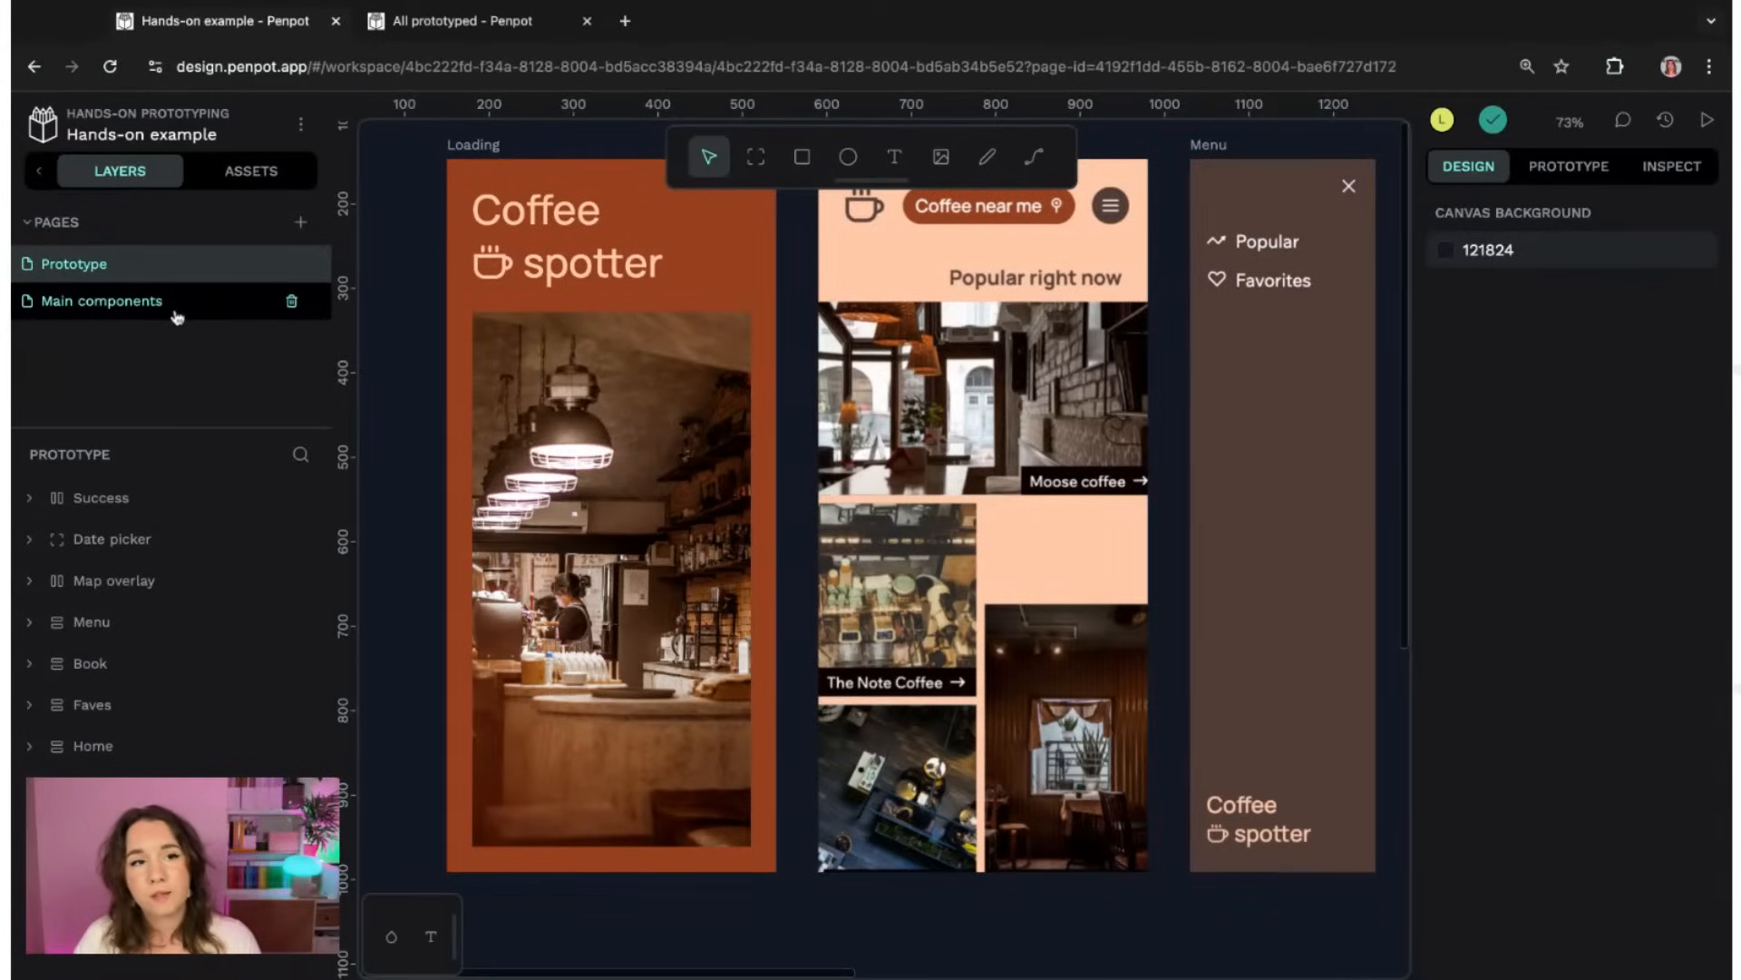
# - Examine the components on the Main components page and return to the Prototype page
pyautogui.click(52, 223)
pyautogui.click(52, 222)
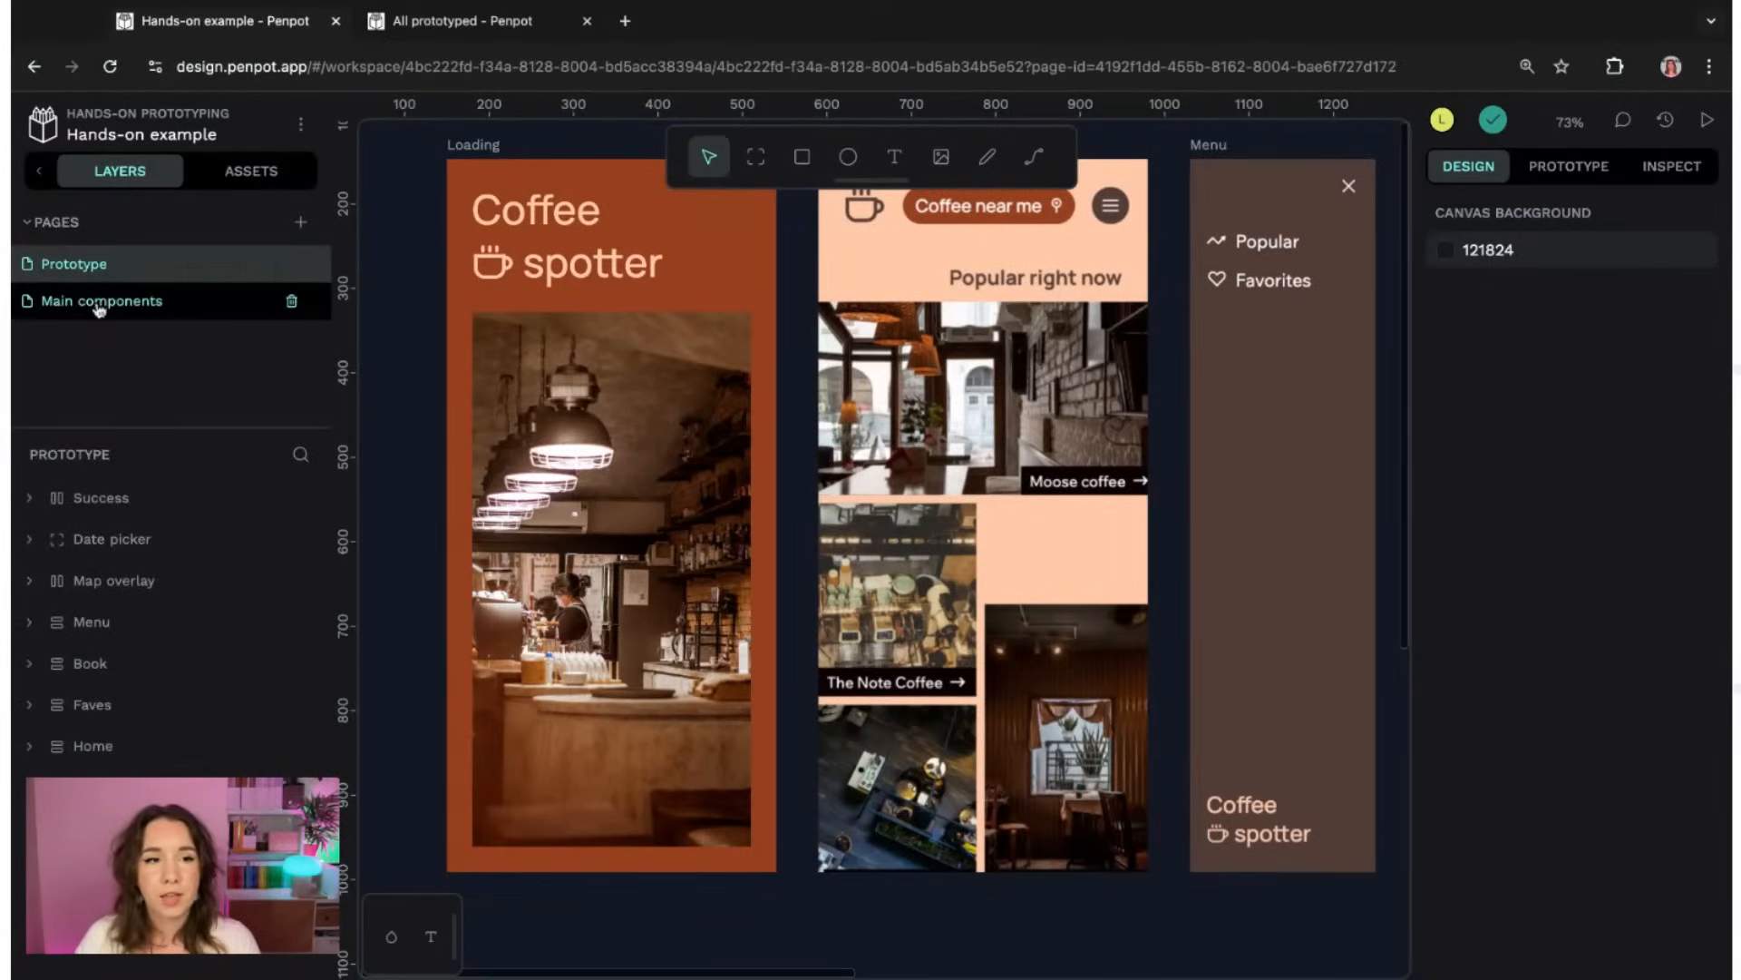
pyautogui.click(99, 303)
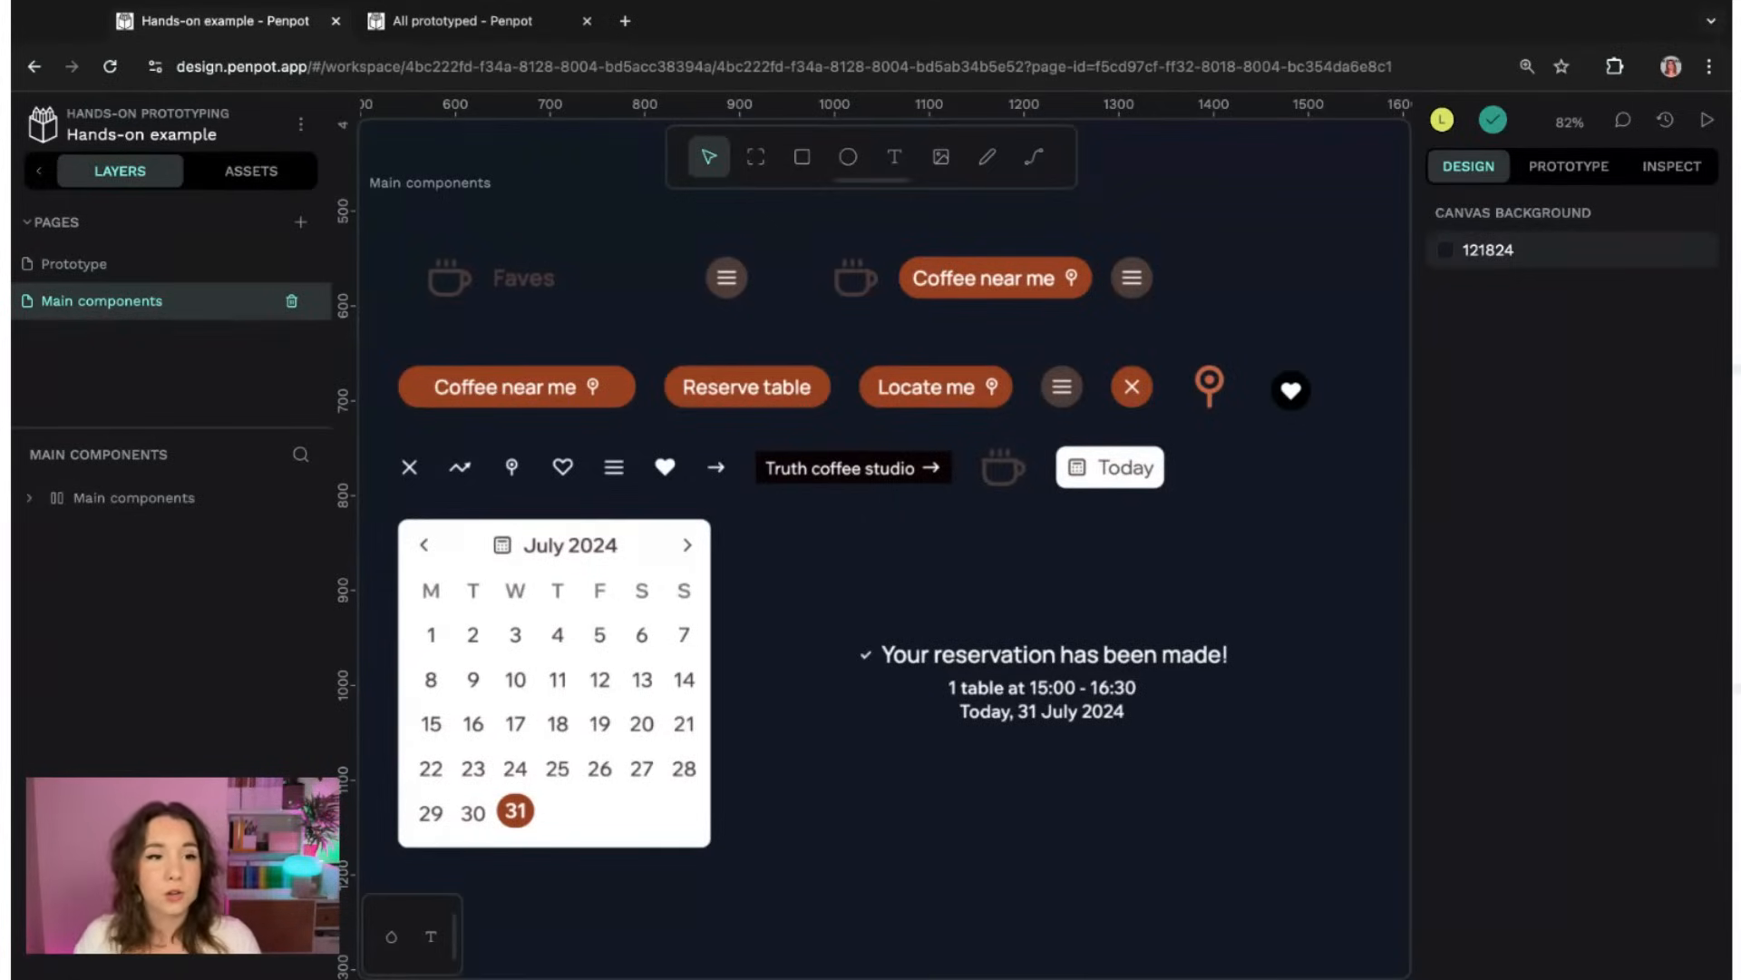
pyautogui.click(74, 263)
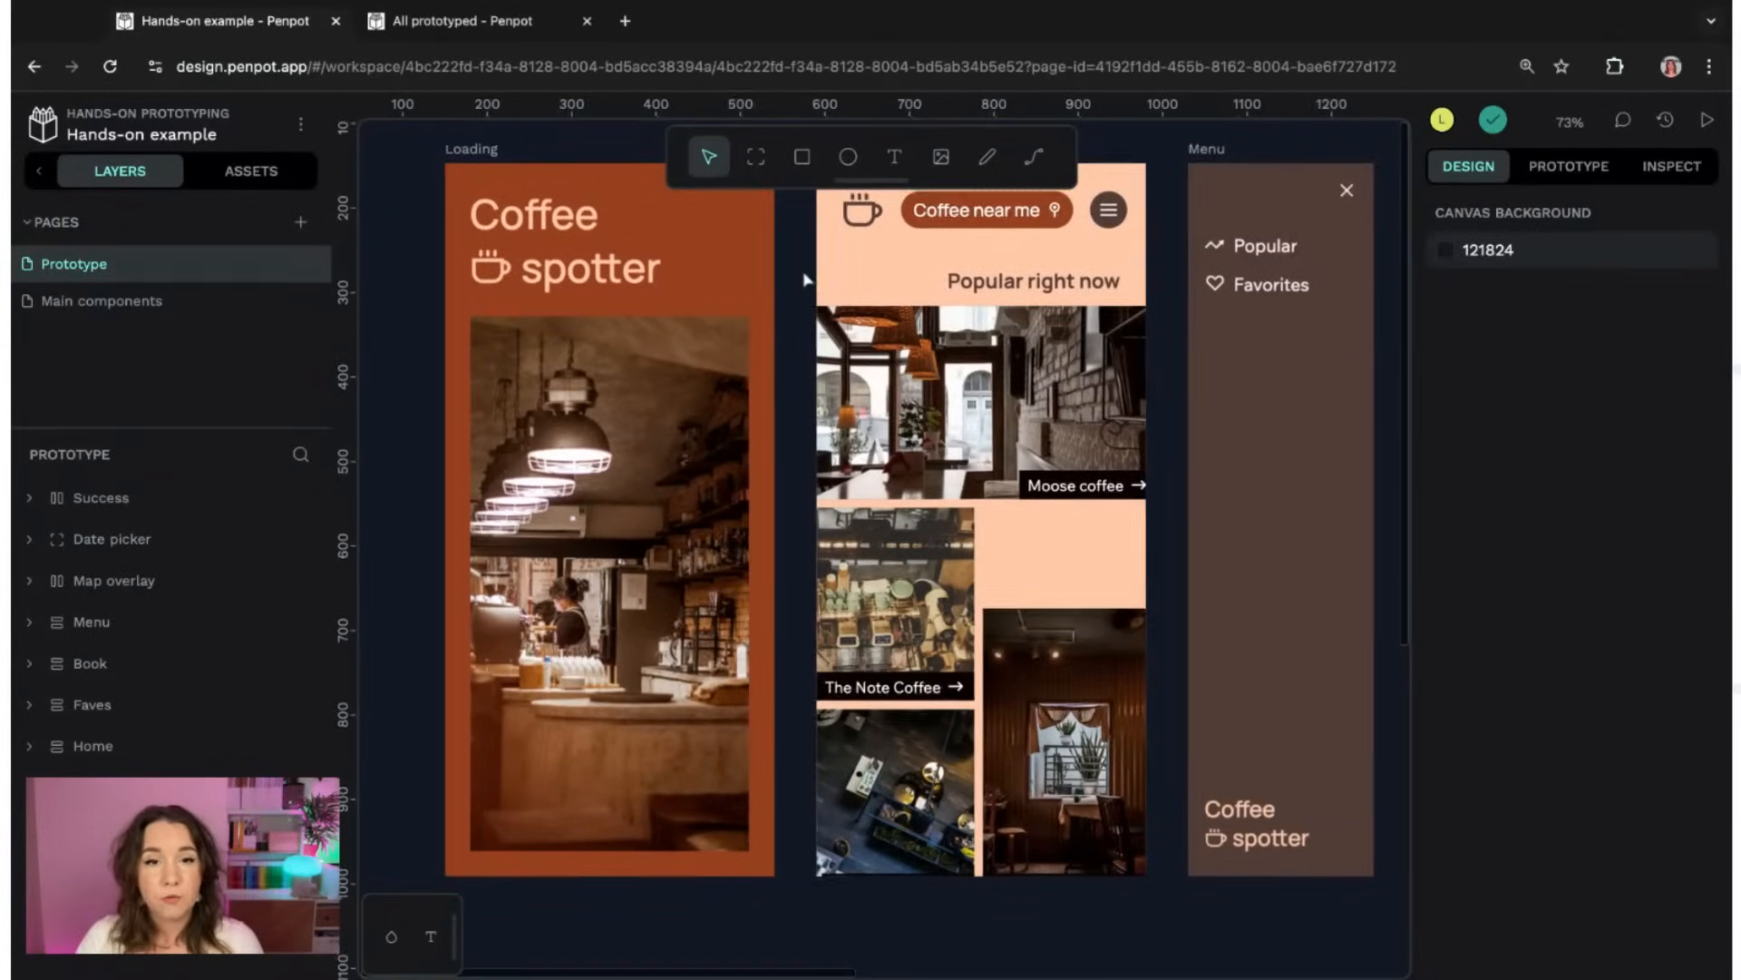
# - Draw a board about 723 by 540 on the empty canvas above the Loading and Home boards
pyautogui.scroll(3, 807, 277)
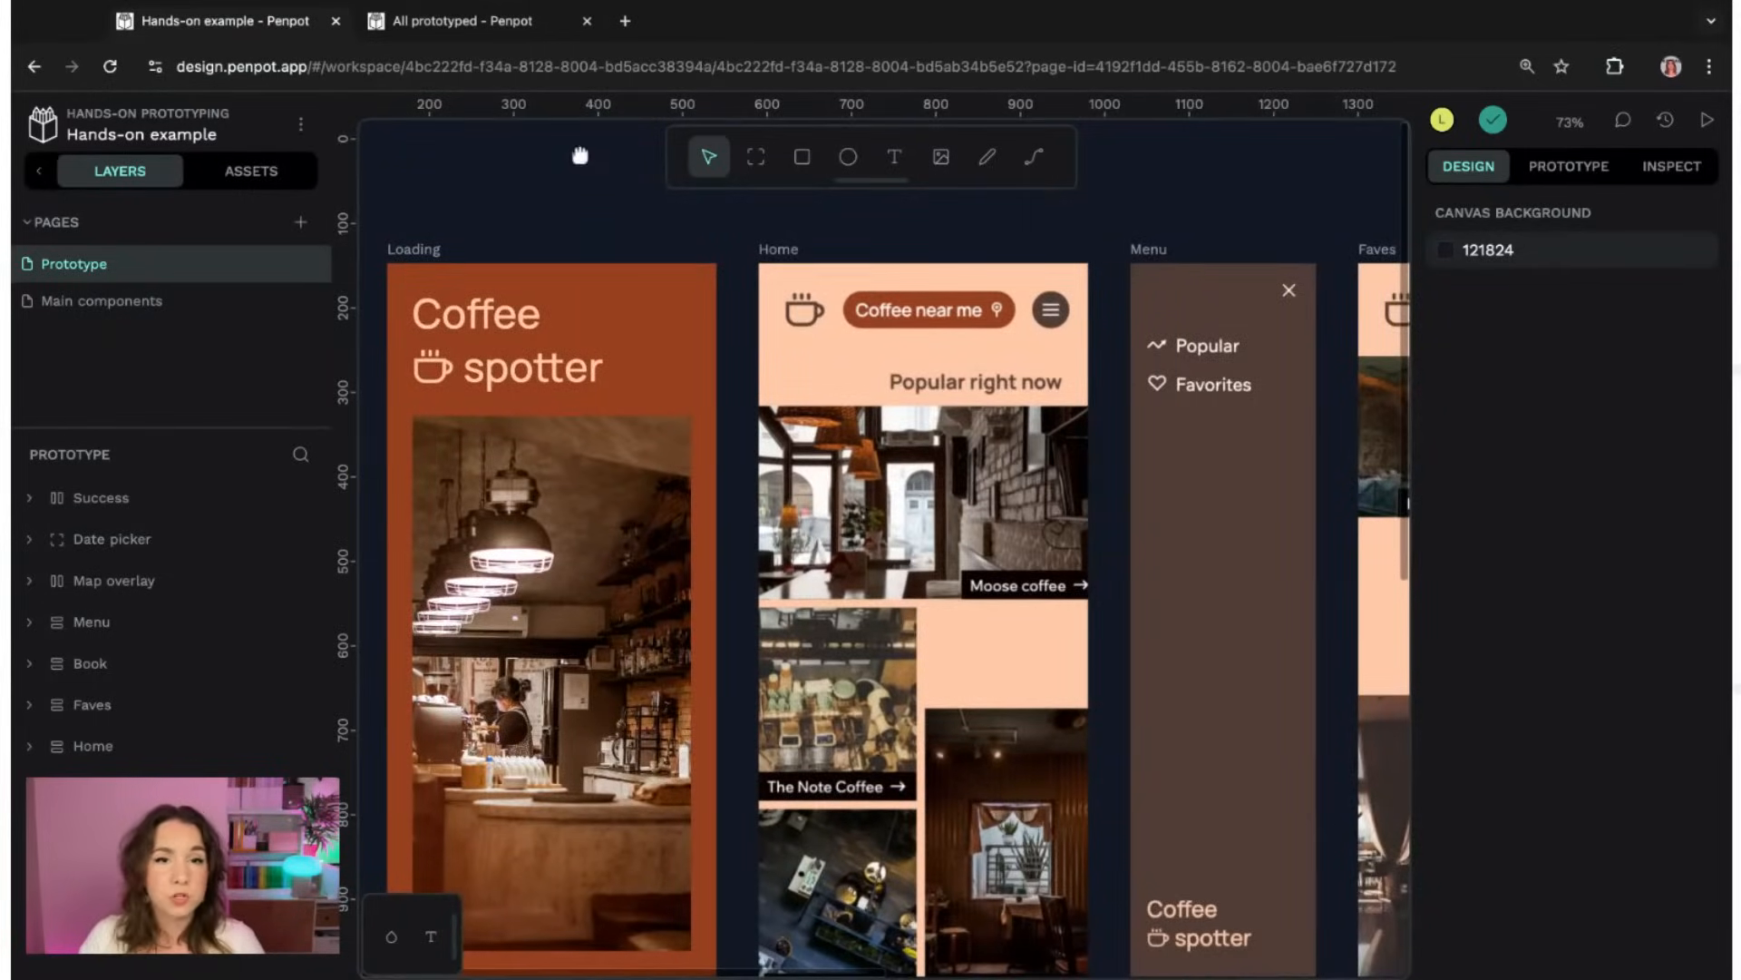
pyautogui.scroll(10, 581, 154)
pyautogui.scroll(3, 581, 154)
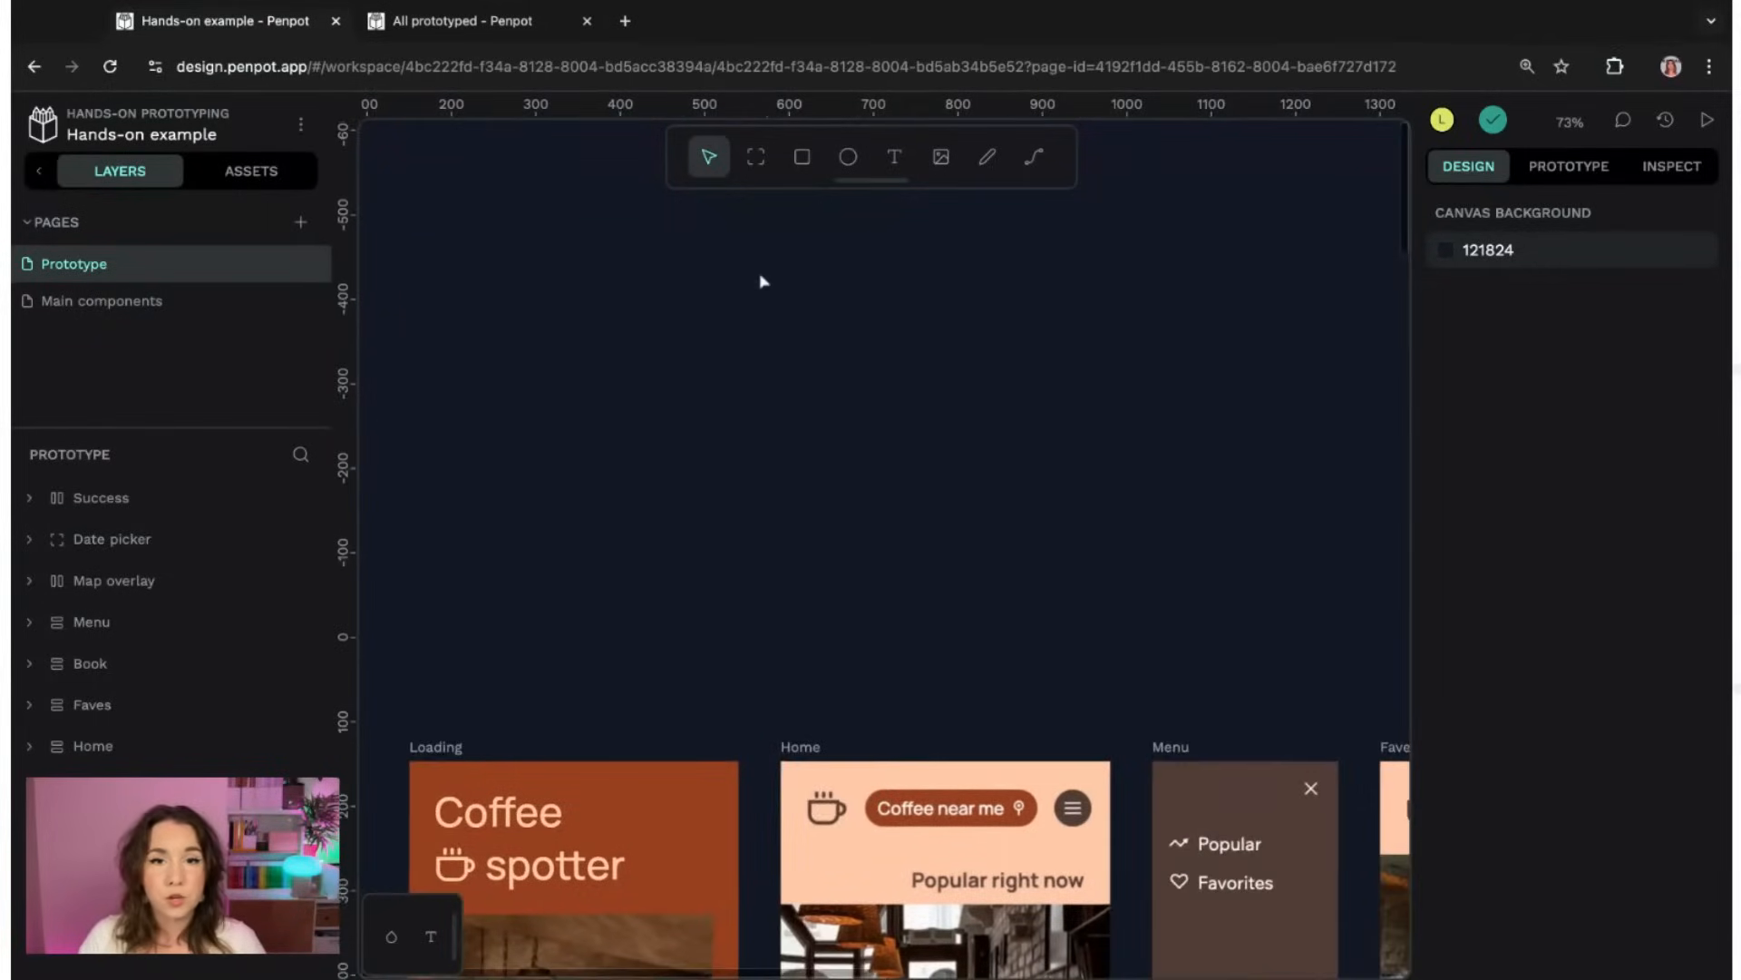
pyautogui.click(757, 157)
pyautogui.moveTo(498, 200); pyautogui.dragTo(1111, 656)
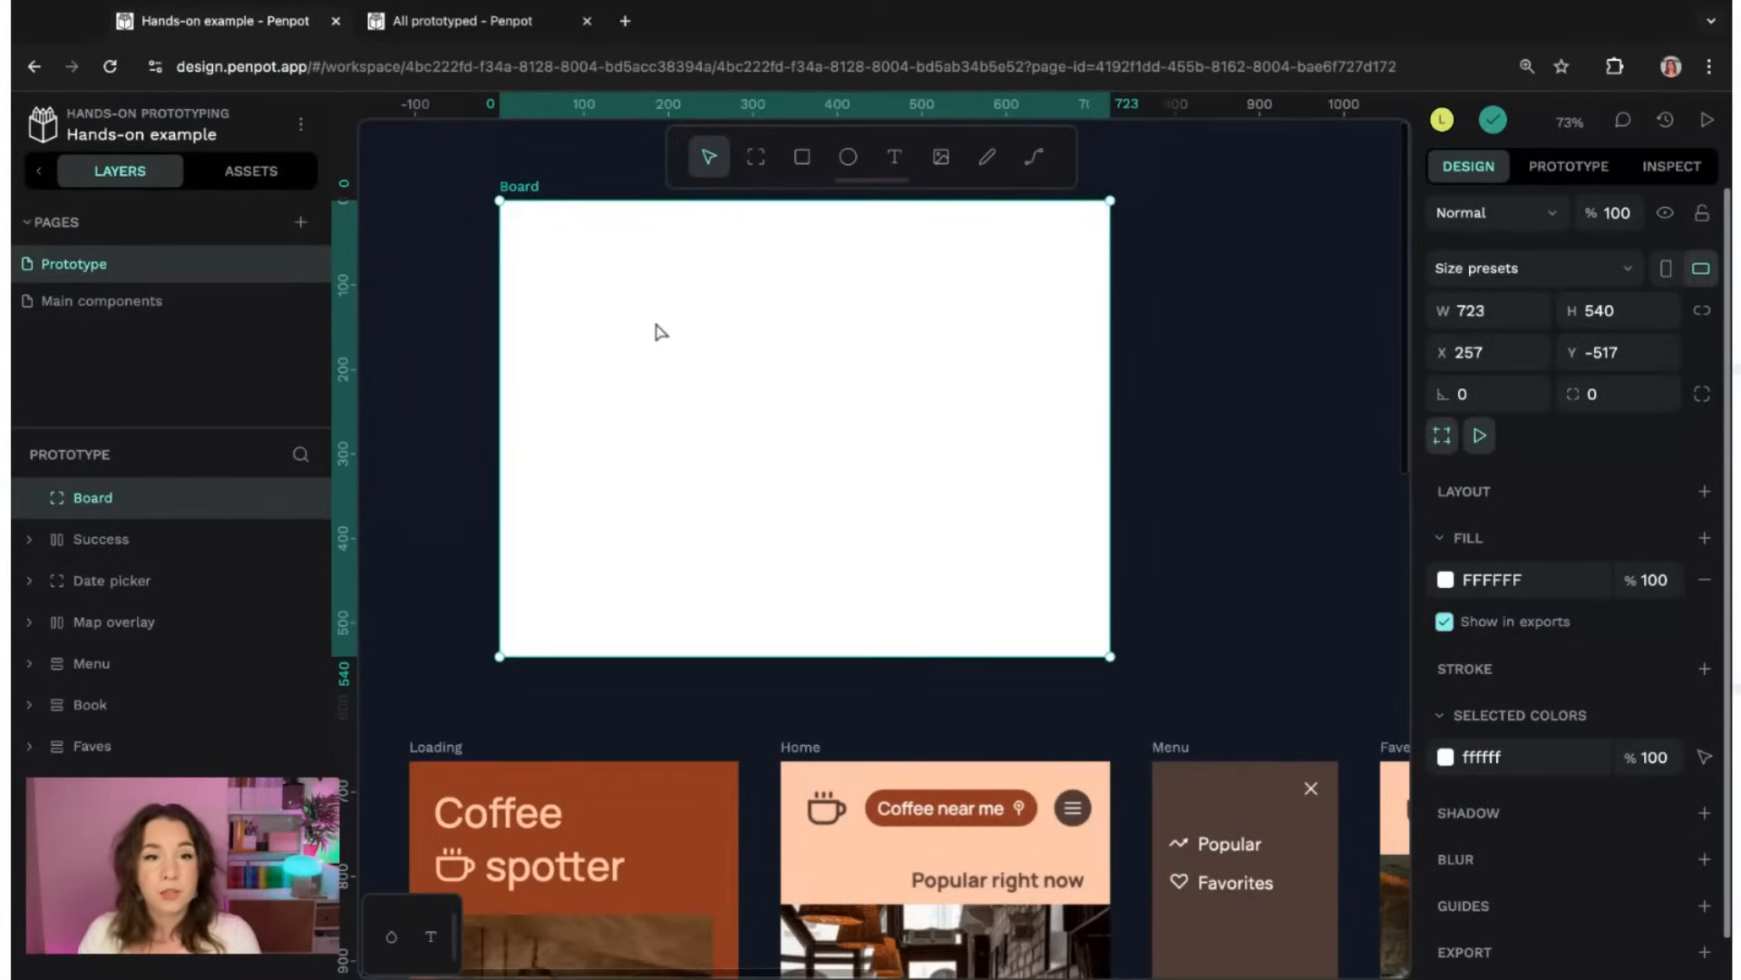
pyautogui.click(392, 188)
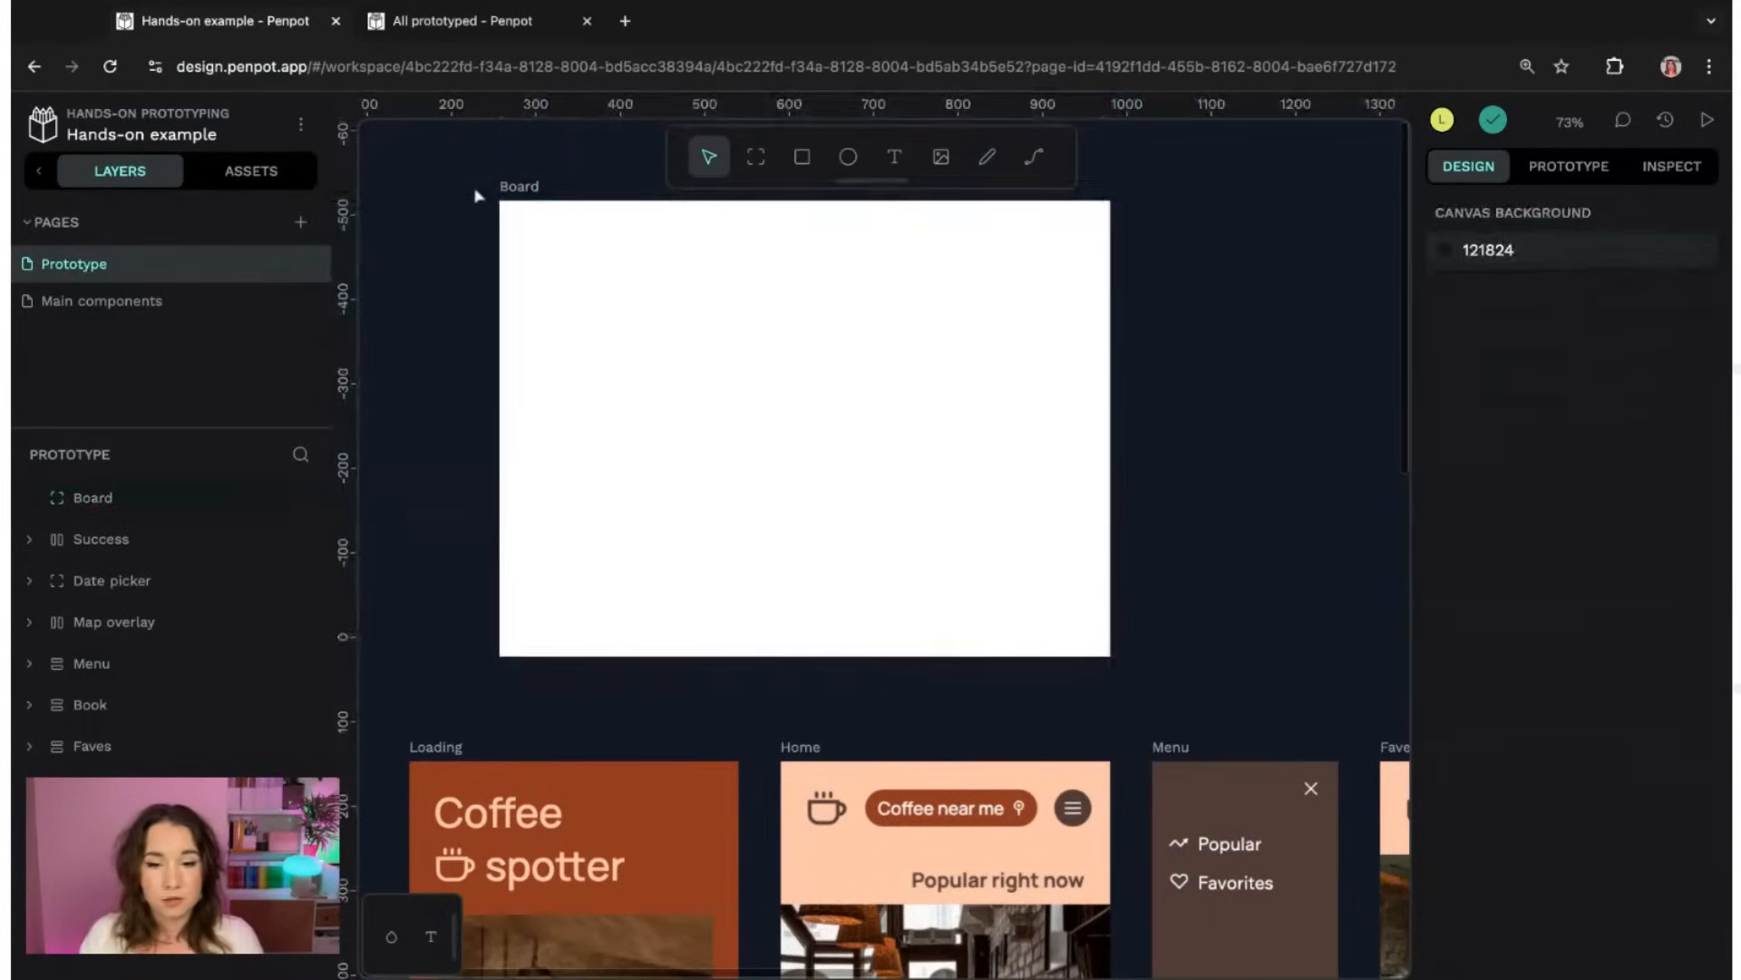
# - Delete the blank board above the Loading and Home boards
pyautogui.click(505, 187)
pyautogui.press('Delete')
pyautogui.scroll(-10, 793, 661)
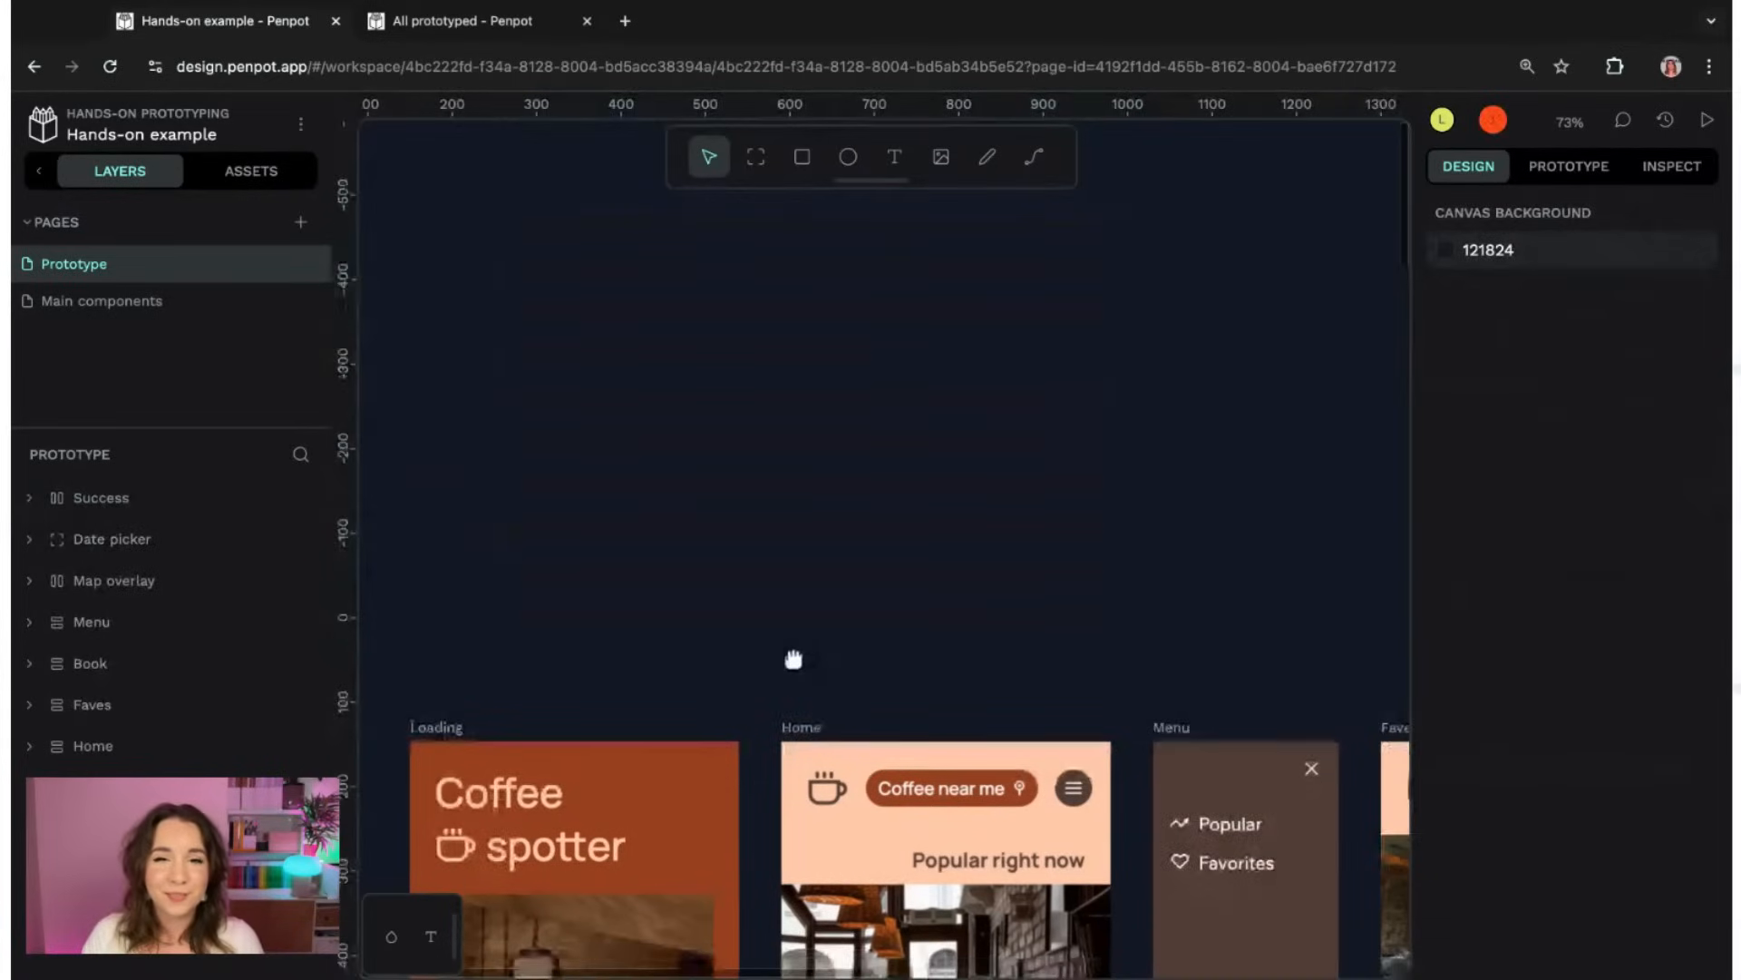
pyautogui.scroll(-2, 793, 660)
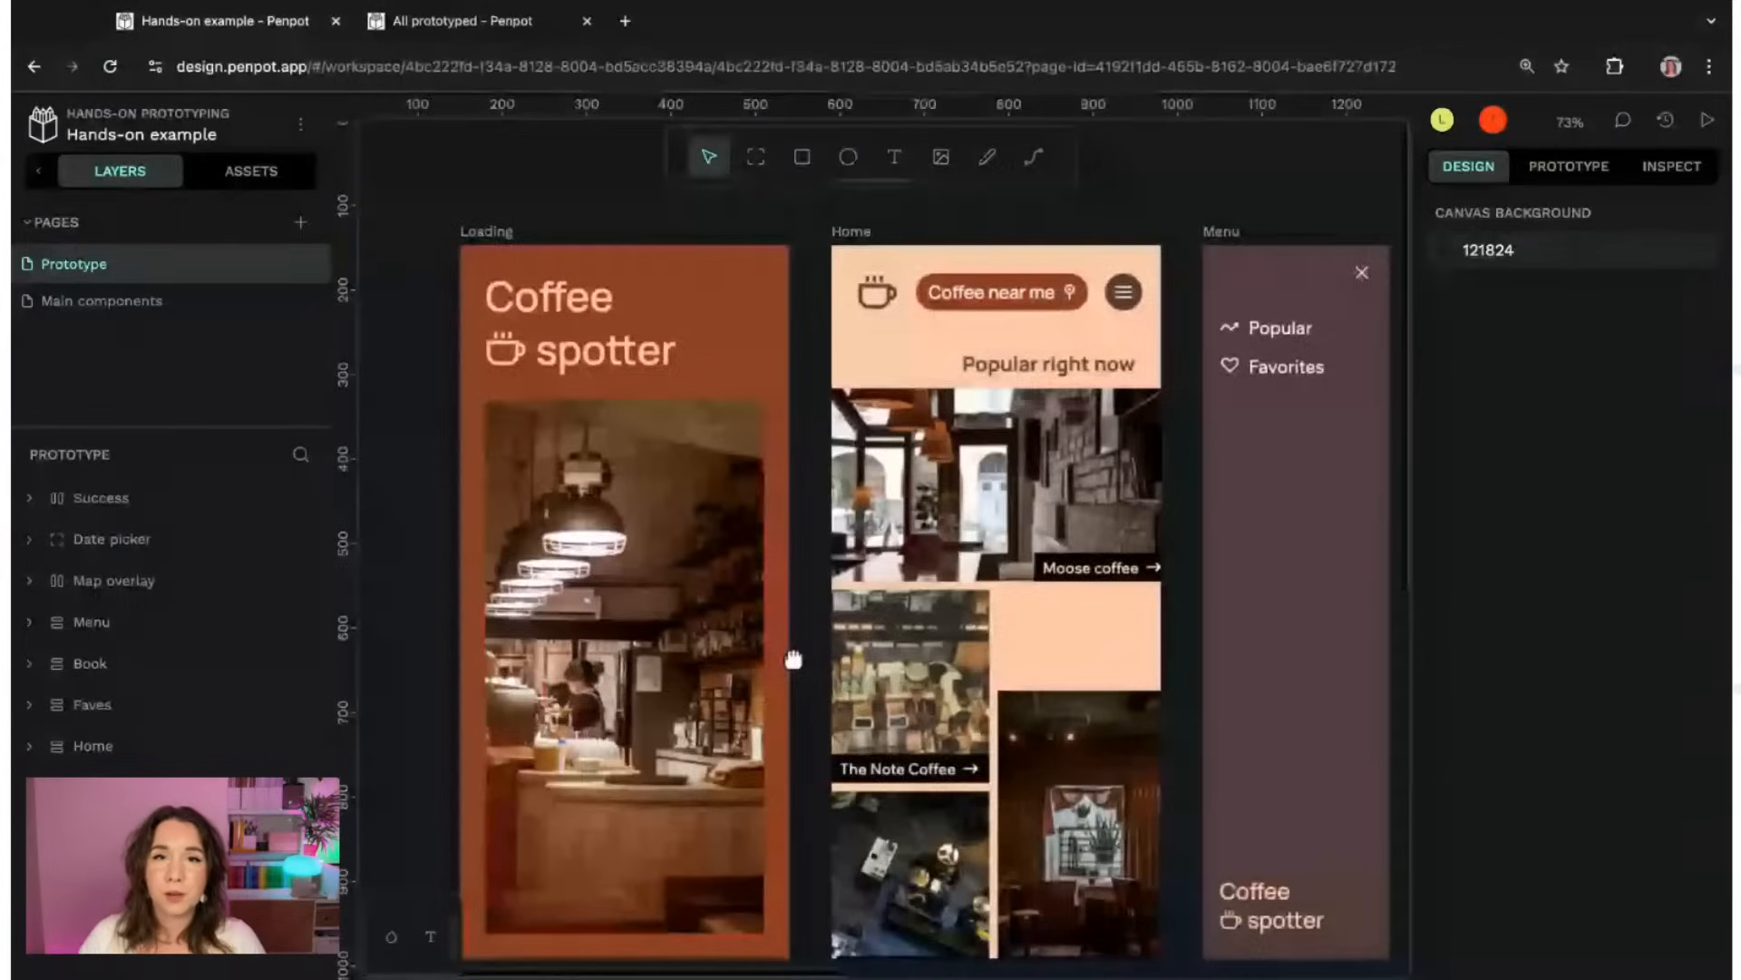
# - Examine the Loading, Home and Menu boards of the coffee app design one after another
pyautogui.click(481, 227)
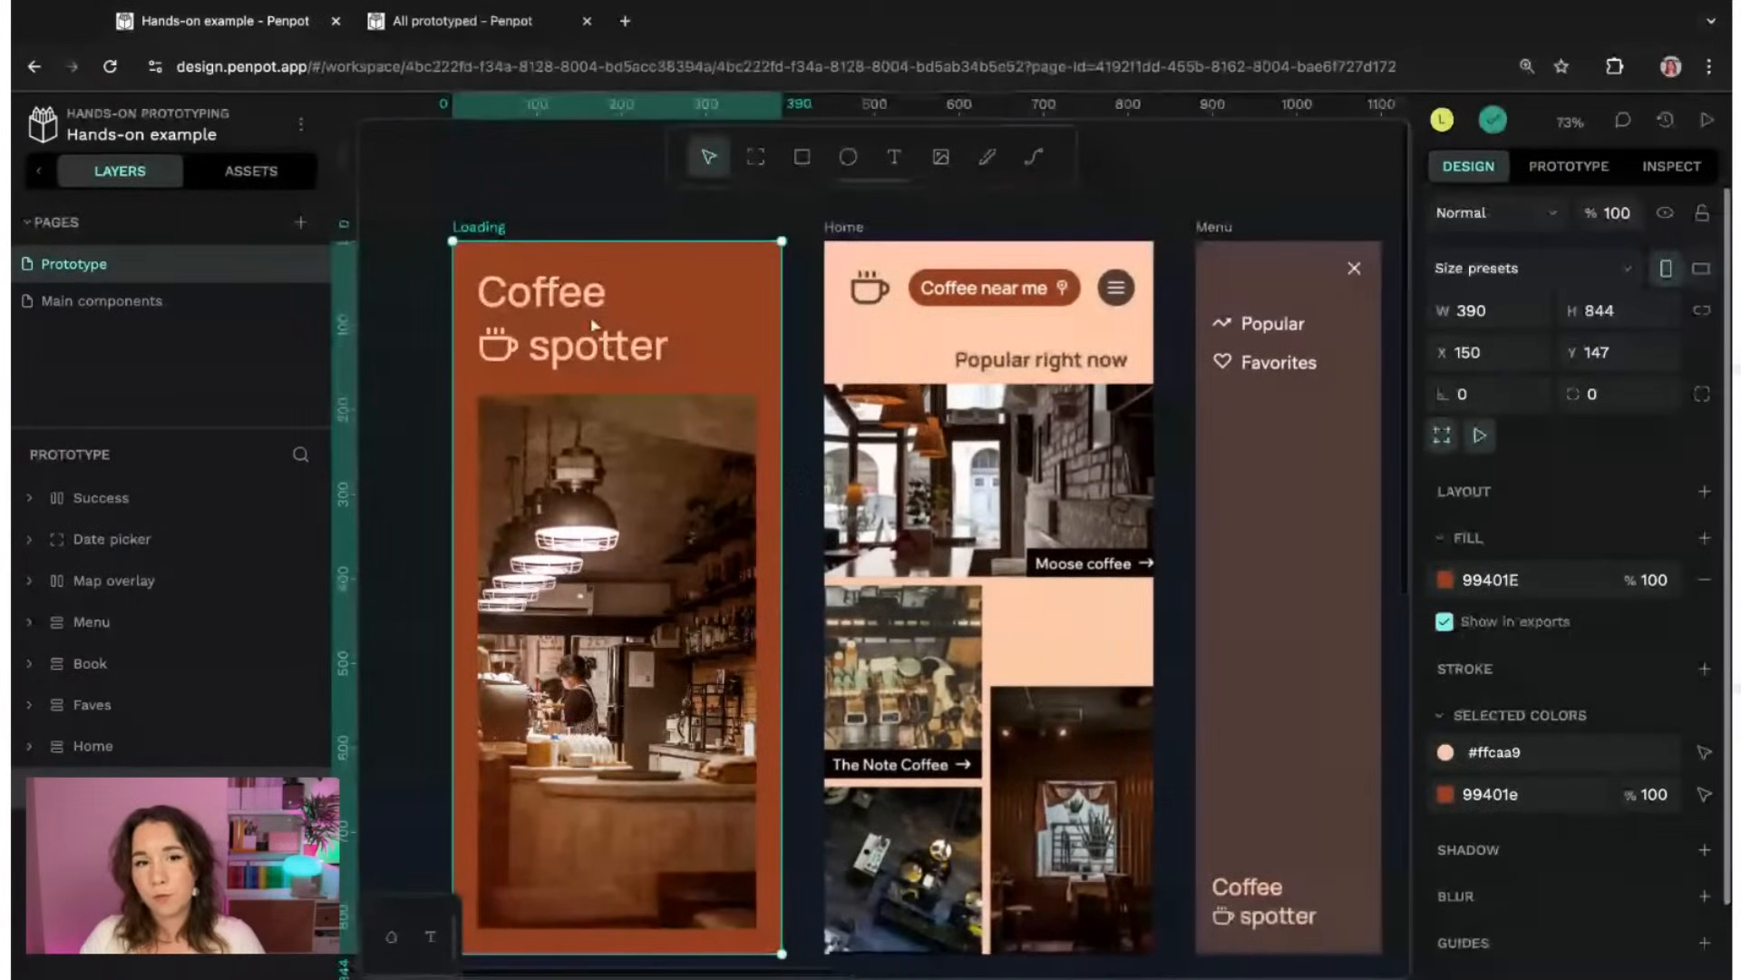
pyautogui.click(1197, 187)
pyautogui.hscroll(5, 1197, 188)
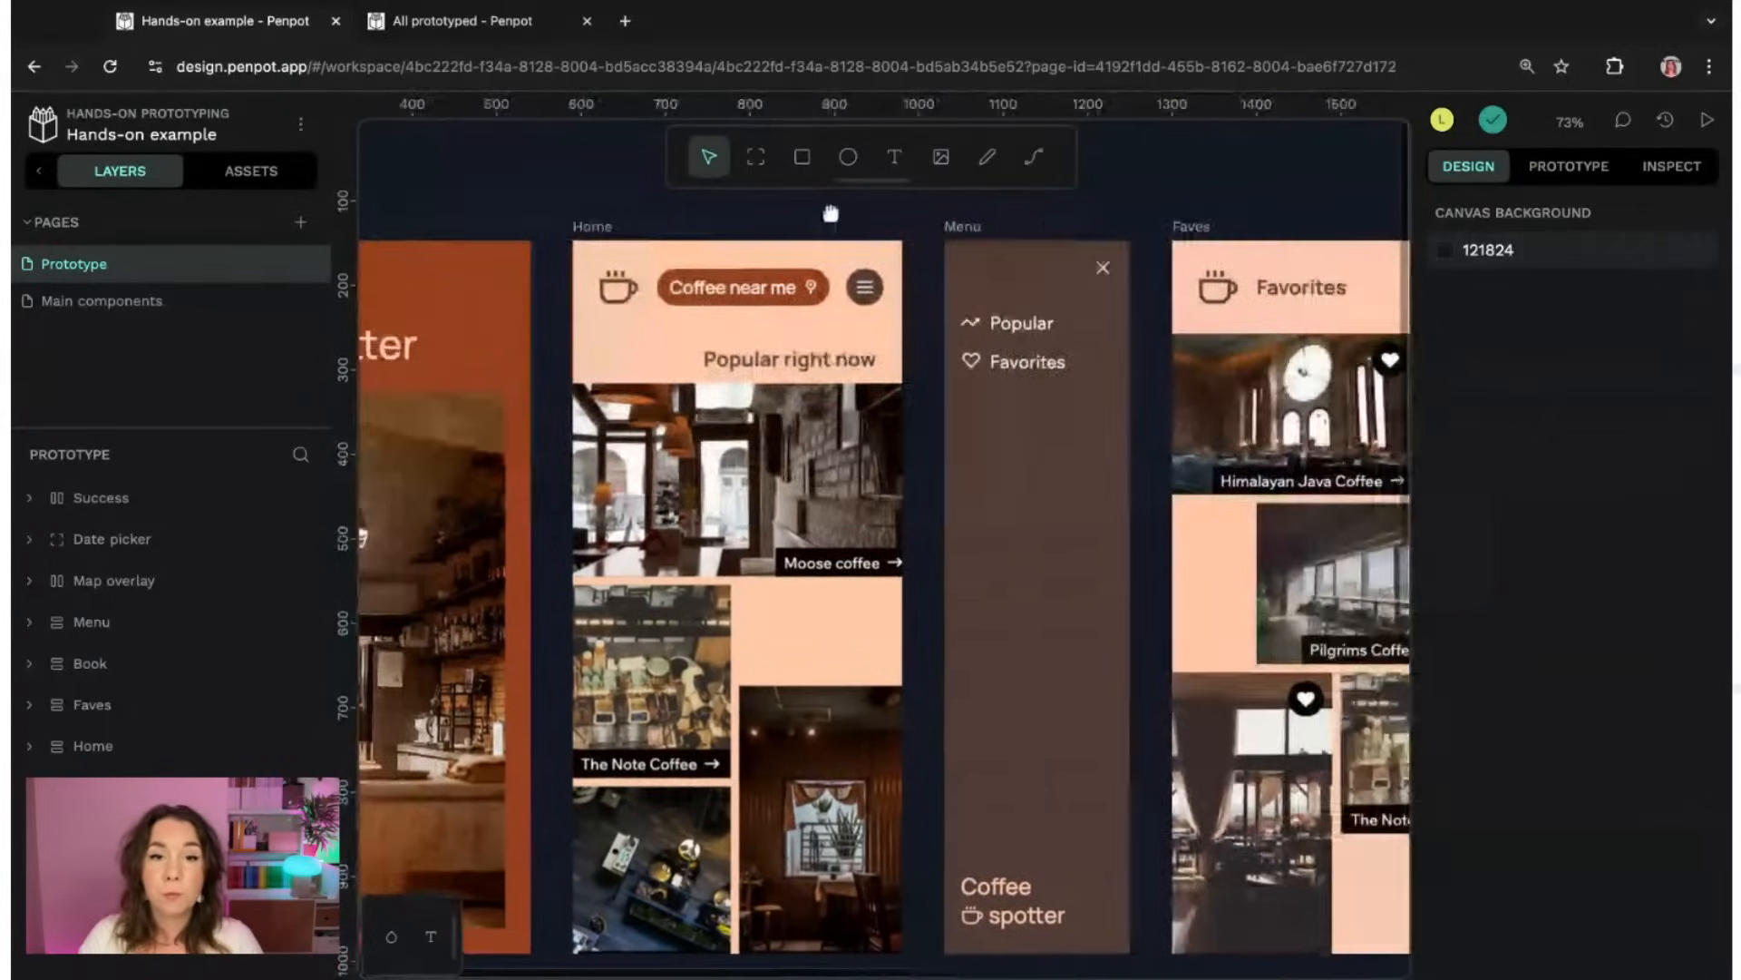
pyautogui.click(746, 264)
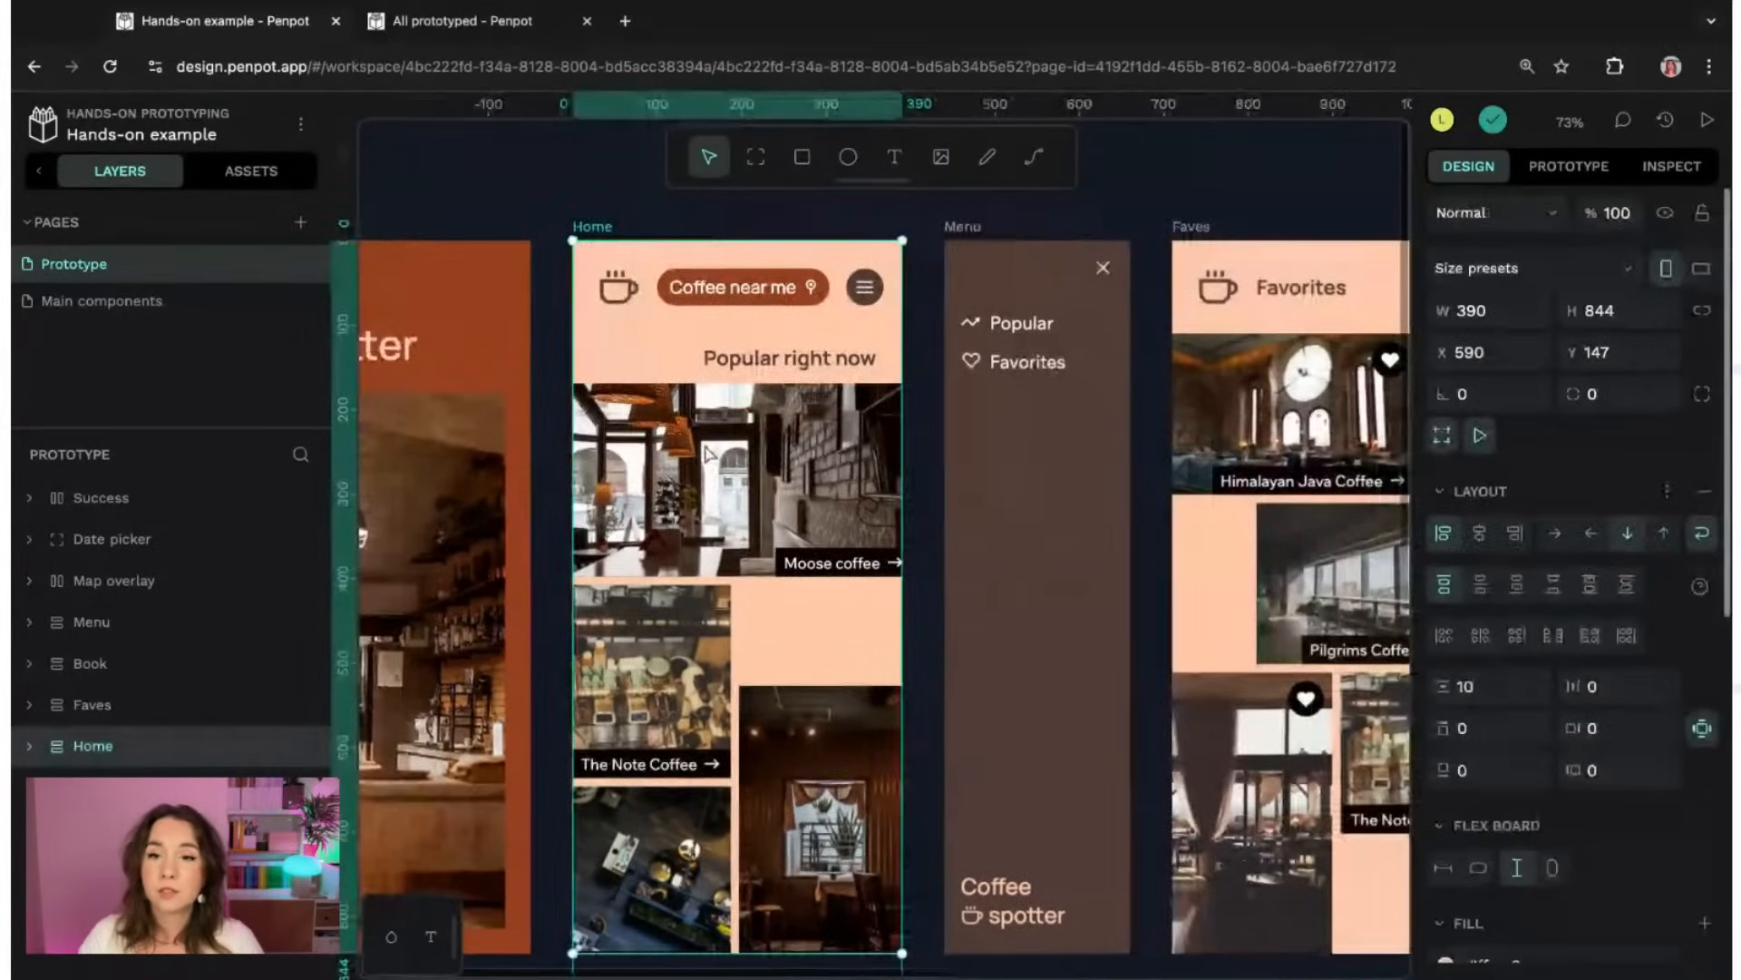
pyautogui.click(1272, 178)
pyautogui.hscroll(4, 1271, 179)
pyautogui.hscroll(1, 1271, 179)
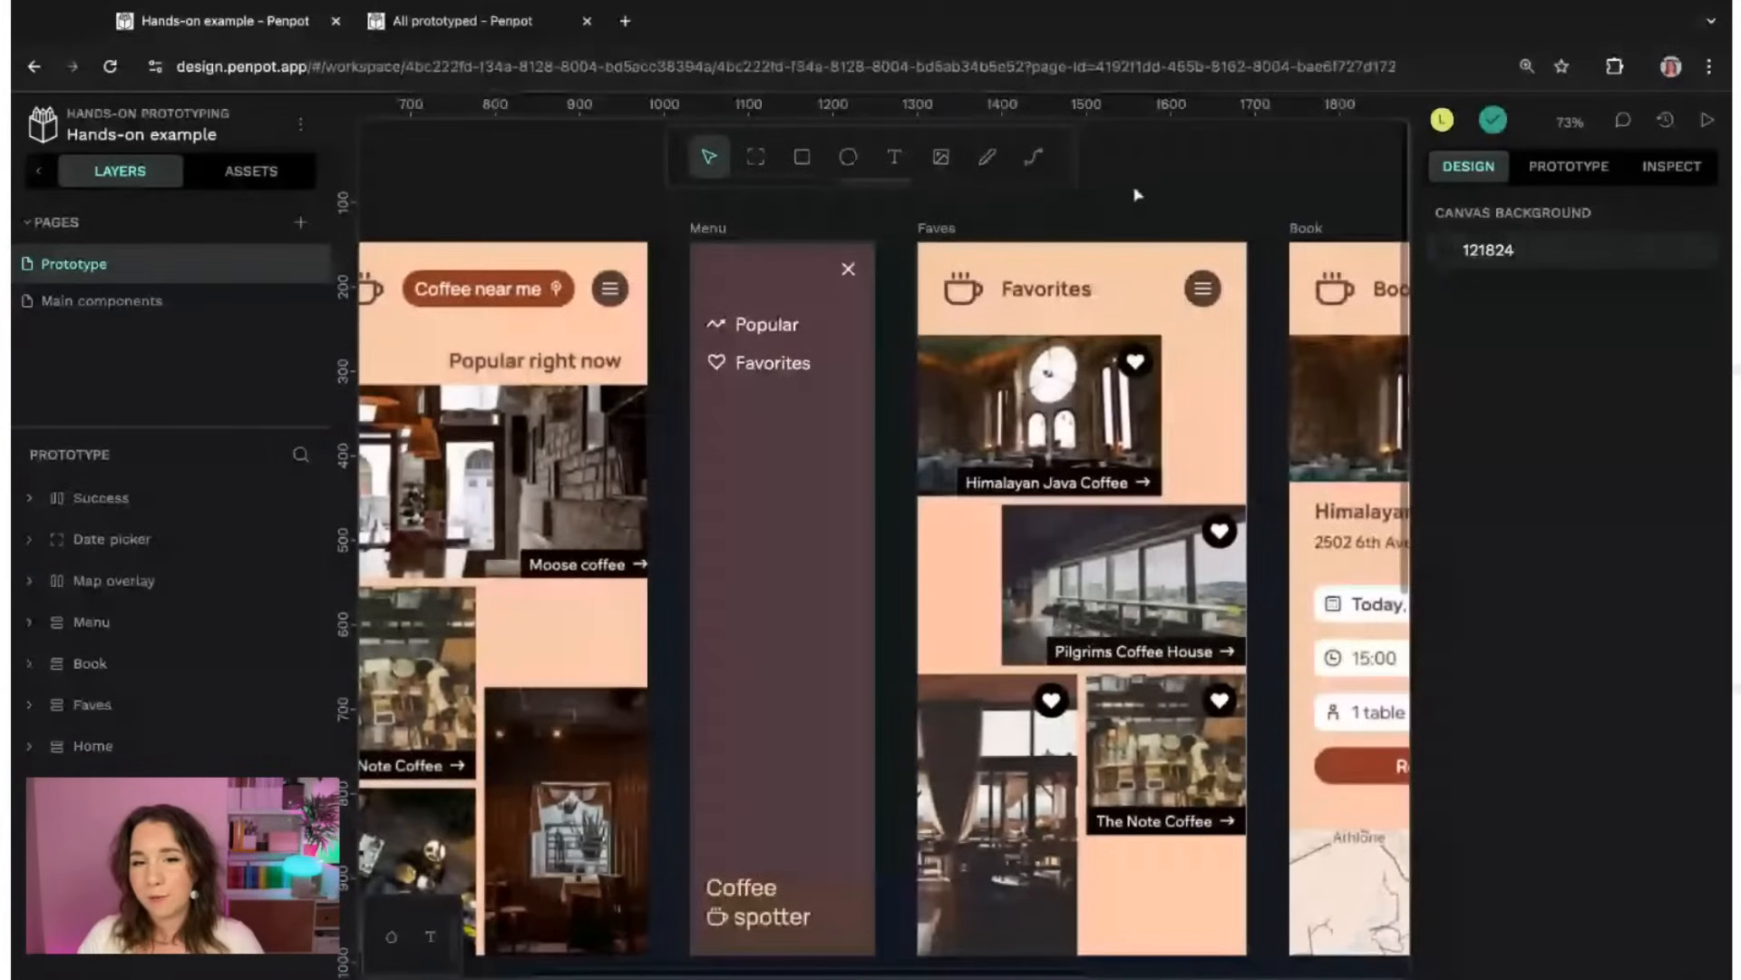
pyautogui.hscroll(1, 1183, 210)
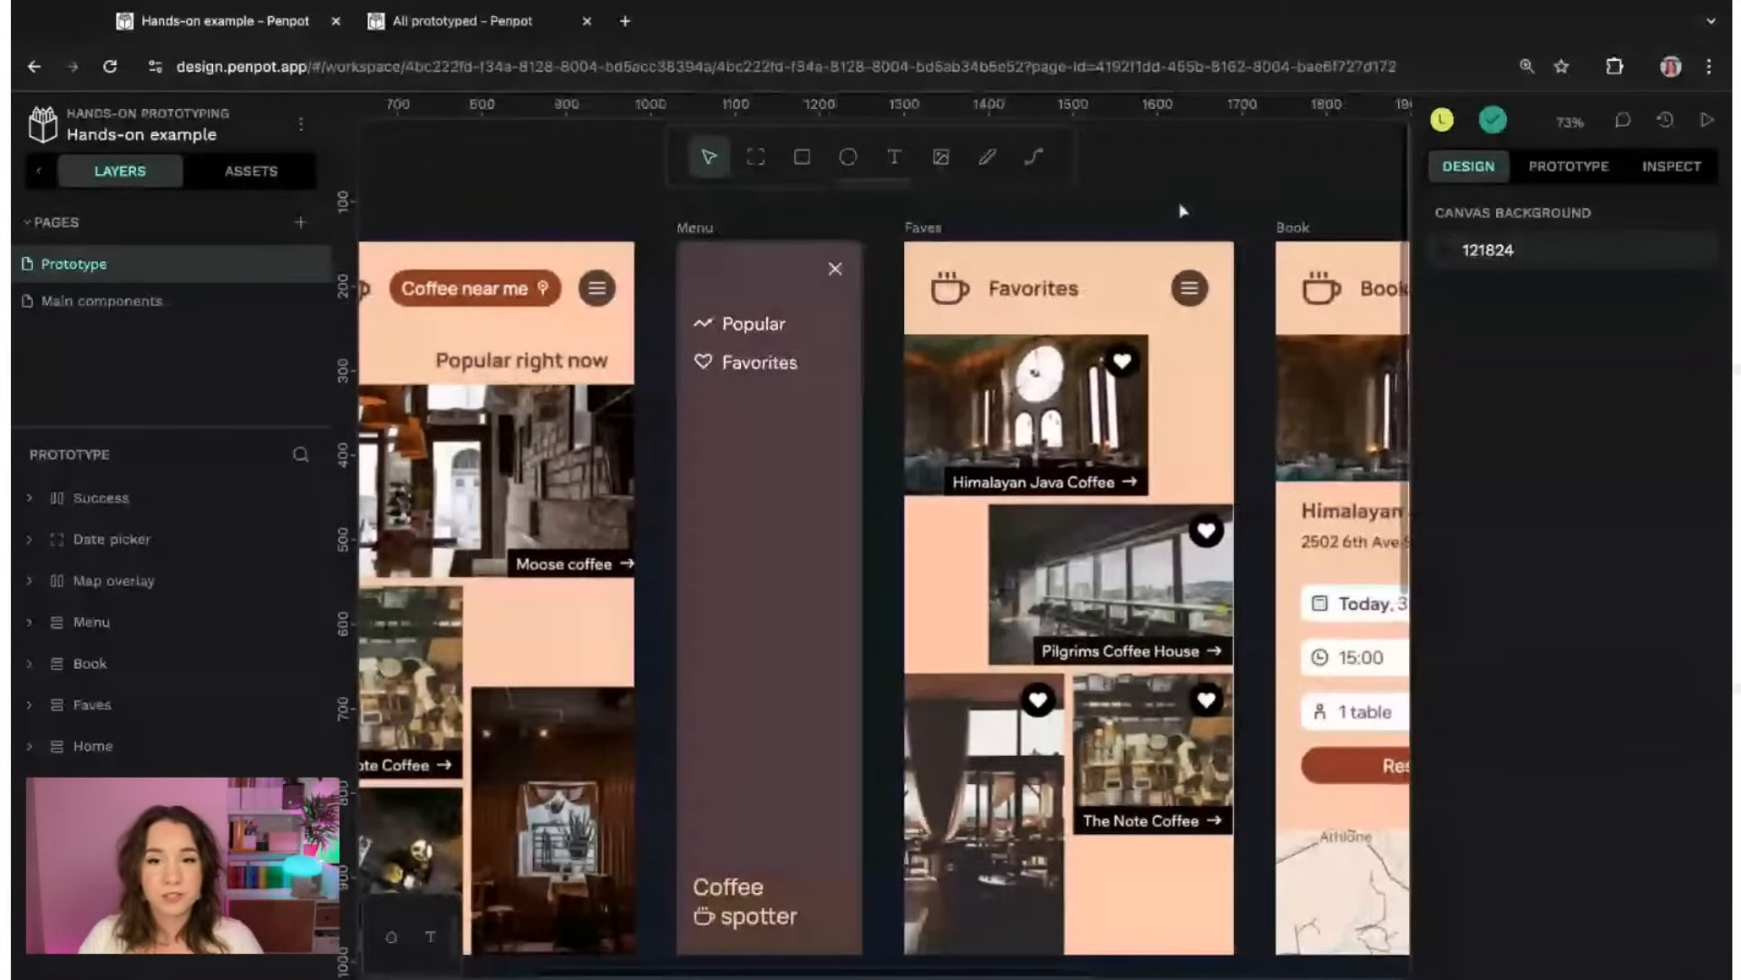
# - Examine the Faves, Book and Map overlay boards and return to the Loading board
pyautogui.hscroll(4, 1183, 210)
pyautogui.click(851, 237)
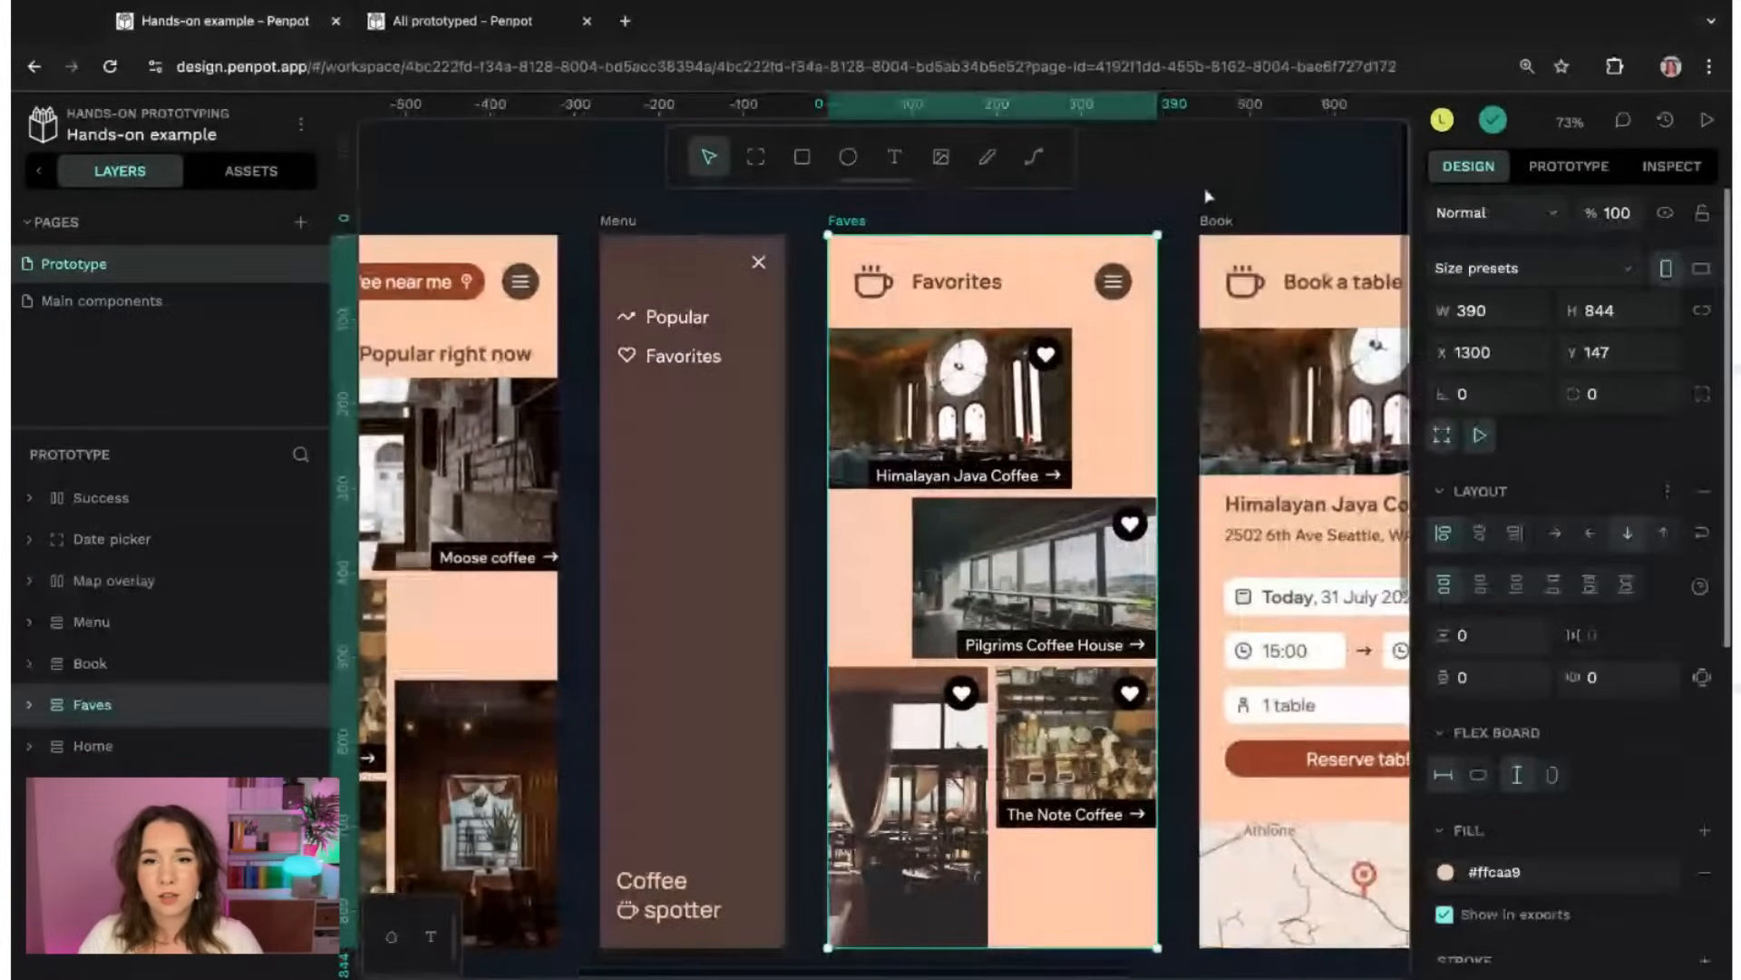
pyautogui.hscroll(10, 1230, 205)
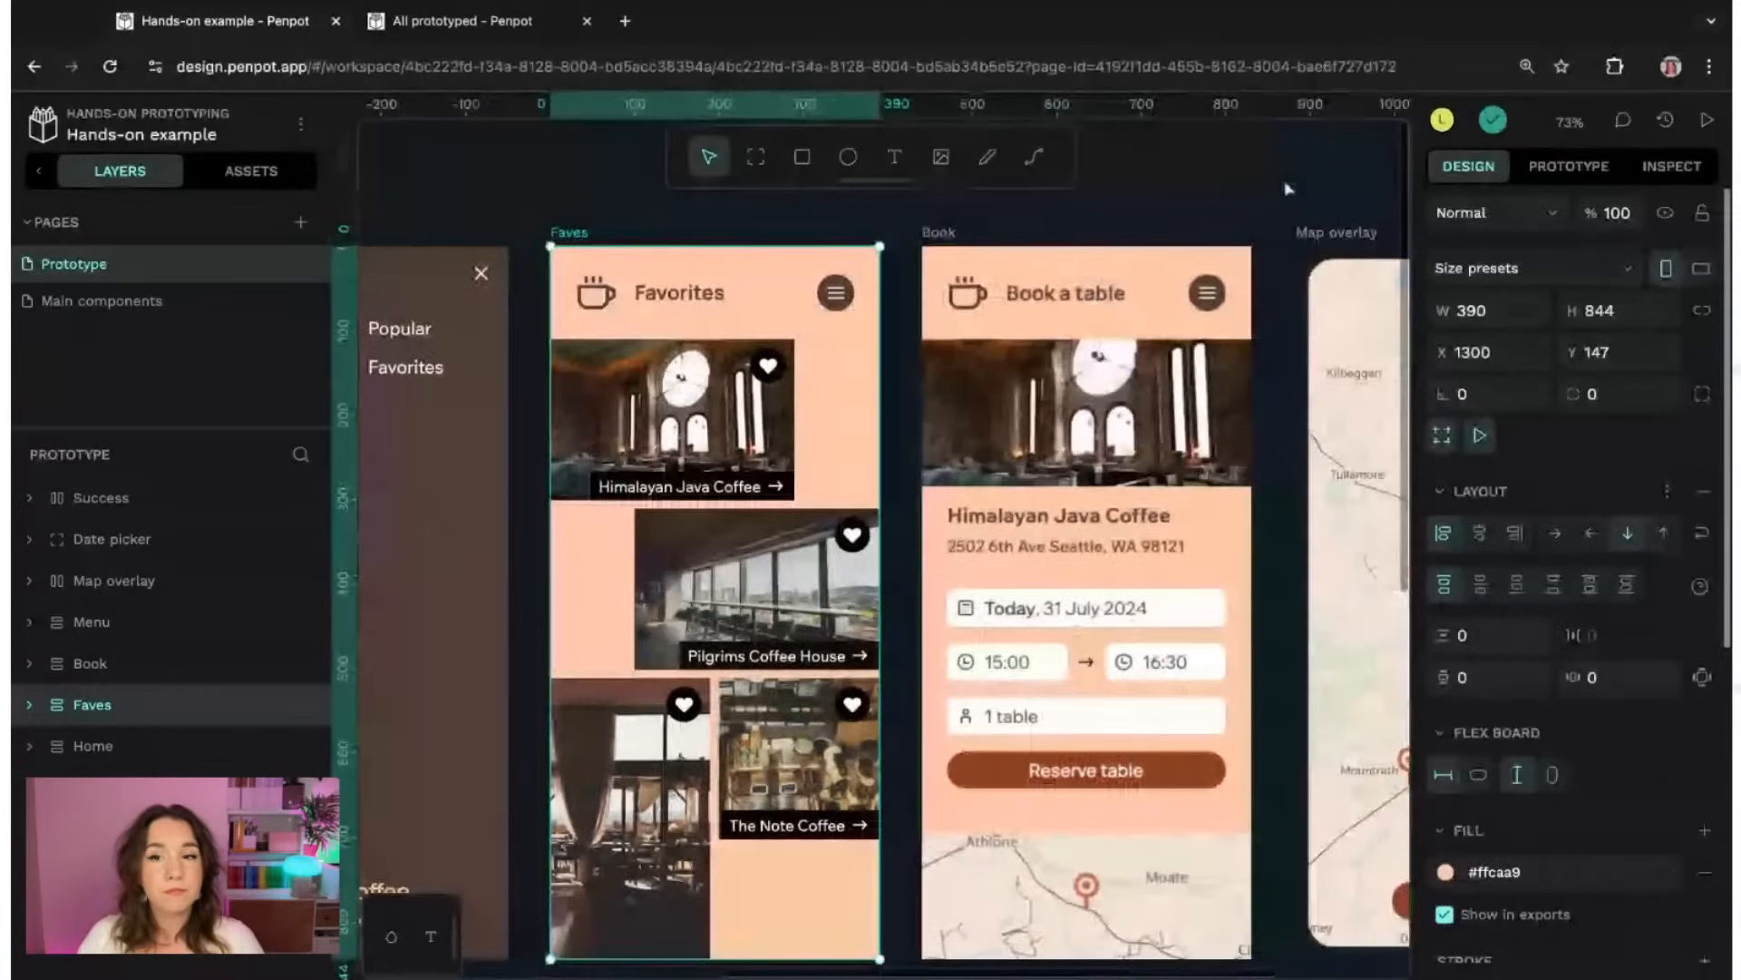
pyautogui.hscroll(6, 1115, 214)
pyautogui.click(953, 231)
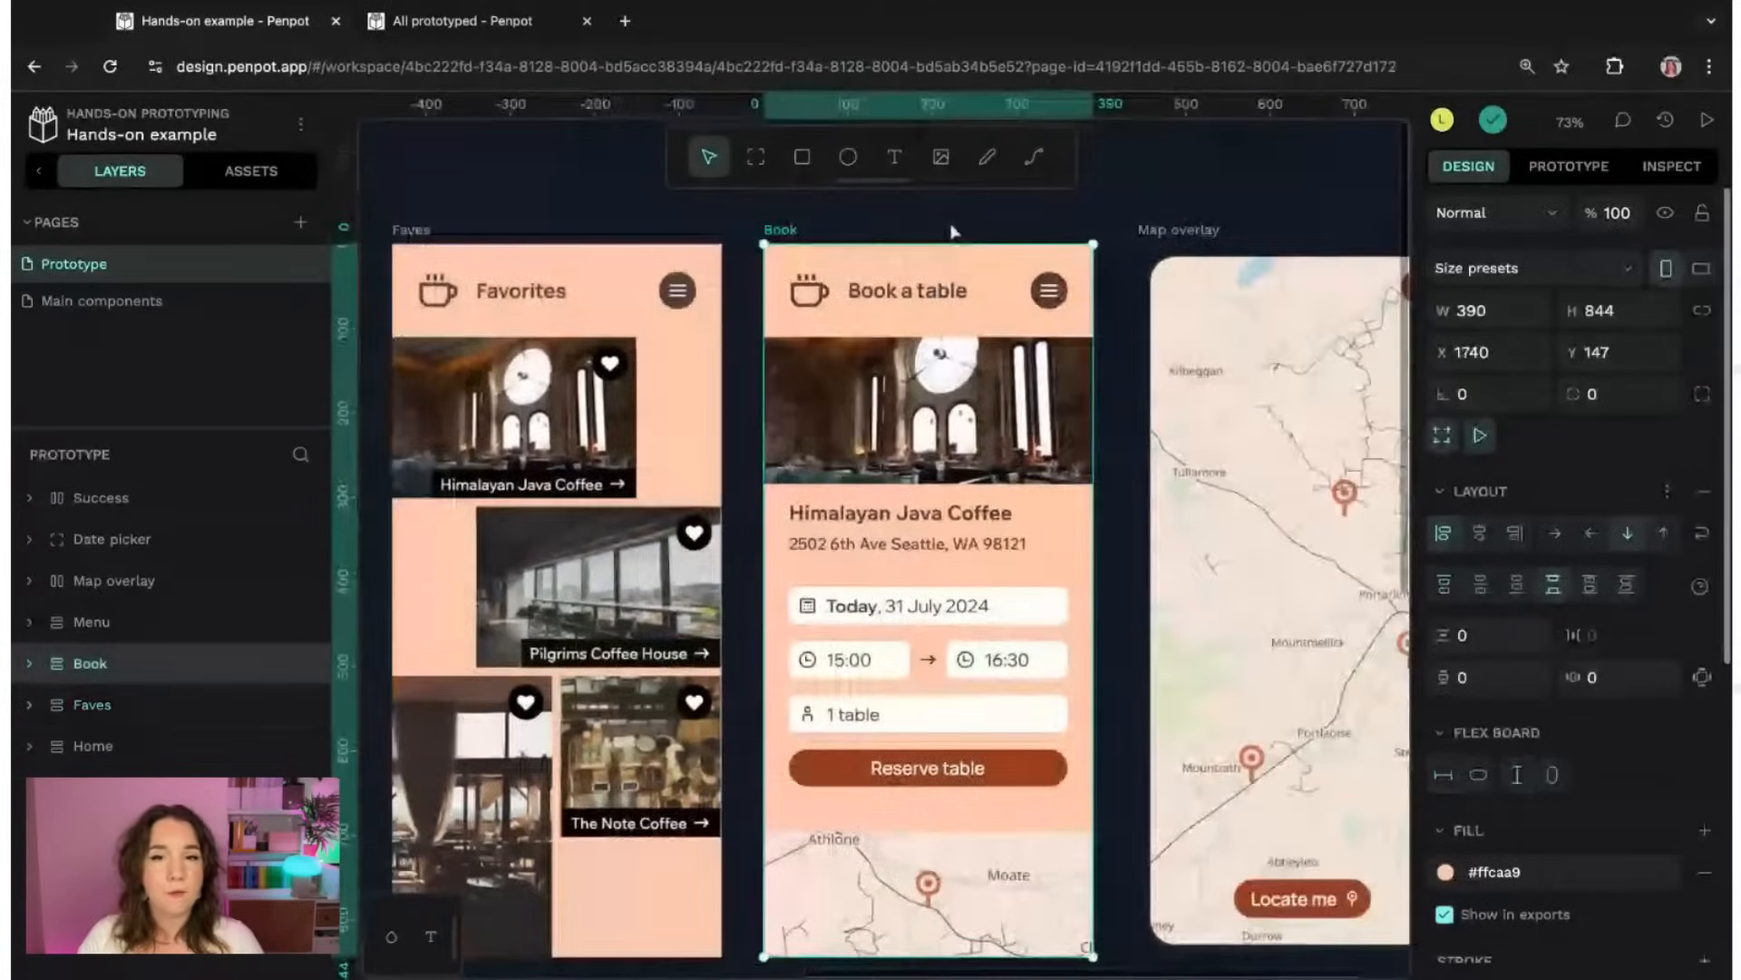
pyautogui.click(1301, 164)
pyautogui.moveTo(1302, 164); pyautogui.dragTo(1081, 158)
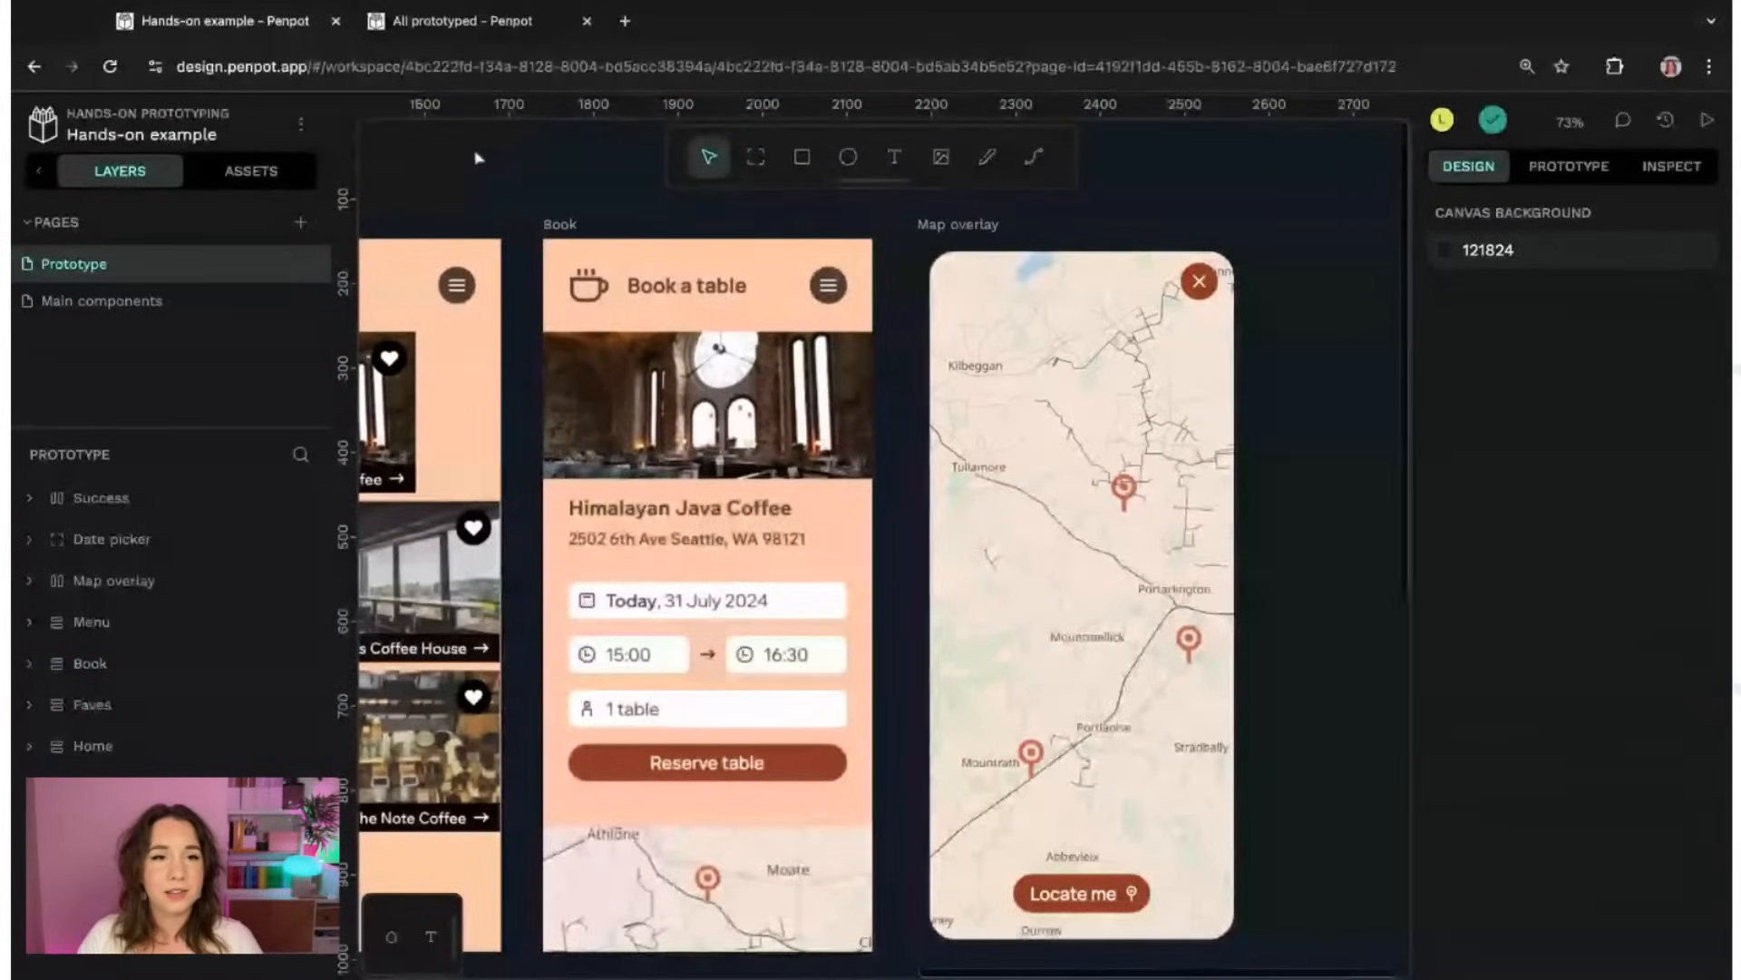
pyautogui.moveTo(394, 163); pyautogui.dragTo(415, 162)
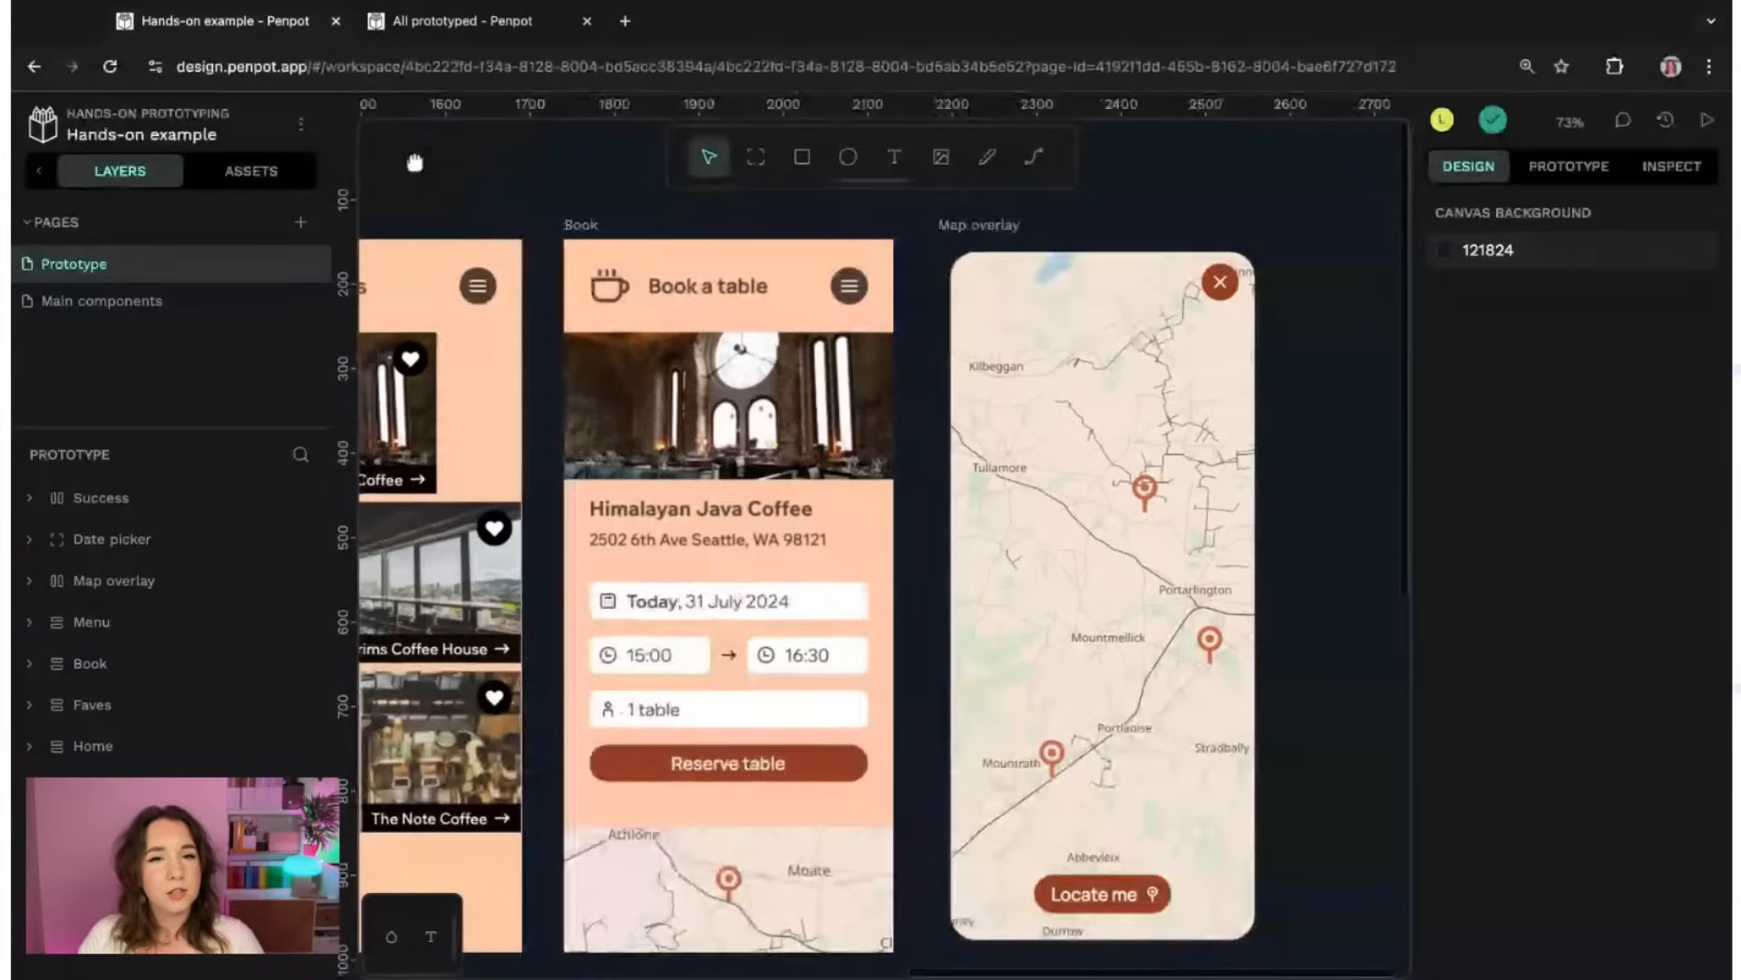
pyautogui.hscroll(-6, 415, 162)
pyautogui.hscroll(-6, 415, 162)
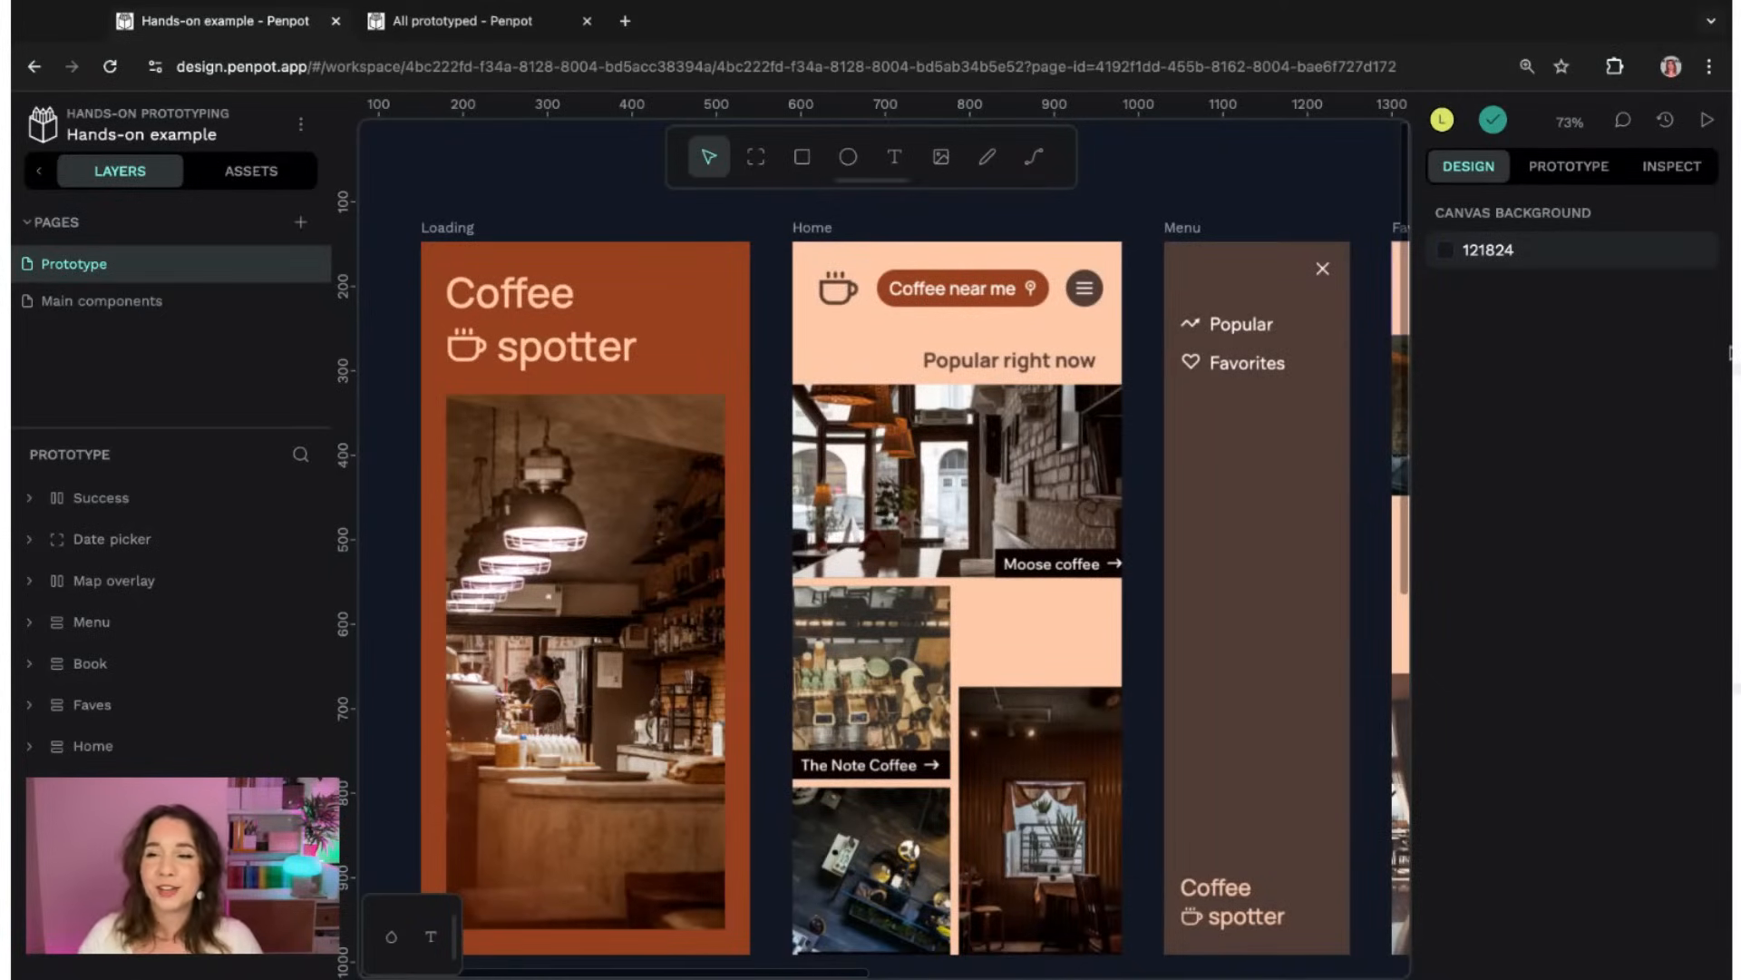
# - Select the Loading board and show its prototype interactions
pyautogui.click(460, 231)
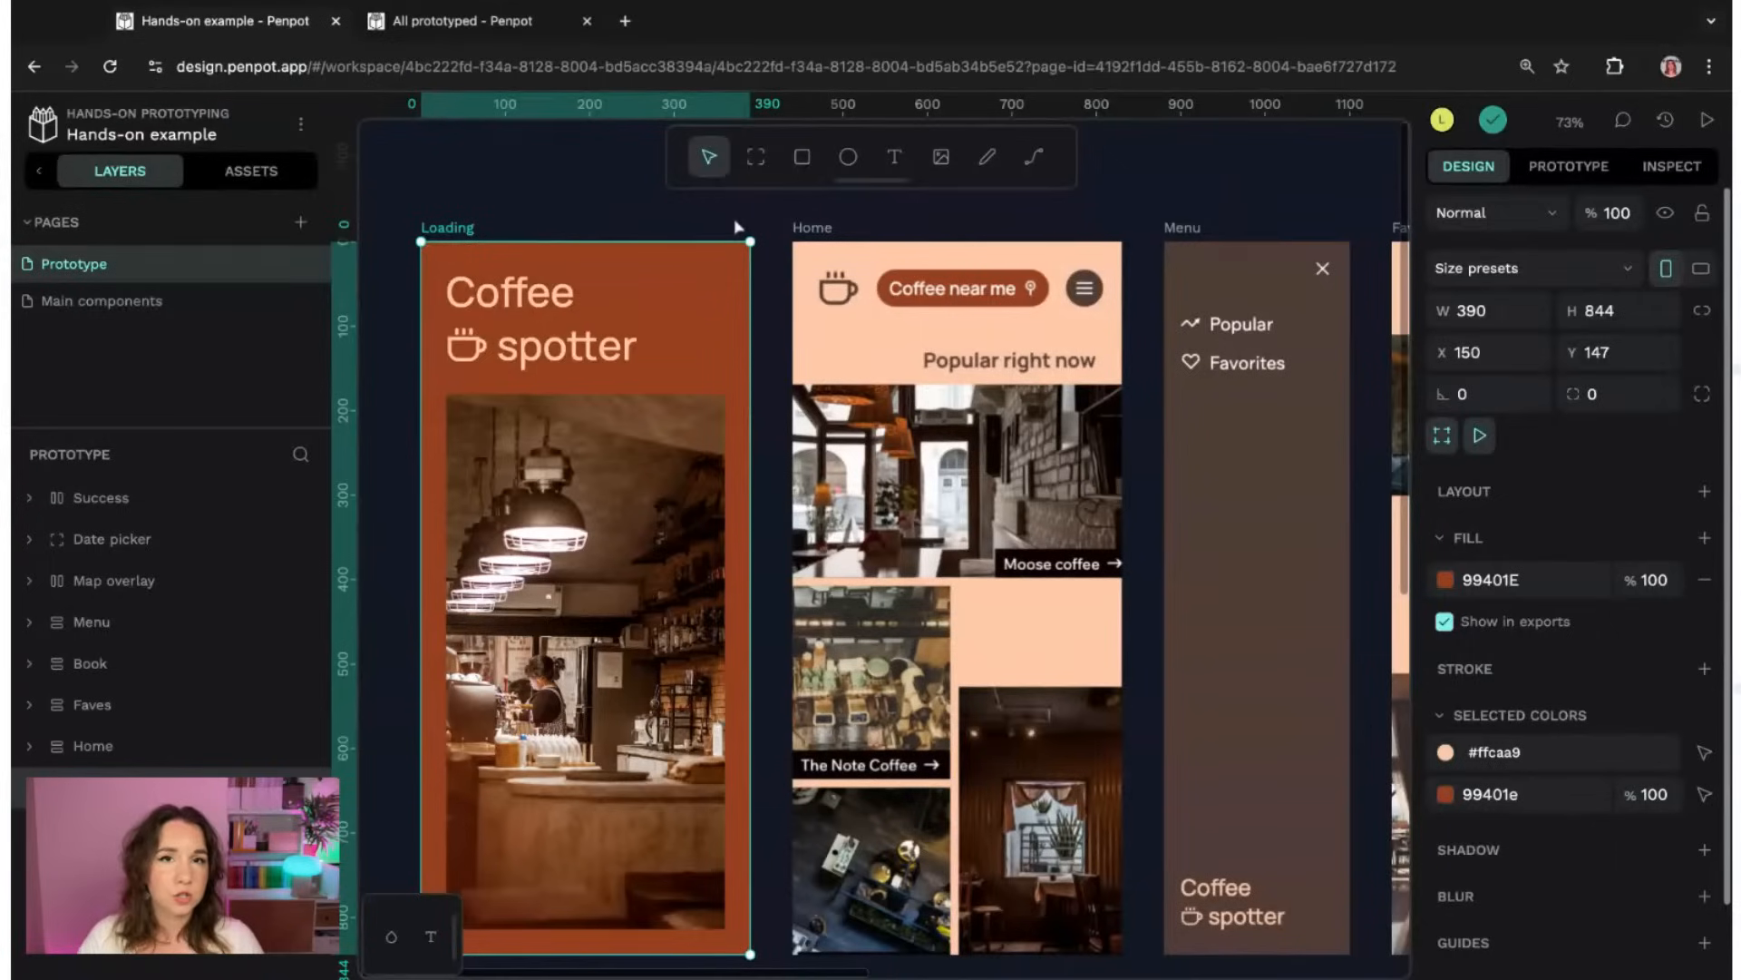
pyautogui.click(1573, 179)
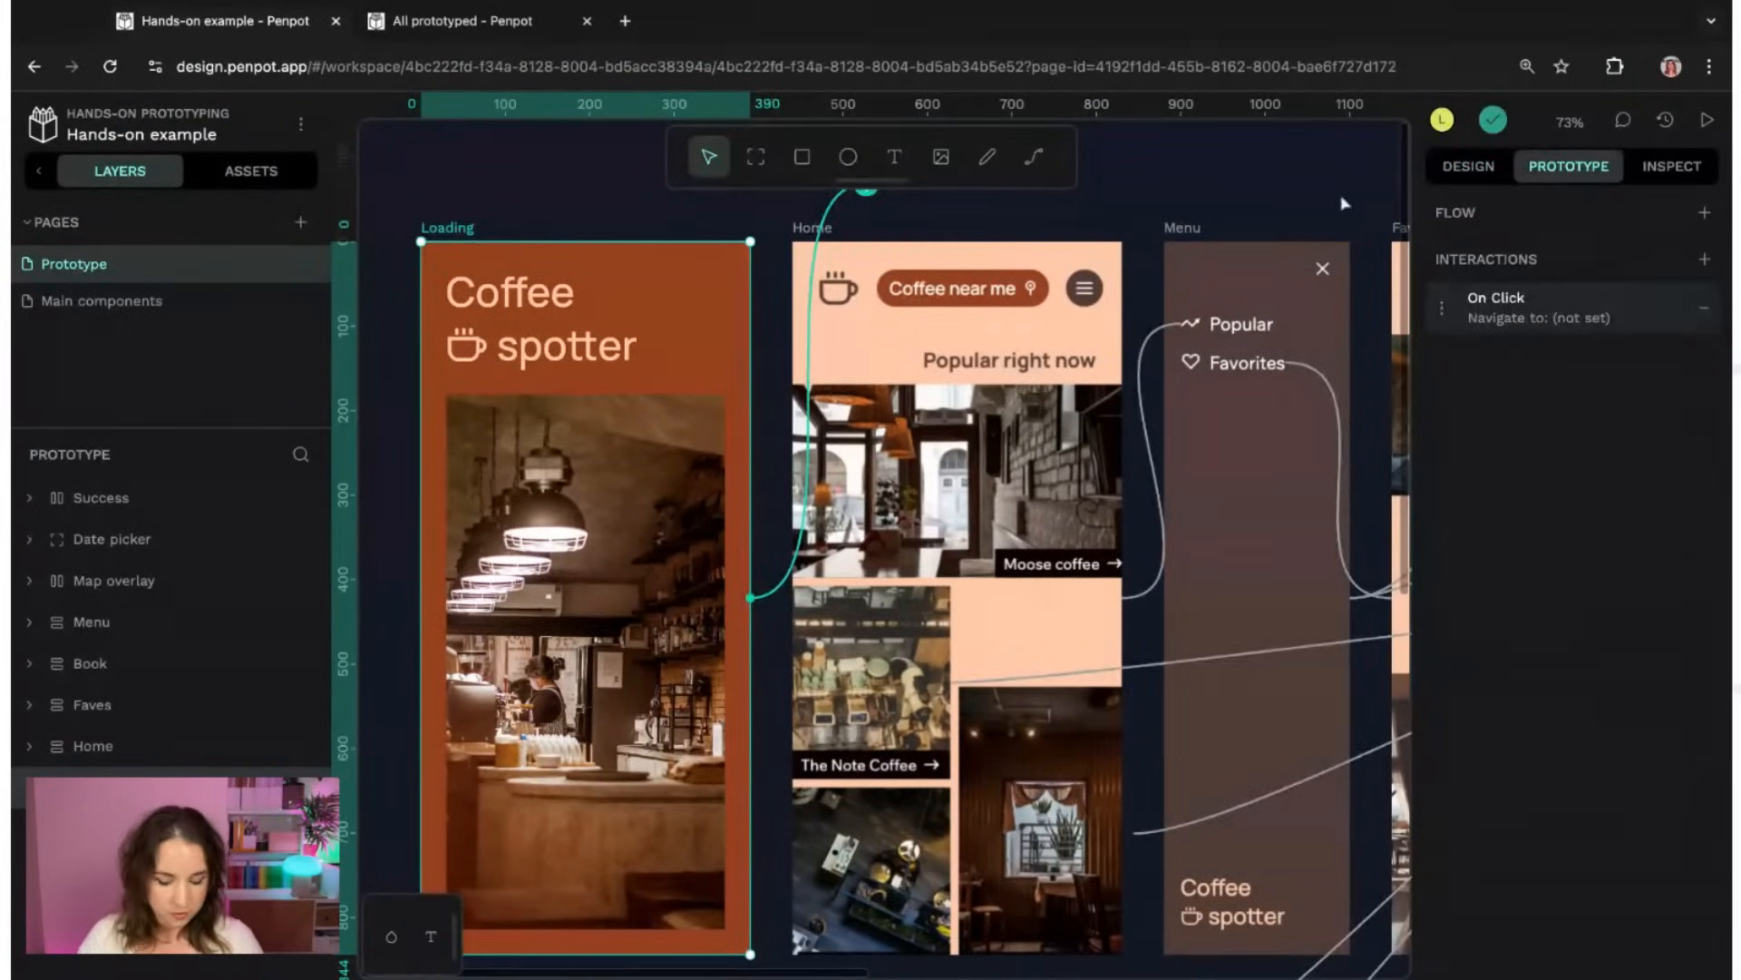
# - Examine the interaction connections running between the Loading, Home, Menu, Faves and Book boards
pyautogui.scroll(-5, 1298, 210)
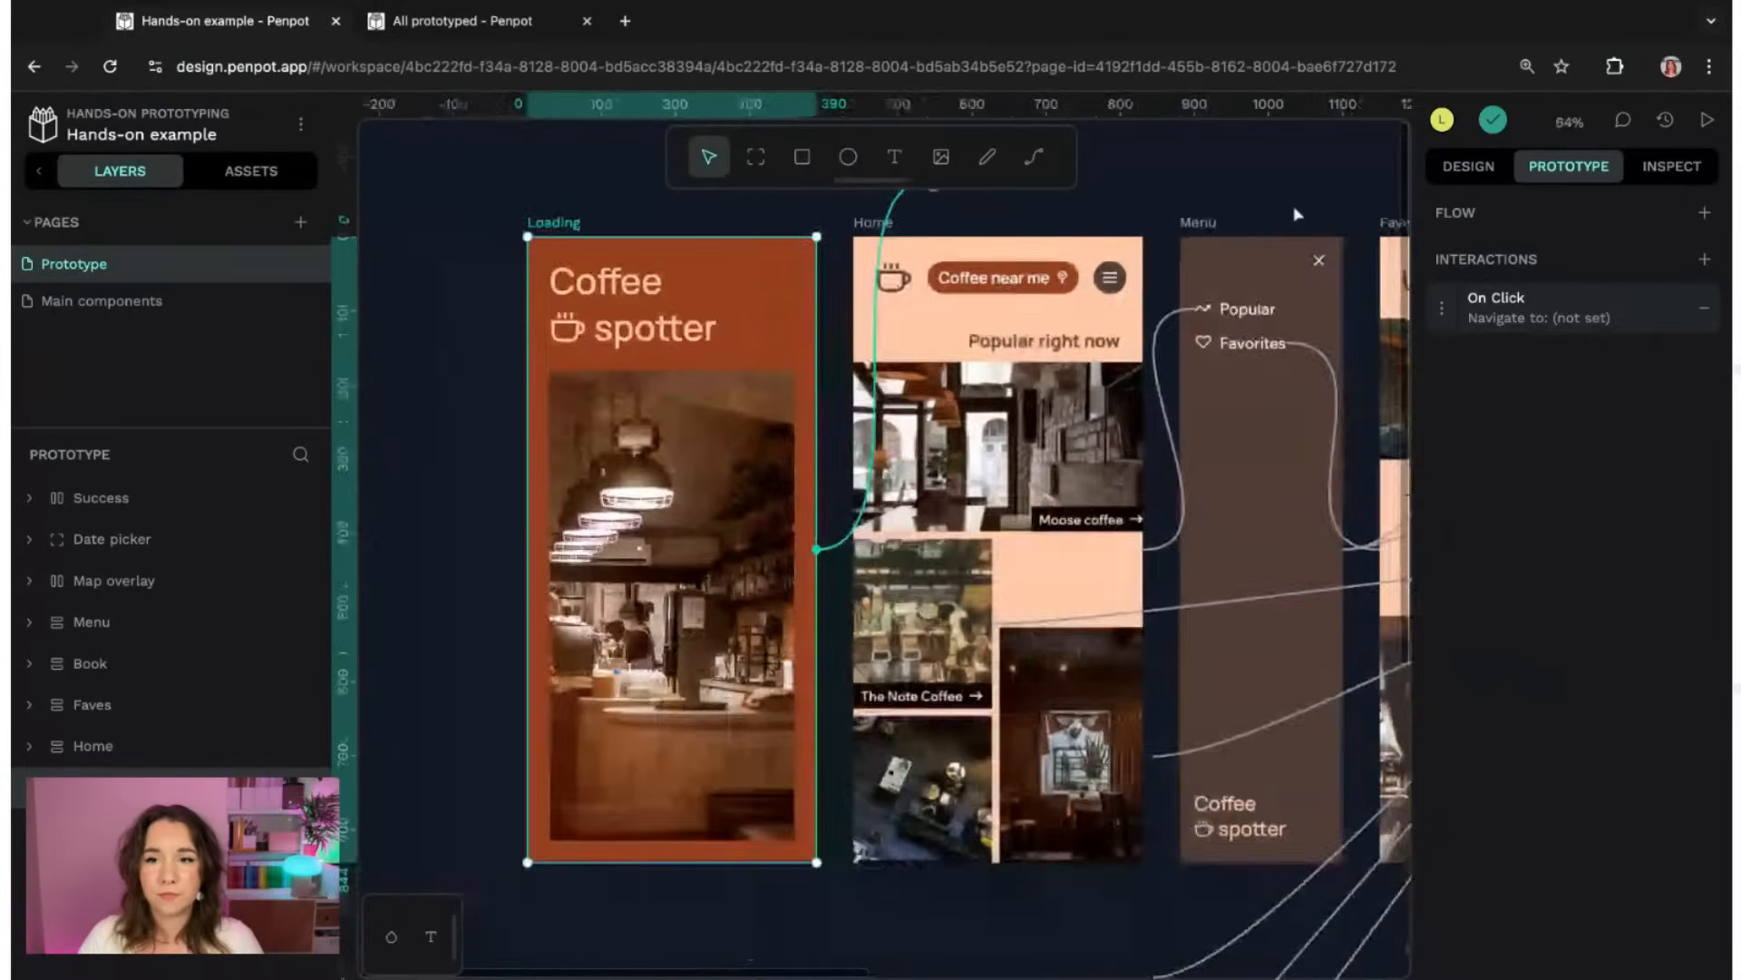
pyautogui.hscroll(5, 1319, 195)
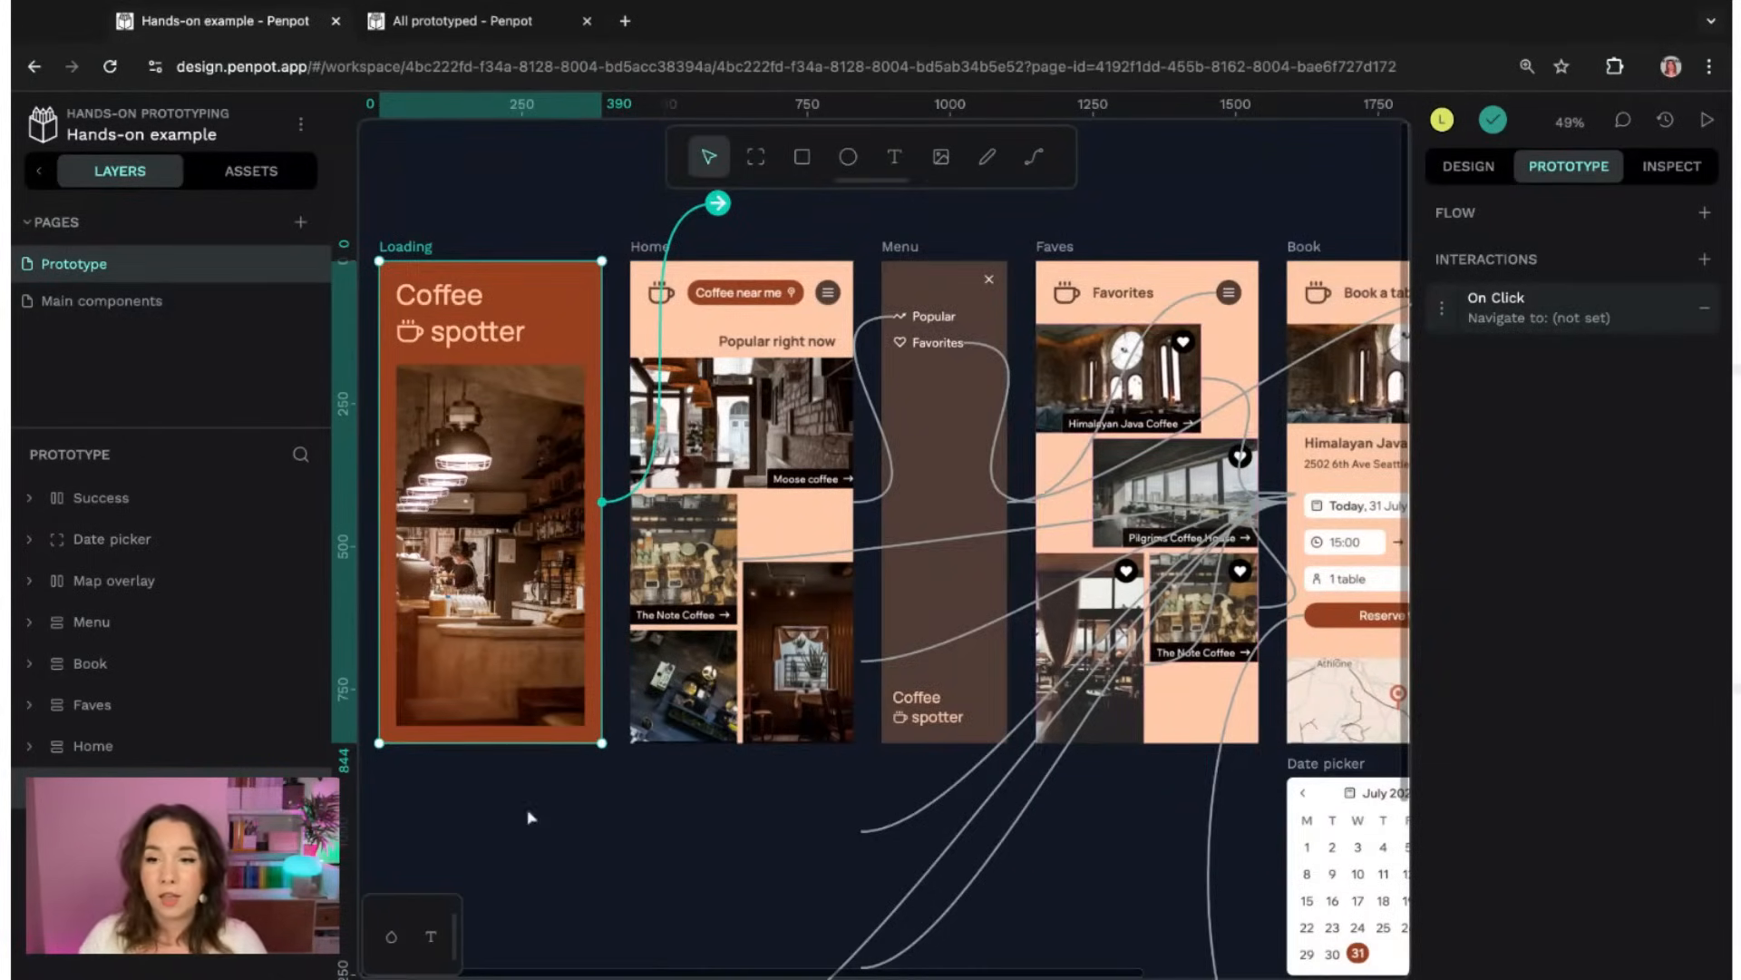
pyautogui.hscroll(-8, 530, 816)
pyautogui.scroll(1, 531, 814)
pyautogui.keyDown('ctrl'); pyautogui.scroll(3, 901, 907); pyautogui.keyUp('ctrl')
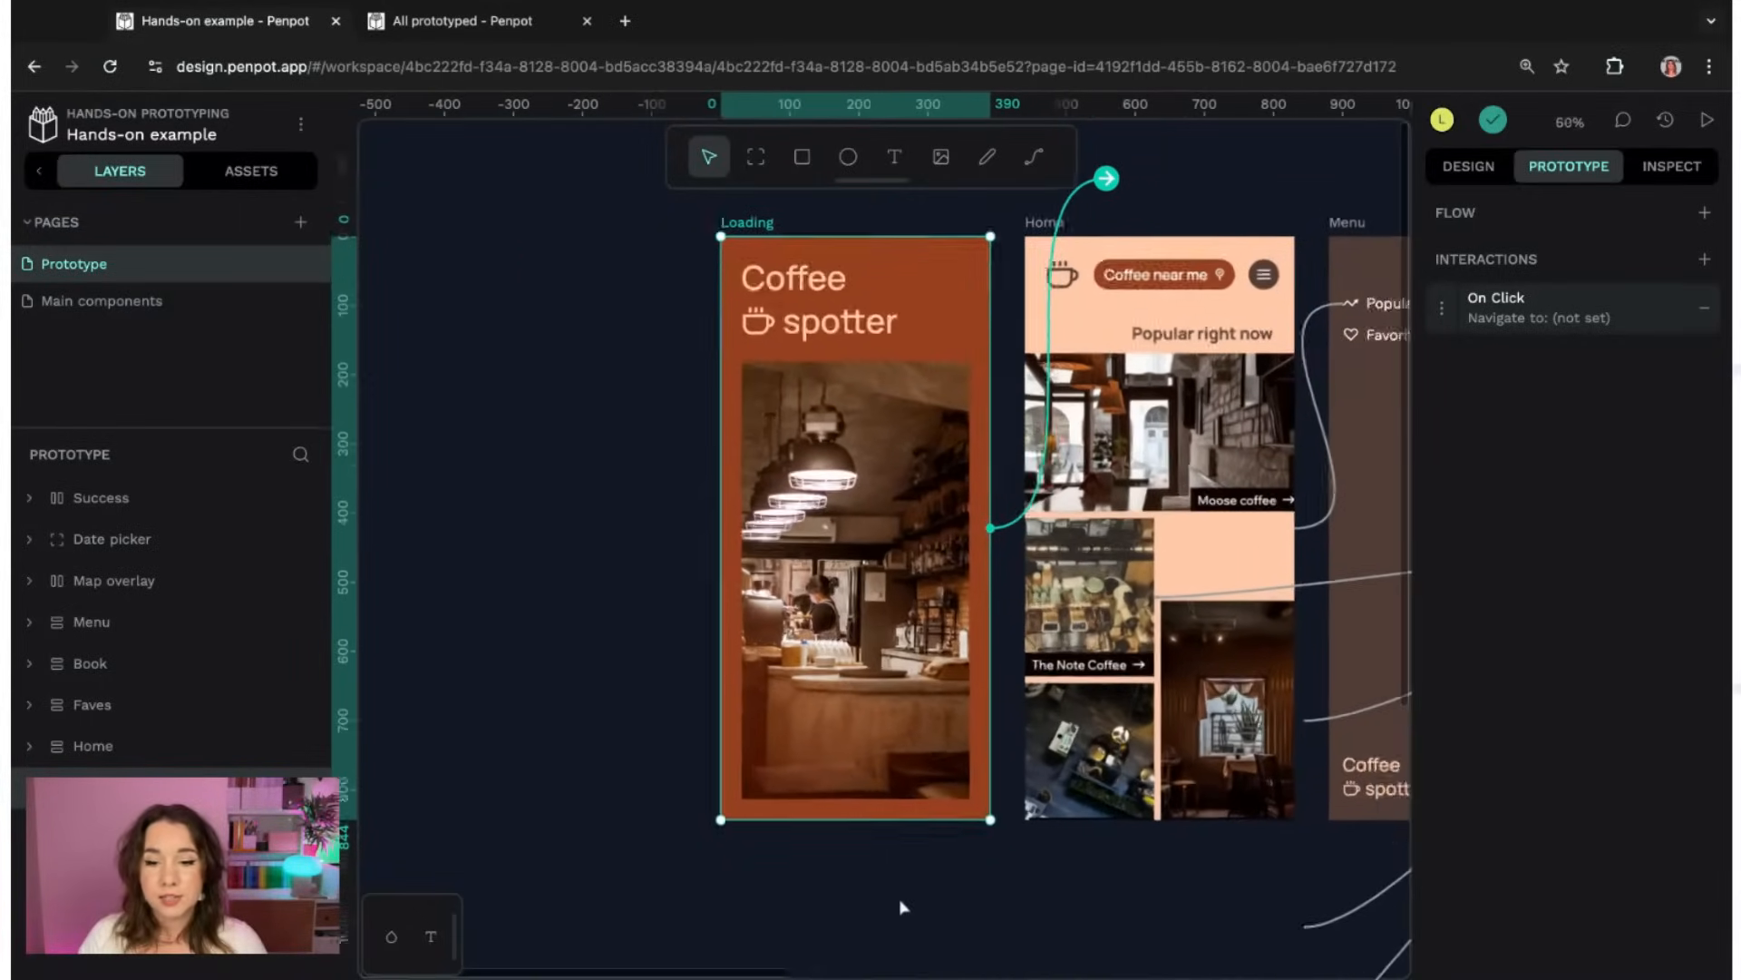
pyautogui.scroll(2, 1125, 862)
pyautogui.keyDown('ctrl'); pyautogui.scroll(1, 1134, 945); pyautogui.keyUp('ctrl')
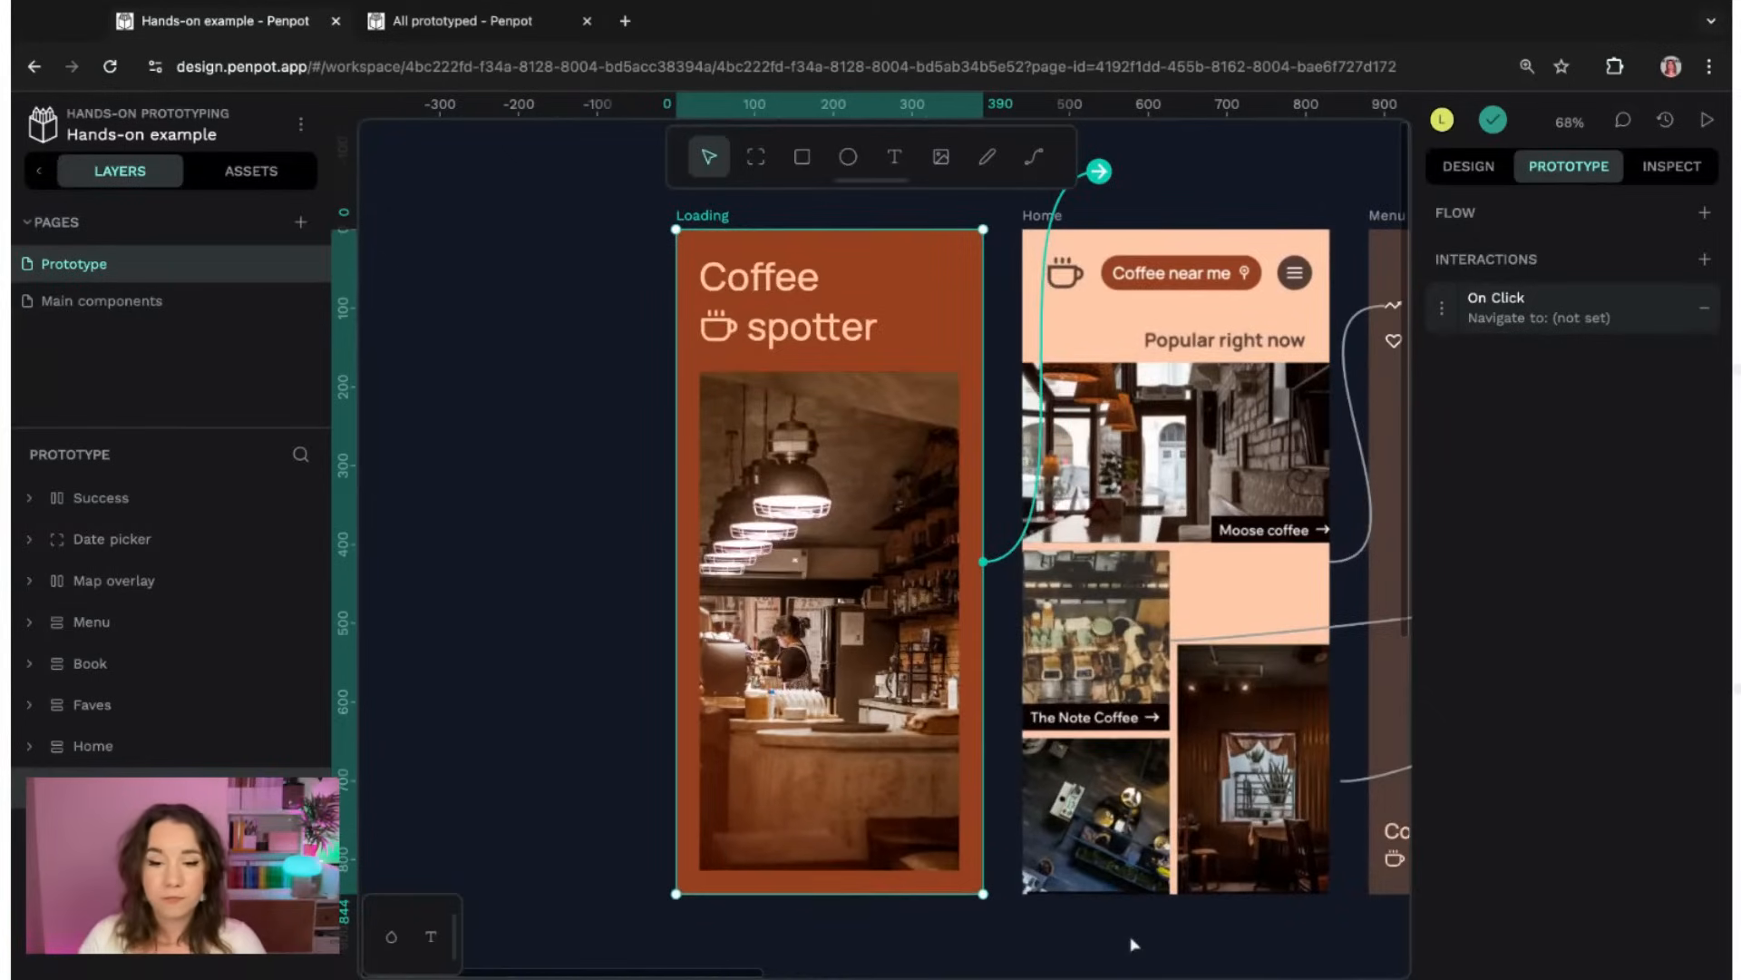
pyautogui.hscroll(3, 1098, 934)
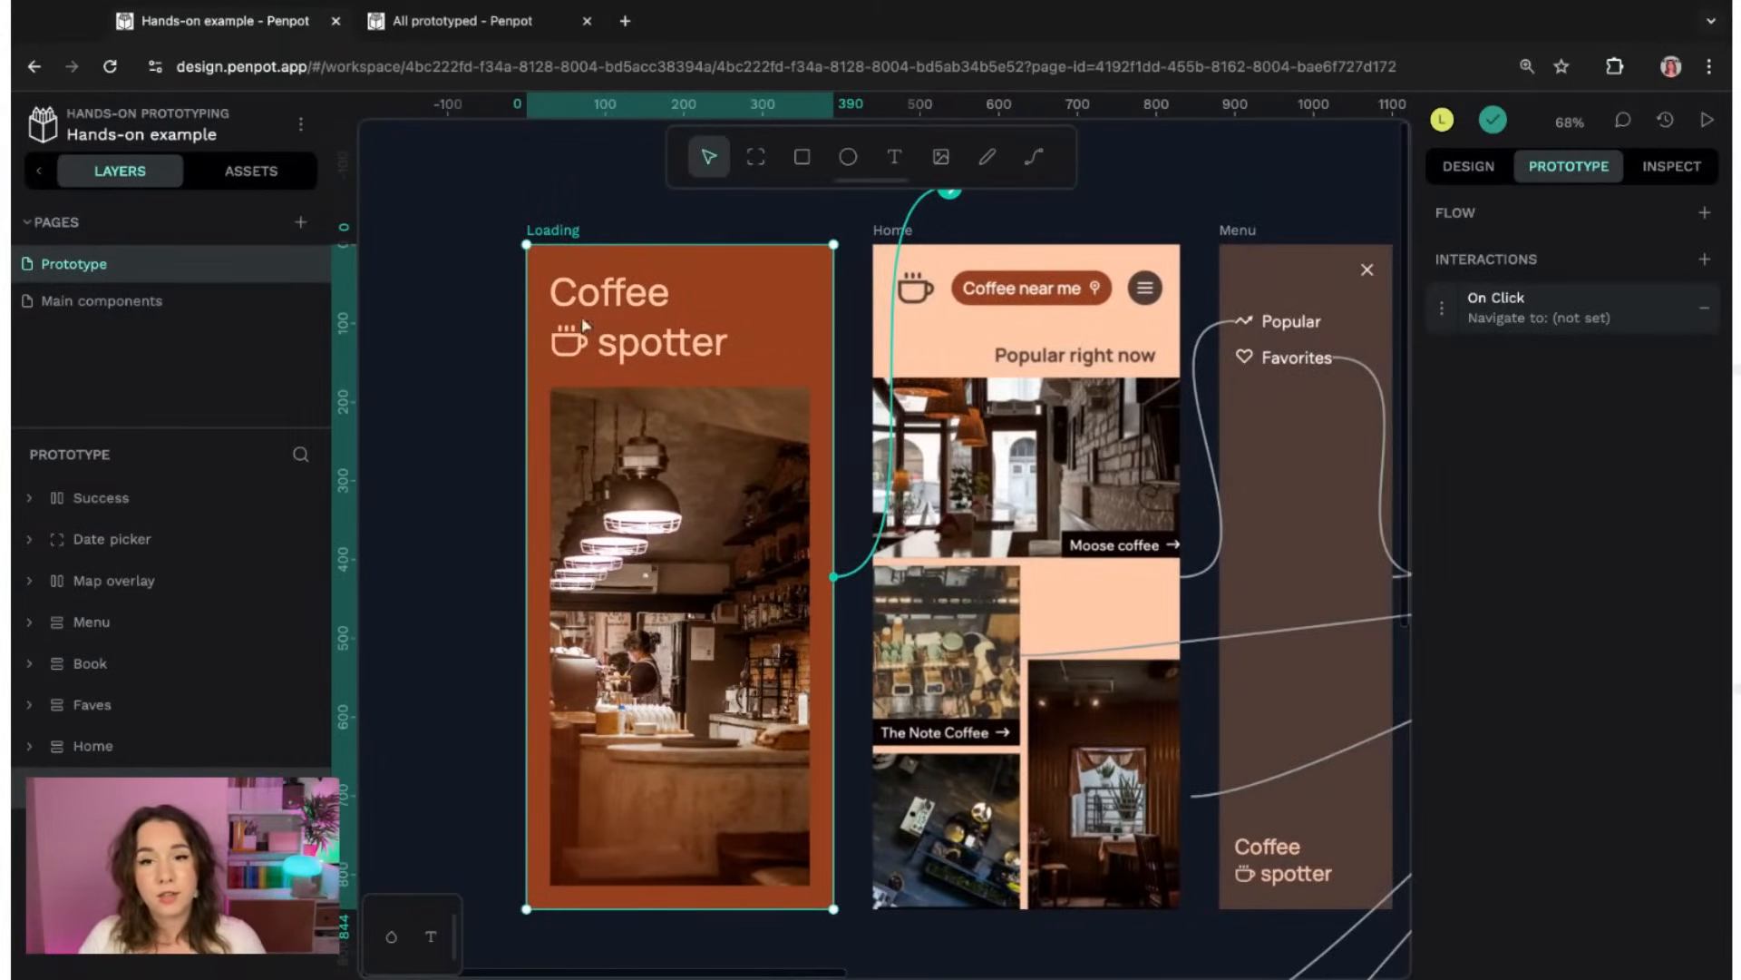
pyautogui.scroll(1, 948, 227)
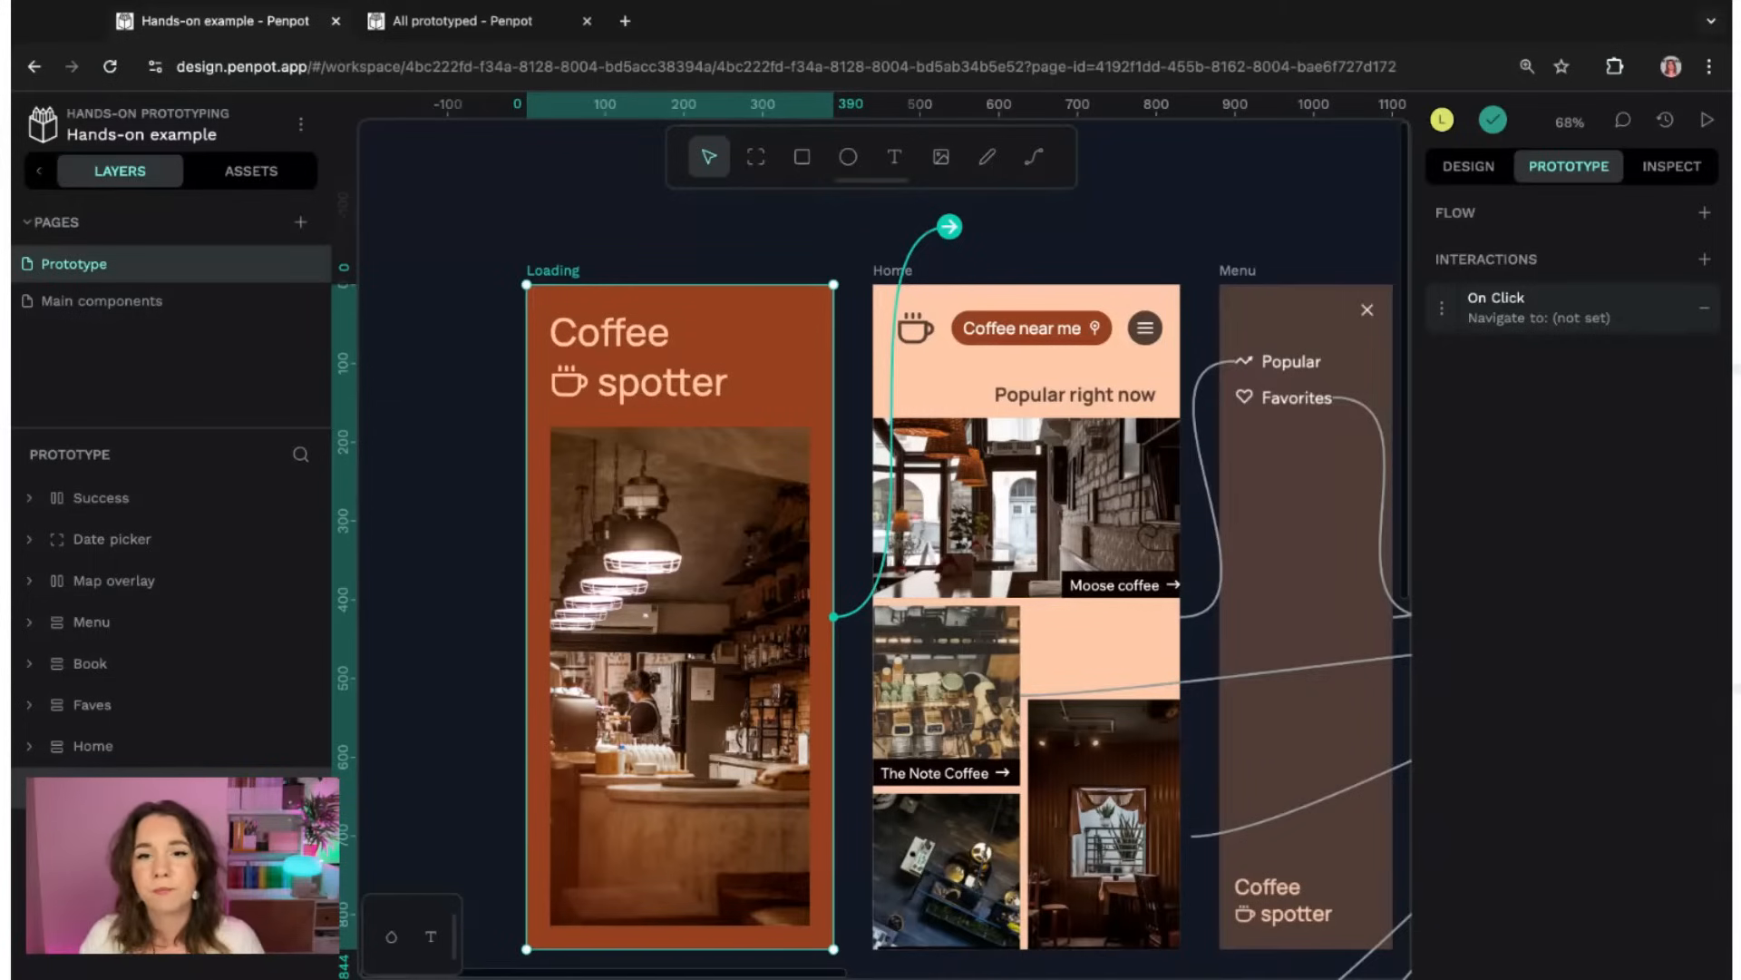
pyautogui.hscroll(3, 1306, 216)
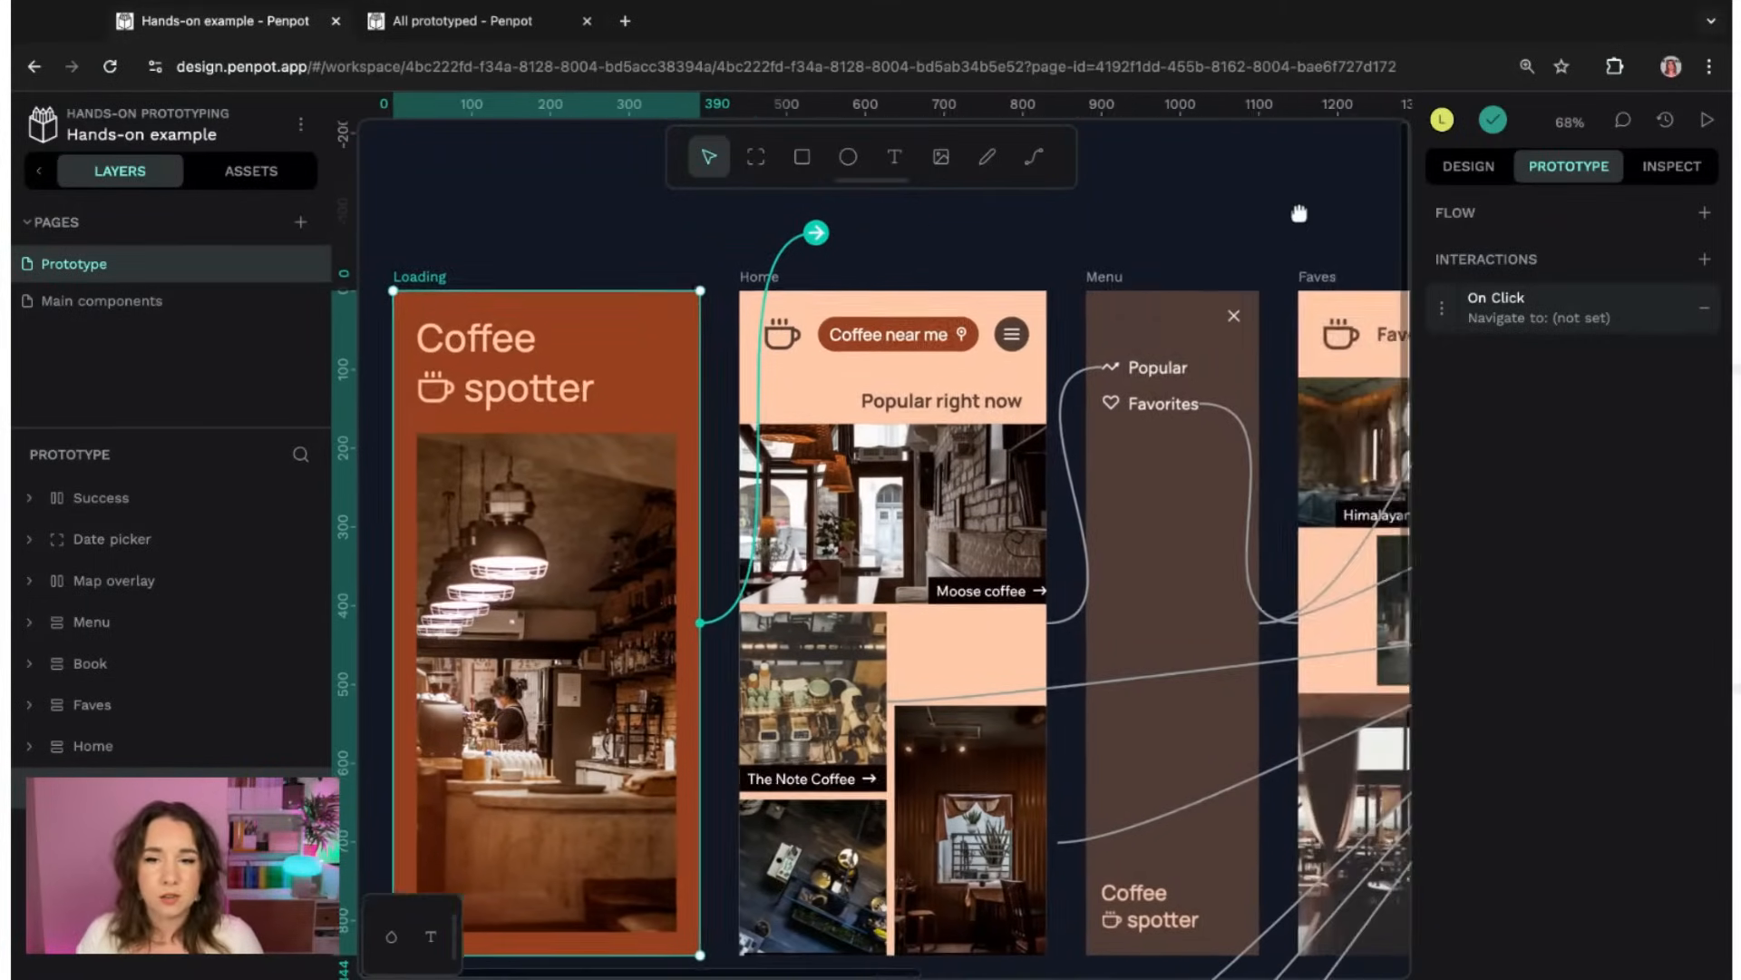
pyautogui.hscroll(3, 1299, 213)
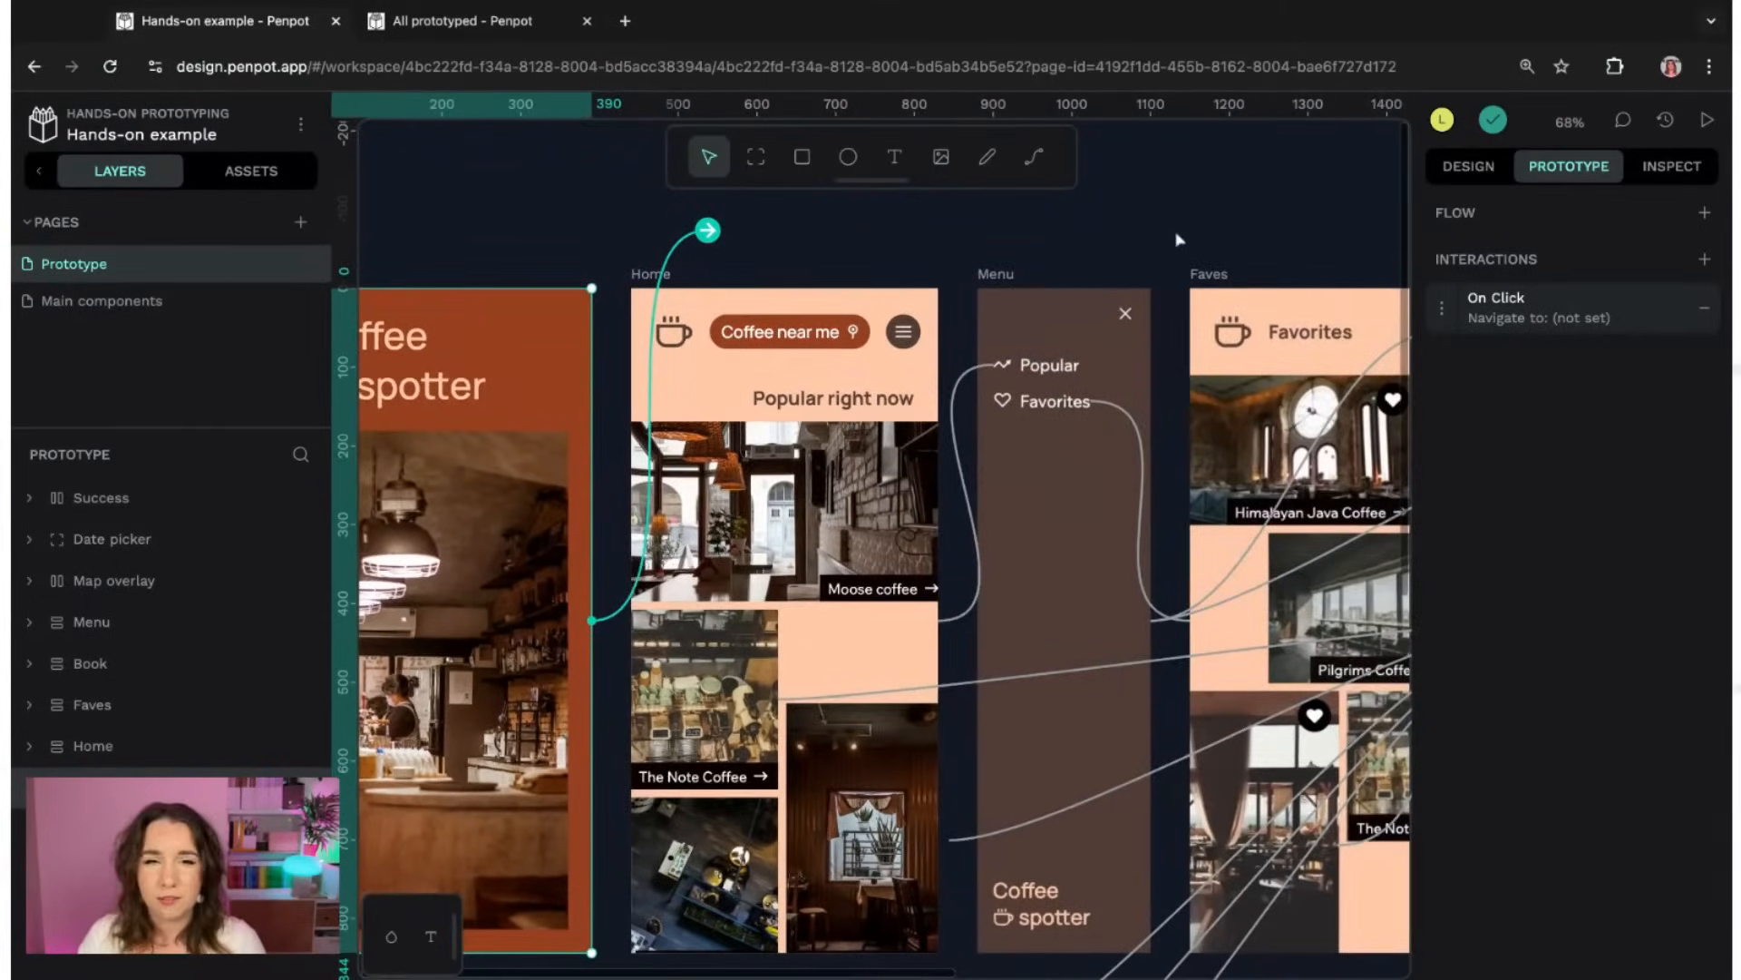
pyautogui.scroll(-3, 1178, 239)
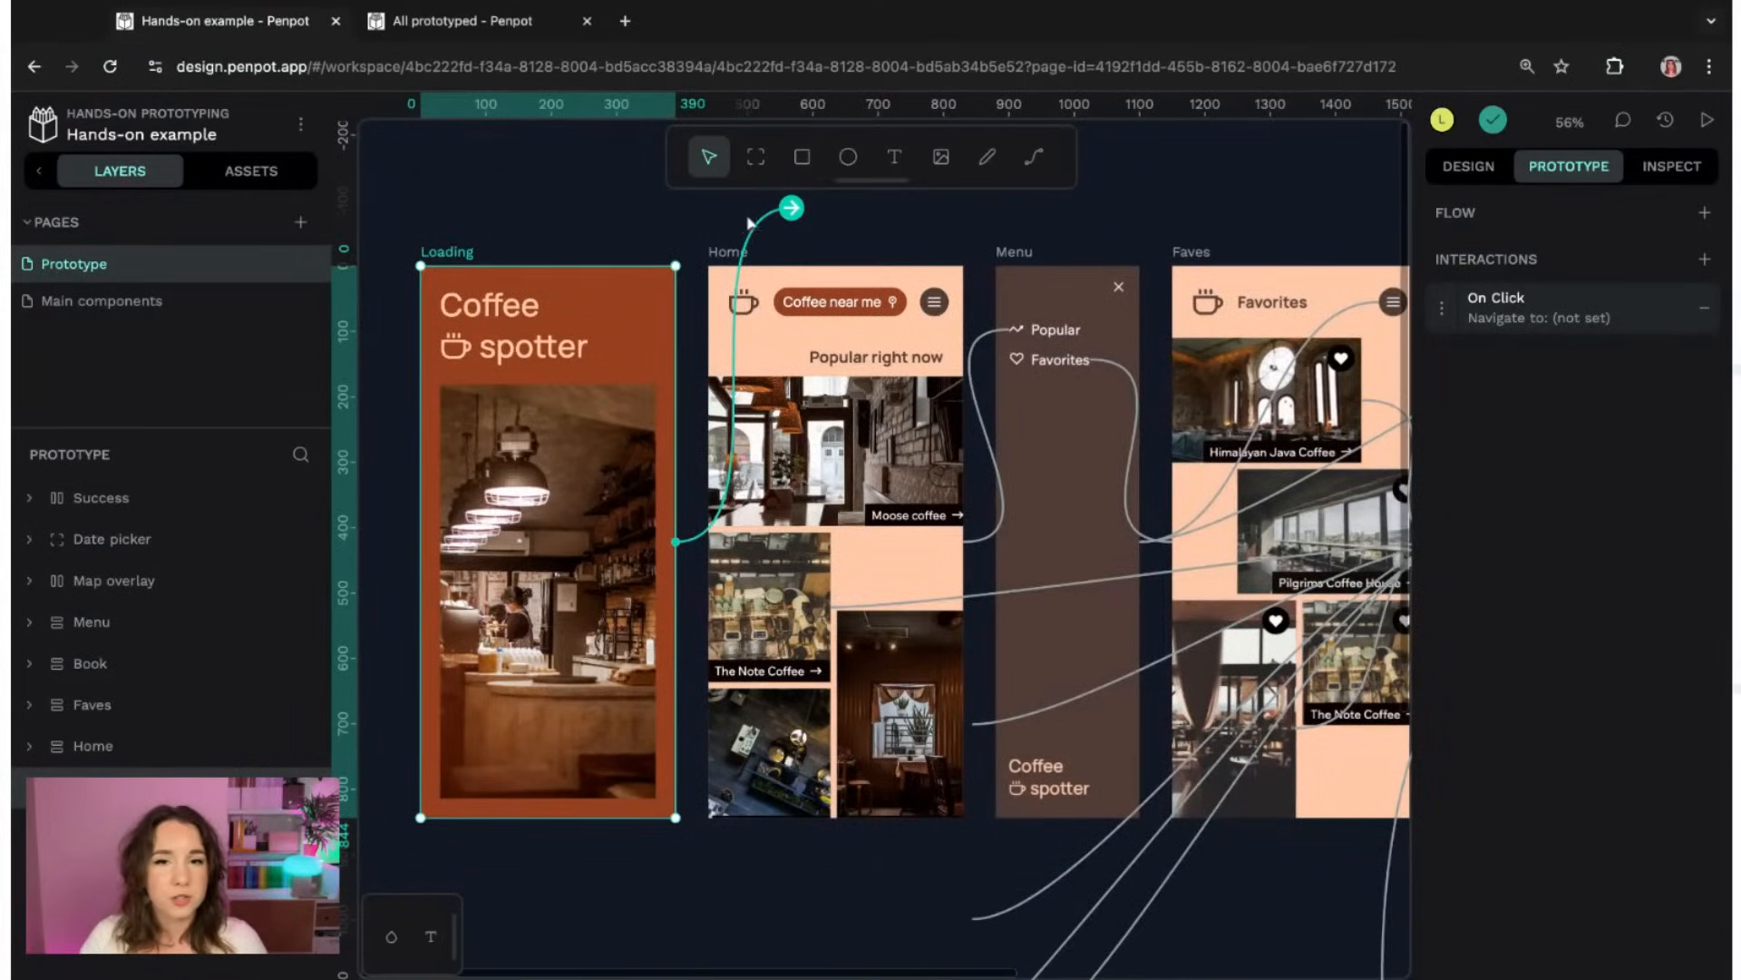
# - Connect the Loading board's On Click interaction to the header in the Home board and open the interaction's settings
pyautogui.moveTo(798, 216)
pyautogui.mouseDown()
pyautogui.moveTo(765, 209)
pyautogui.moveTo(662, 272)
pyautogui.moveTo(709, 302)
pyautogui.moveTo(711, 237)
pyautogui.moveTo(704, 451)
pyautogui.moveTo(712, 240)
pyautogui.moveTo(707, 302)
pyautogui.mouseUp()
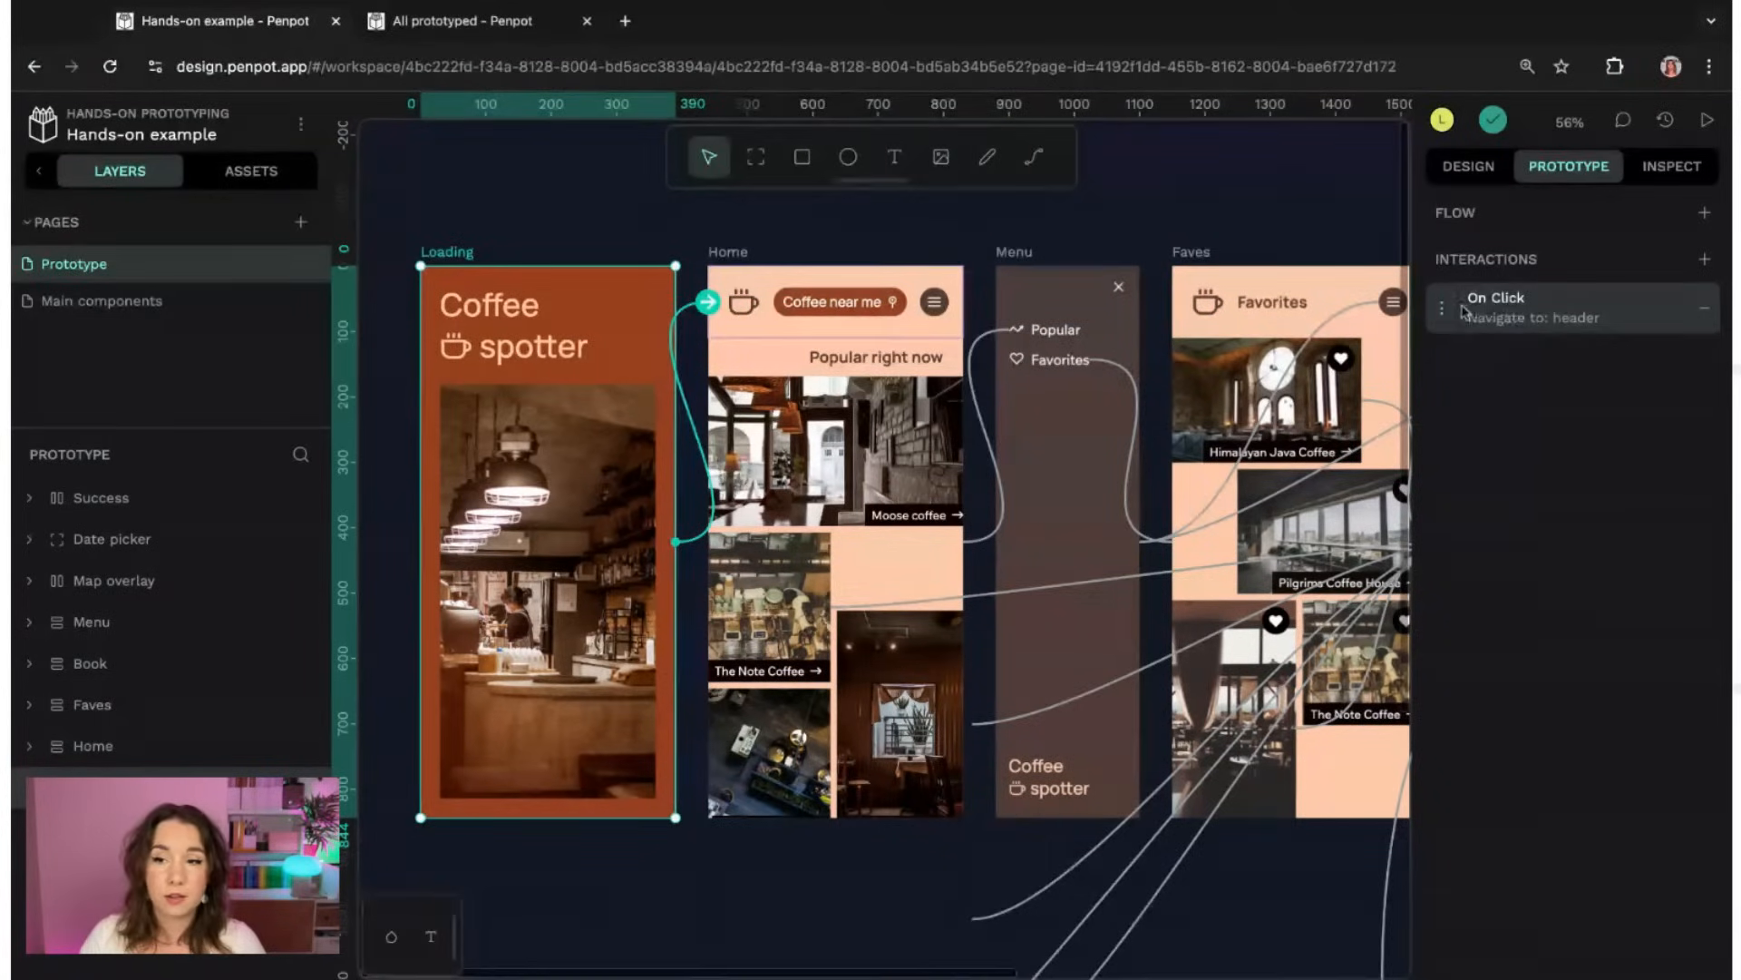
pyautogui.click(1498, 308)
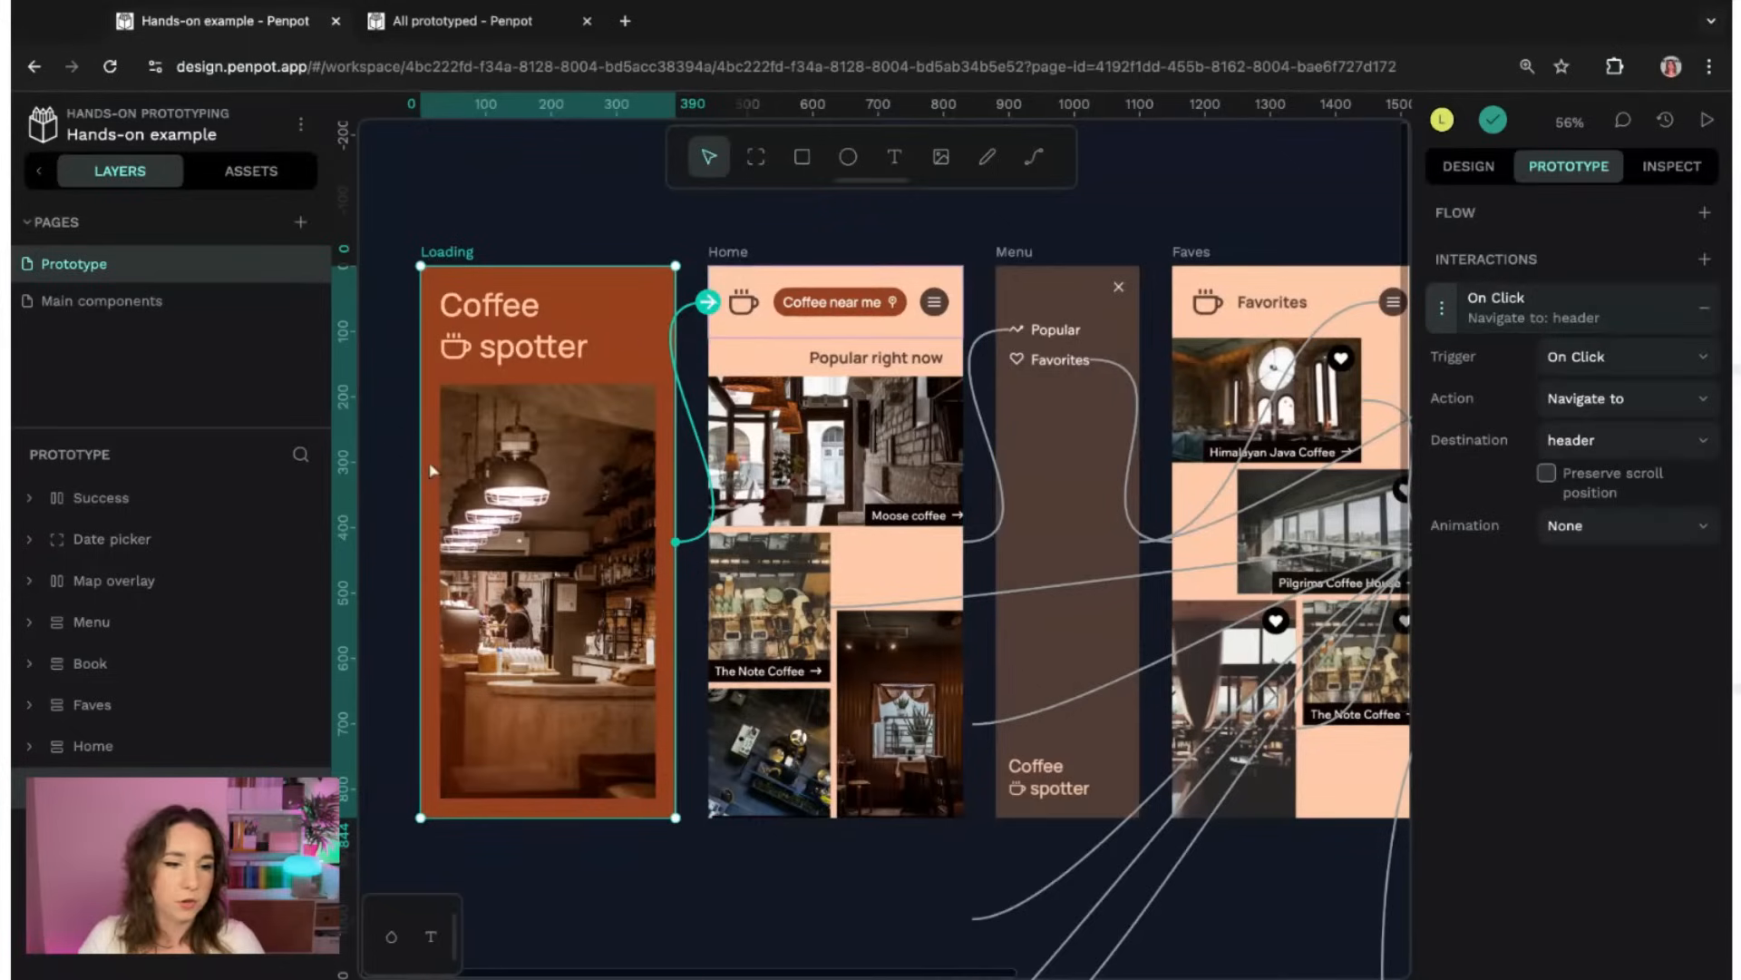
# - Select the popular layer inside the Home board and expand it to inspect its nested header component
pyautogui.click(92, 746)
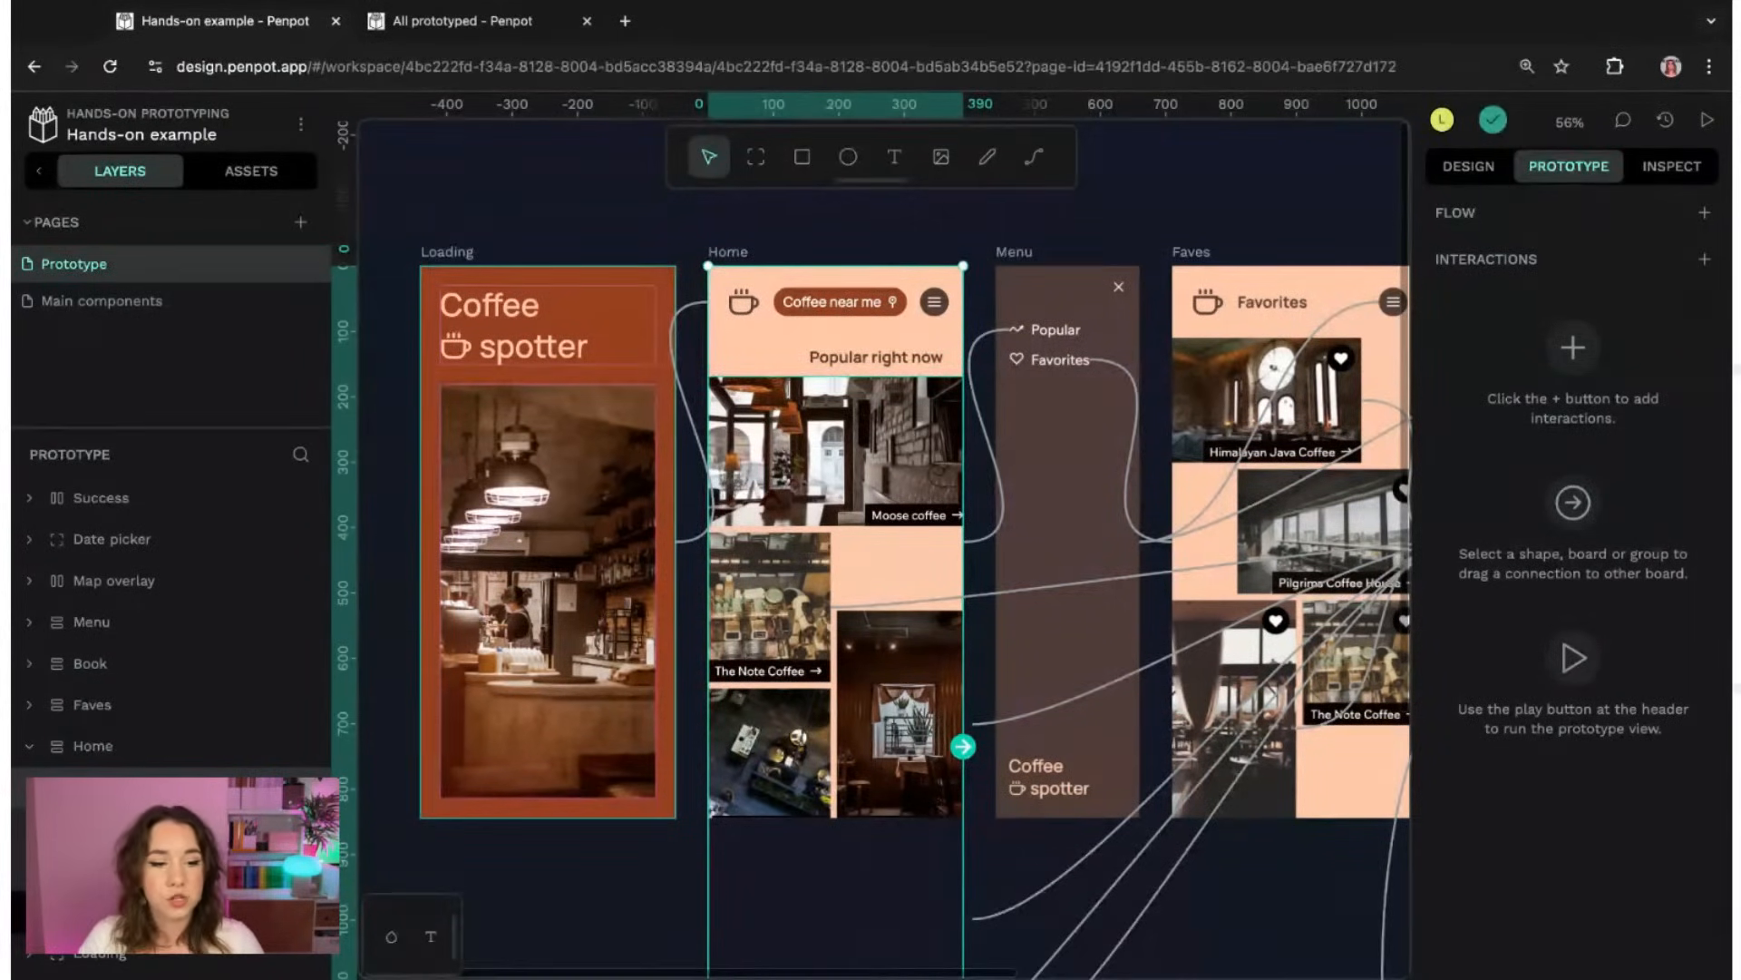
pyautogui.click(56, 788)
pyautogui.scroll(-1, 166, 716)
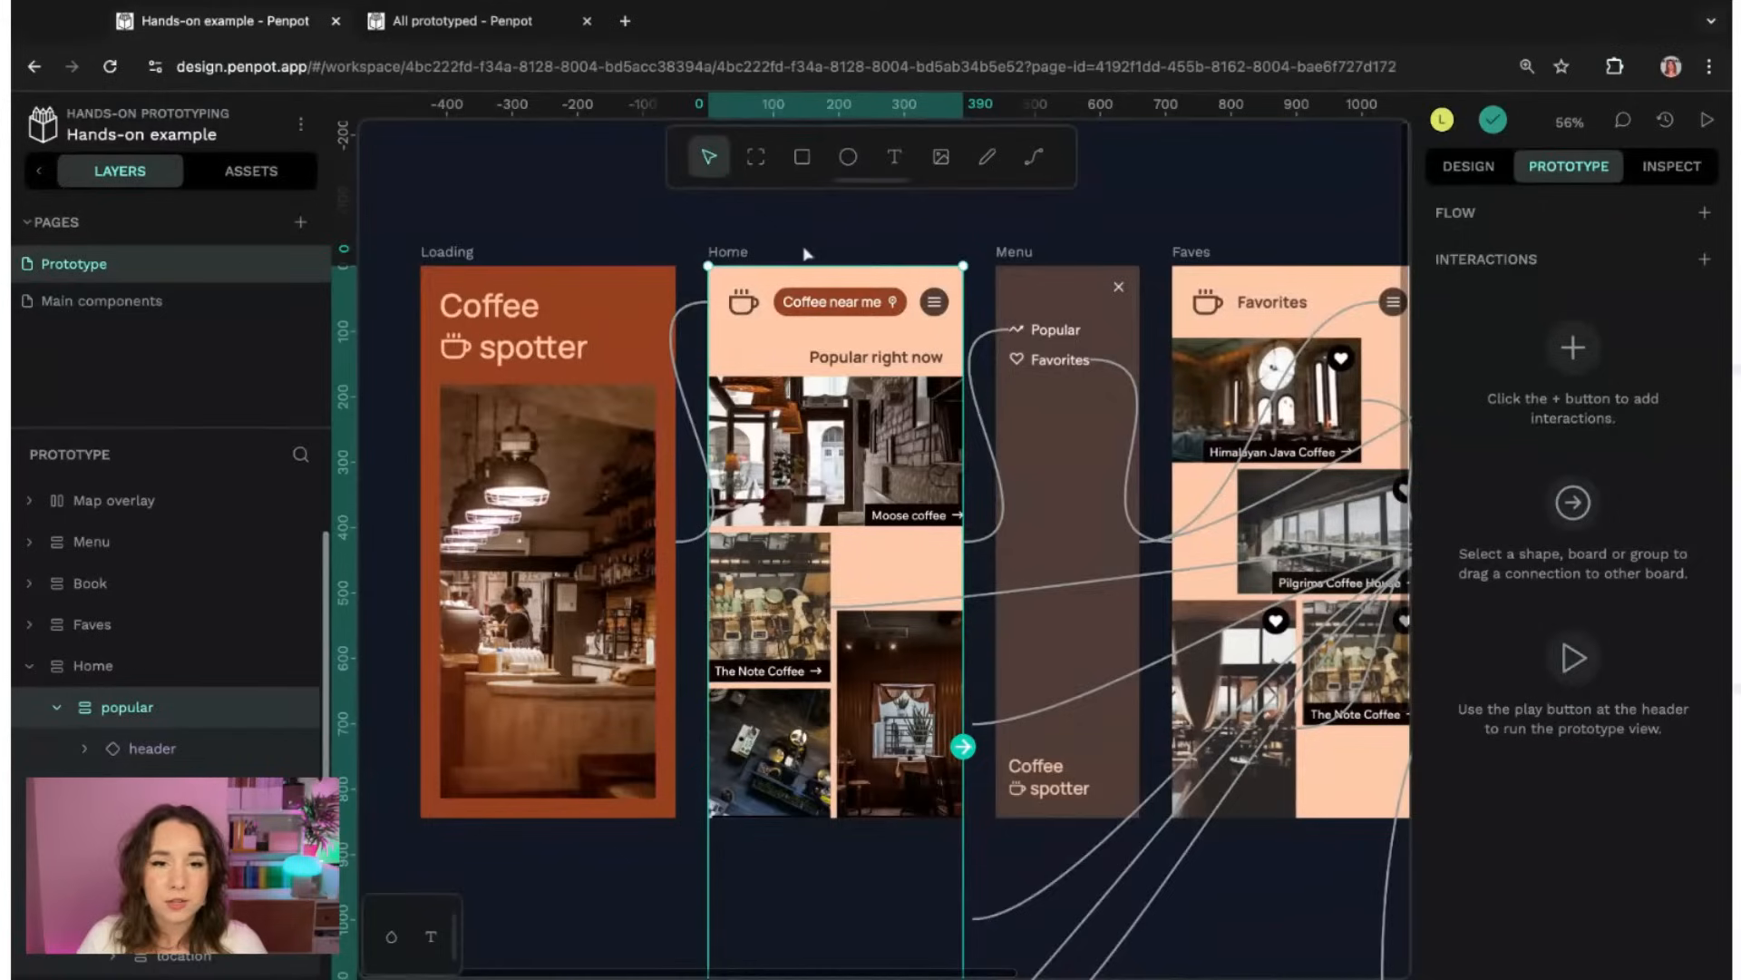
# - Set the Loading board's interaction trigger to After delay with a delay of 3000 ms
pyautogui.click(453, 256)
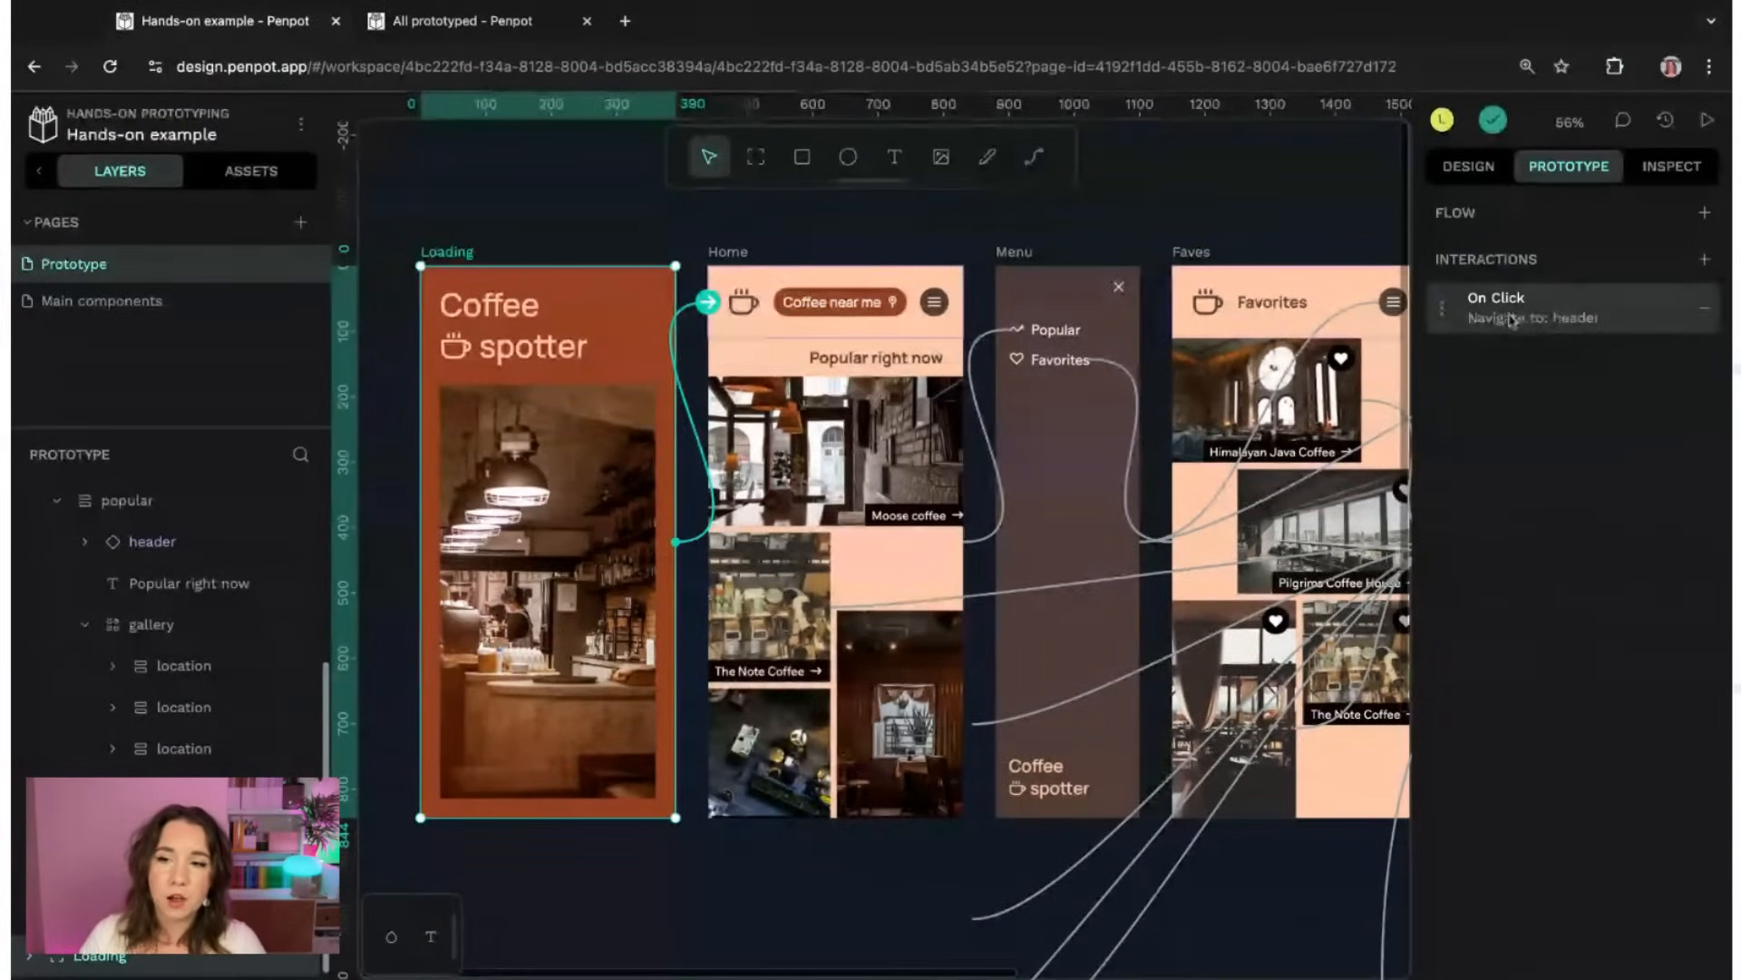
pyautogui.click(1472, 320)
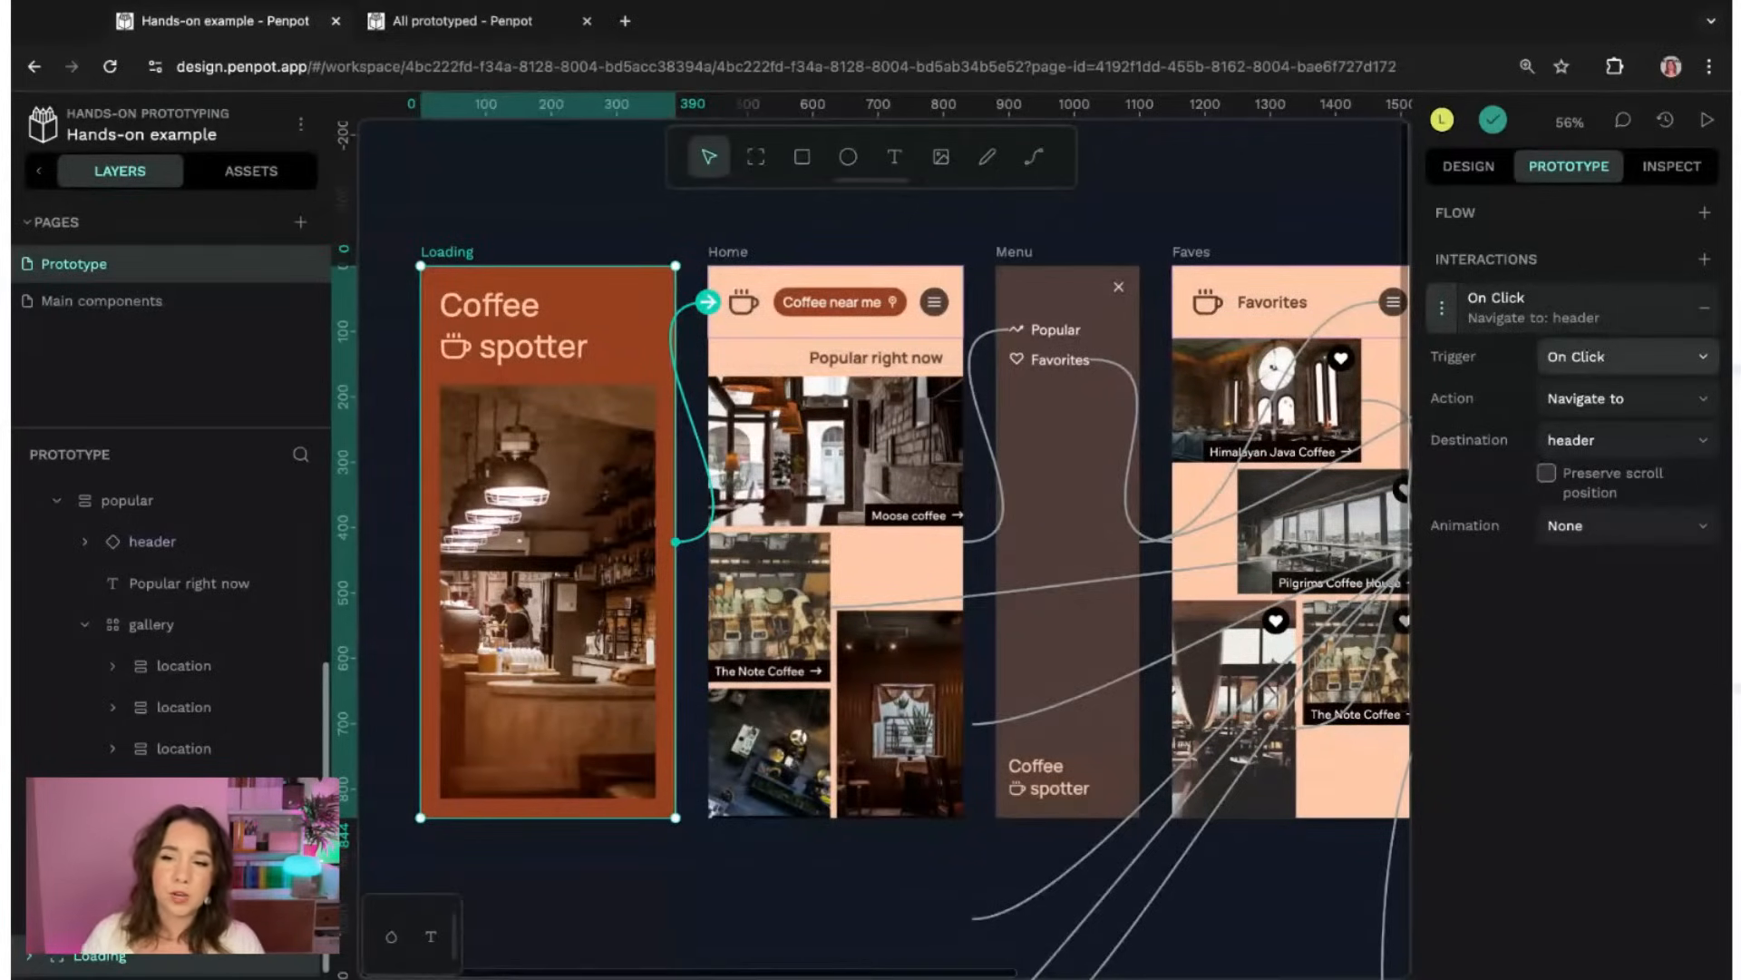
pyautogui.click(1615, 359)
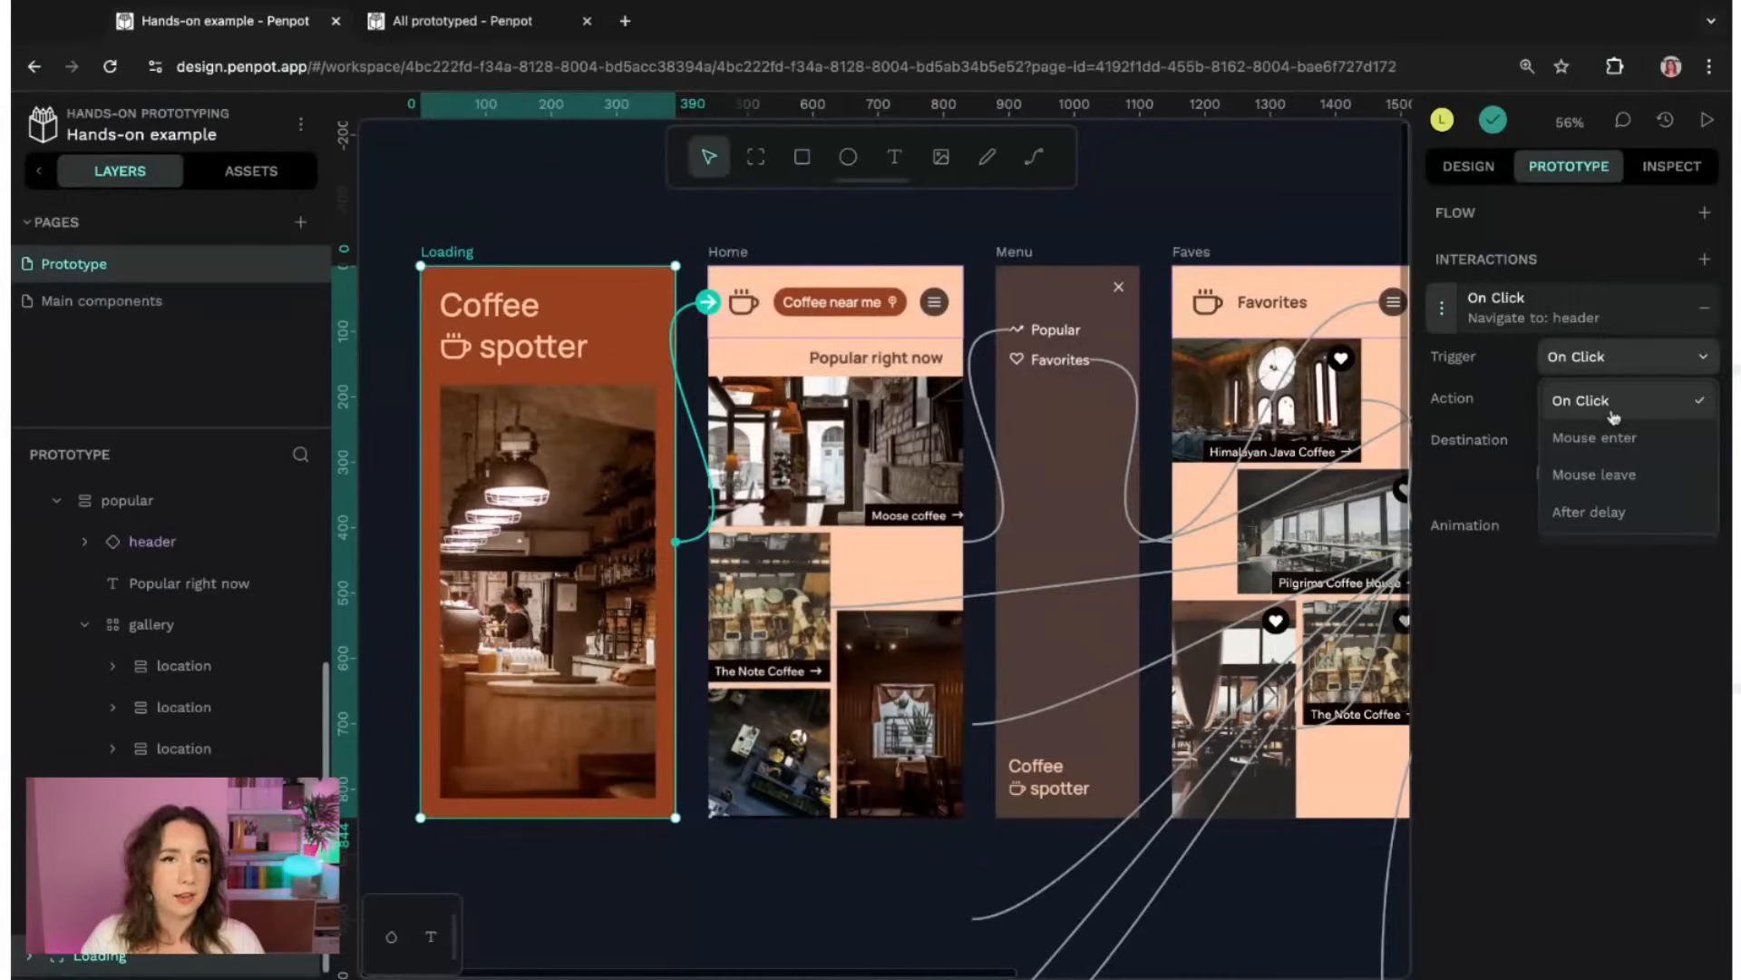
pyautogui.click(1589, 512)
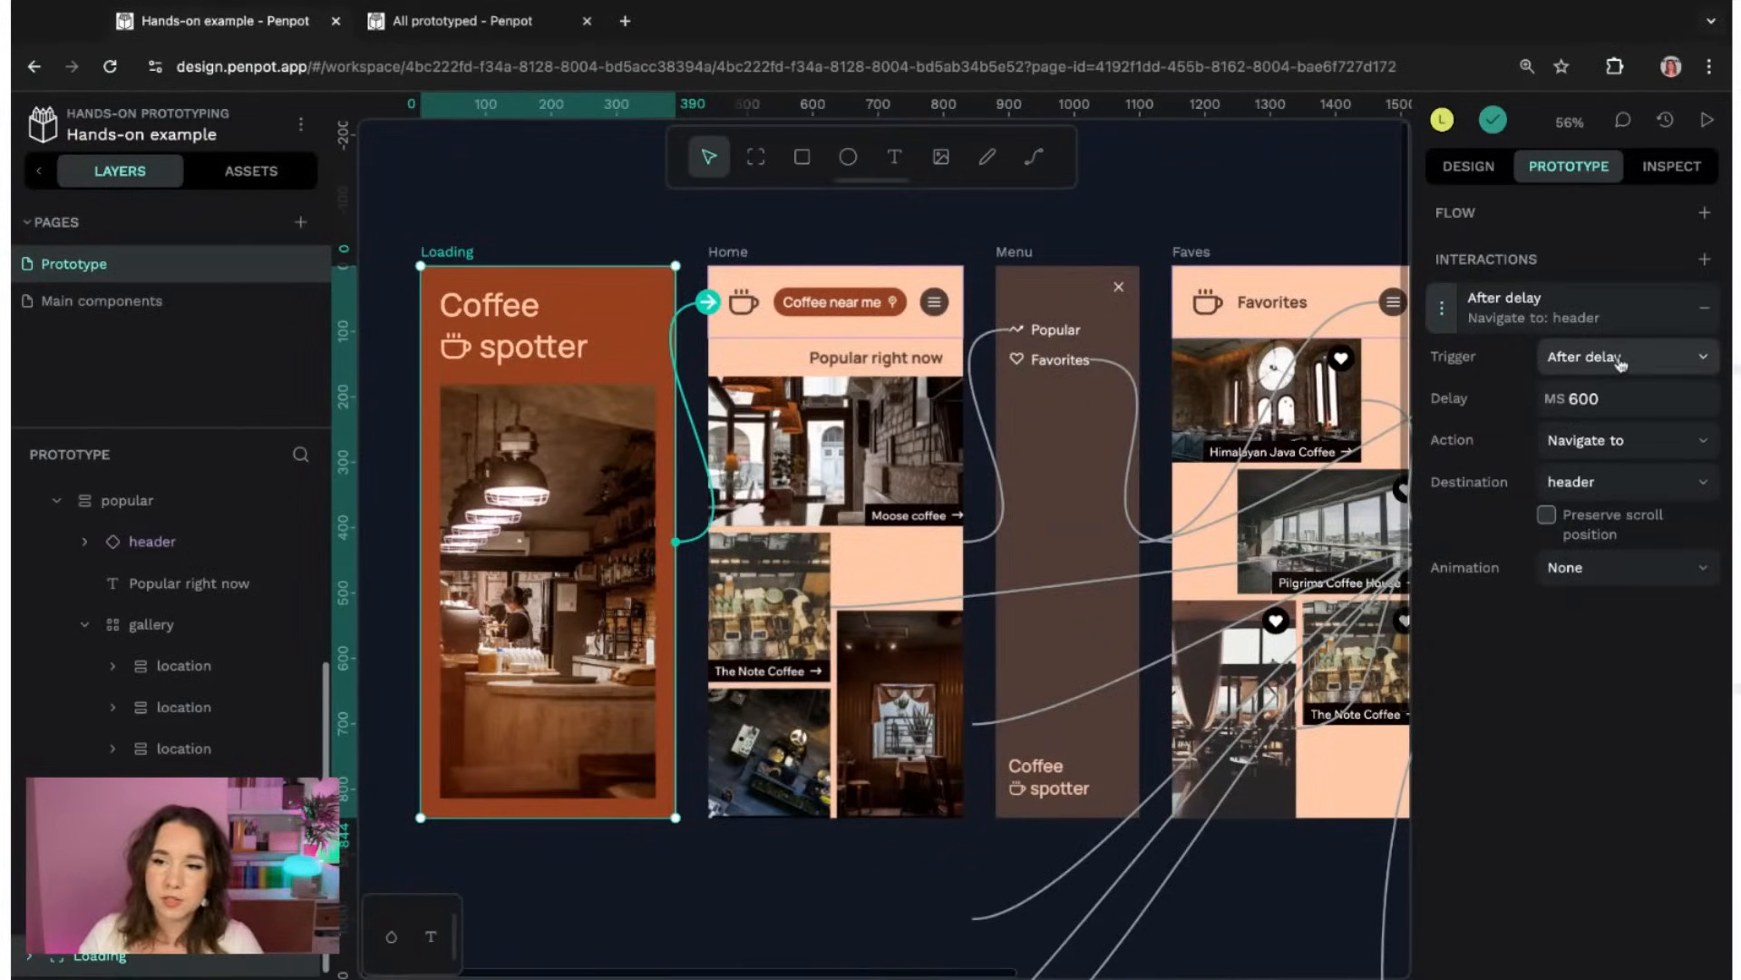
pyautogui.click(1716, 396)
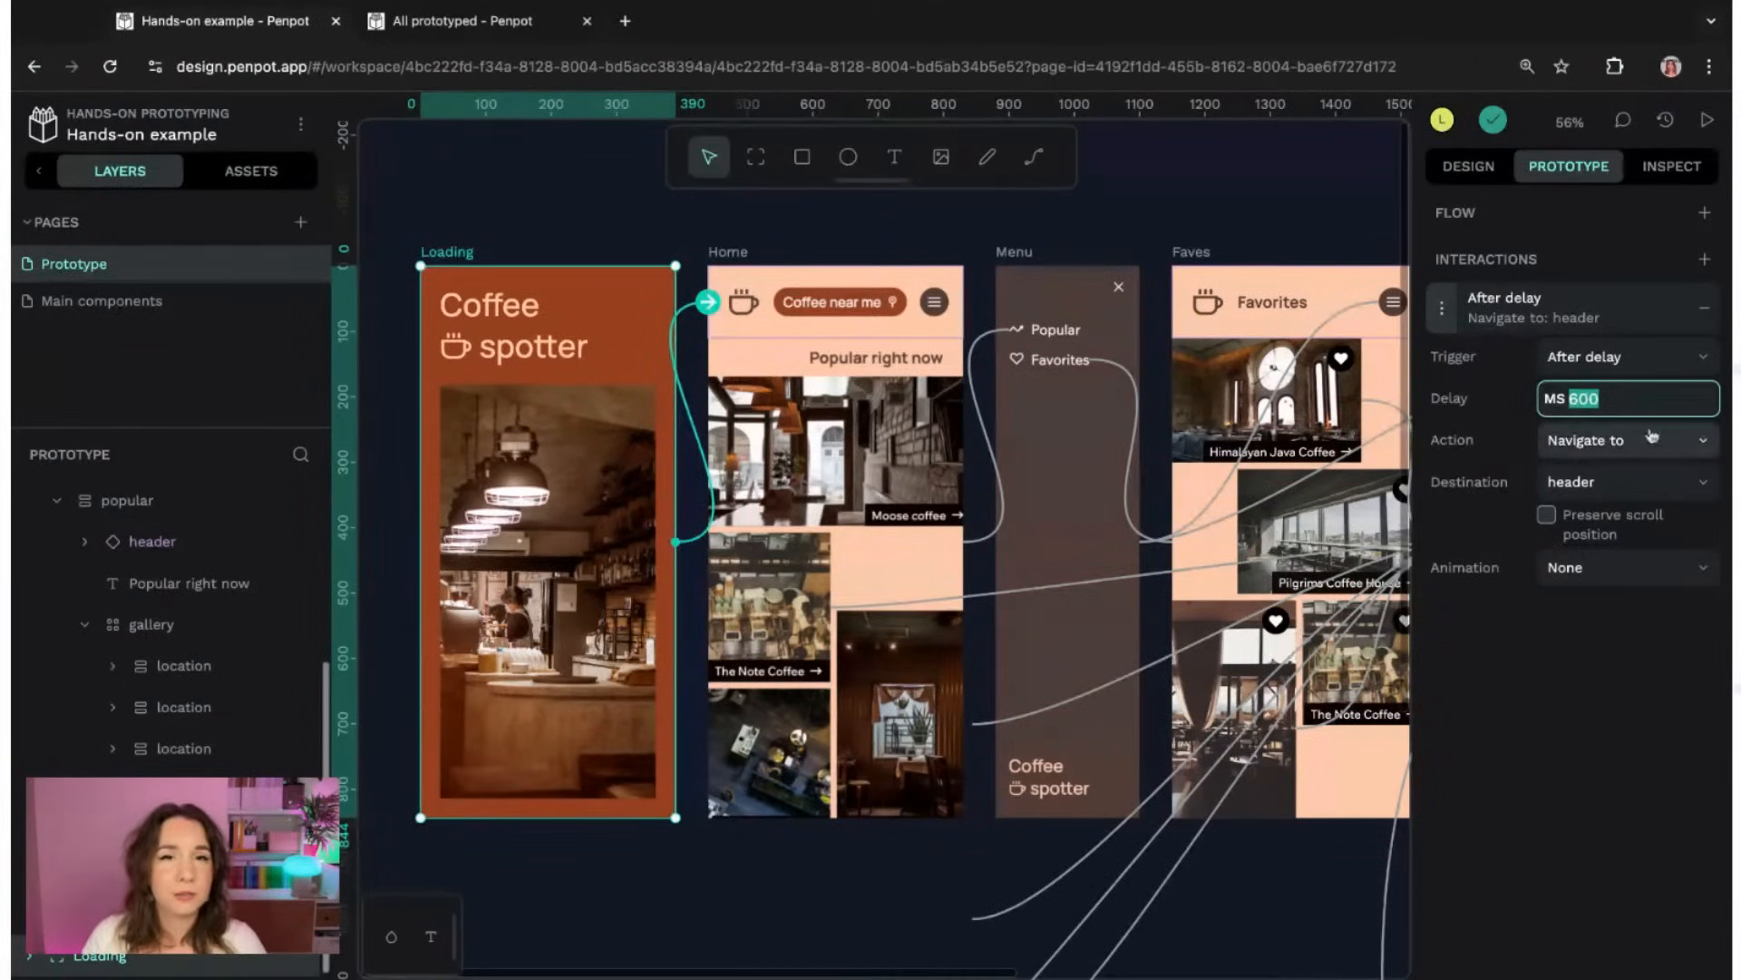
pyautogui.write('3000')
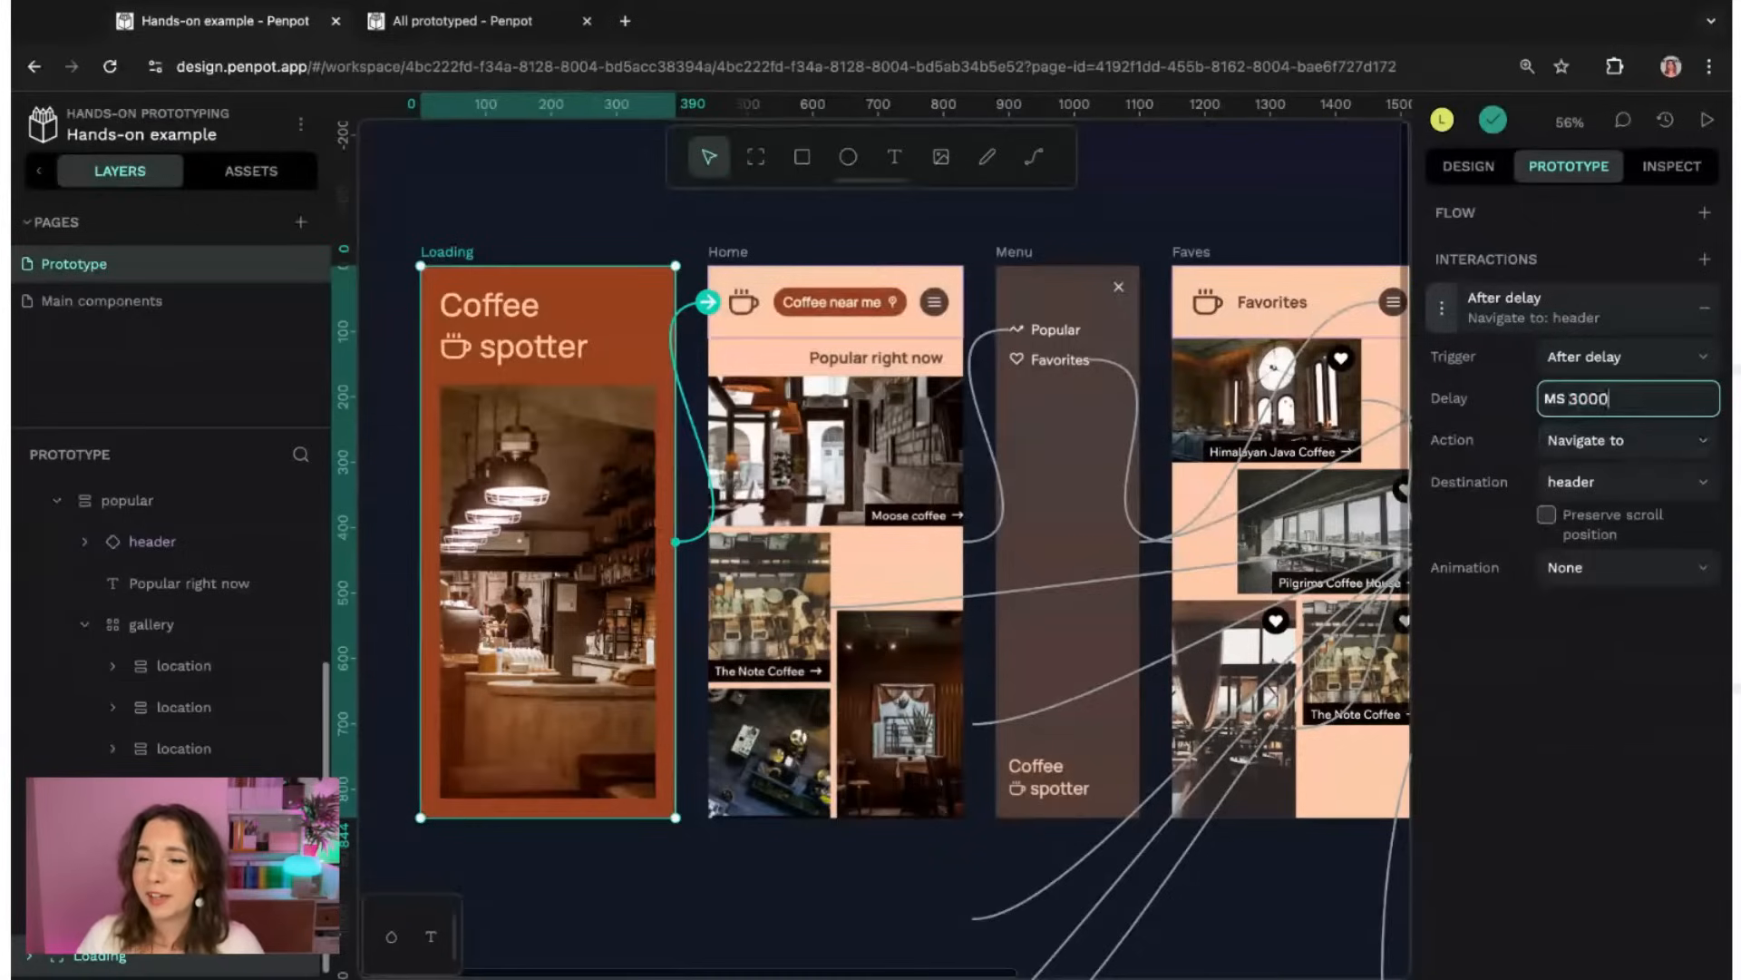
pyautogui.click(1506, 422)
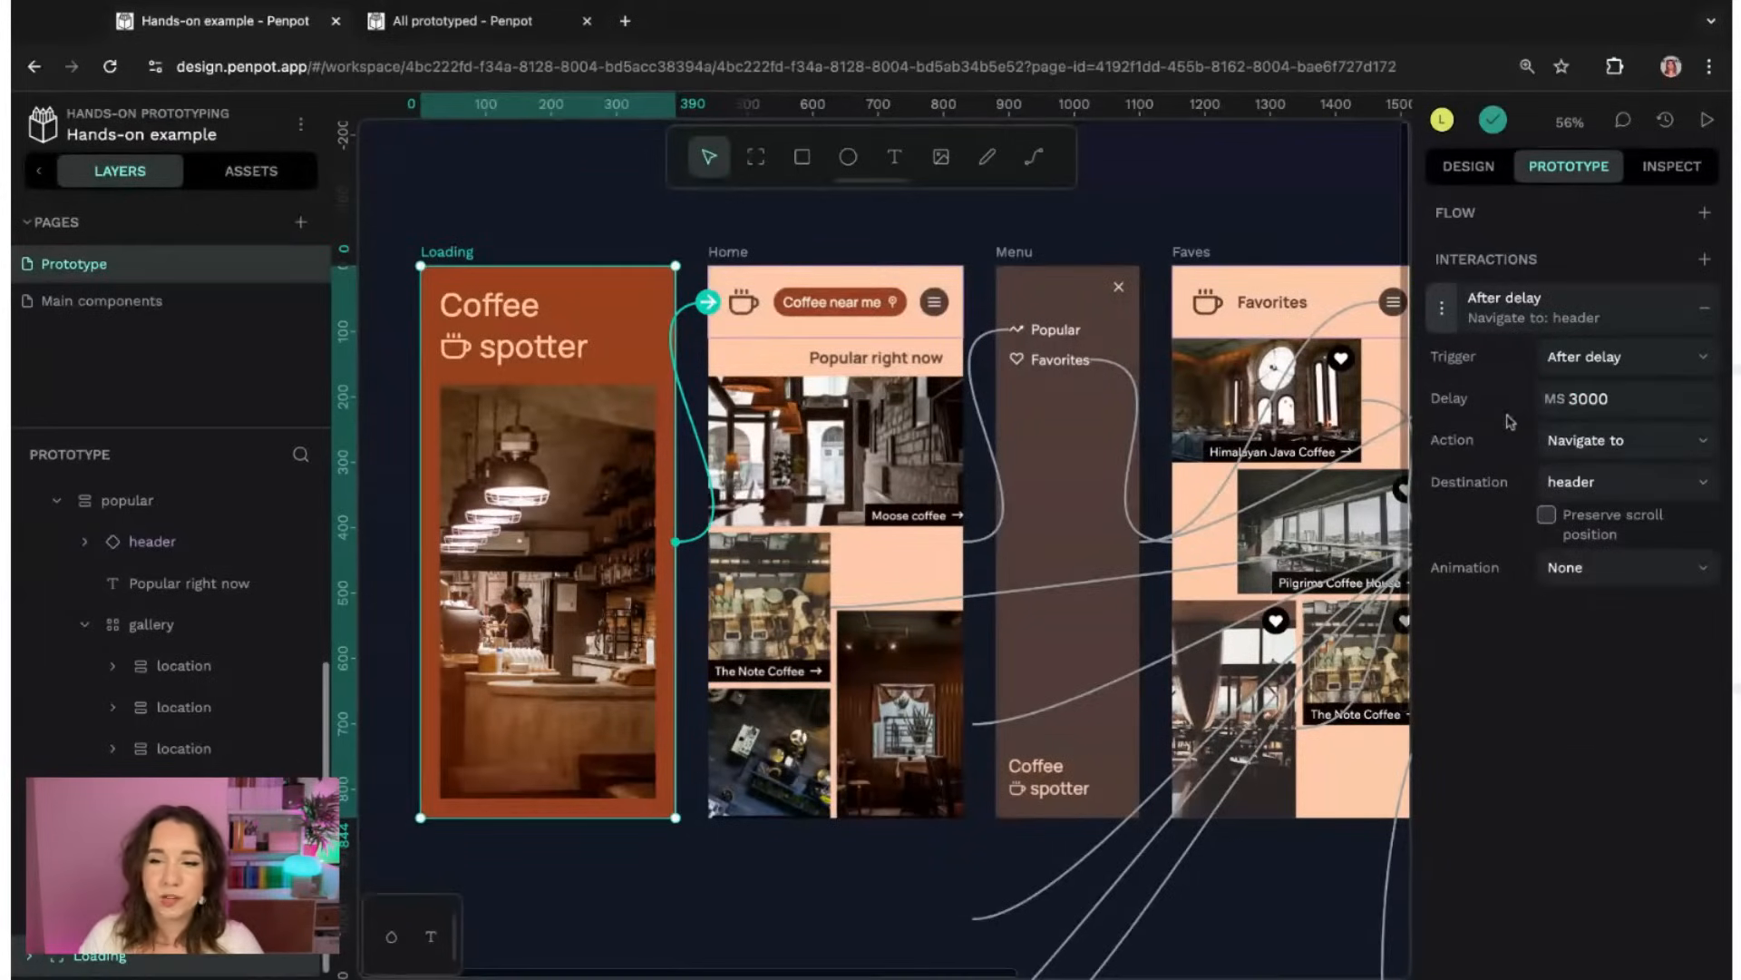
# - Set the destination of the Loading board's After delay interaction to the Home board
pyautogui.click(1579, 490)
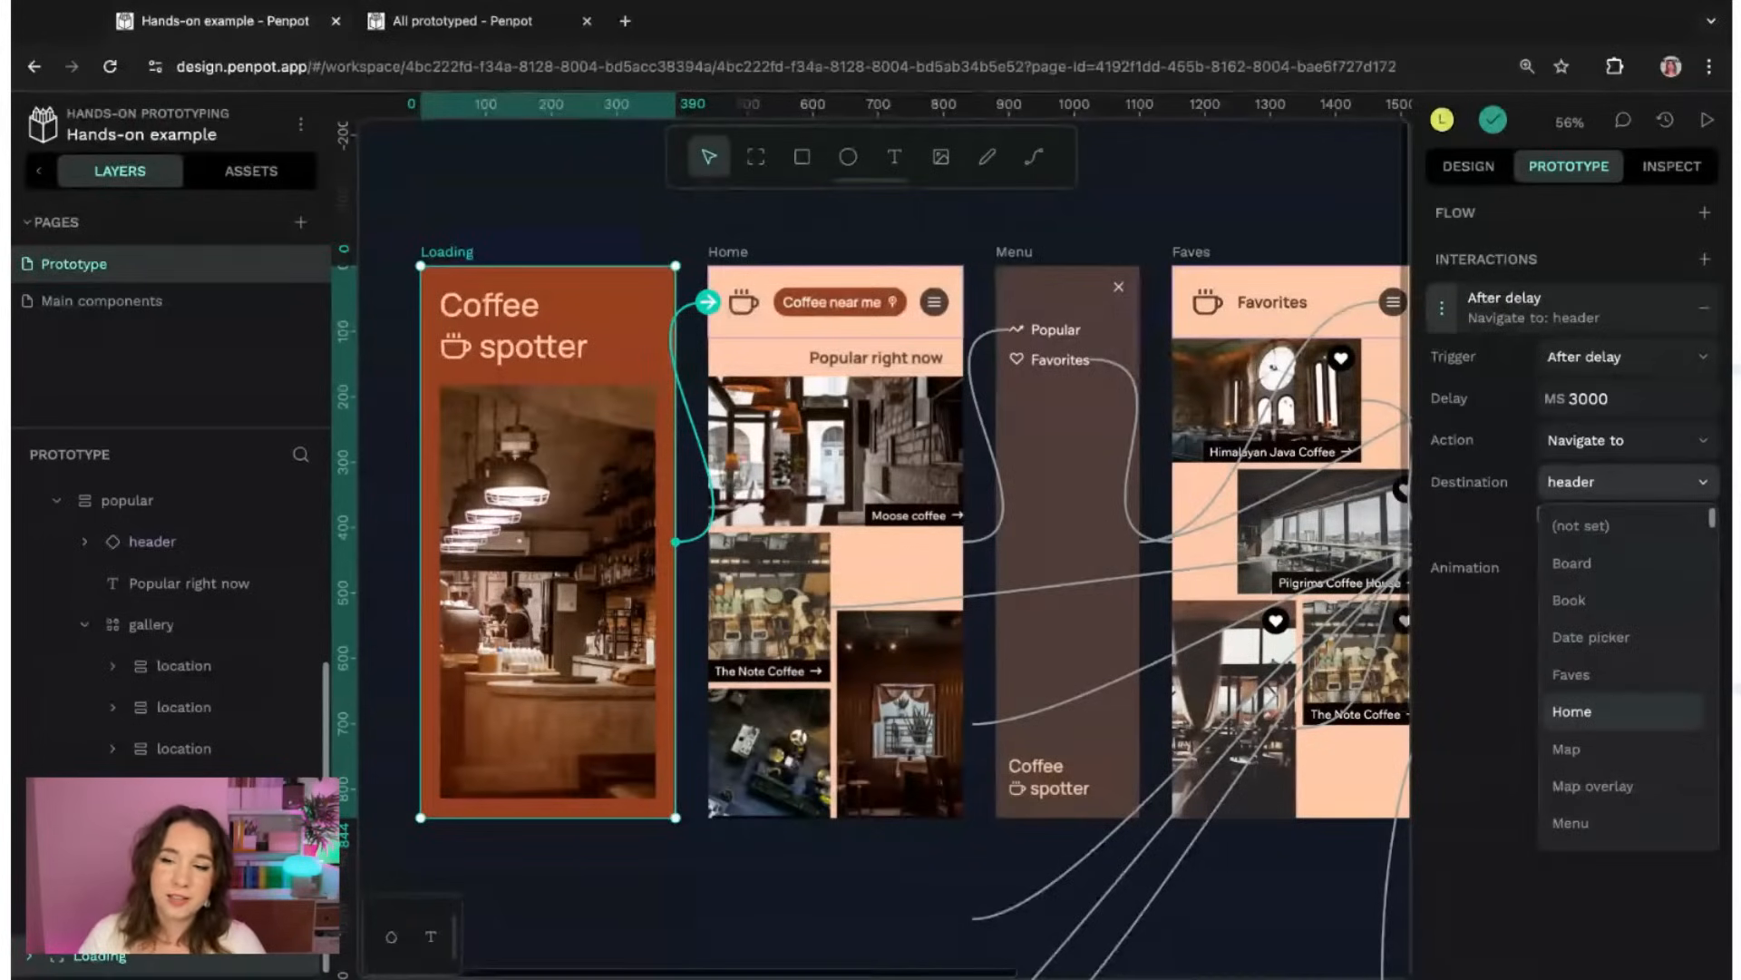
pyautogui.moveTo(1712, 515); pyautogui.dragTo(1714, 511)
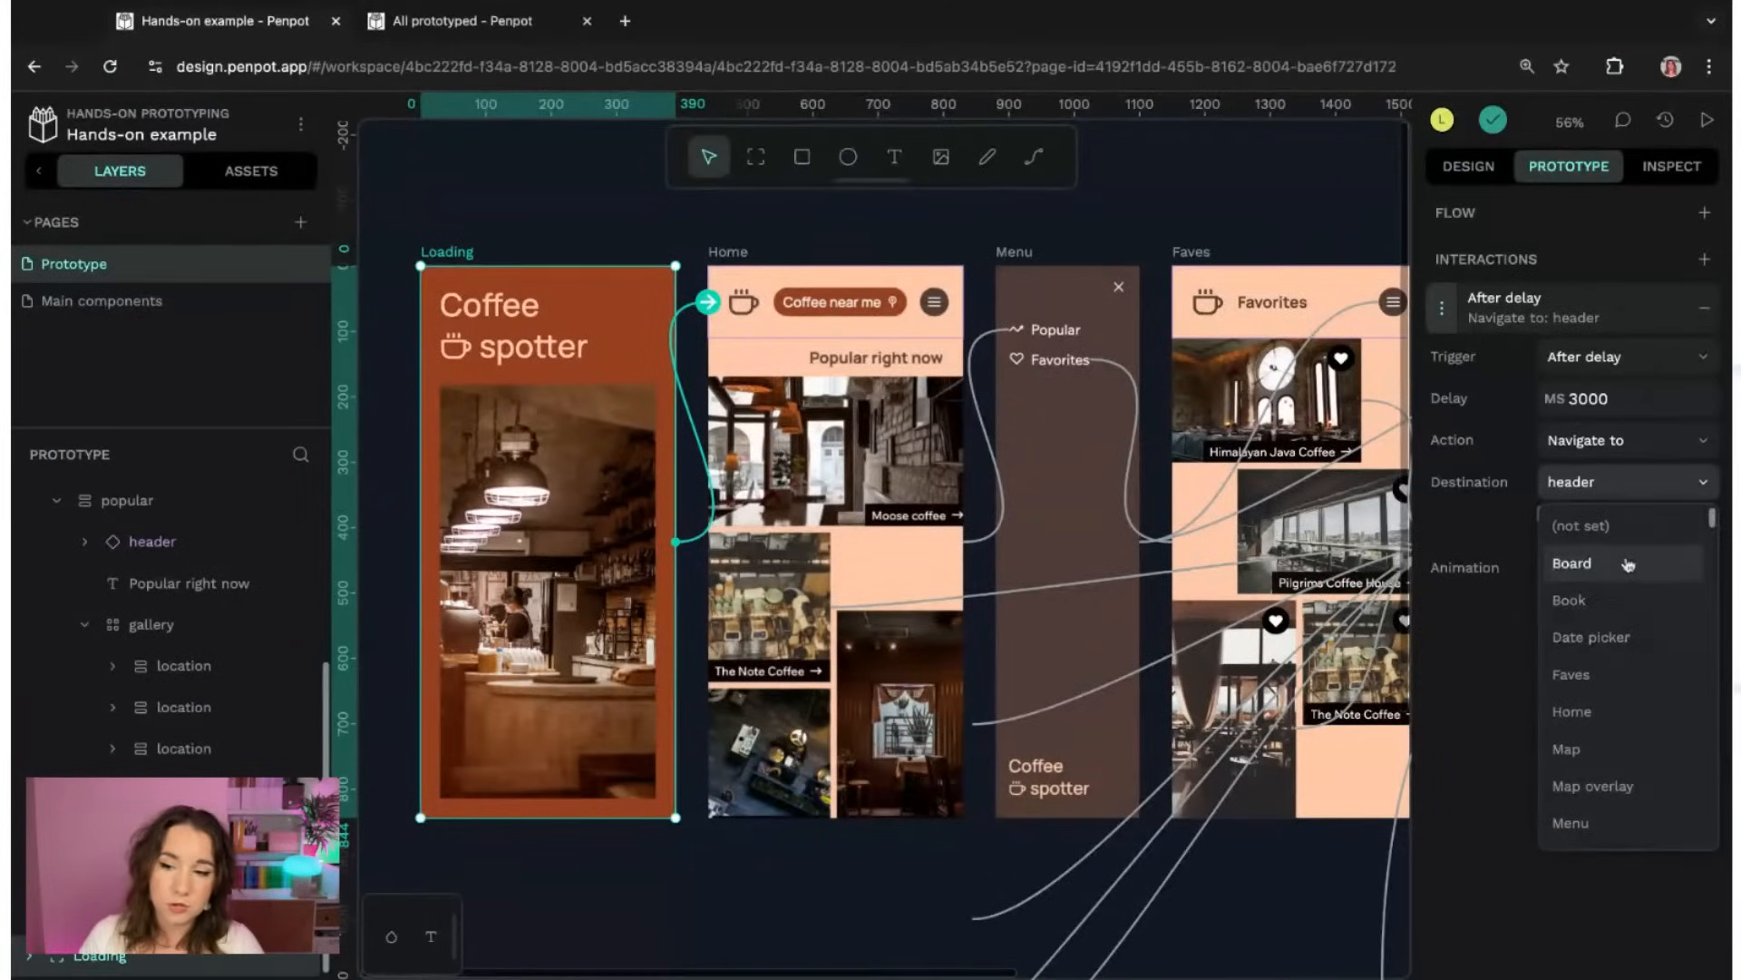
pyautogui.scroll(-4, 1713, 520)
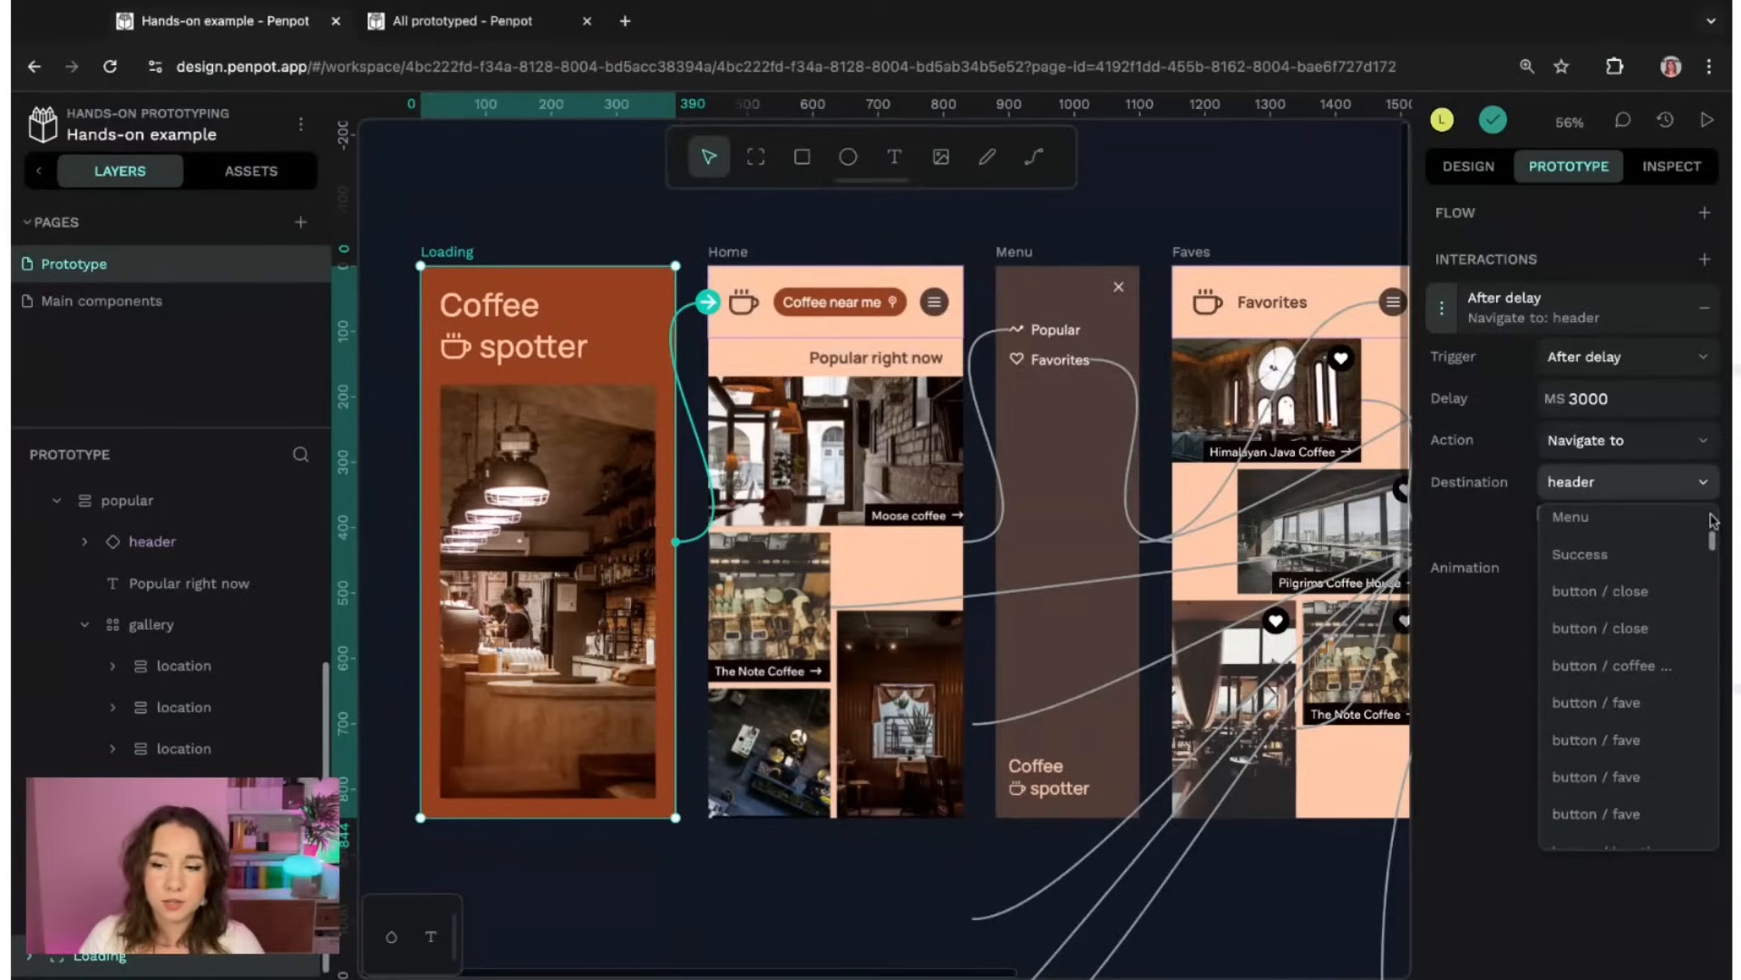
pyautogui.scroll(-5, 1714, 520)
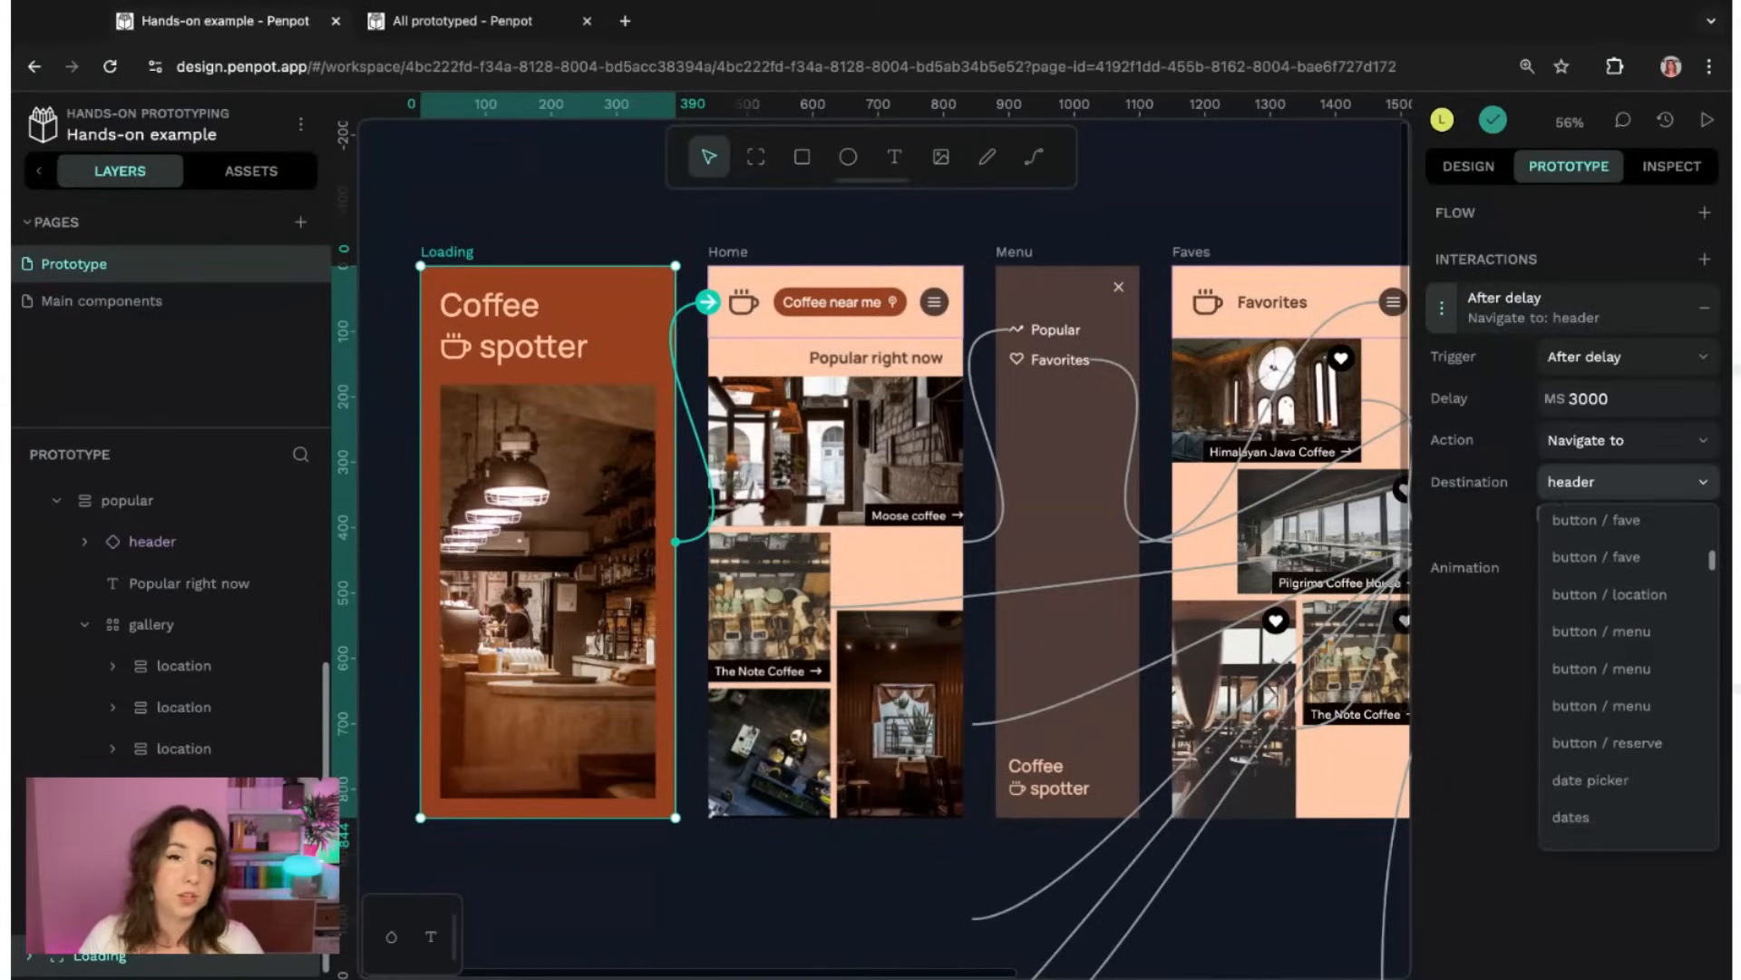
pyautogui.scroll(-5, 1713, 563)
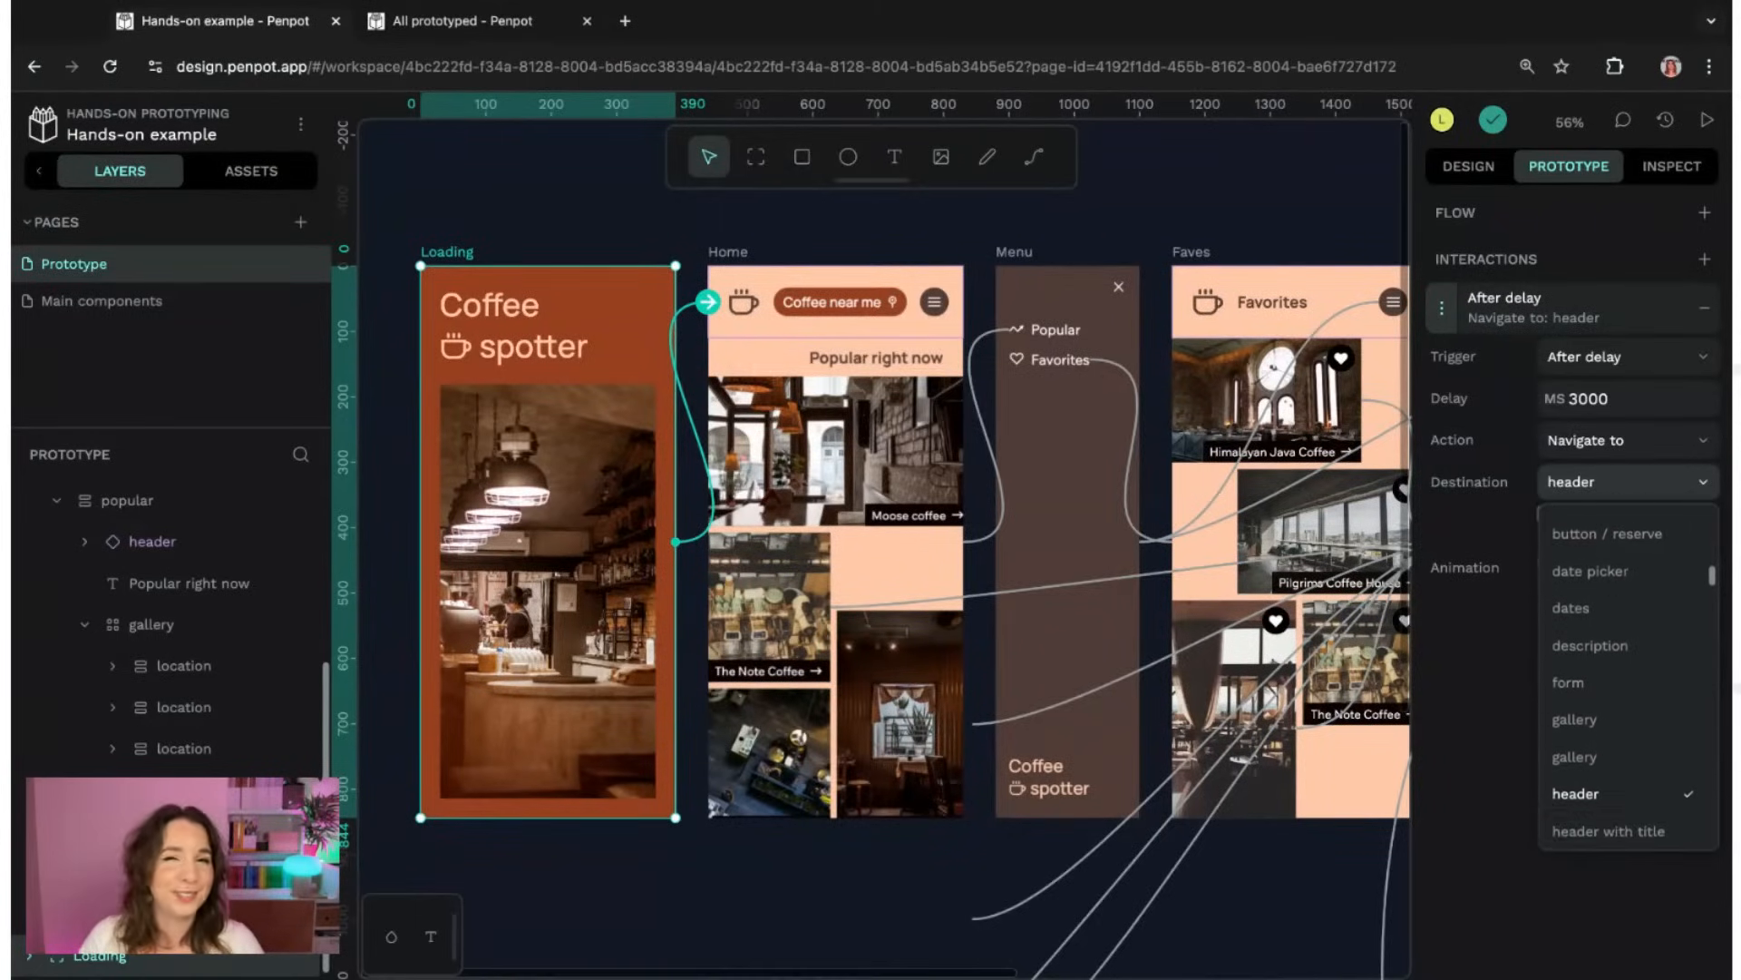
pyautogui.scroll(-5, 1713, 580)
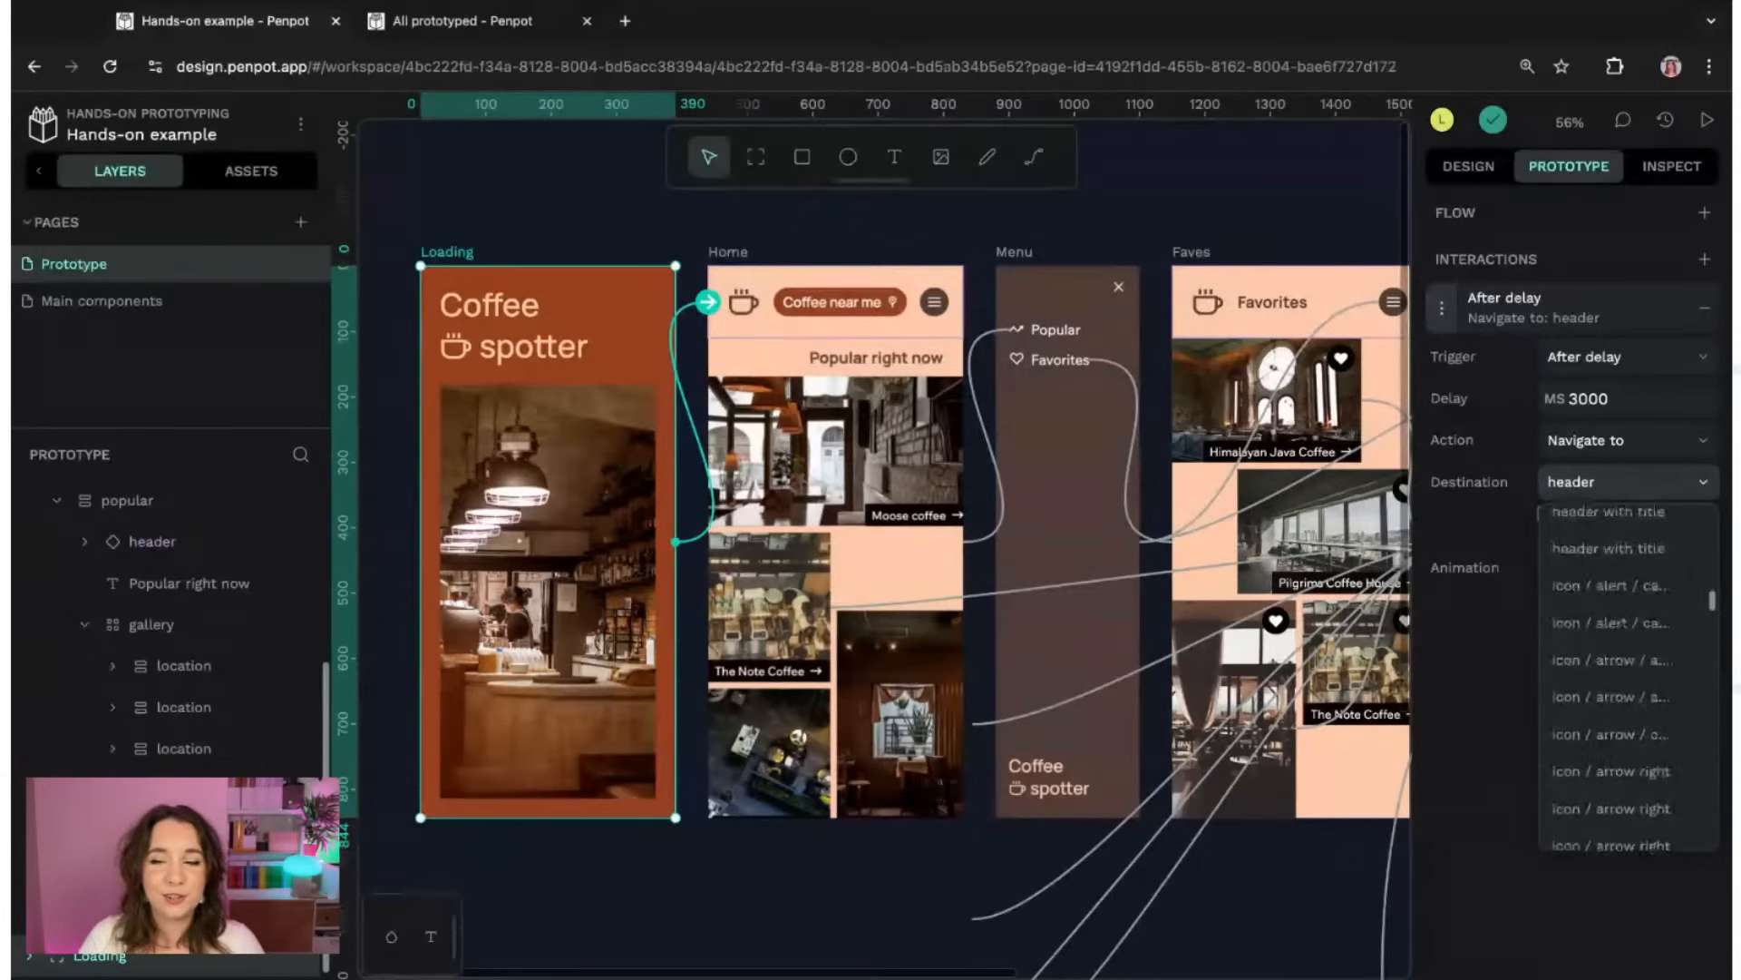
pyautogui.scroll(-5, 1713, 598)
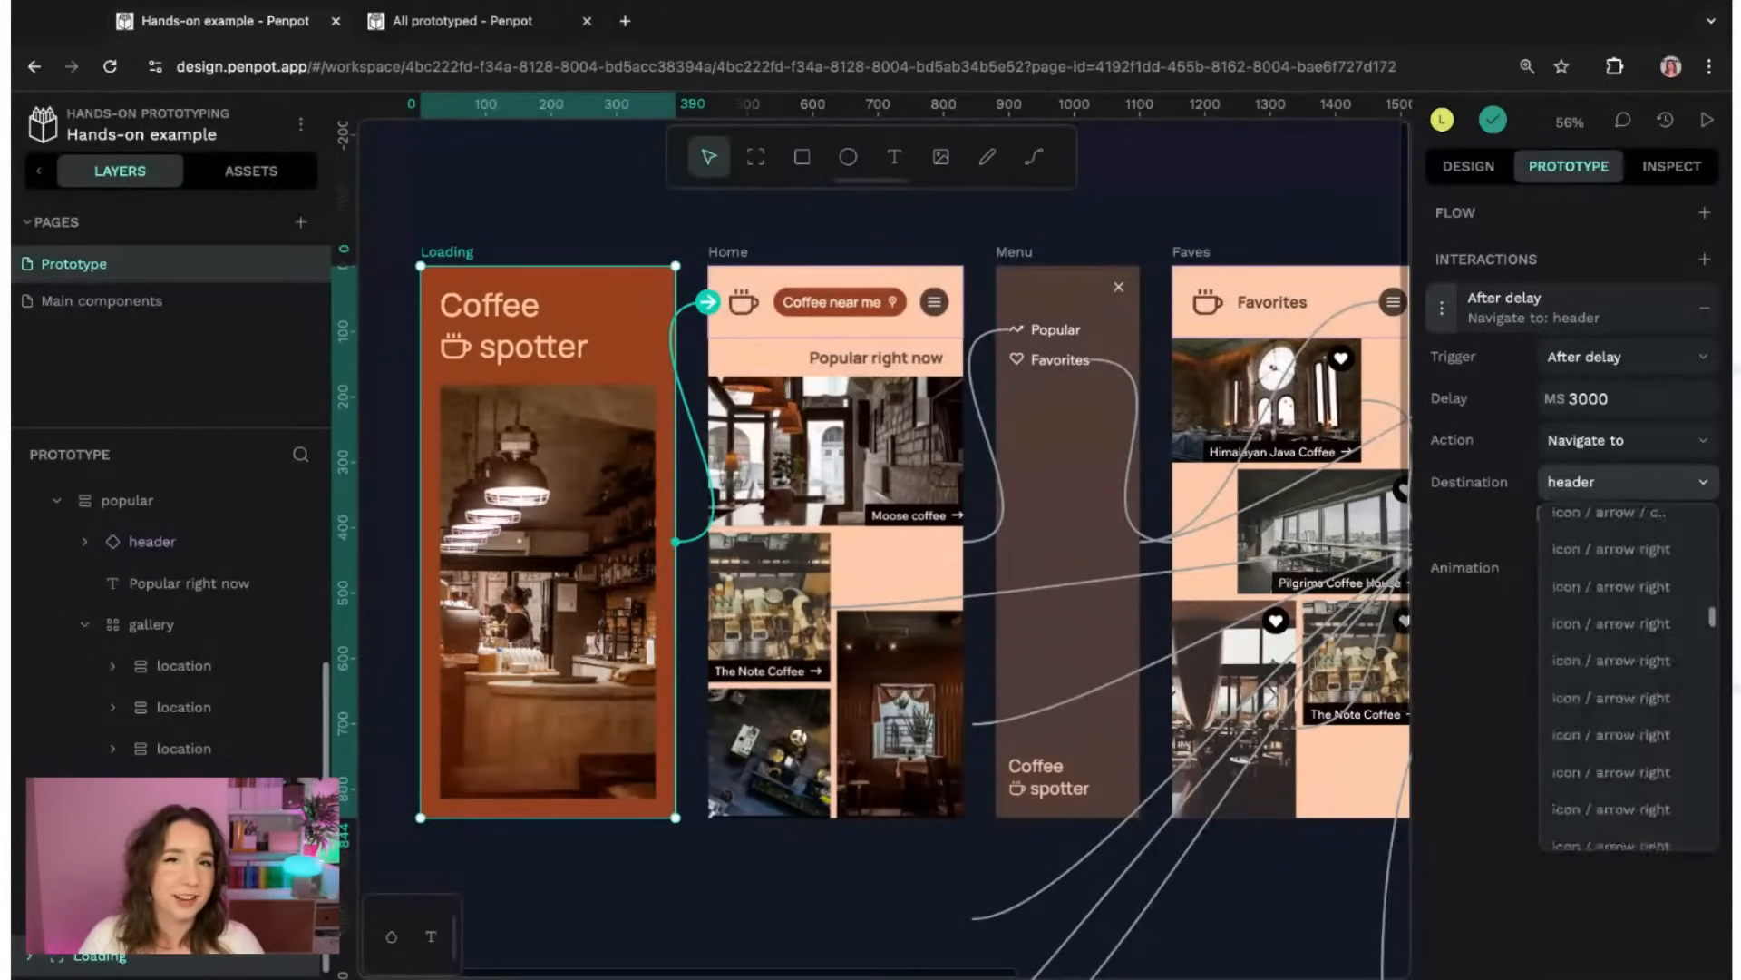
pyautogui.scroll(-1, 1628, 681)
pyautogui.scroll(10, 1628, 680)
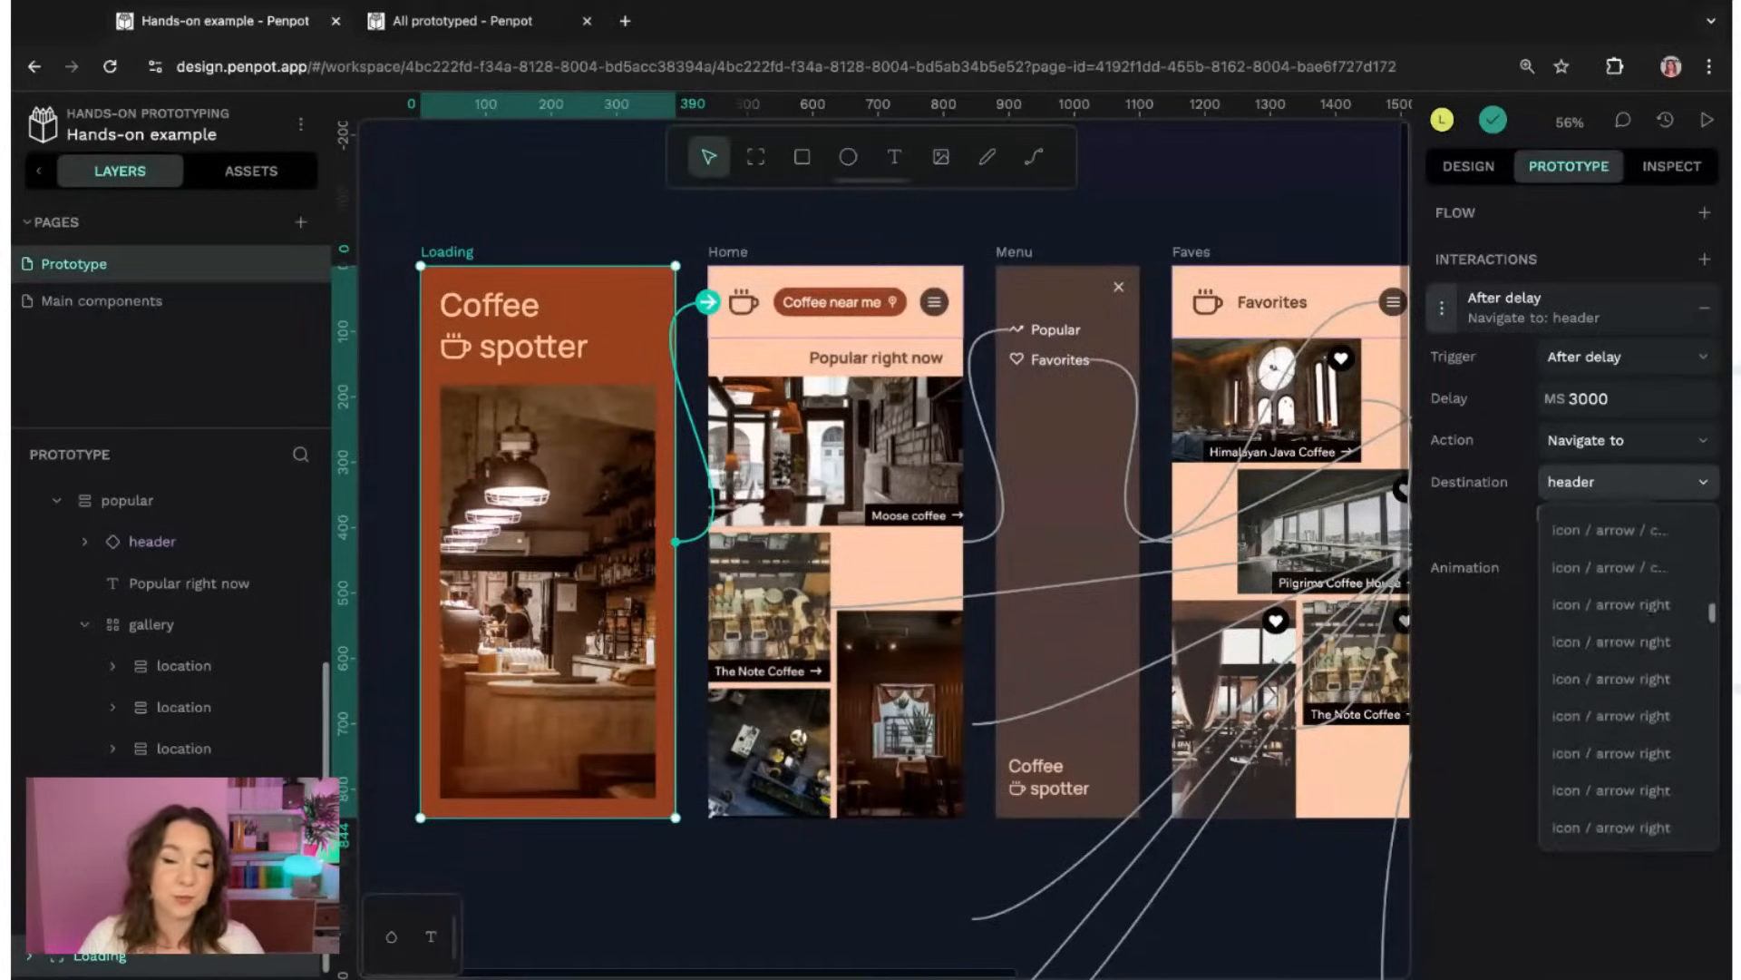
pyautogui.scroll(5, 1596, 699)
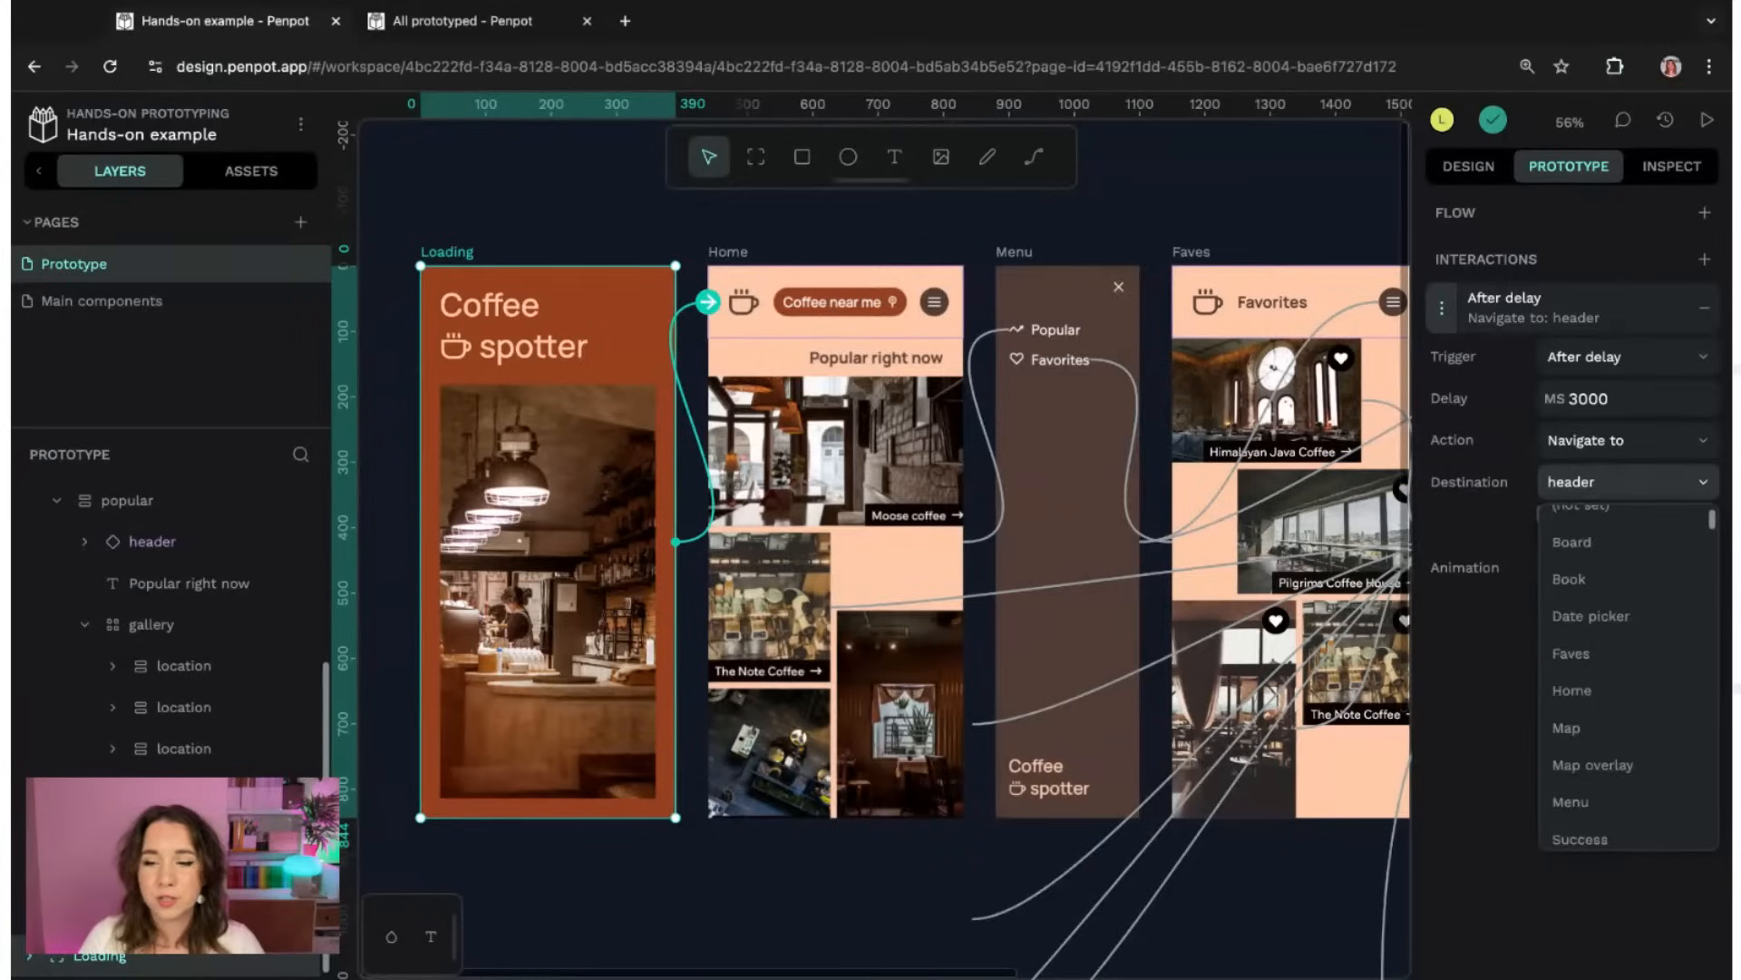
pyautogui.click(1585, 719)
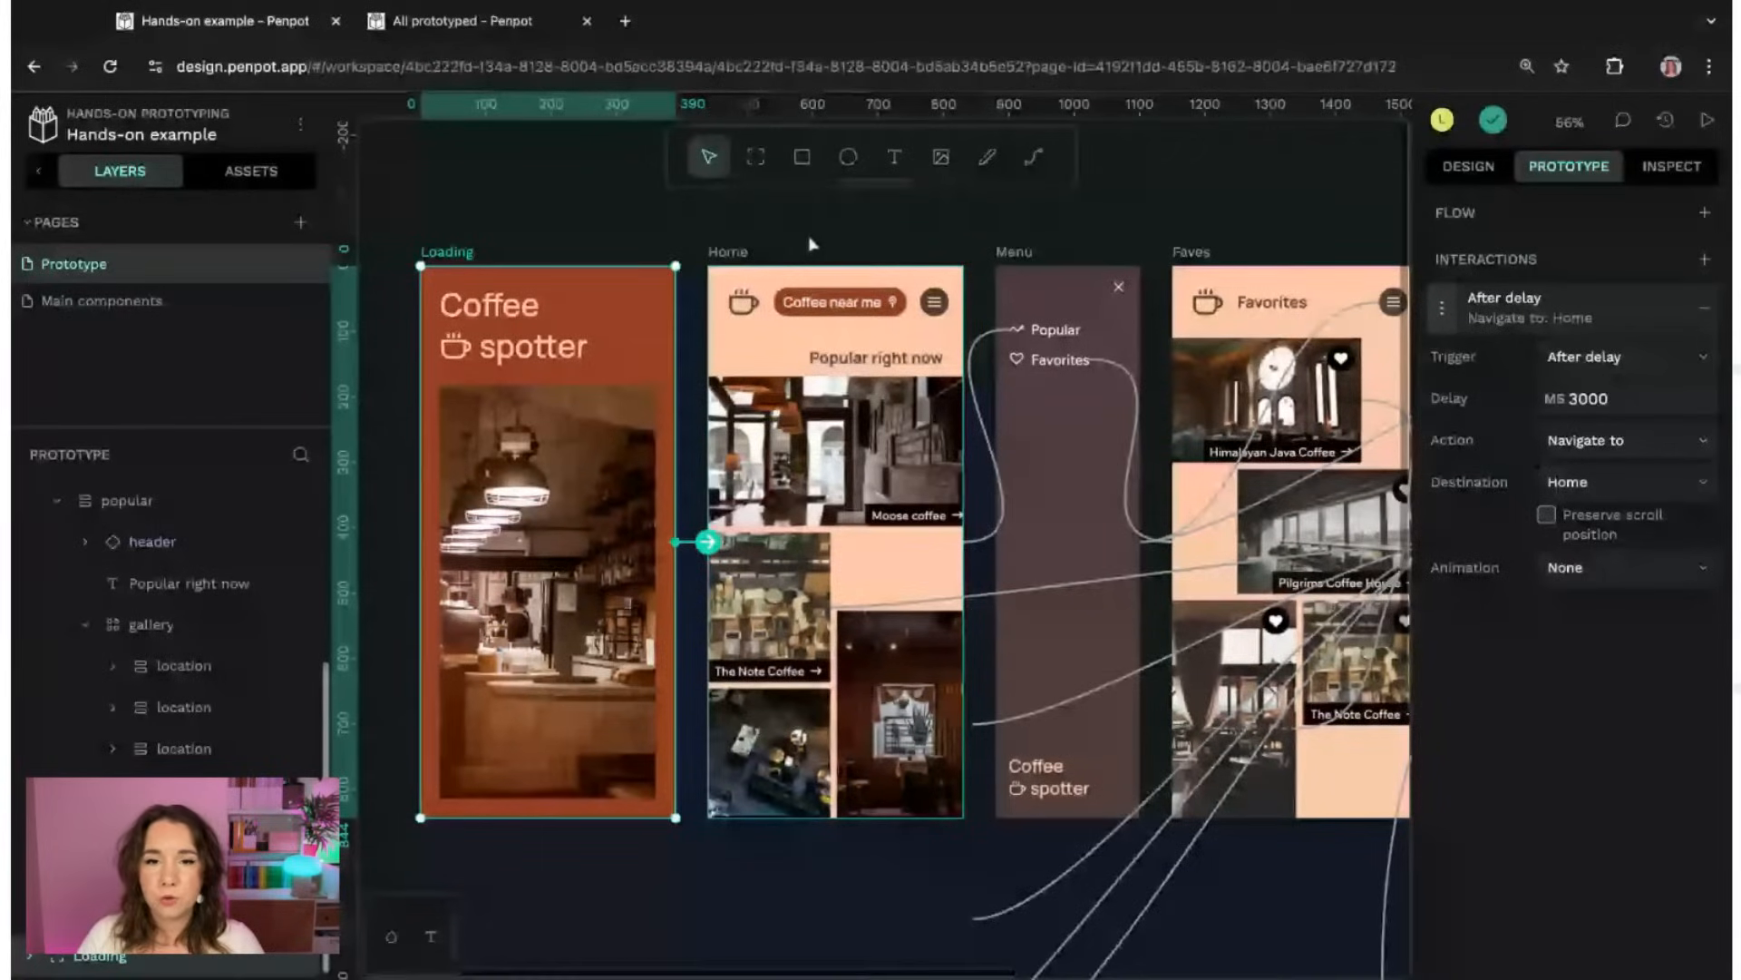
pyautogui.click(1197, 214)
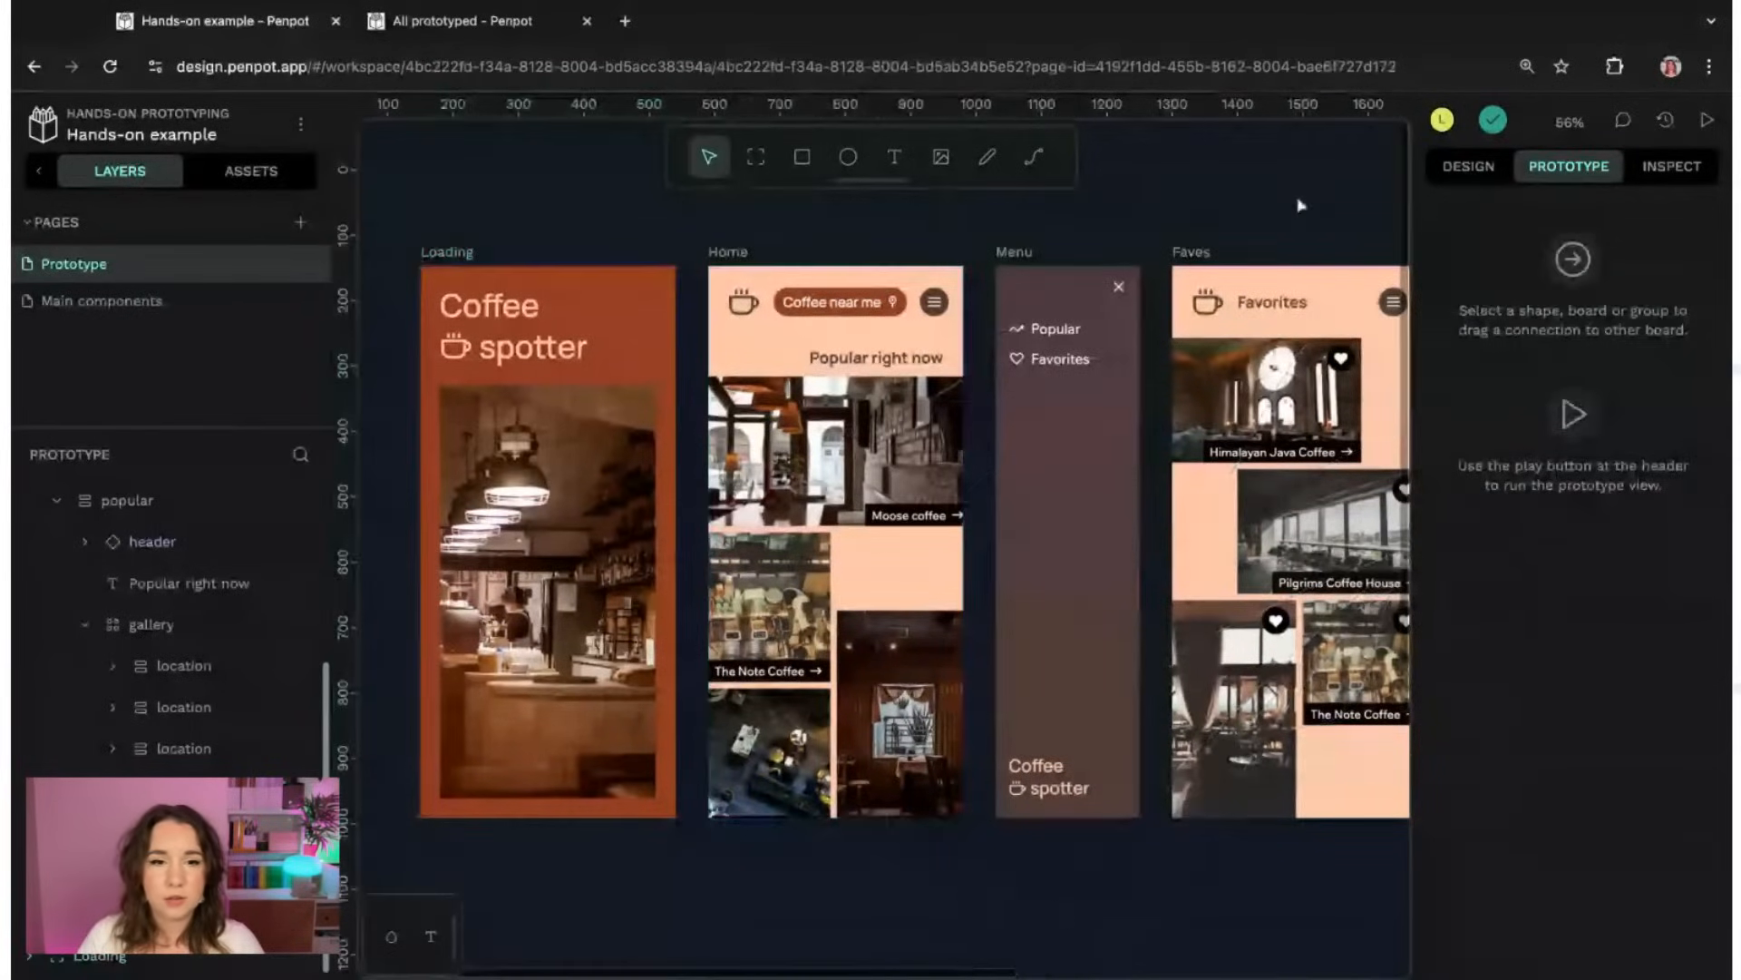
# - Select the Moose coffee location in the Home board's gallery and connect it to the header in the Book board
pyautogui.hscroll(3, 1297, 189)
pyautogui.hscroll(2, 1297, 190)
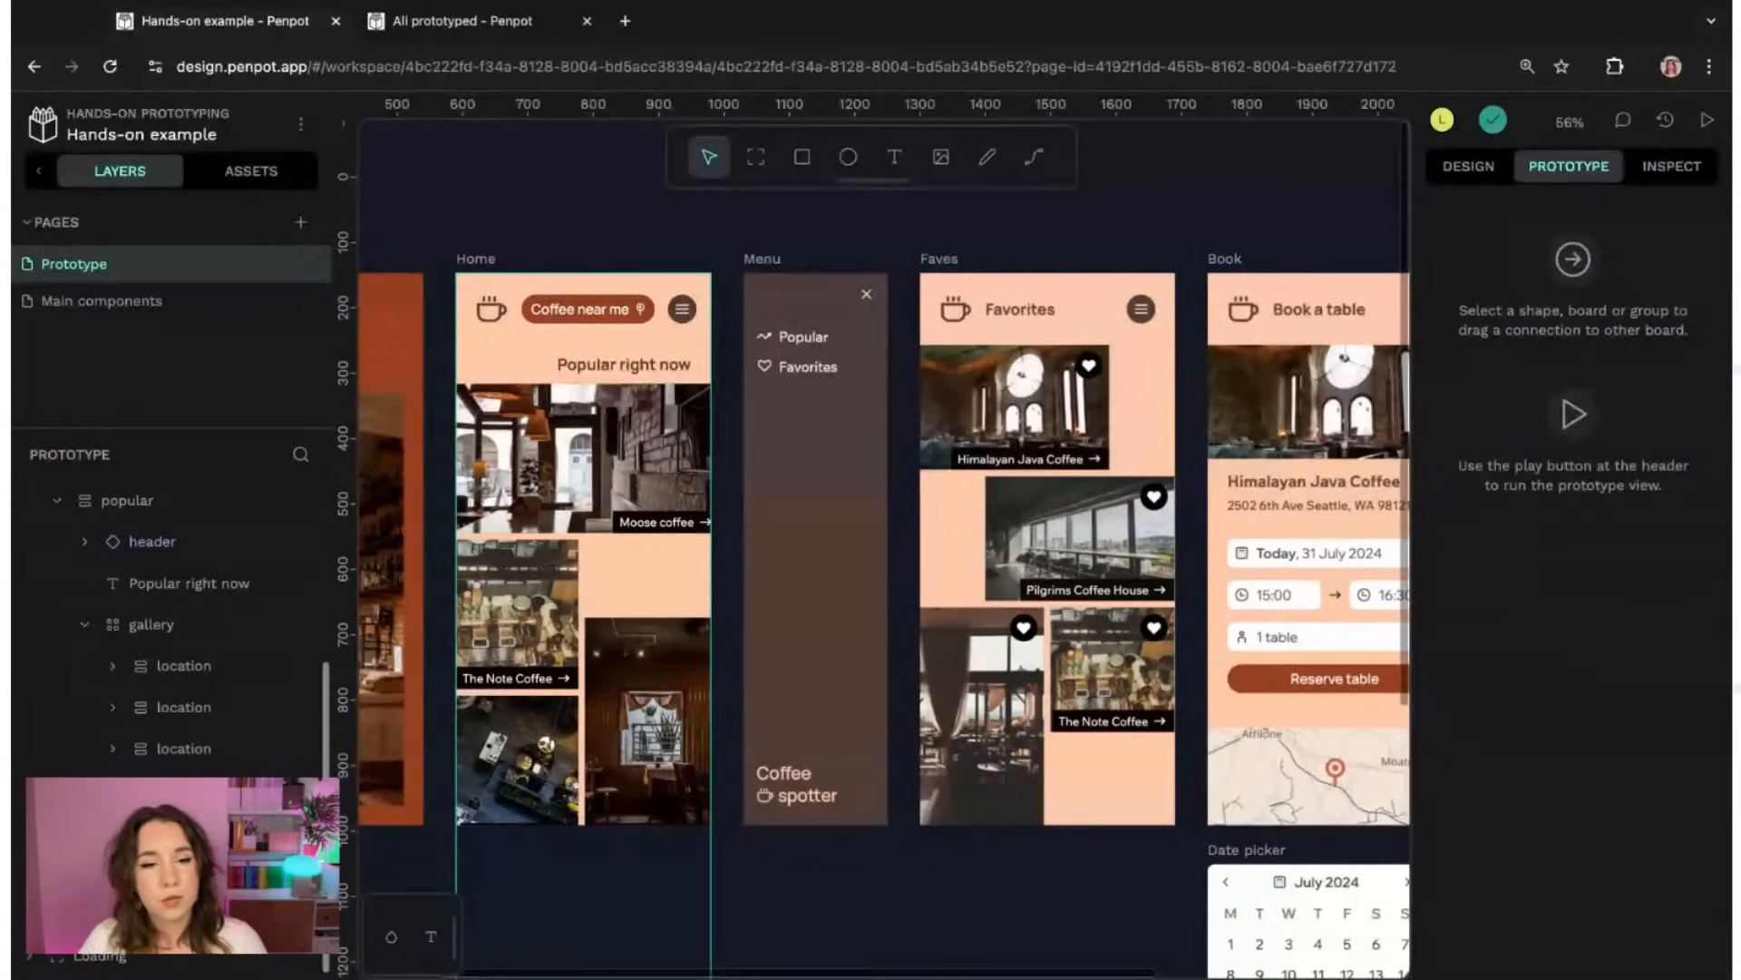
pyautogui.click(588, 465)
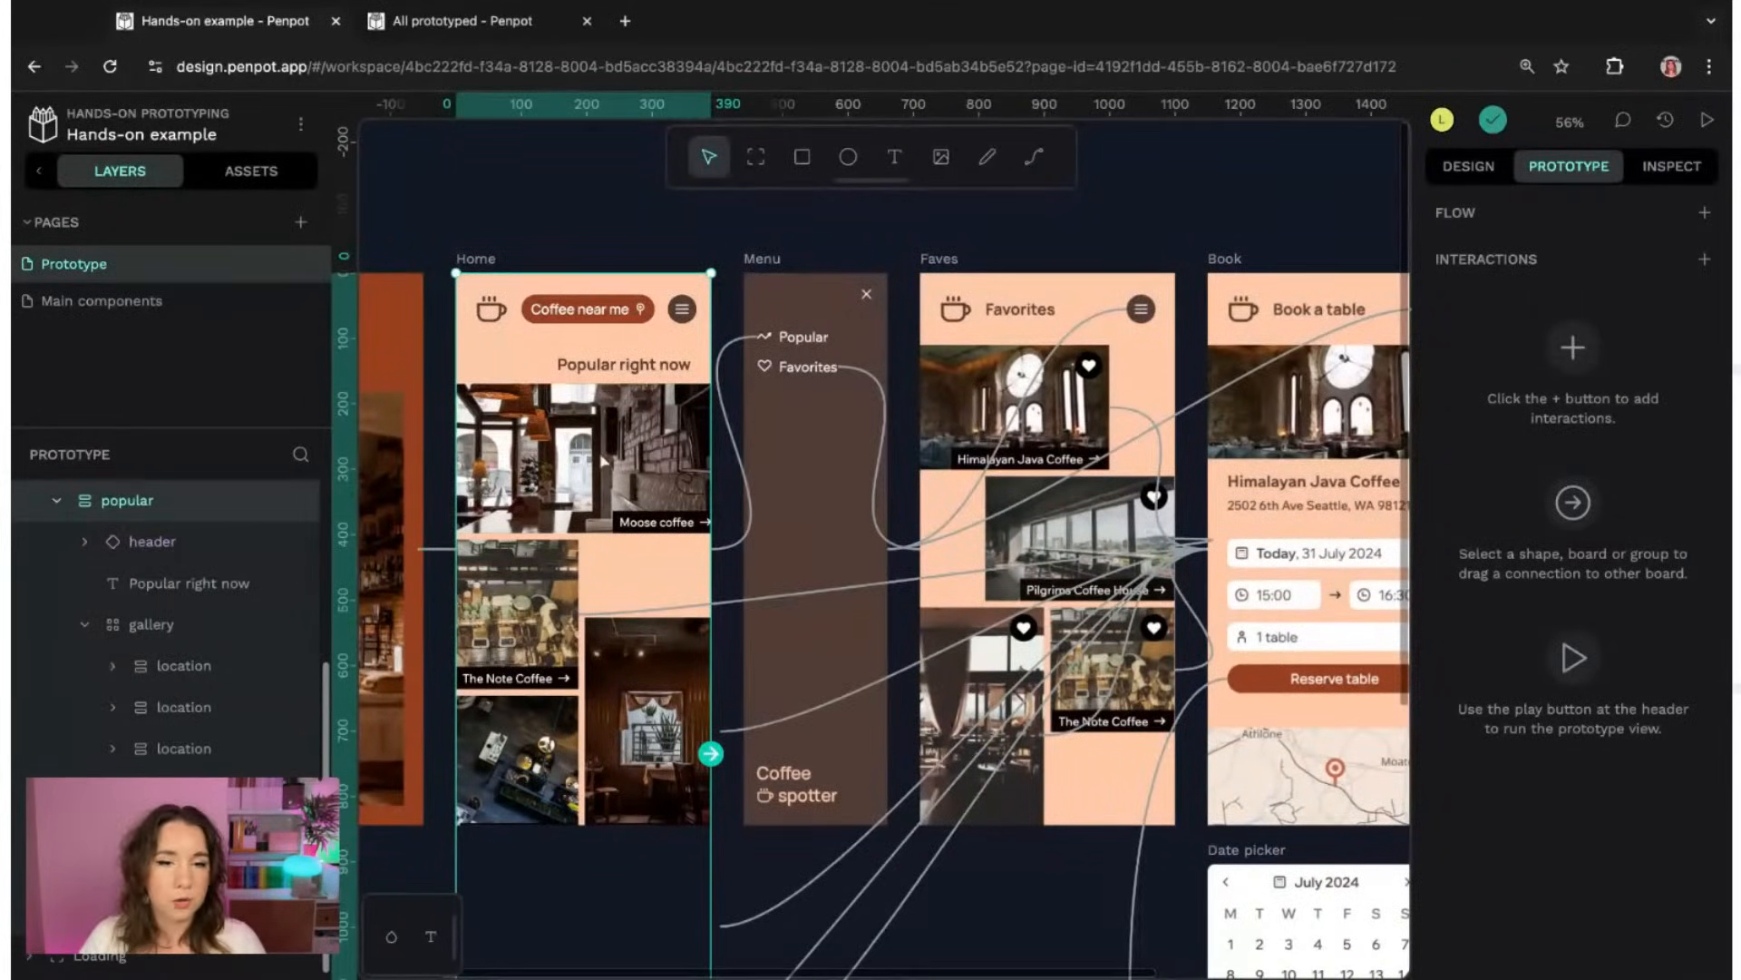
pyautogui.doubleClick(589, 463)
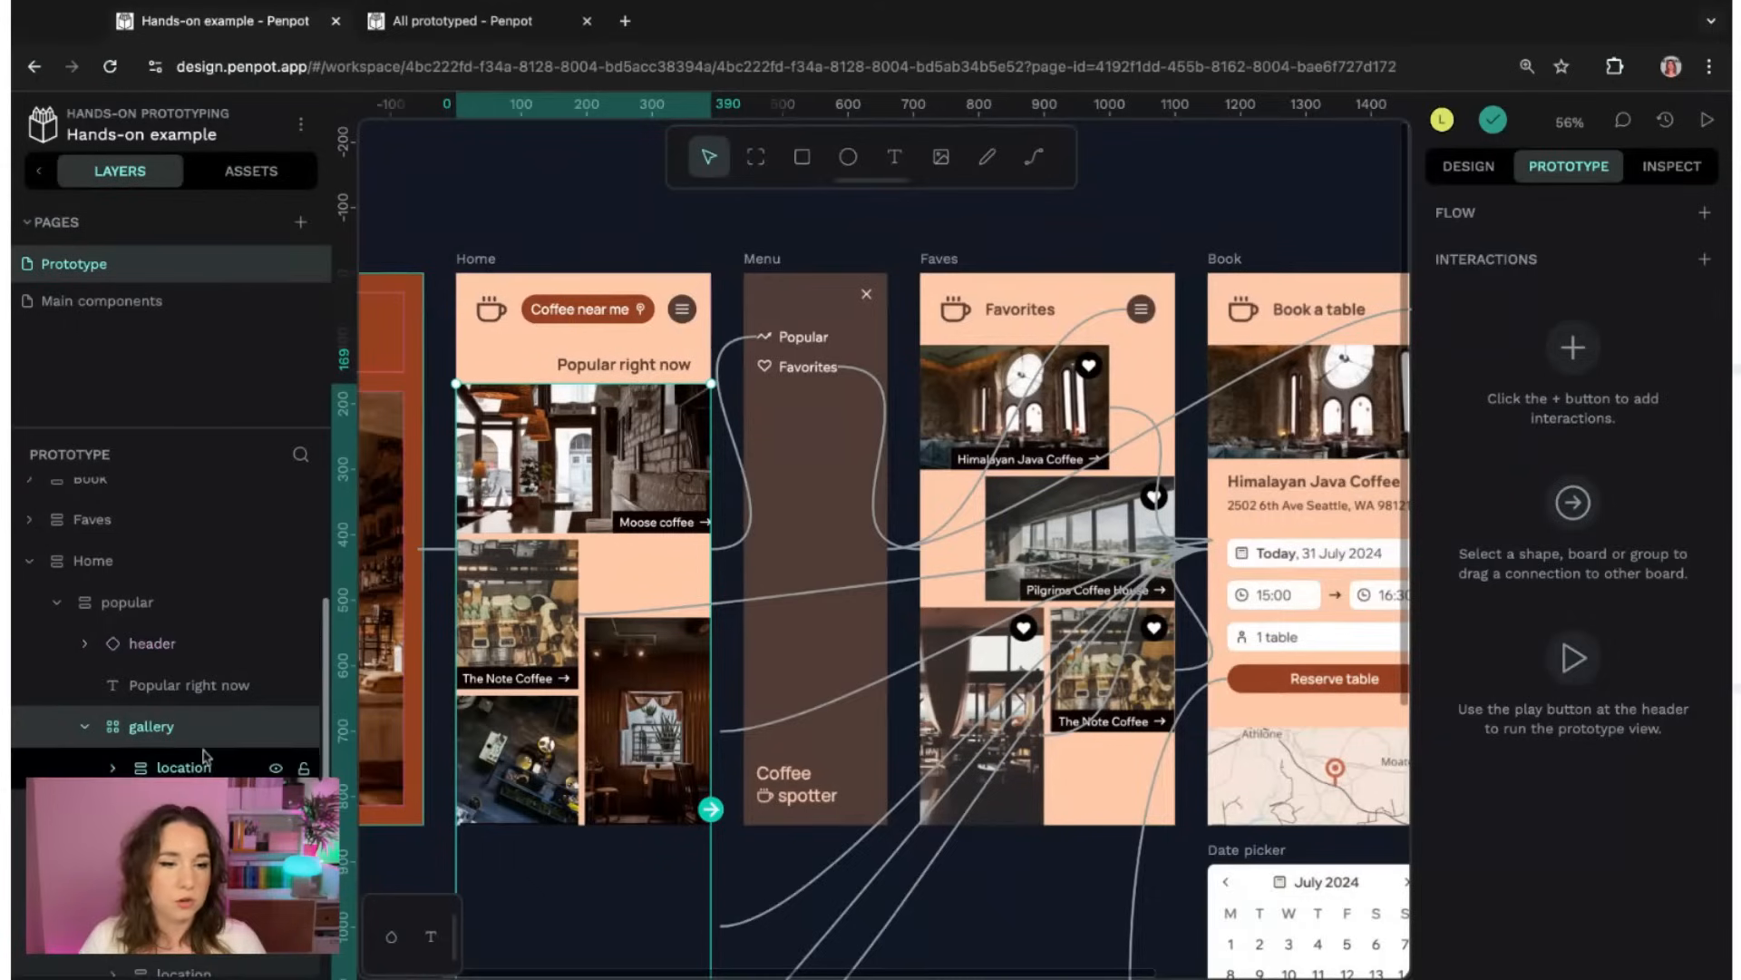
pyautogui.scroll(-2, 204, 635)
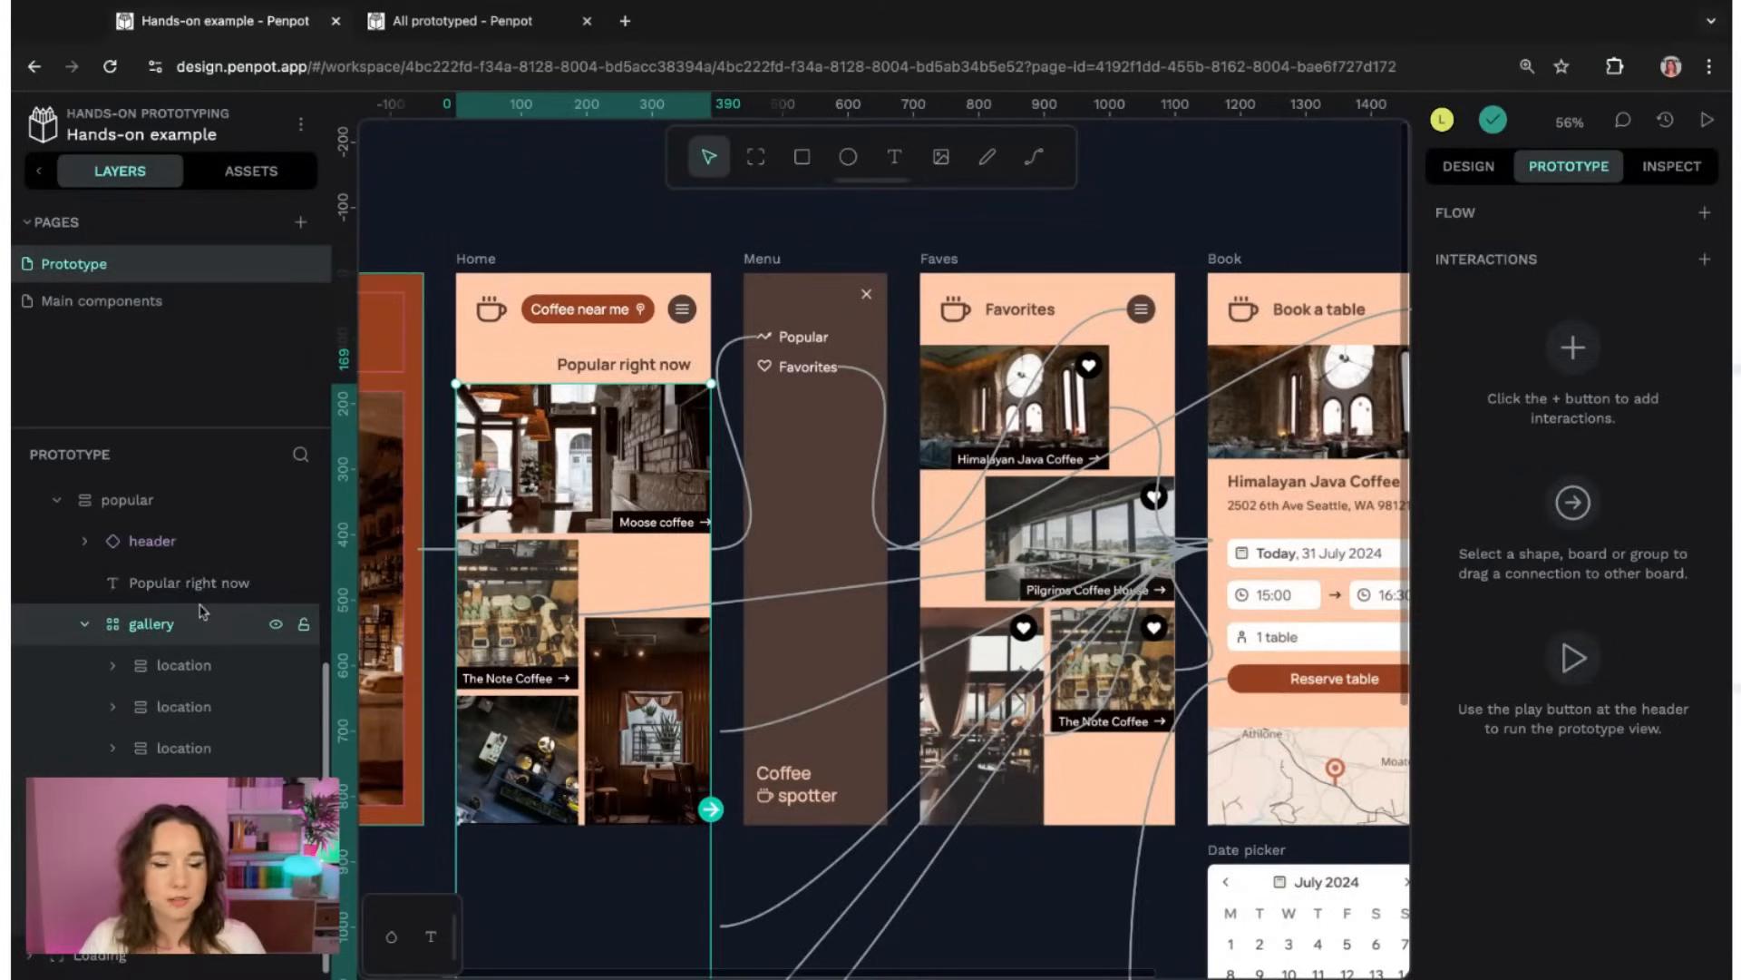
pyautogui.click(189, 678)
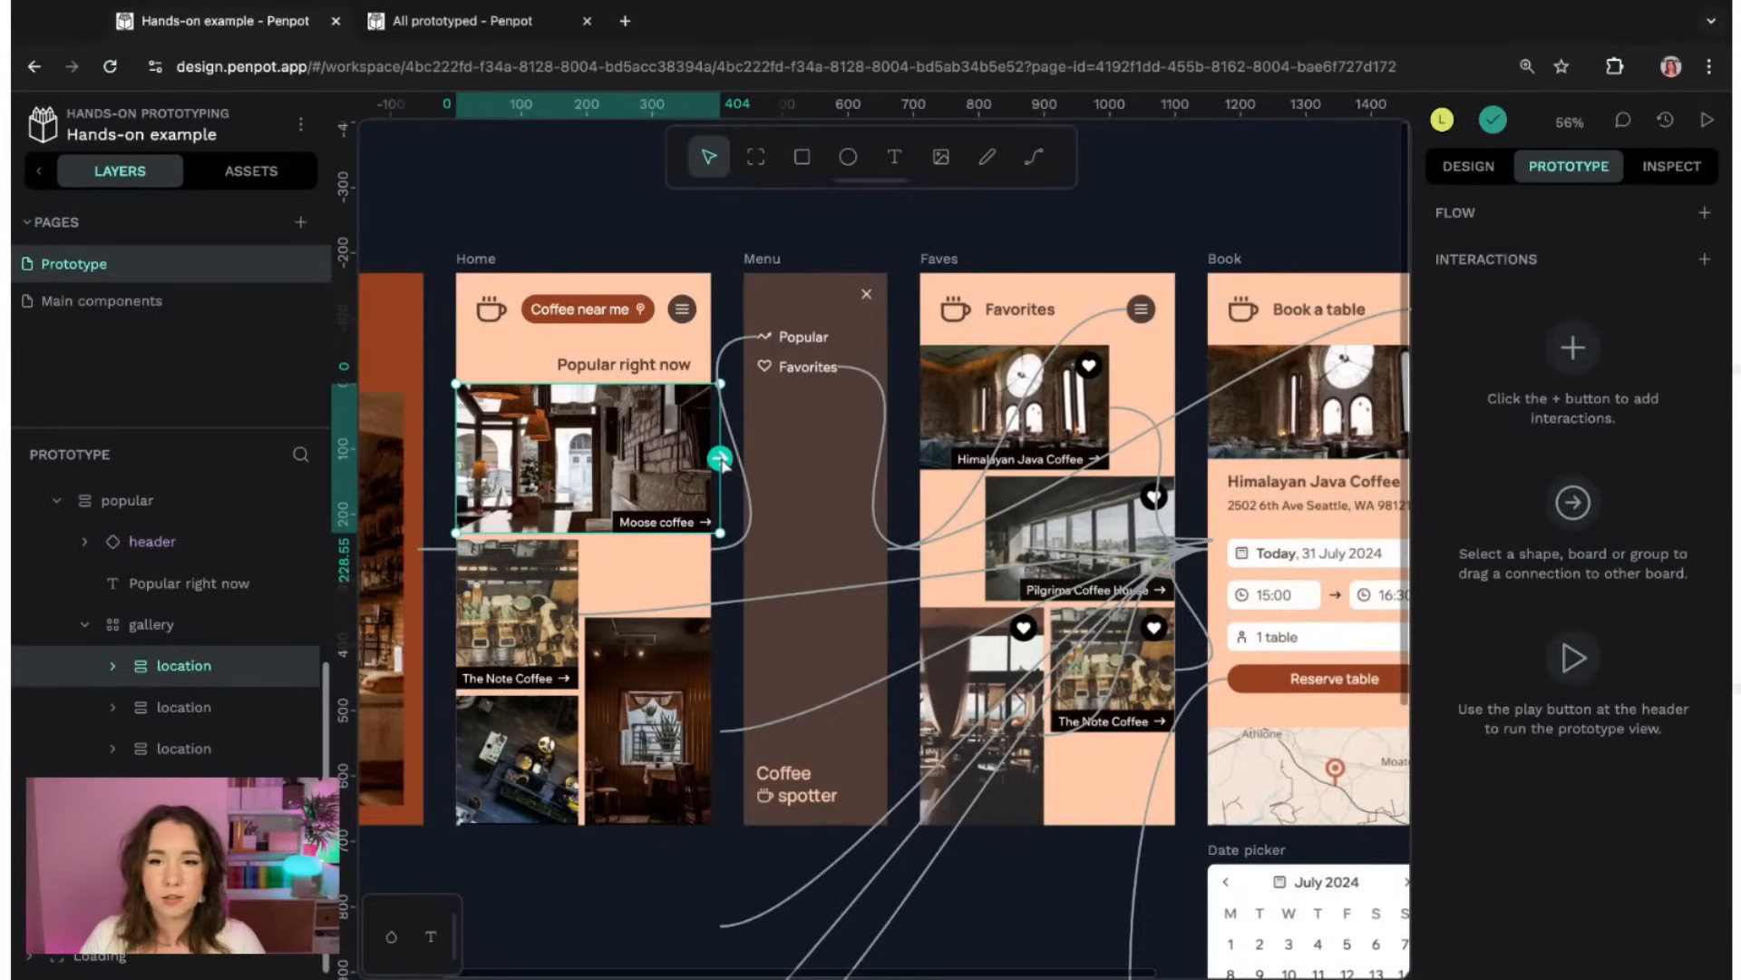
pyautogui.moveTo(719, 459); pyautogui.dragTo(1207, 308)
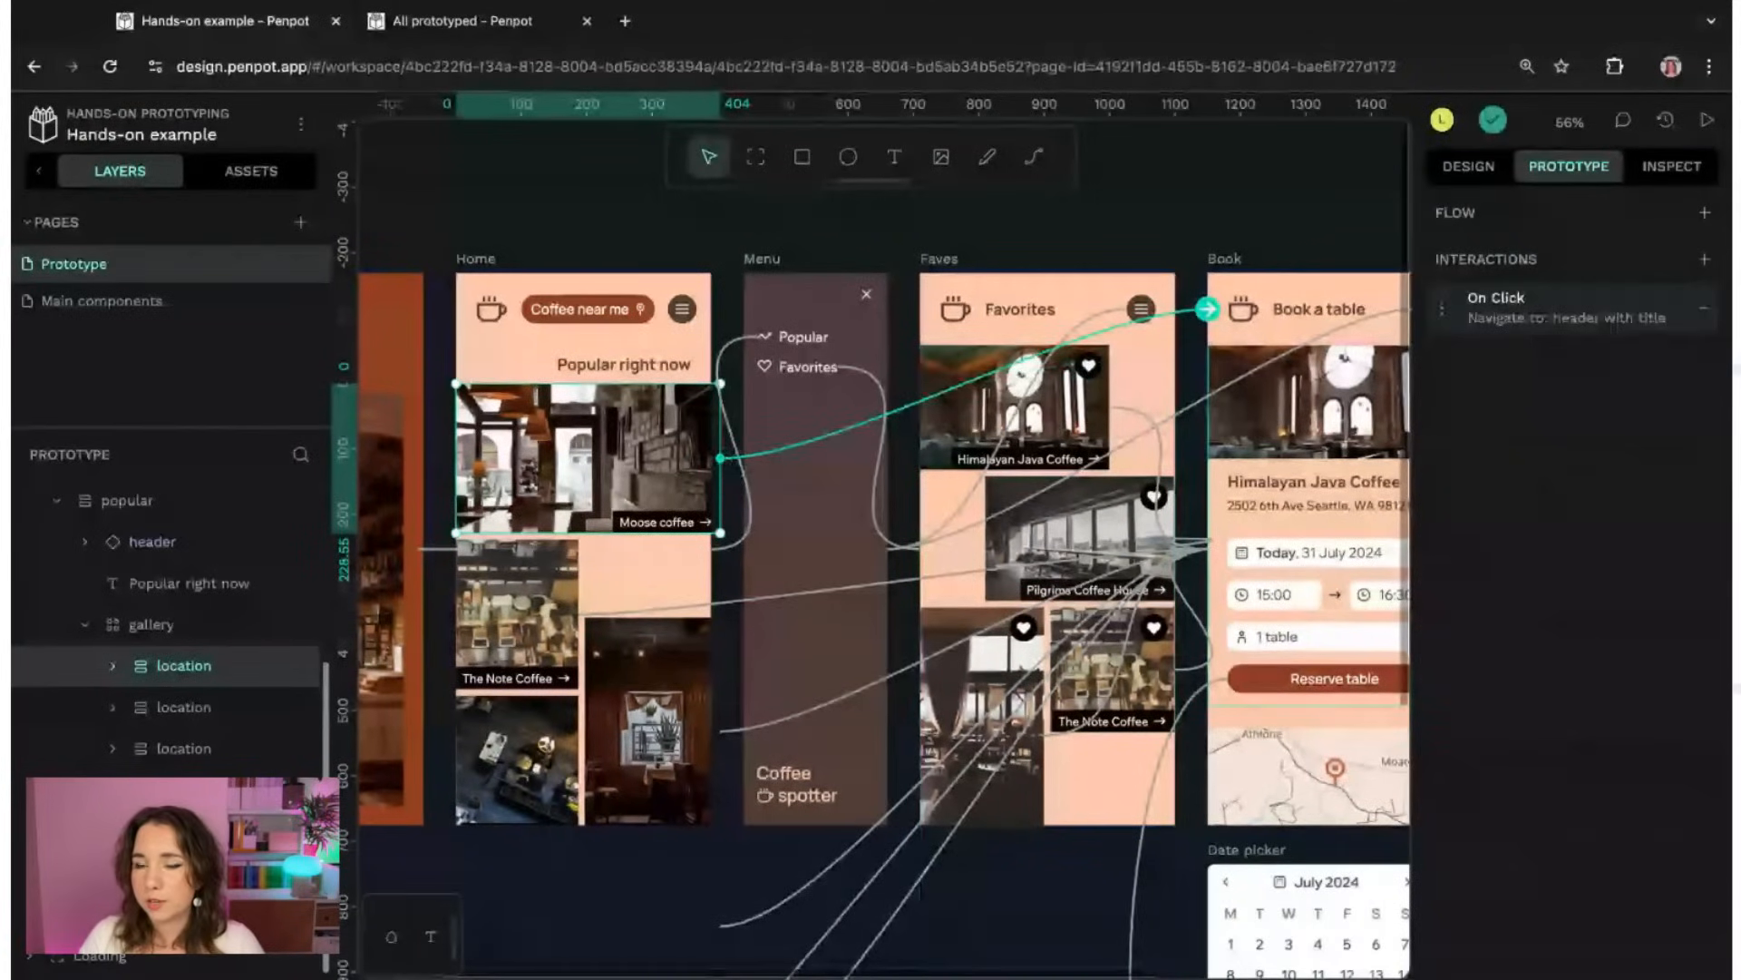
# - Set the Moose coffee location's On Click interaction to navigate to the Book board
pyautogui.click(1597, 313)
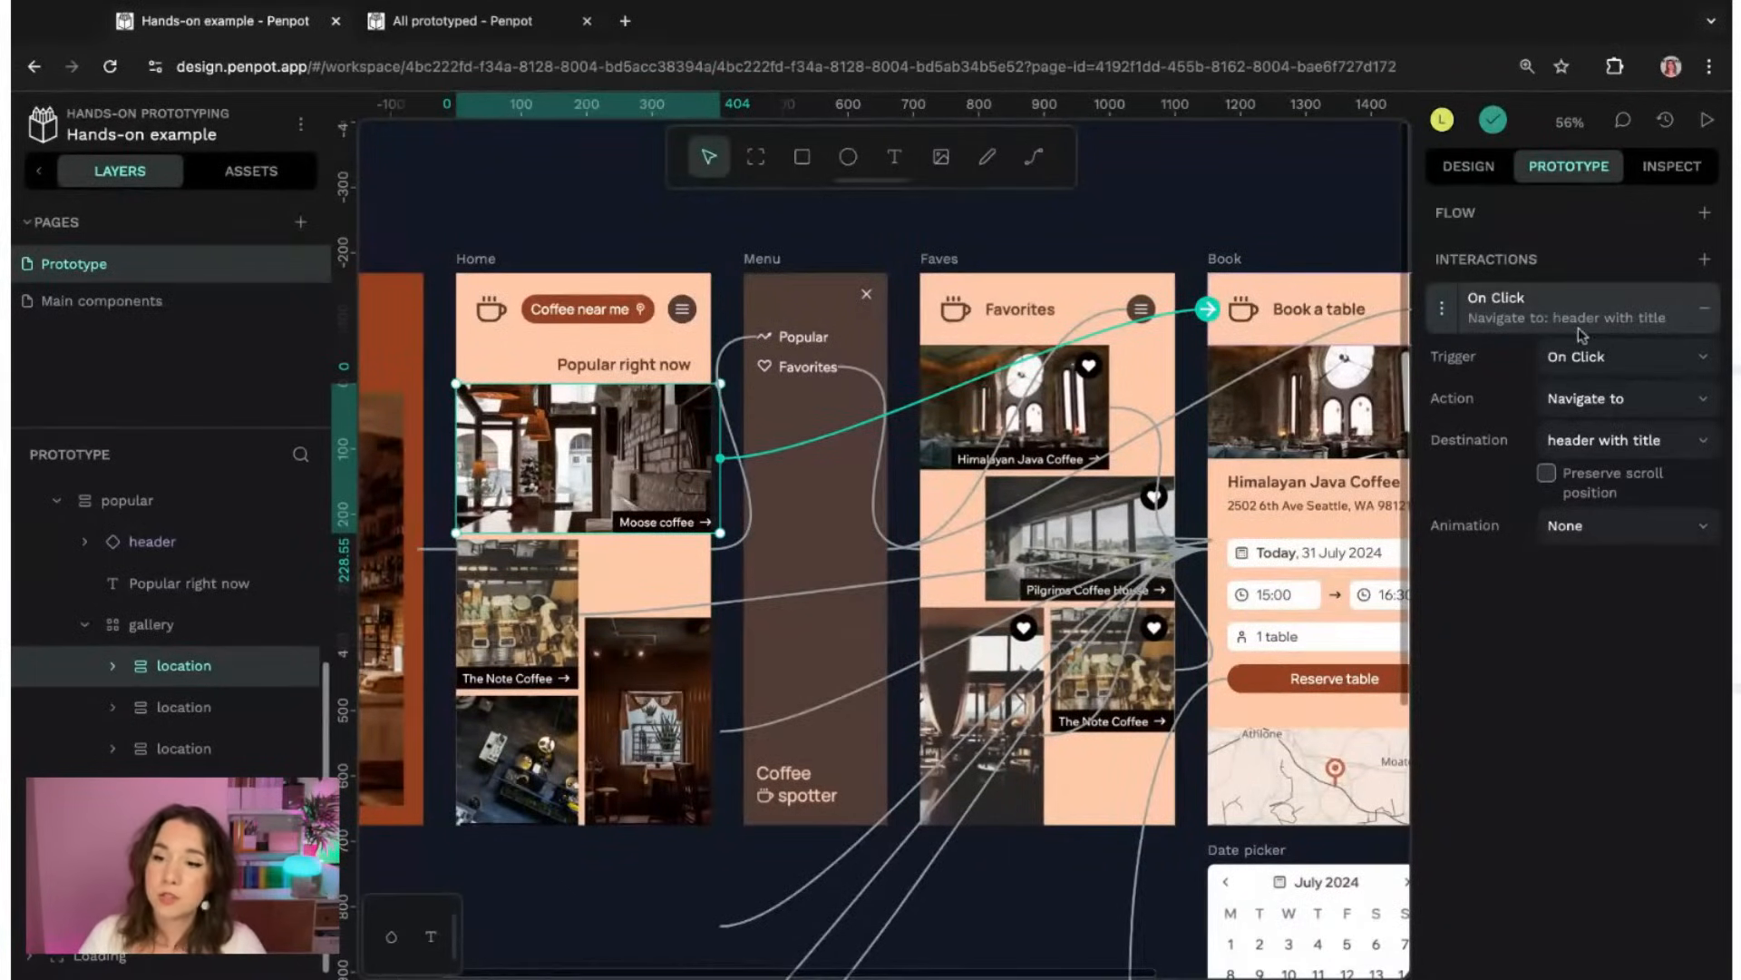
pyautogui.click(1601, 358)
pyautogui.click(1601, 358)
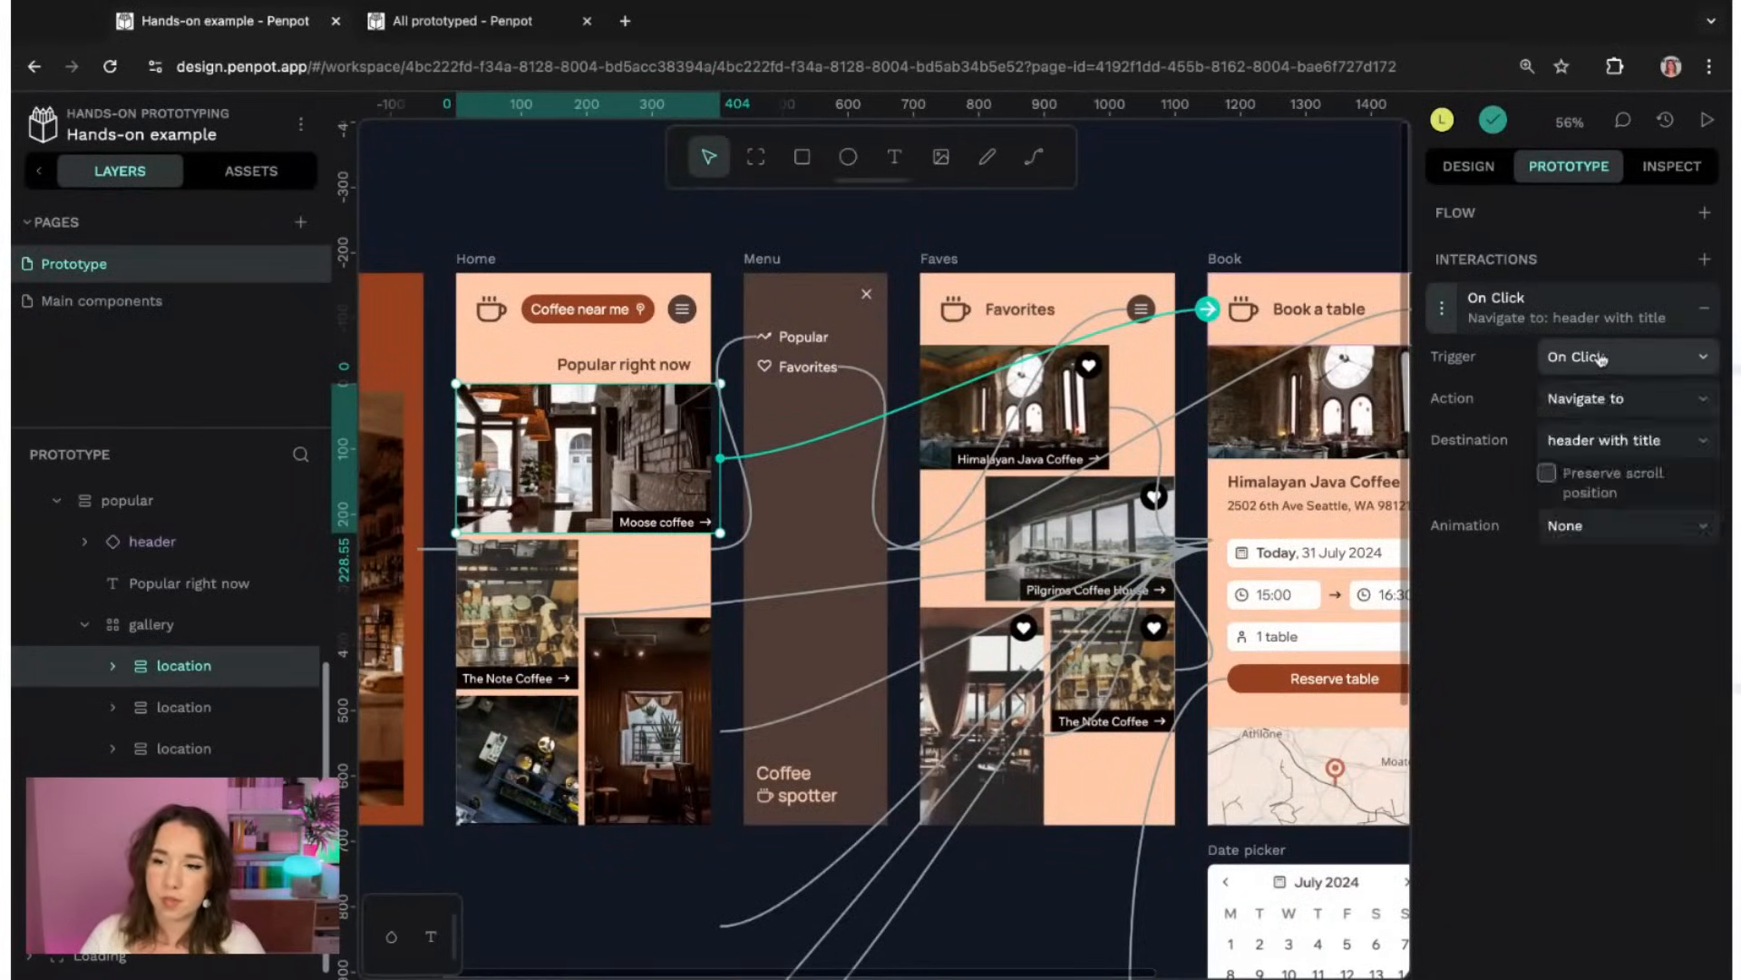
pyautogui.click(1588, 411)
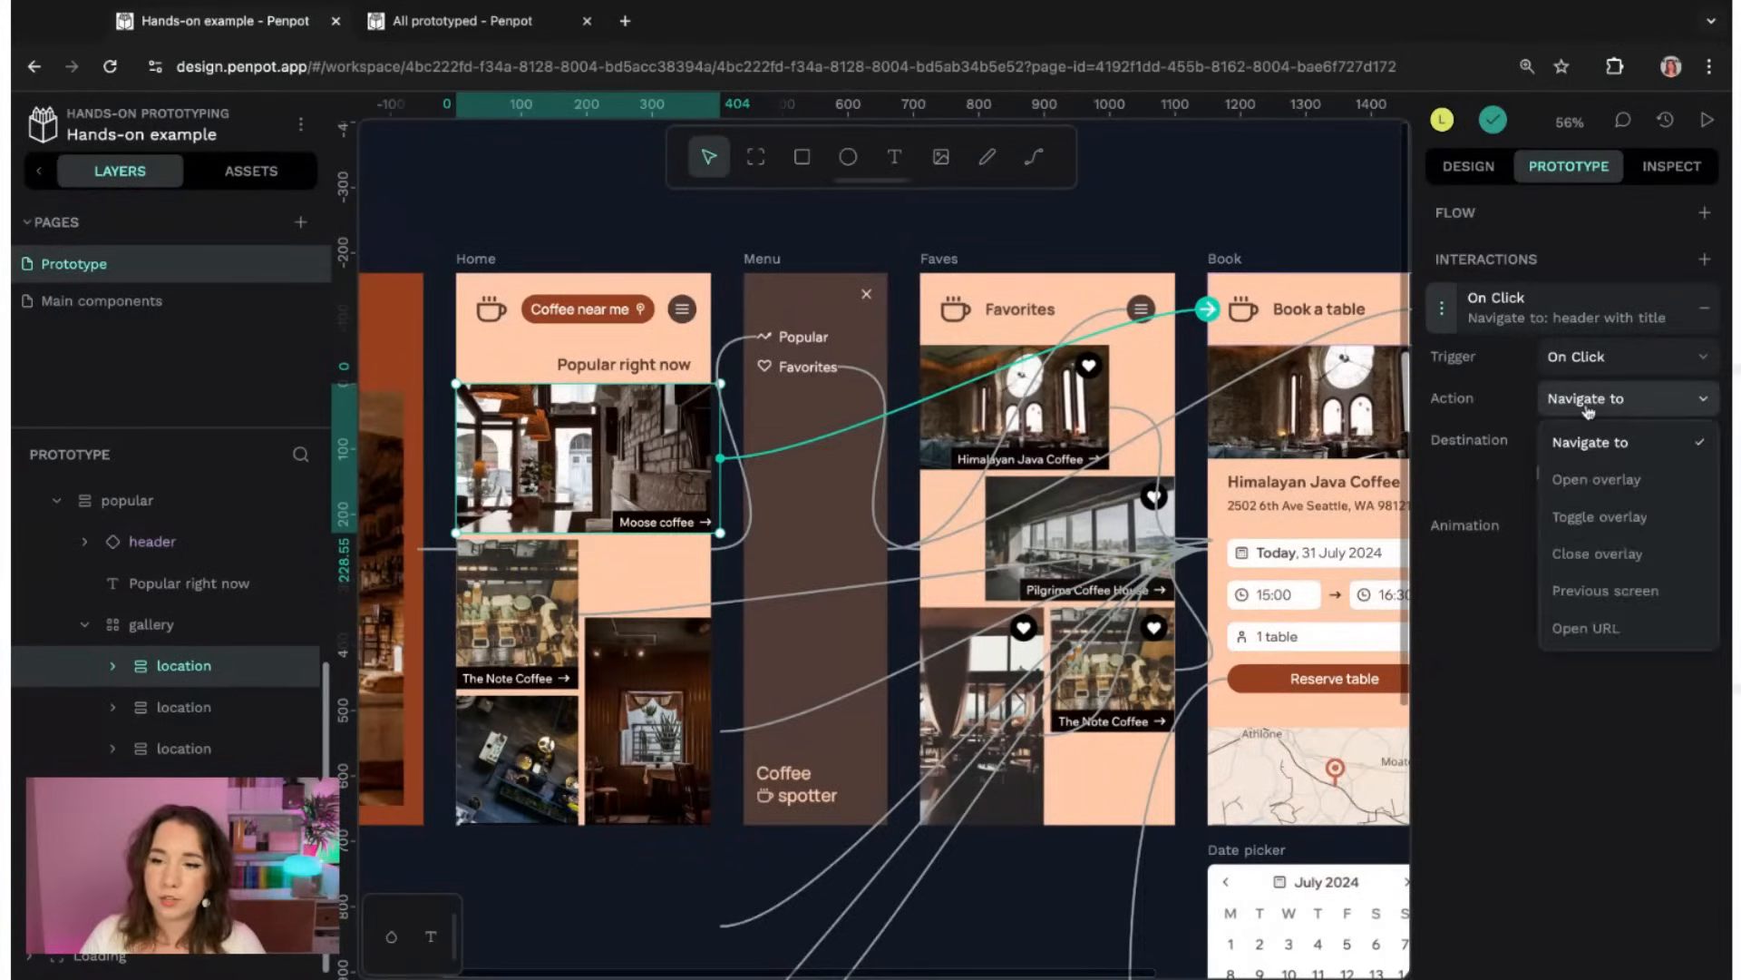
pyautogui.click(1601, 441)
pyautogui.click(1606, 443)
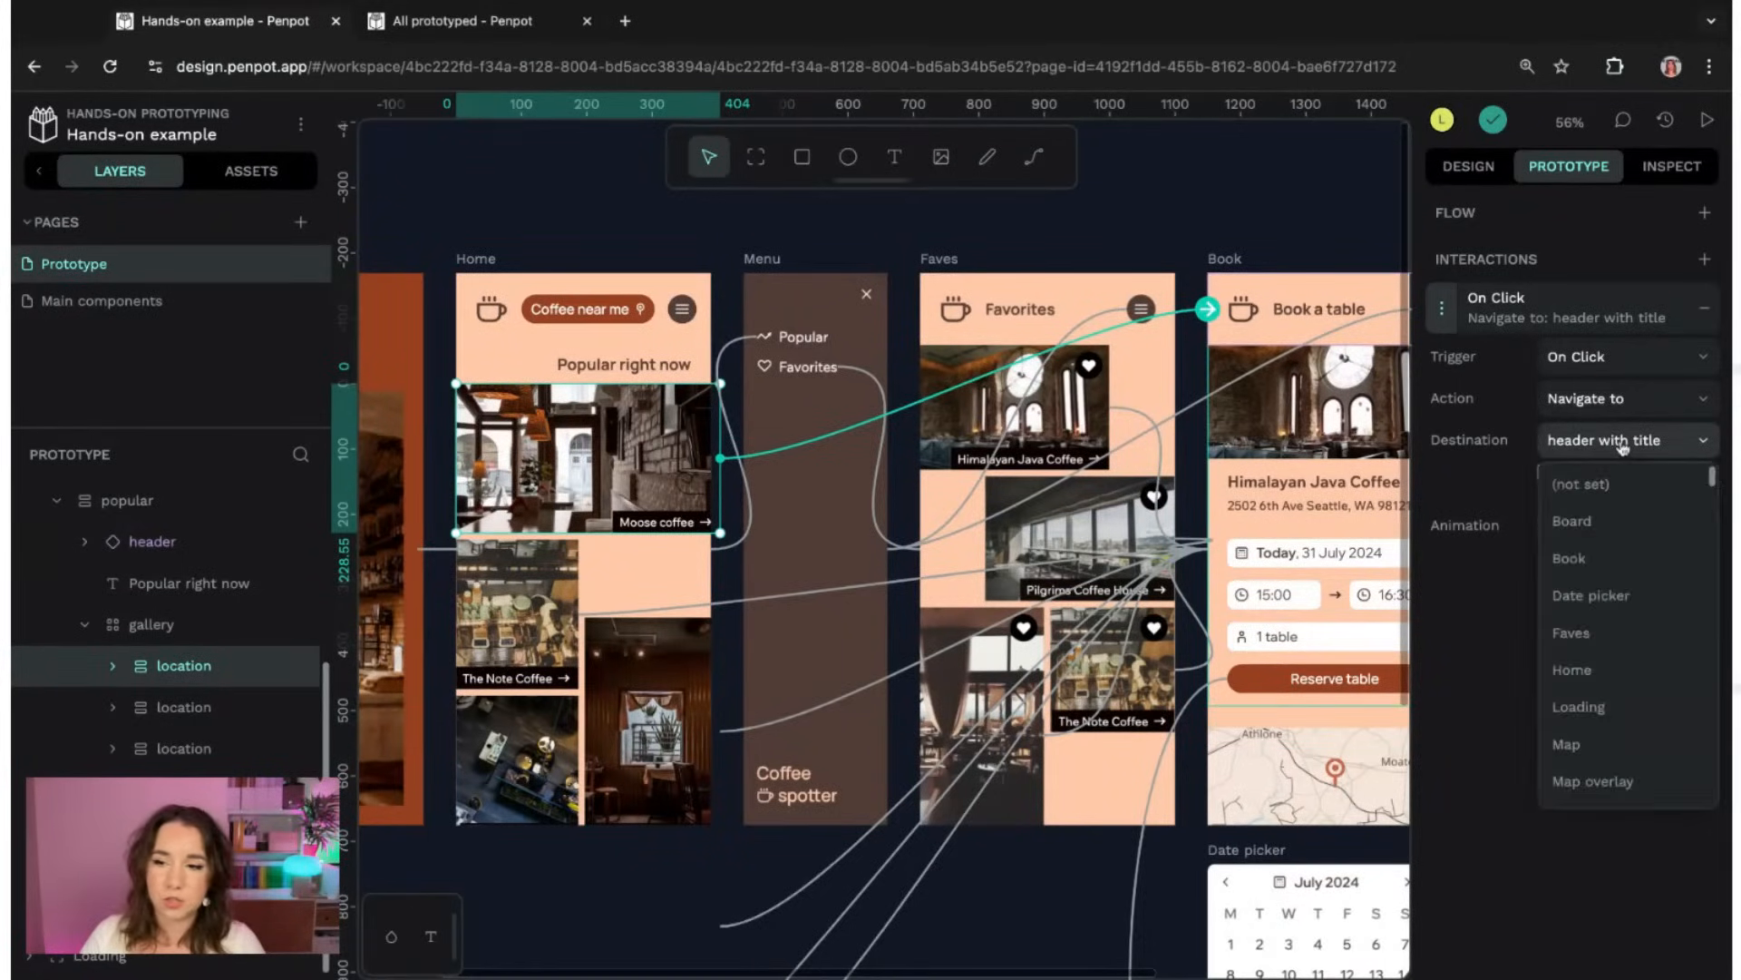
pyautogui.click(1583, 567)
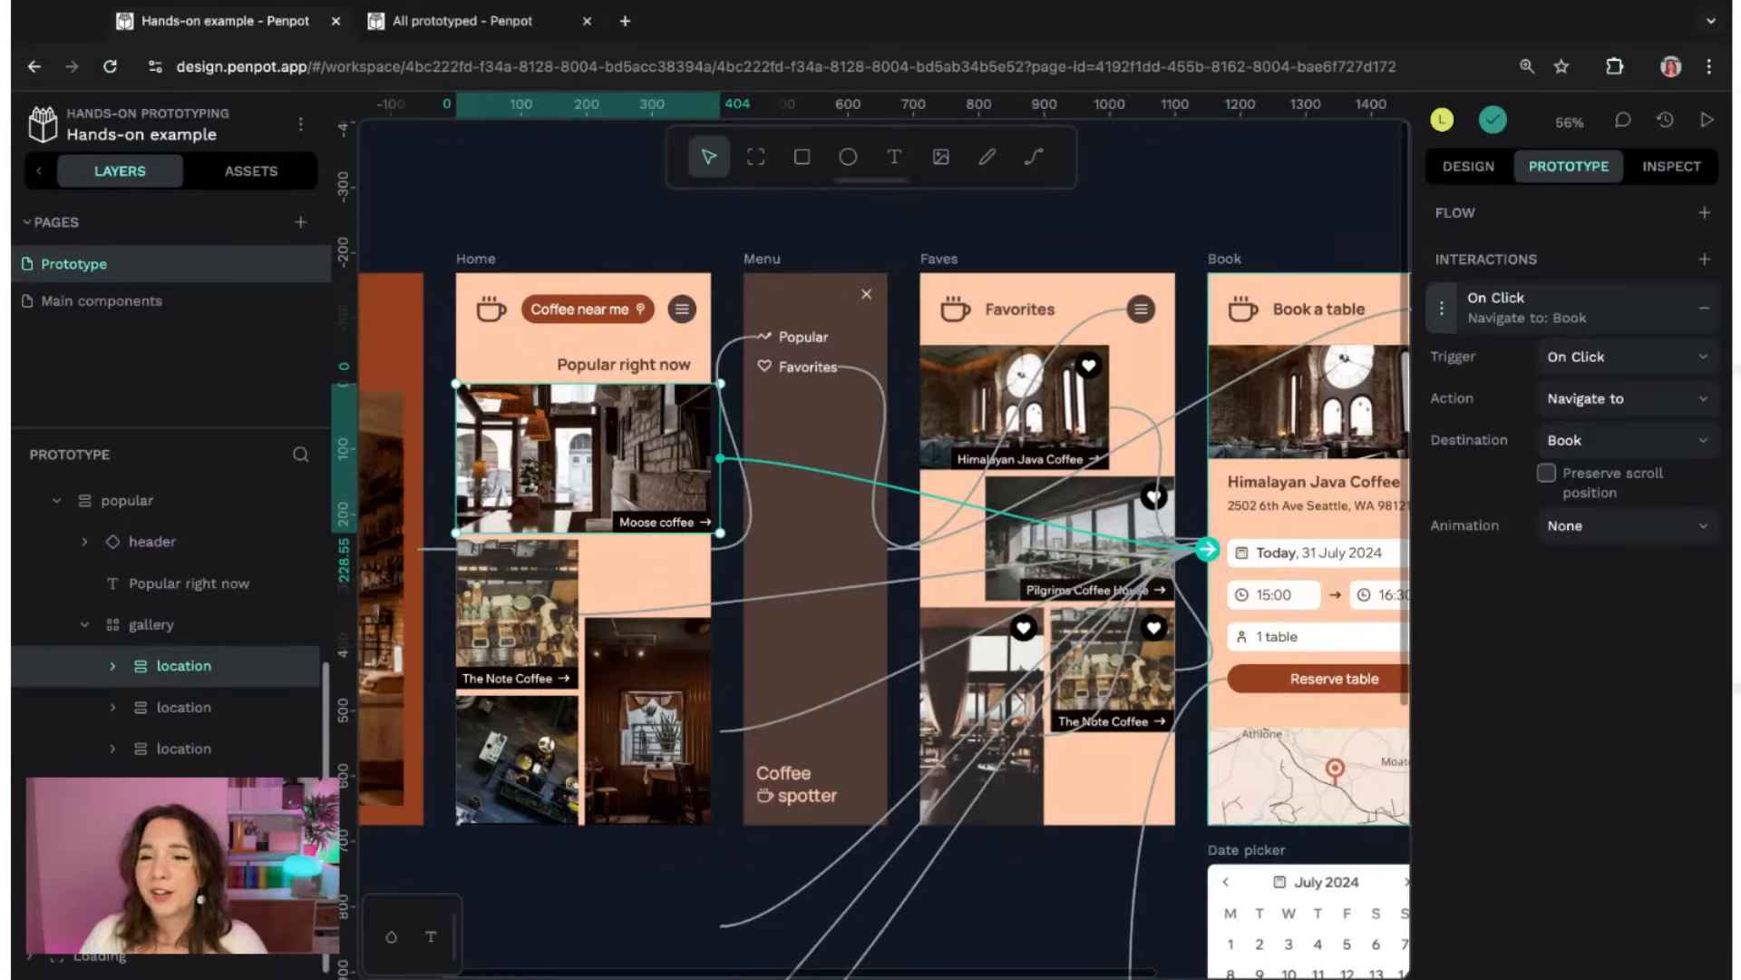
# - Run the prototype view and switch it to the Main components page and back to the Prototype page
pyautogui.click(1707, 123)
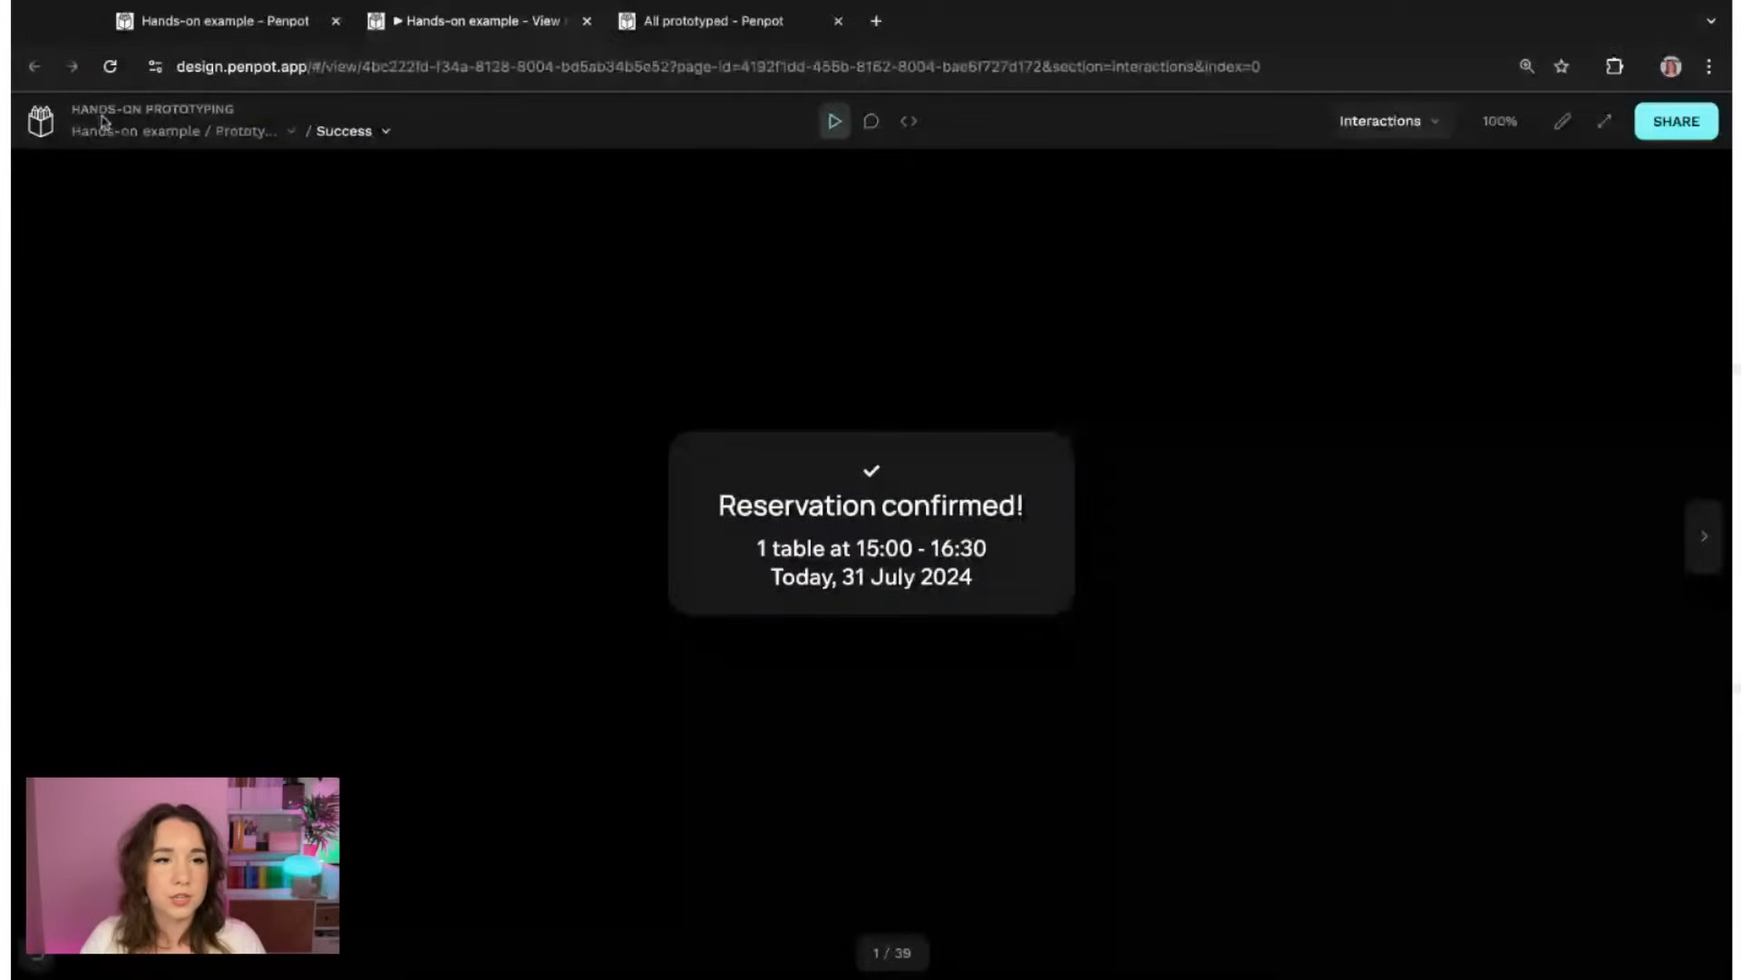
pyautogui.click(290, 134)
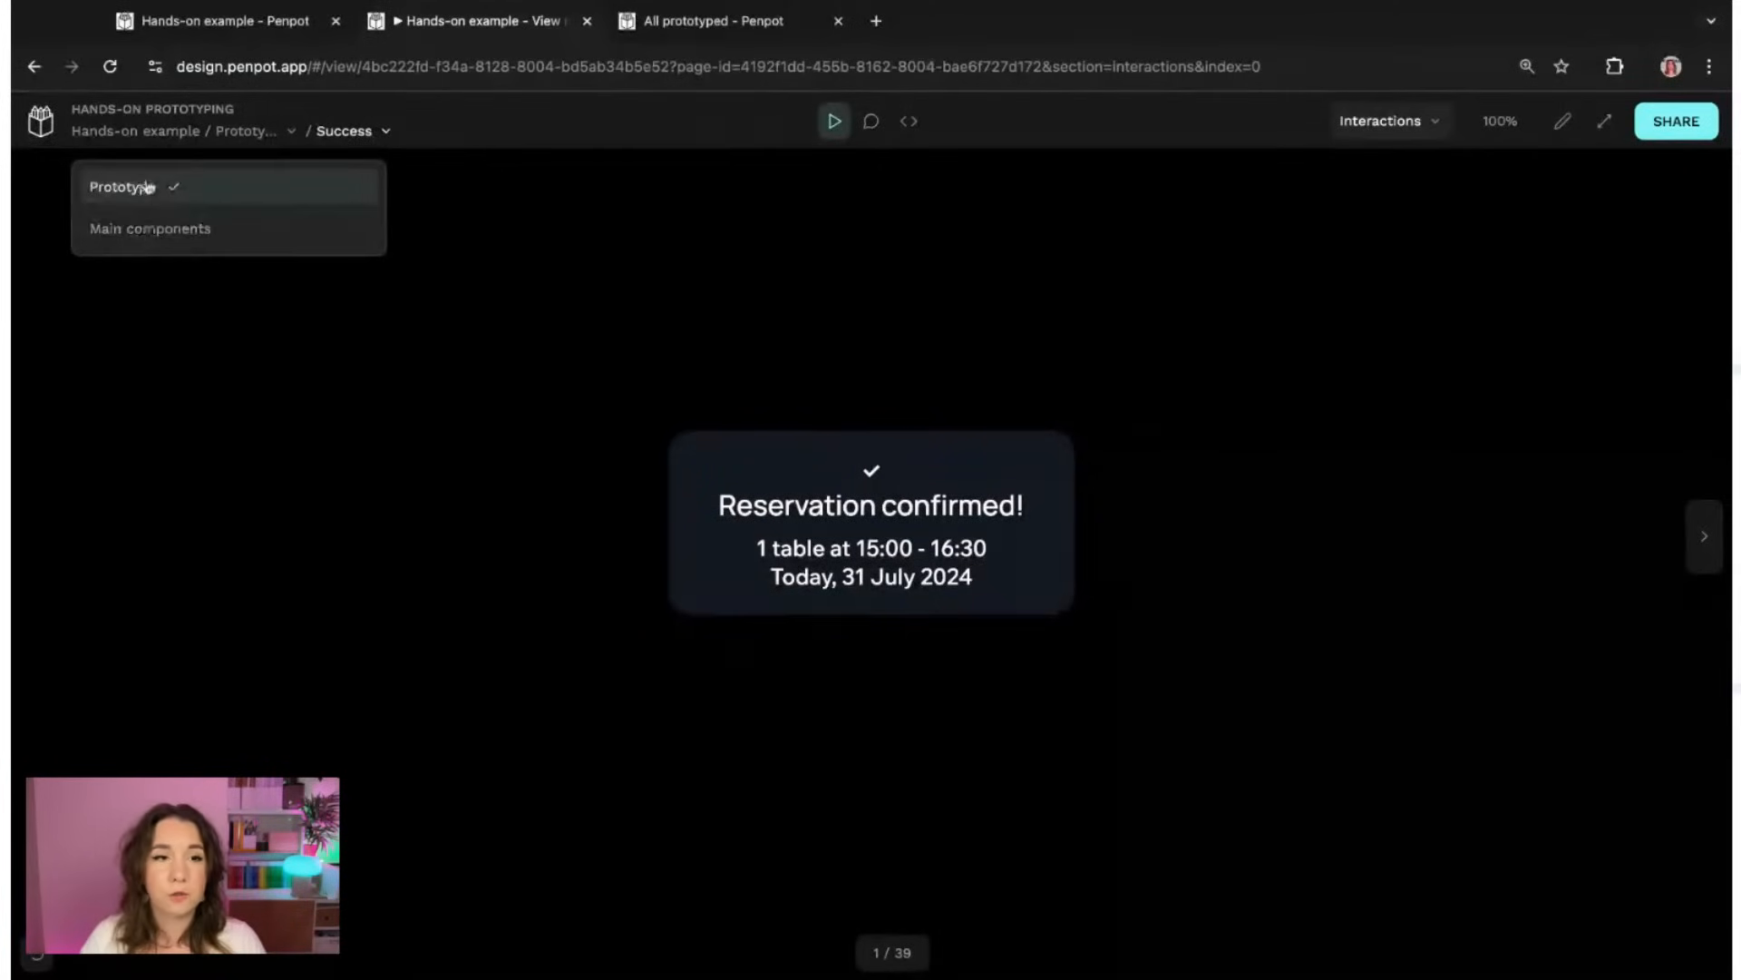
pyautogui.click(148, 232)
pyautogui.click(290, 132)
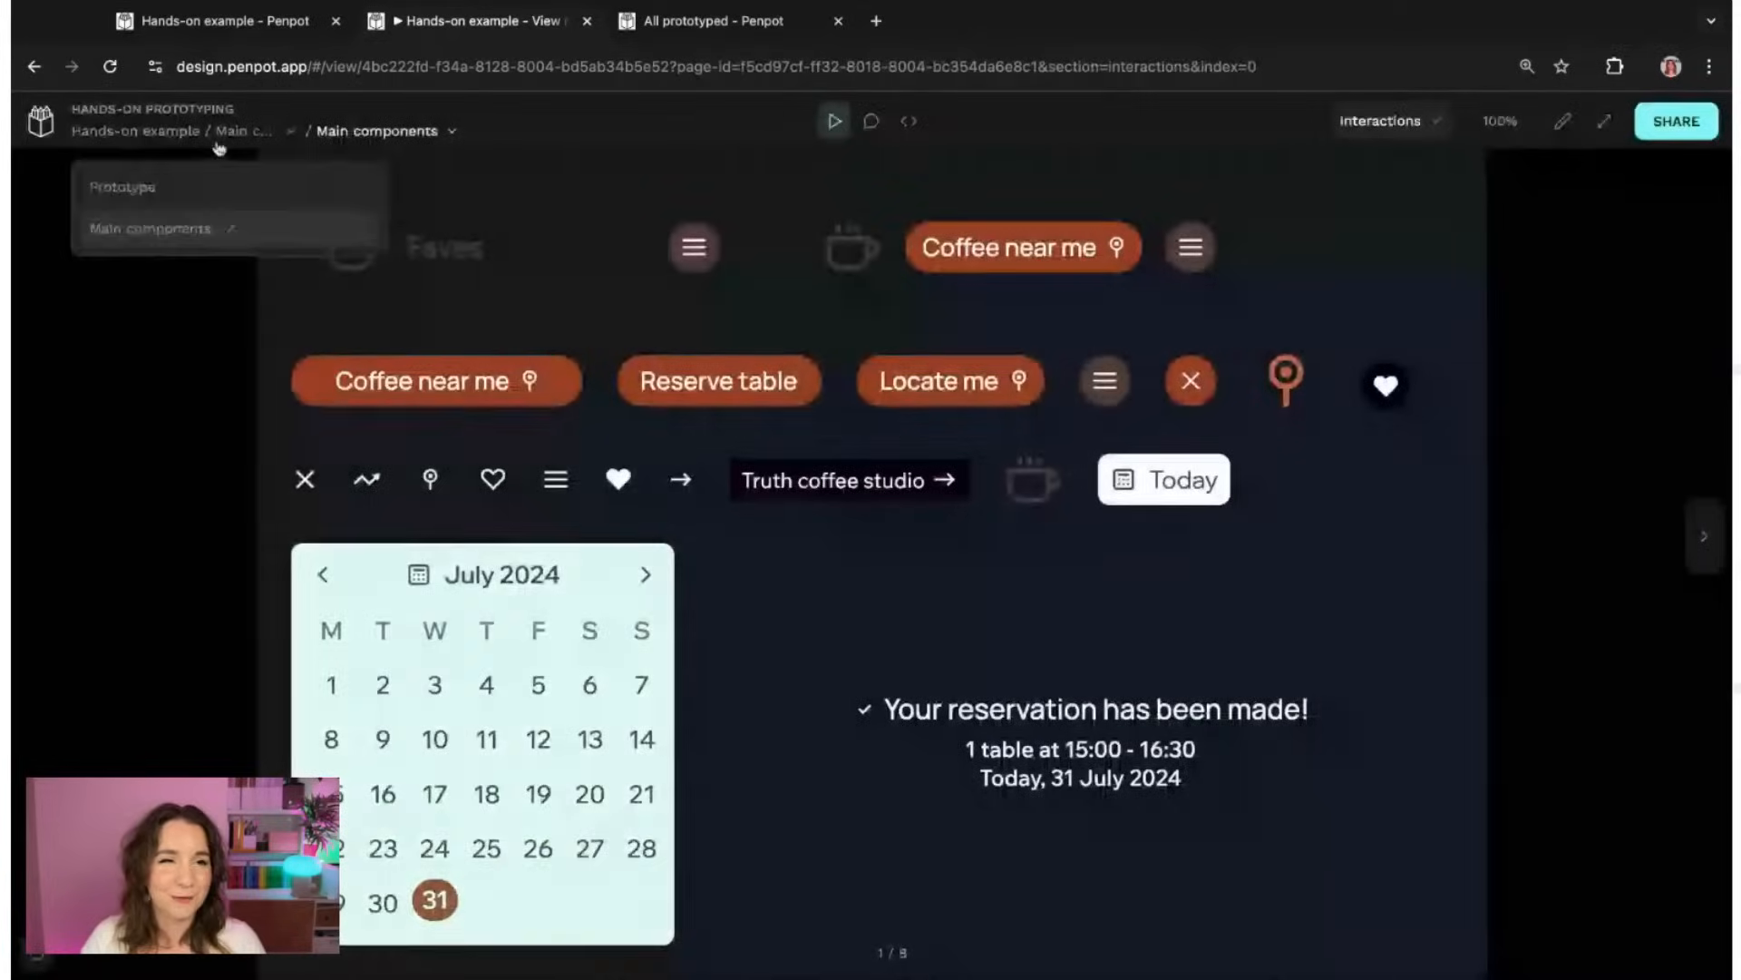
pyautogui.click(209, 187)
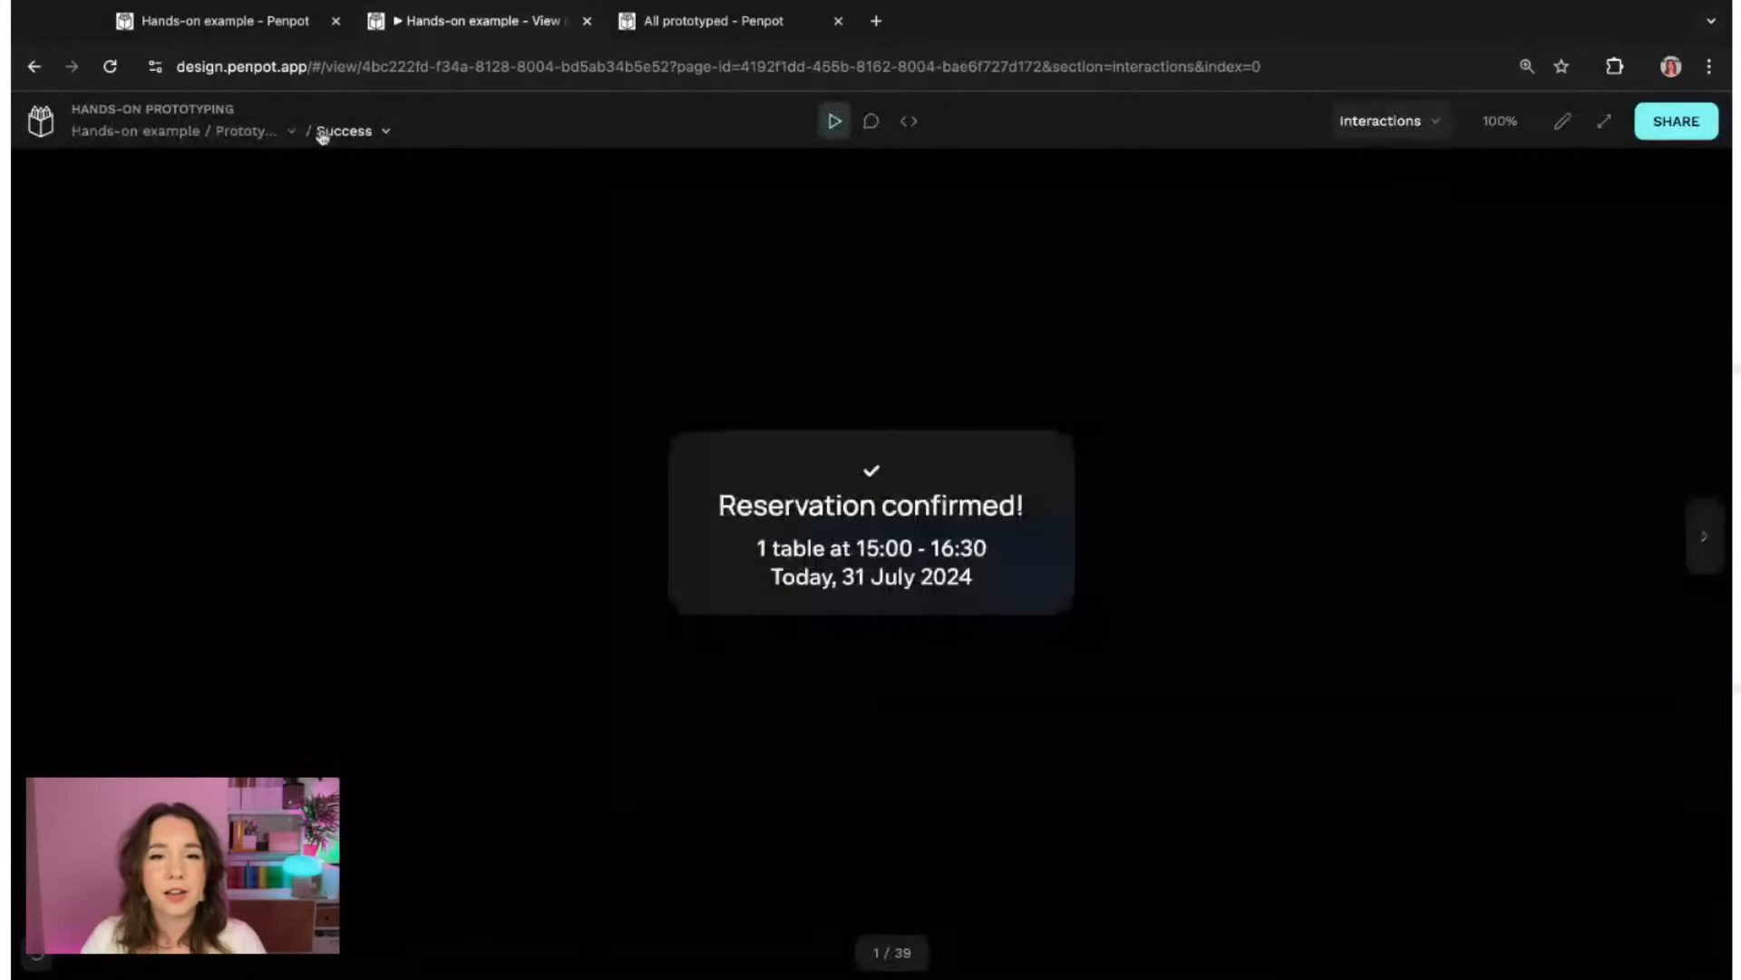
# - Browse the board thumbnails of the Prototype and Main components pages in the prototype view and return to the Prototype page
pyautogui.click(322, 135)
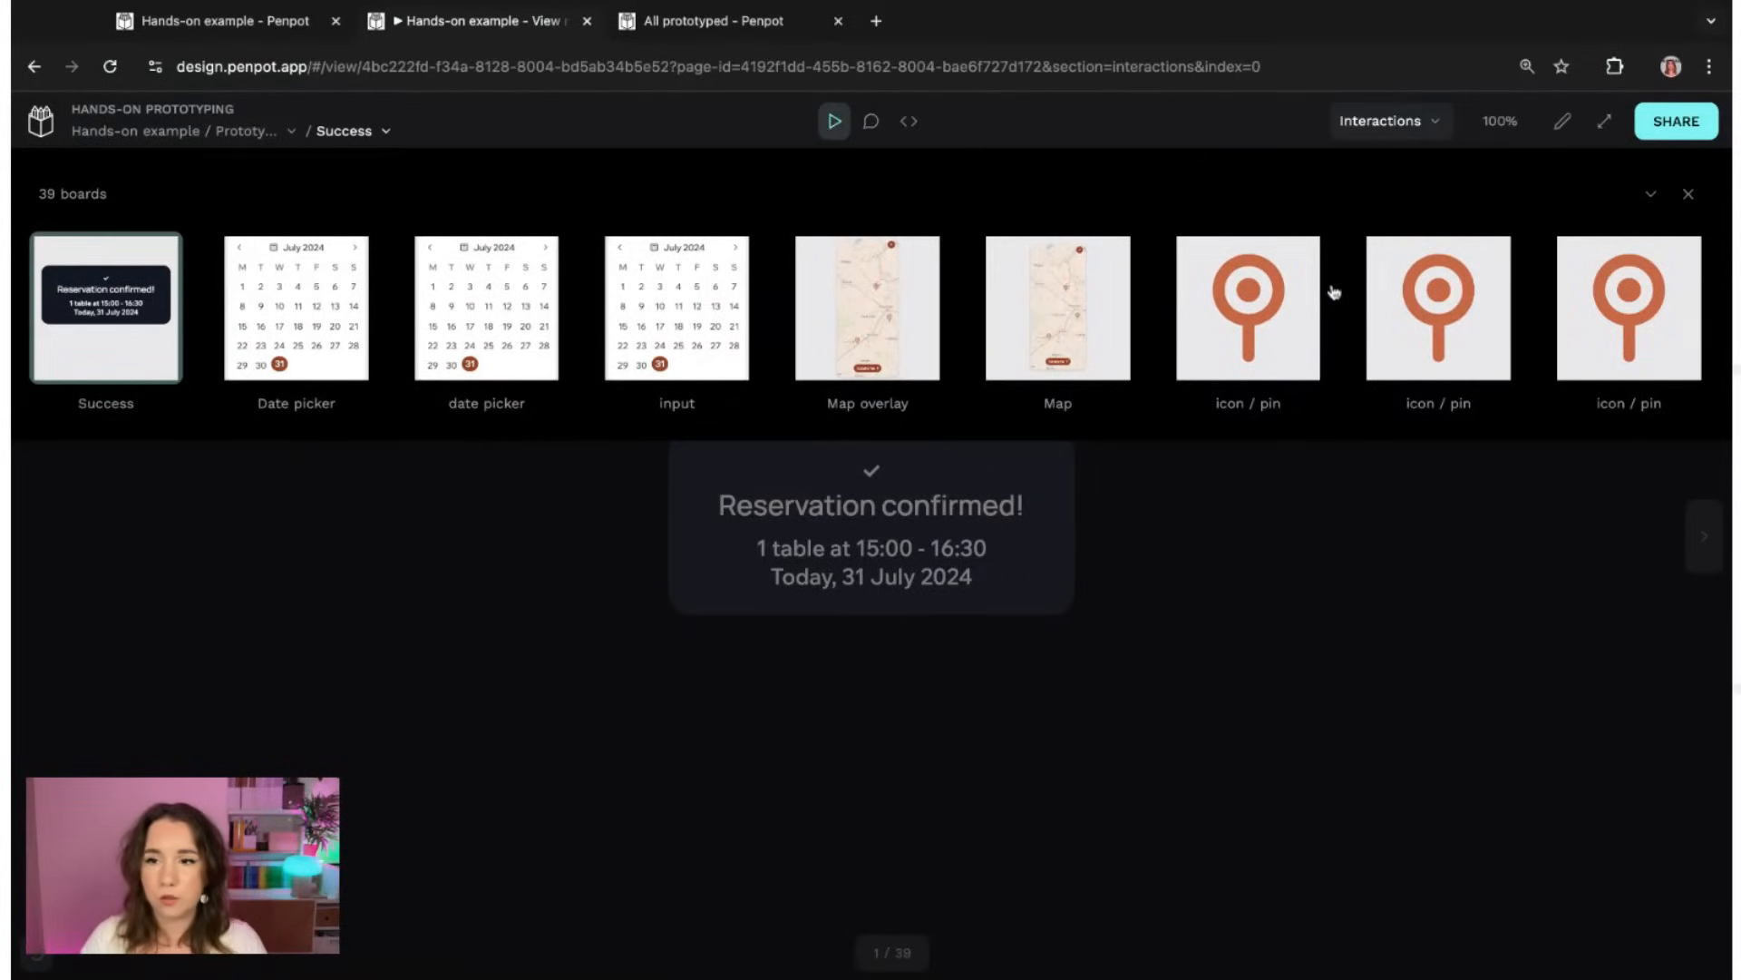
pyautogui.click(1593, 307)
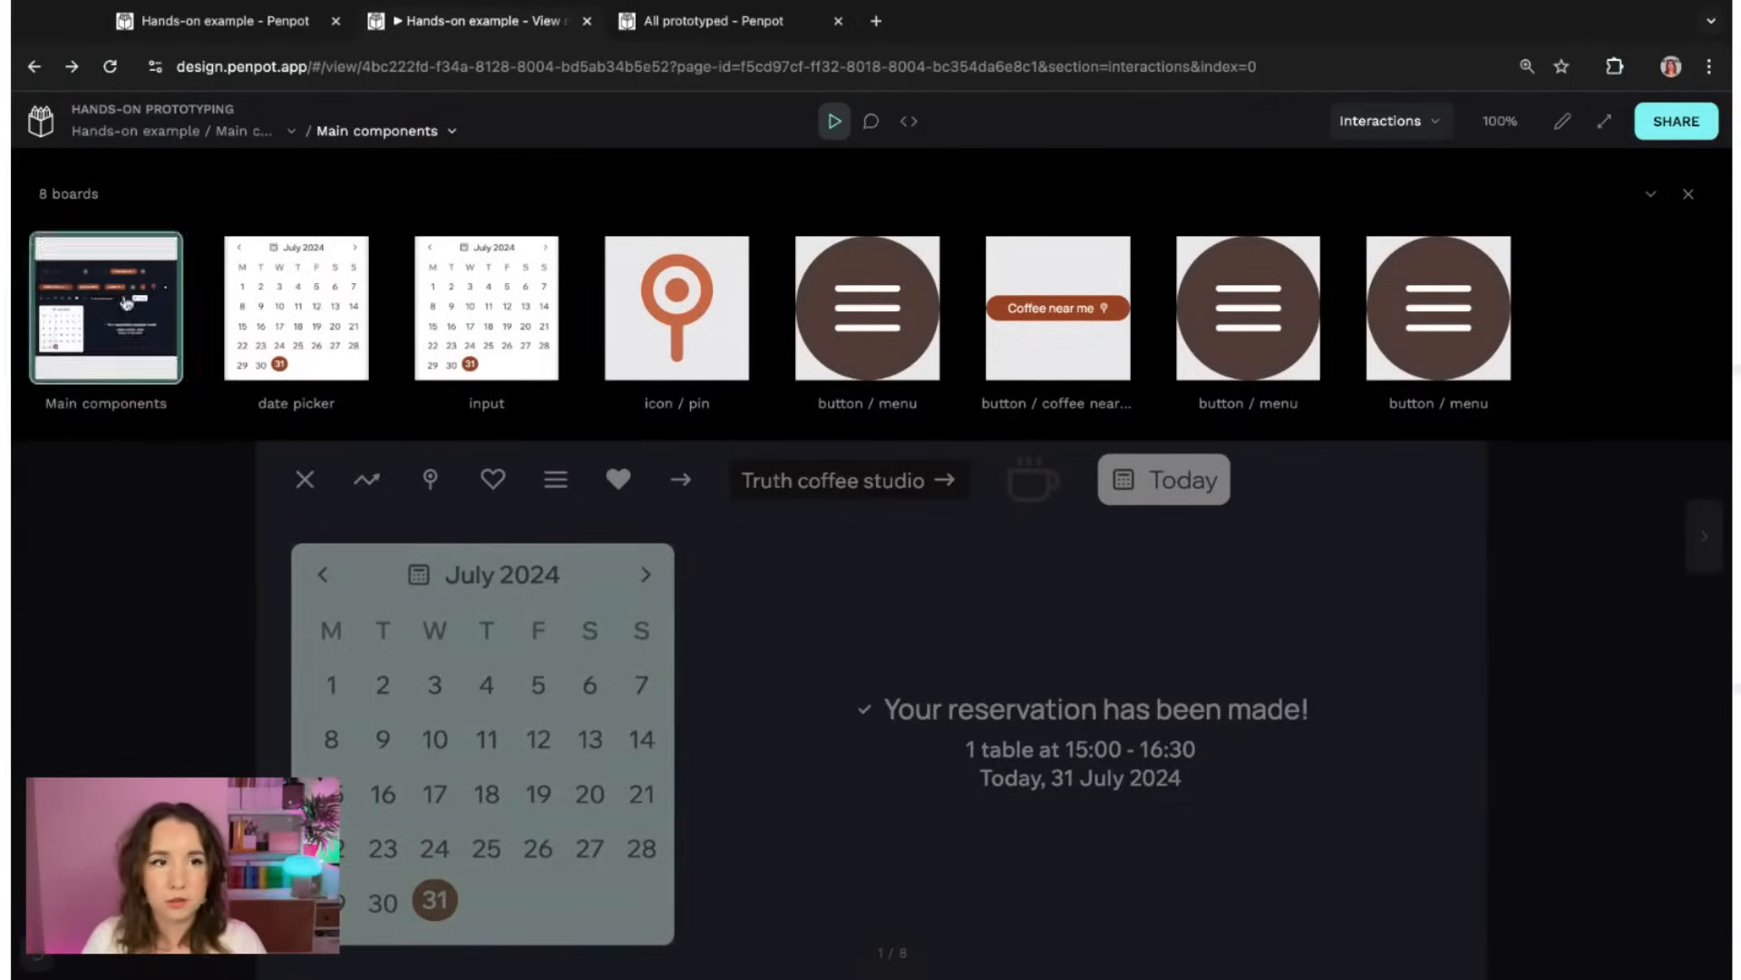
pyautogui.click(403, 134)
pyautogui.click(404, 134)
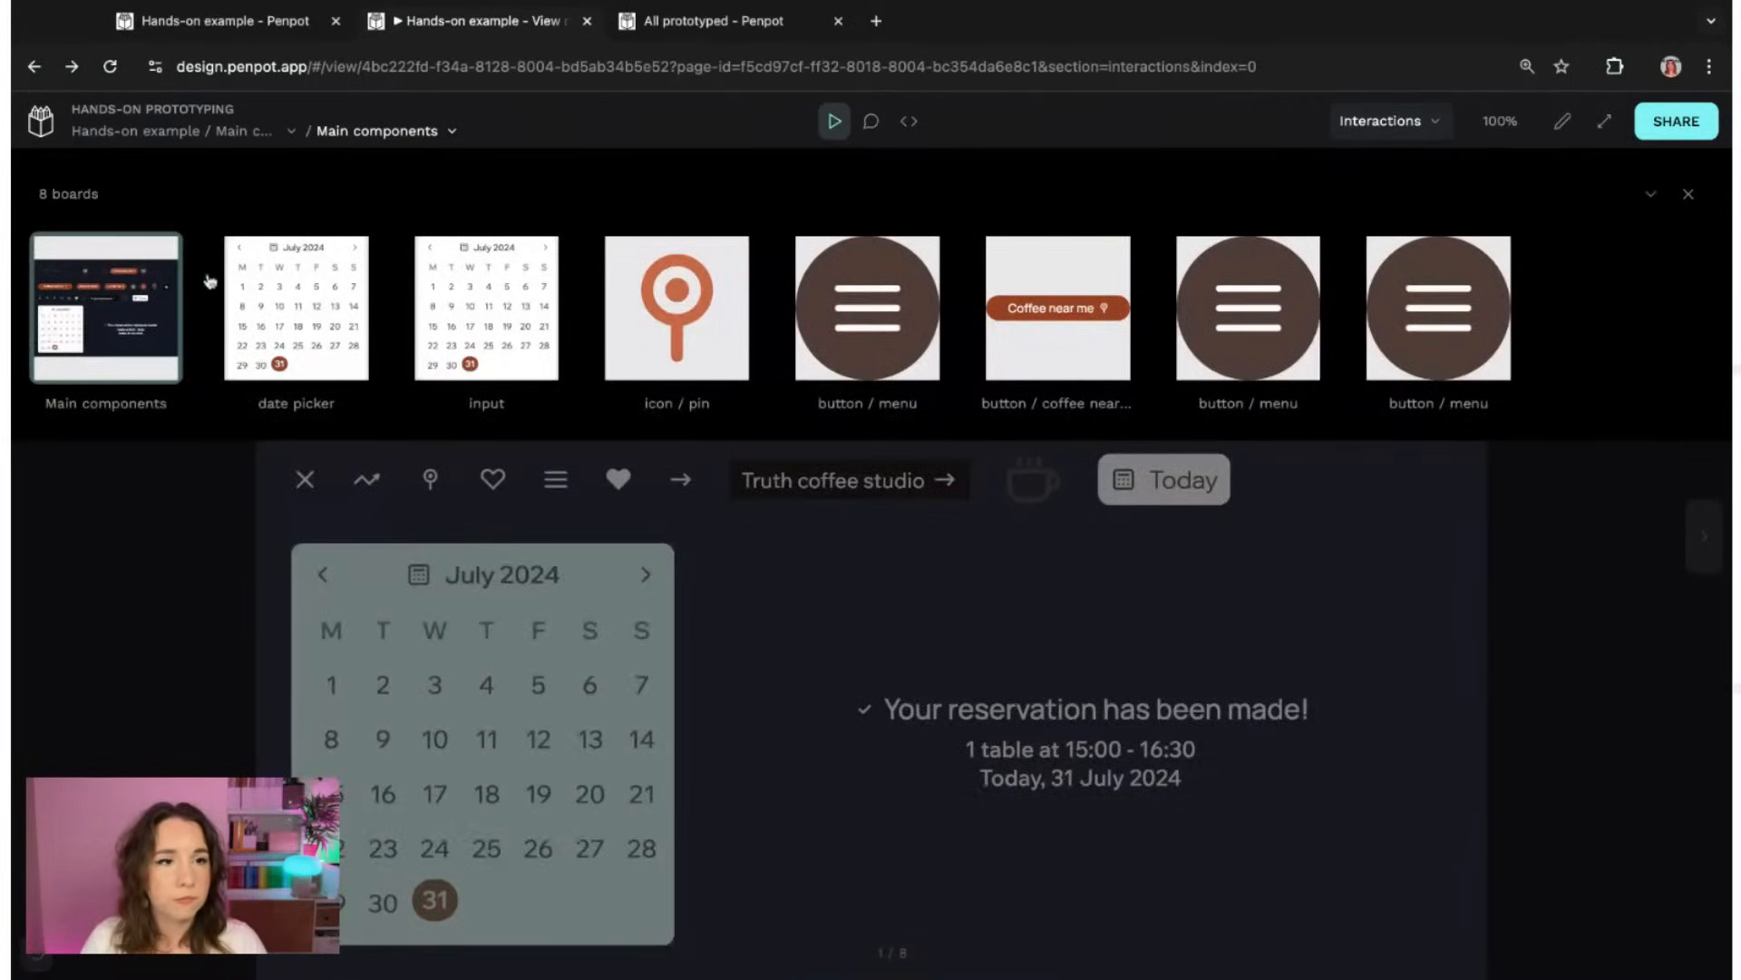
pyautogui.click(276, 136)
pyautogui.click(249, 201)
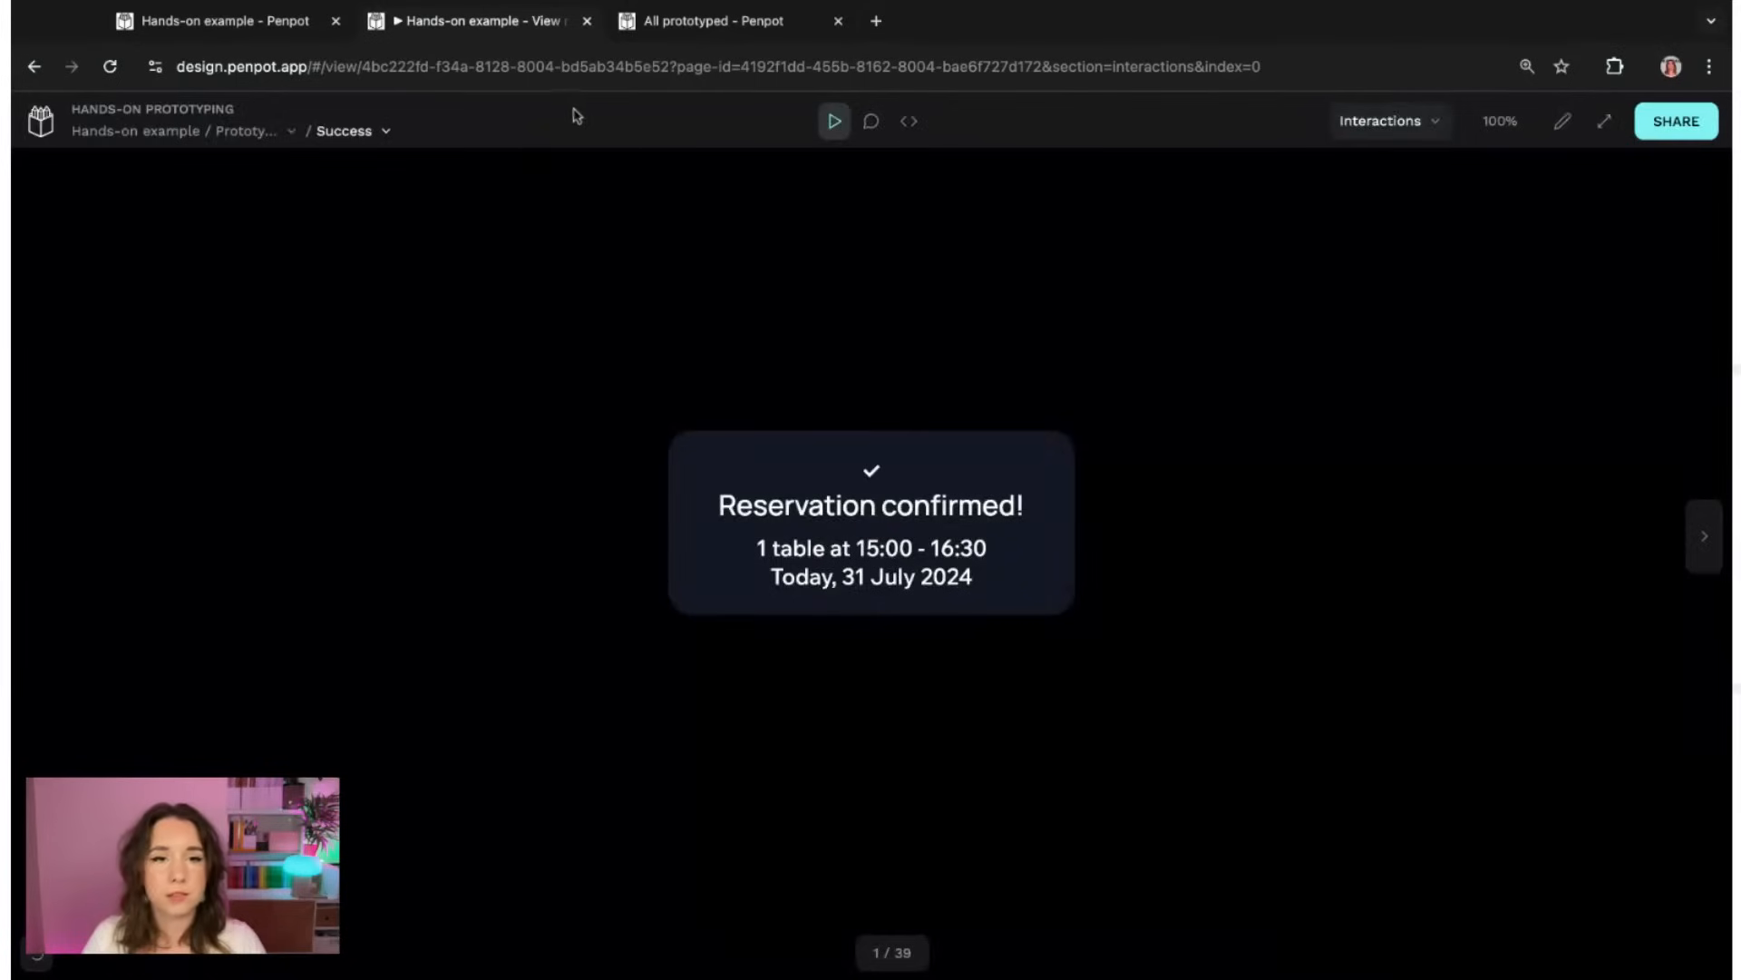
# - Find the Loading board among the Prototype page's board thumbnails and show it in the prototype view
pyautogui.click(322, 118)
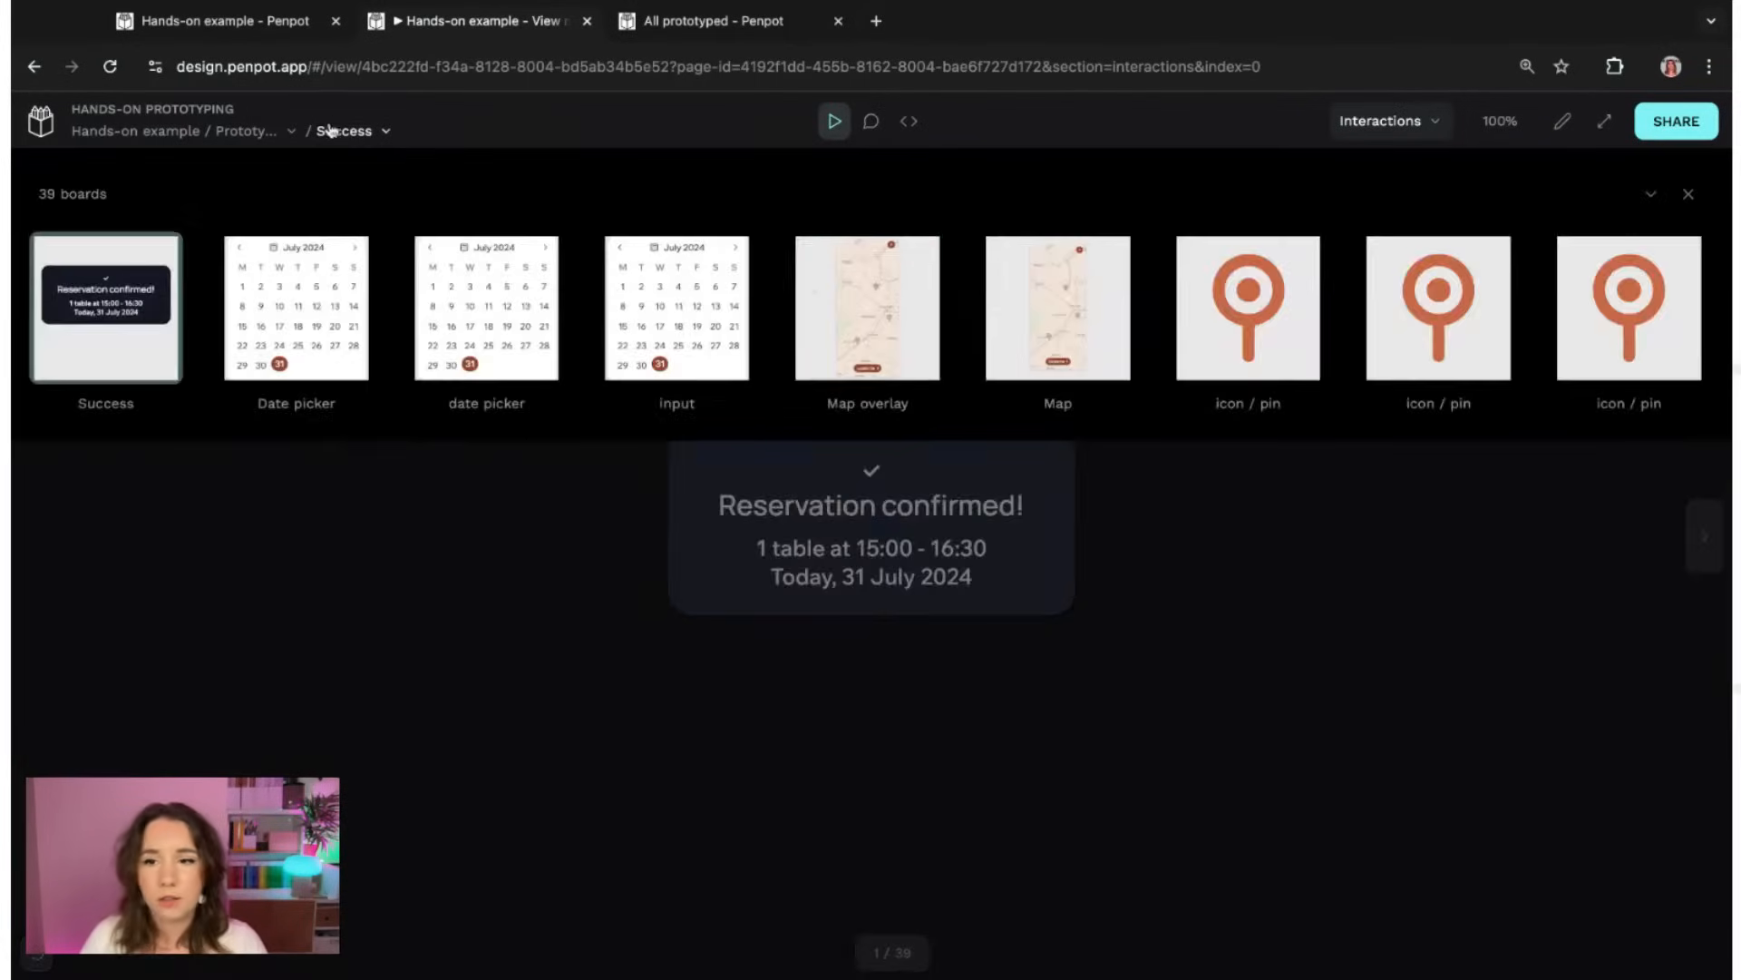
pyautogui.scroll(-5, 829, 291)
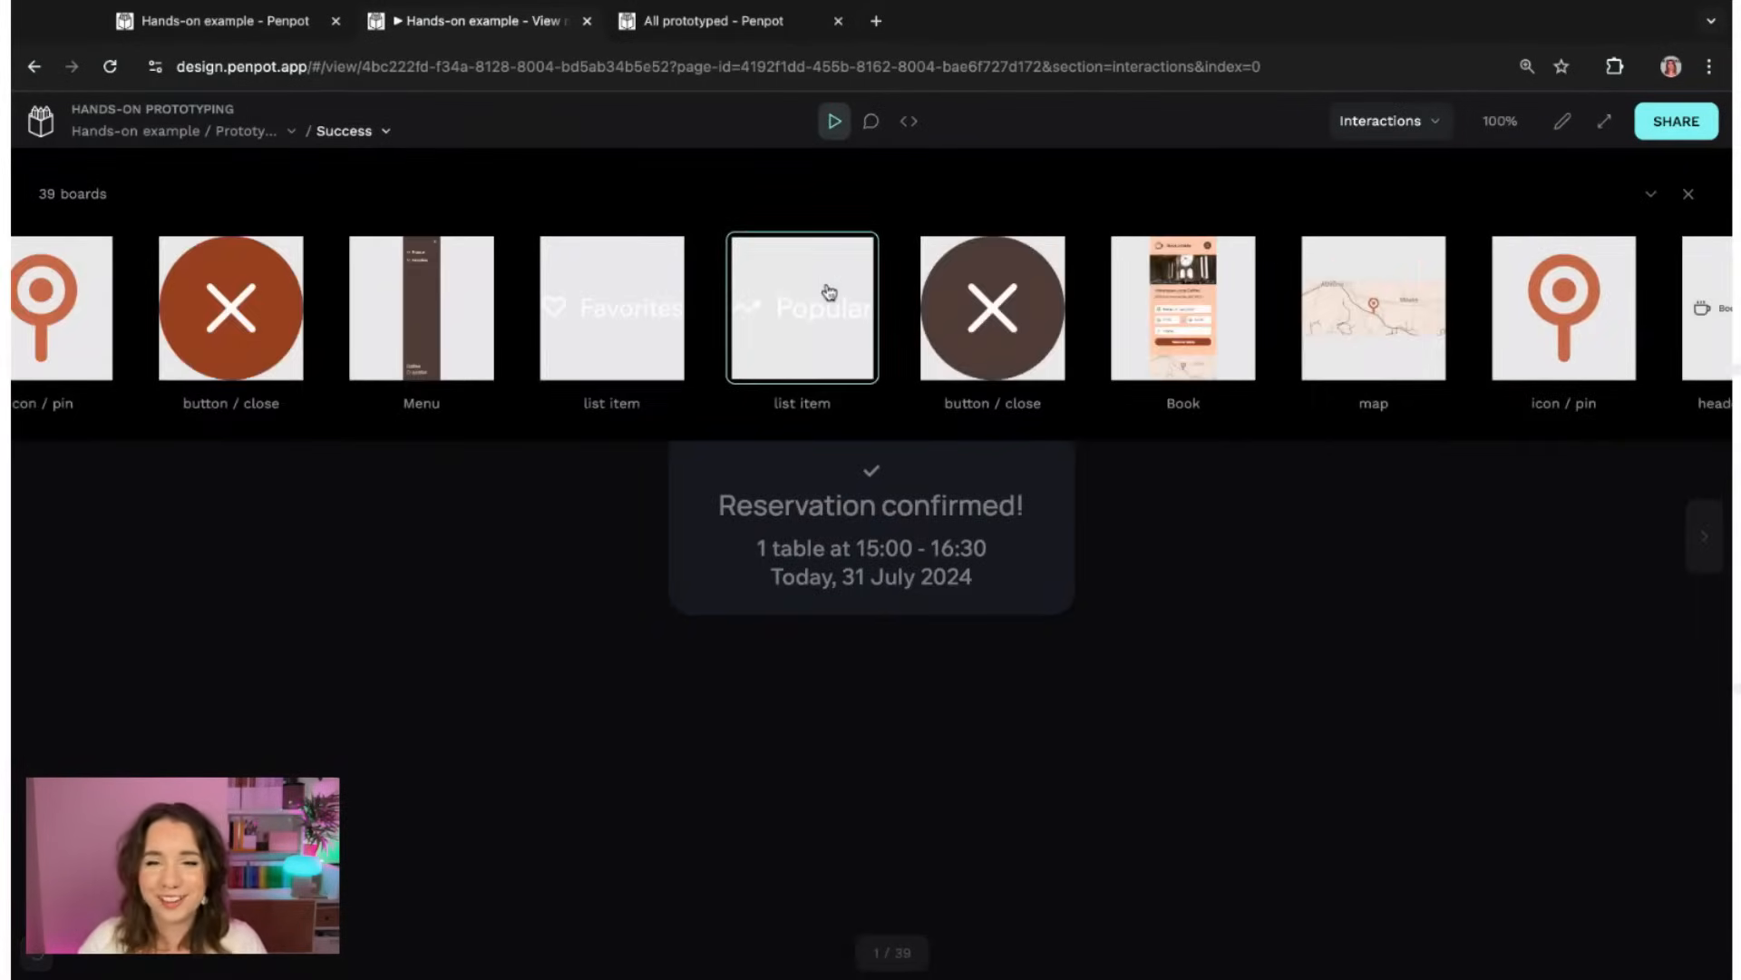
pyautogui.scroll(5, 1088, 327)
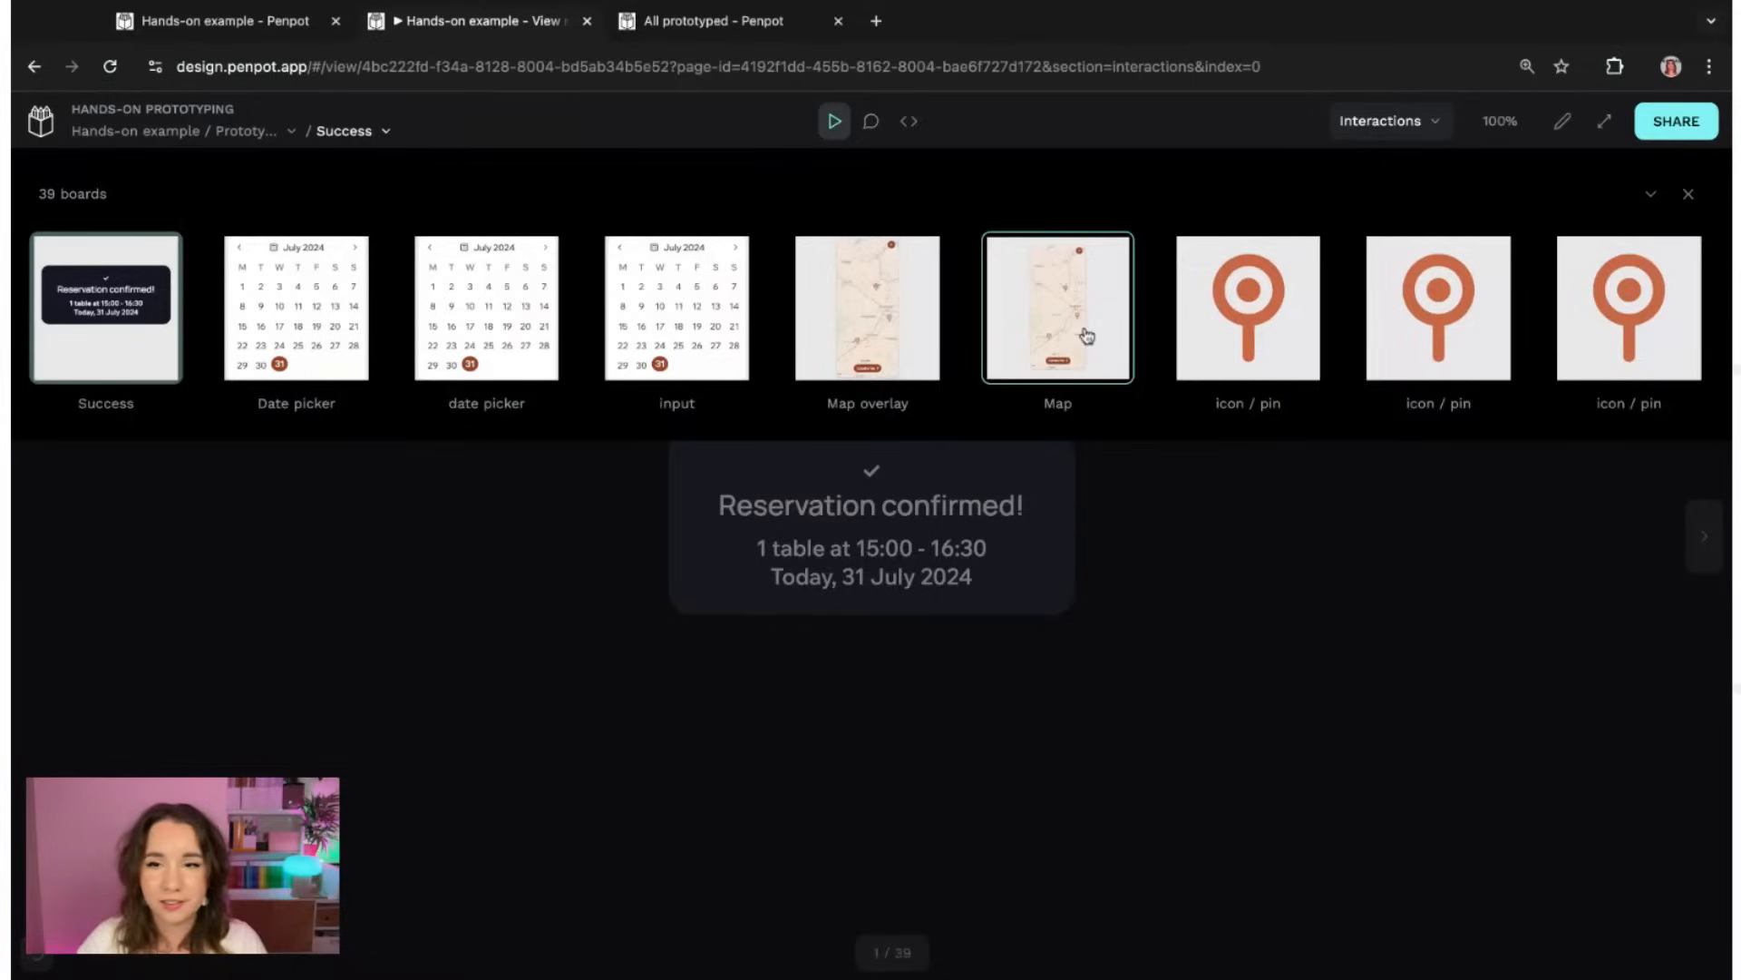
pyautogui.click(1700, 323)
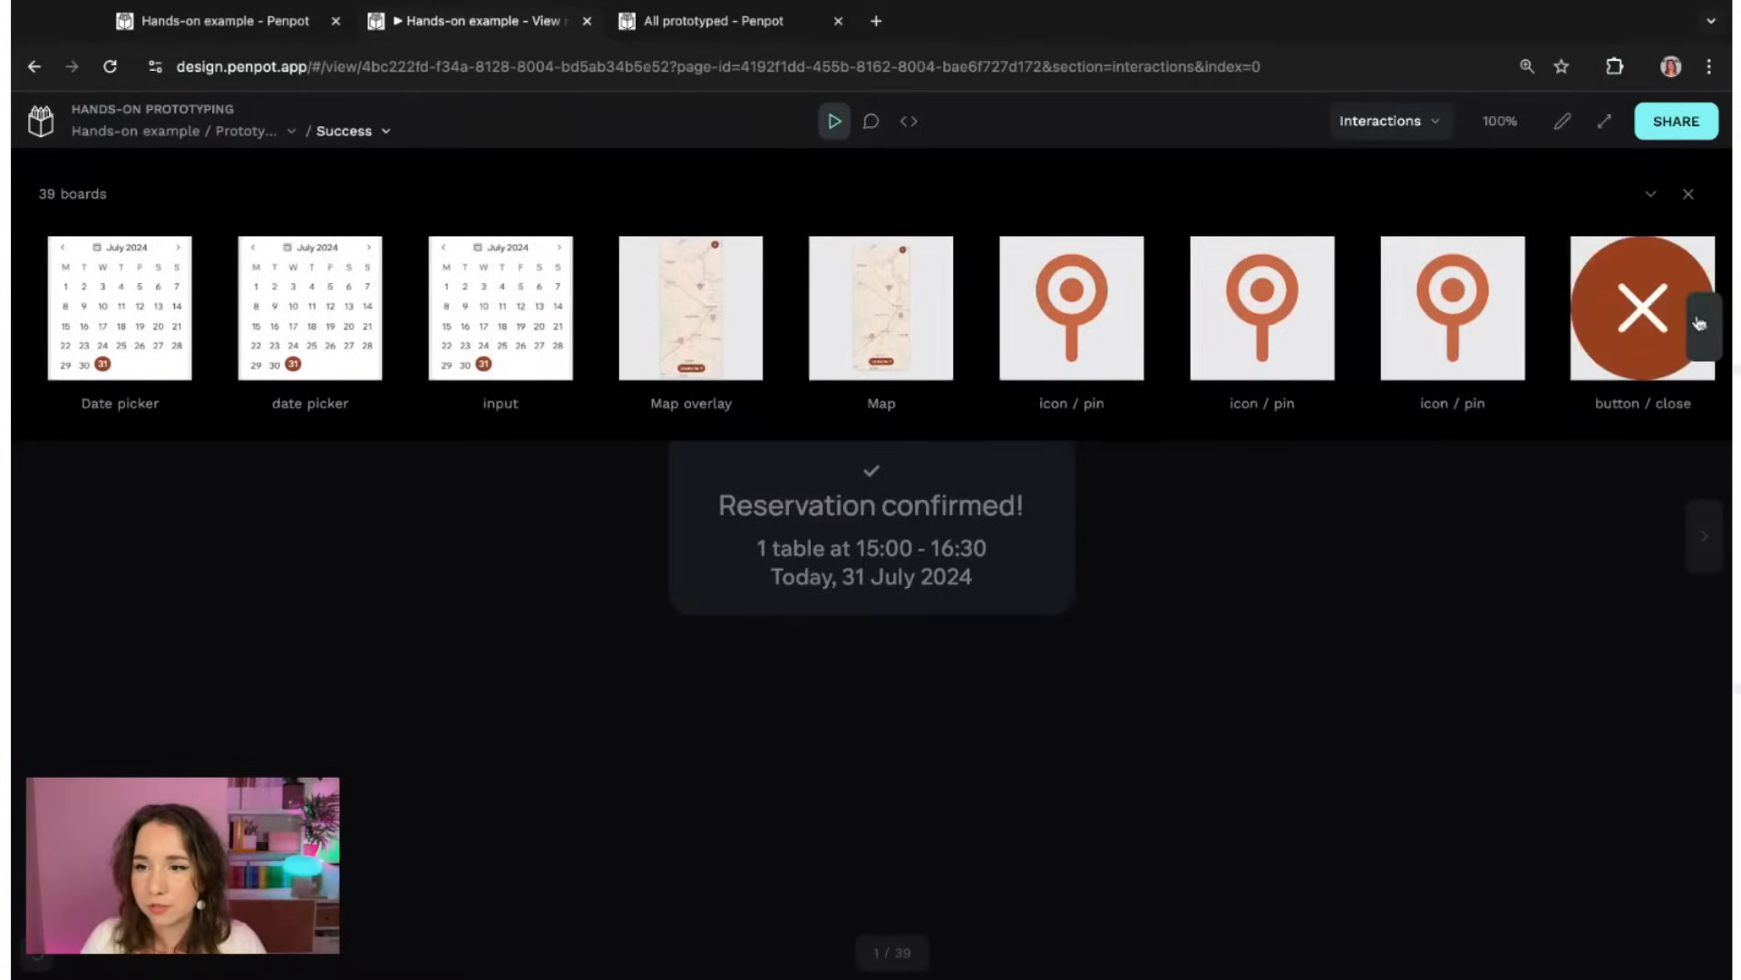
pyautogui.click(1707, 331)
pyautogui.click(1707, 330)
pyautogui.click(1707, 330)
pyautogui.click(1707, 331)
pyautogui.click(1707, 330)
pyautogui.click(1707, 330)
pyautogui.click(1708, 331)
pyautogui.click(1708, 330)
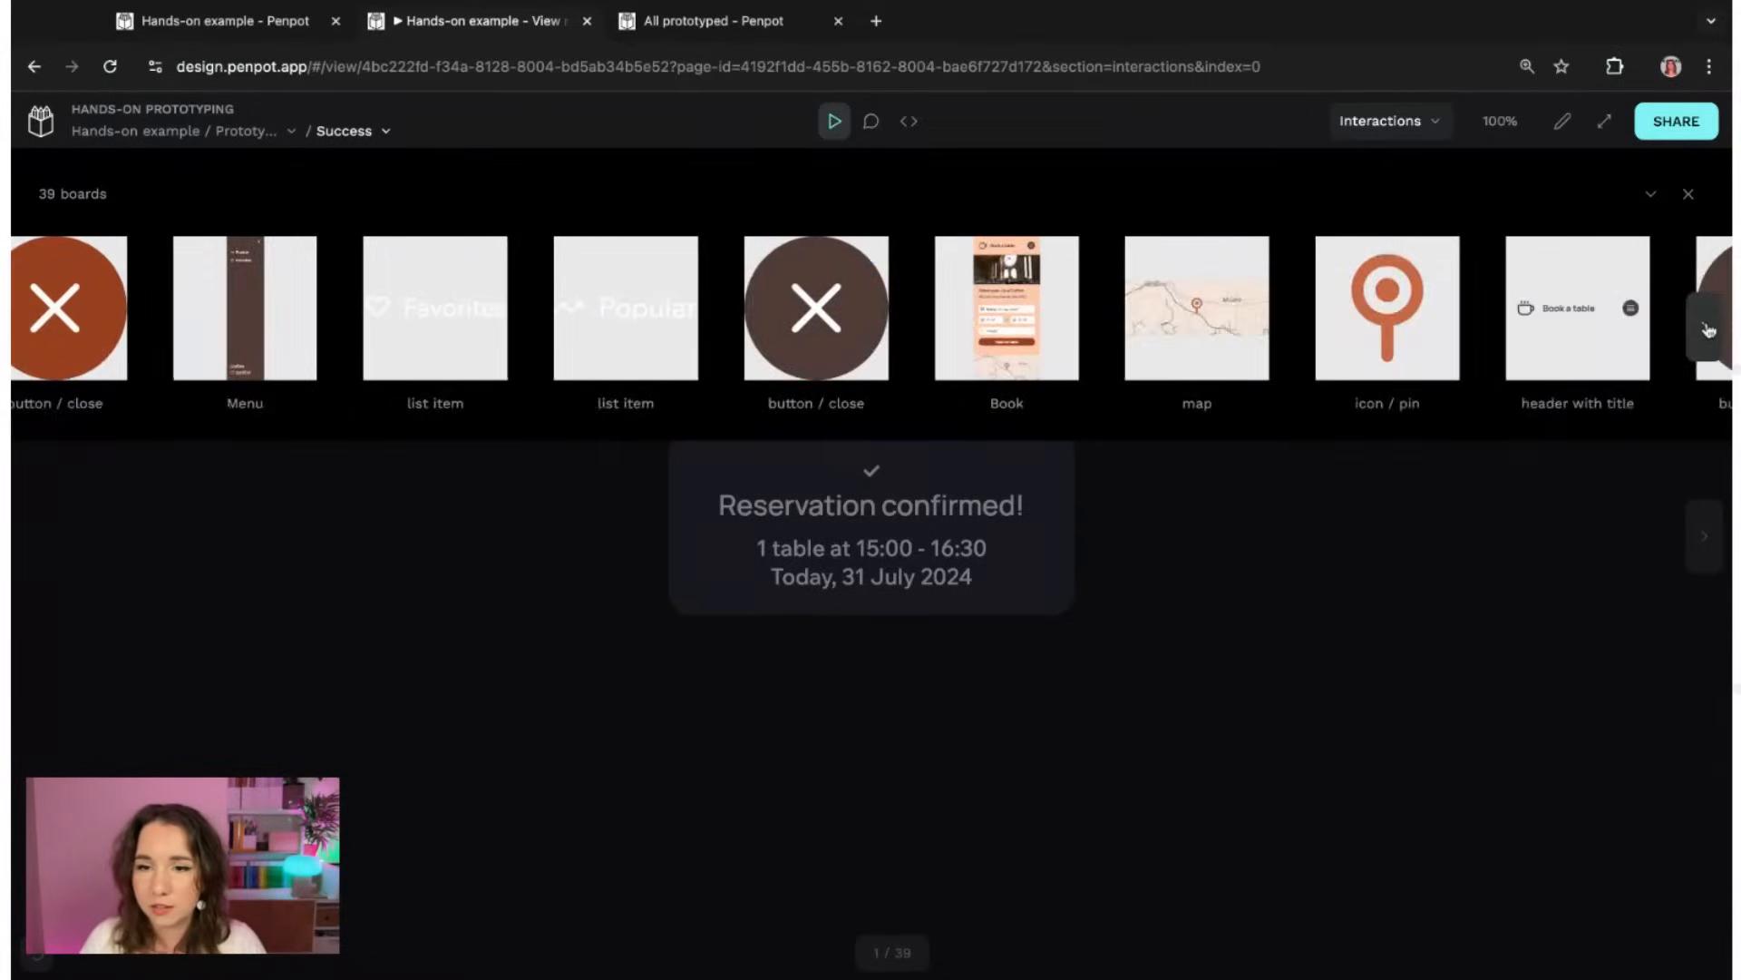
pyautogui.click(1708, 330)
pyautogui.click(1708, 330)
pyautogui.click(1708, 330)
pyautogui.click(1708, 330)
pyautogui.click(1707, 330)
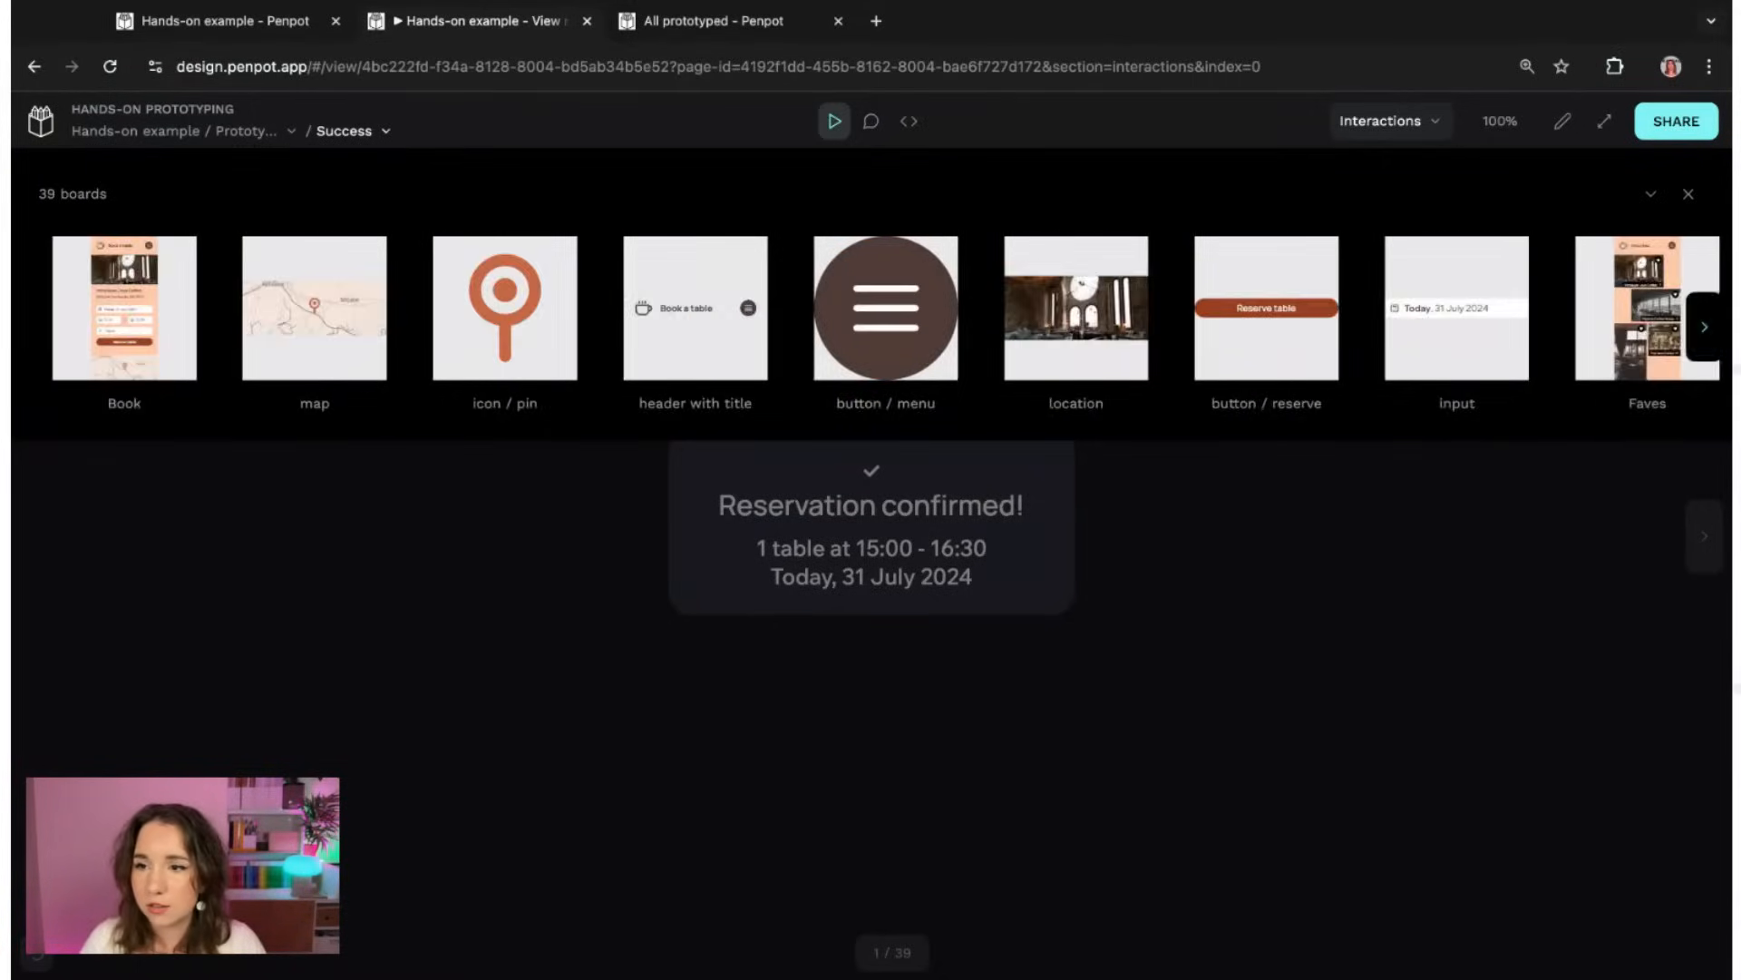
pyautogui.click(1708, 330)
pyautogui.click(1708, 330)
pyautogui.click(1708, 330)
pyautogui.click(1708, 330)
pyautogui.click(1708, 330)
pyautogui.click(1708, 330)
pyautogui.click(1708, 330)
pyautogui.click(1708, 330)
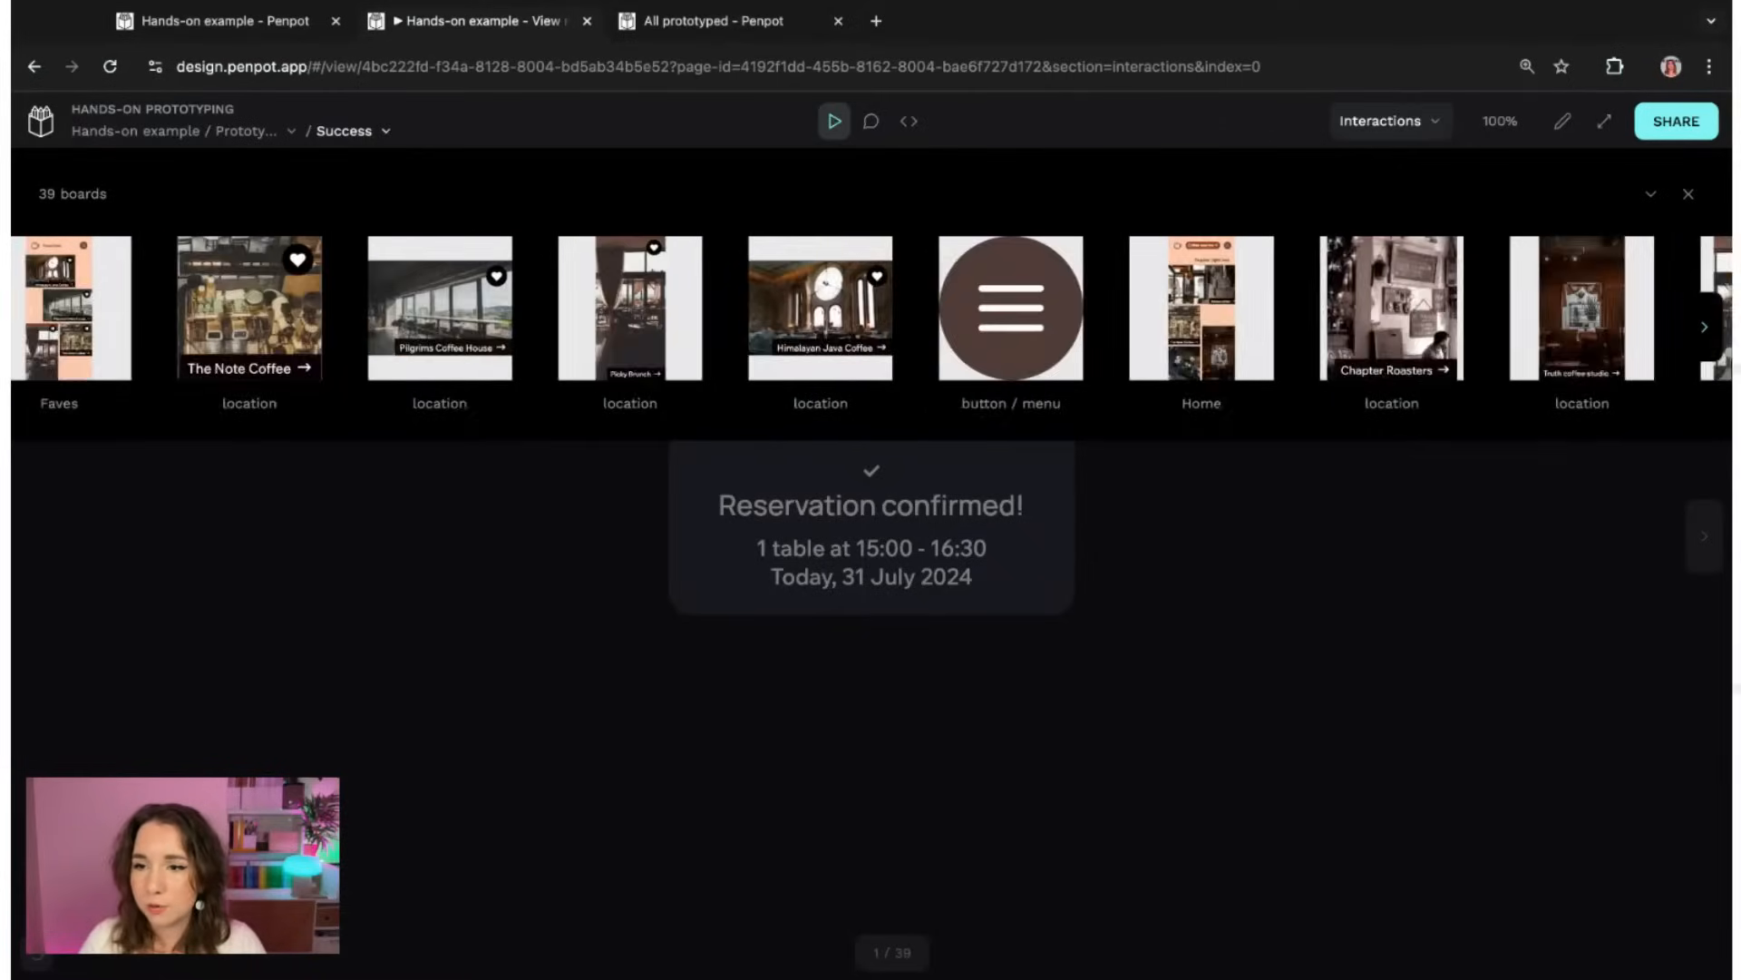
pyautogui.click(1708, 330)
pyautogui.click(1708, 330)
pyautogui.click(1708, 330)
pyautogui.click(1708, 330)
pyautogui.click(1708, 330)
pyautogui.click(1708, 330)
pyautogui.click(1708, 330)
pyautogui.click(1707, 330)
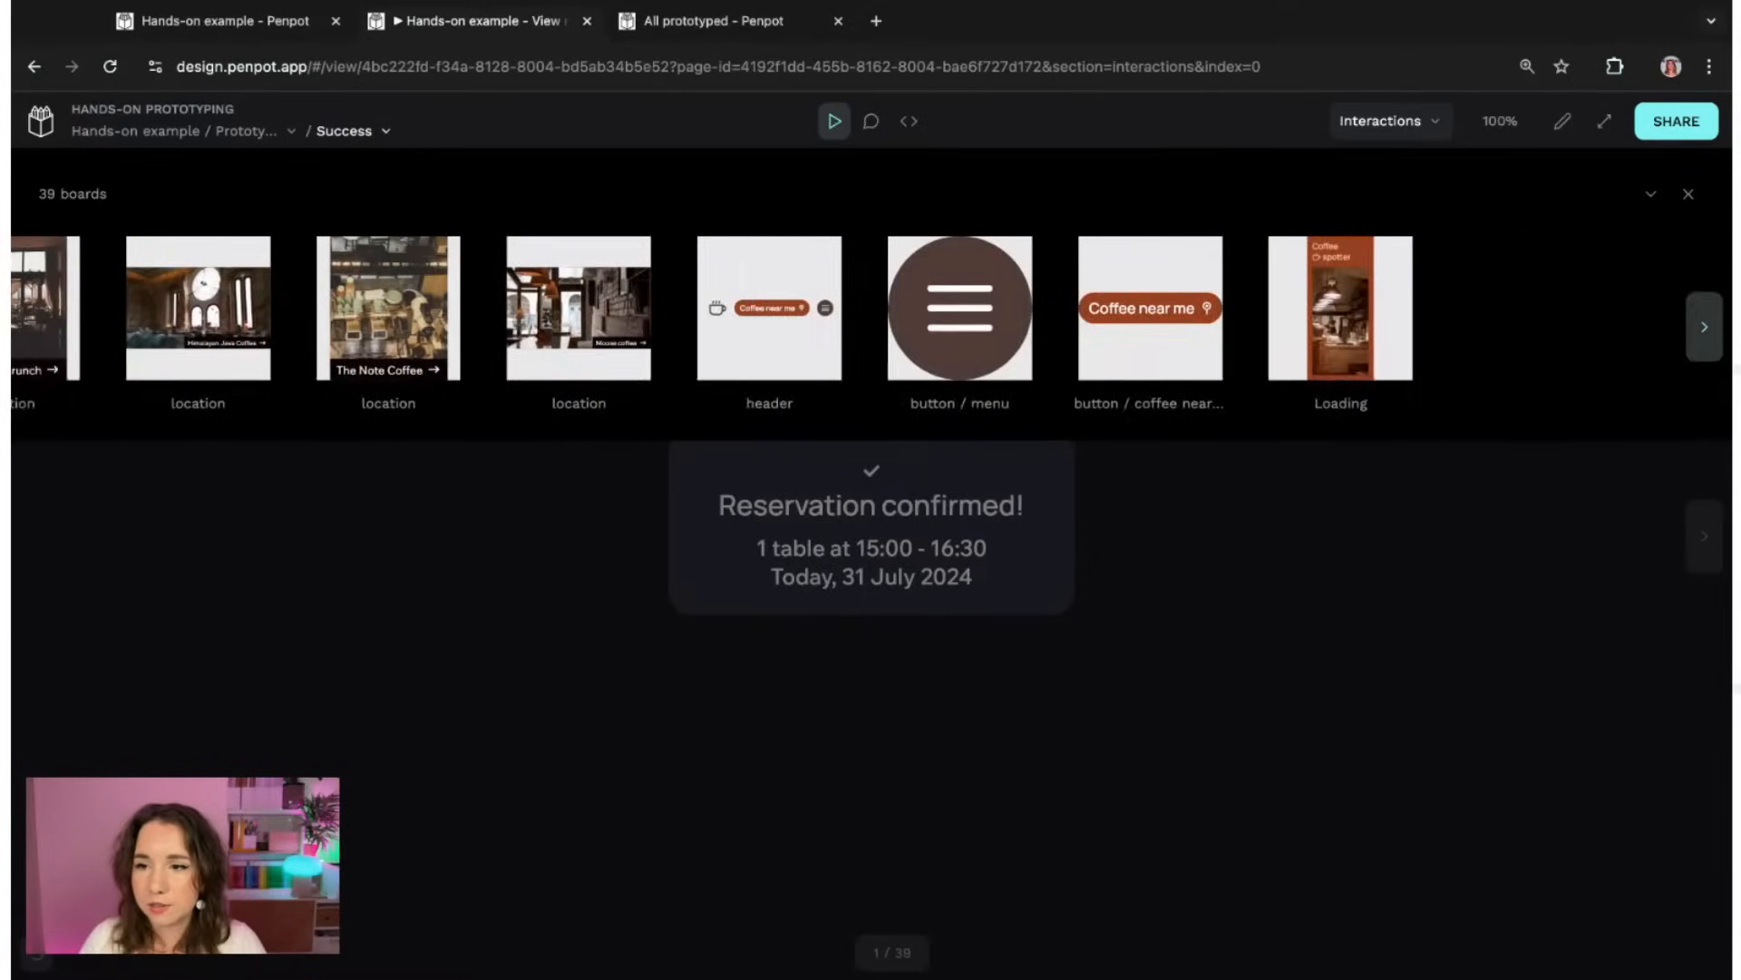
pyautogui.click(1340, 308)
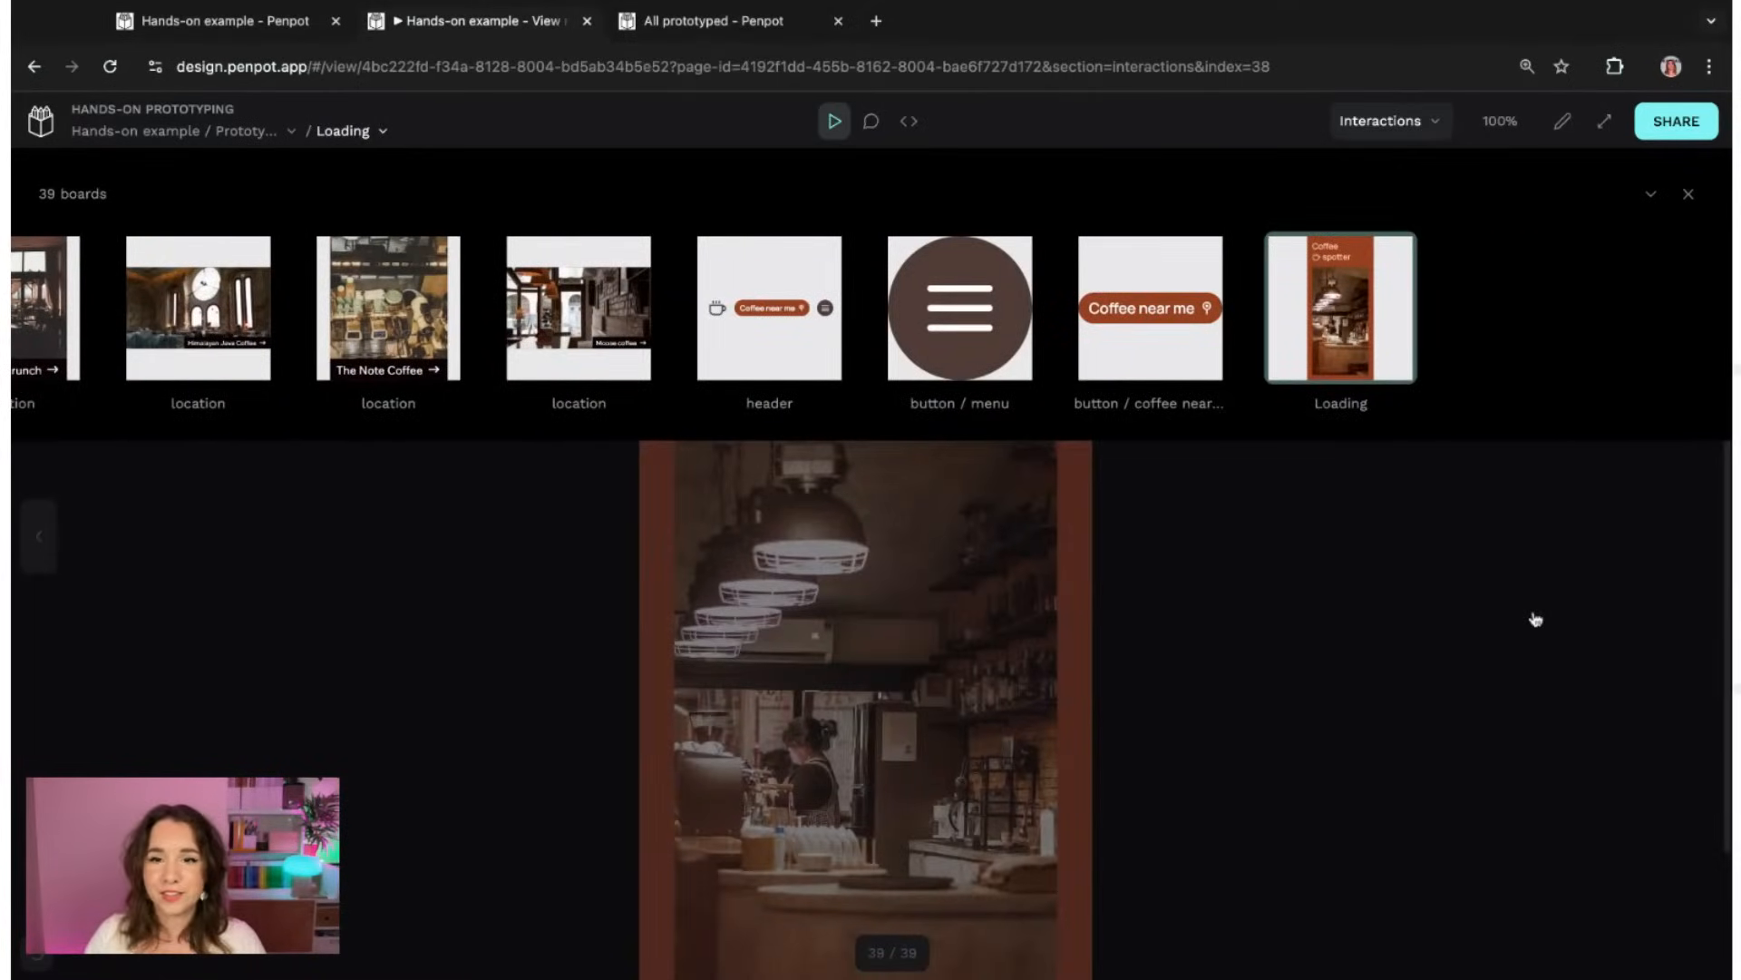
# - Play the prototype from Loading to Home and follow the Moose coffee location to the Book board
pyautogui.click(1687, 194)
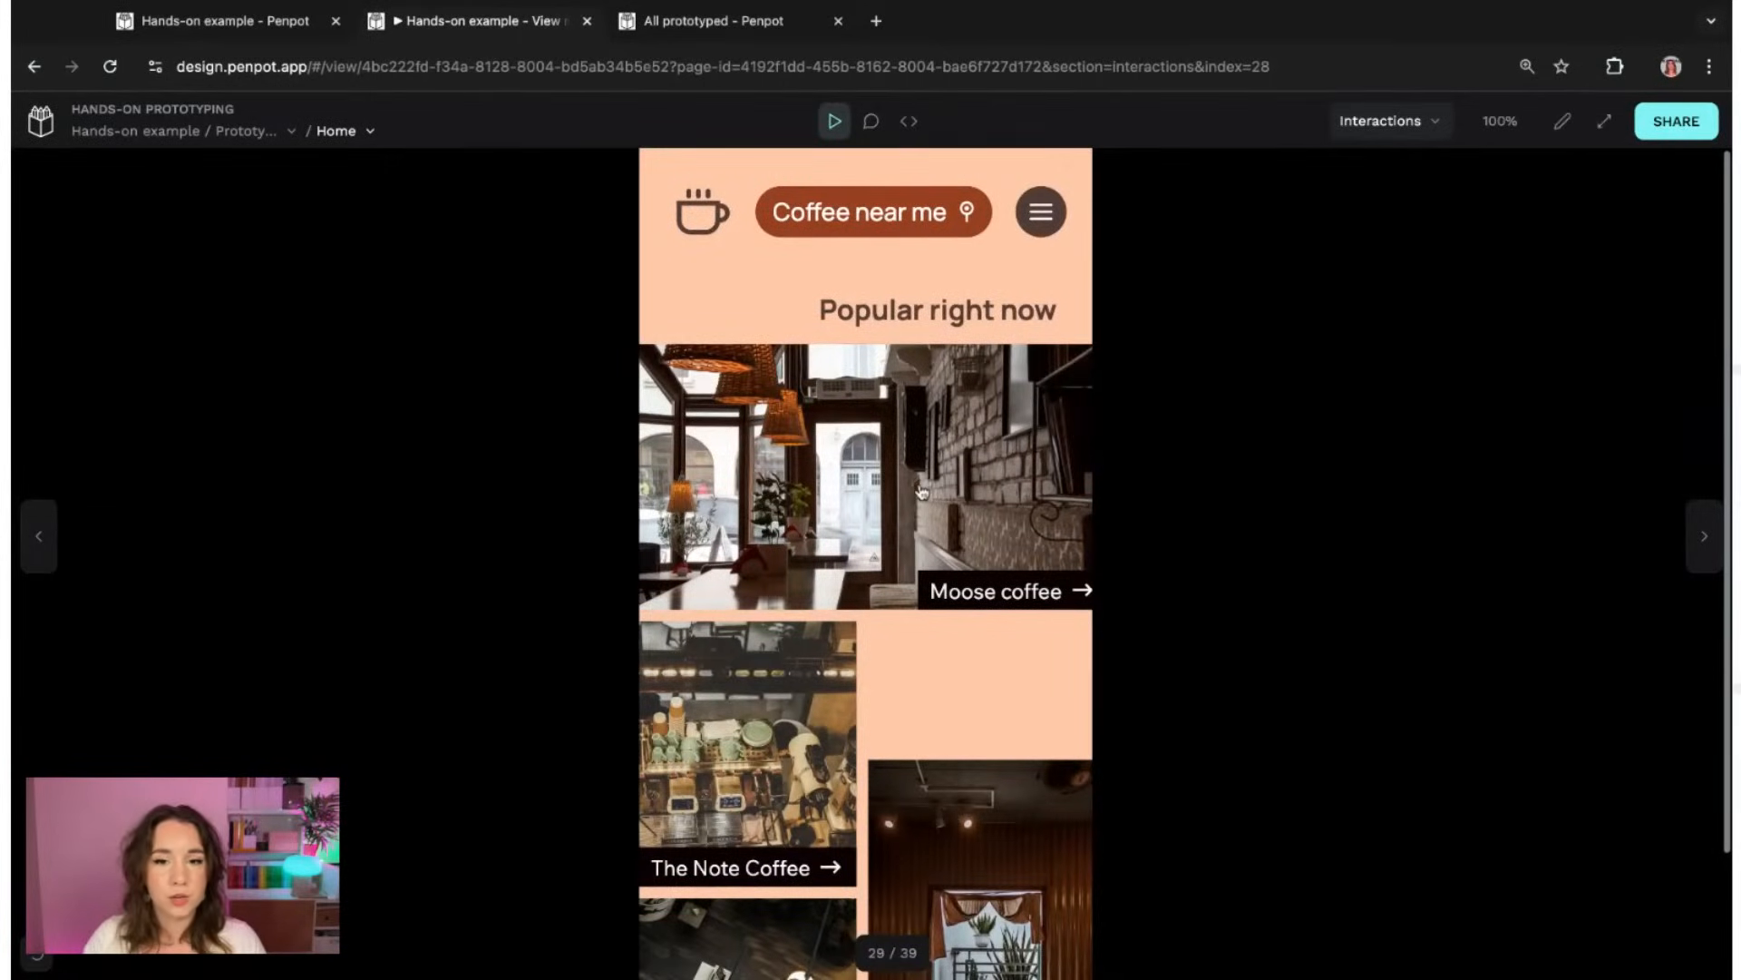
pyautogui.click(955, 410)
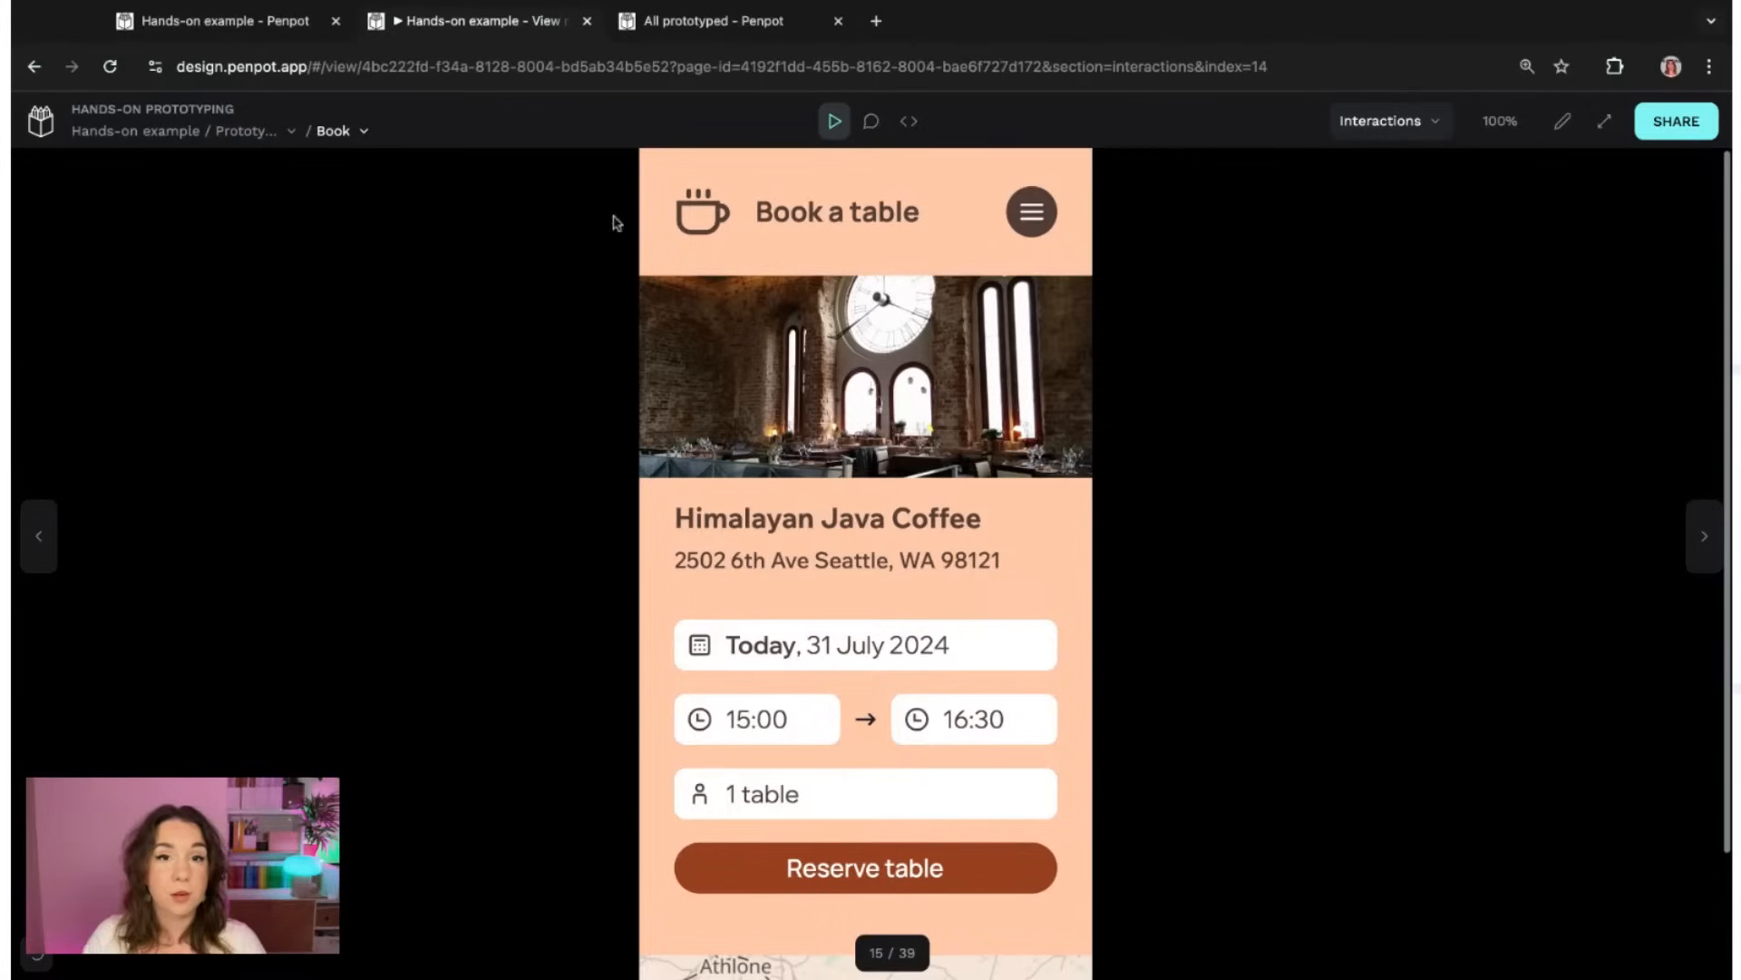
pyautogui.click(243, 34)
pyautogui.click(506, 22)
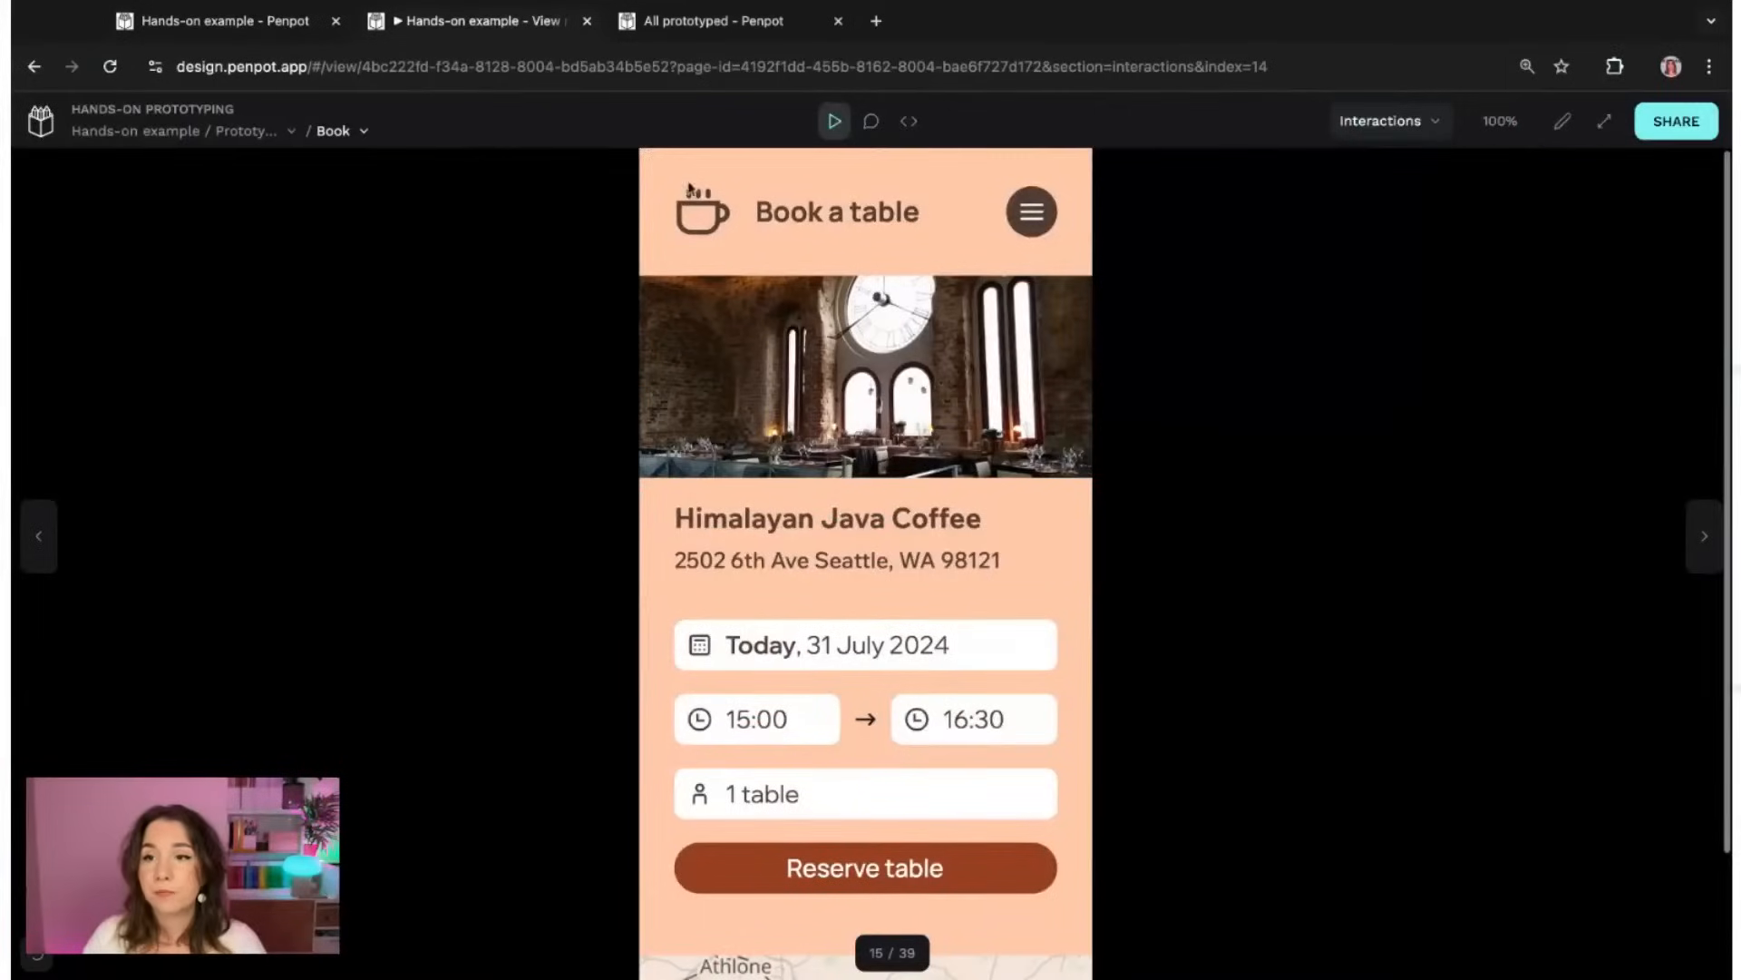
# - Return to the design workspace and select the Coffee near me button in the Home board's header
pyautogui.click(1576, 128)
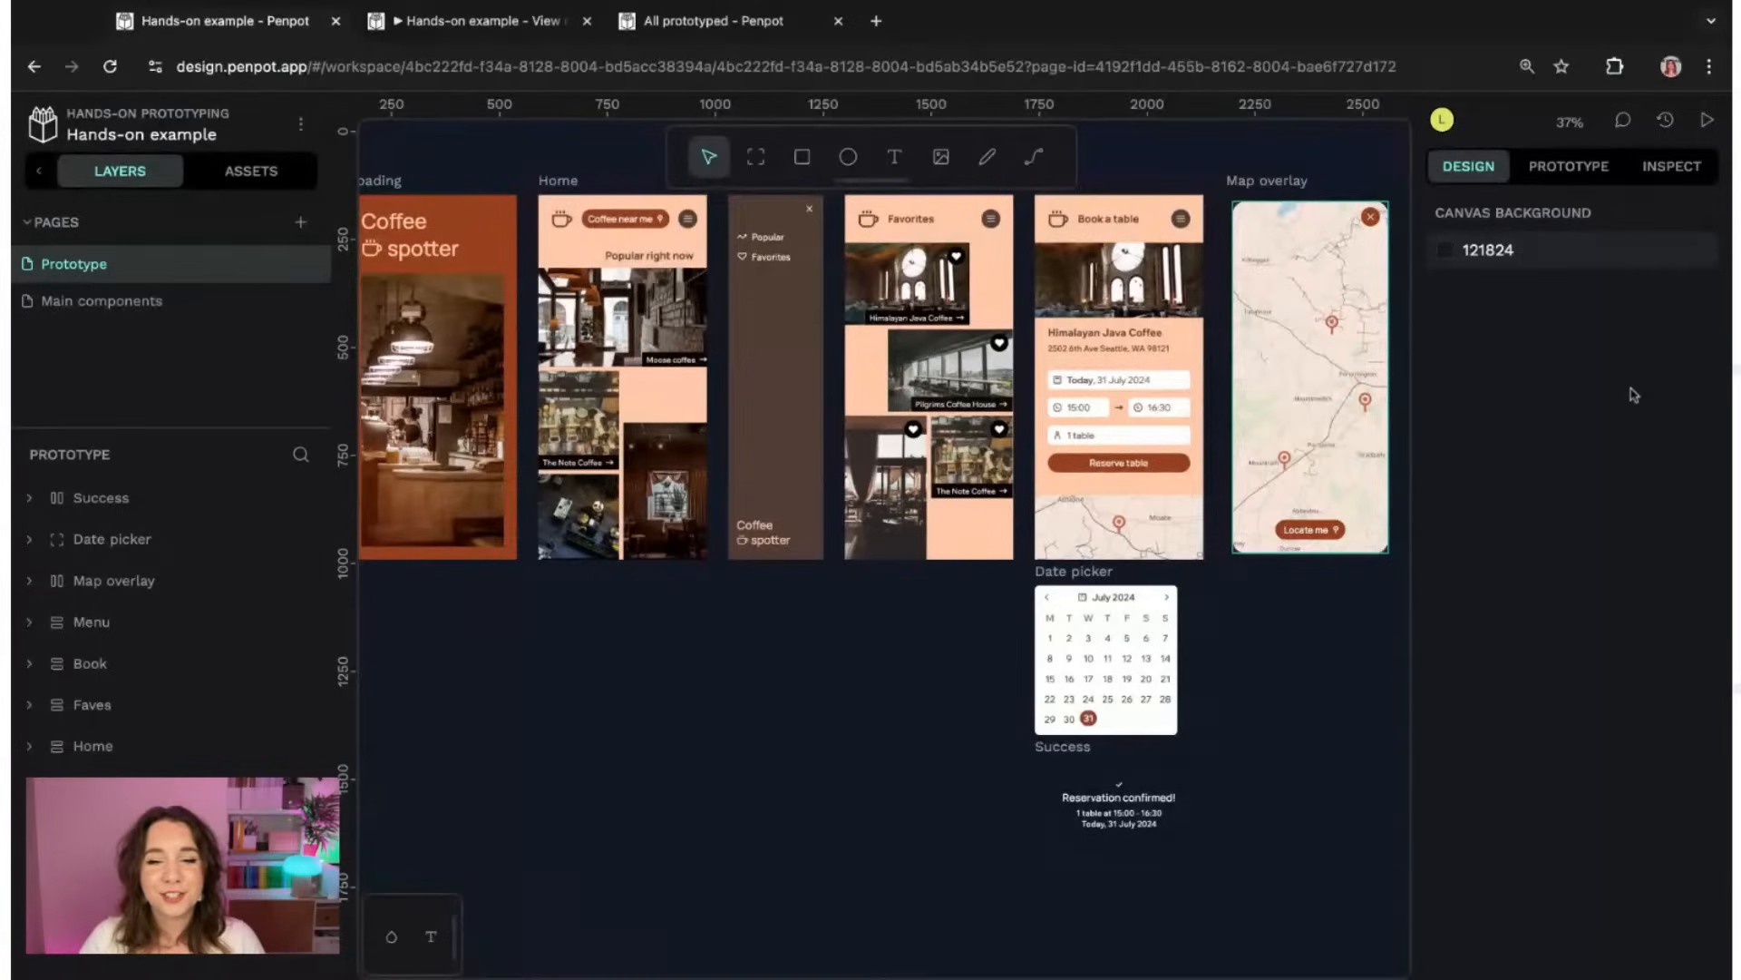
pyautogui.moveTo(943, 620); pyautogui.dragTo(651, 696)
pyautogui.scroll(3, 1115, 335)
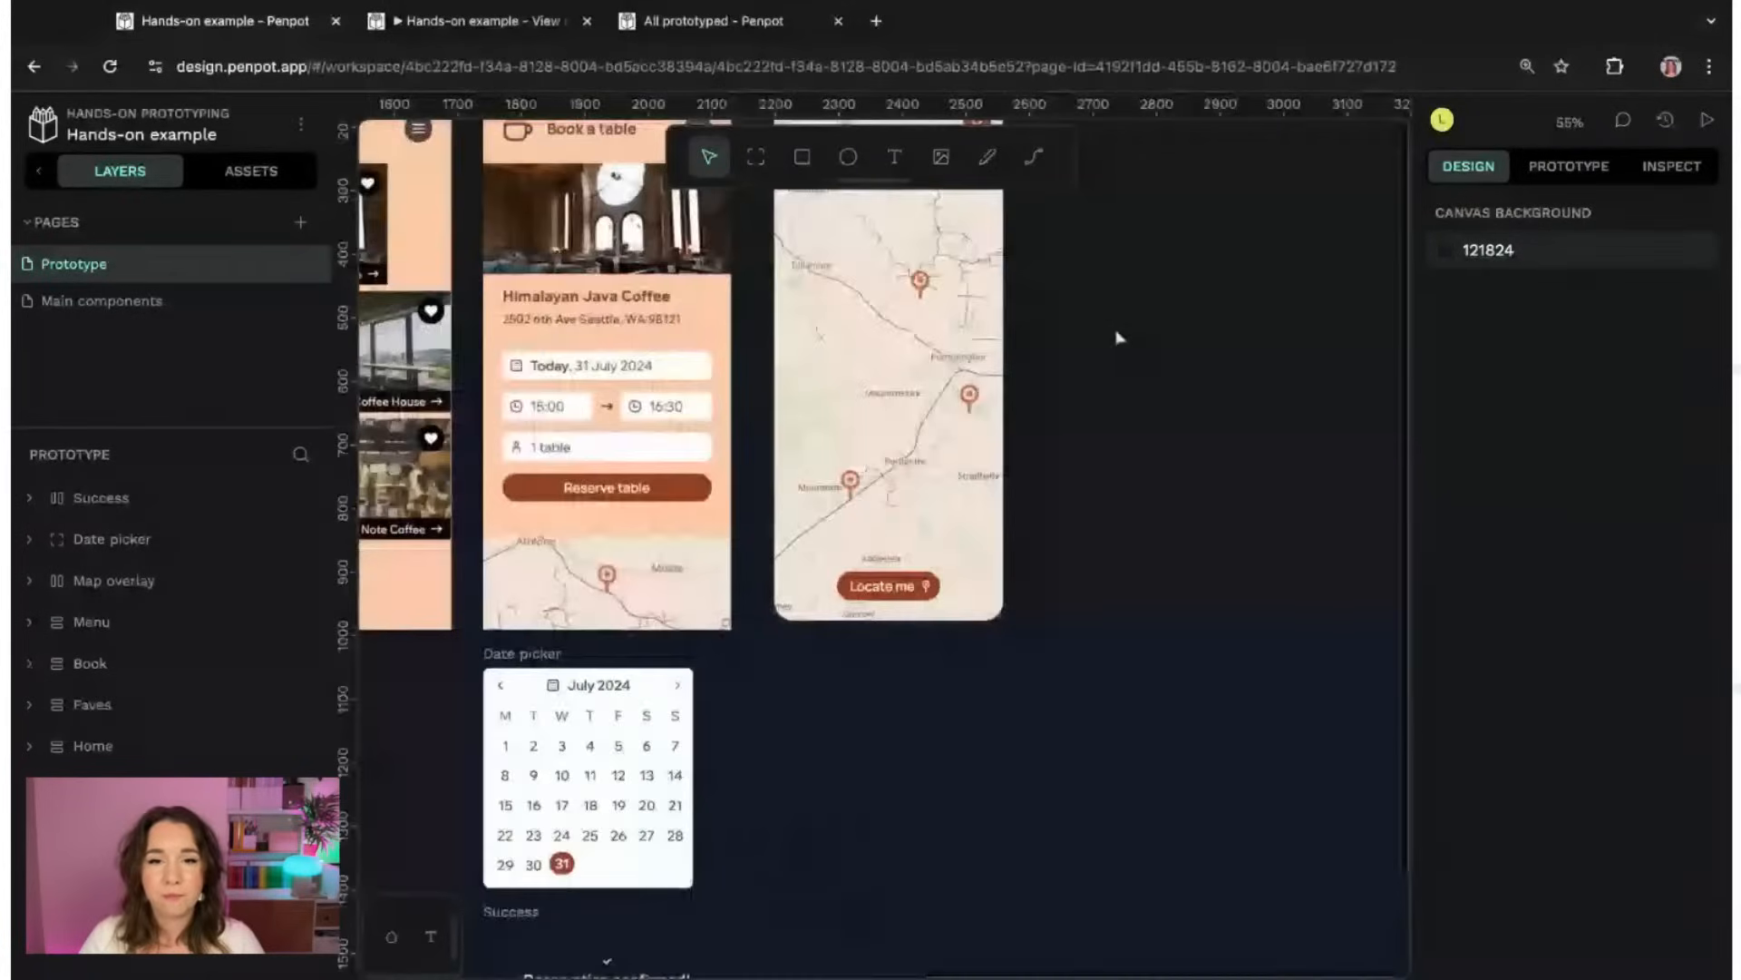
pyautogui.moveTo(1116, 335); pyautogui.dragTo(1213, 533)
pyautogui.moveTo(446, 283); pyautogui.dragTo(504, 264)
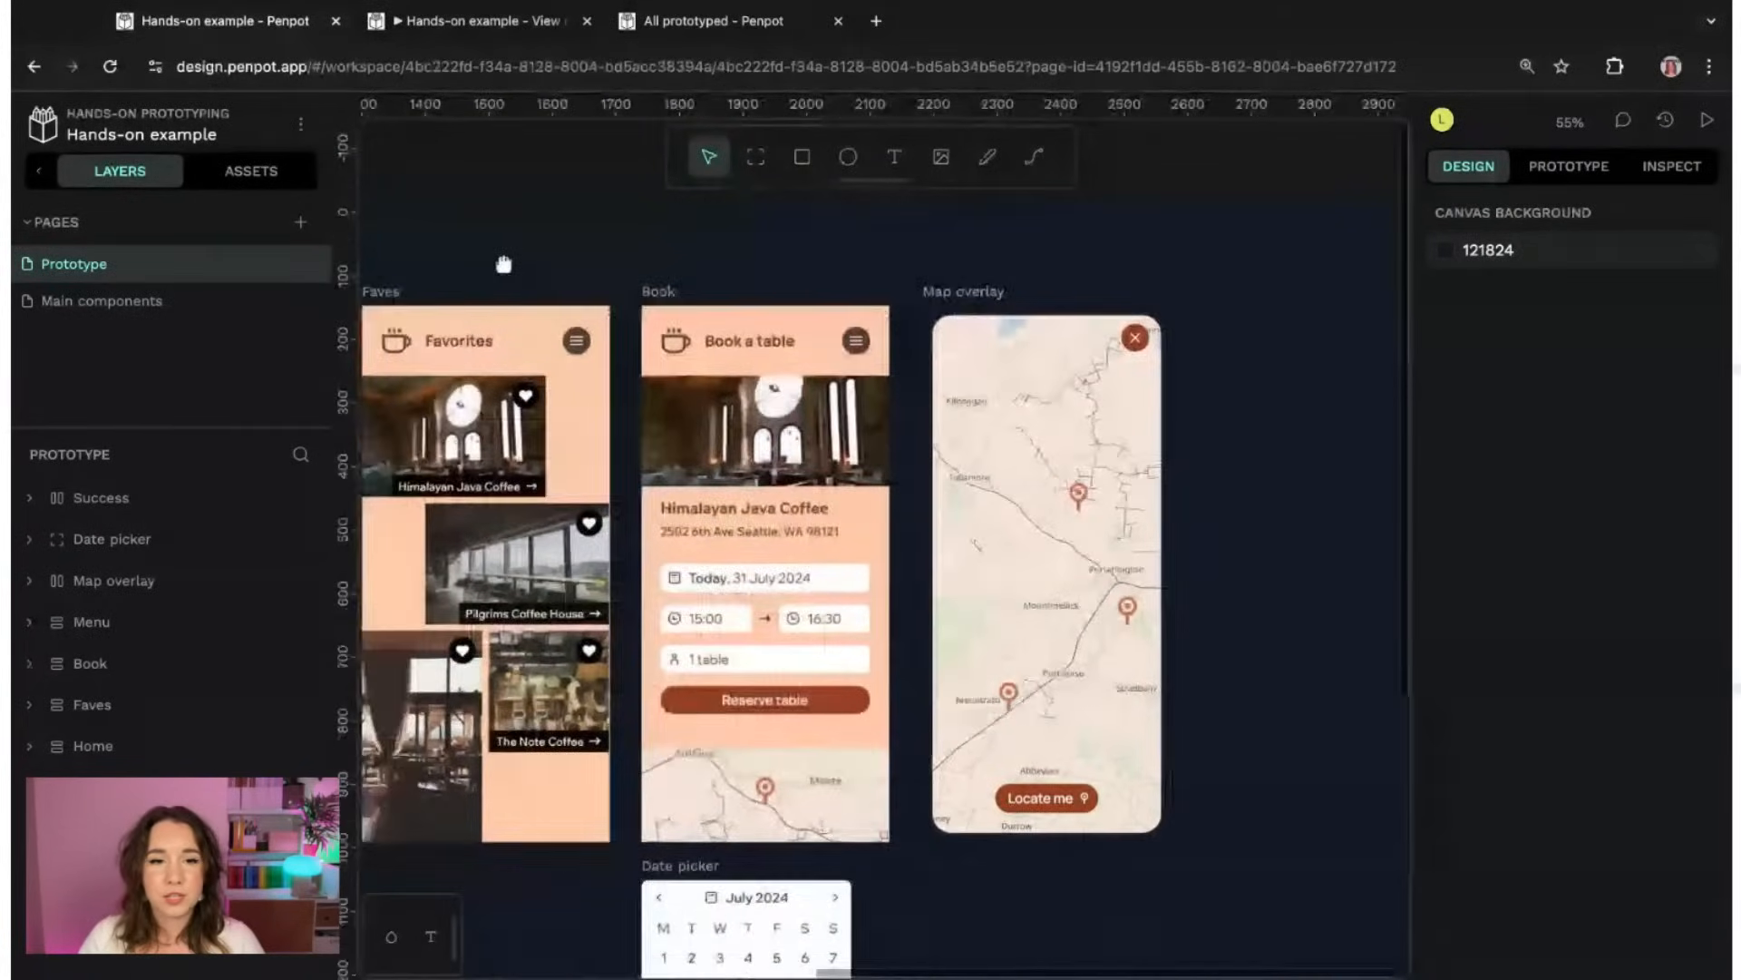
pyautogui.hscroll(-10, 503, 264)
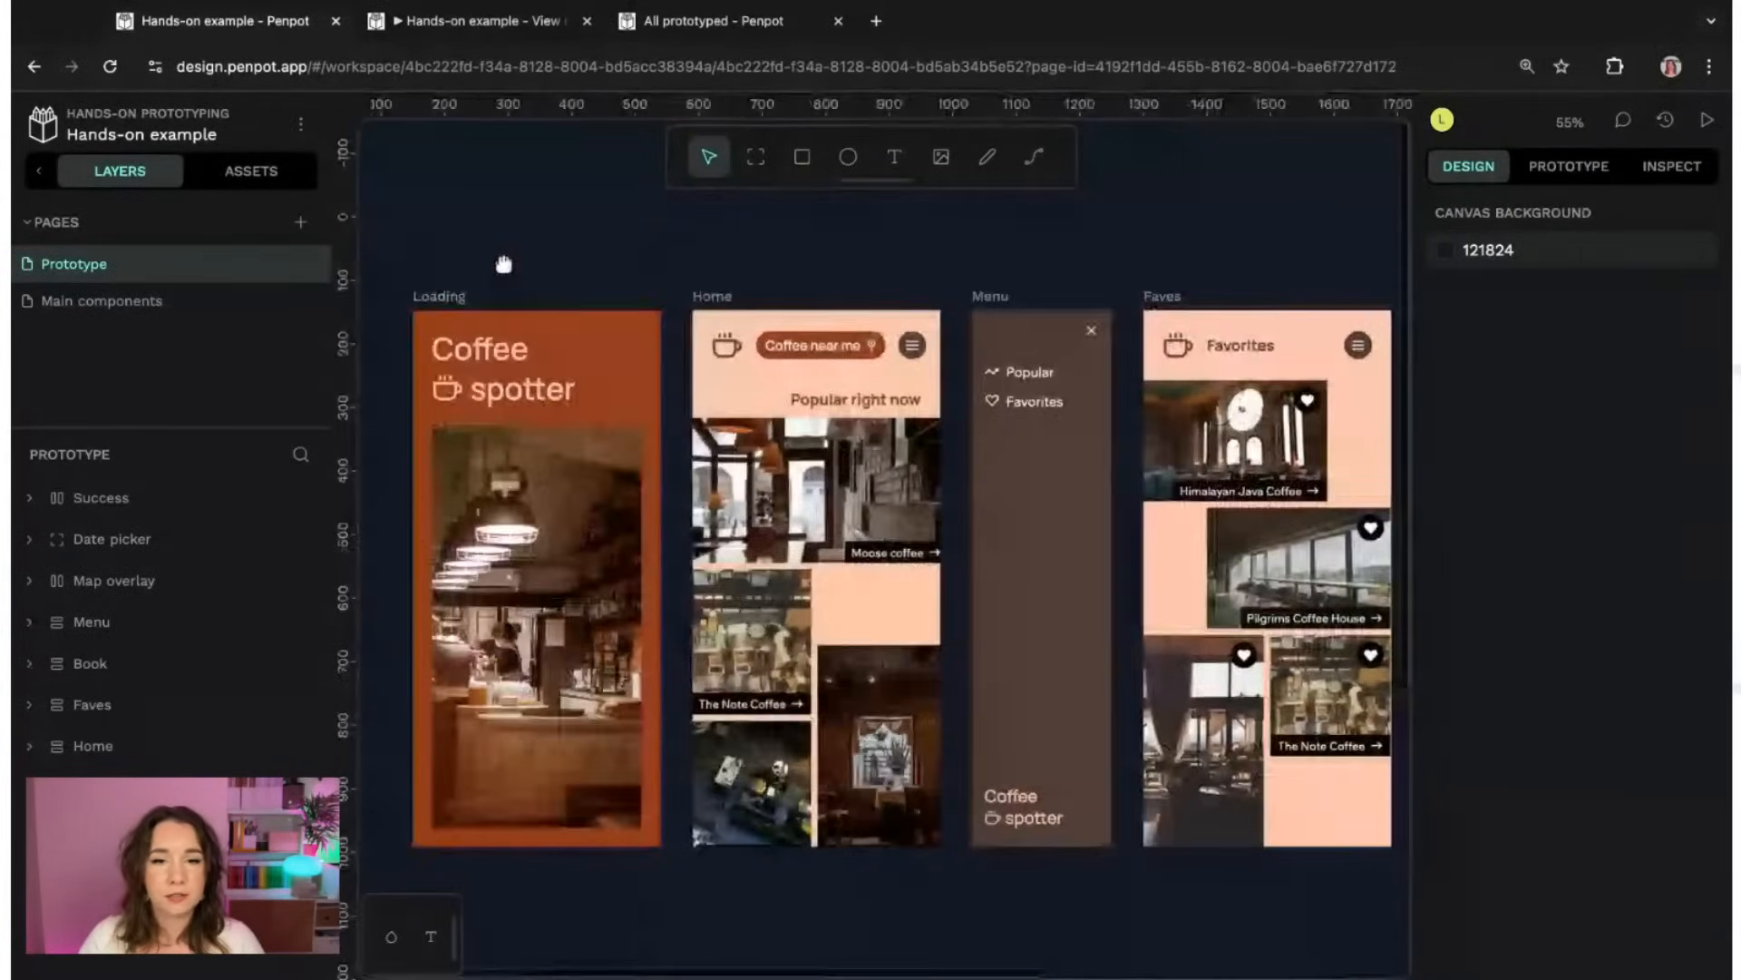
pyautogui.scroll(2, 753, 344)
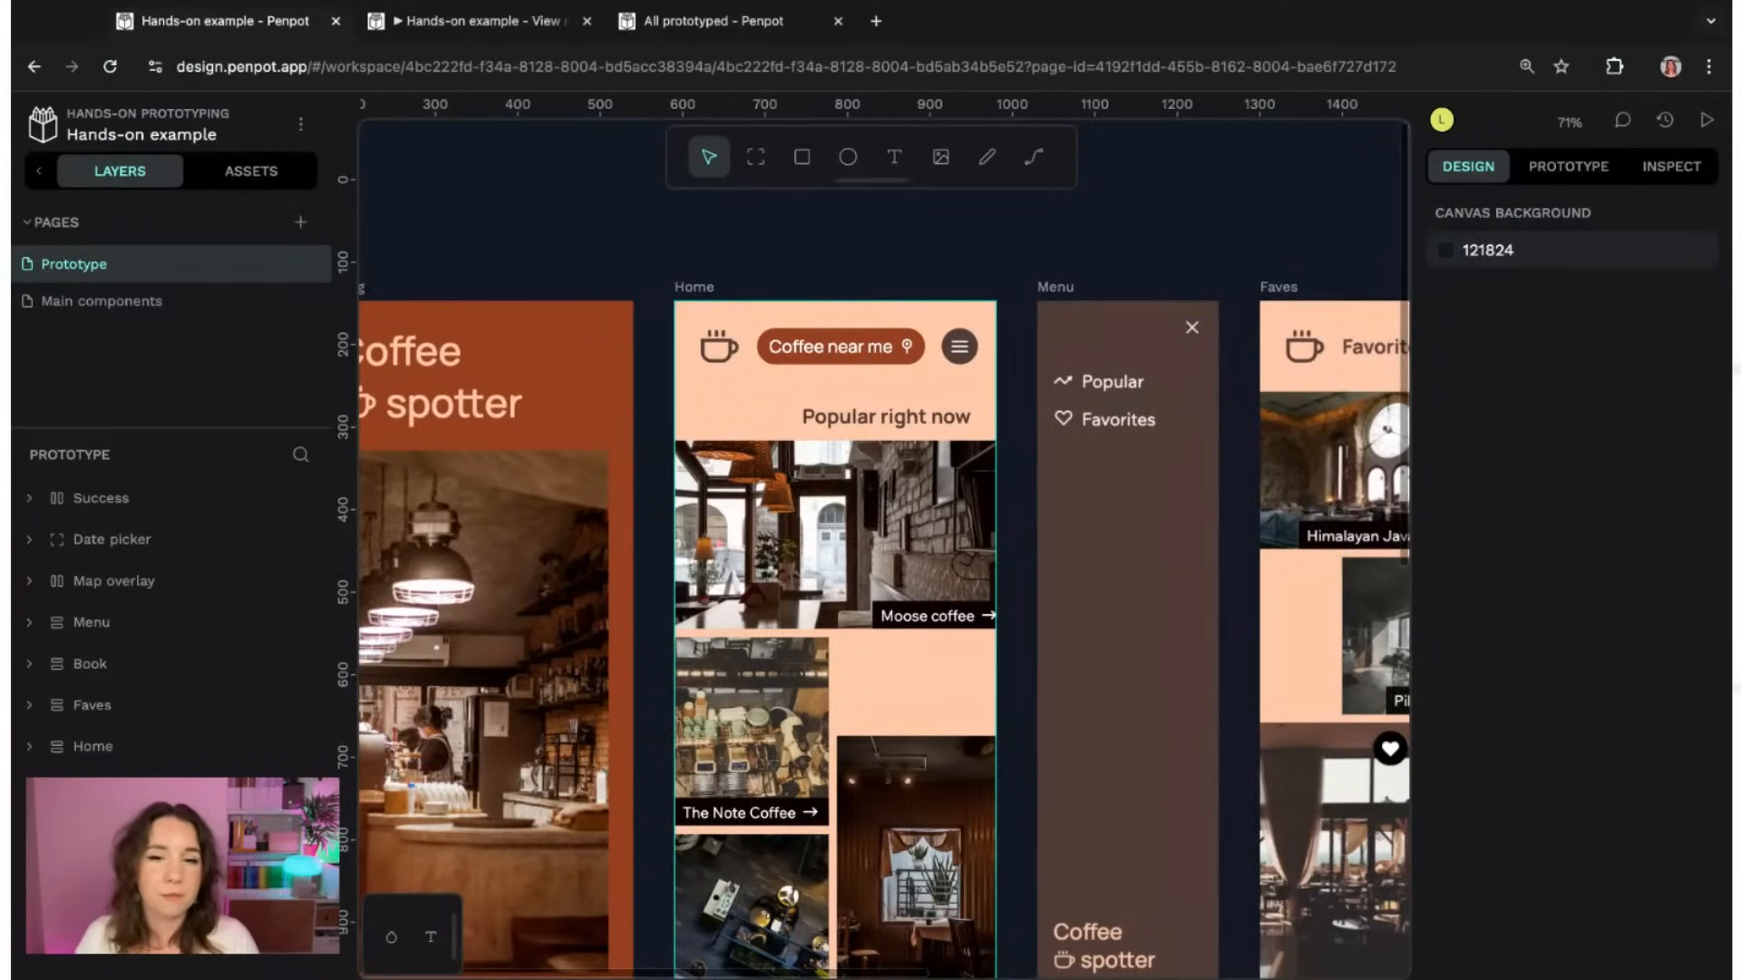
pyautogui.click(869, 363)
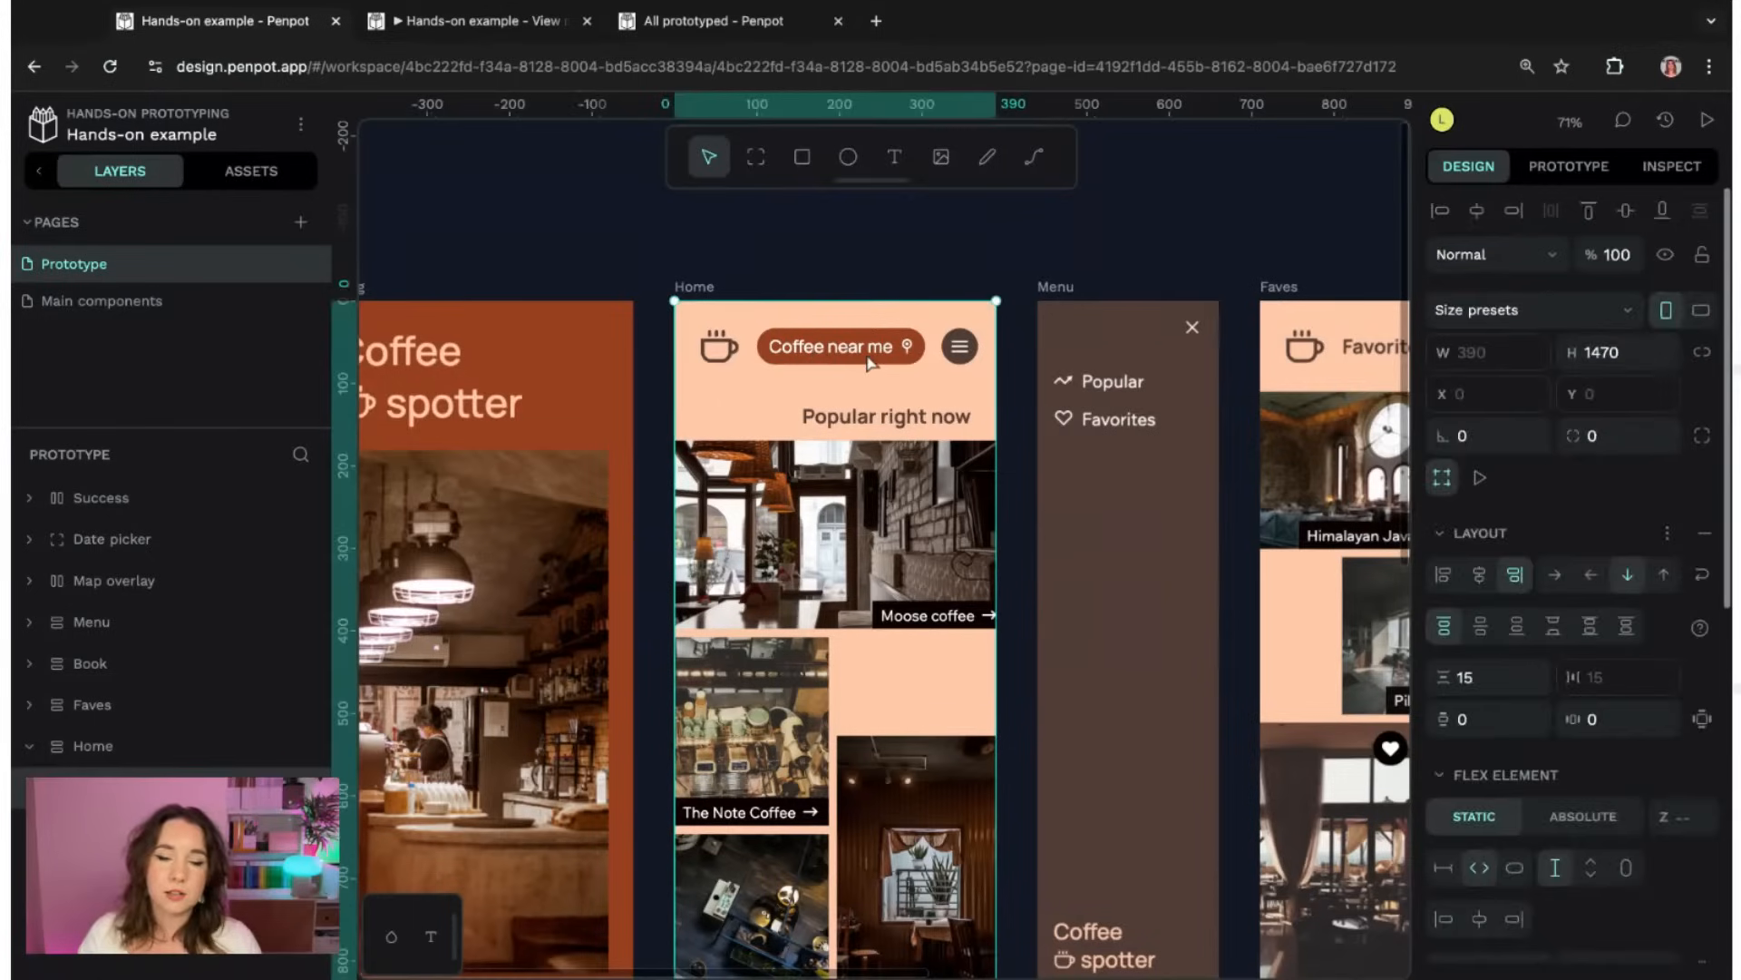
pyautogui.click(891, 362)
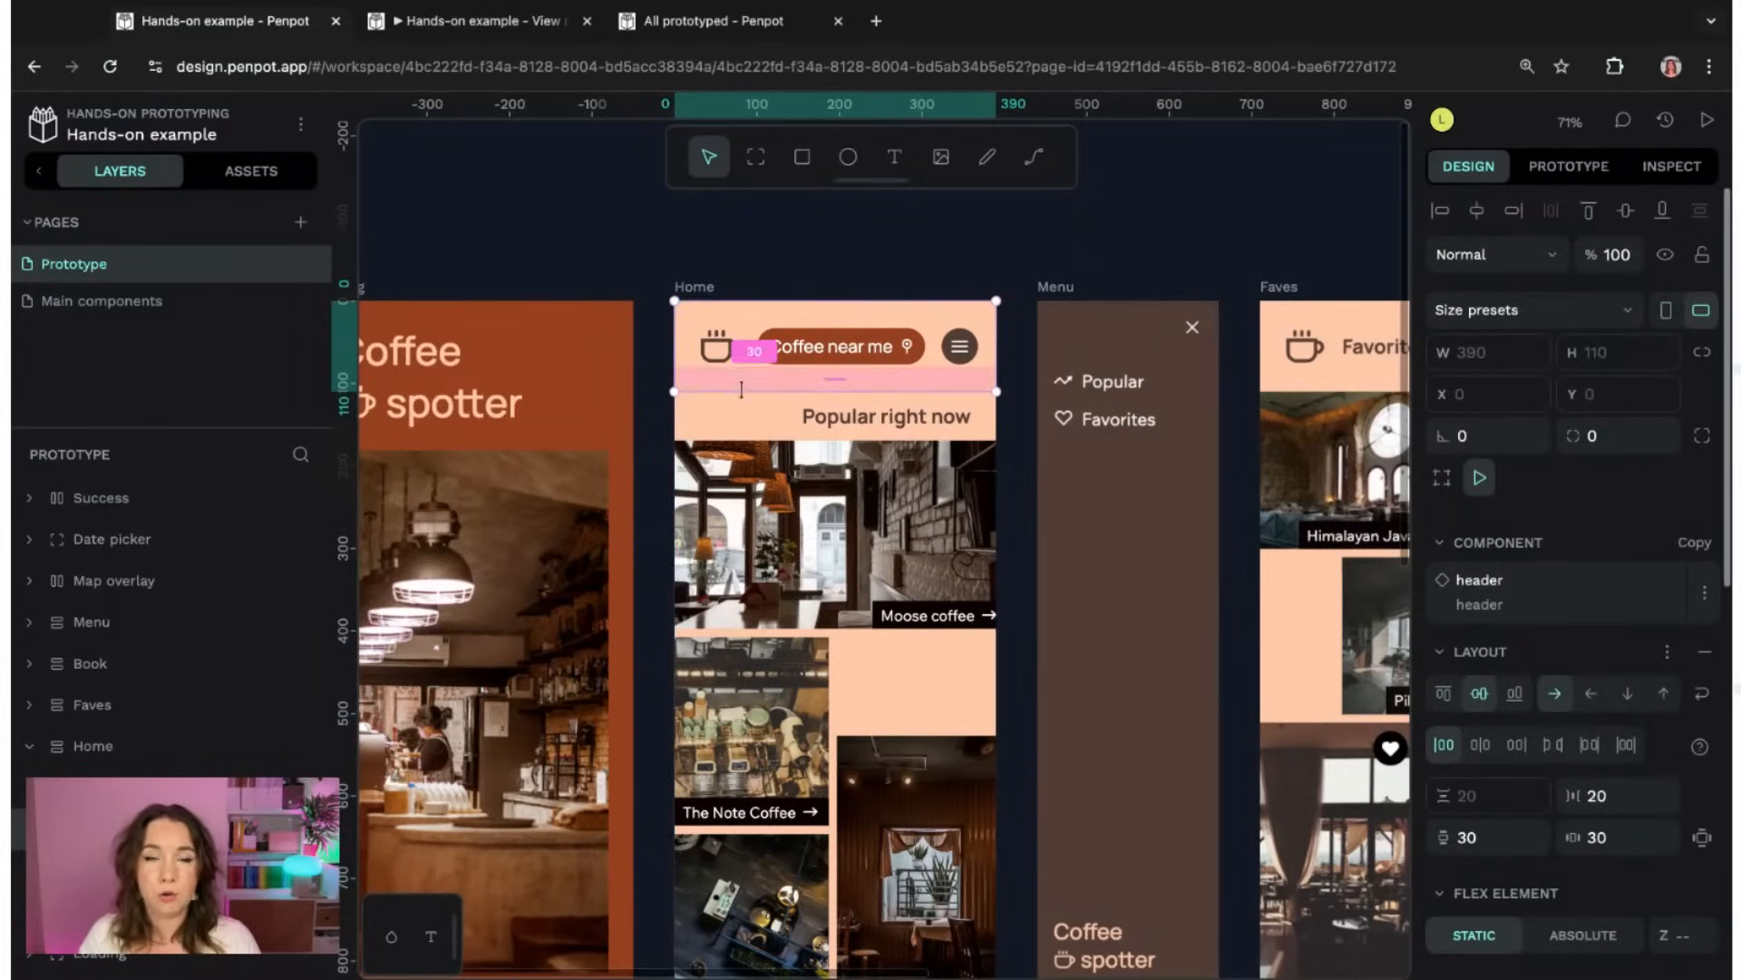
pyautogui.doubleClick(843, 358)
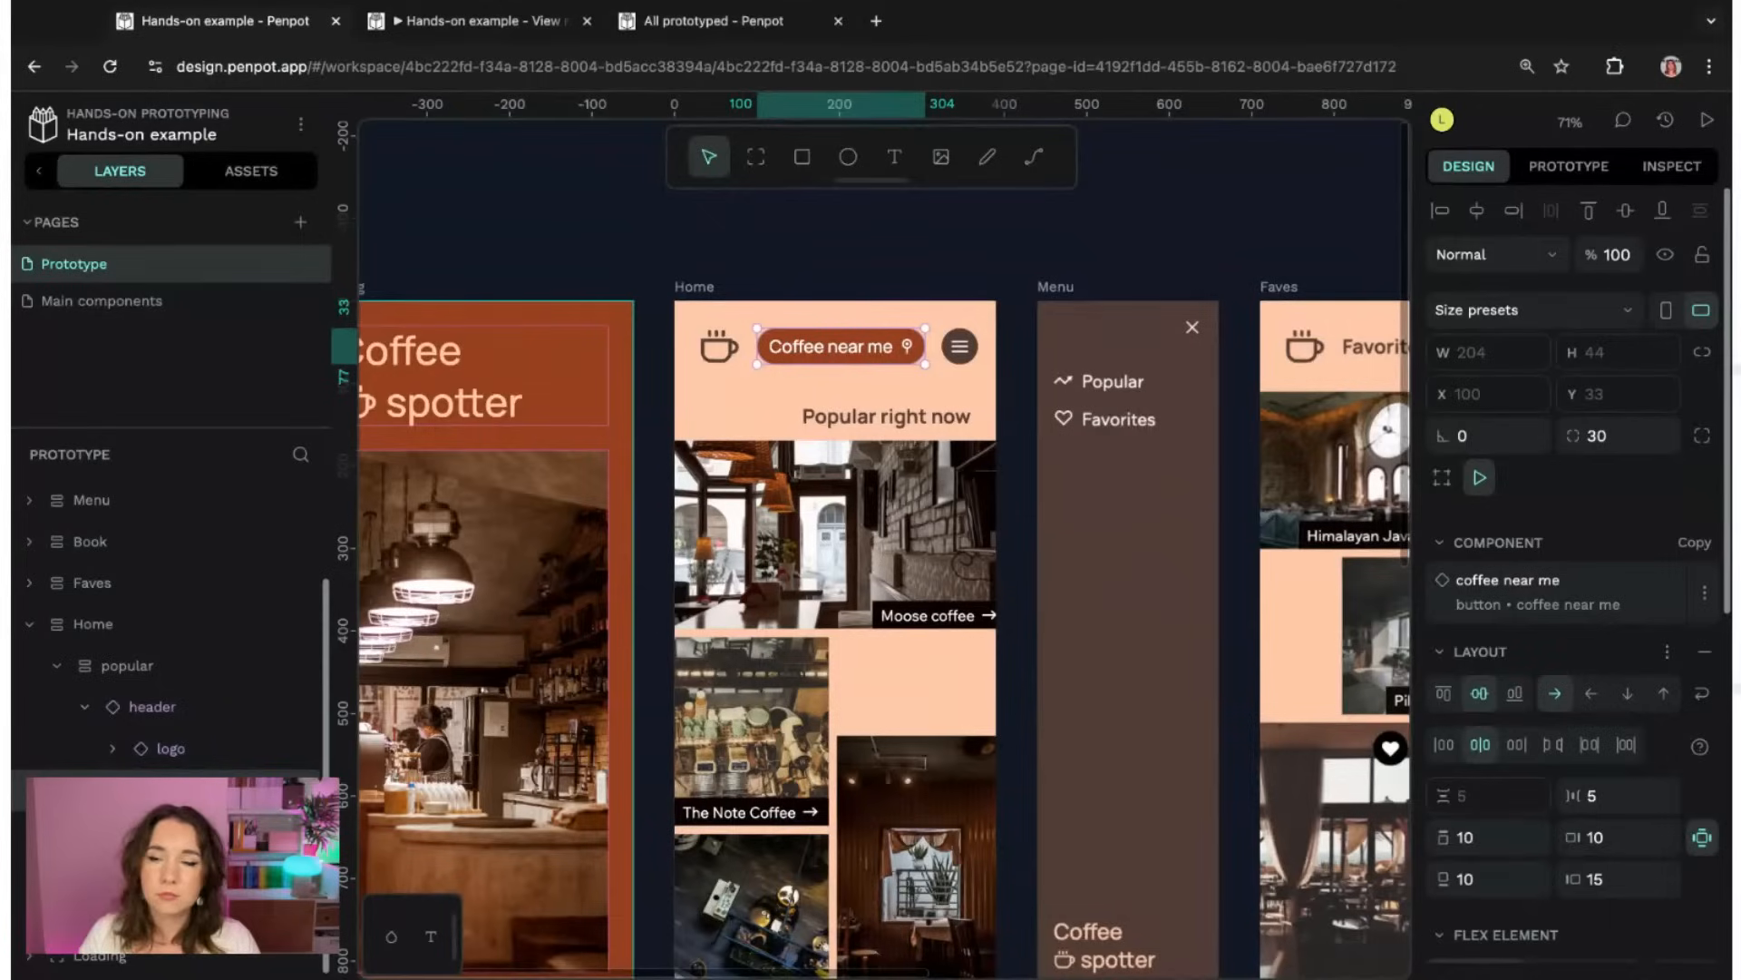
# - Add an On Click interaction to the Coffee near me button and set its action to Open overlay
pyautogui.click(1567, 169)
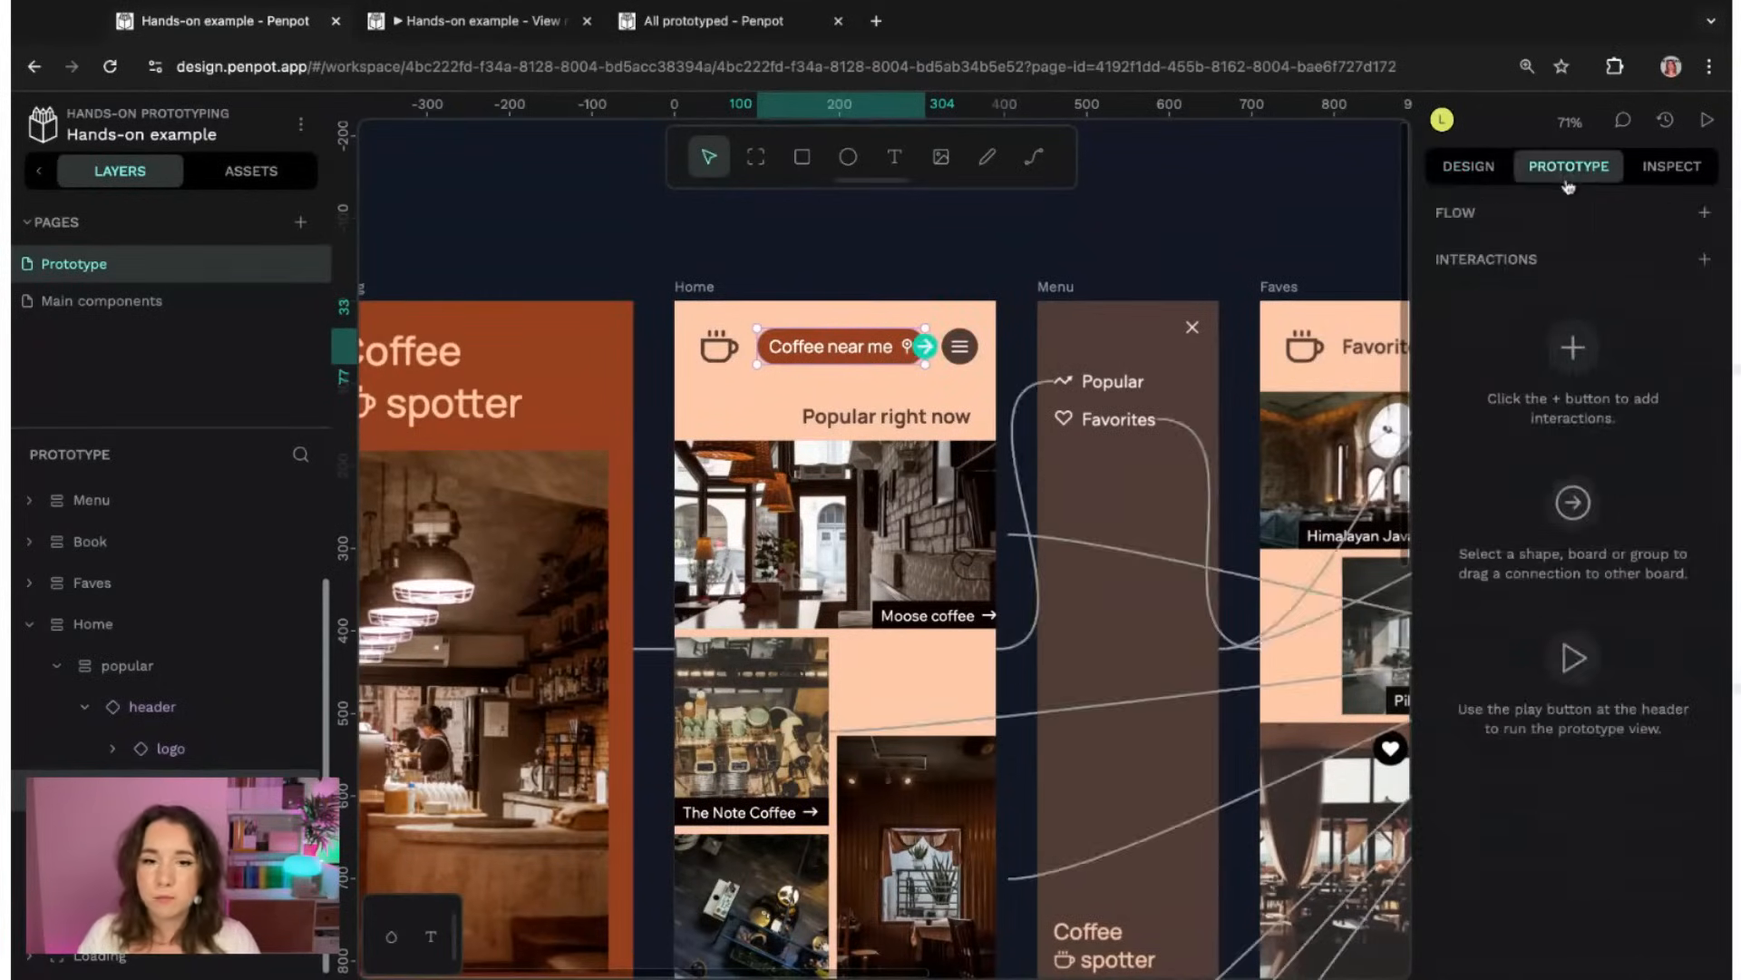
pyautogui.click(1705, 263)
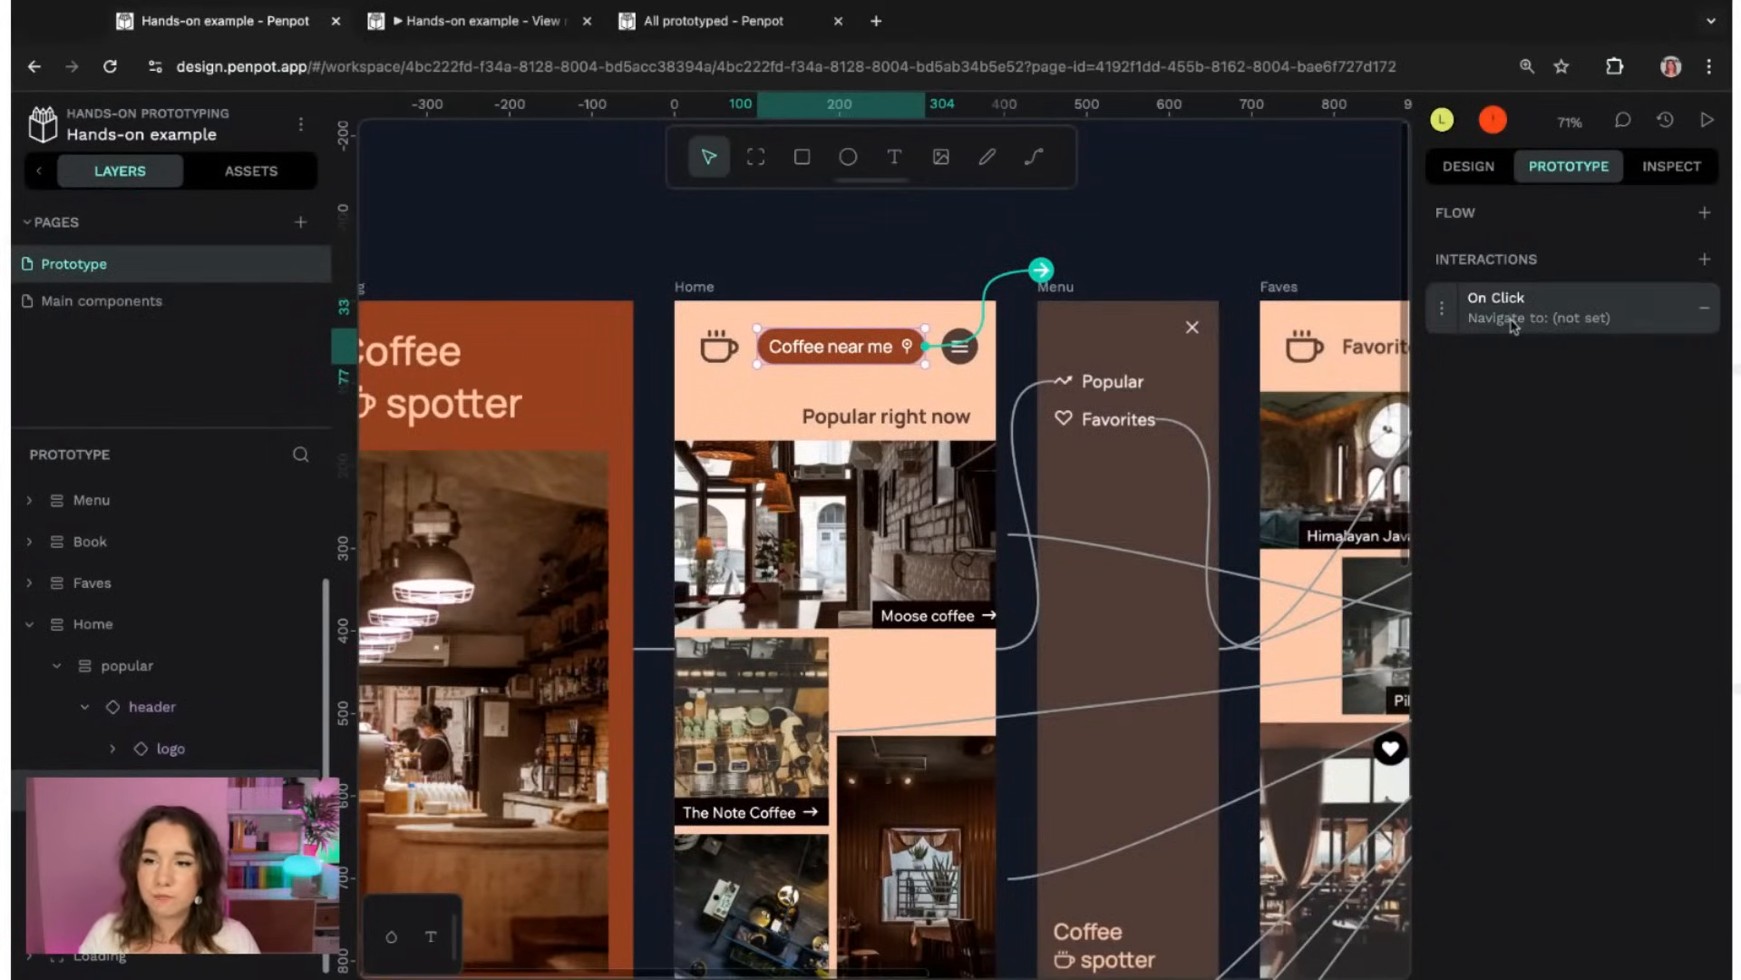
pyautogui.click(1558, 319)
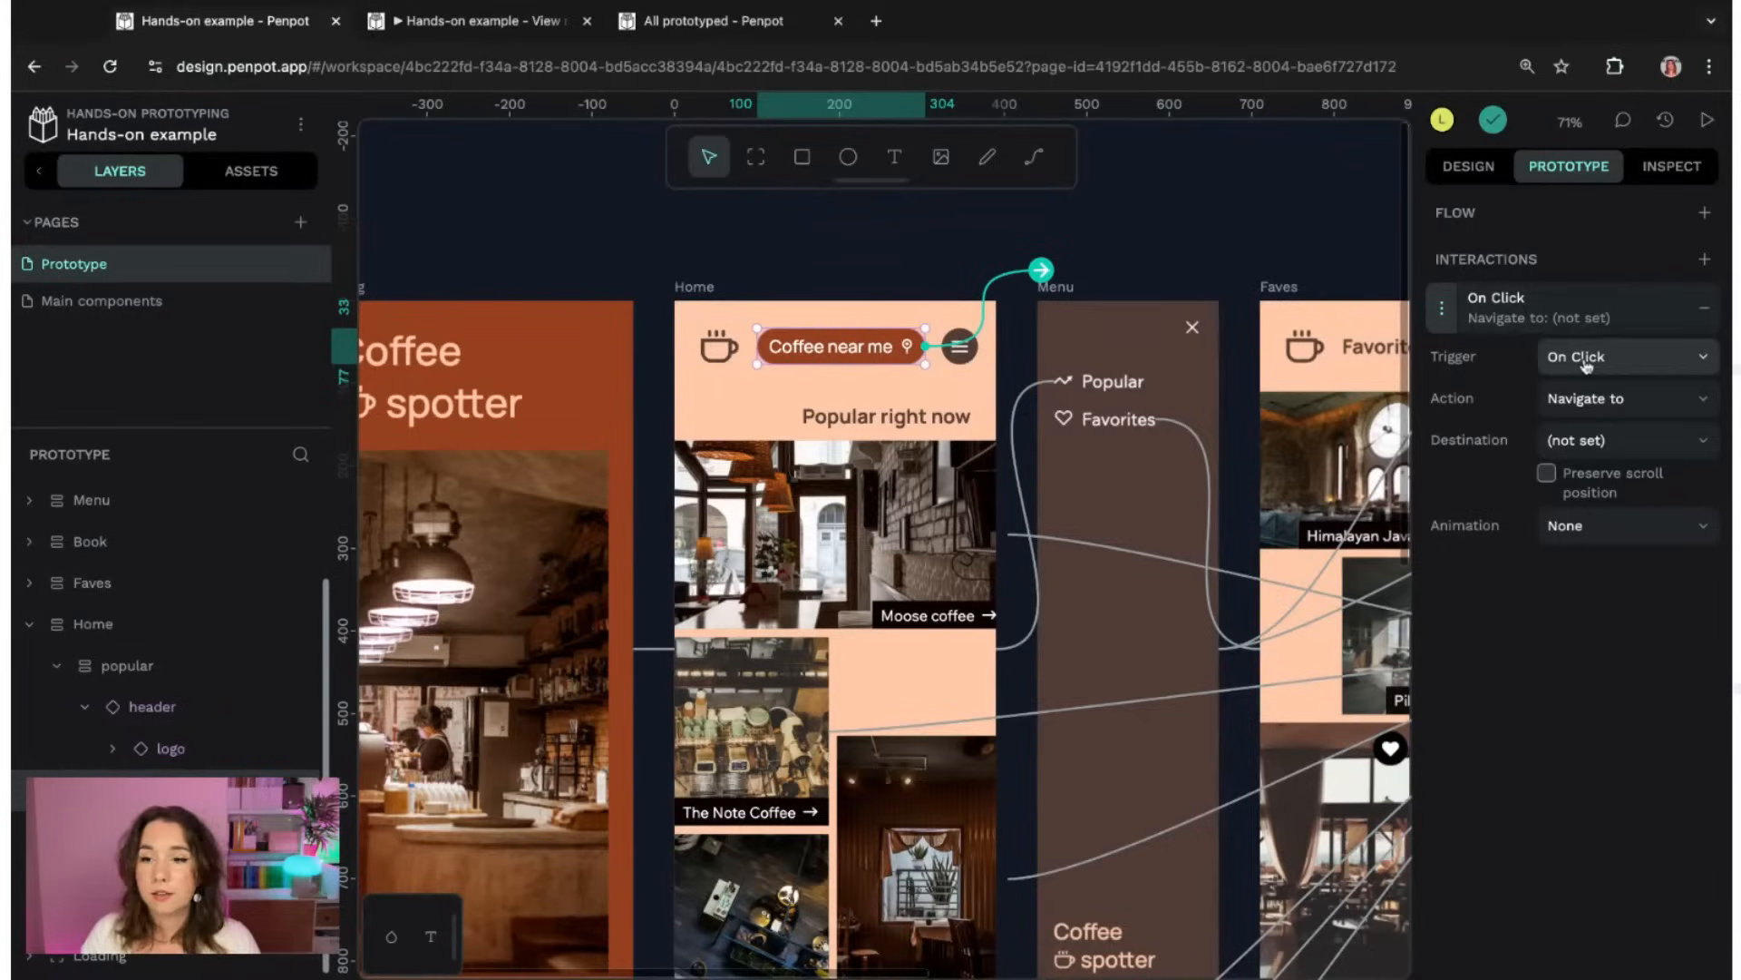
pyautogui.click(1594, 400)
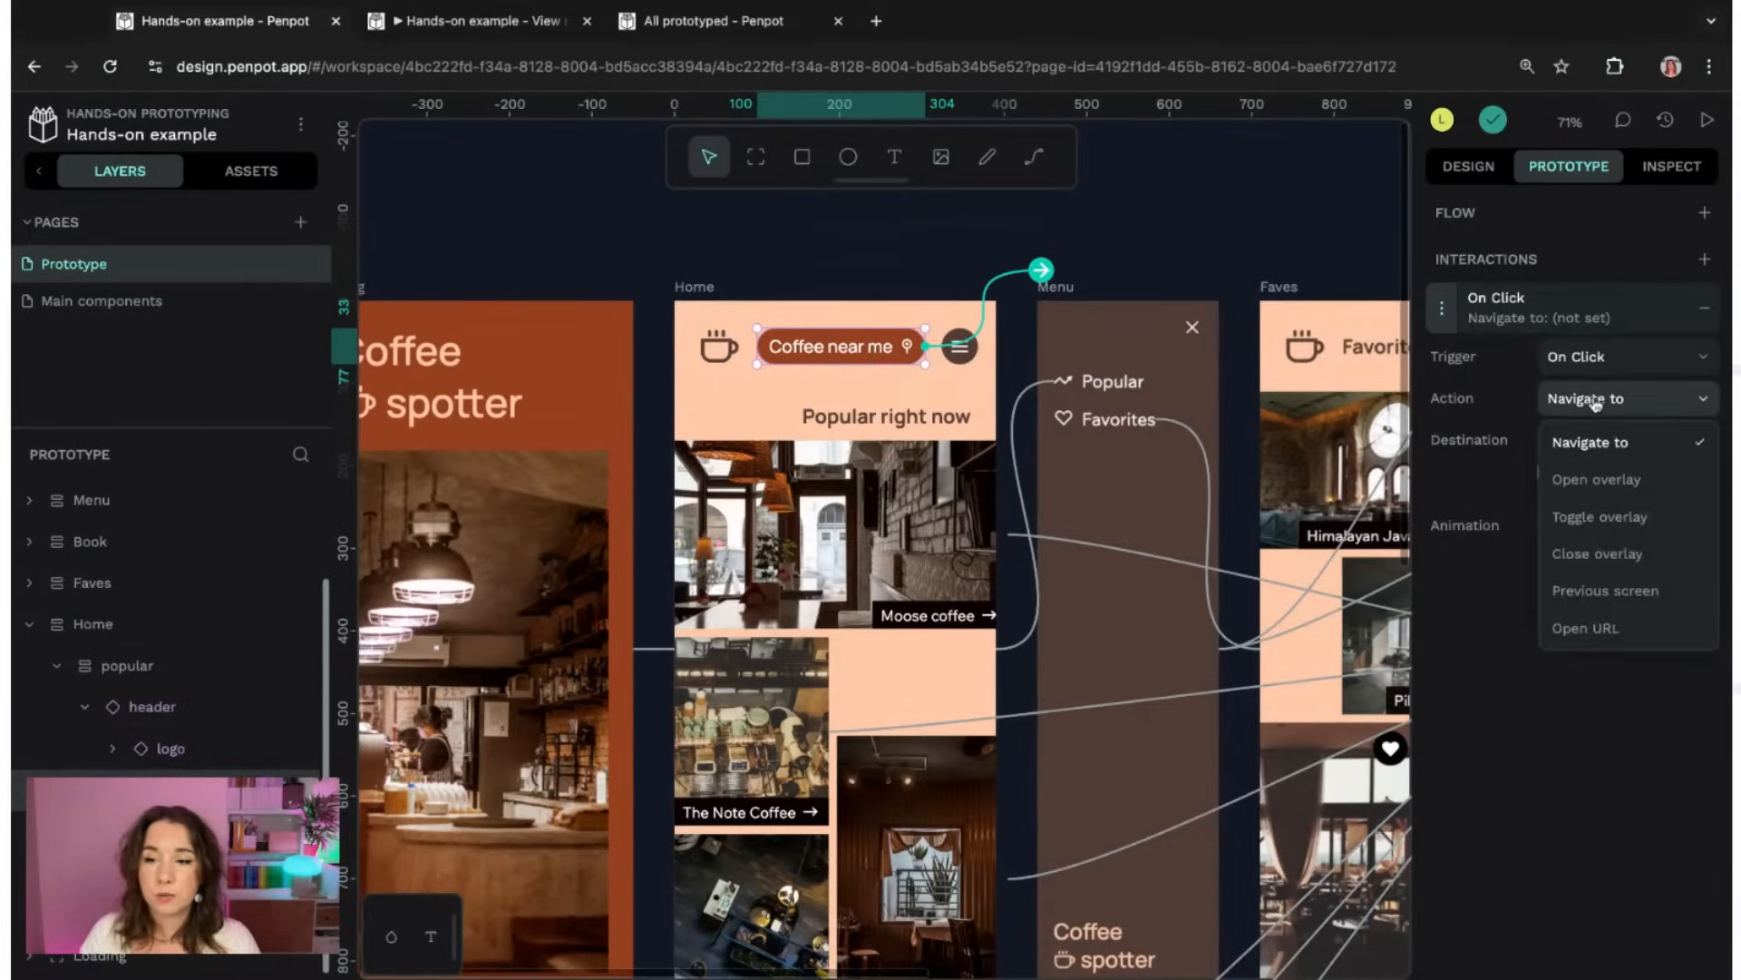
pyautogui.click(1608, 484)
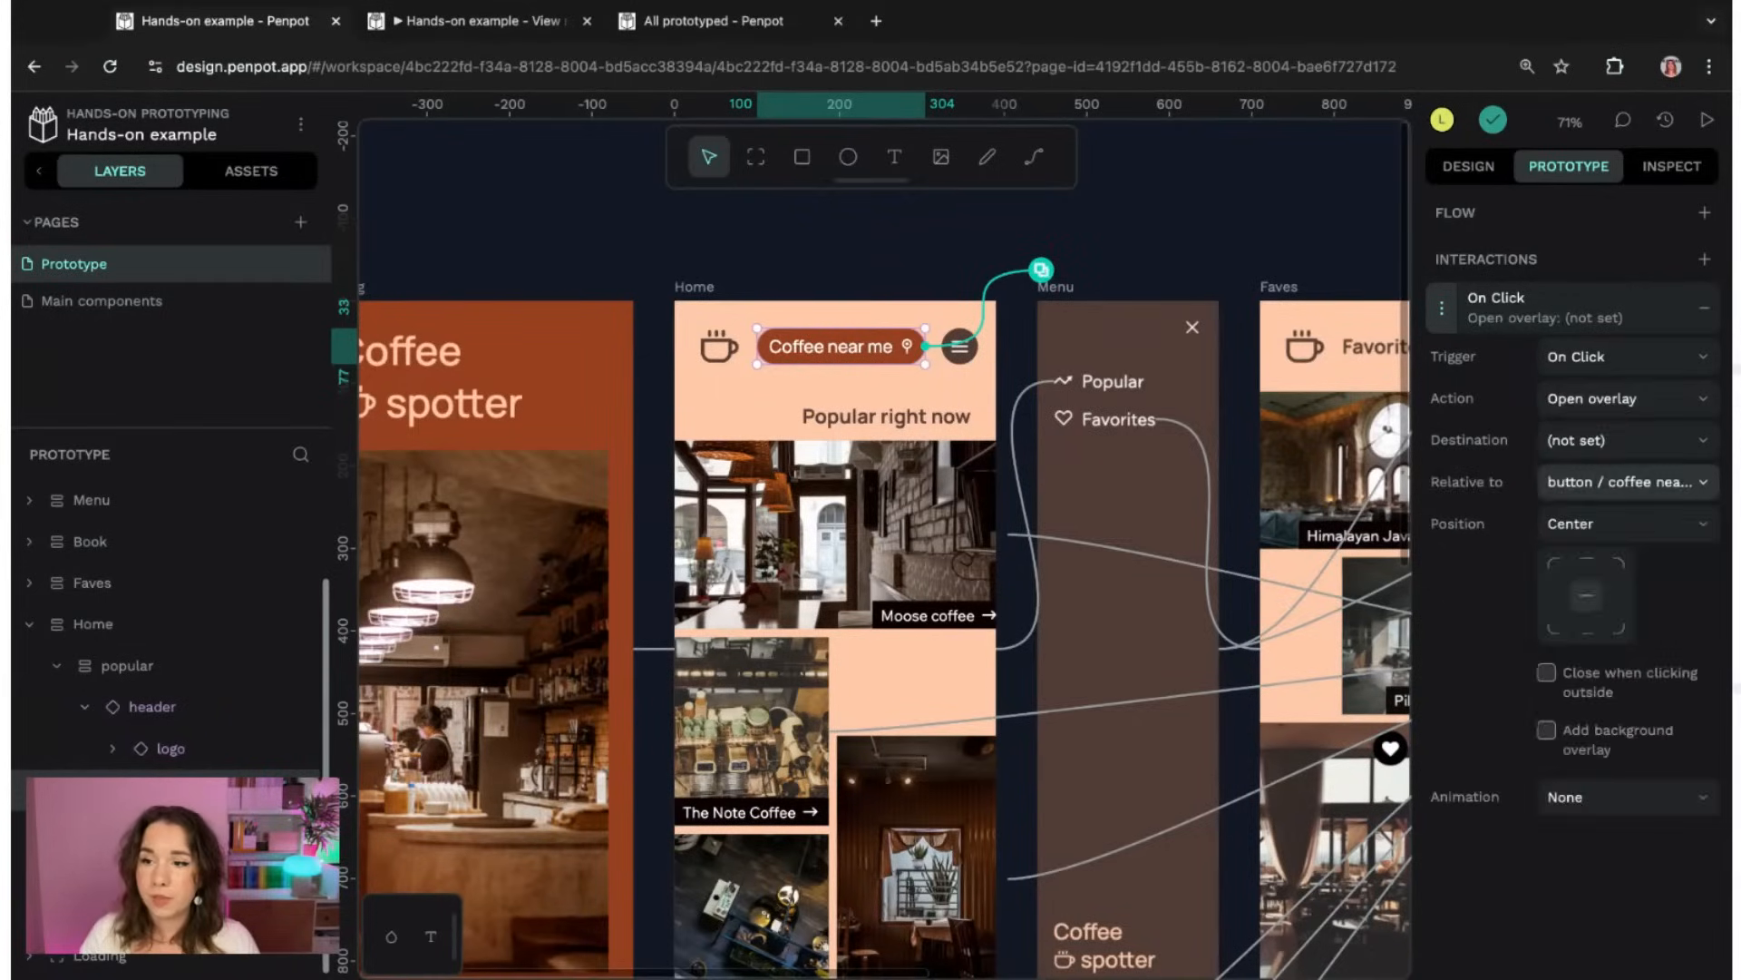
# - Set the Open overlay interaction's destination to Map overlay and place it relative to the Home board
pyautogui.click(1598, 451)
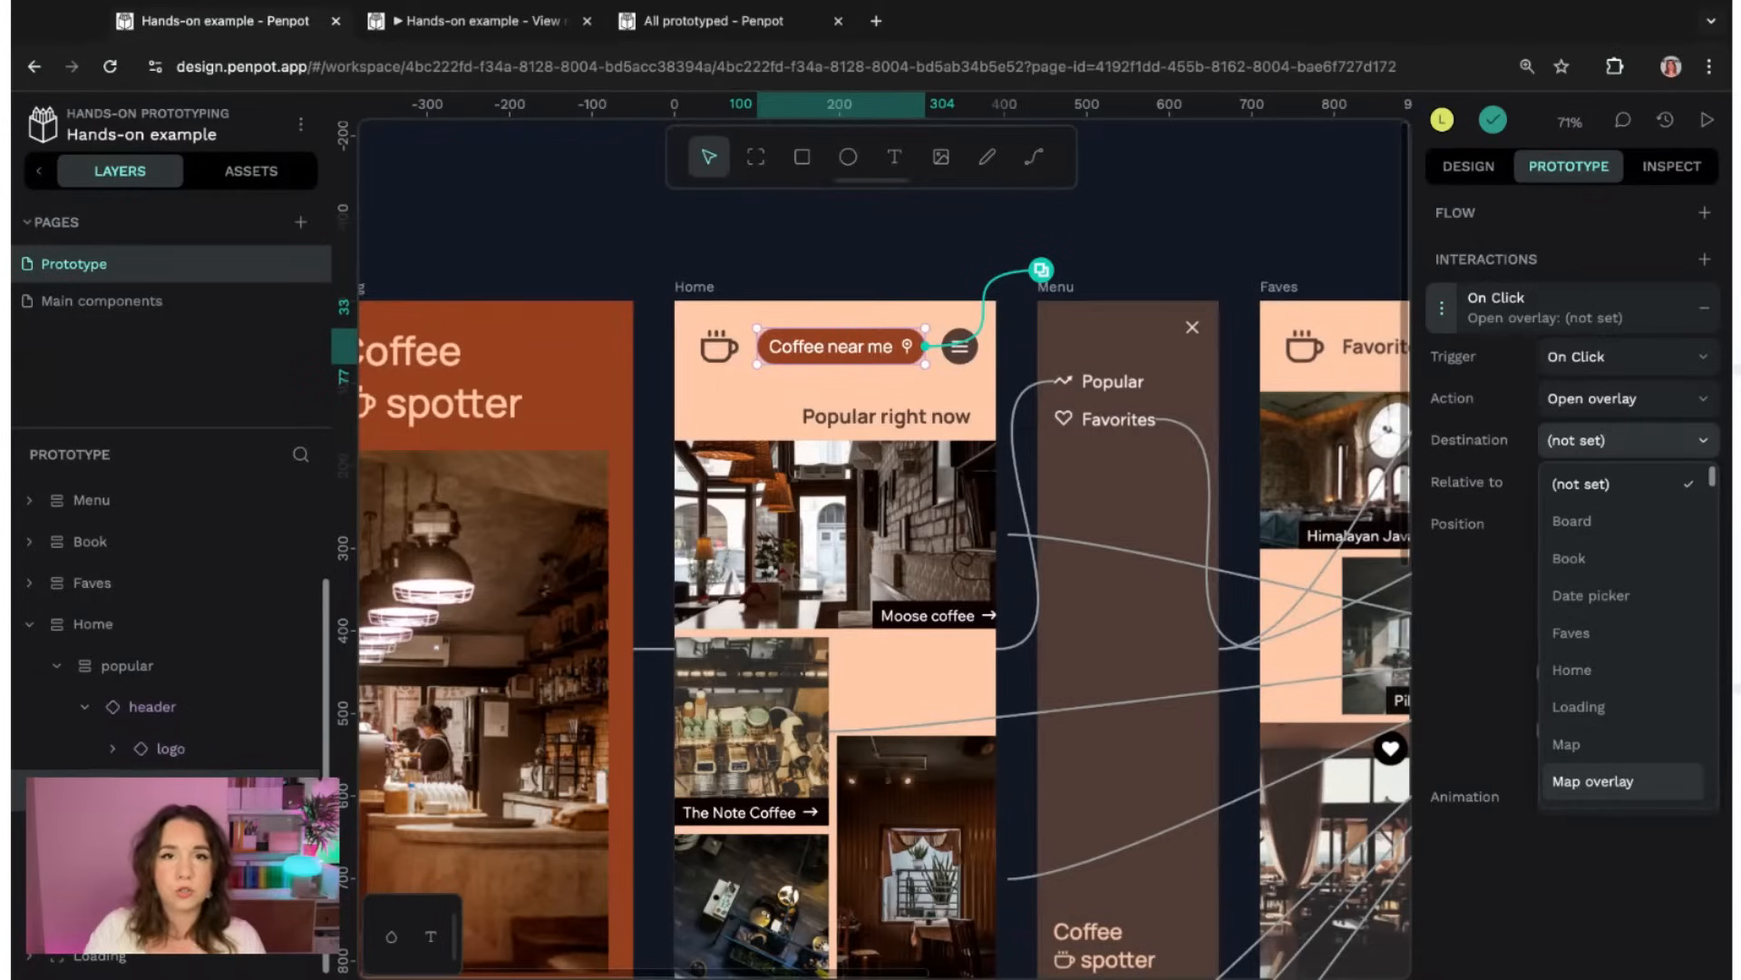
pyautogui.click(1592, 780)
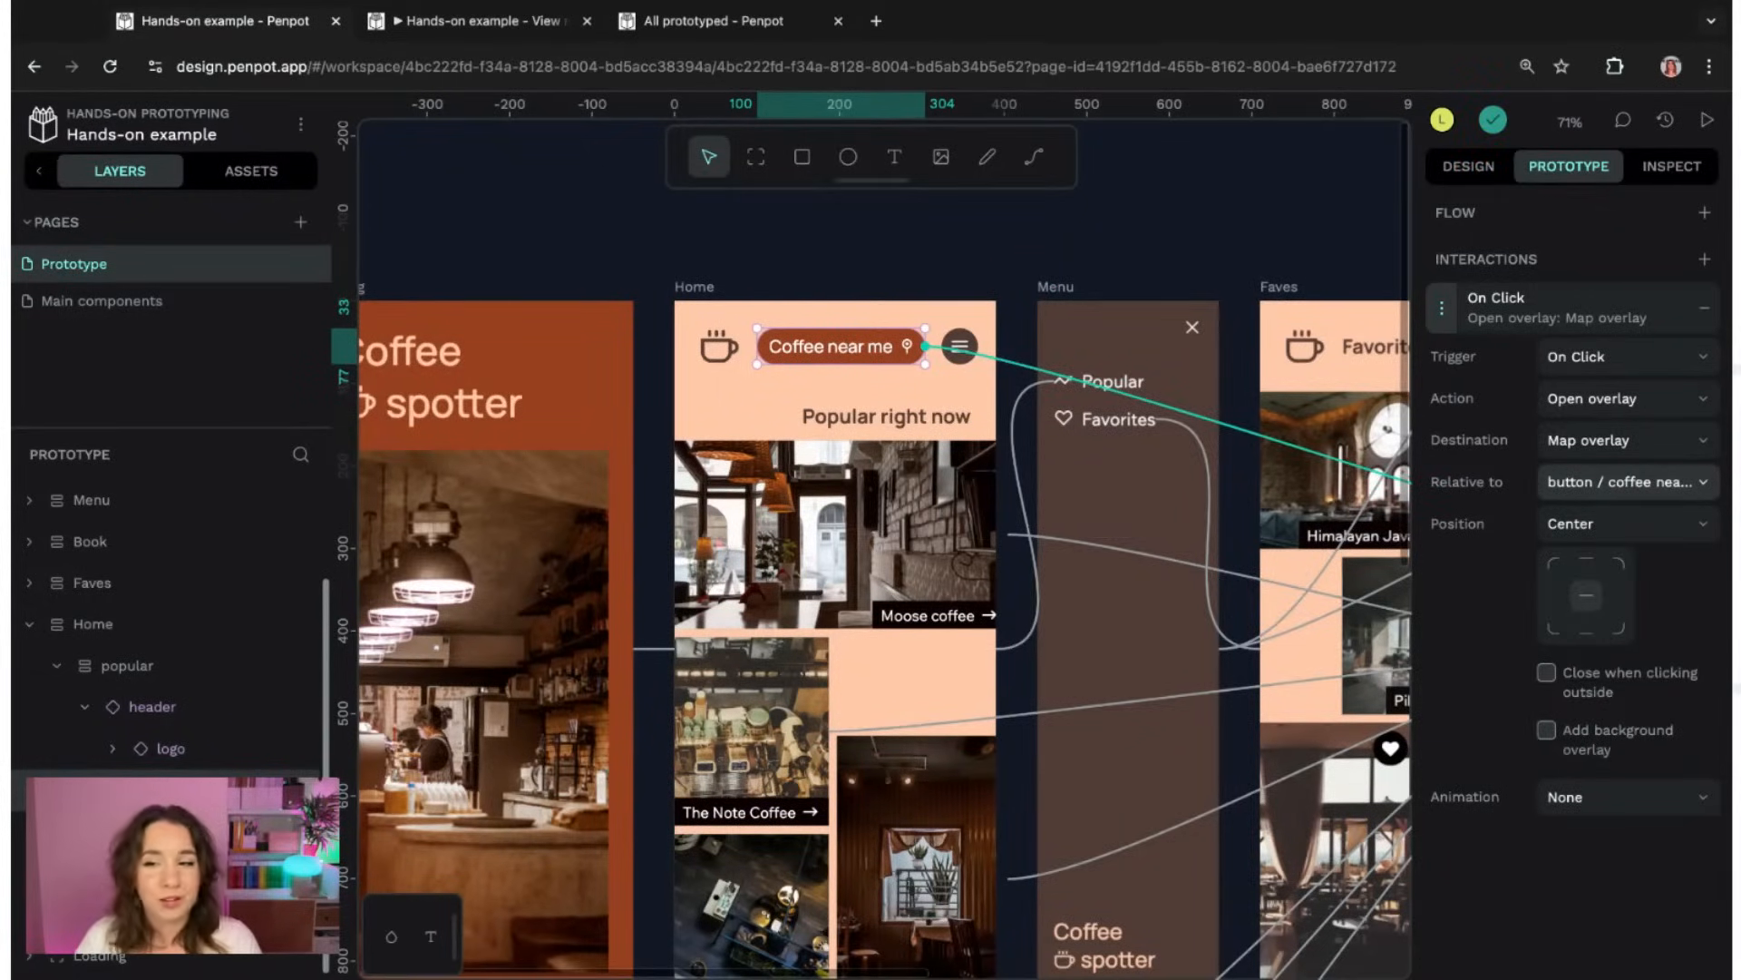
pyautogui.click(1619, 482)
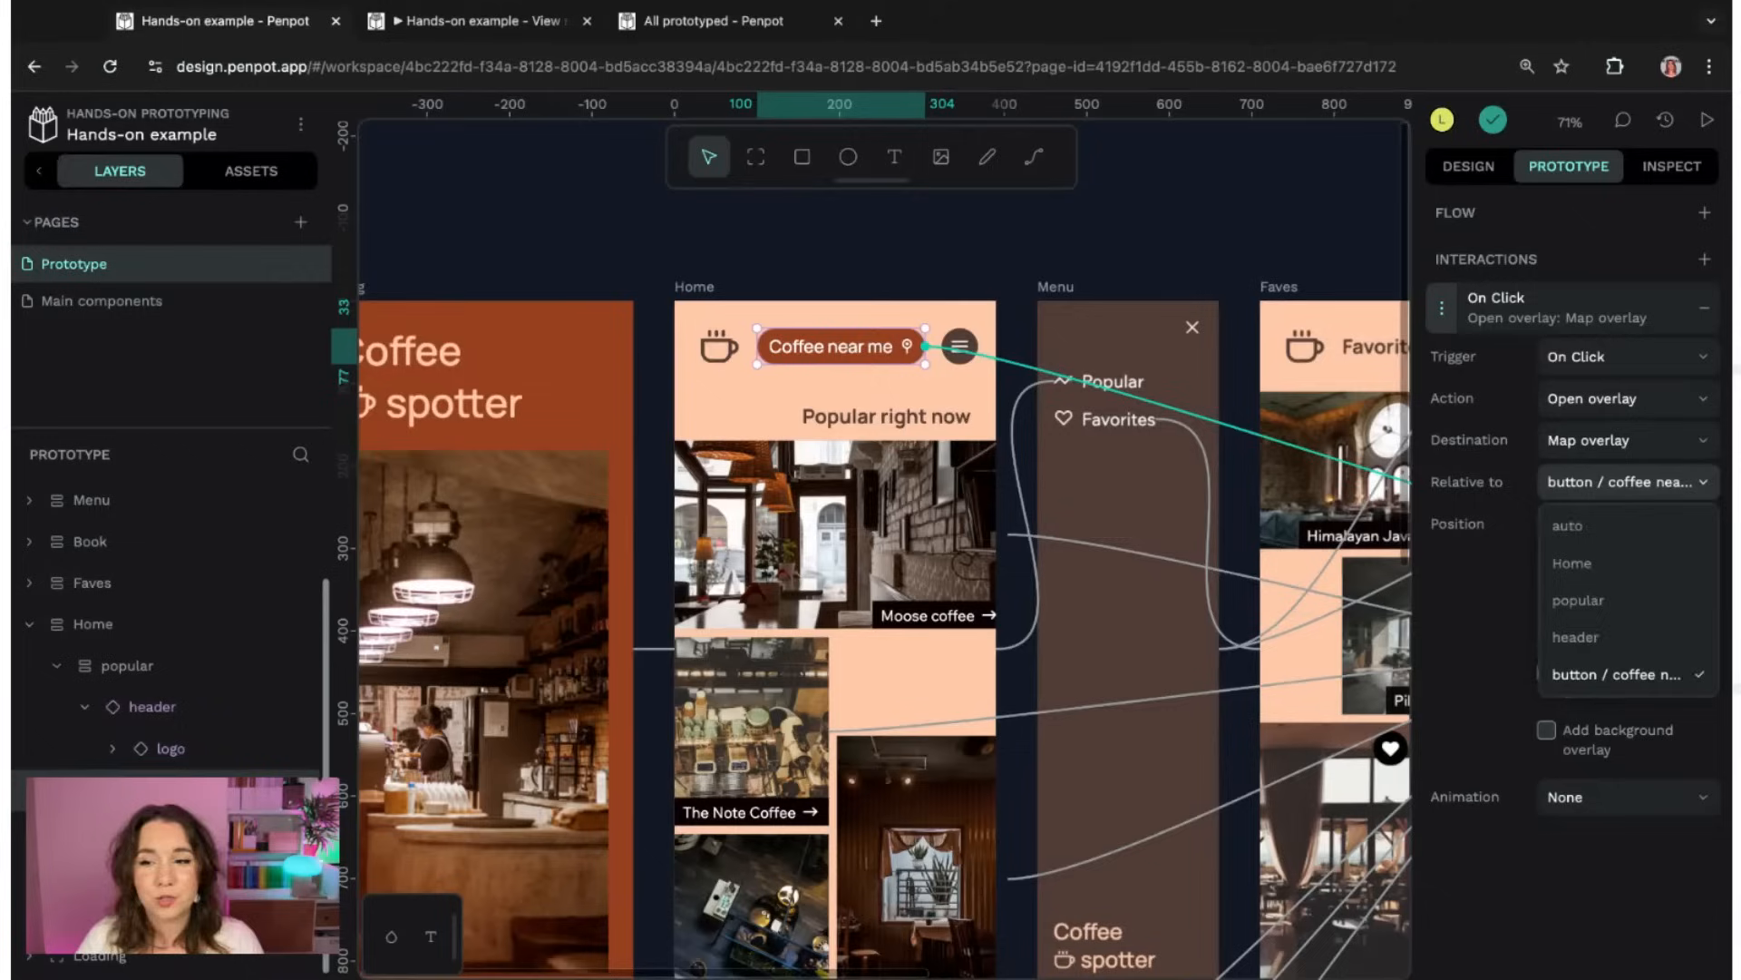
pyautogui.click(1610, 563)
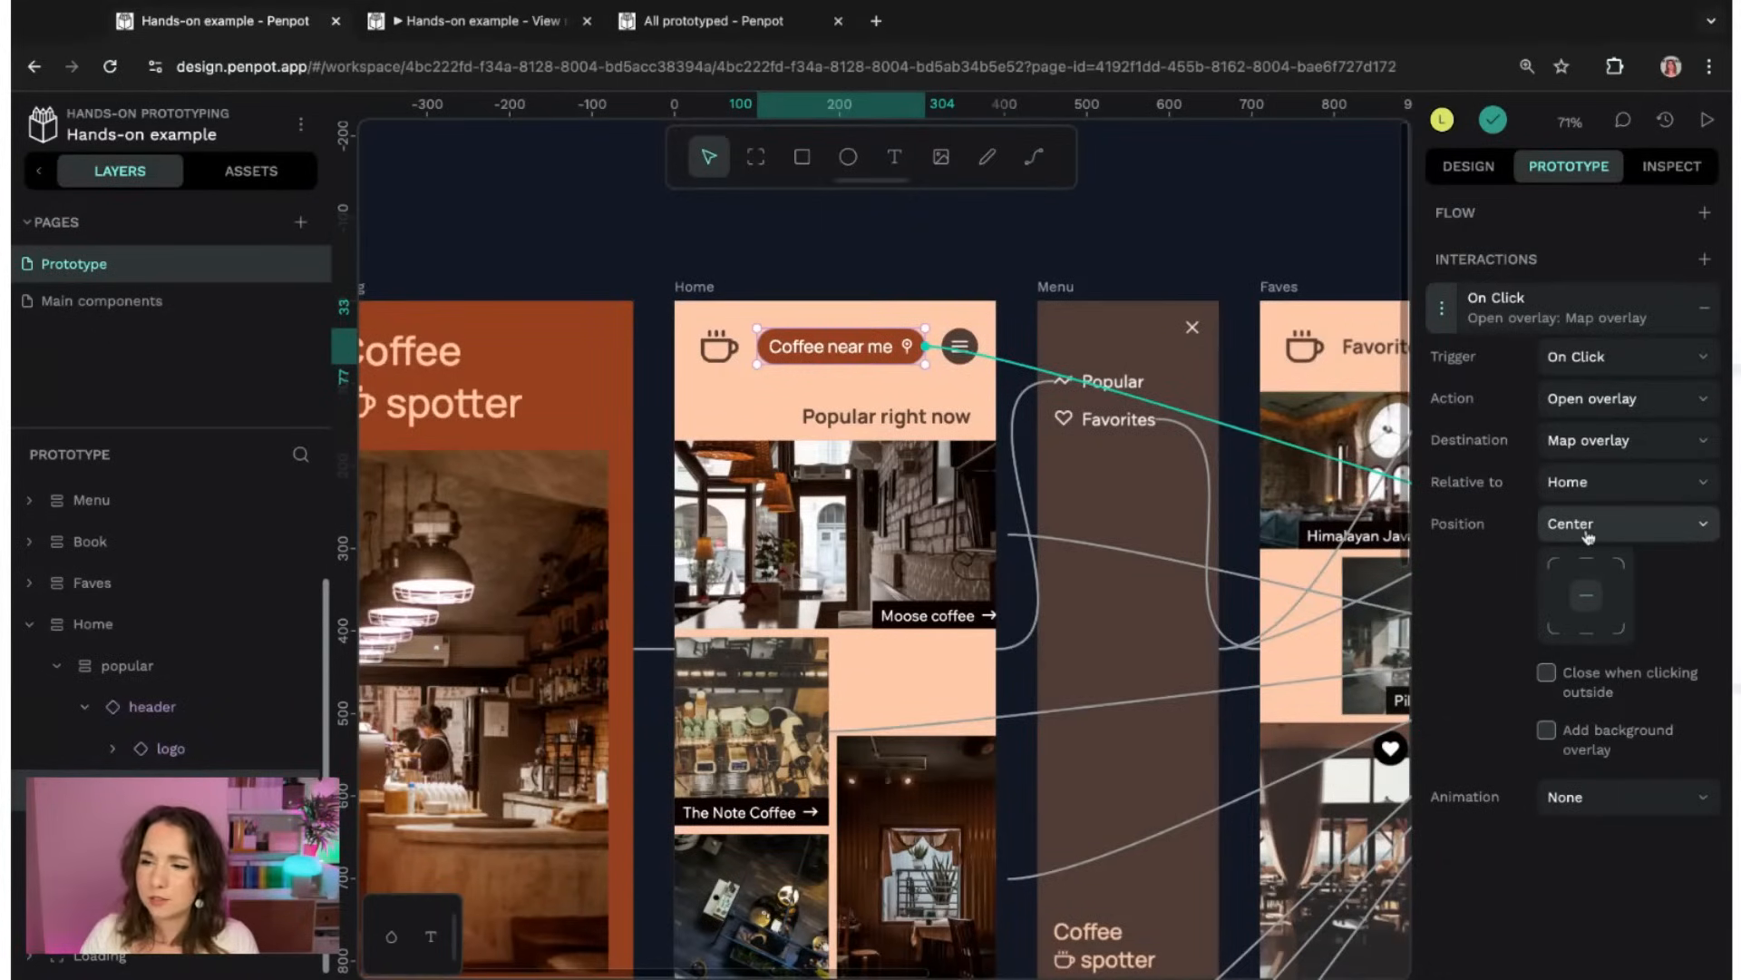
pyautogui.click(1589, 535)
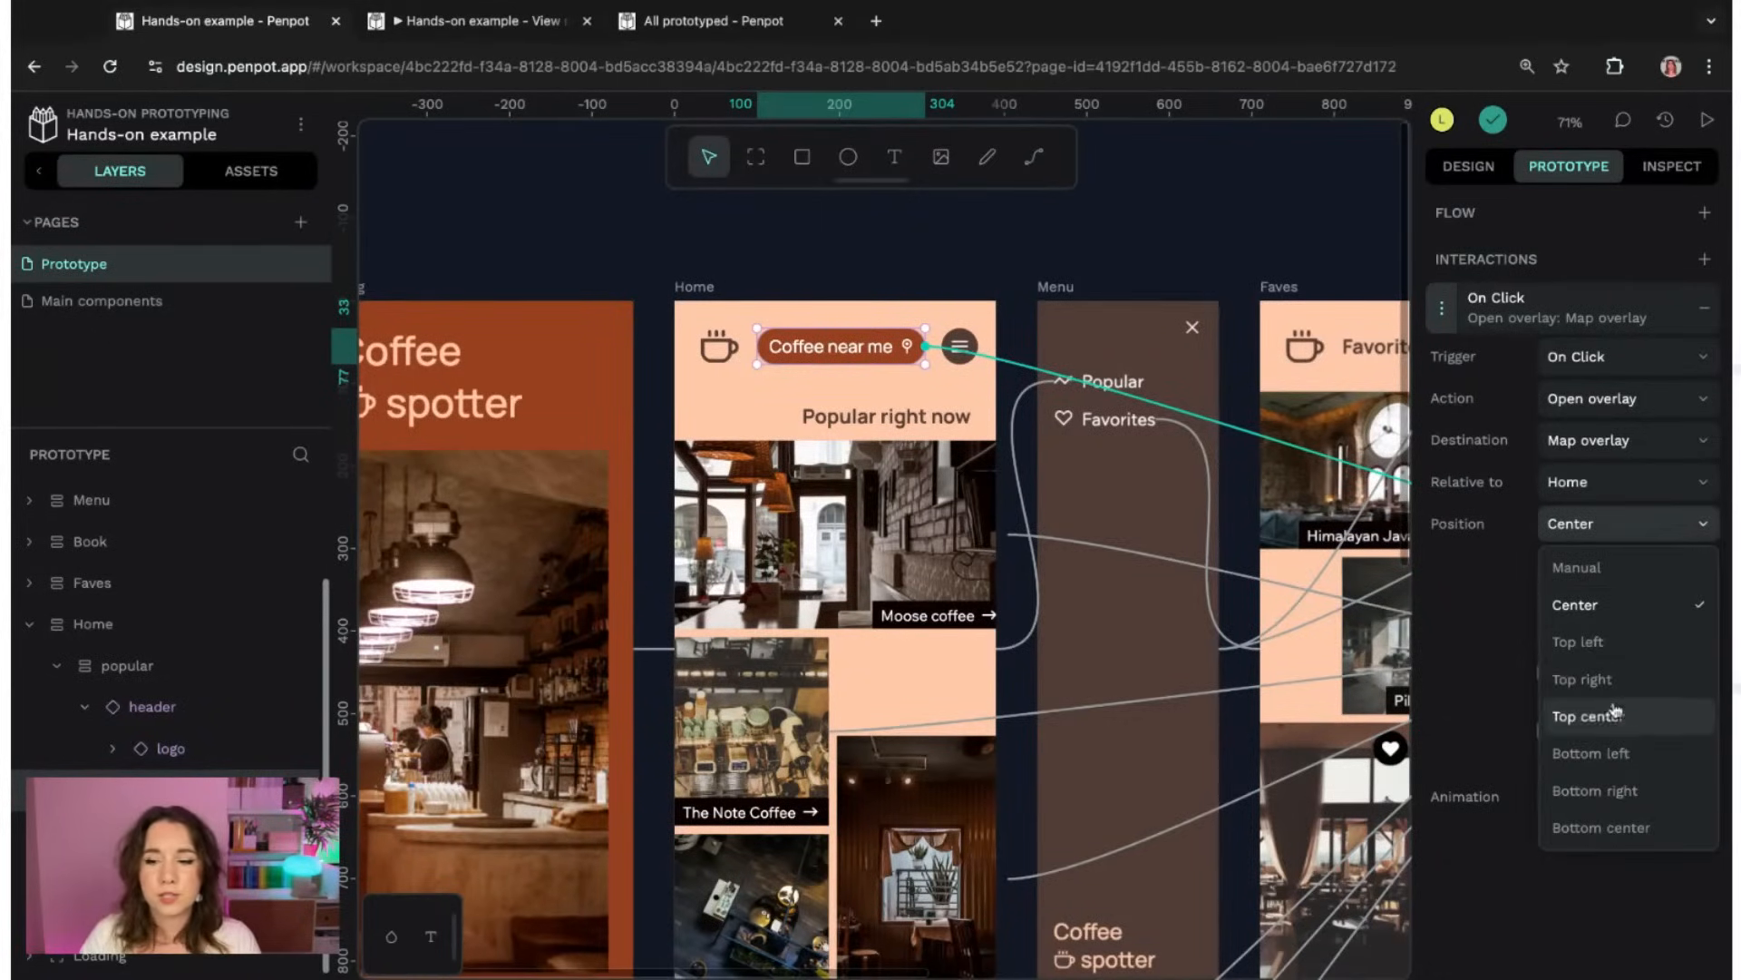
pyautogui.click(1513, 629)
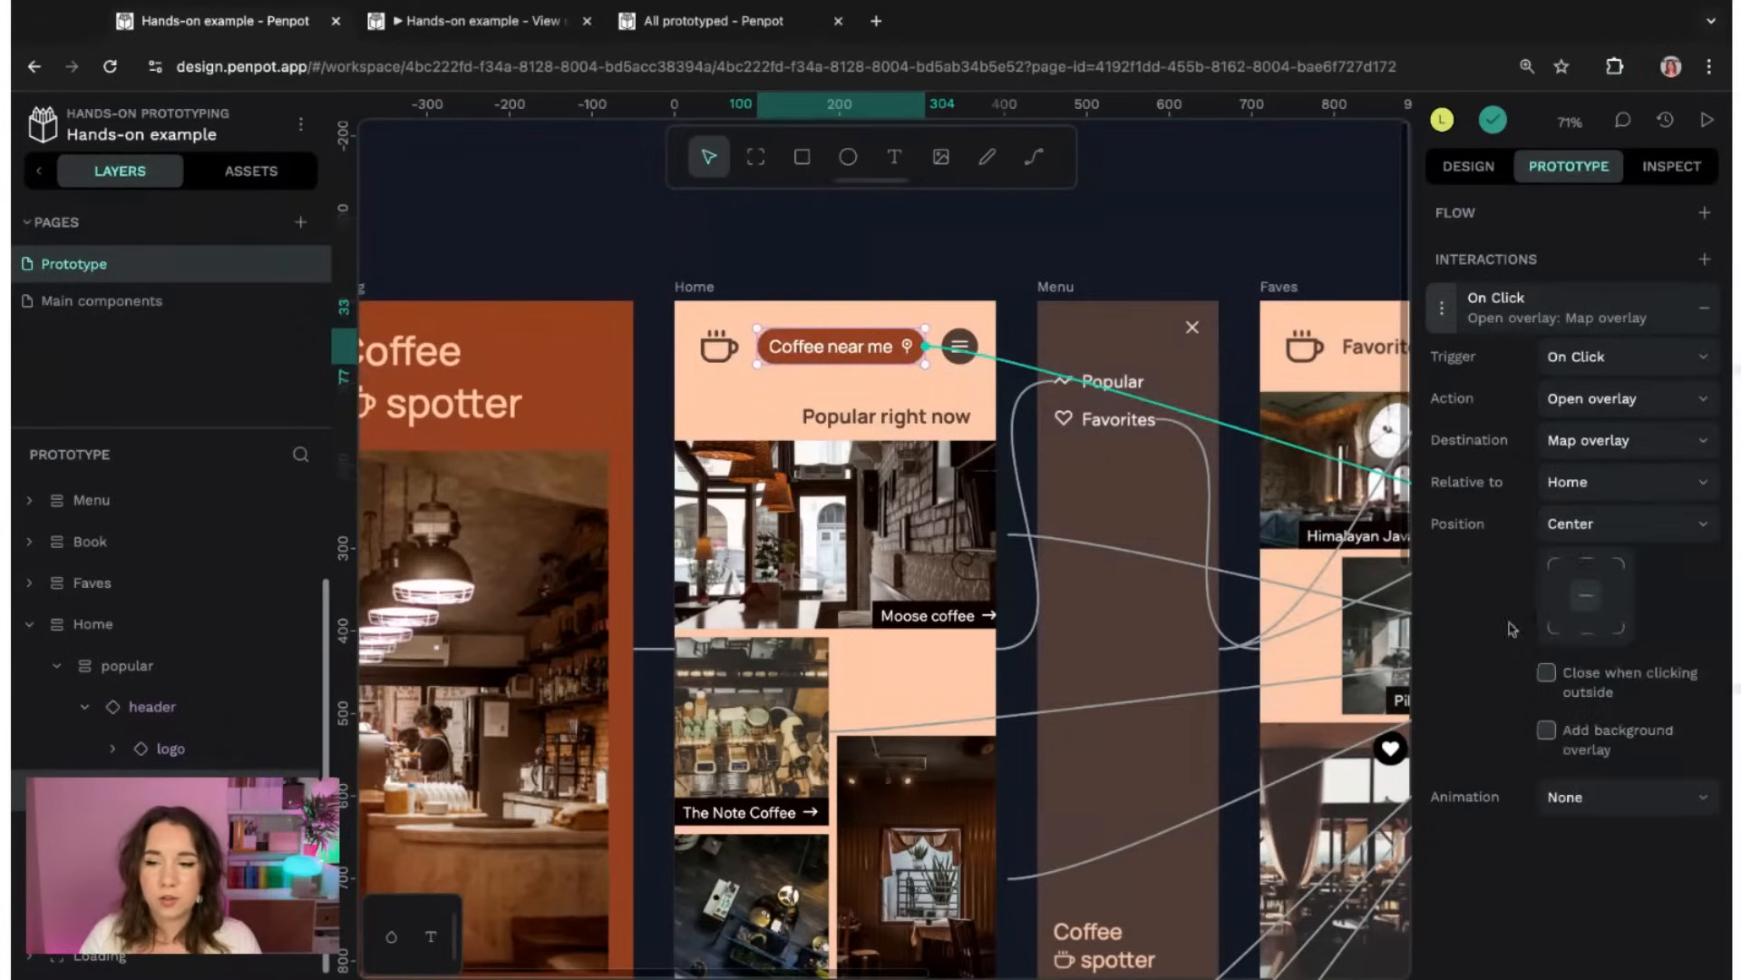
# - Position the Coffee near me overlay at top center, enabling Close when clicking outside and Add background overlay
pyautogui.click(1587, 566)
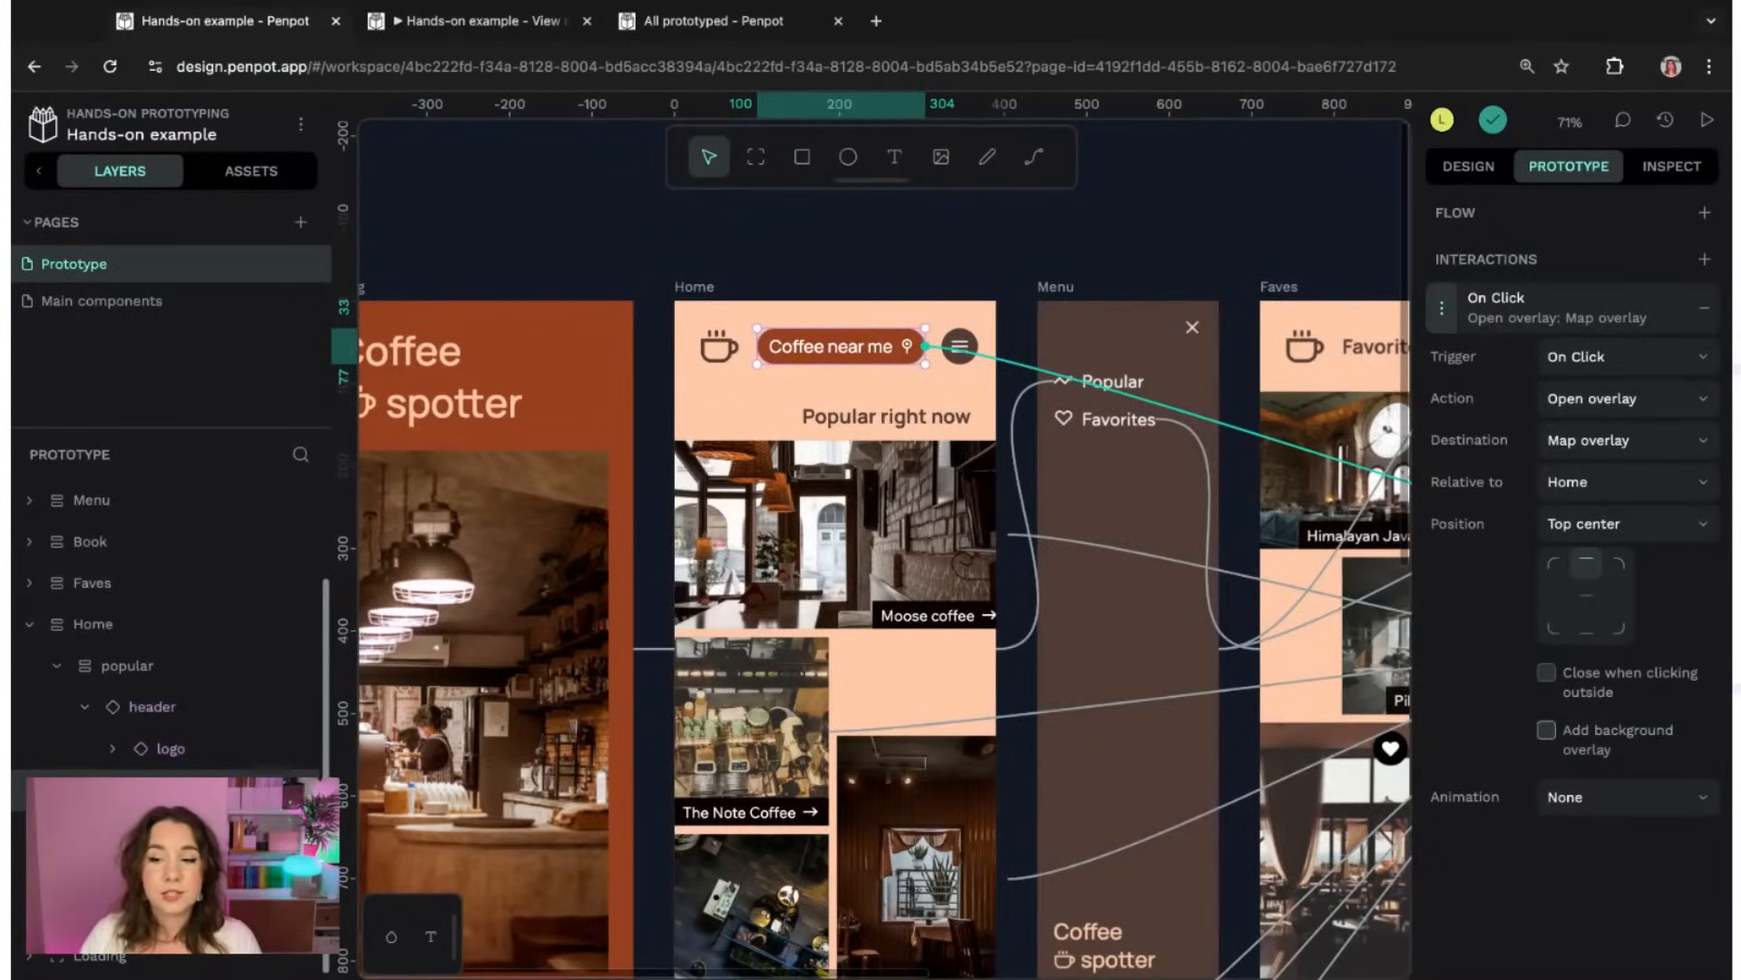
pyautogui.click(1628, 682)
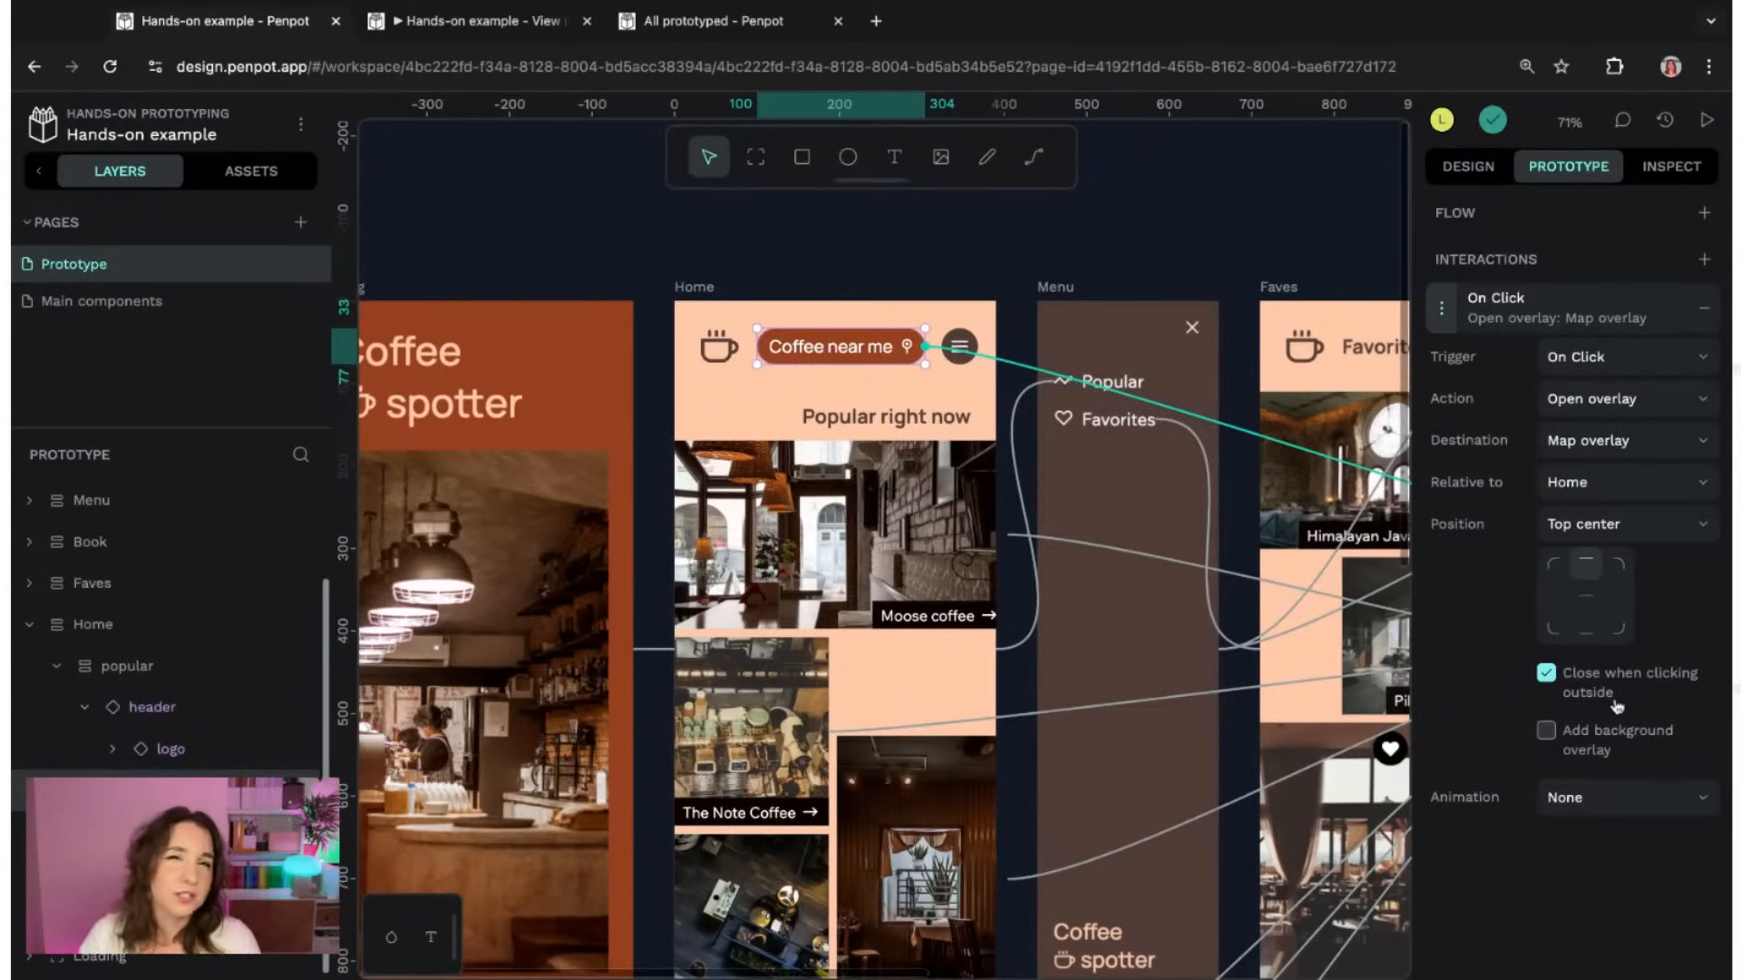
pyautogui.click(1587, 740)
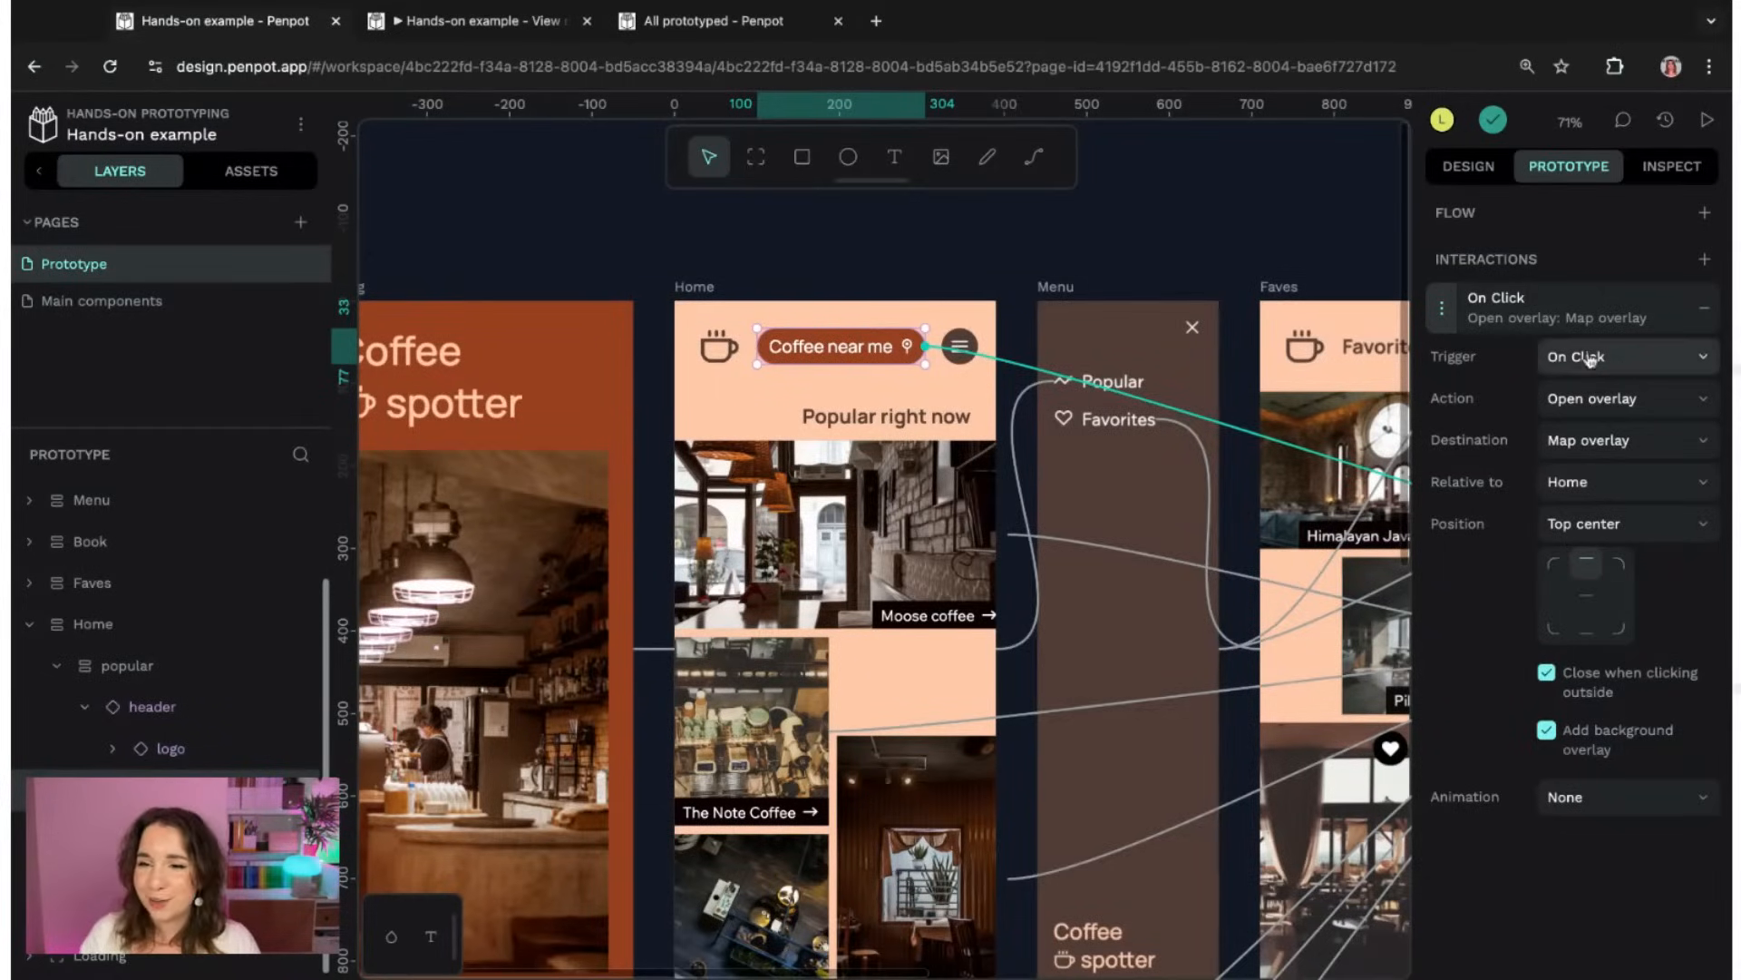
pyautogui.click(1295, 243)
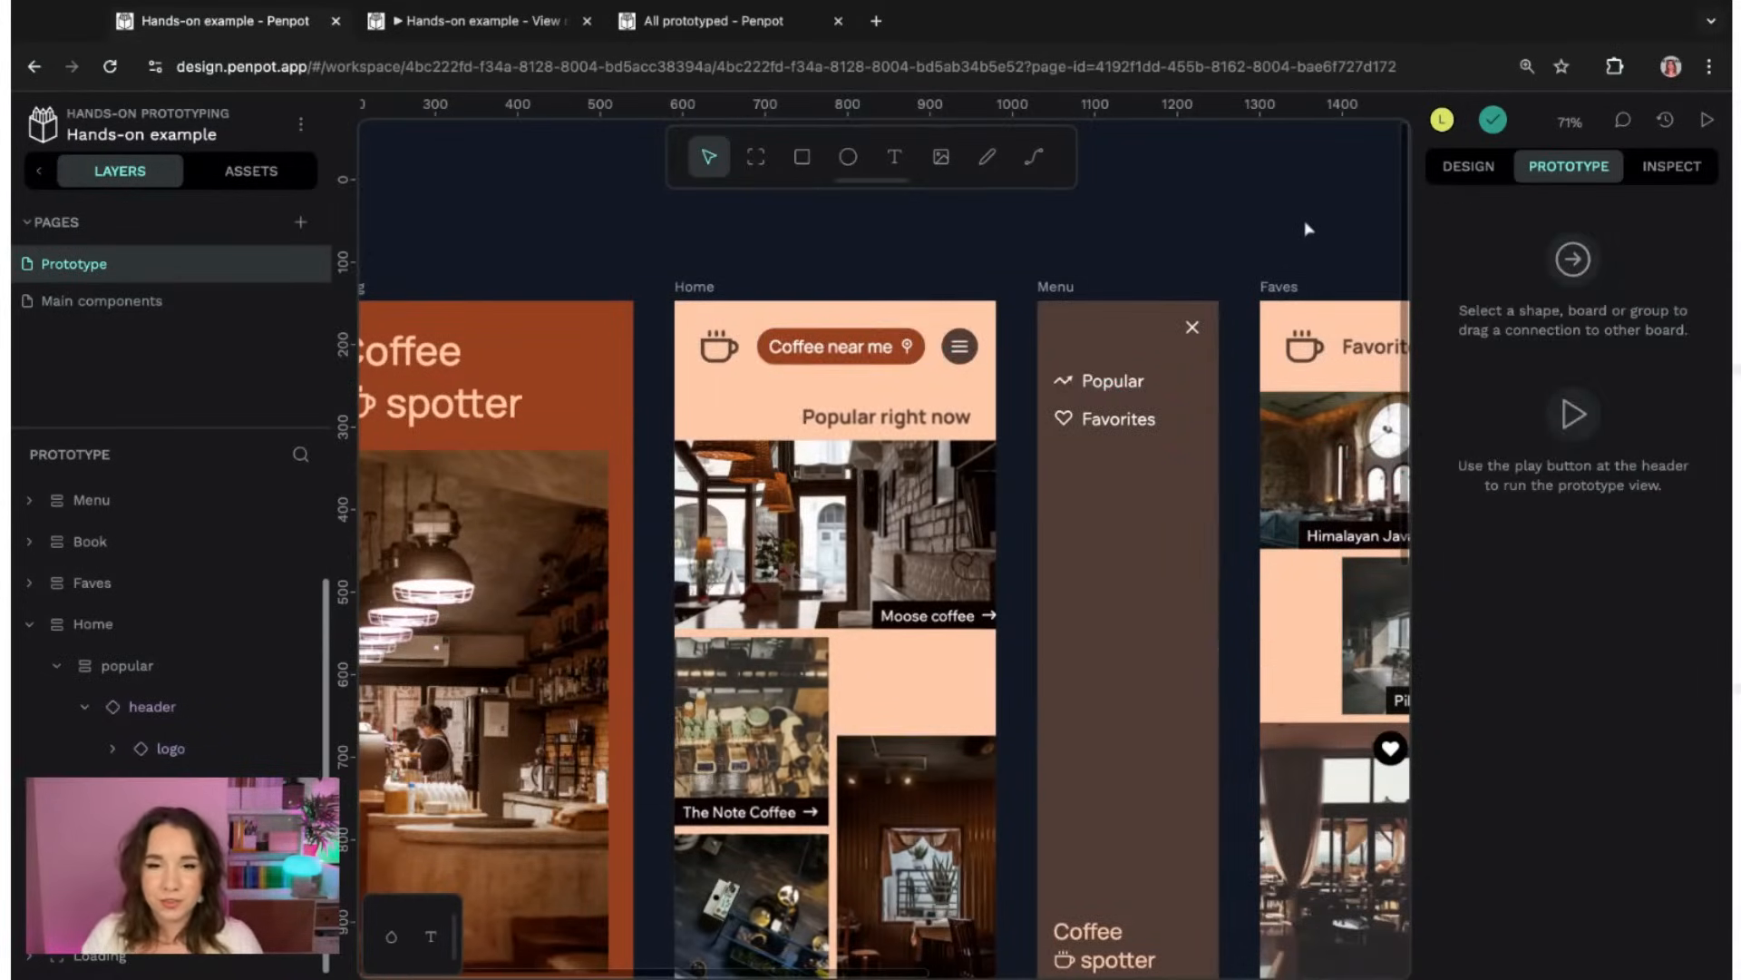
# - Select the close button on the Map overlay board and add an On Click interaction to it
pyautogui.hscroll(3, 1306, 229)
pyautogui.click(549, 286)
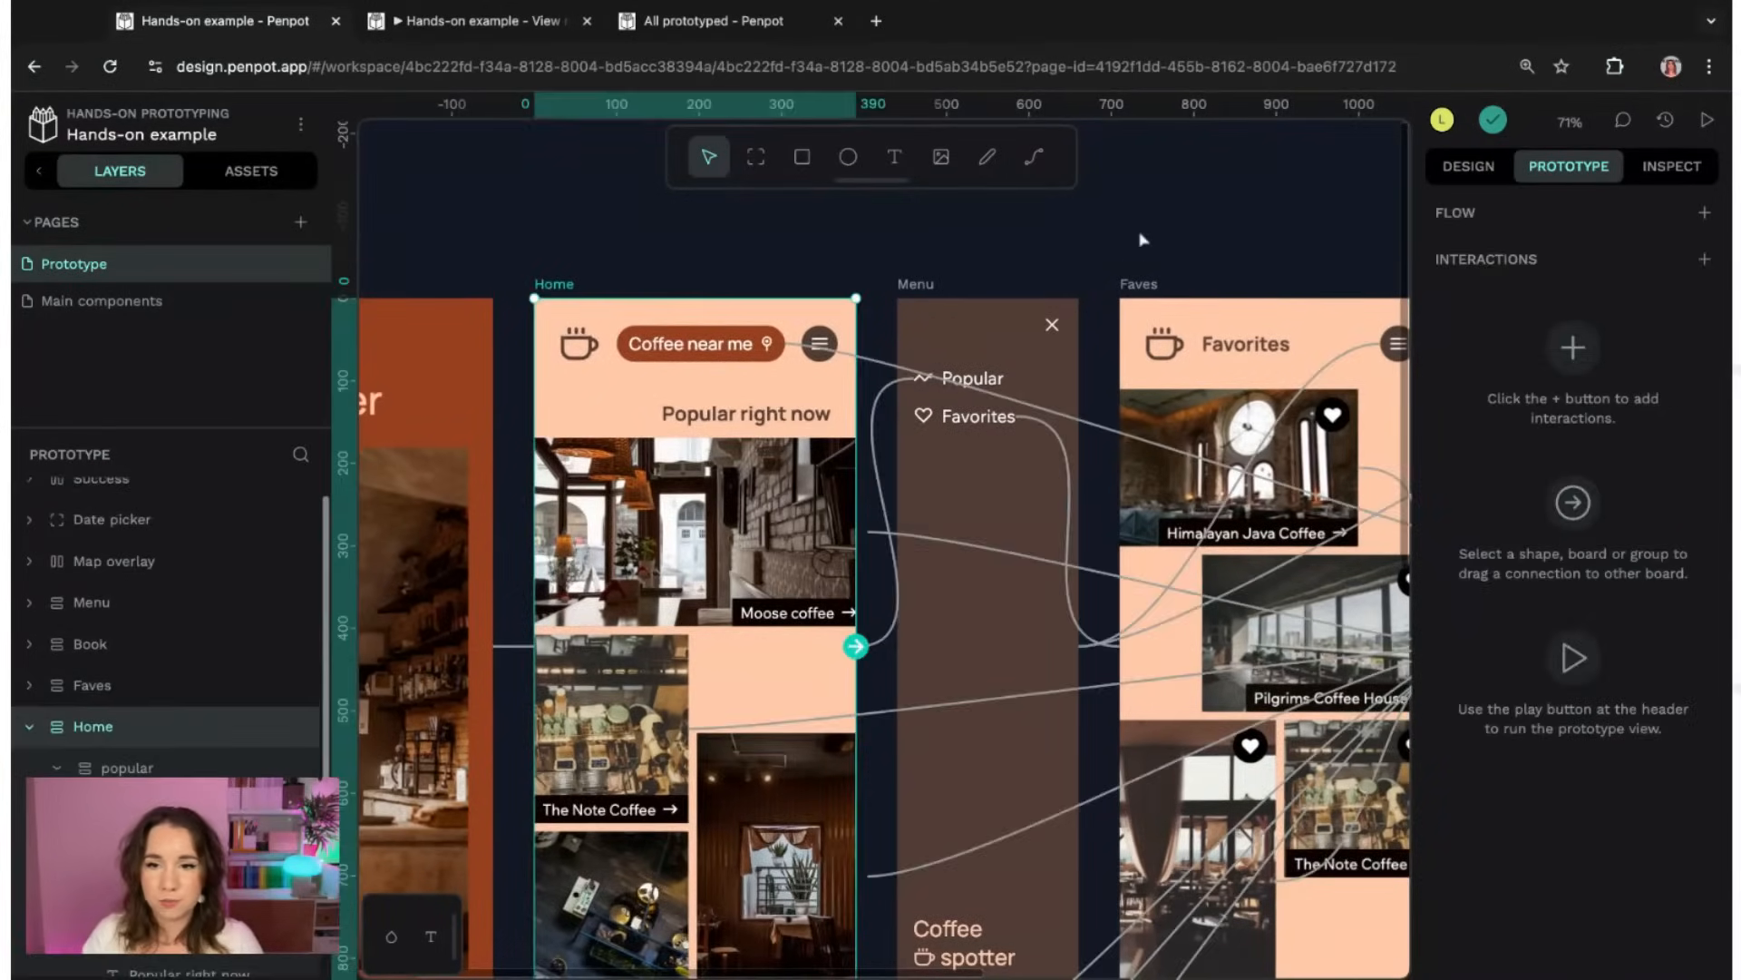
pyautogui.scroll(-2, 1141, 239)
pyautogui.hscroll(10, 1236, 190)
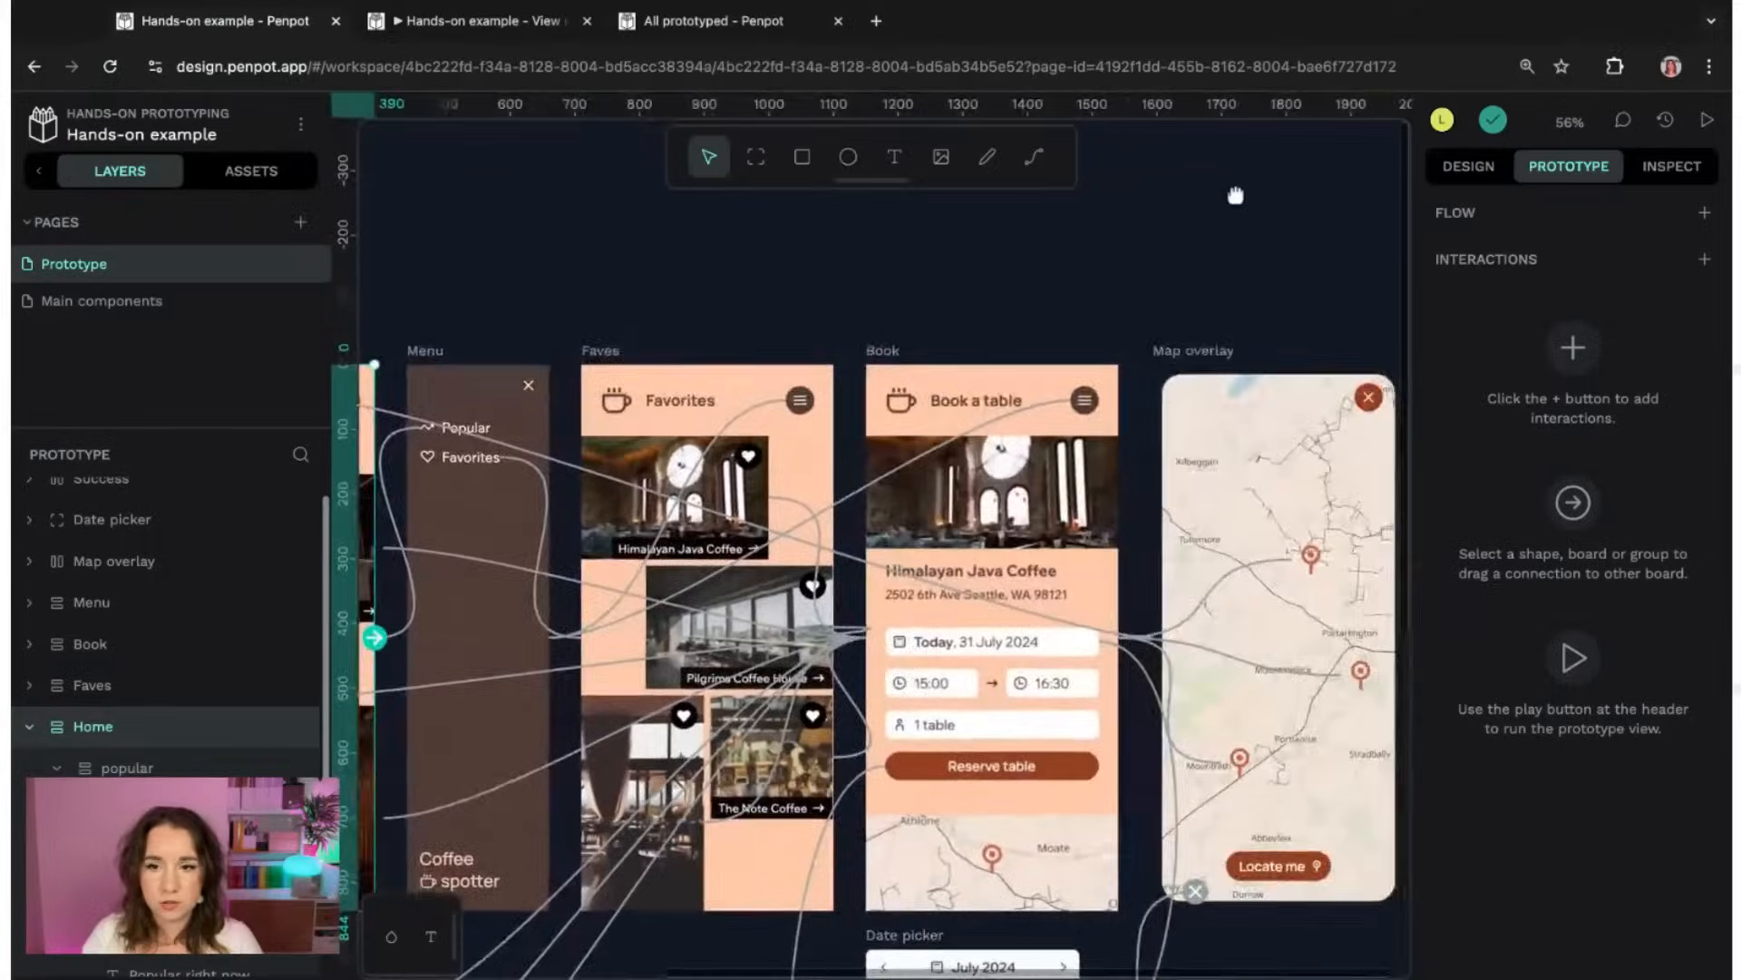
pyautogui.moveTo(1235, 195); pyautogui.dragTo(1216, 188)
pyautogui.moveTo(1314, 237); pyautogui.dragTo(992, 218)
pyautogui.scroll(3, 1297, 322)
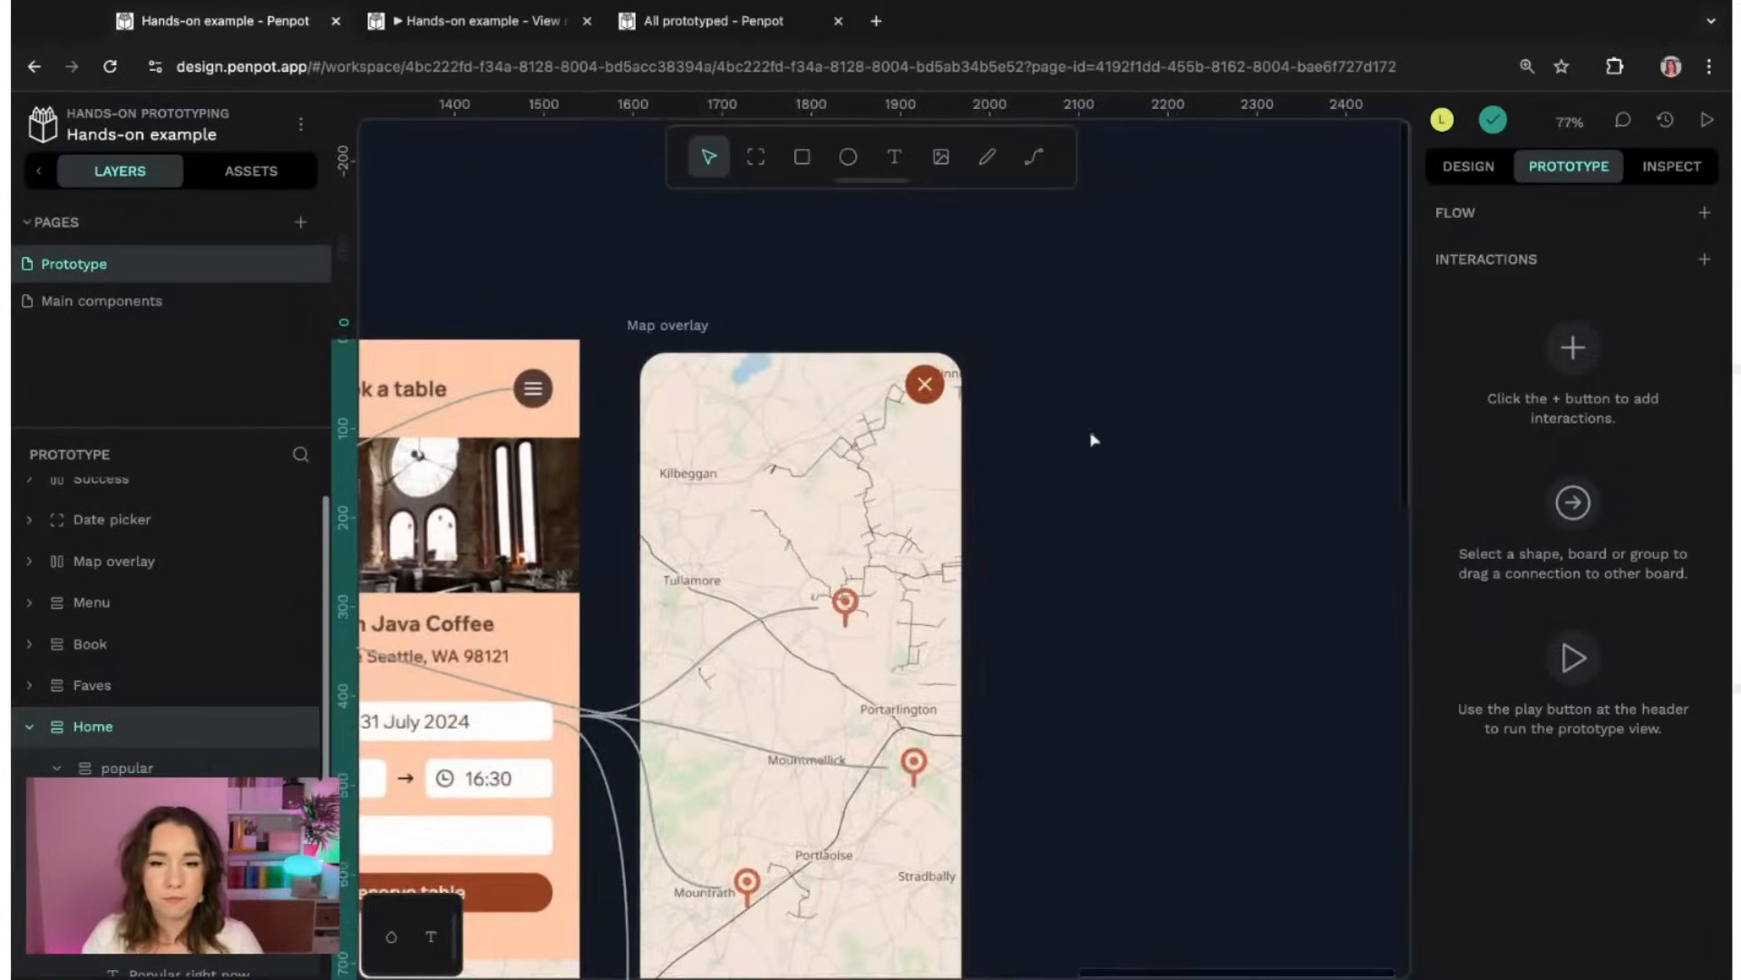
pyautogui.scroll(-3, 1094, 440)
pyautogui.hscroll(-3, 1094, 436)
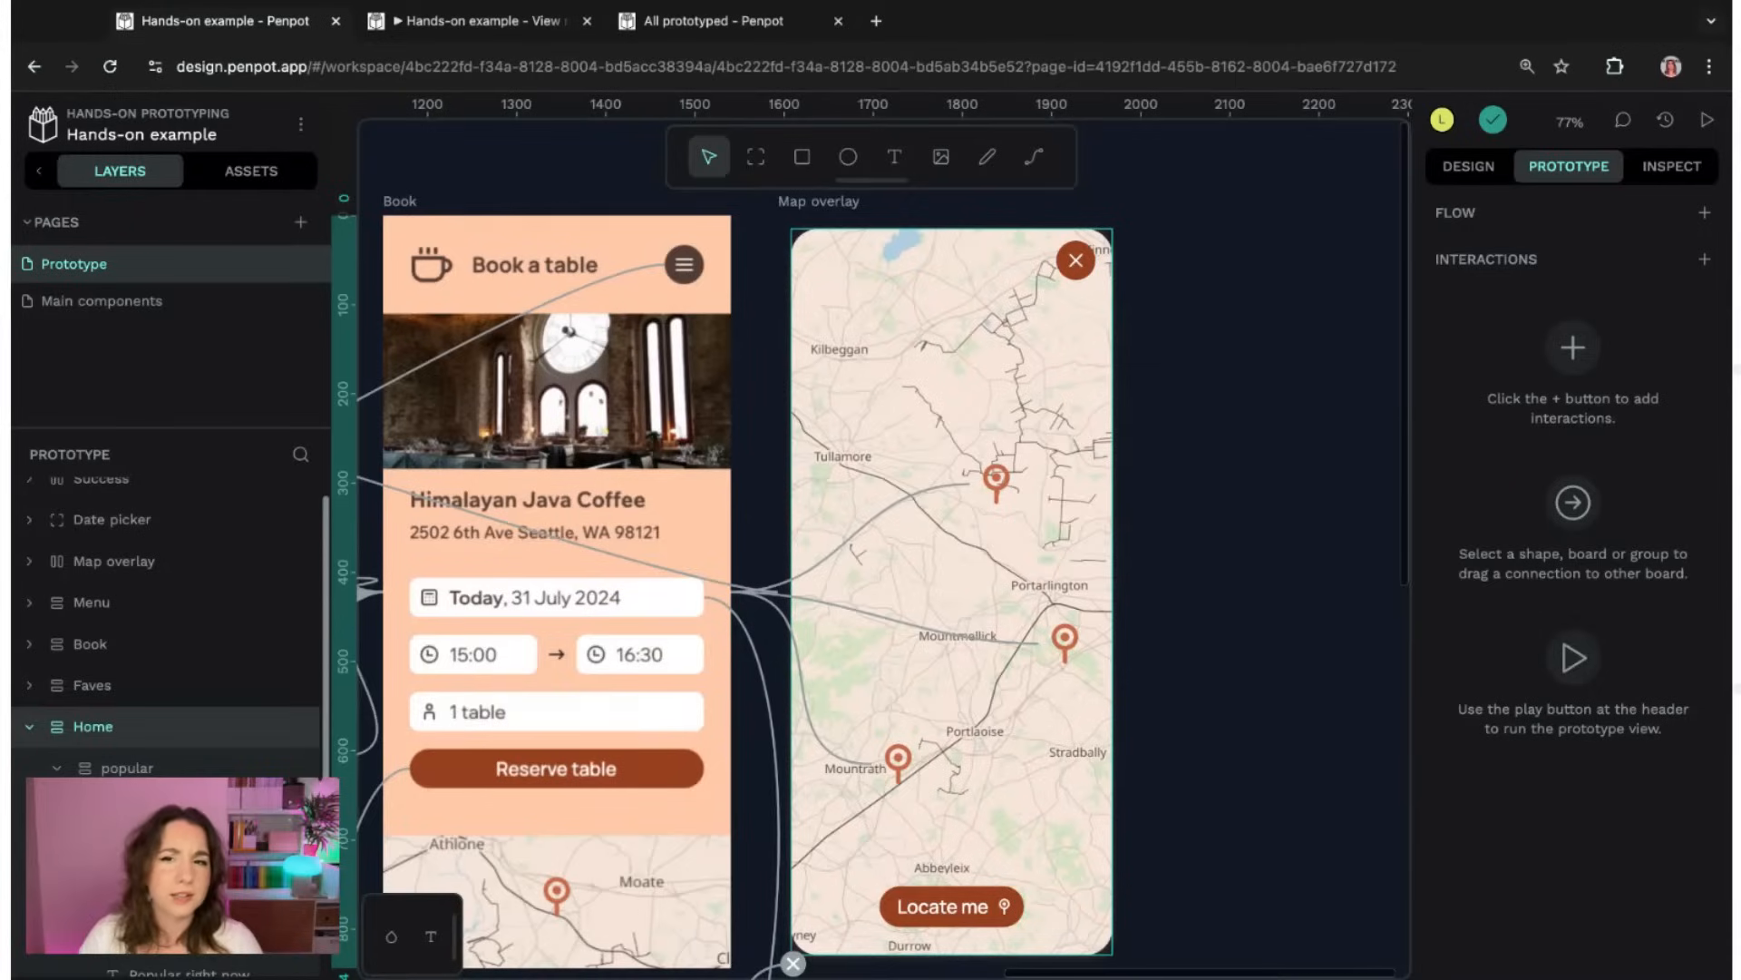
pyautogui.click(953, 544)
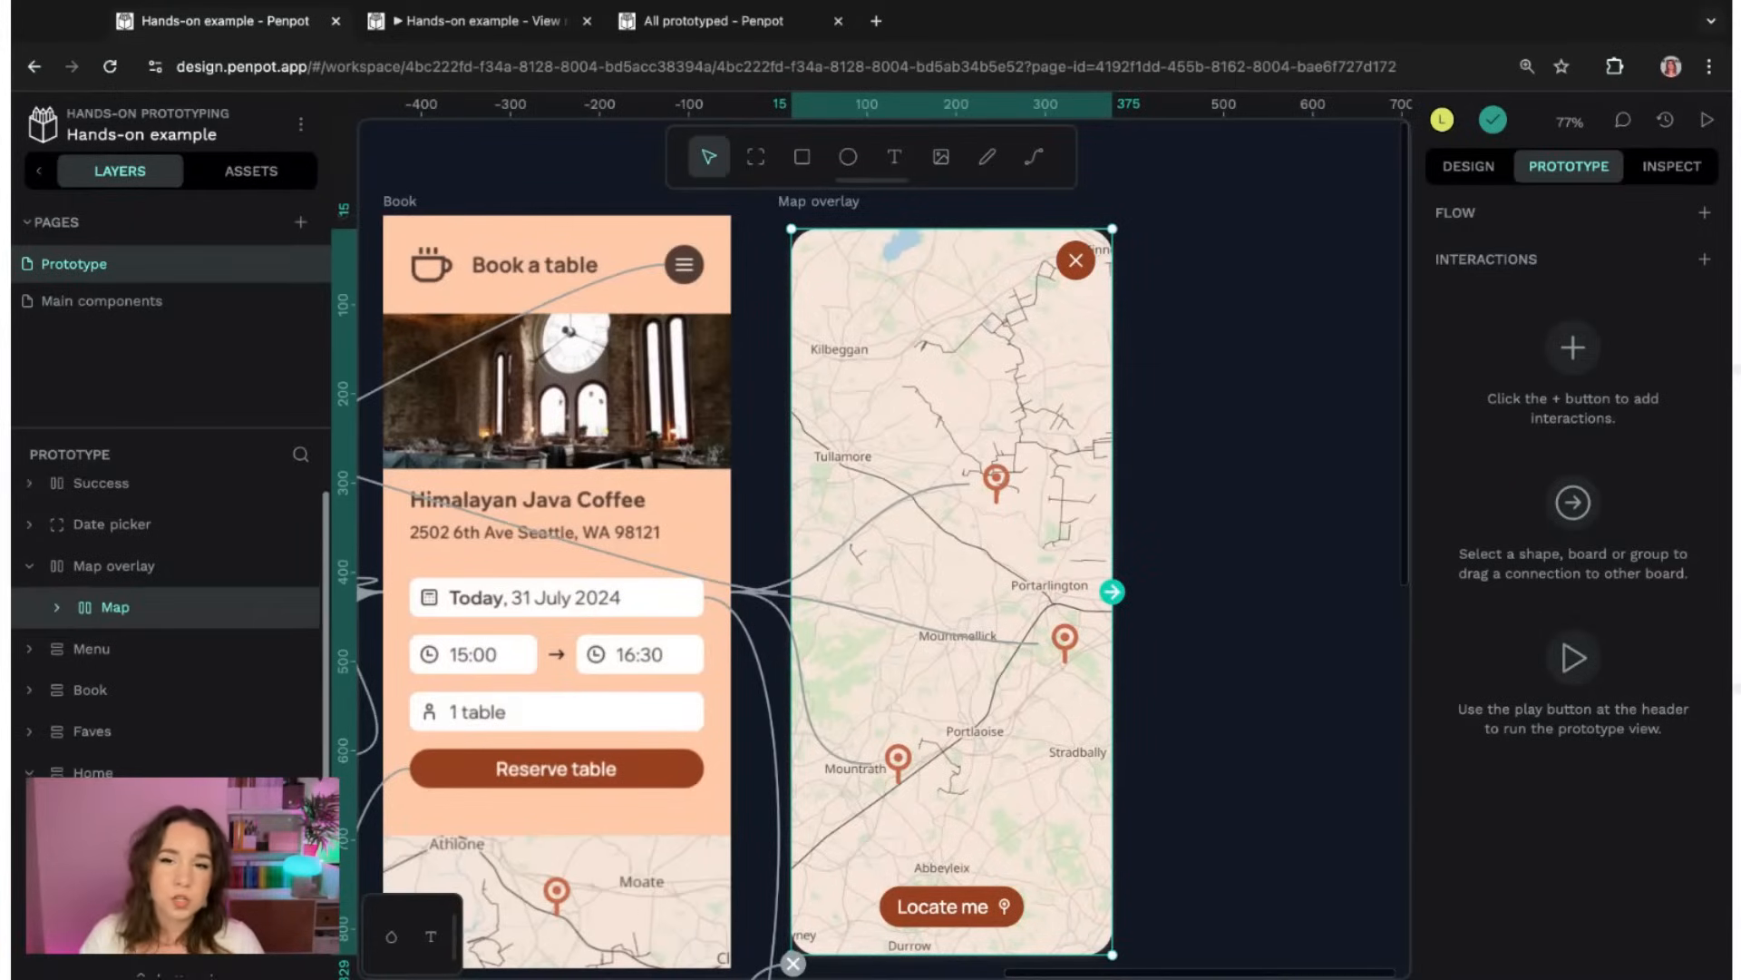
pyautogui.click(1076, 261)
pyautogui.click(1075, 260)
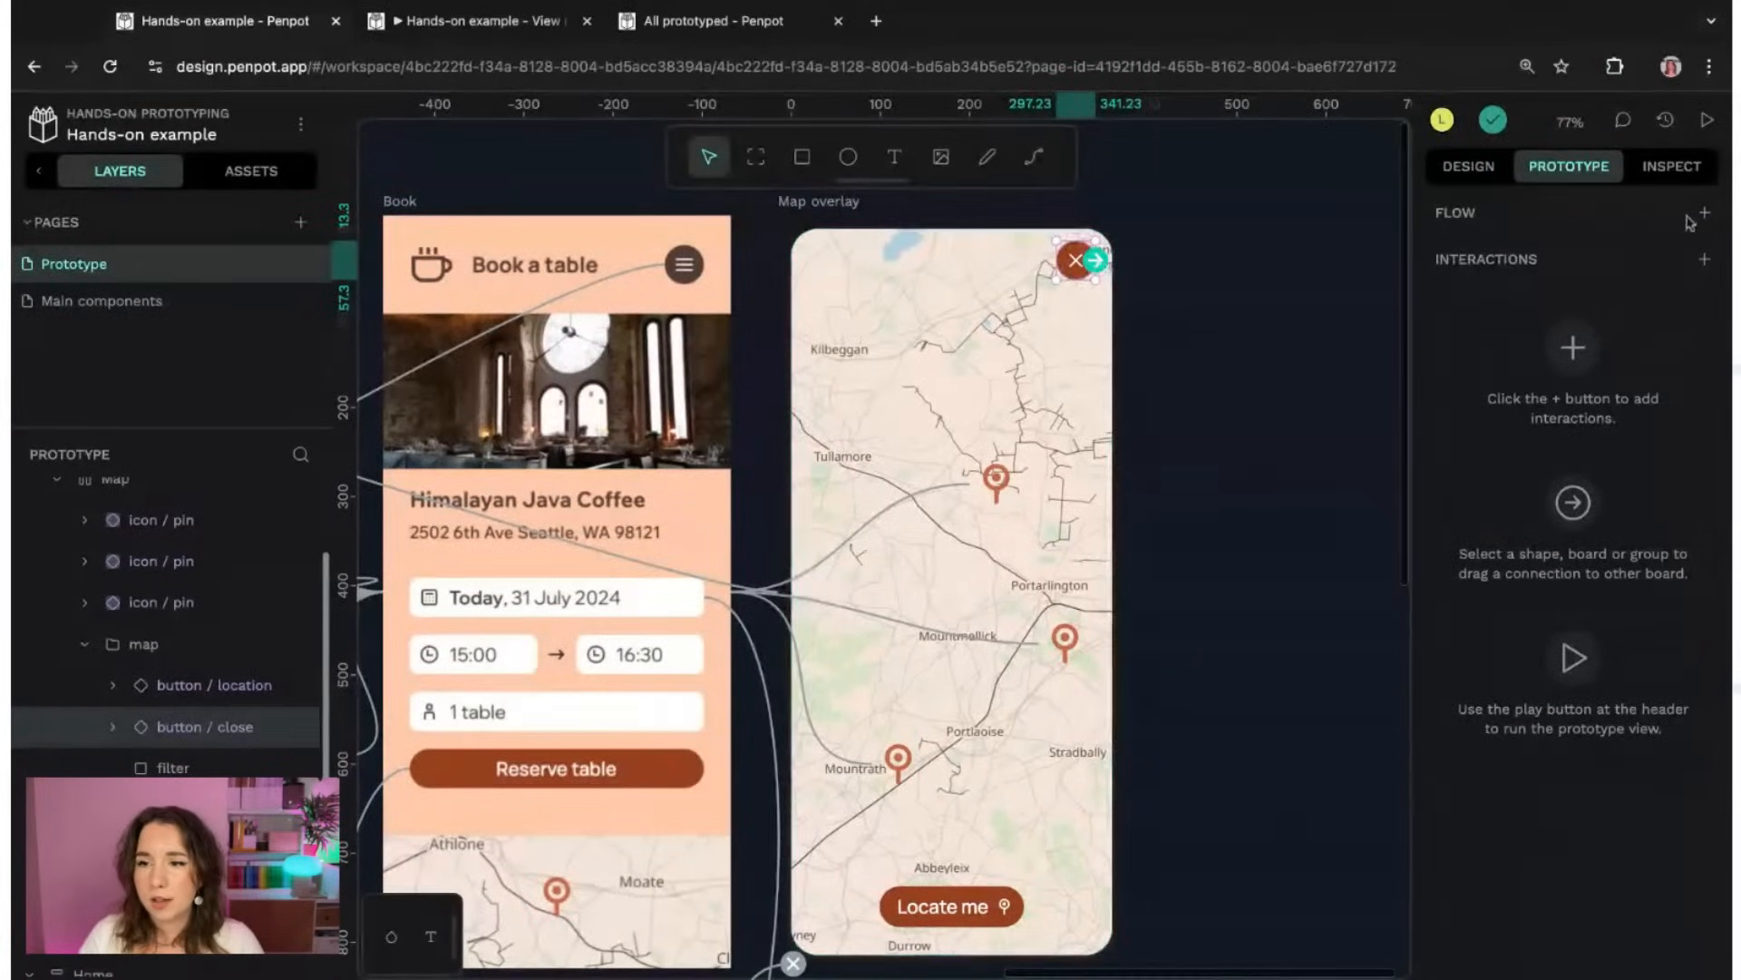
pyautogui.click(1704, 259)
pyautogui.click(1516, 314)
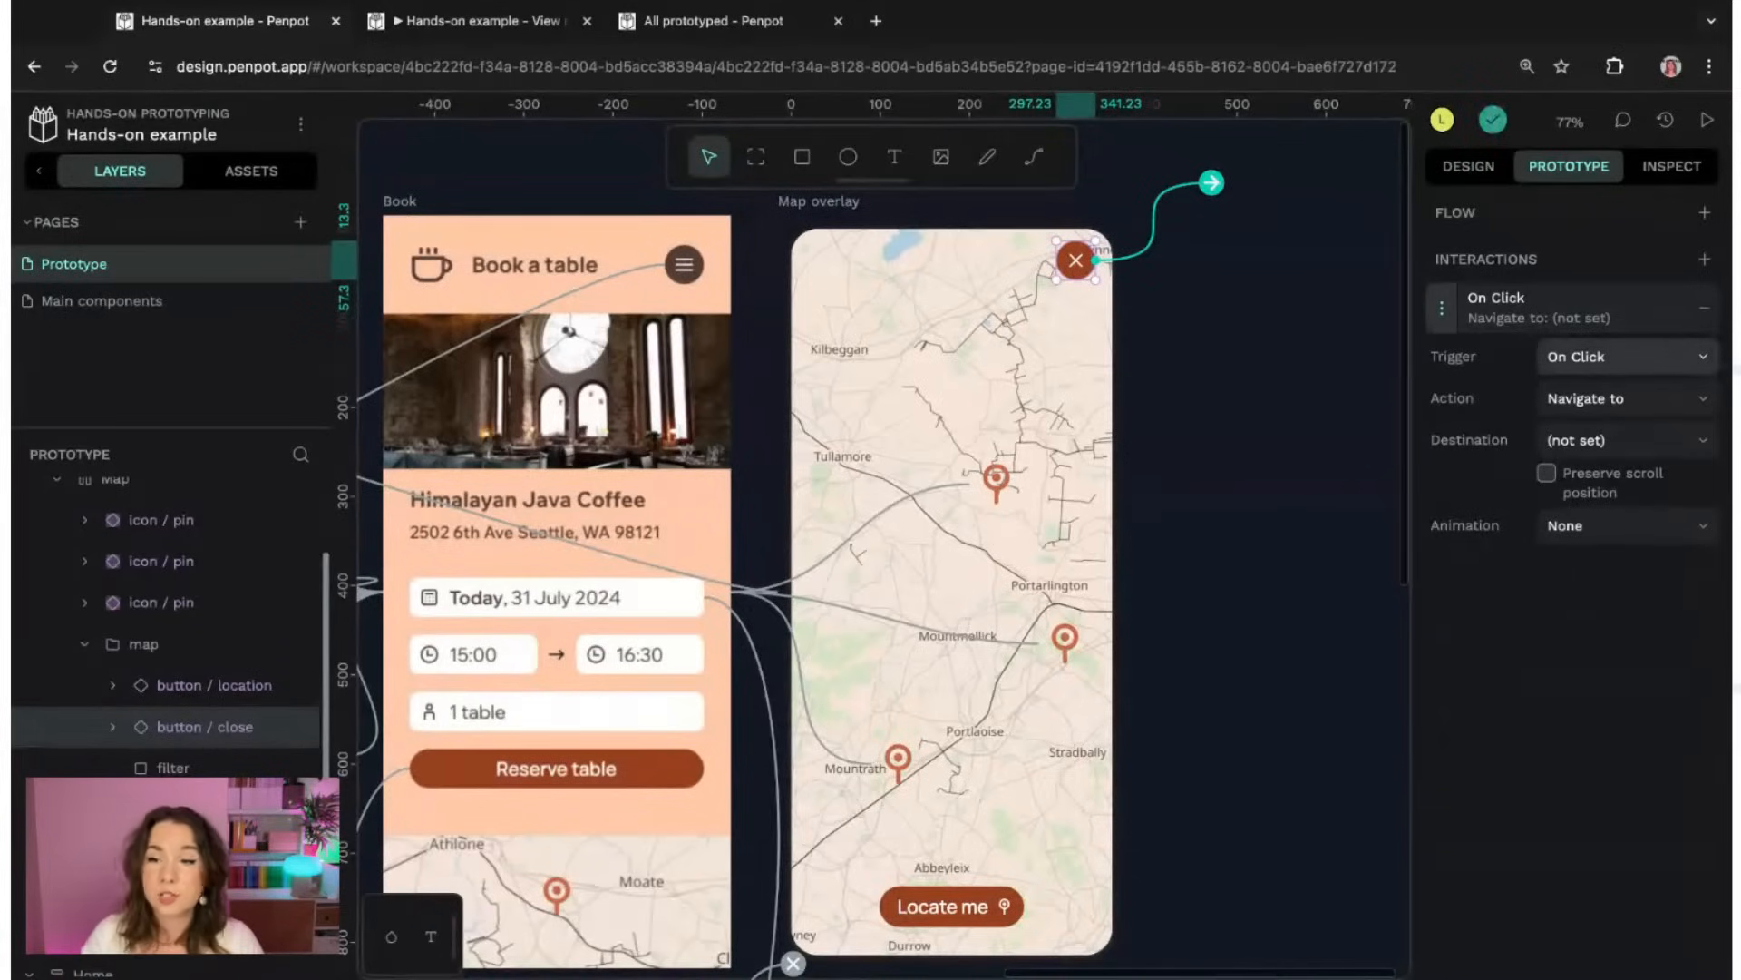
# - Set the close button's interaction to Close overlay with Map overlay as its destination
pyautogui.click(1617, 398)
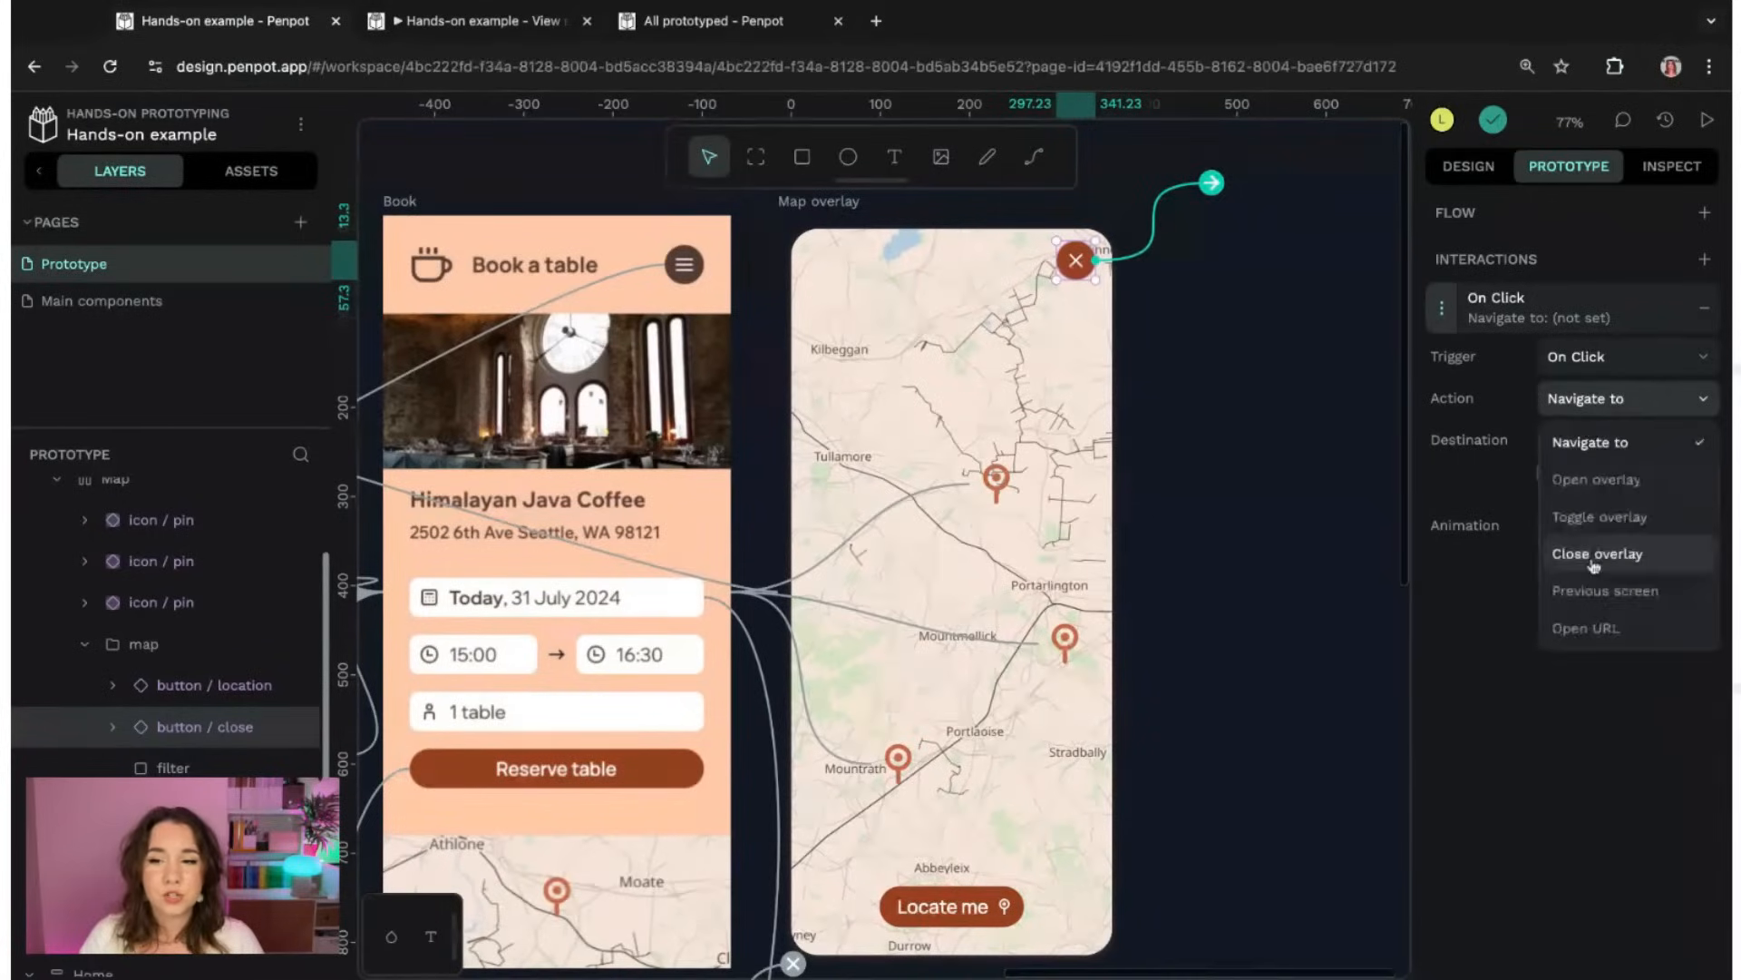
pyautogui.click(1594, 556)
pyautogui.click(1551, 440)
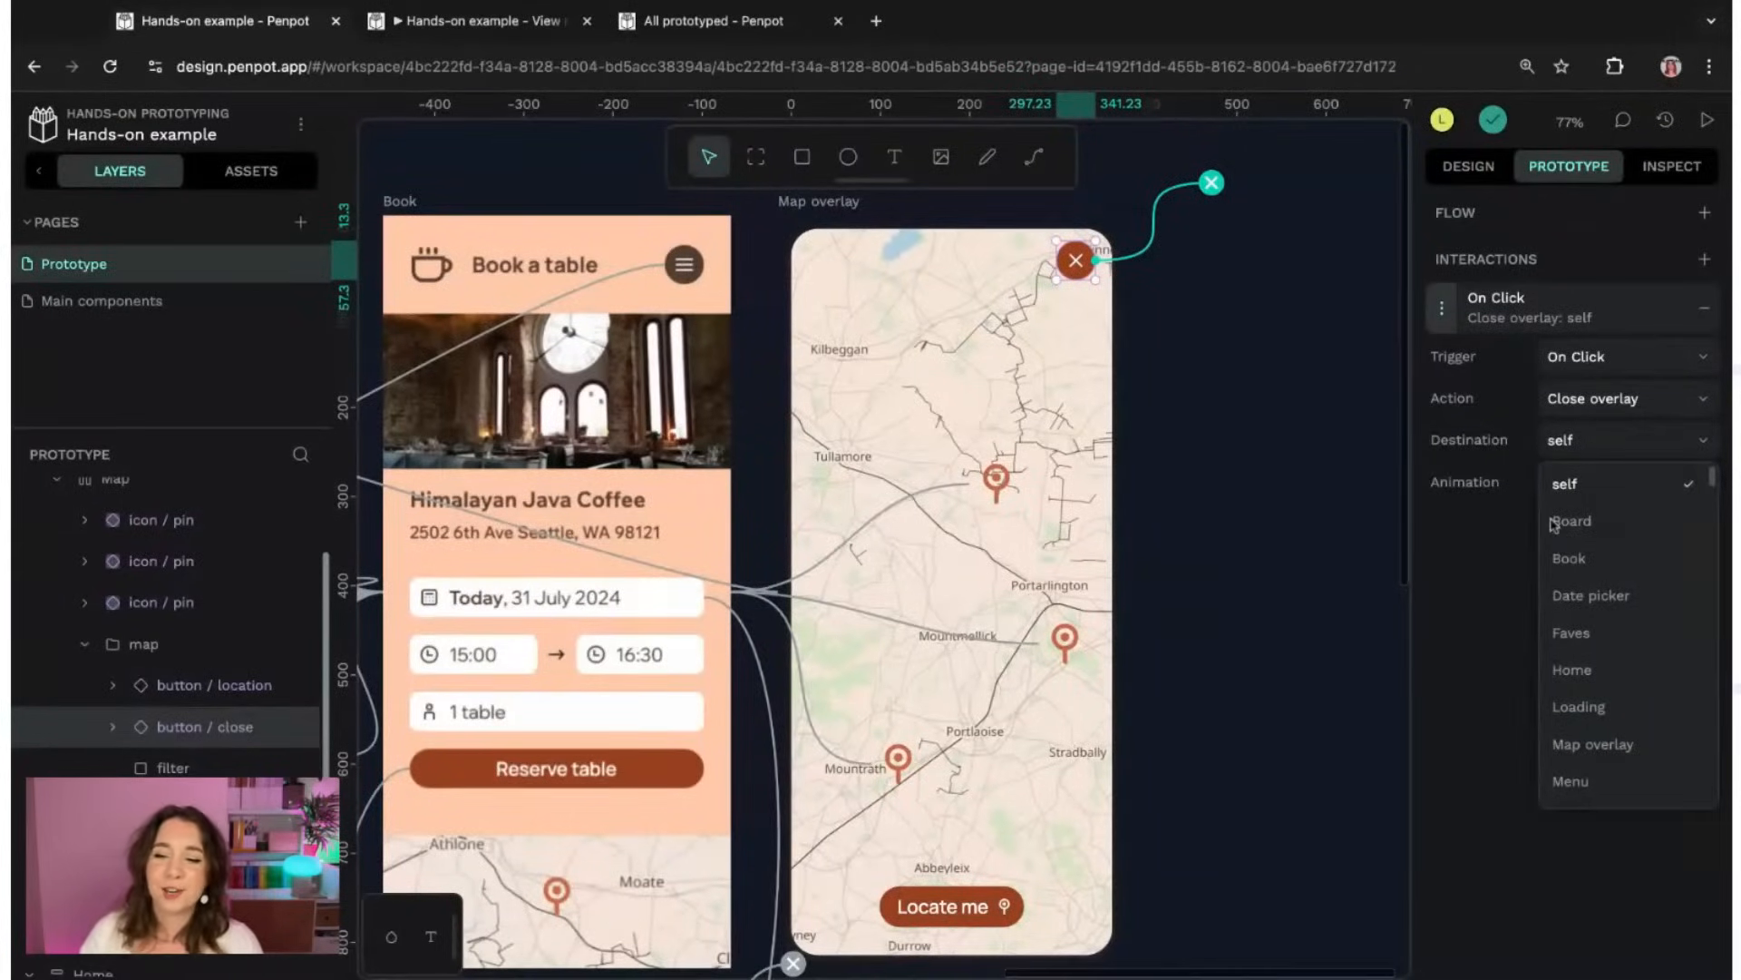
pyautogui.click(1593, 744)
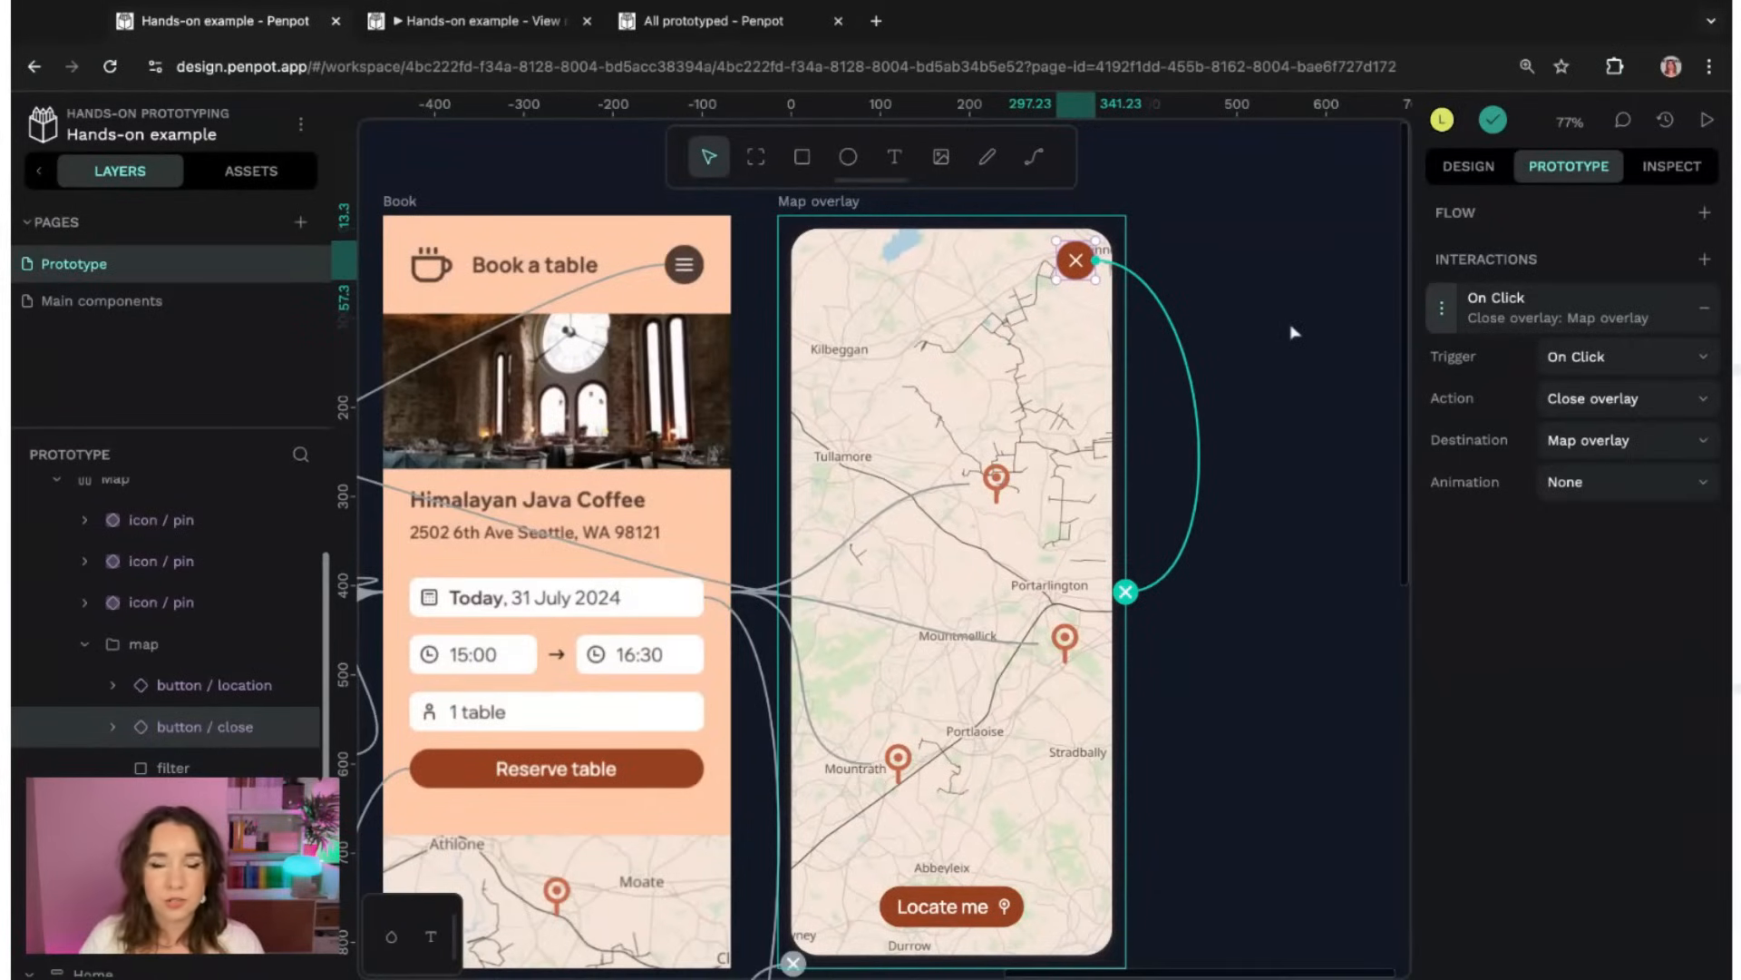
# - Run the prototype view and switch it to the Home board
pyautogui.click(1707, 123)
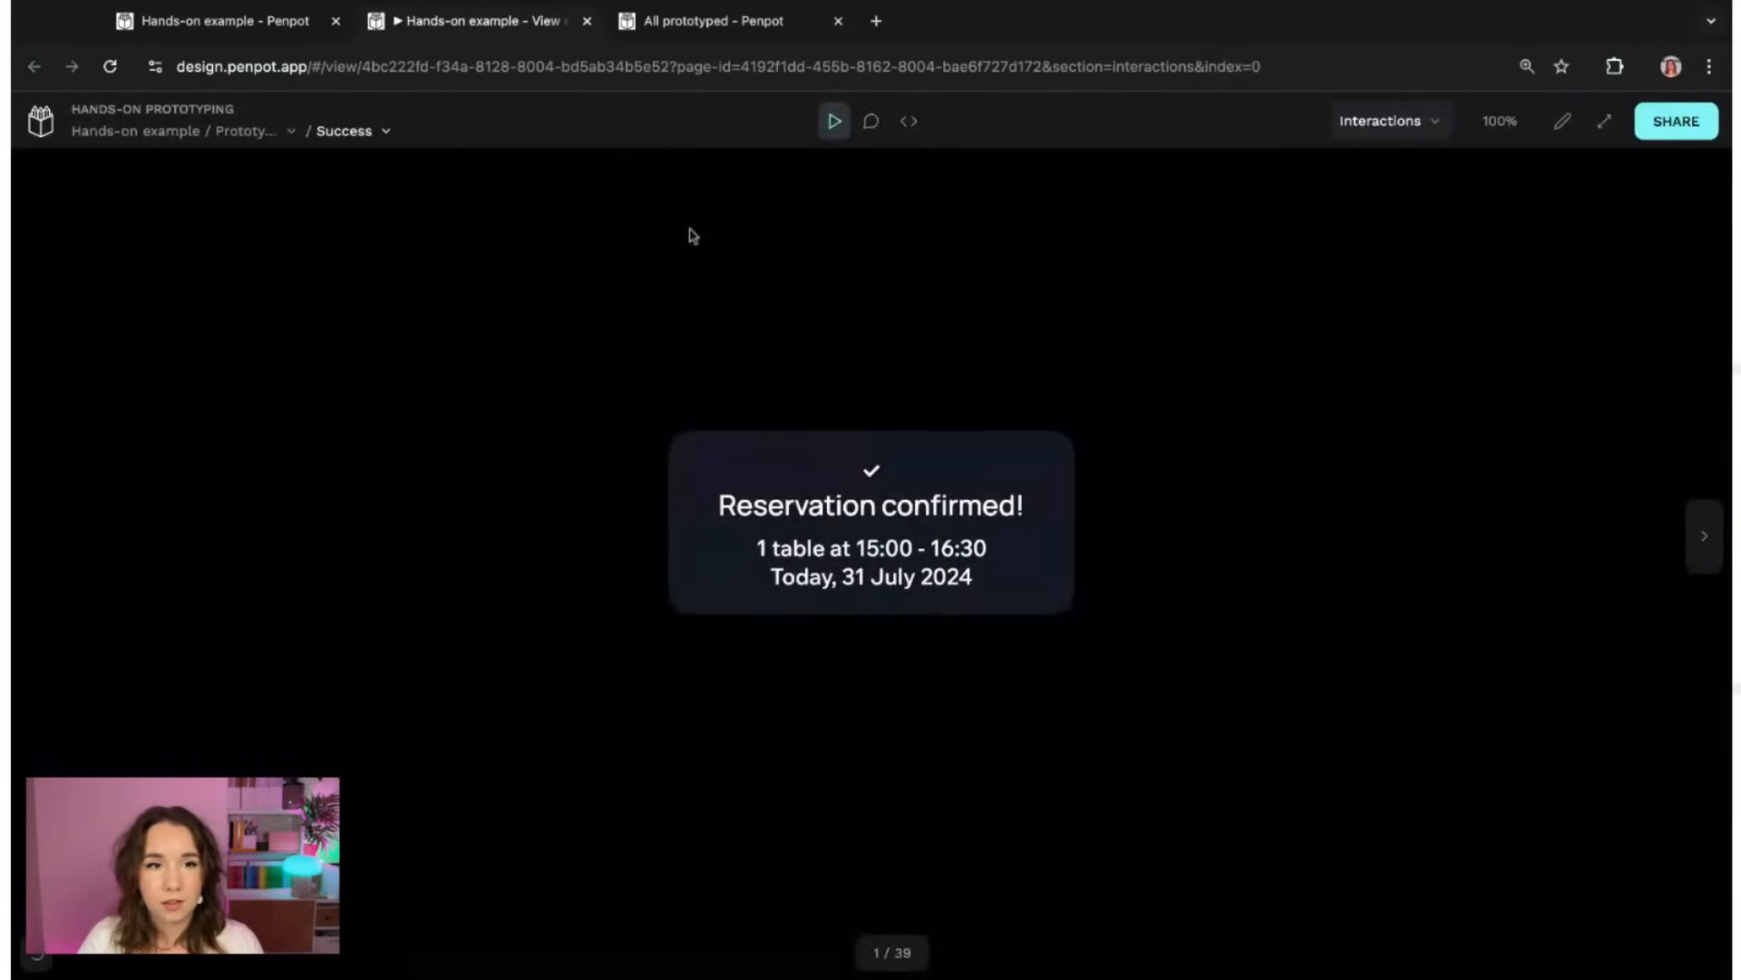
pyautogui.click(392, 136)
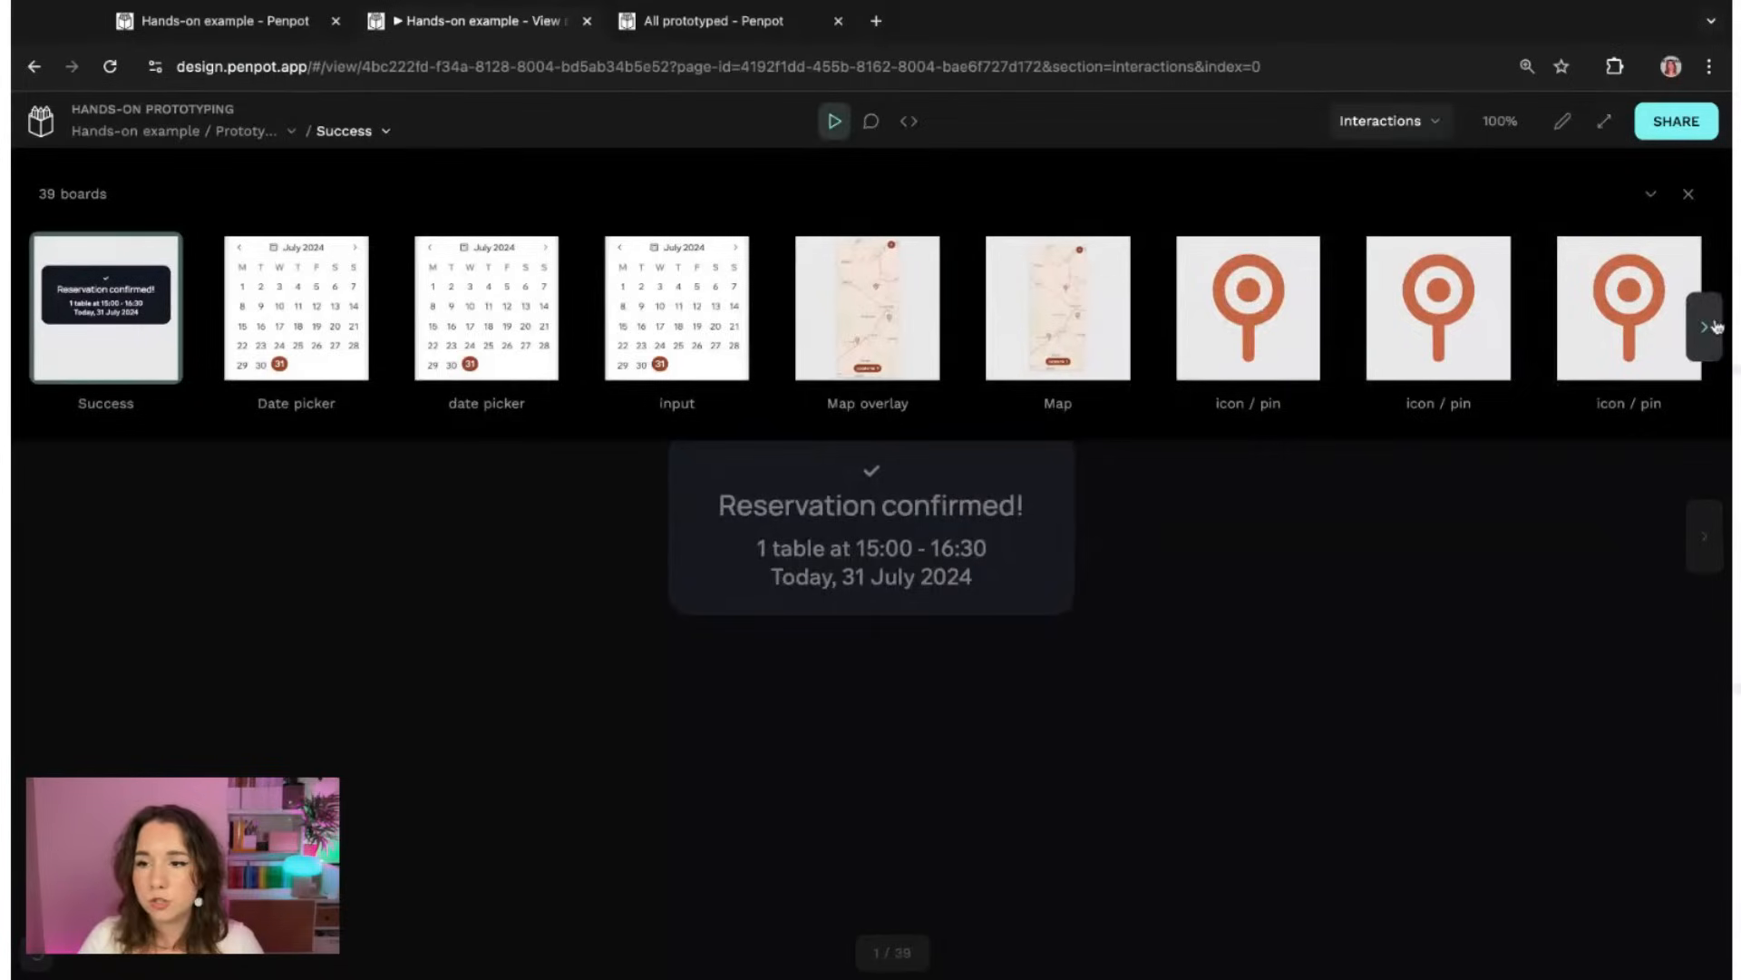
pyautogui.click(1706, 330)
pyautogui.click(1706, 330)
pyautogui.click(1706, 330)
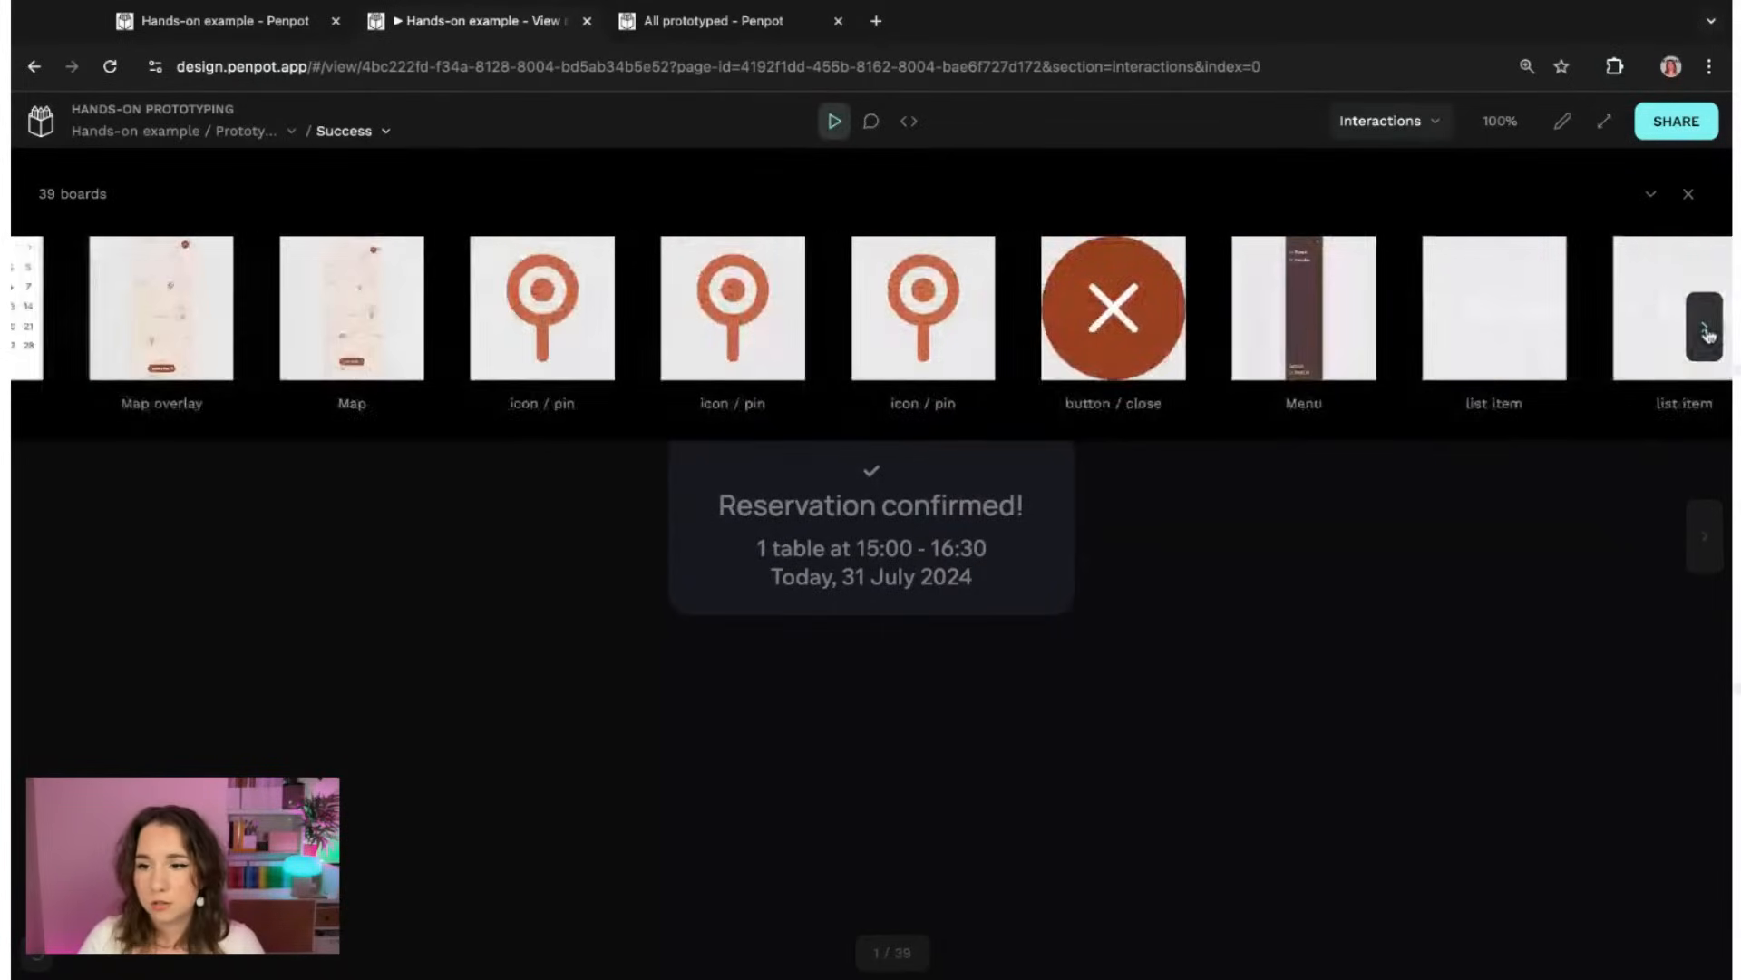
pyautogui.click(1706, 330)
pyautogui.click(1704, 328)
pyautogui.click(1705, 328)
pyautogui.click(1704, 328)
pyautogui.click(1704, 328)
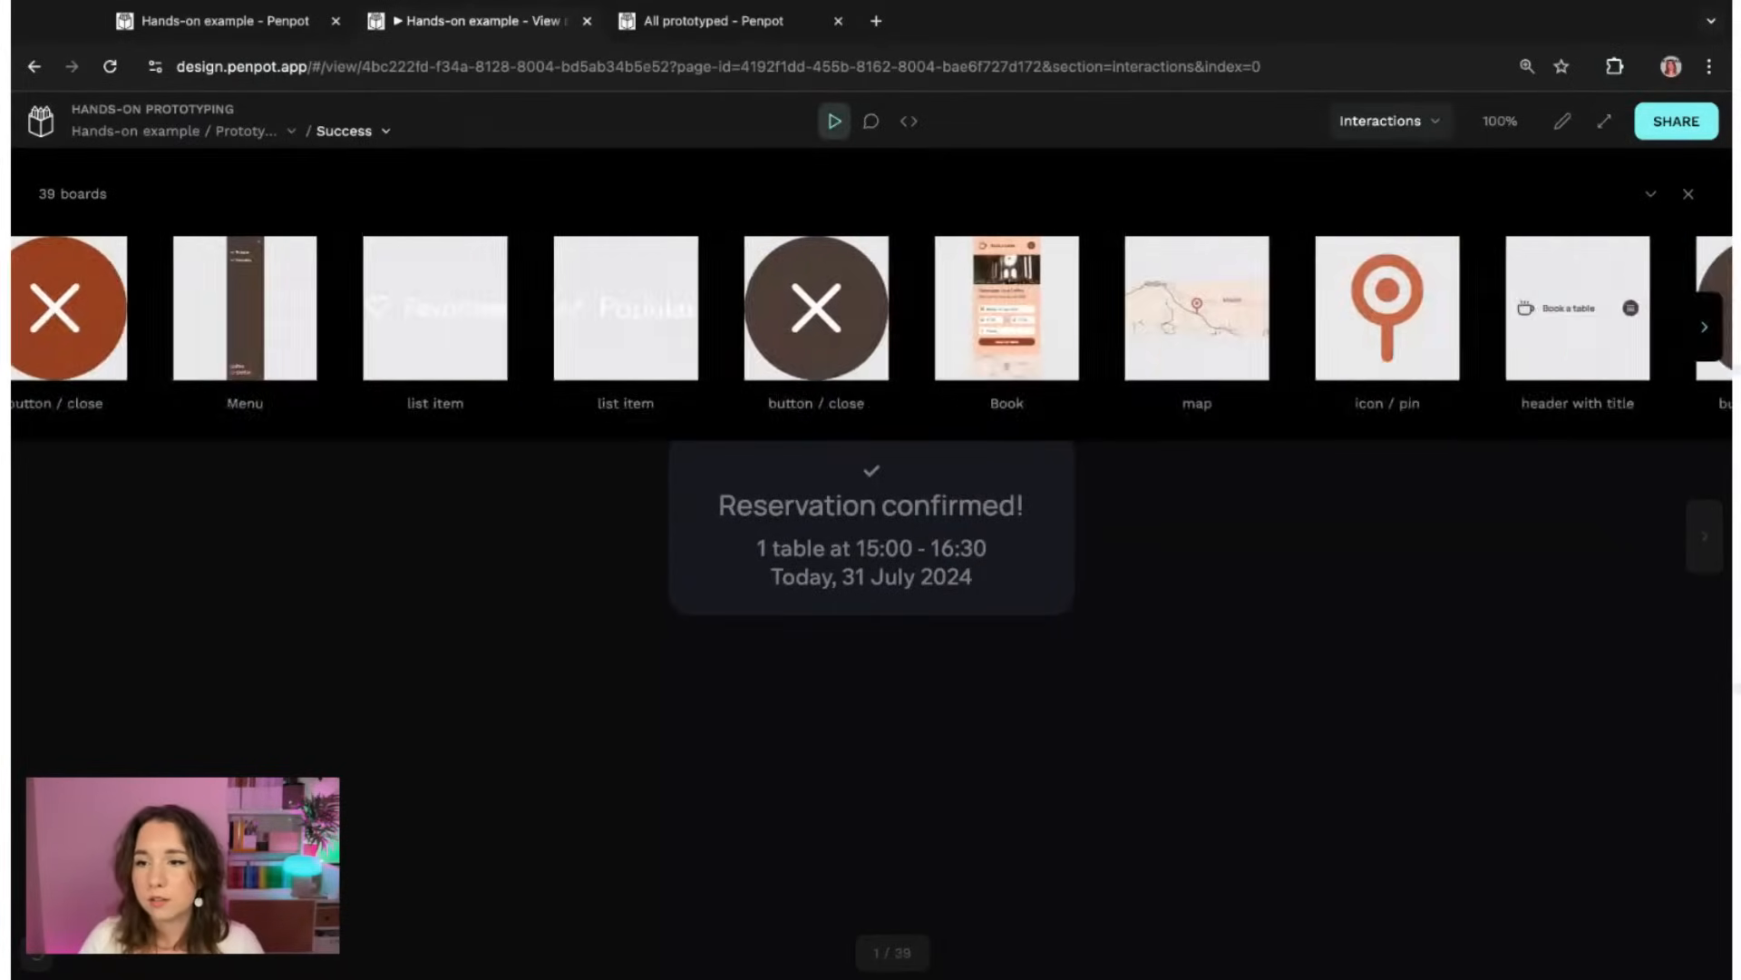
pyautogui.click(1704, 327)
pyautogui.click(1705, 327)
pyautogui.click(1704, 327)
pyautogui.click(1704, 327)
pyautogui.click(1704, 328)
pyautogui.click(1705, 328)
pyautogui.click(1704, 328)
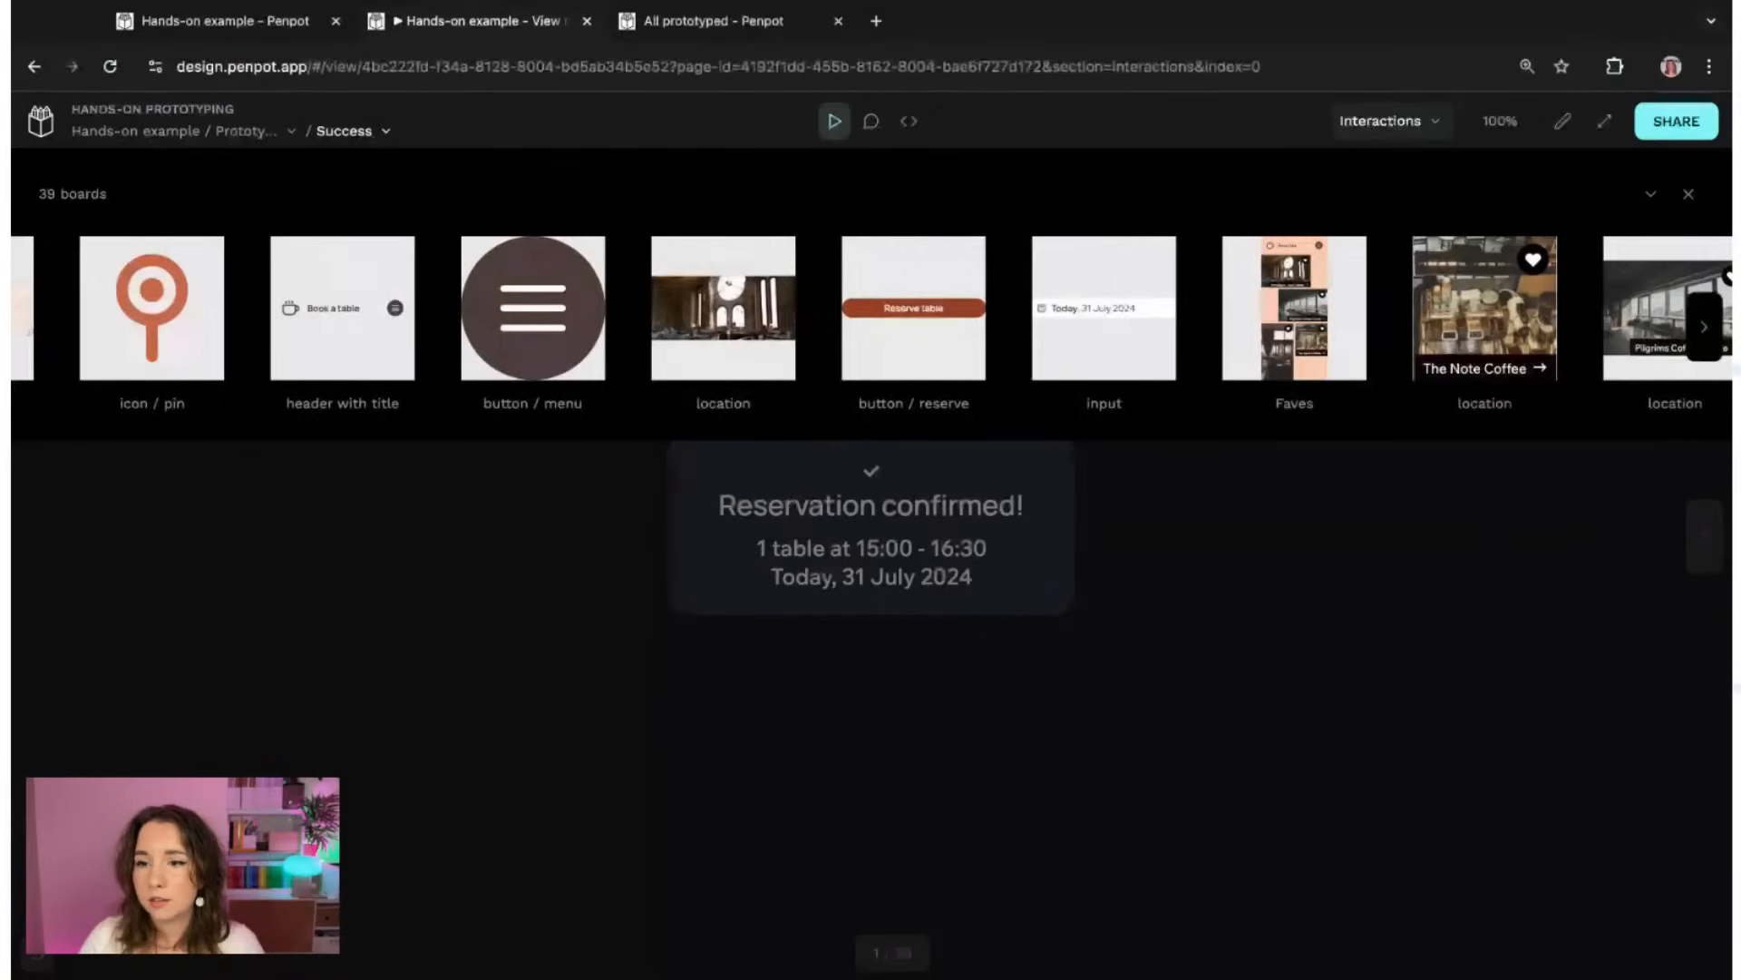
pyautogui.click(1704, 328)
pyautogui.click(1704, 328)
pyautogui.click(1704, 327)
pyautogui.click(1704, 328)
pyautogui.click(1704, 328)
pyautogui.click(1705, 328)
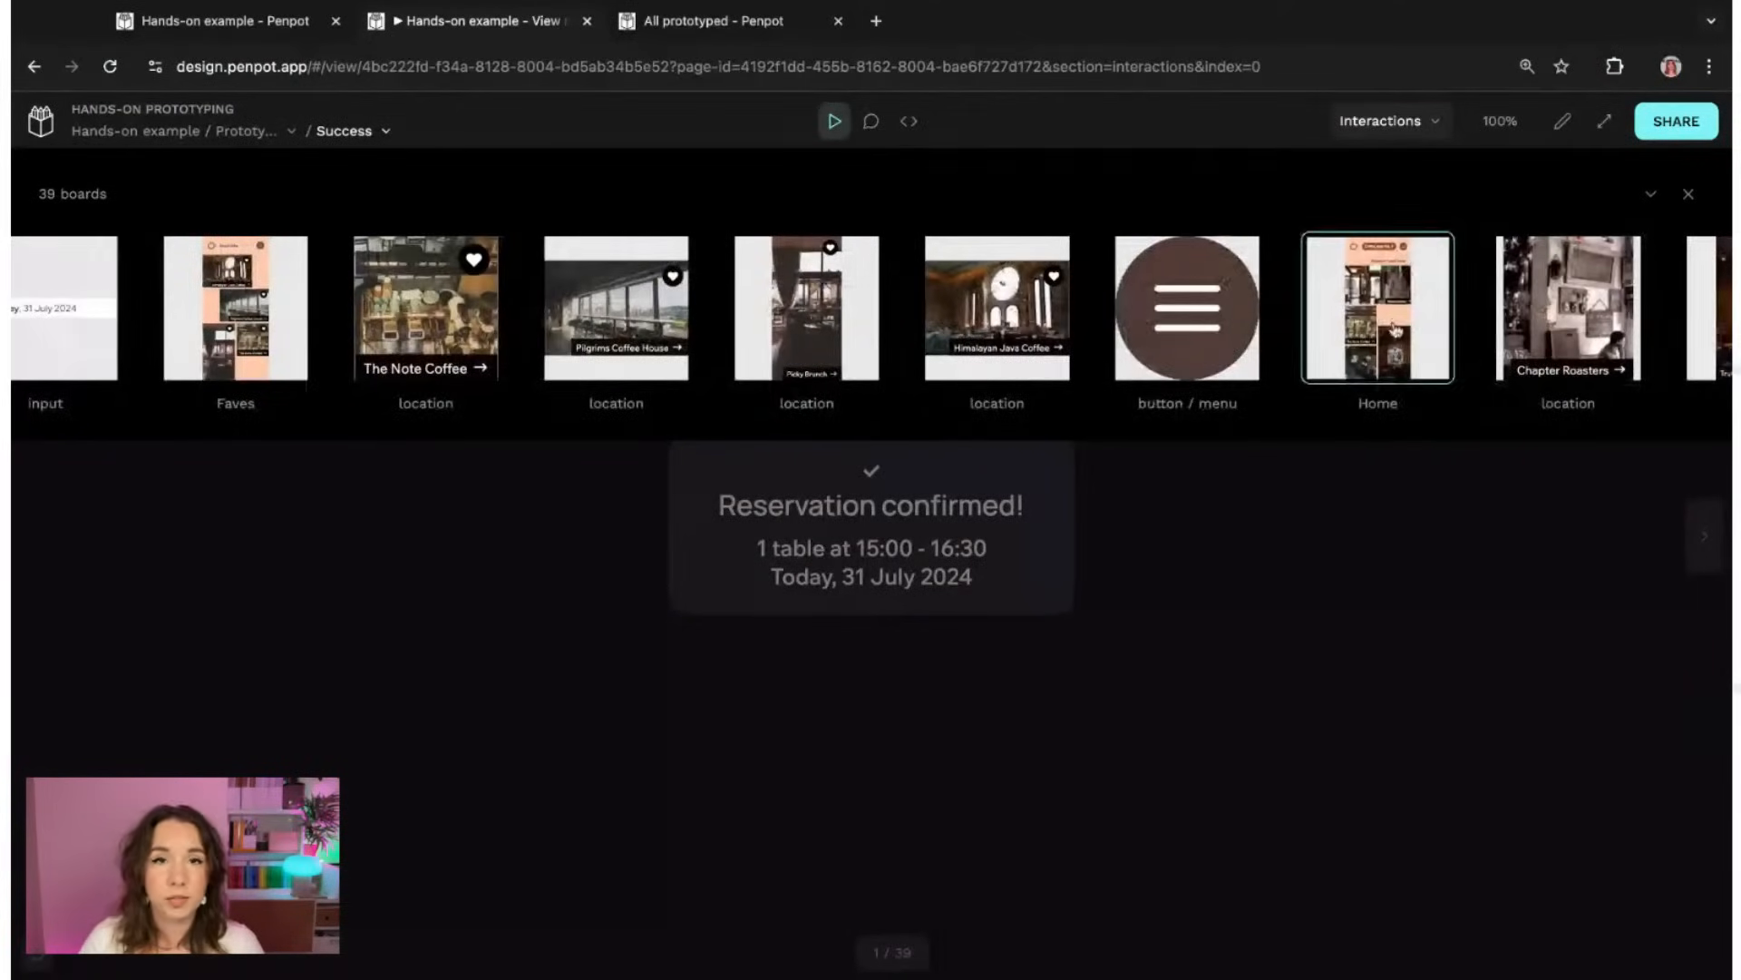
pyautogui.click(1395, 326)
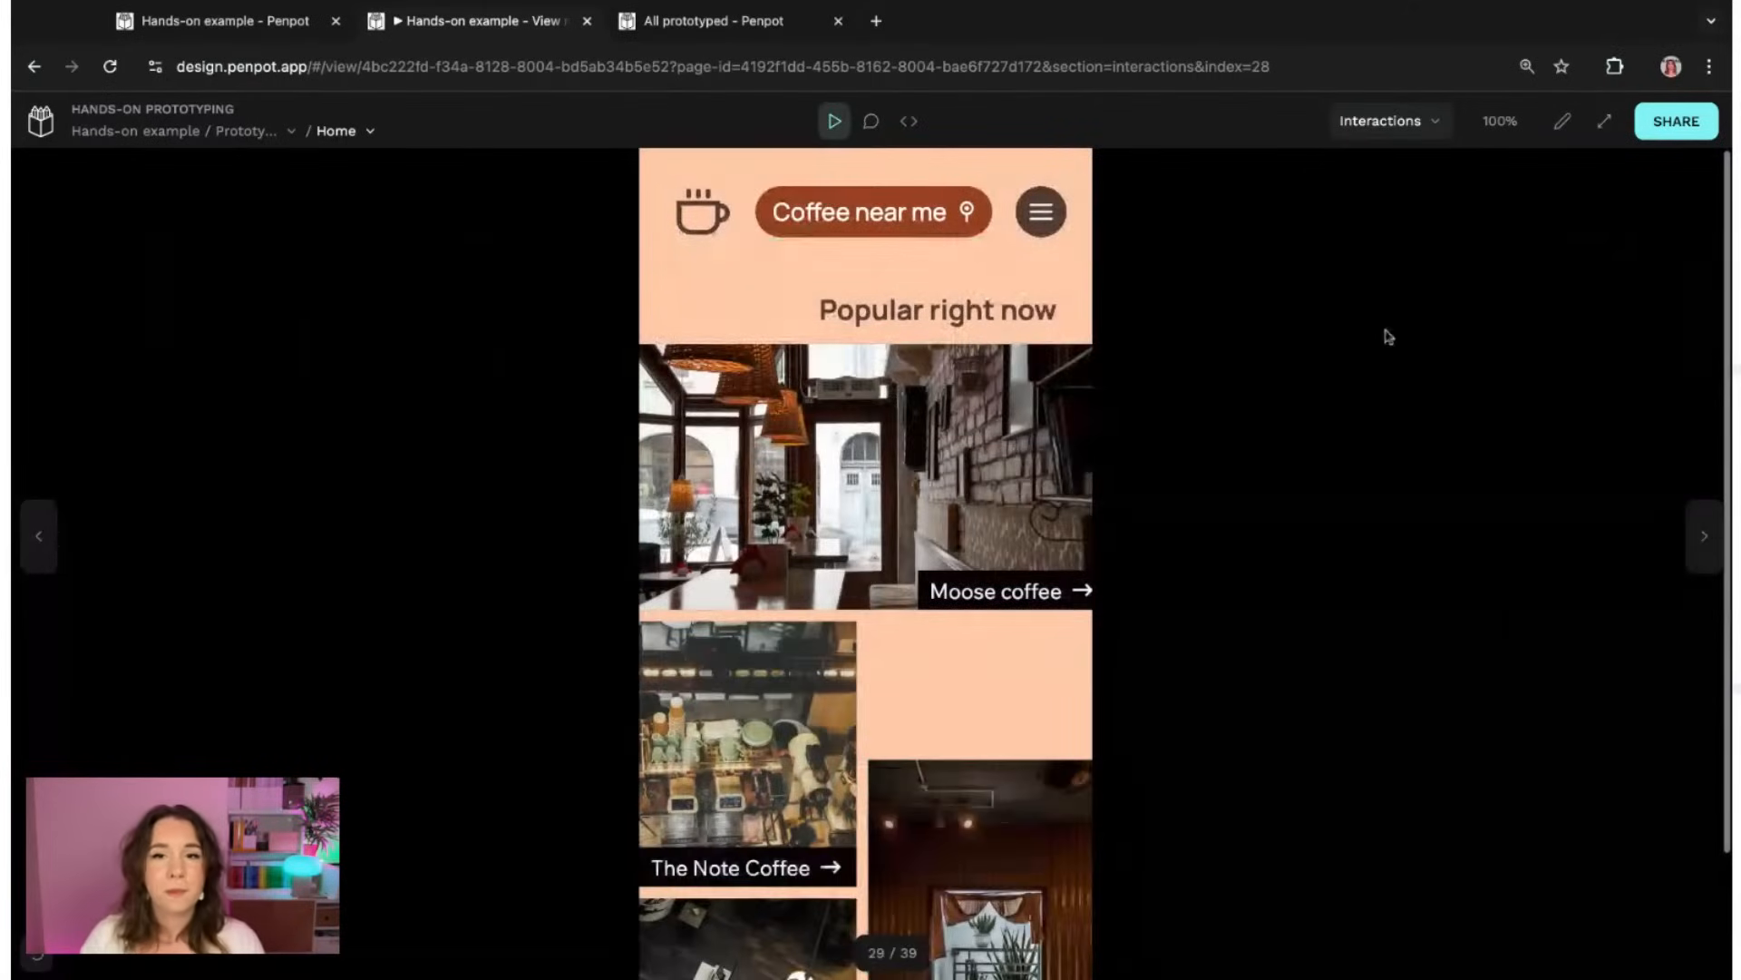
# - Test opening the map overlay from Coffee near me and closing it with its close button, twice
pyautogui.click(889, 227)
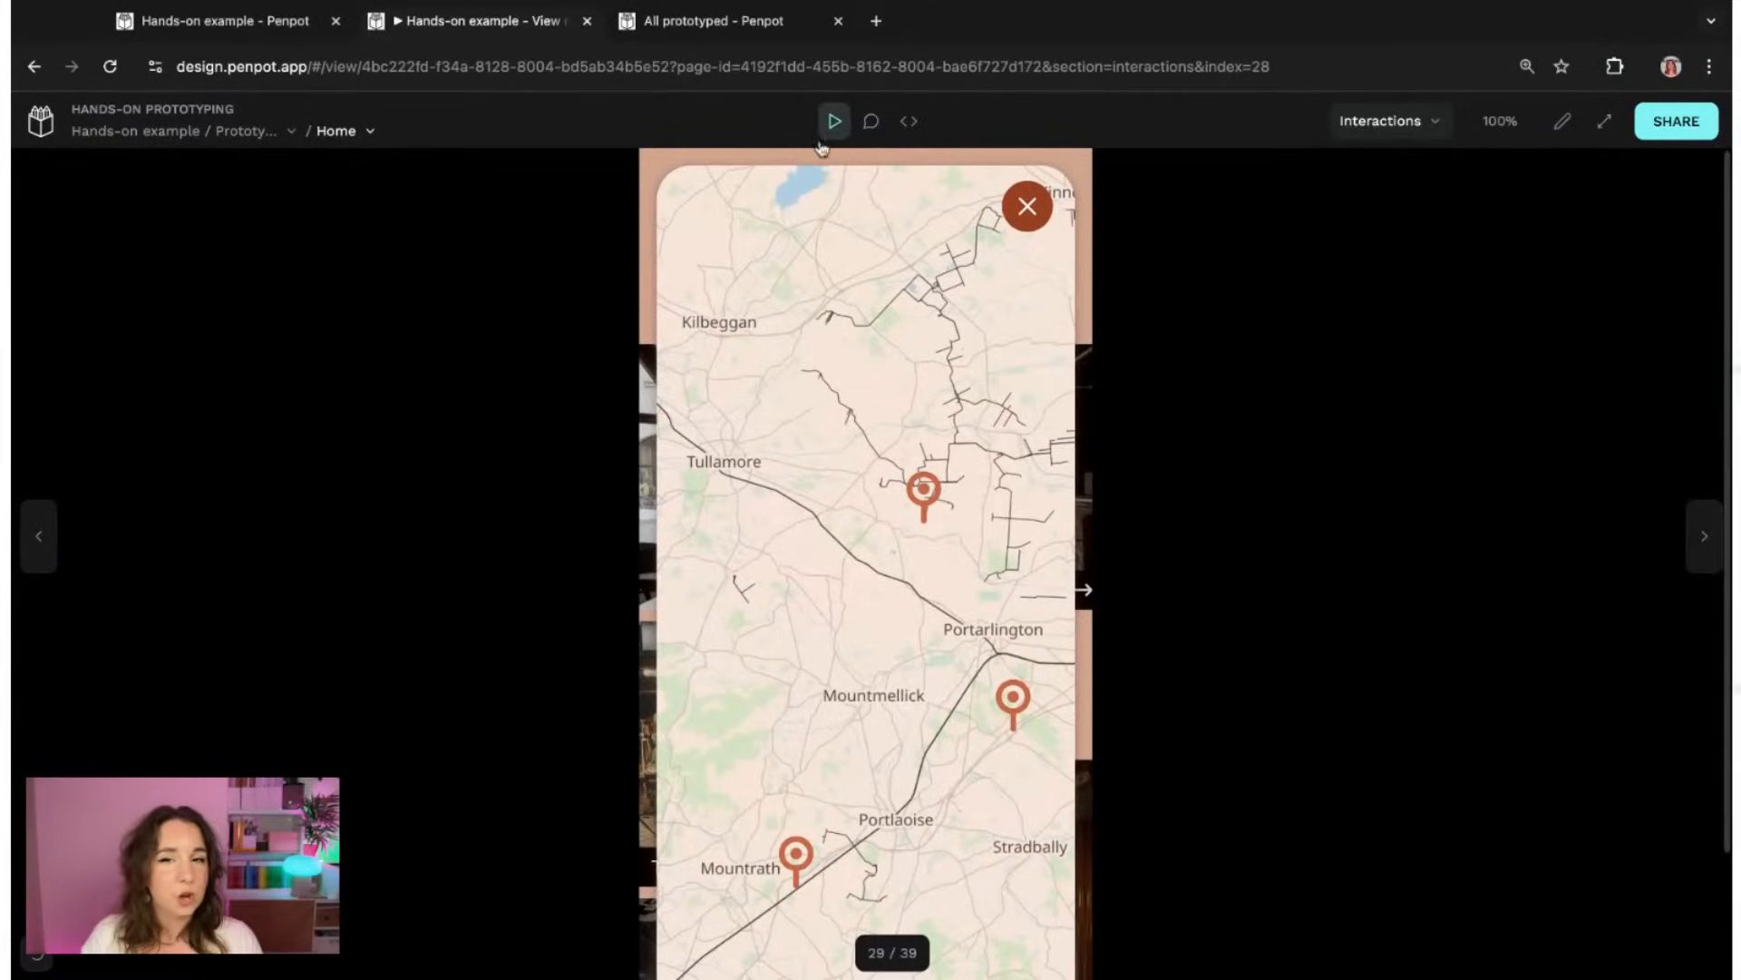
pyautogui.click(1029, 225)
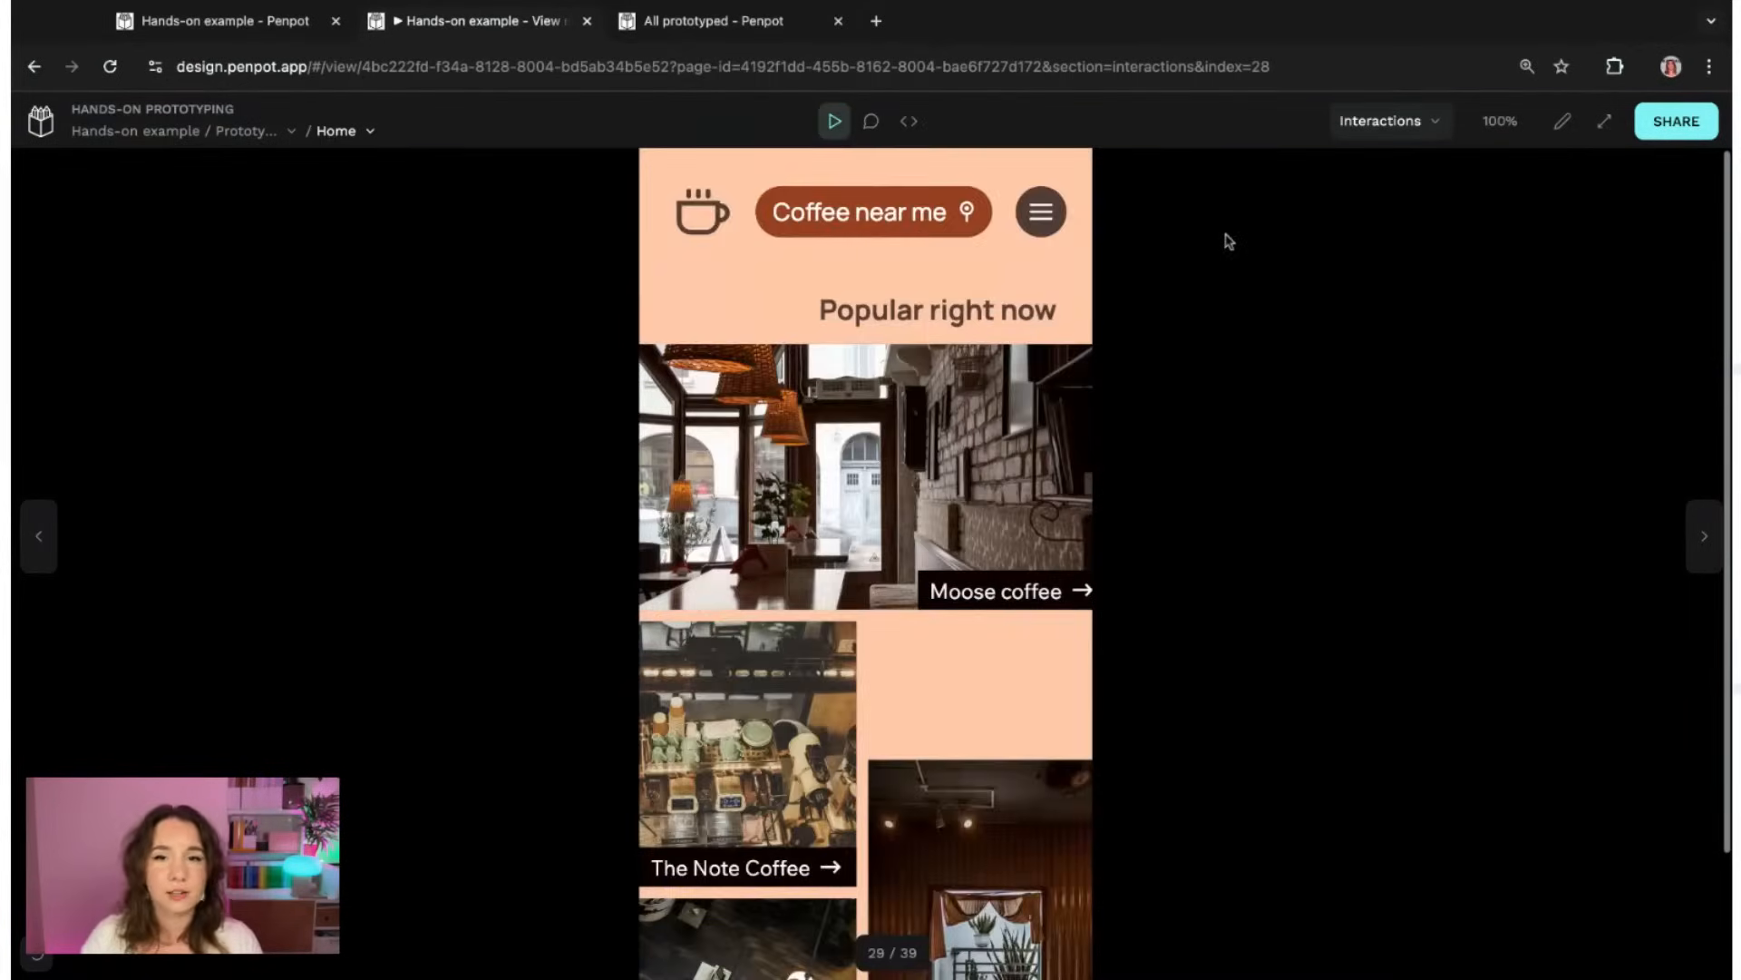
pyautogui.click(934, 226)
pyautogui.click(1027, 207)
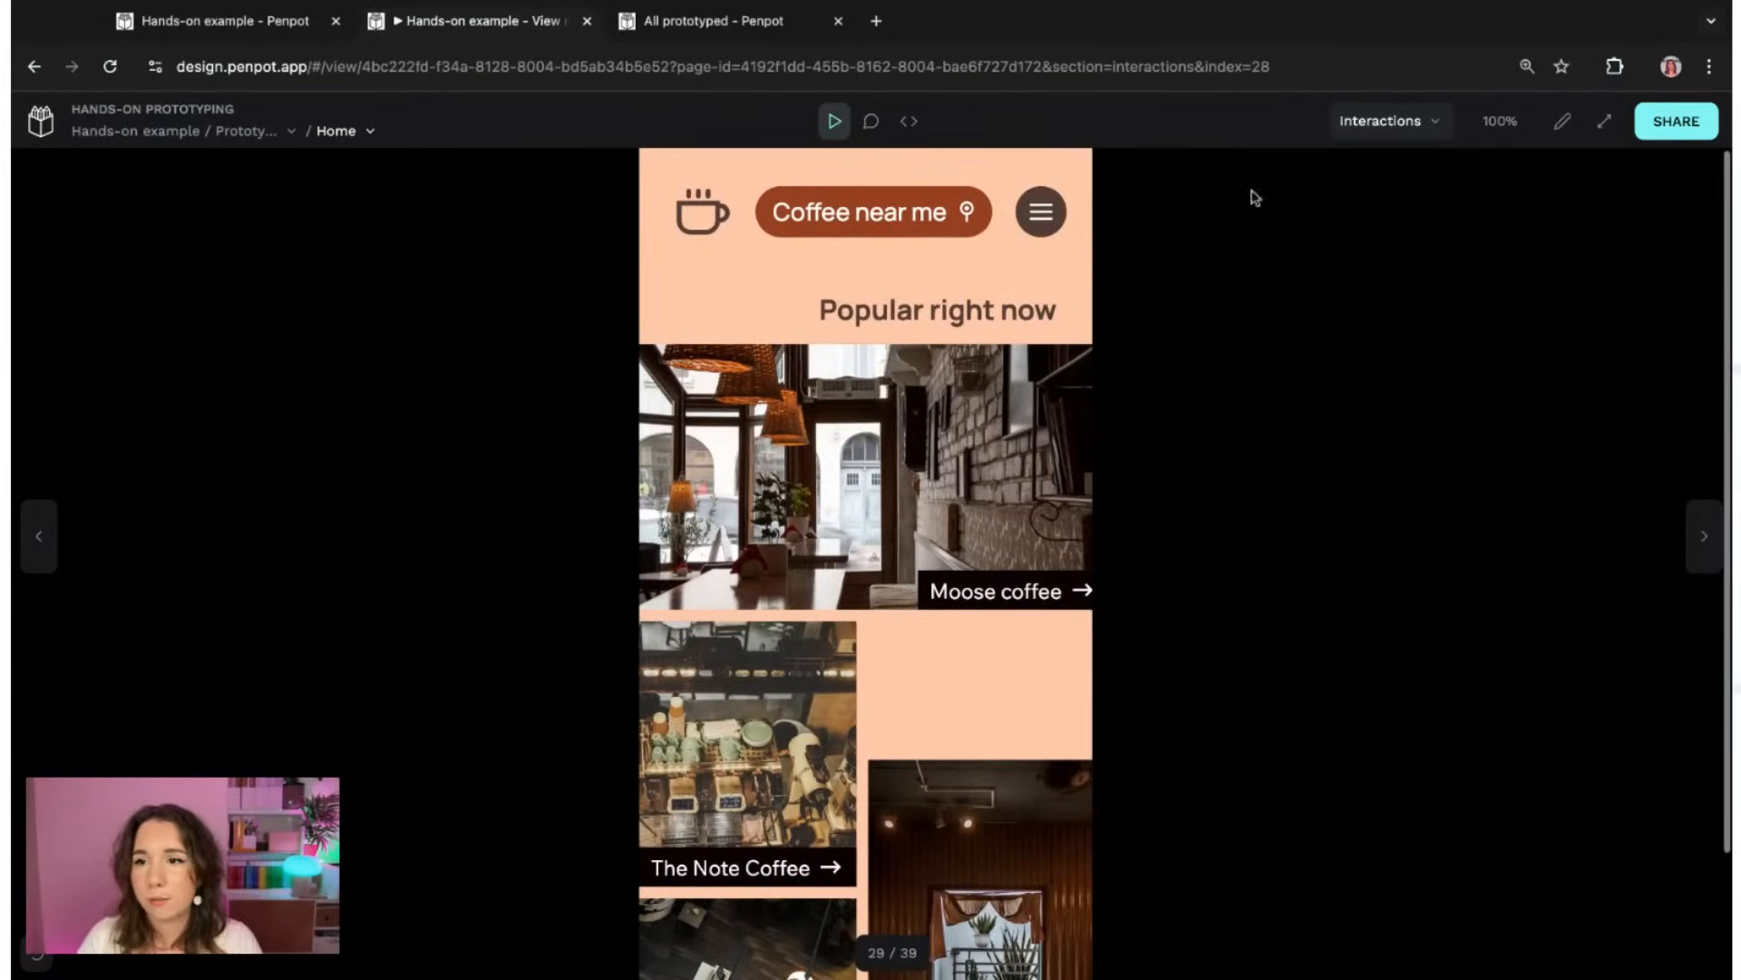
# - Return to the design workspace and inspect the design settings of the Map overlay board and its inner Map board
pyautogui.click(1562, 122)
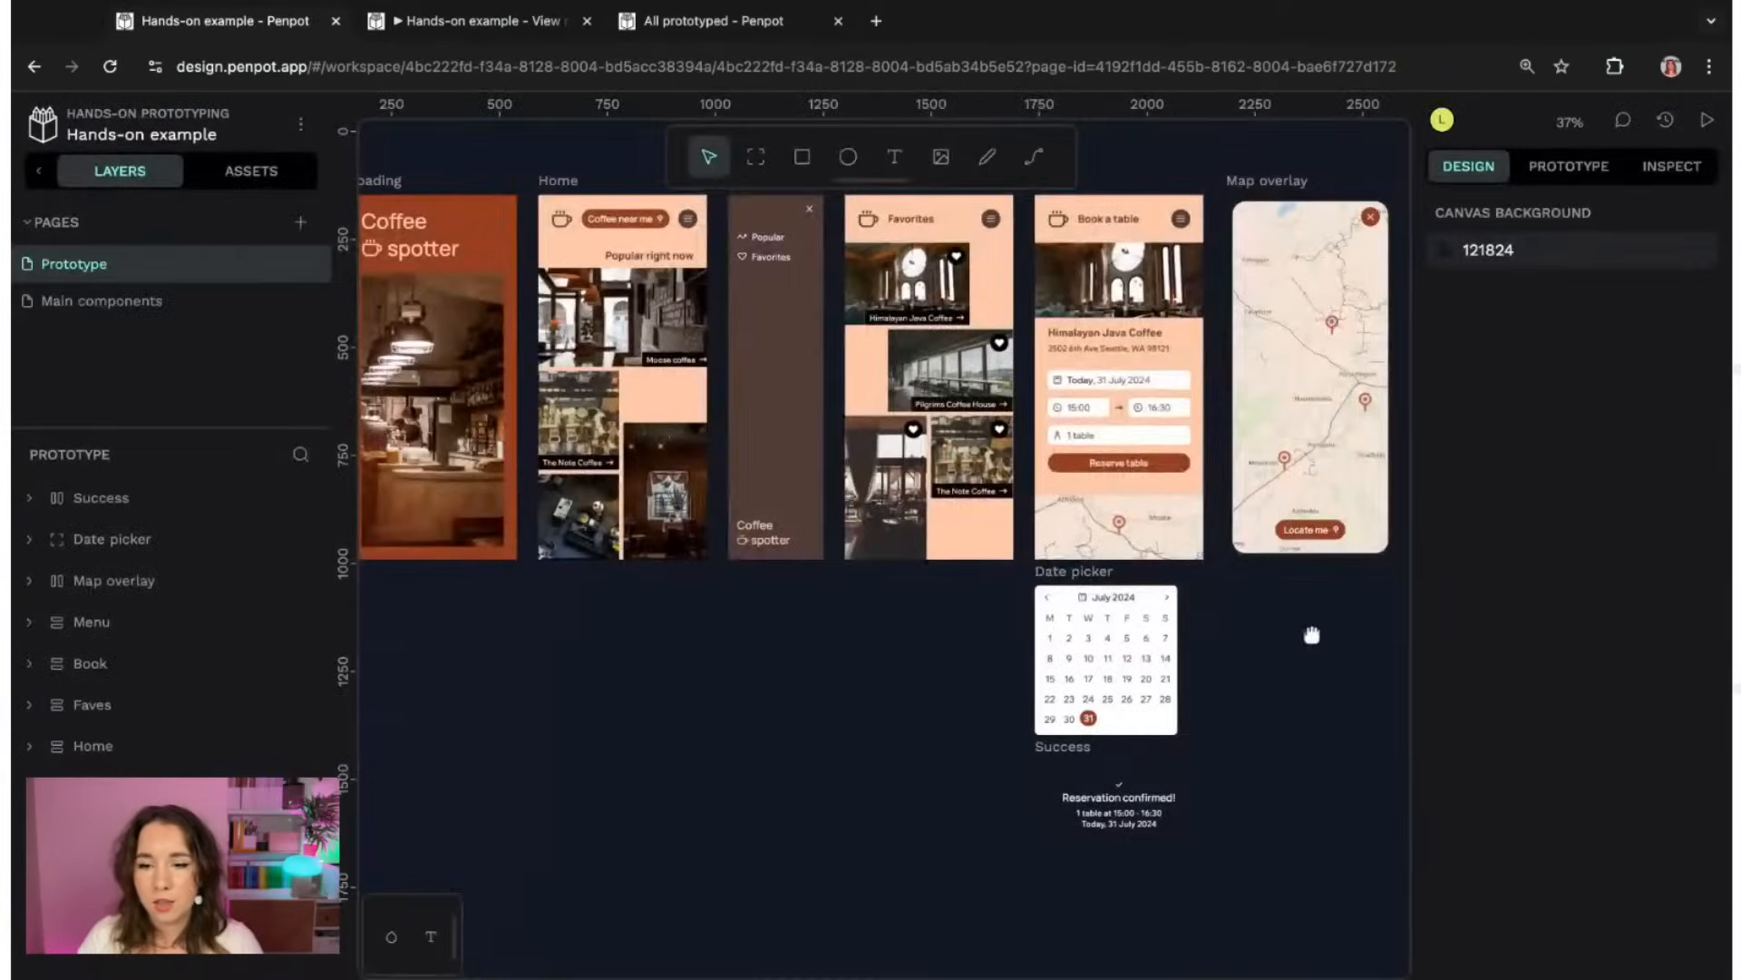
pyautogui.hscroll(5, 1314, 630)
pyautogui.scroll(3, 1314, 630)
pyautogui.scroll(5, 1267, 509)
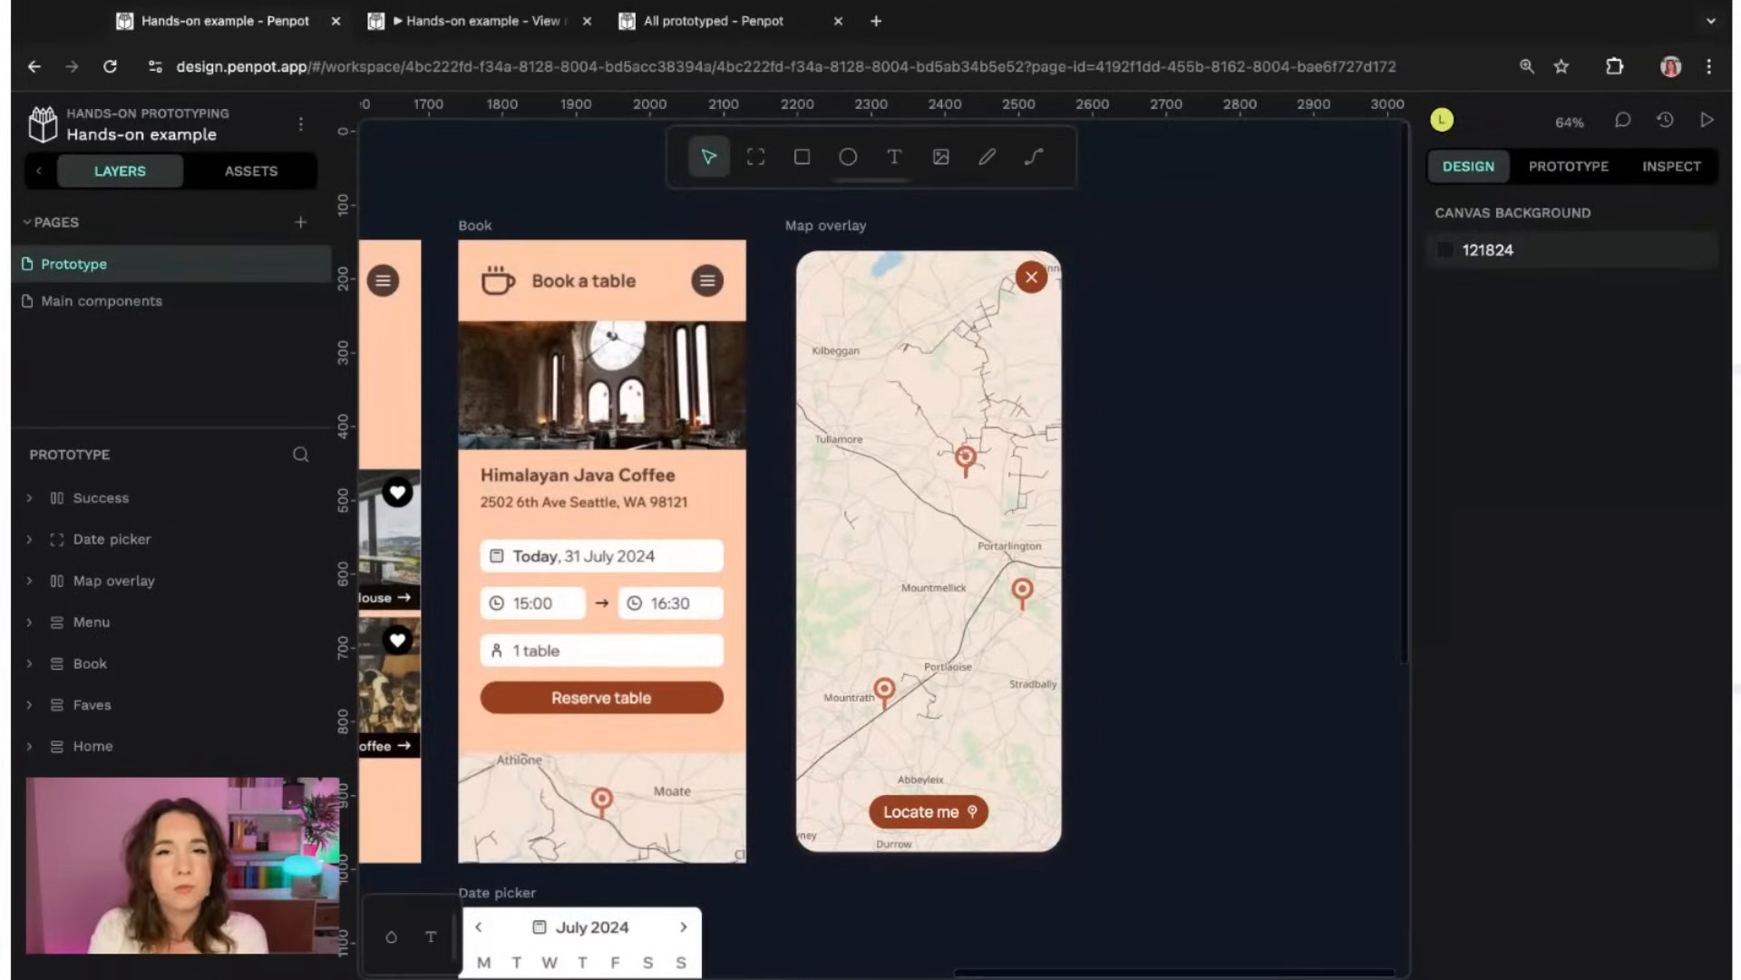
pyautogui.click(836, 234)
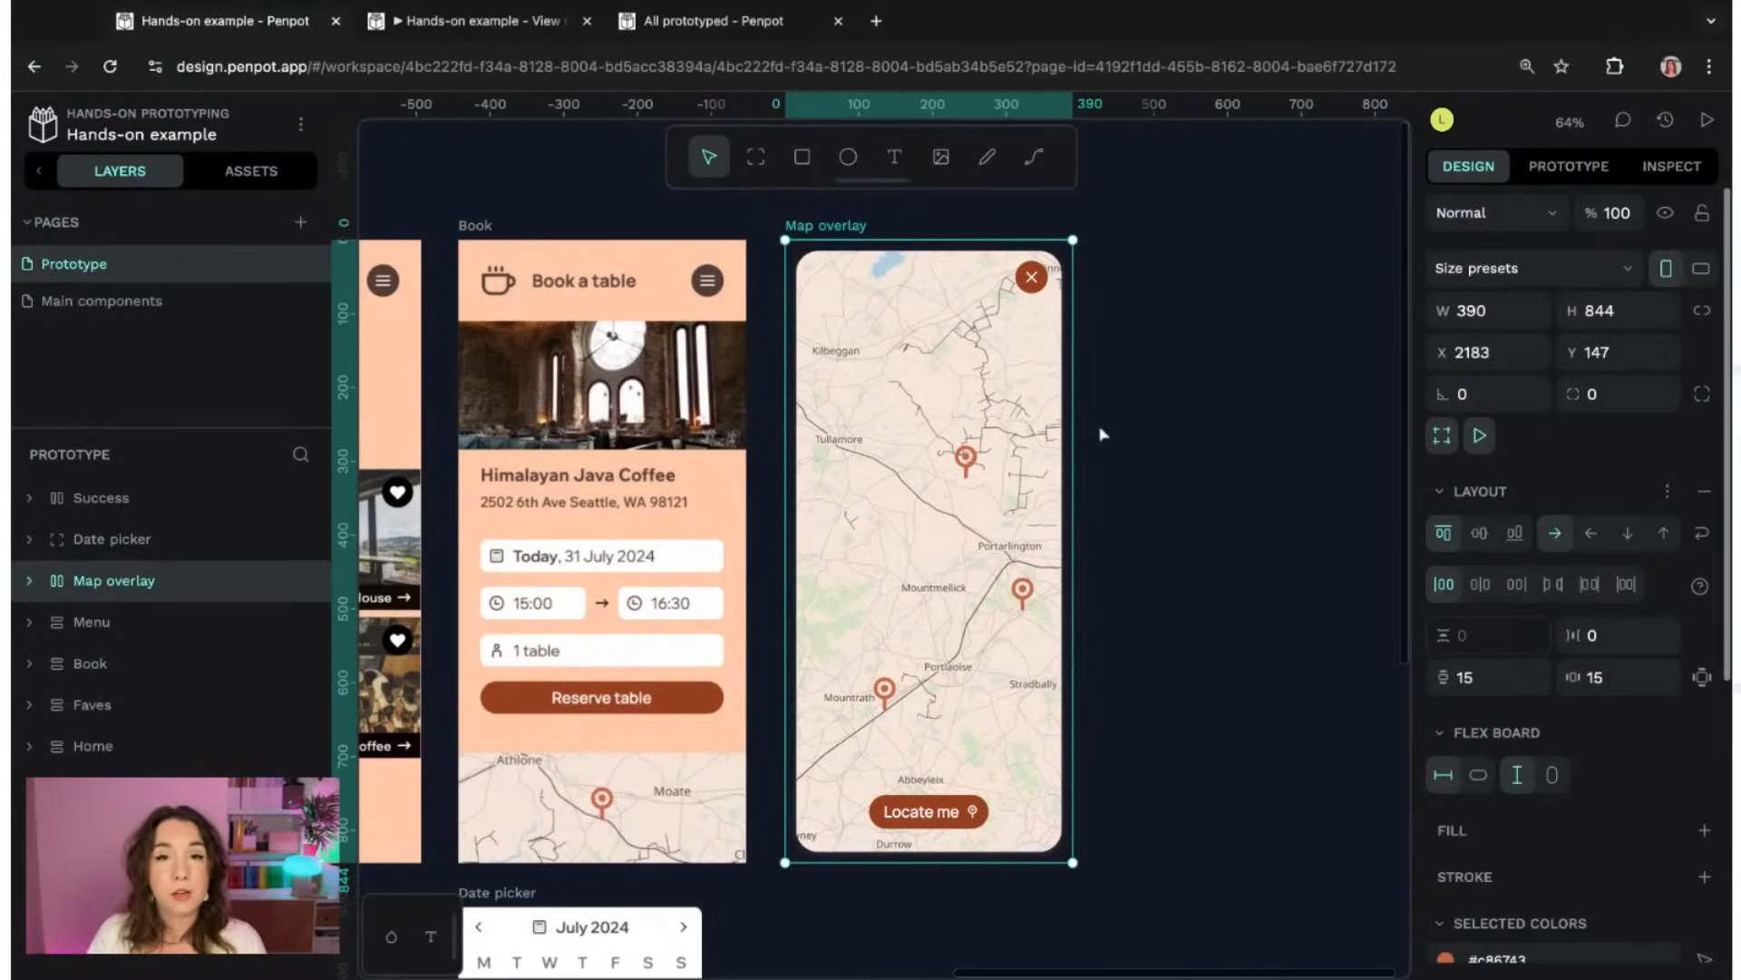
pyautogui.click(952, 297)
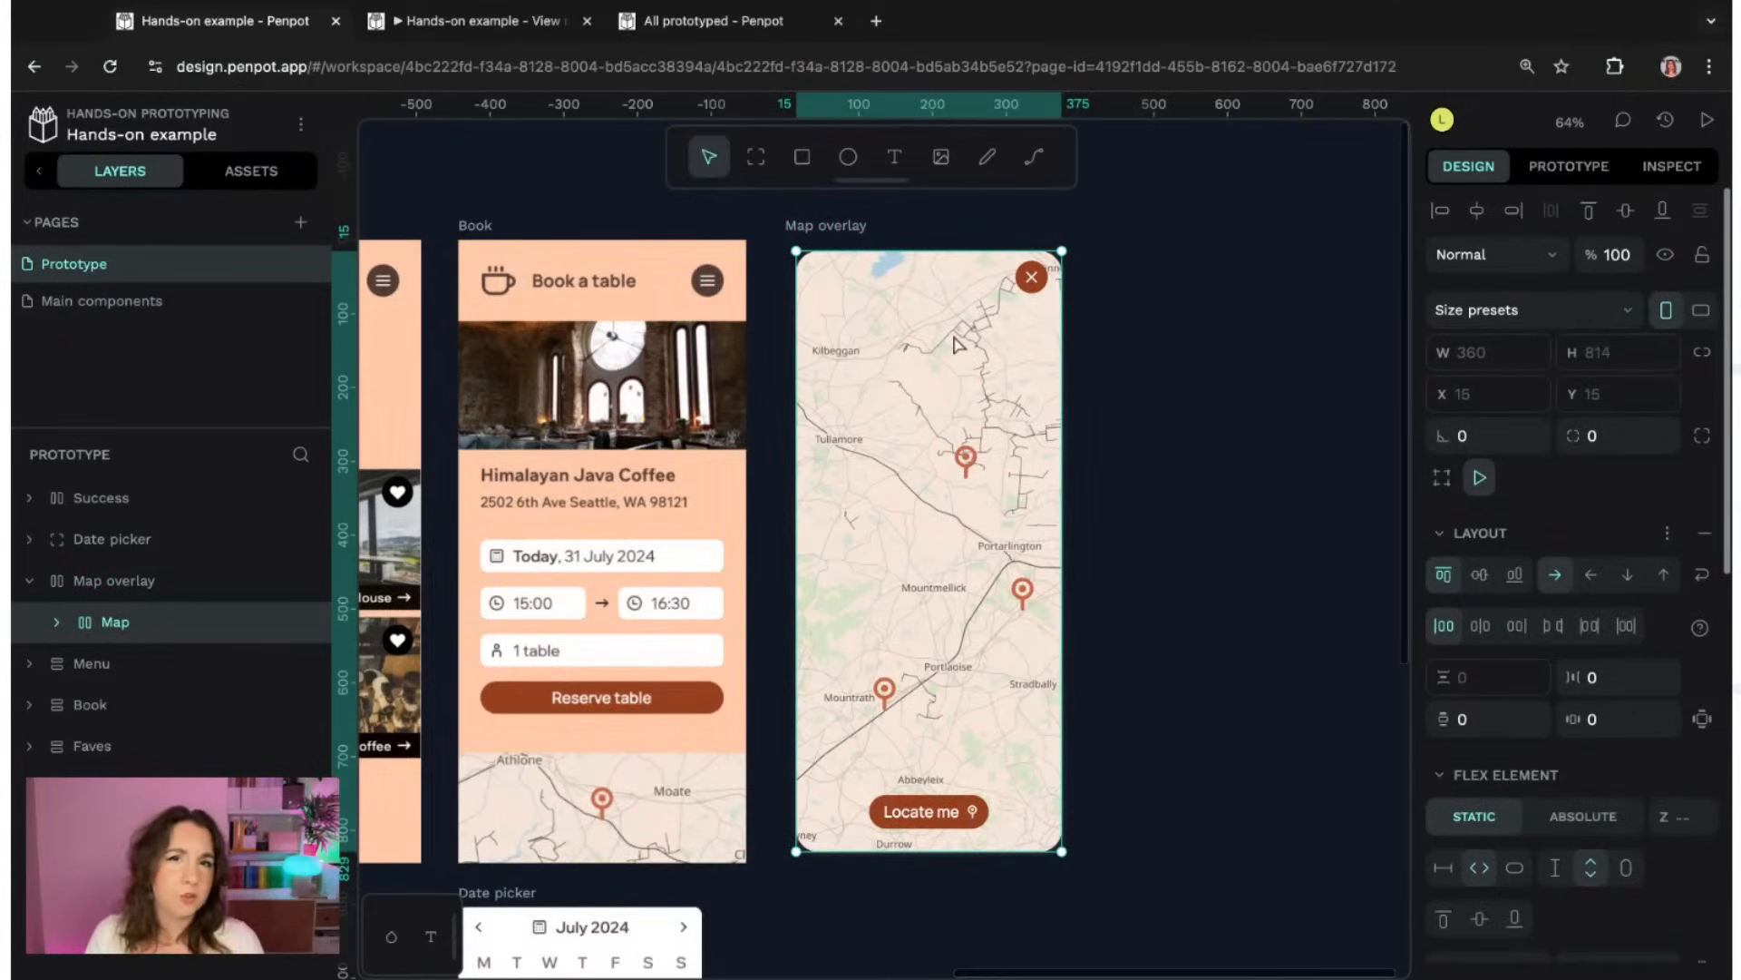
pyautogui.click(860, 225)
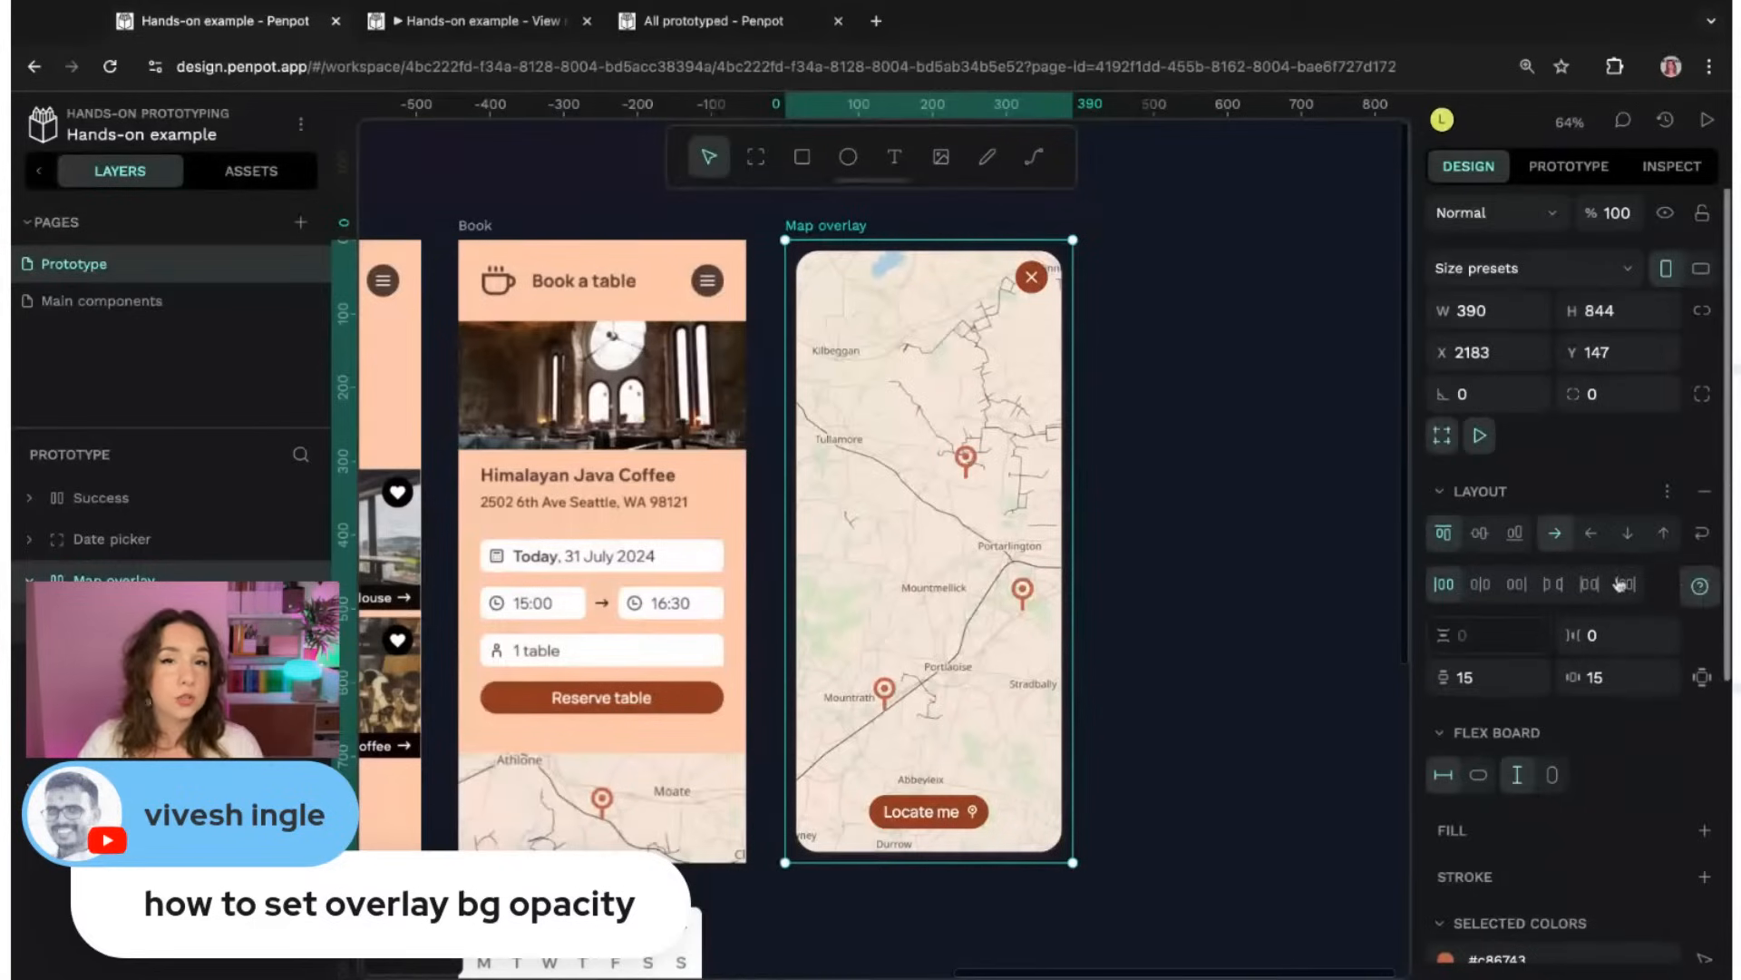
pyautogui.click(1216, 386)
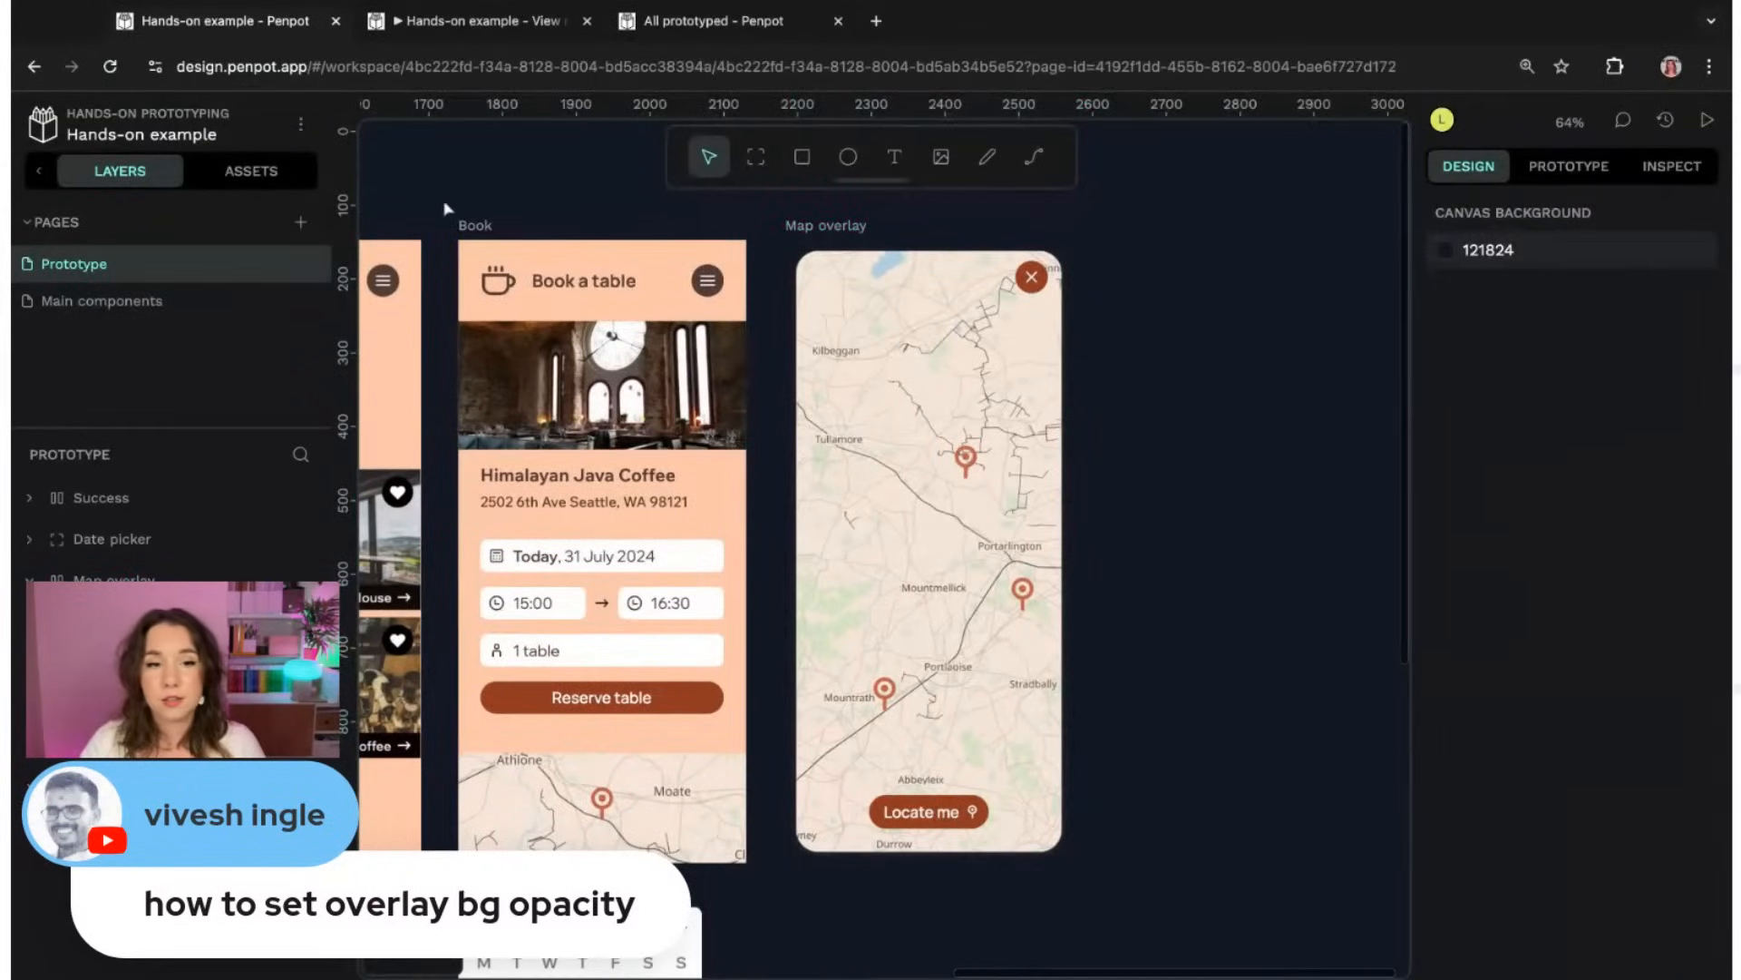
# - Review the overlay settings of the On Click interaction on the Home board's Coffee near me button
pyautogui.hscroll(-10, 444, 208)
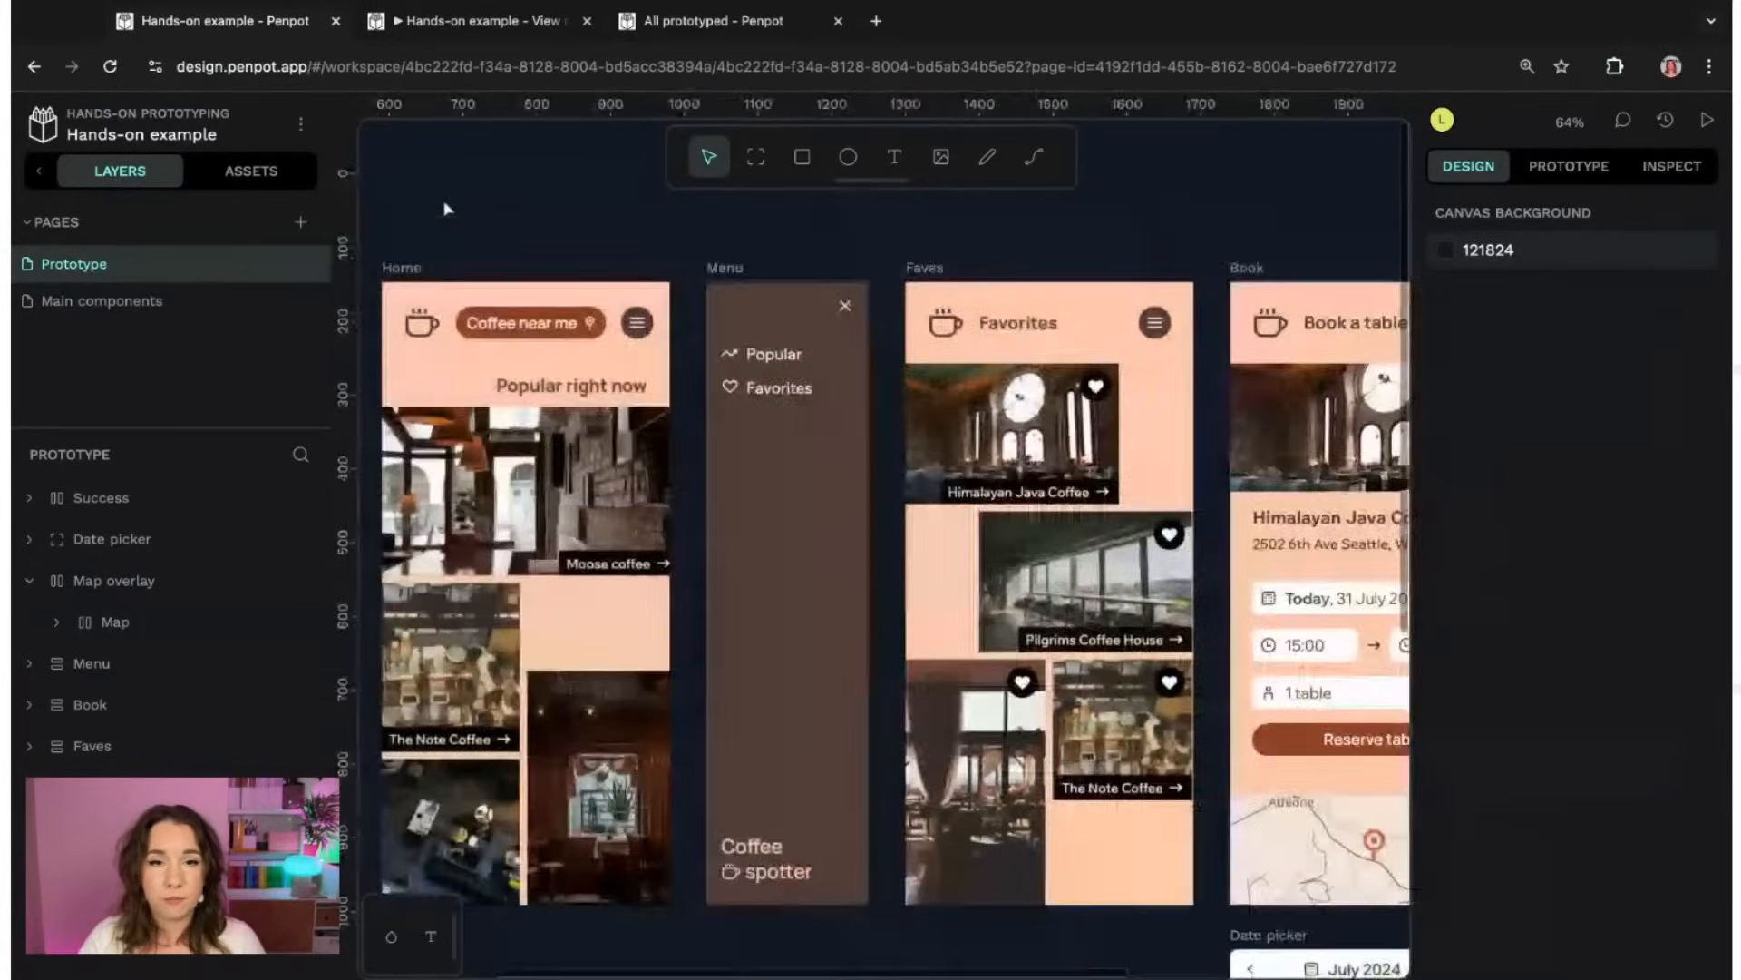
pyautogui.hscroll(-3, 445, 208)
pyautogui.click(802, 295)
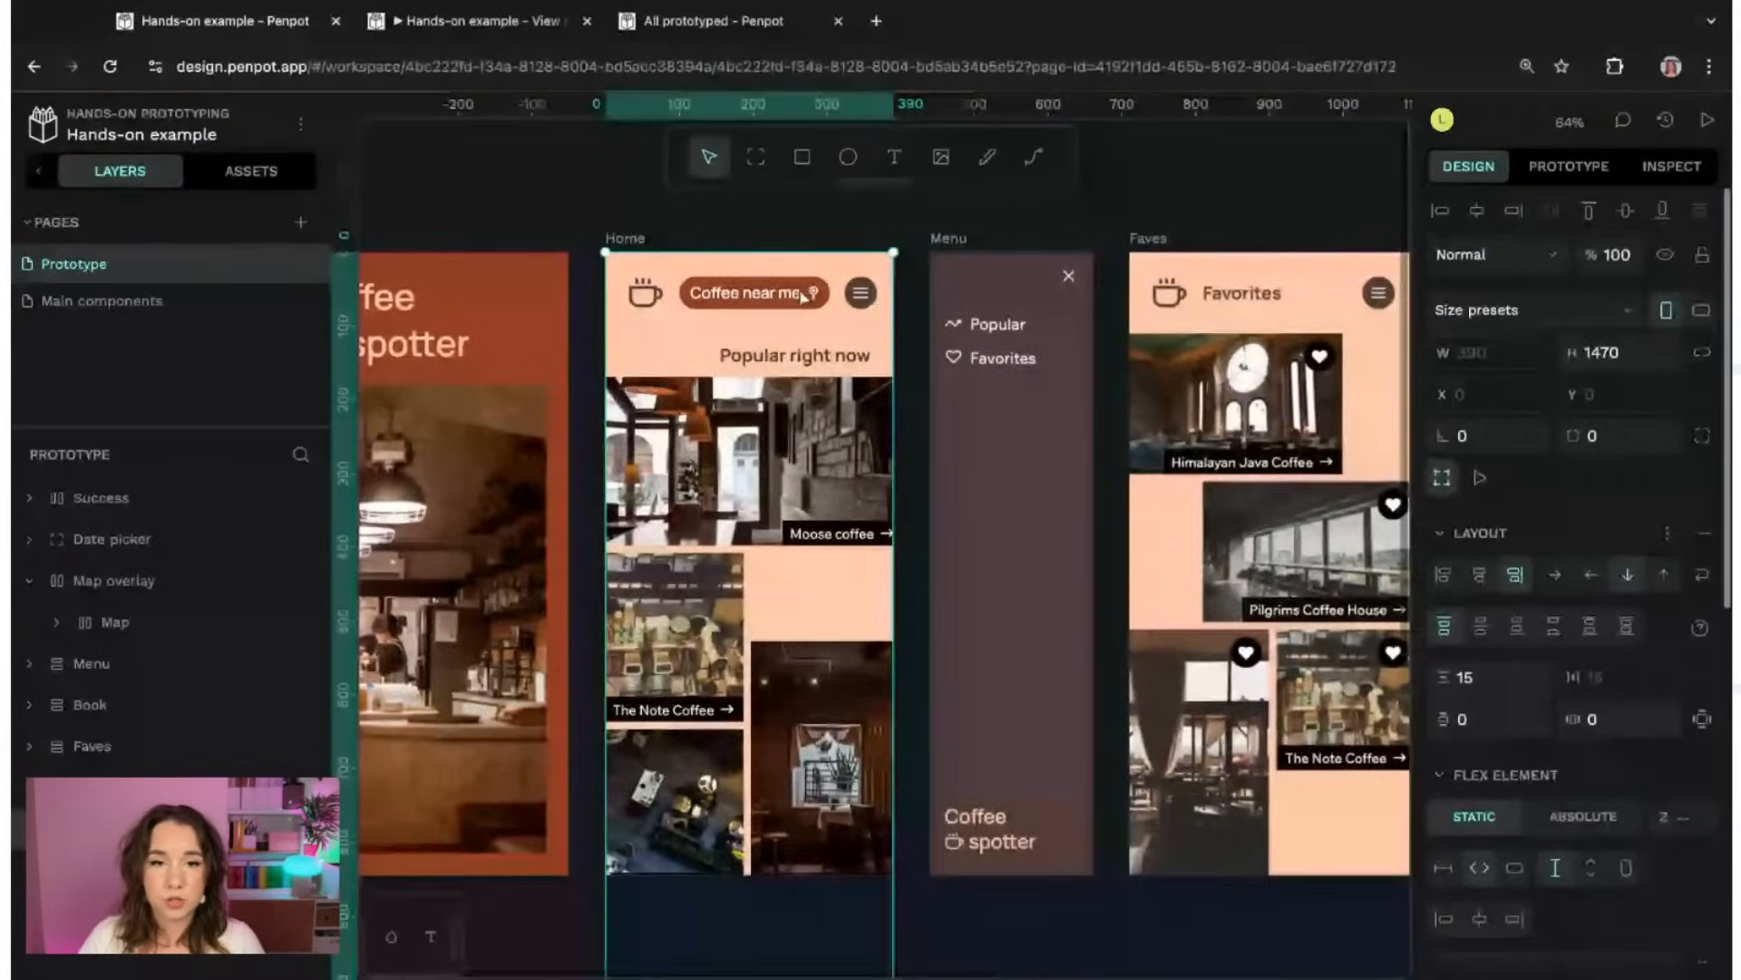
pyautogui.click(803, 295)
pyautogui.click(1569, 166)
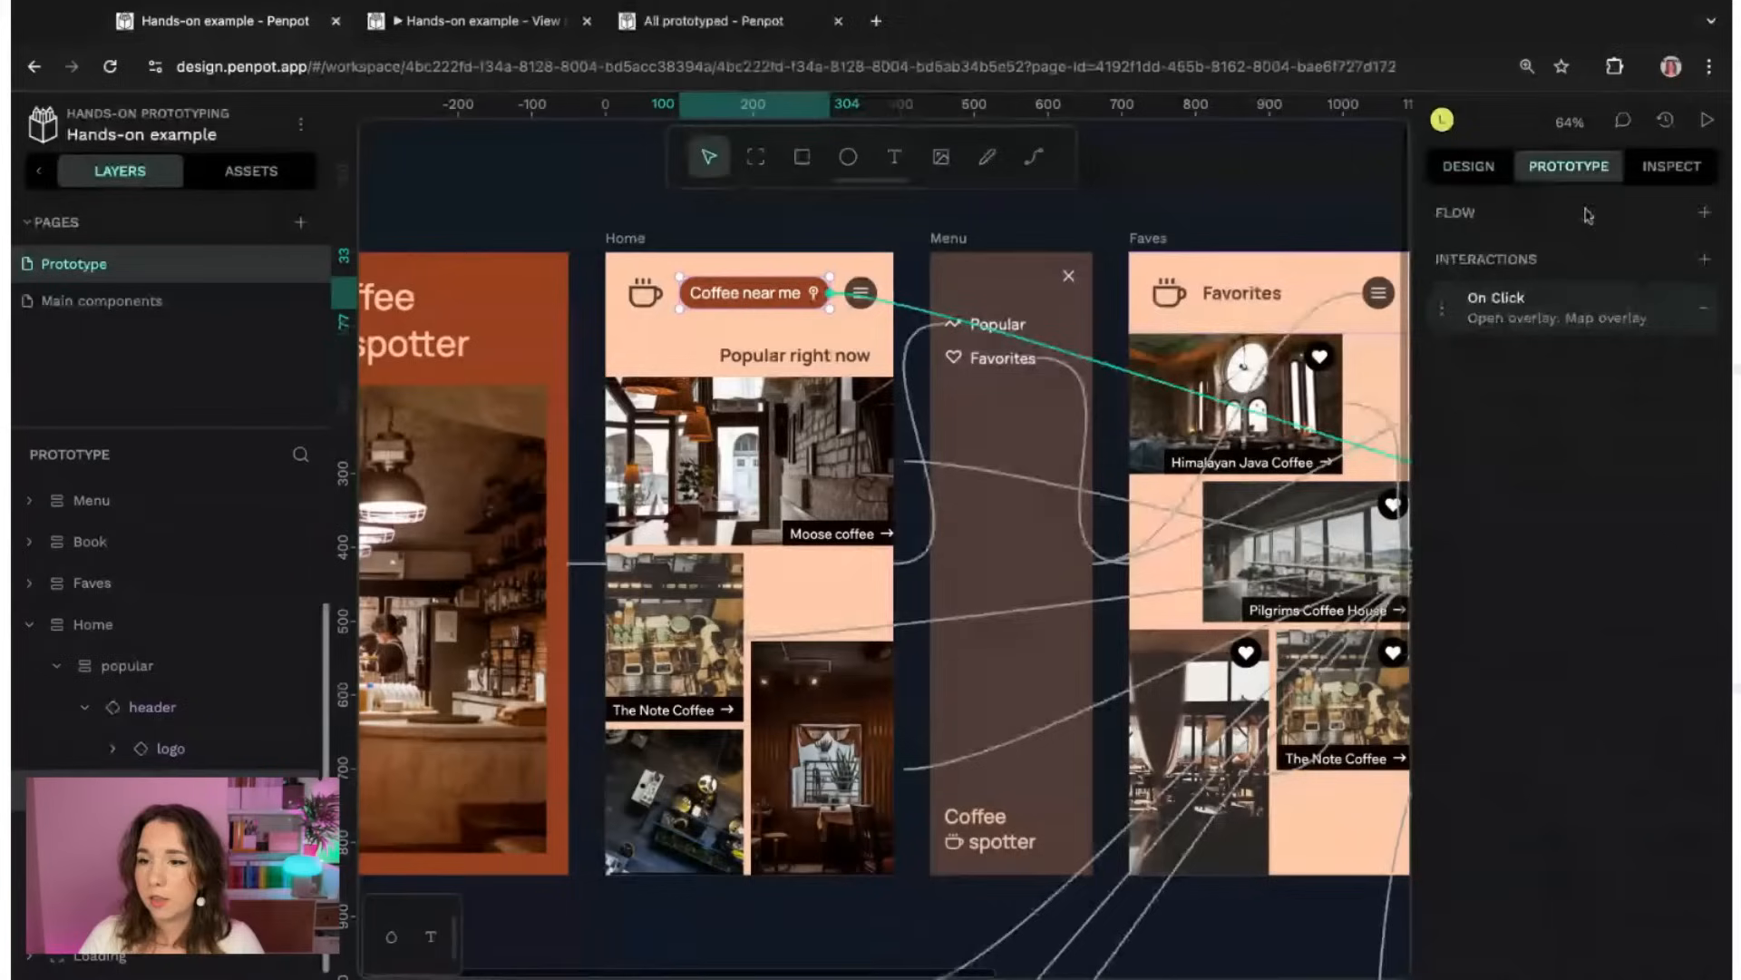
pyautogui.click(1620, 309)
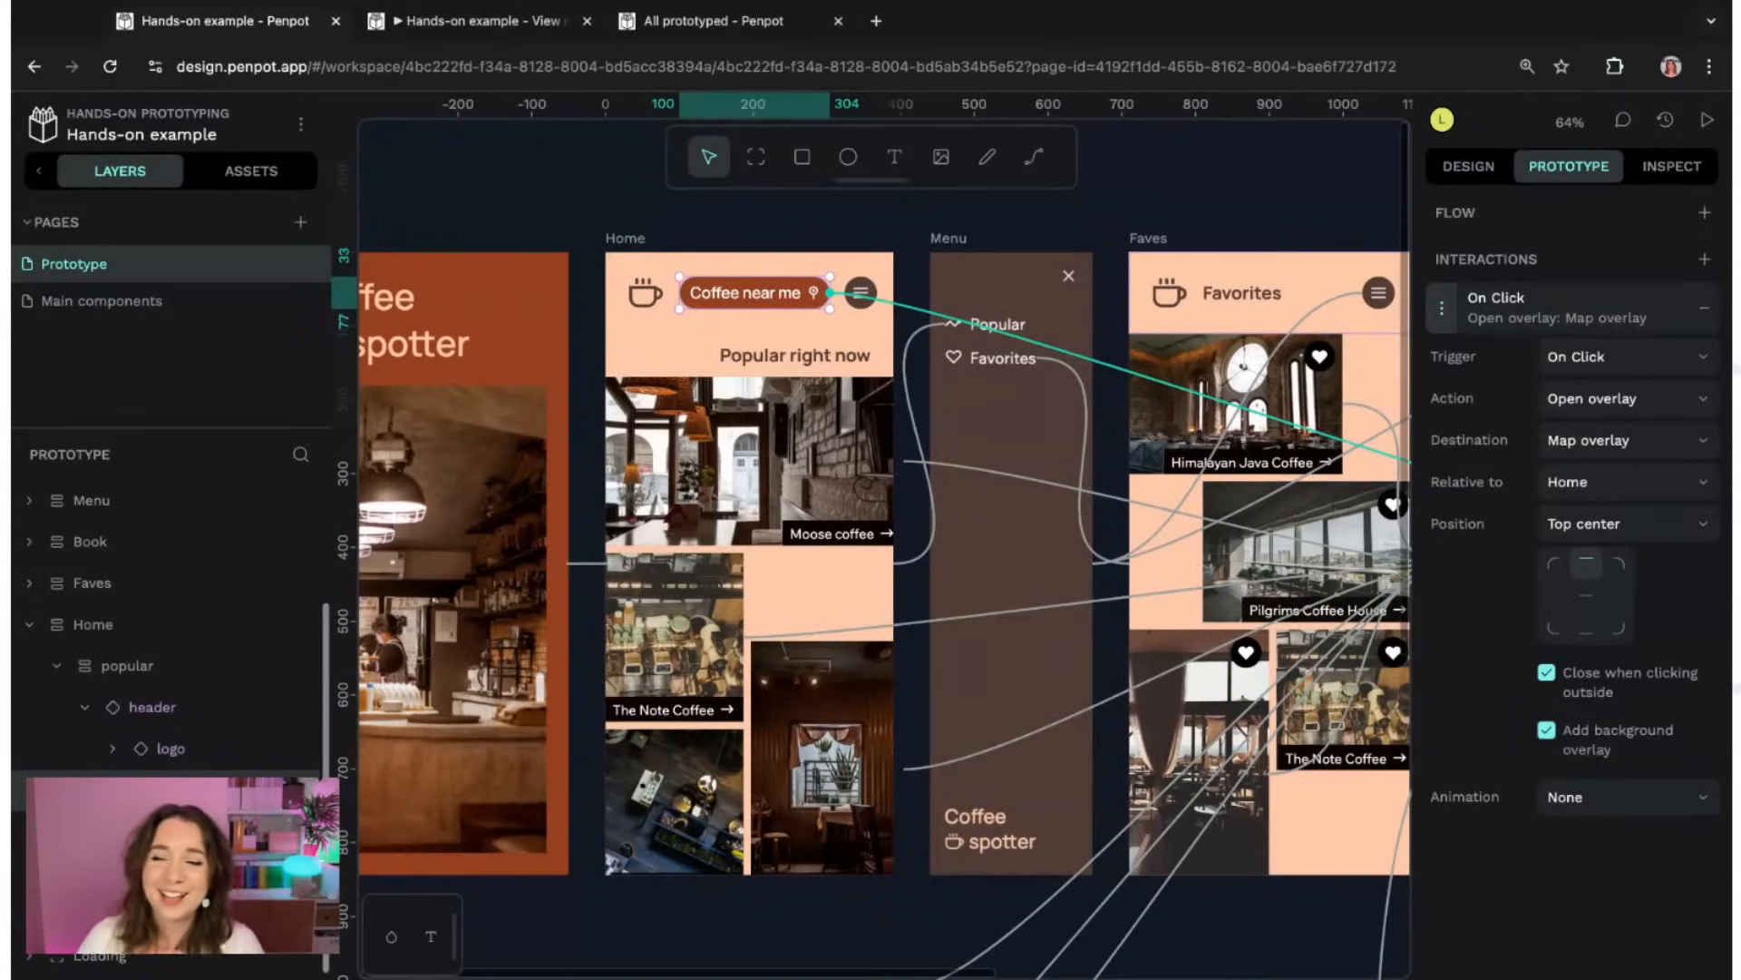
pyautogui.click(1318, 177)
pyautogui.hscroll(5, 1345, 196)
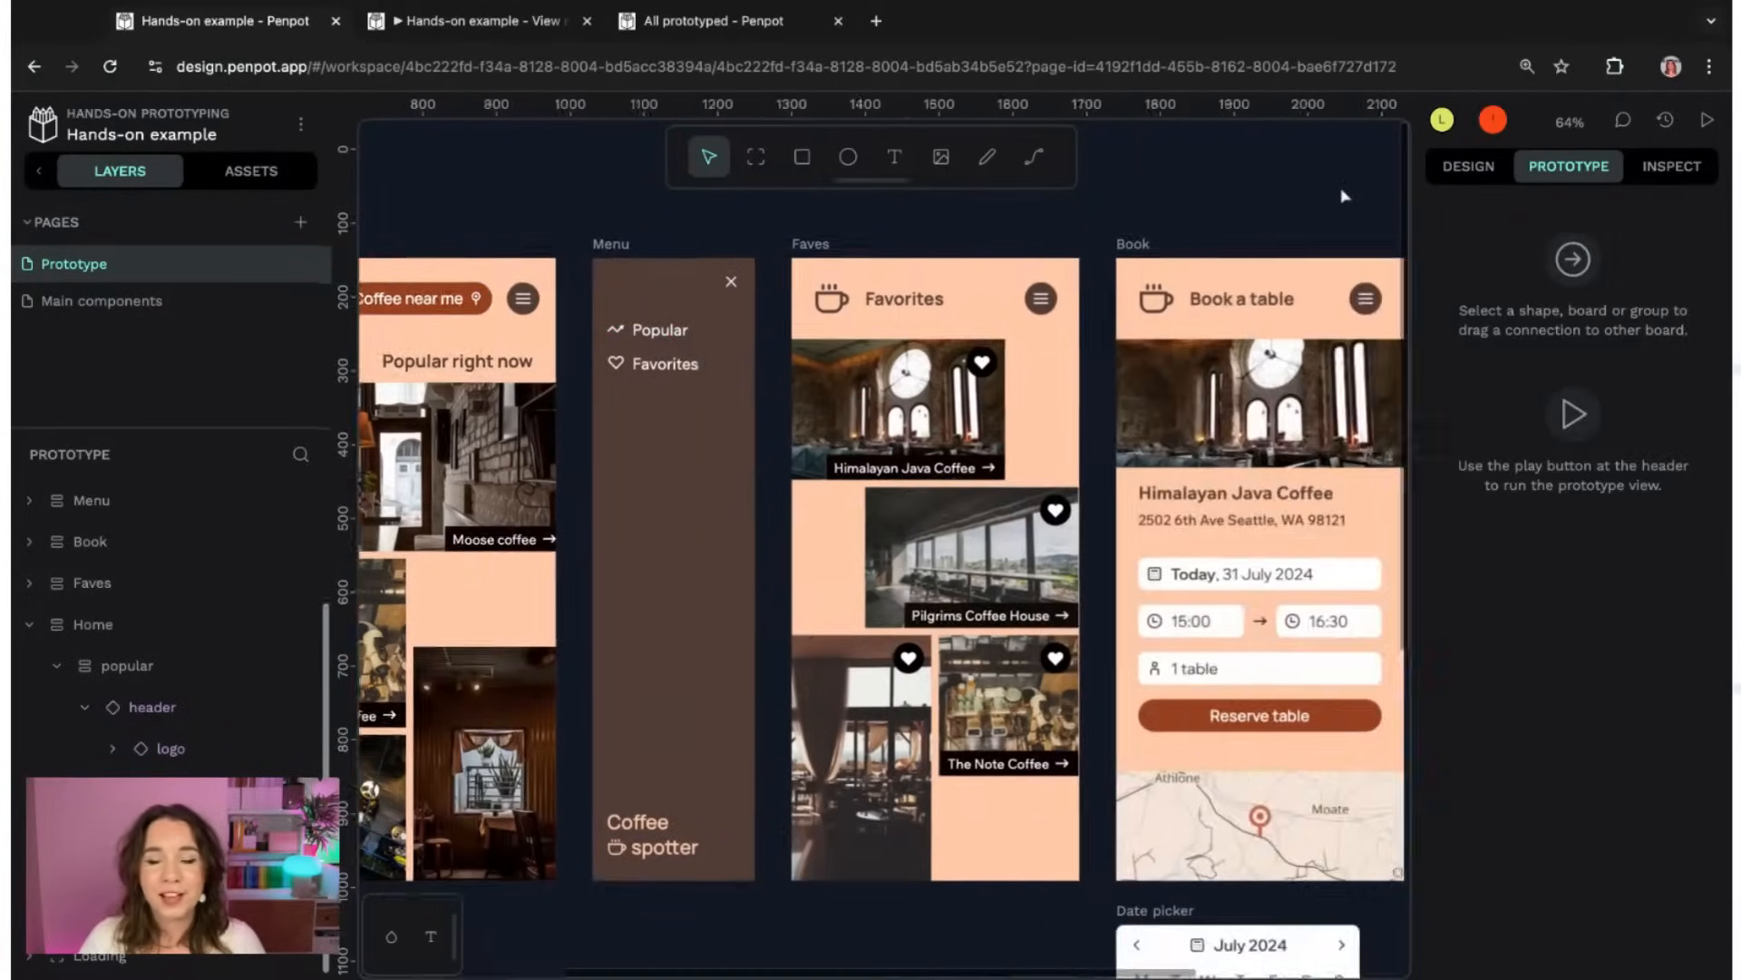
# - Add a fill to the outer Map overlay board
pyautogui.hscroll(6, 1345, 196)
pyautogui.click(858, 260)
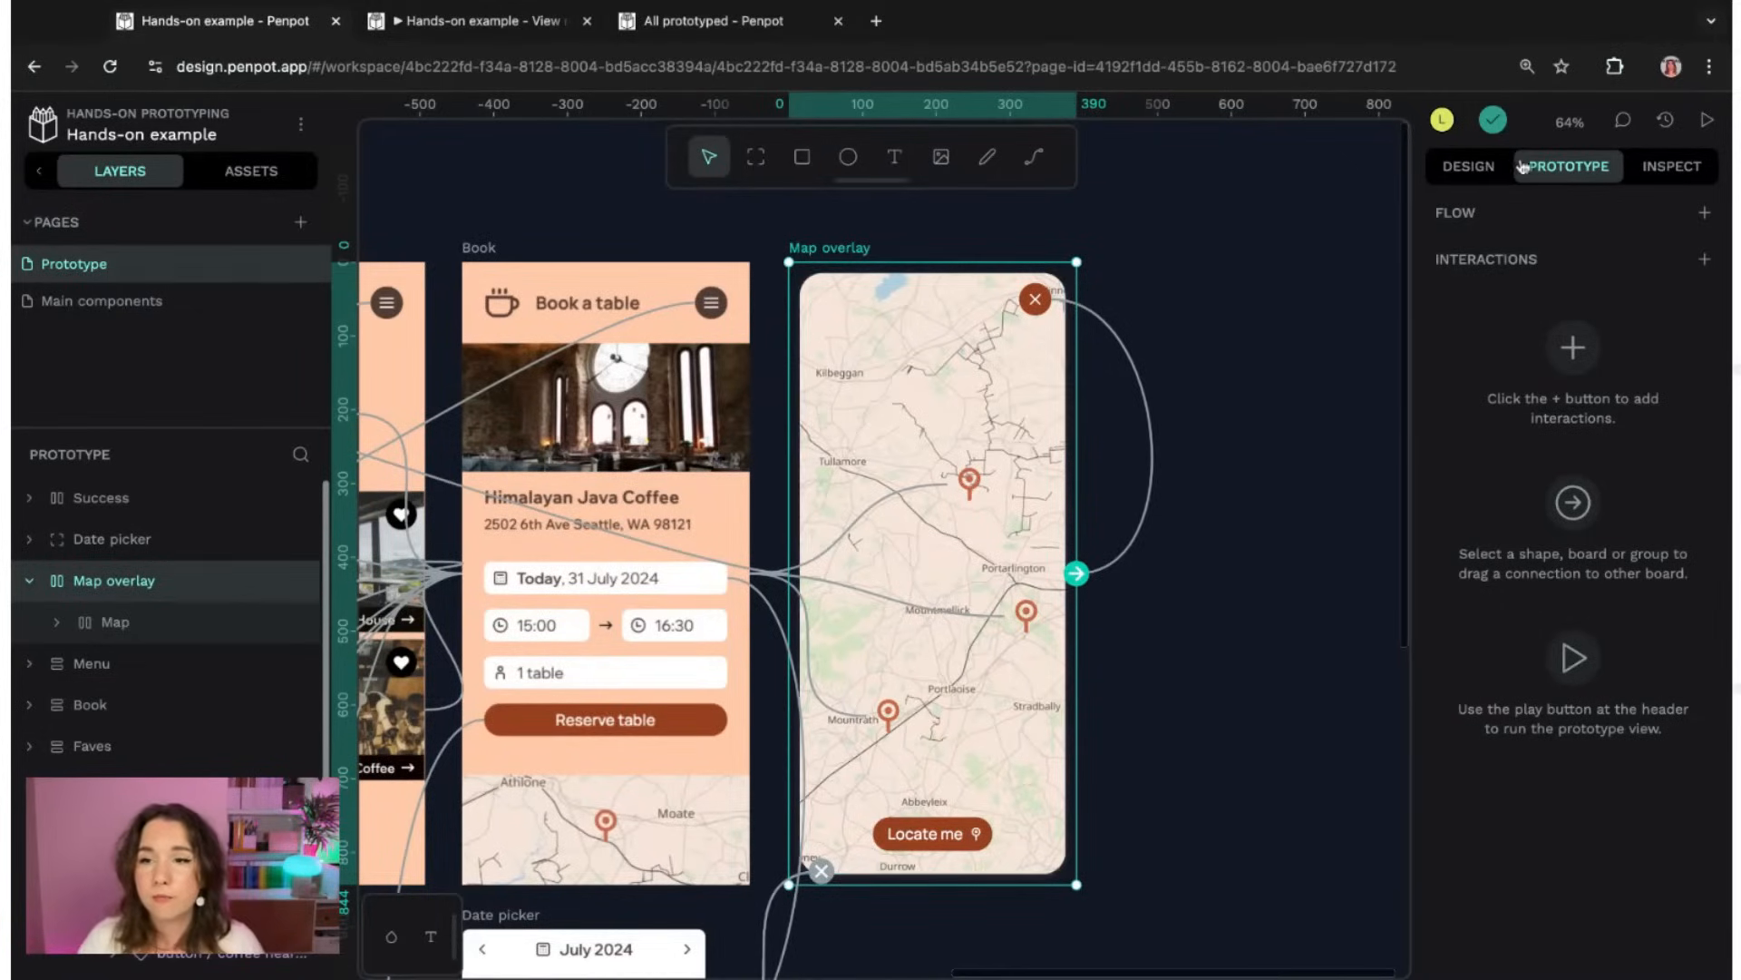
pyautogui.click(1469, 166)
pyautogui.scroll(-2, 1587, 816)
pyautogui.scroll(-2, 1587, 812)
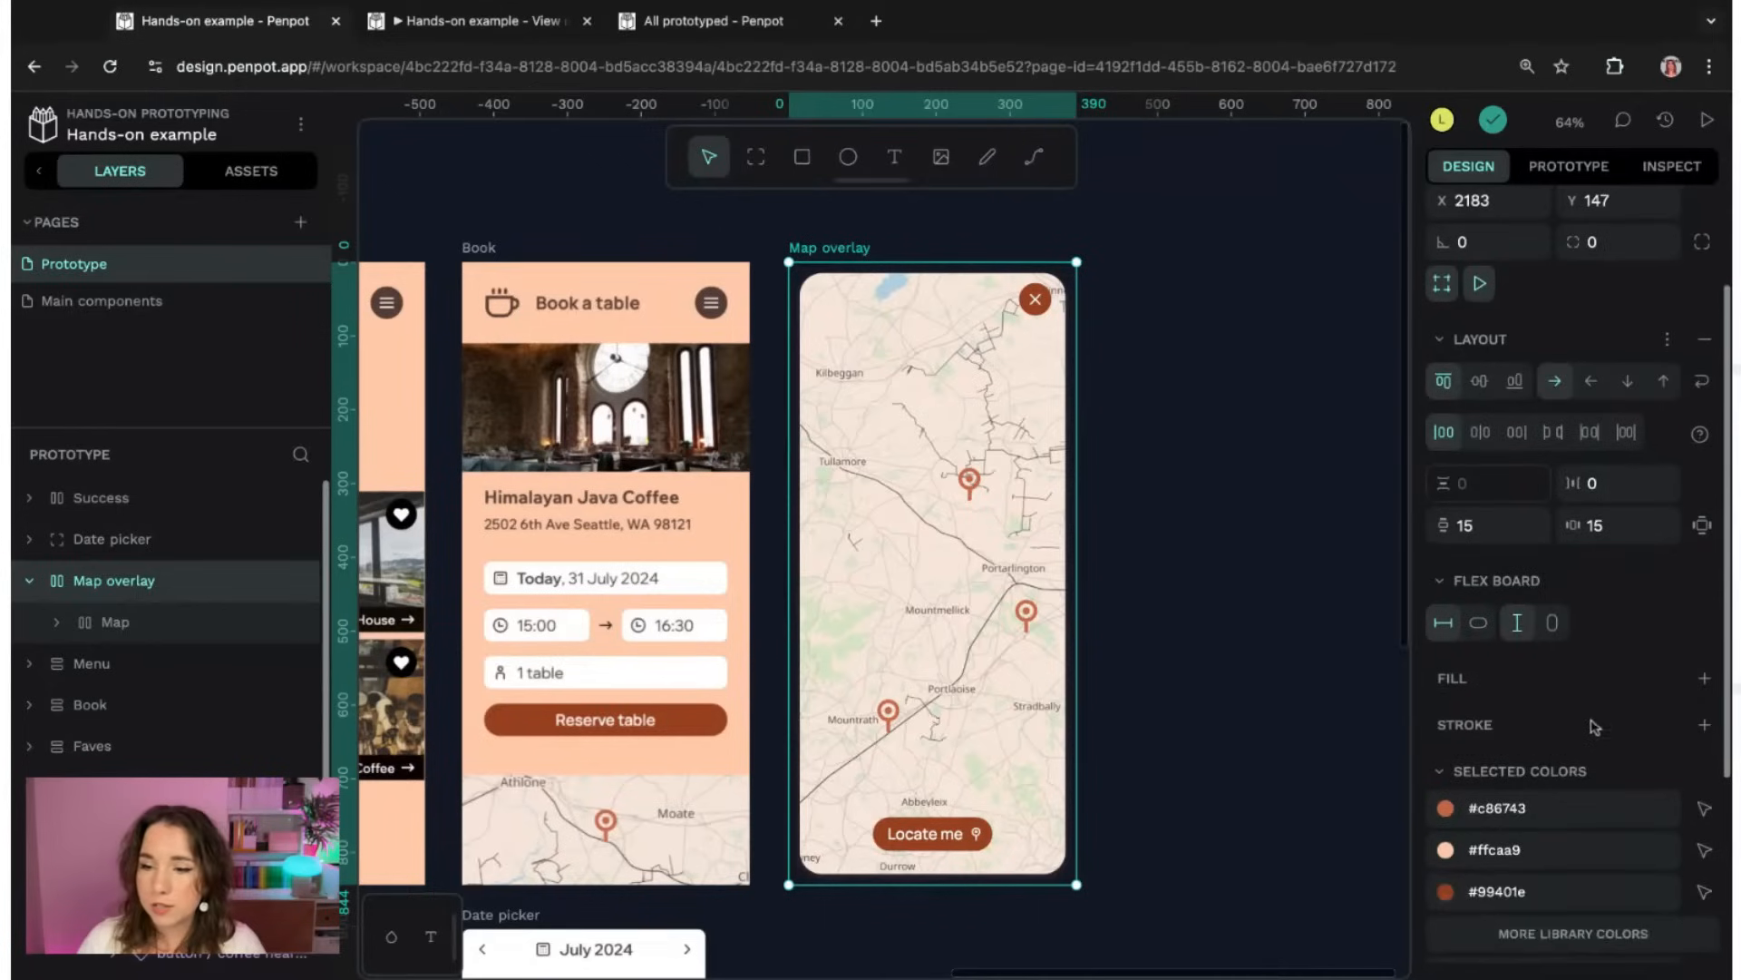
pyautogui.click(1703, 651)
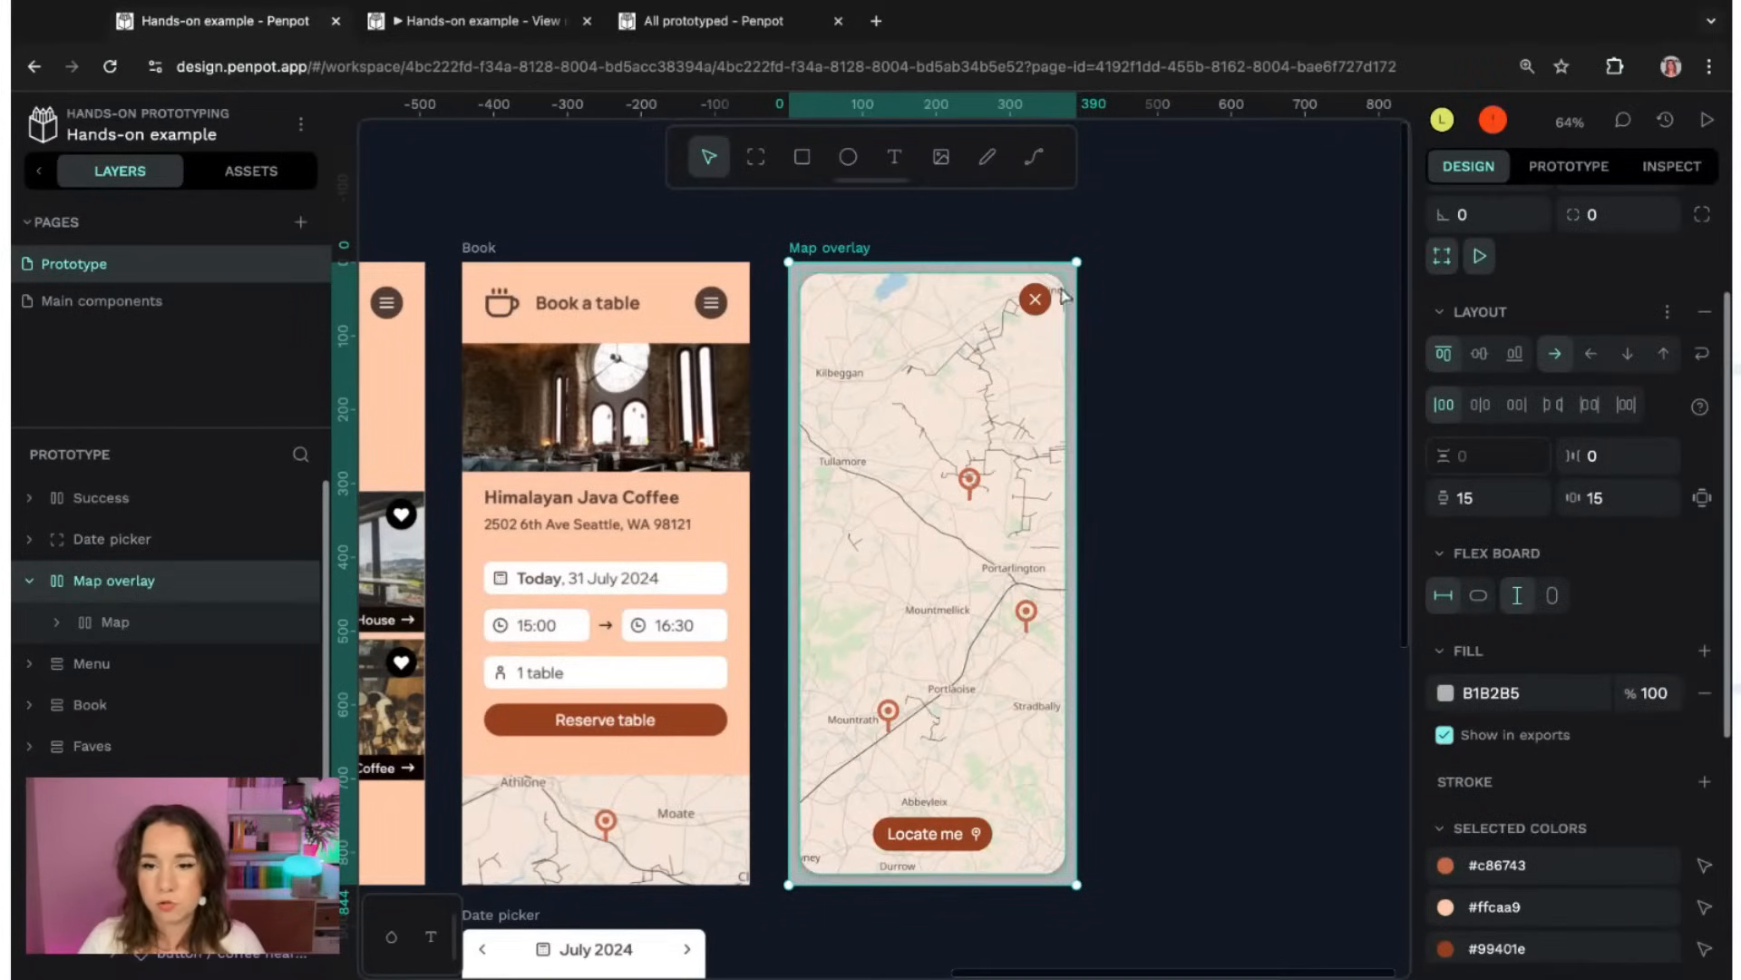
# - Recolor the Map overlay board's fill to bright pink #ff00d6 with 62.6% opacity
pyautogui.click(1445, 693)
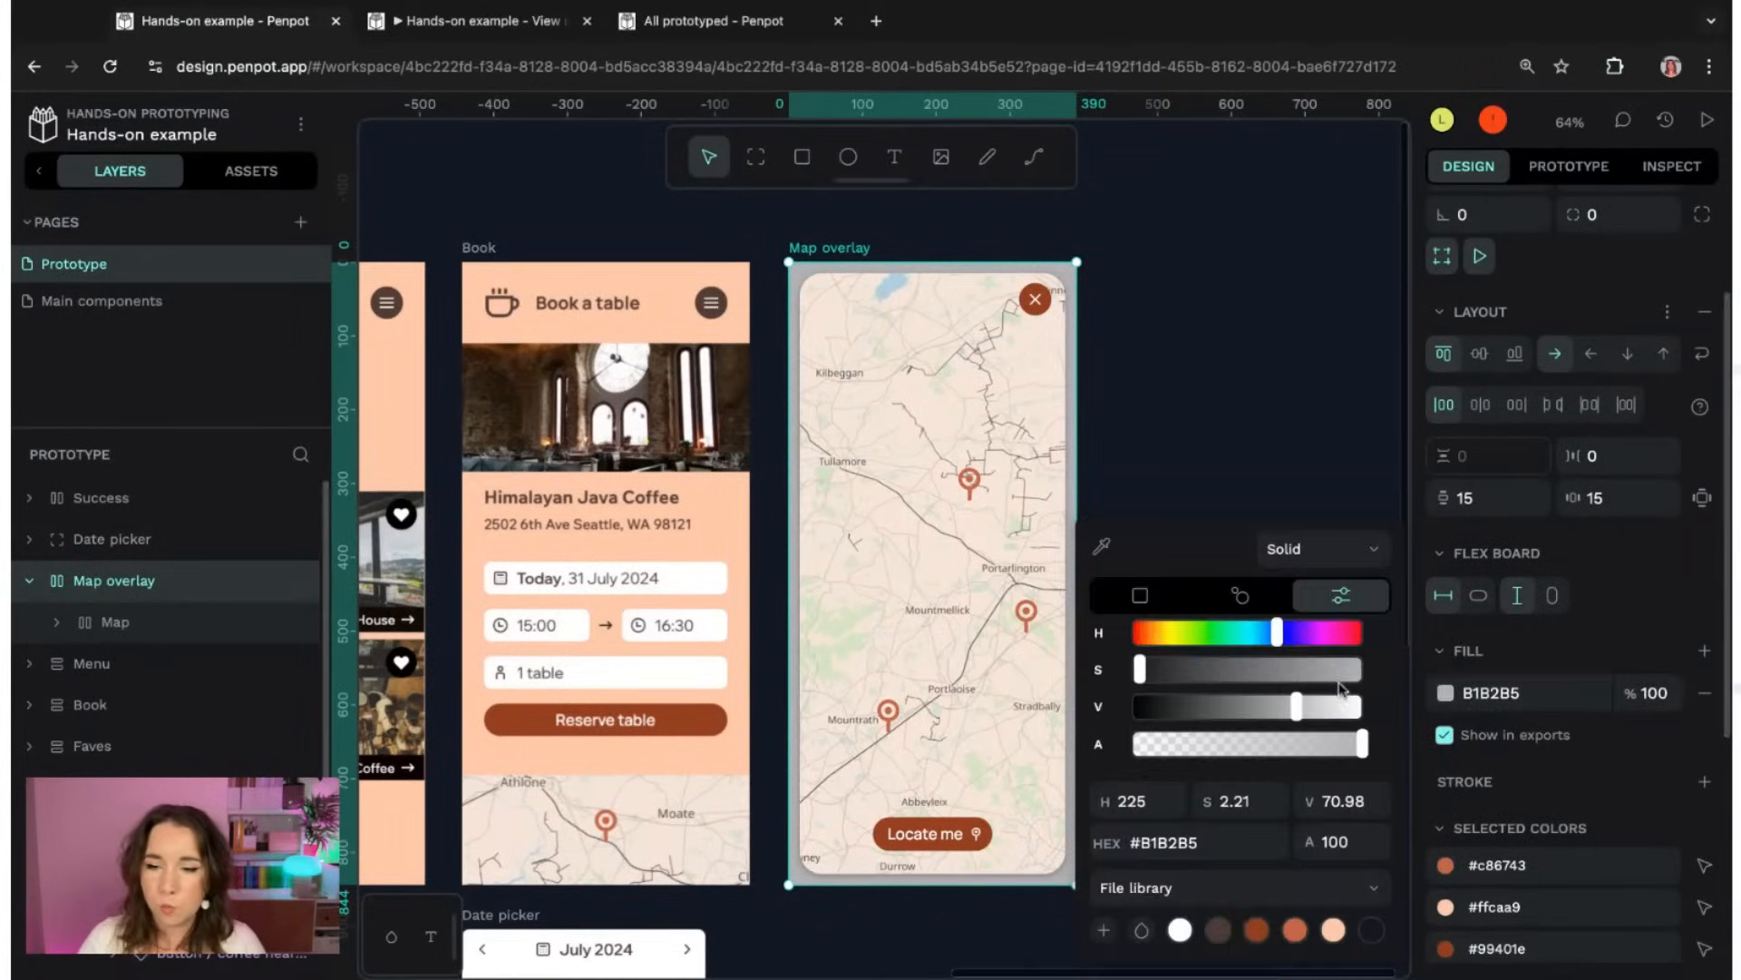
pyautogui.moveTo(1326, 632); pyautogui.dragTo(1350, 632)
pyautogui.moveTo(1139, 670); pyautogui.dragTo(1330, 642)
pyautogui.moveTo(1288, 713)
pyautogui.mouseDown()
pyautogui.moveTo(1366, 713)
pyautogui.moveTo(1277, 743)
pyautogui.mouseUp()
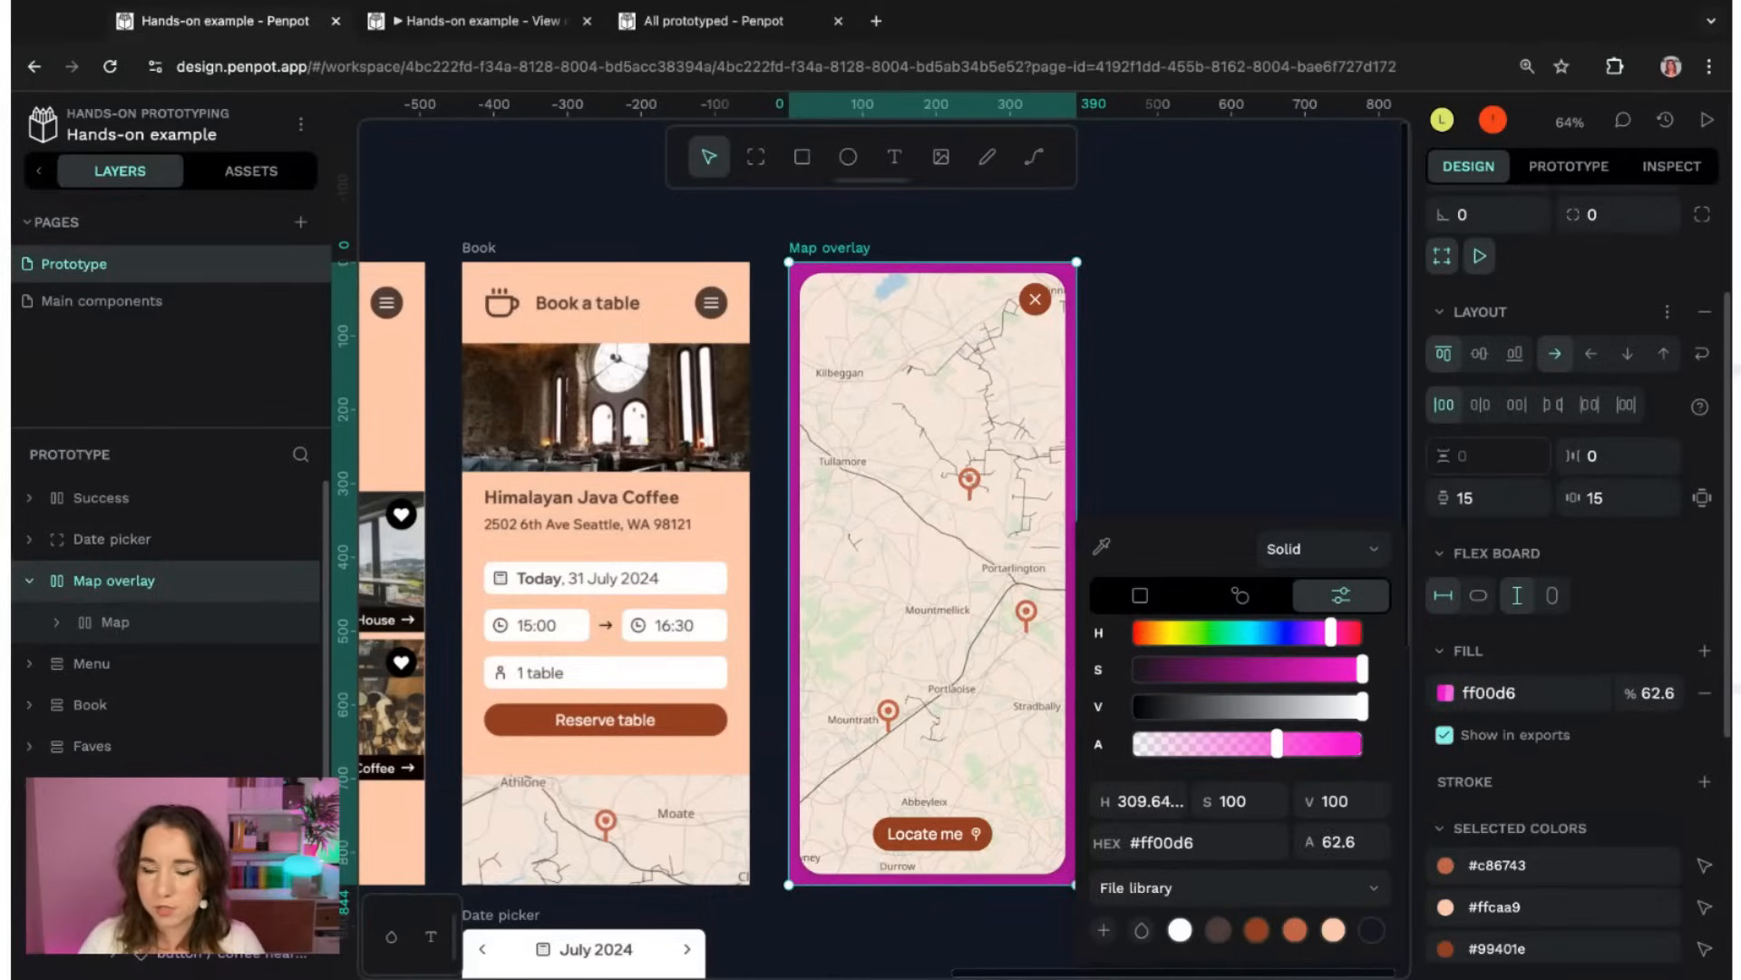
pyautogui.click(1165, 288)
# - Run the prototype view, switch it to the Home board, and test opening the recolored map overlay from Coffee near me
pyautogui.hscroll(-10, 498, 216)
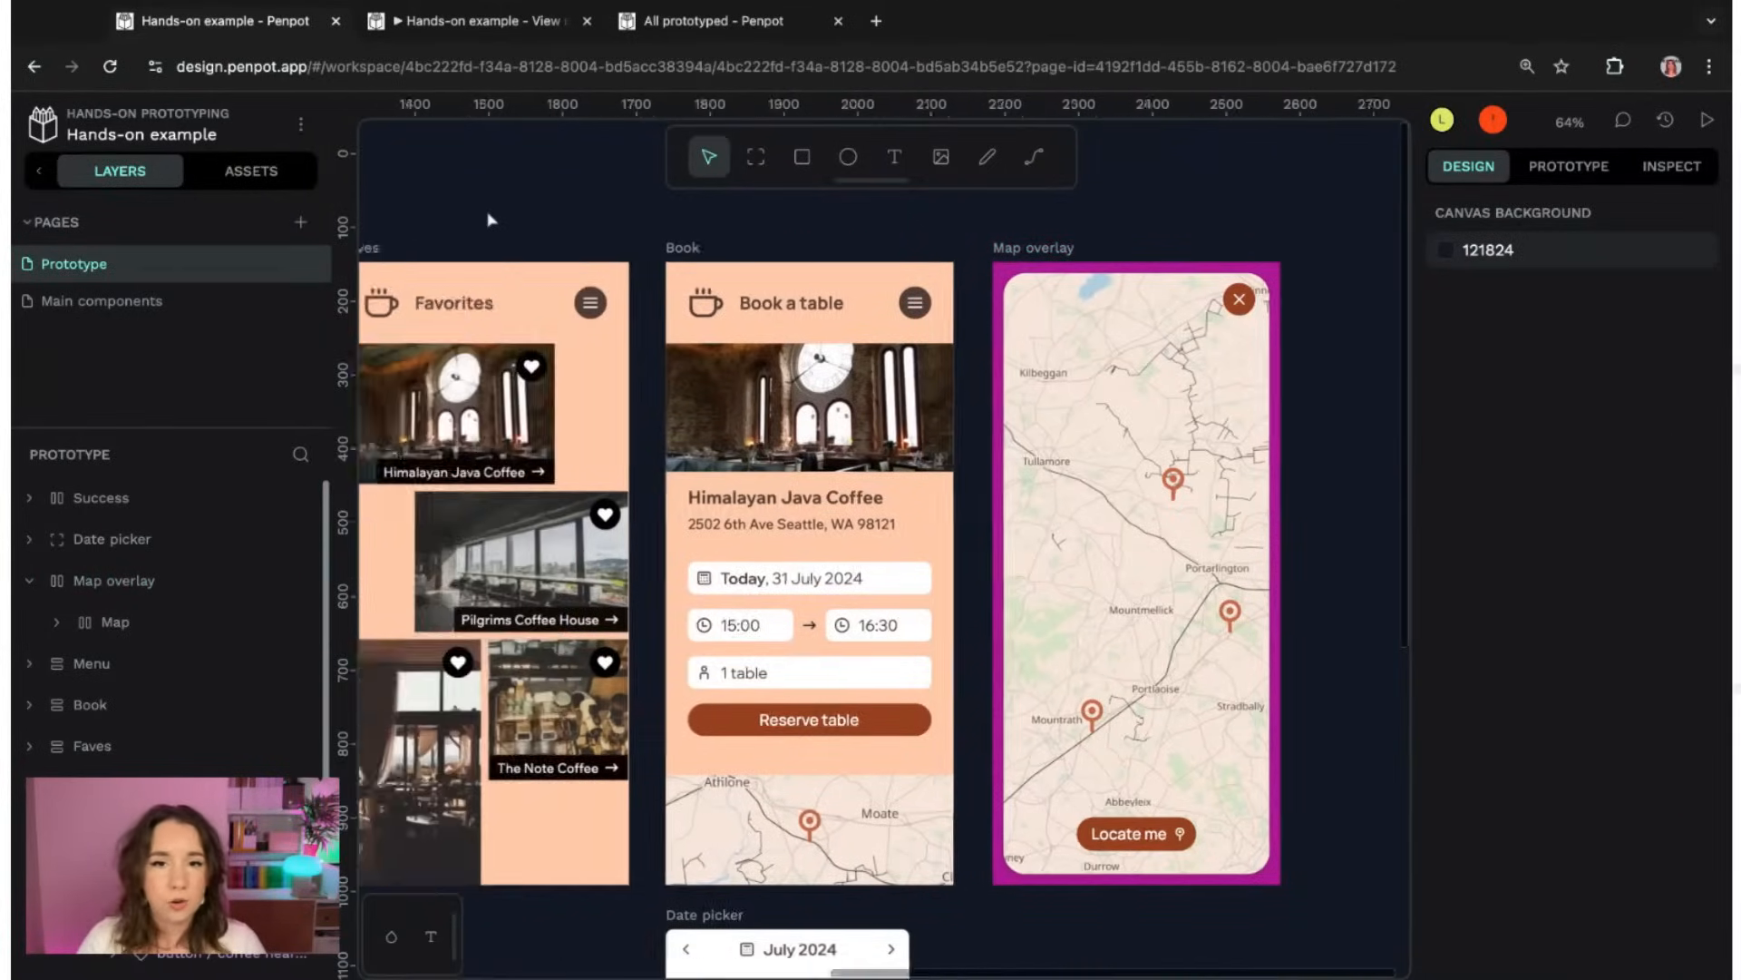
pyautogui.click(1706, 128)
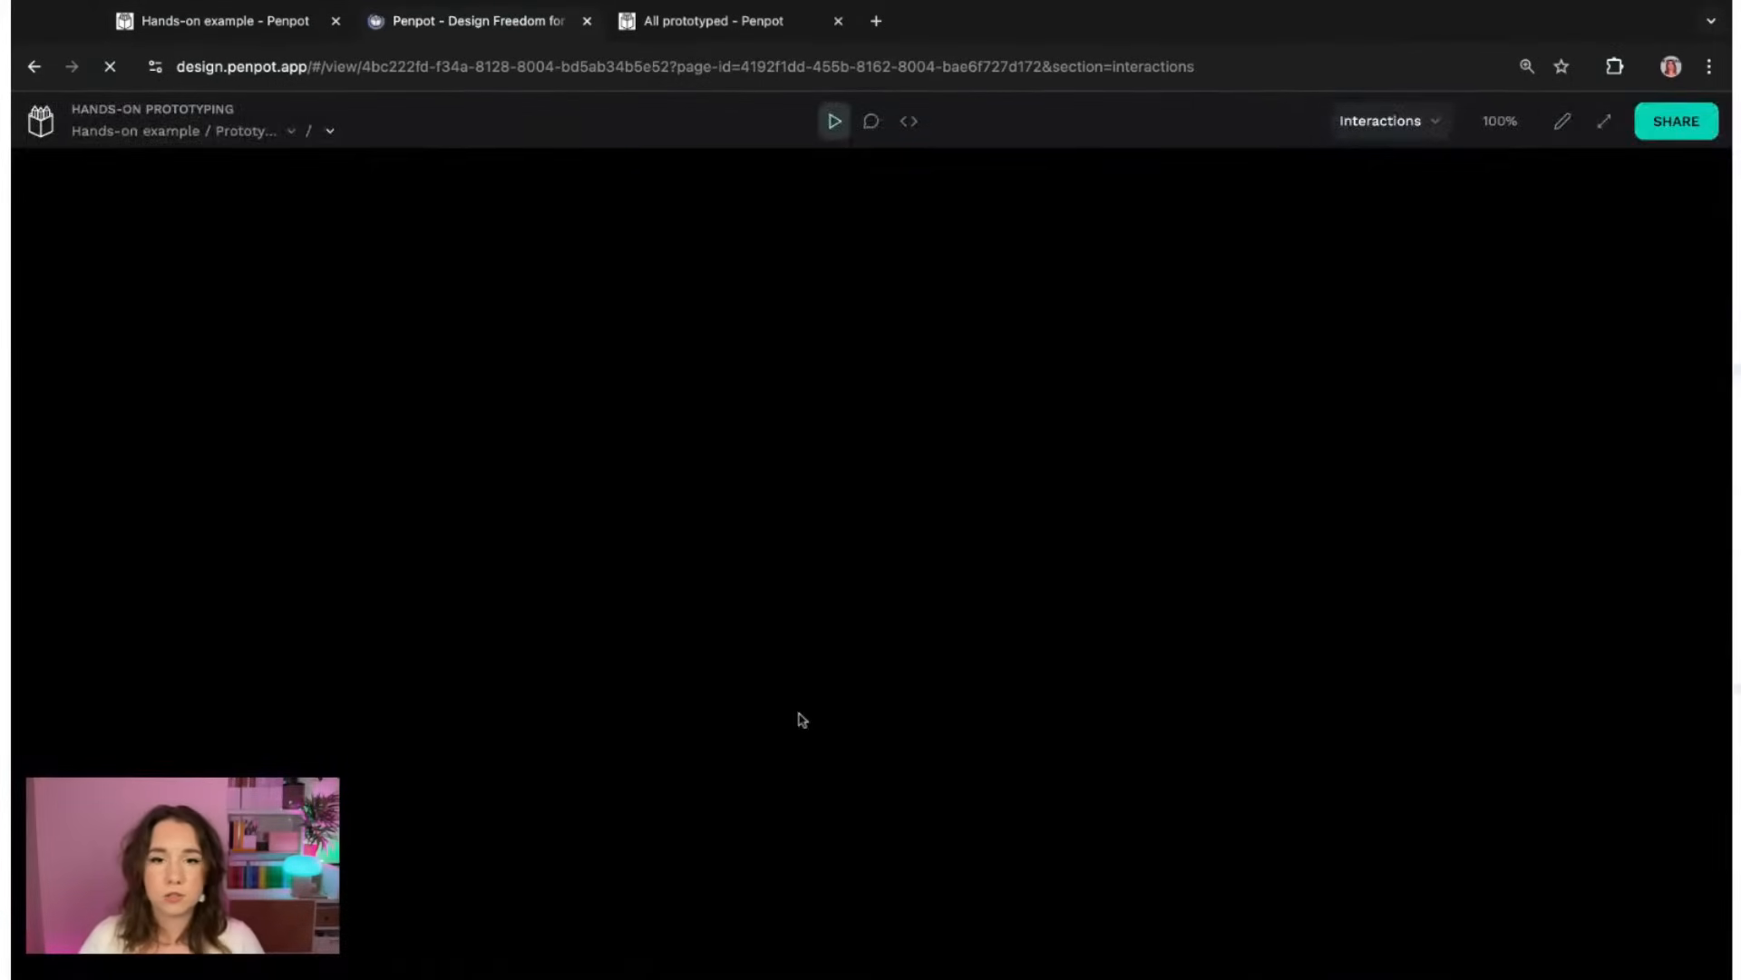
pyautogui.click(349, 132)
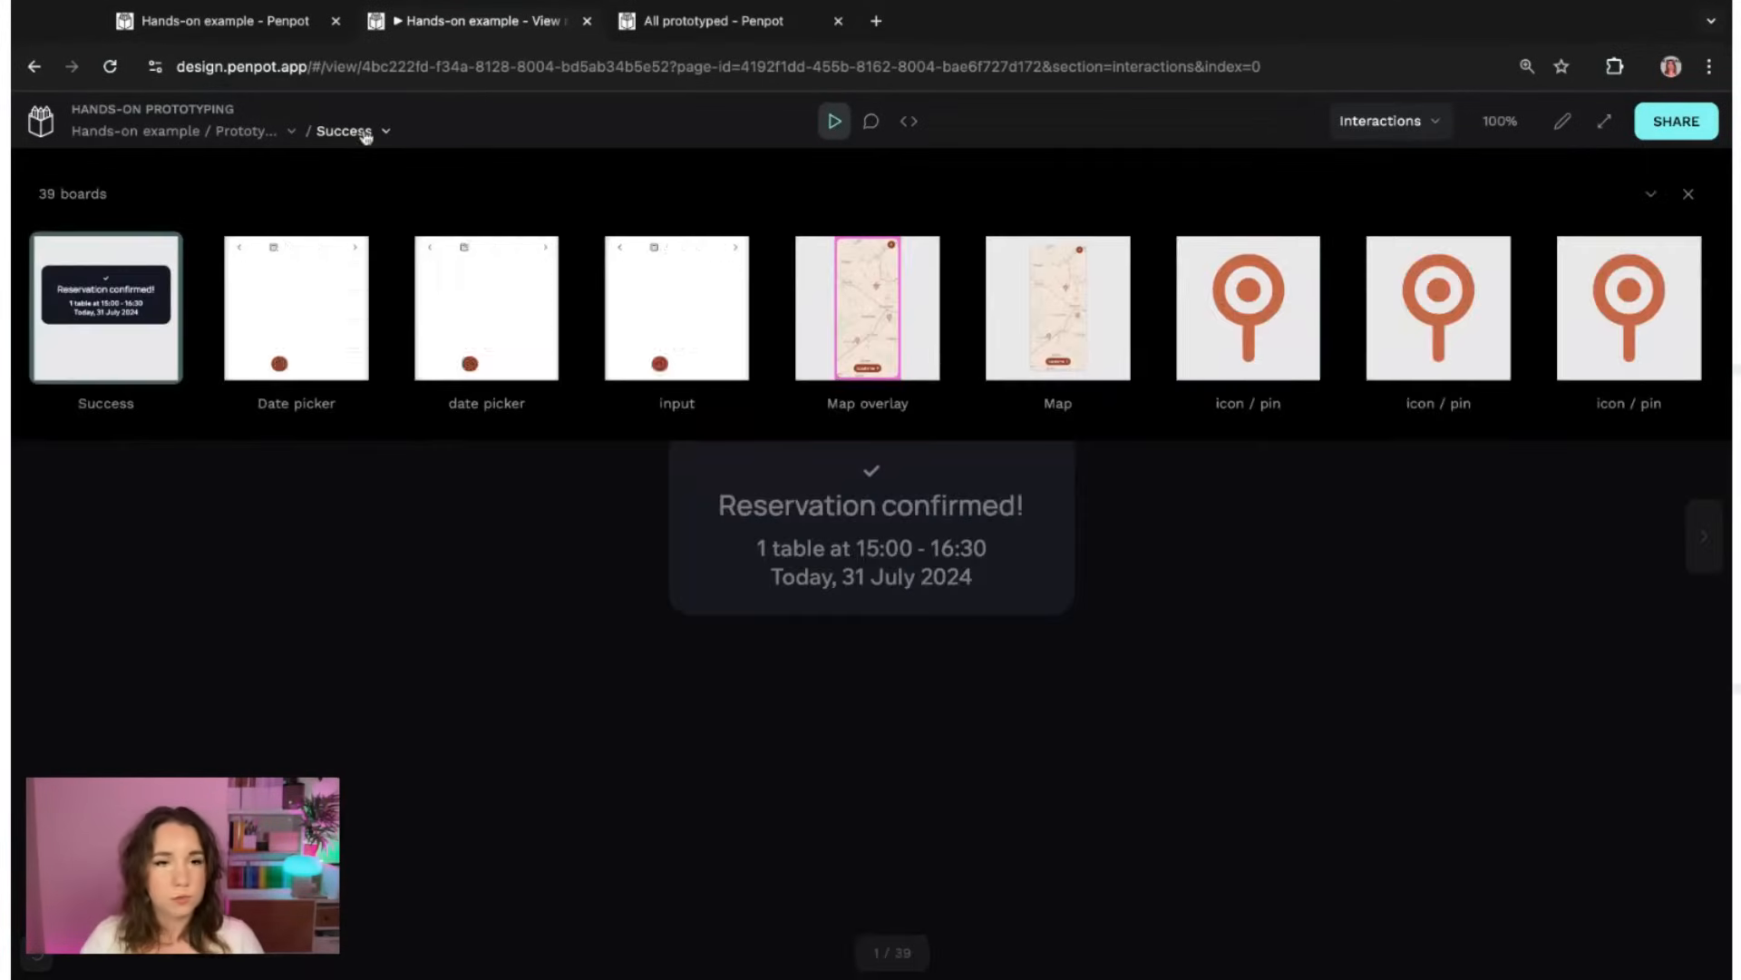
pyautogui.click(1719, 321)
pyautogui.click(1717, 323)
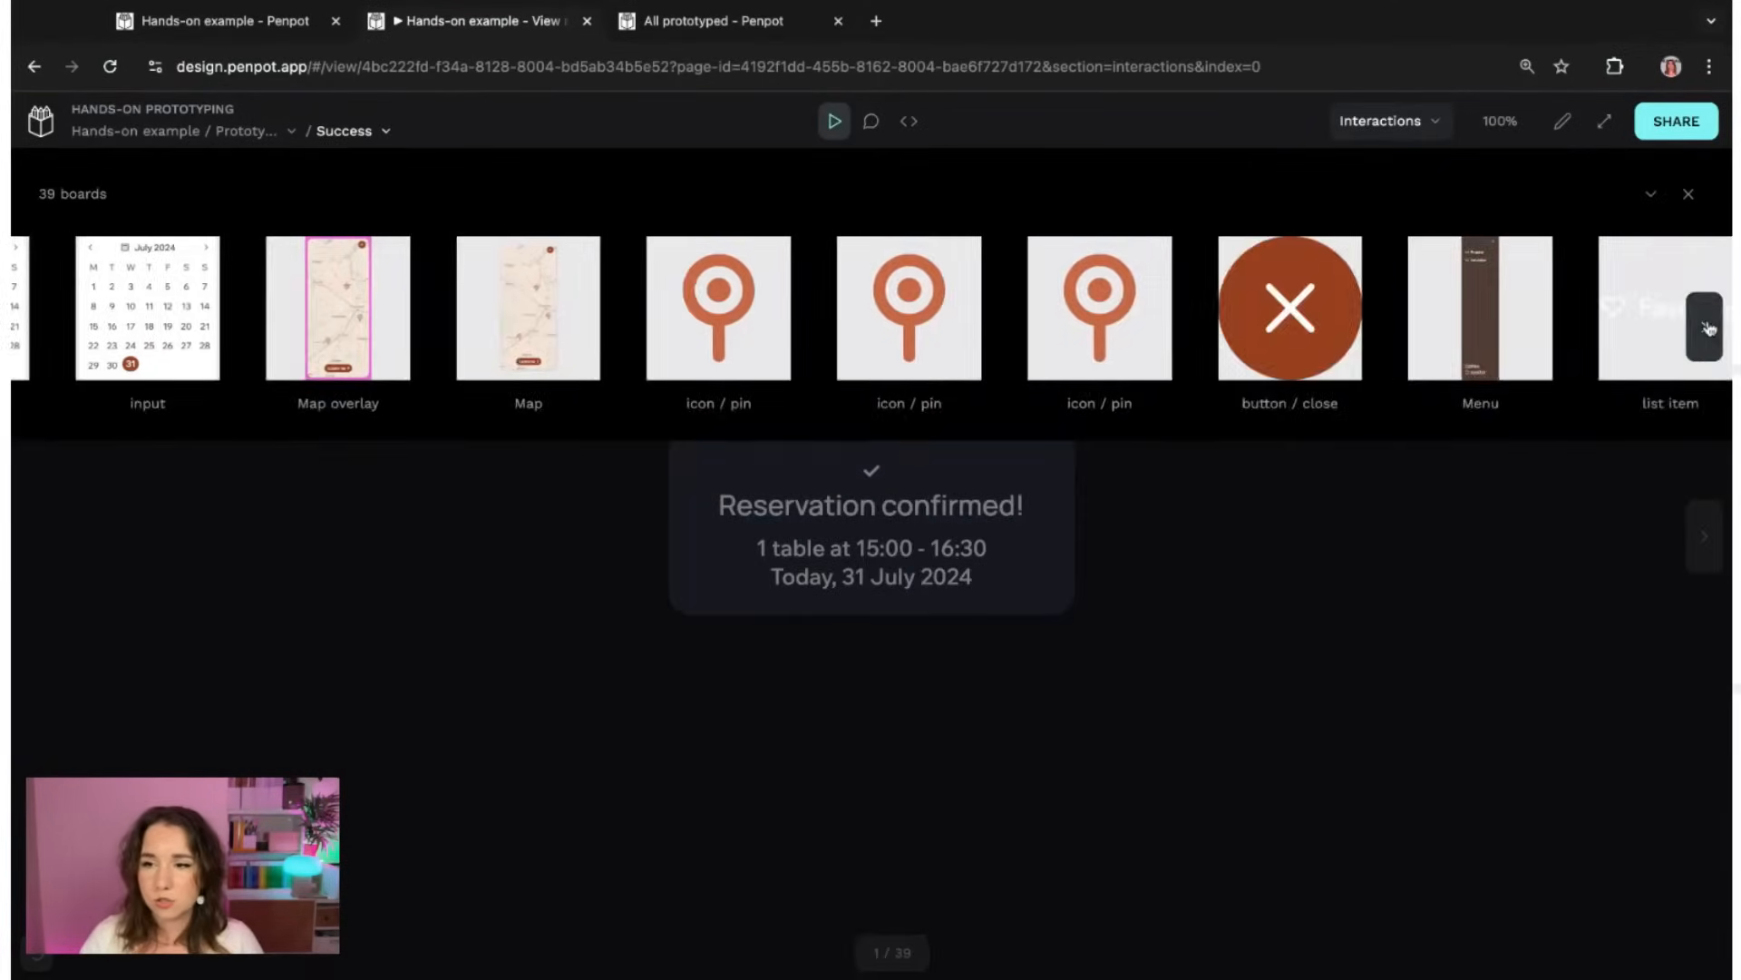
pyautogui.click(1714, 325)
pyautogui.click(1711, 326)
pyautogui.click(1708, 329)
pyautogui.click(1709, 328)
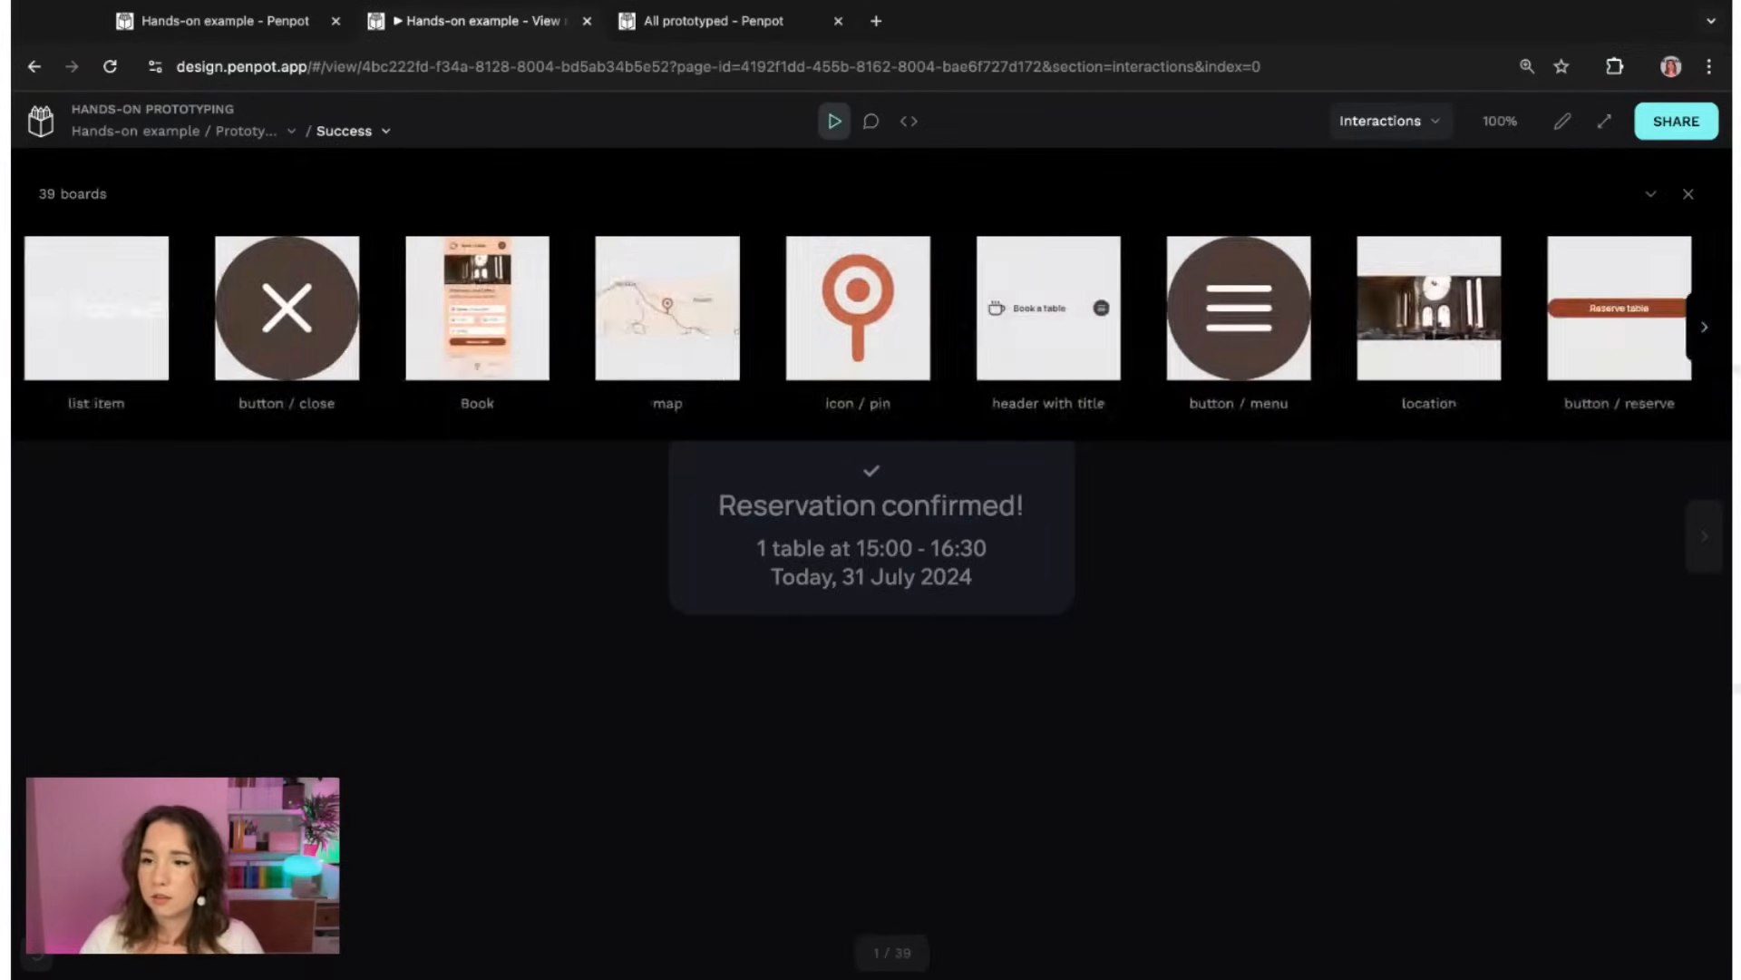
pyautogui.click(1708, 329)
pyautogui.click(1707, 328)
pyautogui.click(1705, 329)
pyautogui.click(1705, 328)
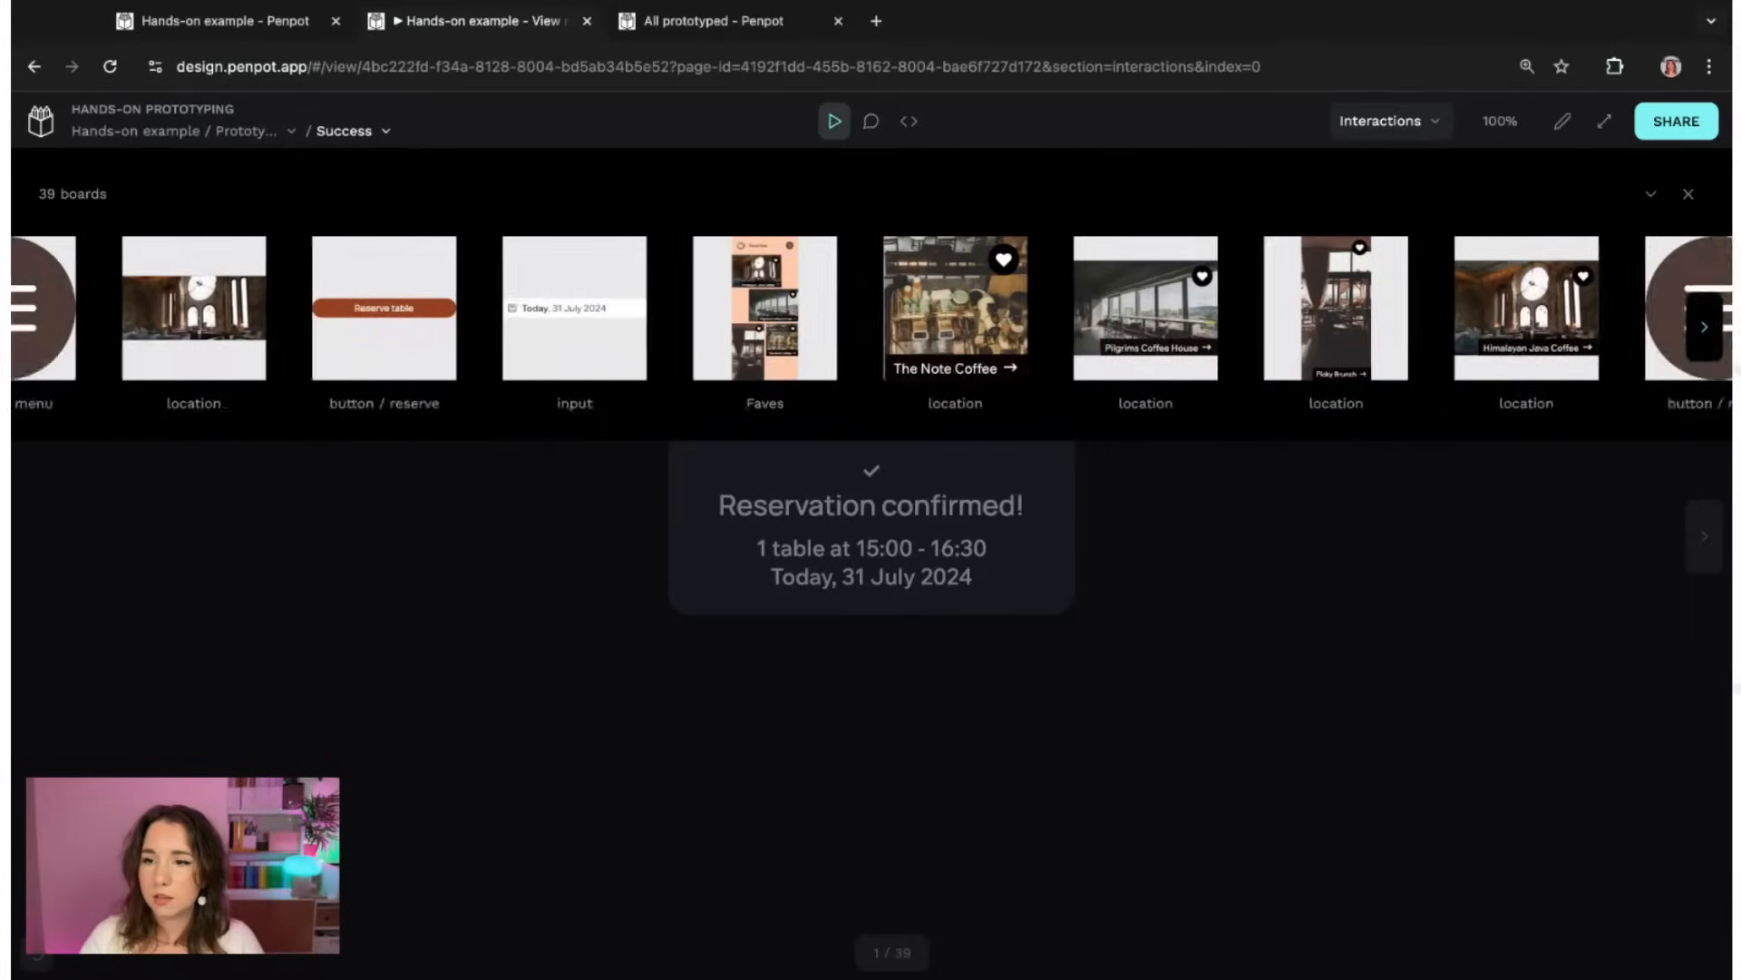
pyautogui.click(1705, 329)
pyautogui.click(1705, 328)
pyautogui.click(1433, 323)
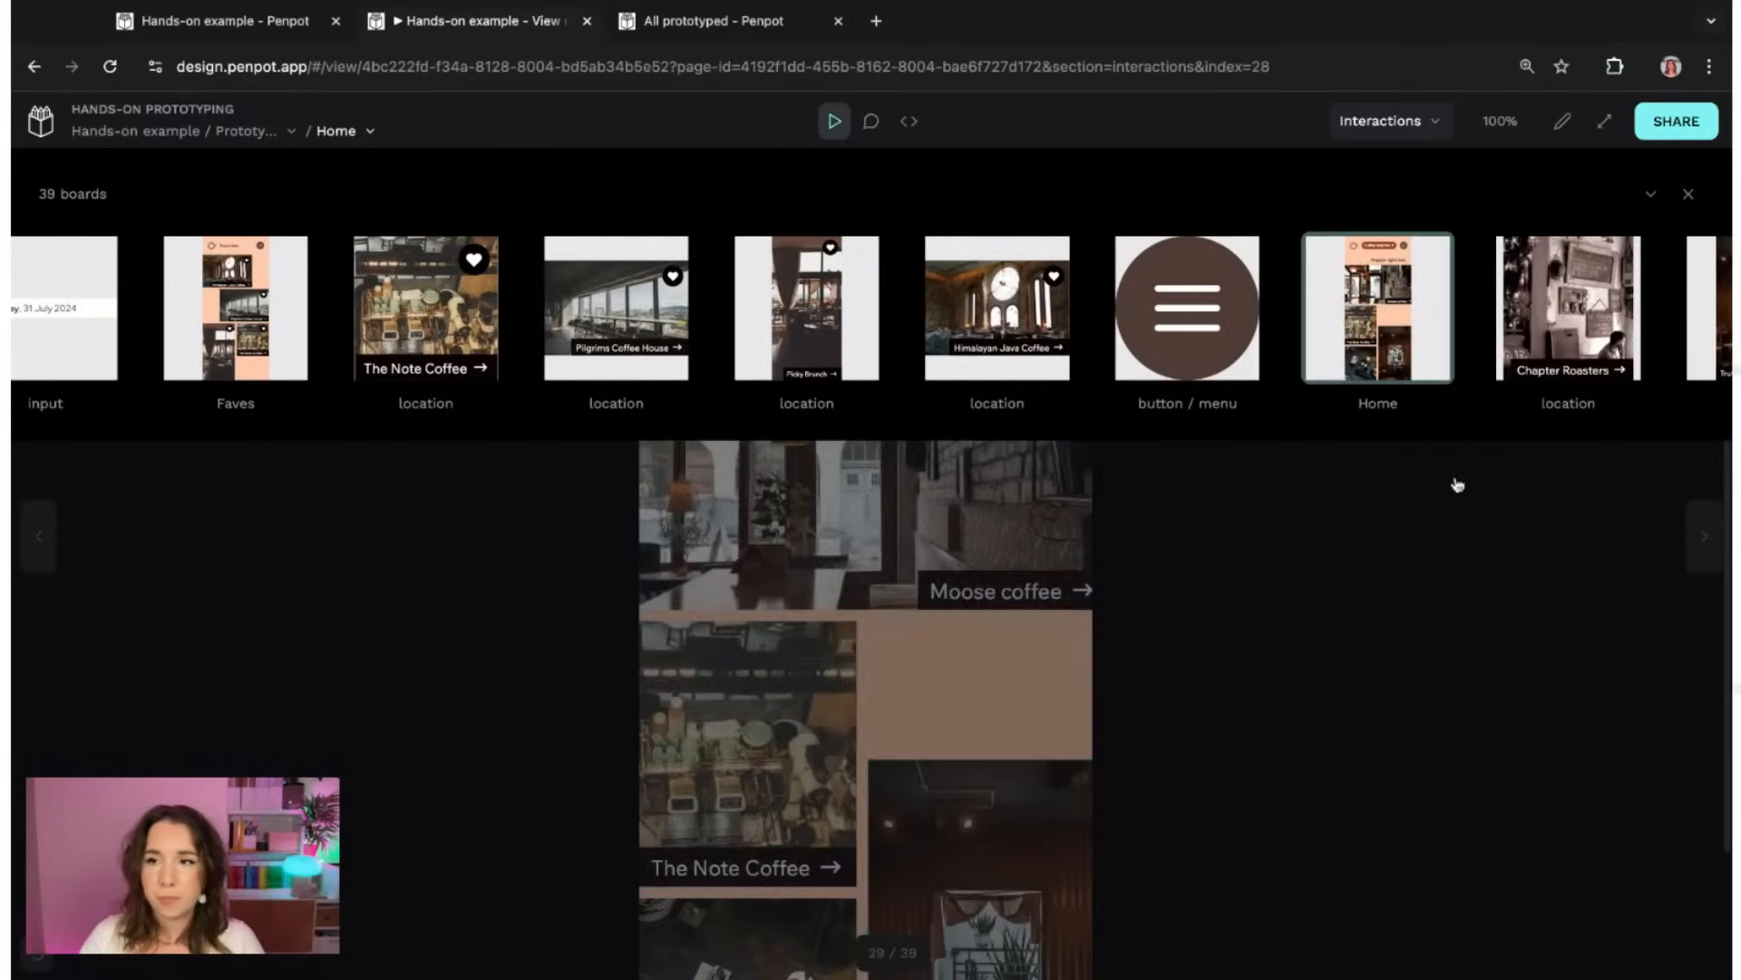
pyautogui.click(1686, 194)
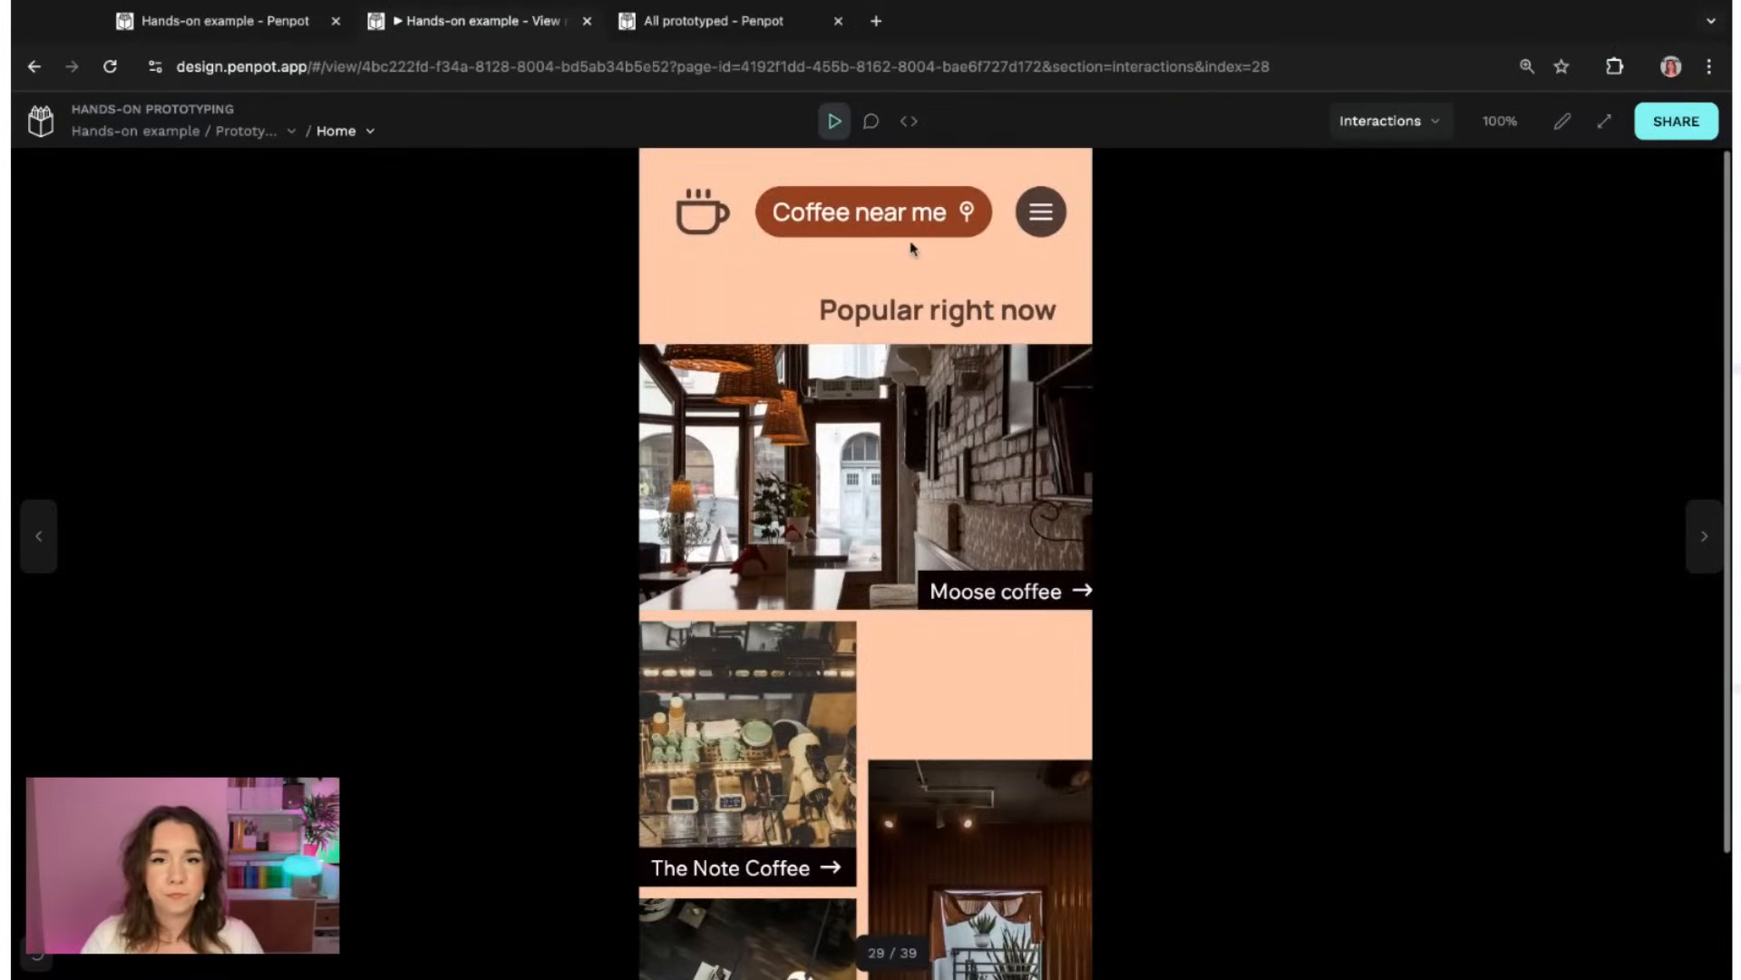
pyautogui.click(887, 218)
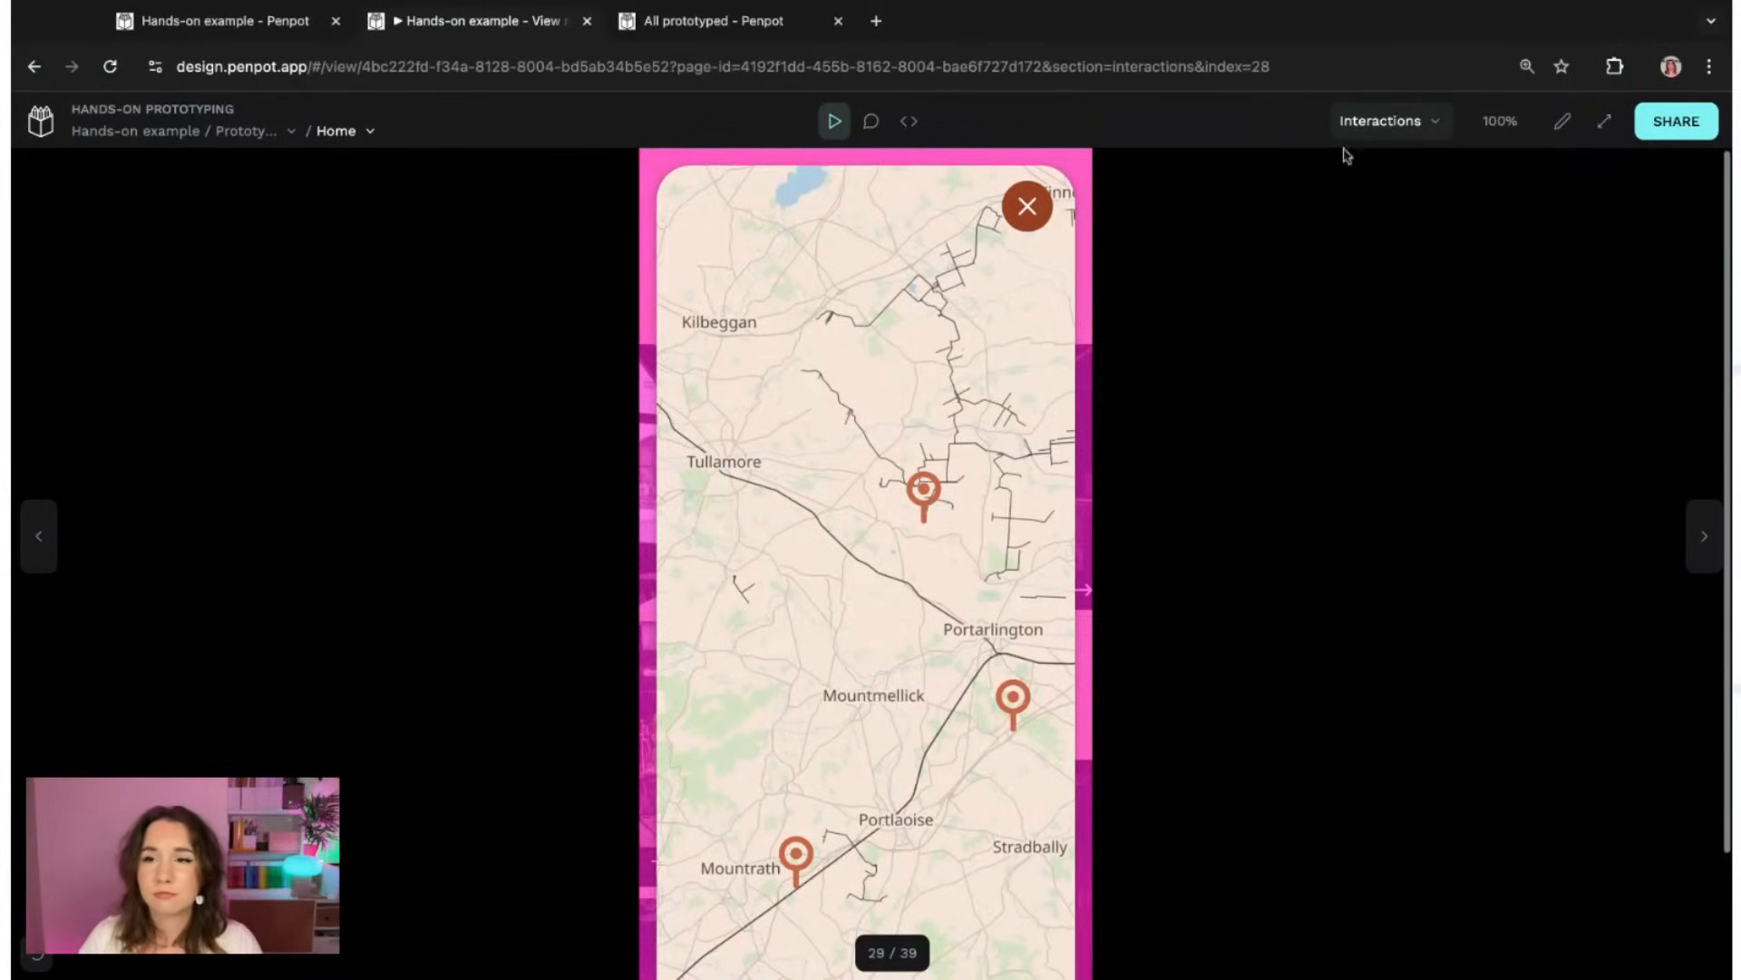
# - Return to the design workspace and review the Popular and Favorites list items on the Menu board, including the Favorites interaction
pyautogui.click(1561, 120)
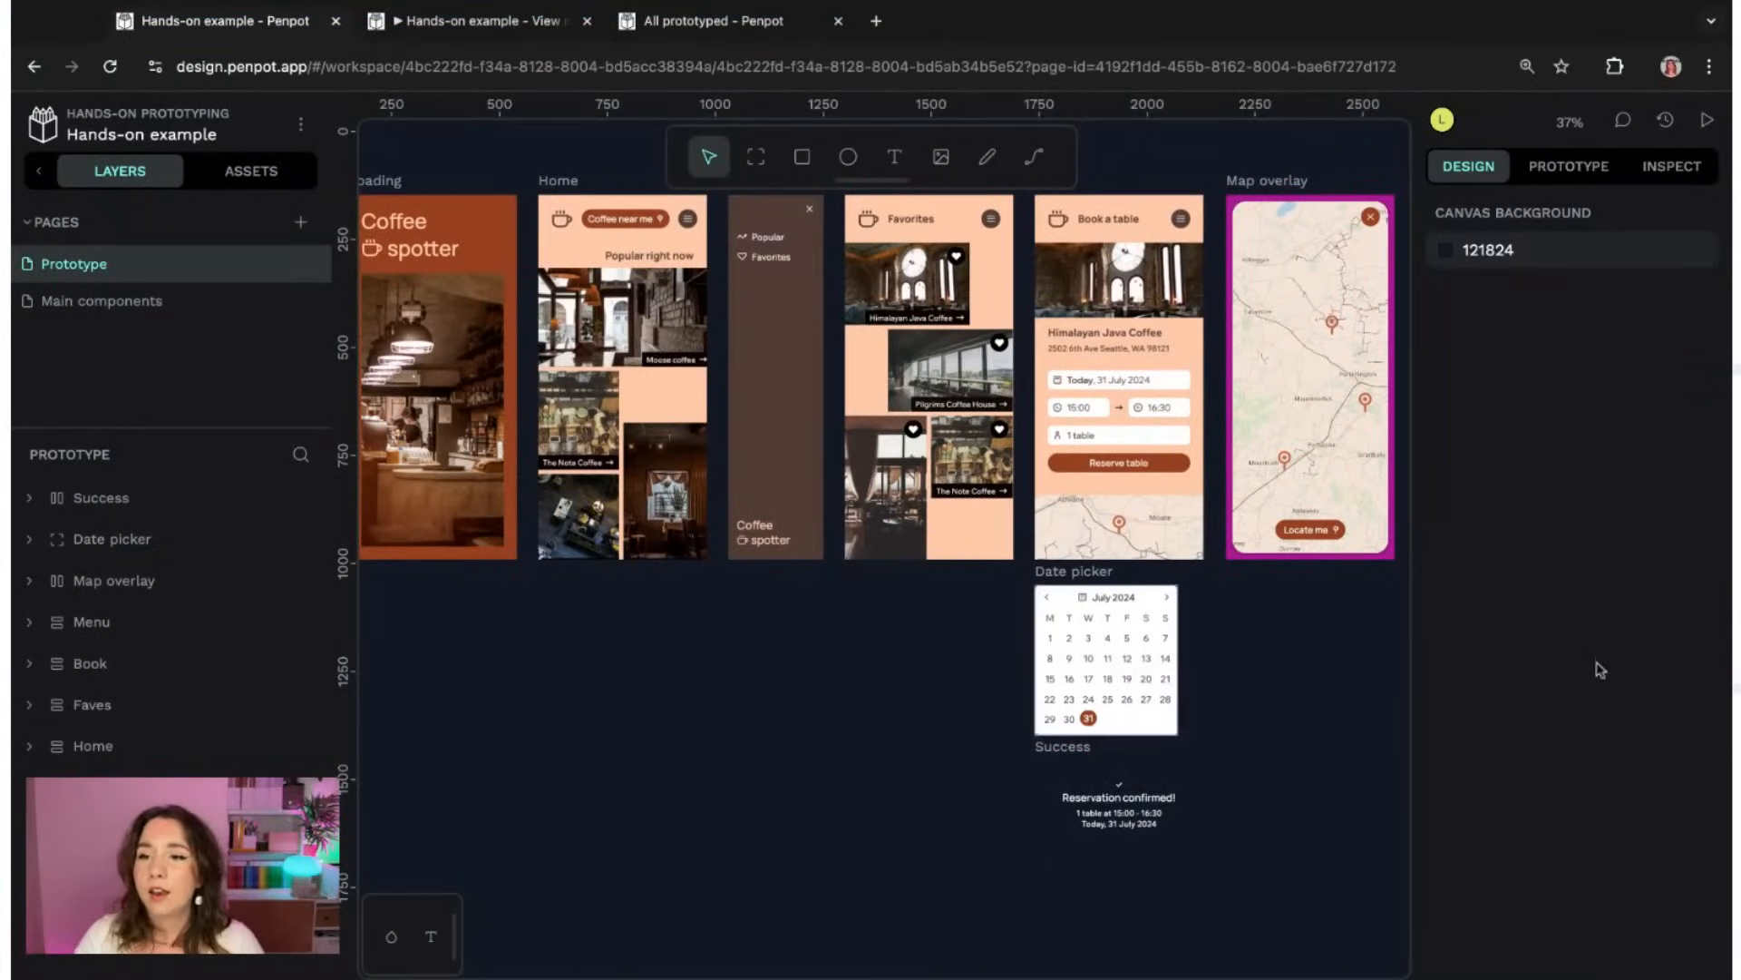
pyautogui.scroll(2, 730, 703)
pyautogui.hscroll(-2, 730, 702)
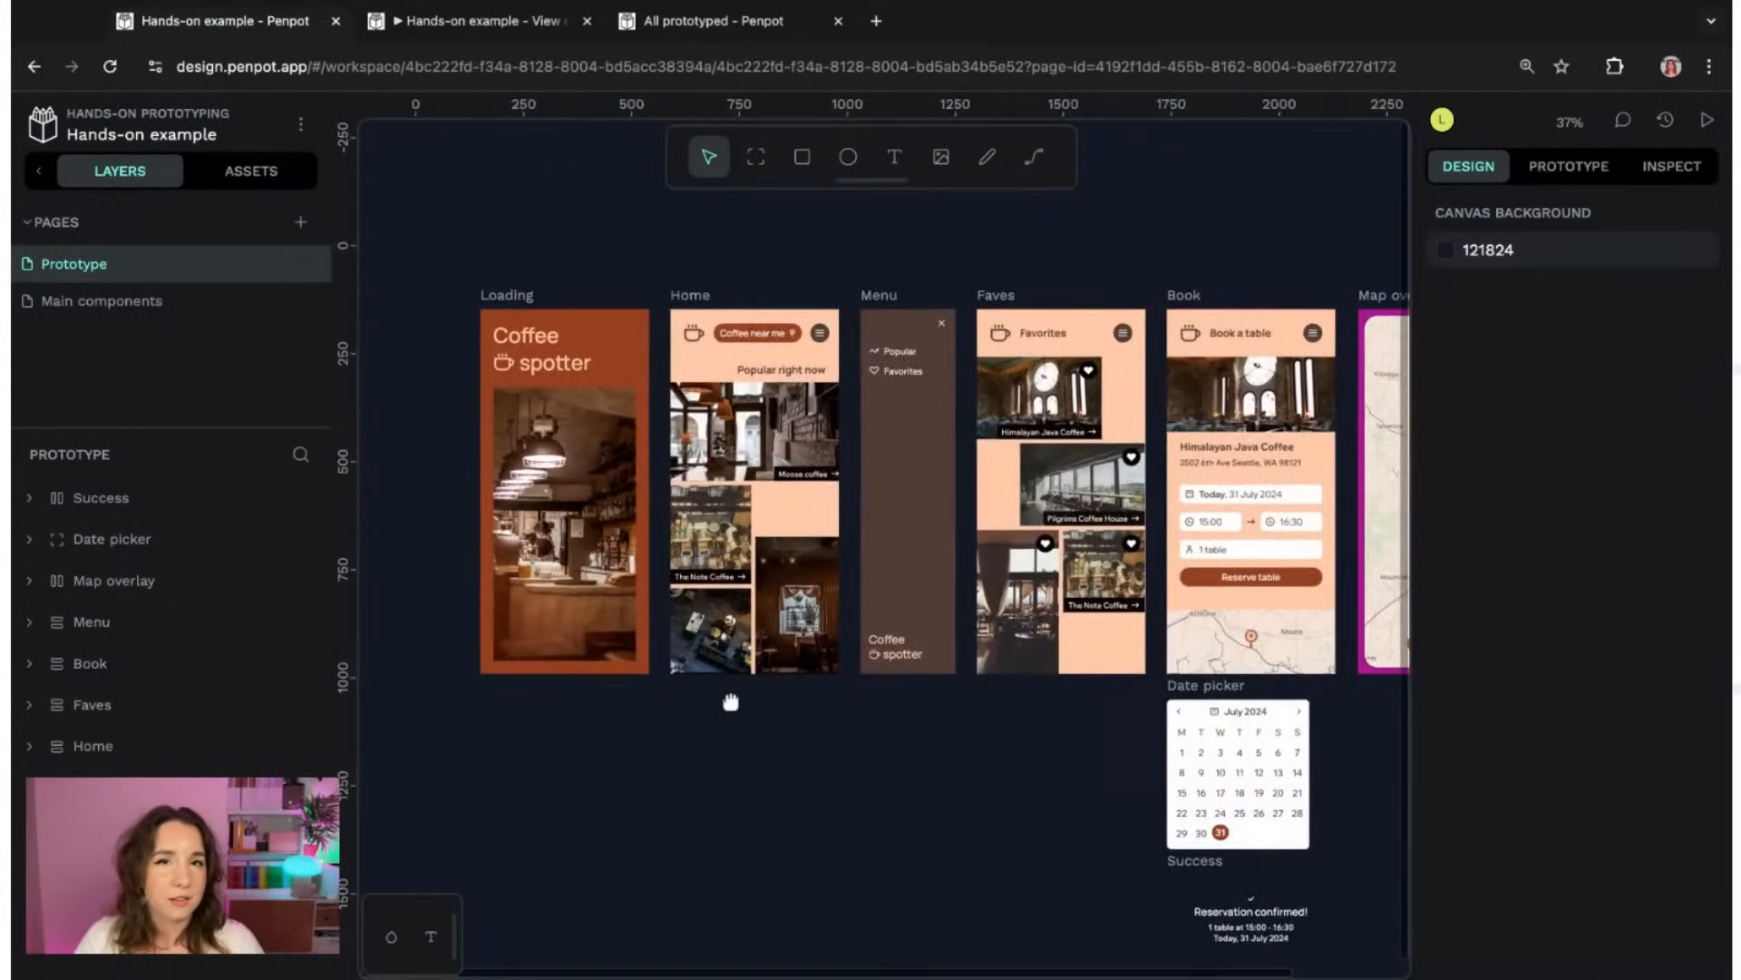
pyautogui.scroll(3, 955, 796)
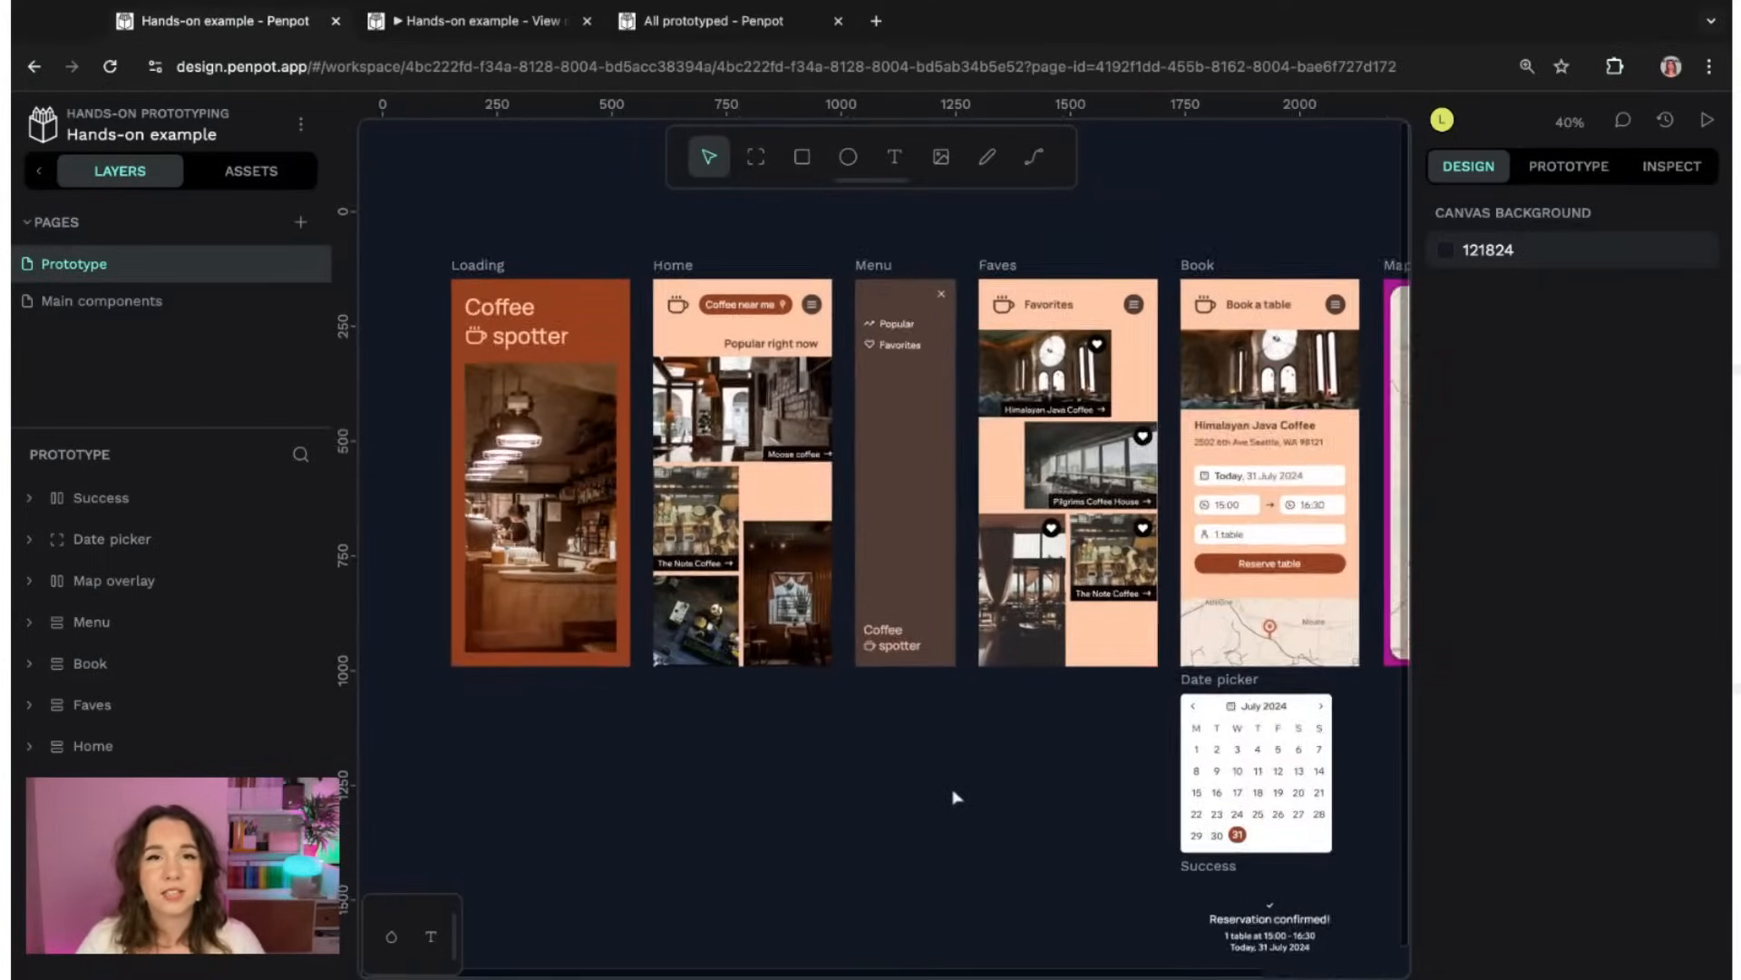
pyautogui.scroll(2, 984, 750)
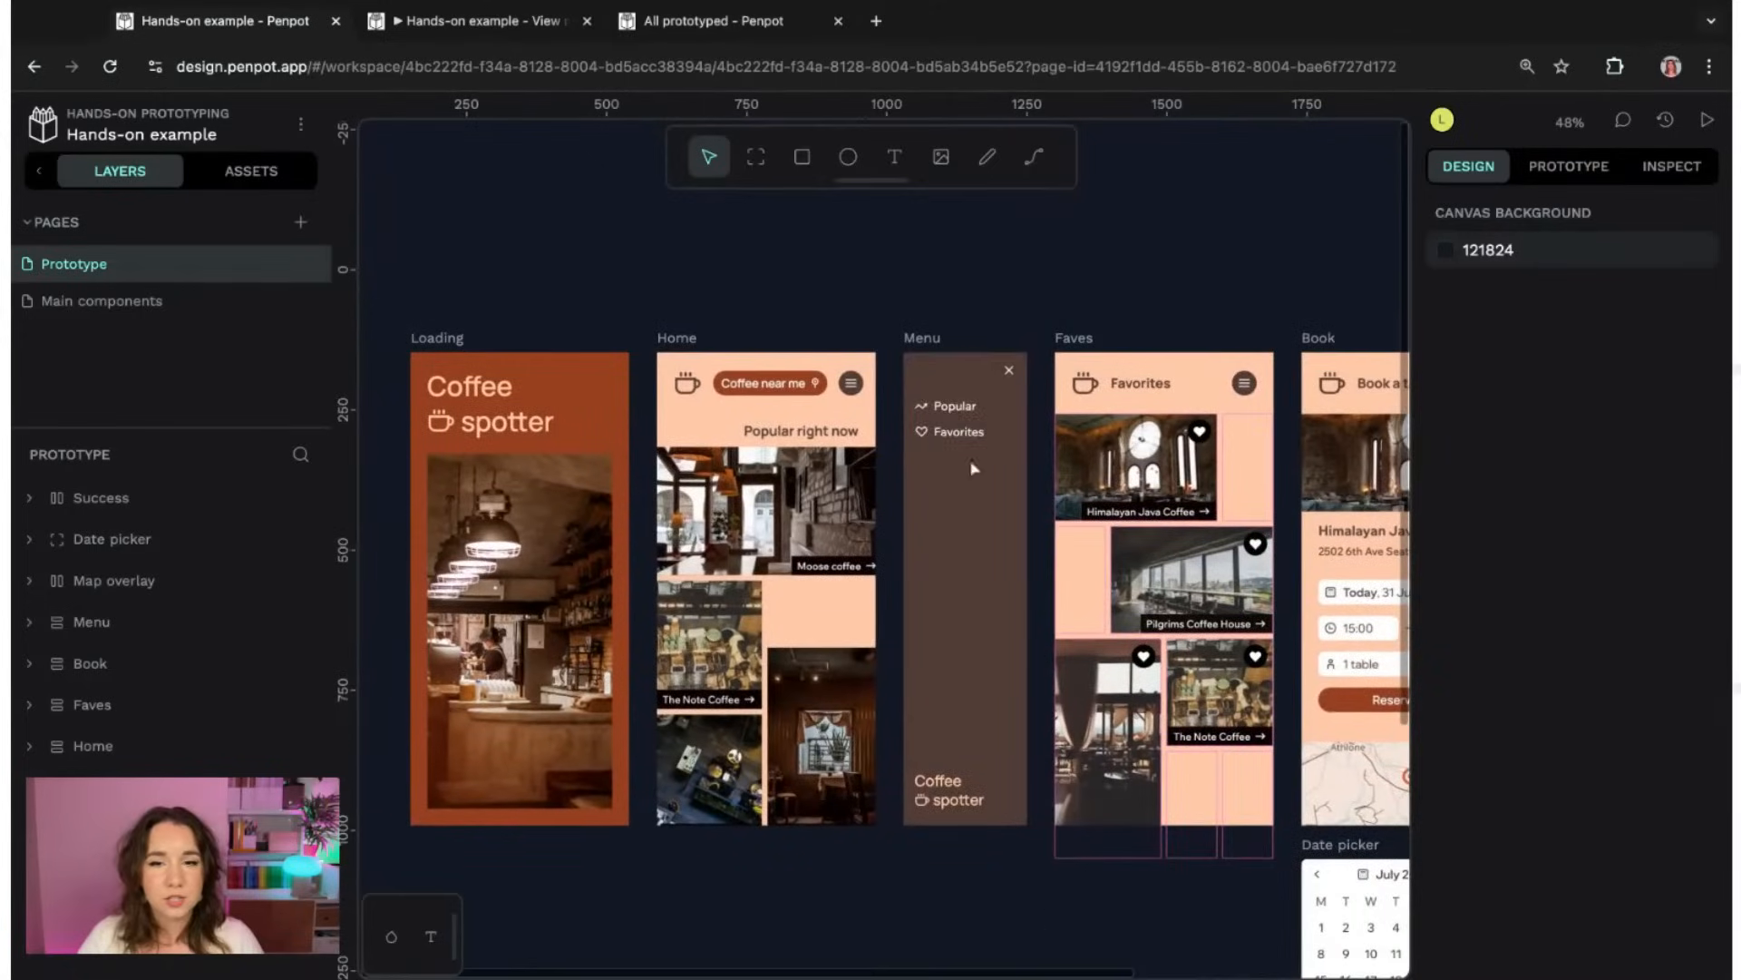
pyautogui.scroll(2, 1067, 292)
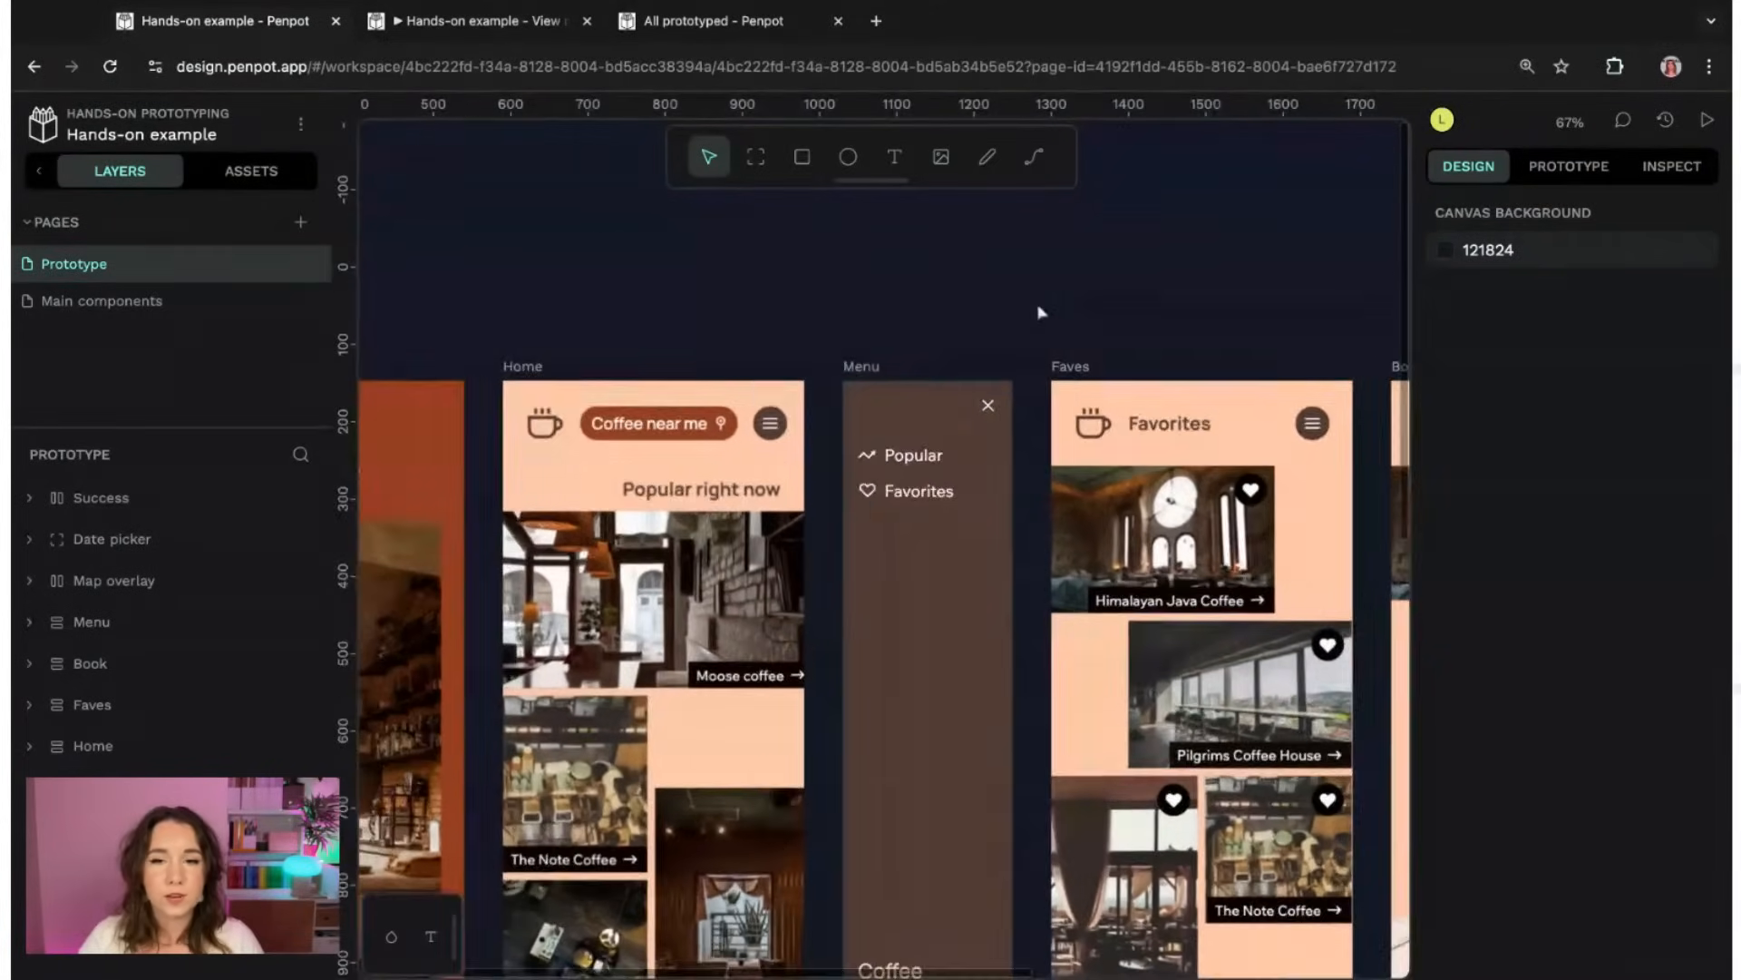
pyautogui.scroll(-3, 1038, 311)
pyautogui.hscroll(-2, 1038, 311)
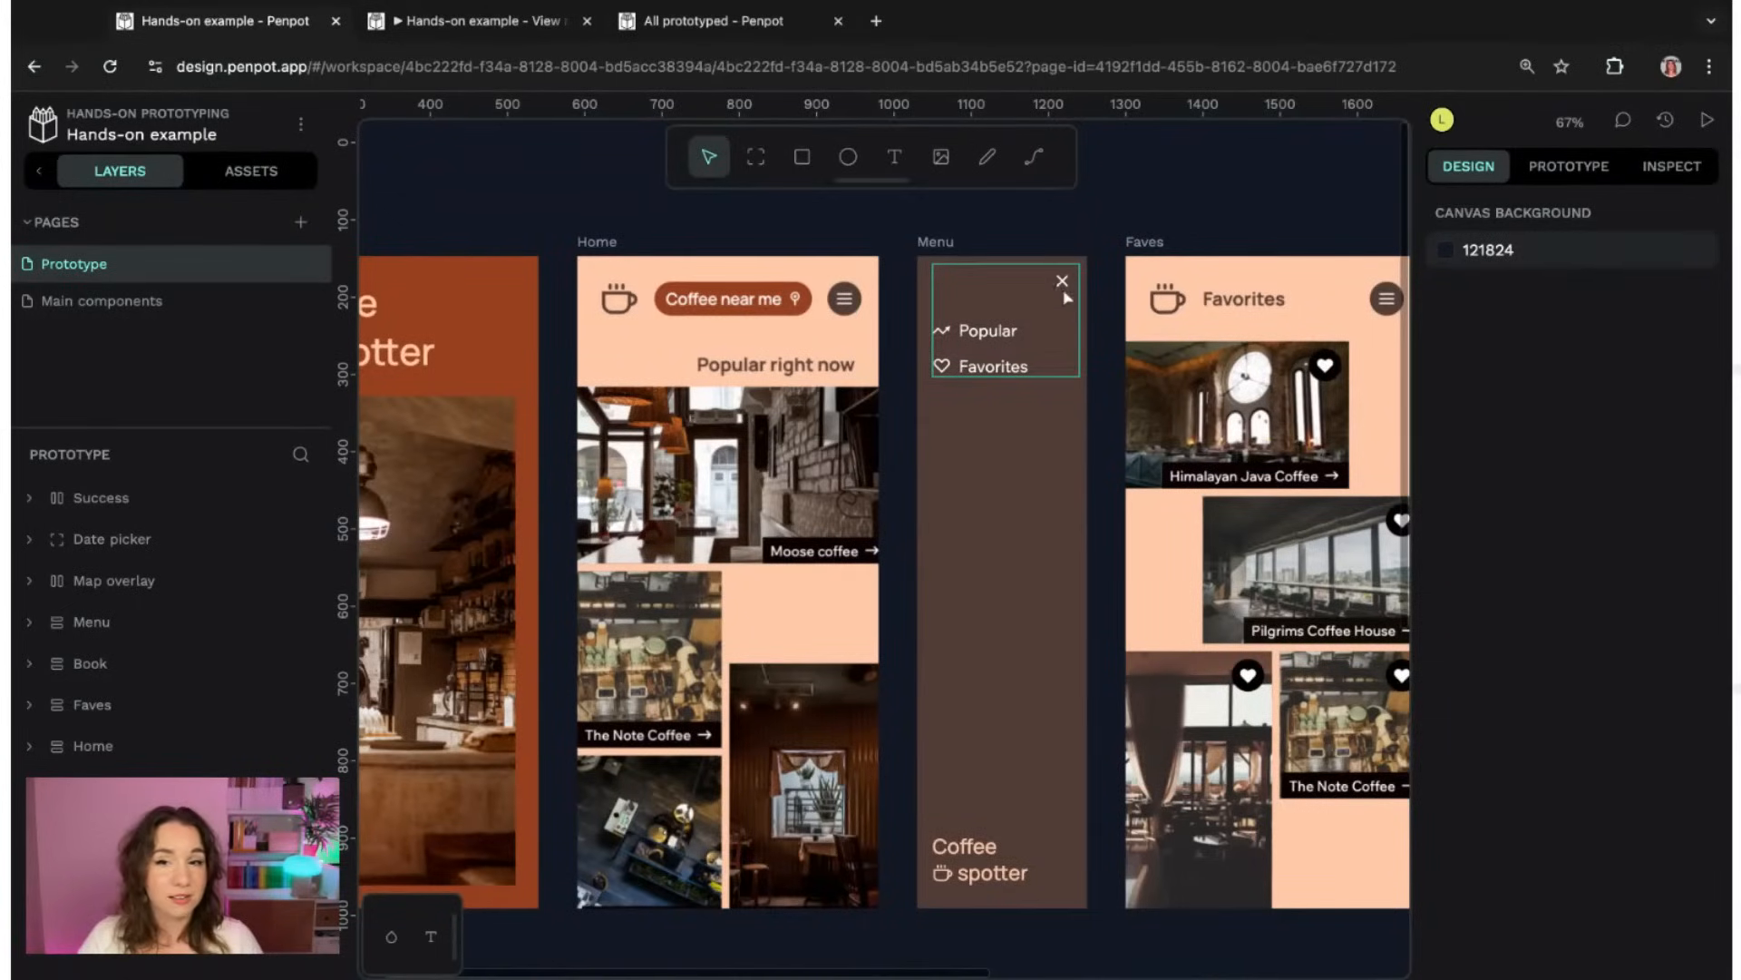
pyautogui.doubleClick(991, 342)
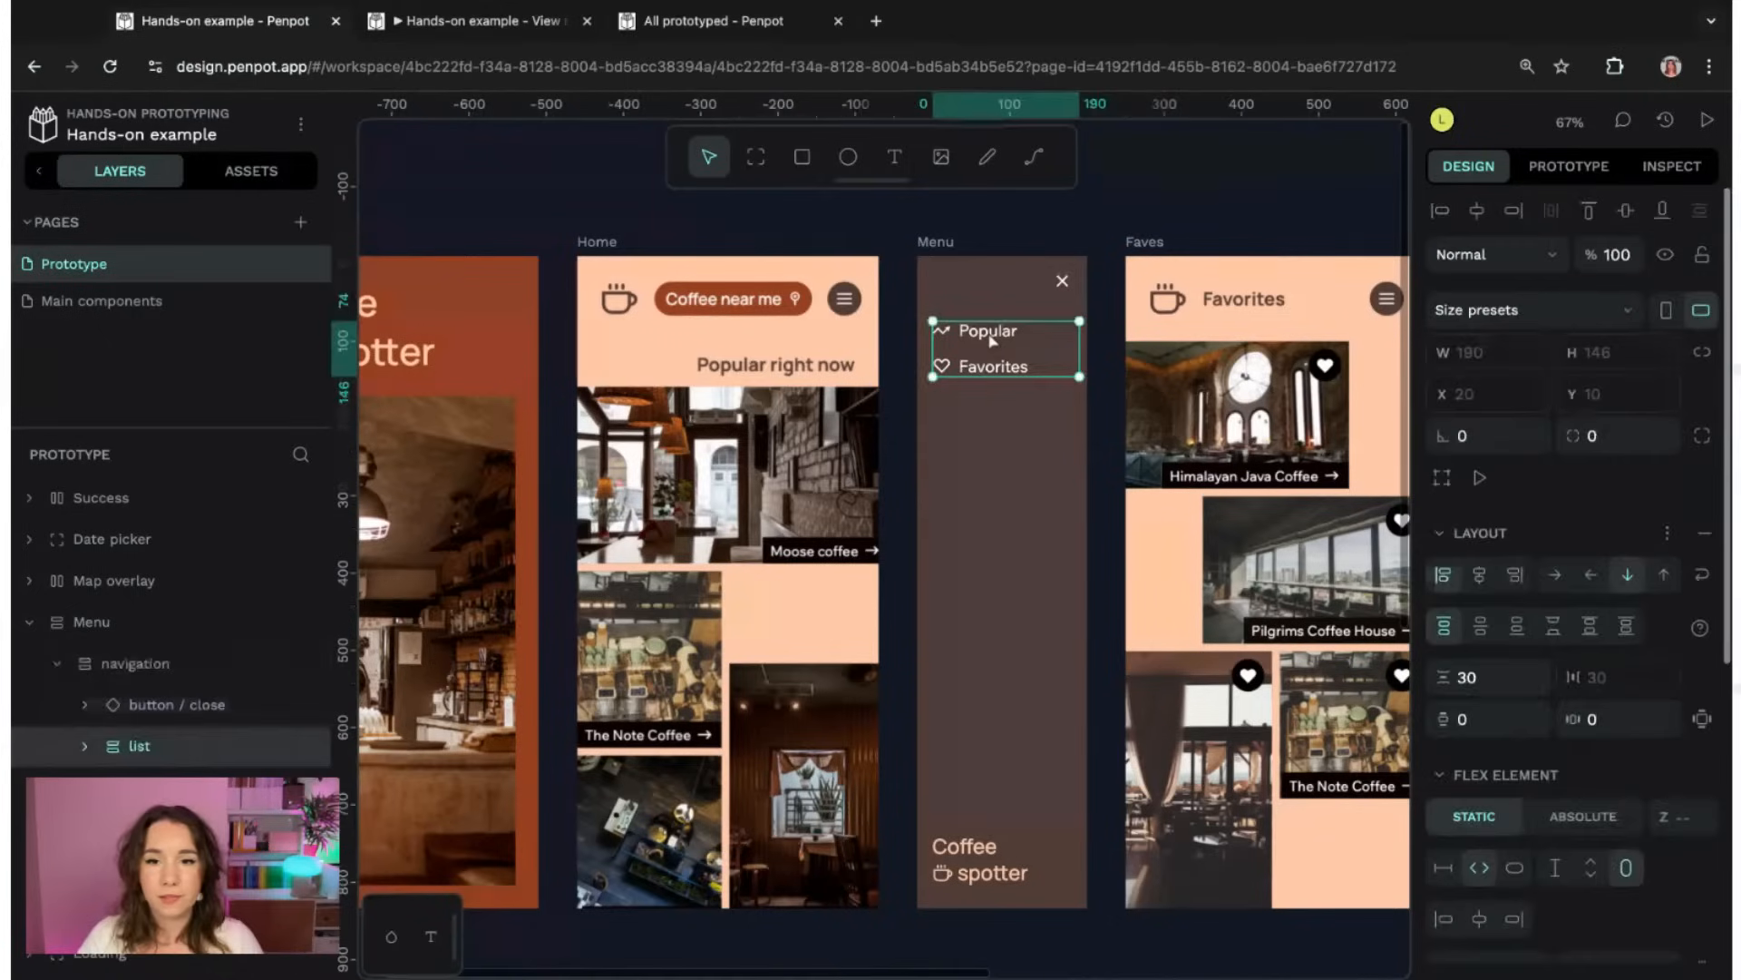
pyautogui.doubleClick(992, 341)
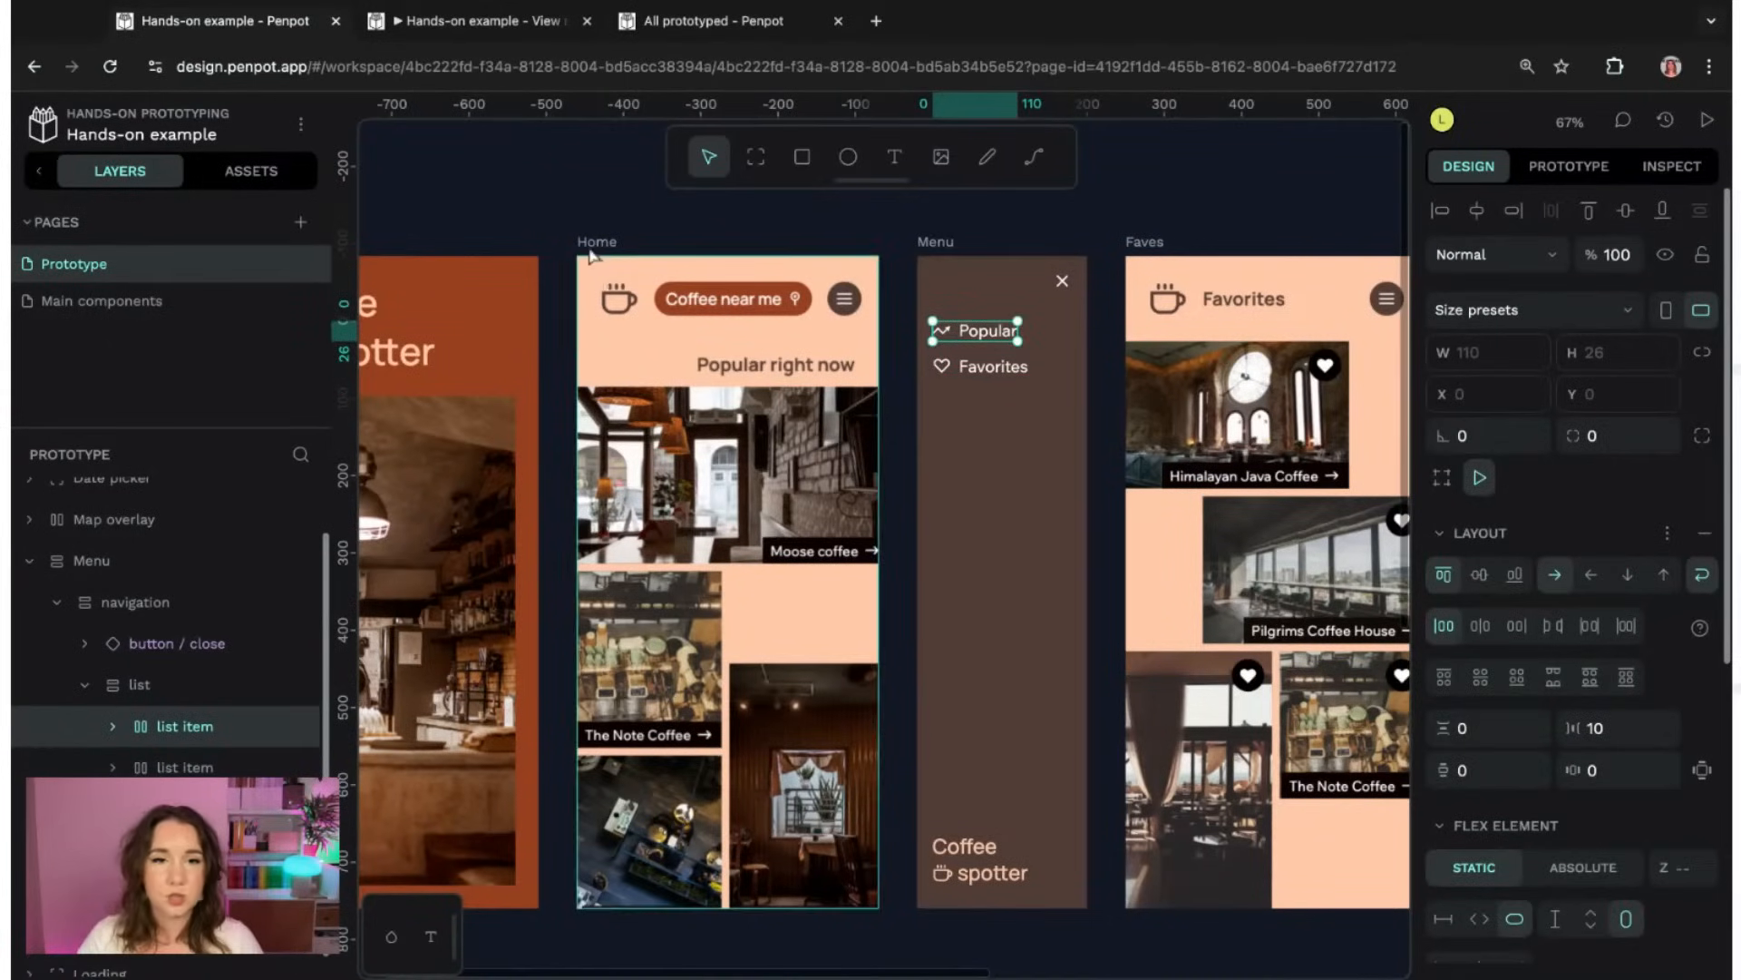
pyautogui.click(991, 371)
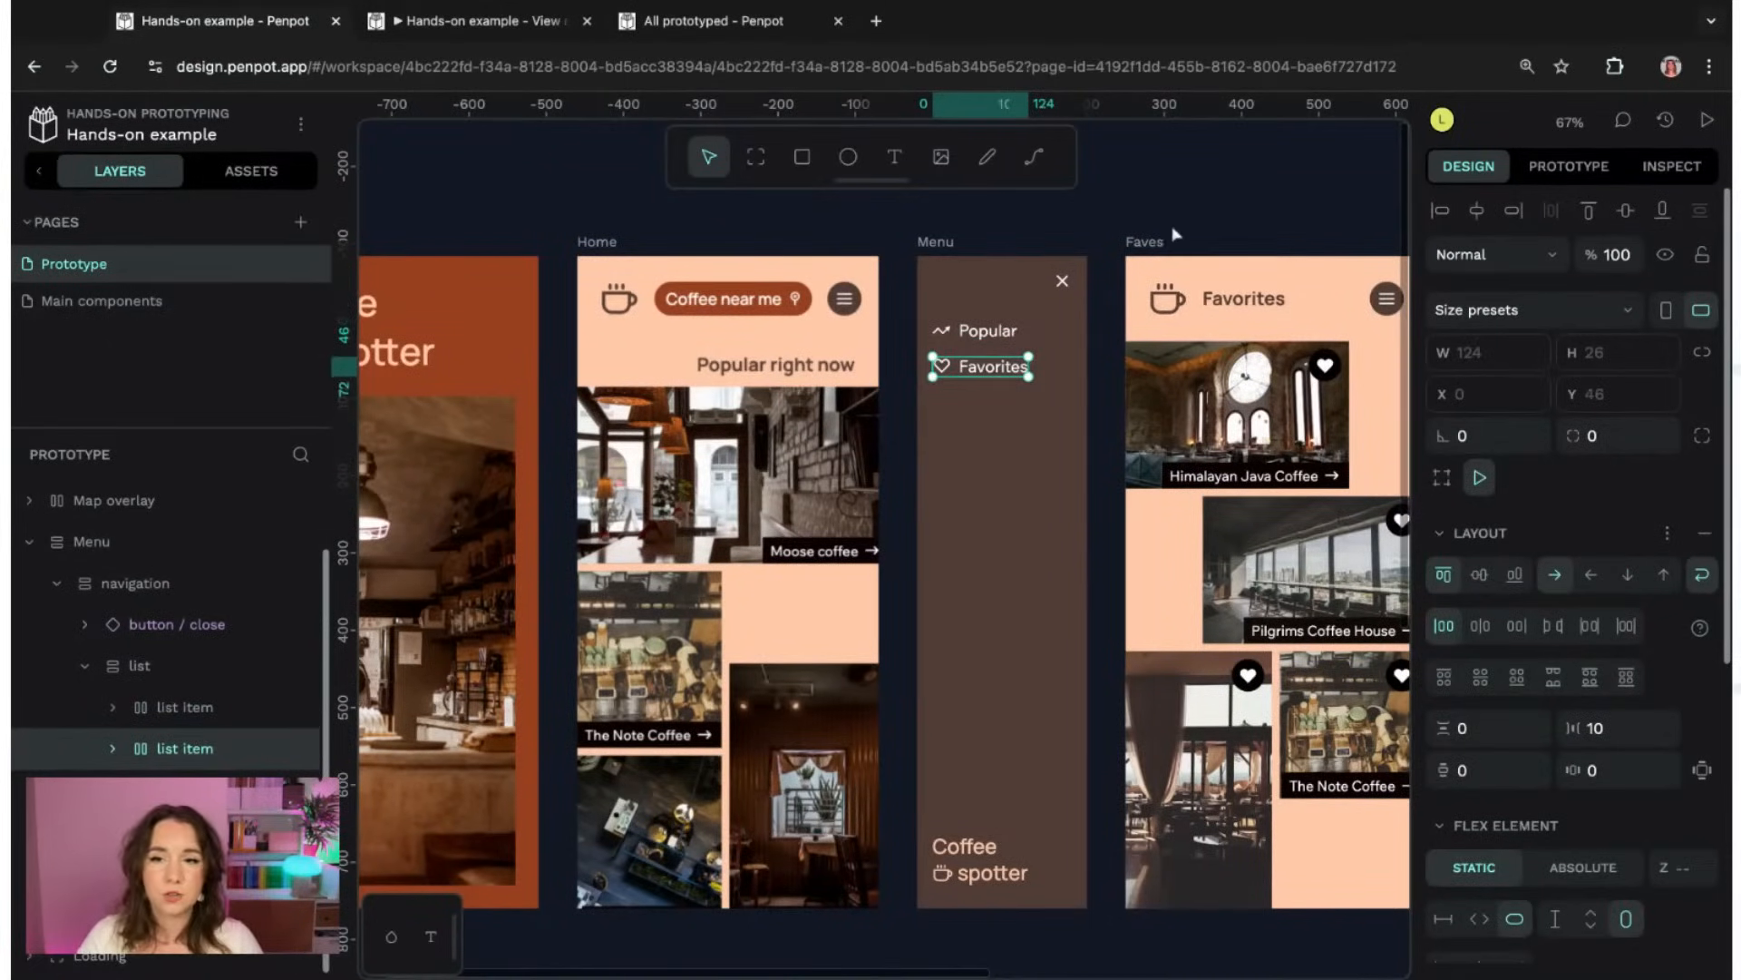
pyautogui.click(1557, 163)
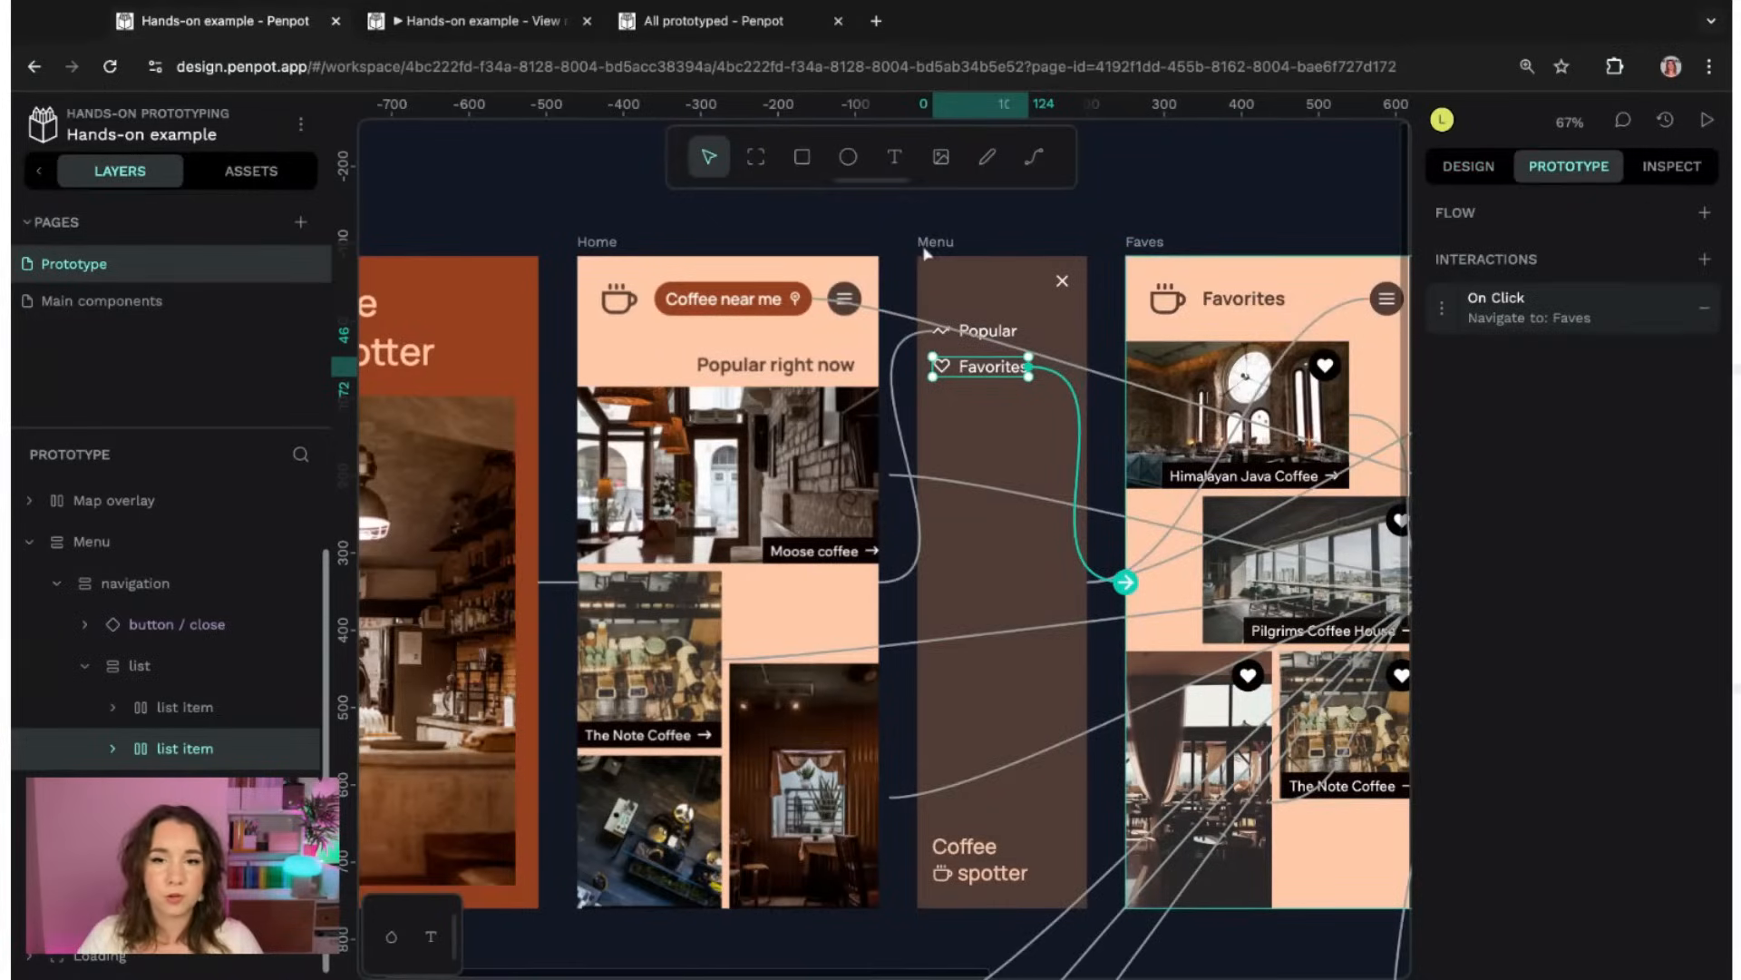
pyautogui.click(1179, 212)
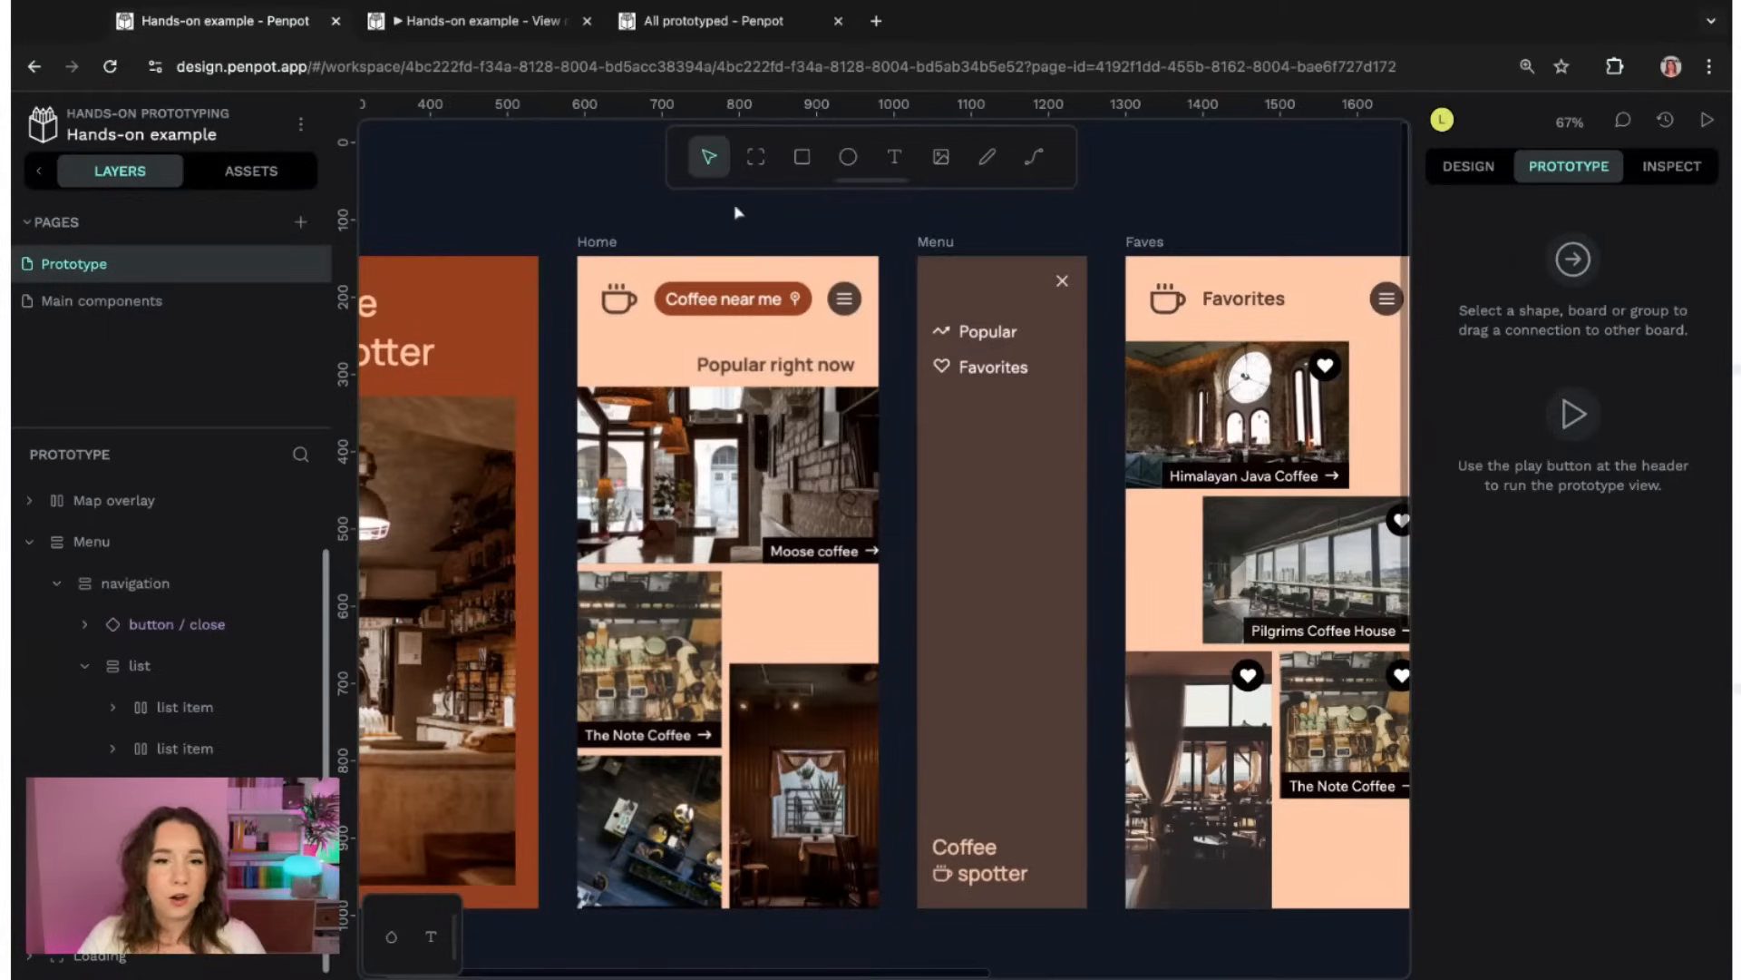
# - Add an interaction to the hamburger menu button in the Home board's header
pyautogui.click(596, 241)
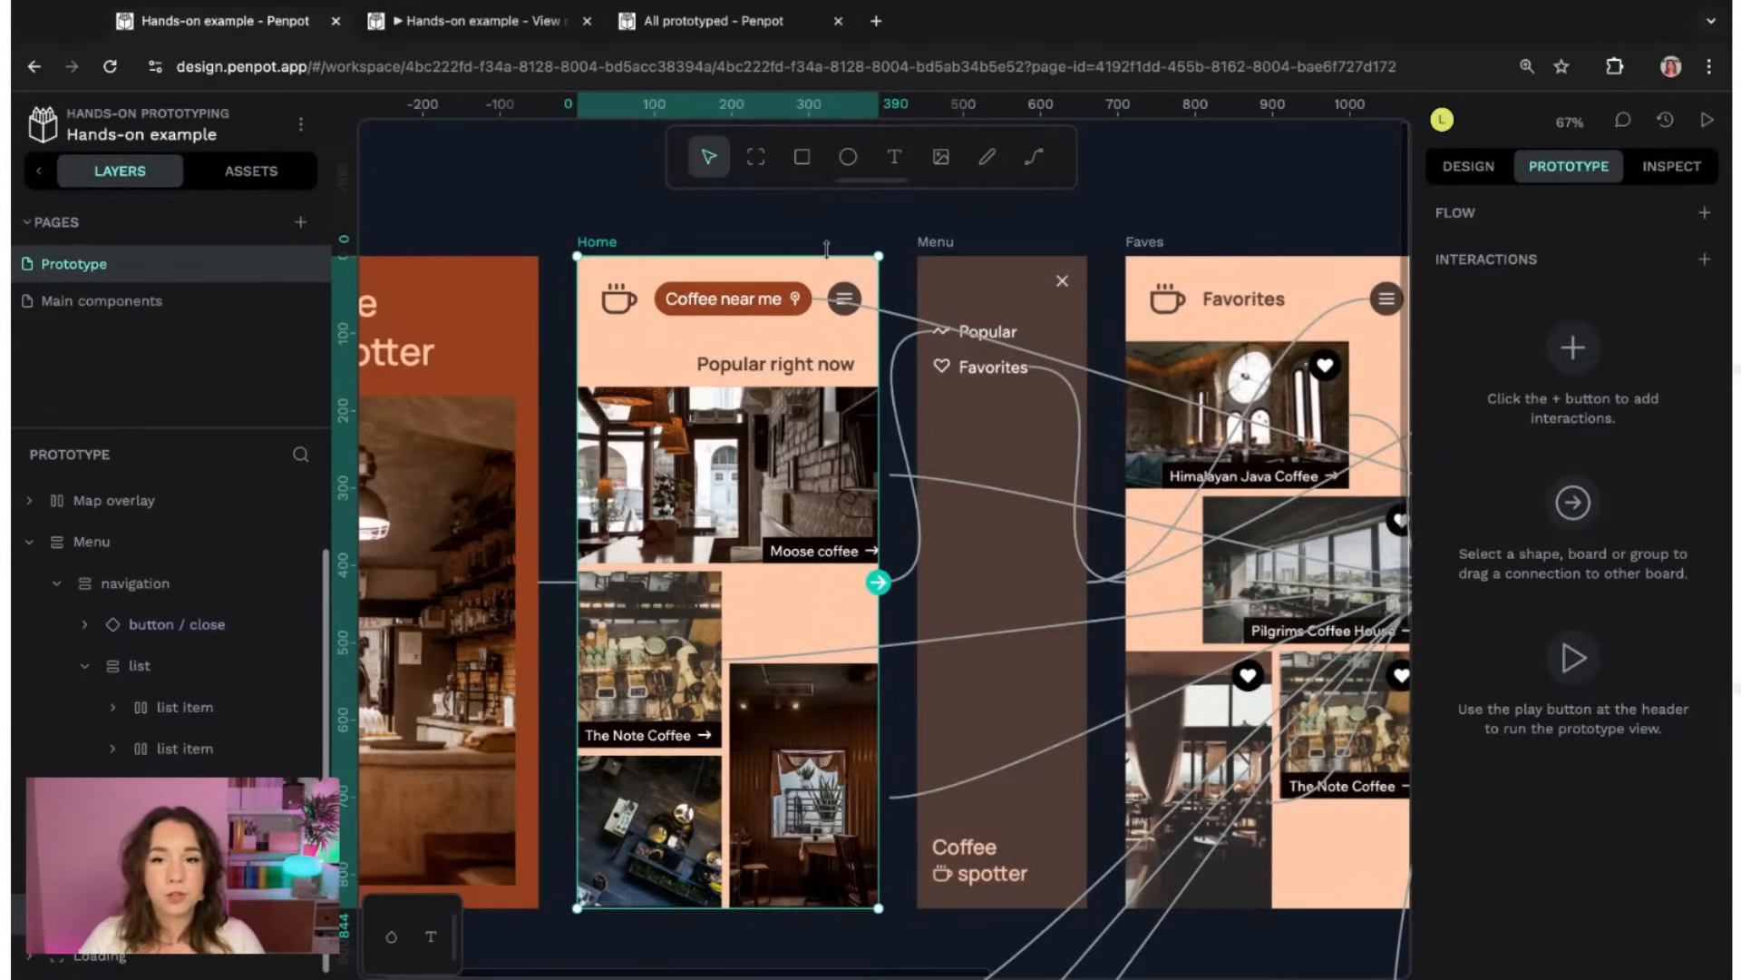
pyautogui.click(844, 296)
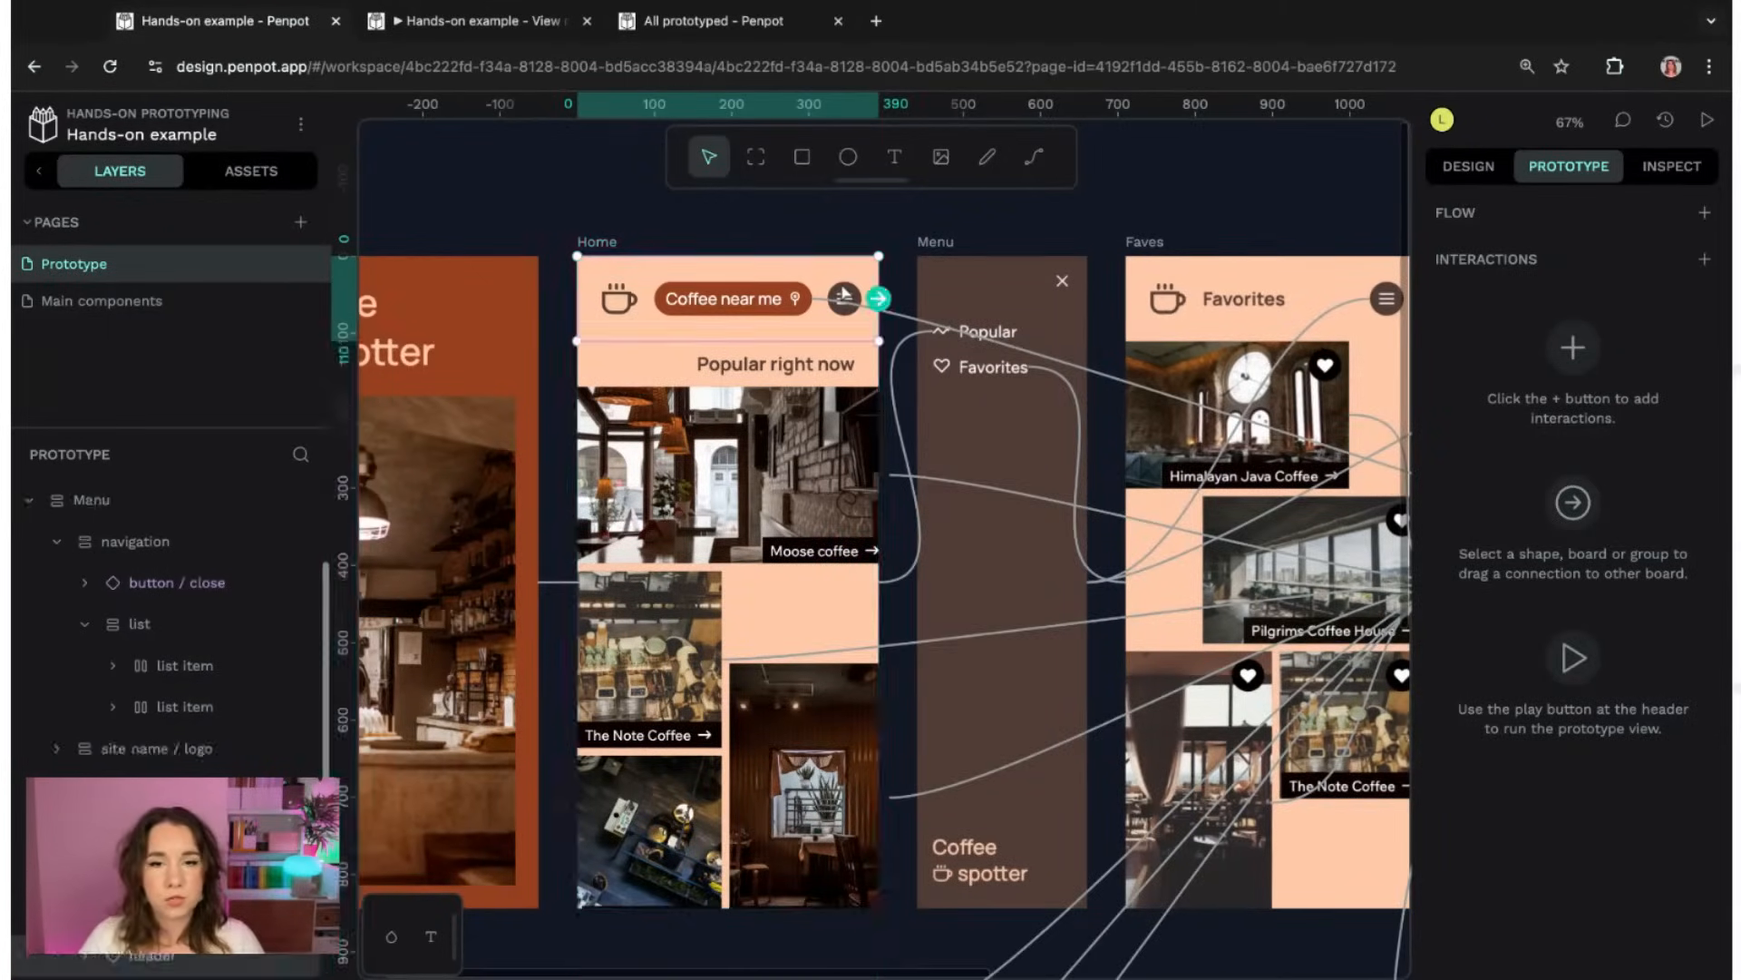
pyautogui.doubleClick(846, 297)
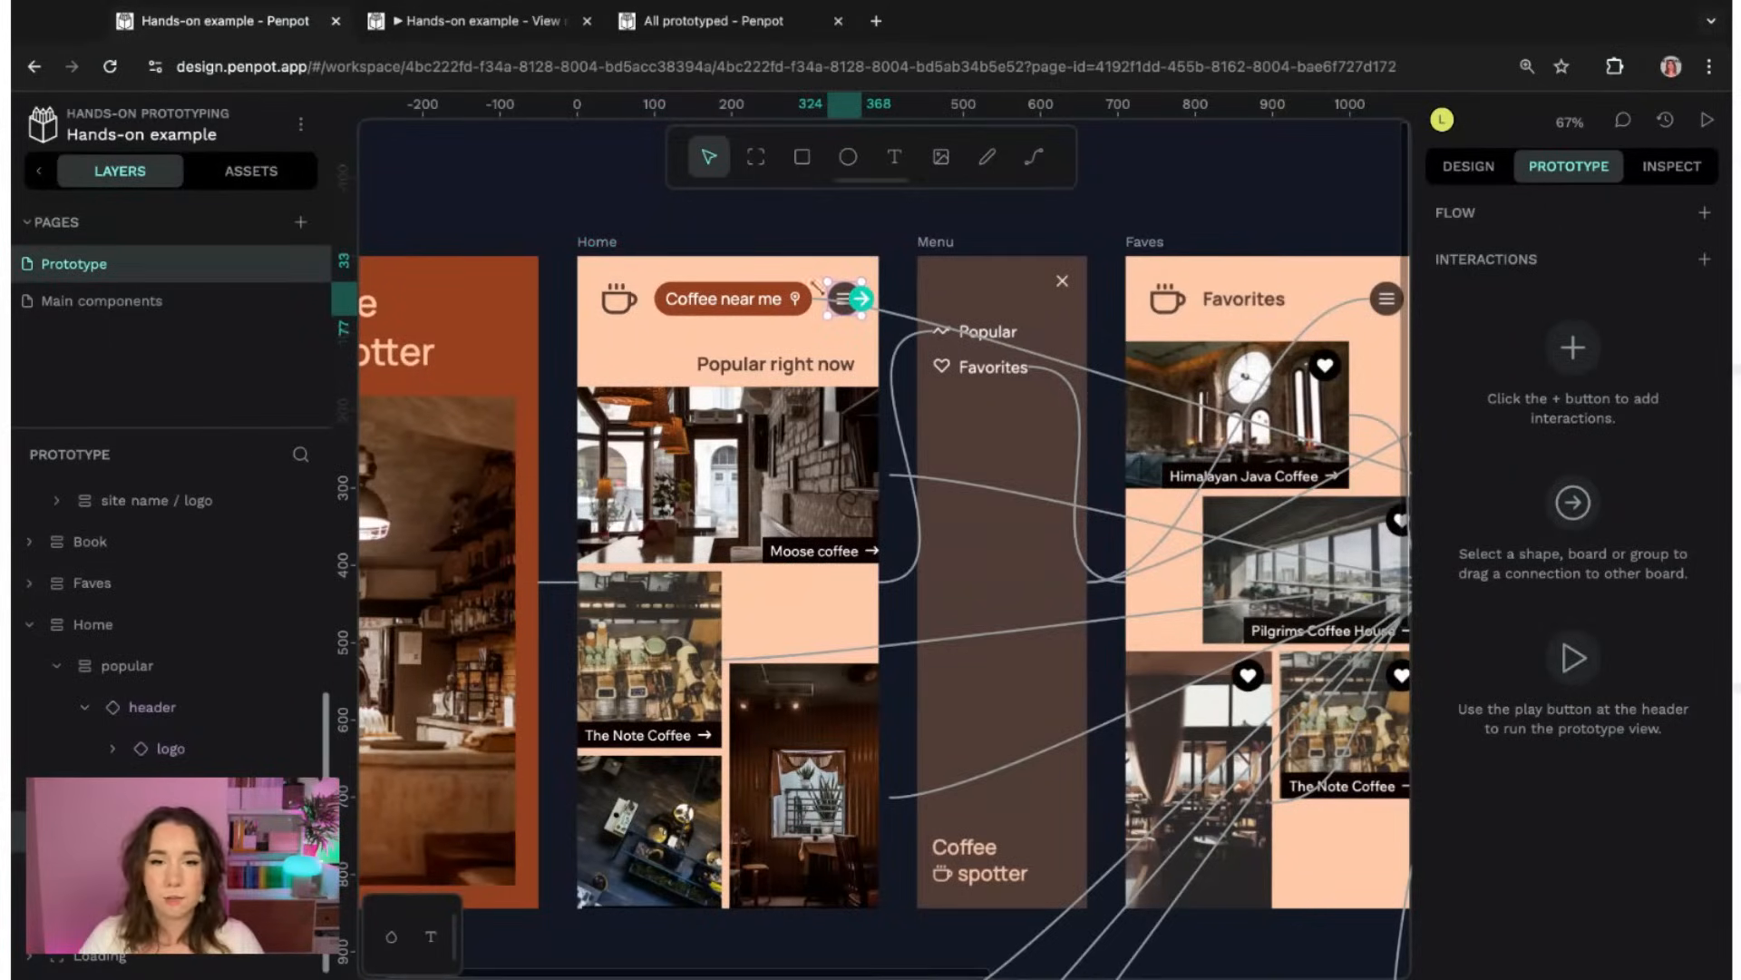
pyautogui.scroll(5, 857, 309)
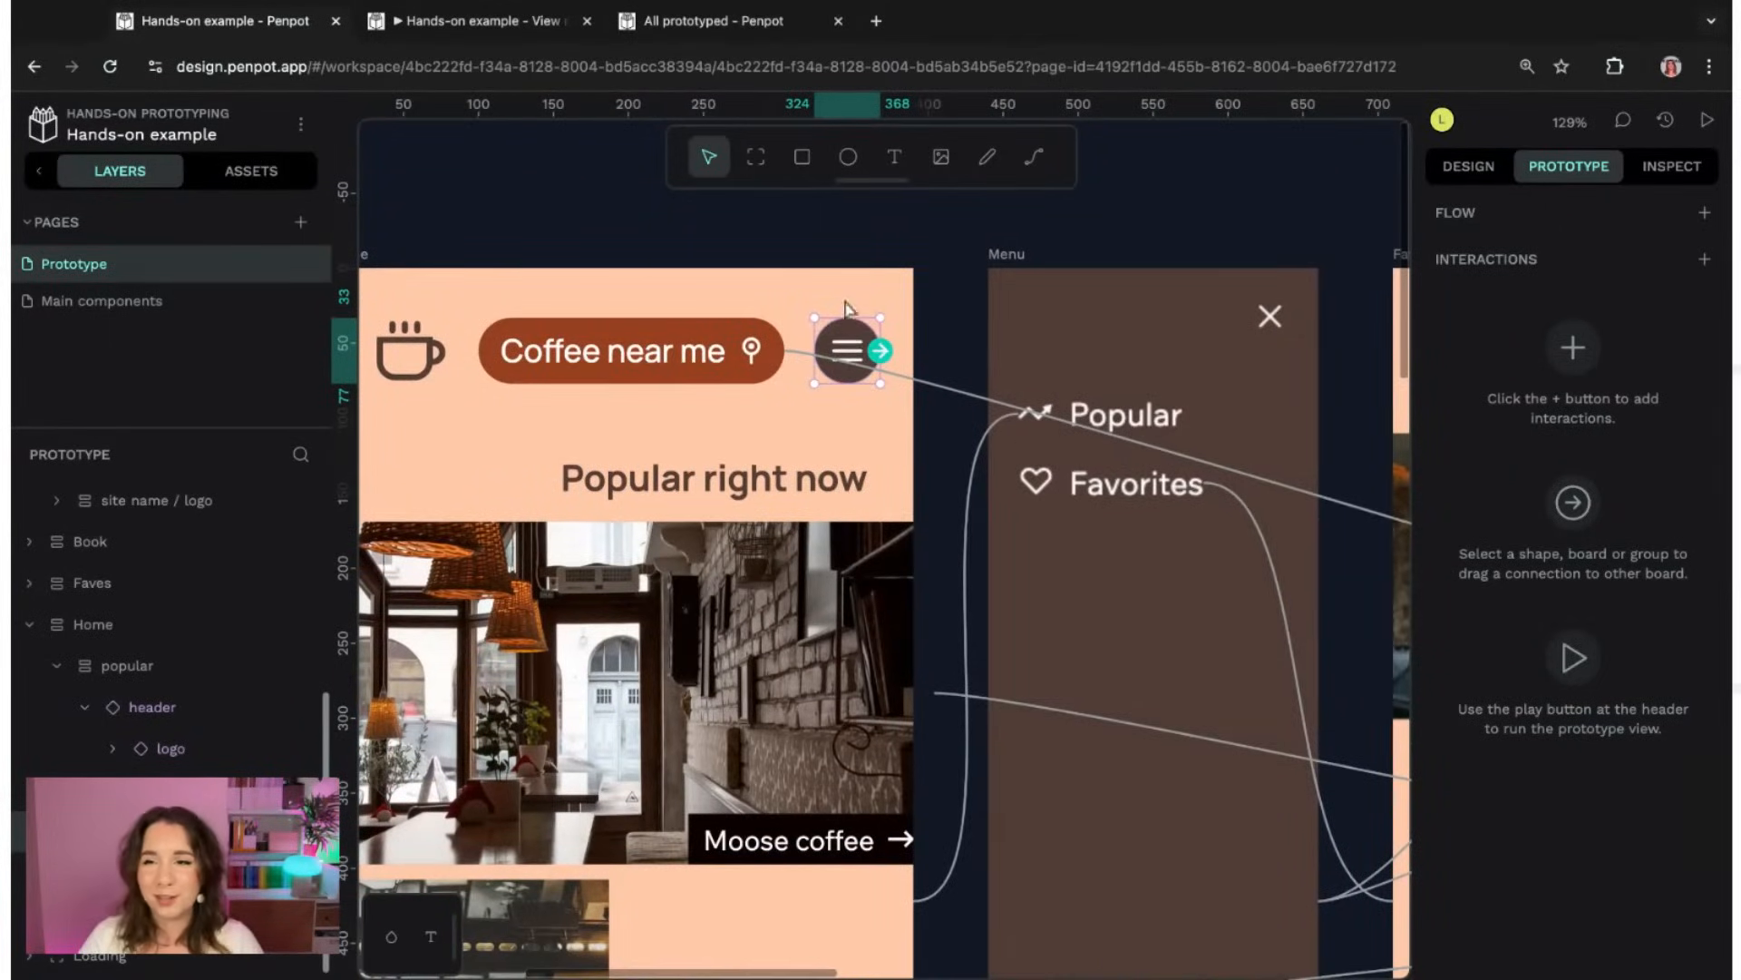
pyautogui.click(1705, 260)
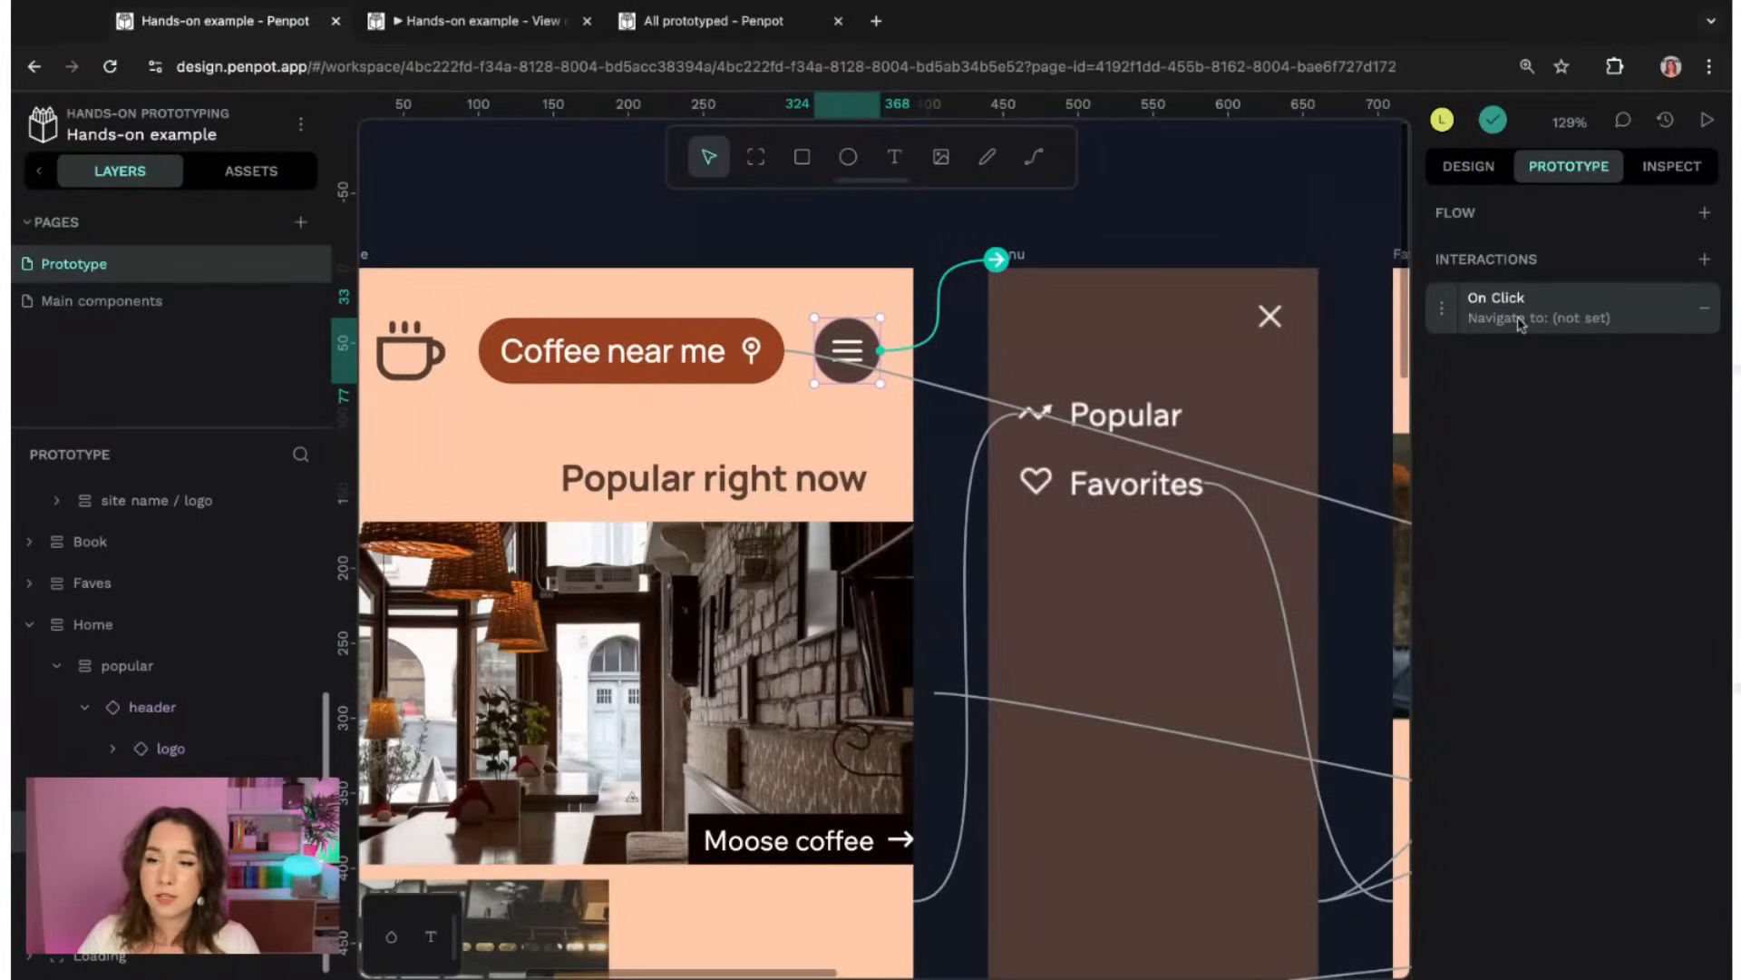
# - Set the menu button's On Click interaction to Open overlay with the Menu board as its destination
pyautogui.click(1521, 324)
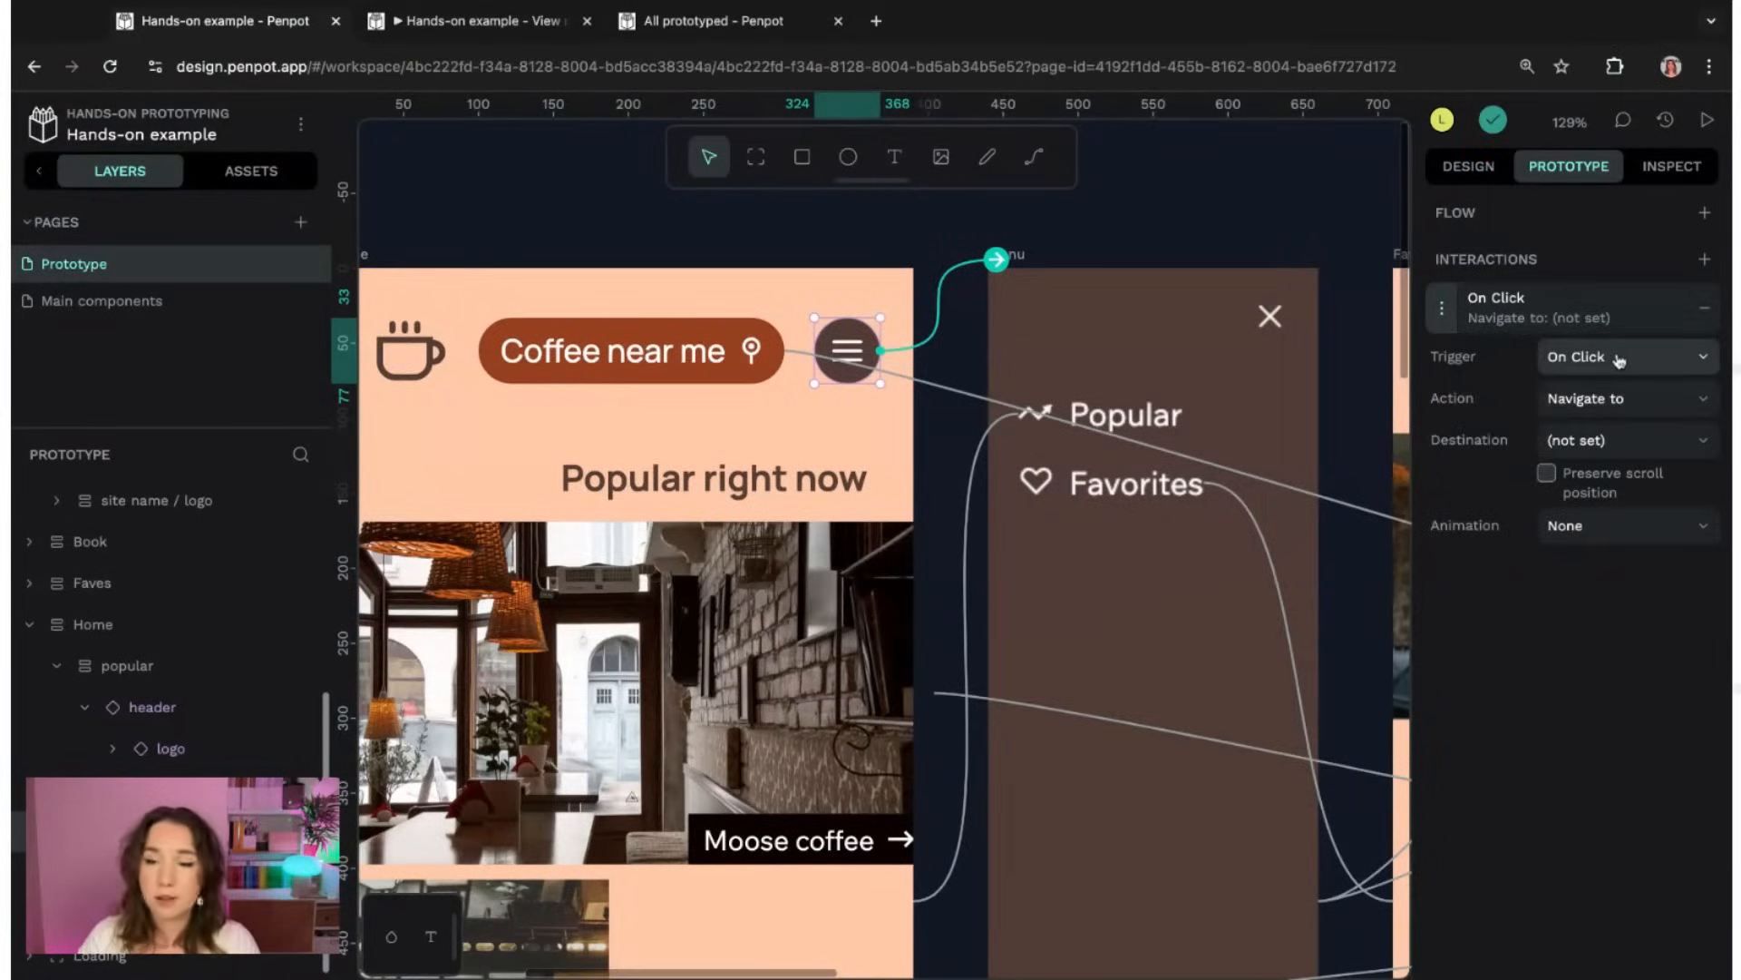
pyautogui.click(1619, 402)
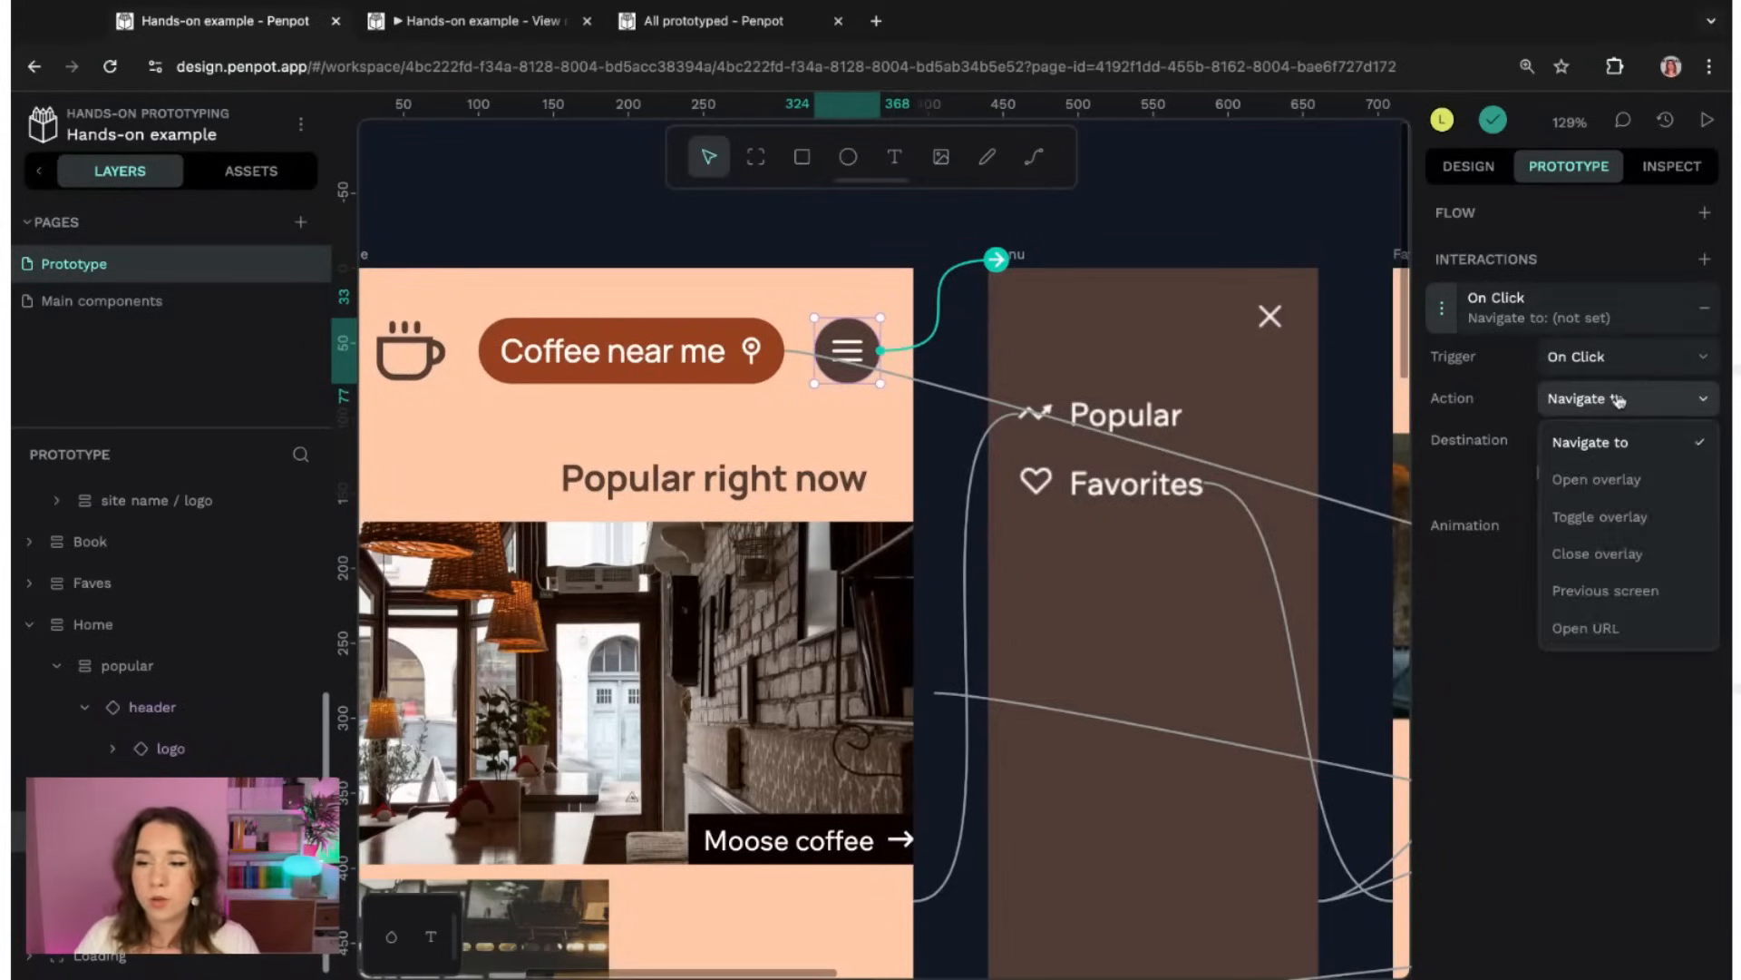
pyautogui.click(1628, 490)
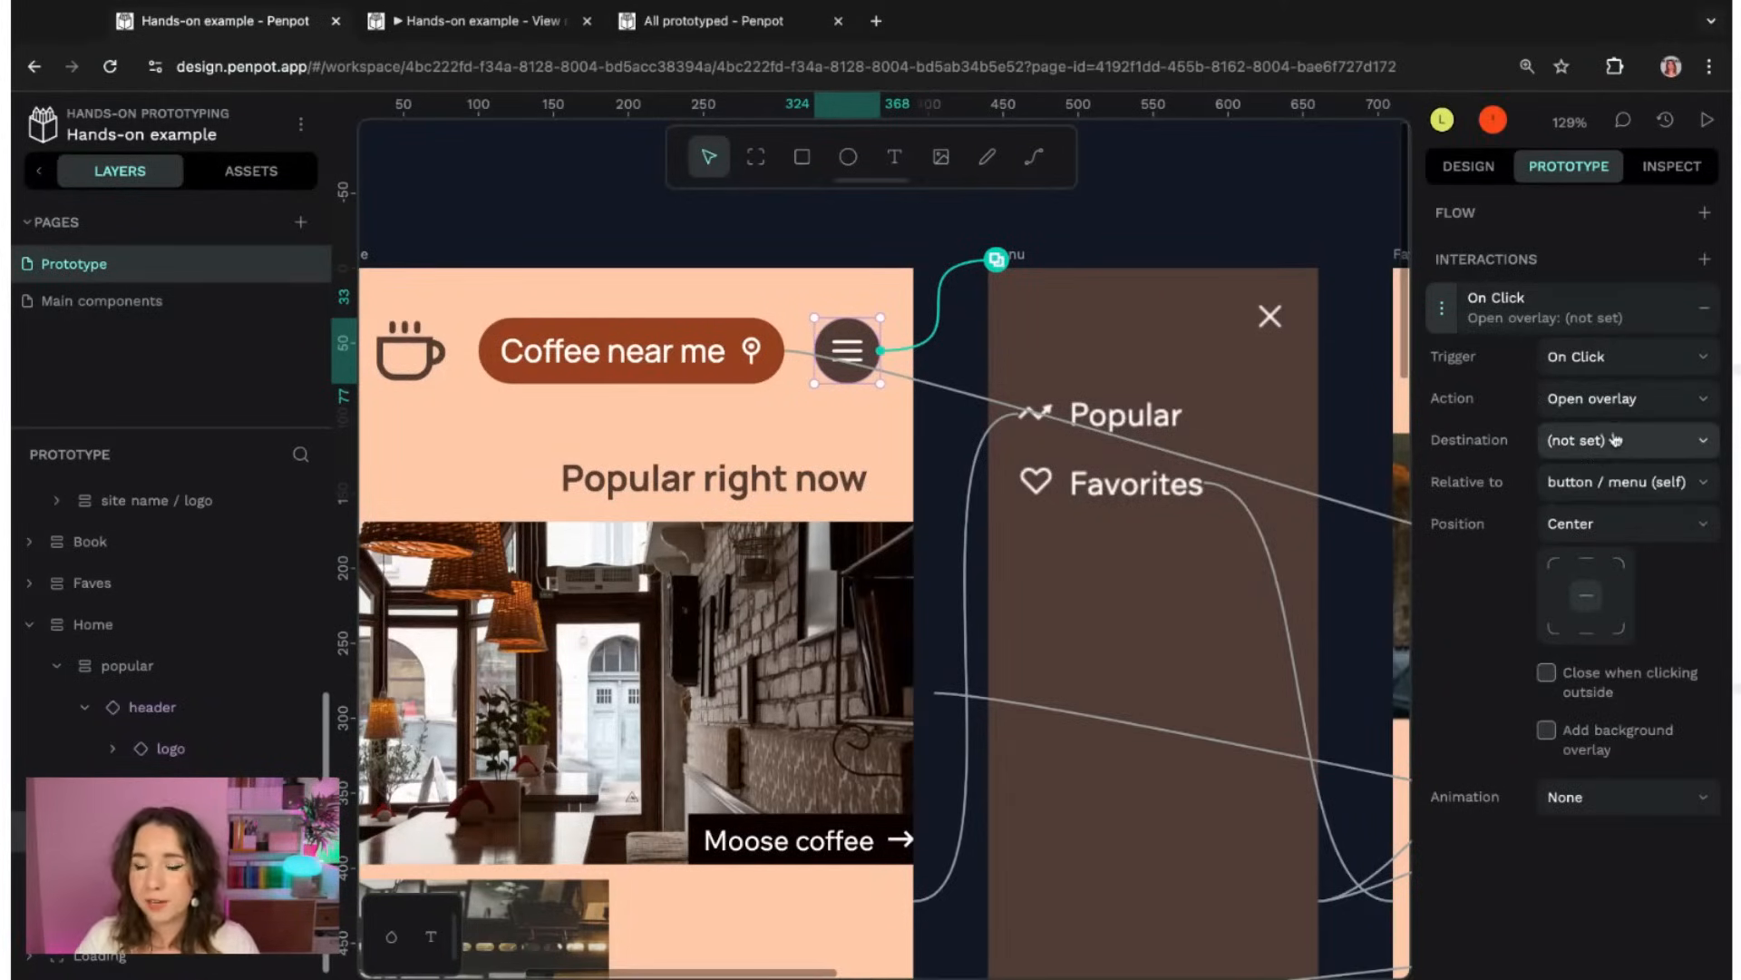
pyautogui.click(1630, 445)
pyautogui.scroll(-1, 1640, 703)
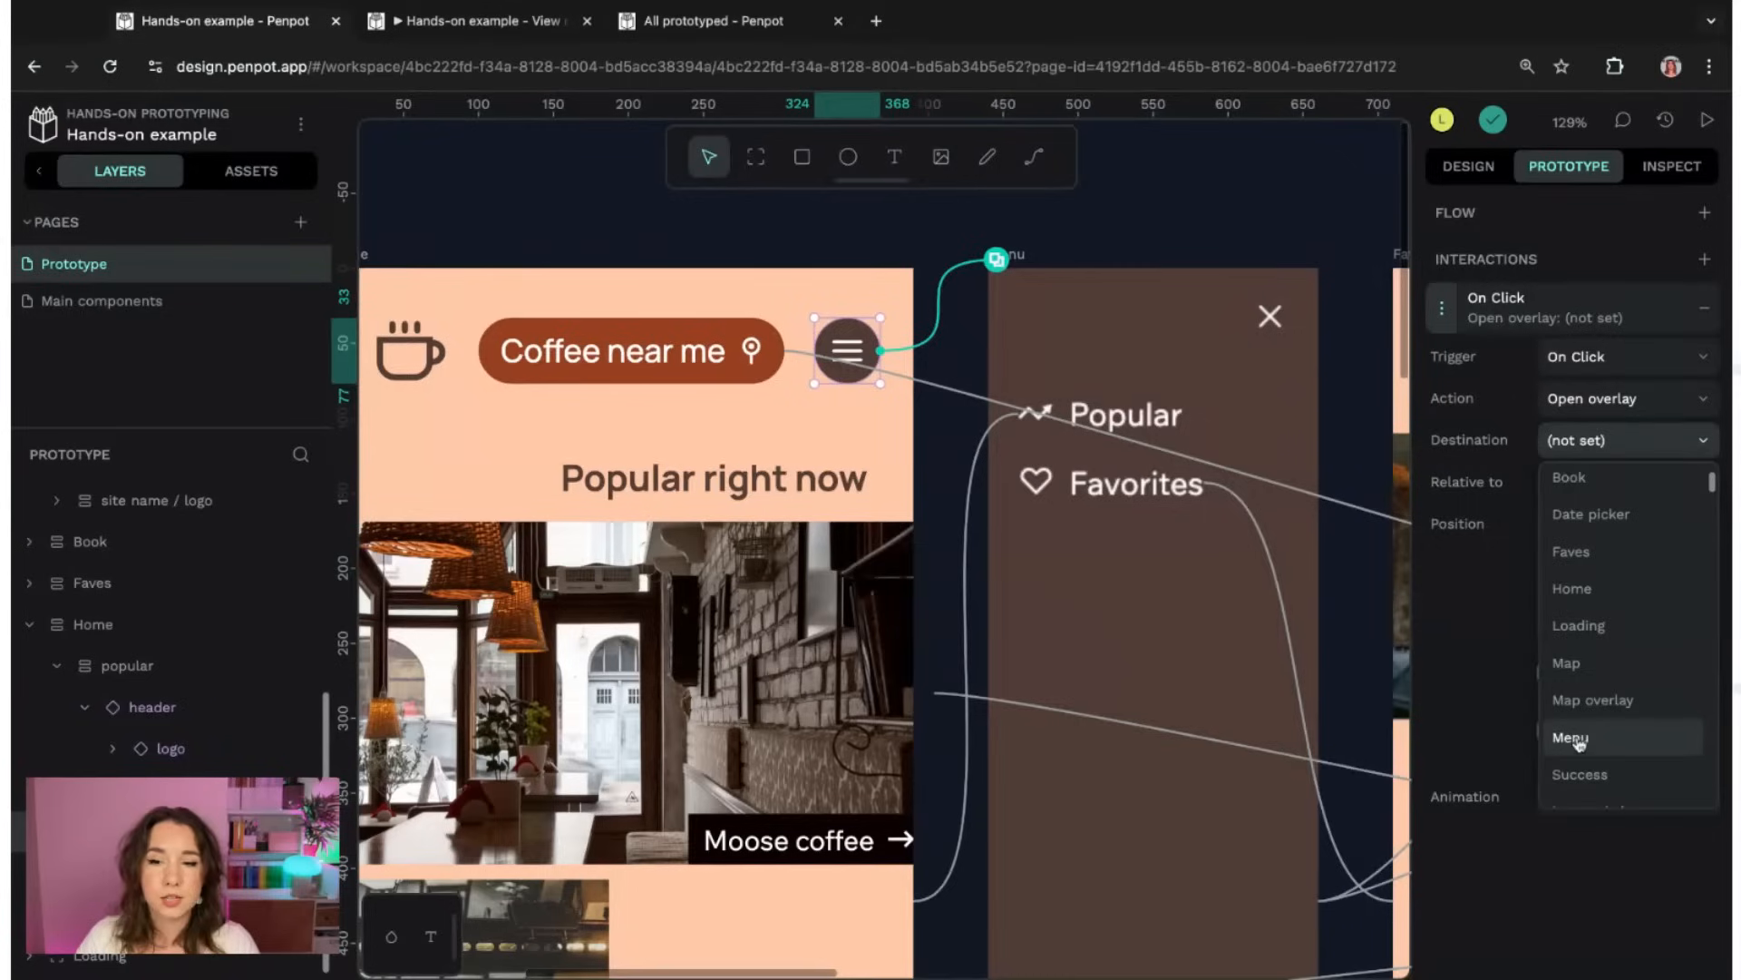
pyautogui.click(1575, 757)
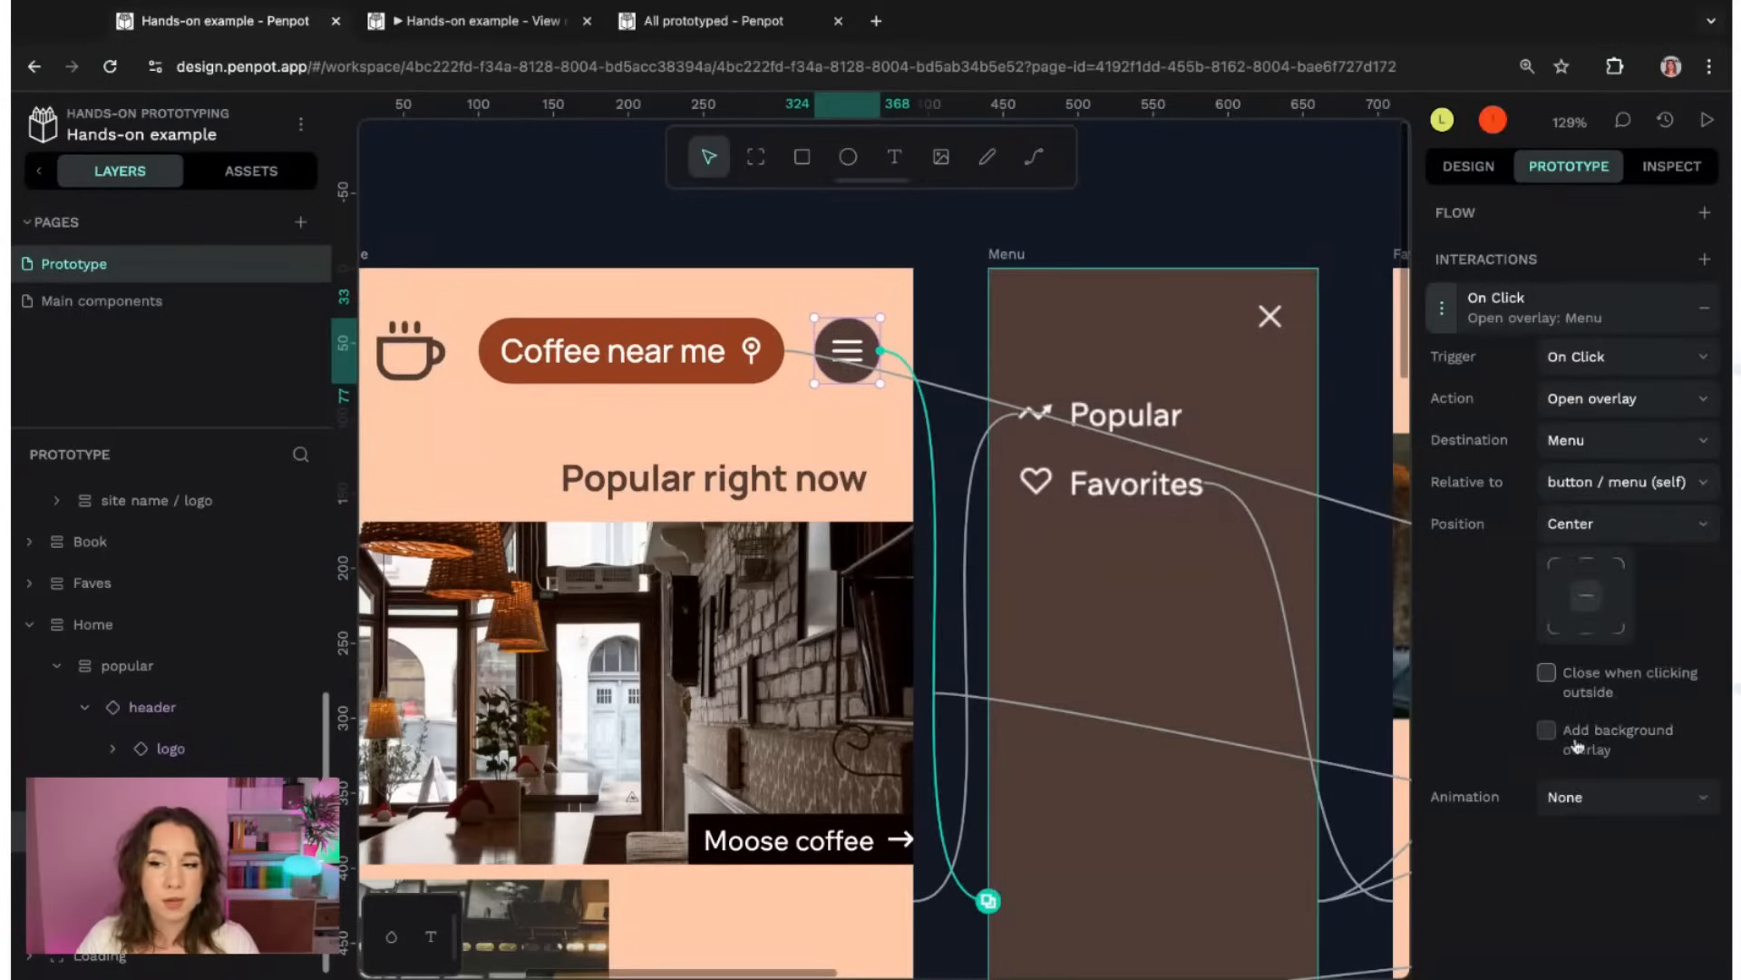
# - Place the Menu overlay at Top right relative to Home, and enable Close when clicking outside and Add background overlay
pyautogui.click(1624, 485)
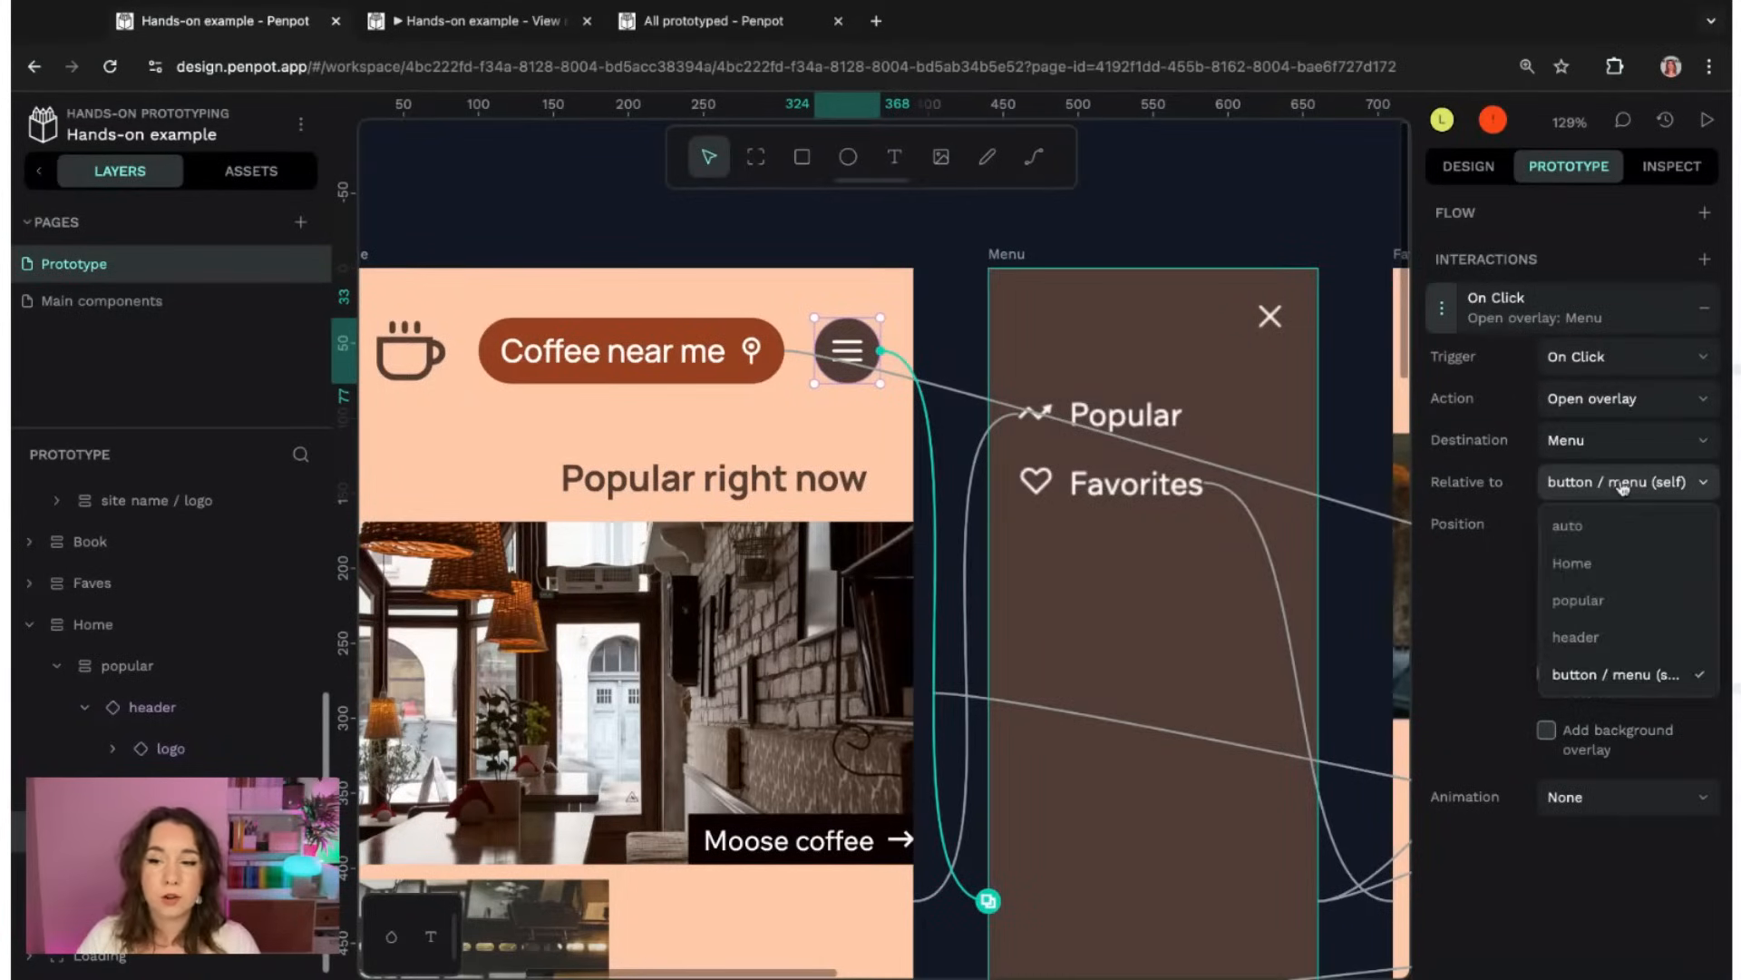
pyautogui.click(1585, 562)
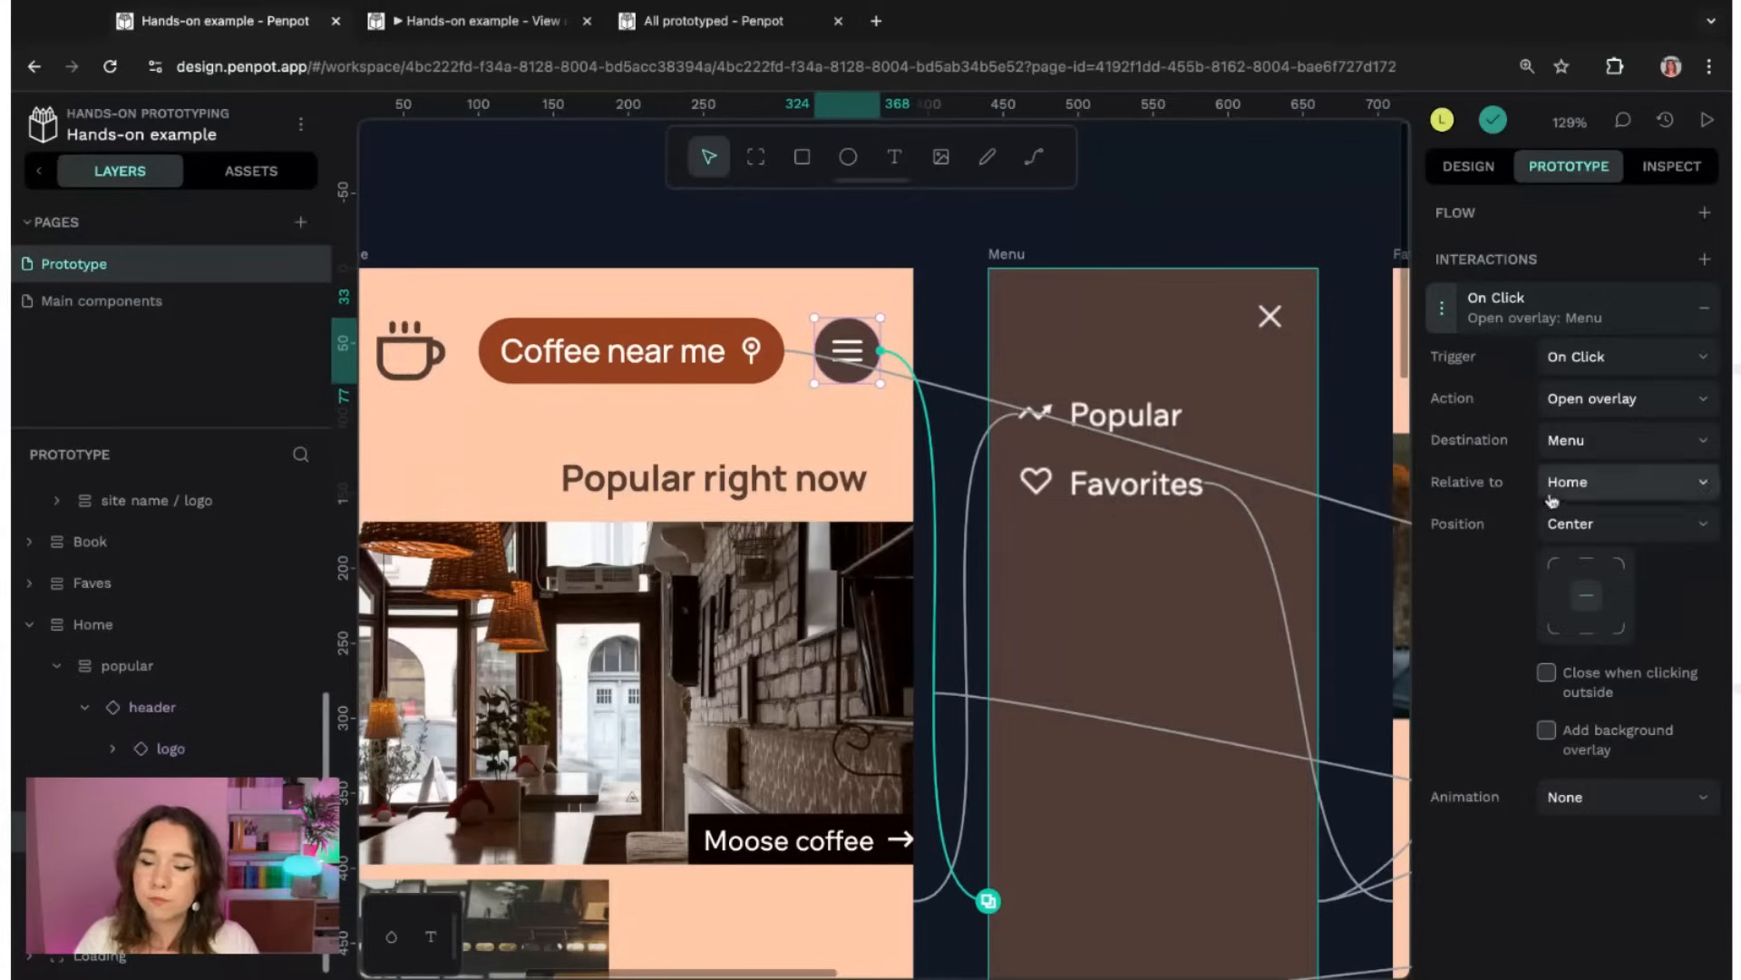
pyautogui.click(1547, 523)
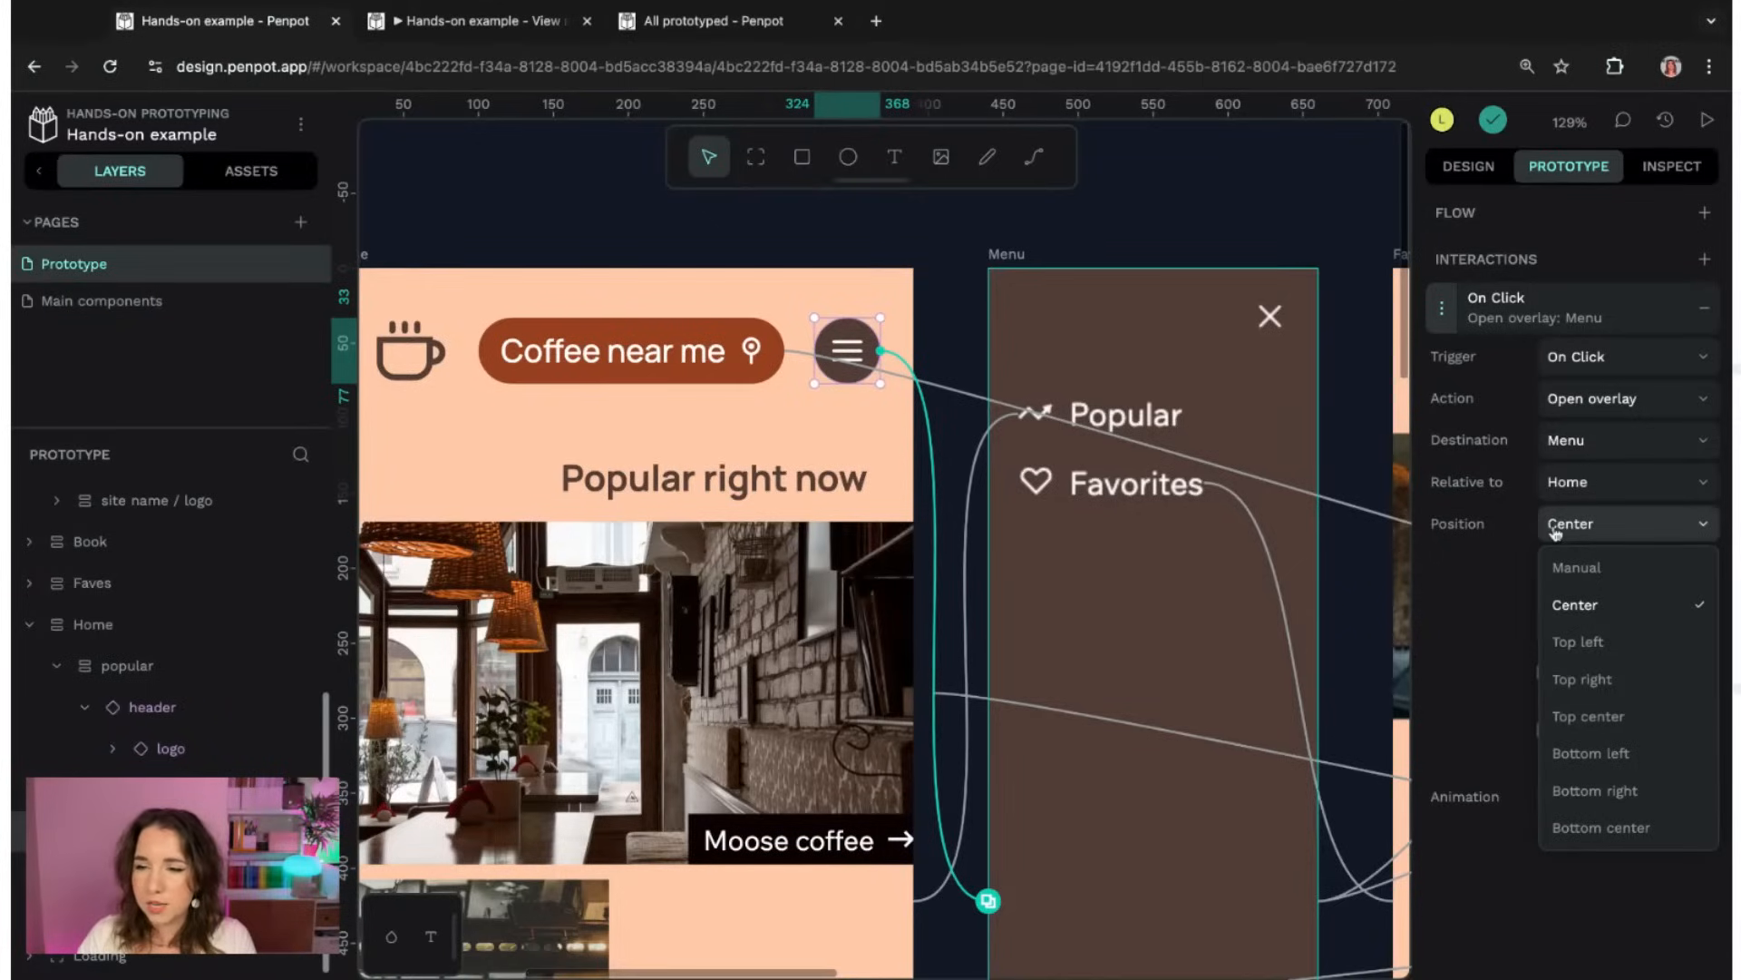
pyautogui.click(1586, 680)
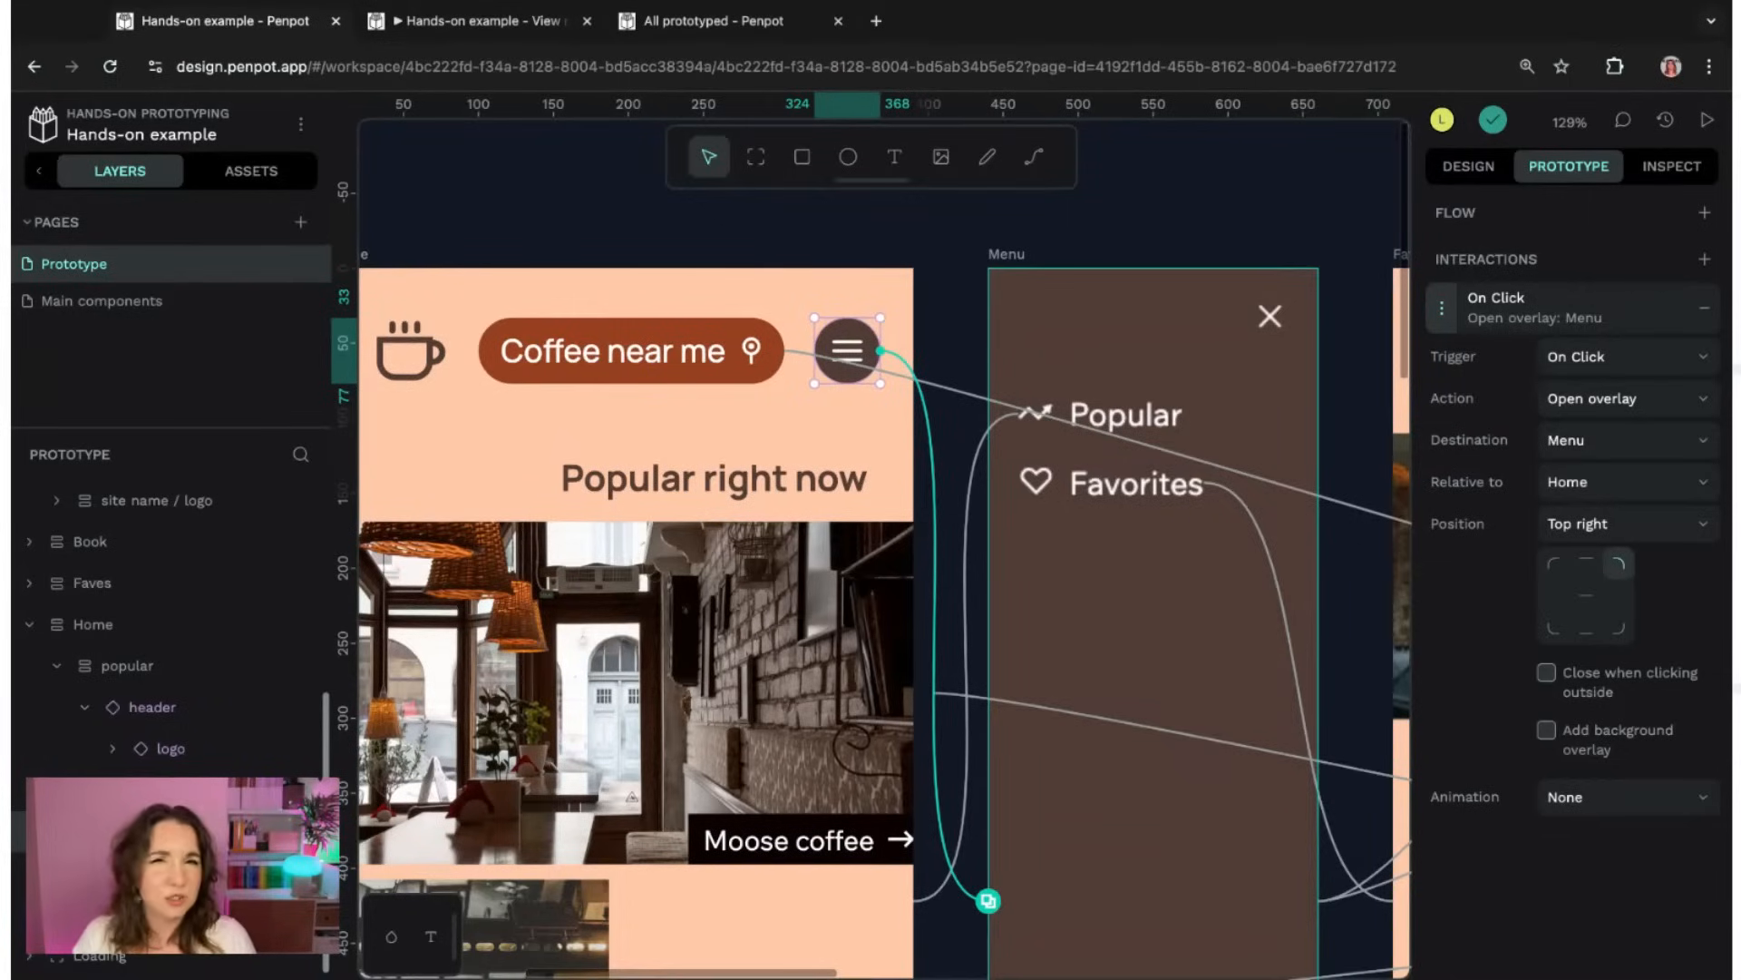
pyautogui.click(1548, 676)
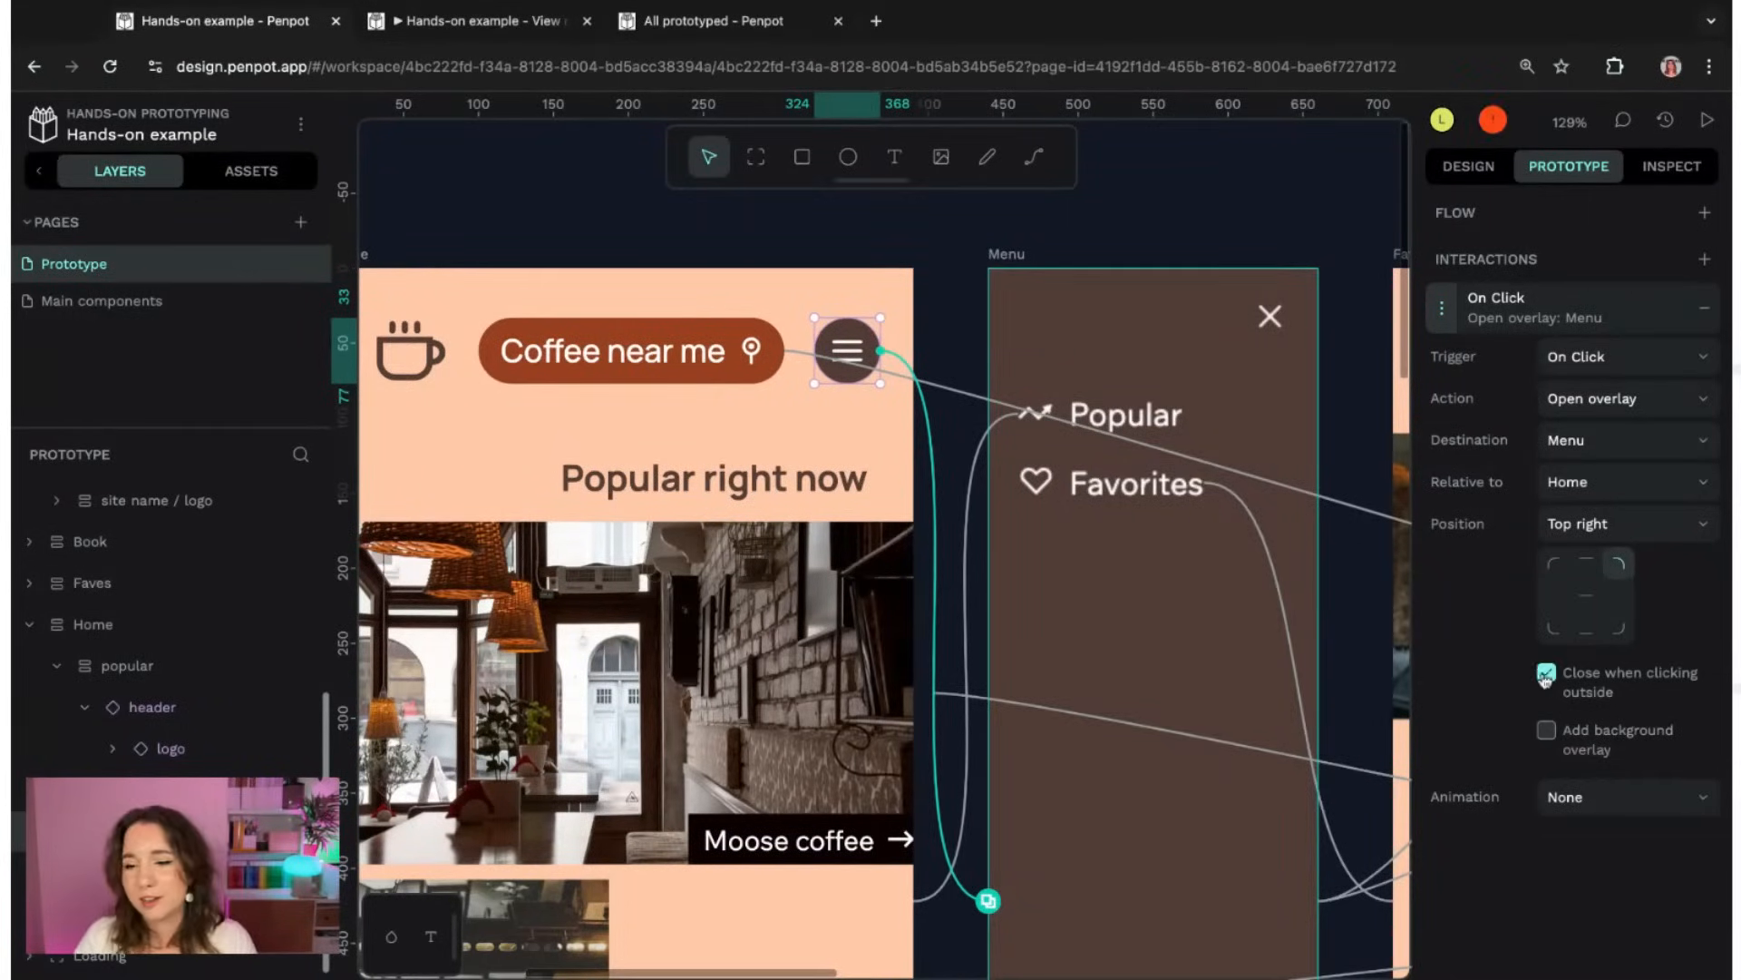
pyautogui.click(1551, 737)
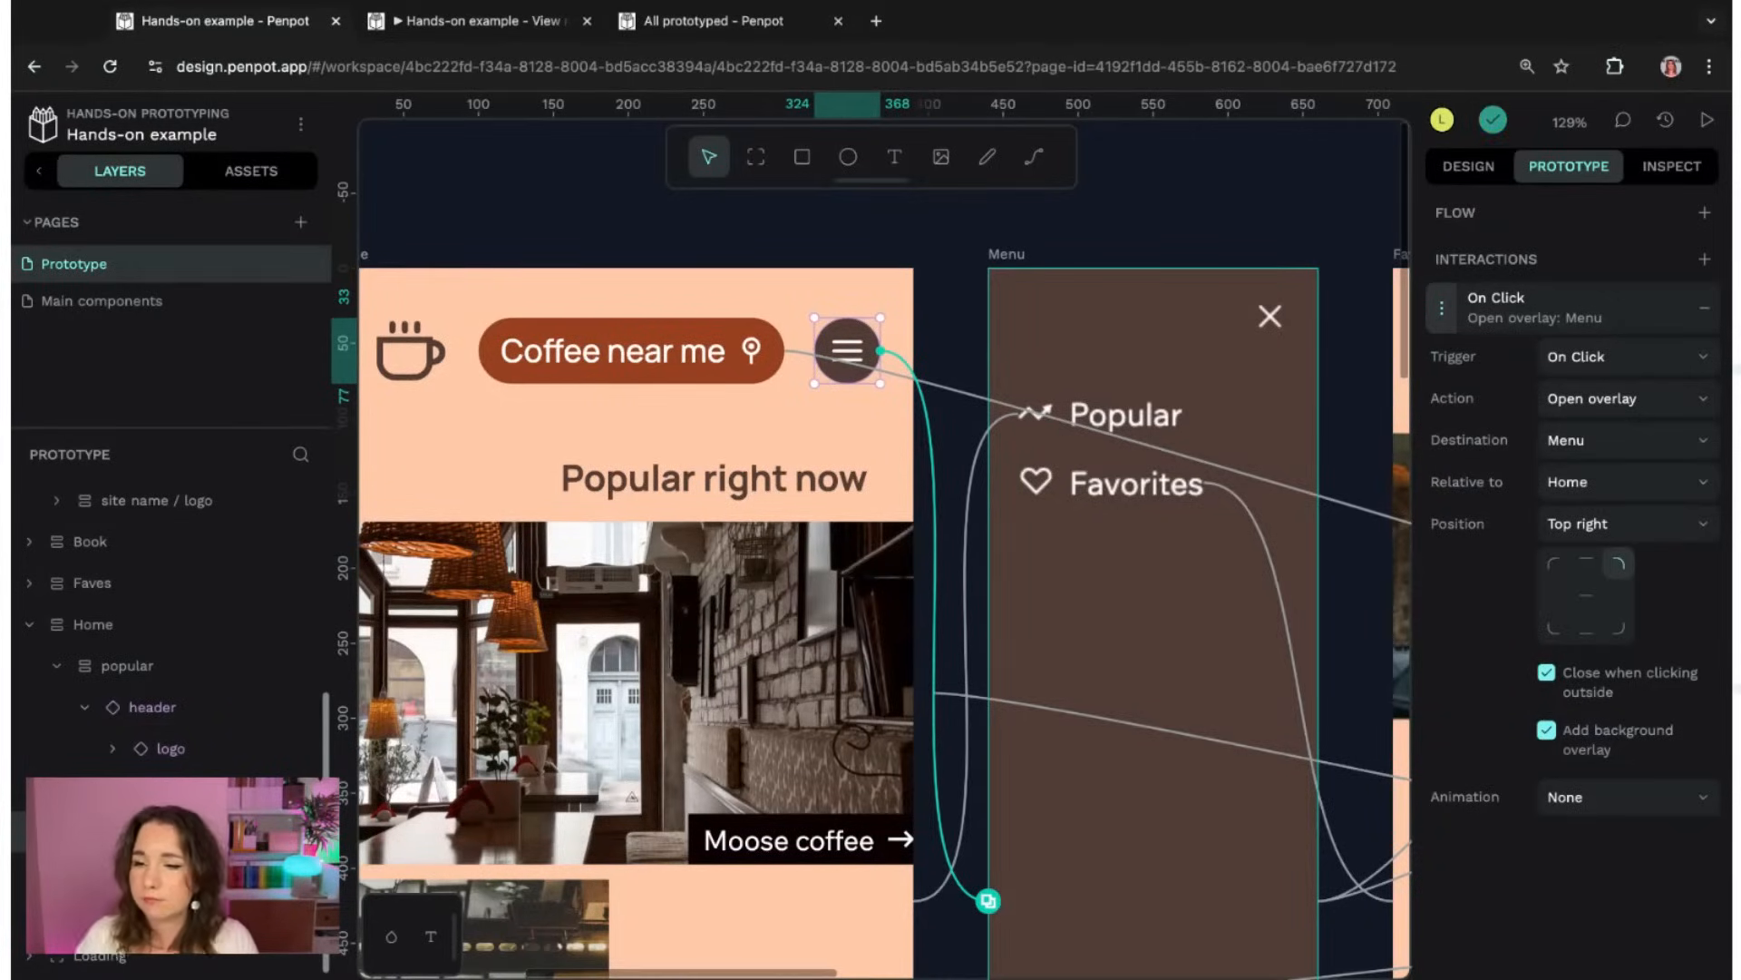
# - Give the menu button's overlay interaction a Slide animation with the leftward direction
pyautogui.click(1610, 796)
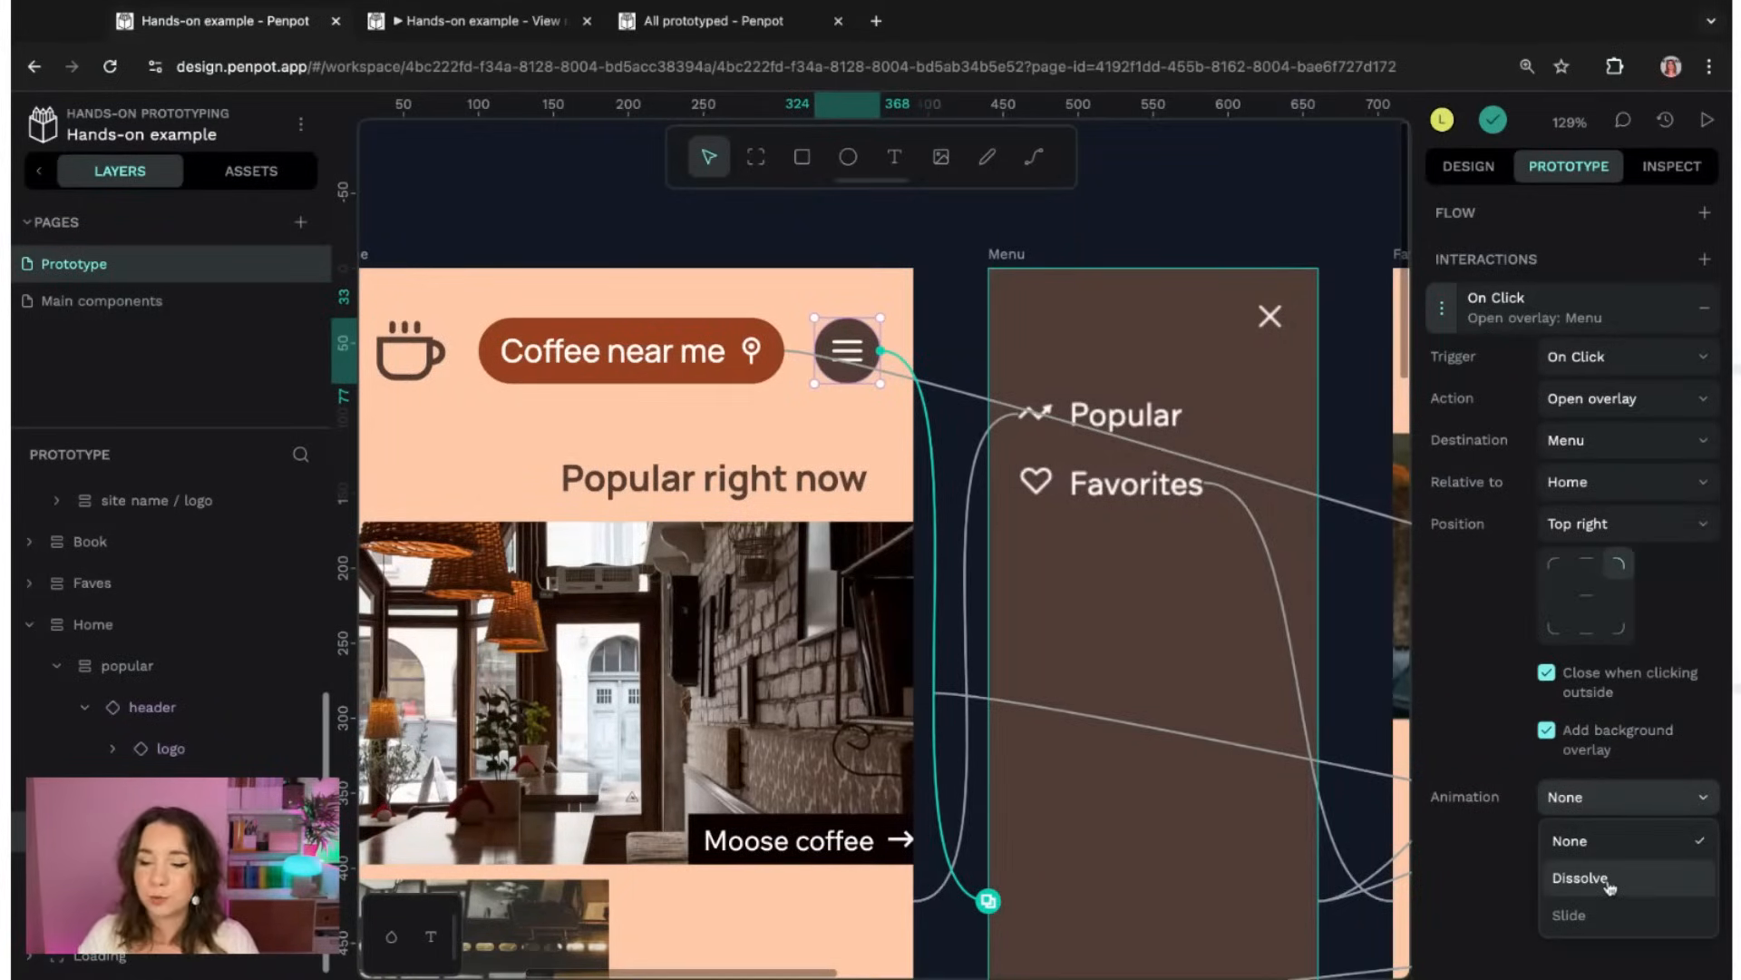
pyautogui.click(1601, 916)
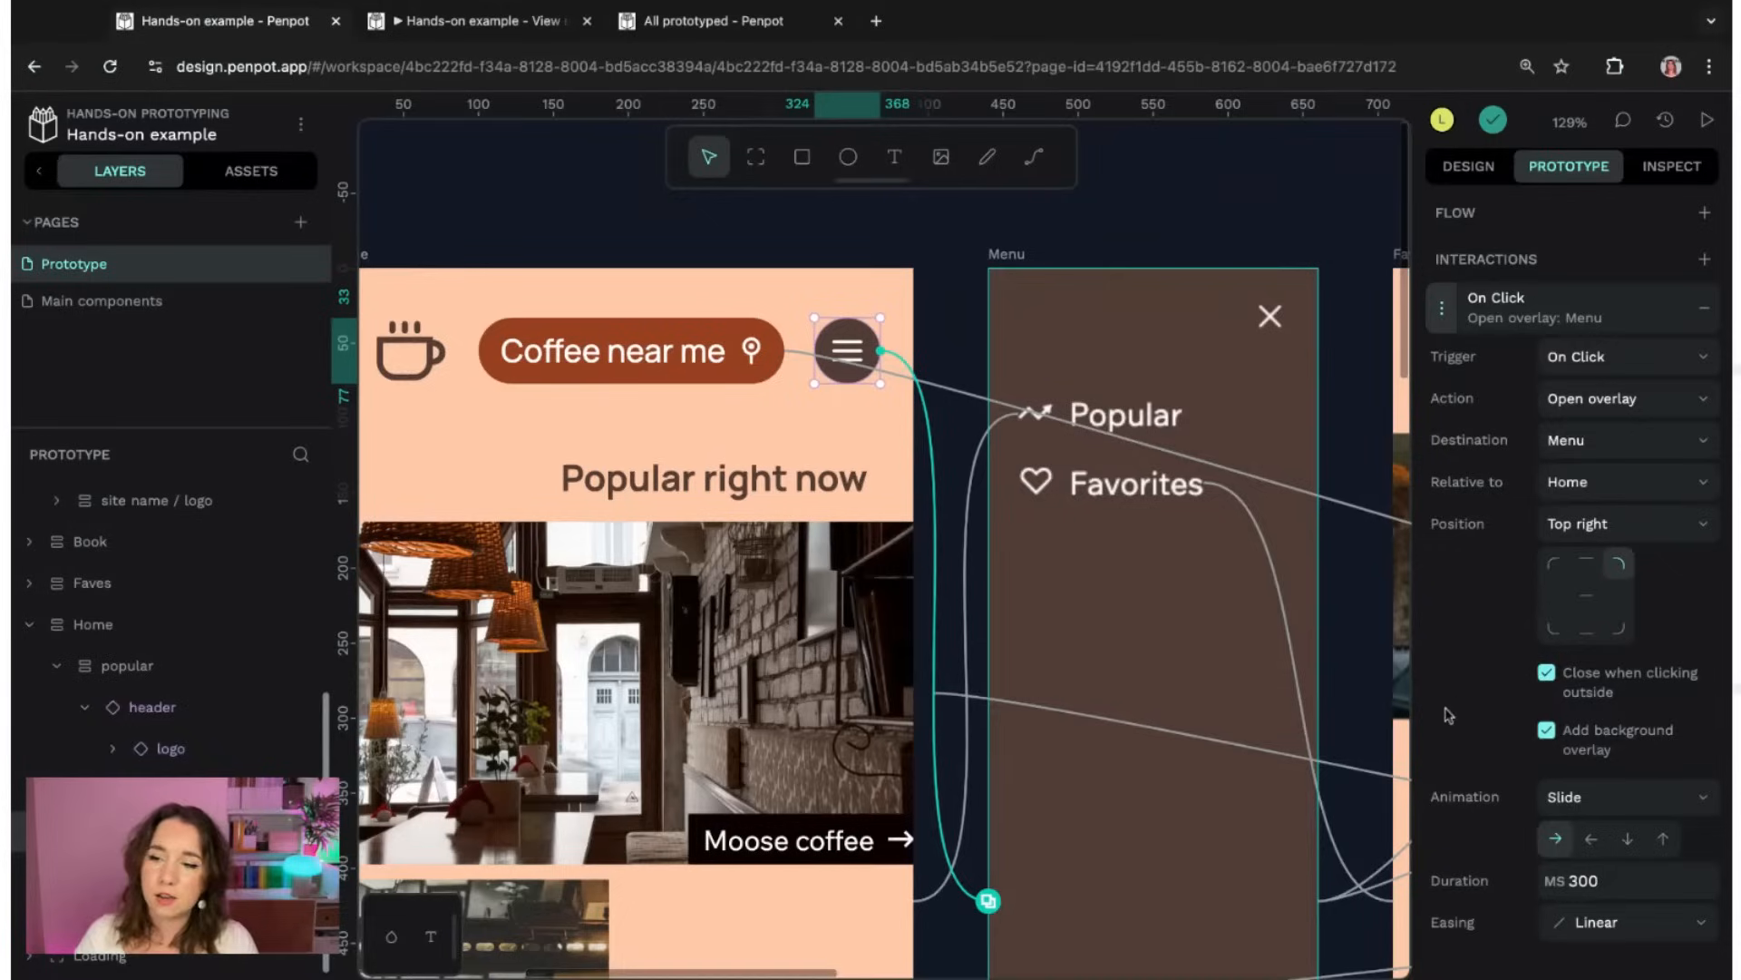
pyautogui.click(1593, 841)
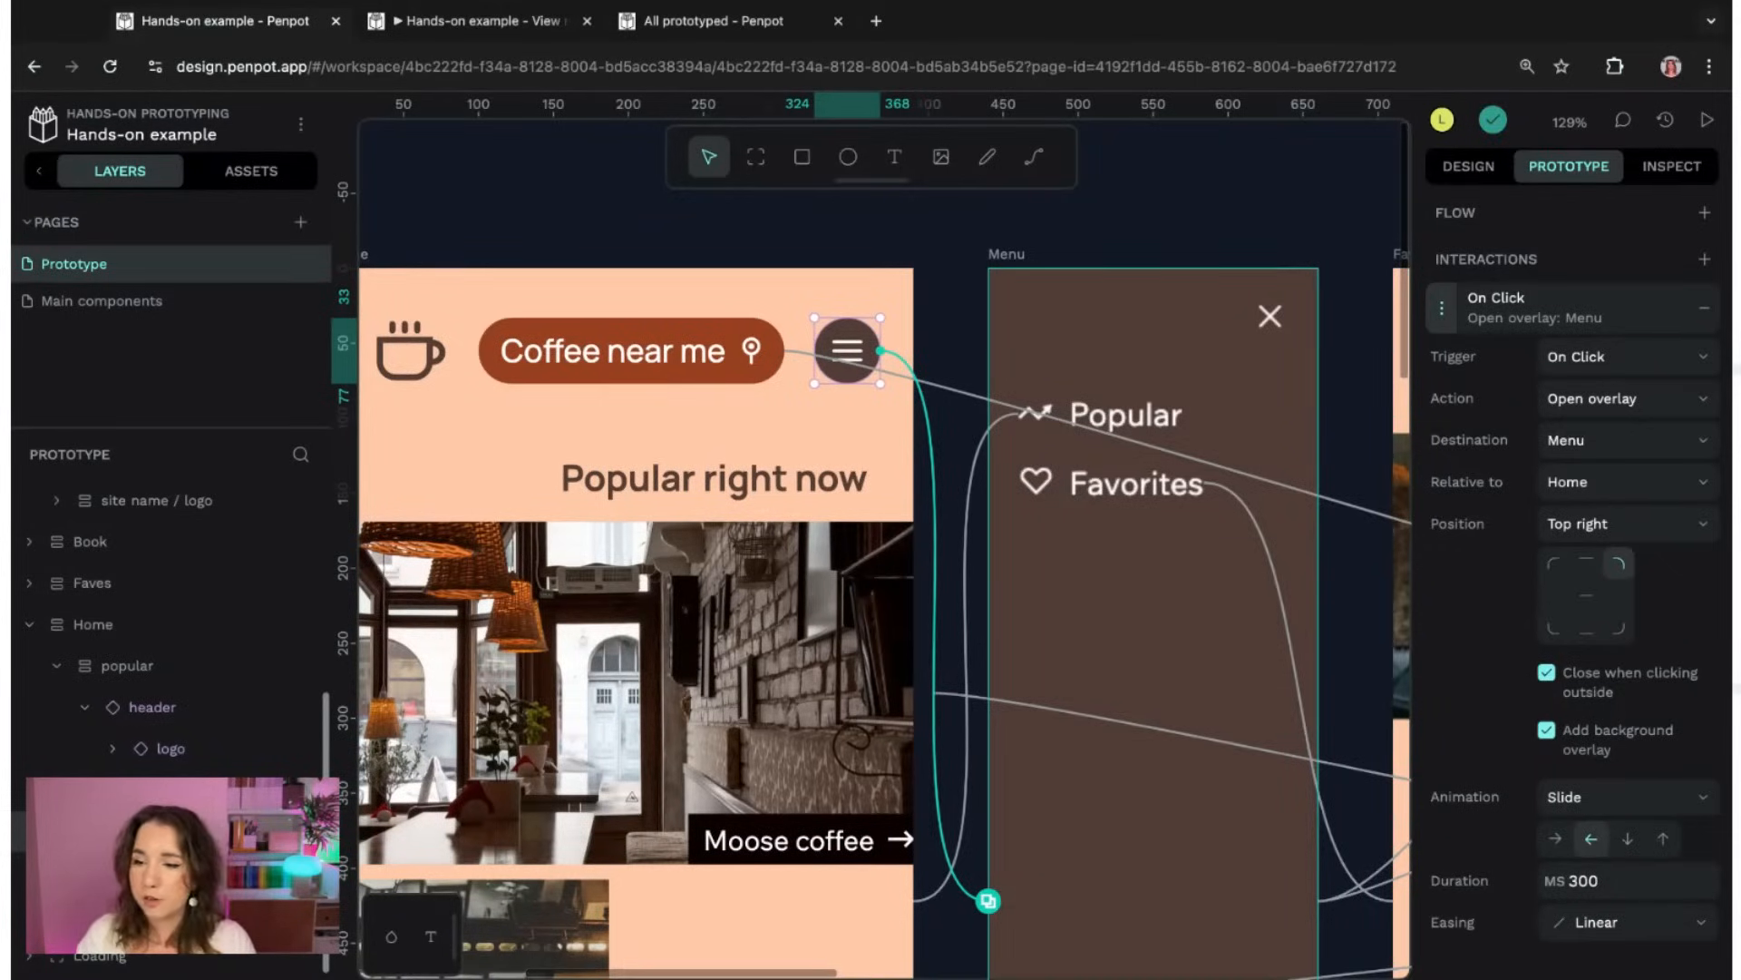
pyautogui.click(1633, 893)
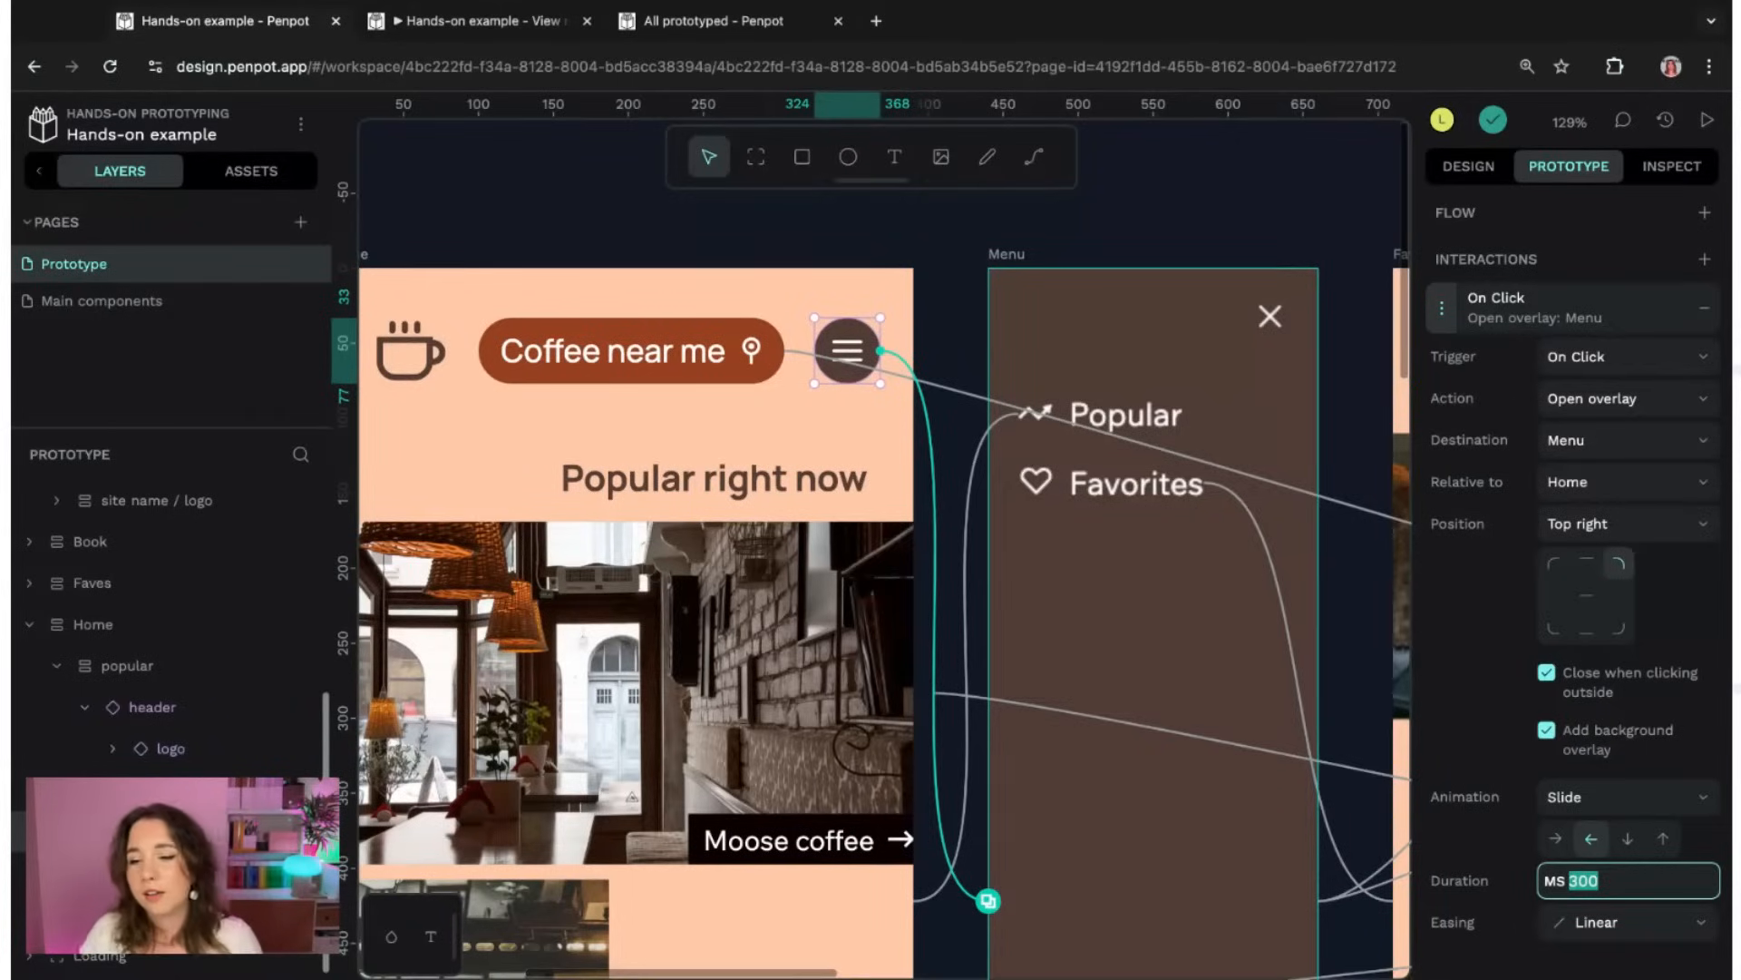
pyautogui.click(1468, 680)
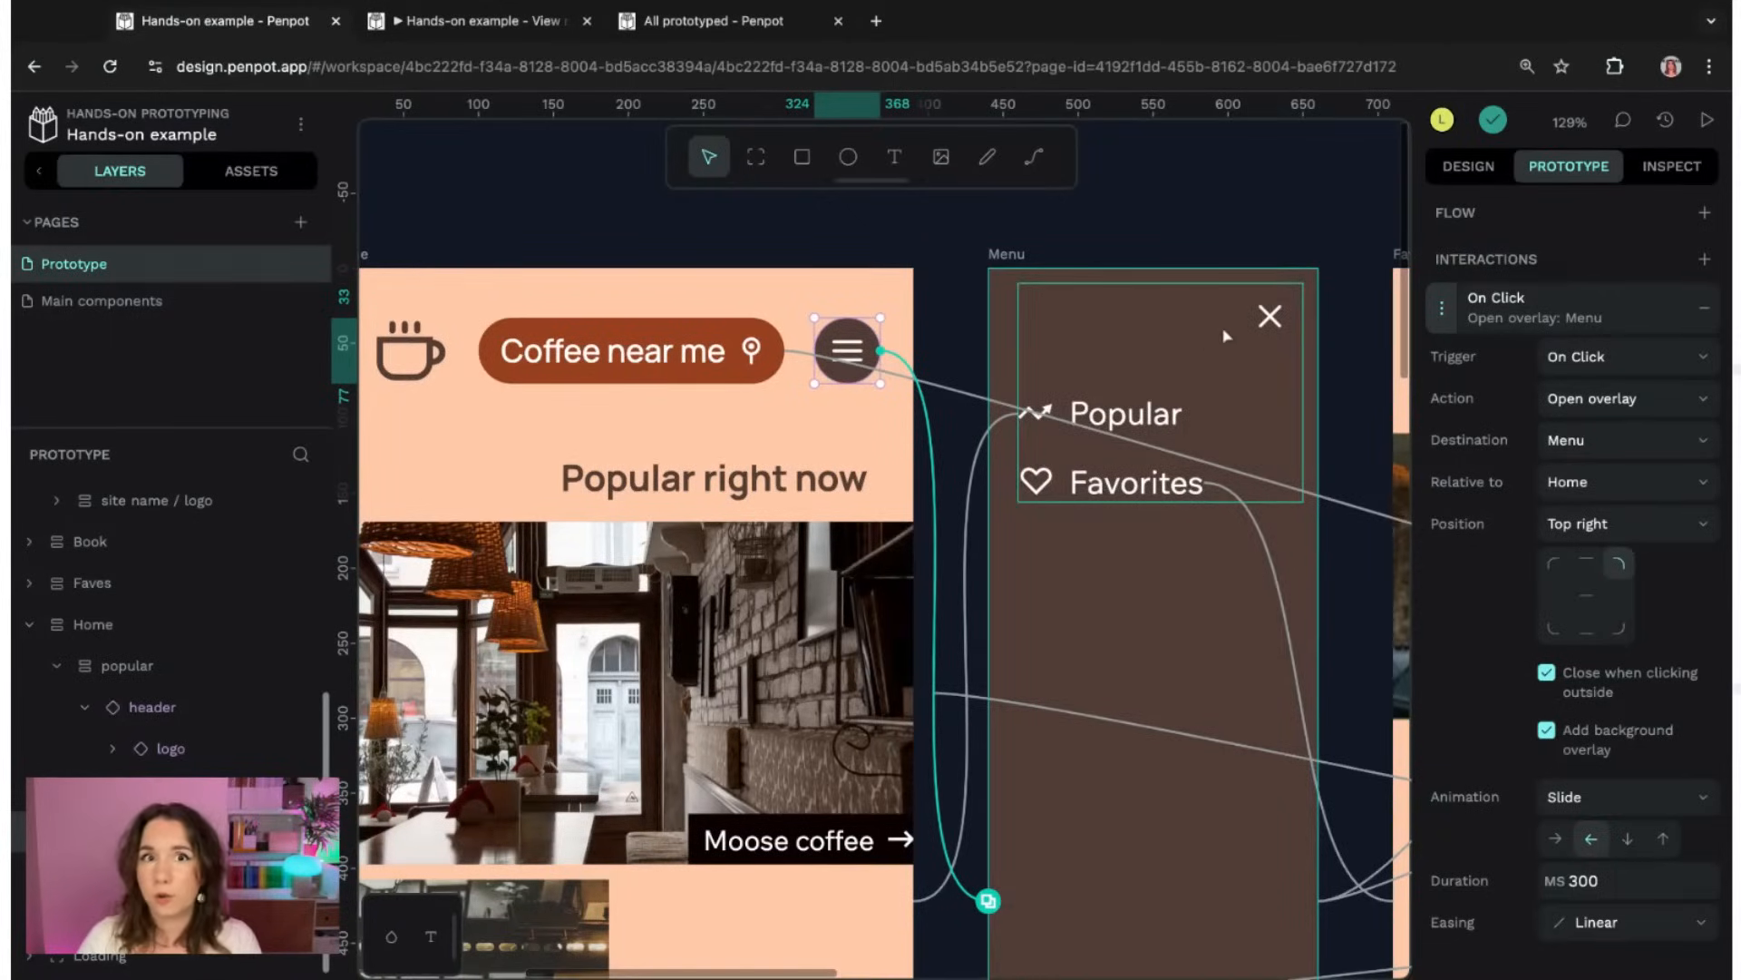
# - Add an On Click interaction to the Menu board's close button with the Close overlay action and Menu as destination
pyautogui.click(1268, 318)
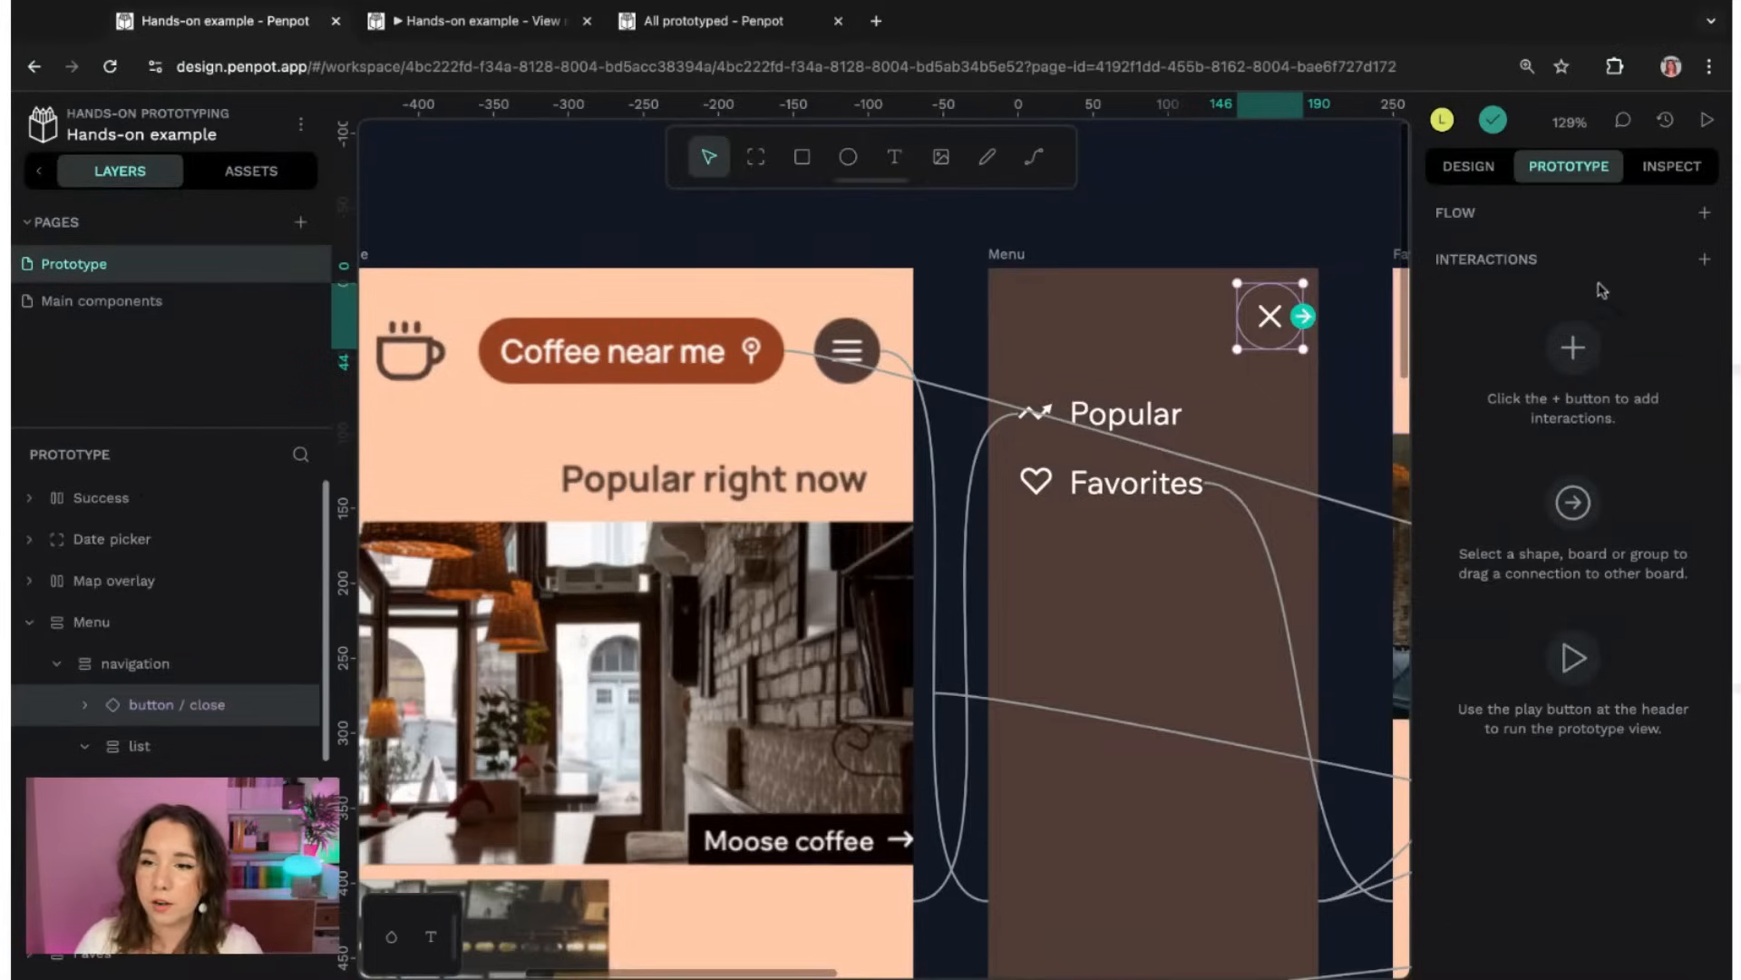
pyautogui.click(1706, 260)
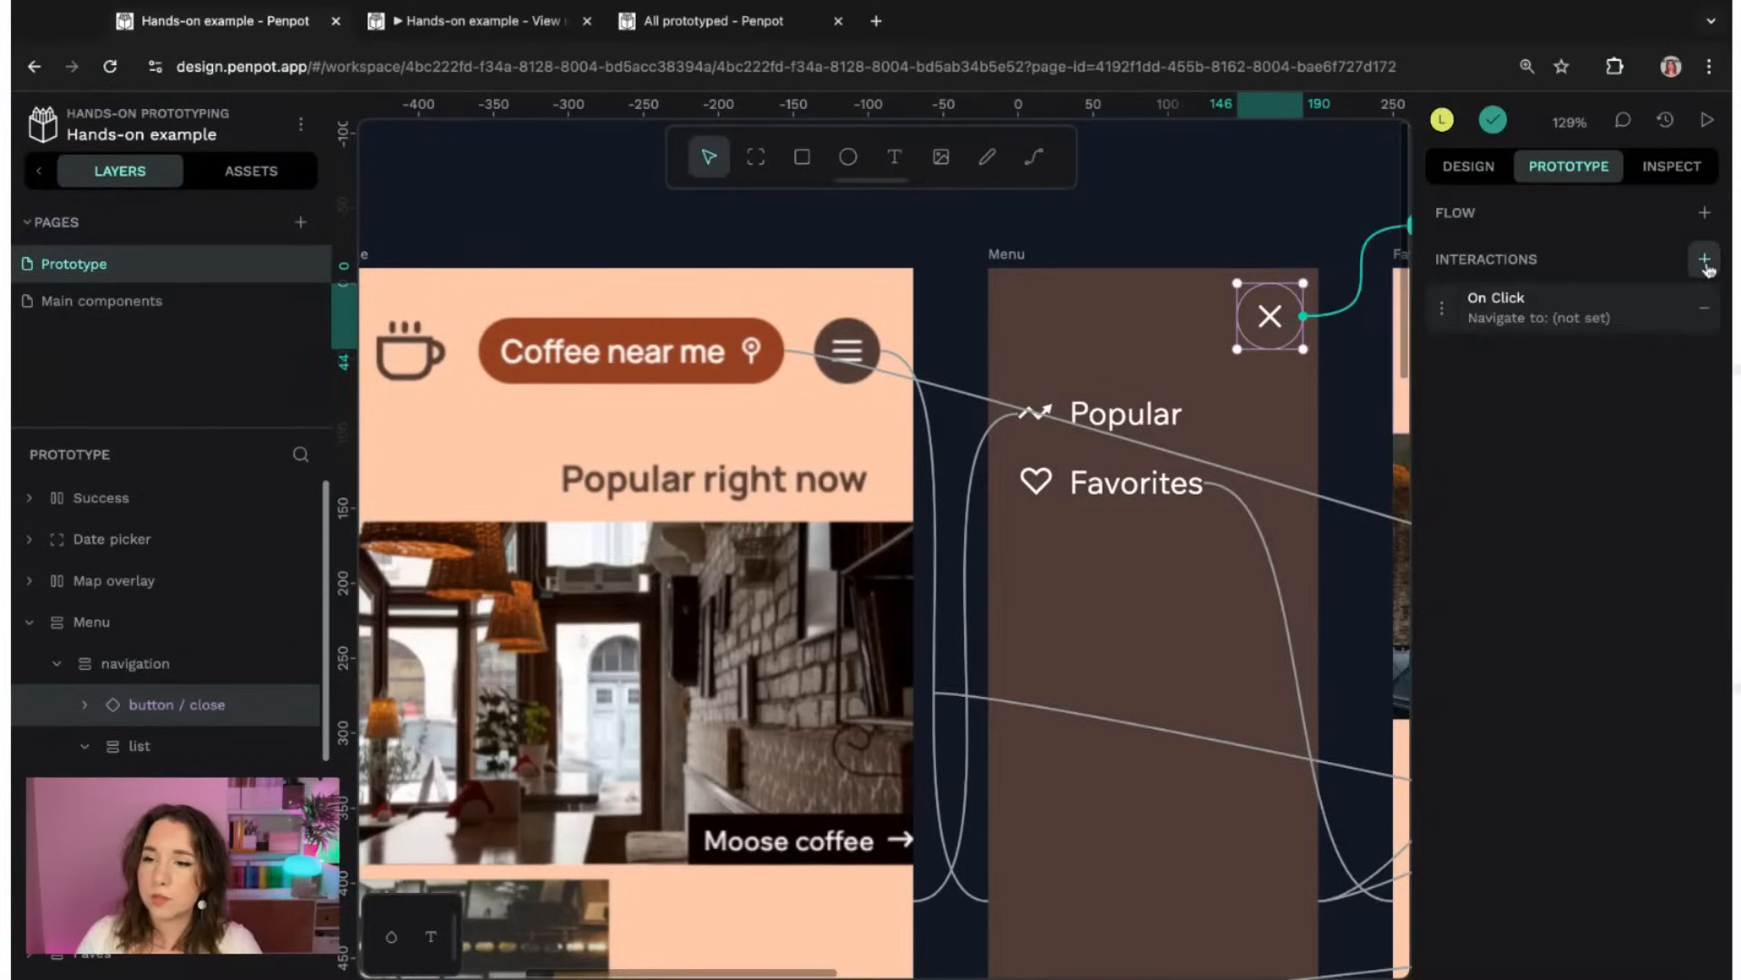
pyautogui.click(1573, 312)
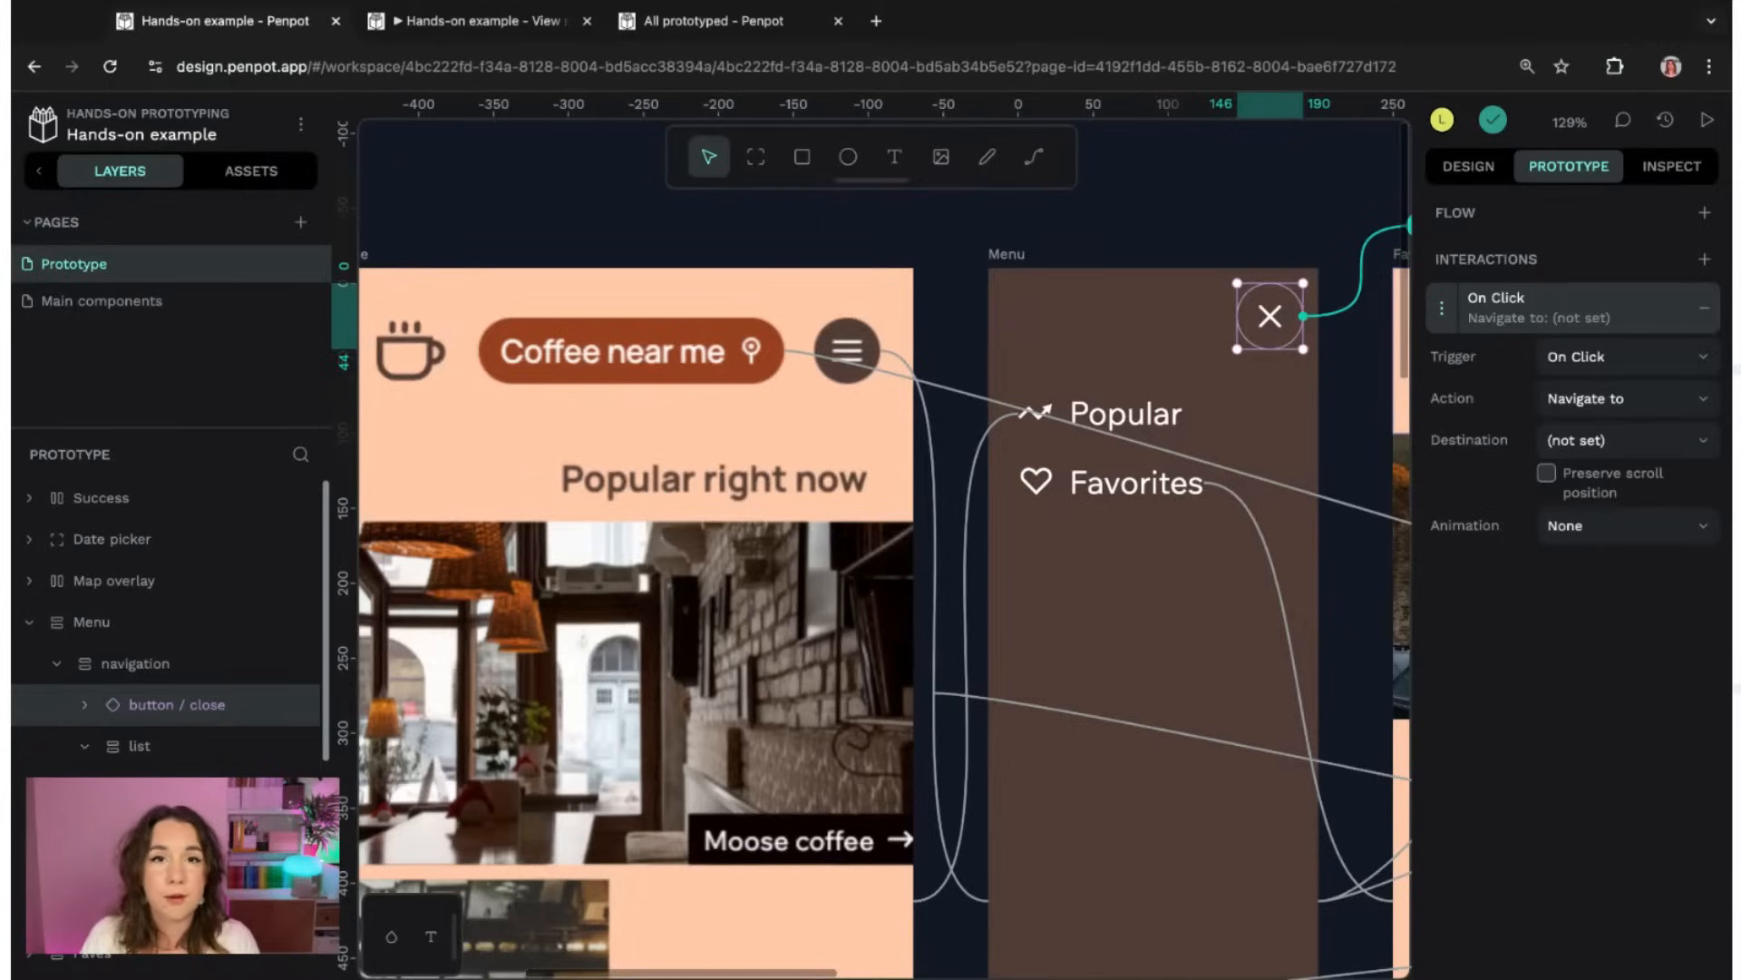
pyautogui.click(1608, 397)
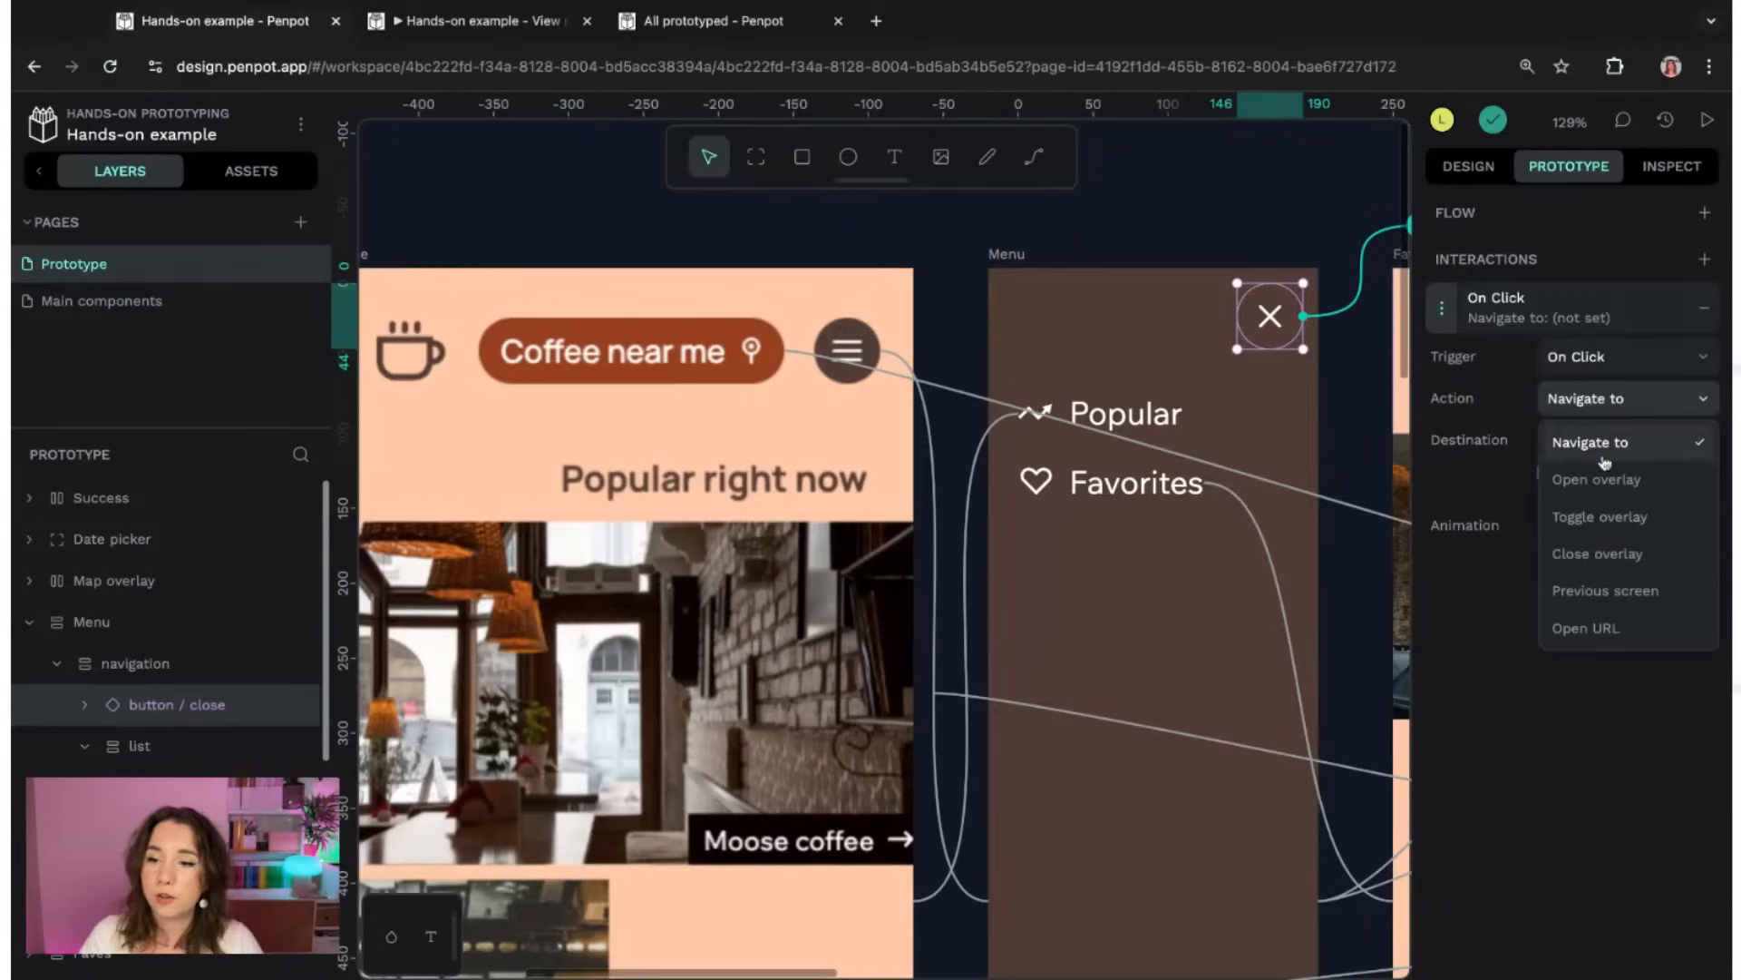
pyautogui.click(1606, 554)
pyautogui.click(1618, 437)
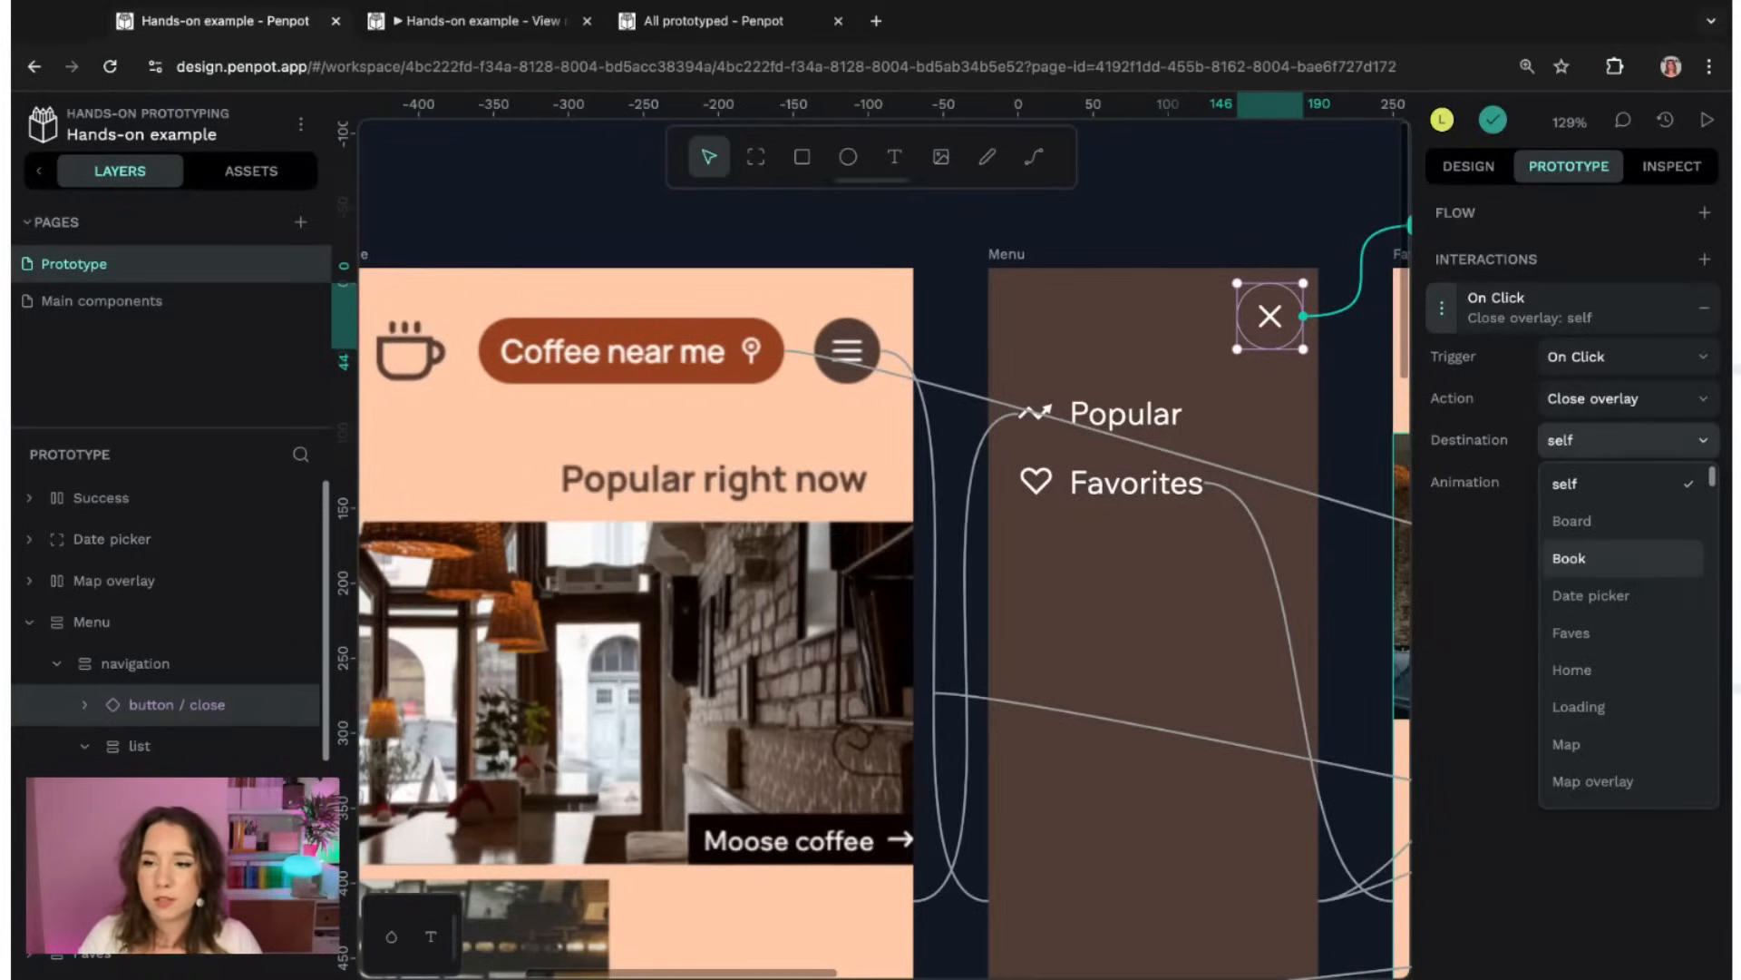
pyautogui.scroll(-3, 1656, 587)
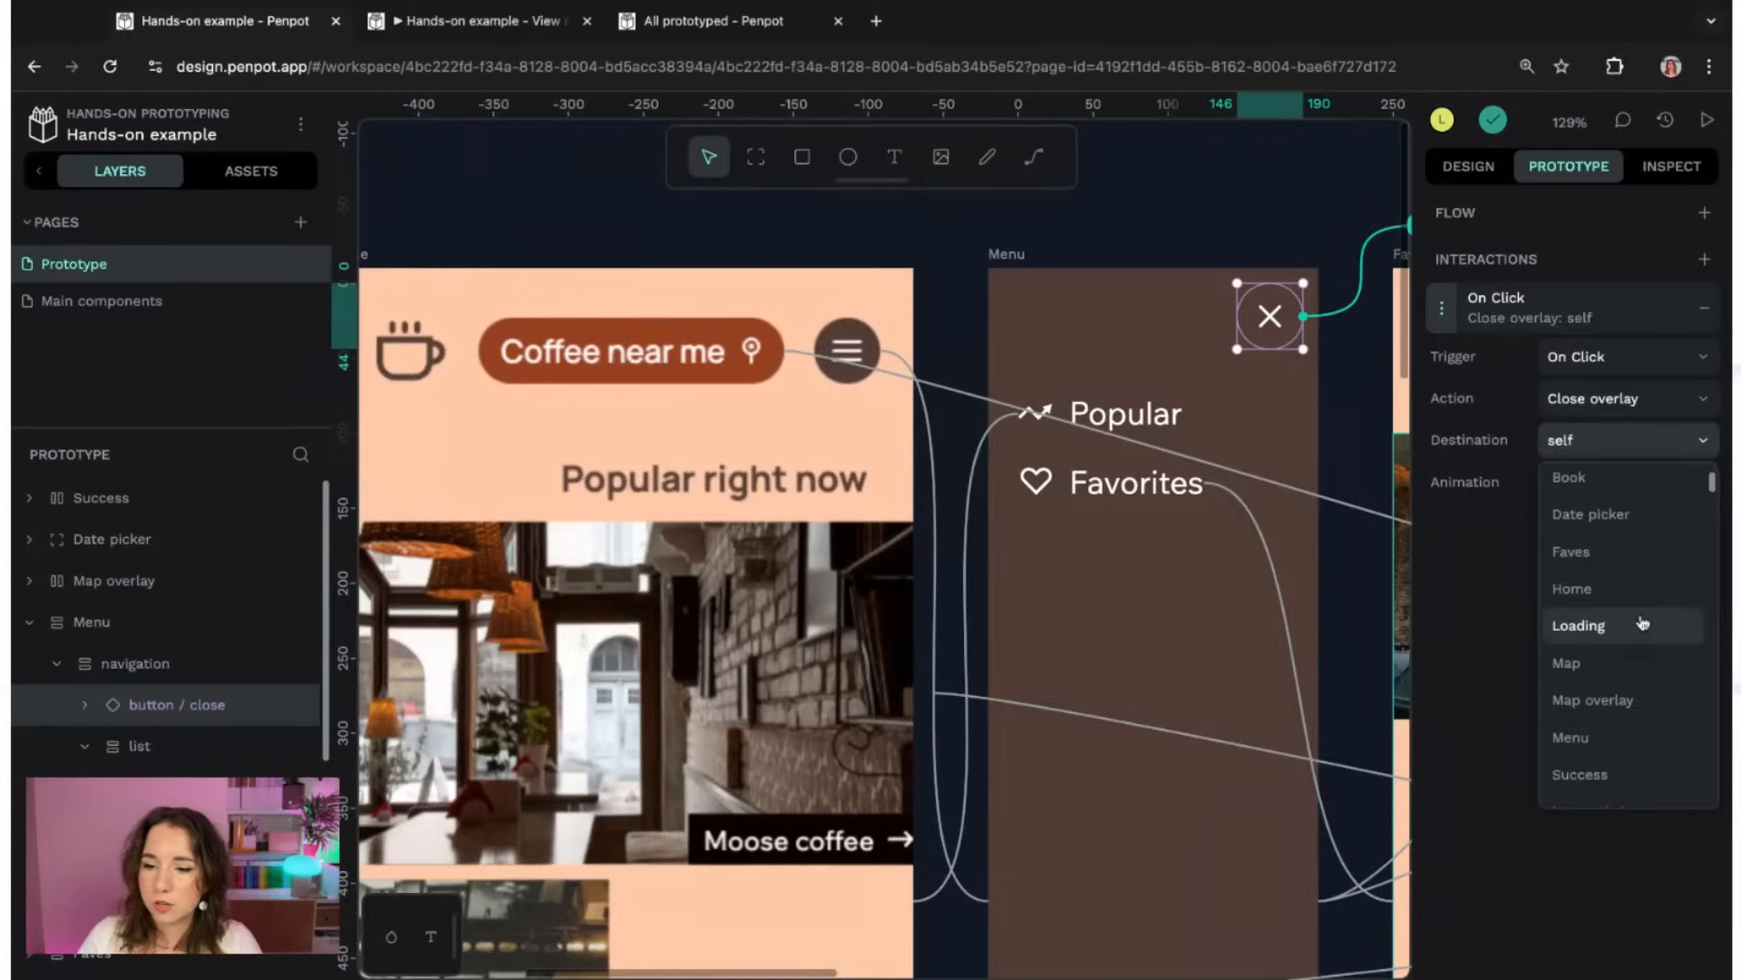
pyautogui.click(1624, 711)
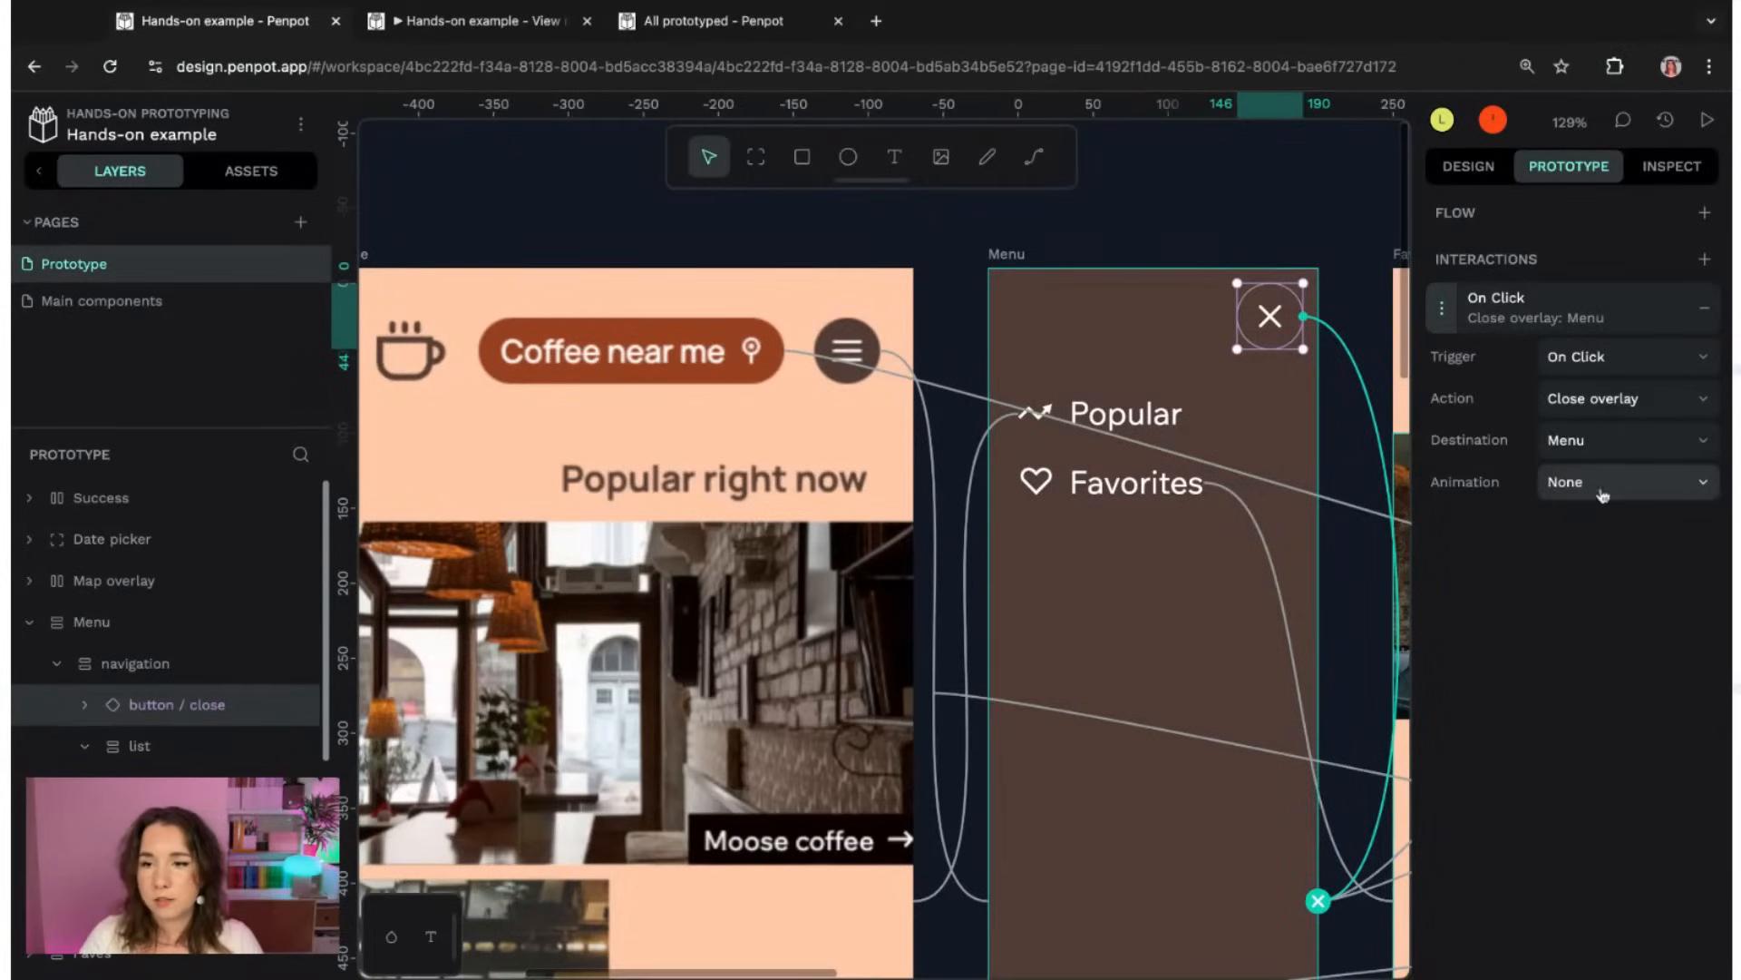
# - Give the close button's interaction a Slide animation with the rightward direction
pyautogui.click(1603, 494)
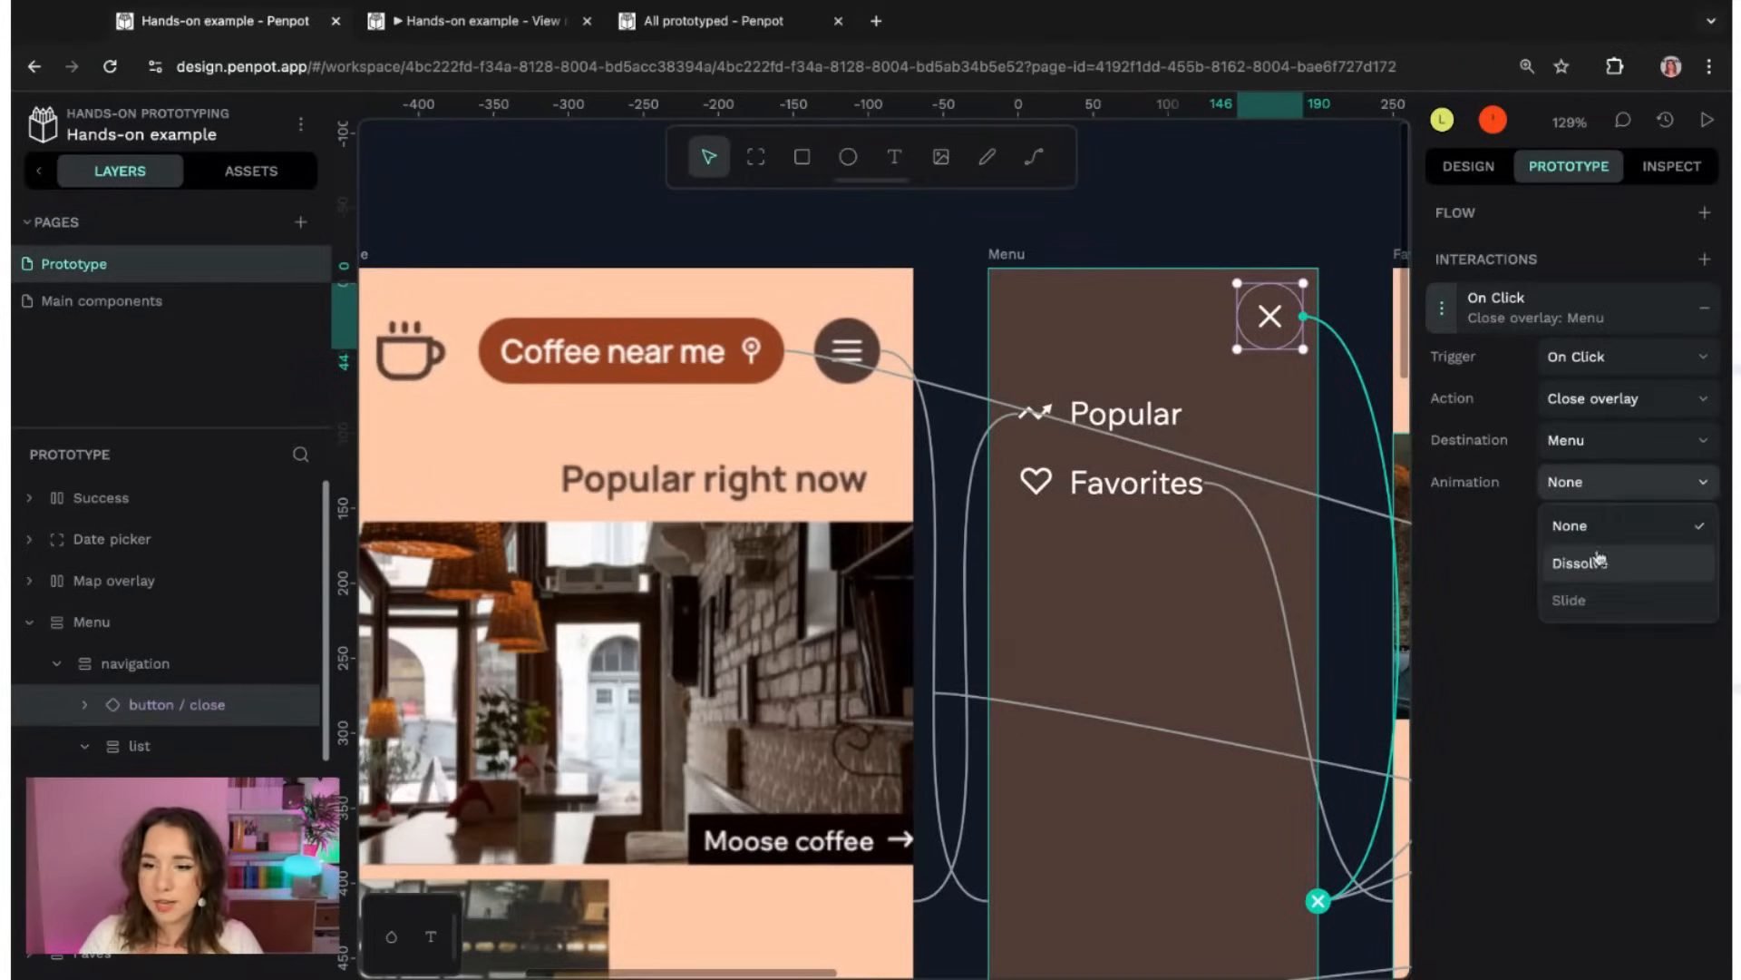
pyautogui.click(1576, 600)
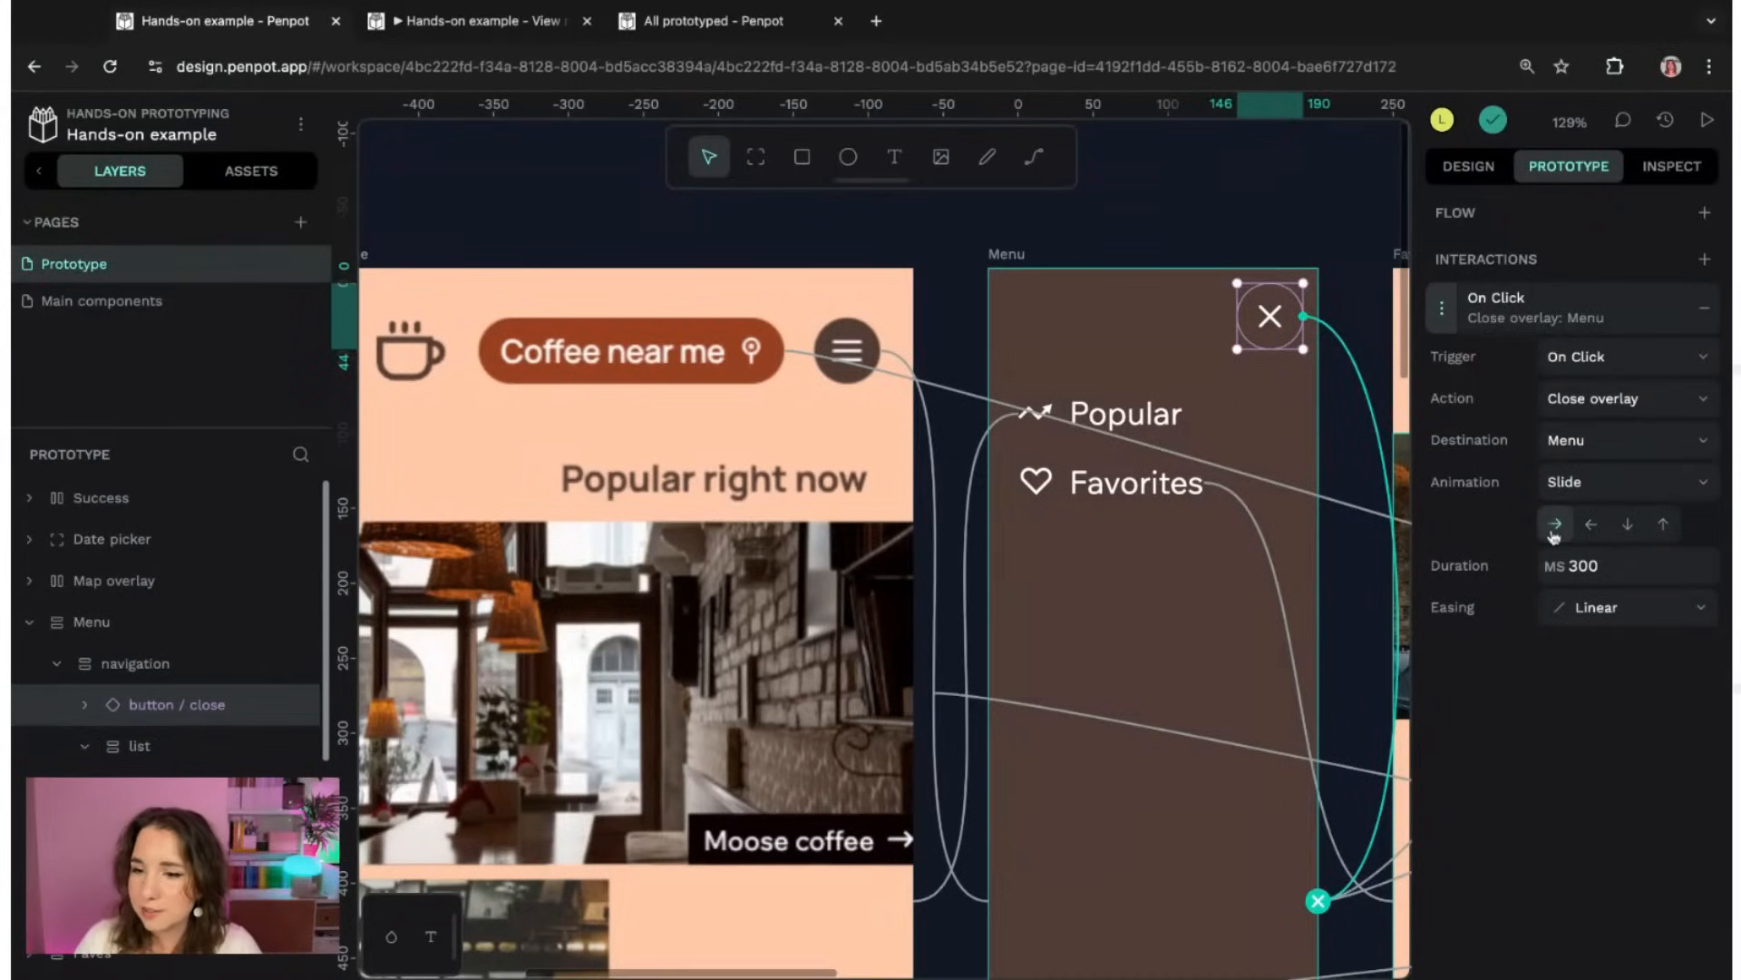
pyautogui.click(1611, 563)
pyautogui.doubleClick(1610, 563)
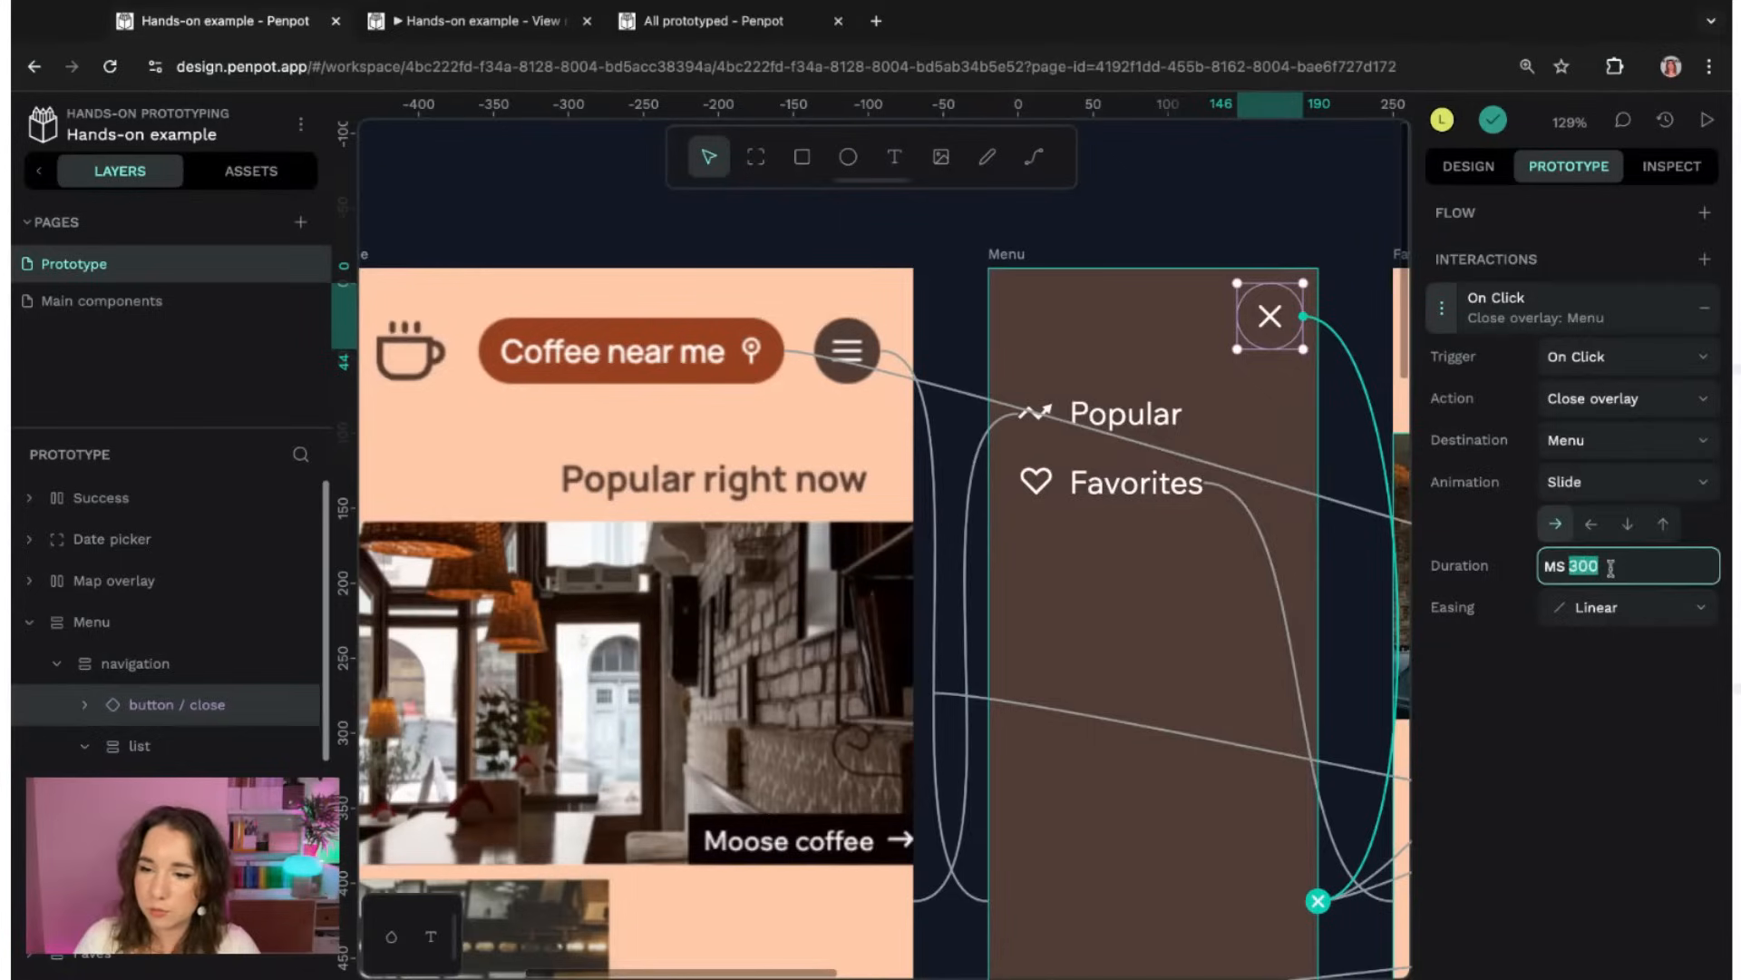
pyautogui.click(1478, 516)
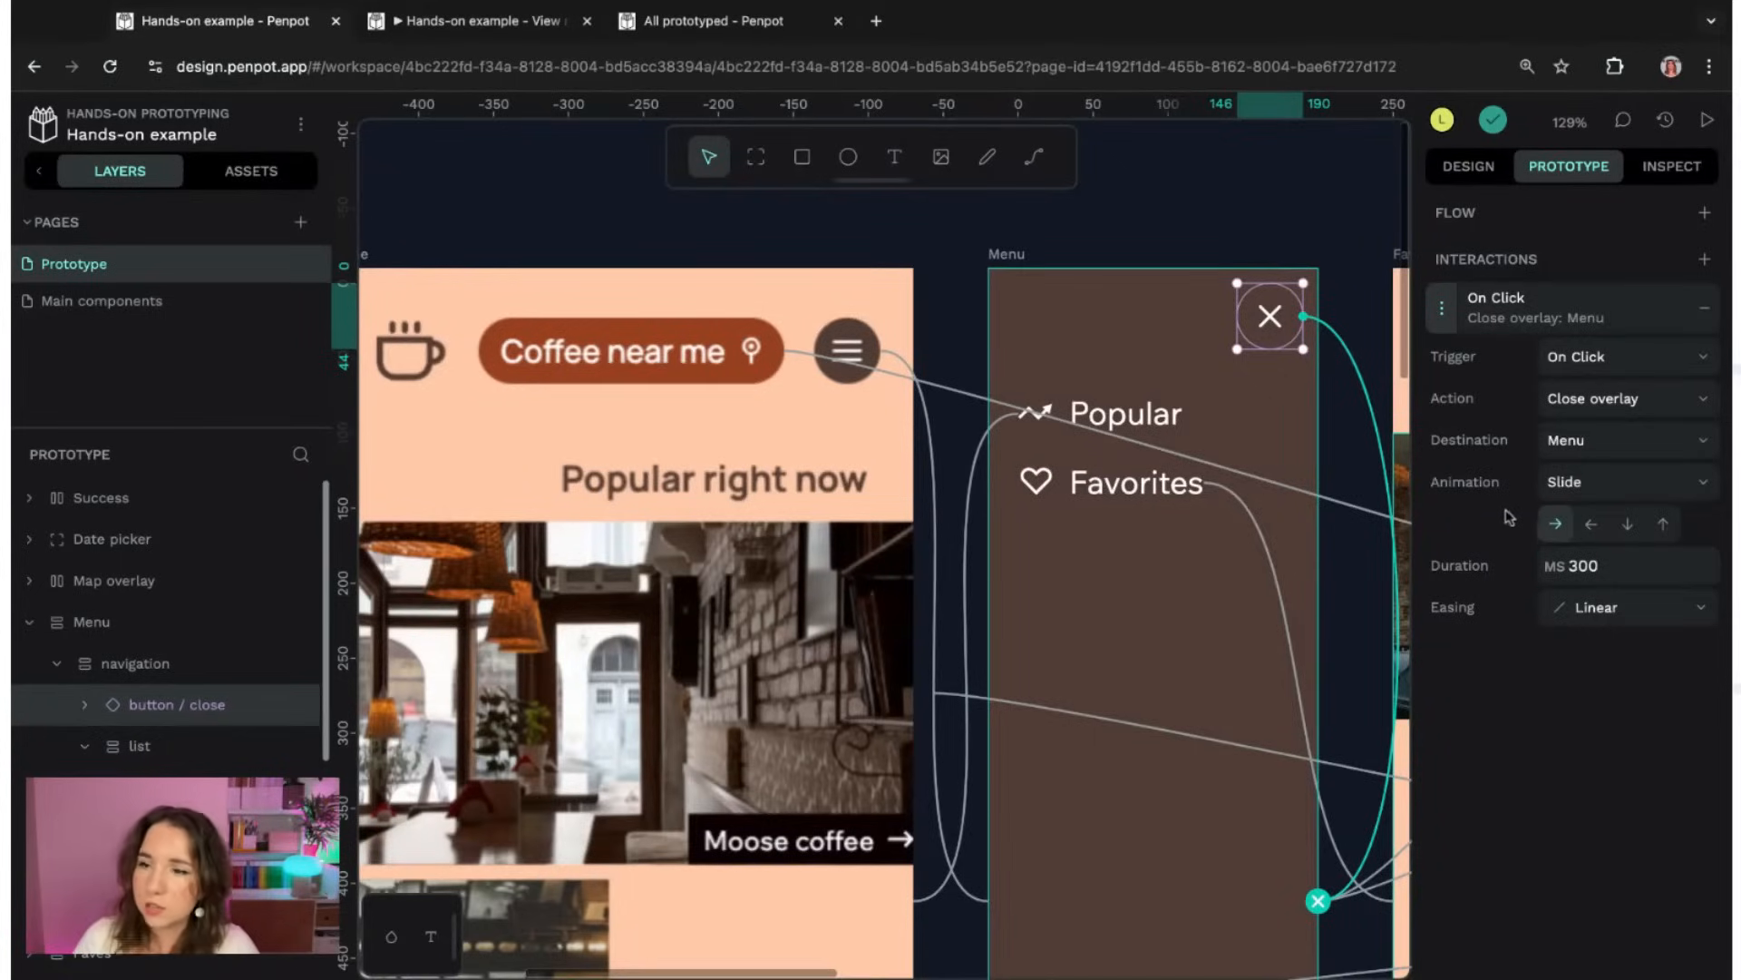
# - Run the prototype view and switch it from the Success board to the Home board
pyautogui.click(1707, 125)
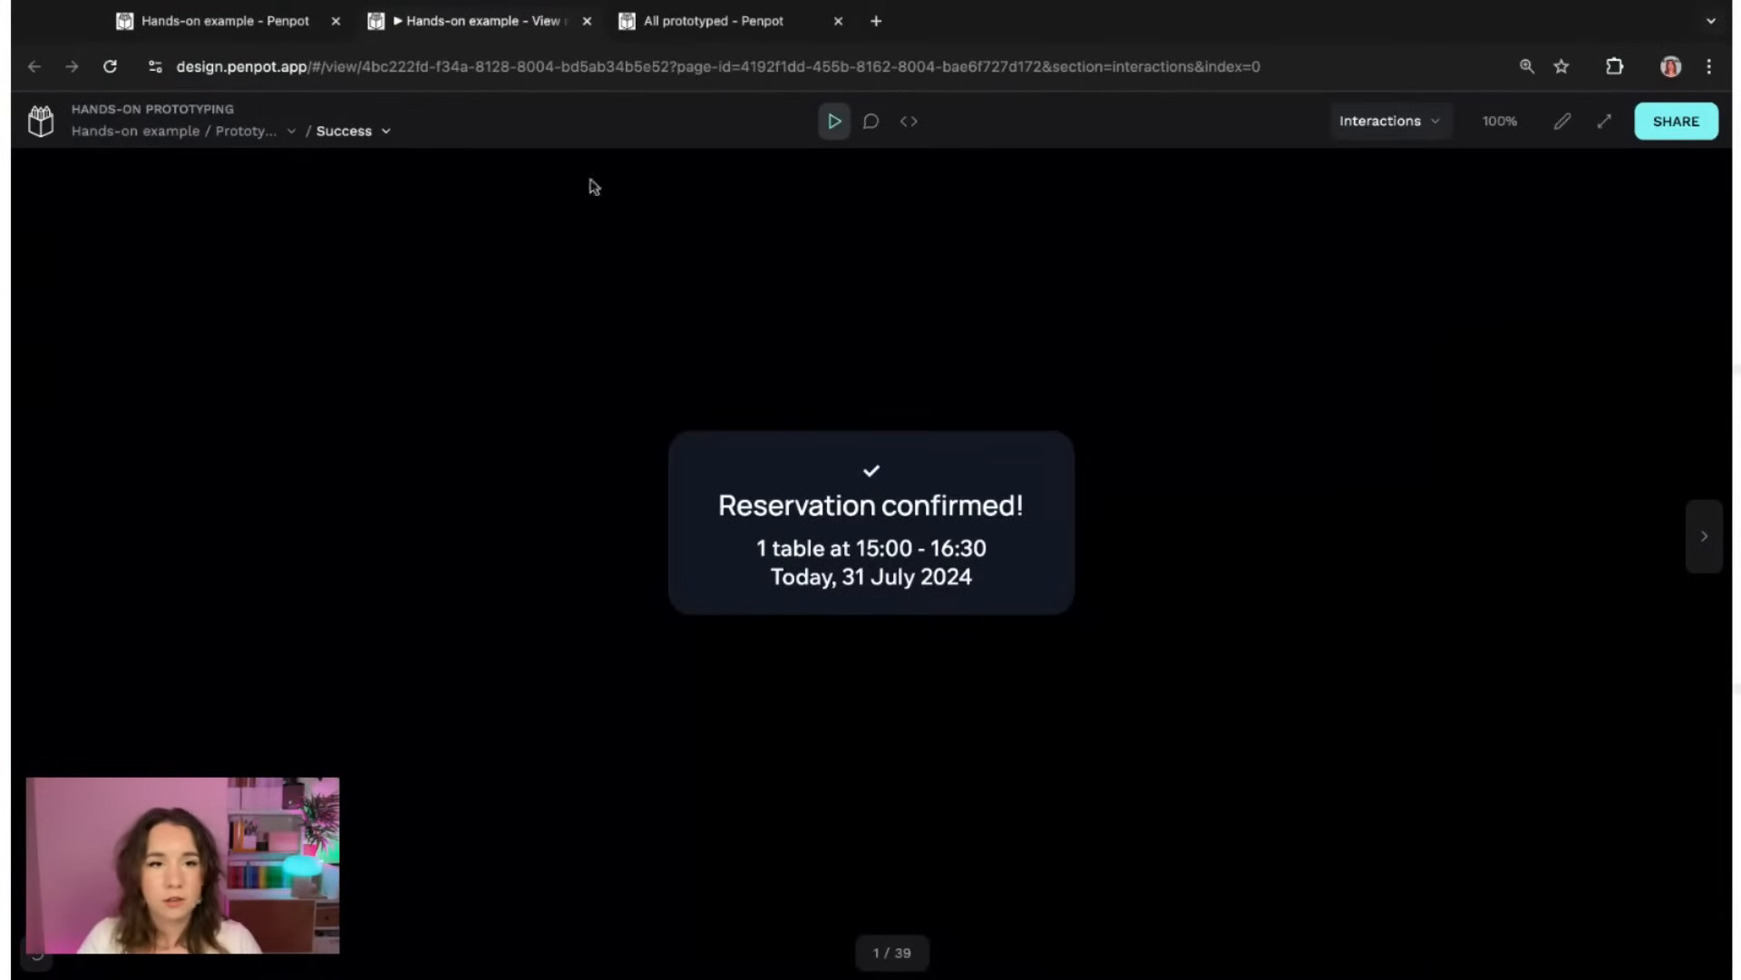
pyautogui.click(347, 132)
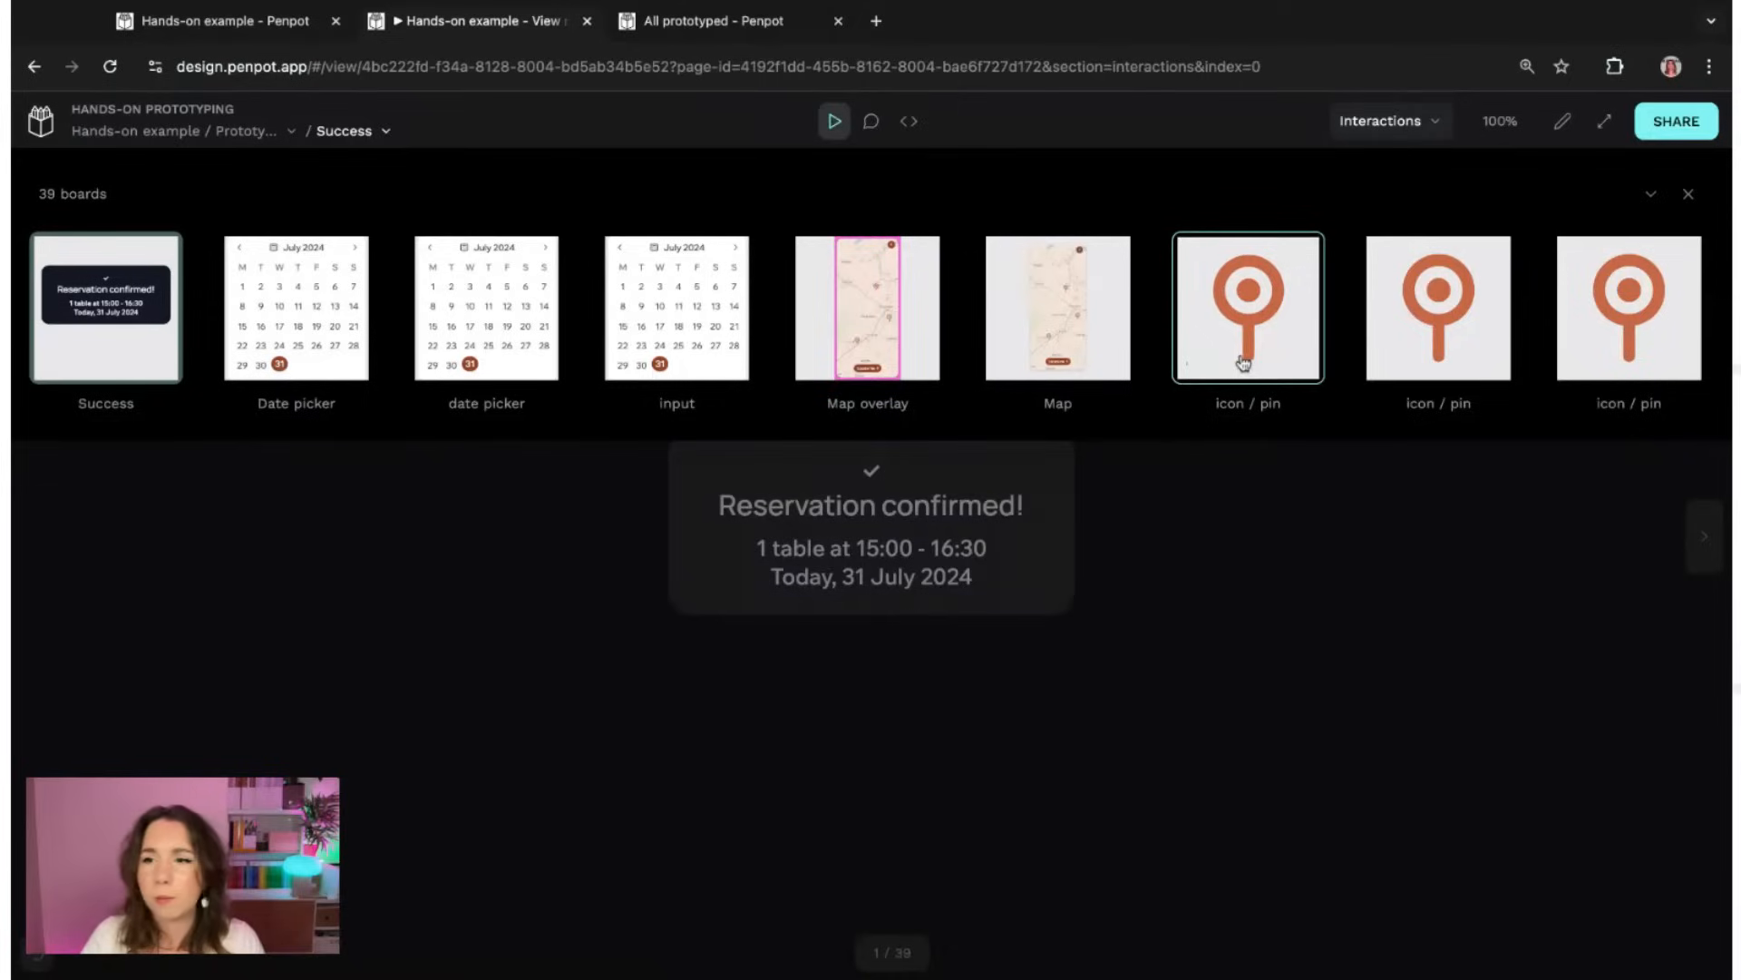
pyautogui.click(1714, 322)
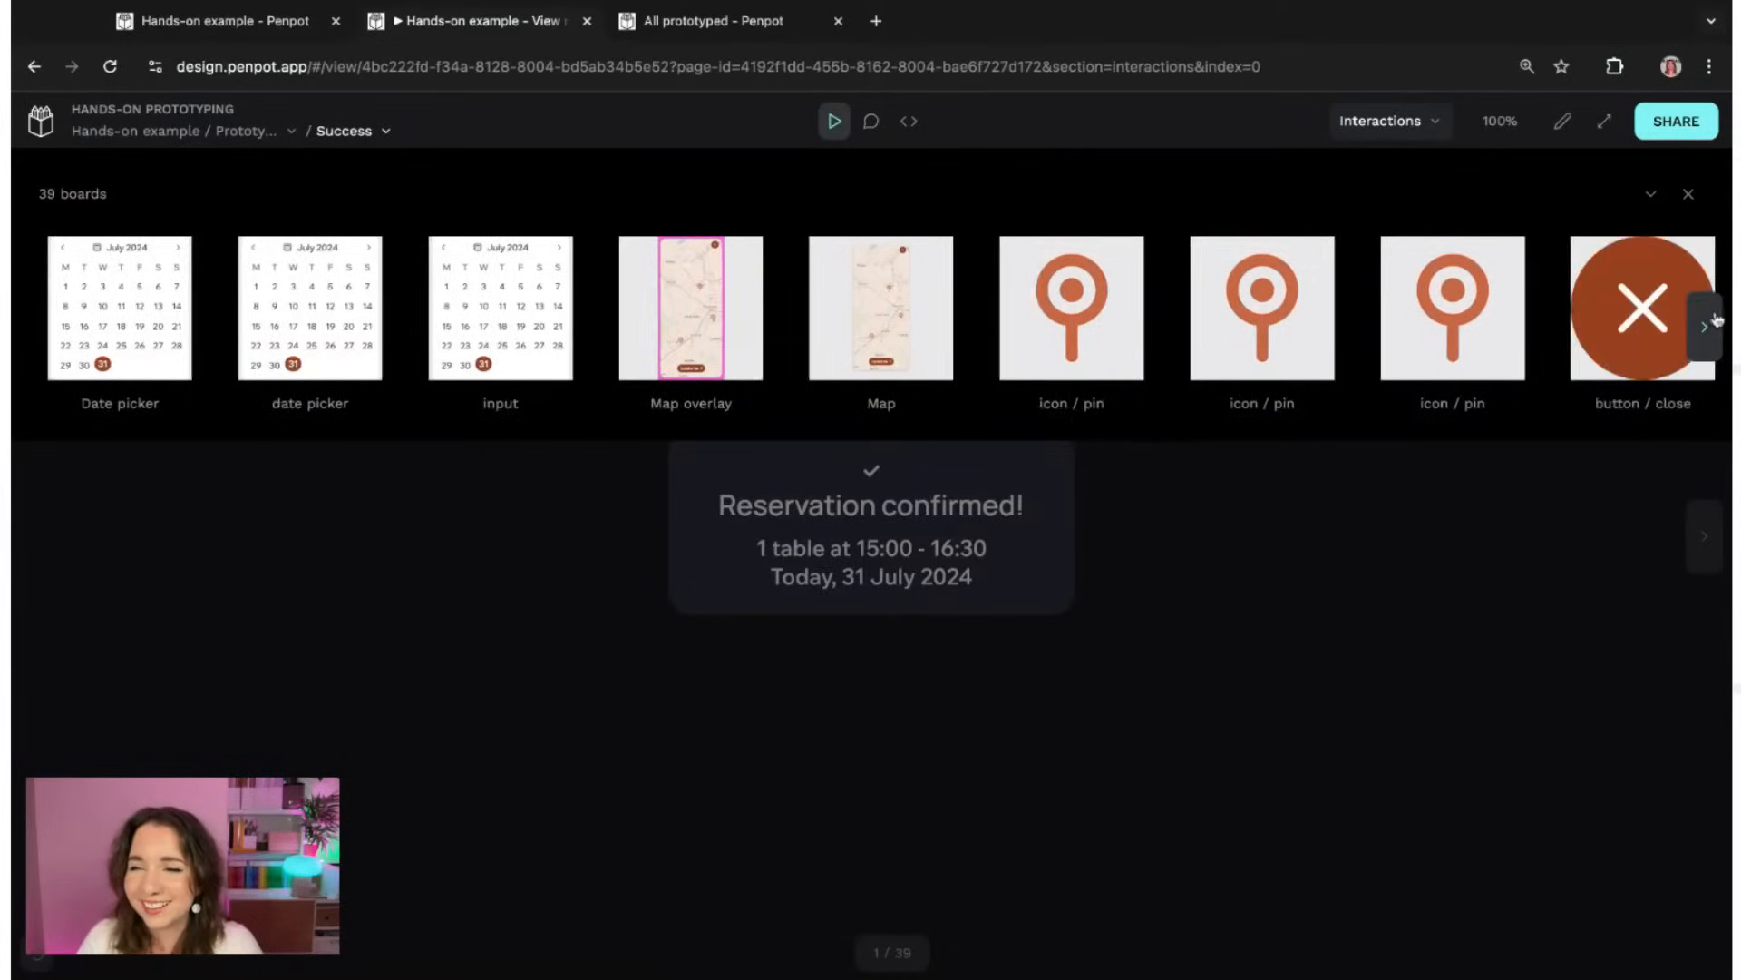
pyautogui.click(1714, 322)
pyautogui.click(1713, 323)
pyautogui.click(1712, 324)
pyautogui.click(1710, 325)
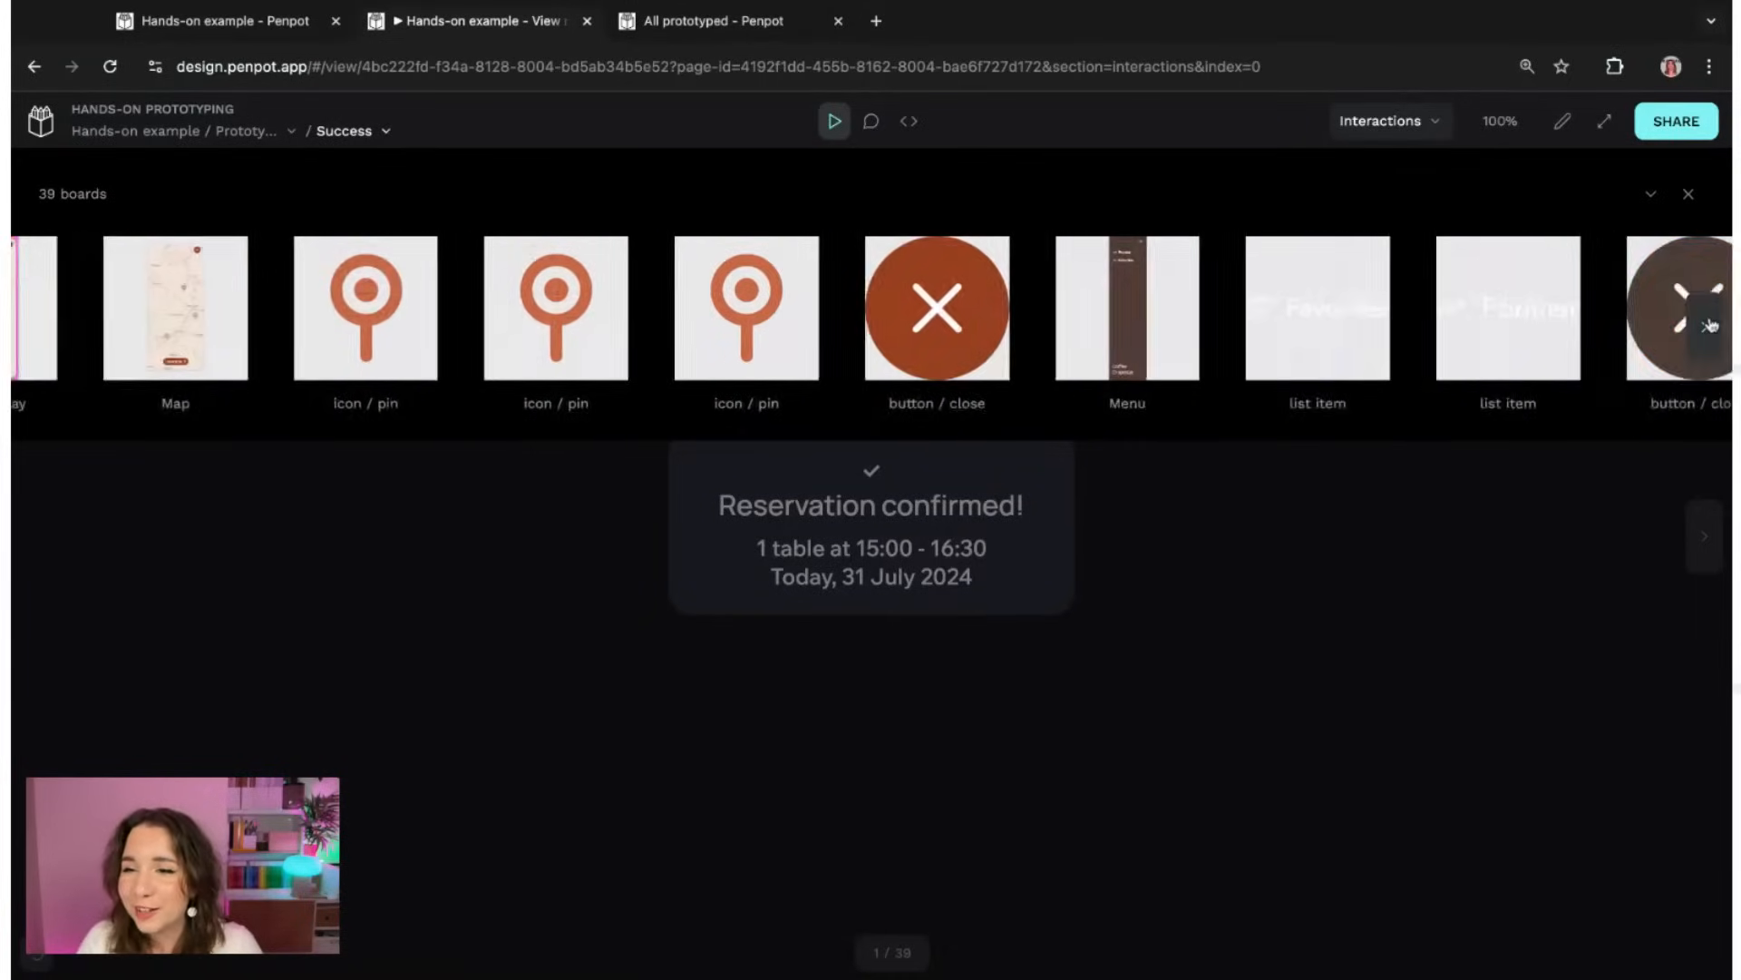
pyautogui.click(1711, 324)
pyautogui.click(1711, 325)
pyautogui.click(1711, 325)
pyautogui.click(1711, 325)
pyautogui.click(1710, 325)
pyautogui.click(1710, 325)
pyautogui.click(1709, 325)
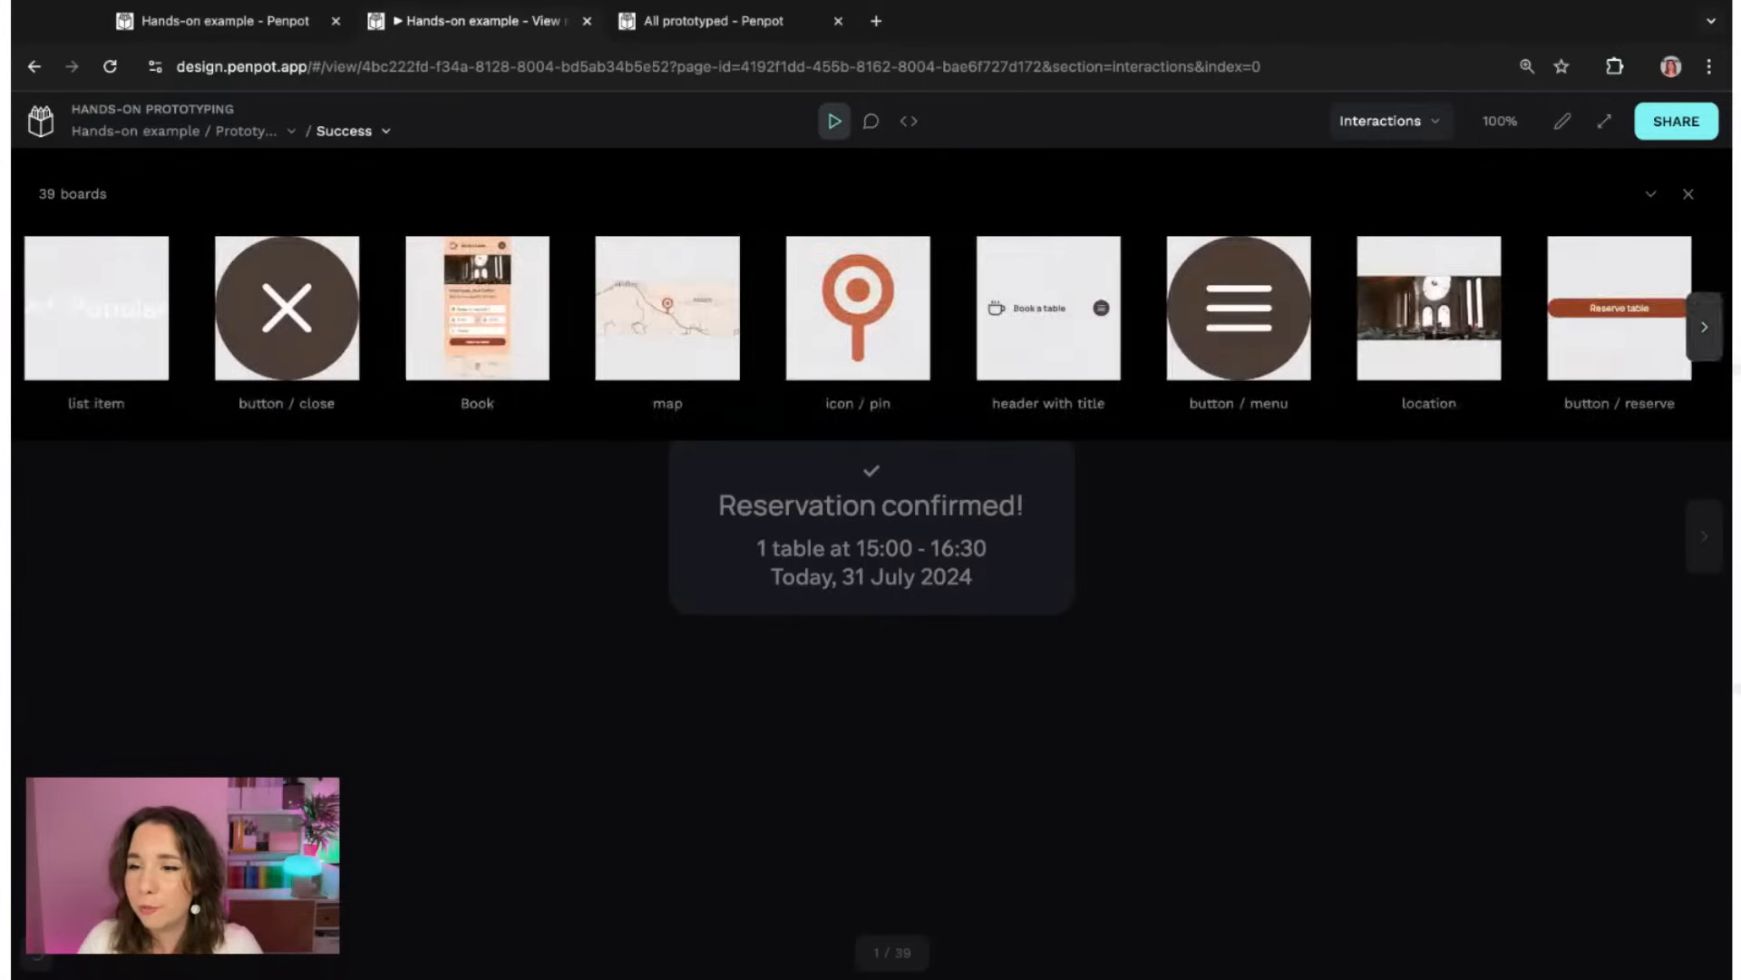
pyautogui.click(1710, 324)
pyautogui.click(1711, 325)
pyautogui.click(1711, 325)
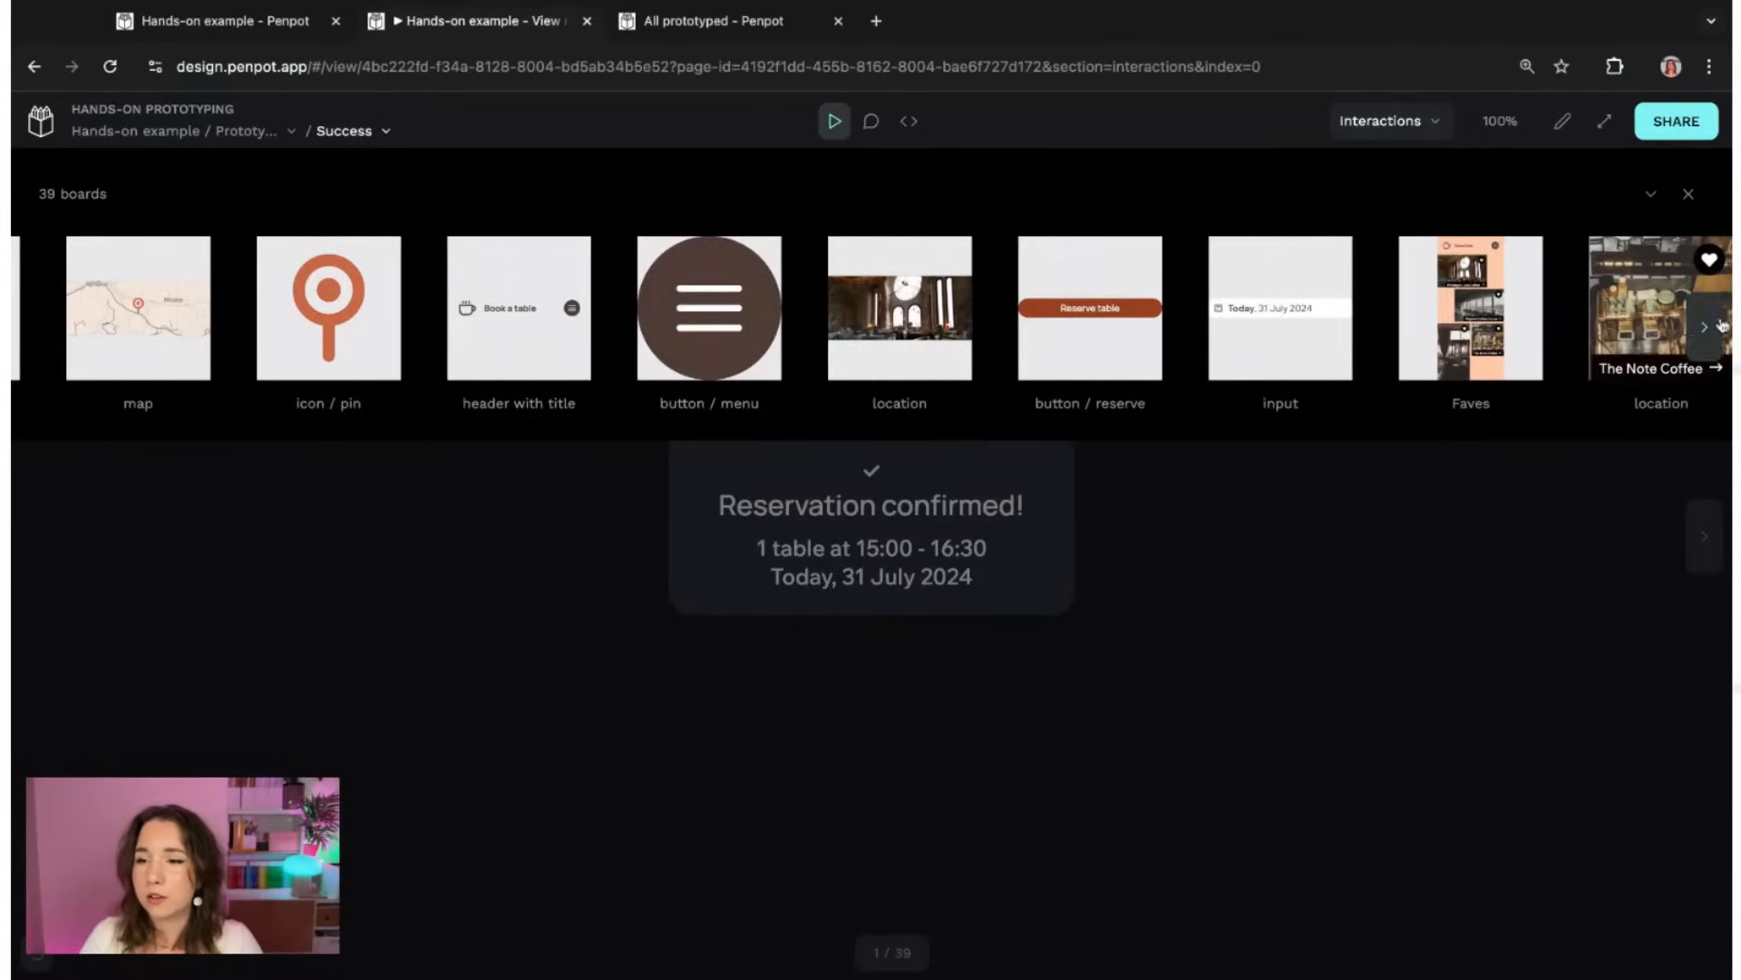
pyautogui.click(1711, 325)
pyautogui.click(1711, 325)
pyautogui.click(1711, 324)
pyautogui.click(1711, 324)
pyautogui.click(1712, 325)
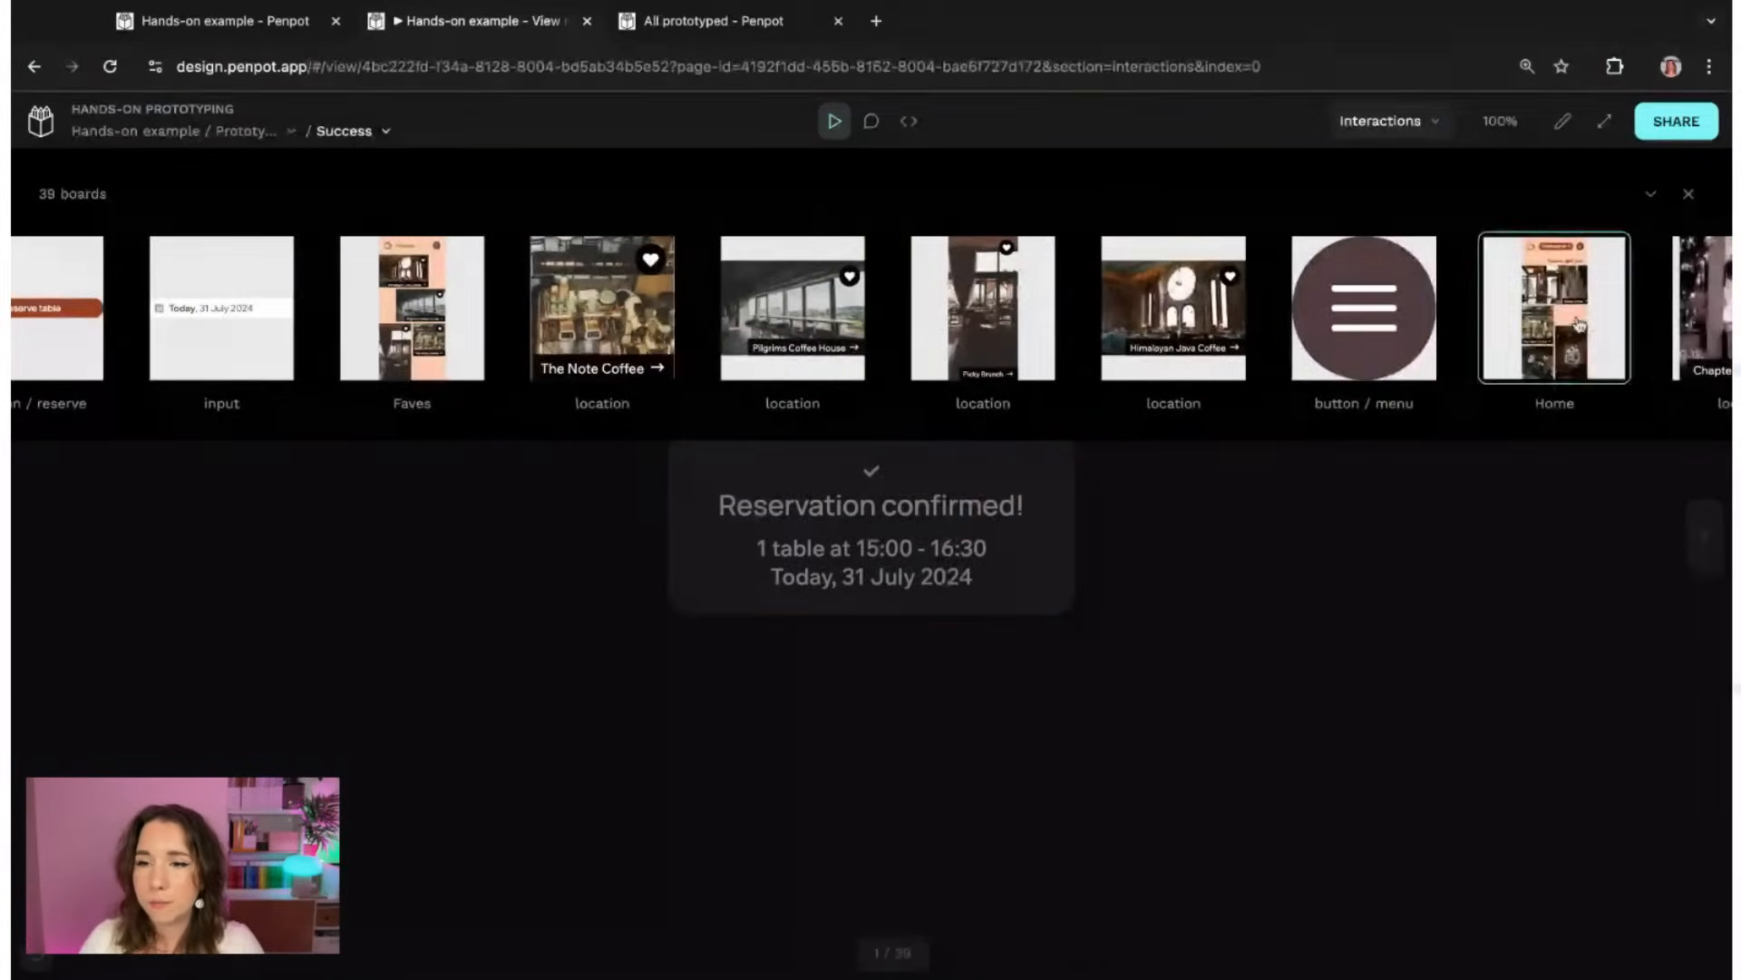
pyautogui.click(1578, 324)
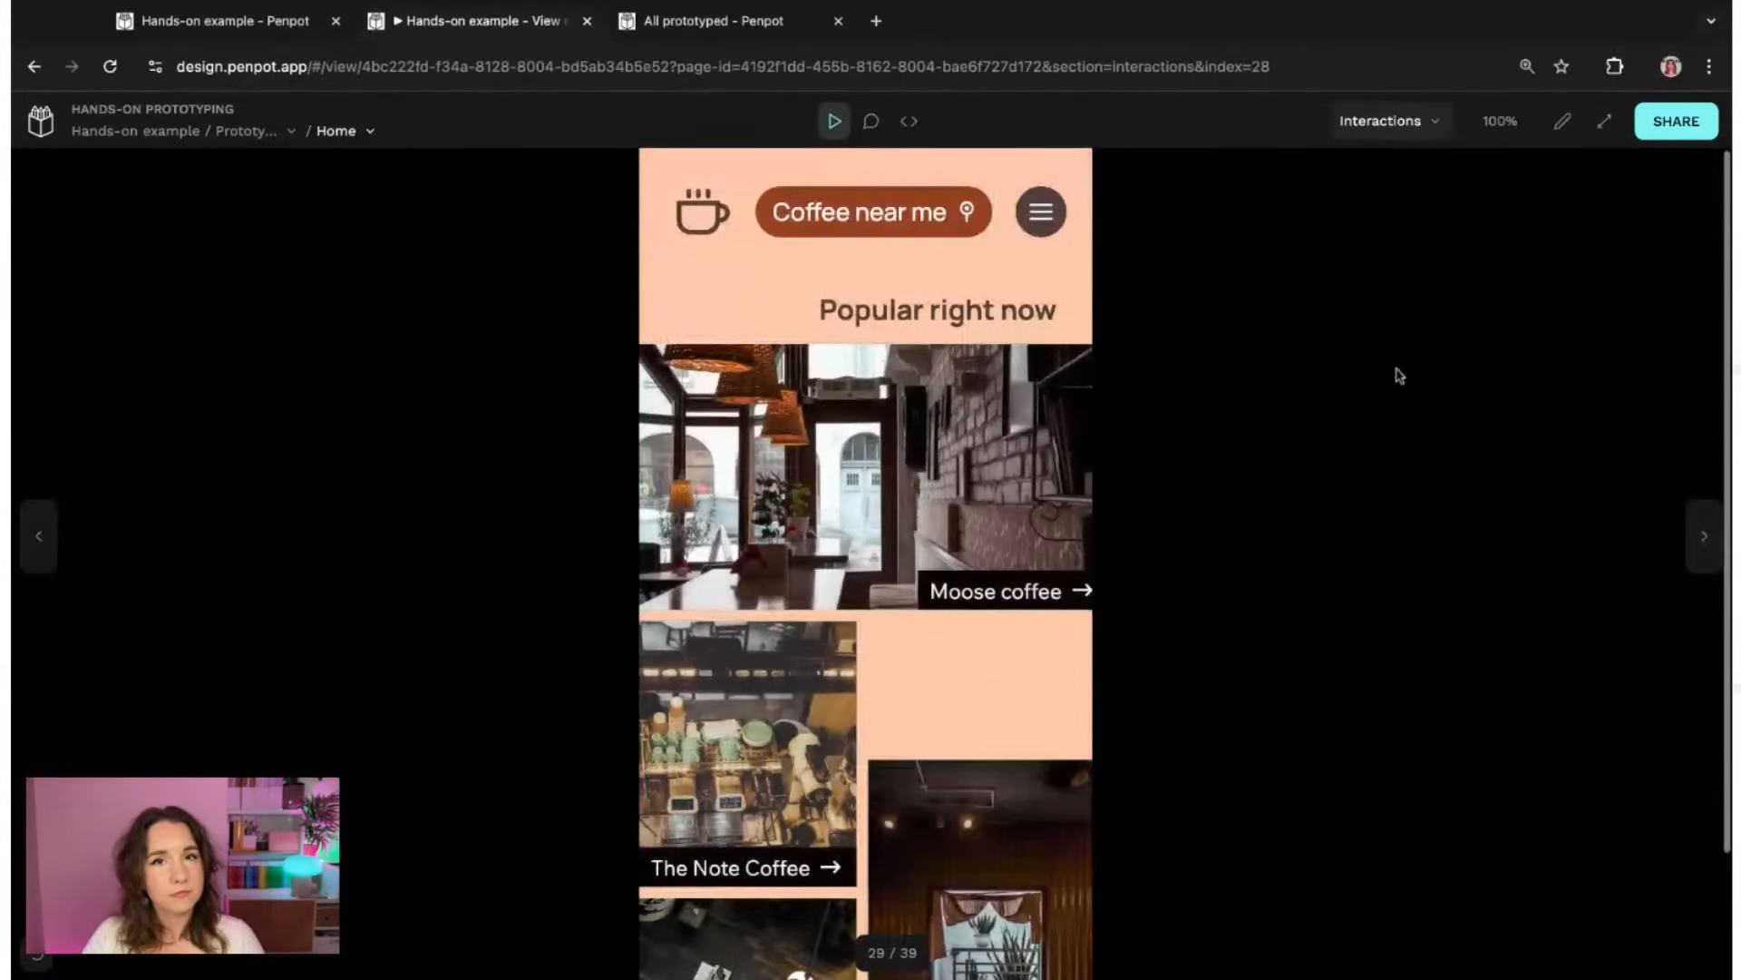
# - Test the Menu overlay on the Home board by opening it, looking through it, closing it and reopening it
pyautogui.click(1043, 225)
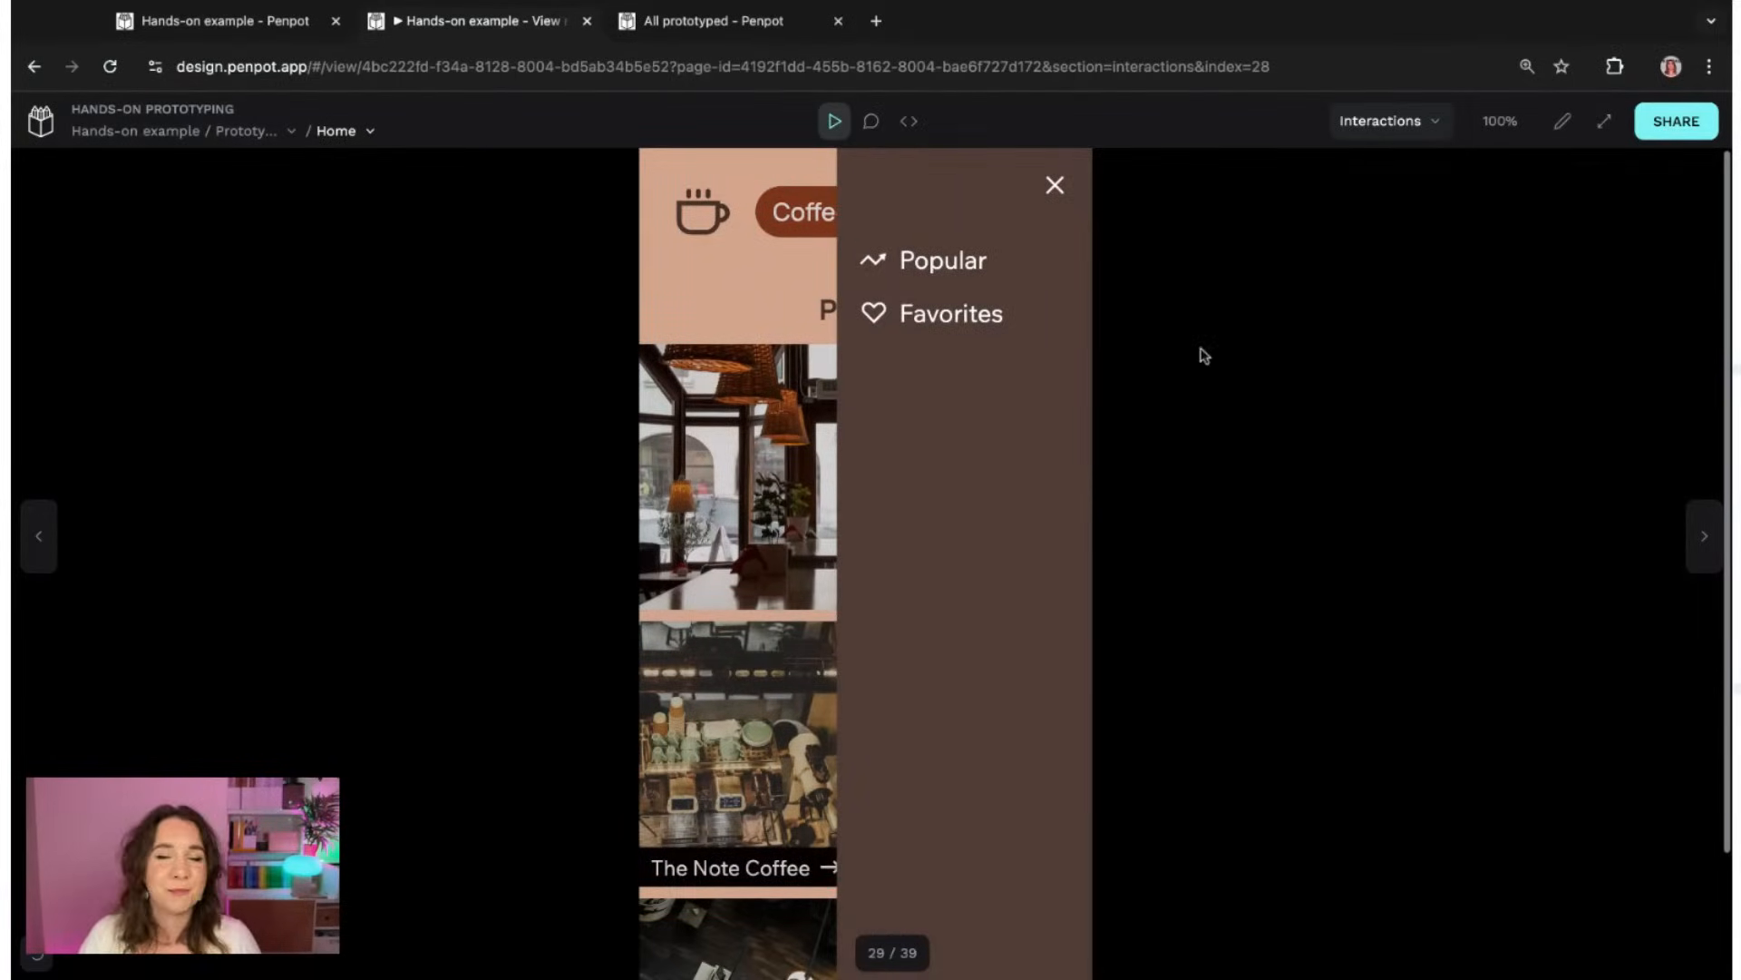
pyautogui.scroll(-3, 952, 435)
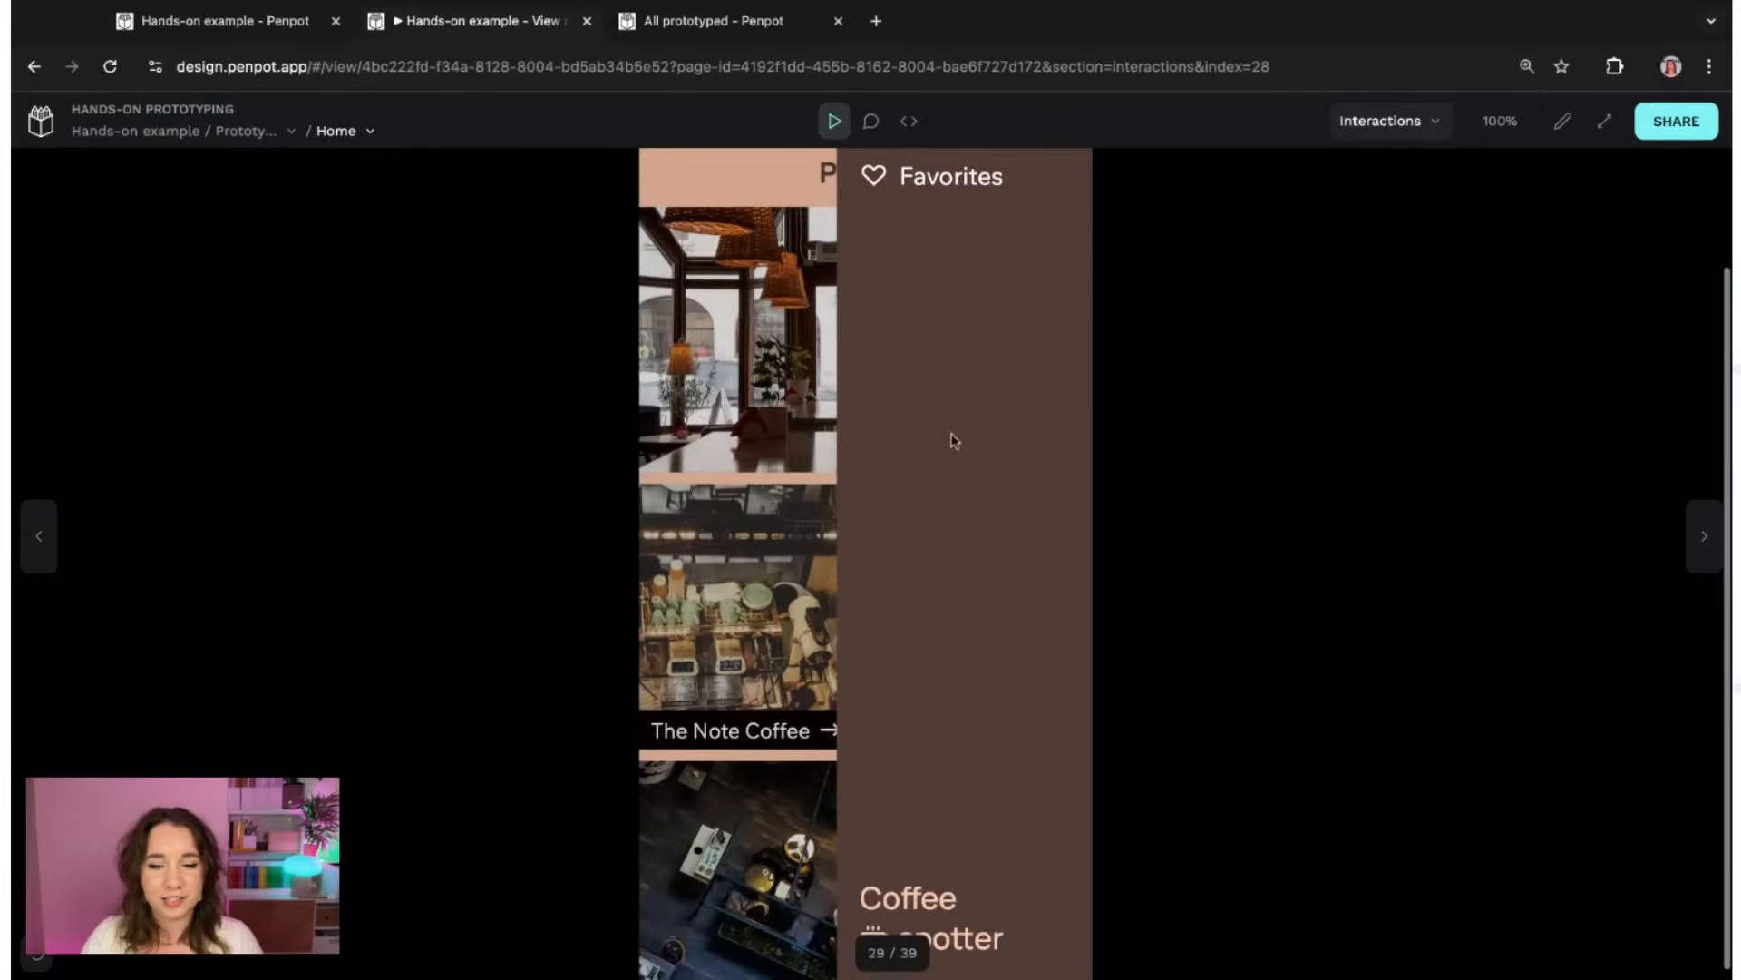
pyautogui.scroll(3, 1179, 704)
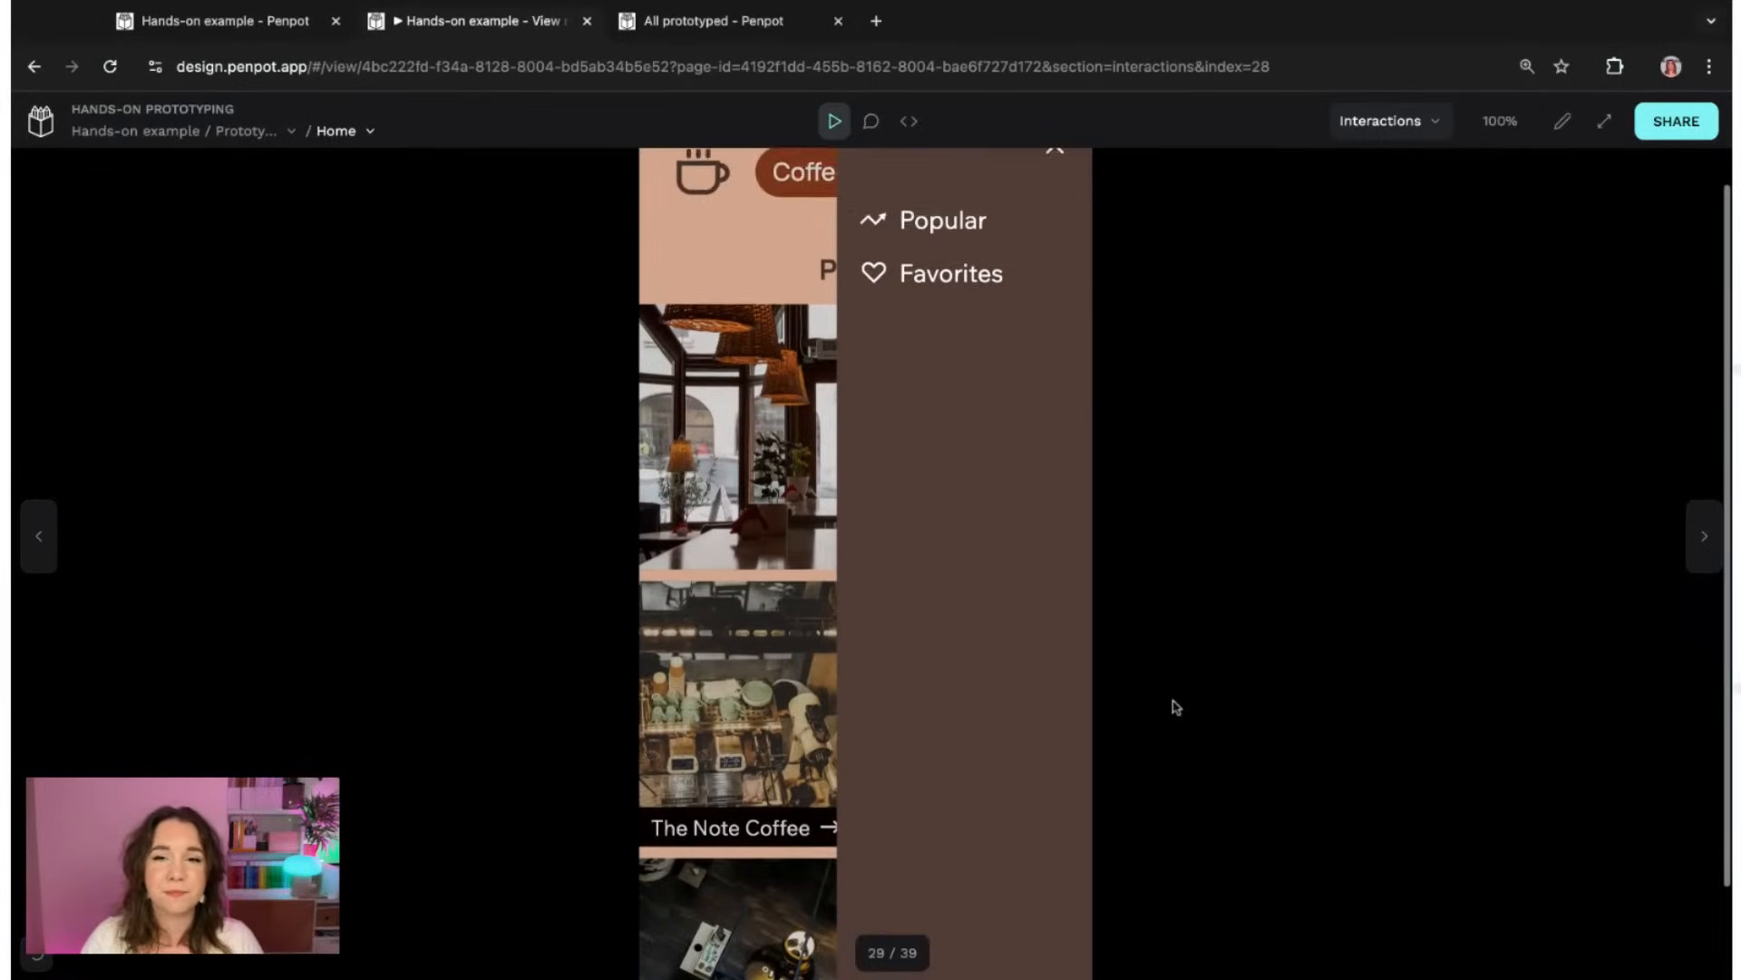
pyautogui.click(1056, 192)
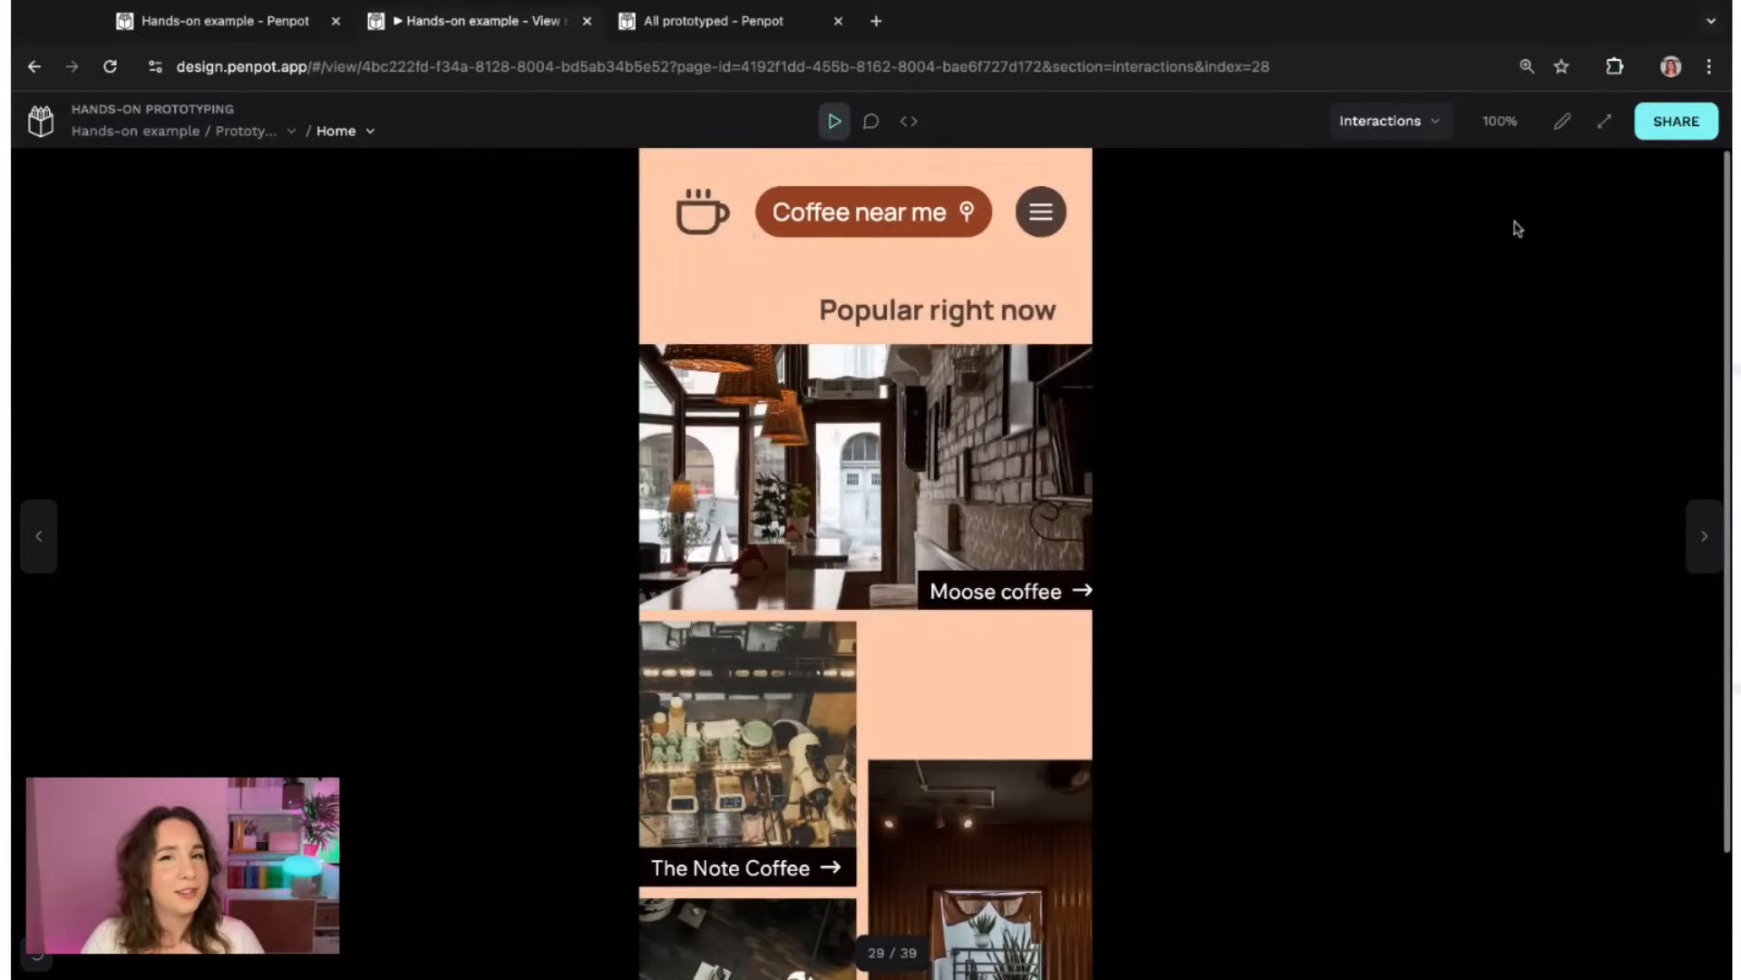
pyautogui.click(1056, 232)
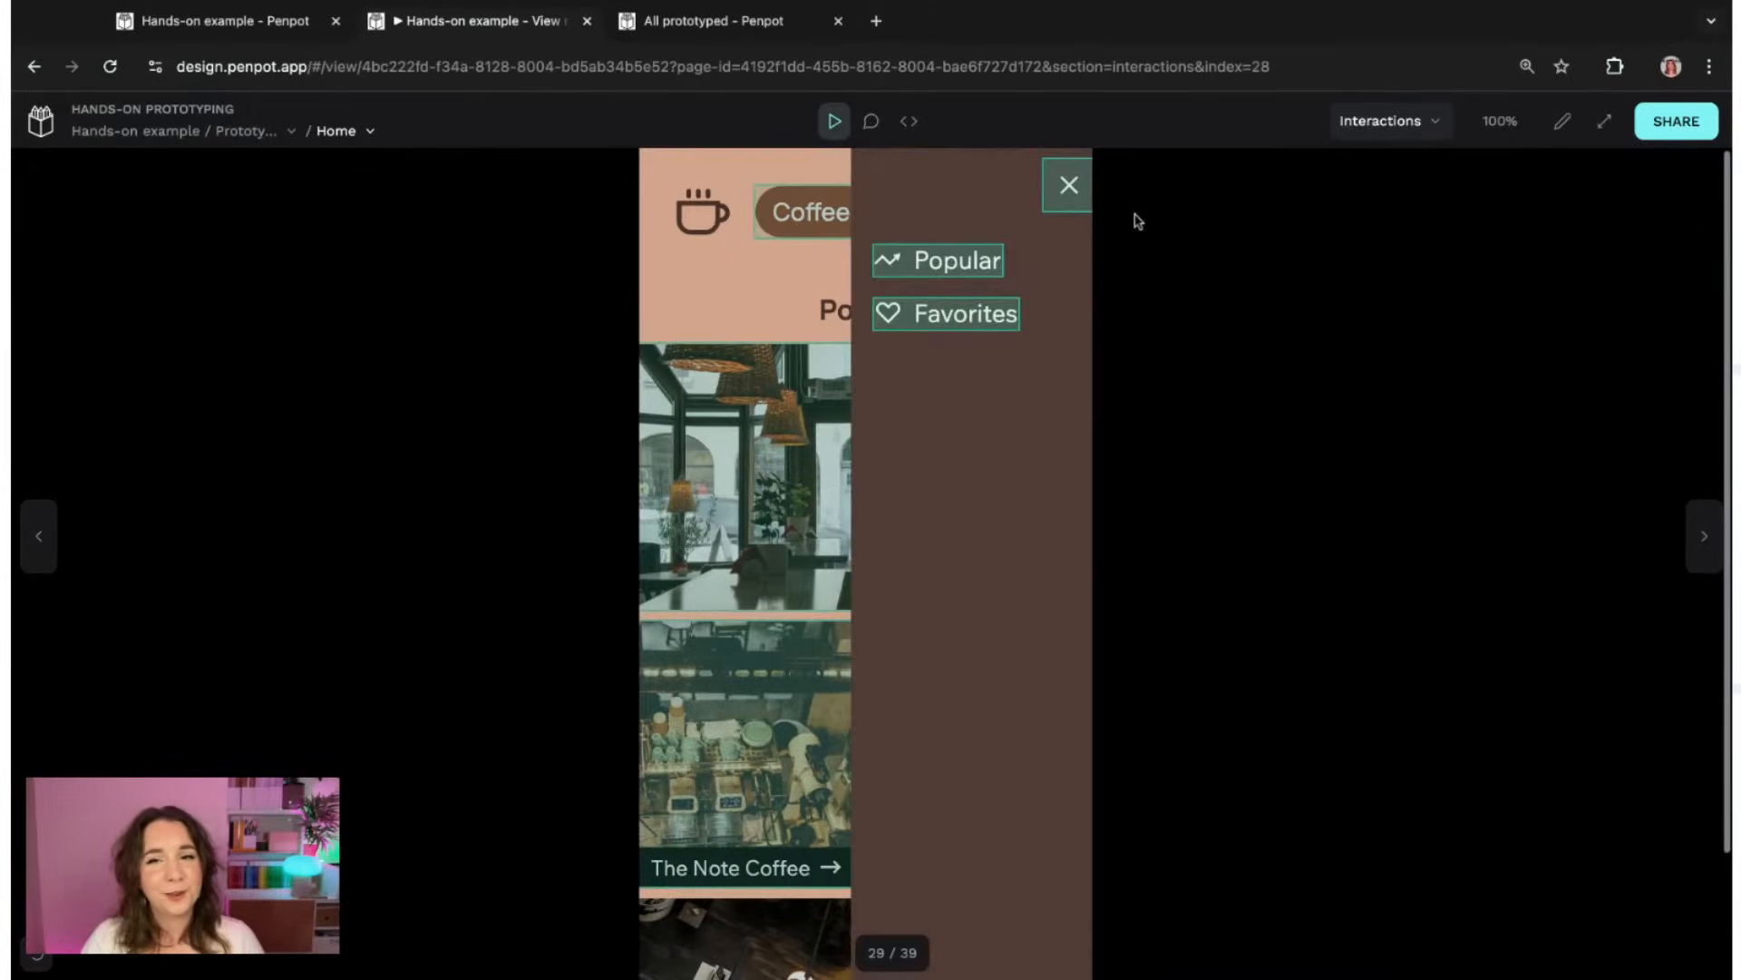
# - Finish testing the Menu overlay on the Home board by closing it, and return to the design file
pyautogui.click(1074, 205)
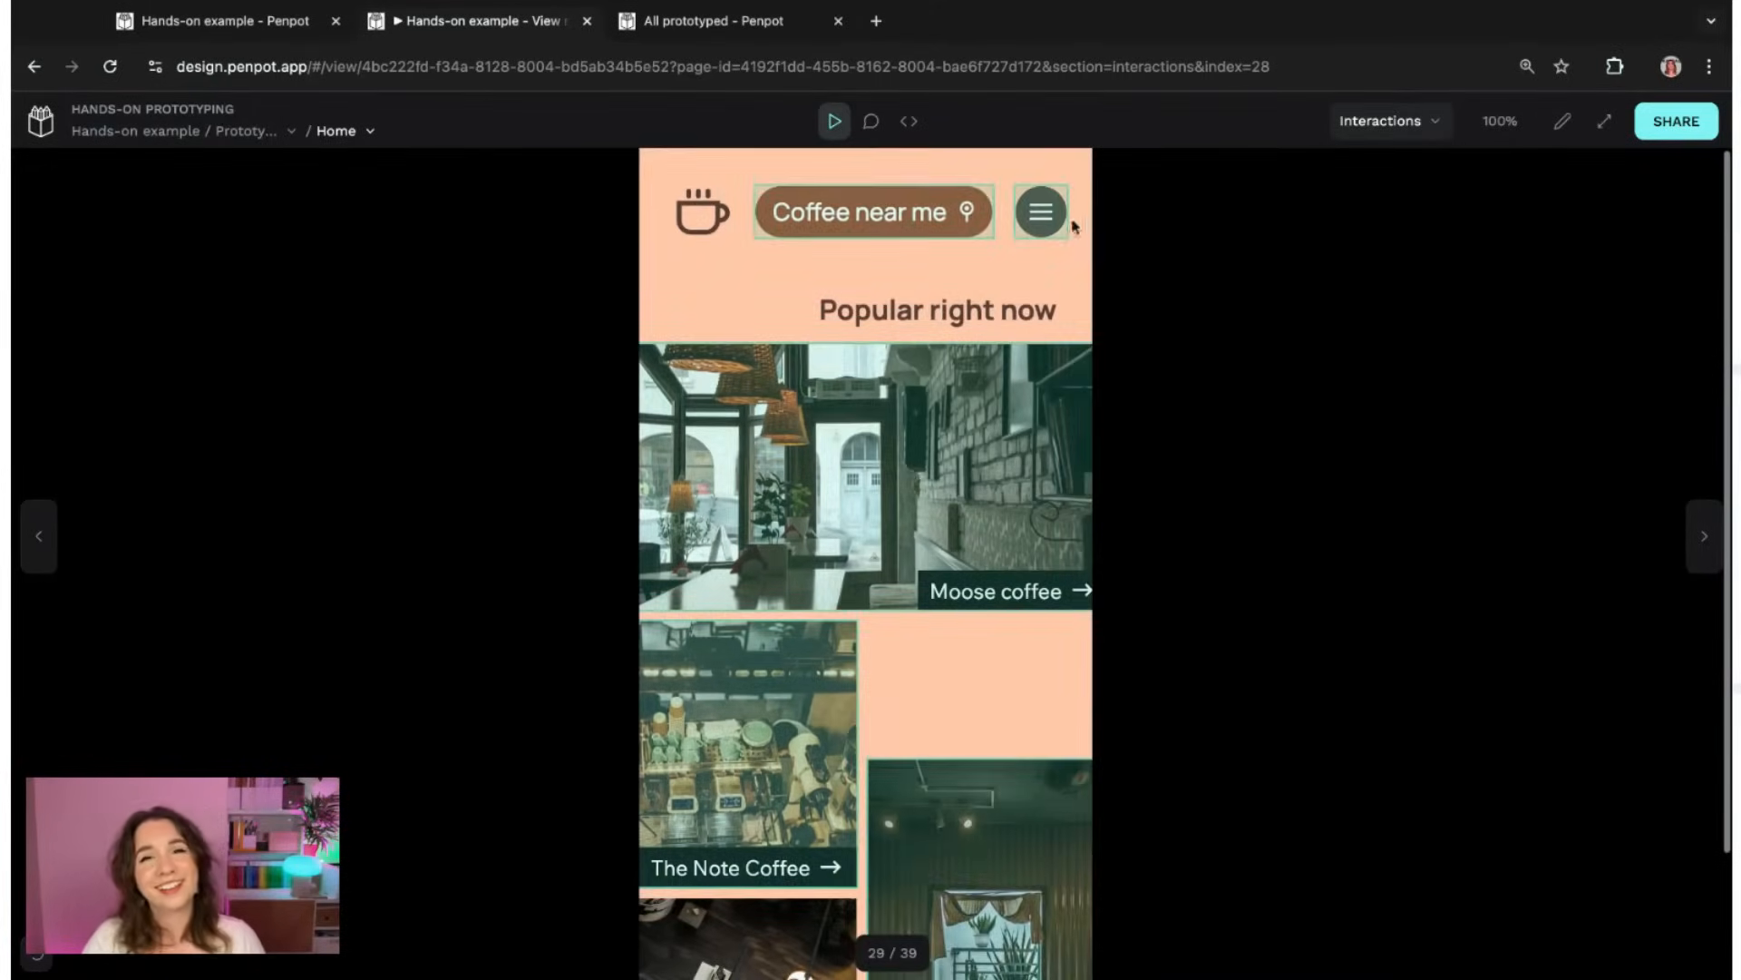
pyautogui.click(1063, 221)
pyautogui.click(1058, 210)
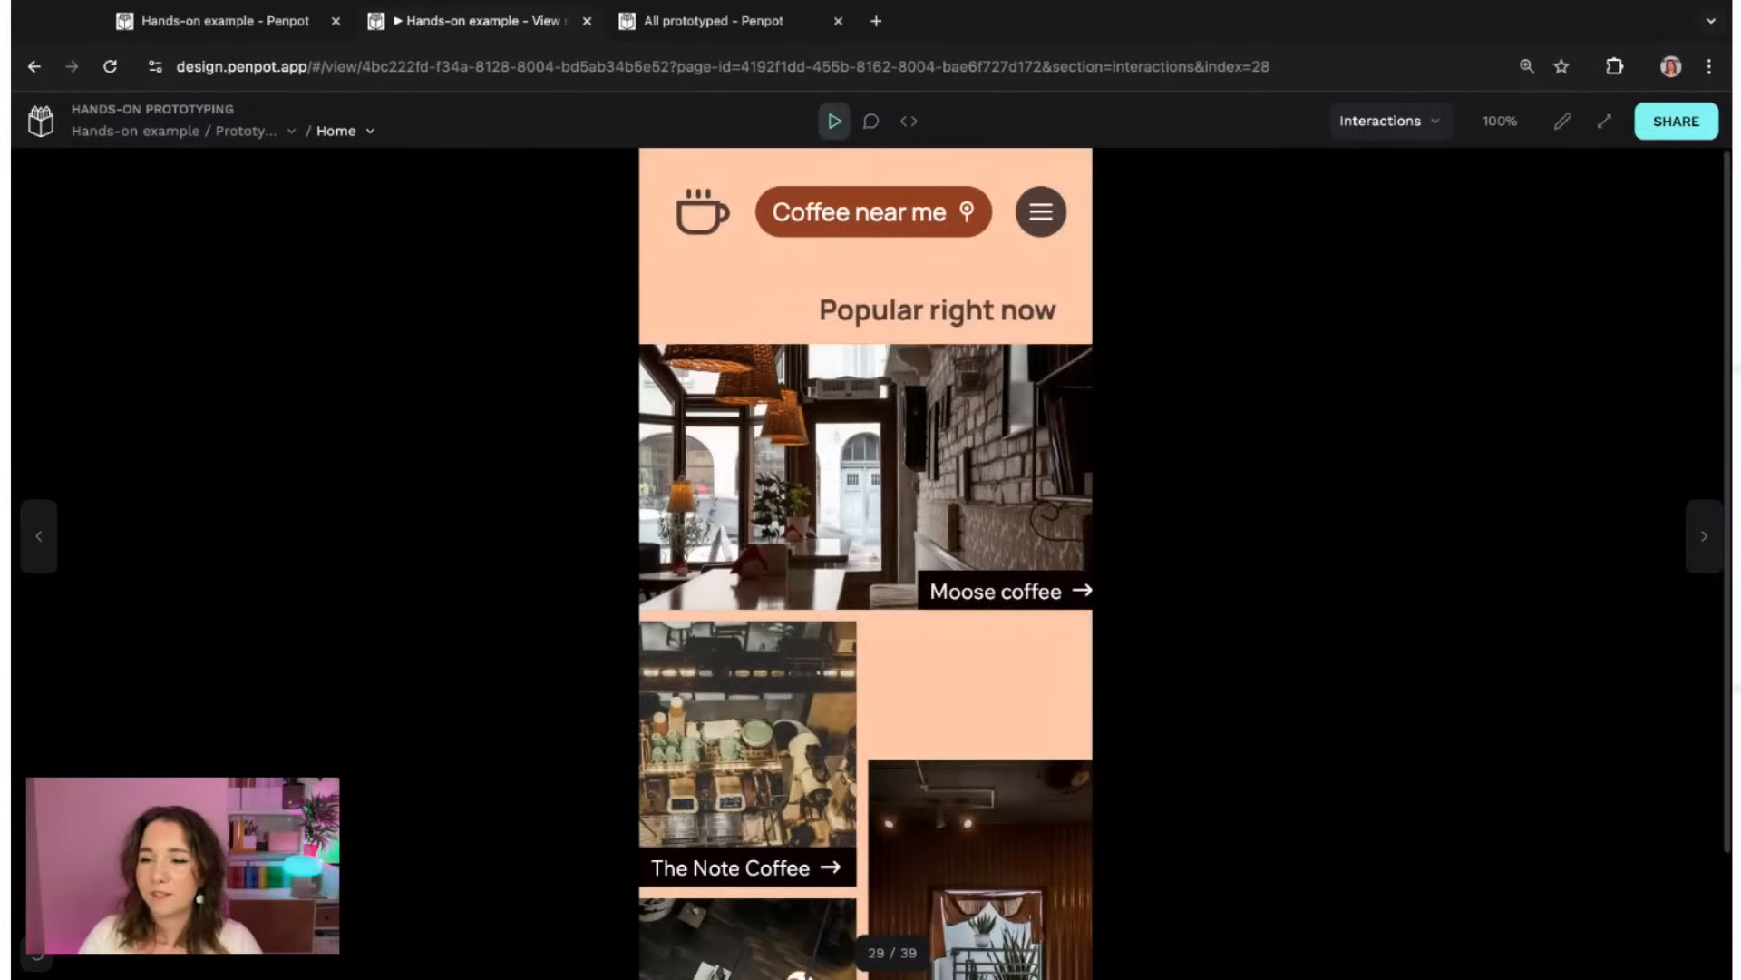
pyautogui.scroll(-1, 1407, 466)
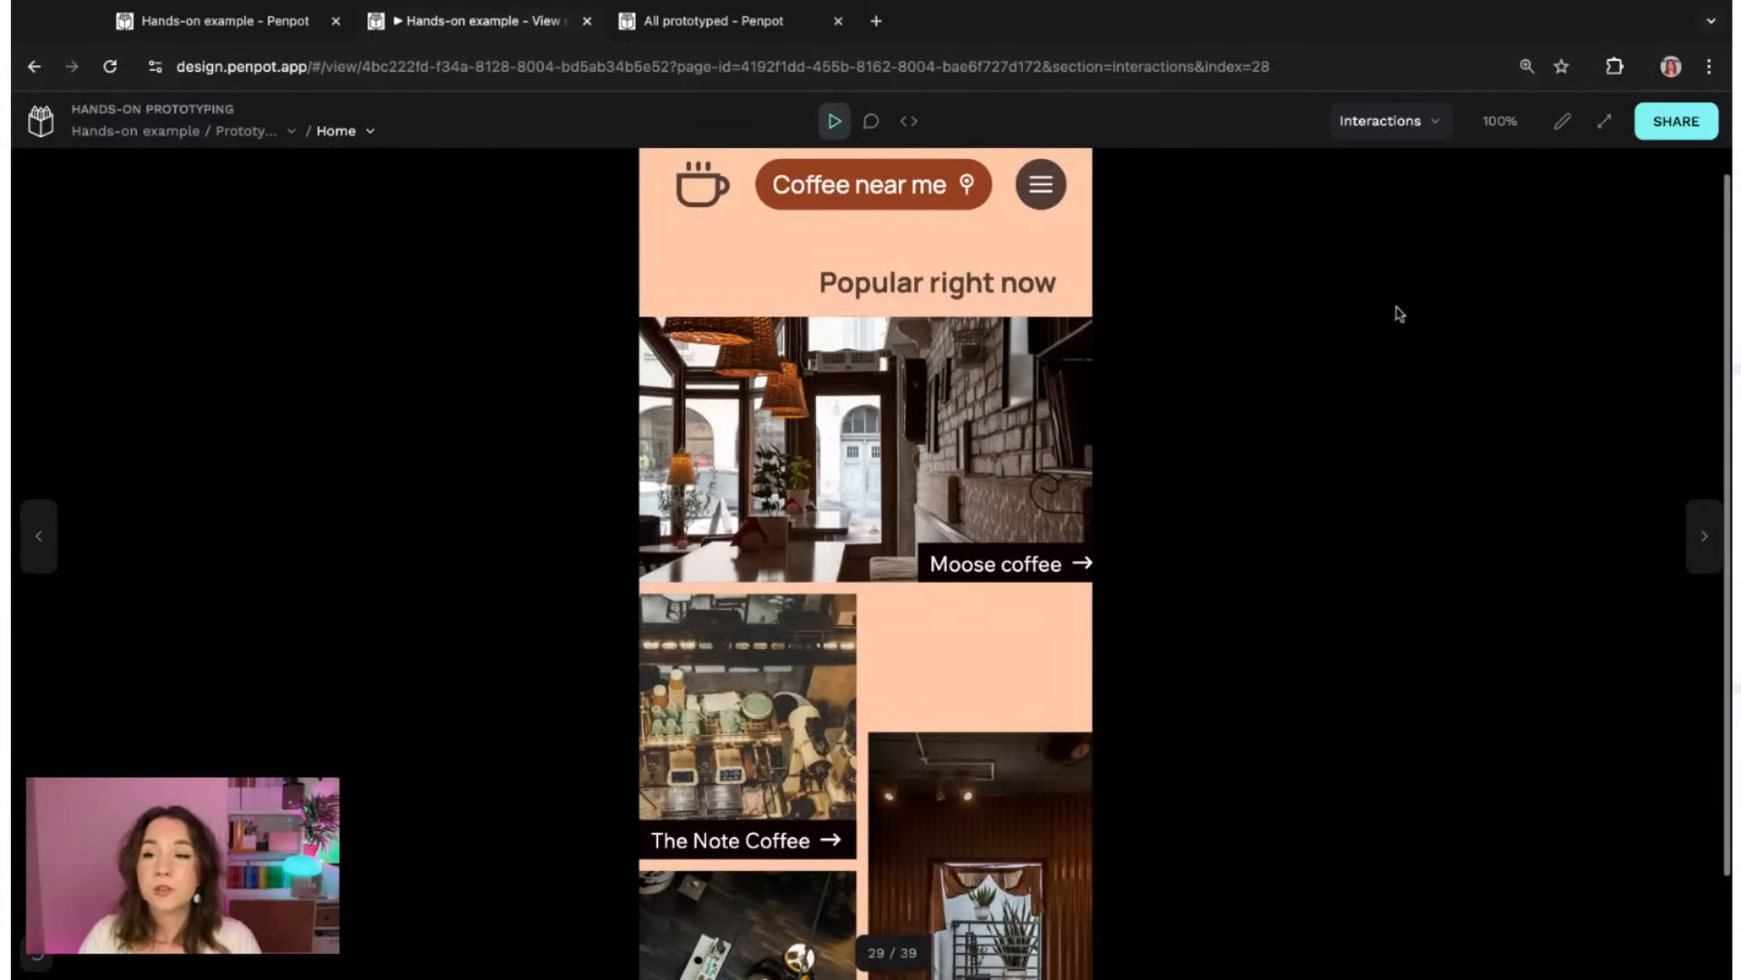
pyautogui.click(1562, 120)
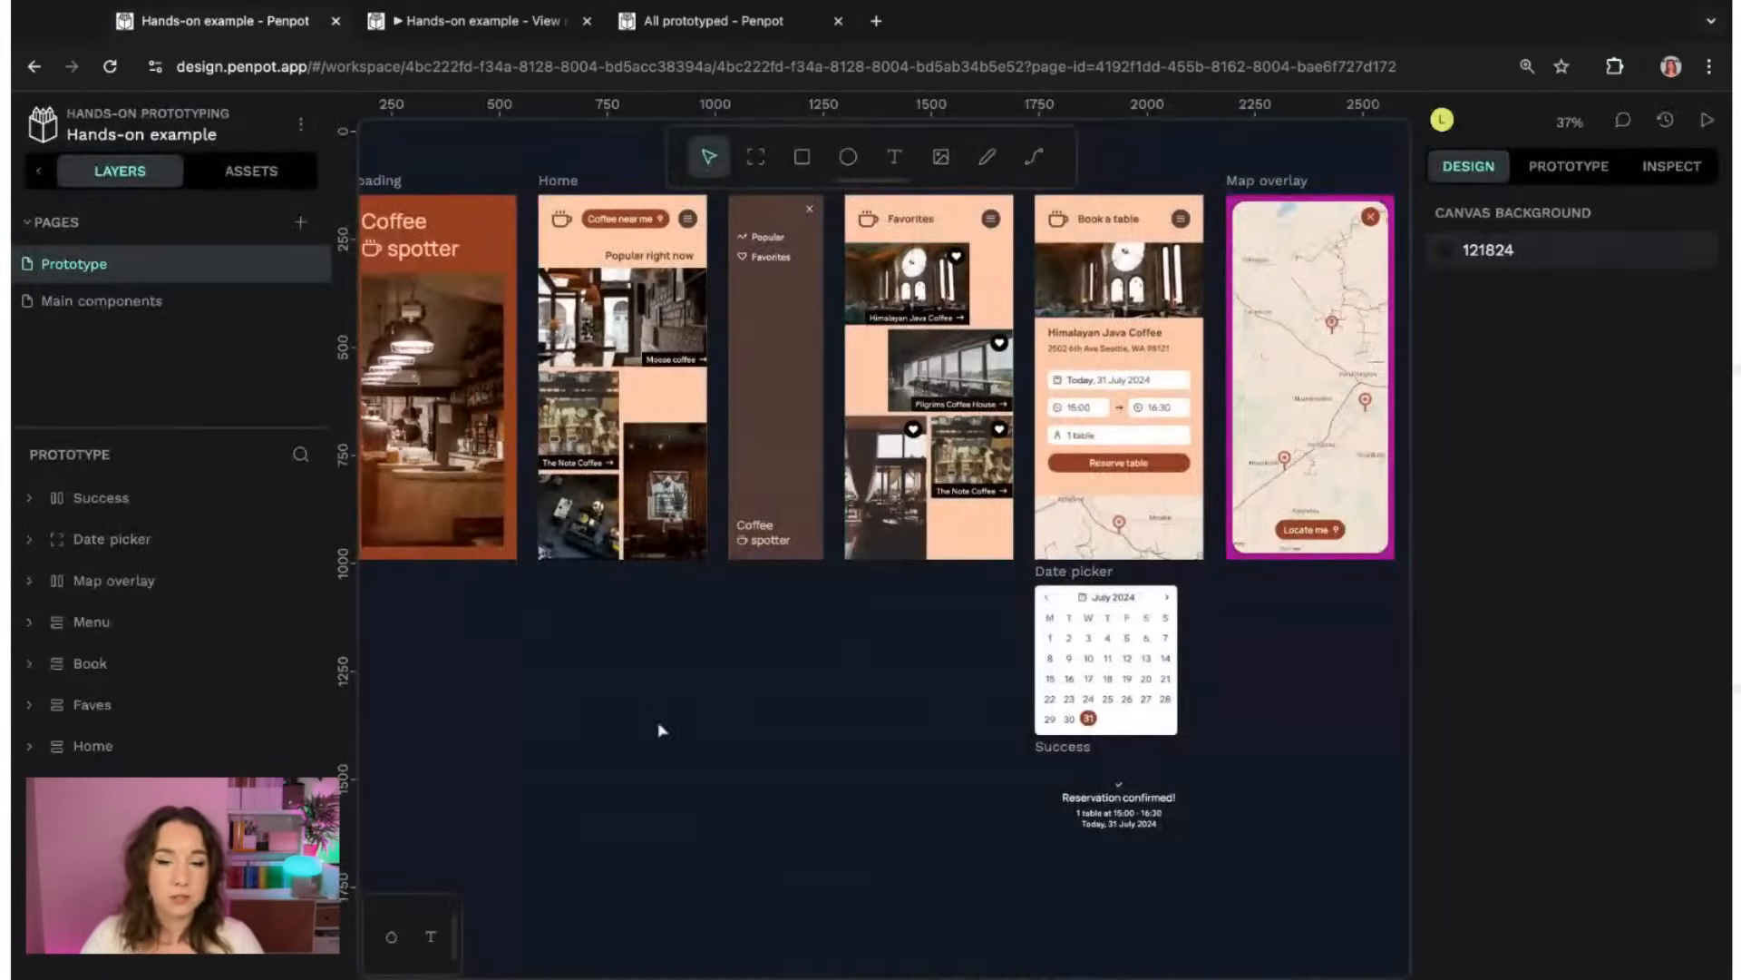
# - Set the animation of the Loading board's After delay interaction to Dissolve
pyautogui.moveTo(523, 670); pyautogui.dragTo(974, 838)
pyautogui.scroll(3, 990, 785)
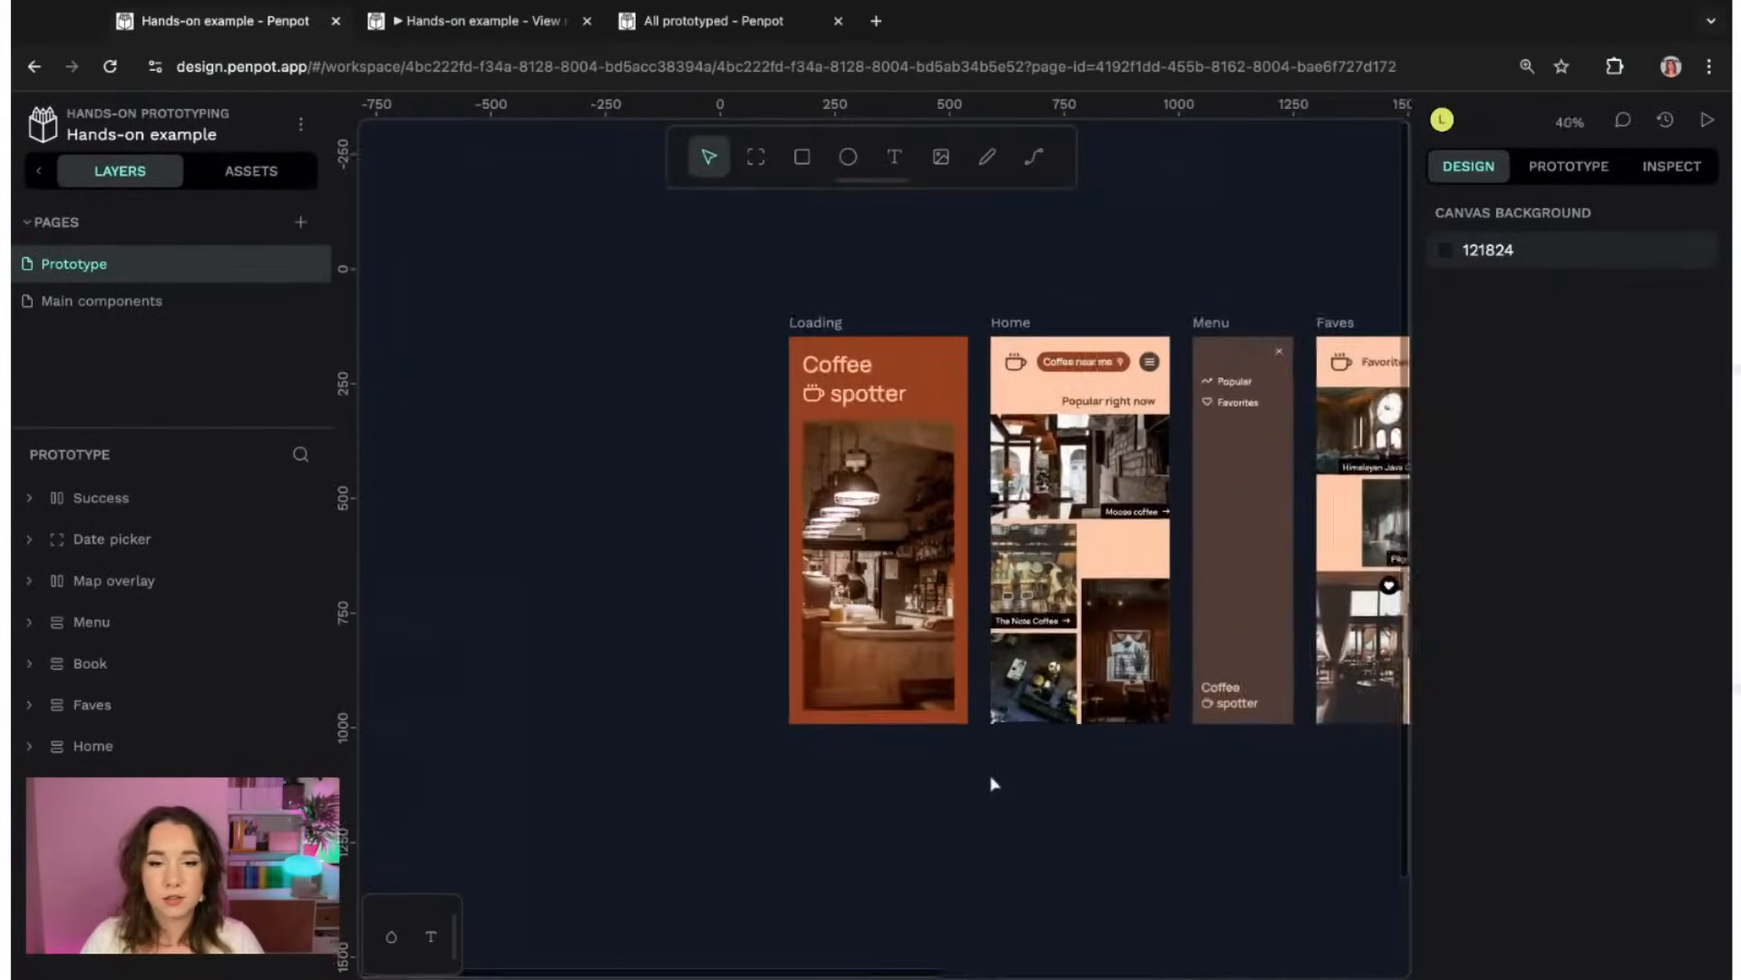
pyautogui.scroll(2, 991, 786)
pyautogui.scroll(5, 536, 339)
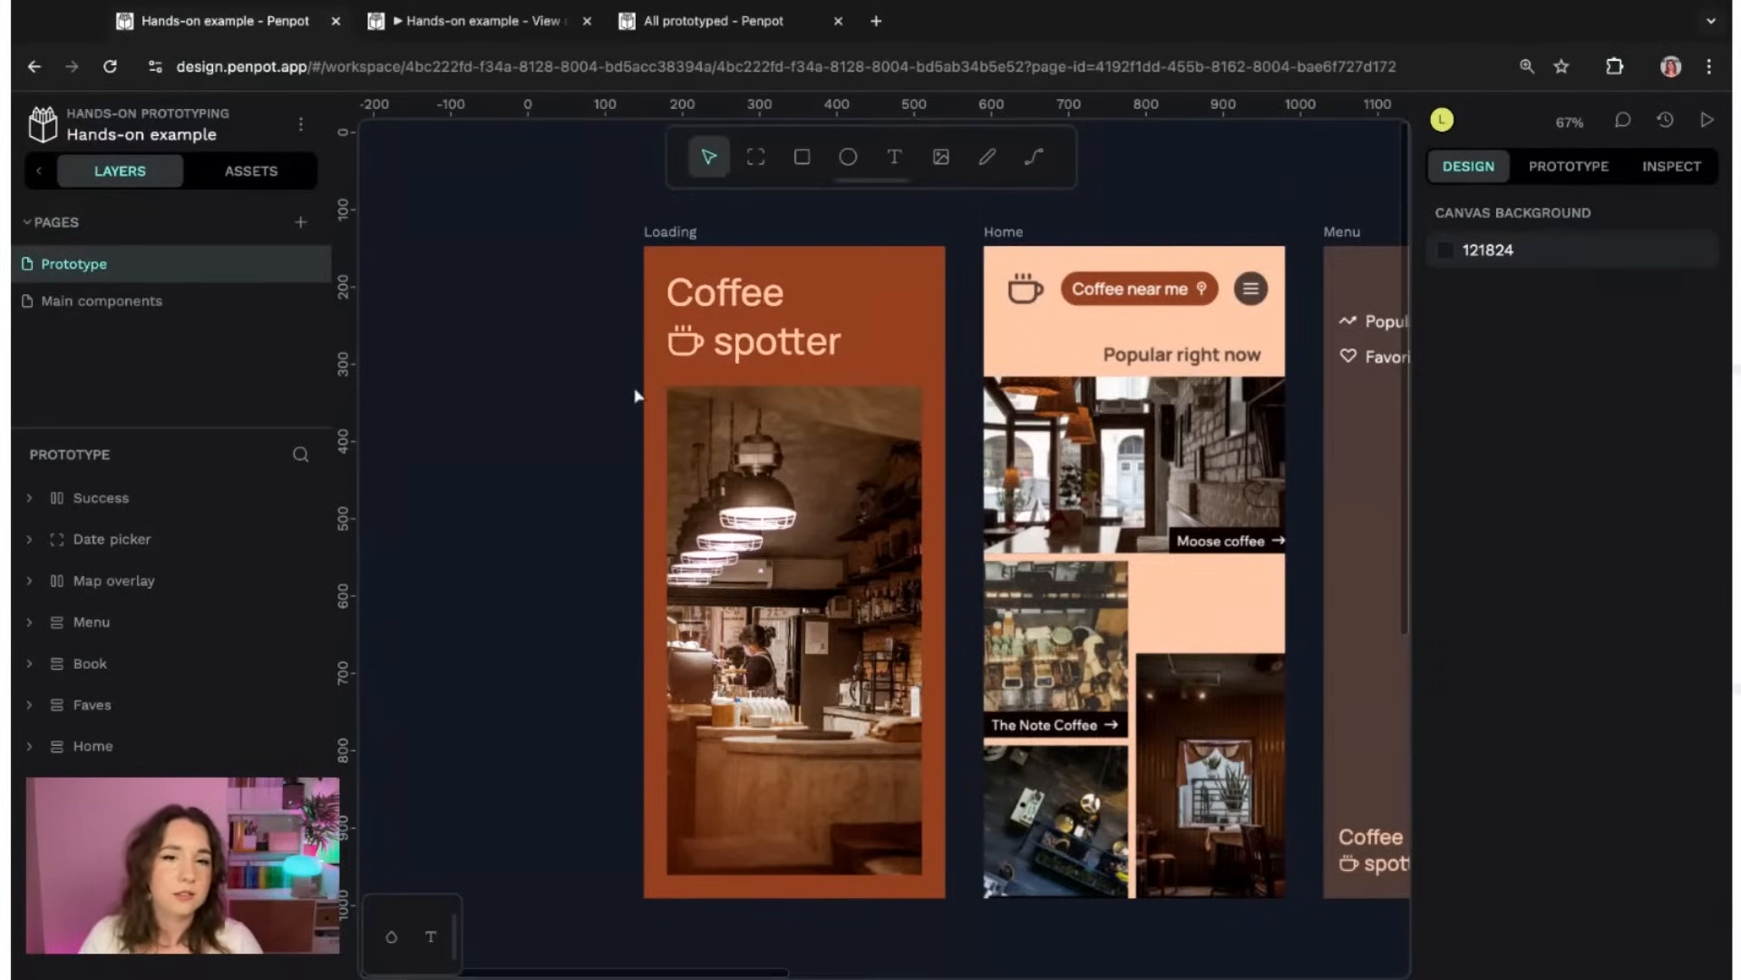
pyautogui.click(696, 237)
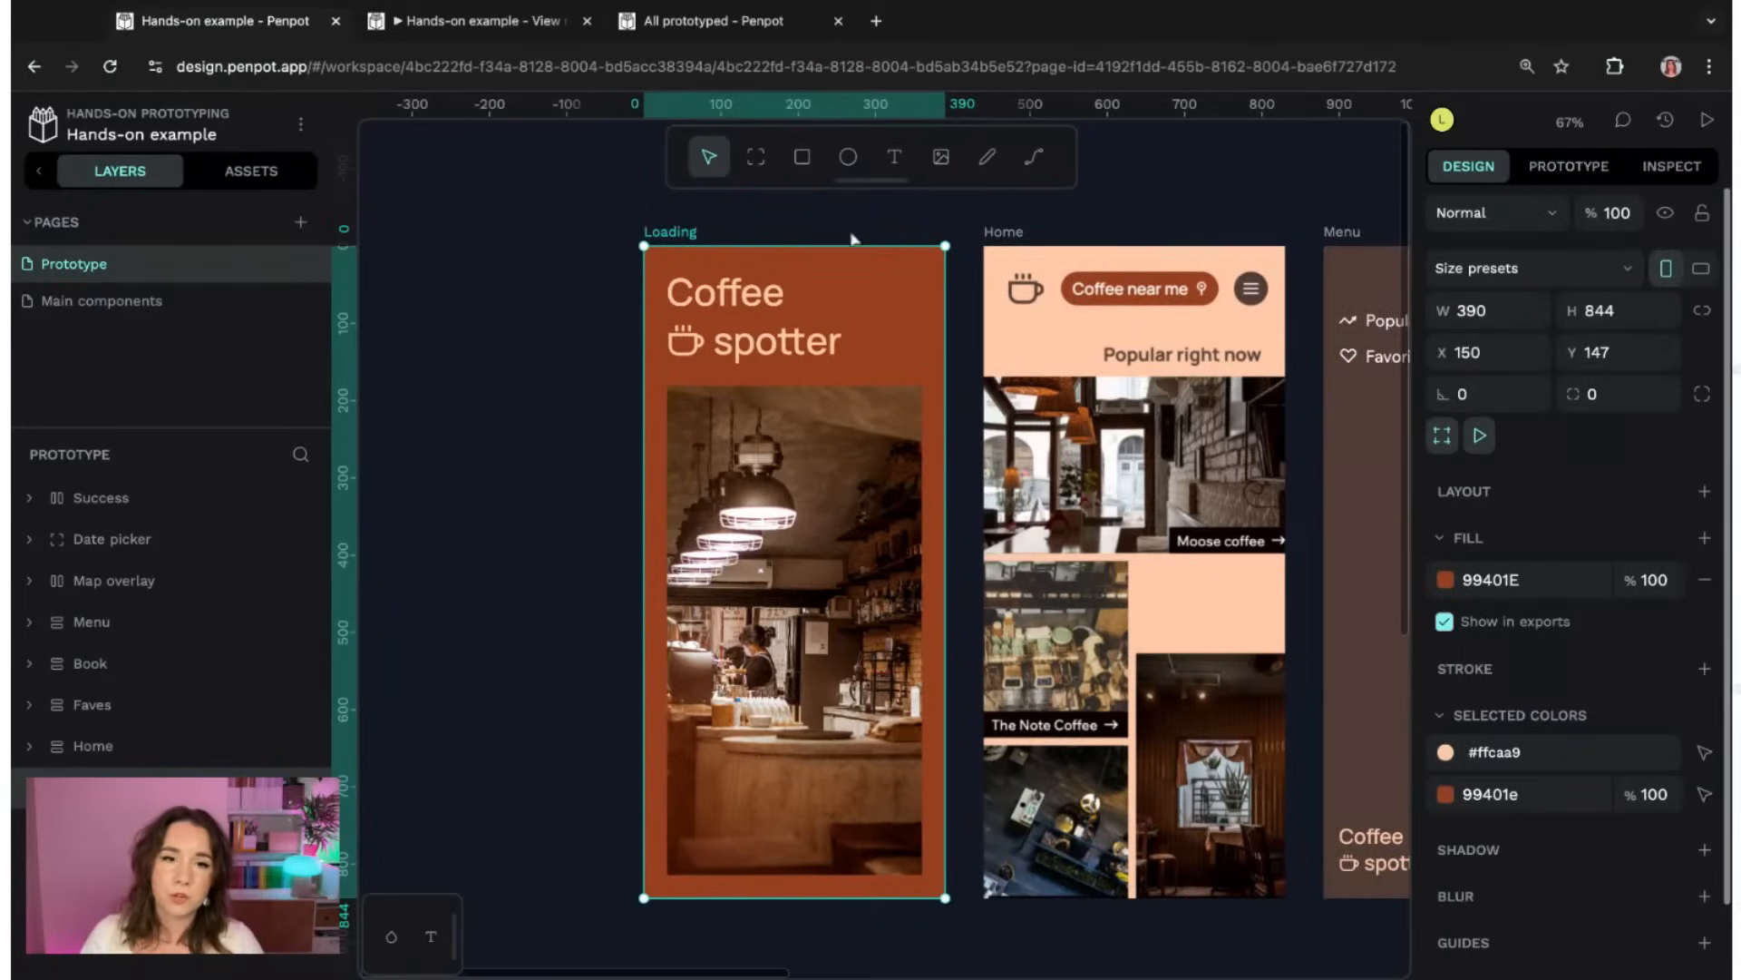
pyautogui.click(1569, 166)
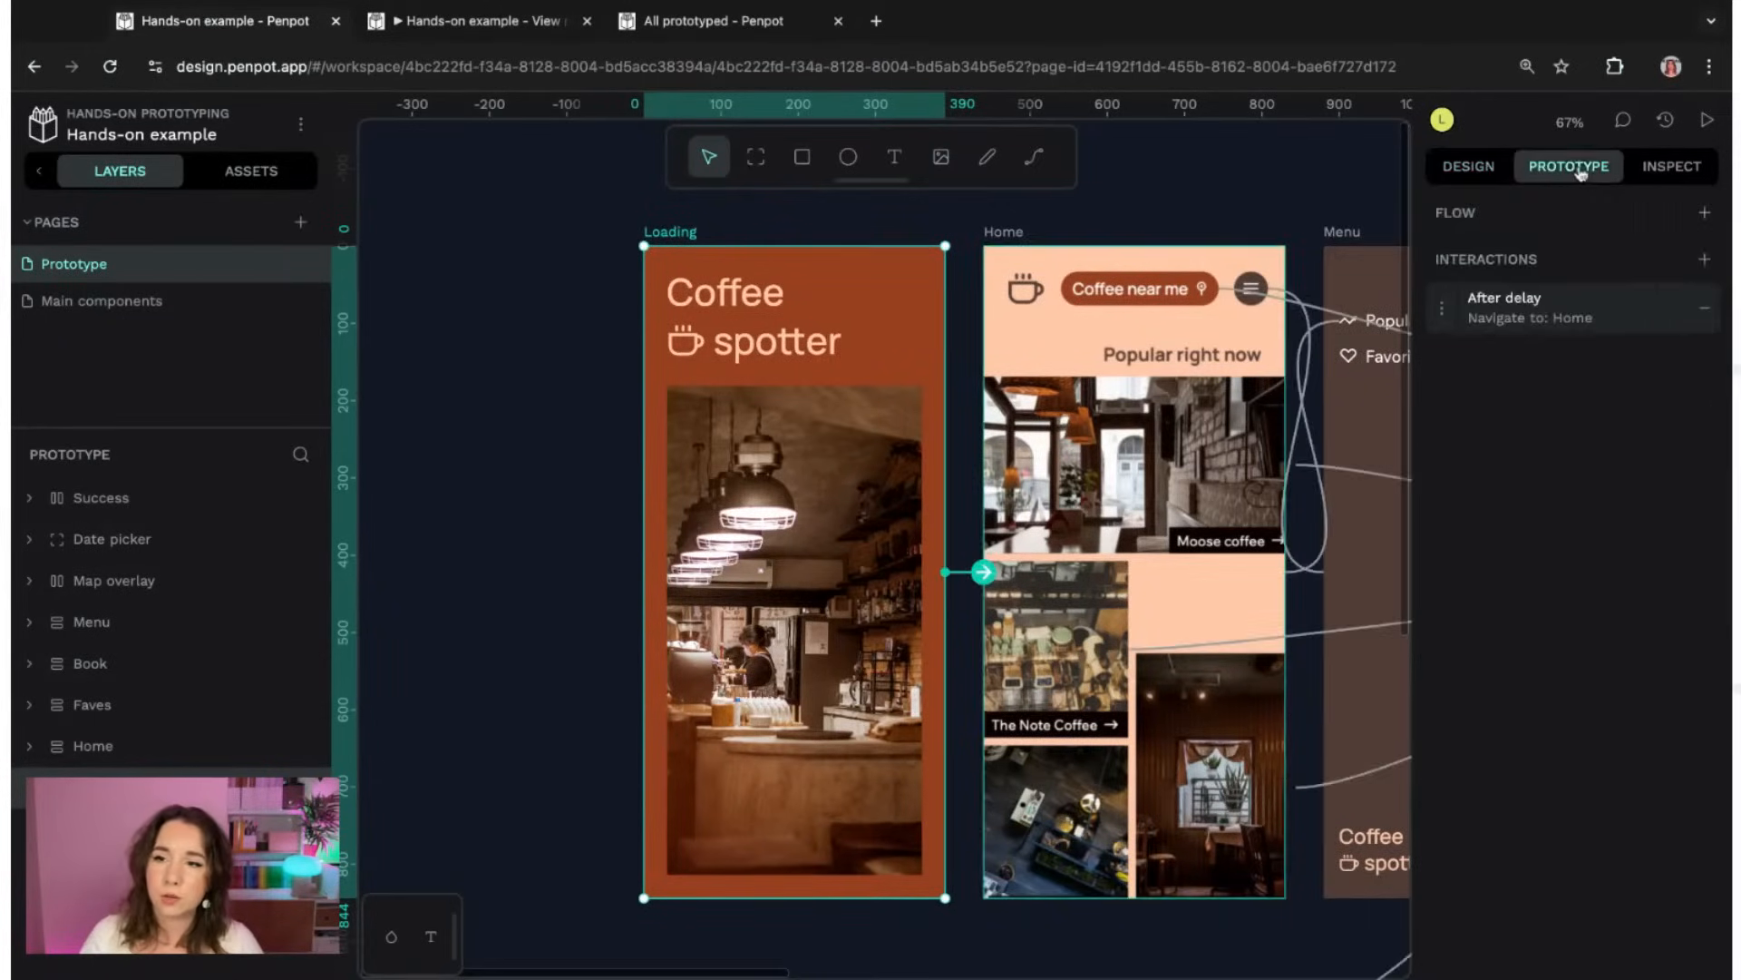
pyautogui.click(1448, 310)
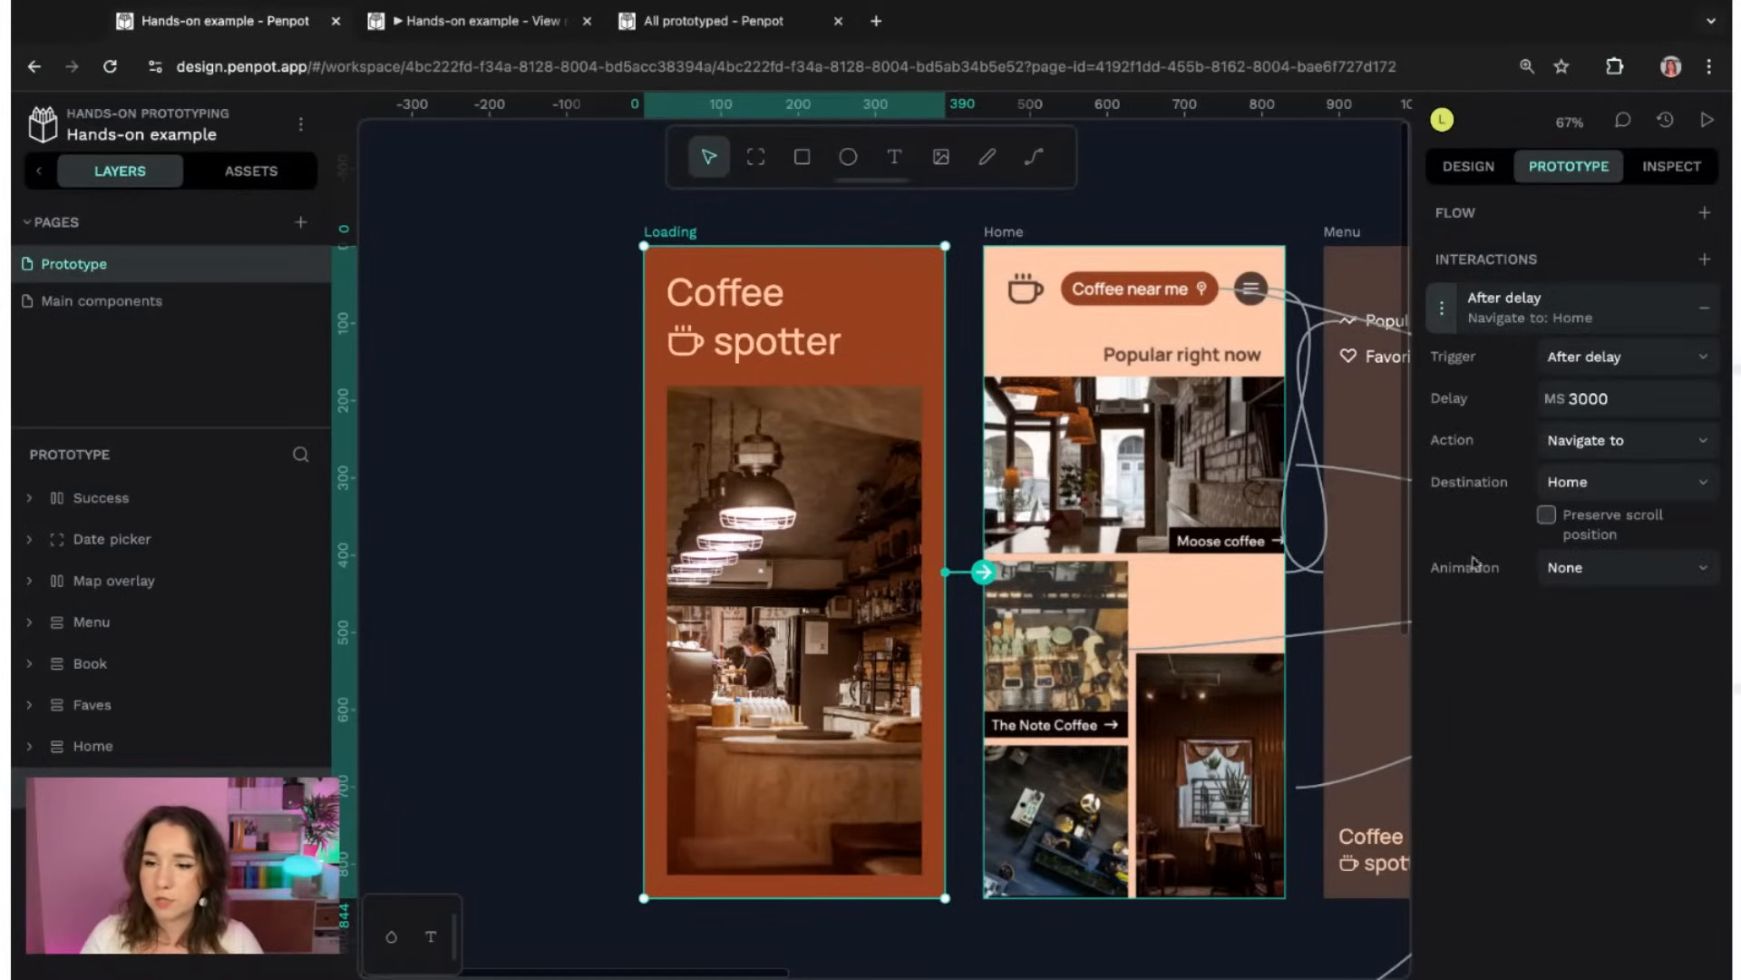
pyautogui.click(1604, 569)
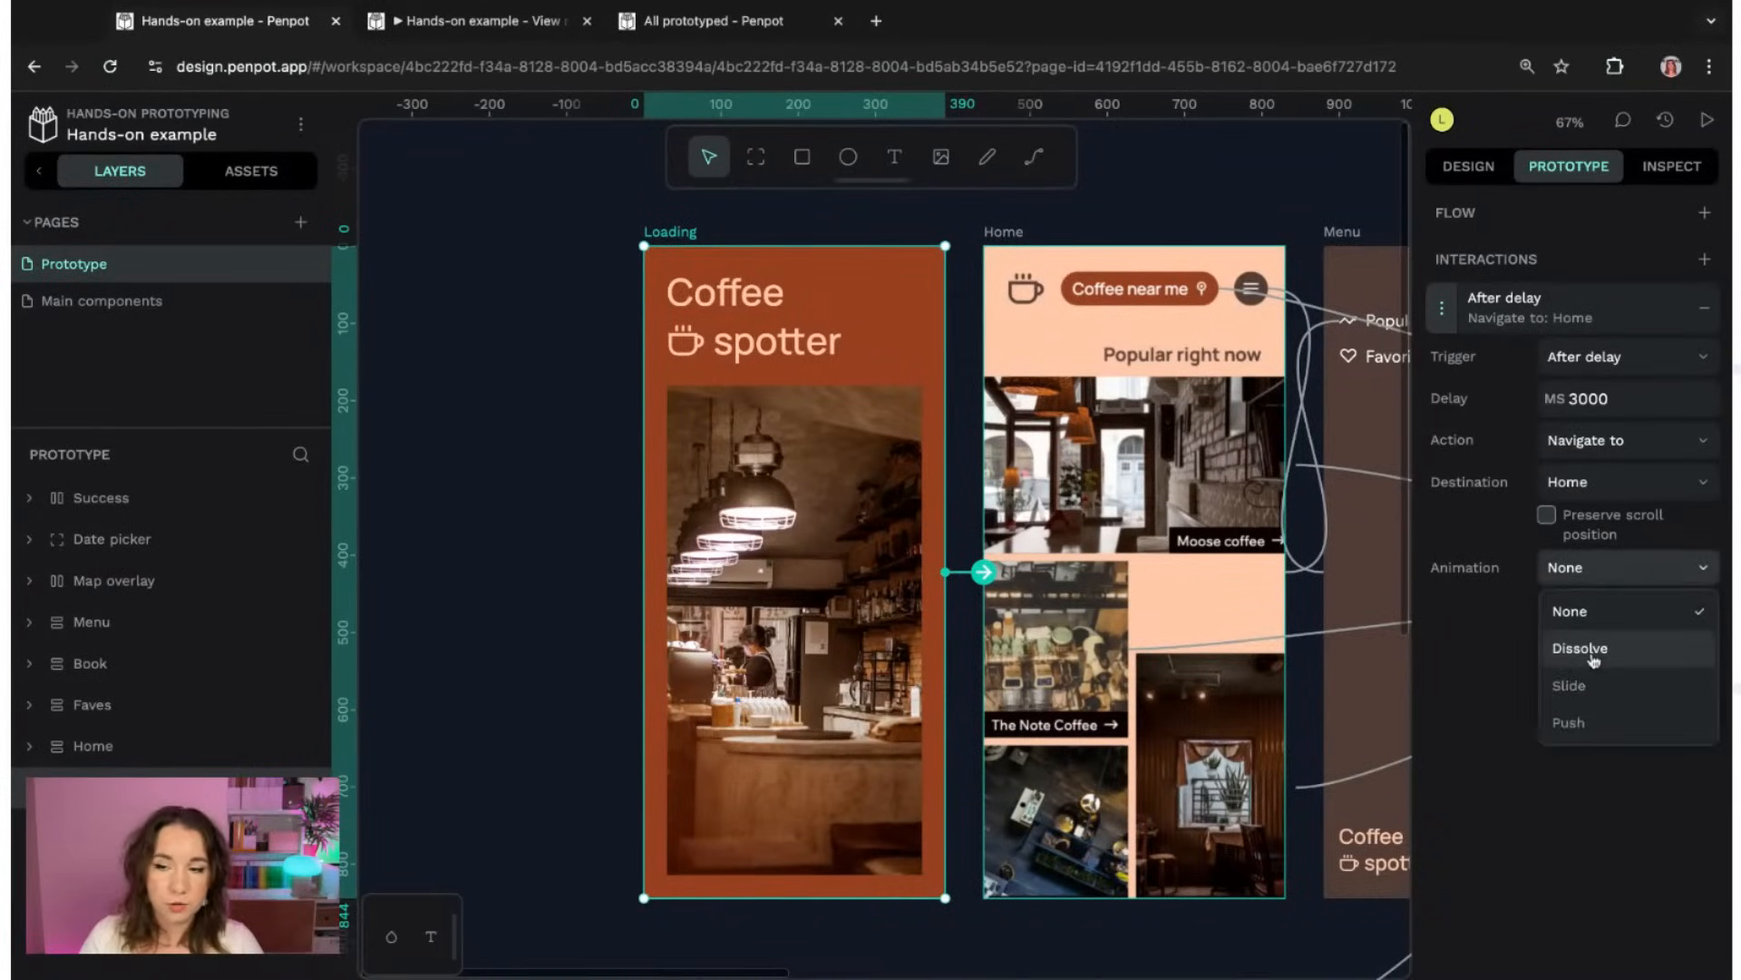
pyautogui.click(1594, 660)
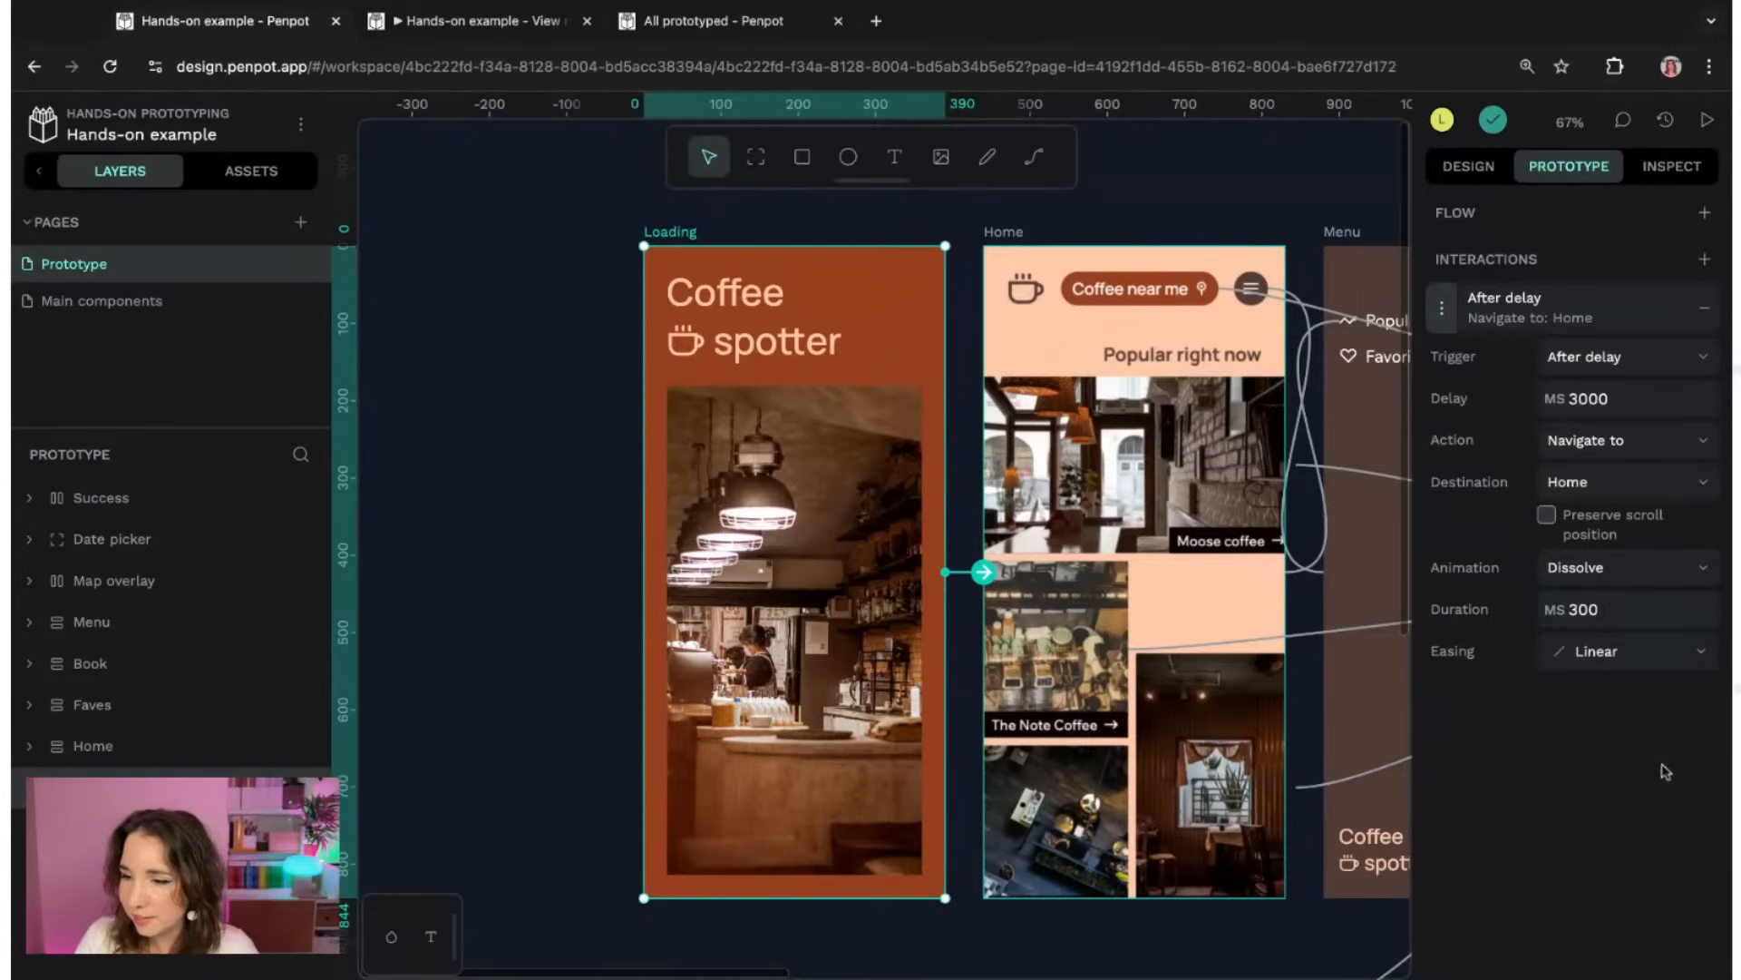
# - Set the Dissolve animation's duration to 600 ms and review the easing options, keeping Linear
pyautogui.click(1581, 606)
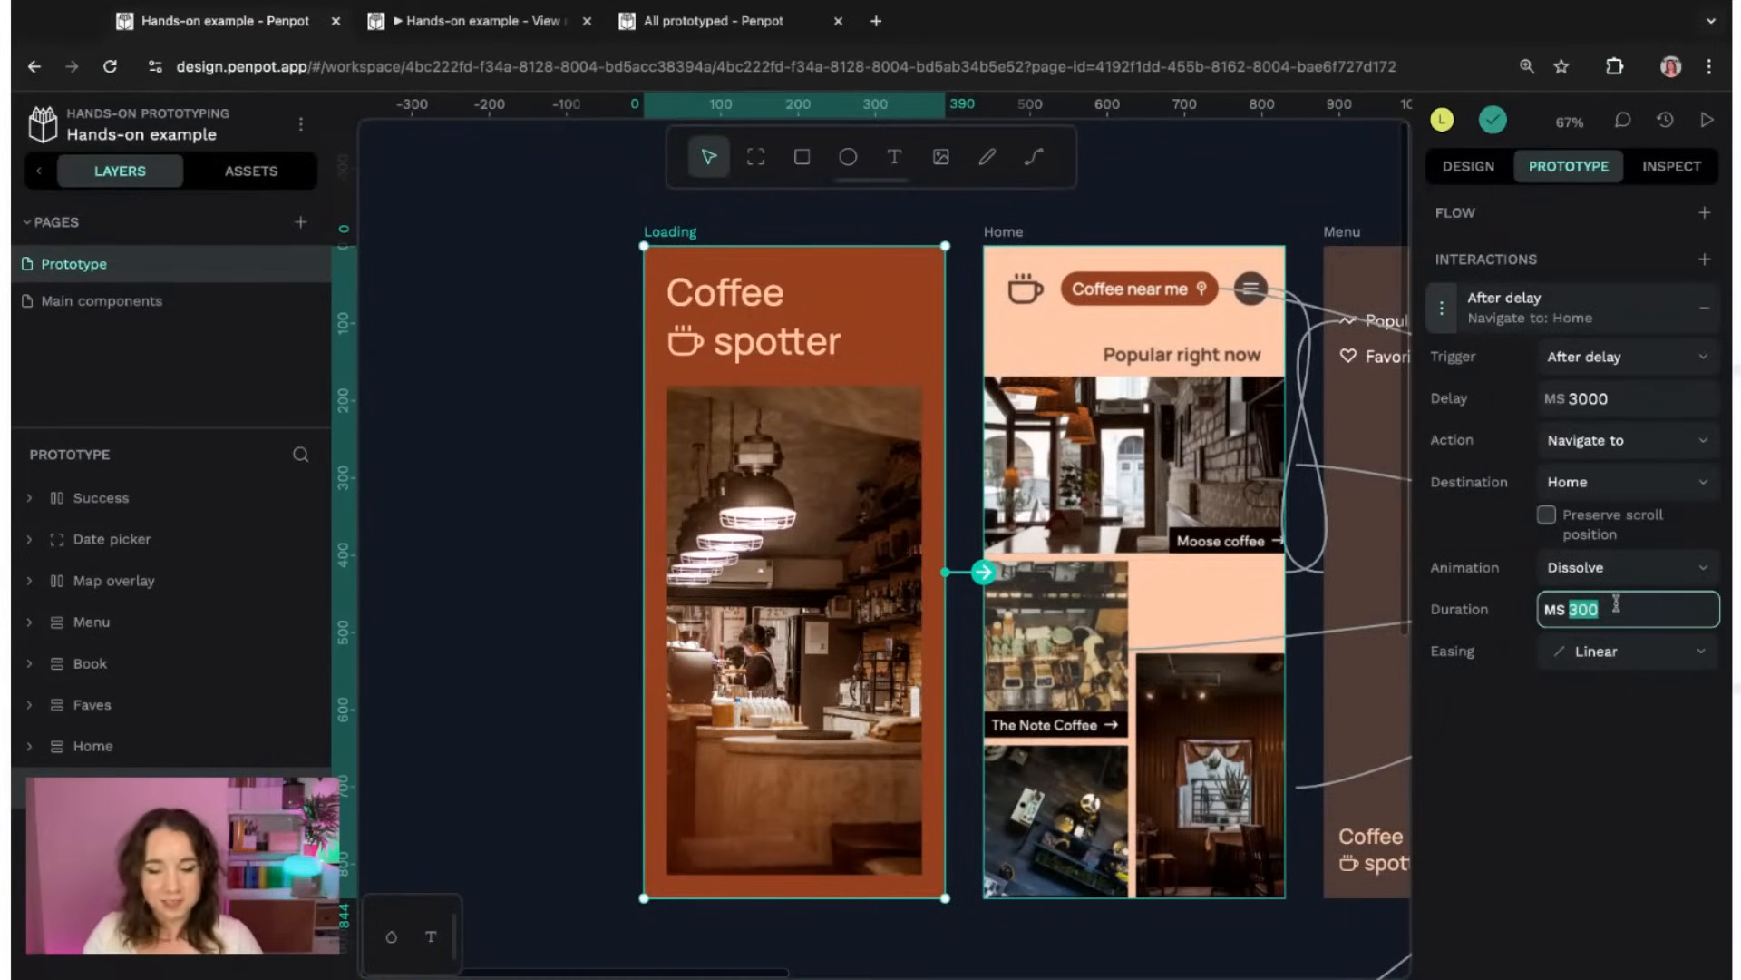
pyautogui.write('600')
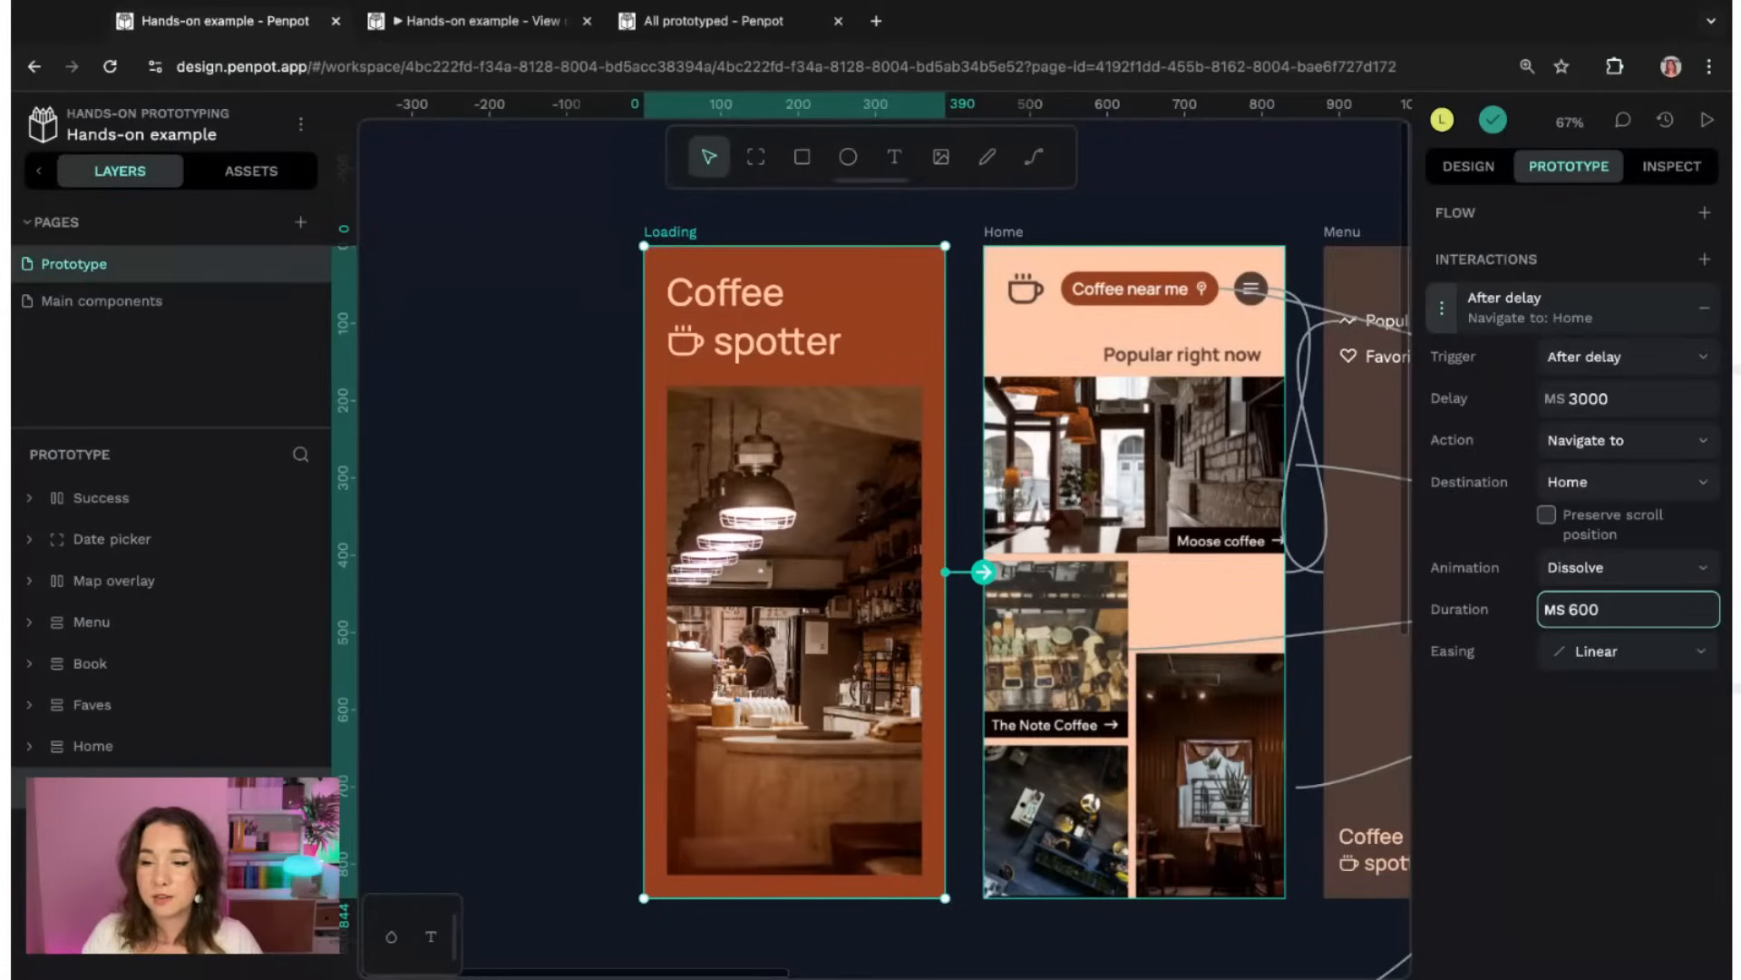
pyautogui.click(1668, 783)
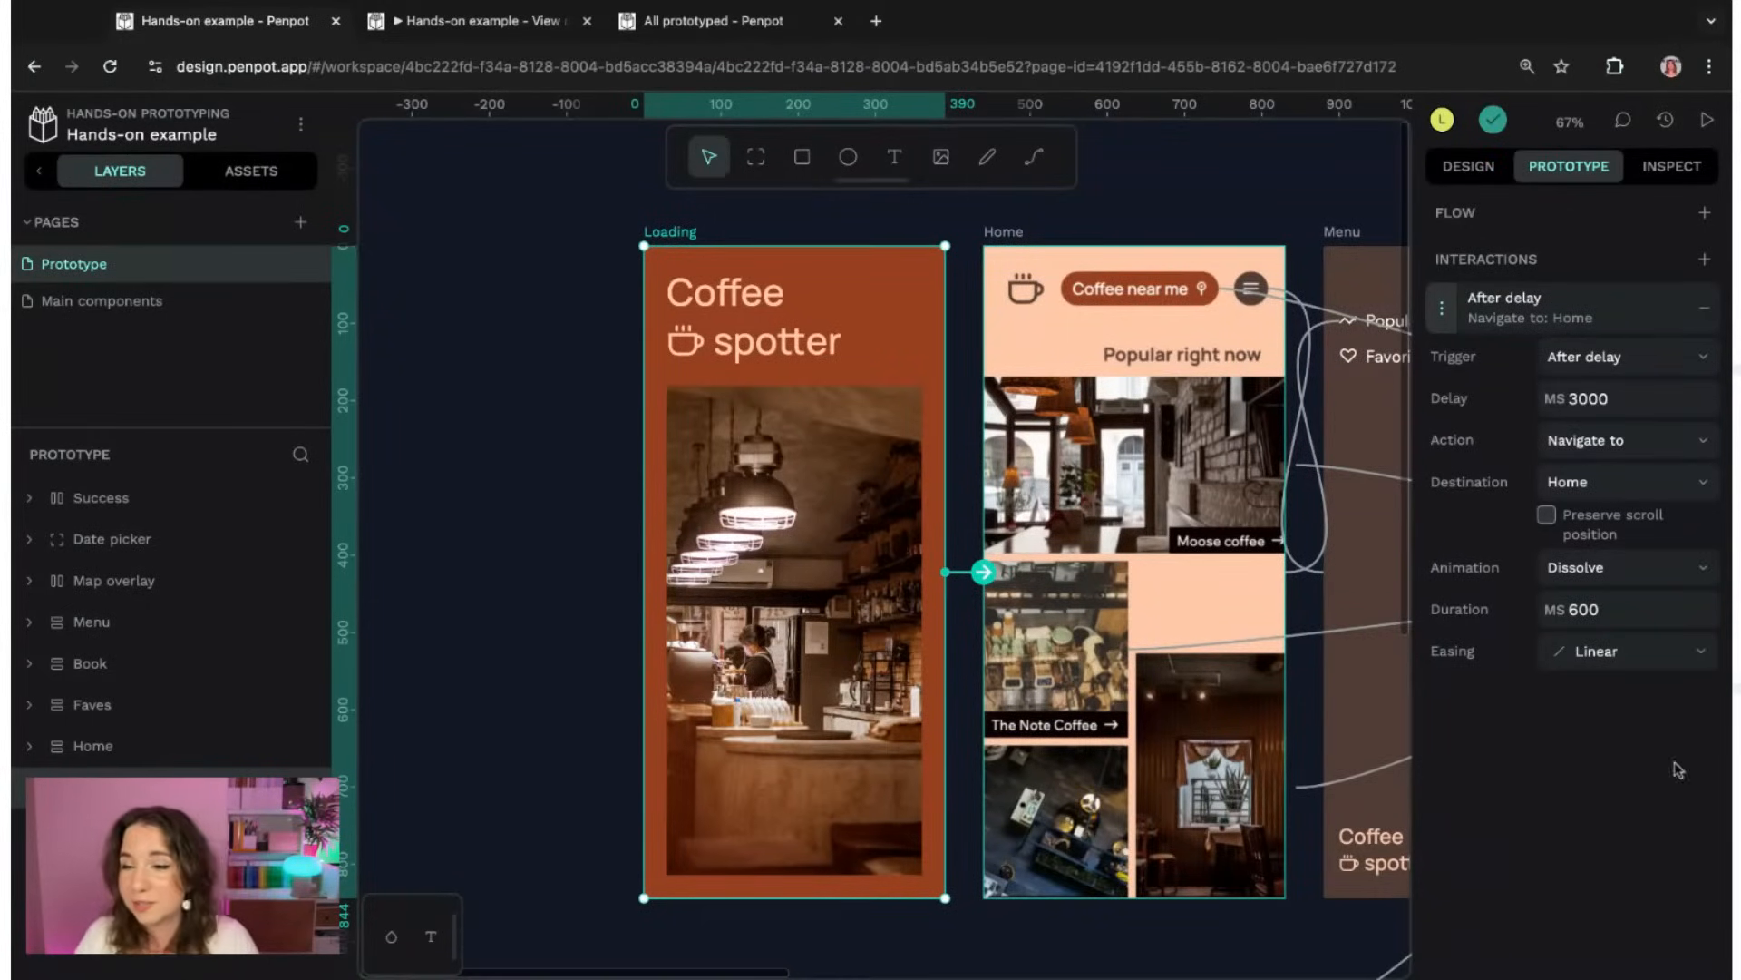
pyautogui.click(1646, 668)
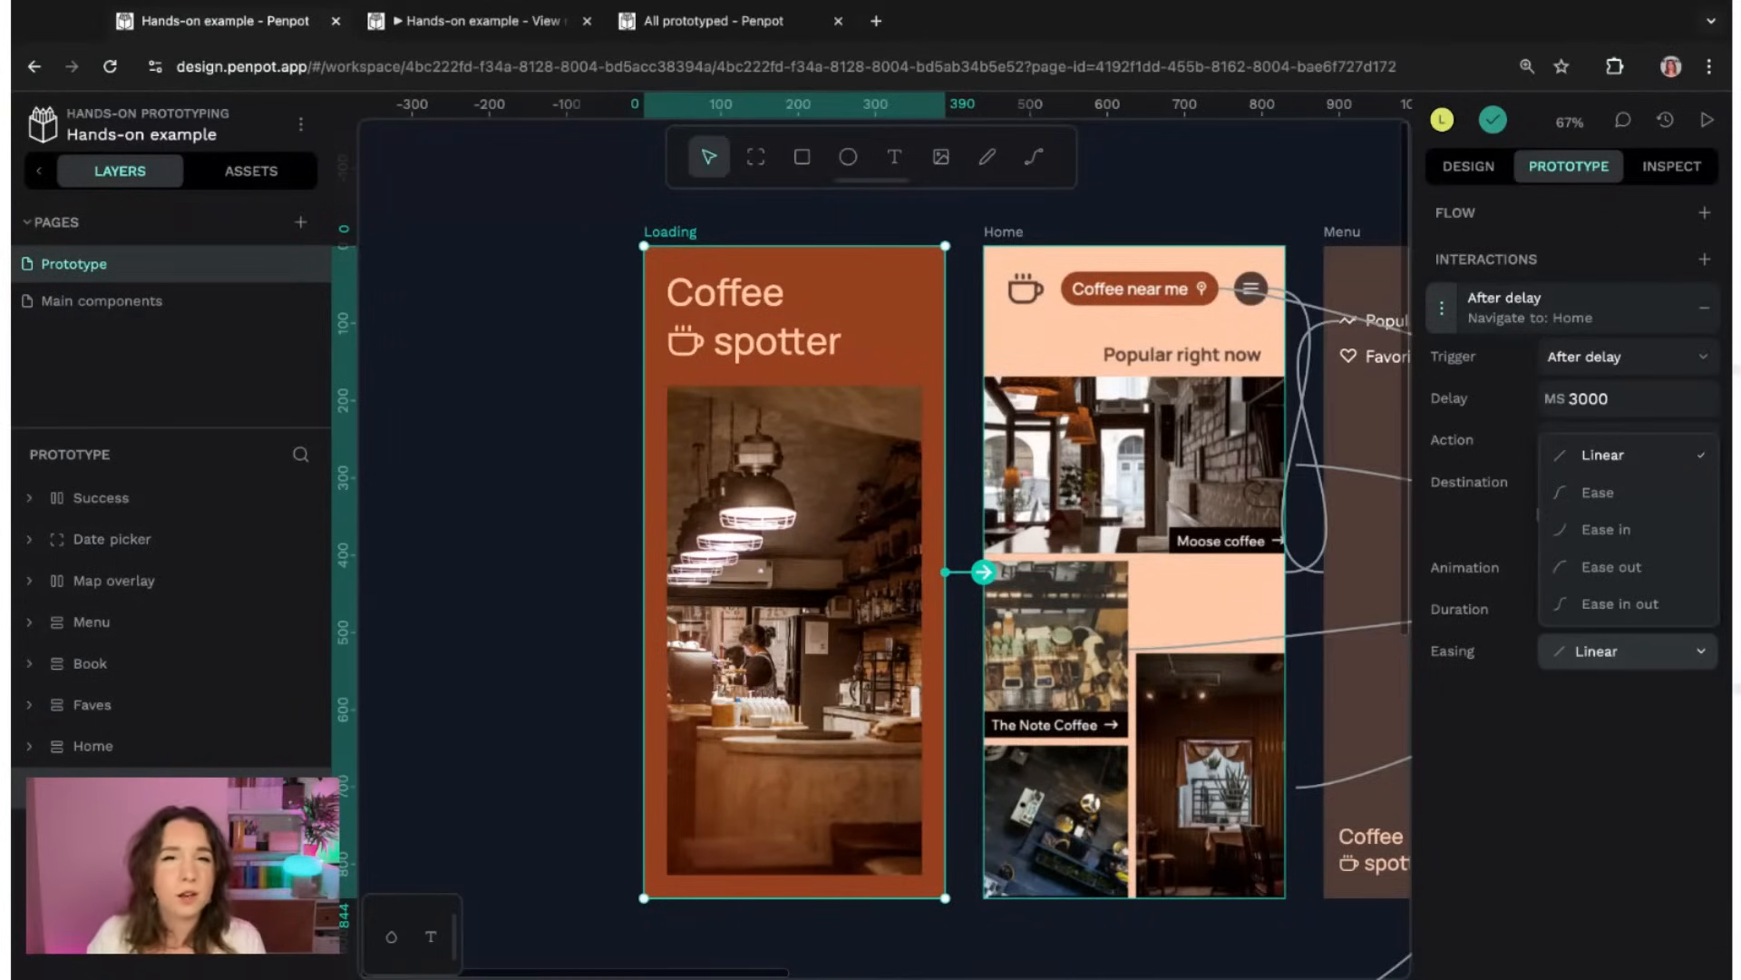
pyautogui.click(1591, 707)
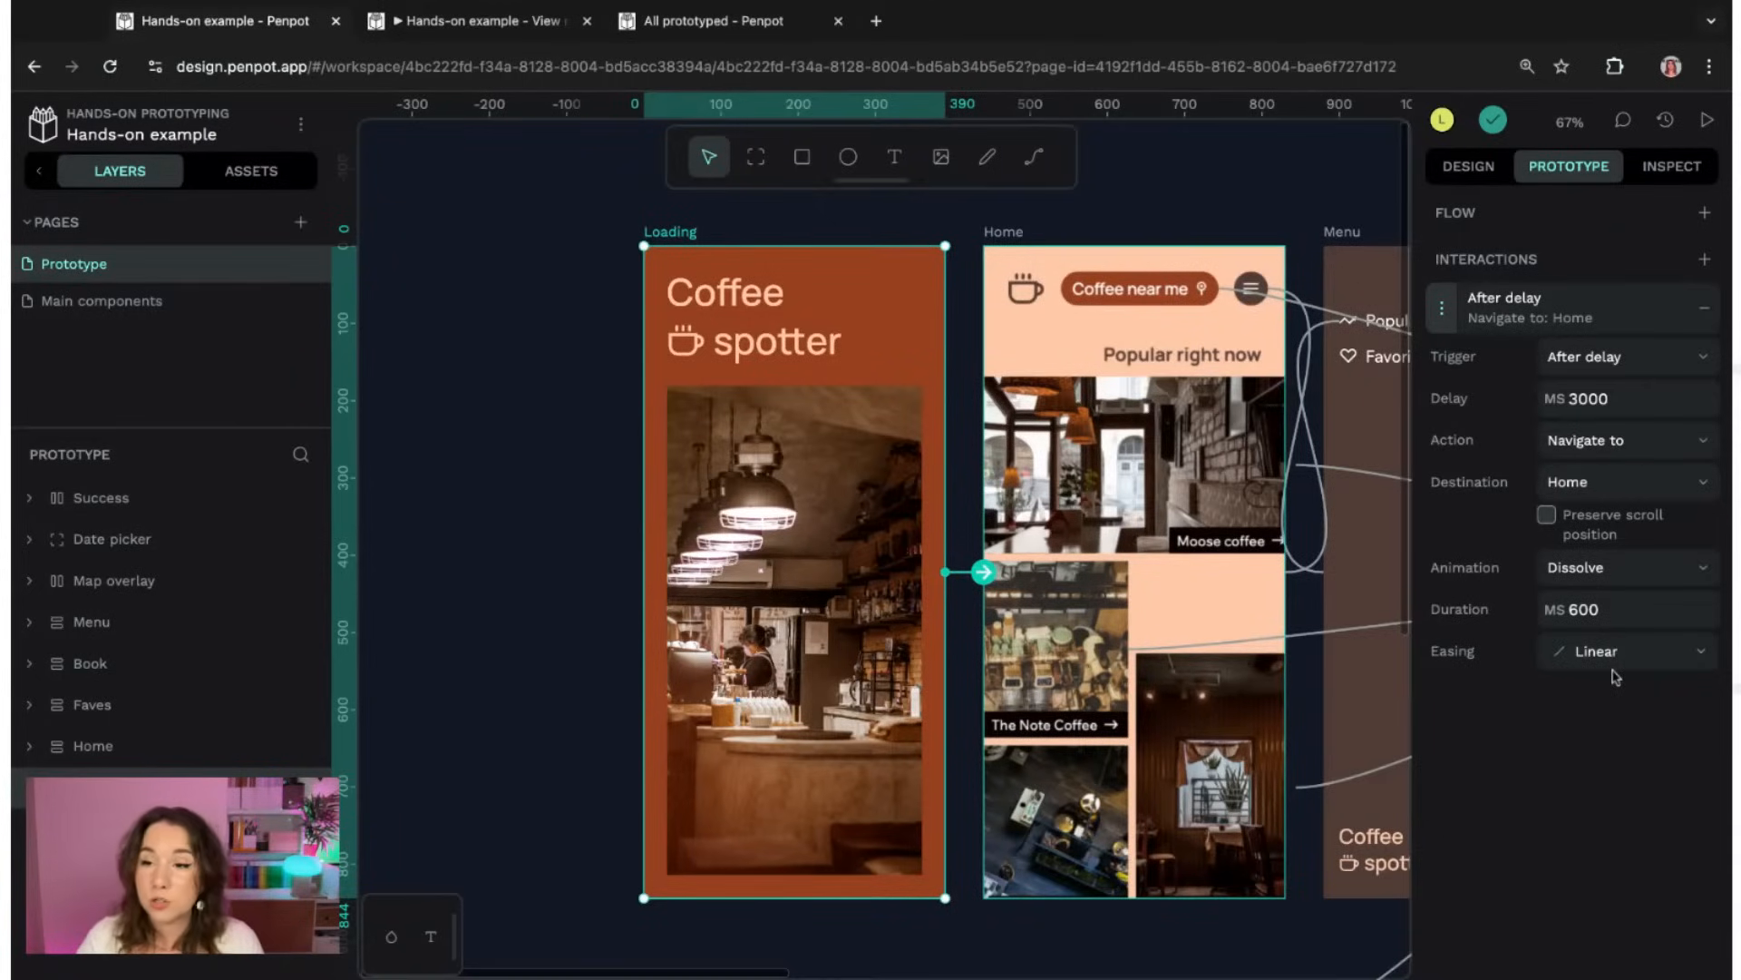
# - Run the prototype view and switch it from the Success board to the Loading board to play the Dissolve transition
pyautogui.click(1707, 123)
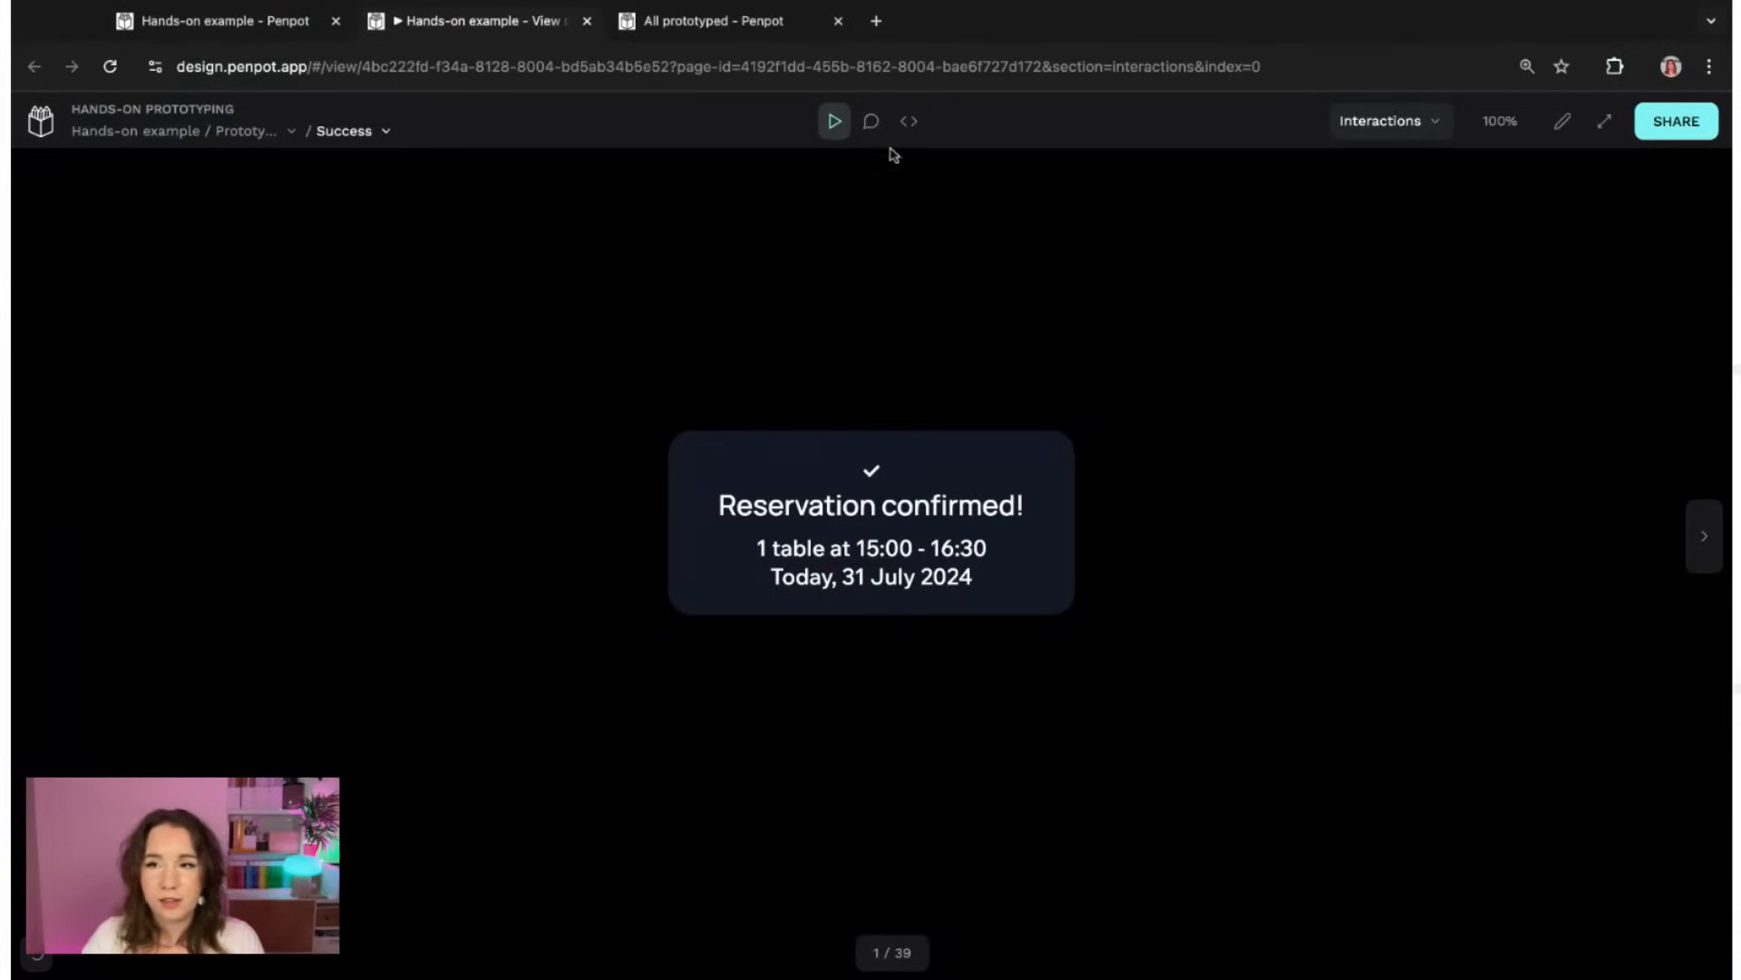
pyautogui.click(385, 132)
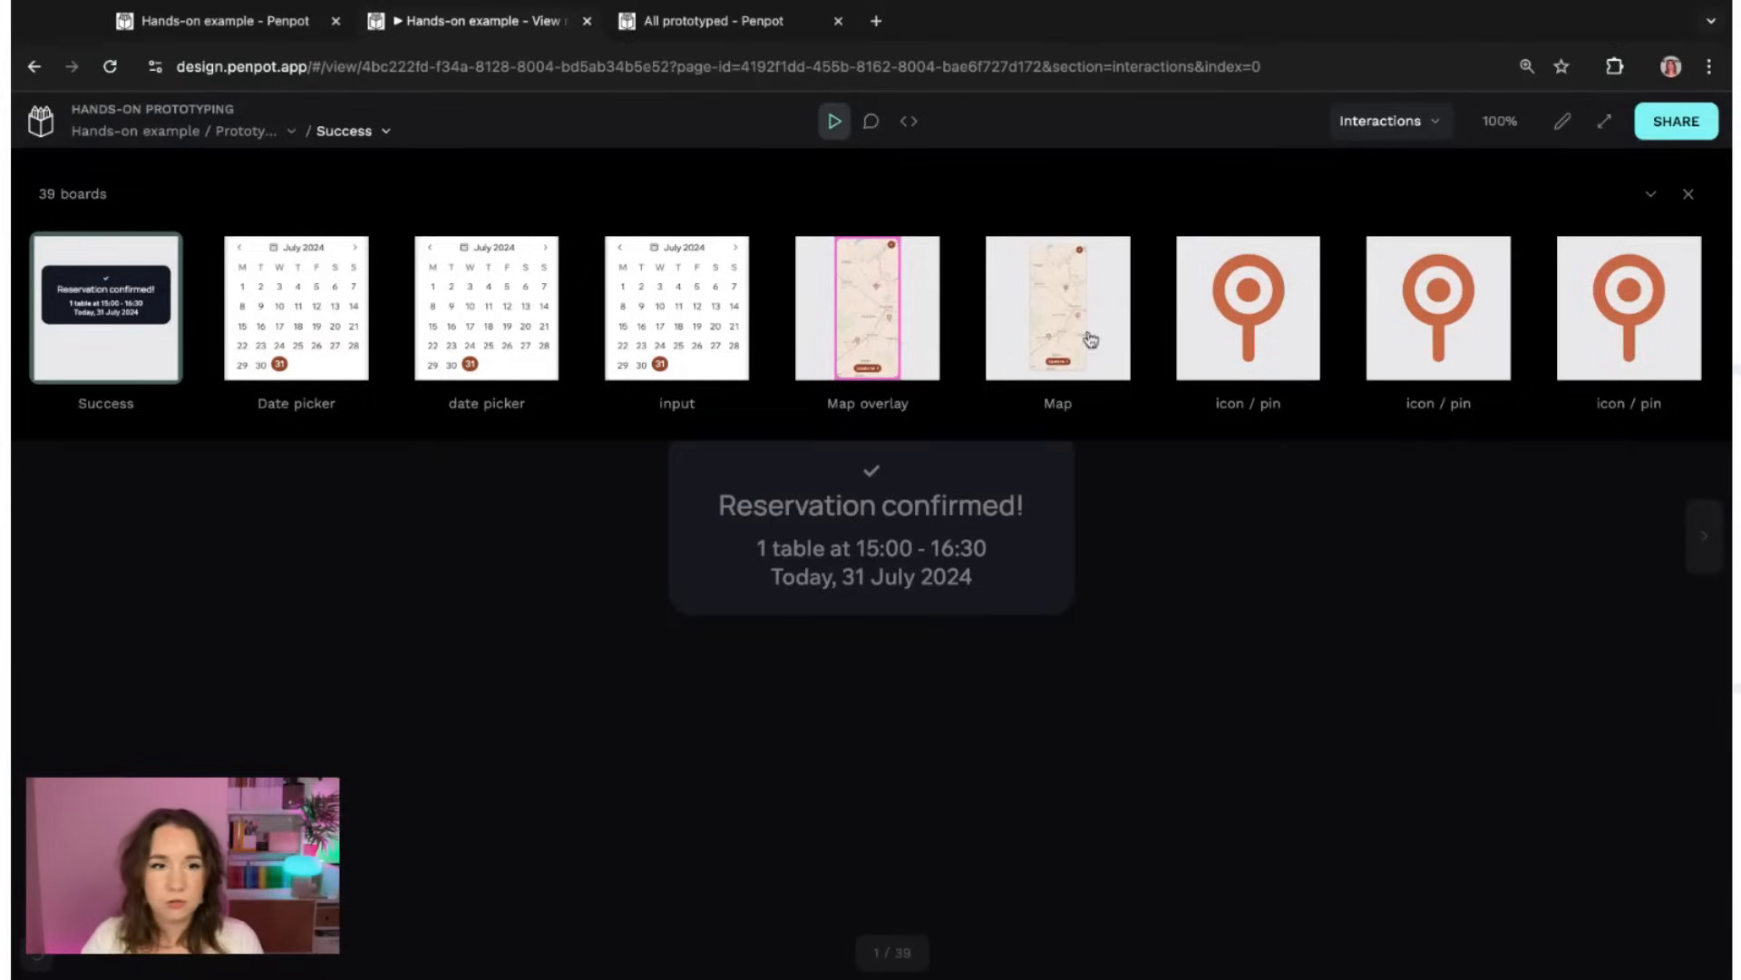
pyautogui.click(1704, 330)
pyautogui.click(1705, 330)
pyautogui.click(1704, 330)
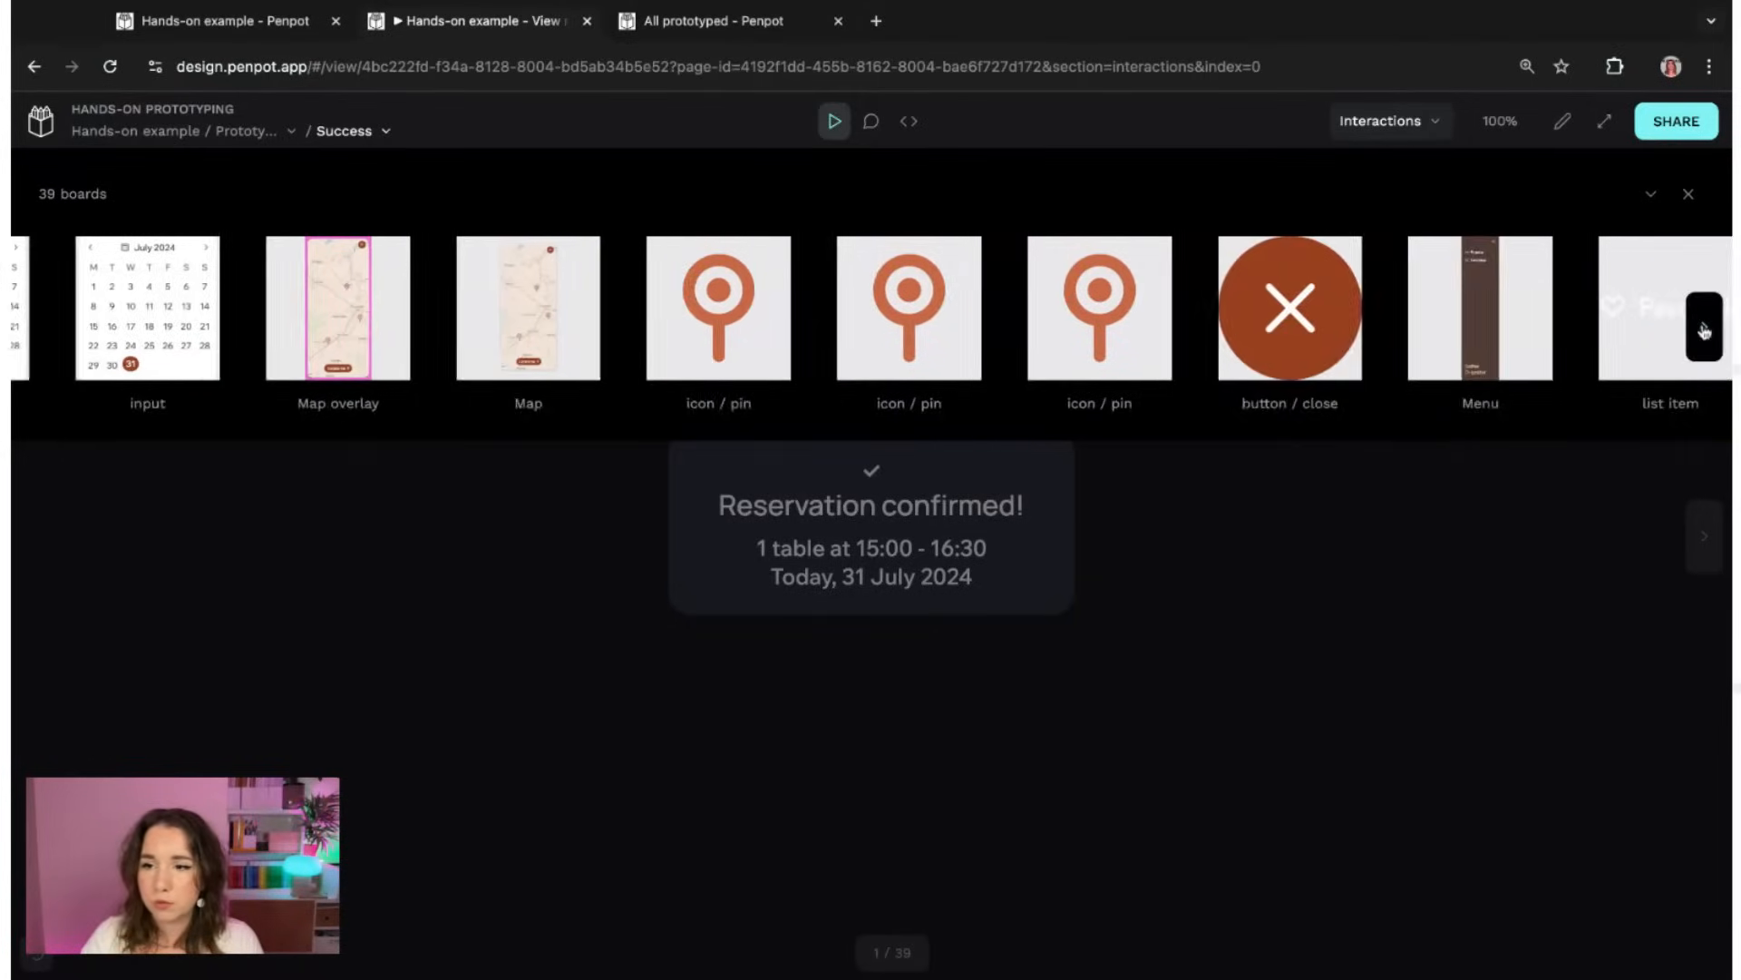
pyautogui.click(1704, 330)
pyautogui.click(1704, 330)
pyautogui.click(1704, 330)
pyautogui.click(1704, 330)
pyautogui.click(1704, 330)
pyautogui.click(1704, 330)
pyautogui.click(1704, 329)
pyautogui.click(1704, 329)
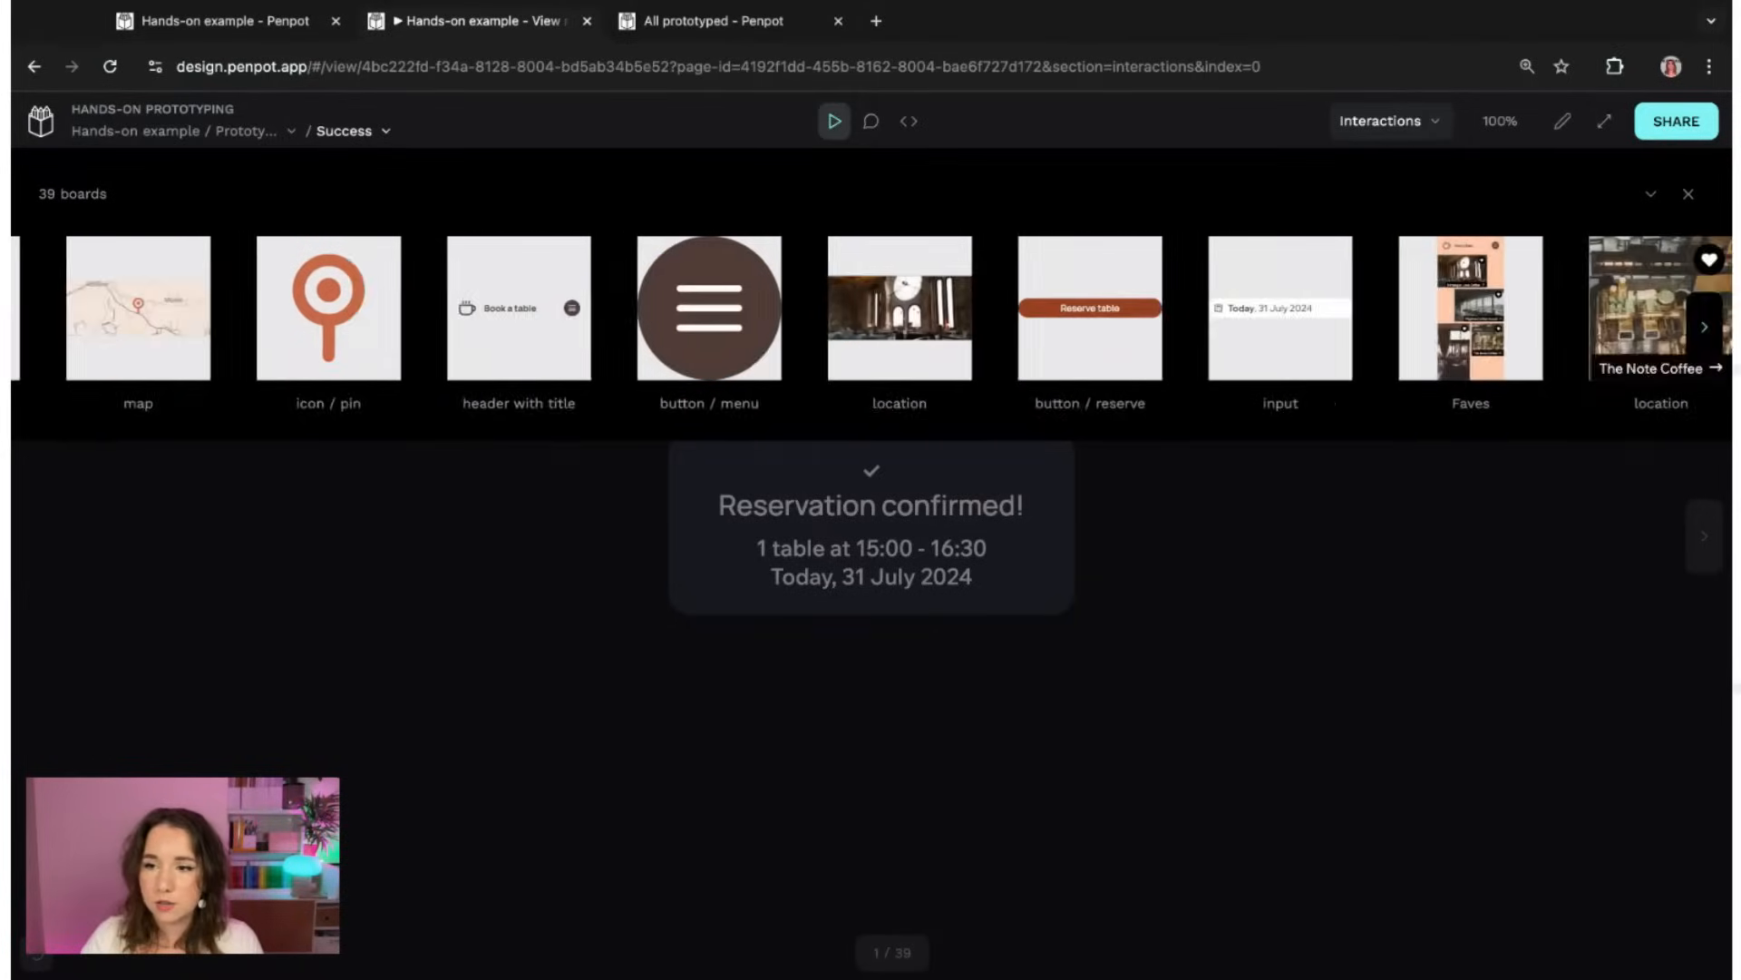
pyautogui.click(1704, 328)
pyautogui.click(1704, 328)
pyautogui.click(1705, 329)
pyautogui.click(1704, 329)
pyautogui.click(1704, 329)
pyautogui.click(1704, 329)
pyautogui.click(1704, 328)
pyautogui.click(1704, 328)
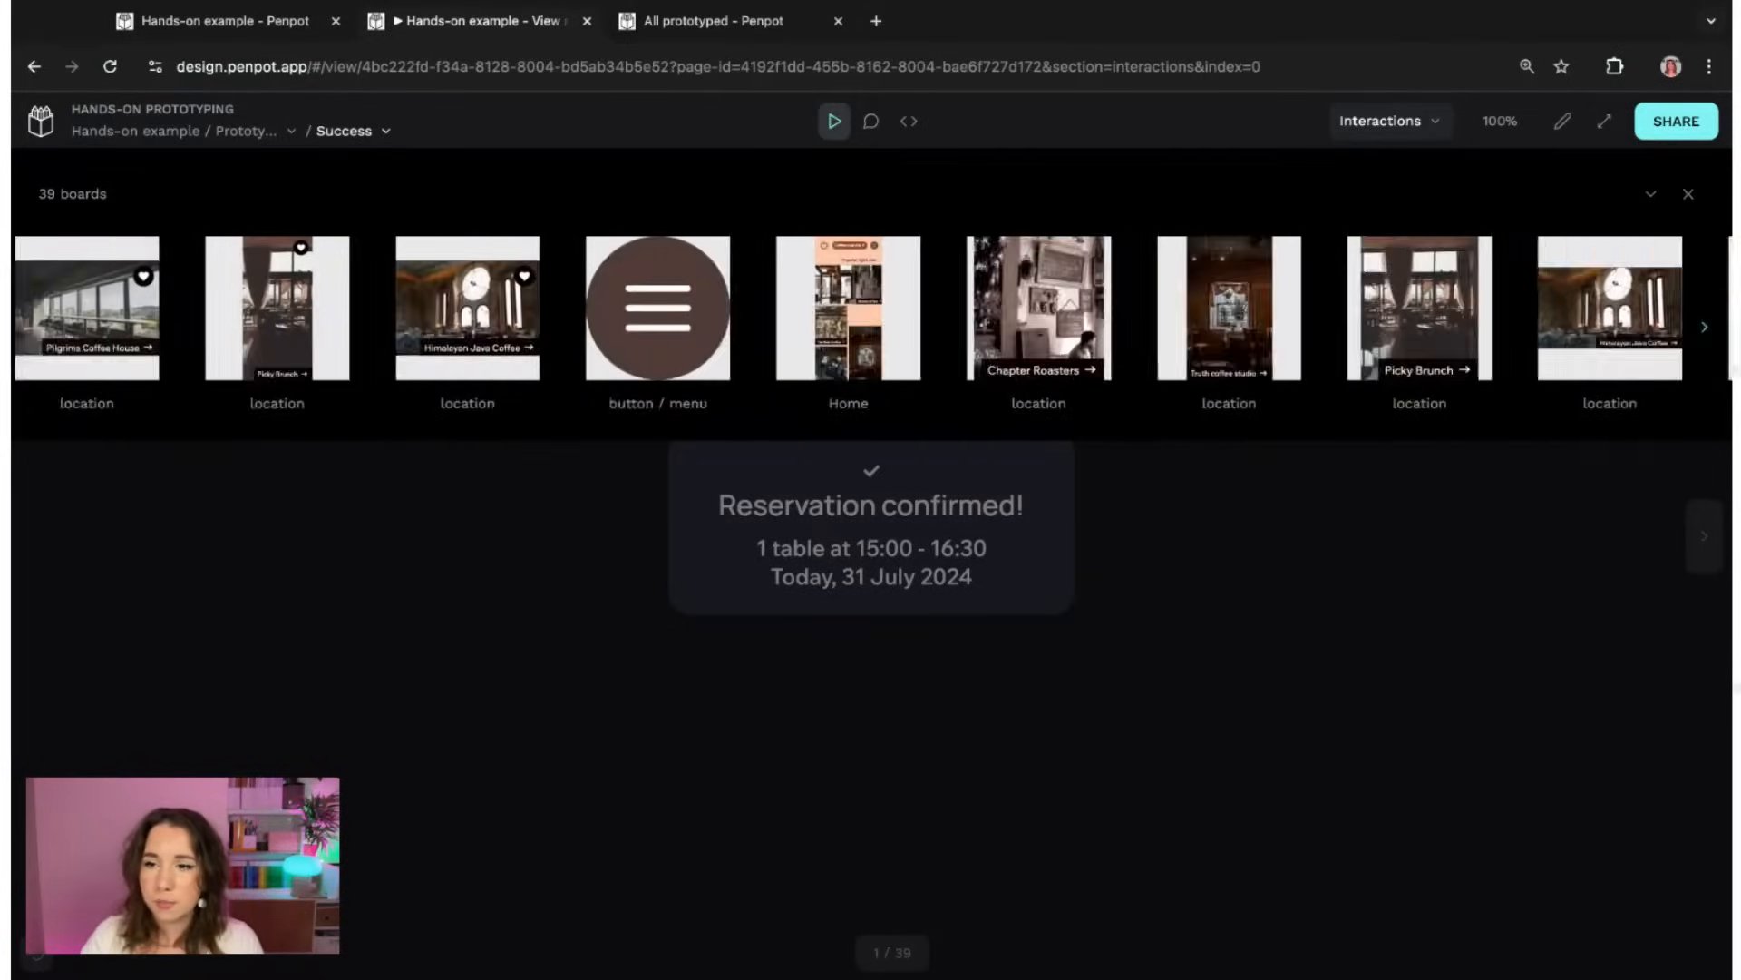
pyautogui.click(1704, 328)
pyautogui.click(1704, 329)
pyautogui.click(1704, 329)
pyautogui.click(1704, 328)
pyautogui.click(1705, 329)
pyautogui.click(1704, 328)
pyautogui.click(1704, 329)
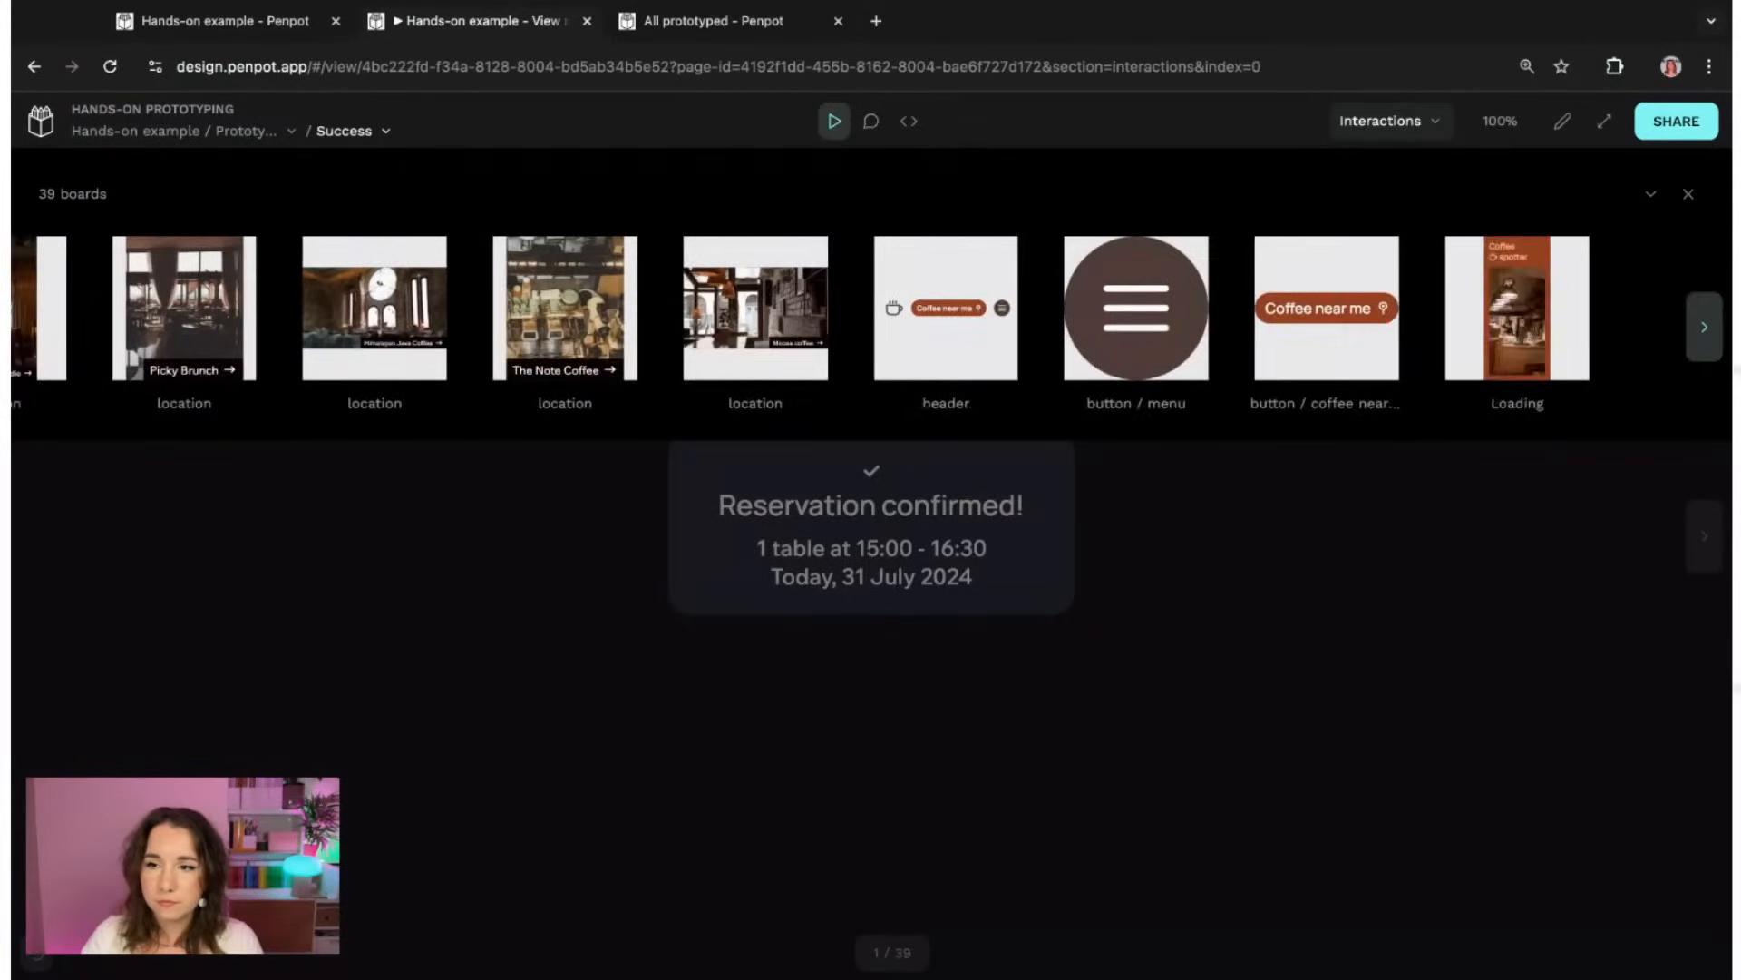
pyautogui.click(1516, 308)
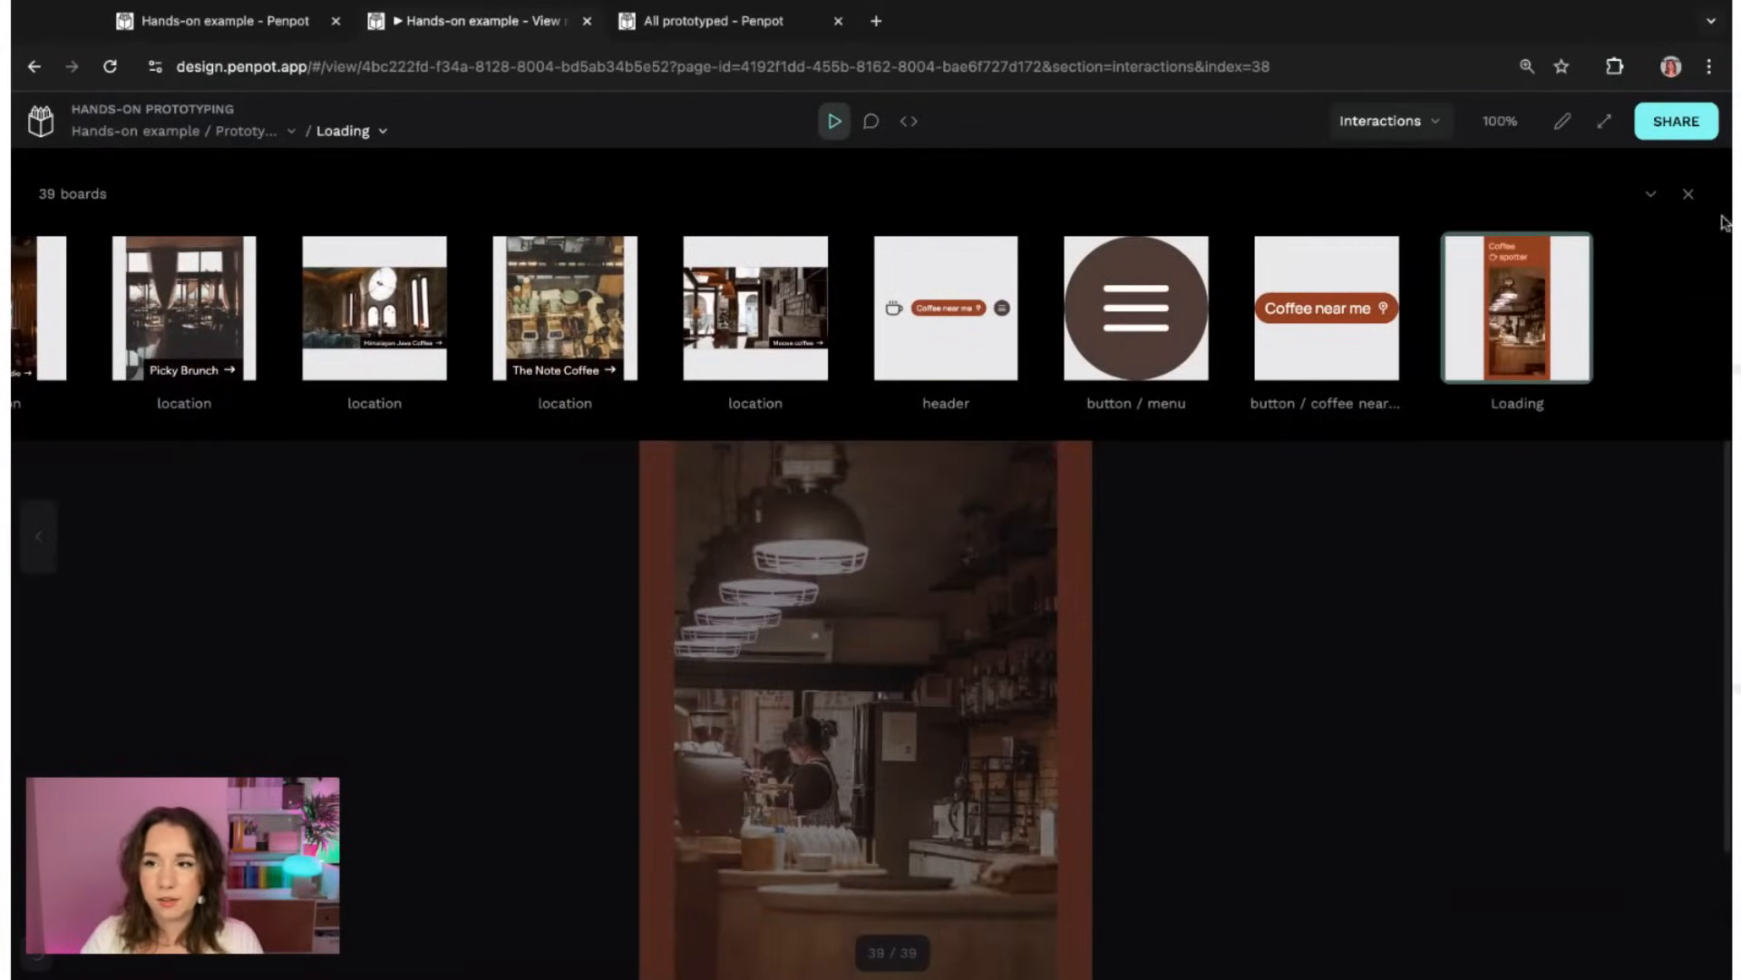
pyautogui.click(1688, 194)
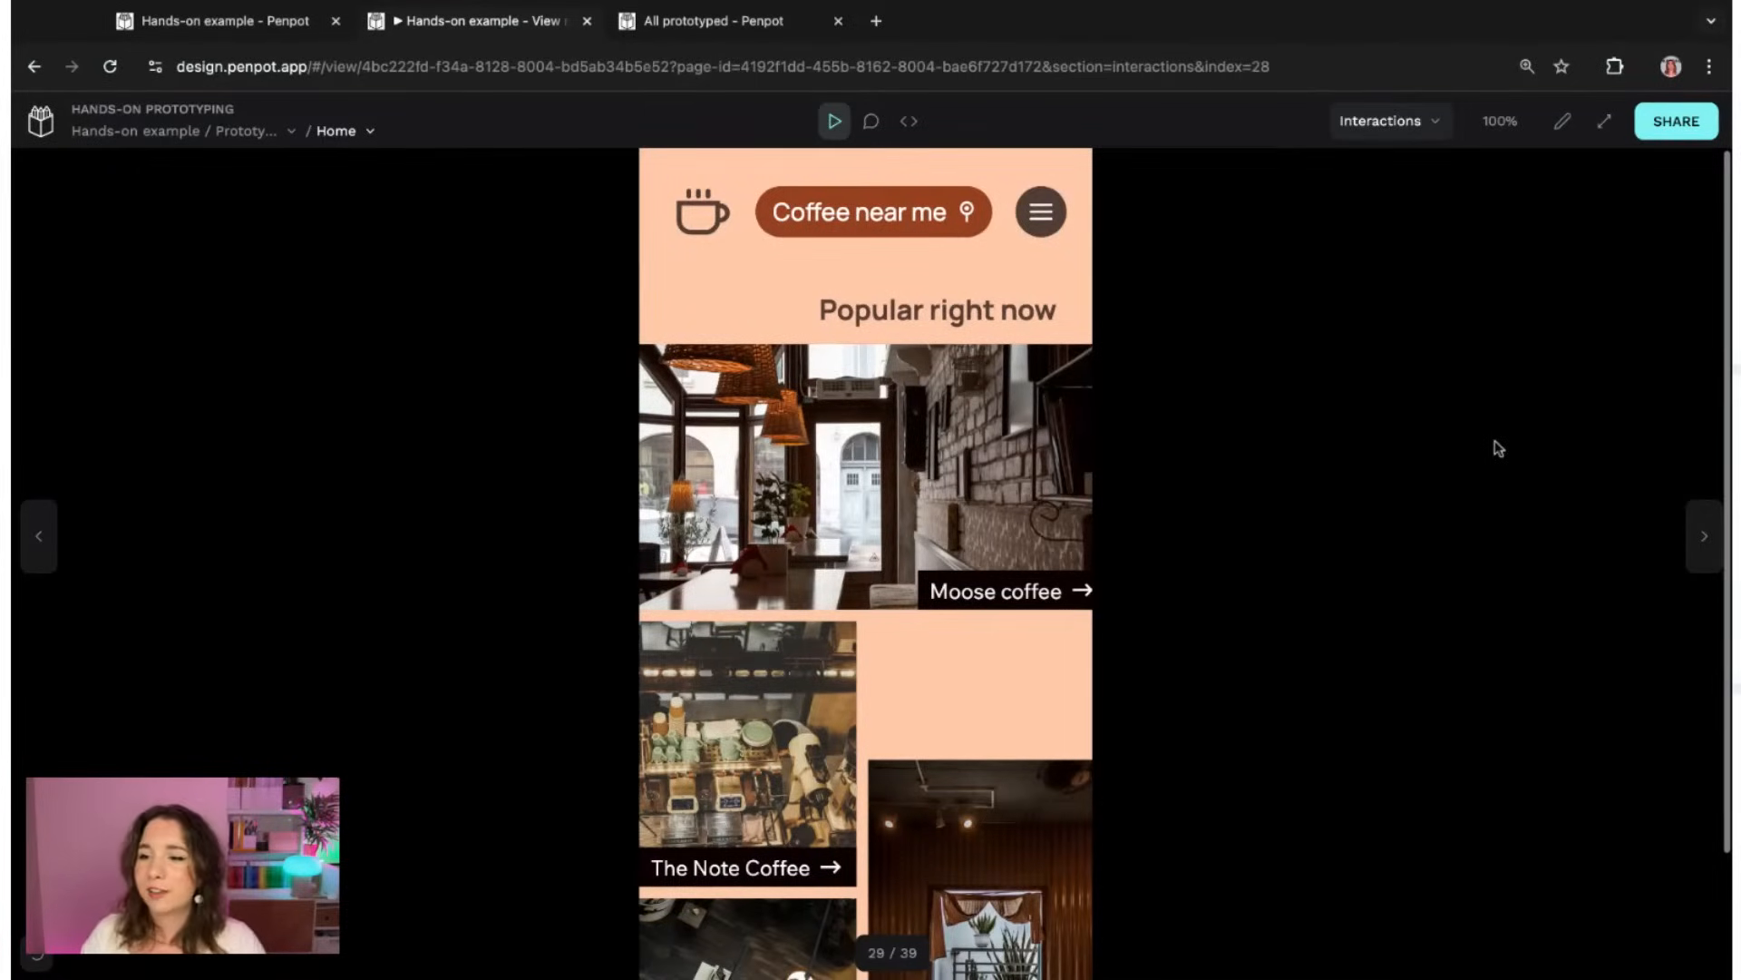
# - Look over the Home board reached from the Loading board and return to the design file
pyautogui.scroll(-1, 1510, 510)
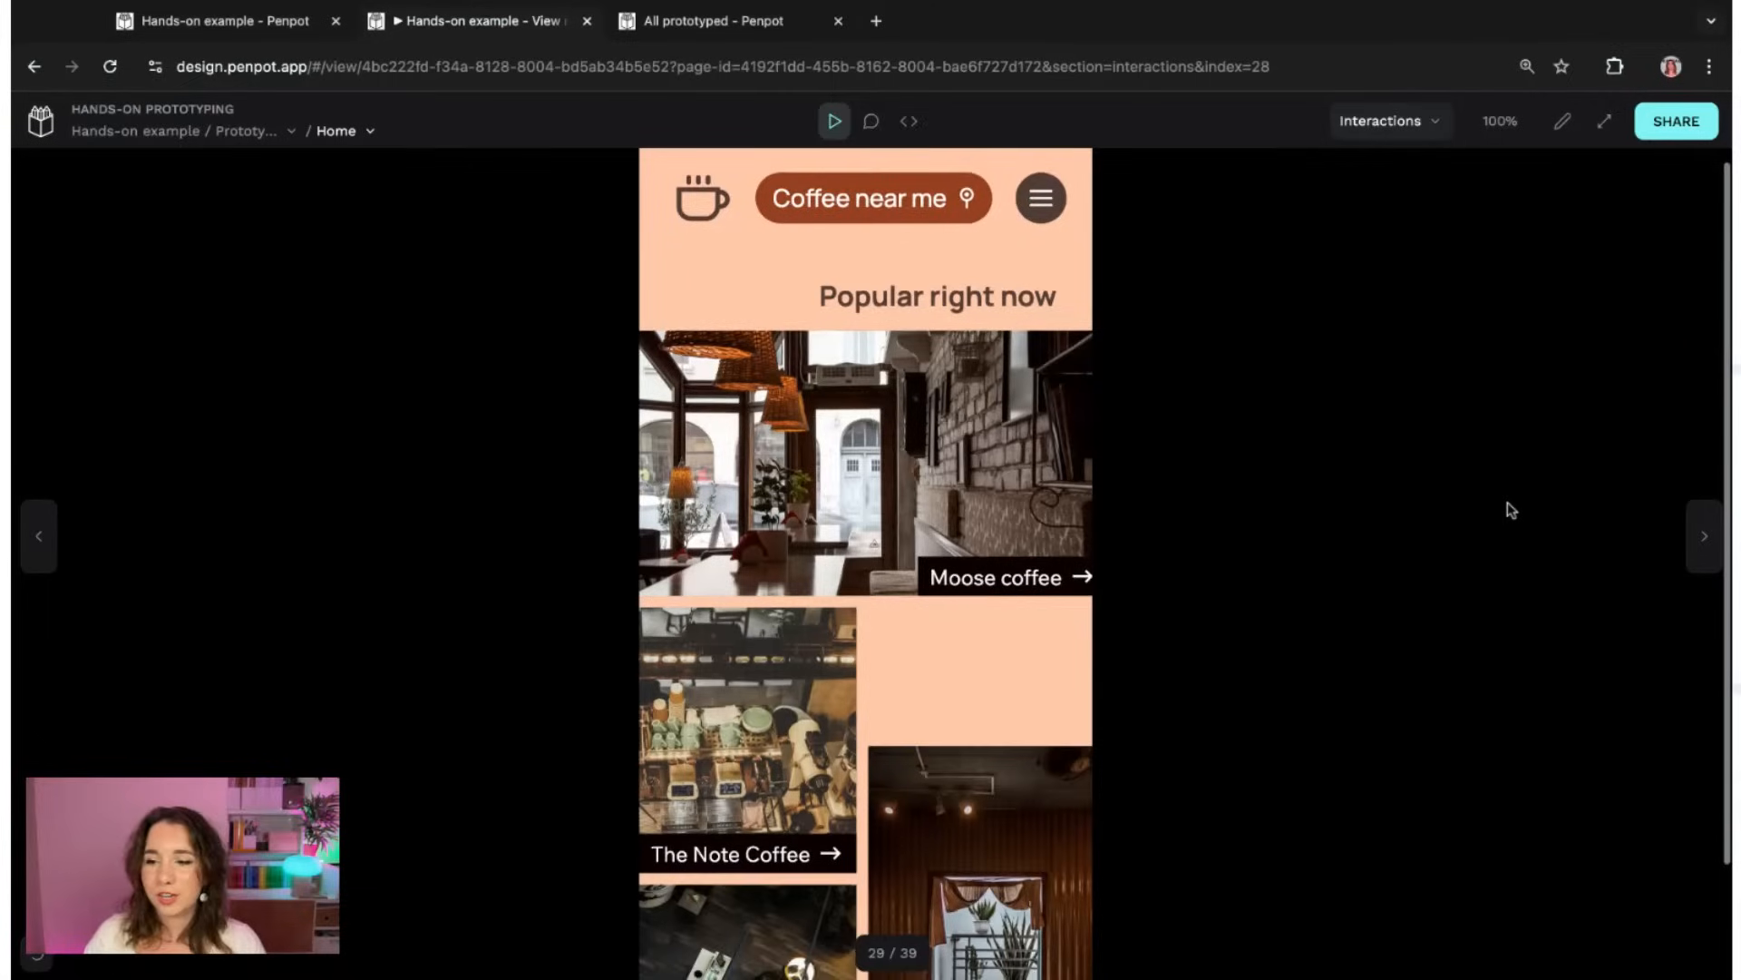
pyautogui.scroll(1, 1510, 510)
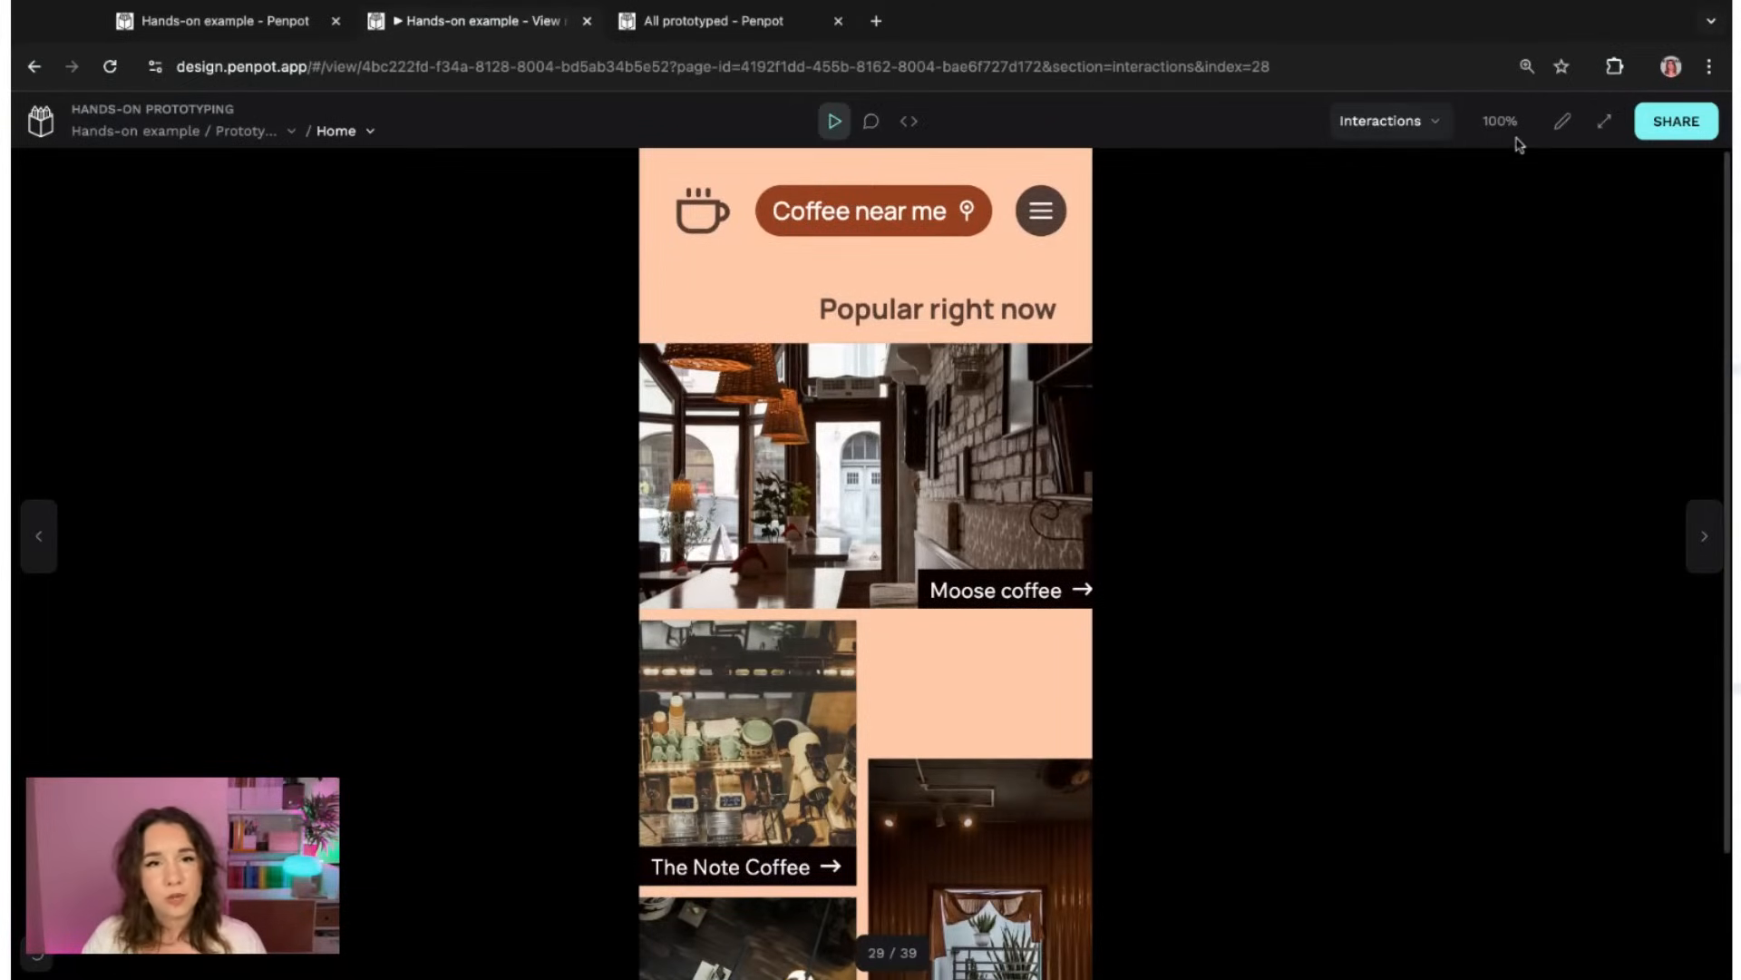
pyautogui.click(1562, 120)
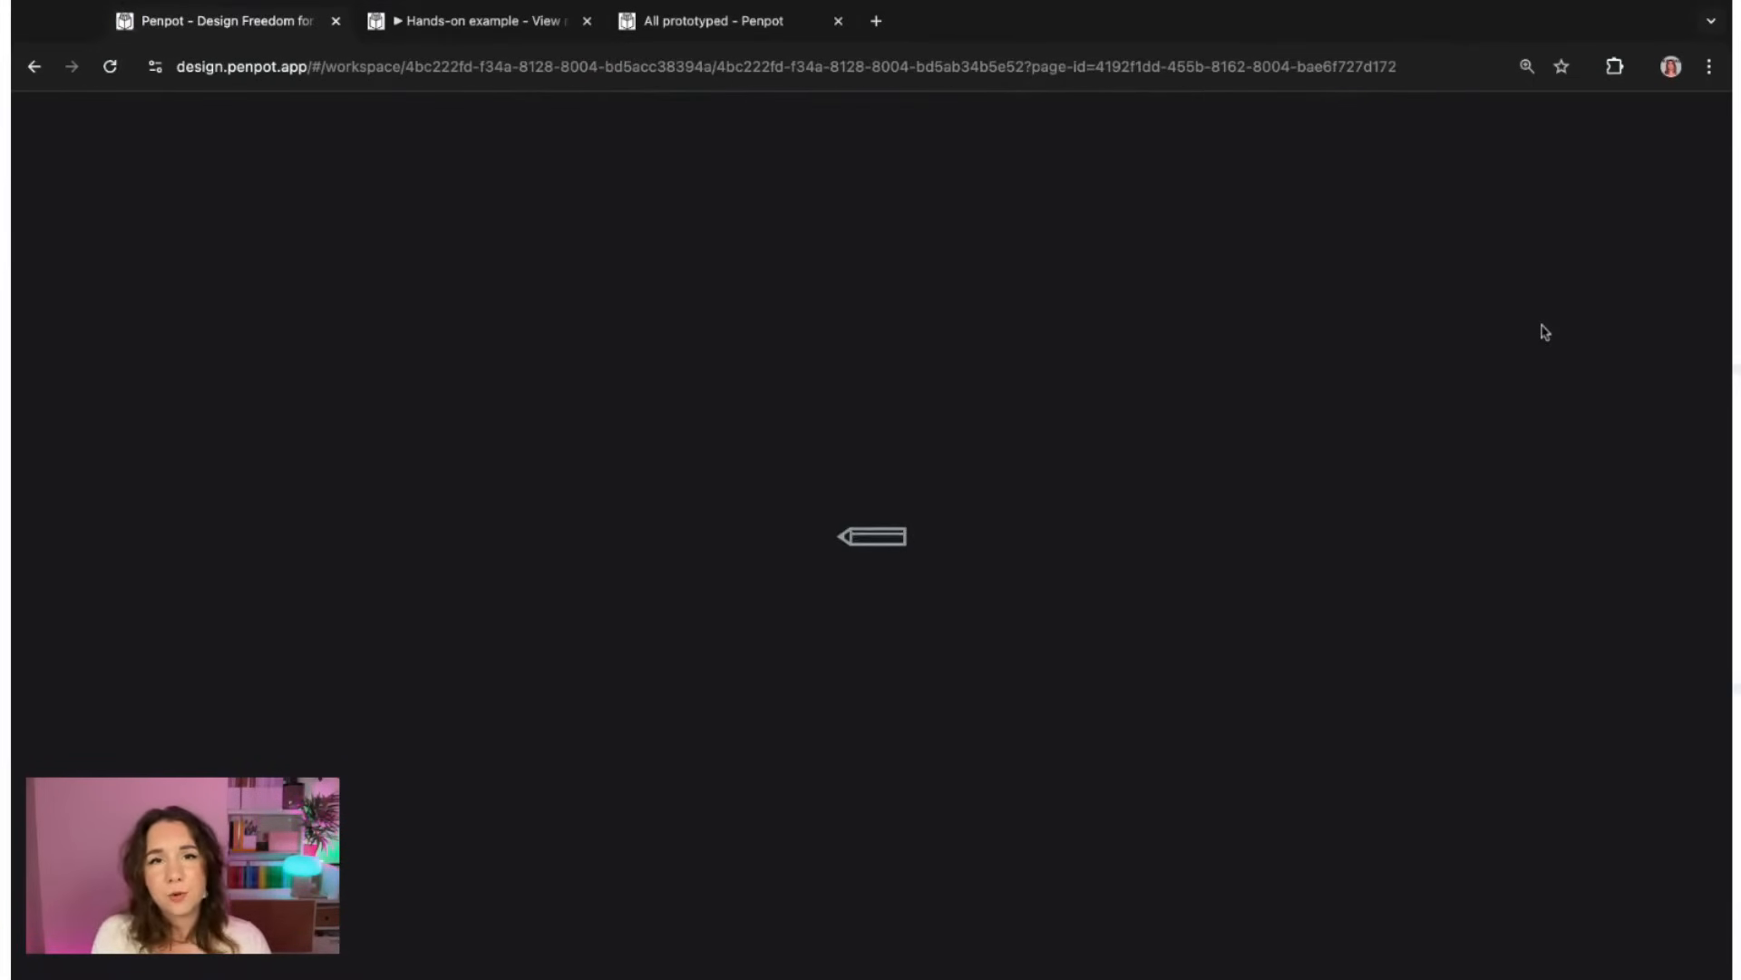
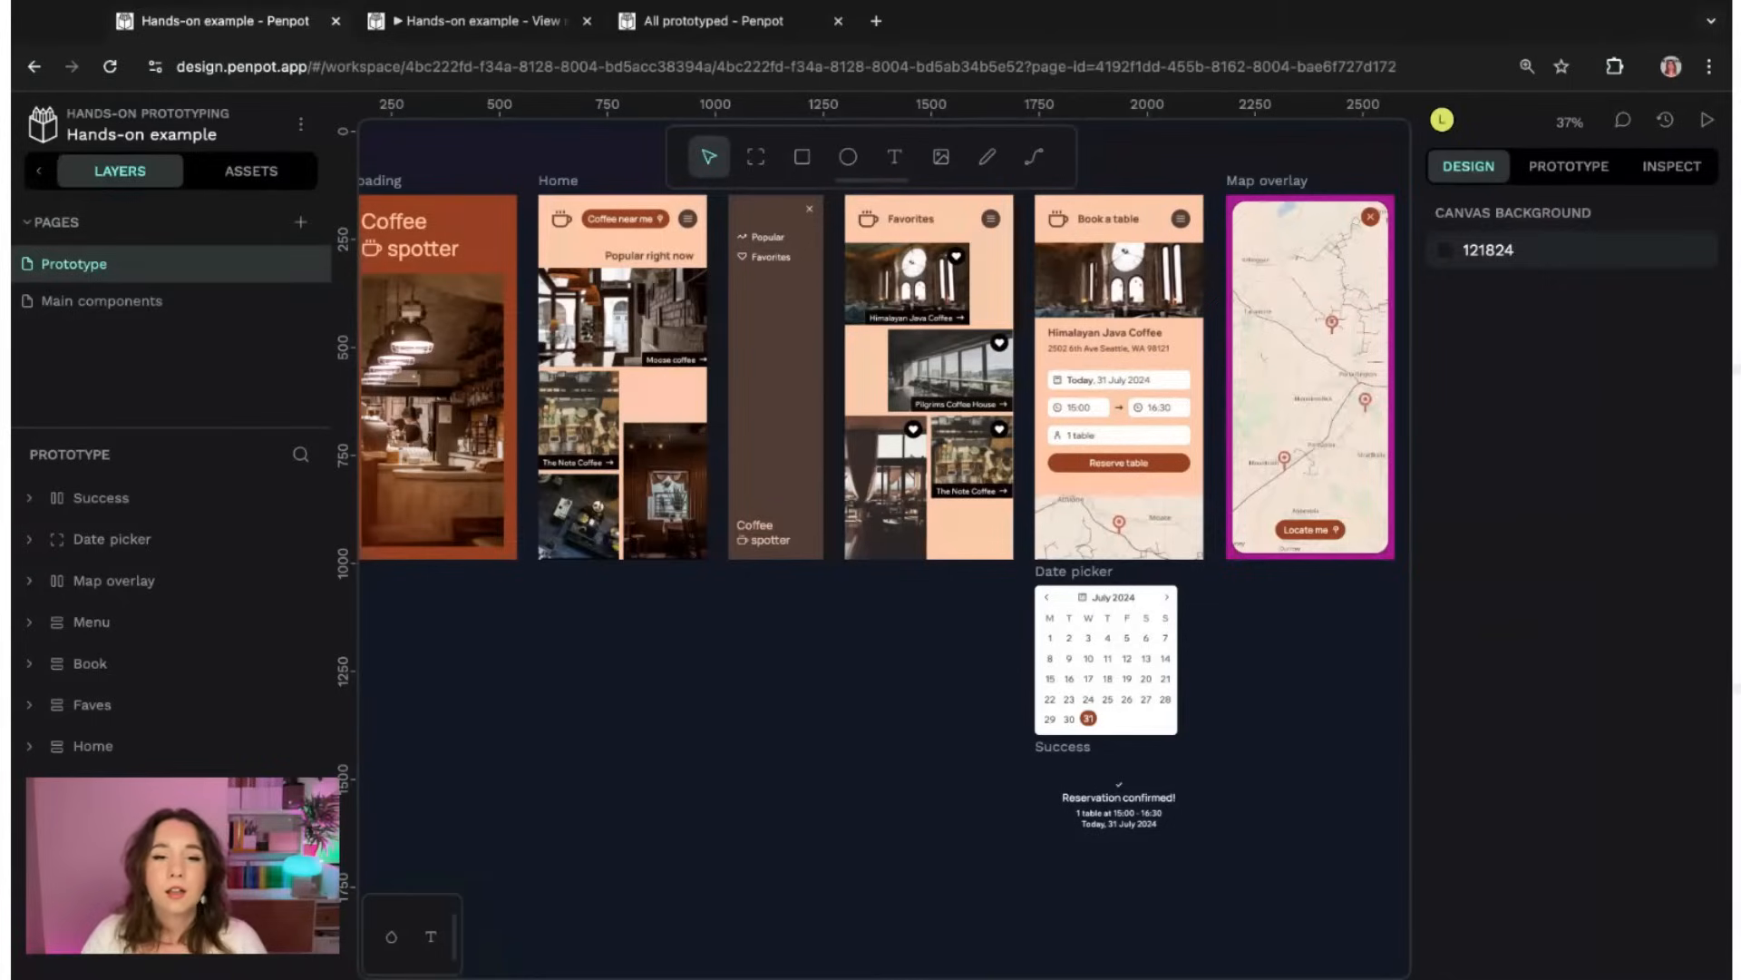
# - Add a prototype flow start to the Loading board
pyautogui.moveTo(623, 645); pyautogui.dragTo(913, 828)
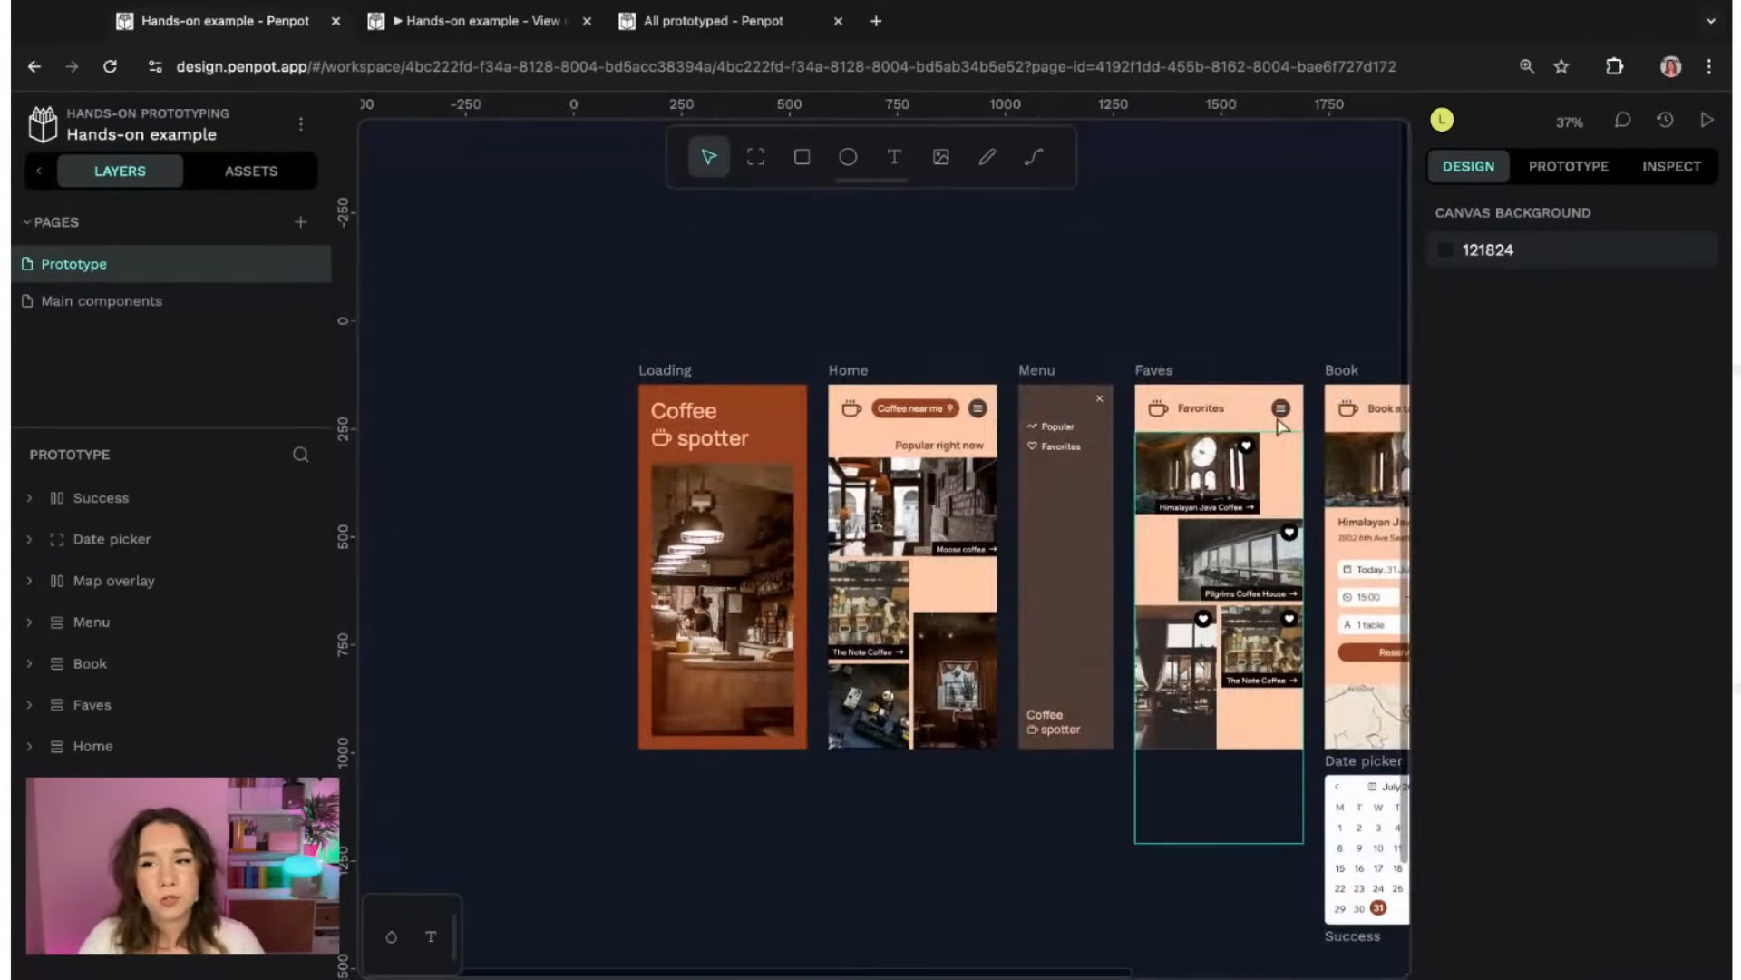
pyautogui.click(1566, 166)
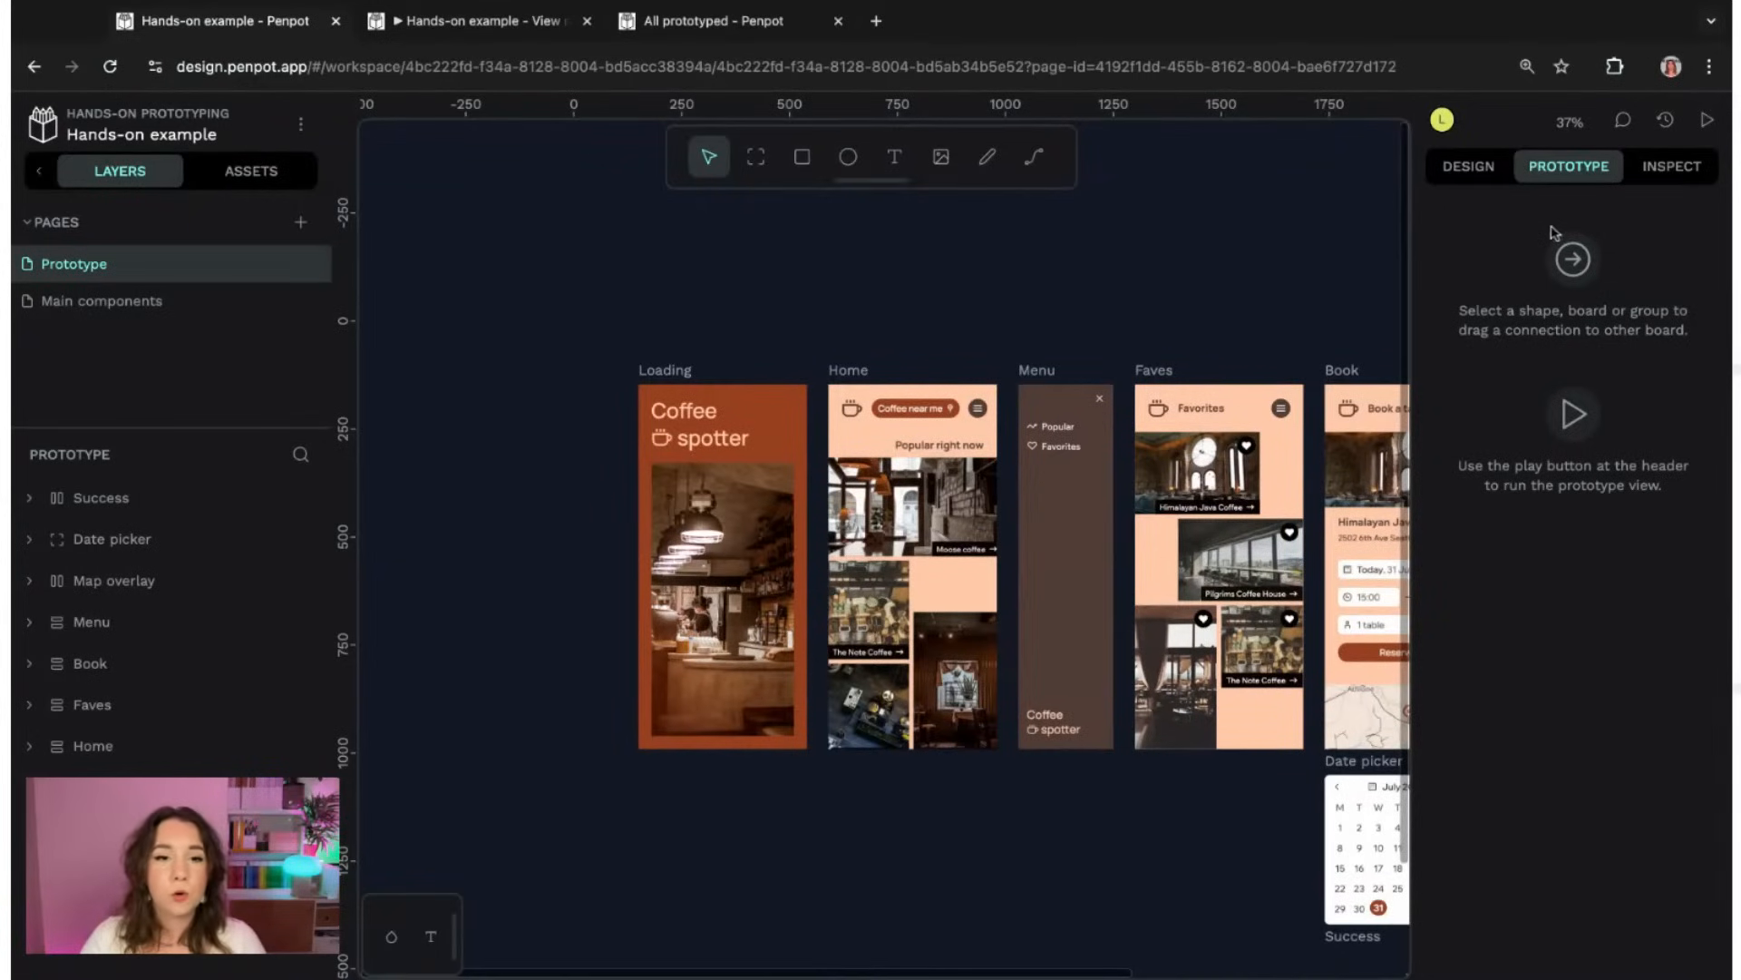
pyautogui.click(681, 371)
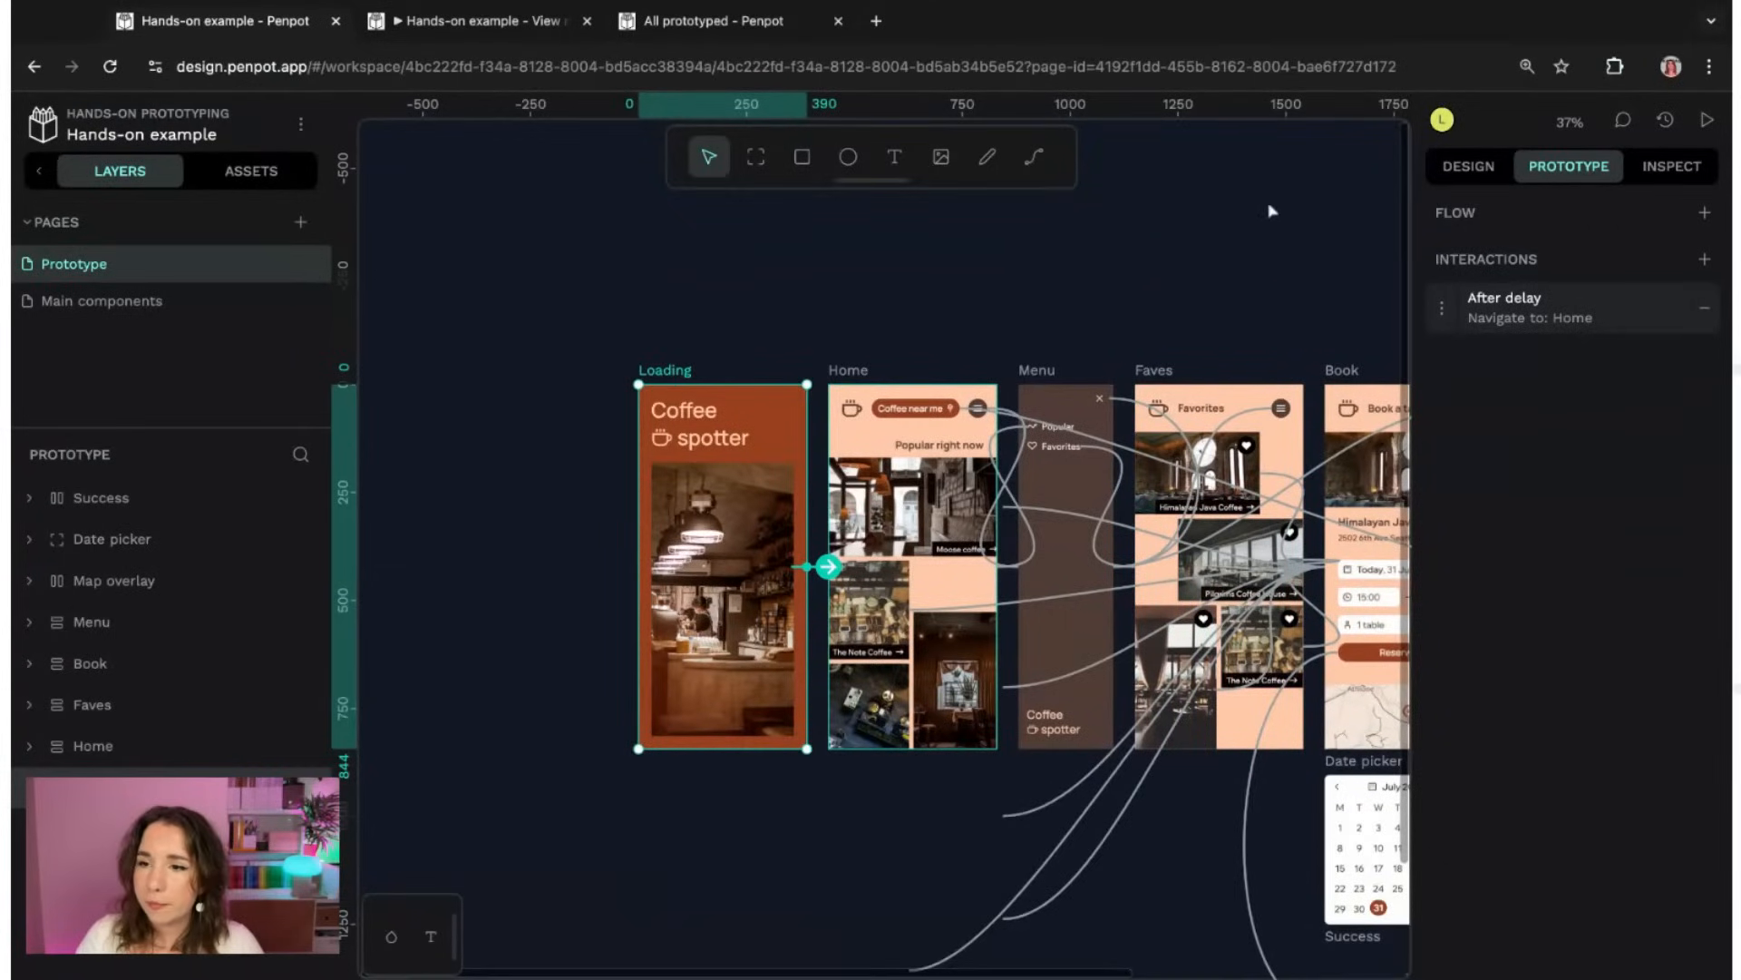
pyautogui.click(1703, 218)
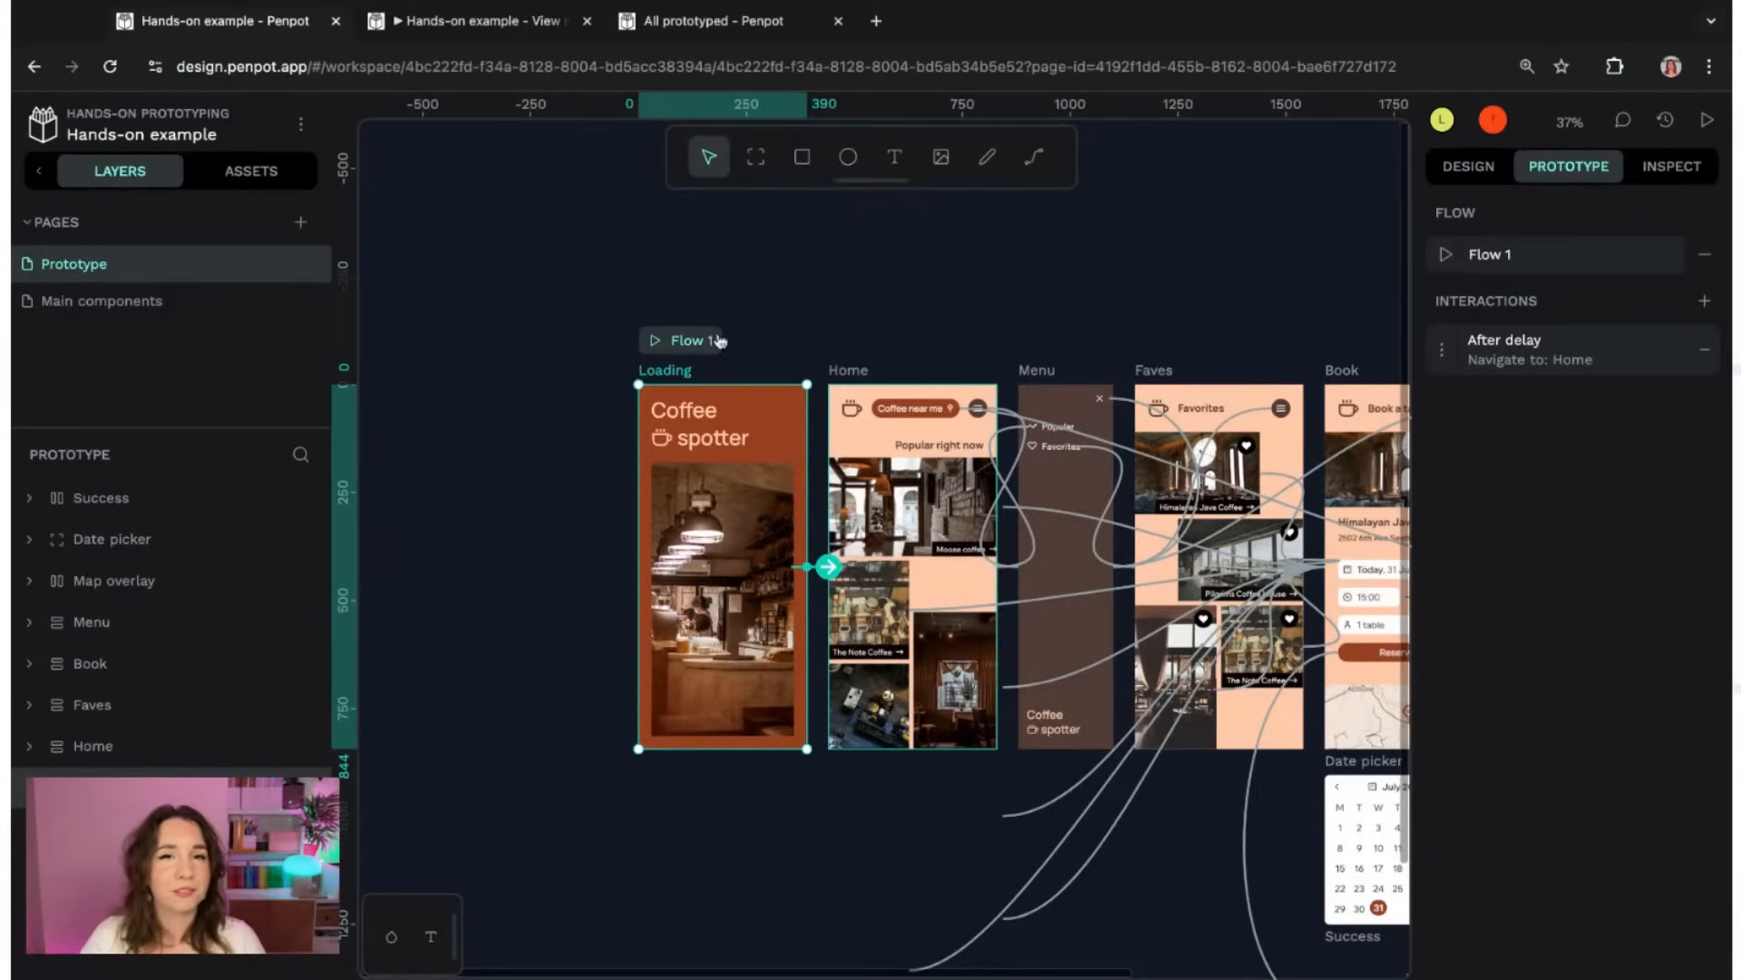
# - Rename the Loading board's flow as Coffee spotter and clear the selection
pyautogui.doubleClick(1507, 254)
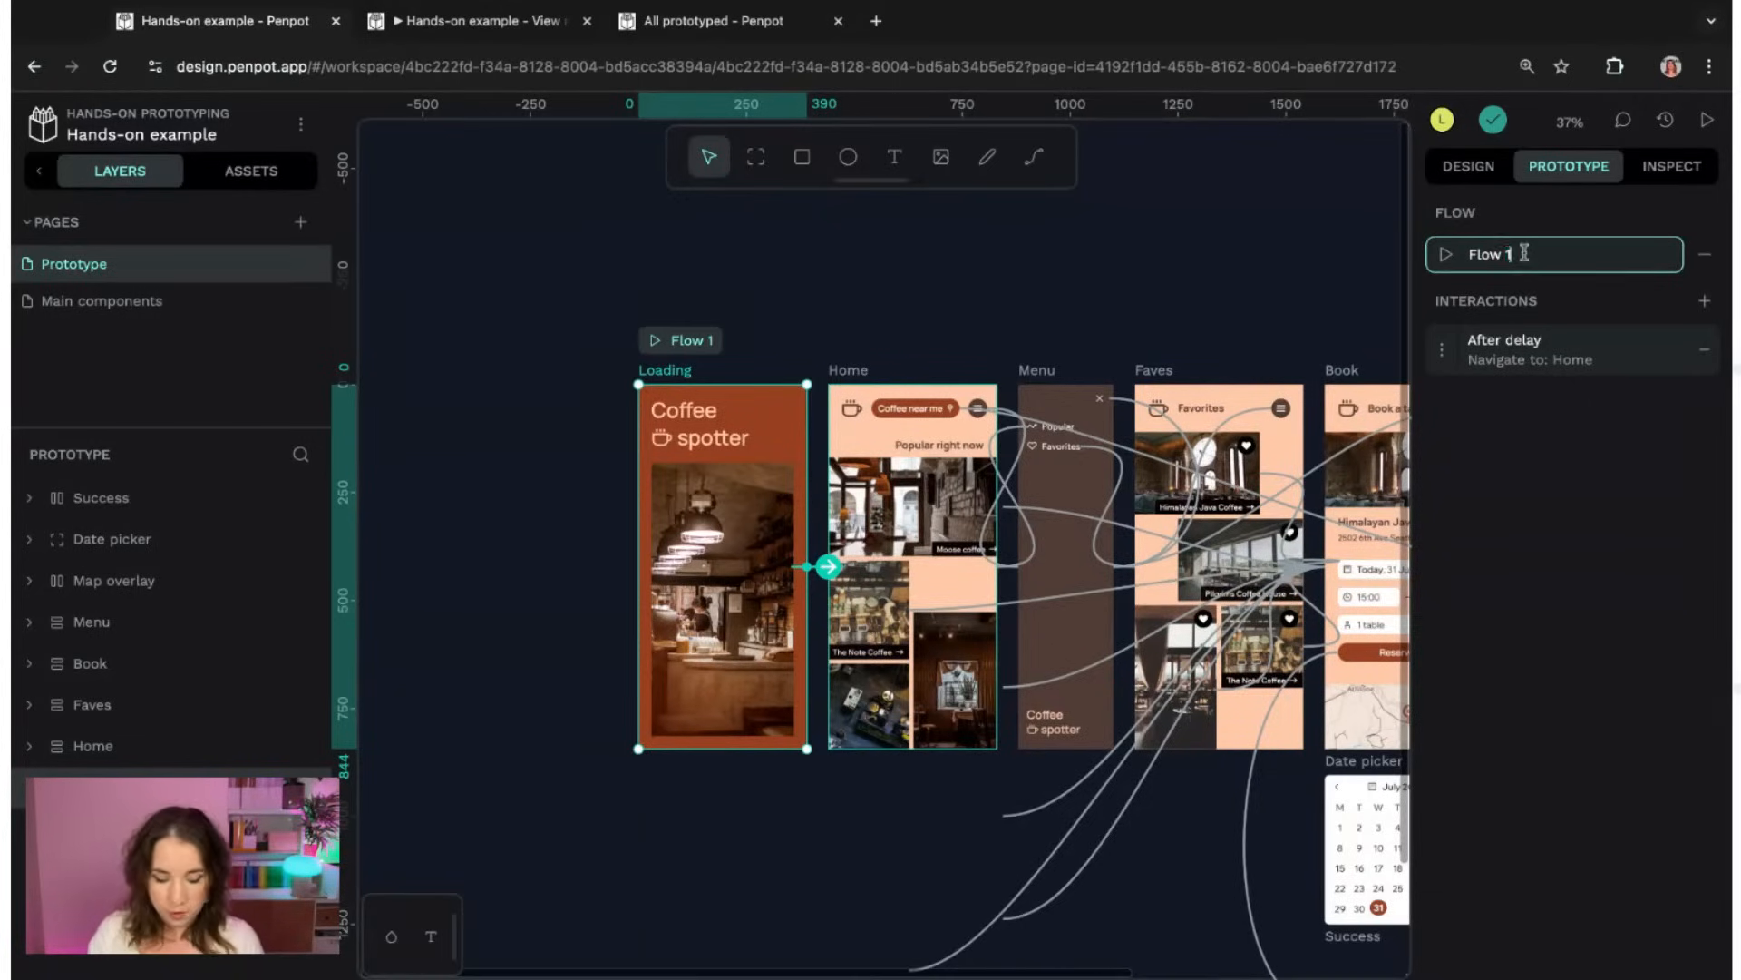
pyautogui.hotkey('ctrl', 'a')
pyautogui.write('Coffee spooter')
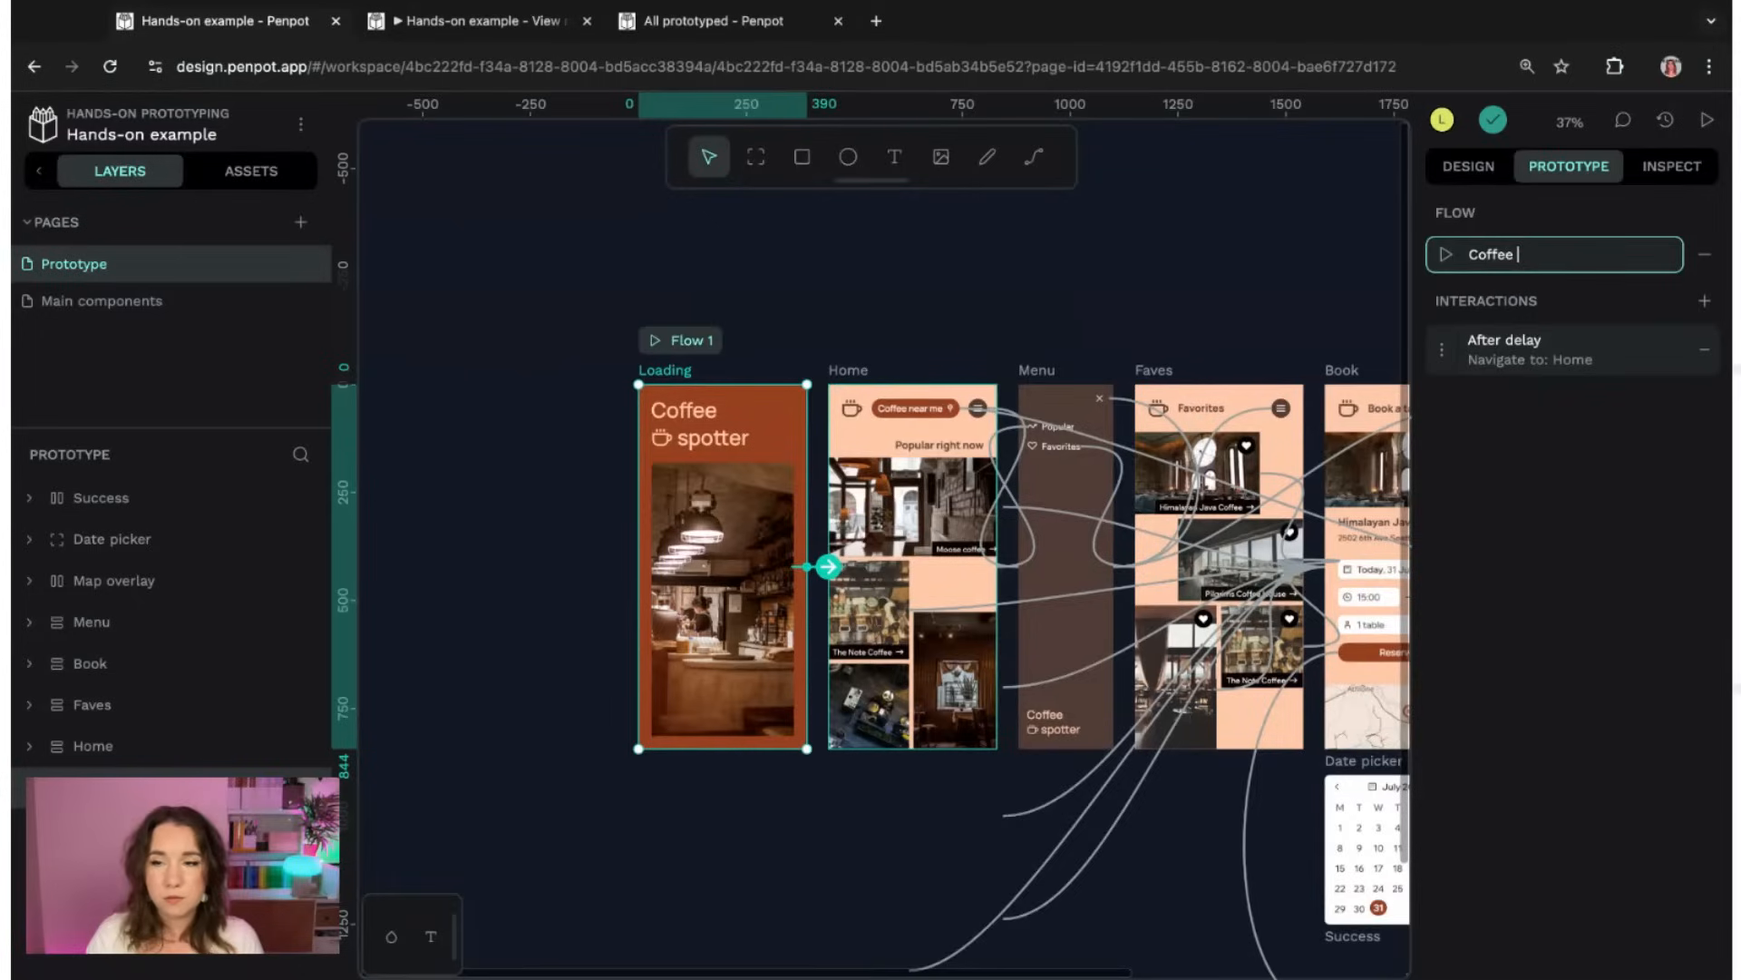
pyautogui.press('BackSpace')
pyautogui.press('BackSpace')
pyautogui.press('BackSpace')
pyautogui.press('BackSpace')
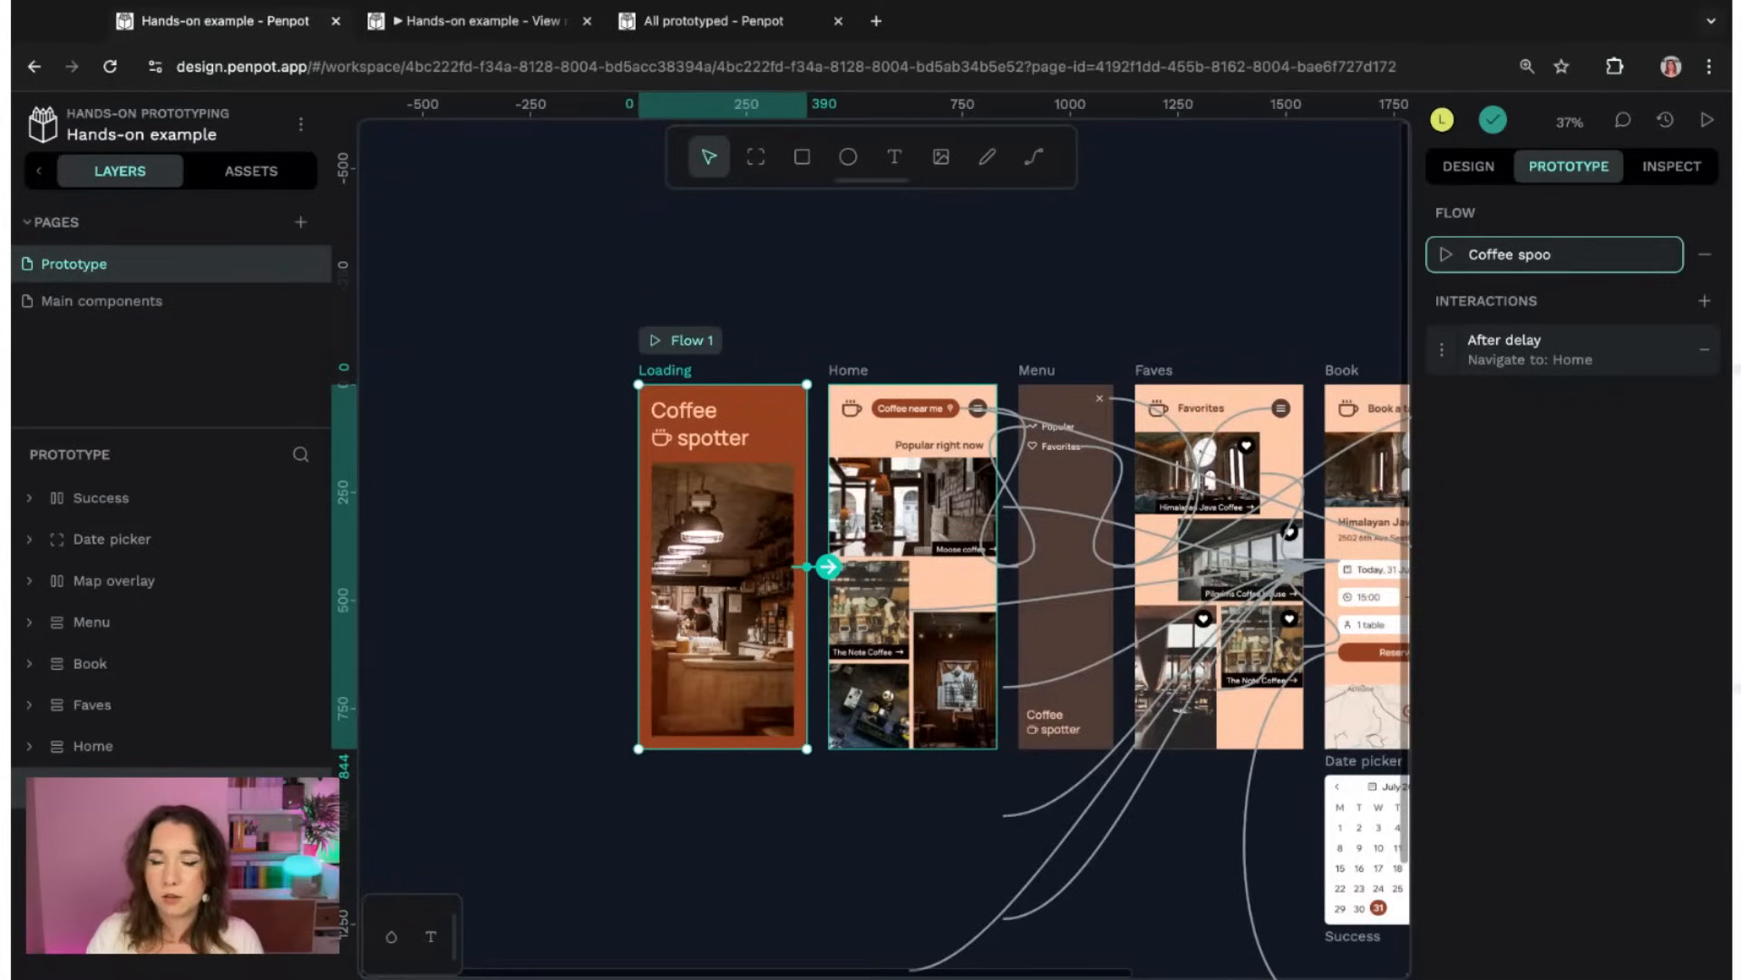
pyautogui.write('tter')
pyautogui.press('Return')
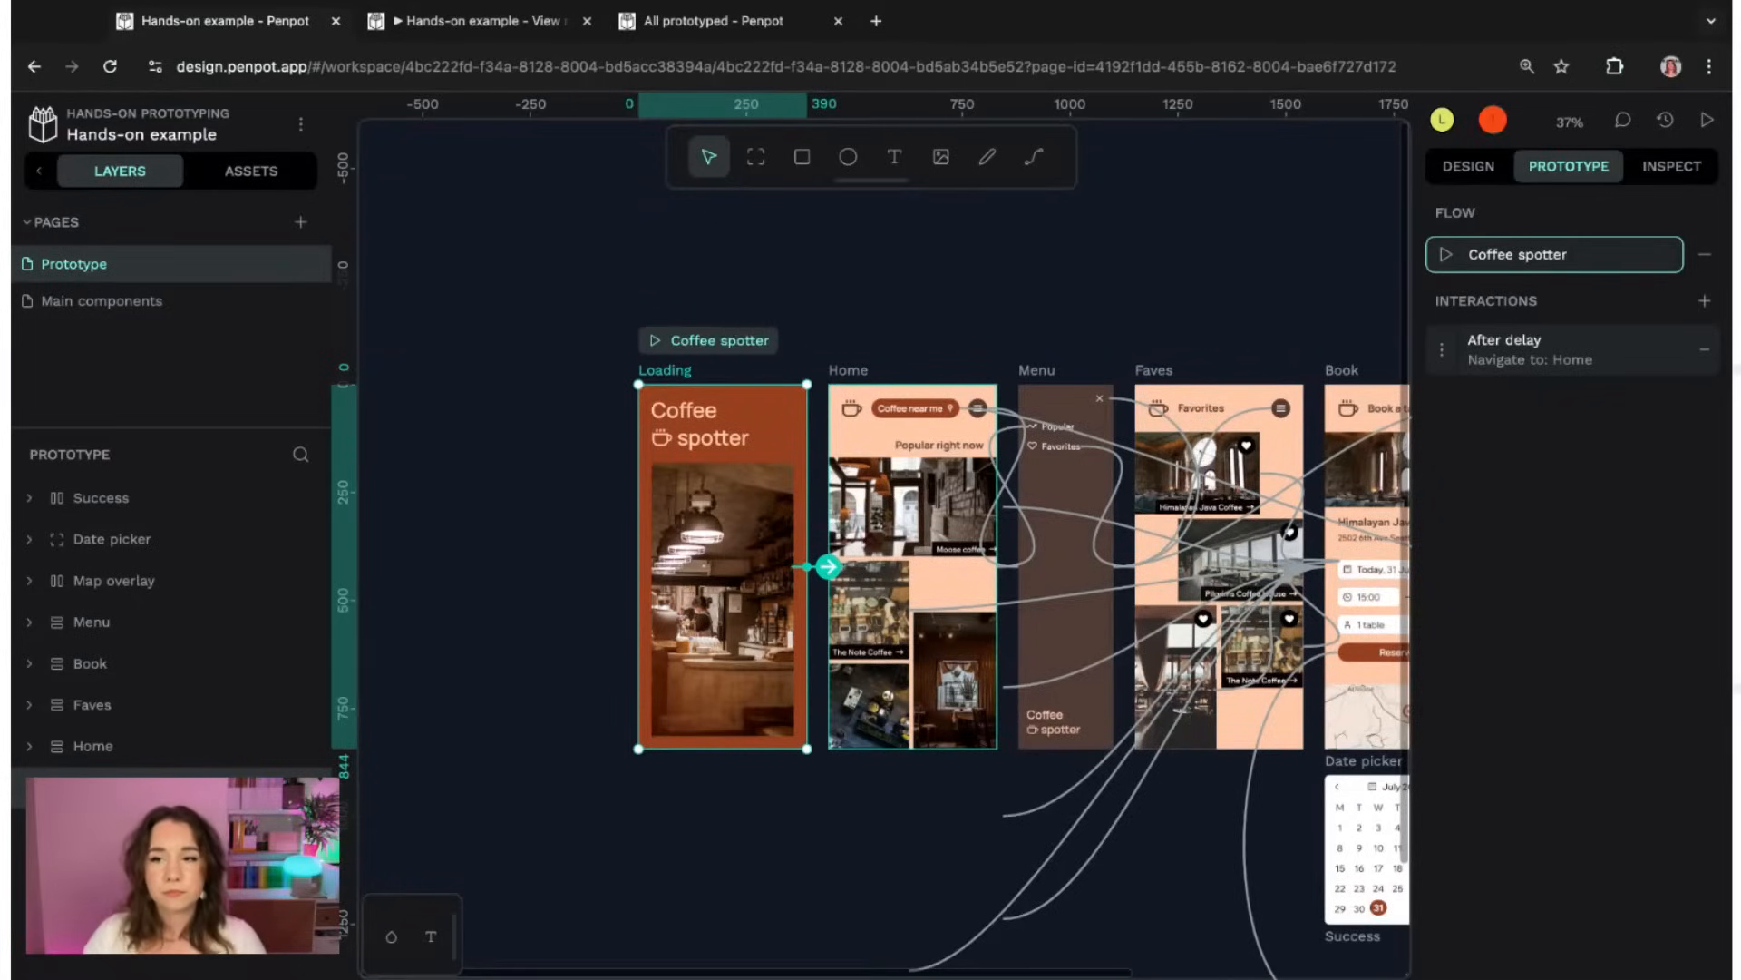
pyautogui.click(1205, 292)
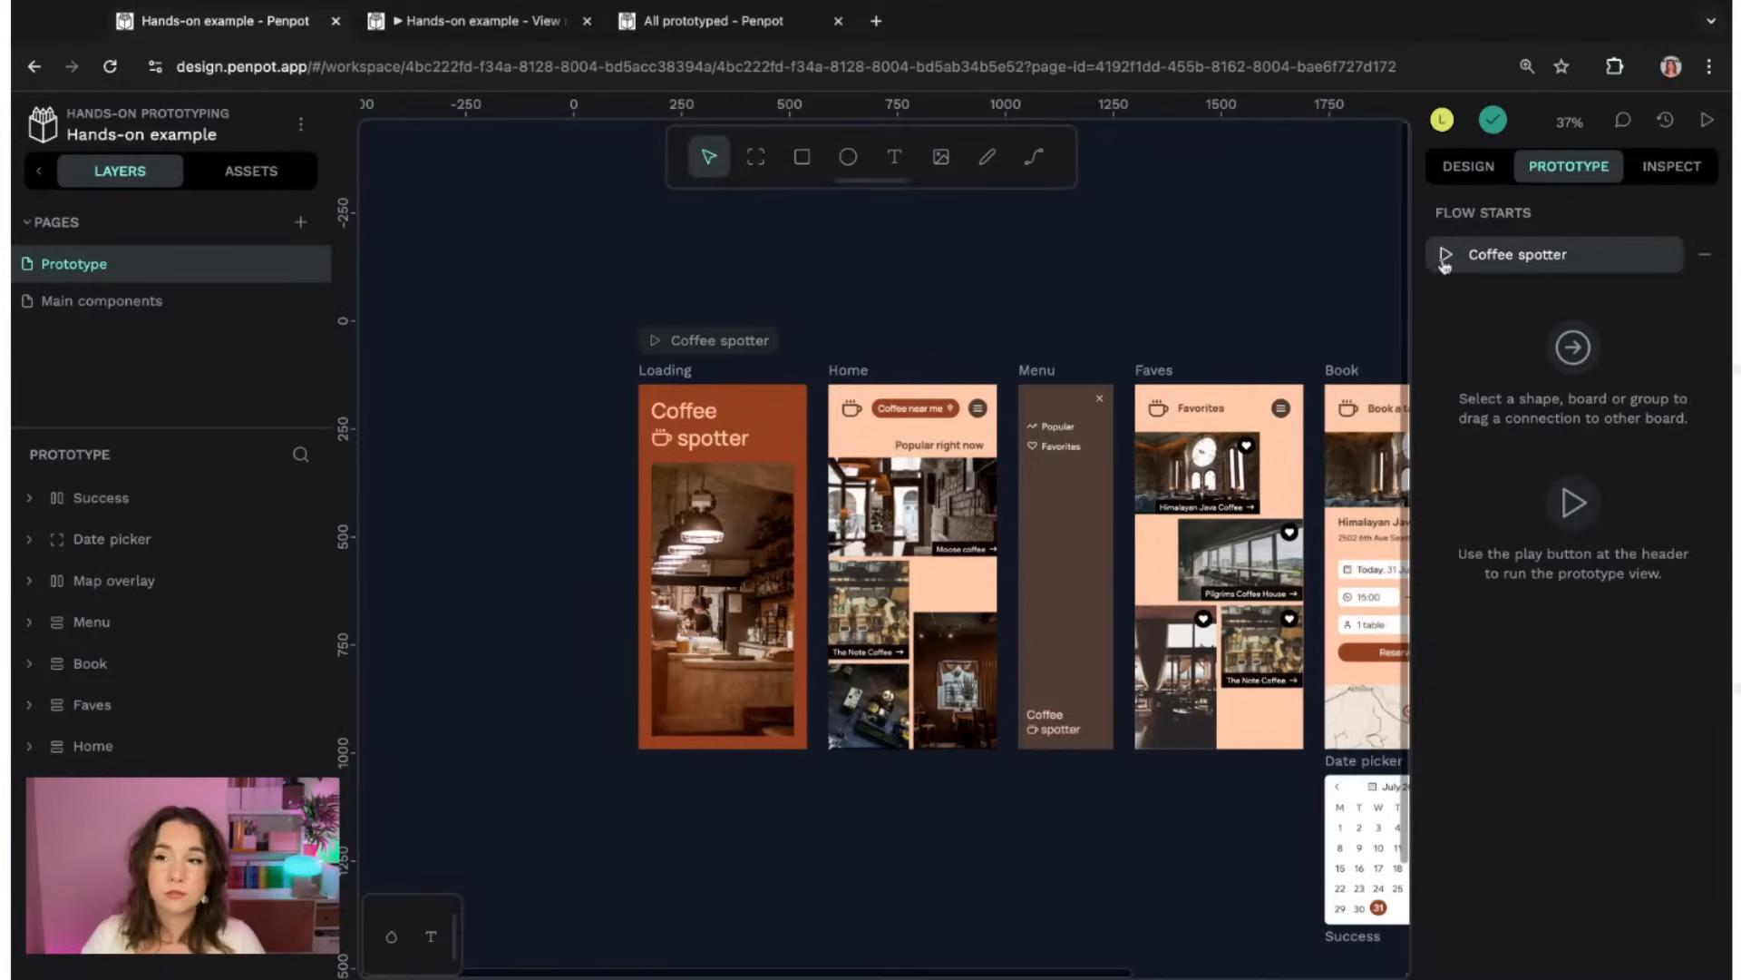
# - Play the Coffee spotter flow in view mode and check the list of available flows
pyautogui.click(699, 348)
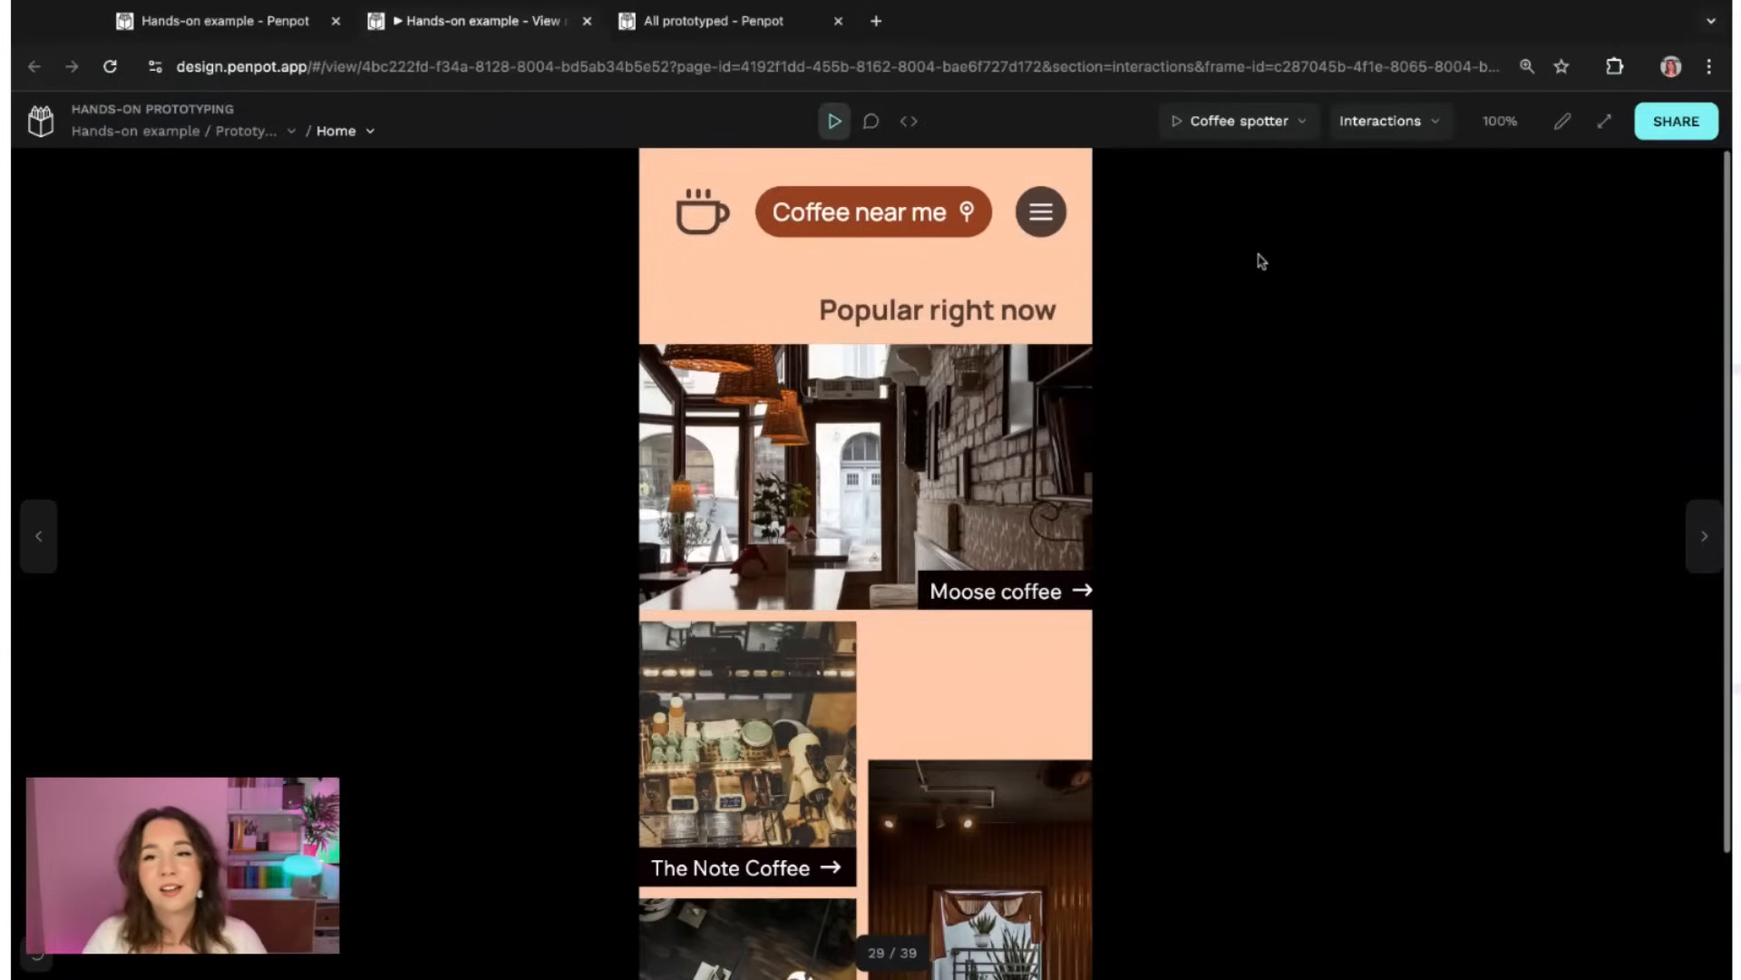
pyautogui.click(1298, 127)
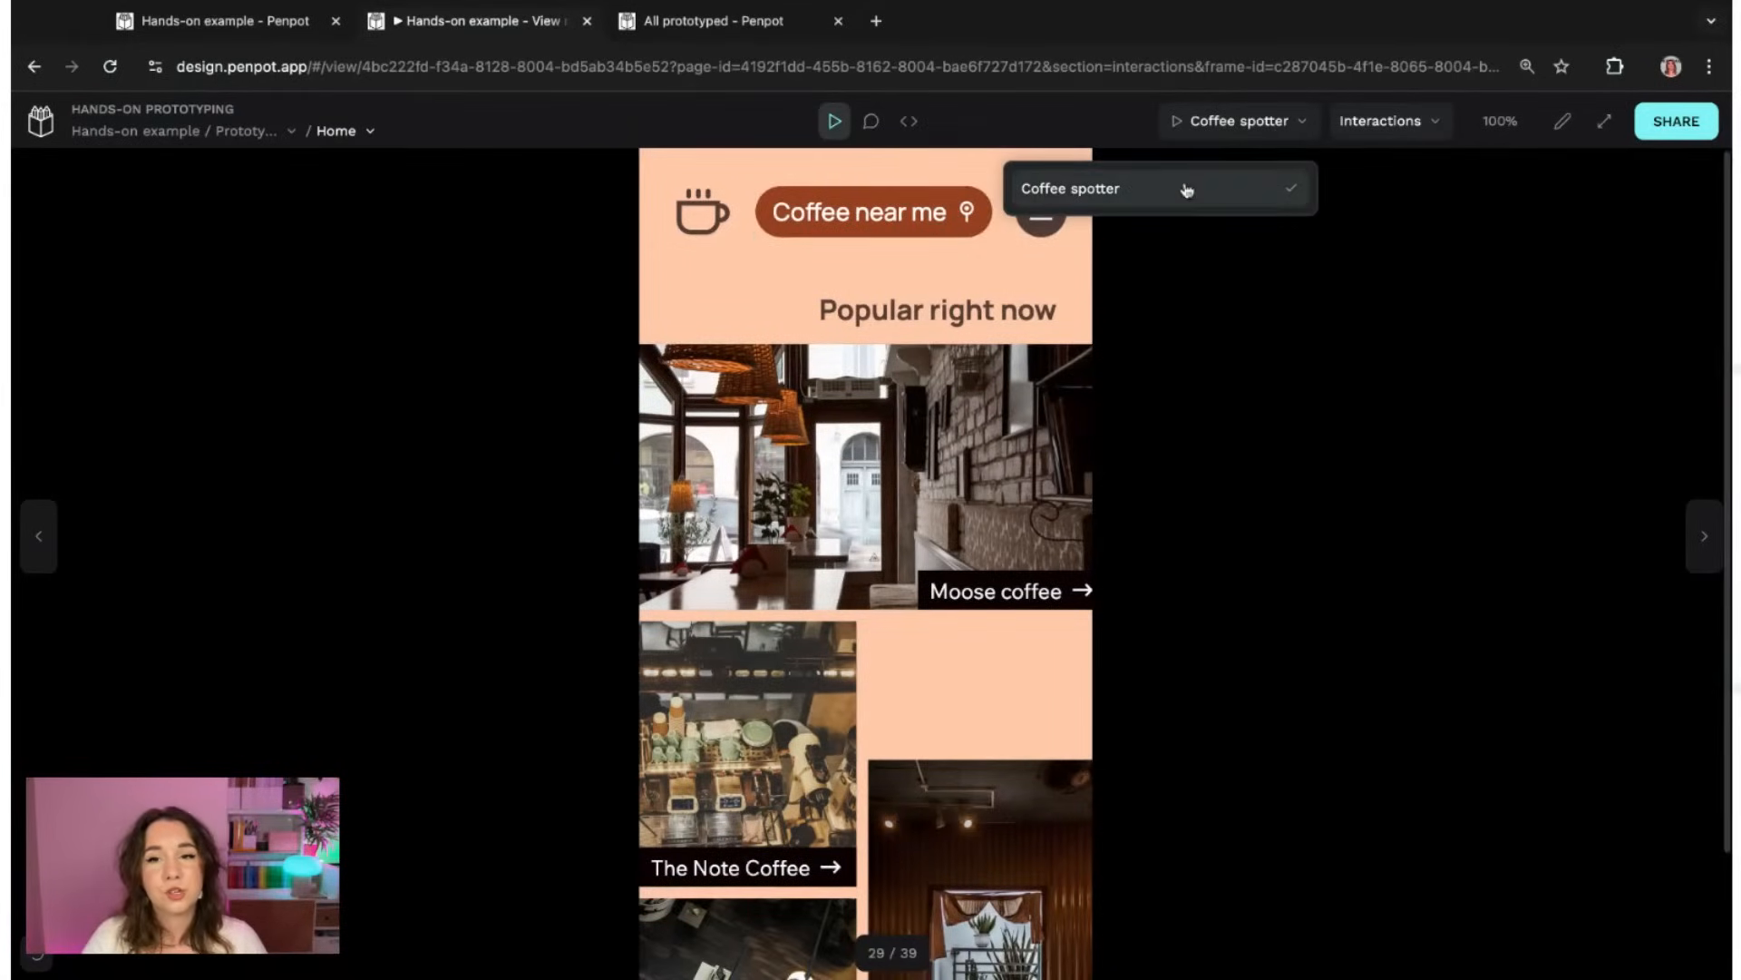
pyautogui.click(1297, 137)
pyautogui.click(1279, 136)
pyautogui.click(1302, 139)
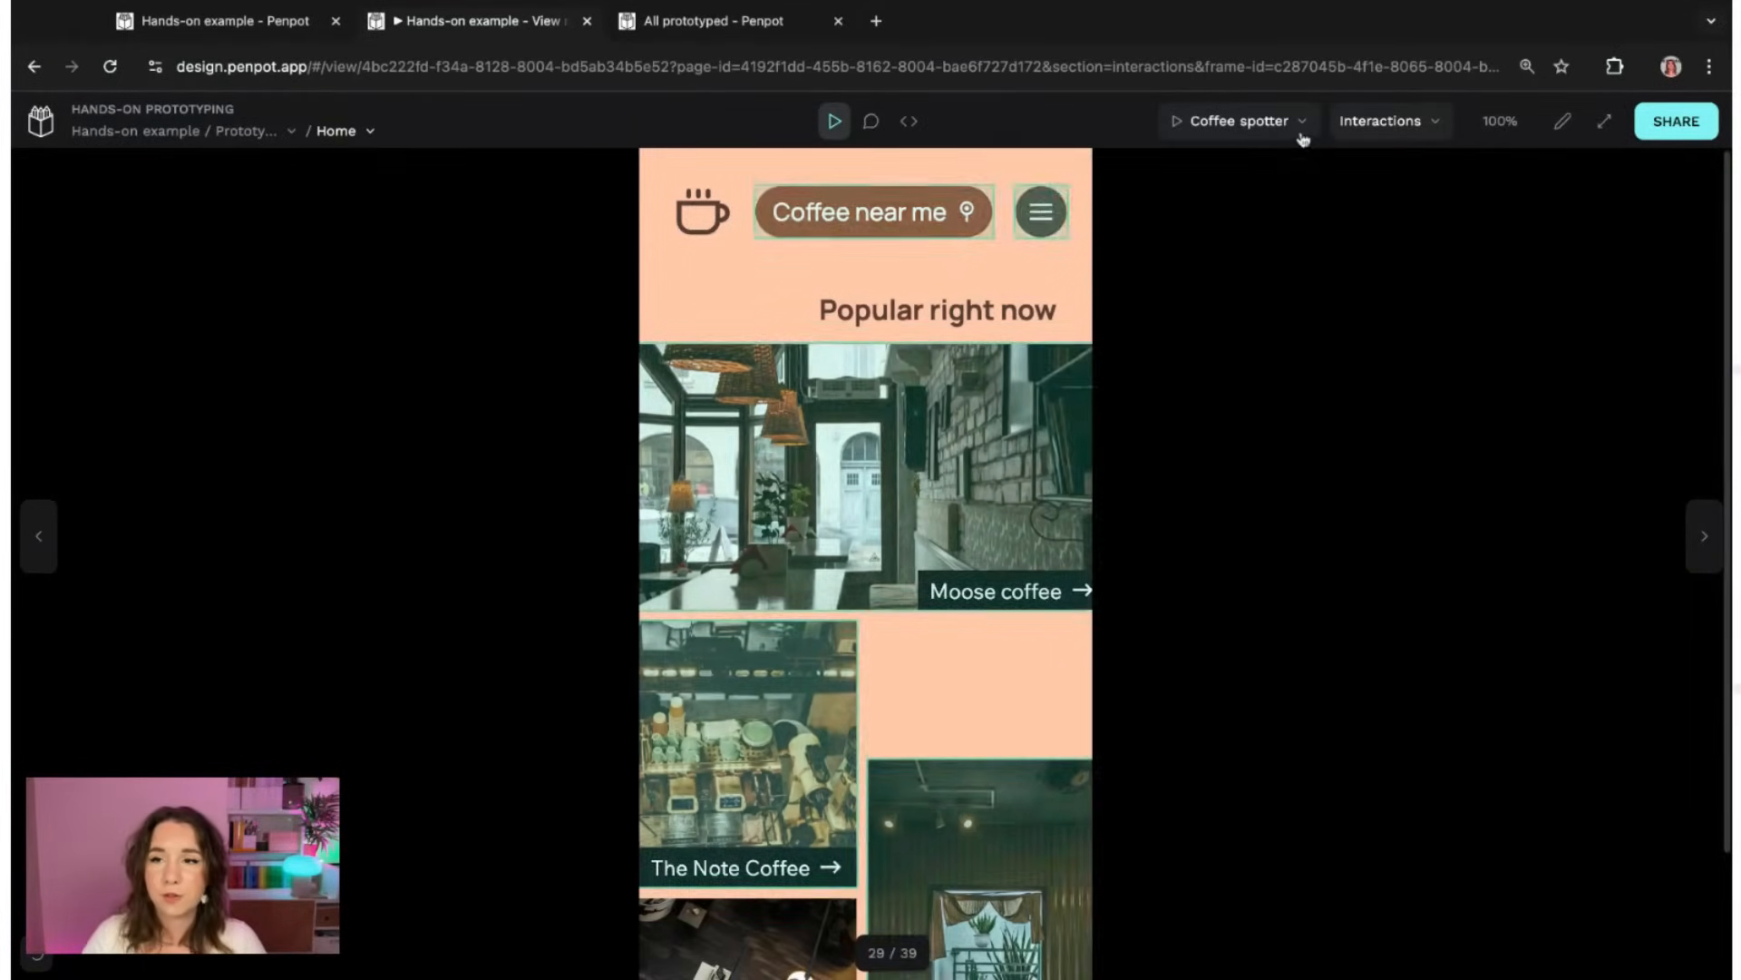
# - Return to the workspace and add a second flow start to the Book board
pyautogui.click(1562, 124)
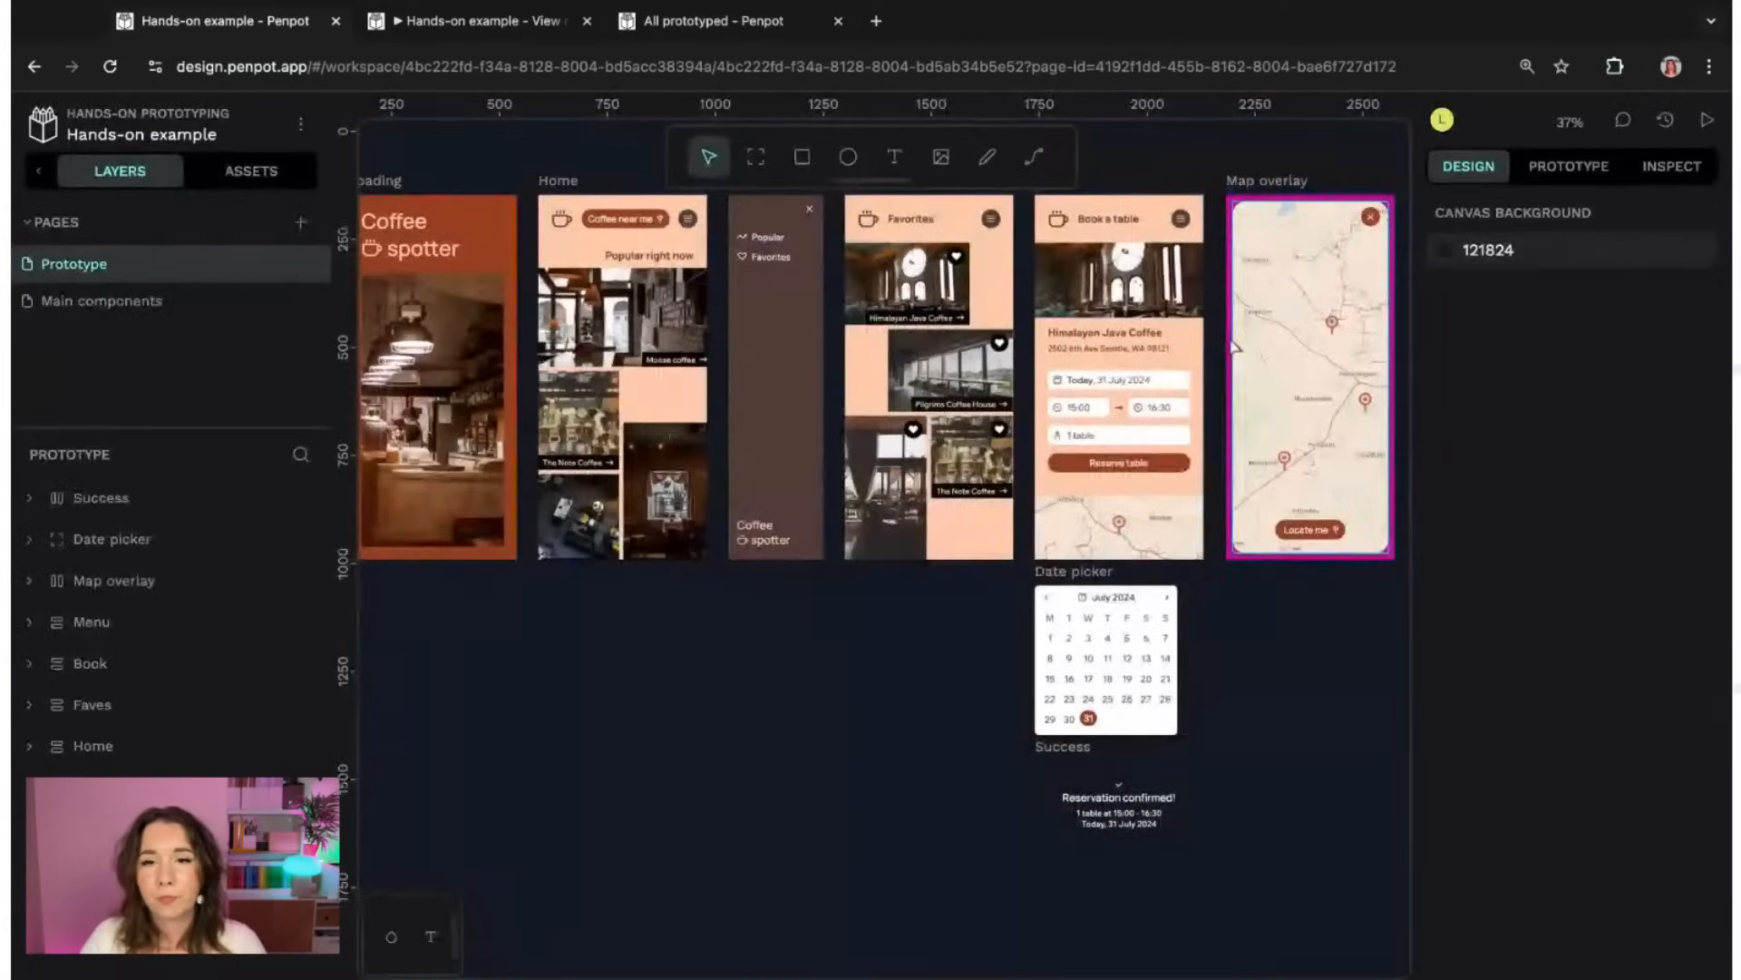
pyautogui.scroll(4, 725, 626)
pyautogui.hscroll(-3, 726, 626)
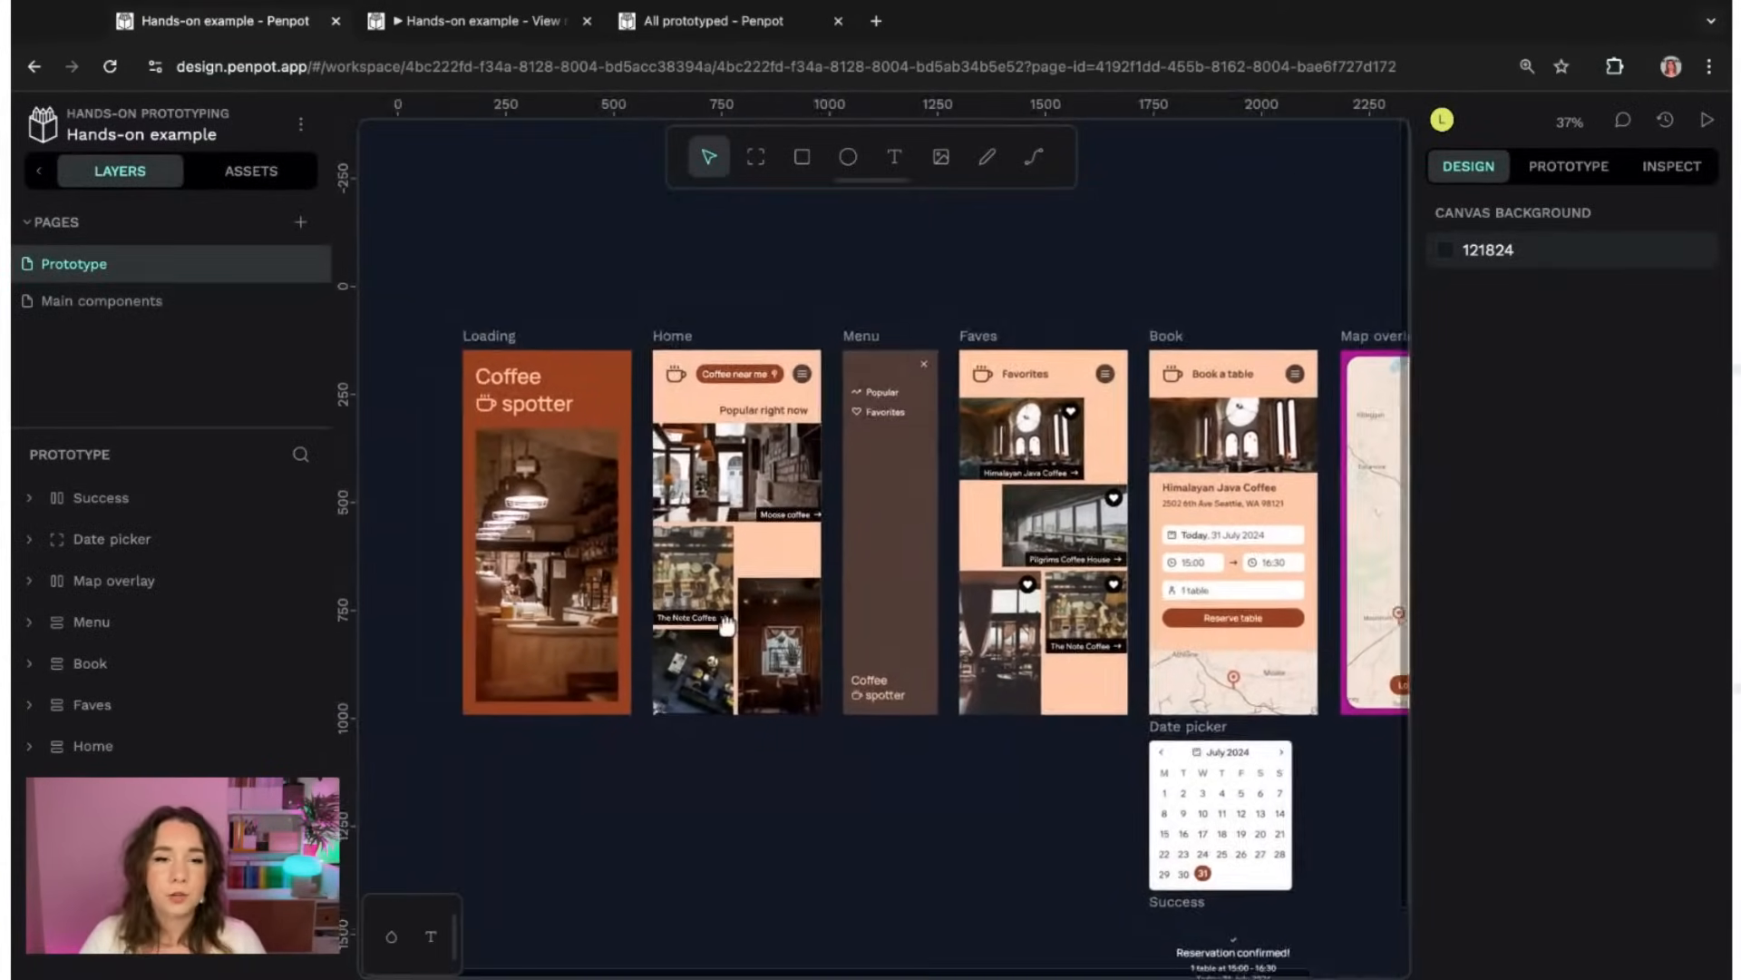
pyautogui.hscroll(2, 727, 625)
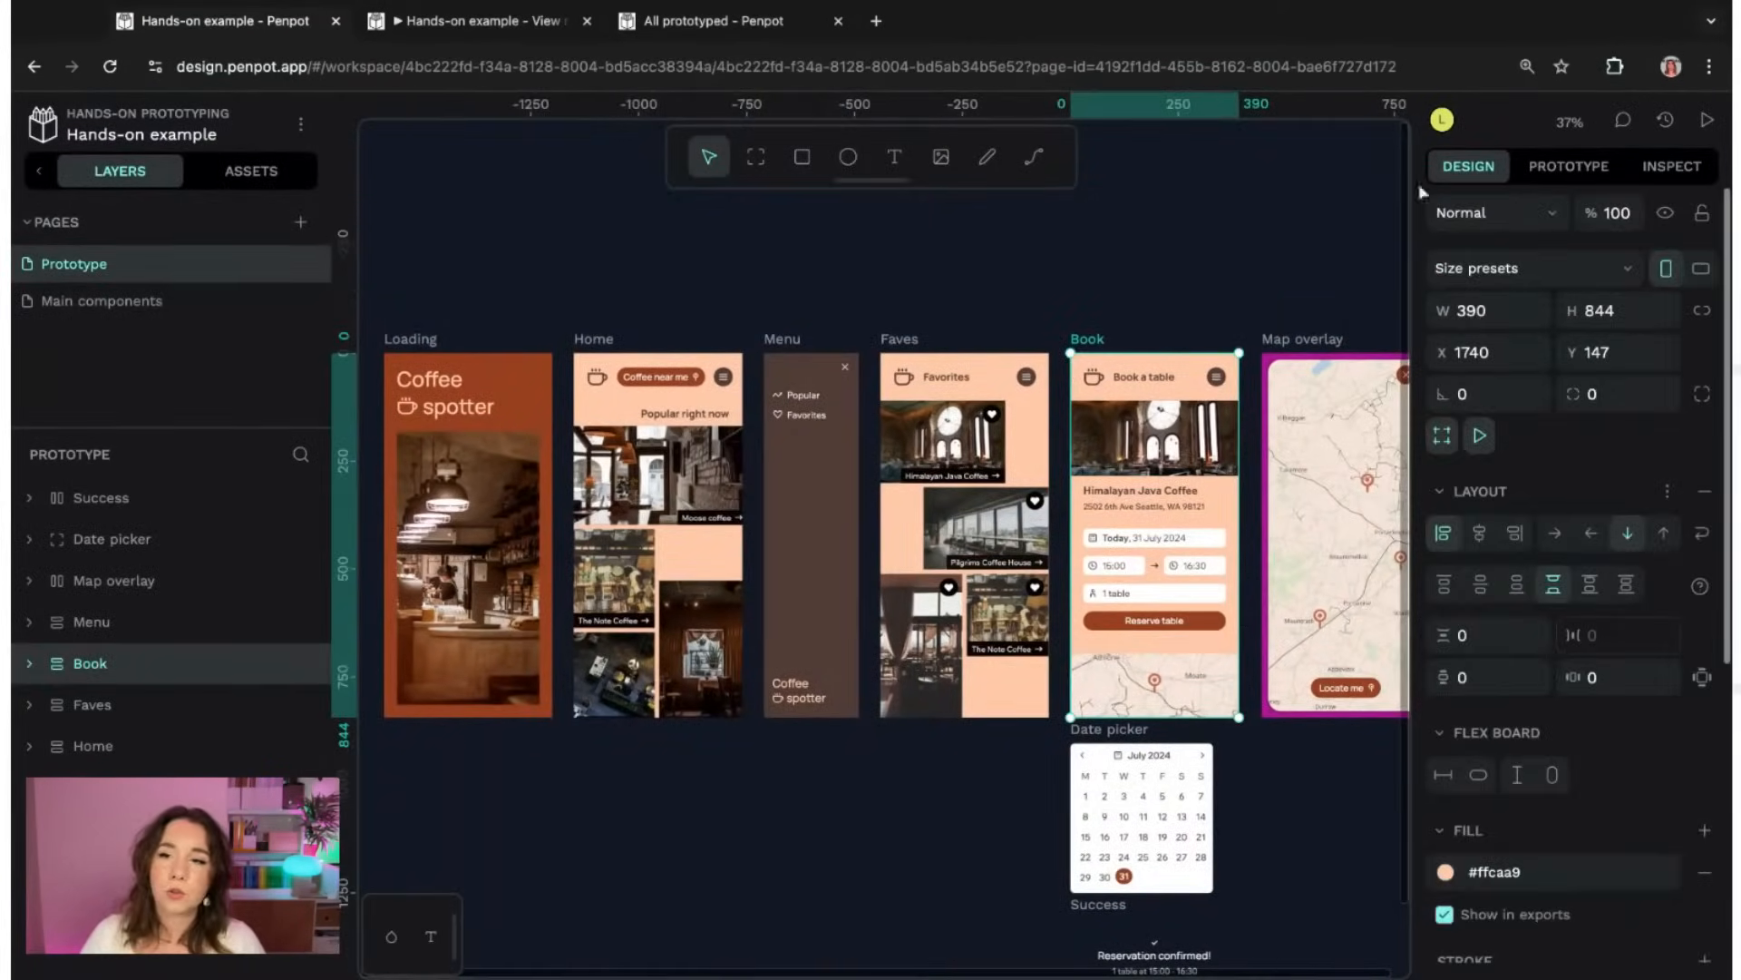
pyautogui.click(1584, 166)
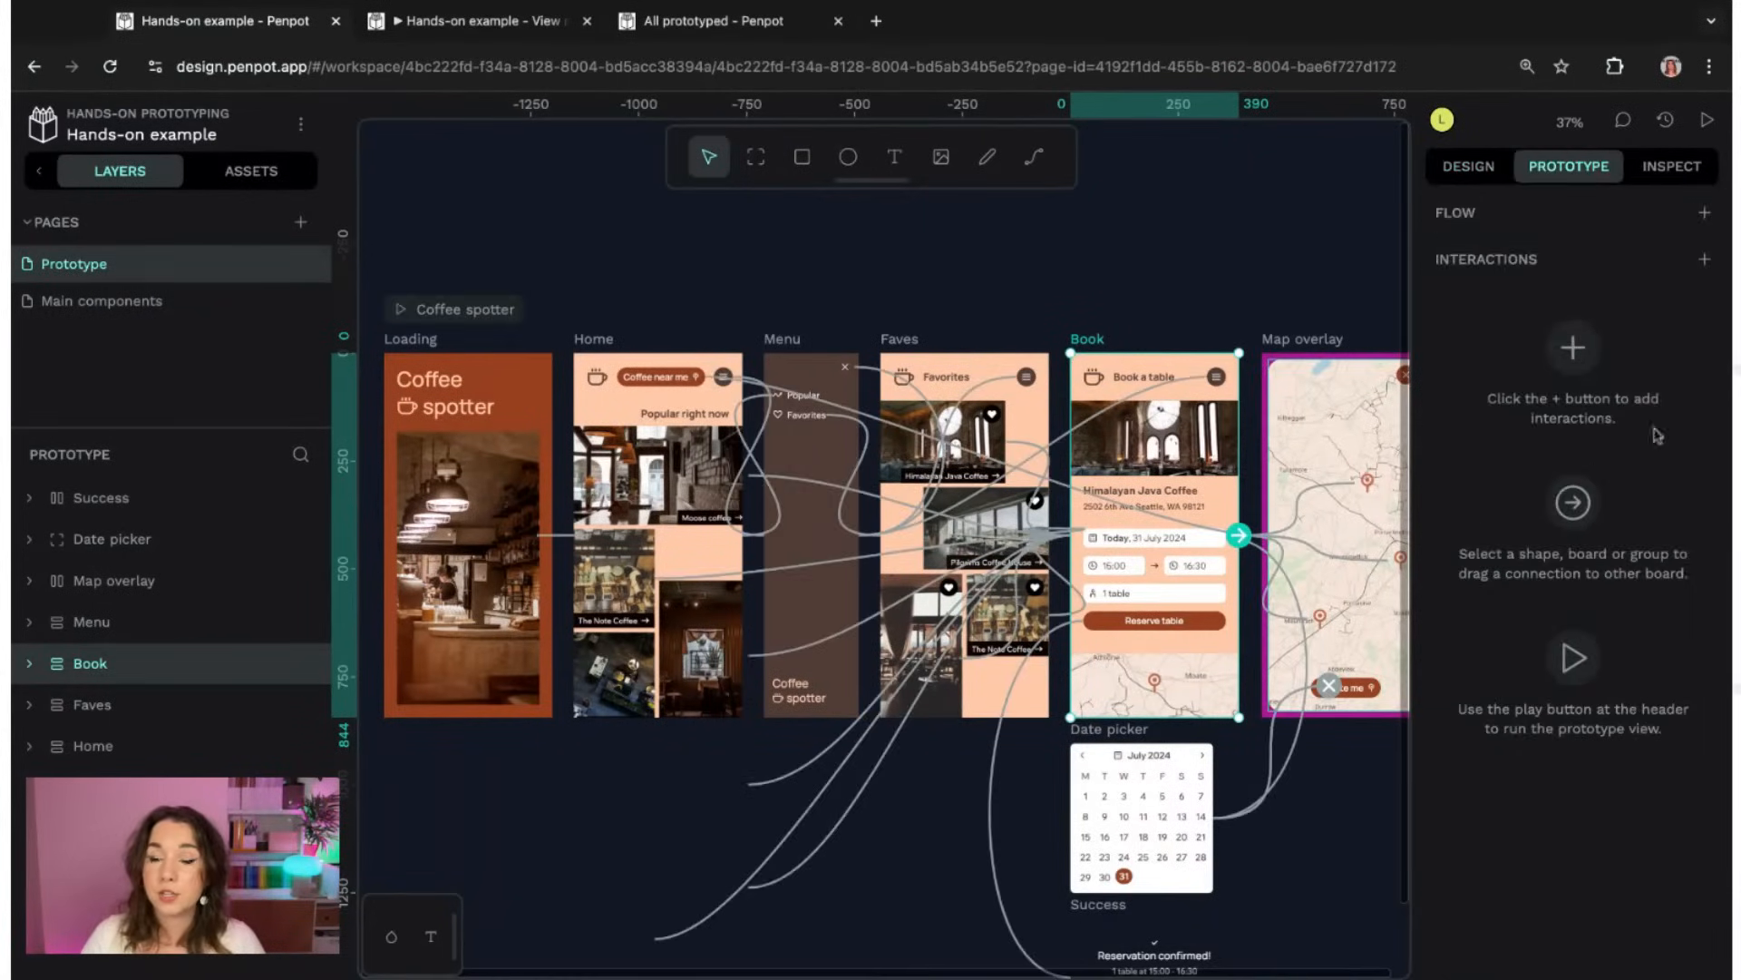
pyautogui.click(1704, 212)
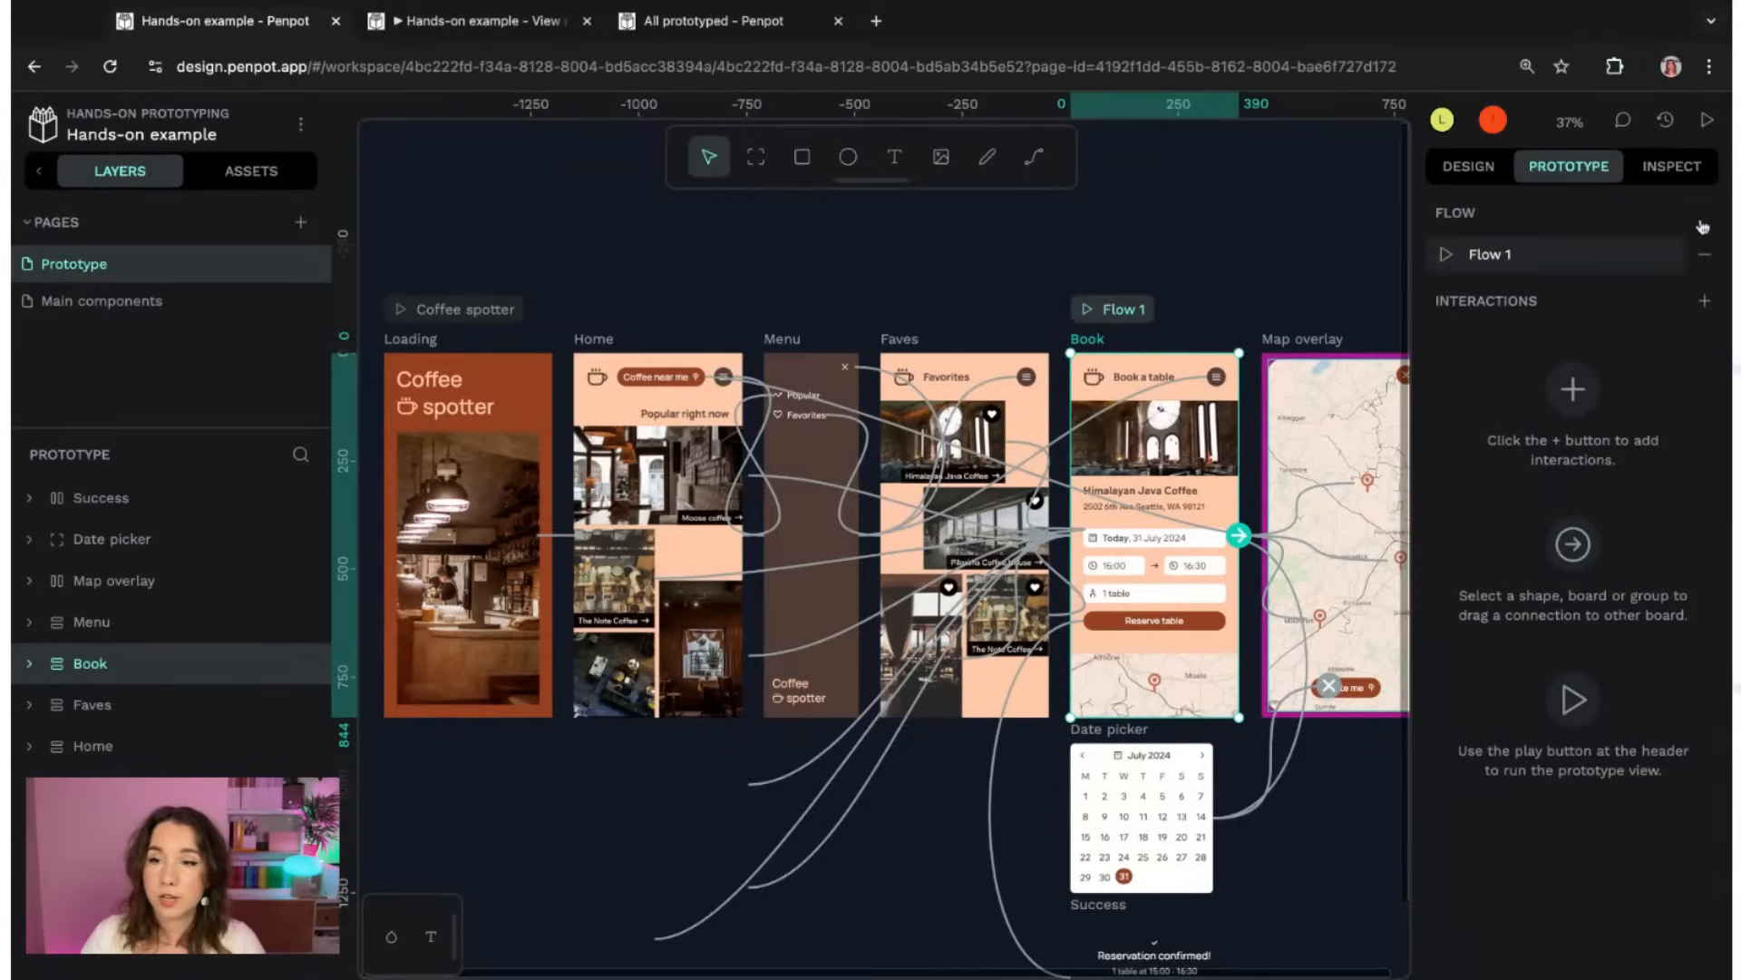
# - Rename the Book board's flow as Book a table and clear the selection
pyautogui.doubleClick(1540, 250)
pyautogui.write('Book a table')
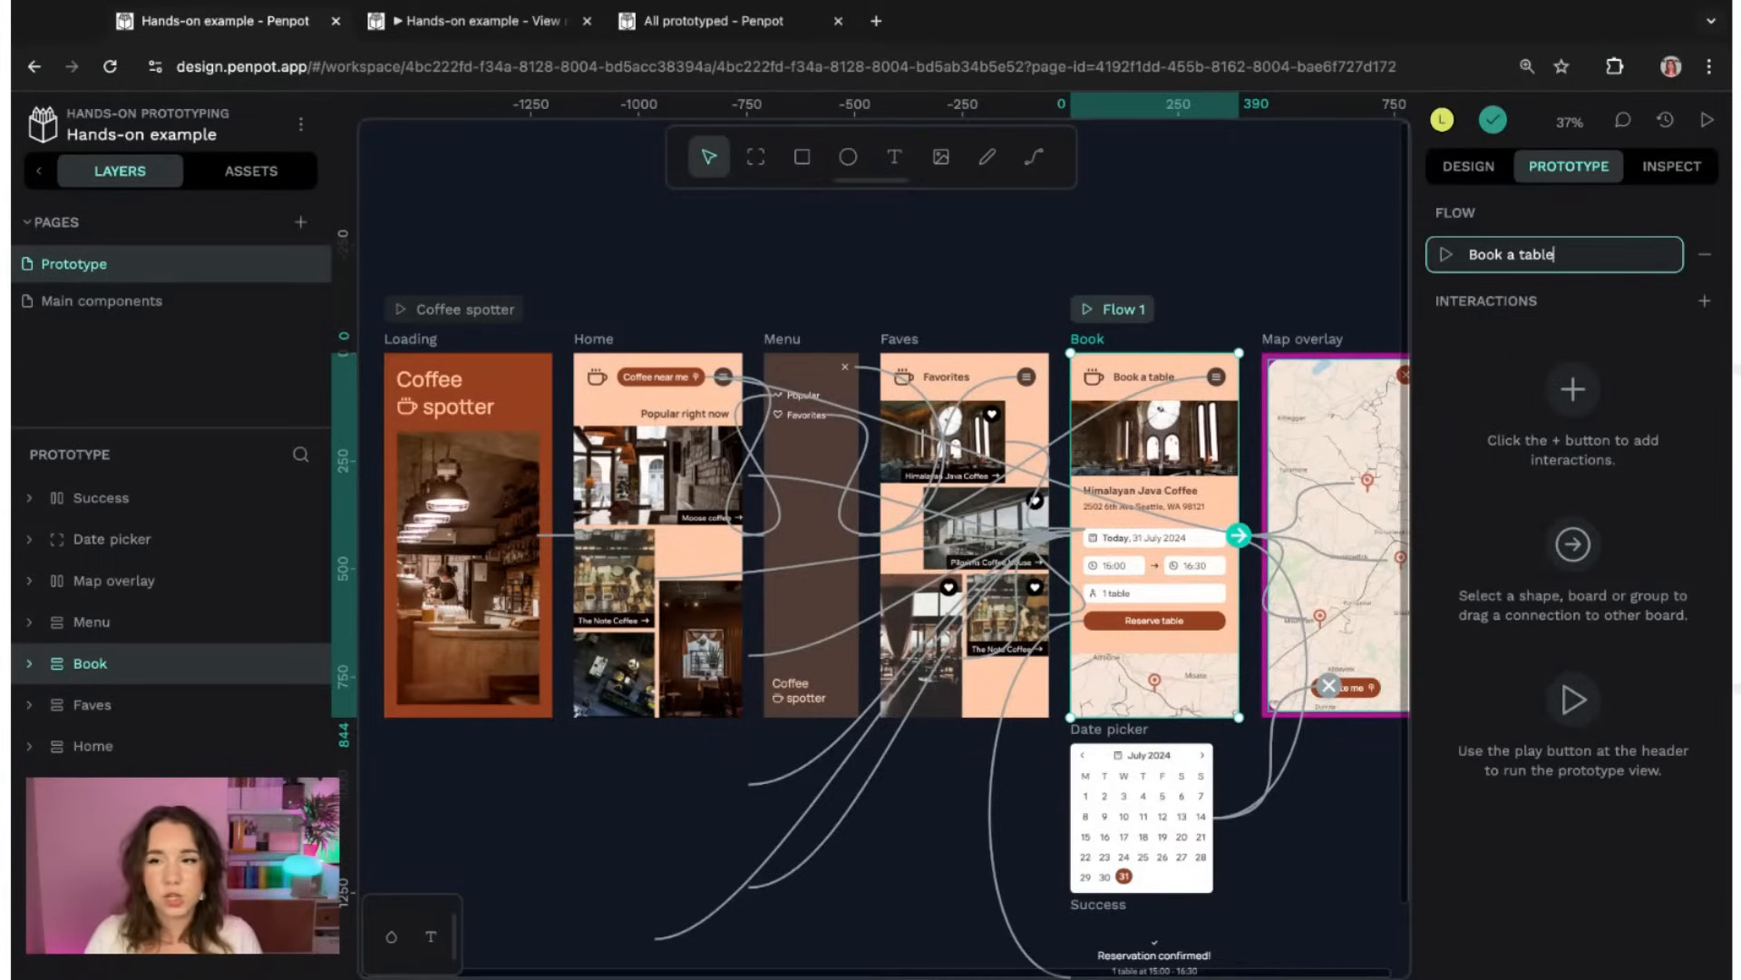
pyautogui.press('Return')
pyautogui.click(1220, 215)
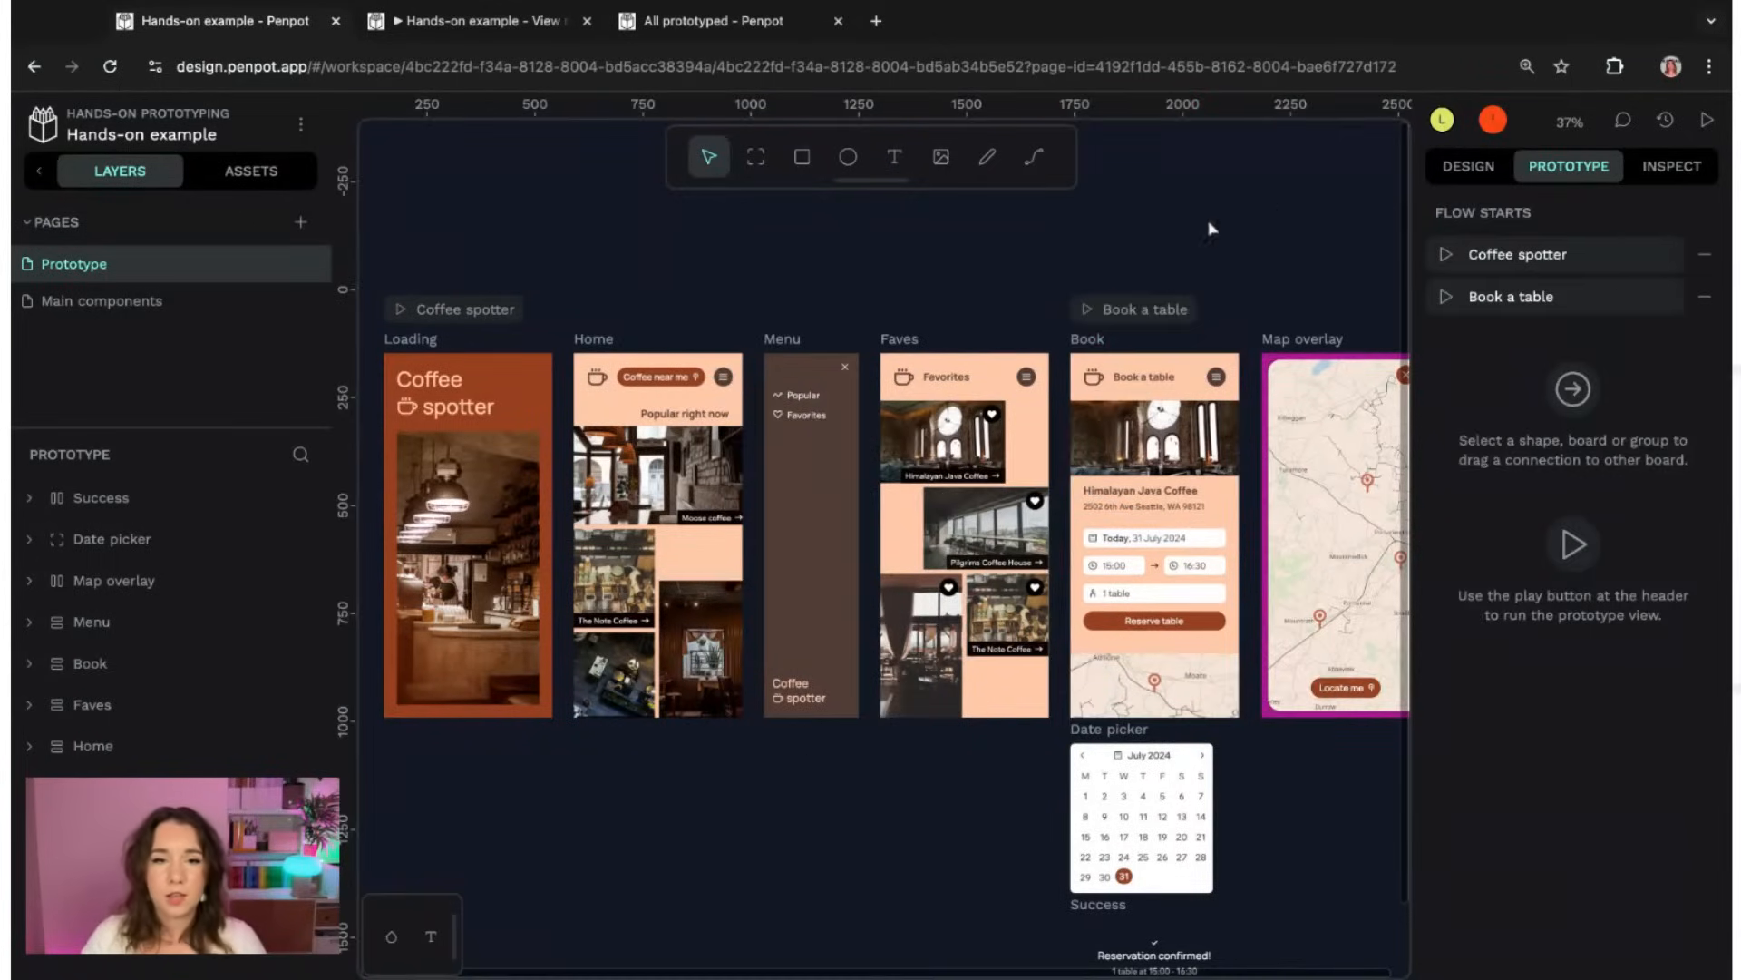
# - Play the Book a table flow in view mode, then open and close the overview of boards
pyautogui.click(1149, 313)
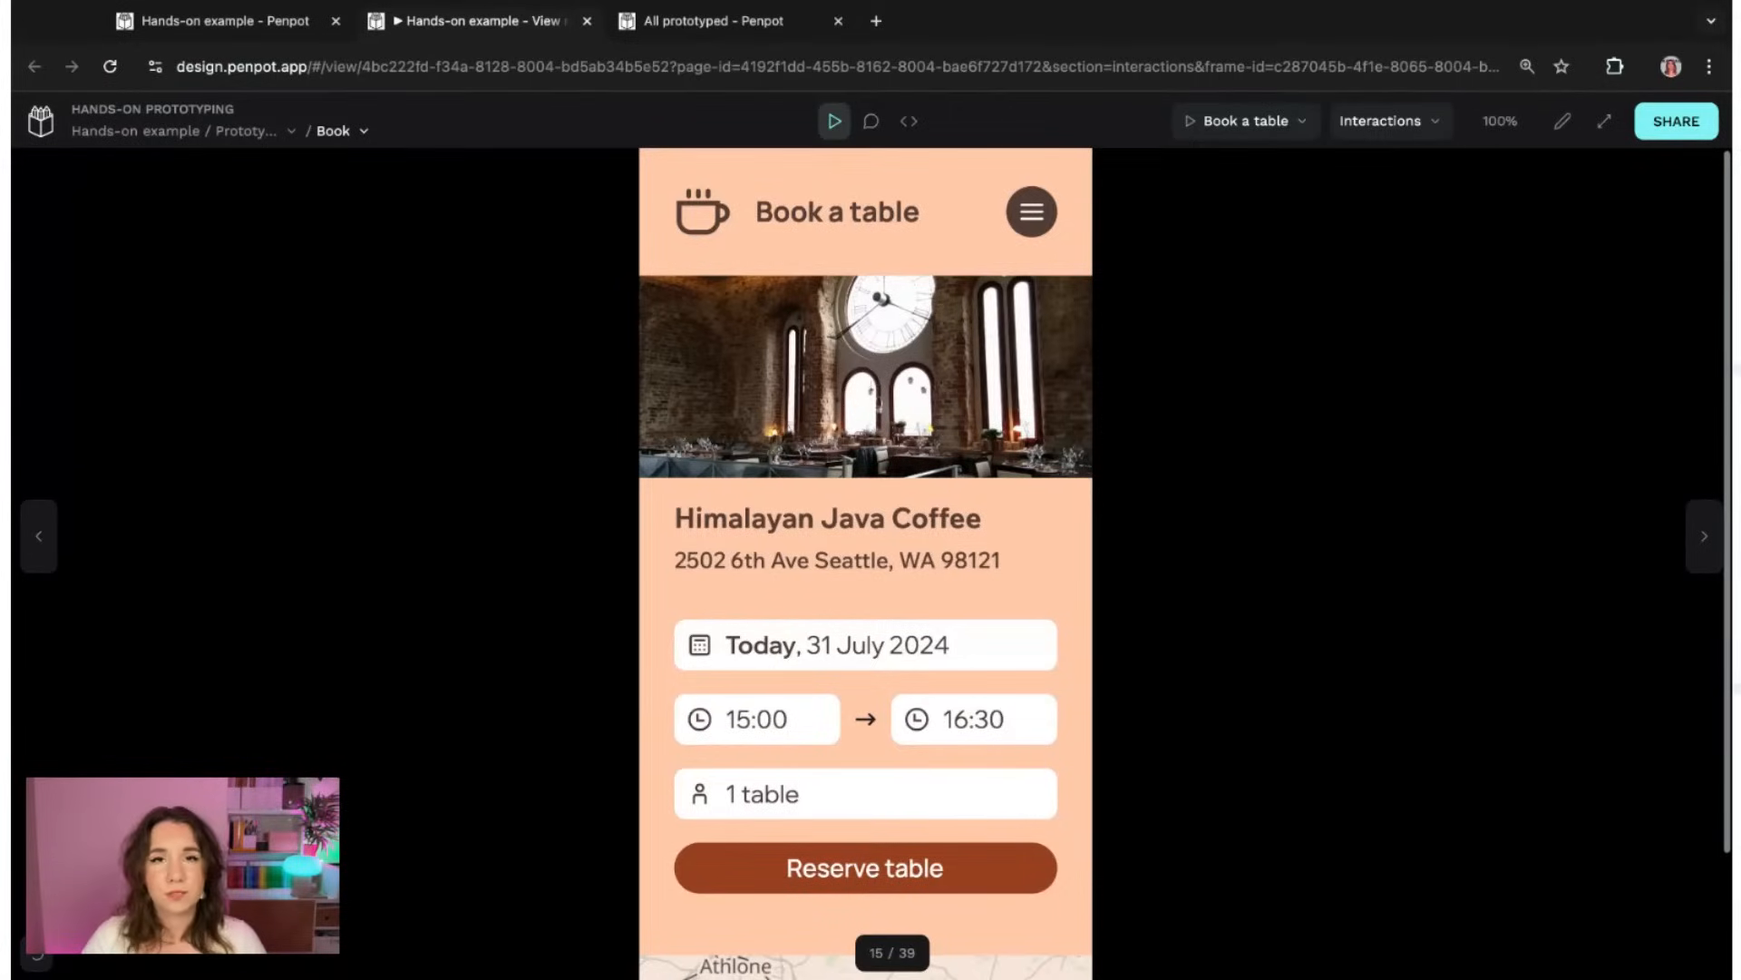
pyautogui.click(361, 132)
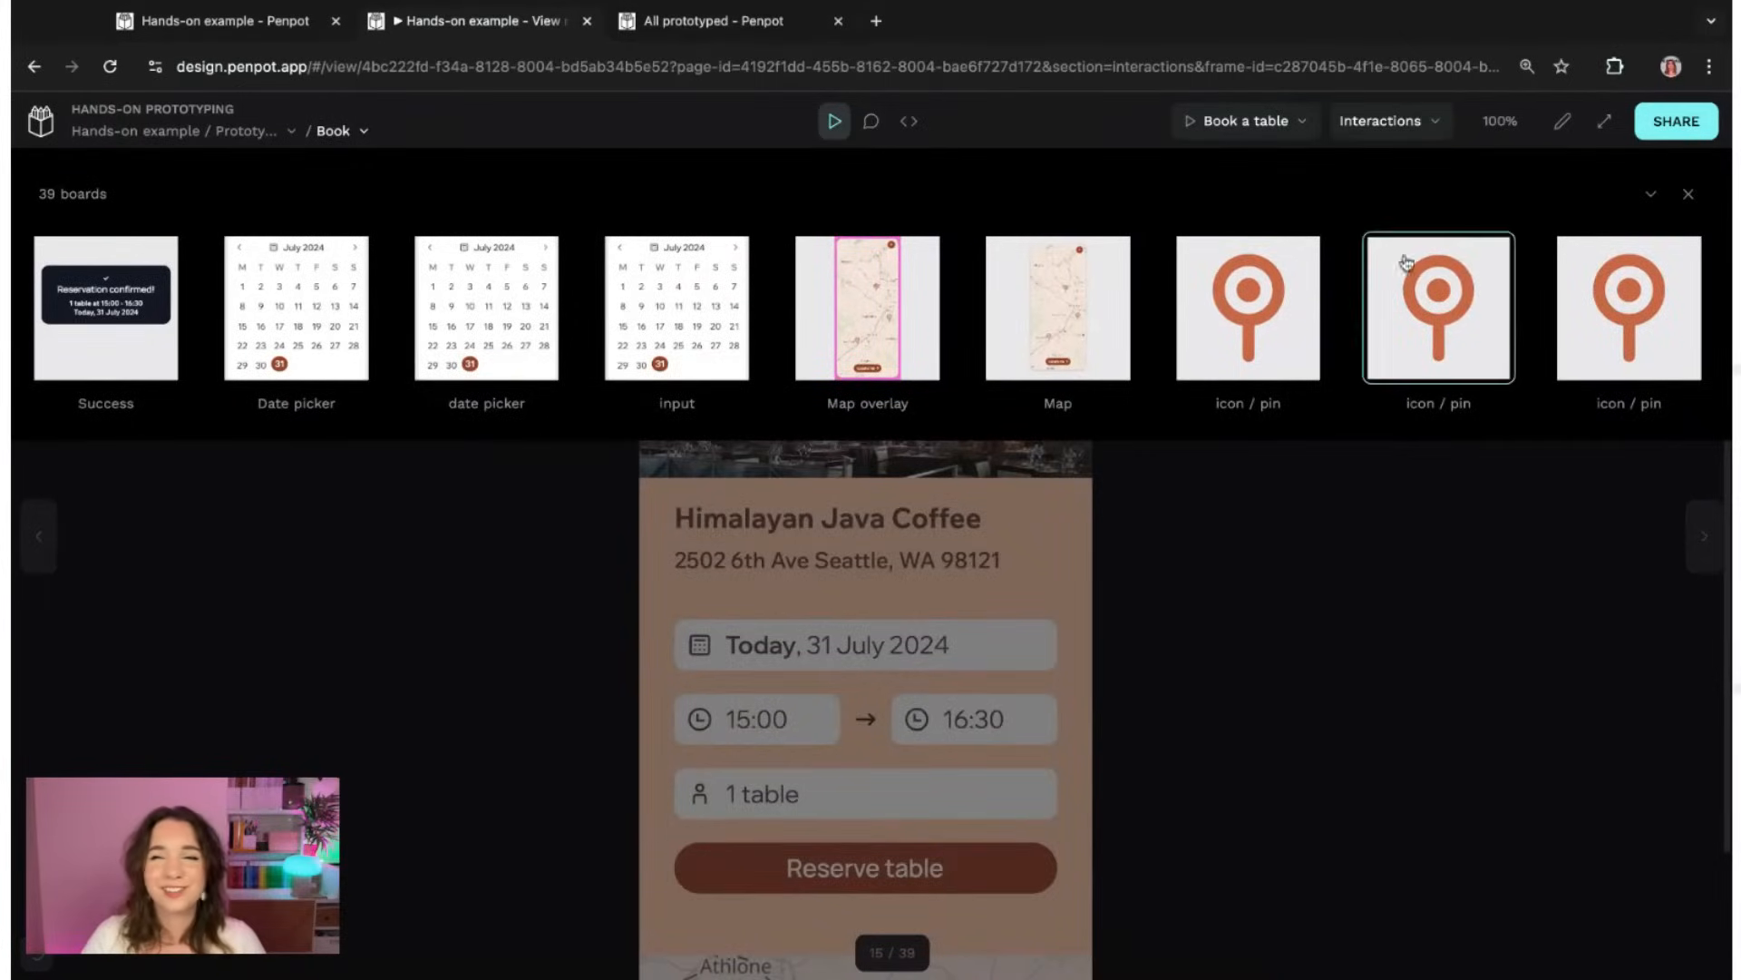
pyautogui.click(1689, 196)
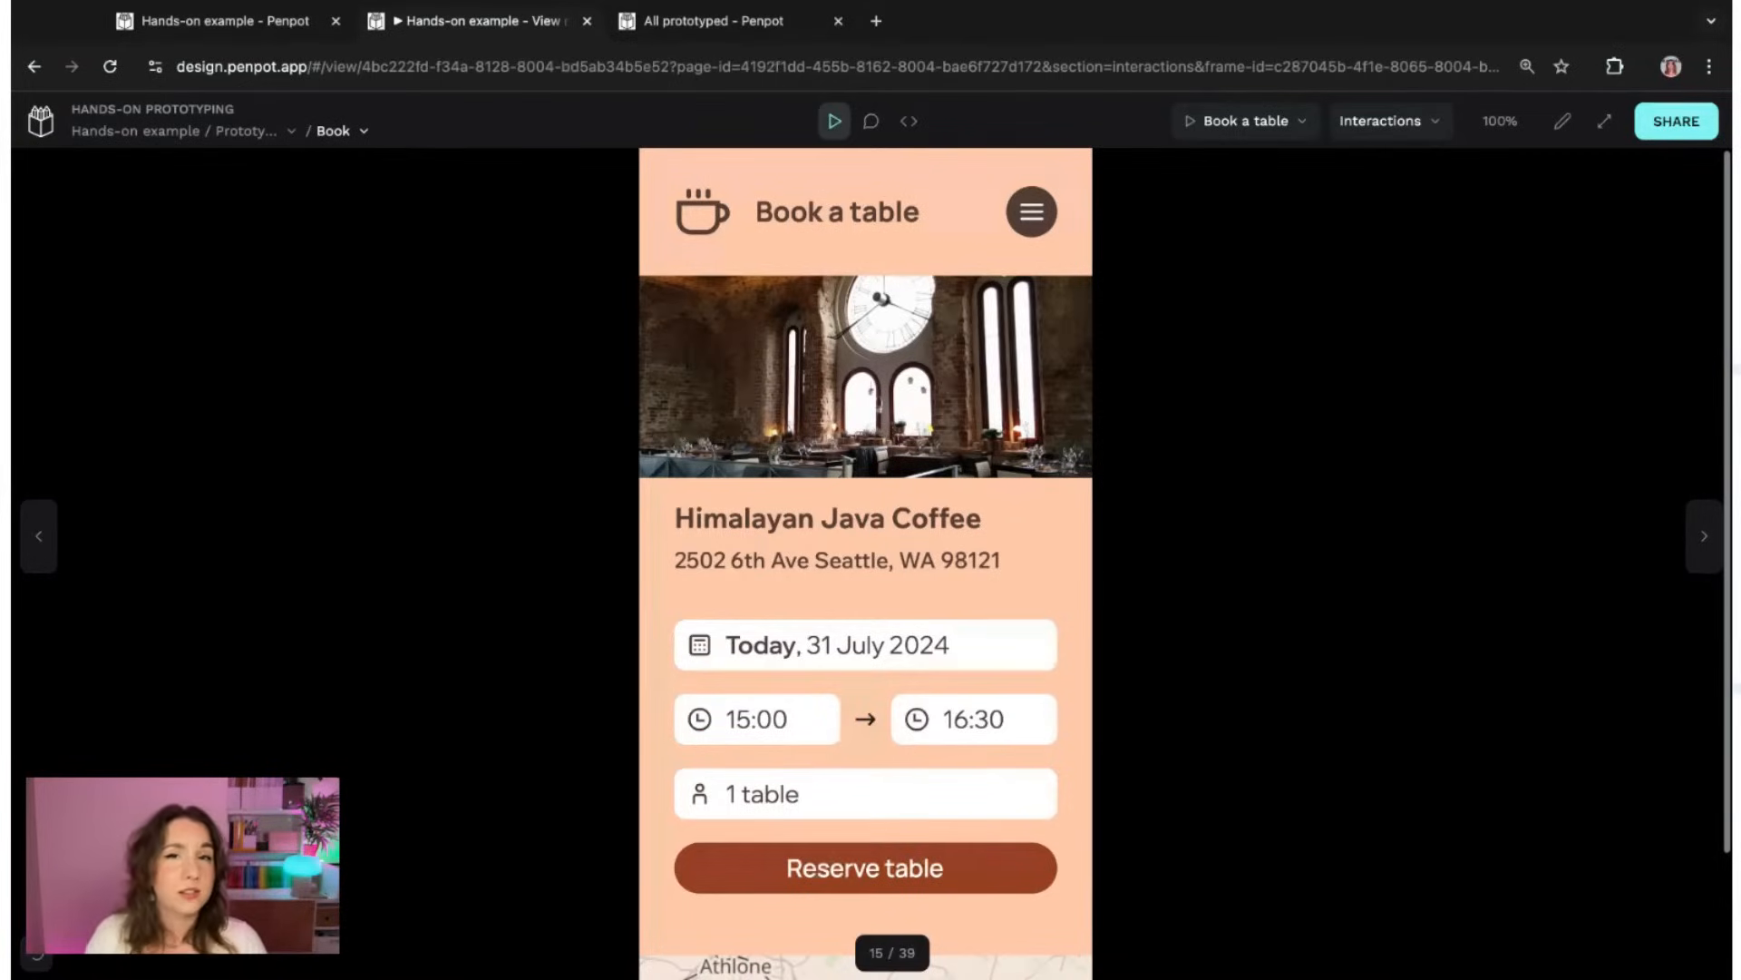
# - Test the Book board's interactions by opening and closing the date picker and reserving the table
pyautogui.click(1034, 214)
pyautogui.click(1050, 192)
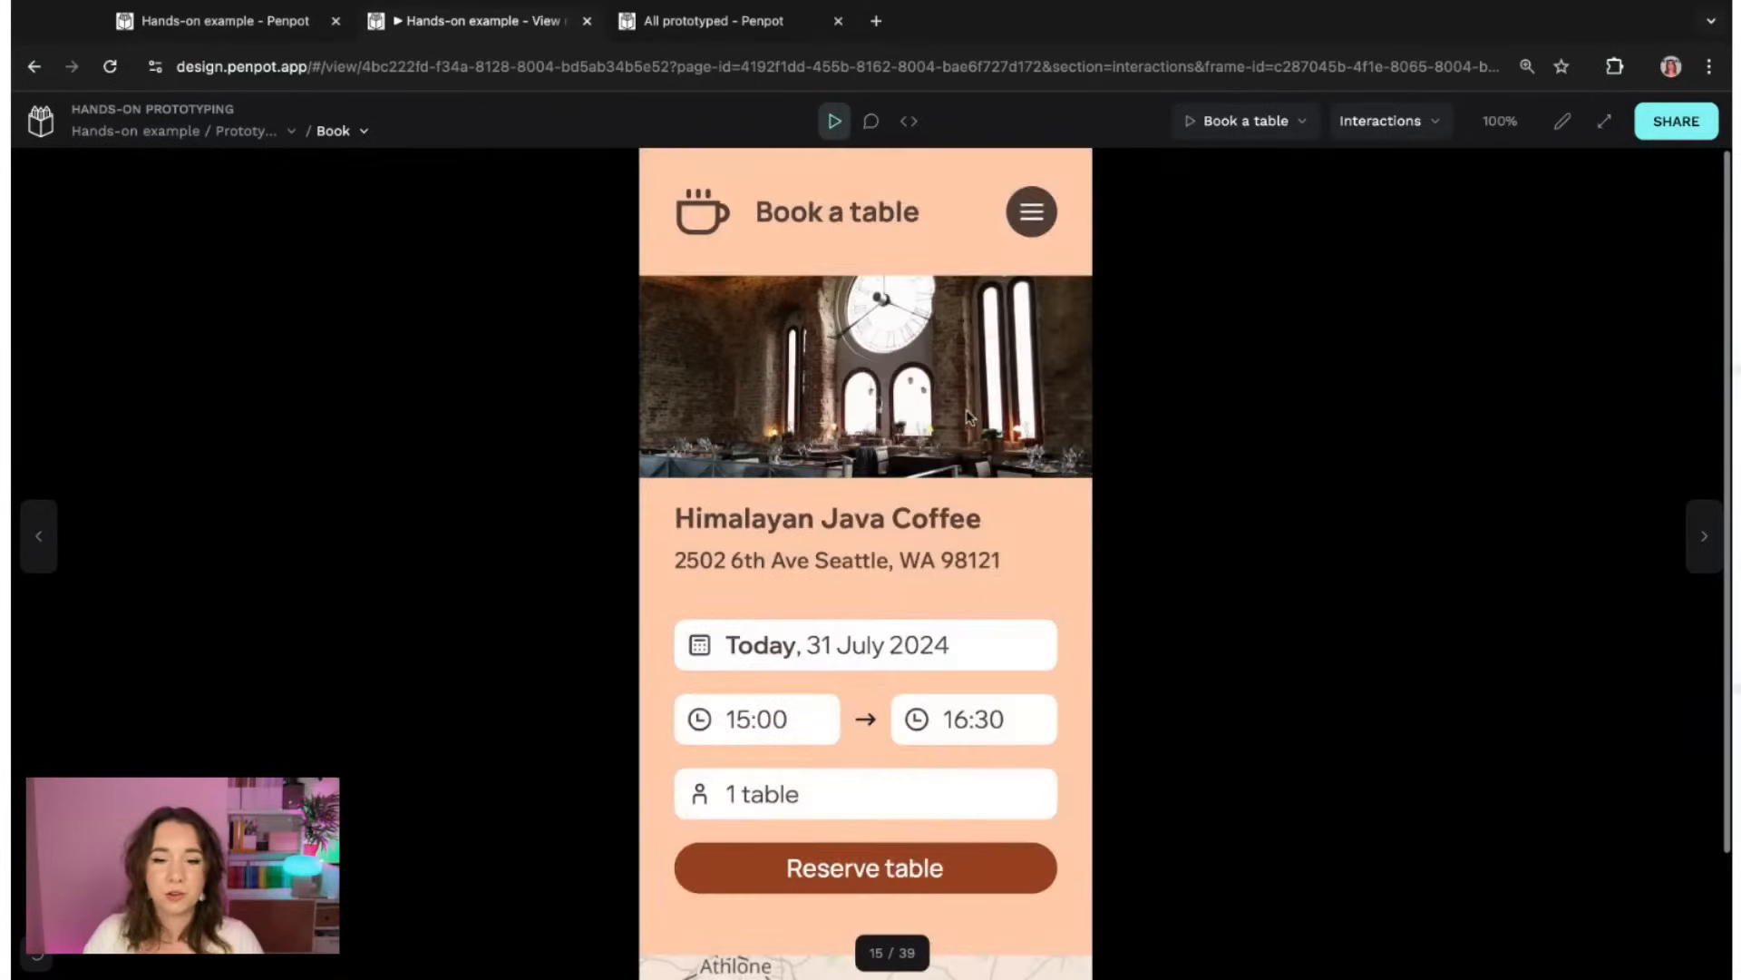
pyautogui.click(890, 645)
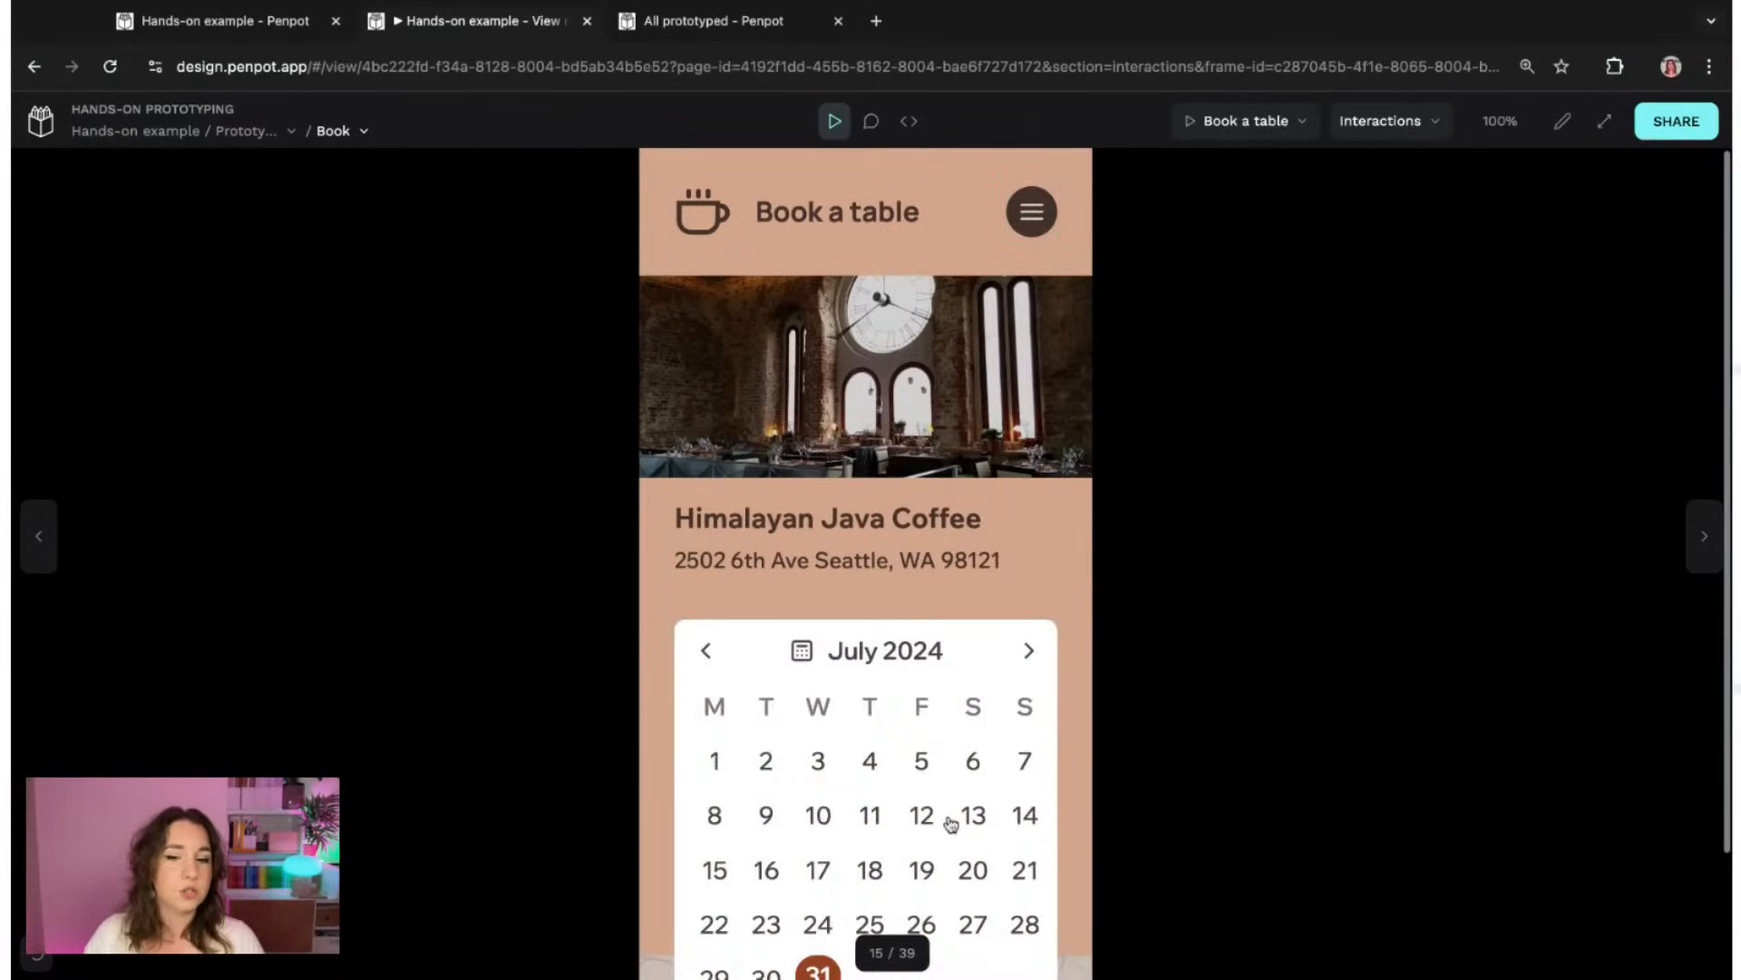
pyautogui.scroll(-2, 950, 823)
pyautogui.click(951, 823)
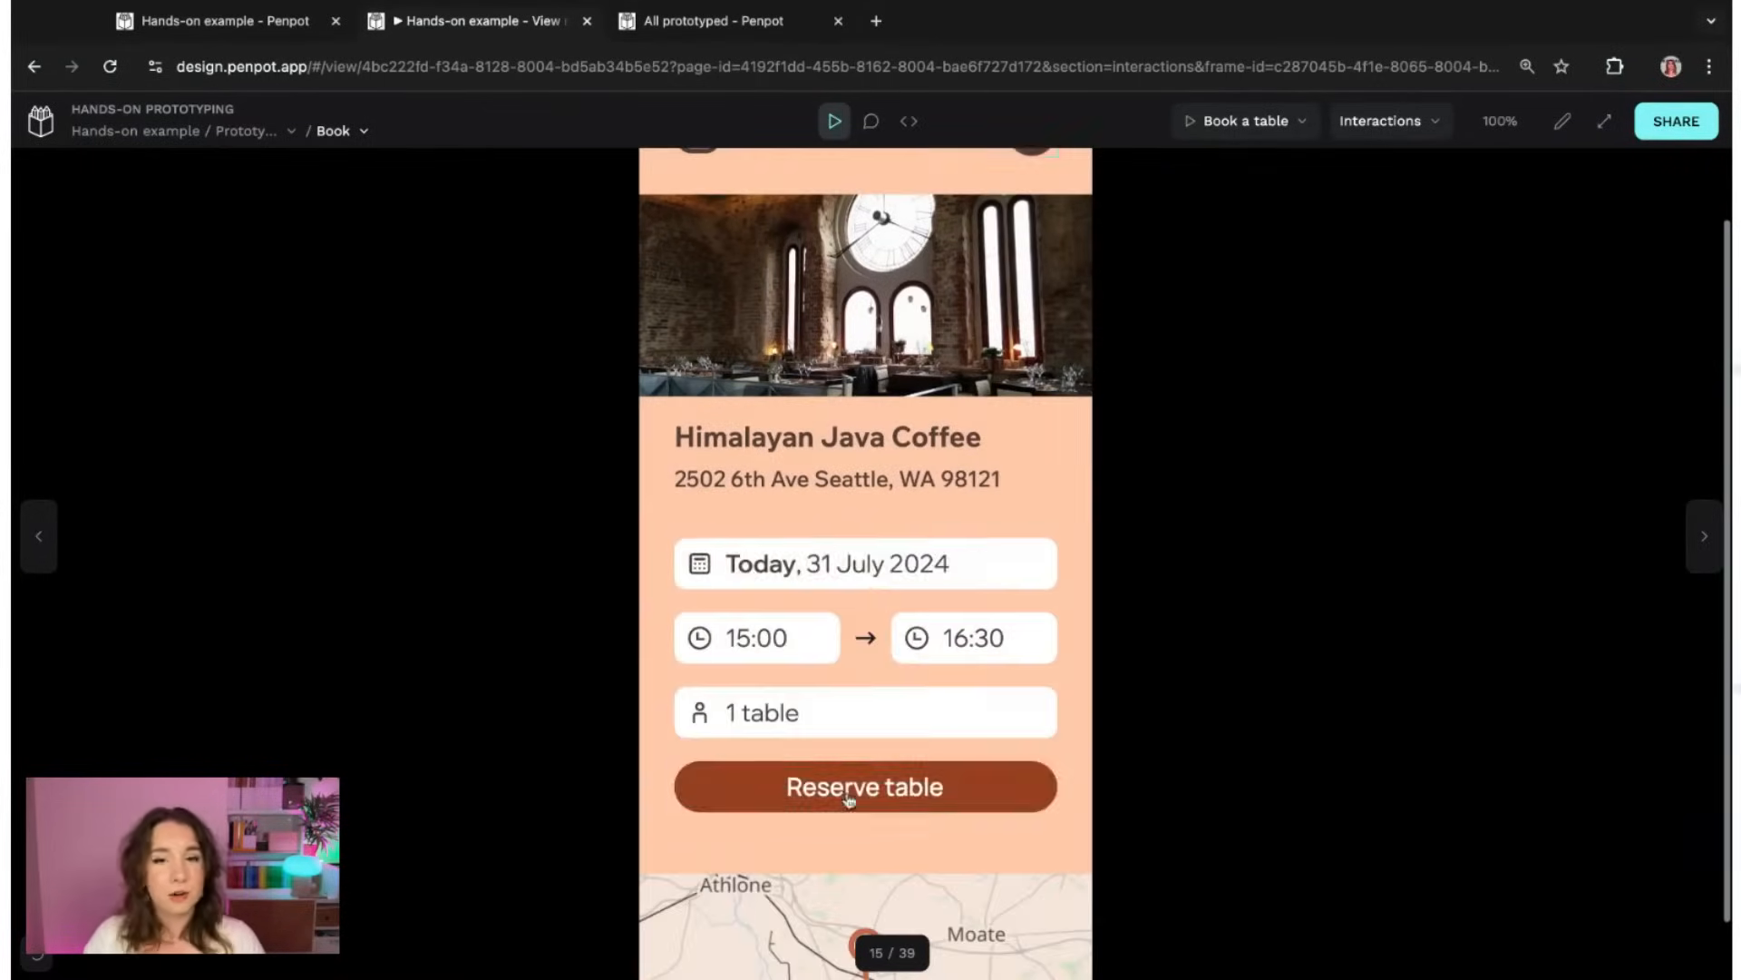
pyautogui.click(847, 789)
pyautogui.scroll(2, 1294, 696)
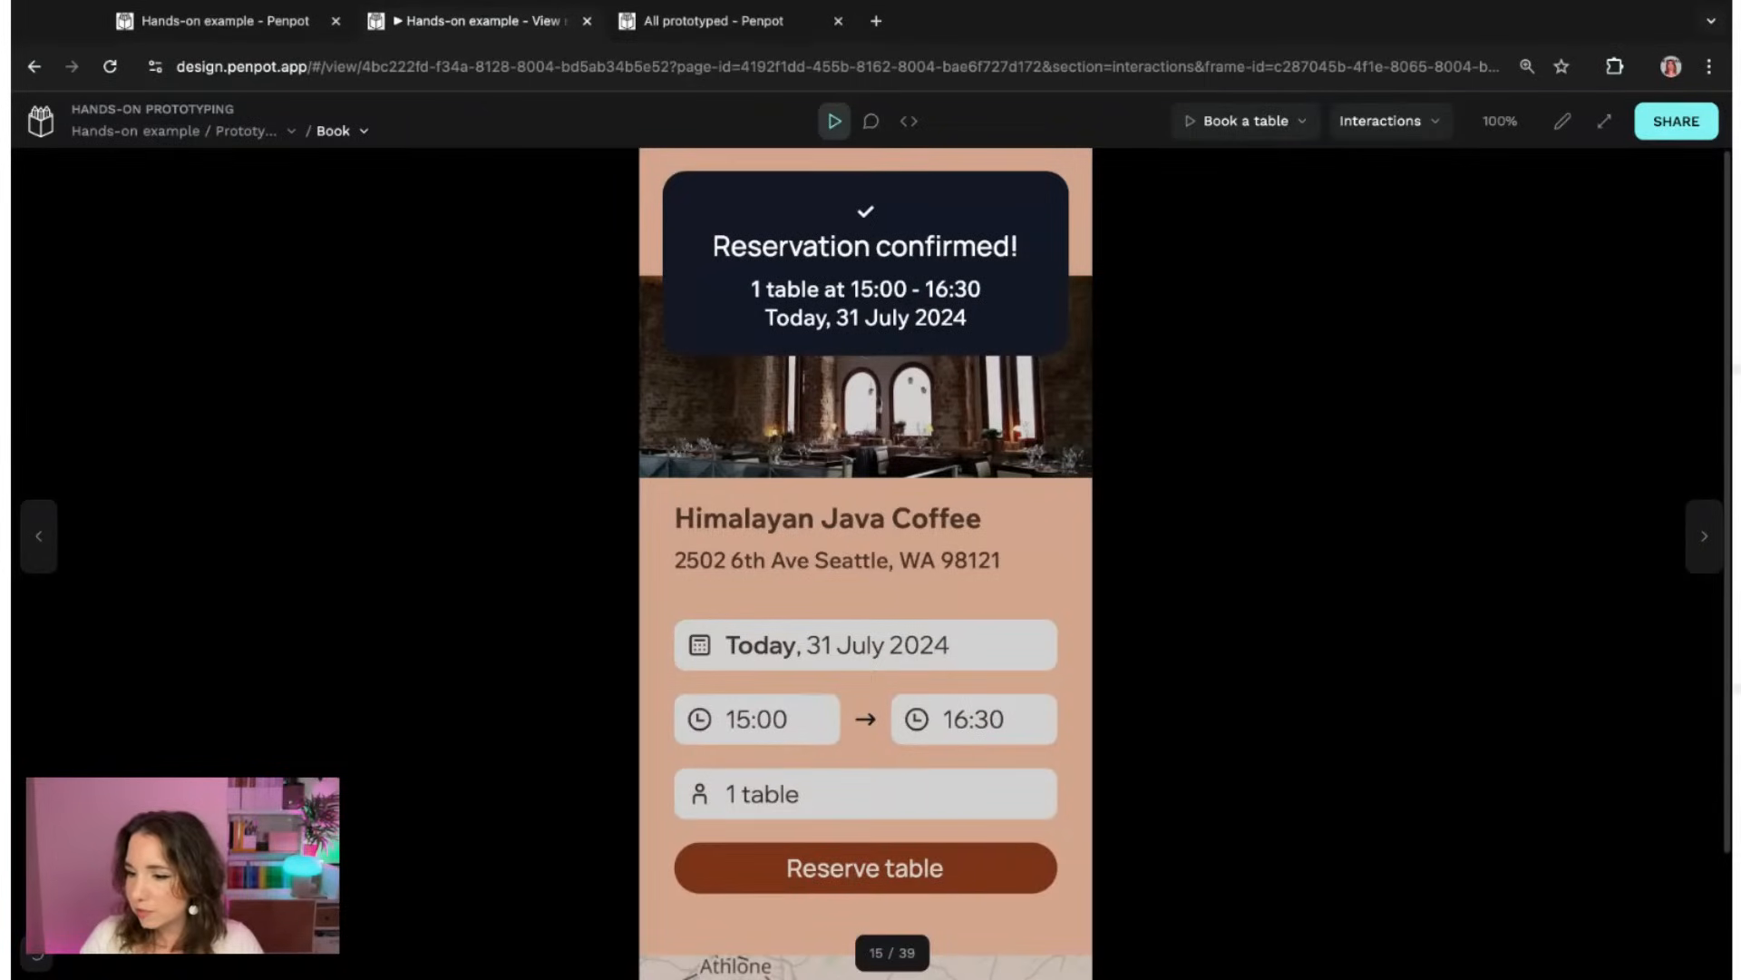
pyautogui.click(1559, 304)
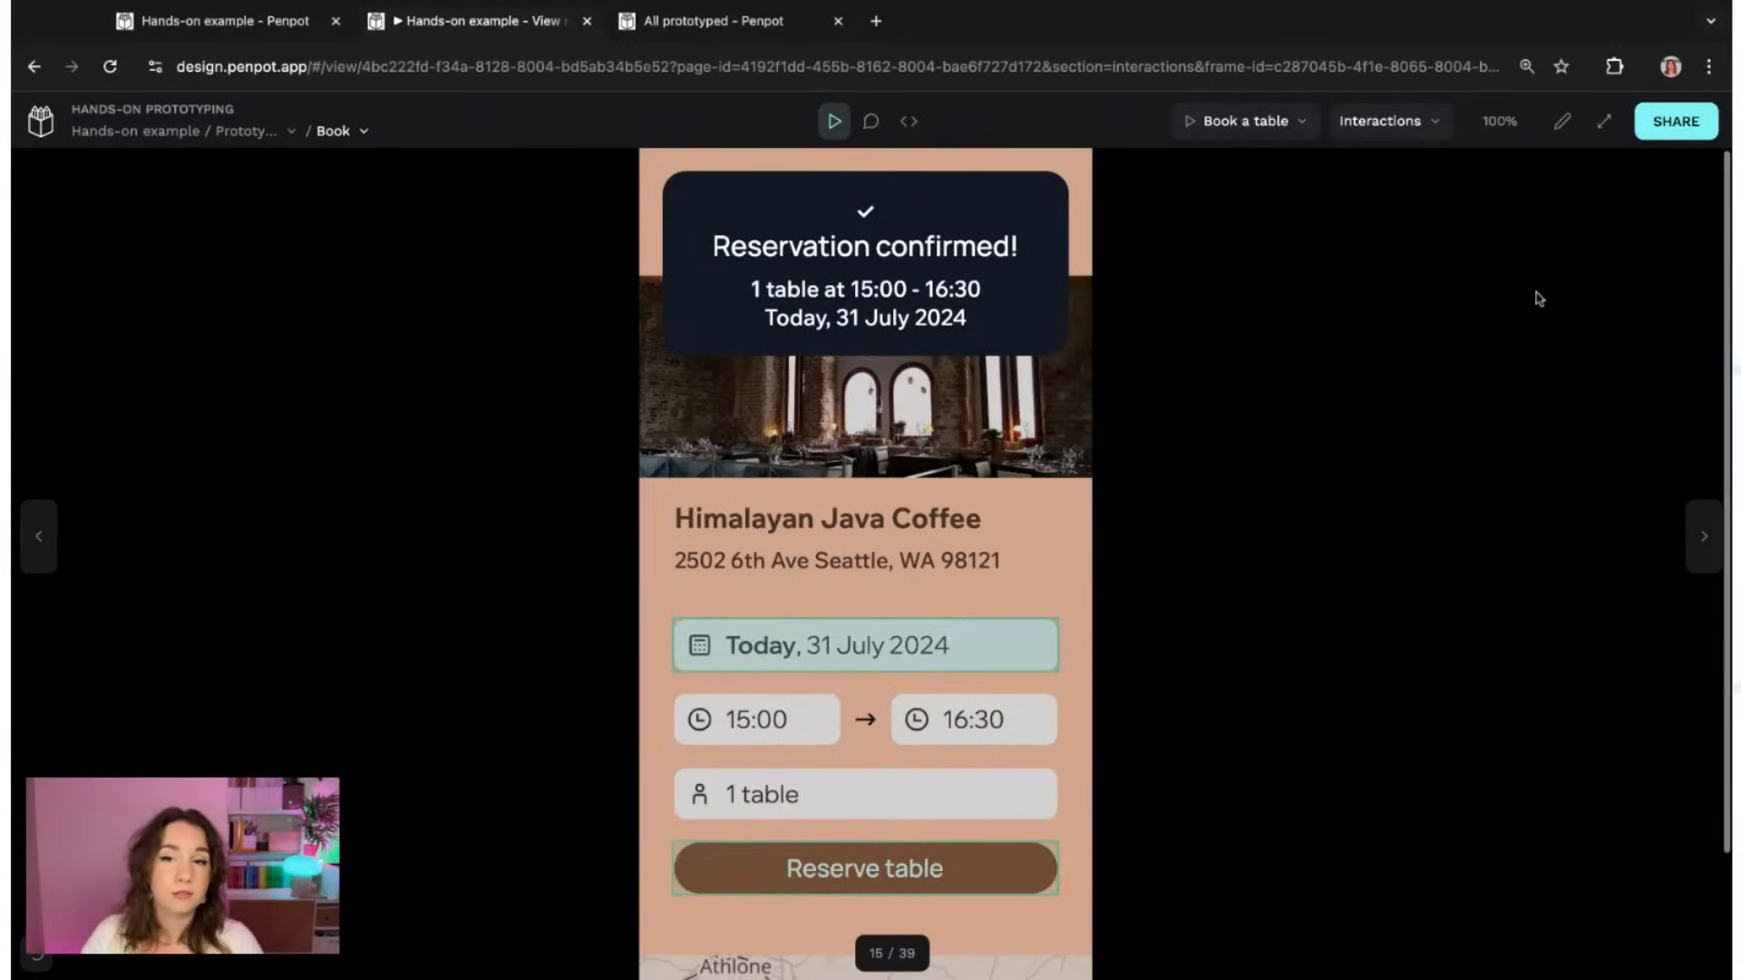
# - Switch the prototype view between the Coffee spotter and Book a table flows, ending on Coffee spotter
pyautogui.click(1242, 127)
pyautogui.click(1108, 188)
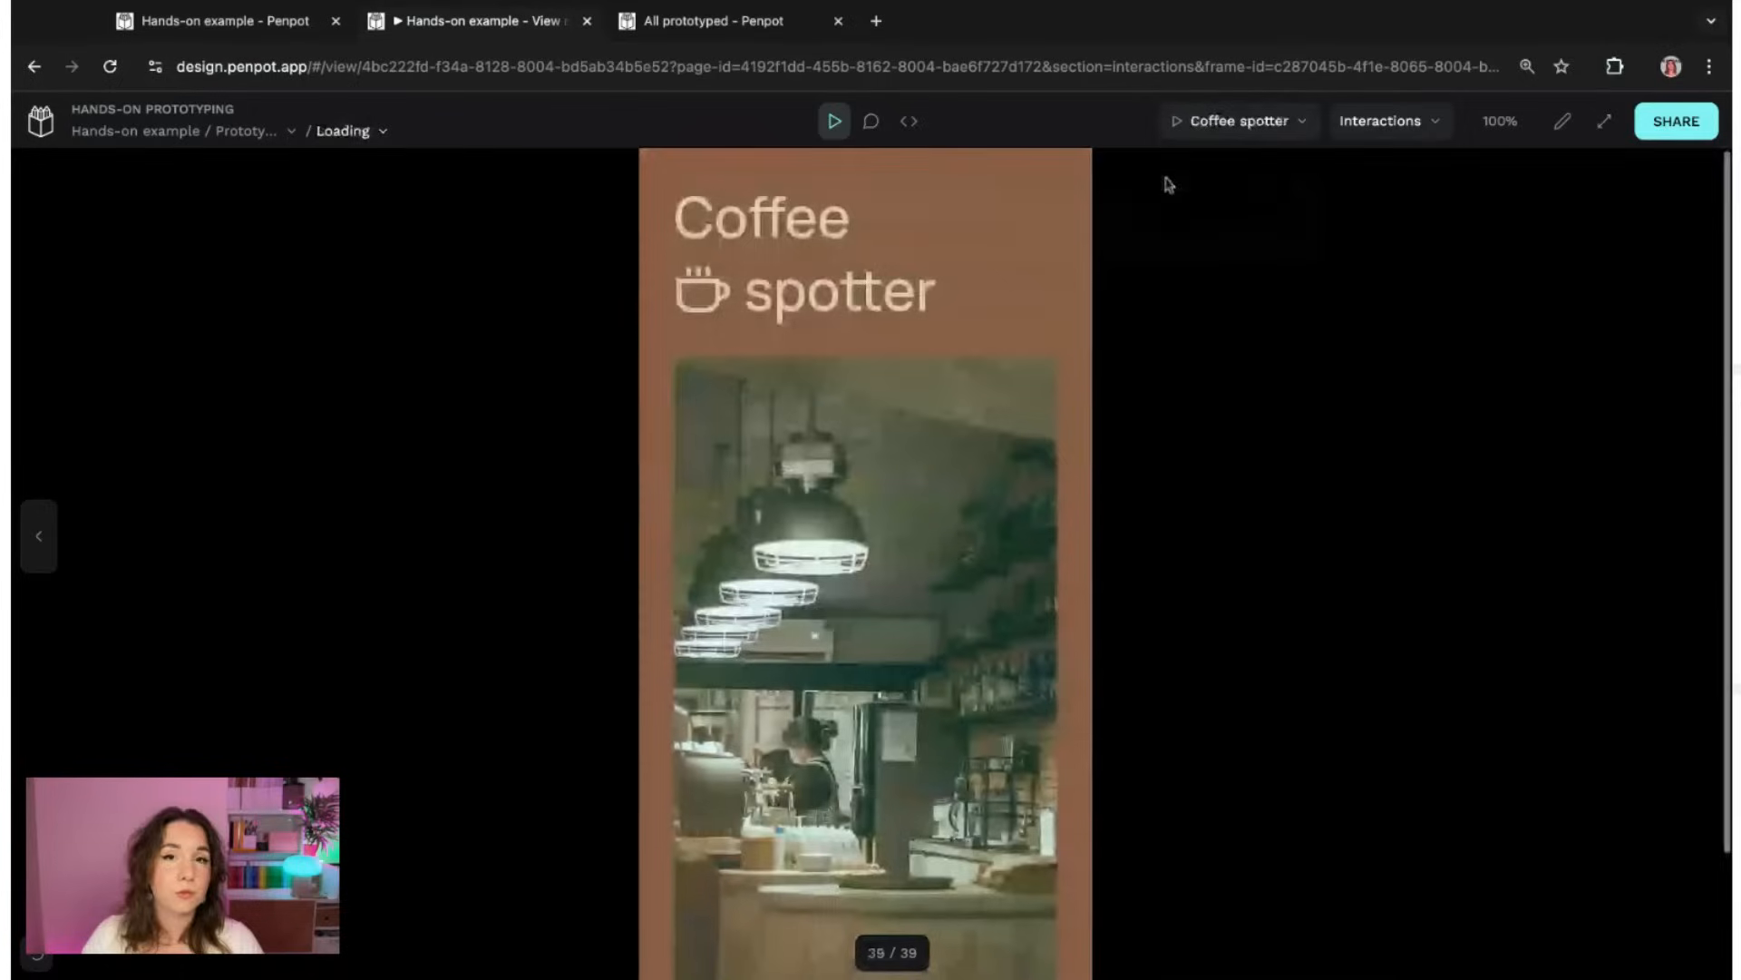
pyautogui.click(1239, 123)
pyautogui.click(1125, 230)
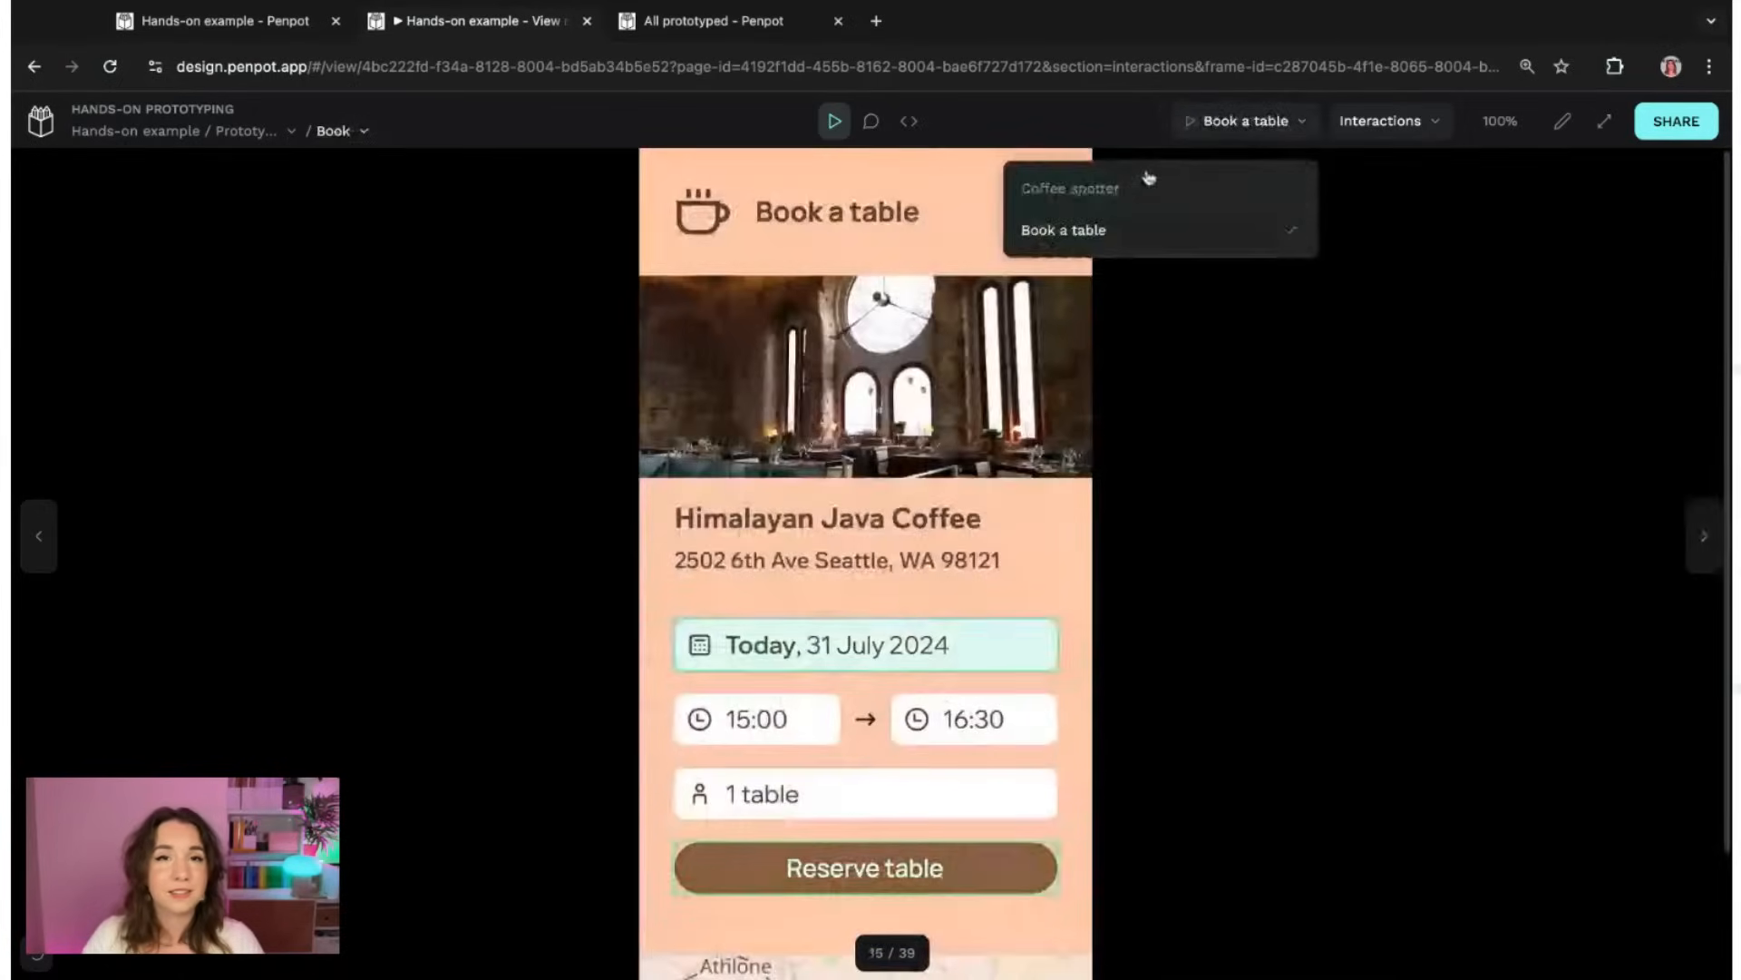
pyautogui.click(1119, 188)
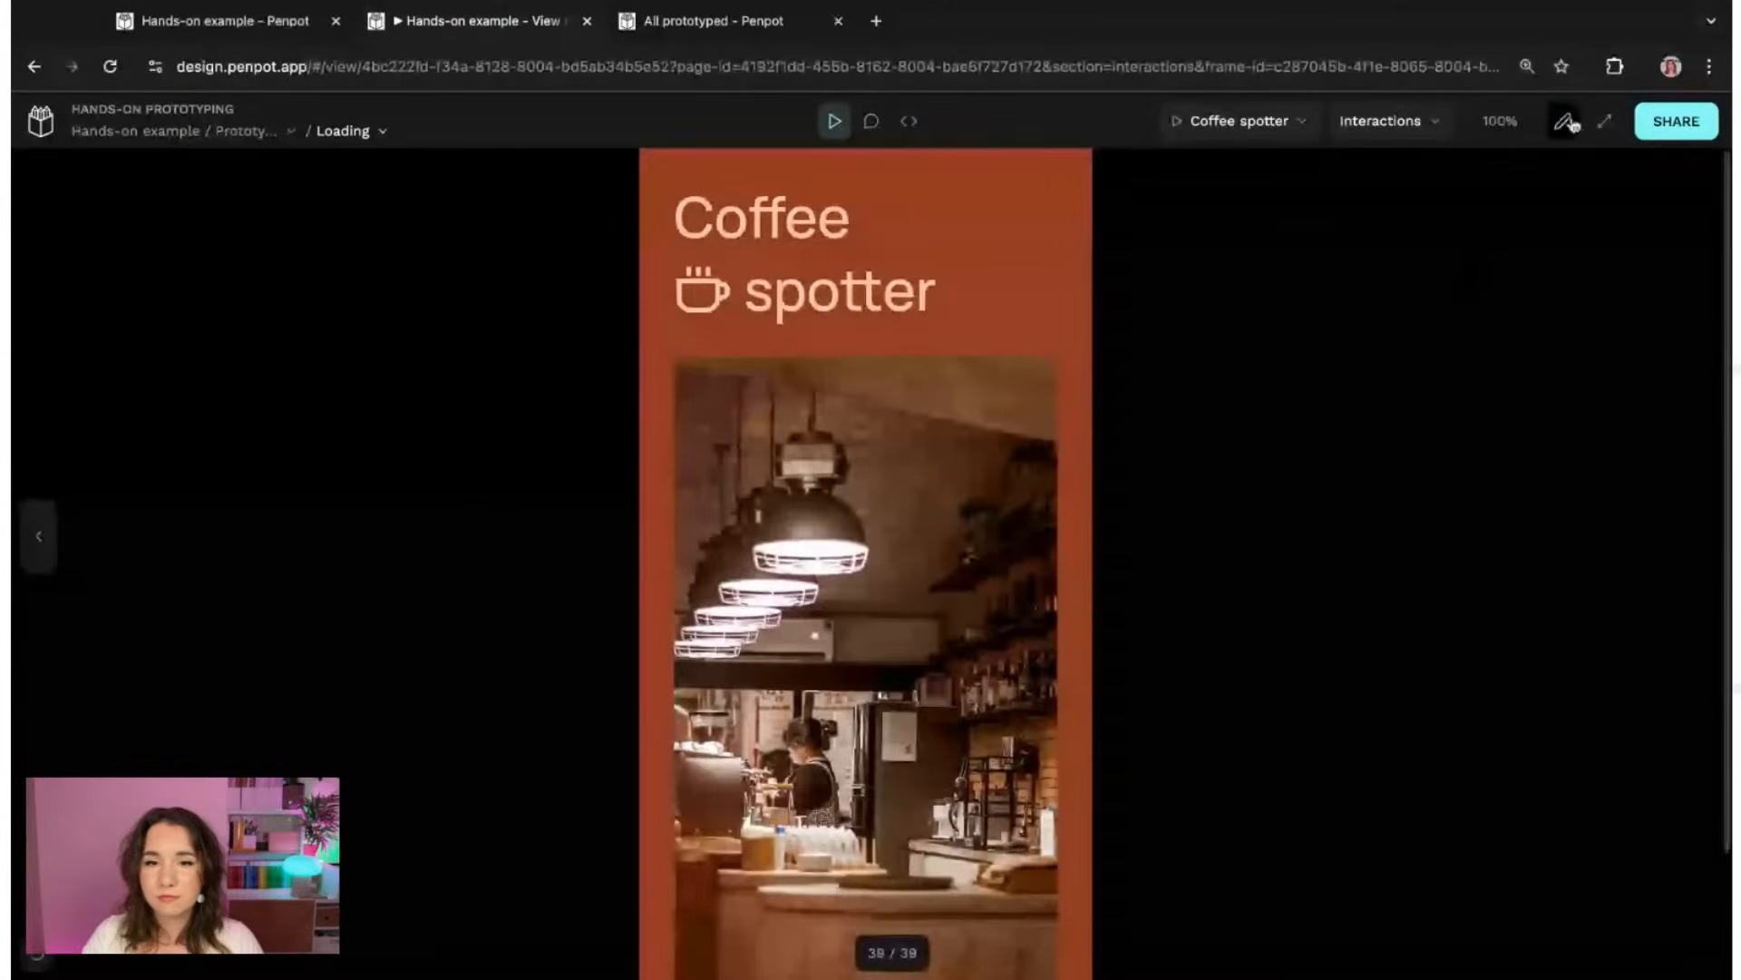
# - Return to the workspace and draw a new board about 936 by 1178 px to the left of the Loading board
pyautogui.click(1567, 124)
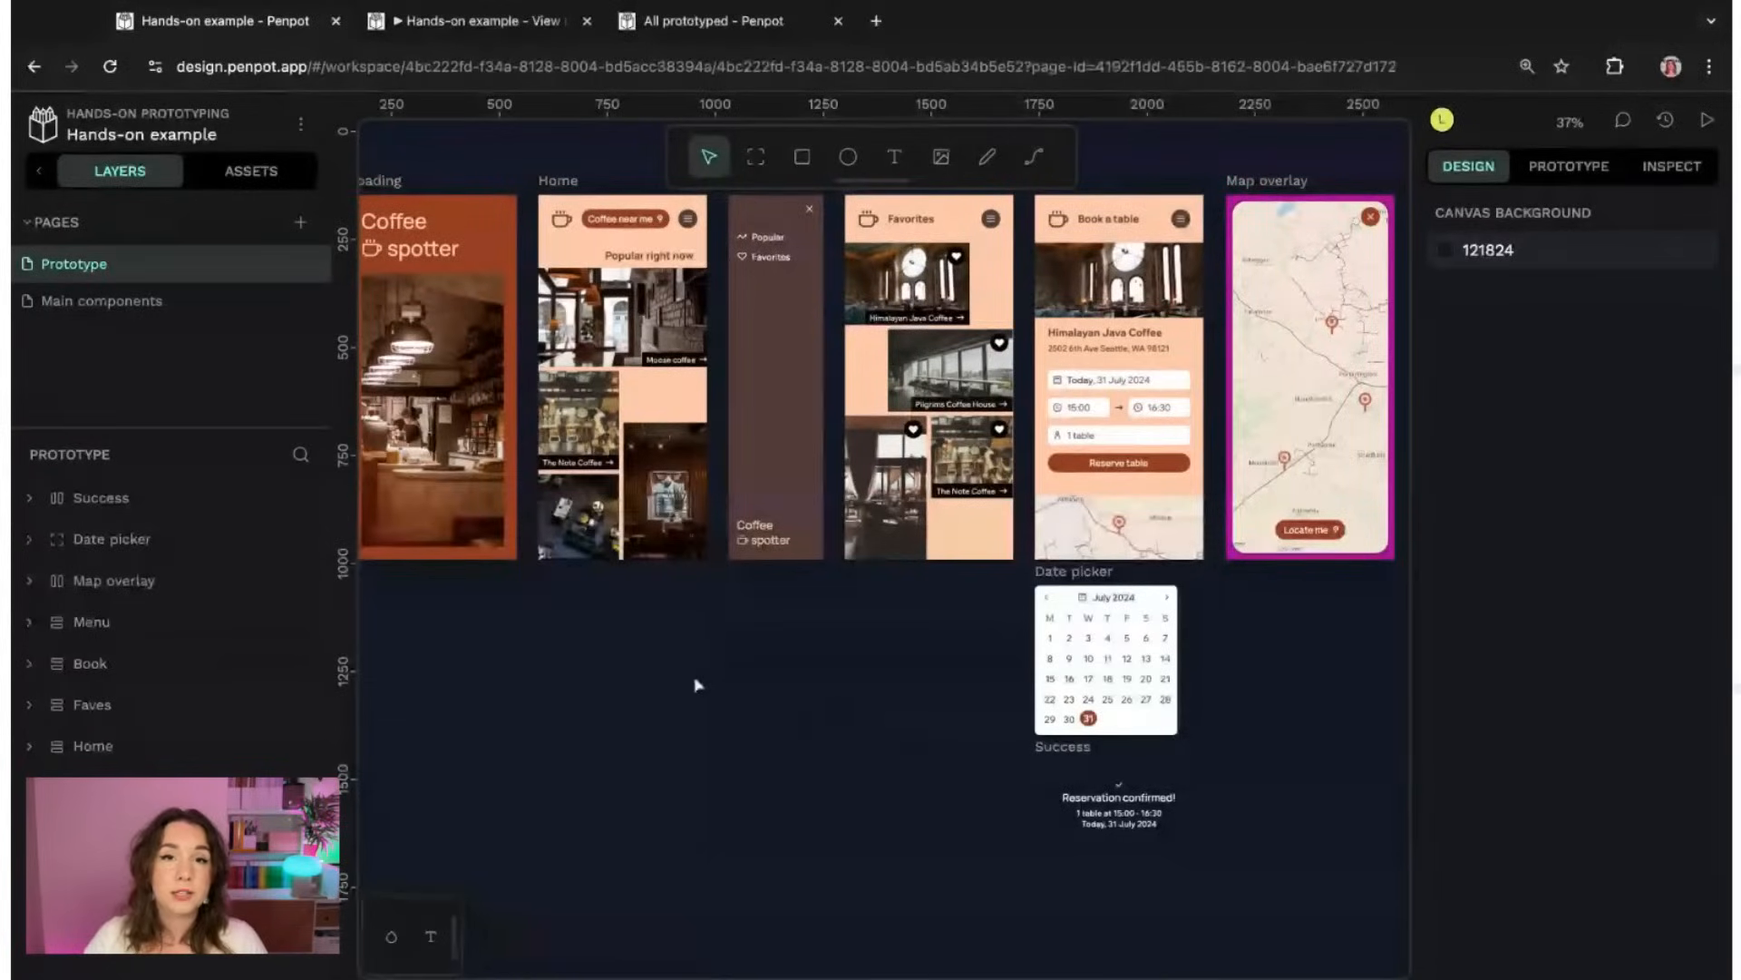
pyautogui.moveTo(696, 685); pyautogui.dragTo(952, 831)
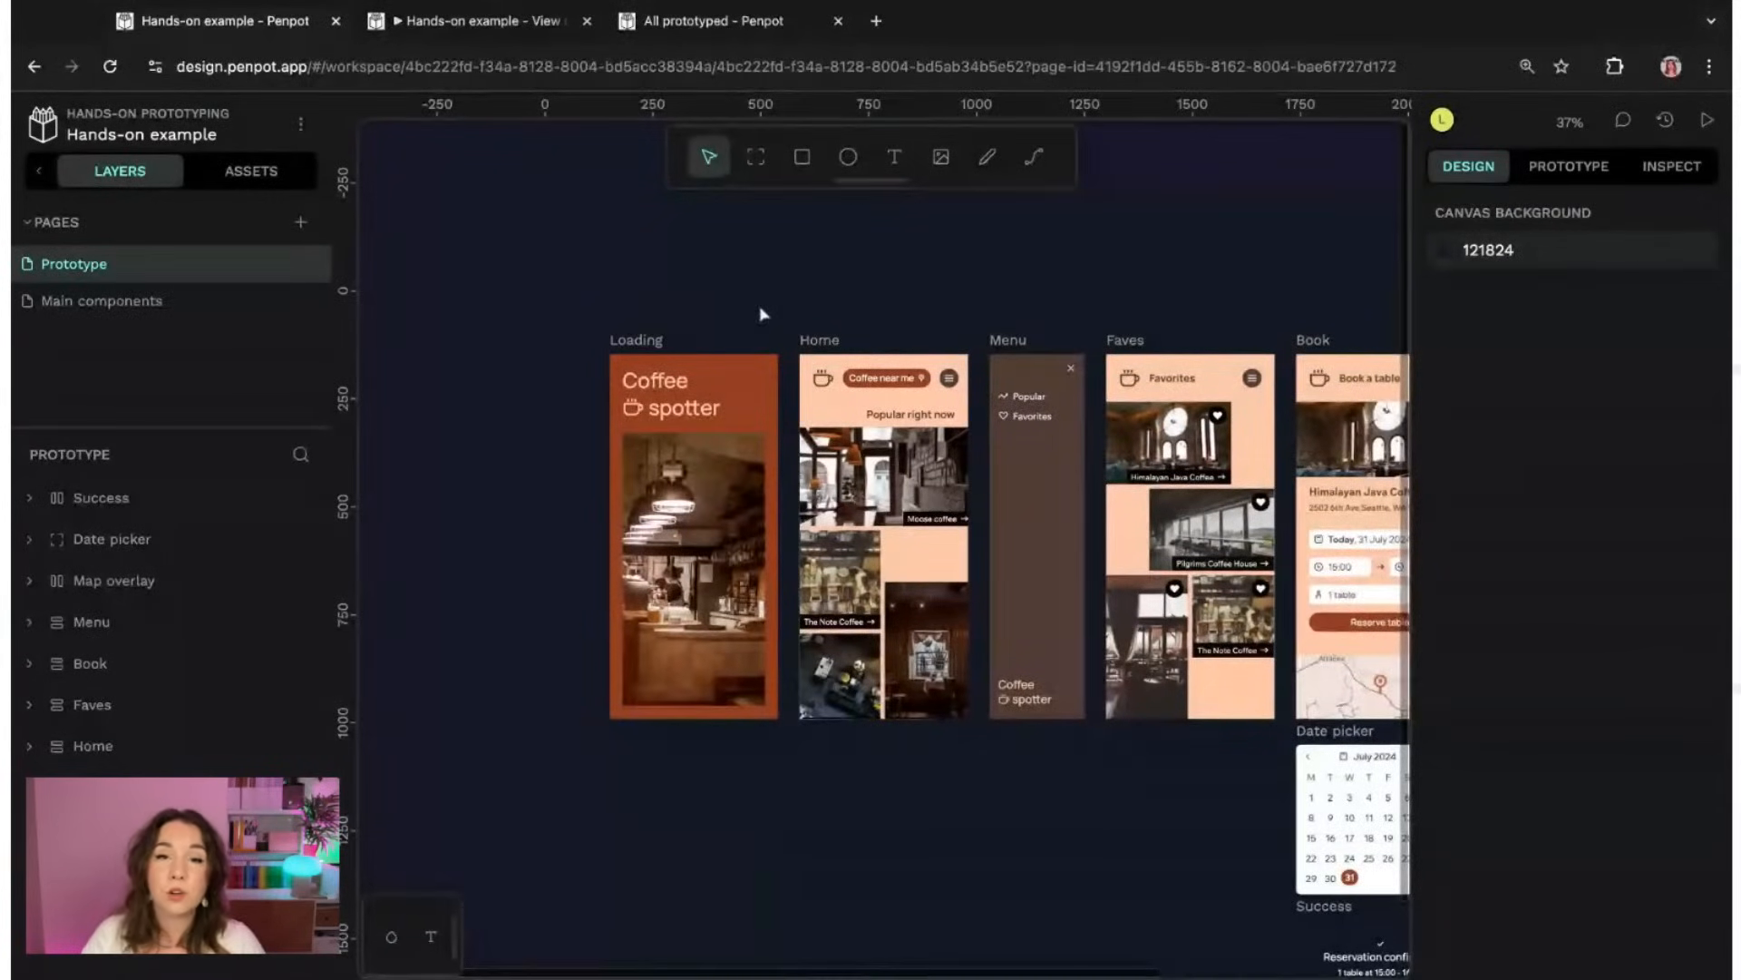
pyautogui.click(630, 337)
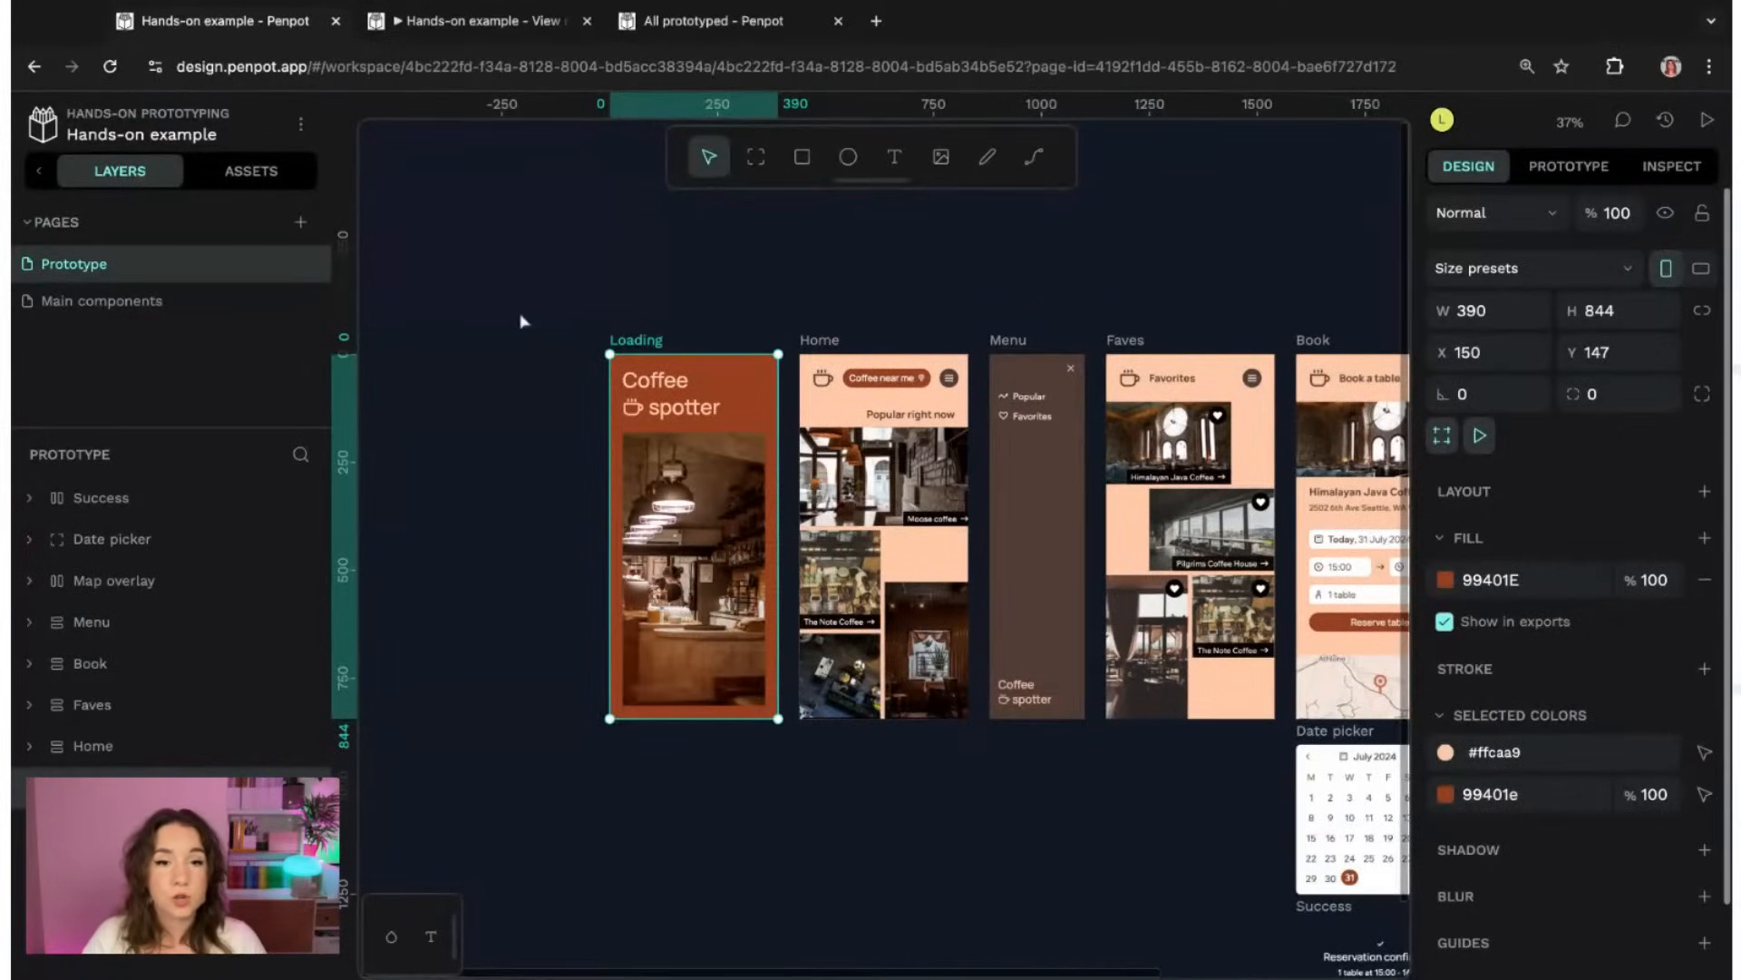
pyautogui.hscroll(-4, 599, 275)
pyautogui.scroll(2, 599, 275)
pyautogui.scroll(3, 599, 276)
pyautogui.moveTo(763, 651); pyautogui.dragTo(852, 307)
pyautogui.click(752, 161)
pyautogui.moveTo(559, 306); pyautogui.dragTo(1073, 952)
# - Draw a rectangle about 847 by 1169 px inside the new board, covering most of its area
pyautogui.press('r')
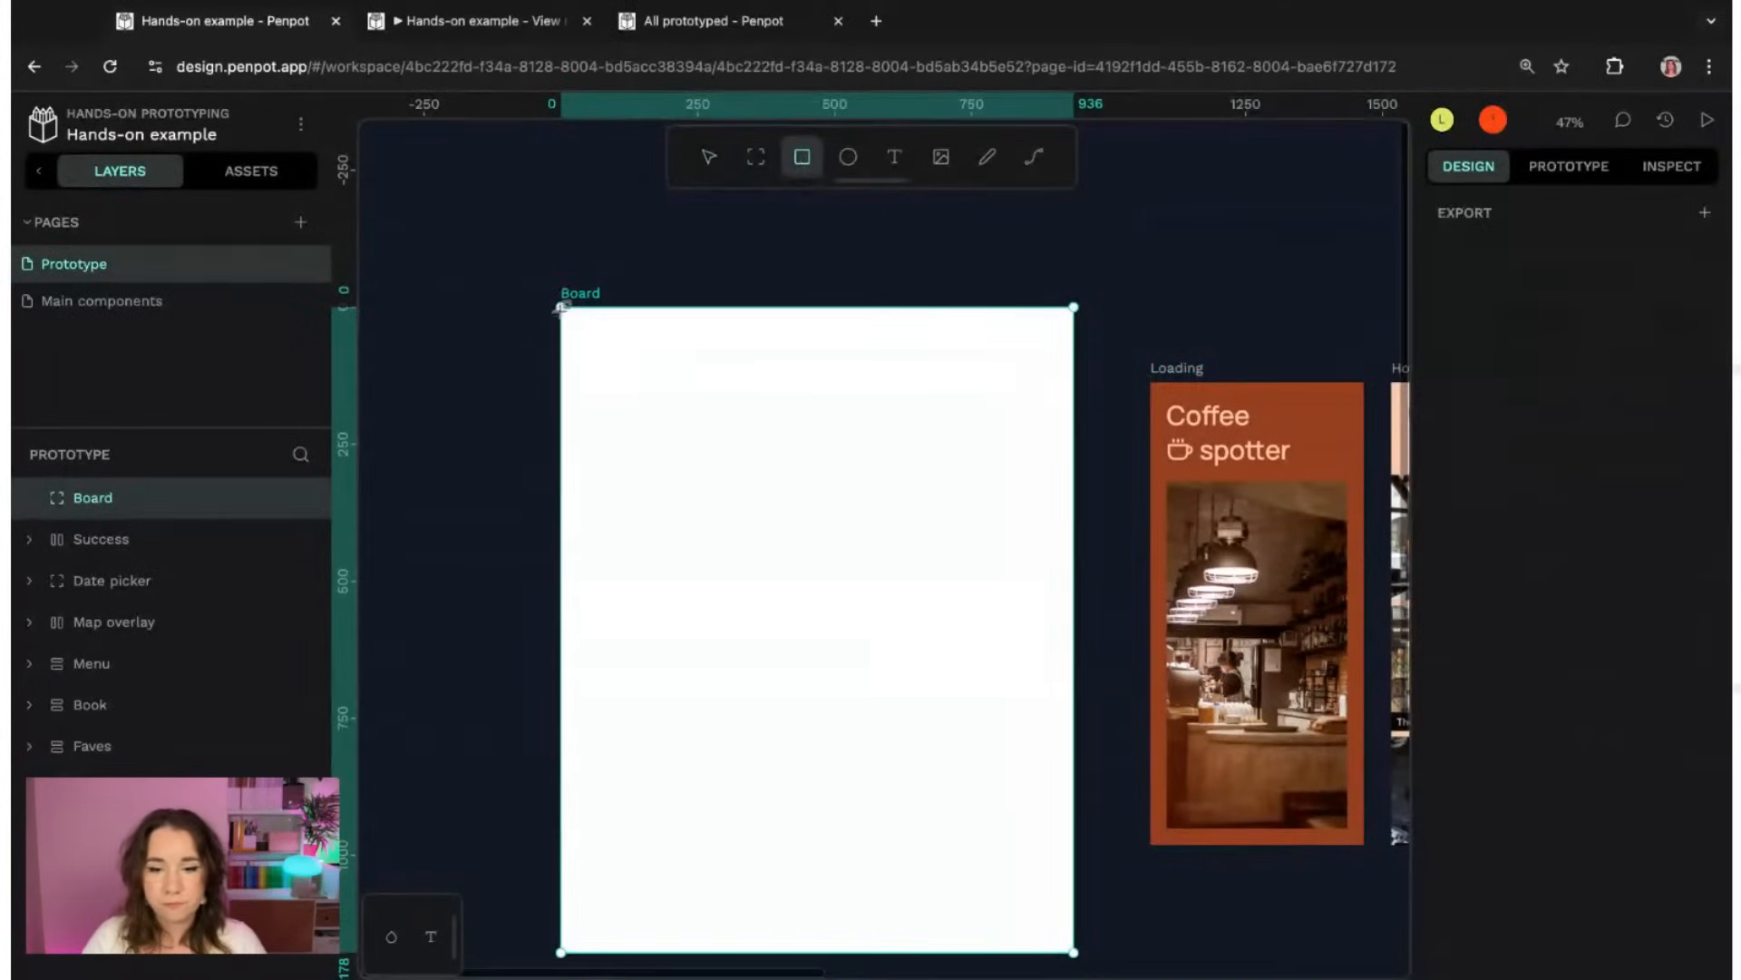
pyautogui.moveTo(565, 308); pyautogui.dragTo(1031, 950)
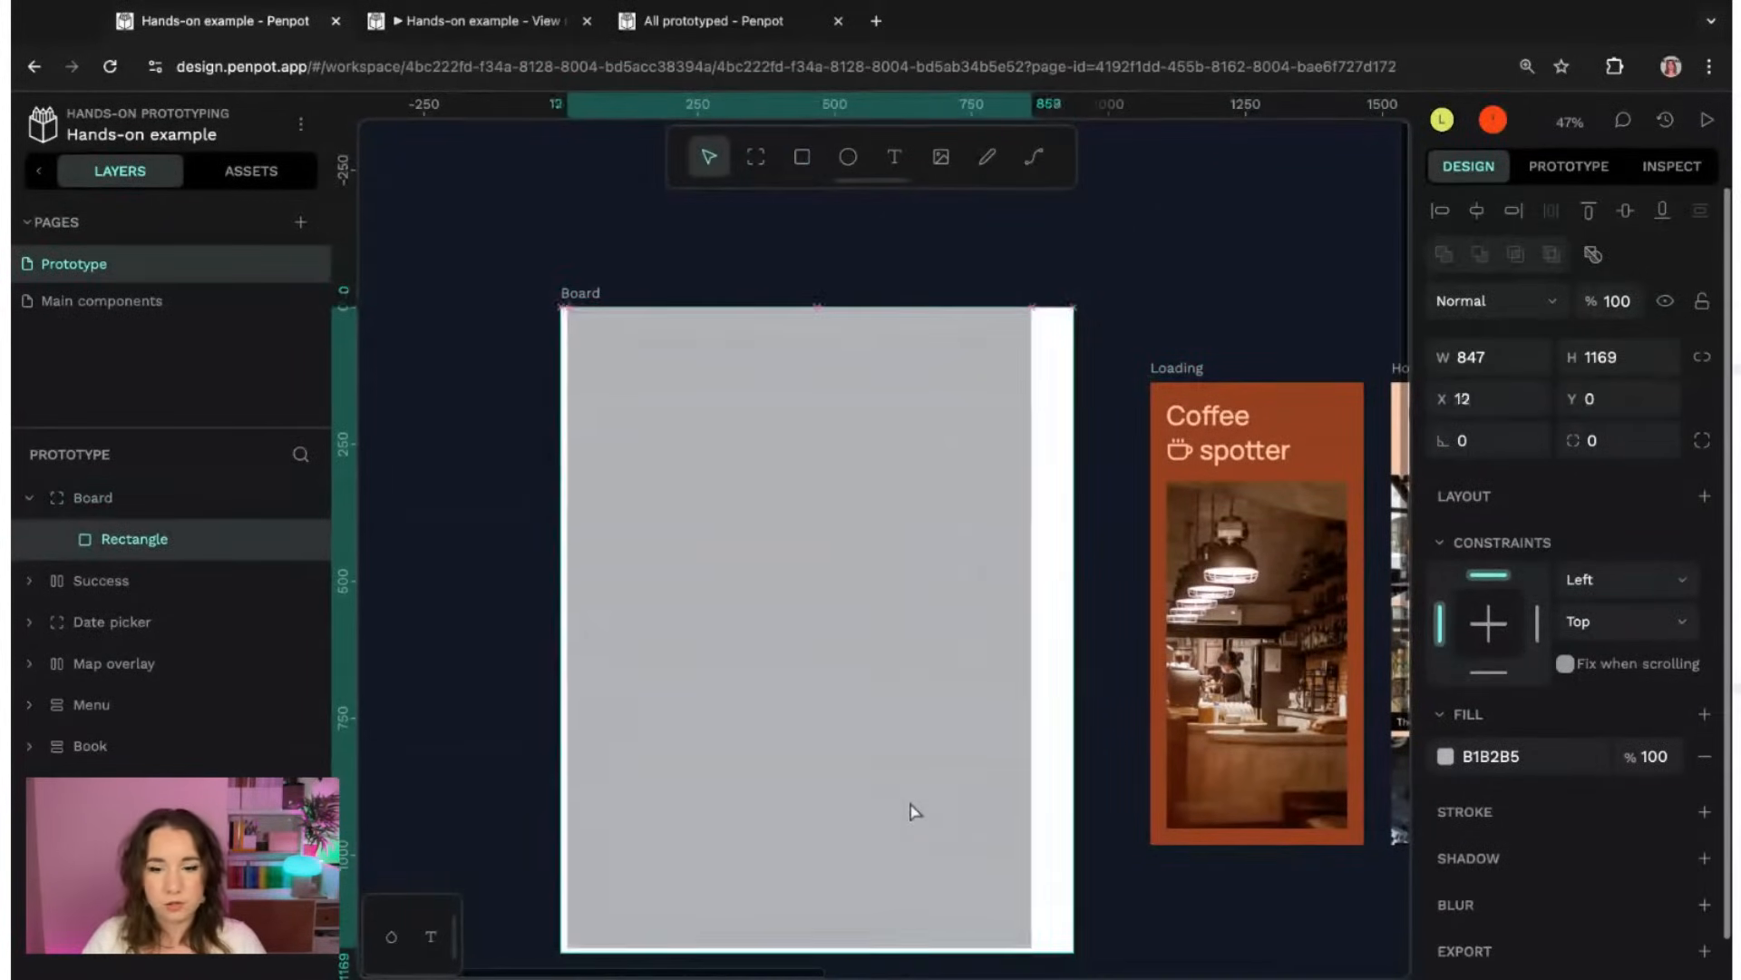
# - Stretch the rectangle to fill the 936 by 1178 px board, and subtract a smaller rectangle from its interior to form a frame
pyautogui.moveTo(910, 803); pyautogui.dragTo(904, 803)
pyautogui.moveTo(1043, 946); pyautogui.dragTo(1074, 952)
pyautogui.press('r')
pyautogui.moveTo(623, 383); pyautogui.dragTo(1017, 875)
pyautogui.moveTo(620, 381); pyautogui.dragTo(622, 382)
pyautogui.keyDown('shift'); pyautogui.click(828, 345); pyautogui.keyUp('shift')
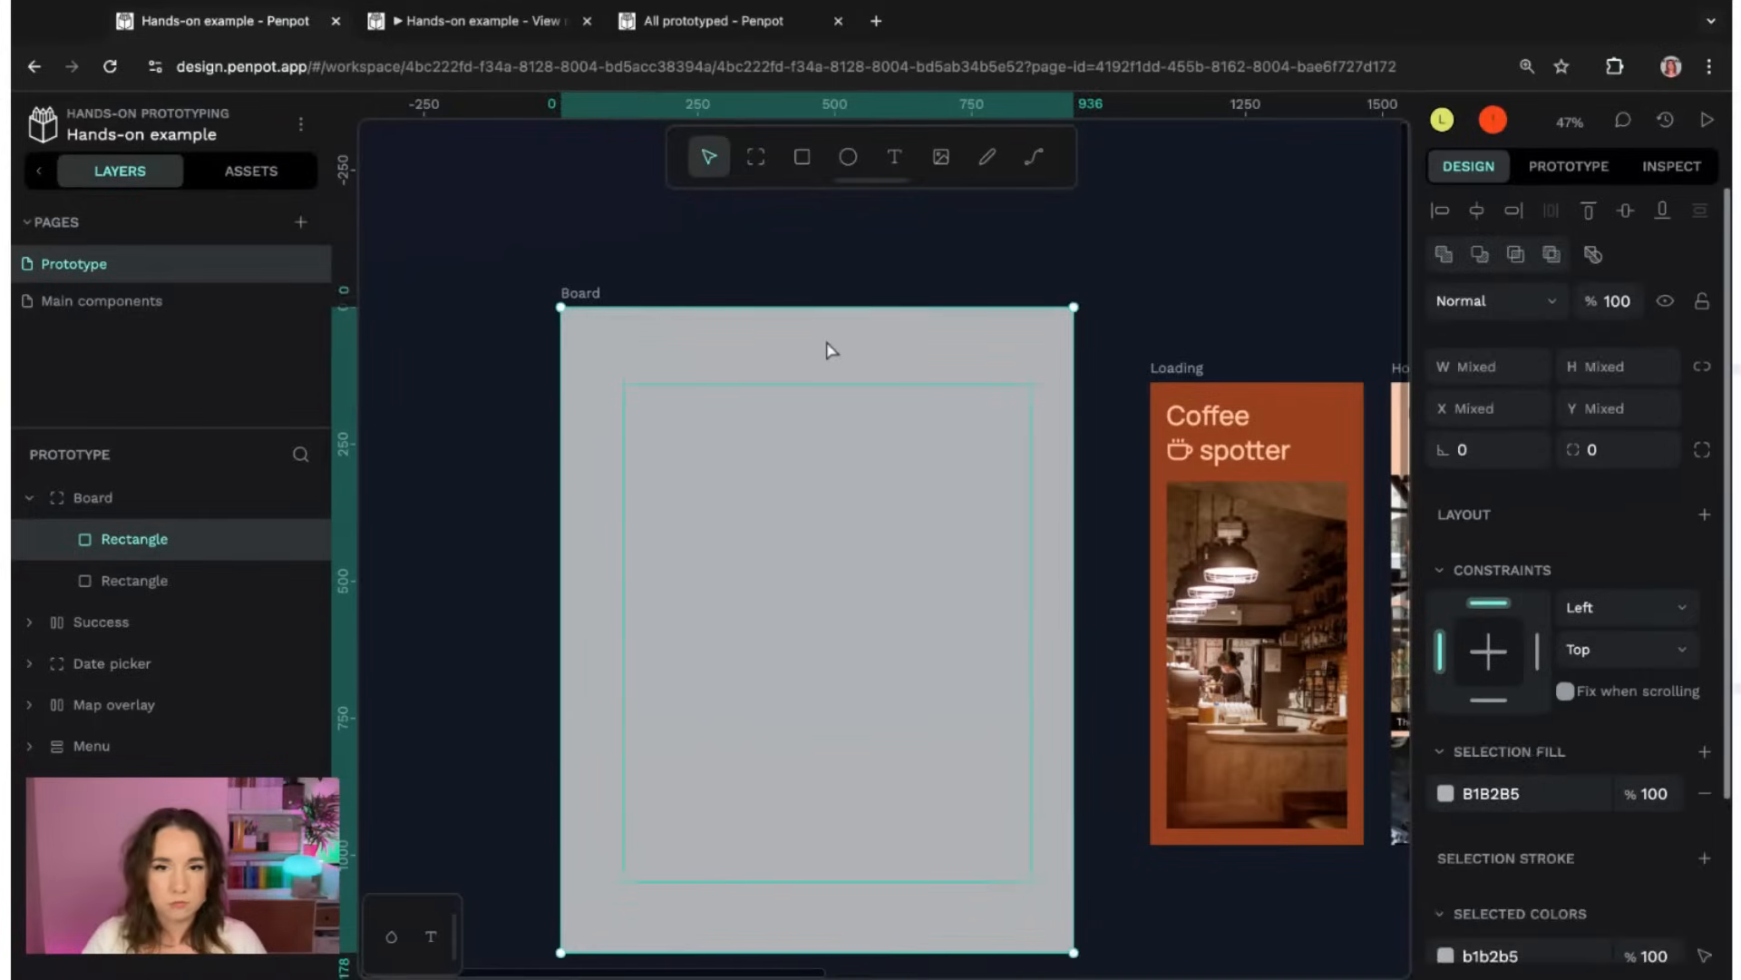
pyautogui.click(1479, 254)
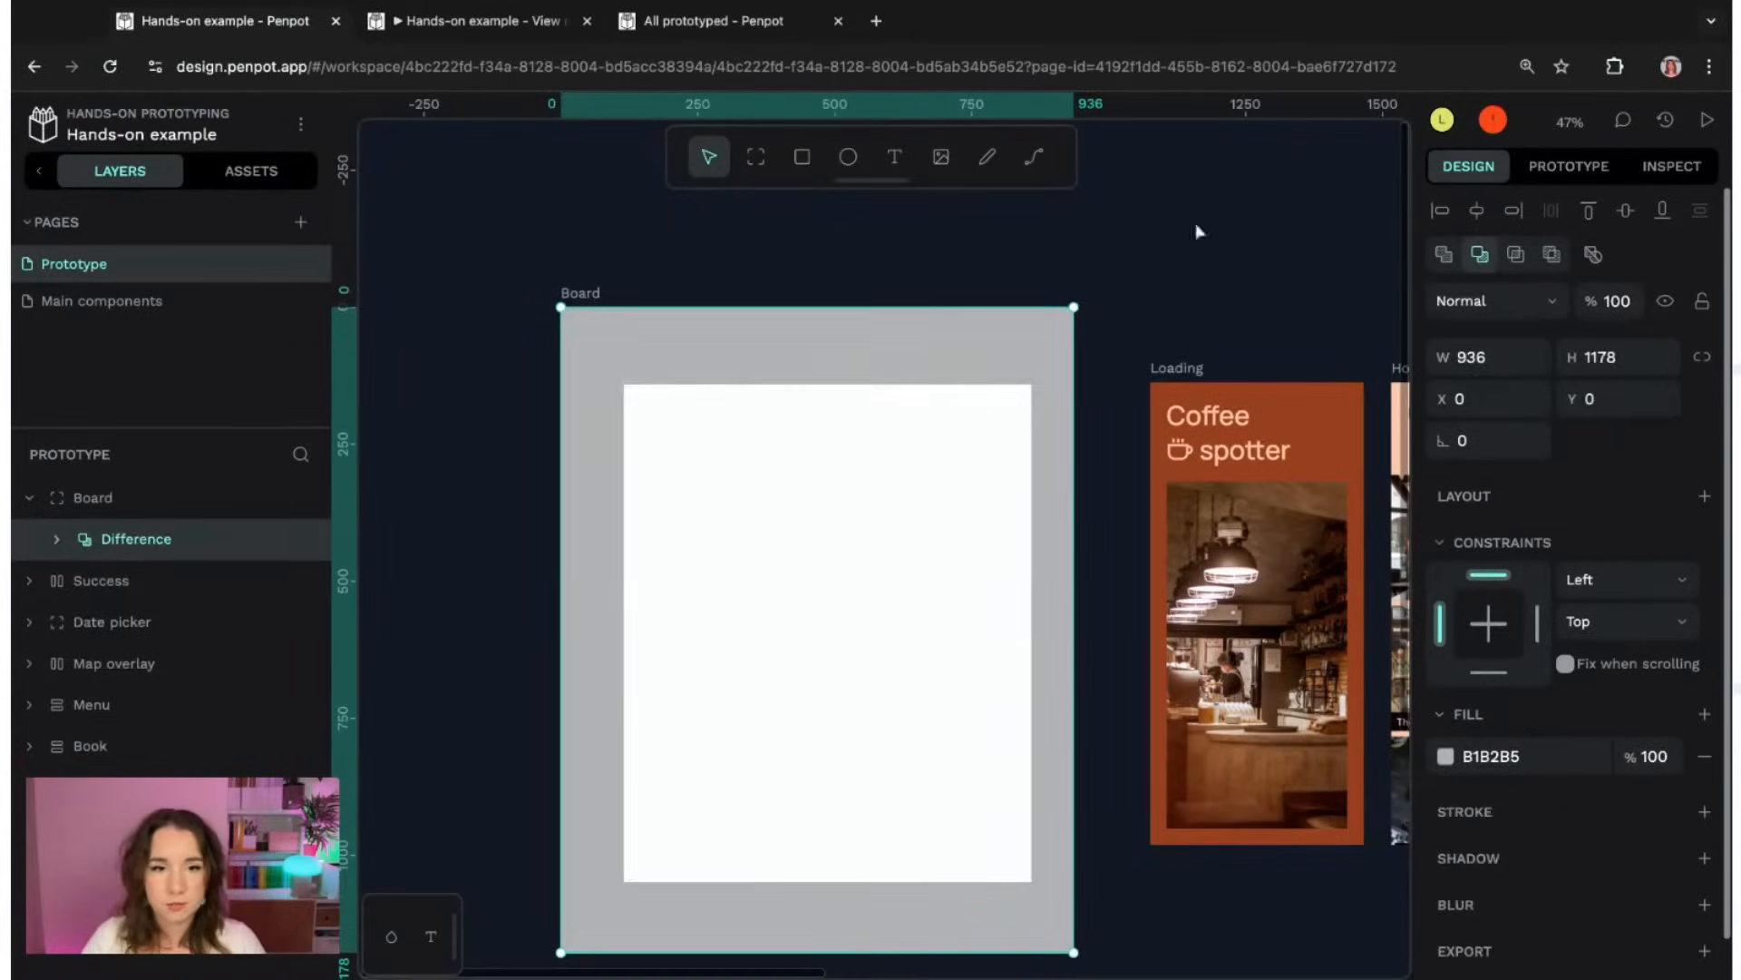
pyautogui.click(904, 247)
pyautogui.click(898, 363)
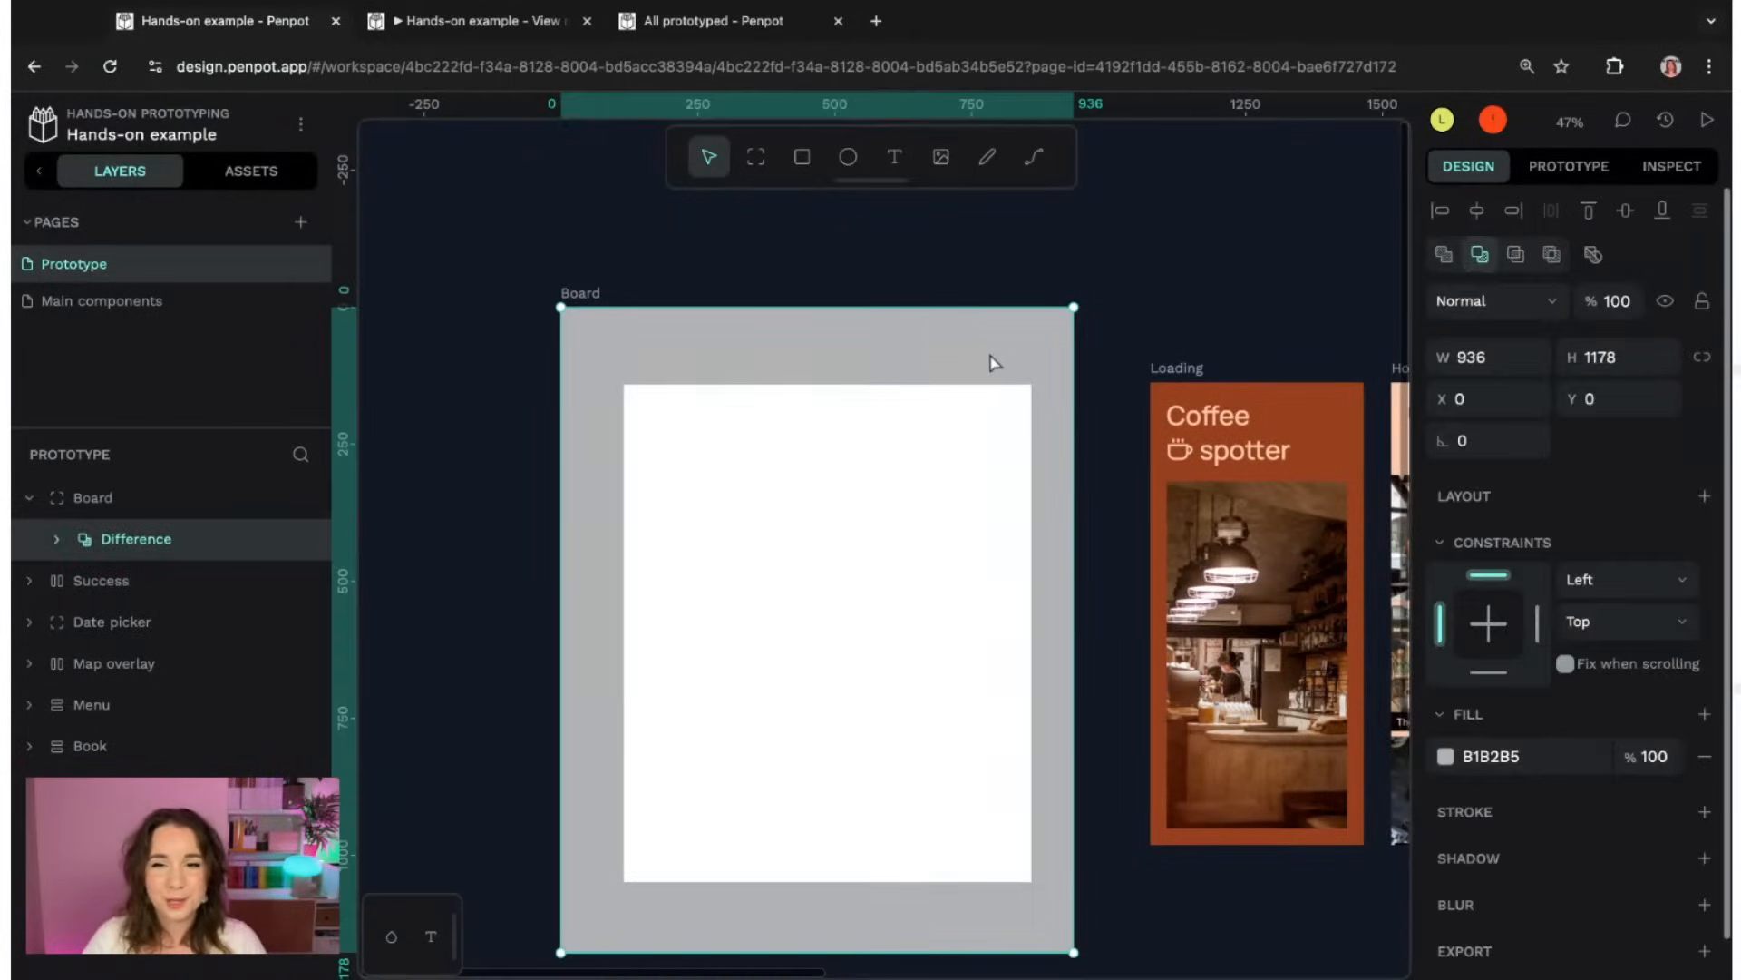
pyautogui.doubleClick(1029, 388)
pyautogui.doubleClick(1031, 390)
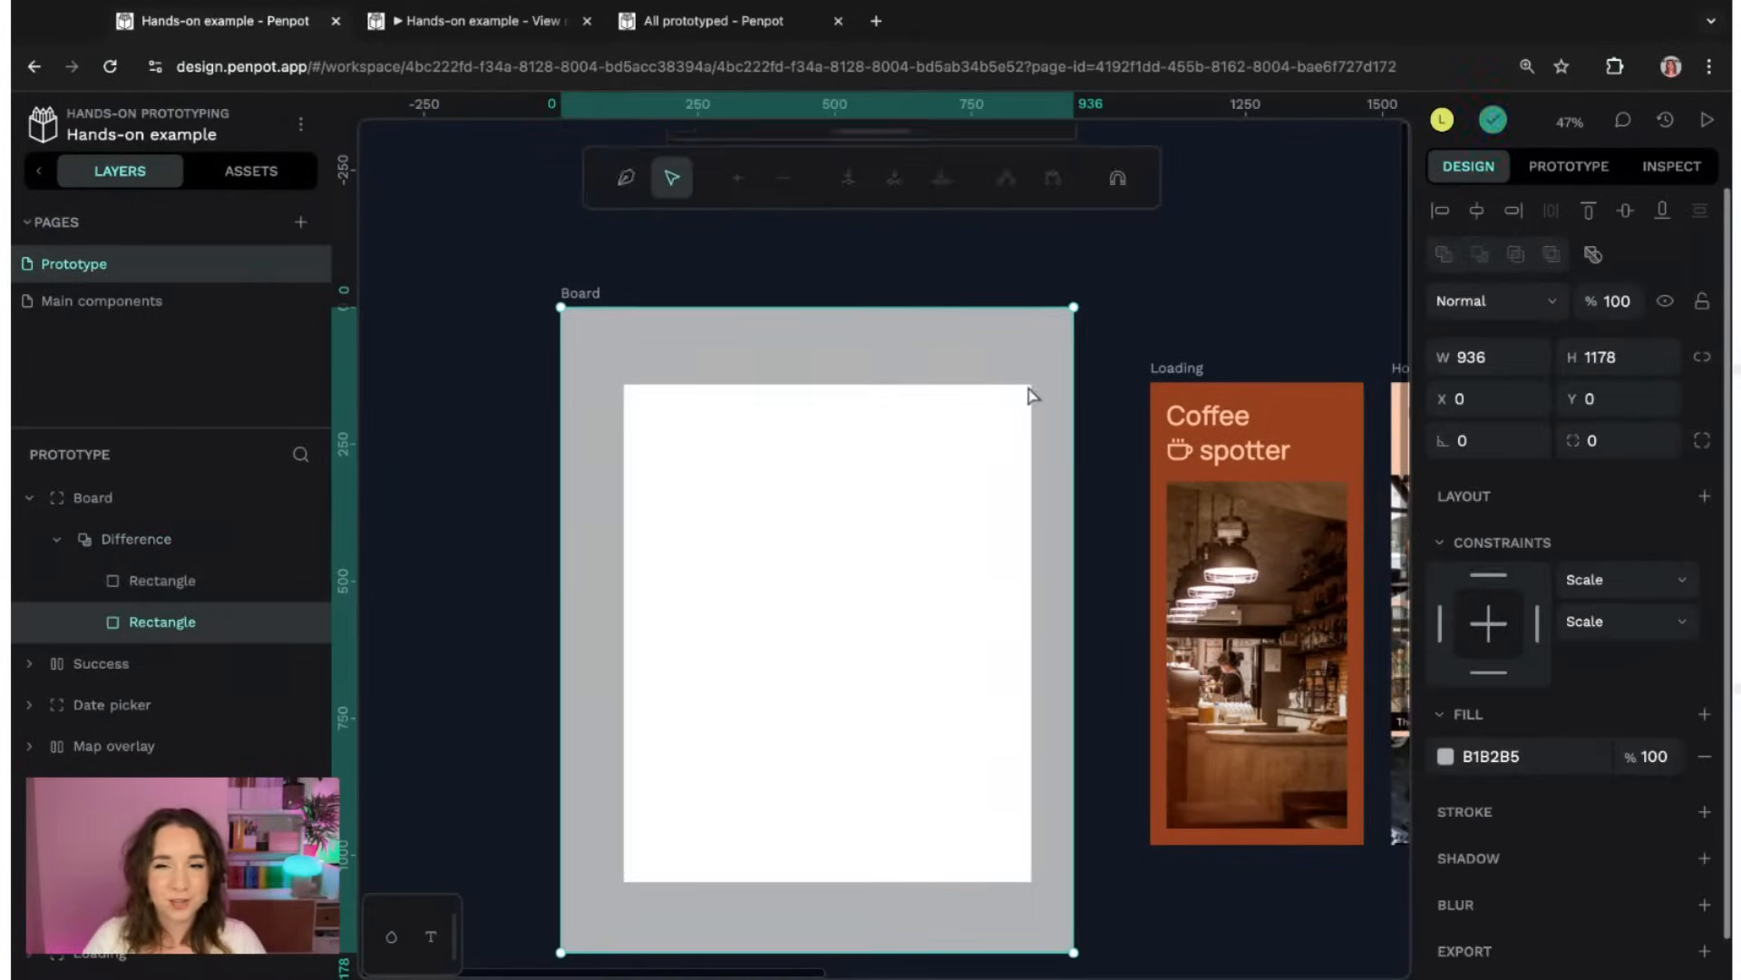
pyautogui.click(1137, 278)
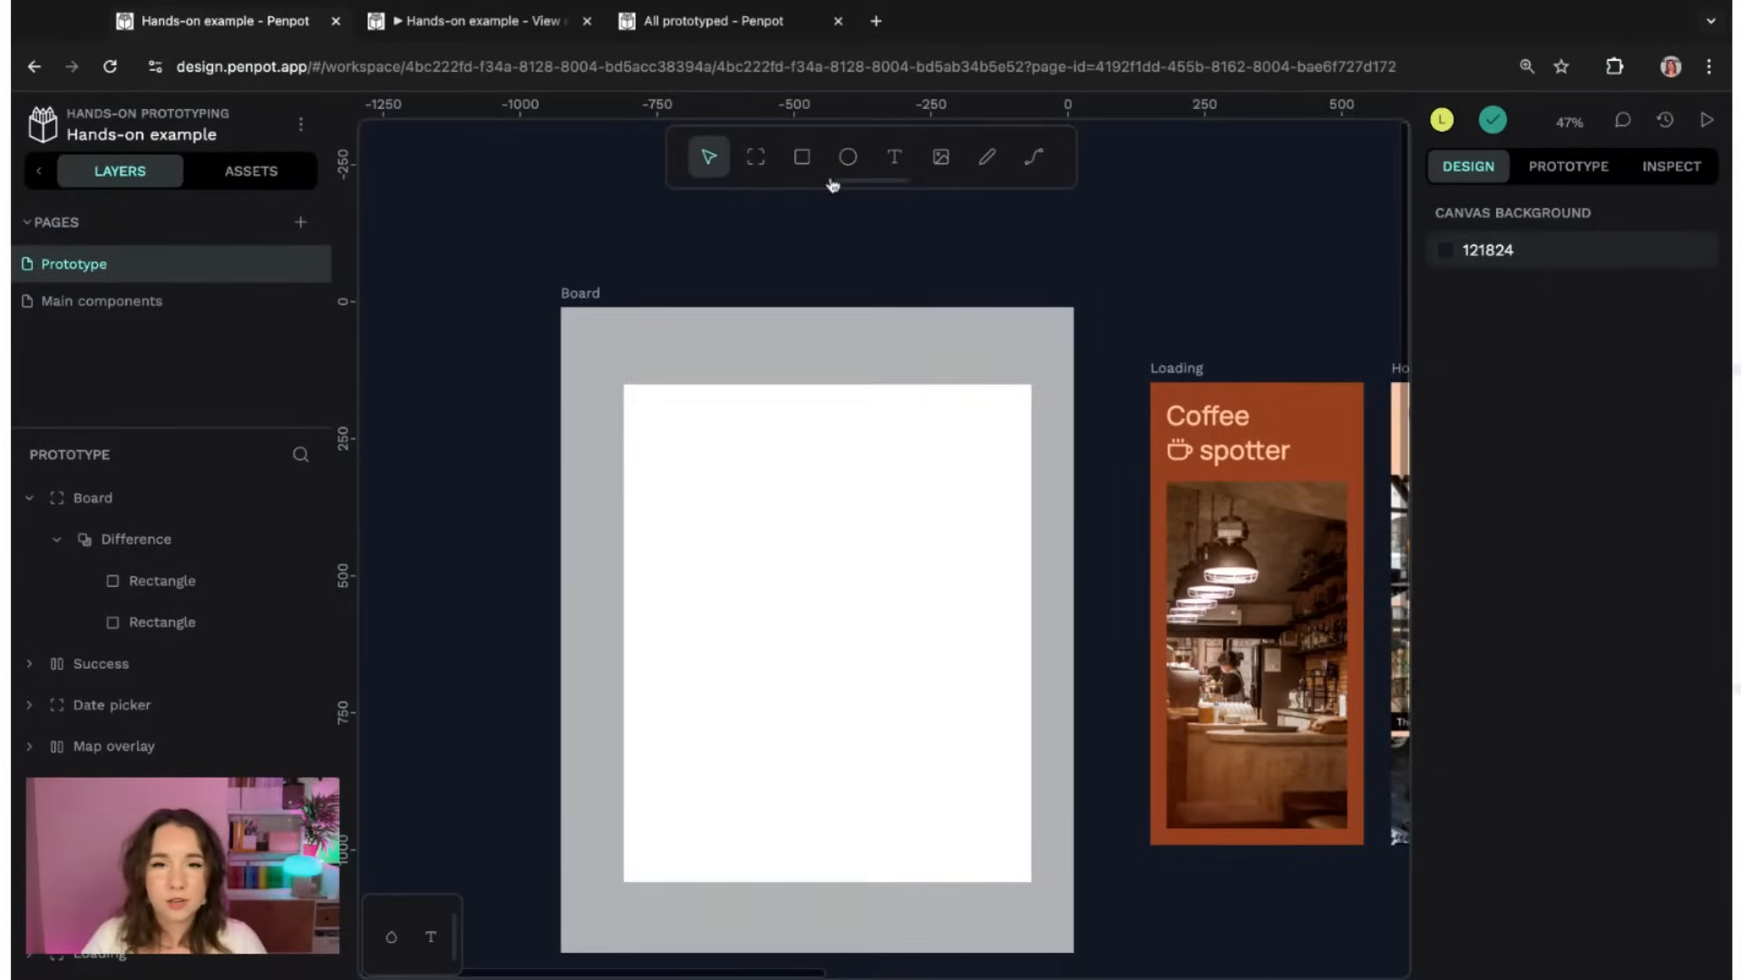
# - Extend the board downward below the frame to a height of about 2227 px
pyautogui.click(848, 157)
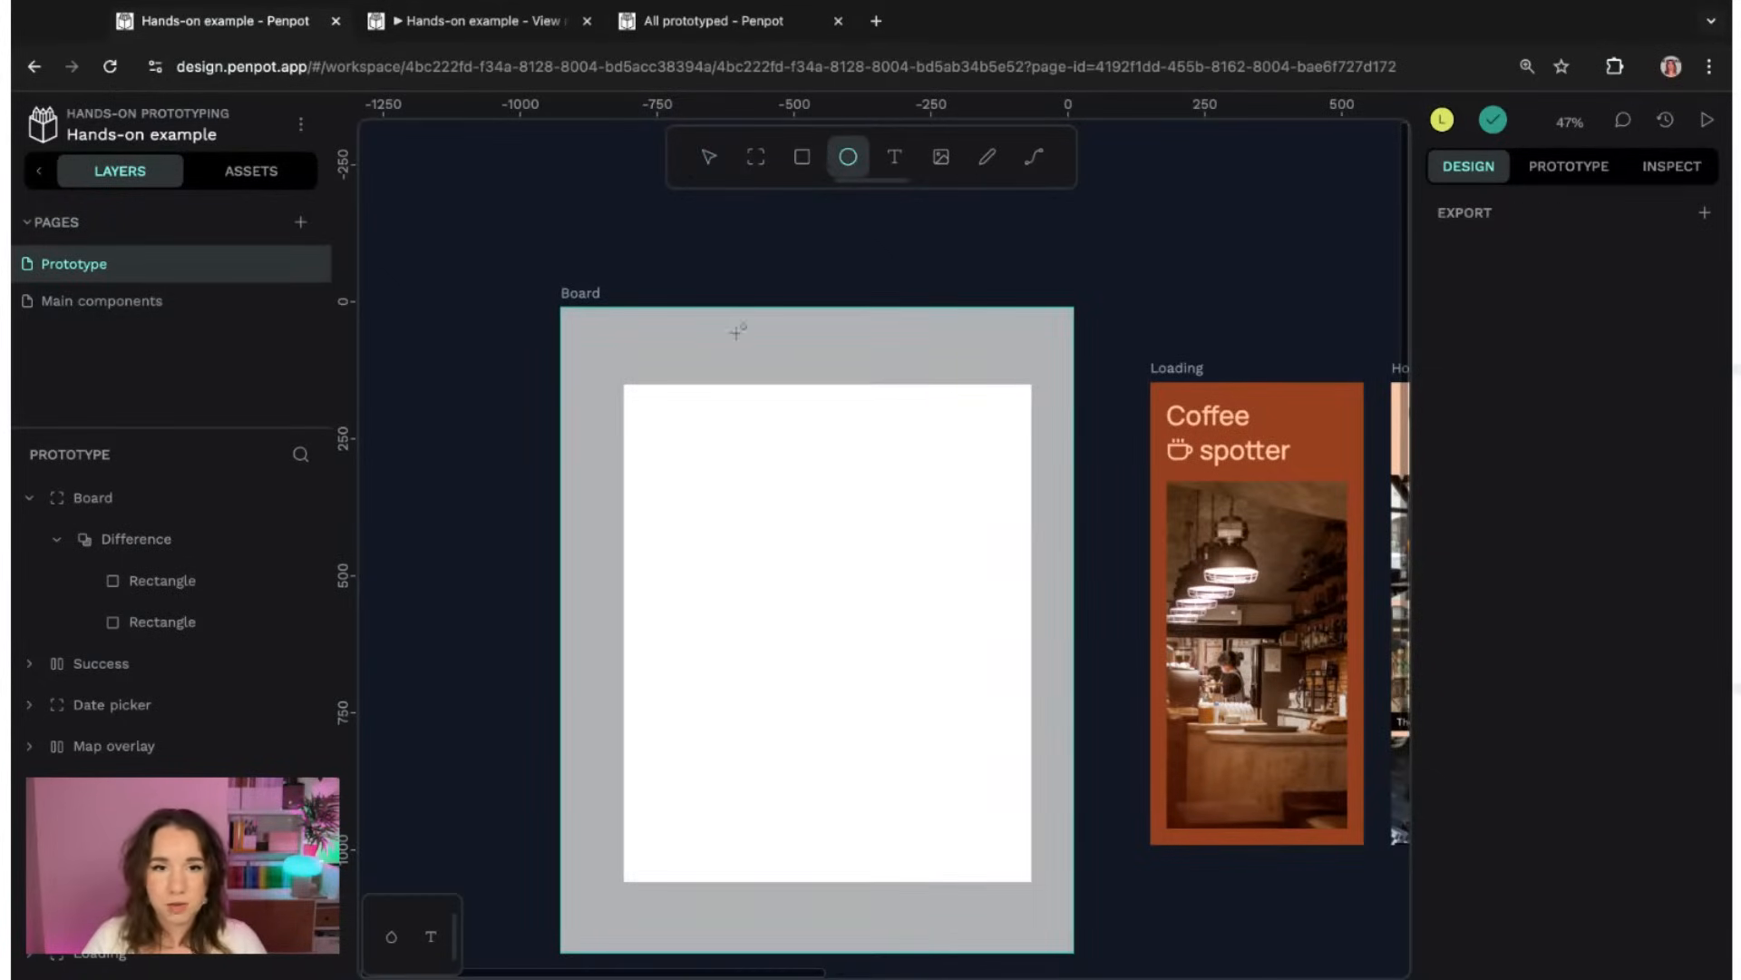
pyautogui.click(603, 284)
pyautogui.scroll(-6, 894, 350)
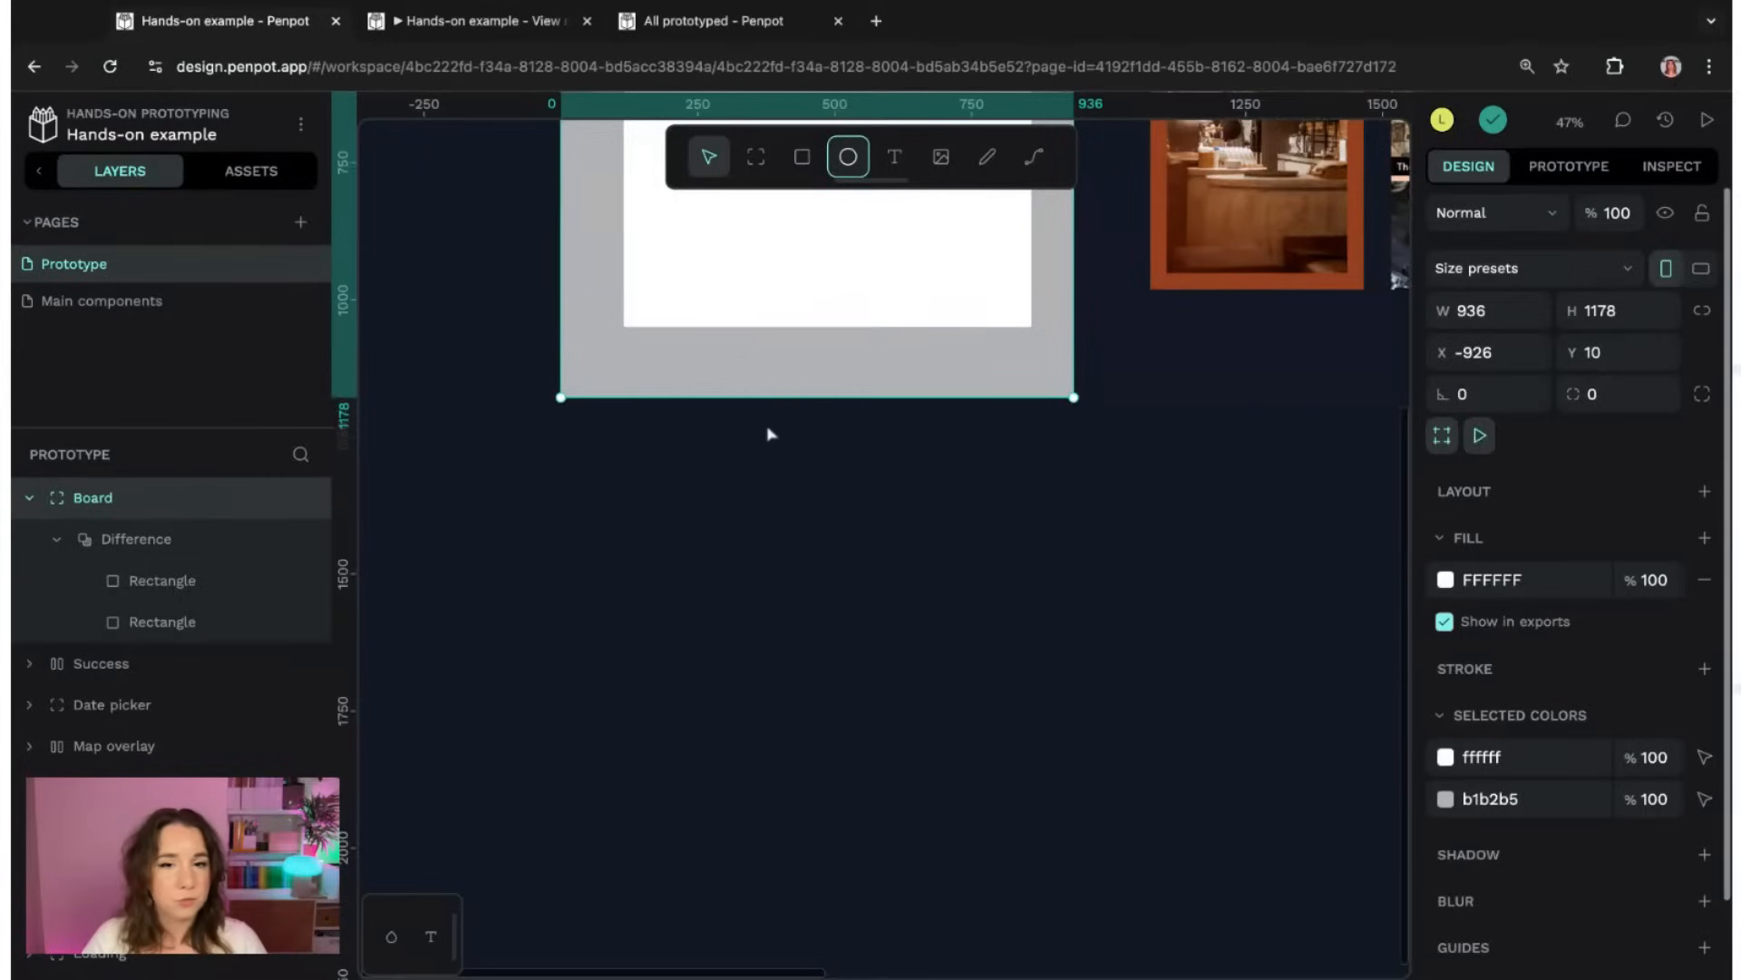
pyautogui.moveTo(770, 397); pyautogui.dragTo(770, 968)
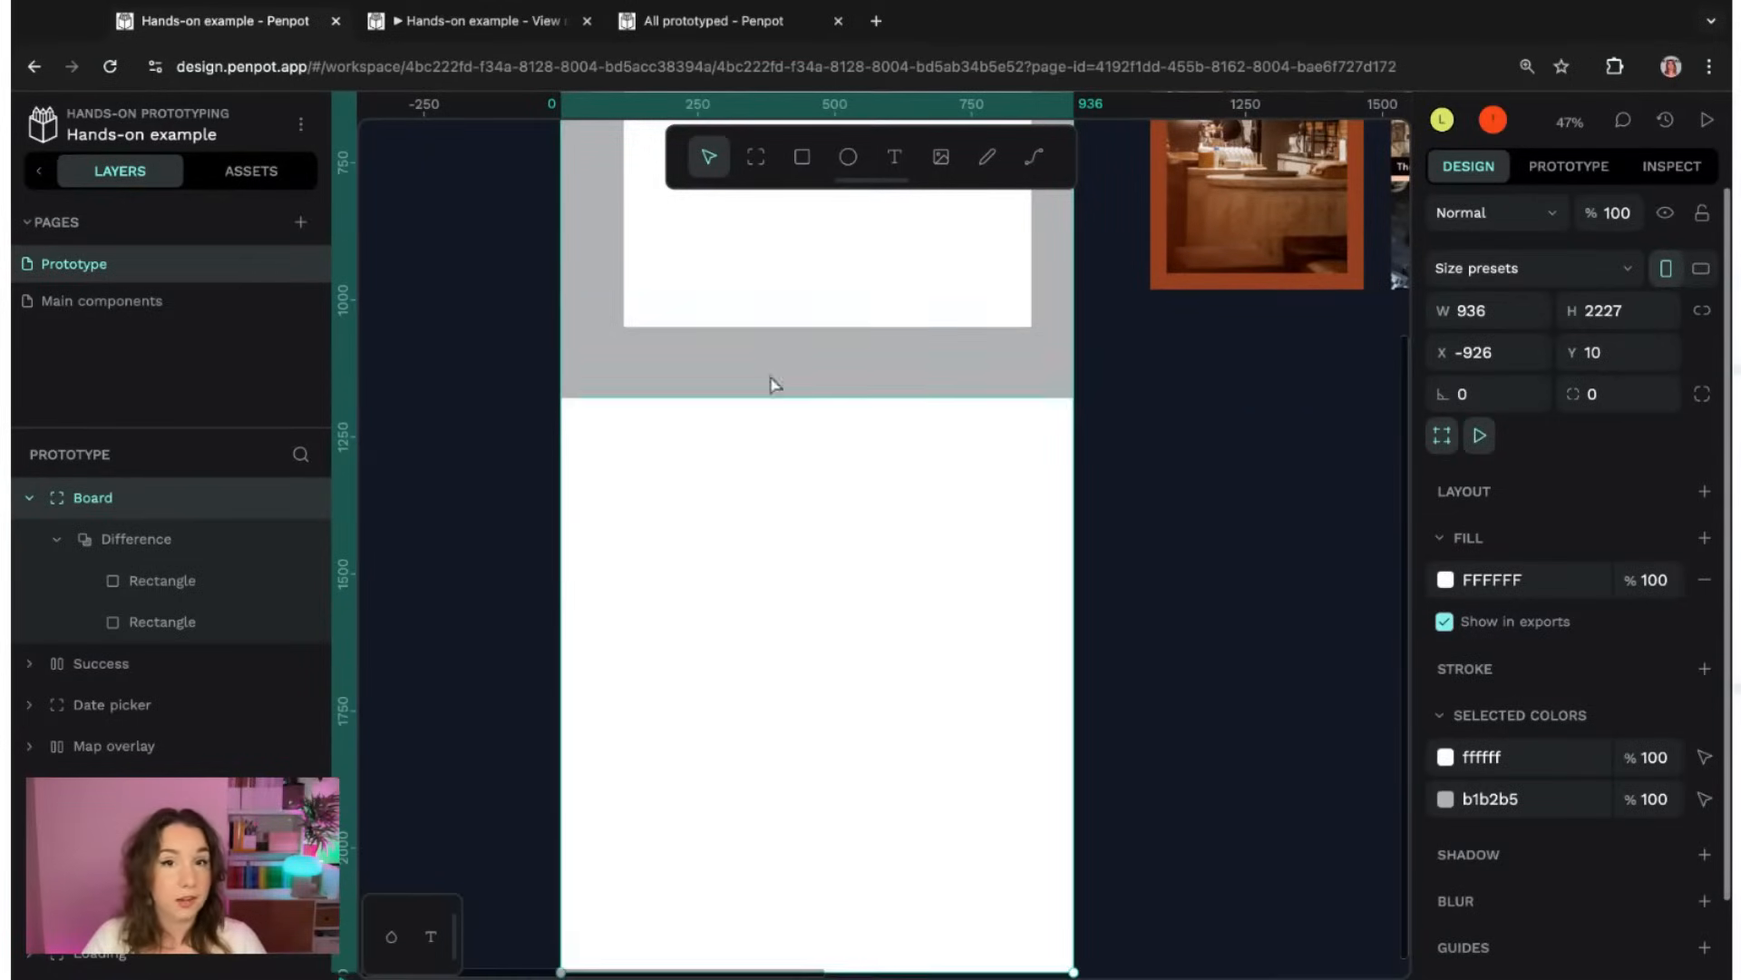
pyautogui.scroll(6, 1061, 633)
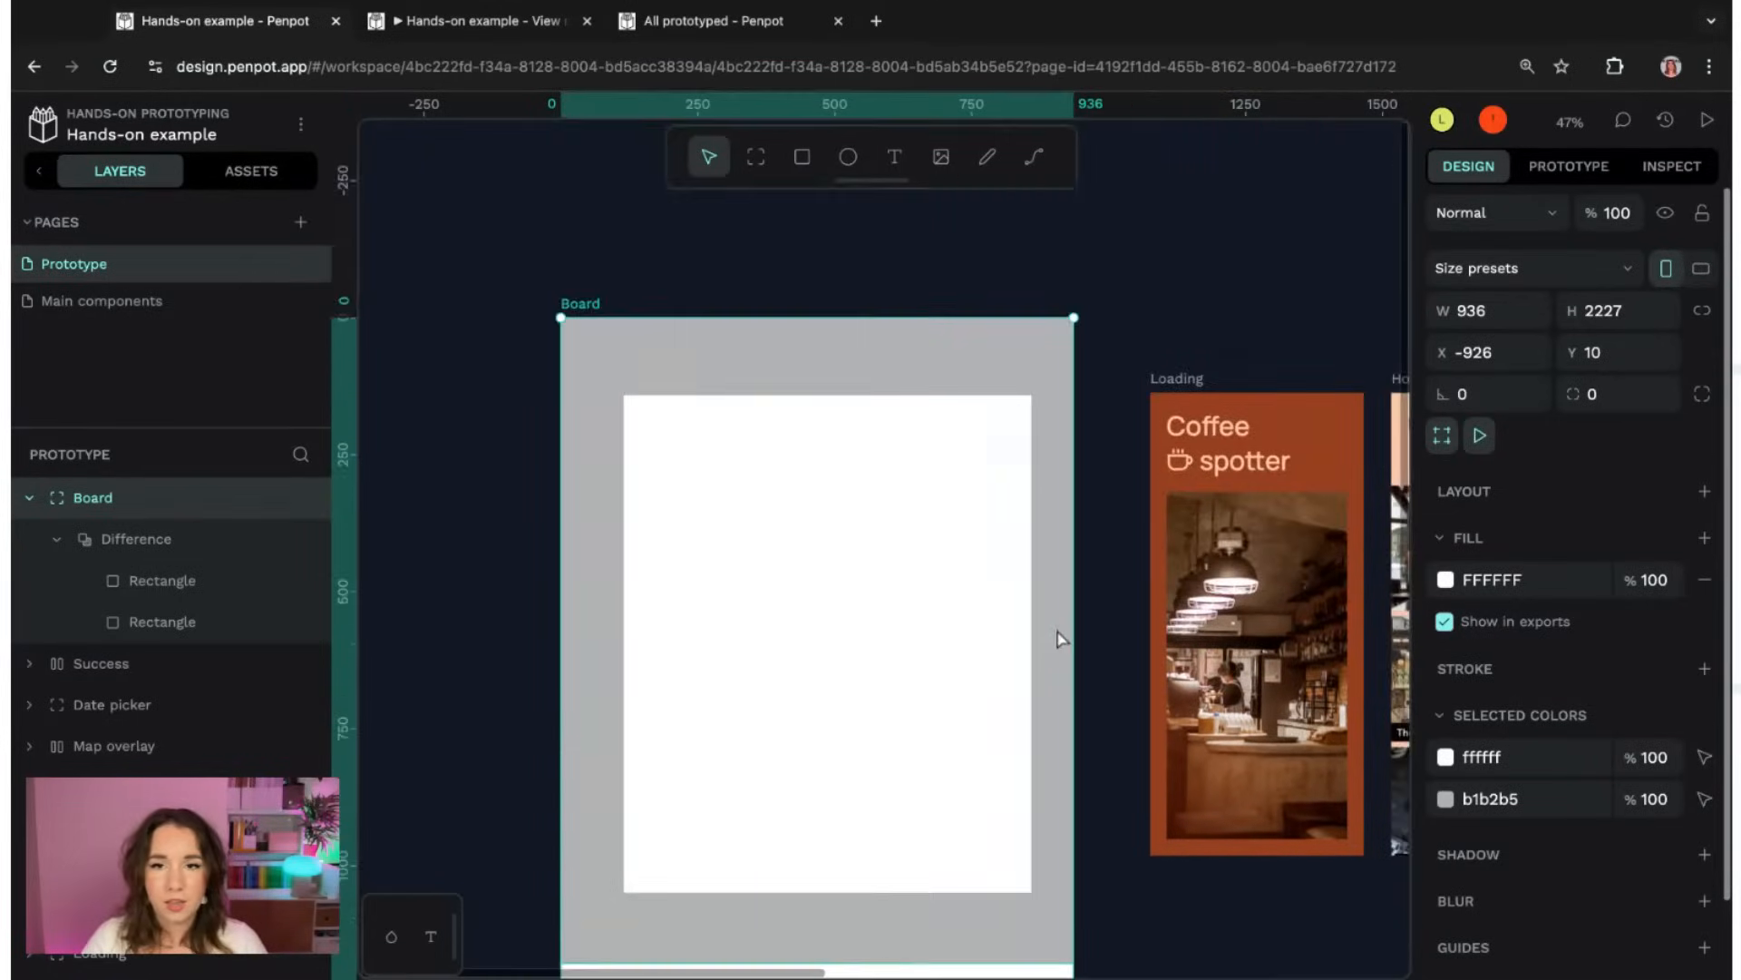
# - Draw a circle about 278 px across that overlaps the upper edge of the frame's opening, roughly centred horizontally
pyautogui.press('e')
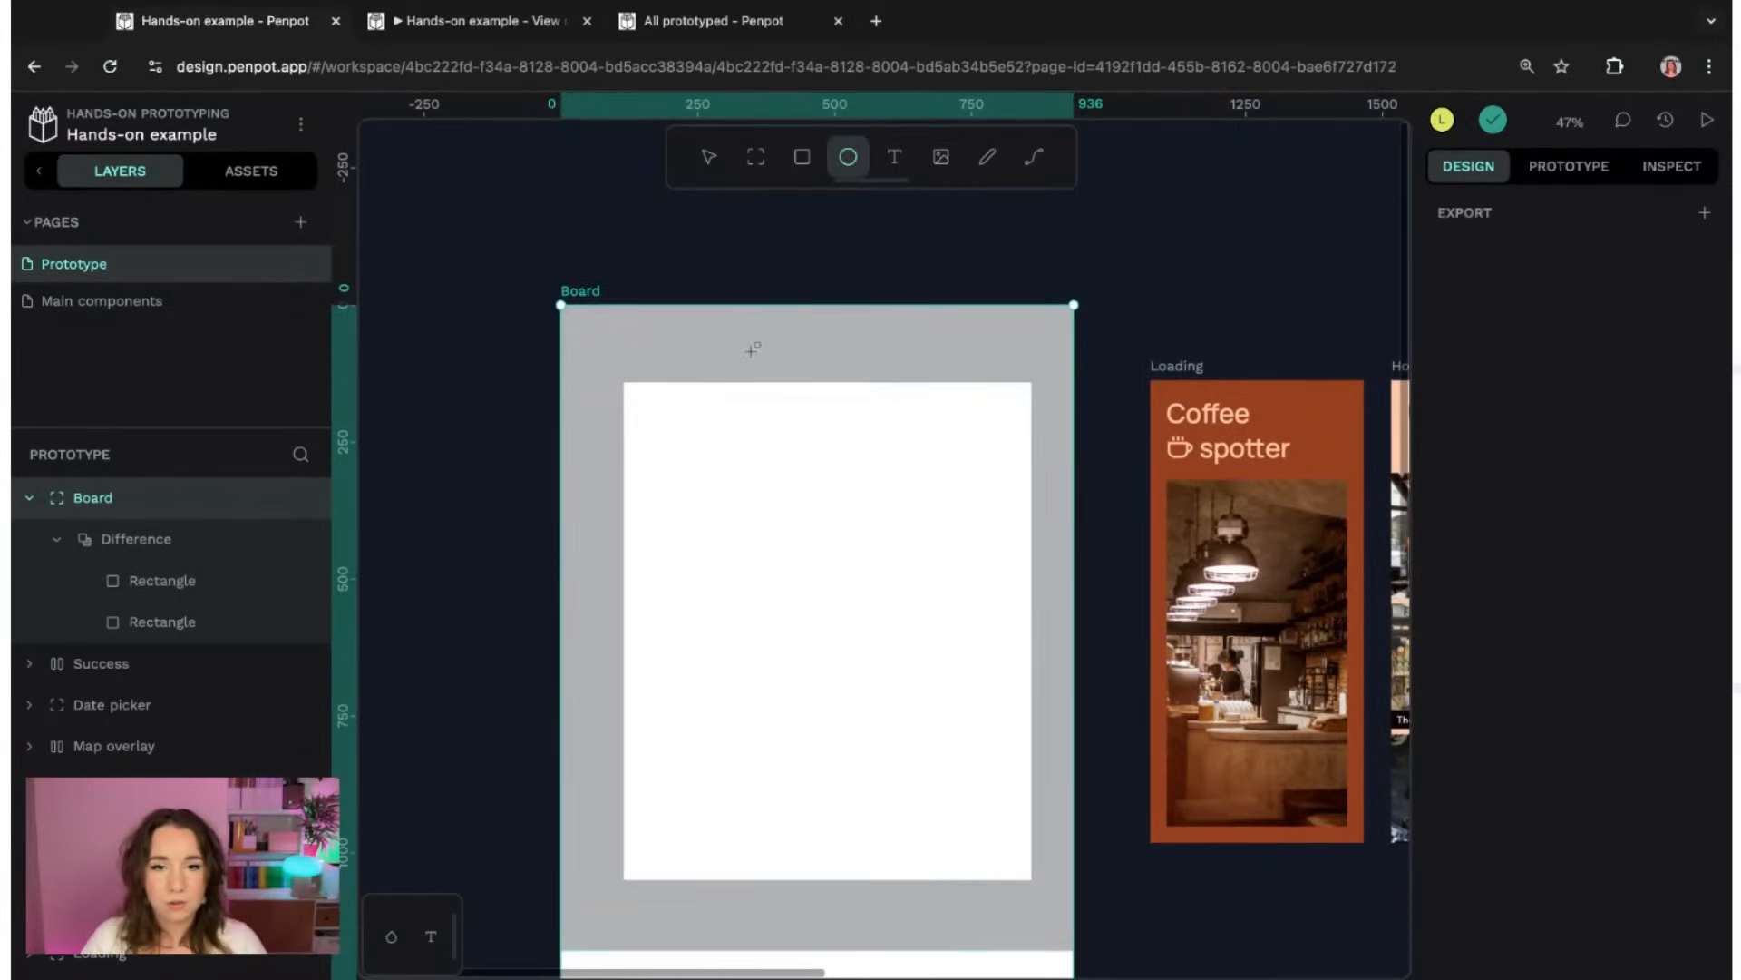
pyautogui.moveTo(756, 352); pyautogui.dragTo(886, 513)
pyautogui.moveTo(818, 439); pyautogui.dragTo(816, 450)
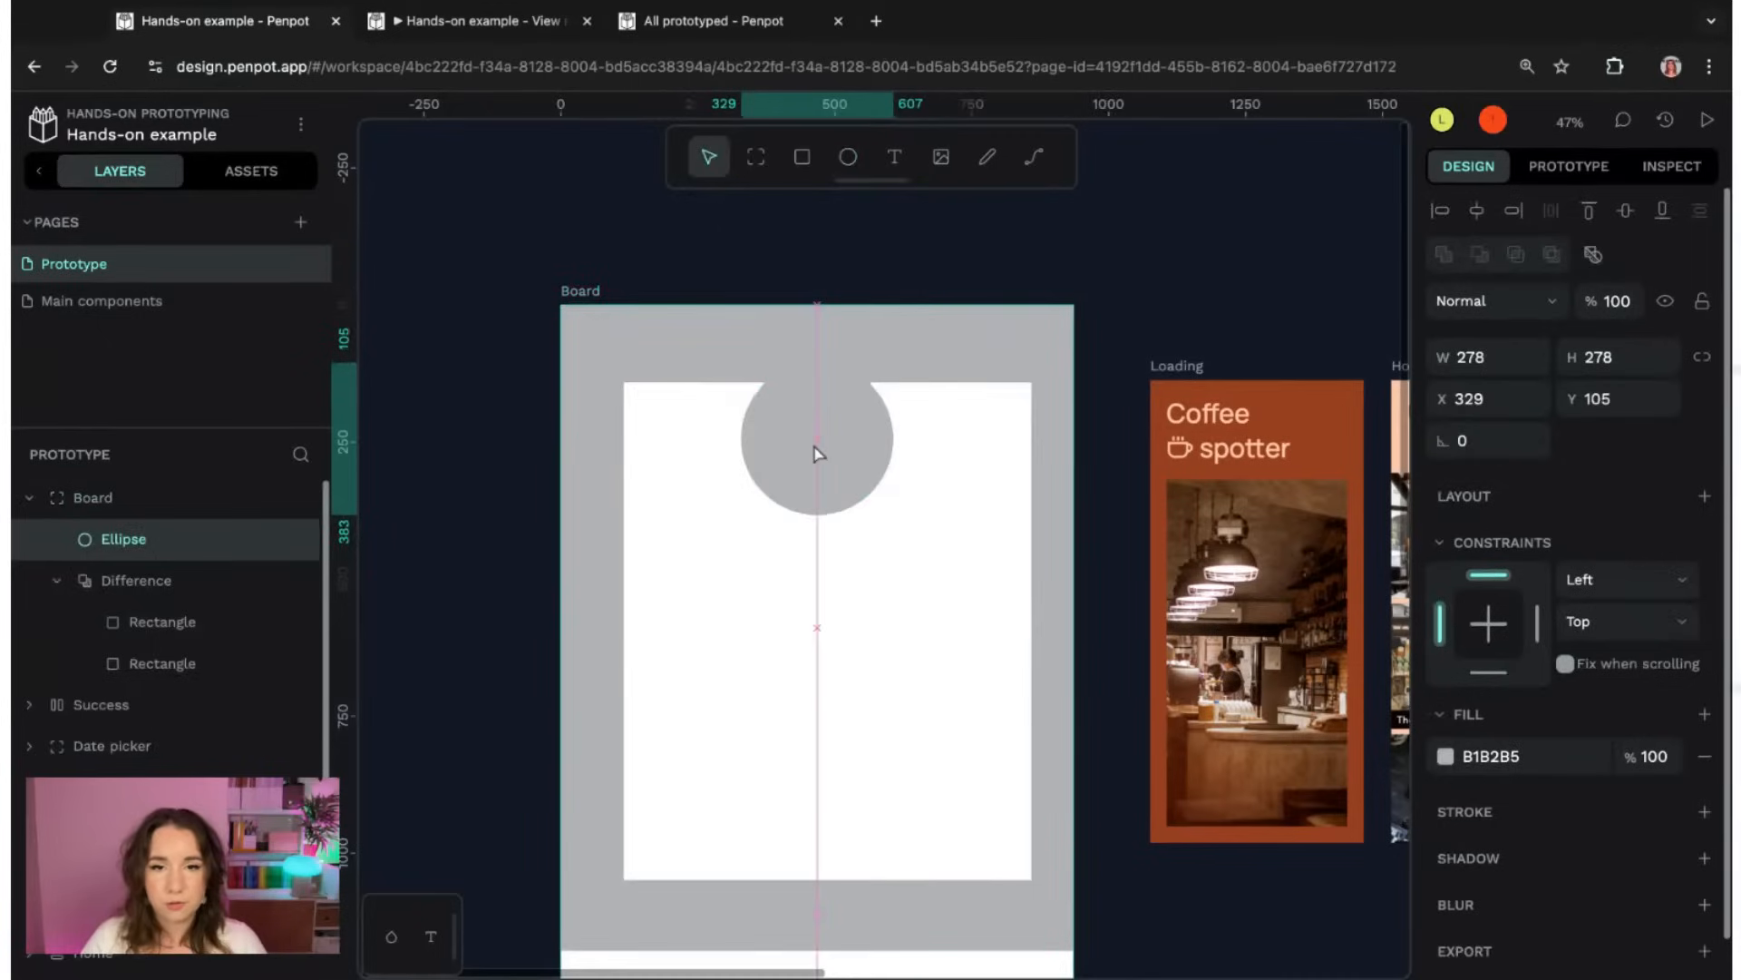
# - Change the circle's fill to the dark olive green 3f5118
pyautogui.click(1446, 756)
pyautogui.click(1324, 635)
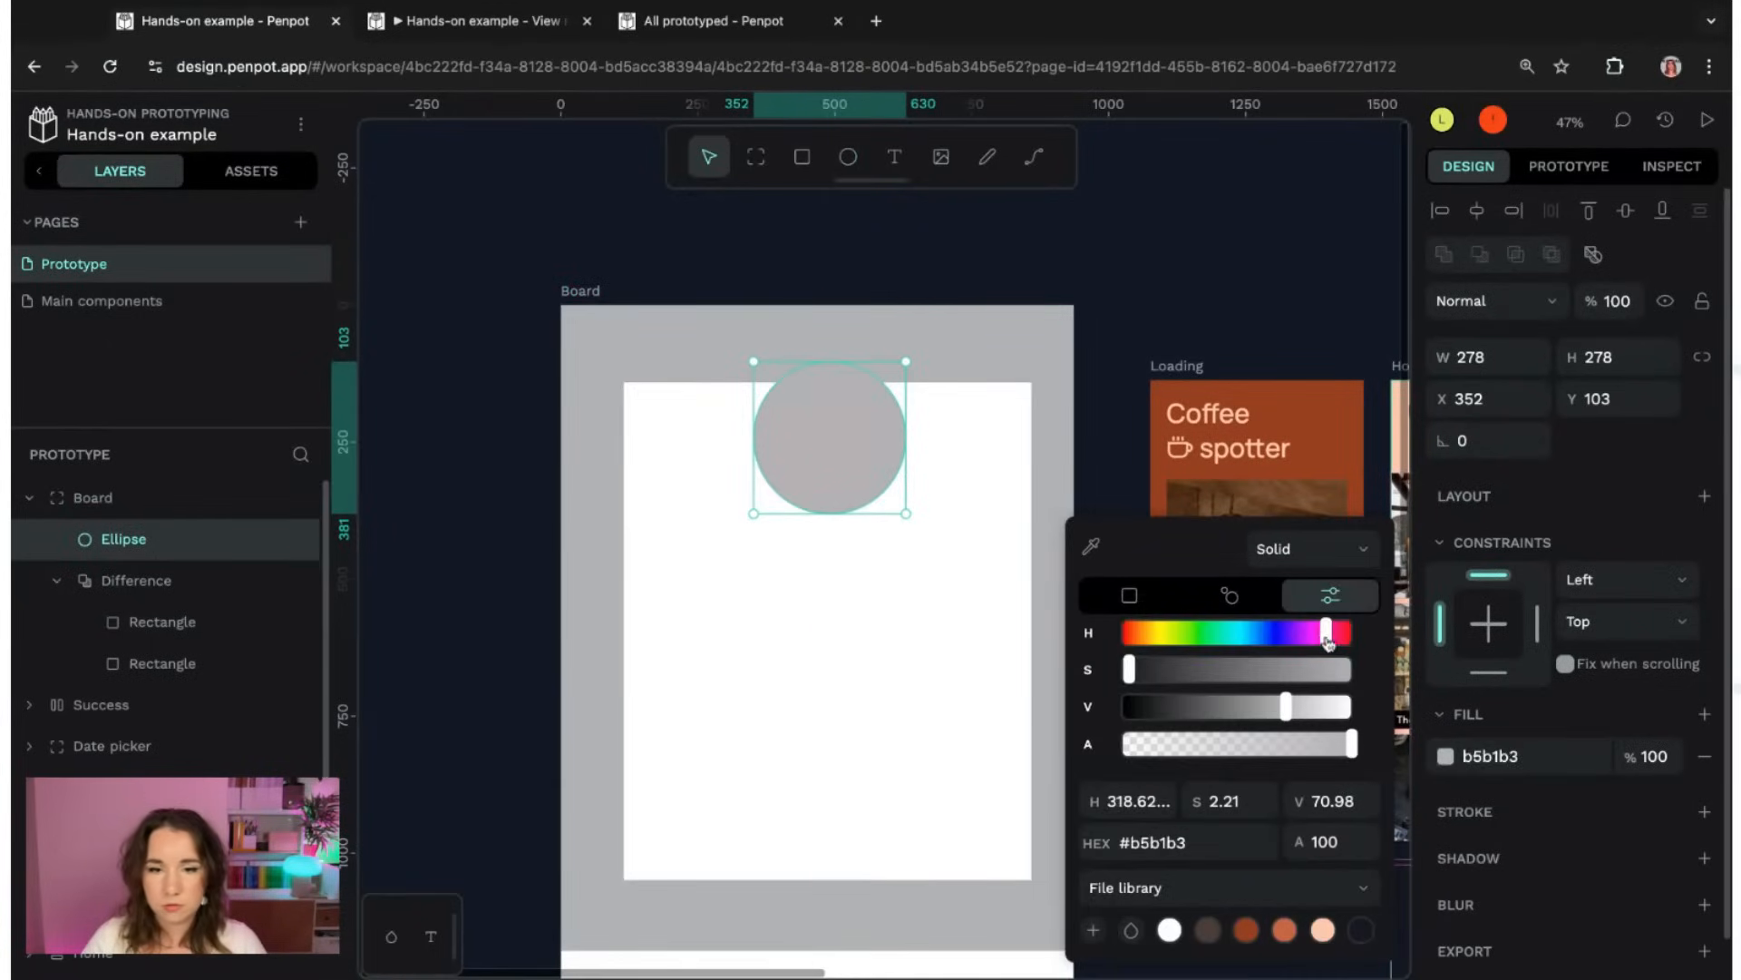
pyautogui.click(1175, 635)
pyautogui.moveTo(1224, 706); pyautogui.dragTo(1284, 669)
pyautogui.click(930, 668)
# - Duplicate the olive circle, place the copy below it at about Y 589, and fill it with the teal 185141
pyautogui.click(854, 450)
pyautogui.hotkey('ctrl', 'd')
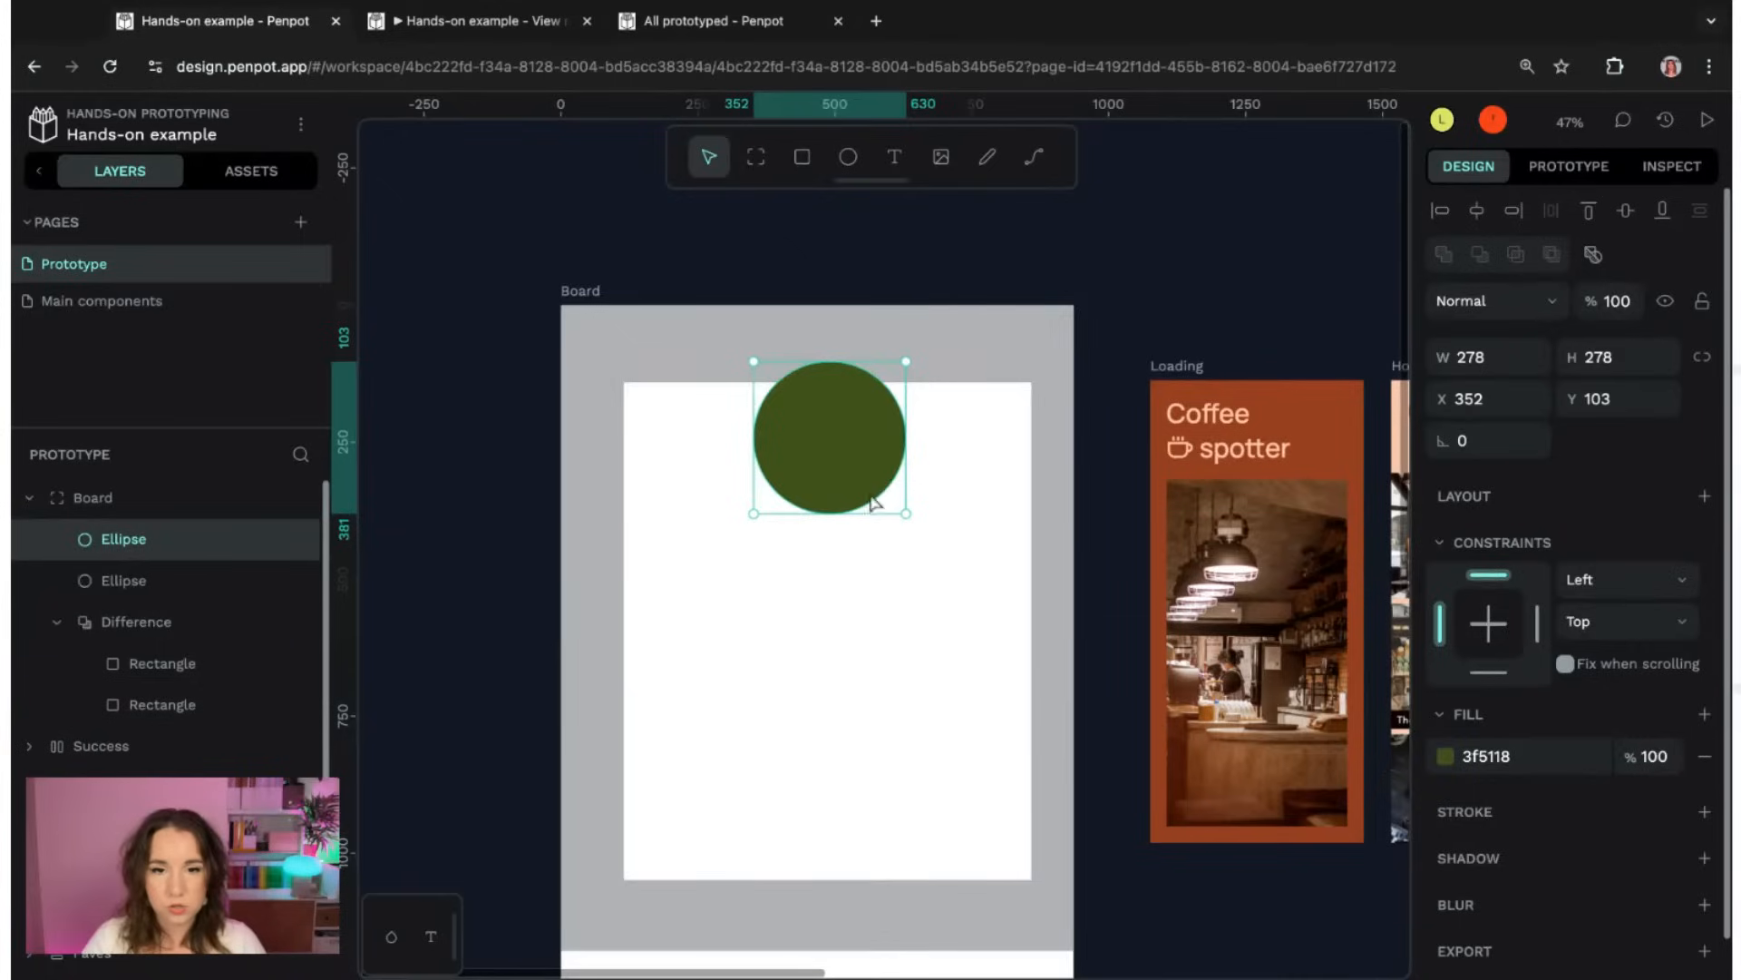
pyautogui.moveTo(827, 454); pyautogui.dragTo(829, 719)
pyautogui.click(1446, 757)
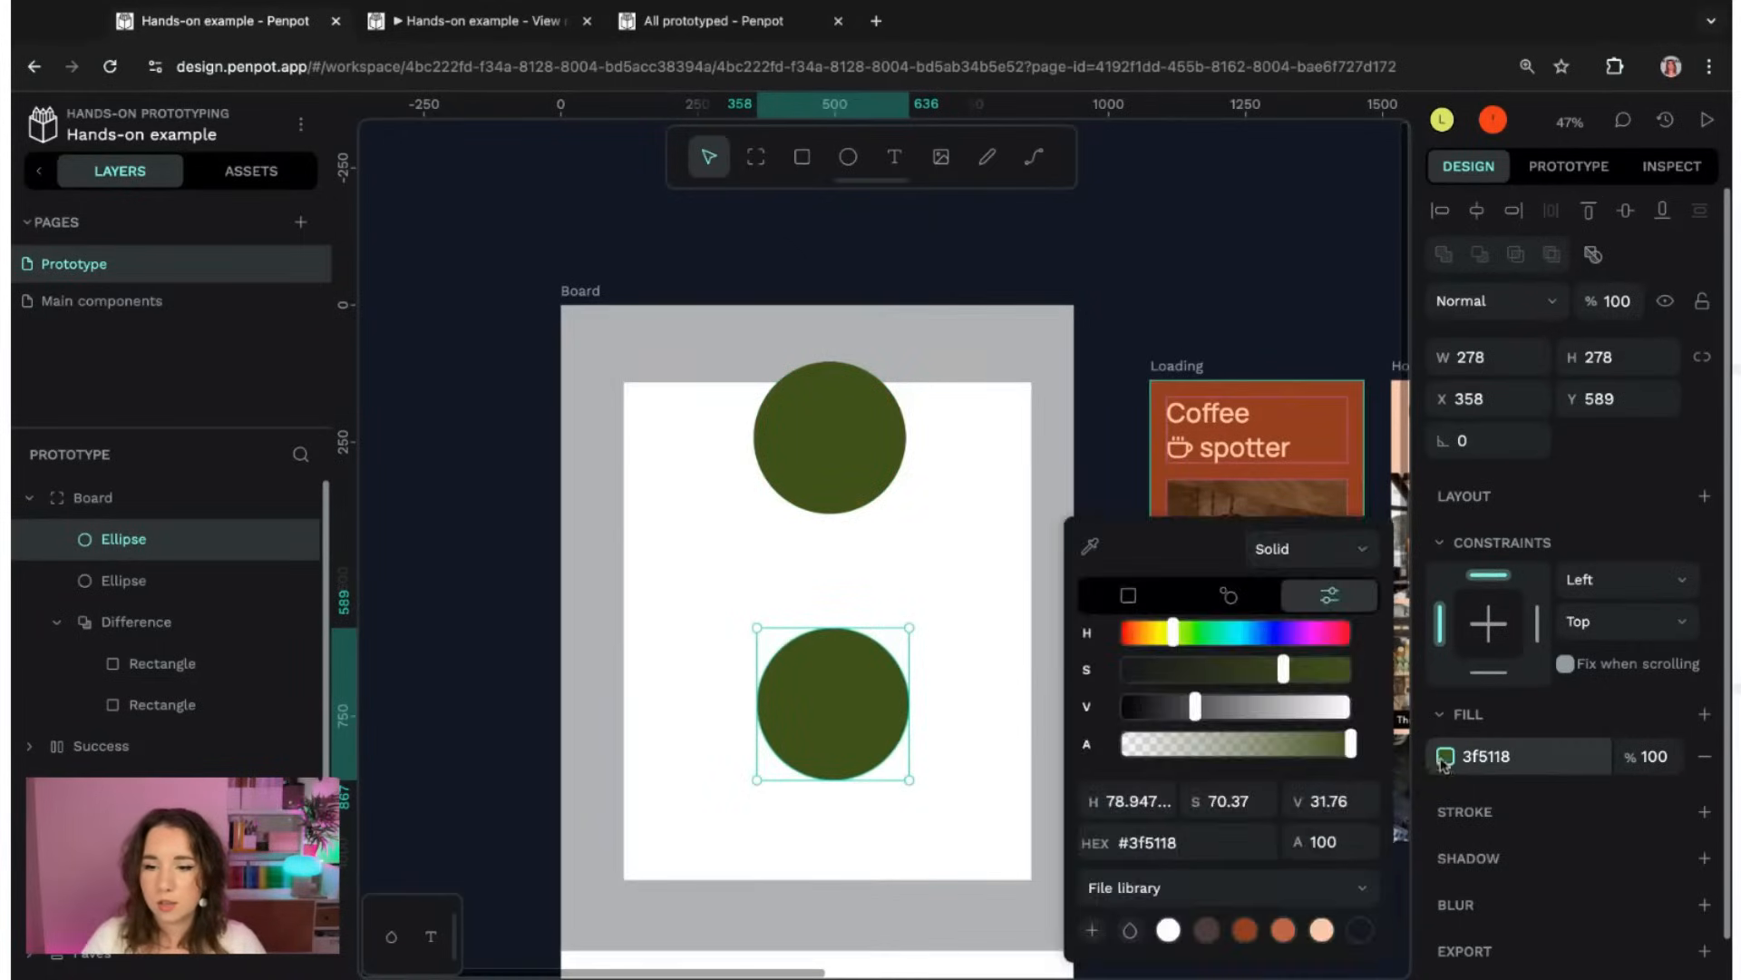
pyautogui.click(1228, 633)
pyautogui.click(958, 593)
# - Copy the teal circle to just below the frame at about Y 1263 and fill the copy with the dark blue 181b51
pyautogui.click(839, 724)
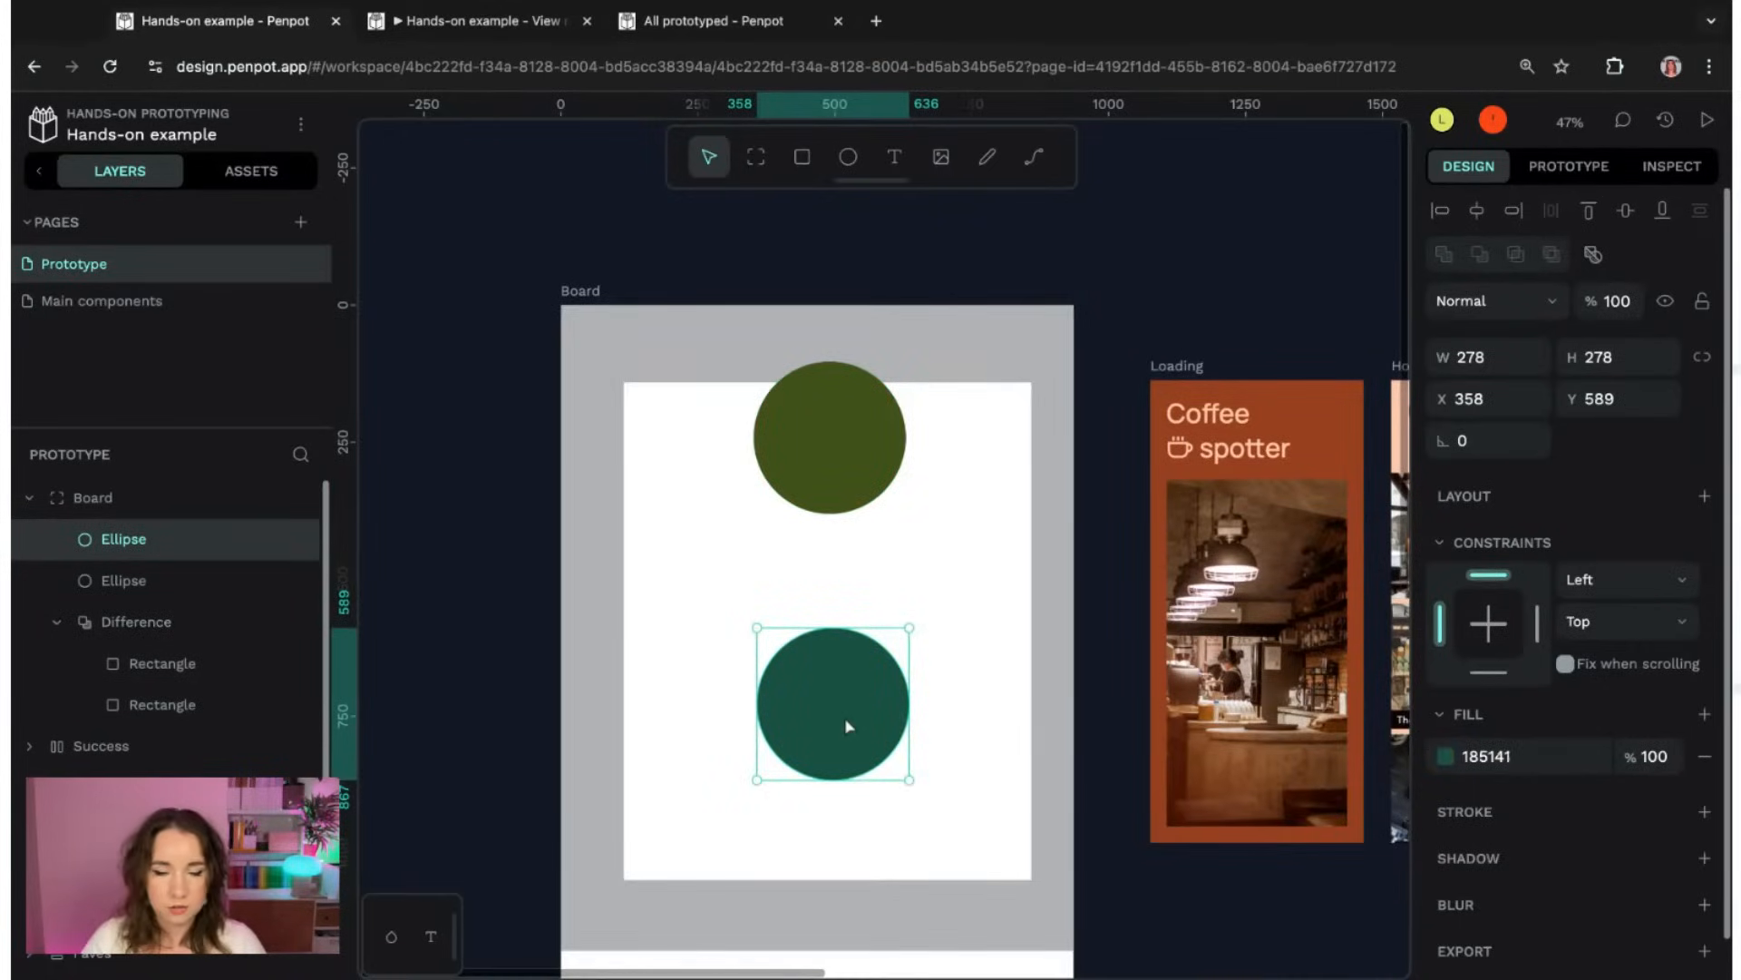
pyautogui.hotkey('ctrl', 'c')
pyautogui.hotkey('ctrl', 'v')
pyautogui.scroll(-2, 946, 644)
pyautogui.scroll(-2, 946, 644)
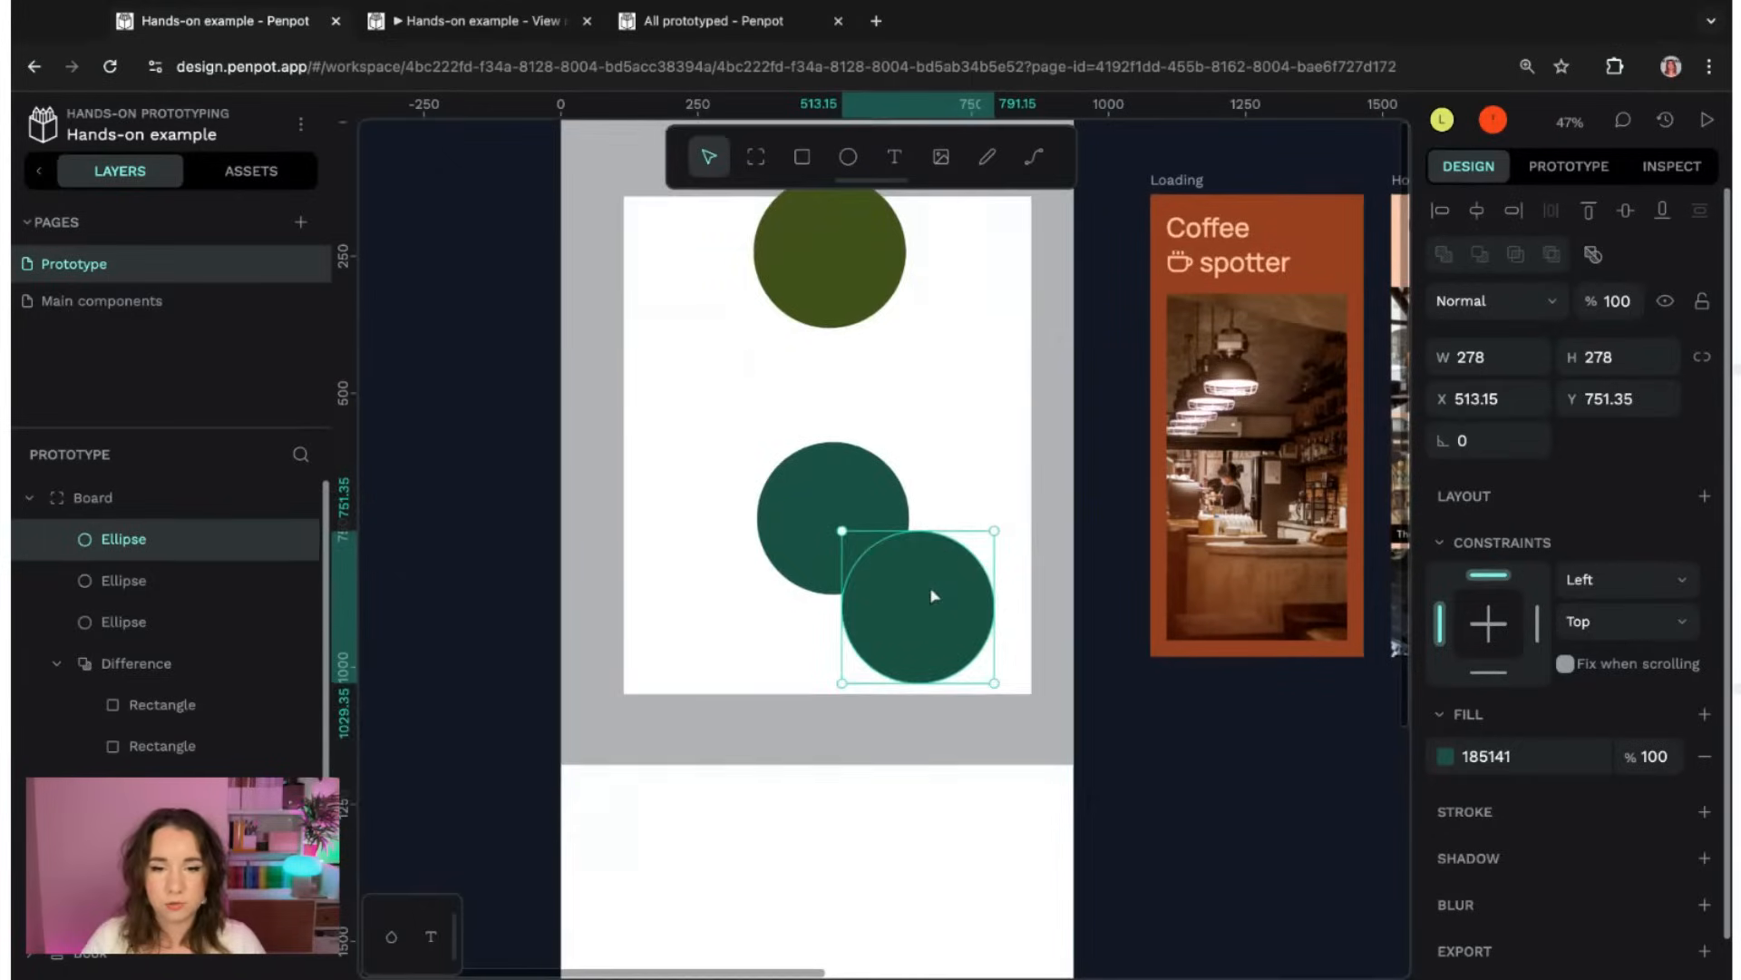
pyautogui.moveTo(934, 595); pyautogui.dragTo(848, 876)
pyautogui.click(1446, 756)
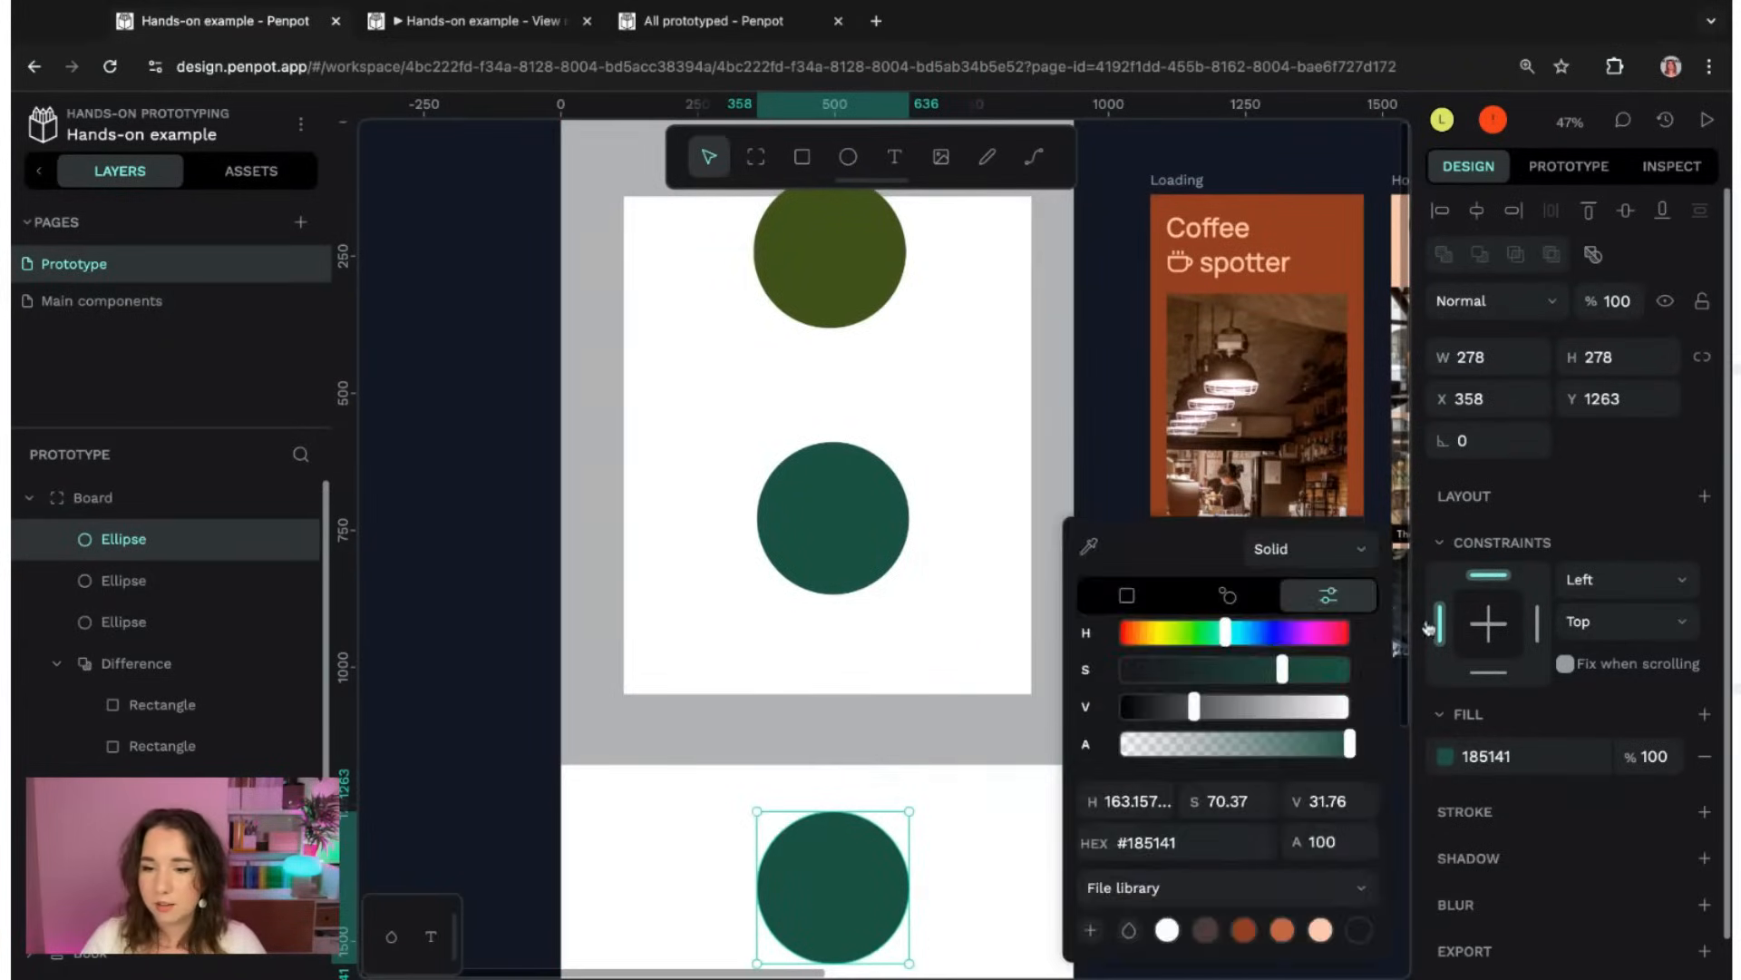
pyautogui.click(1270, 632)
pyautogui.click(916, 723)
# - Copy the dark blue circle to the lower end of the board at about Y 1814 and fill it with the bright green 63ba00
pyautogui.scroll(-5, 998, 862)
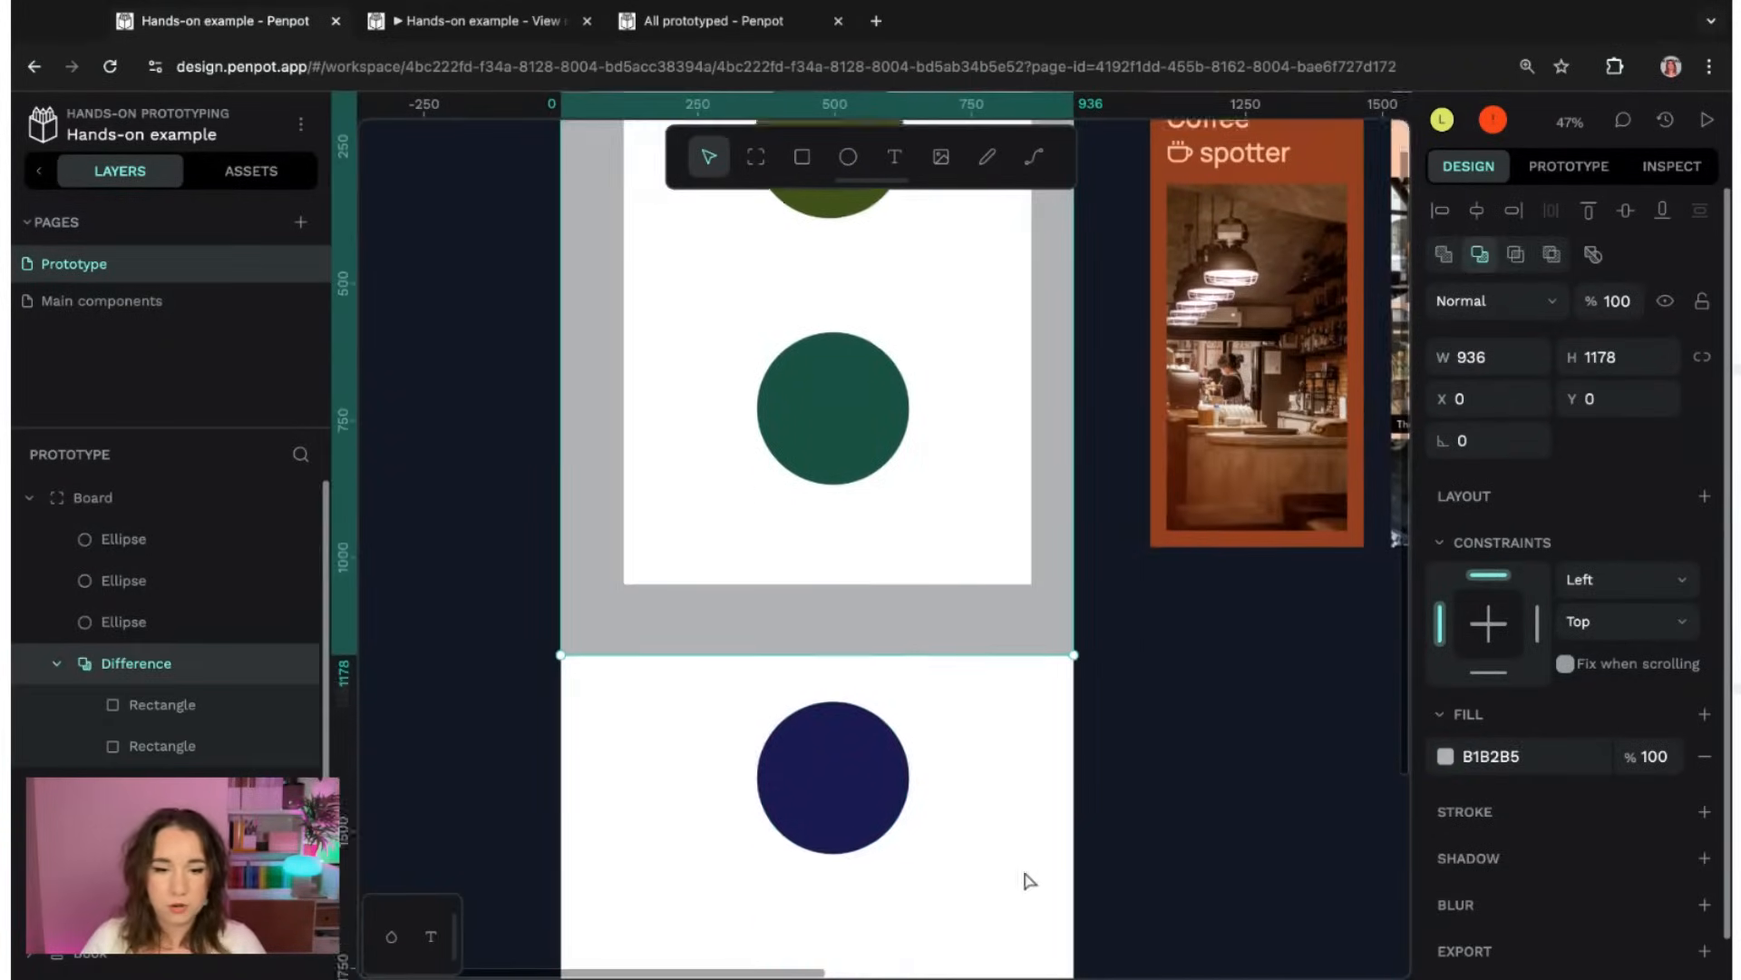
pyautogui.click(864, 530)
pyautogui.hotkey('ctrl', 'c')
pyautogui.hotkey('ctrl', 'v')
pyautogui.moveTo(878, 513); pyautogui.dragTo(798, 726)
pyautogui.click(1446, 757)
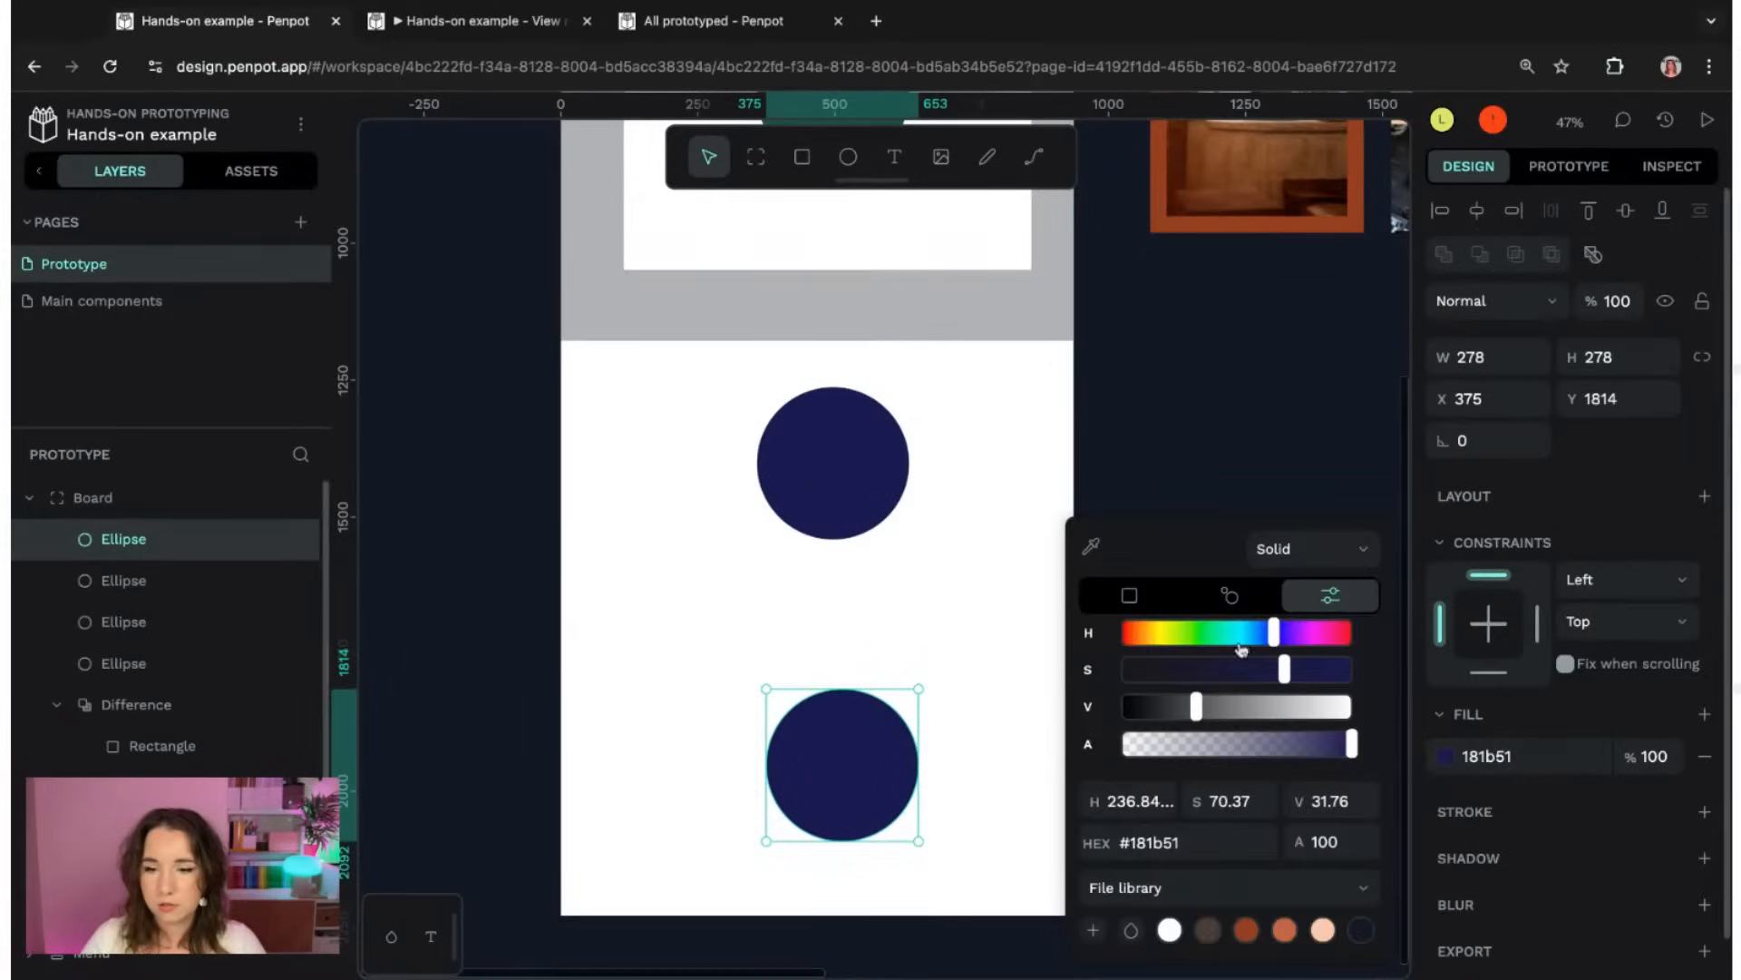
pyautogui.click(1179, 632)
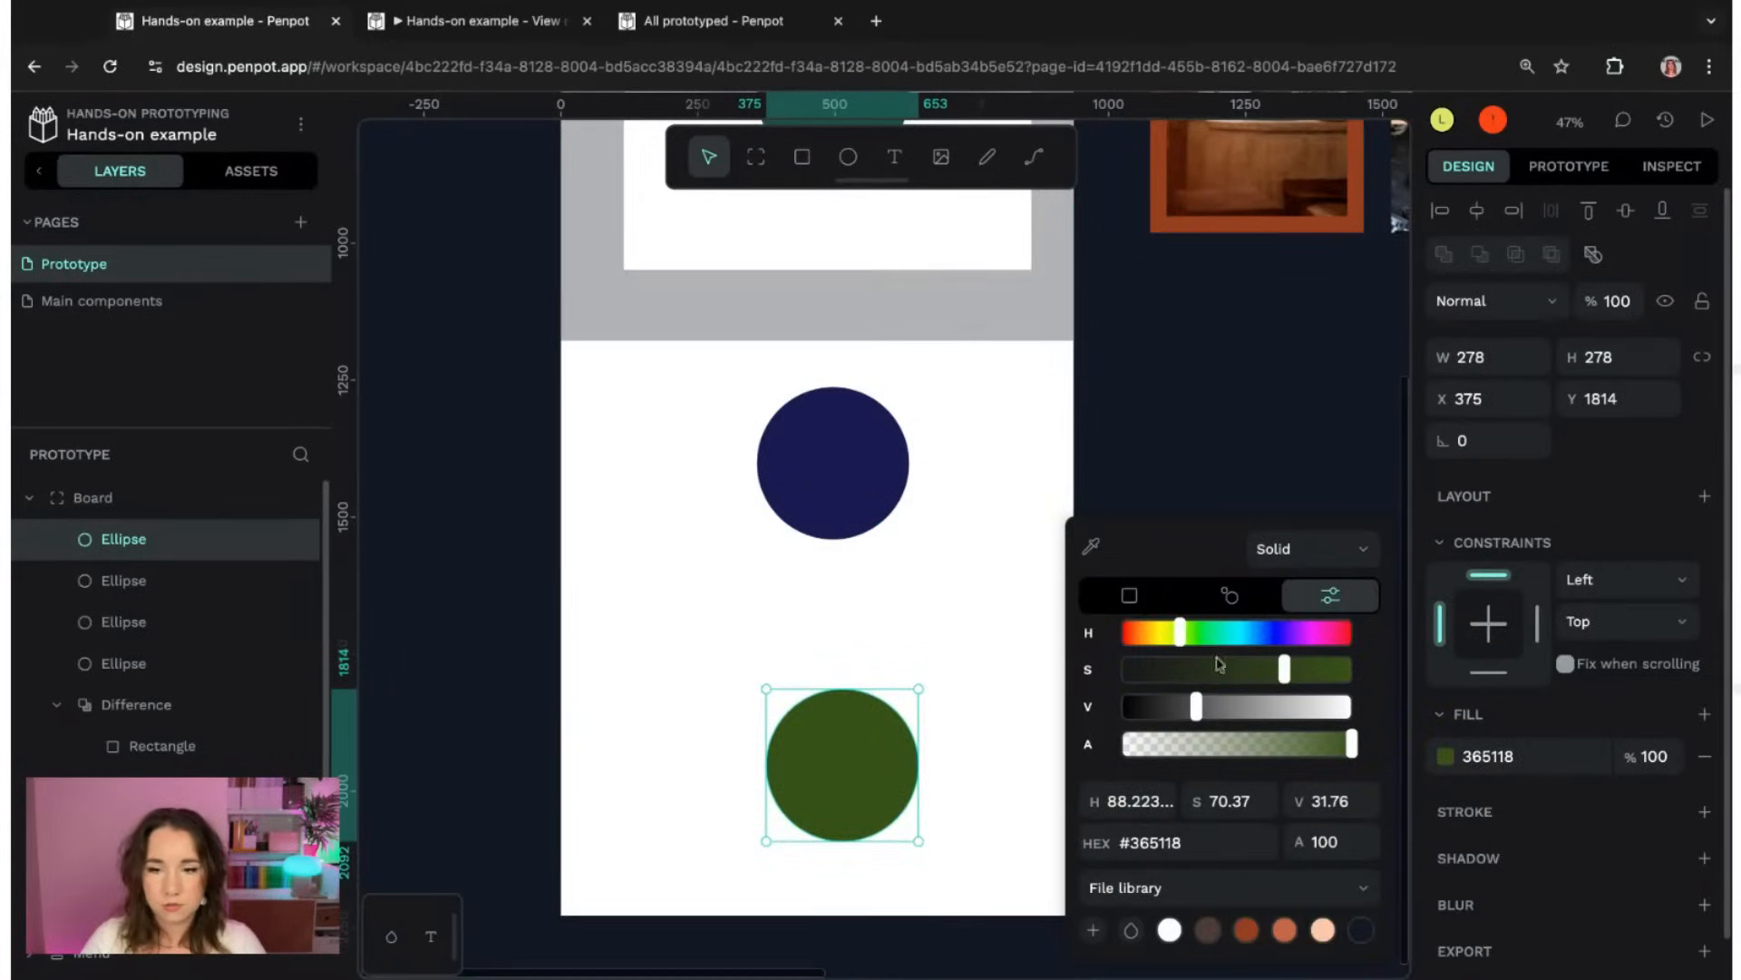
pyautogui.moveTo(1284, 670); pyautogui.dragTo(1351, 670)
pyautogui.moveTo(1196, 707); pyautogui.dragTo(1290, 709)
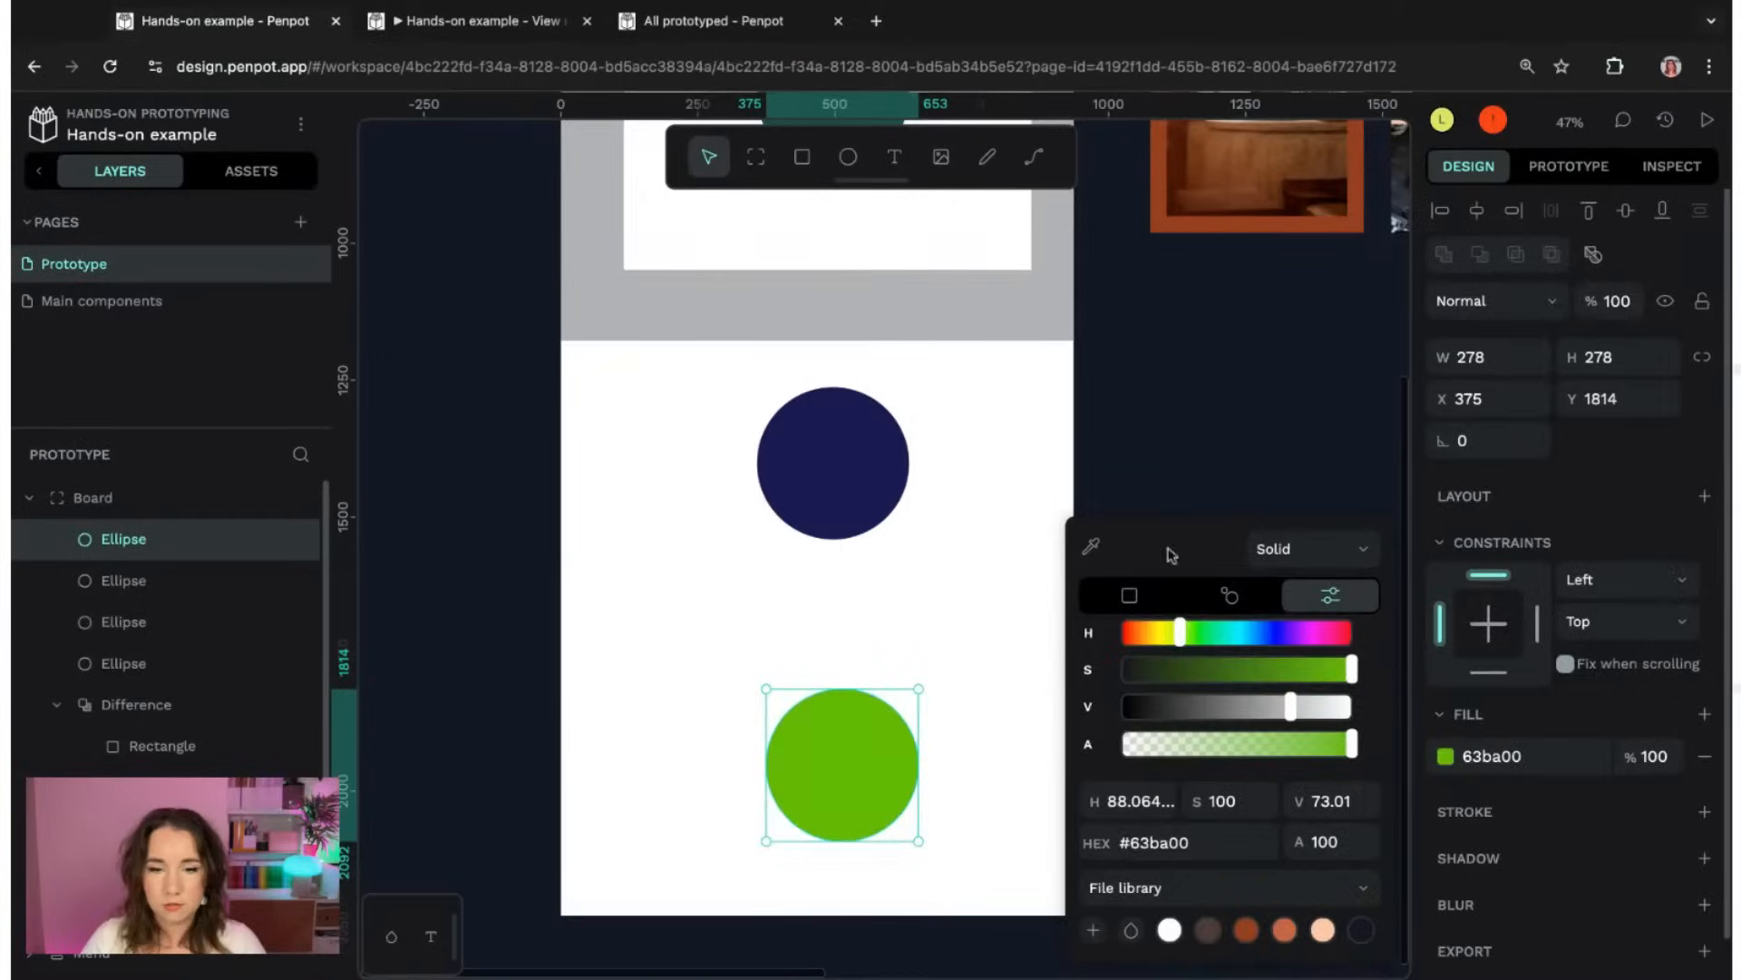
pyautogui.click(1011, 474)
# - Bring the Difference frame in front of the circles and set it to stay fixed when scrolling
pyautogui.scroll(5, 1005, 494)
pyautogui.scroll(3, 1006, 499)
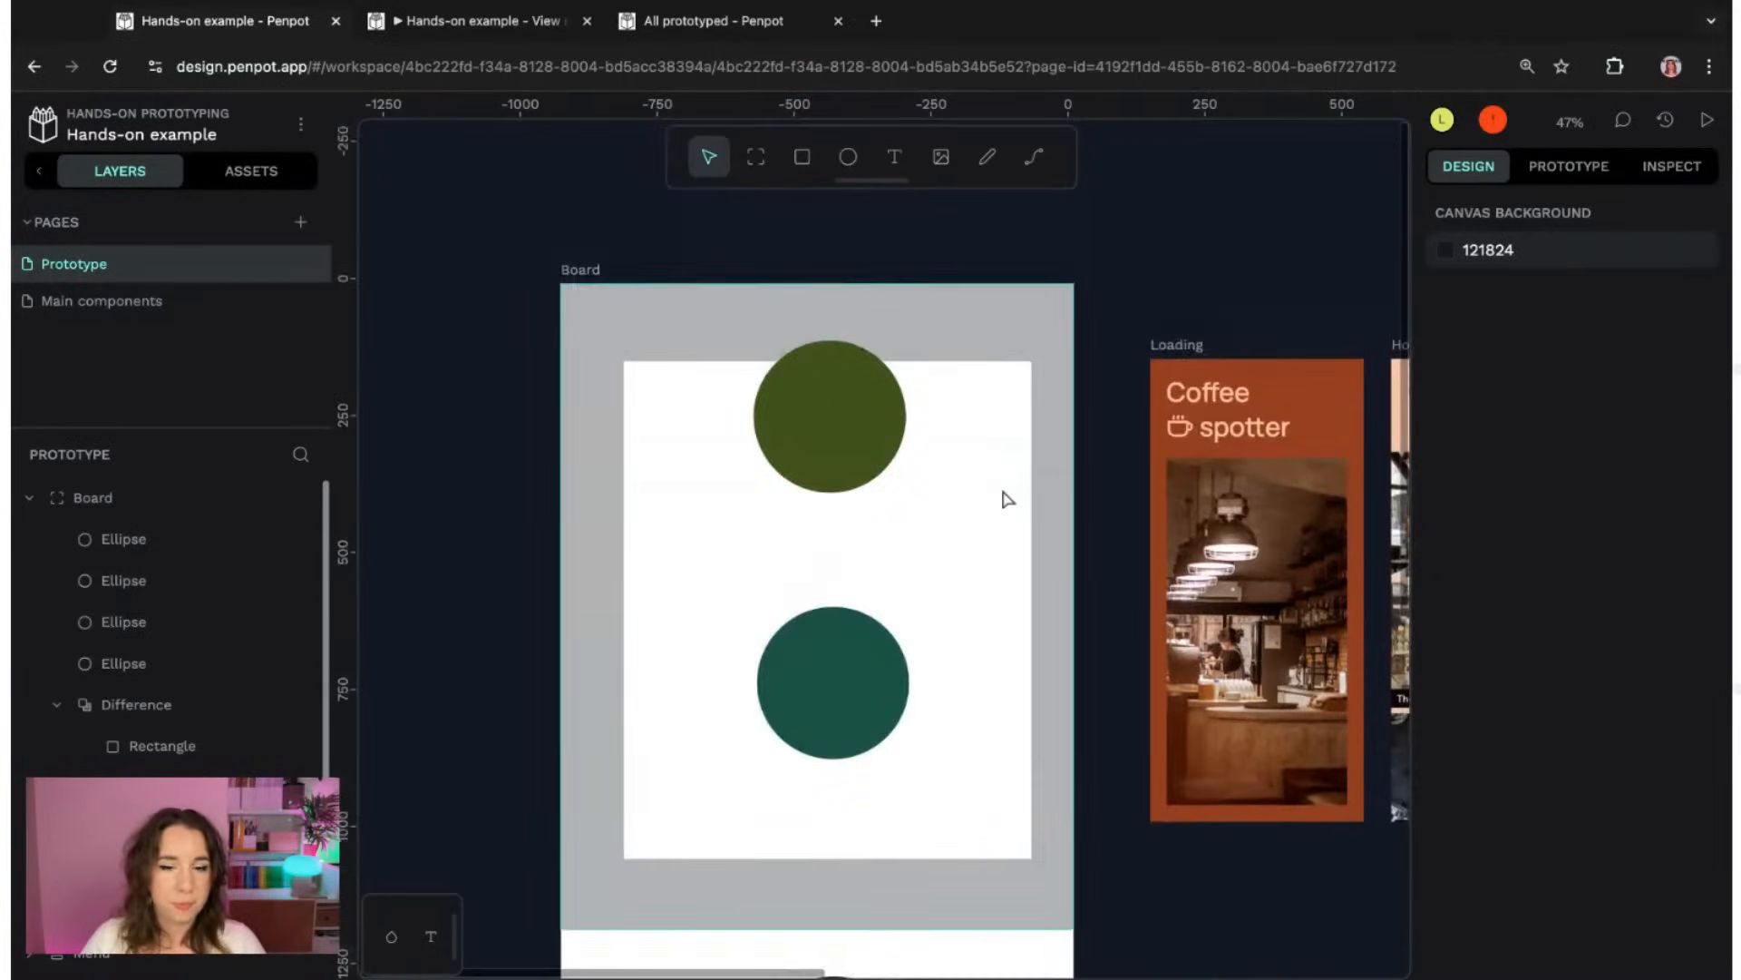
pyautogui.click(58, 704)
pyautogui.click(160, 707)
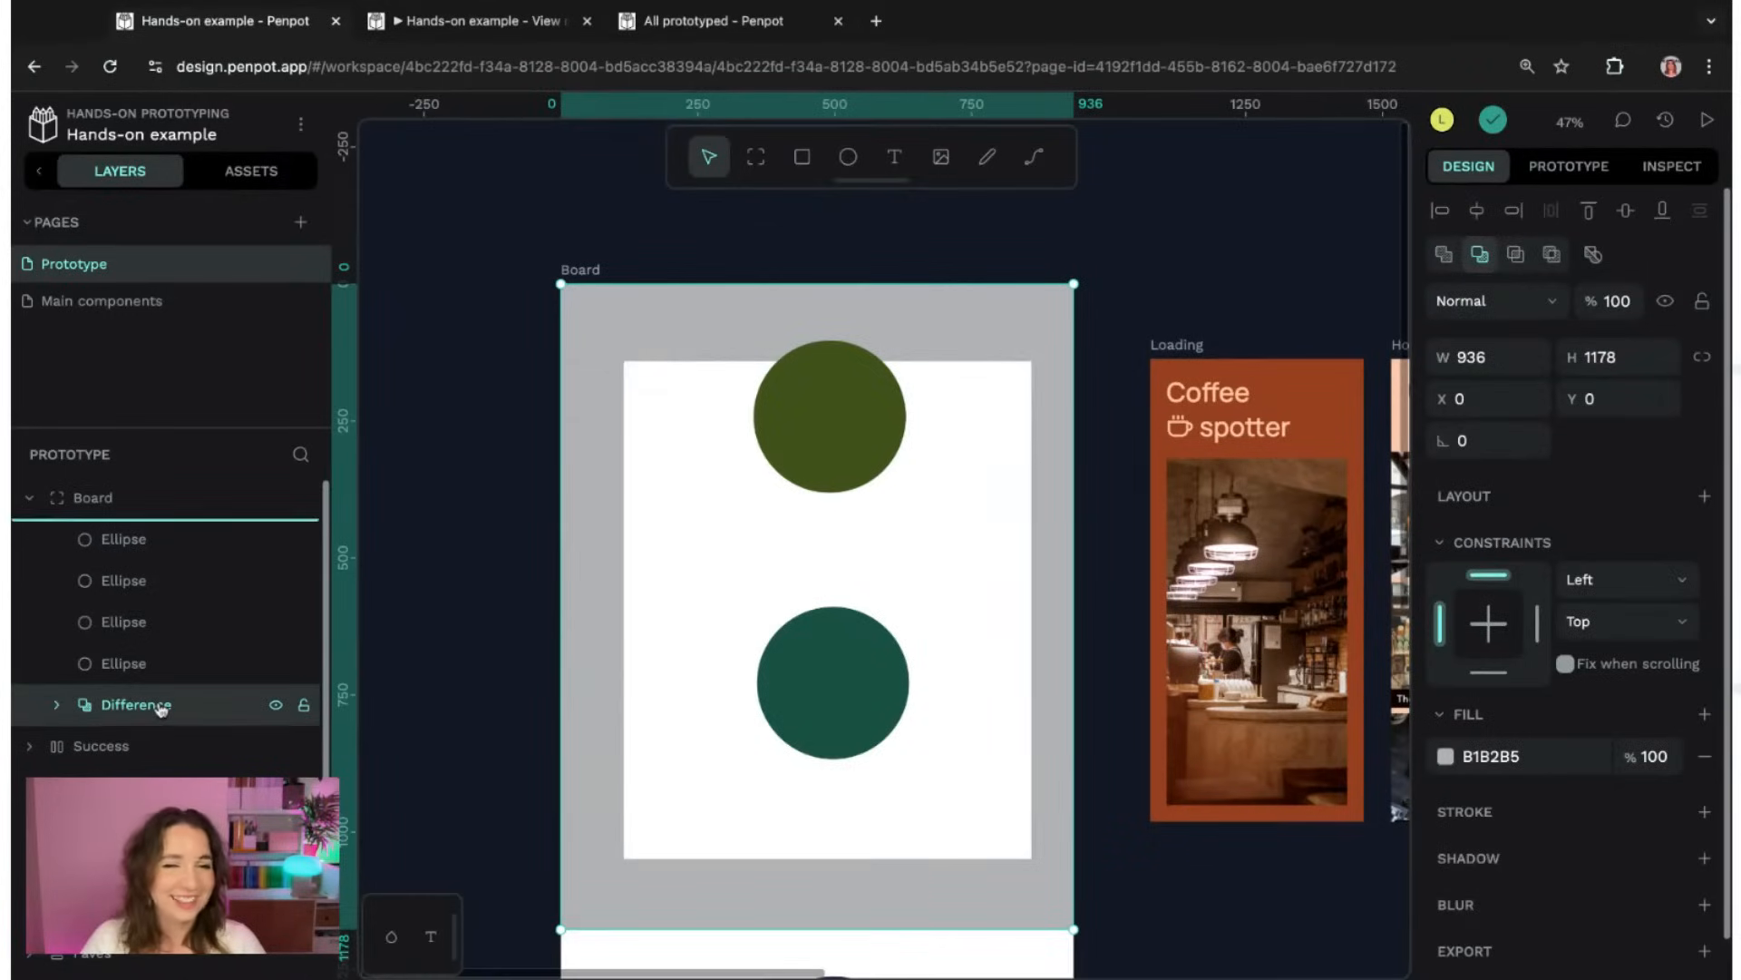
pyautogui.hotkey('ctrl', 'shift', 'Up')
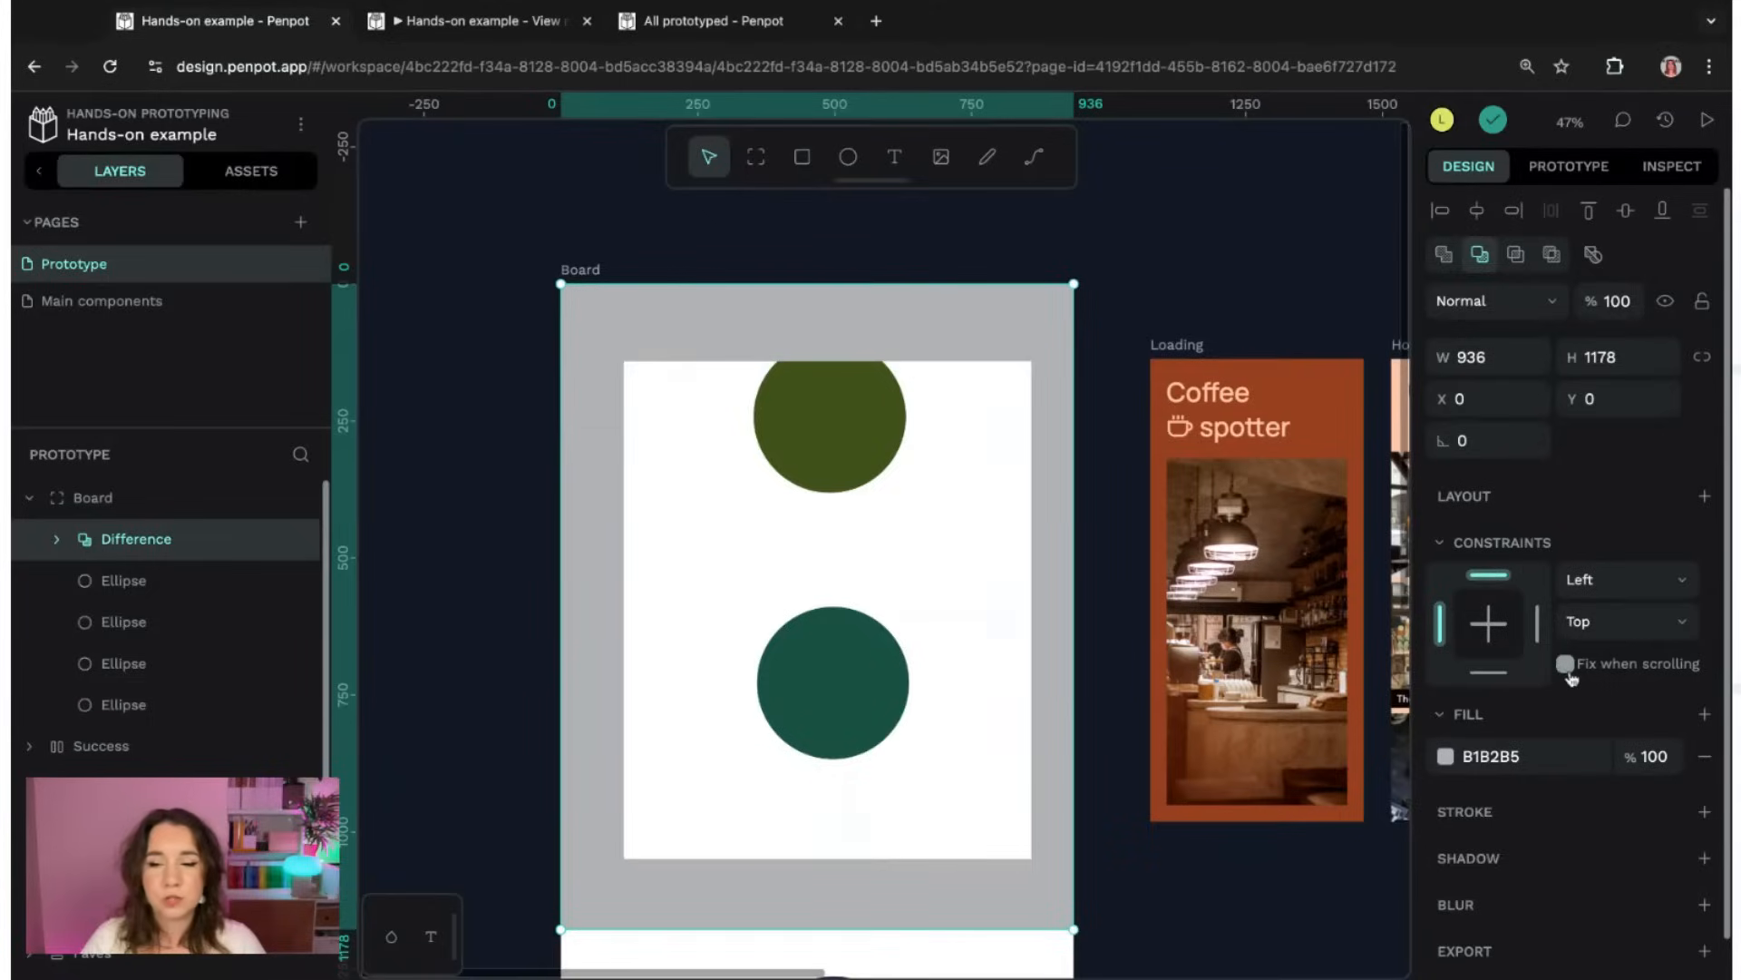
pyautogui.click(1567, 670)
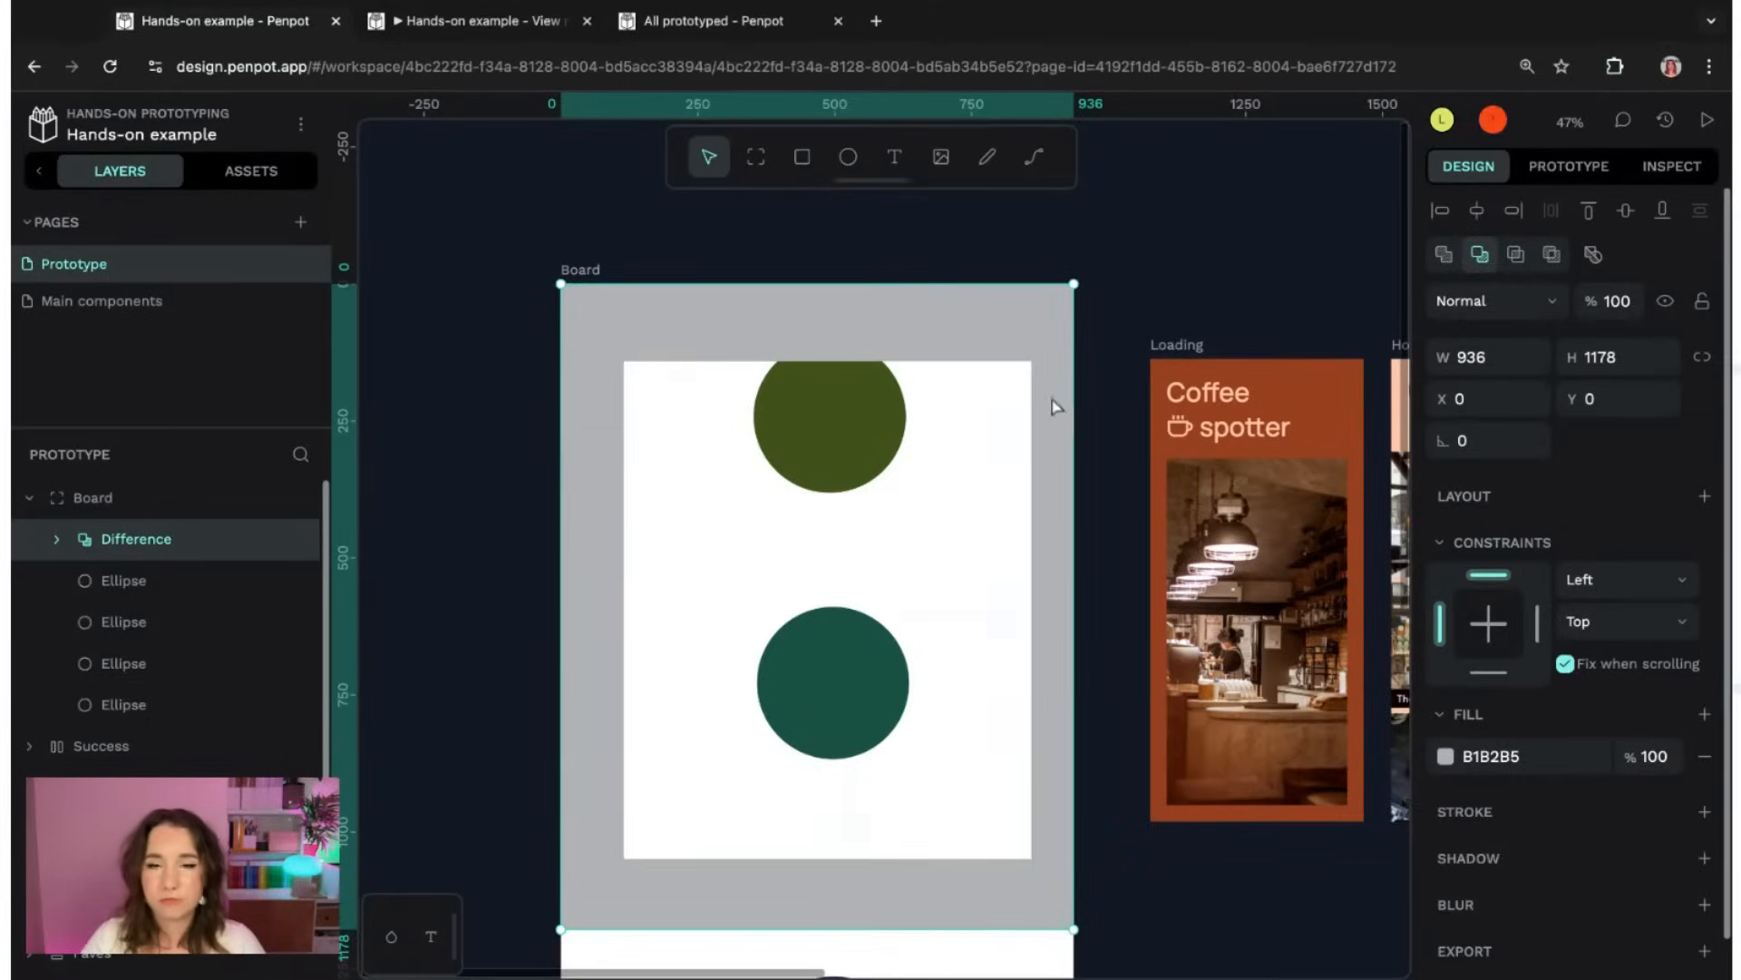
# - Add a prototype flow starting at the new board and name it "Like a device"
pyautogui.scroll(1, 1026, 210)
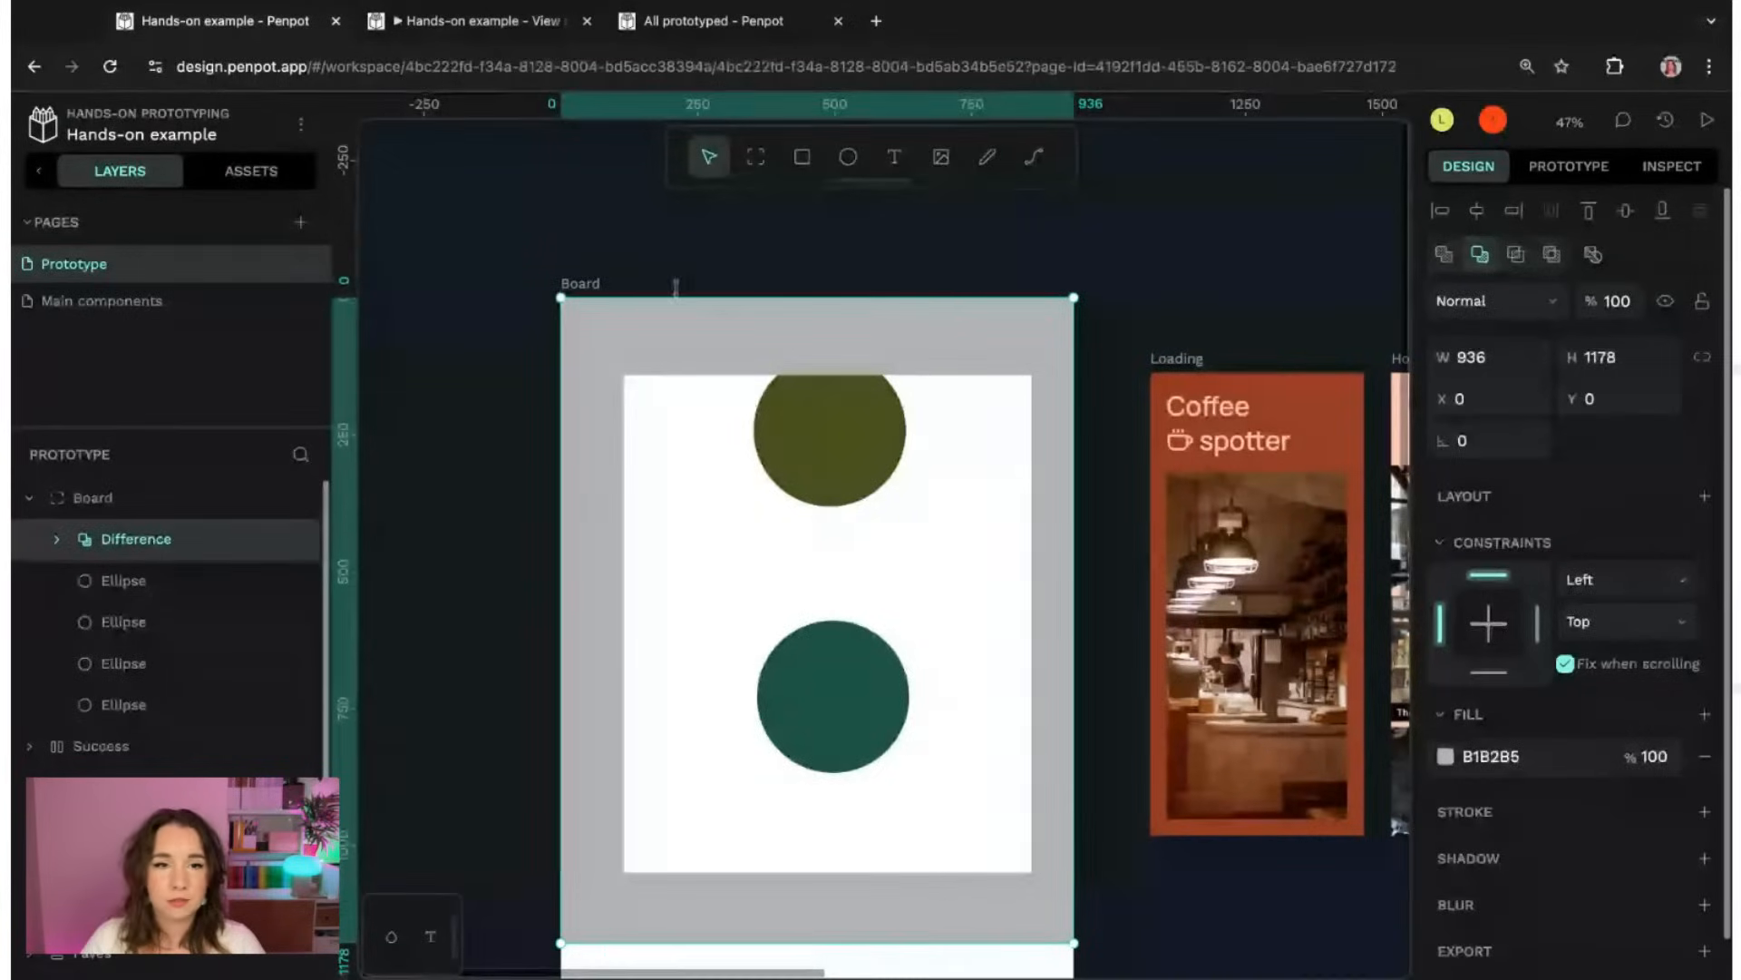
pyautogui.click(934, 241)
pyautogui.click(578, 283)
pyautogui.click(1569, 167)
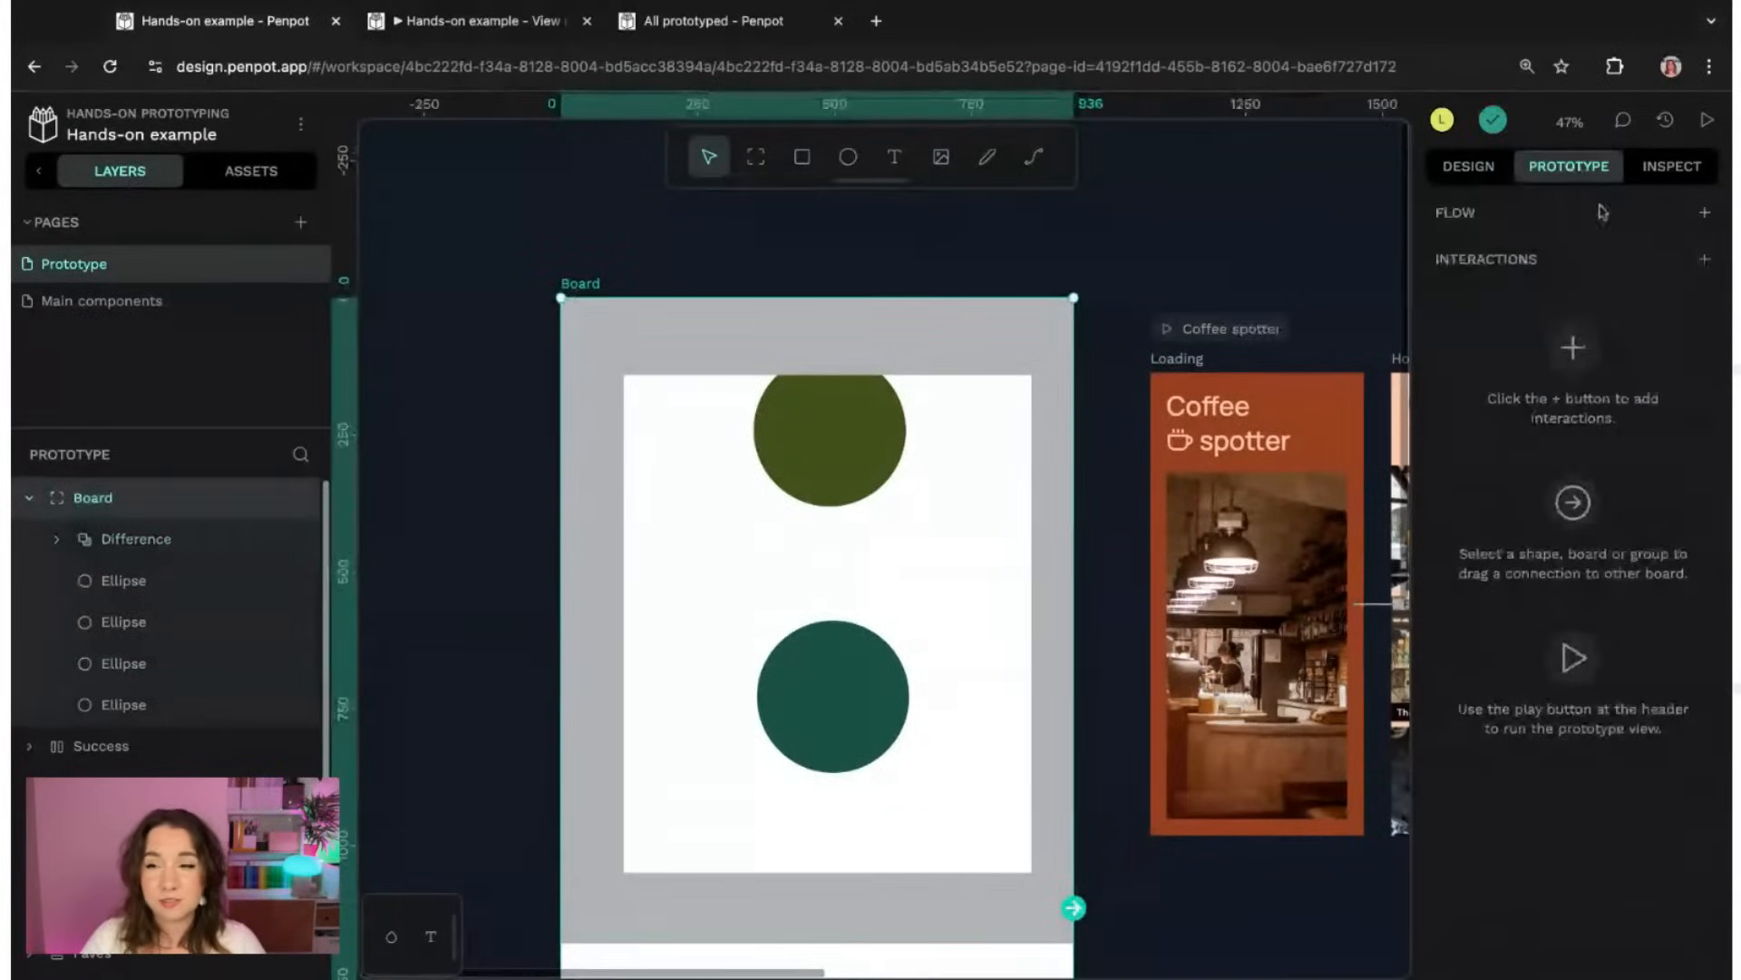
pyautogui.click(1704, 212)
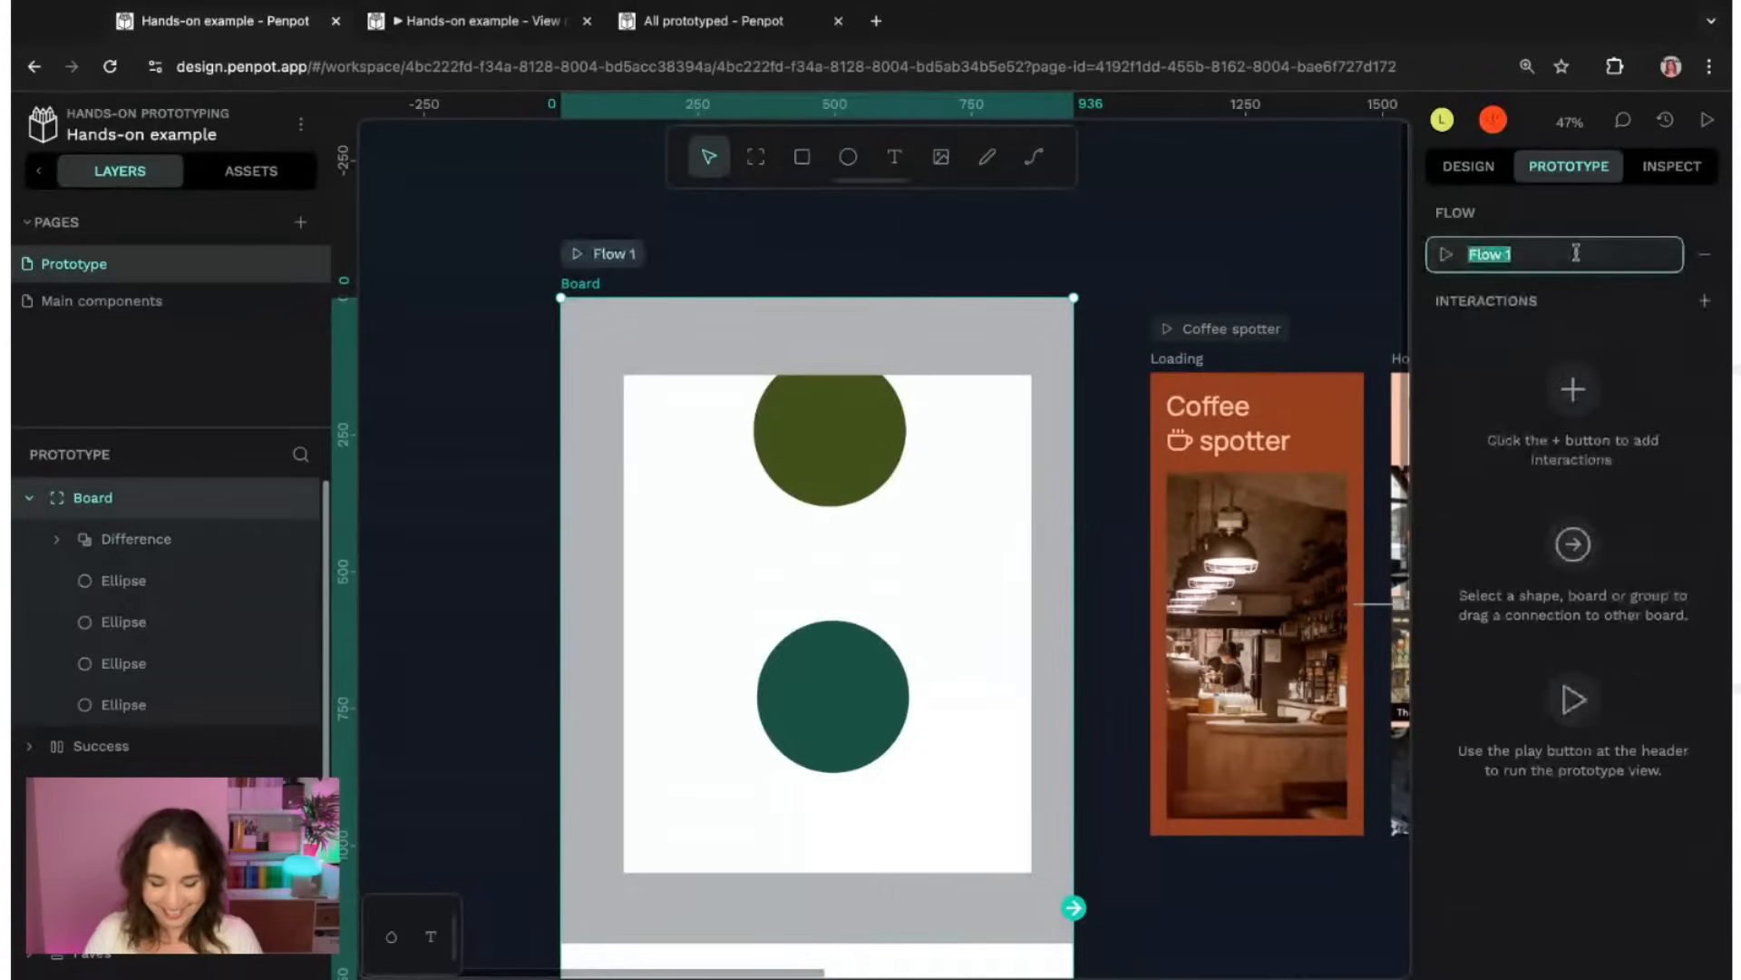
pyautogui.write('Like a d')
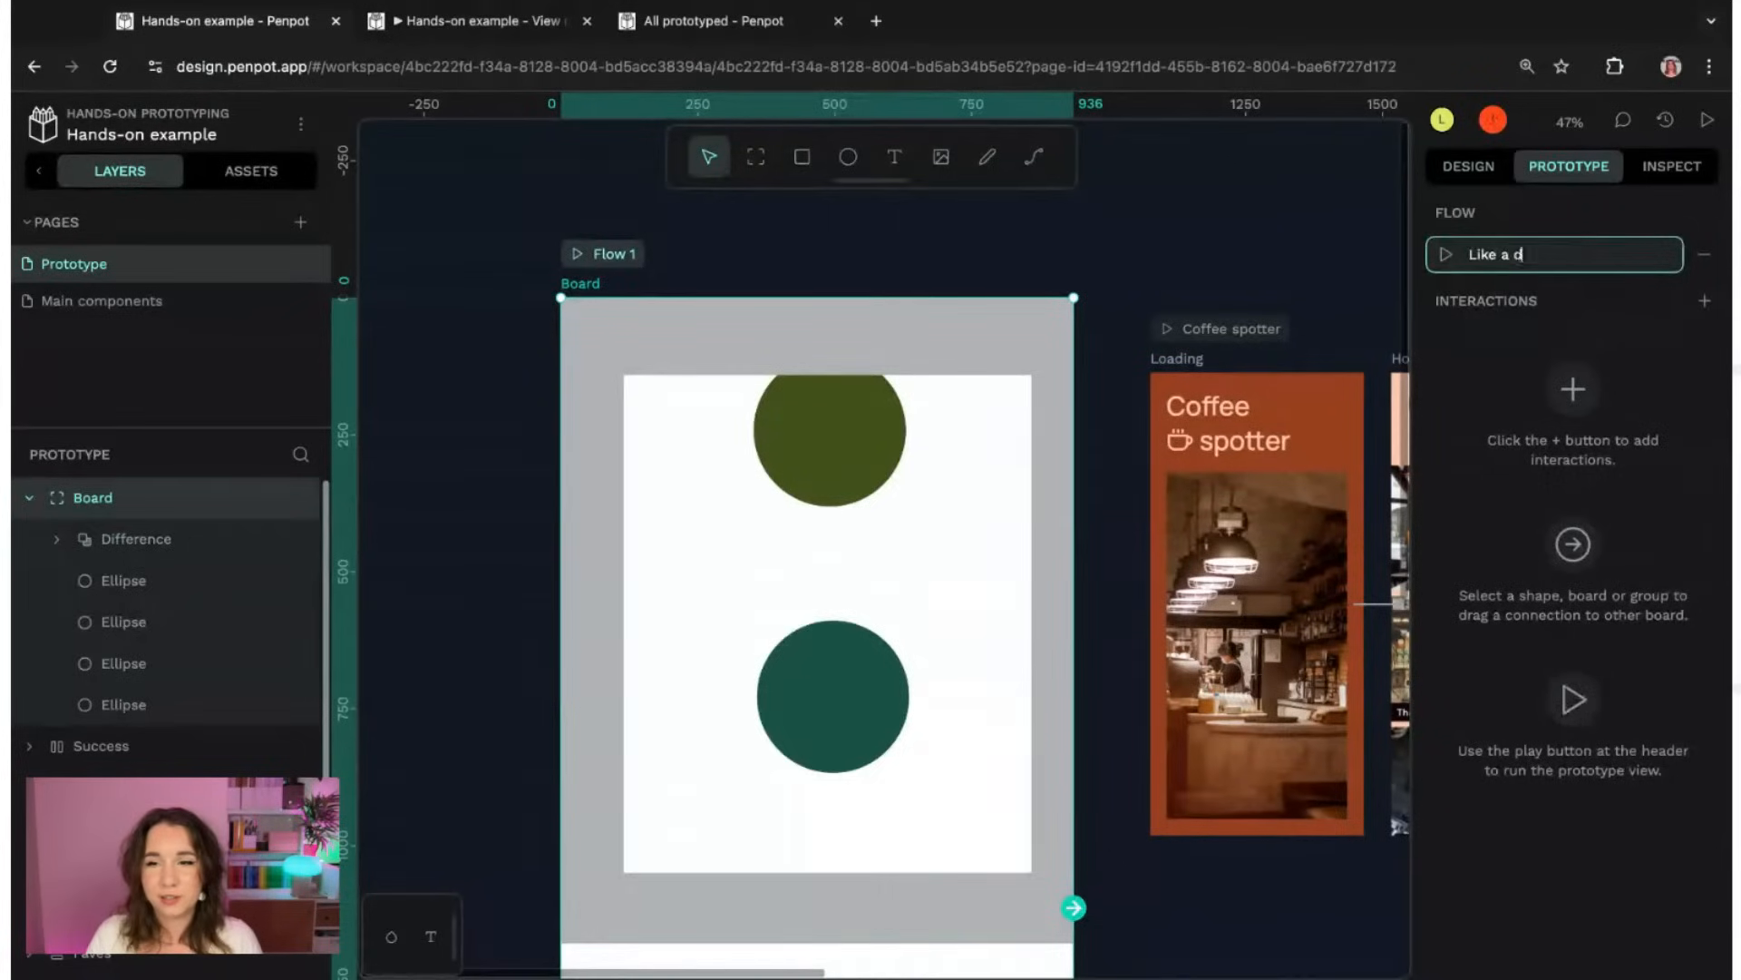
pyautogui.write('evice')
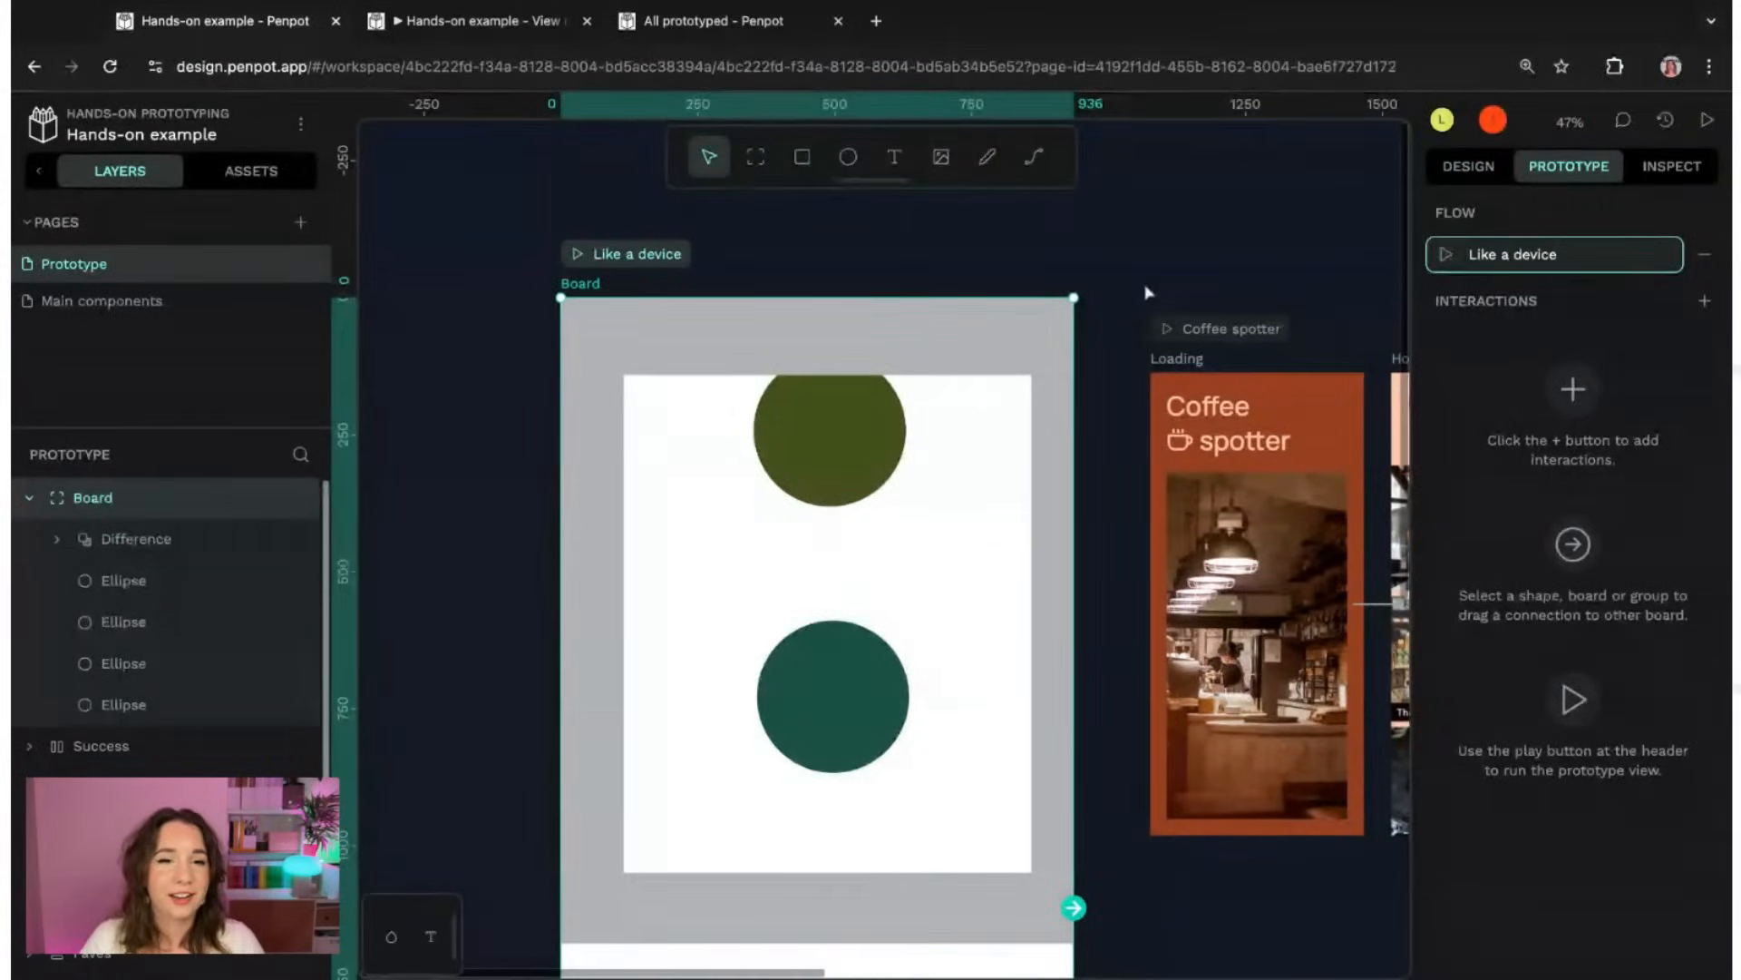
# - Run the "Like a device" flow and test how the circles scroll behind the fixed frame
pyautogui.click(575, 254)
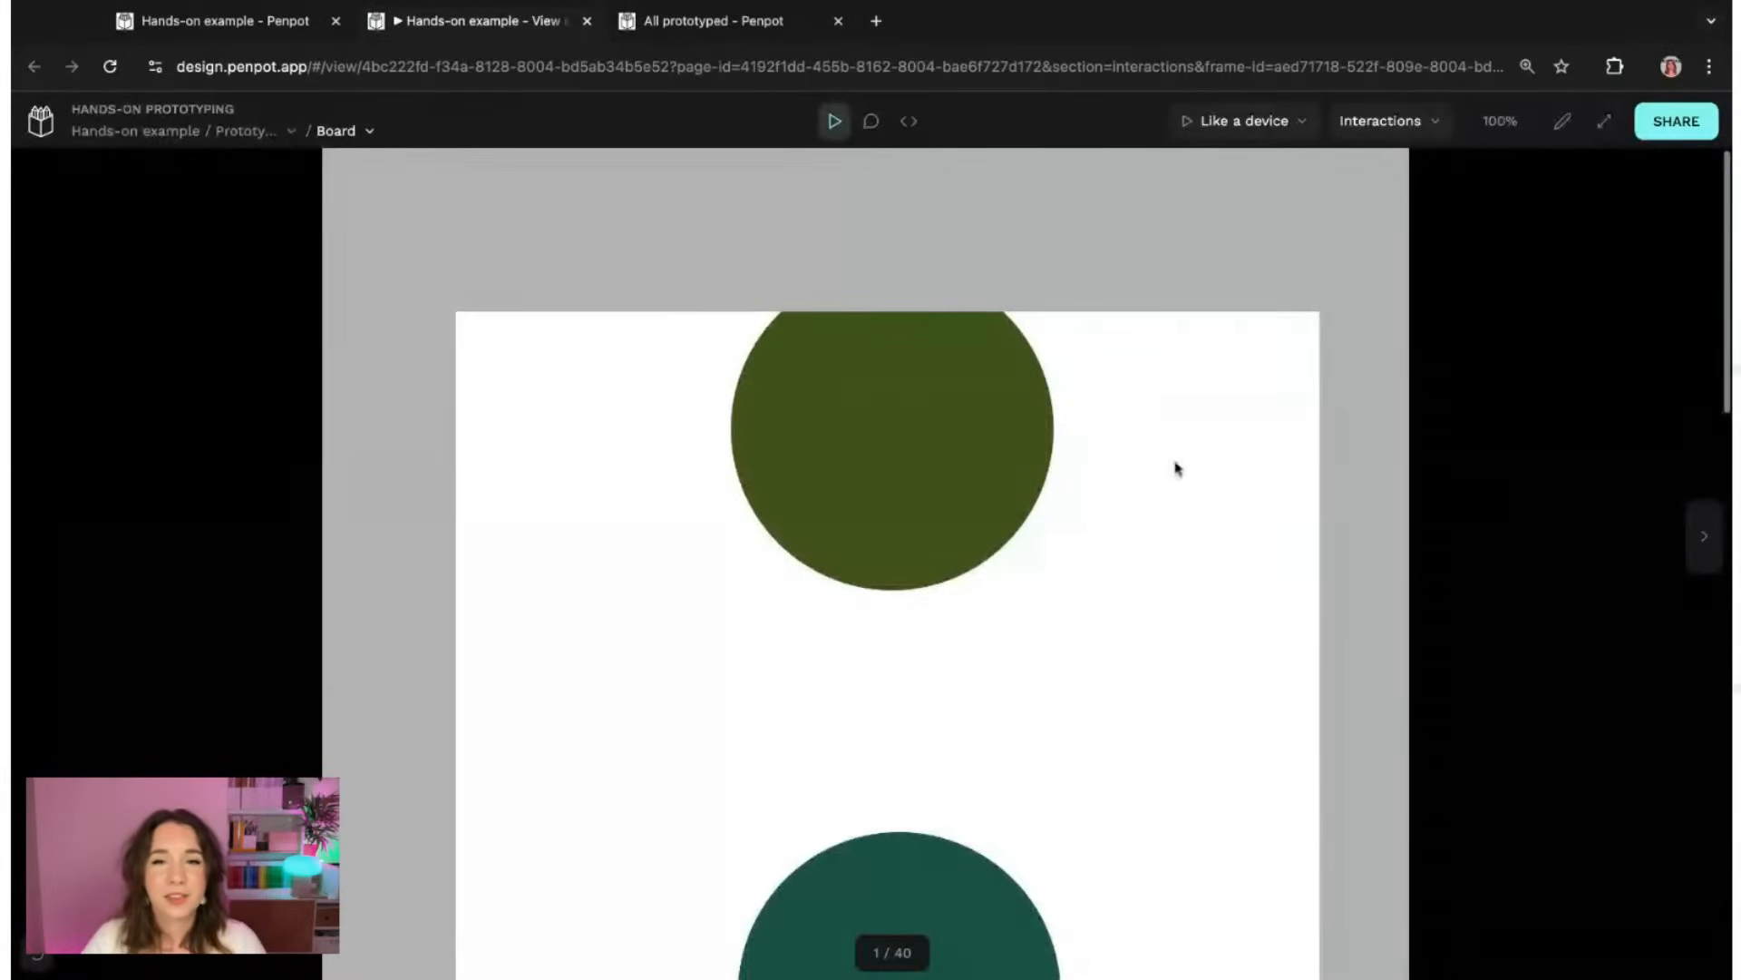
pyautogui.scroll(-2, 1108, 552)
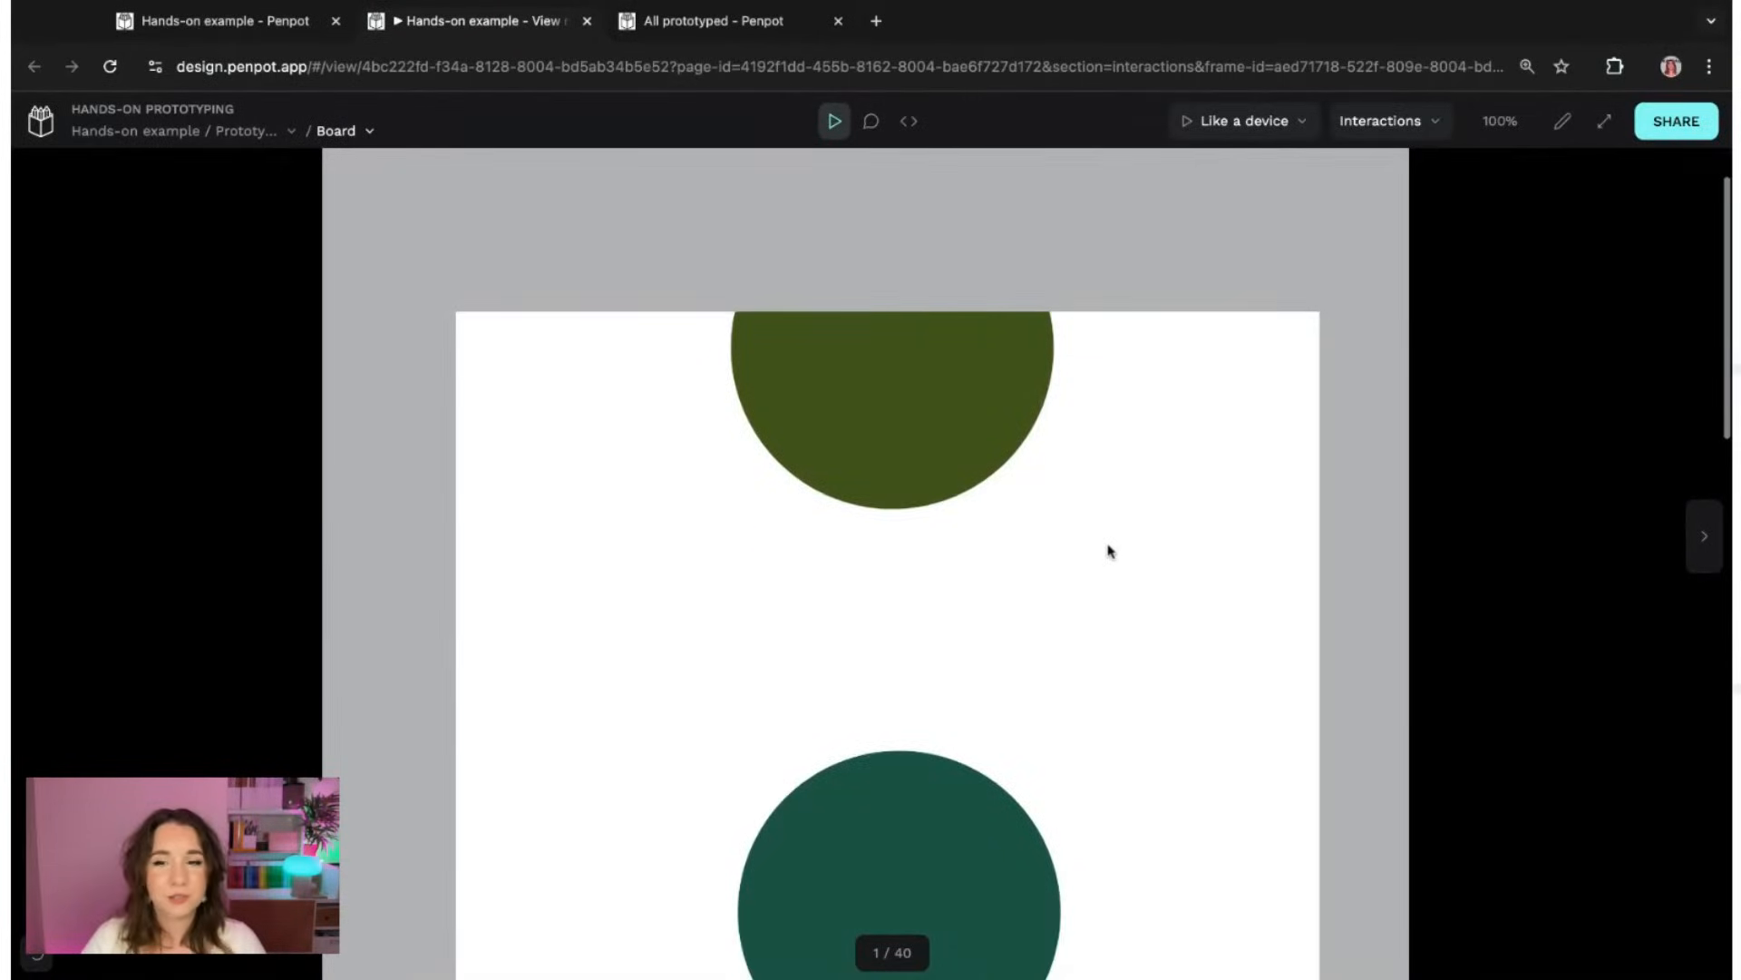
pyautogui.scroll(-5, 1109, 552)
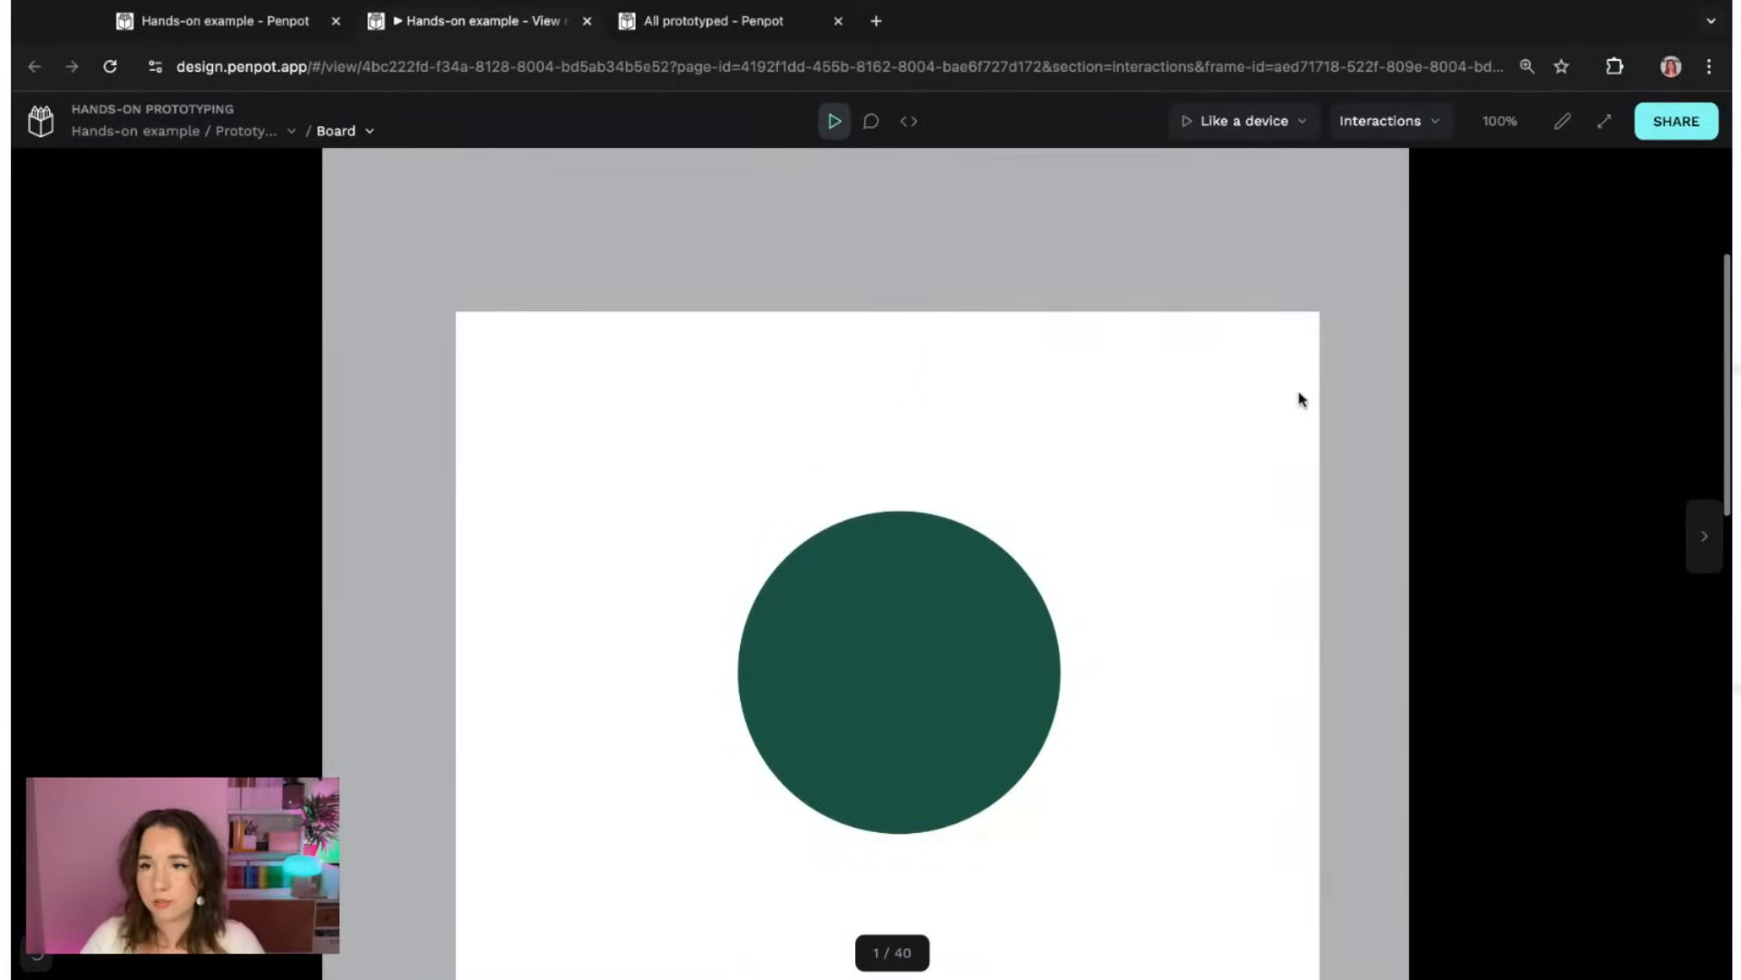
# - Zoom the prototype view out to 59.17% to fit the whole frame on screen
pyautogui.click(1500, 120)
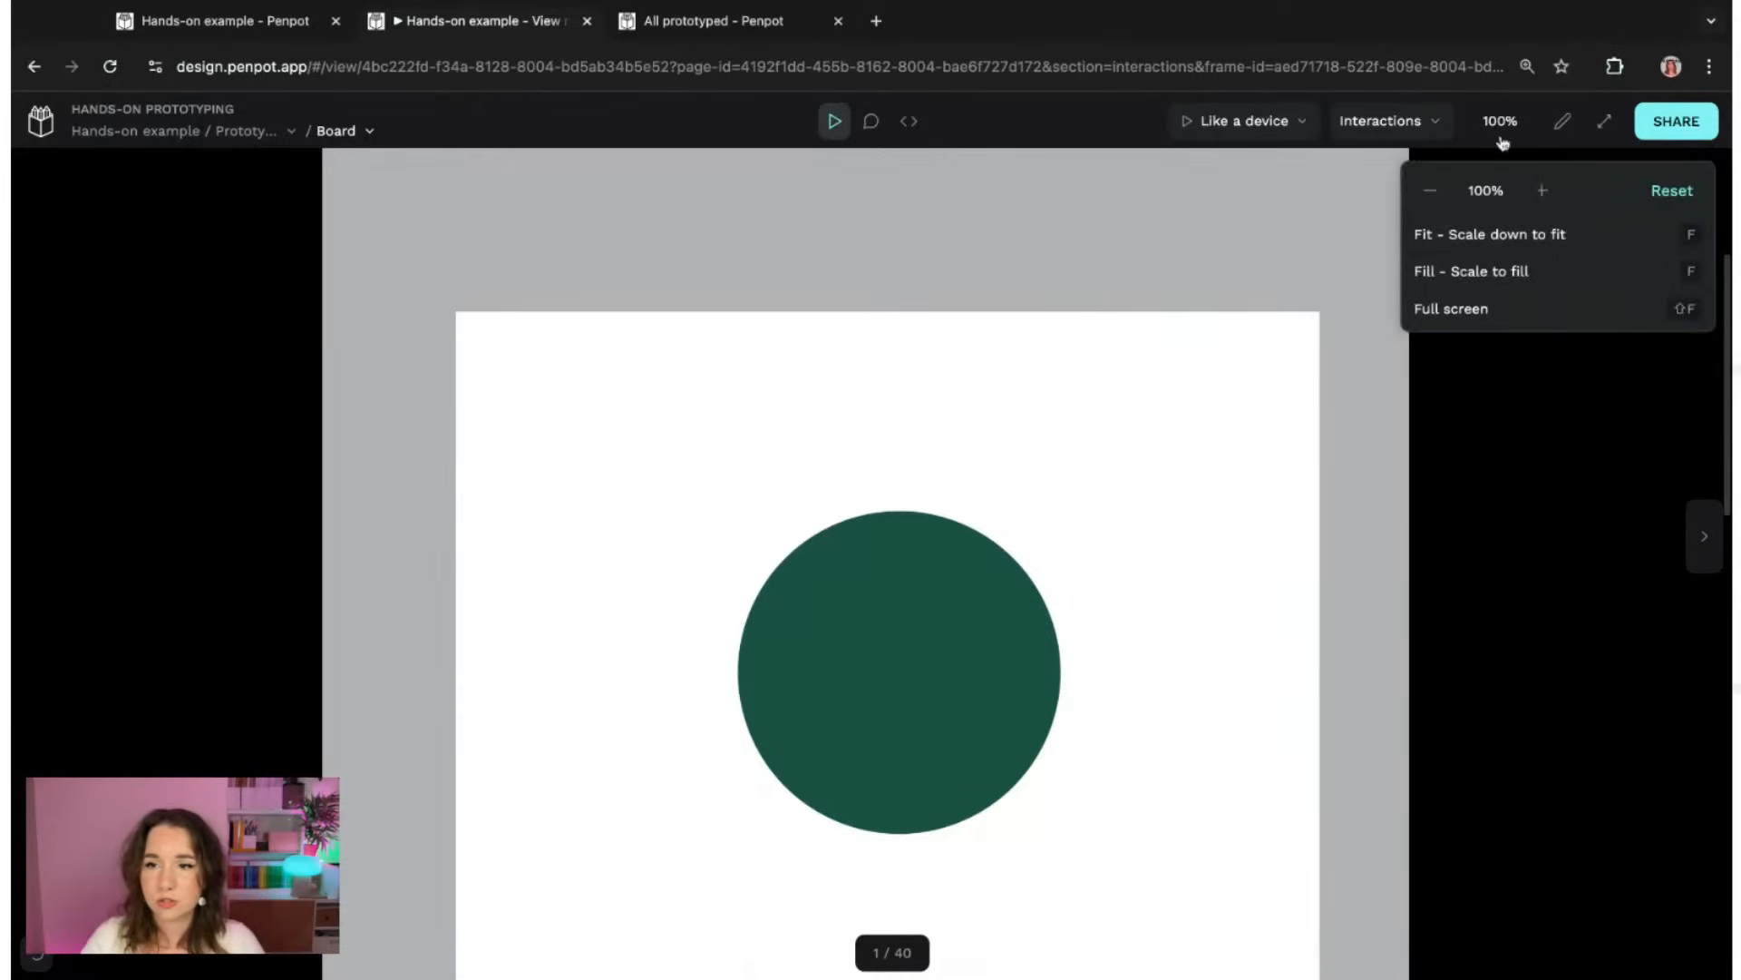
pyautogui.click(1446, 198)
pyautogui.click(1446, 197)
pyautogui.click(1540, 195)
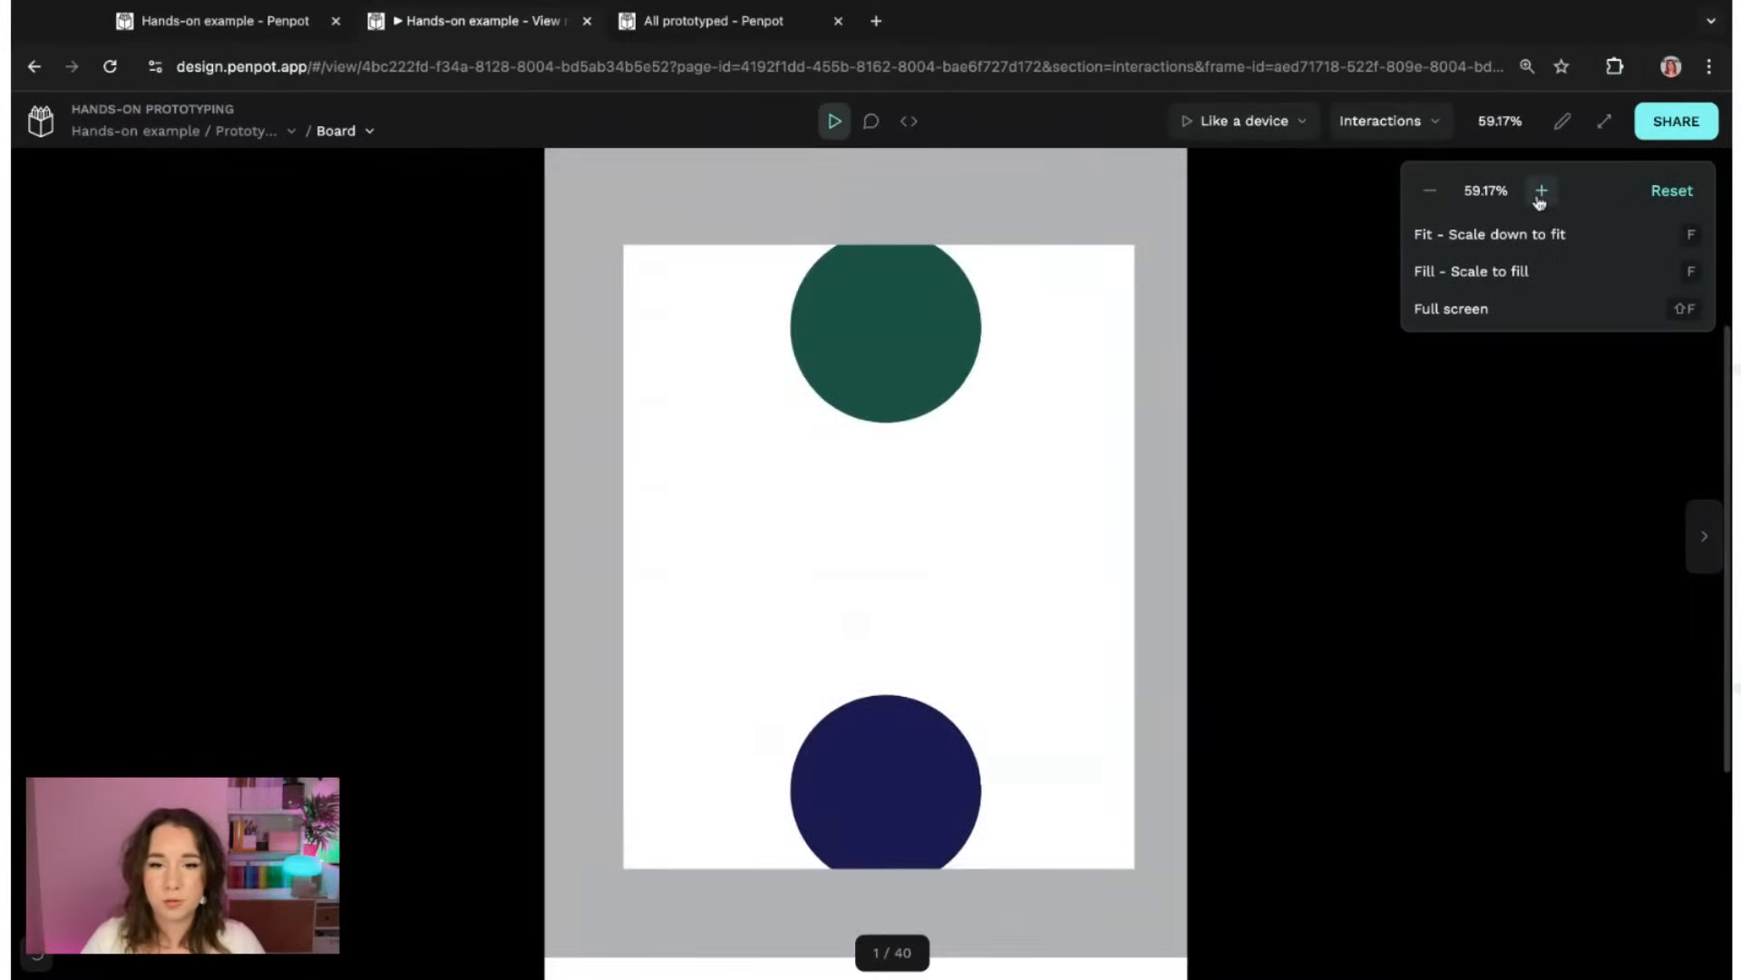
# - Examine how the circles pass behind the fixed grey frame while moving through the zoomed-out board
pyautogui.click(1400, 575)
pyautogui.scroll(2, 926, 424)
pyautogui.scroll(-5, 925, 419)
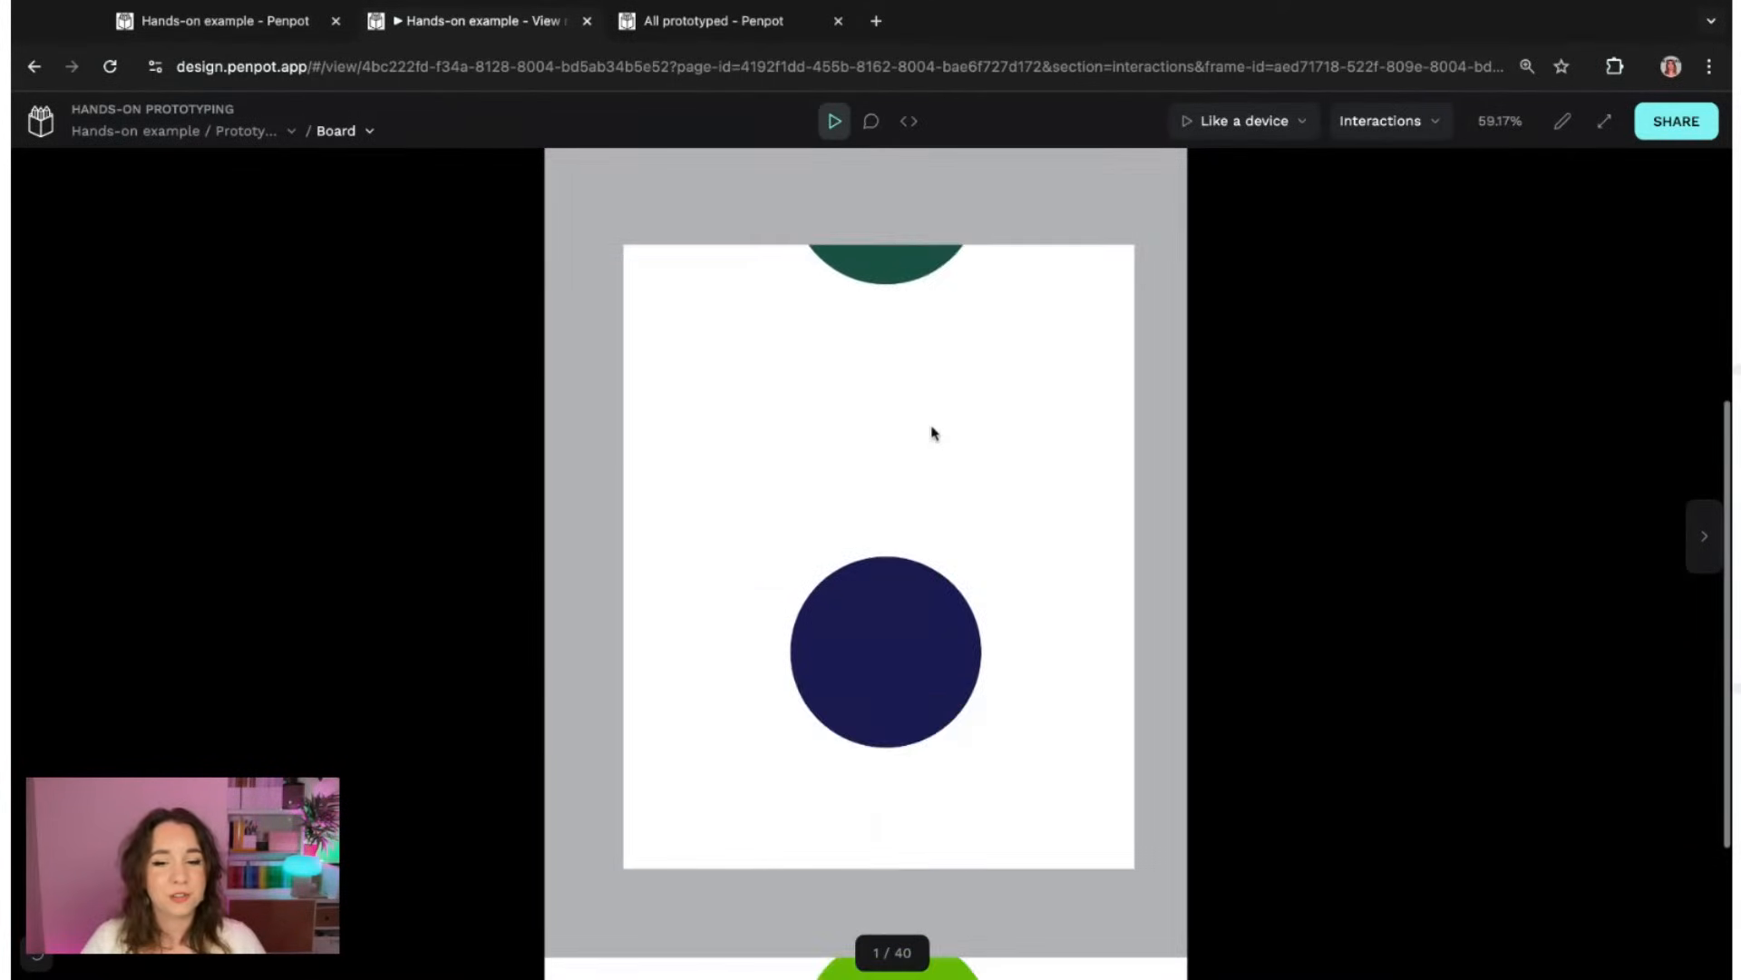
pyautogui.scroll(-3, 934, 434)
pyautogui.scroll(4, 935, 435)
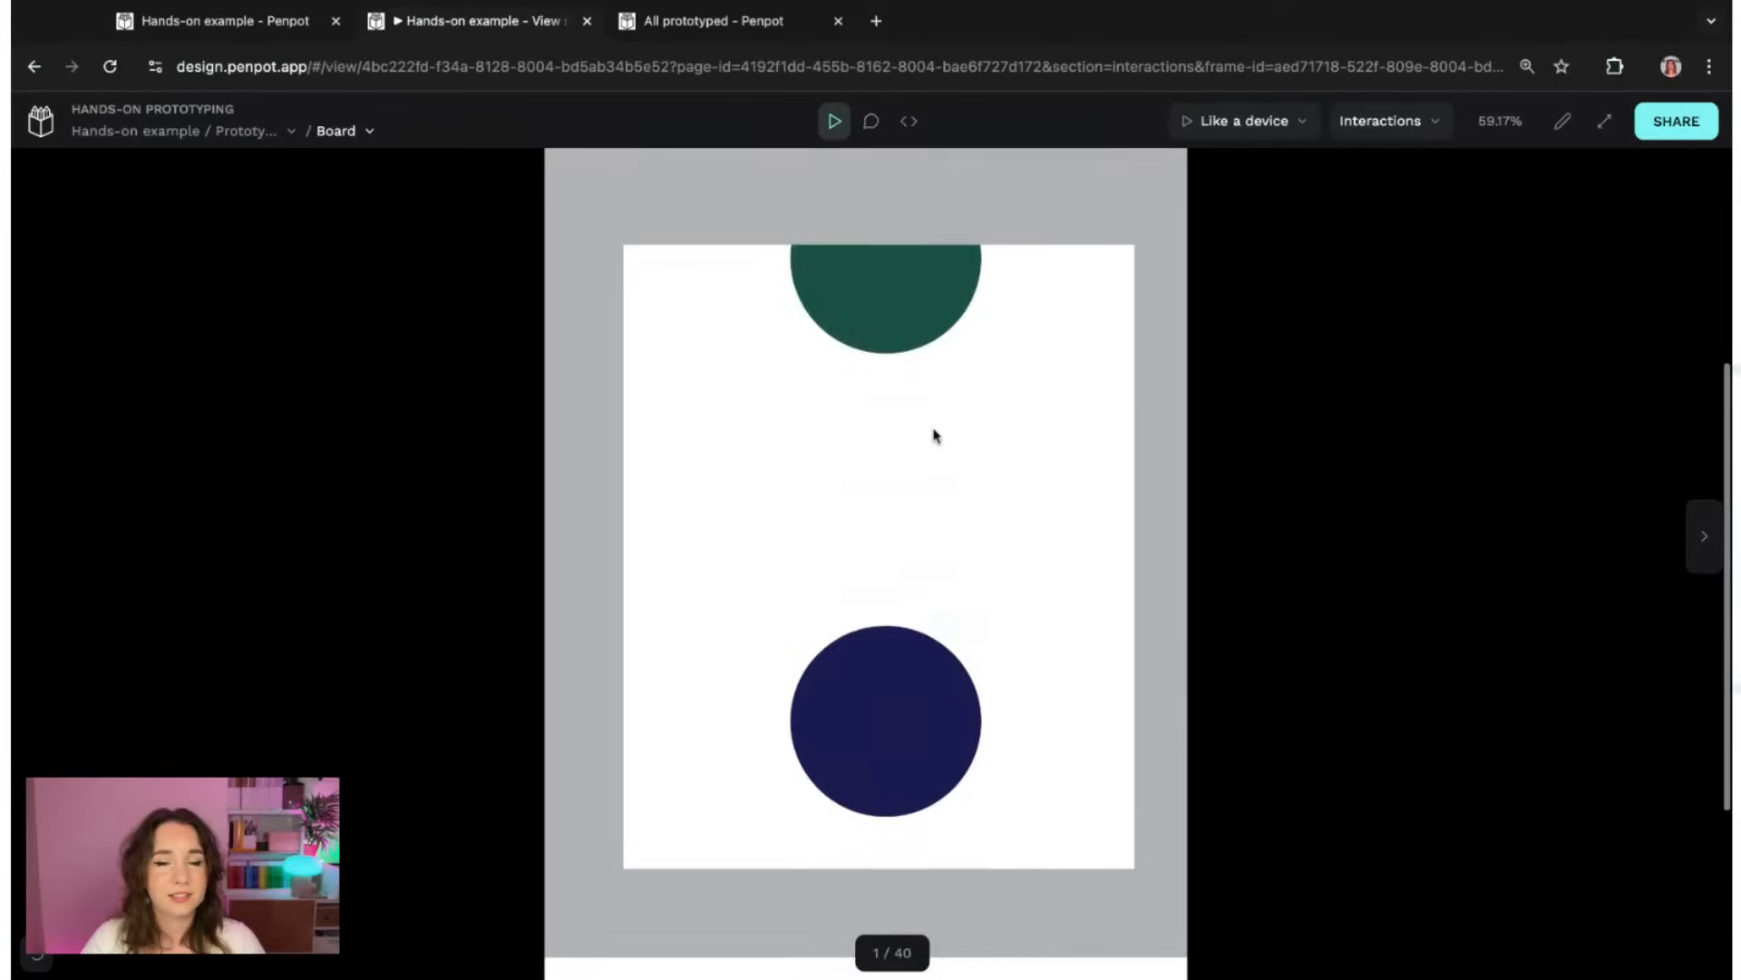
pyautogui.scroll(5, 935, 435)
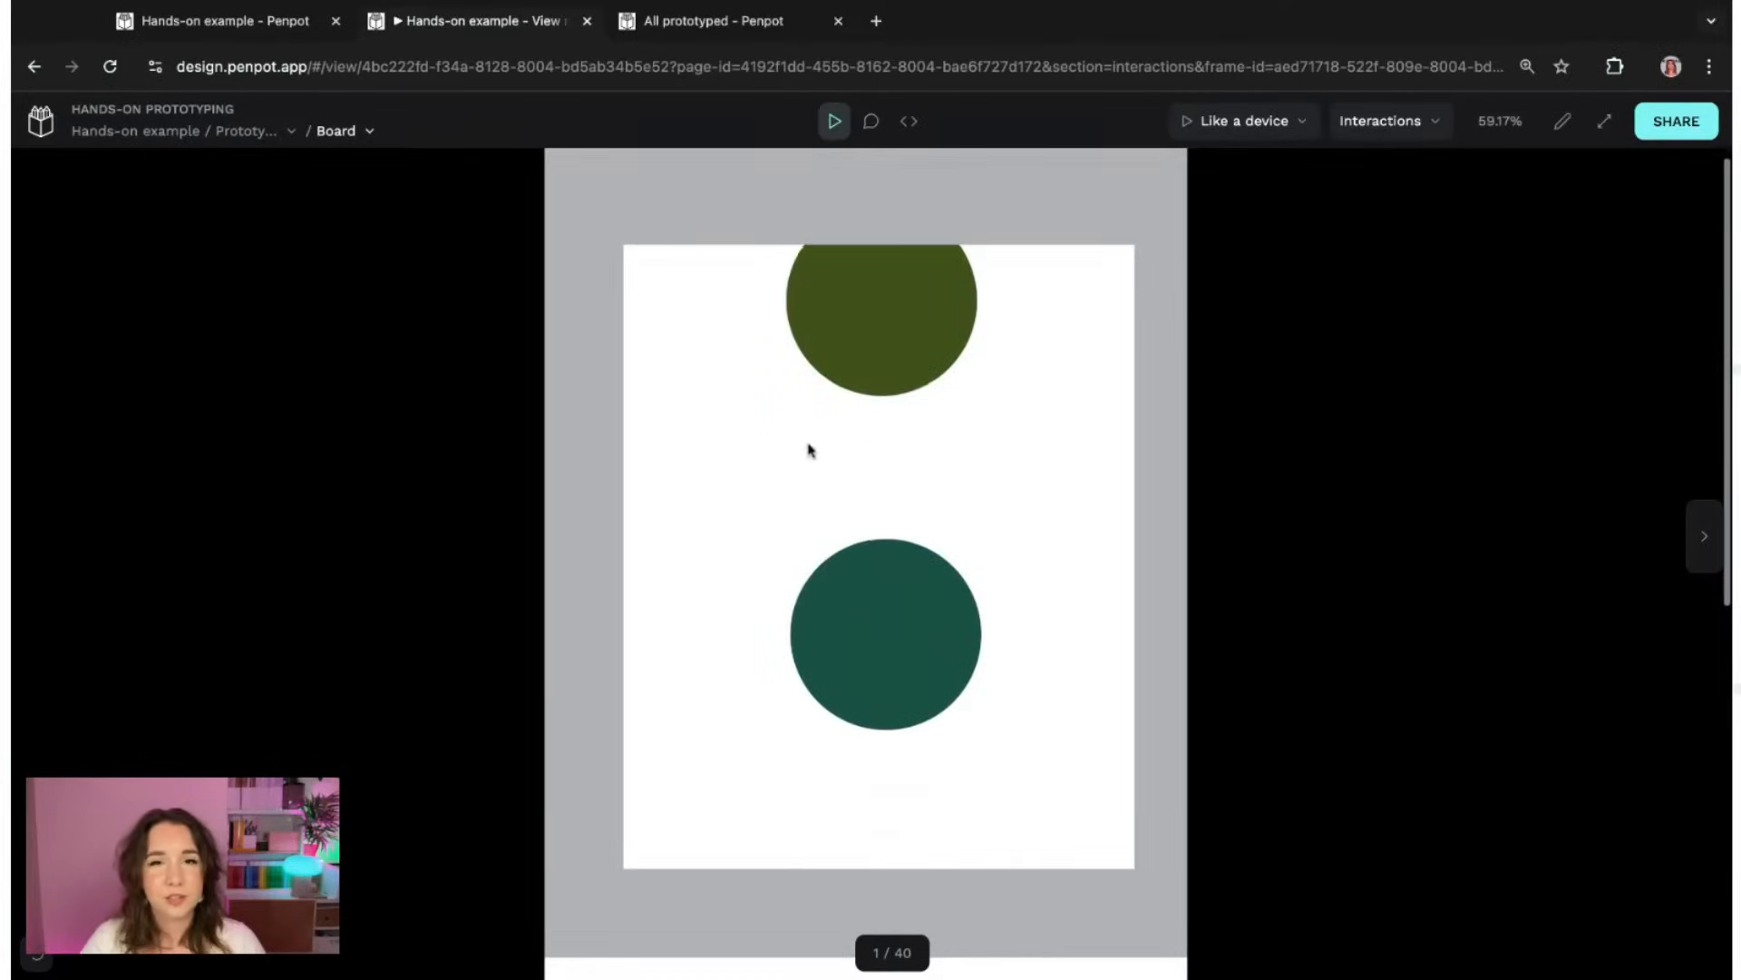
pyautogui.scroll(-3, 810, 446)
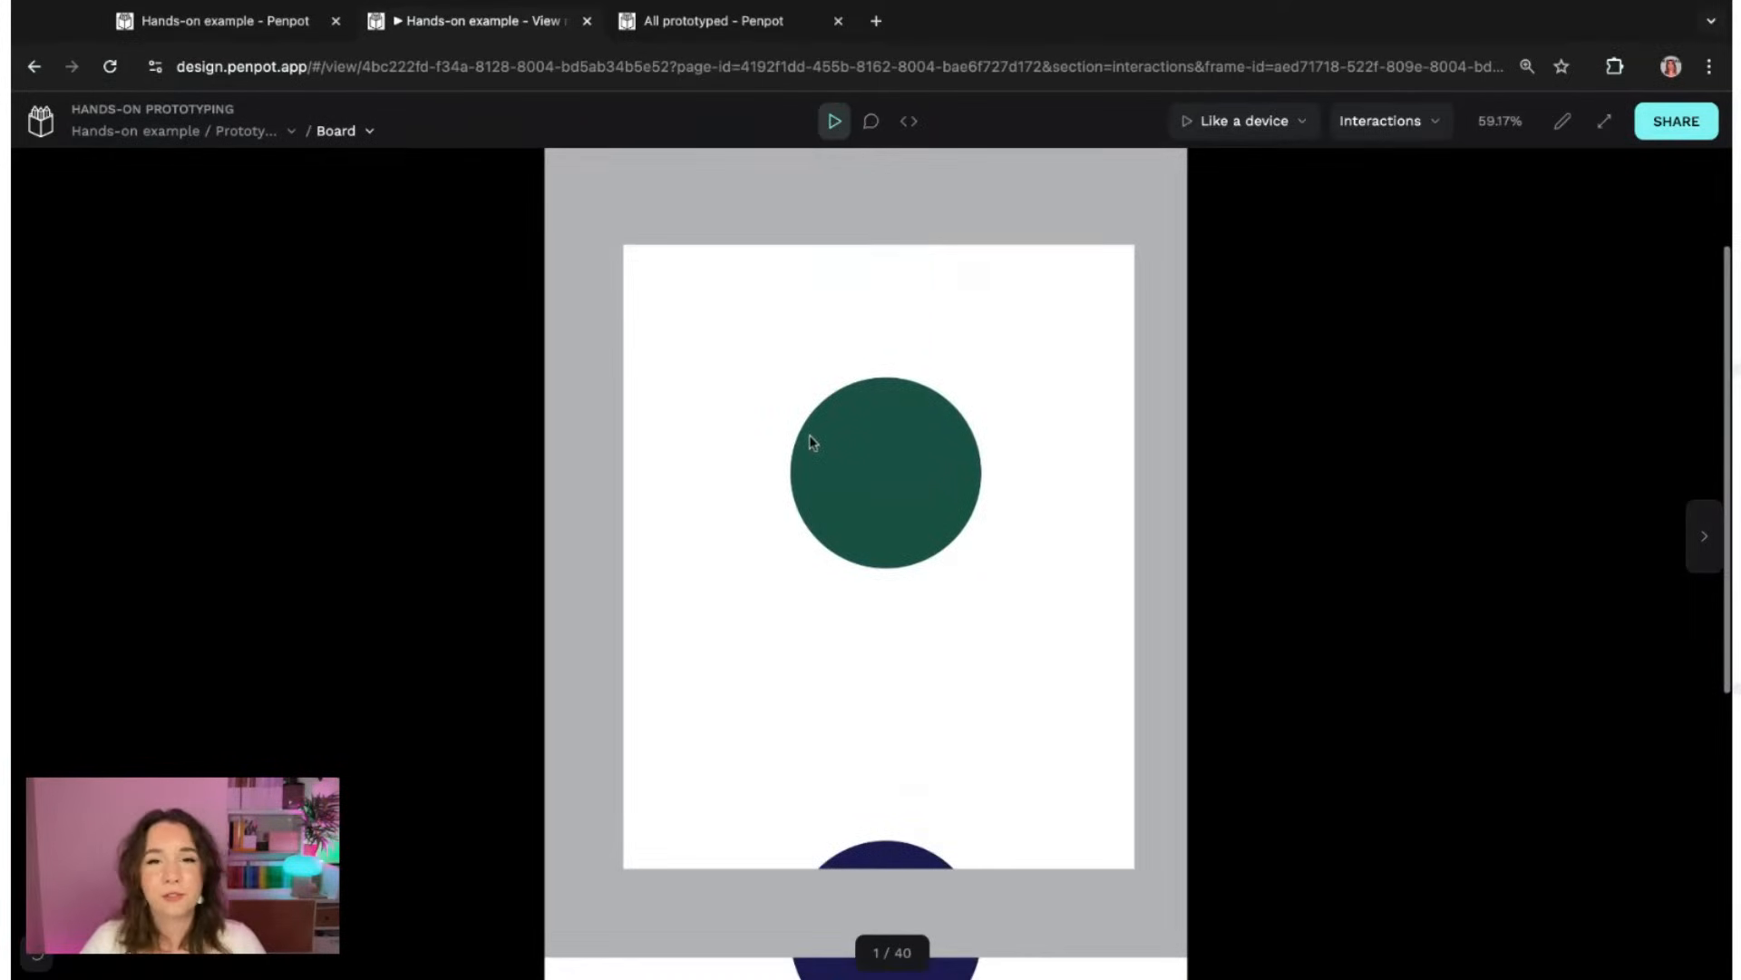
pyautogui.scroll(-3, 812, 443)
pyautogui.scroll(5, 811, 443)
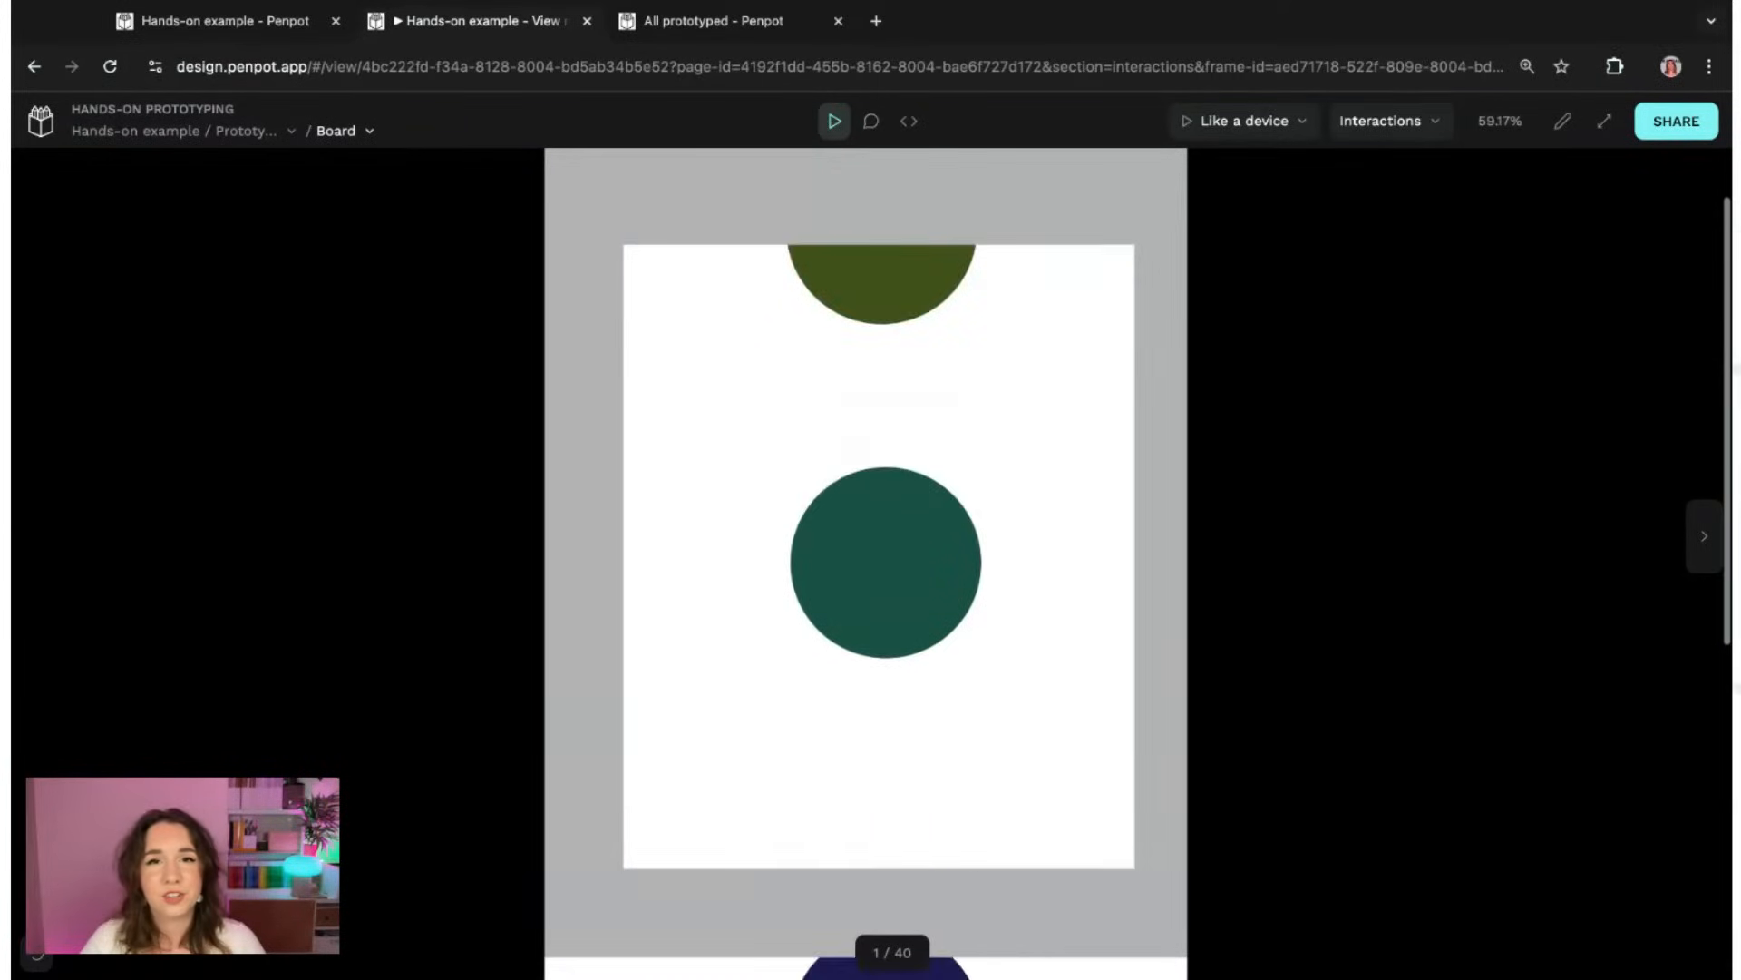
pyautogui.scroll(2, 880, 508)
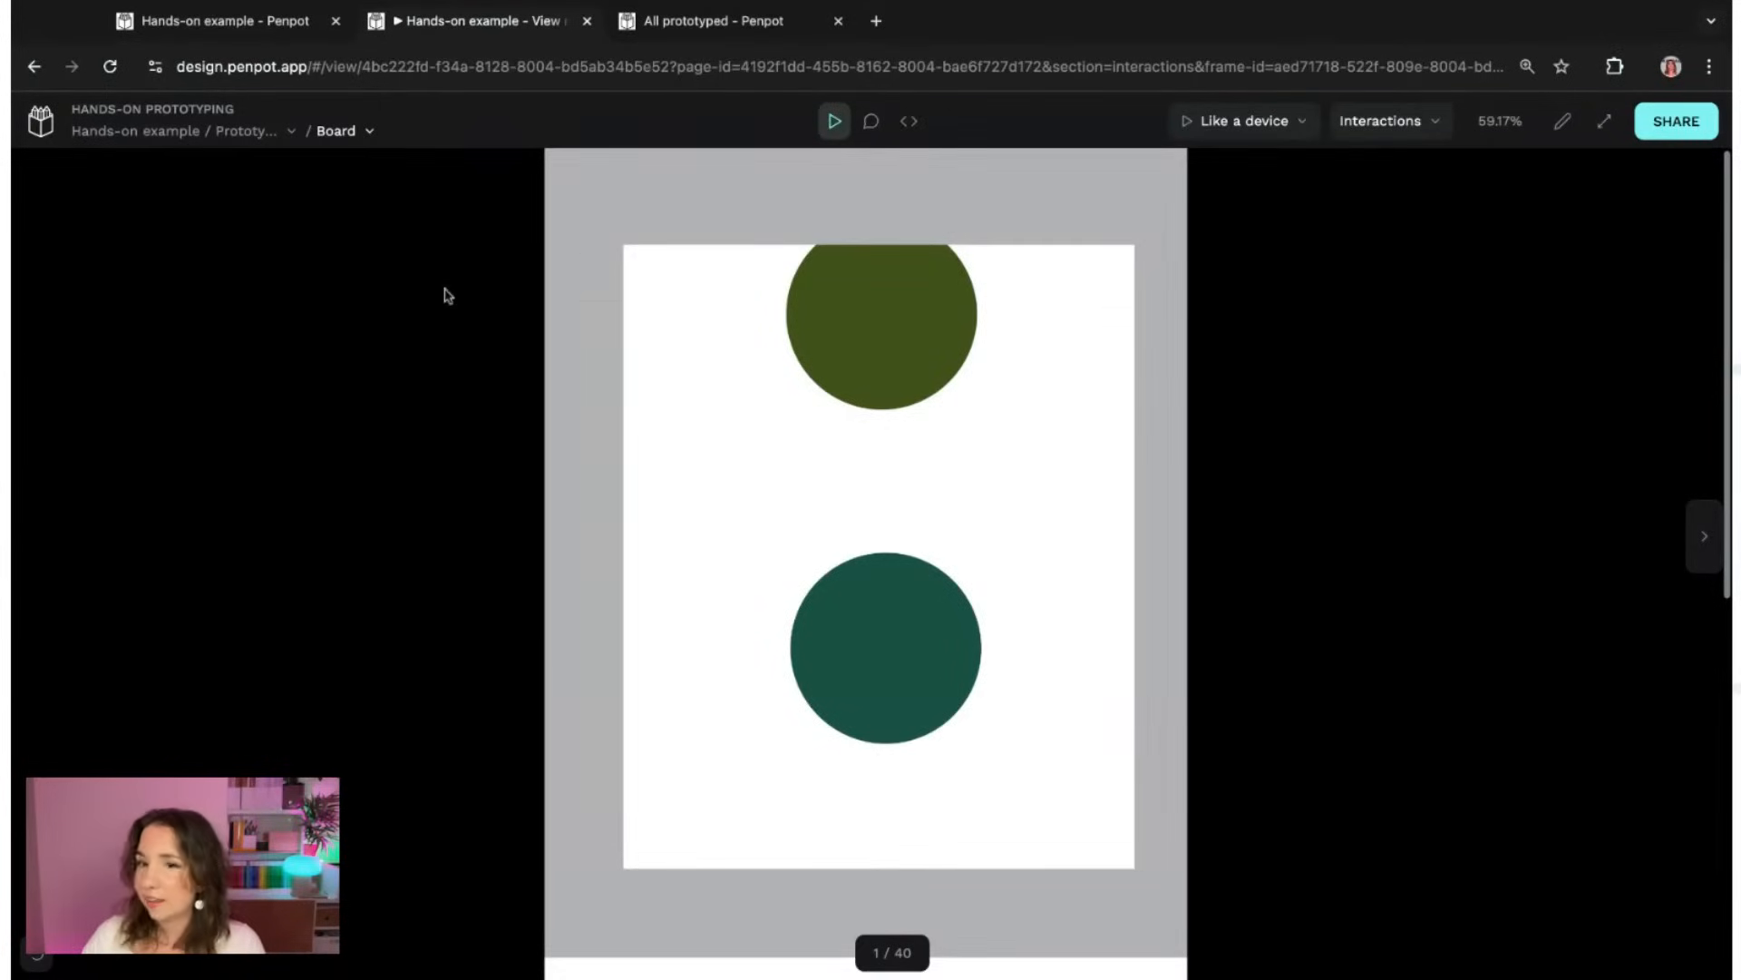
# - Return to editing the file and move the circles board further left, away from the Loading board
pyautogui.click(1562, 121)
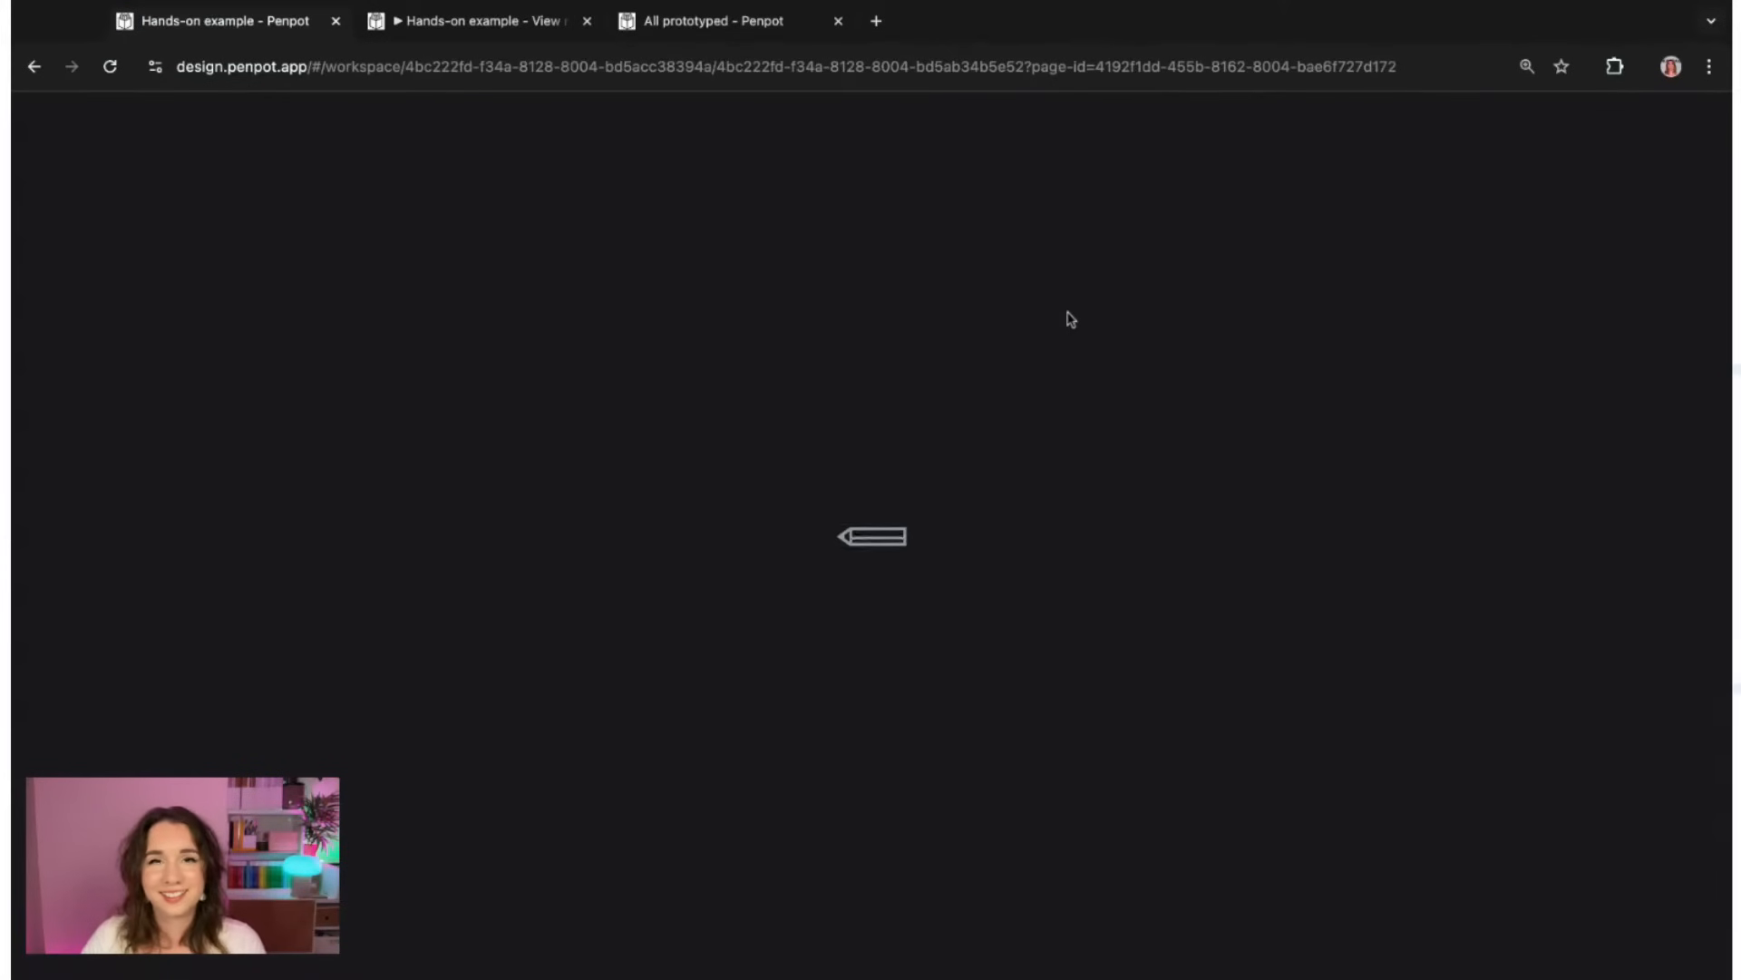
pyautogui.click(381, 185)
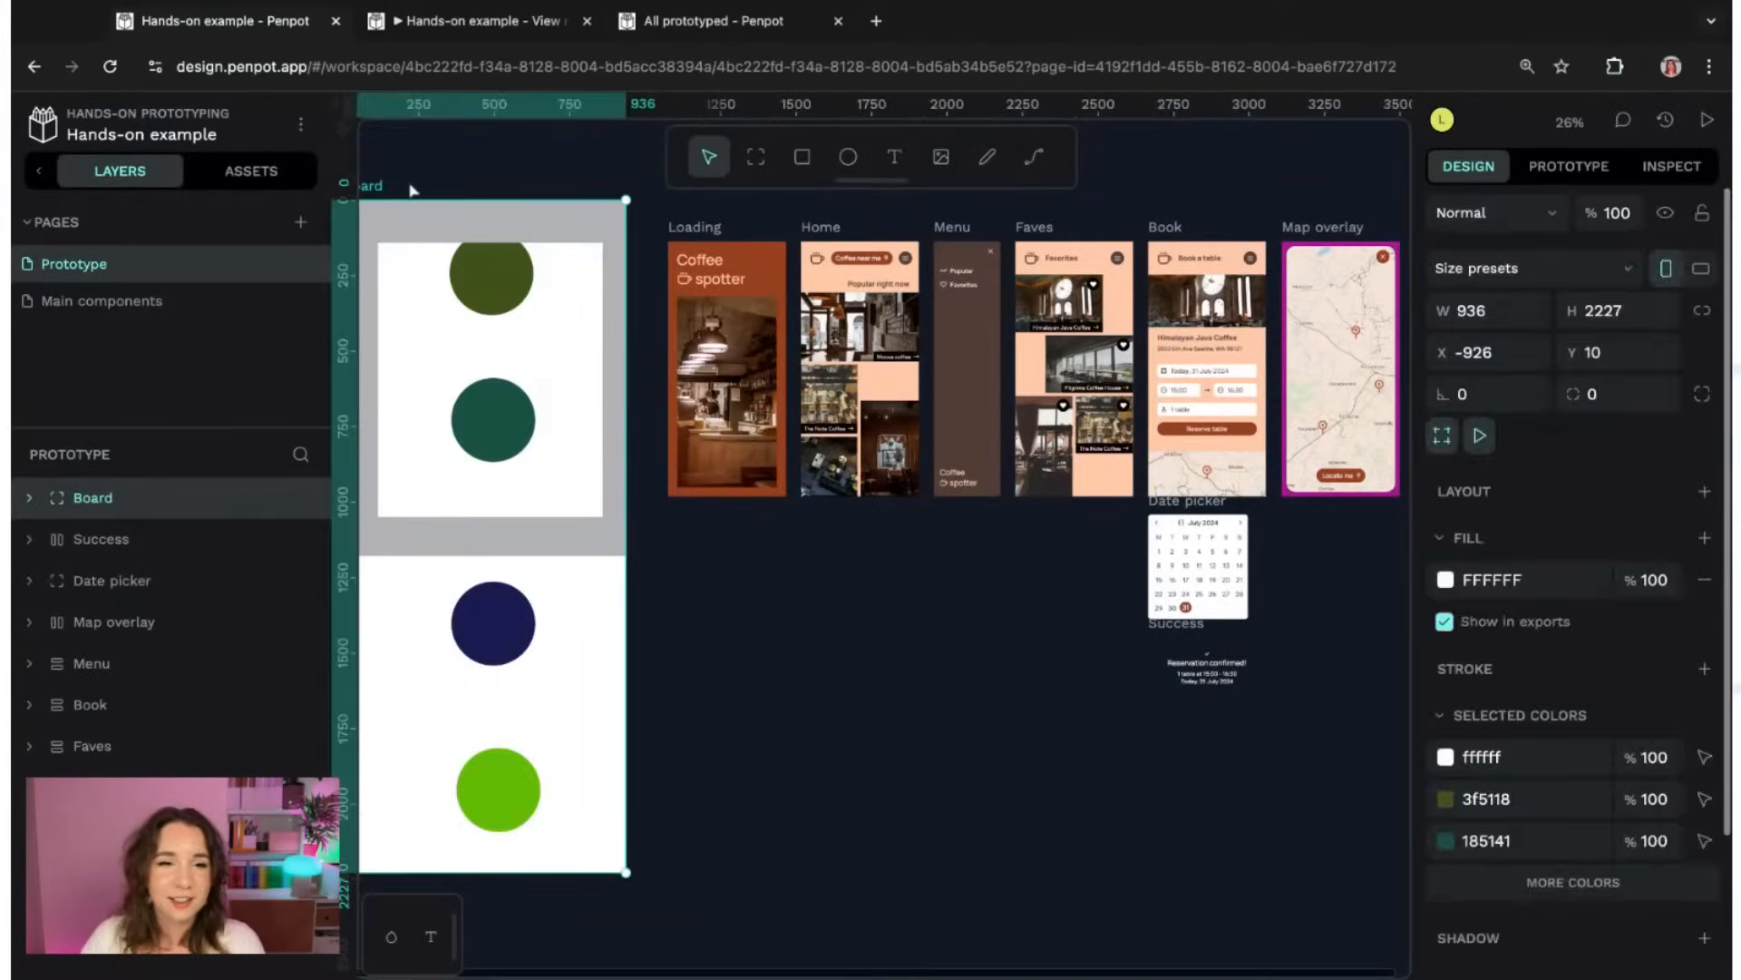
pyautogui.click(907, 830)
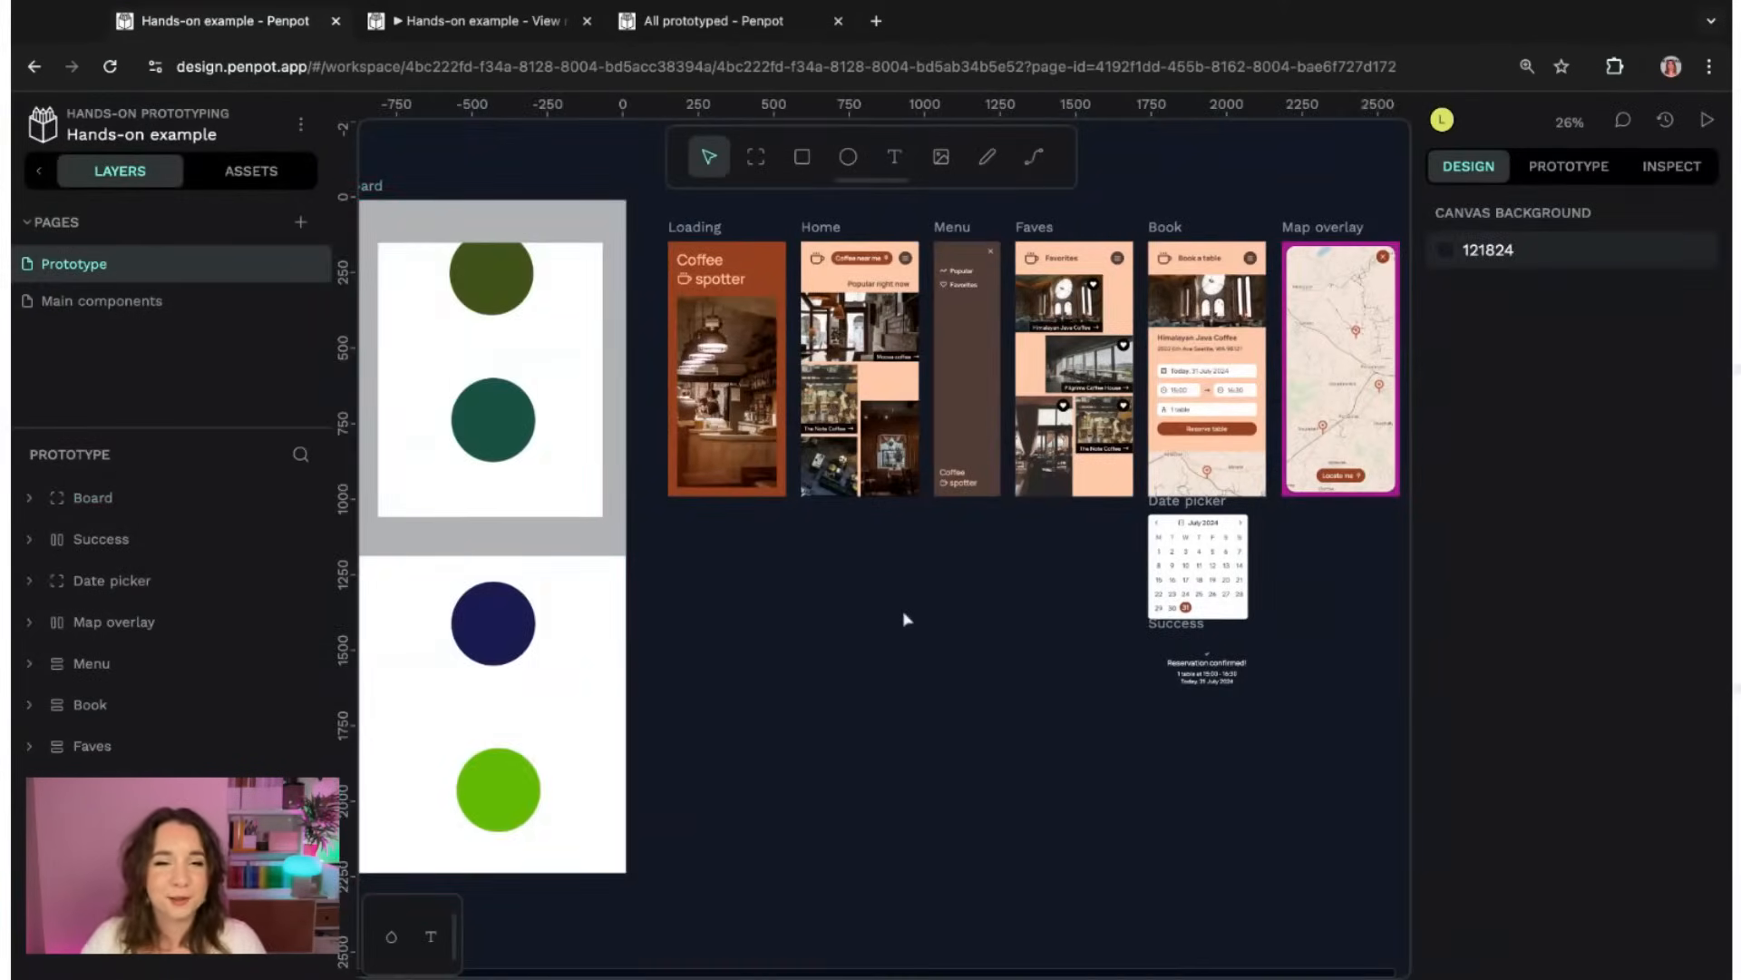
pyautogui.hscroll(3, 906, 619)
pyautogui.hscroll(-4, 906, 619)
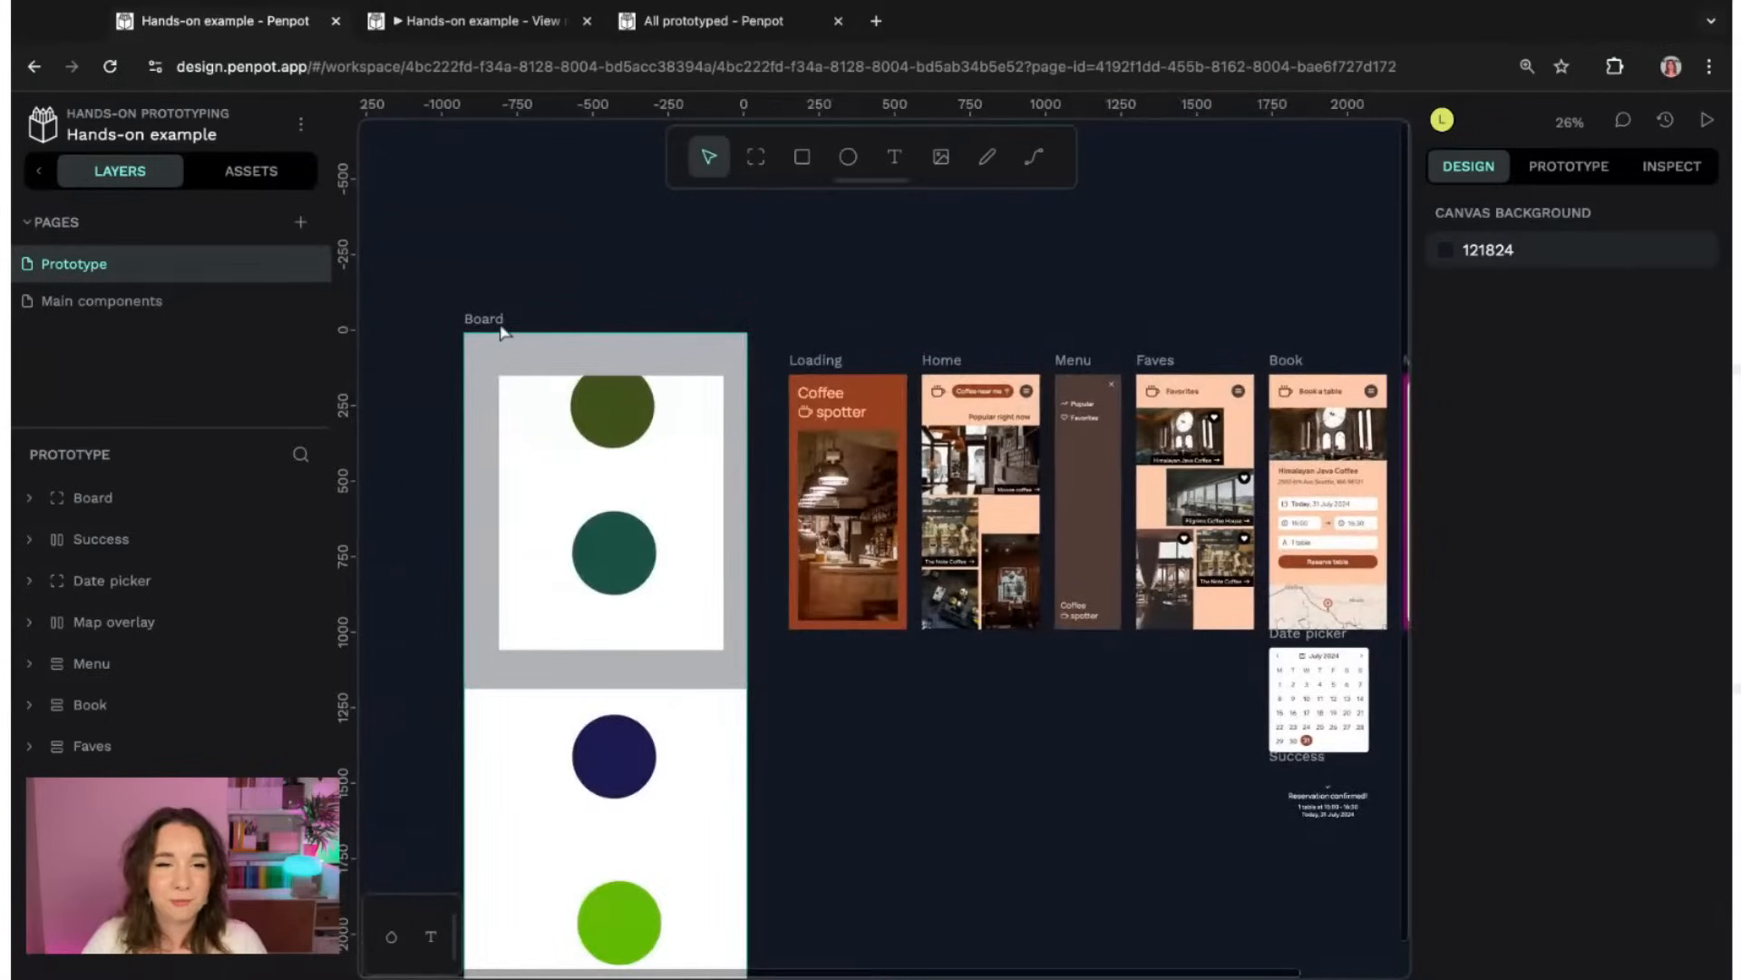
pyautogui.moveTo(500, 331); pyautogui.dragTo(346, 371)
pyautogui.click(641, 279)
pyautogui.moveTo(1322, 249); pyautogui.dragTo(1243, 240)
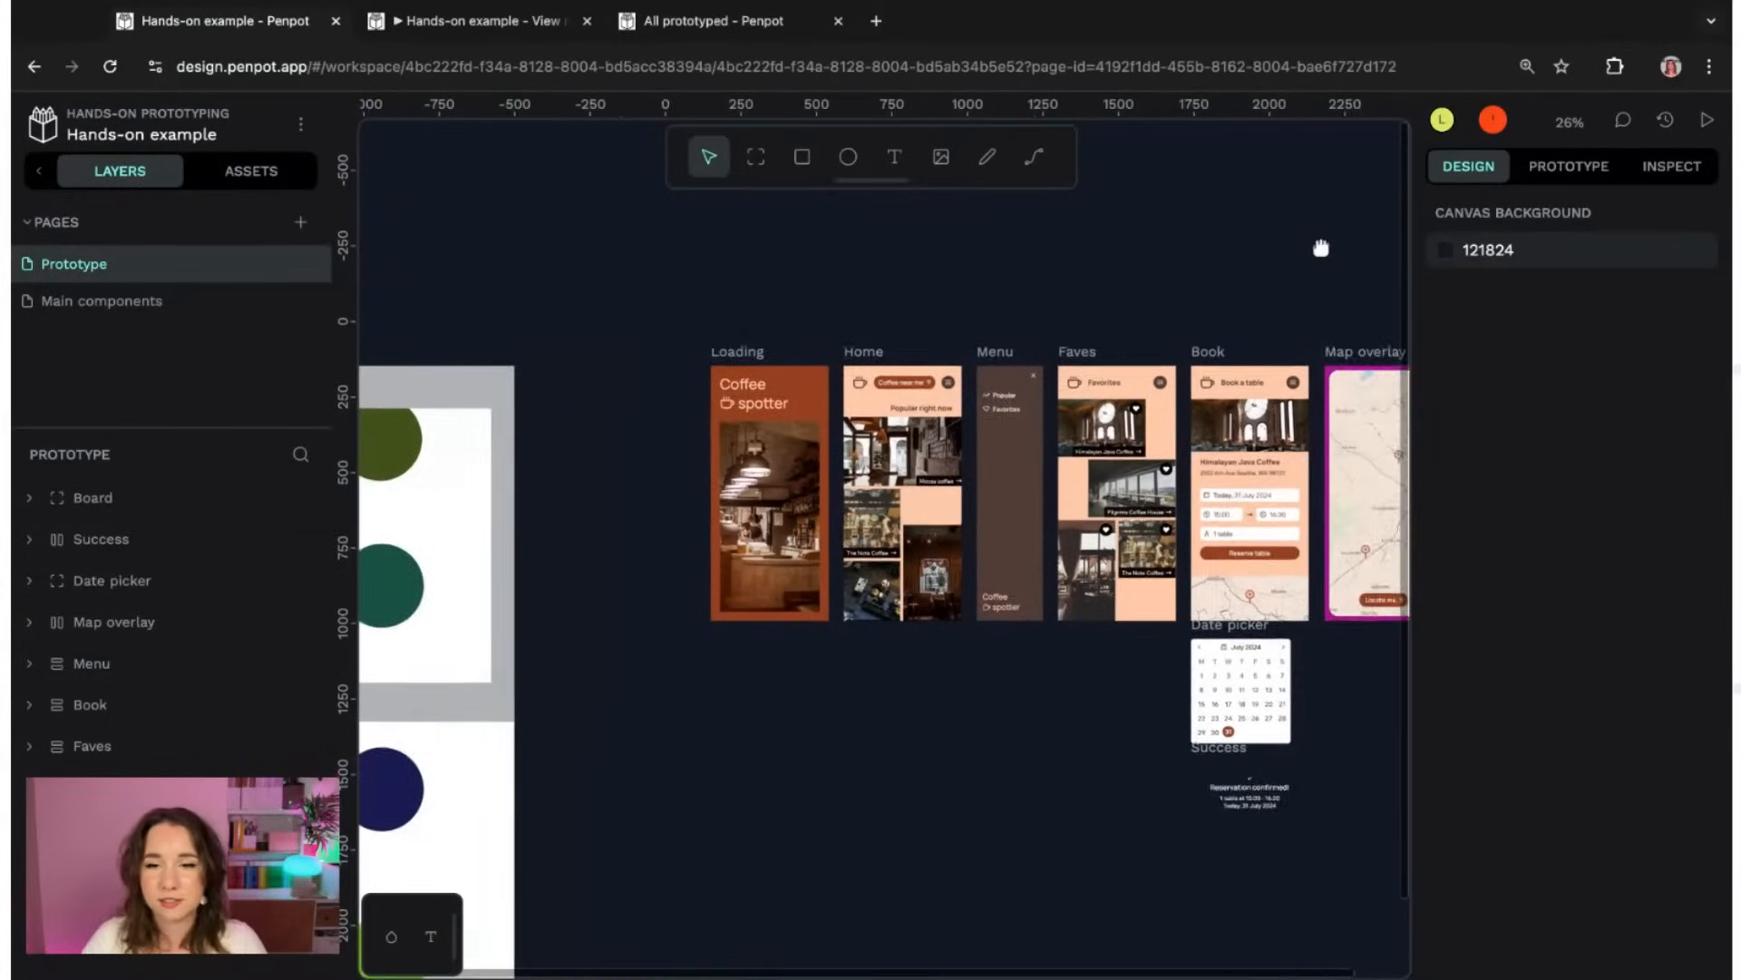
# - Bring the Coffee spotter boards into view and open the prototype in view mode
pyautogui.hscroll(5, 1321, 248)
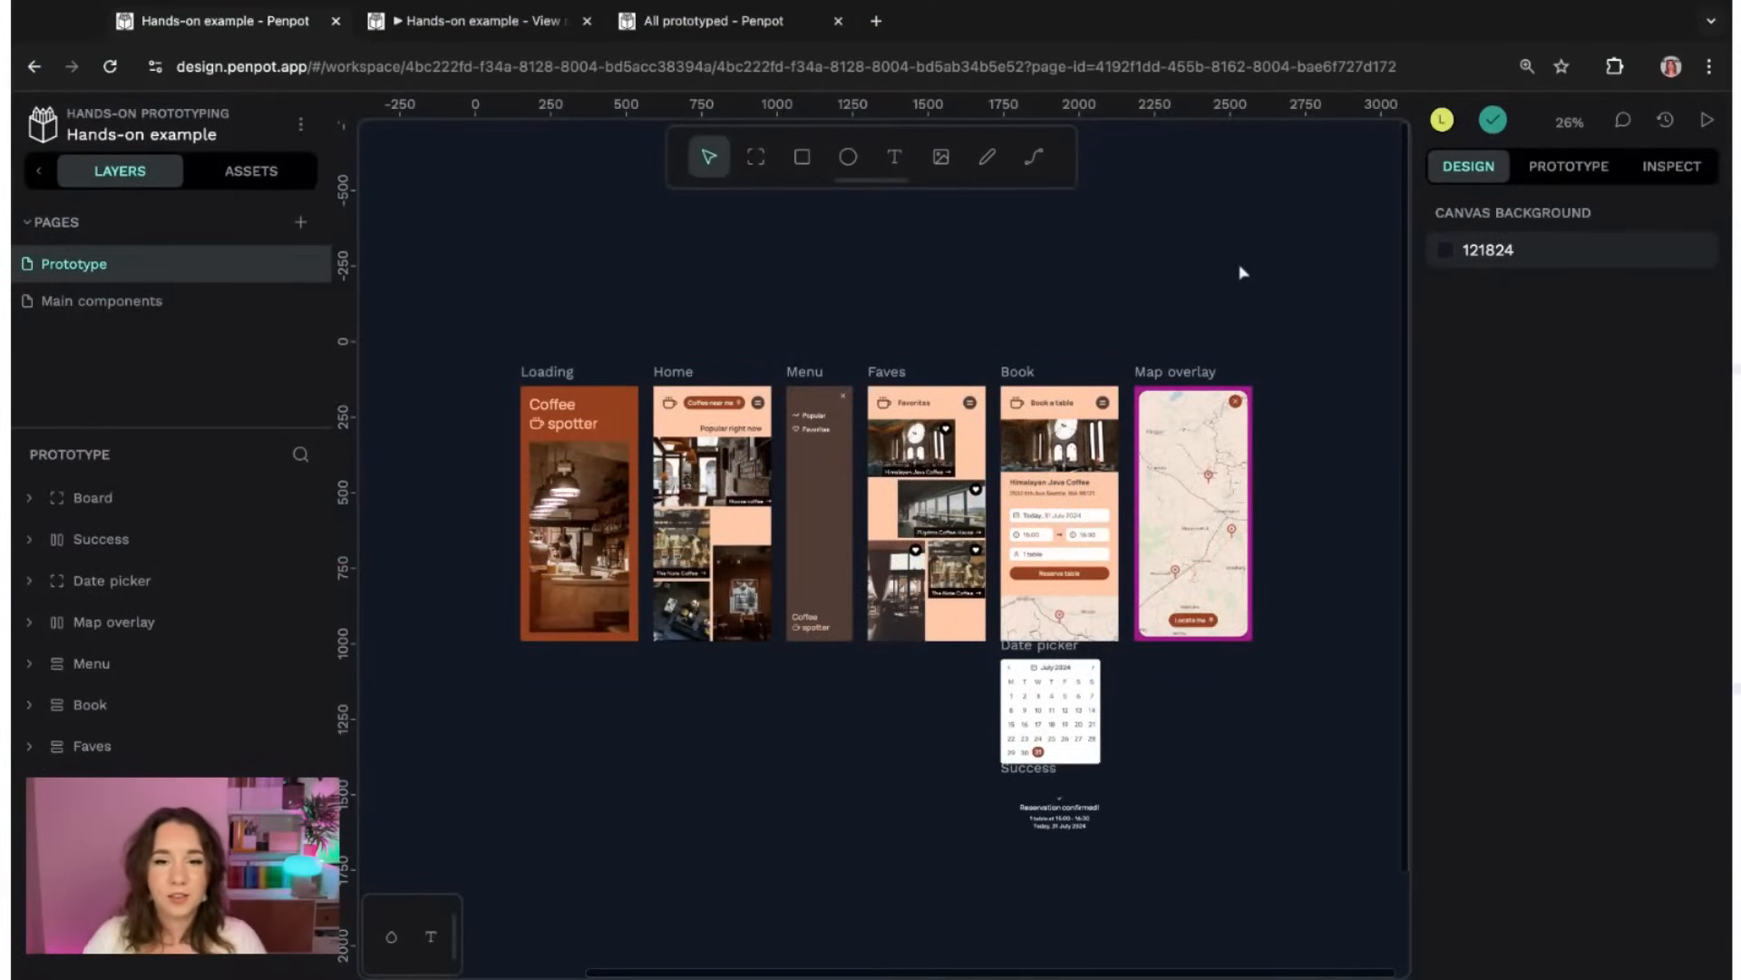
pyautogui.scroll(3, 1241, 272)
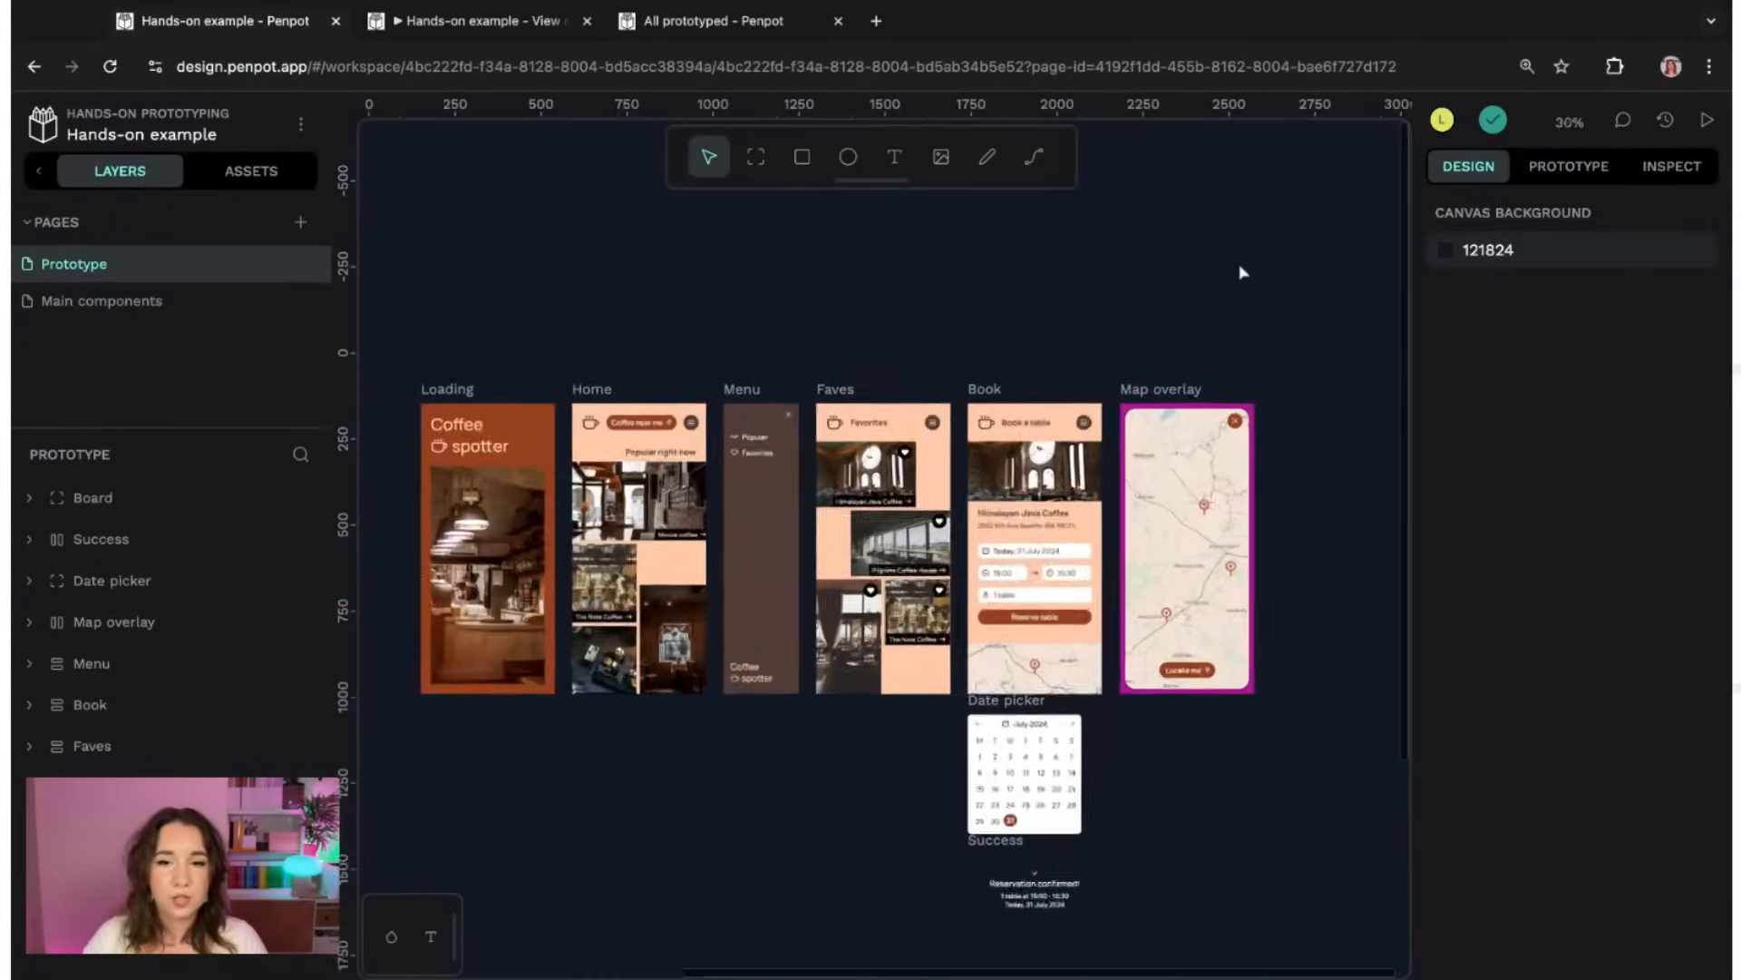
pyautogui.hscroll(-3, 568, 284)
pyautogui.moveTo(565, 286); pyautogui.dragTo(572, 321)
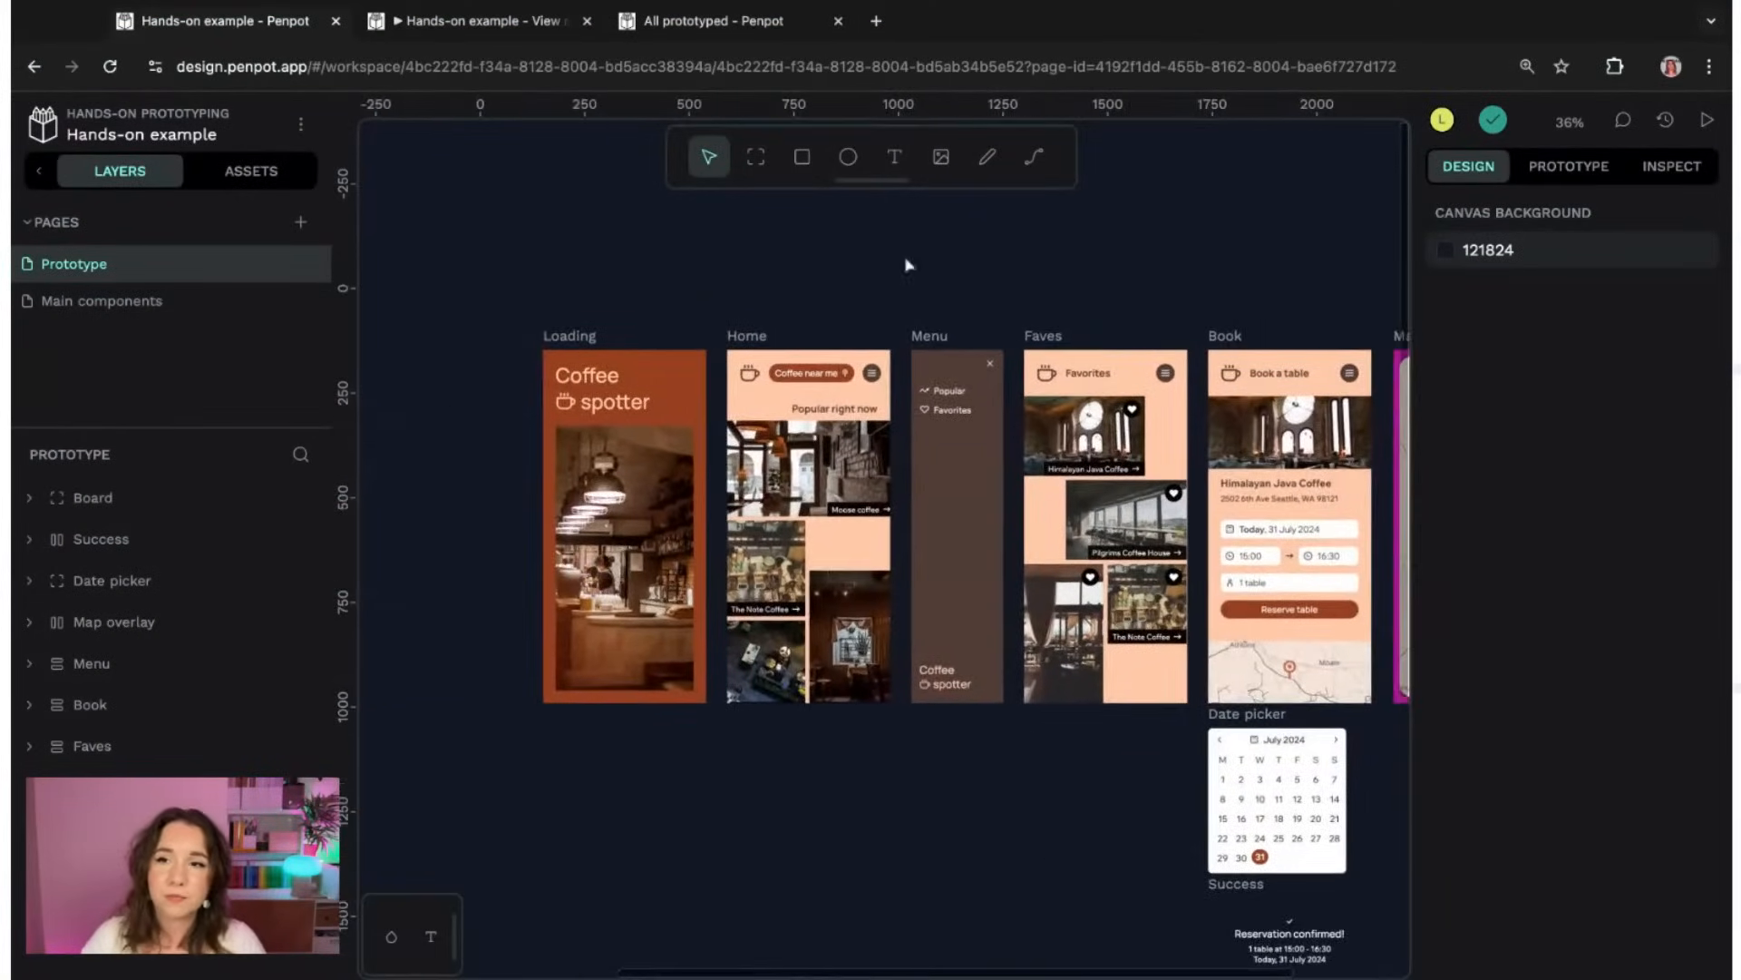
pyautogui.click(1705, 127)
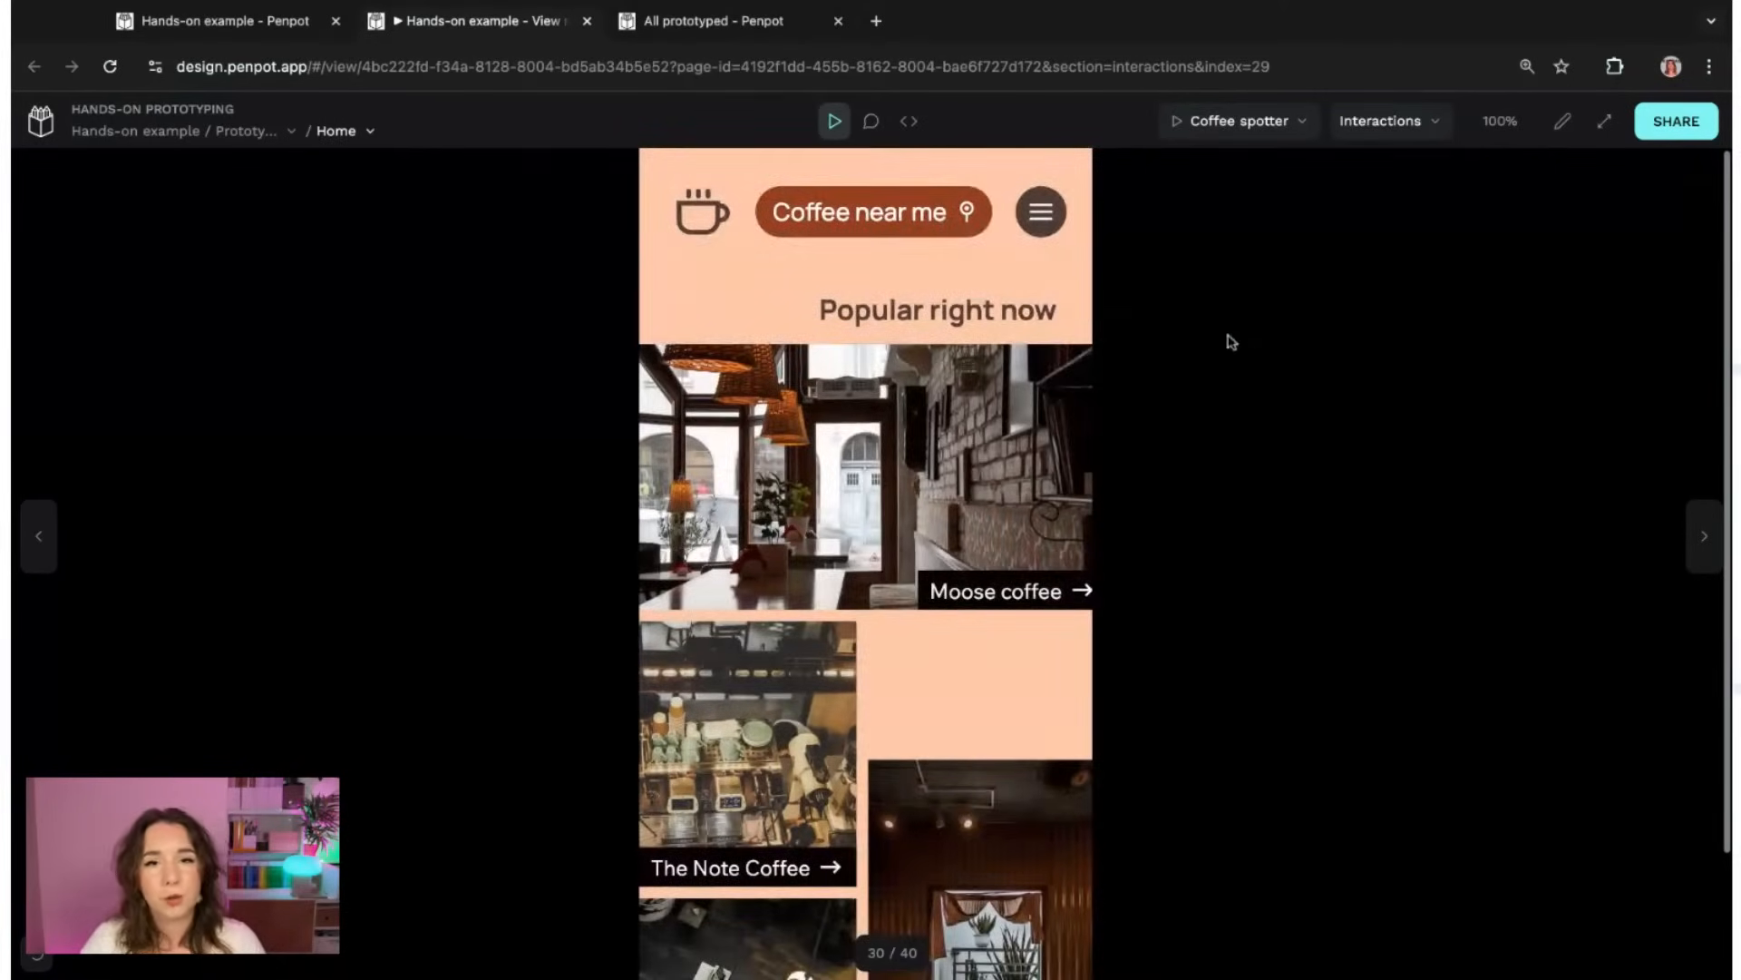
# - Post the comment "Make the logo bigger" on the coffee cup logo of the Home board
pyautogui.click(870, 121)
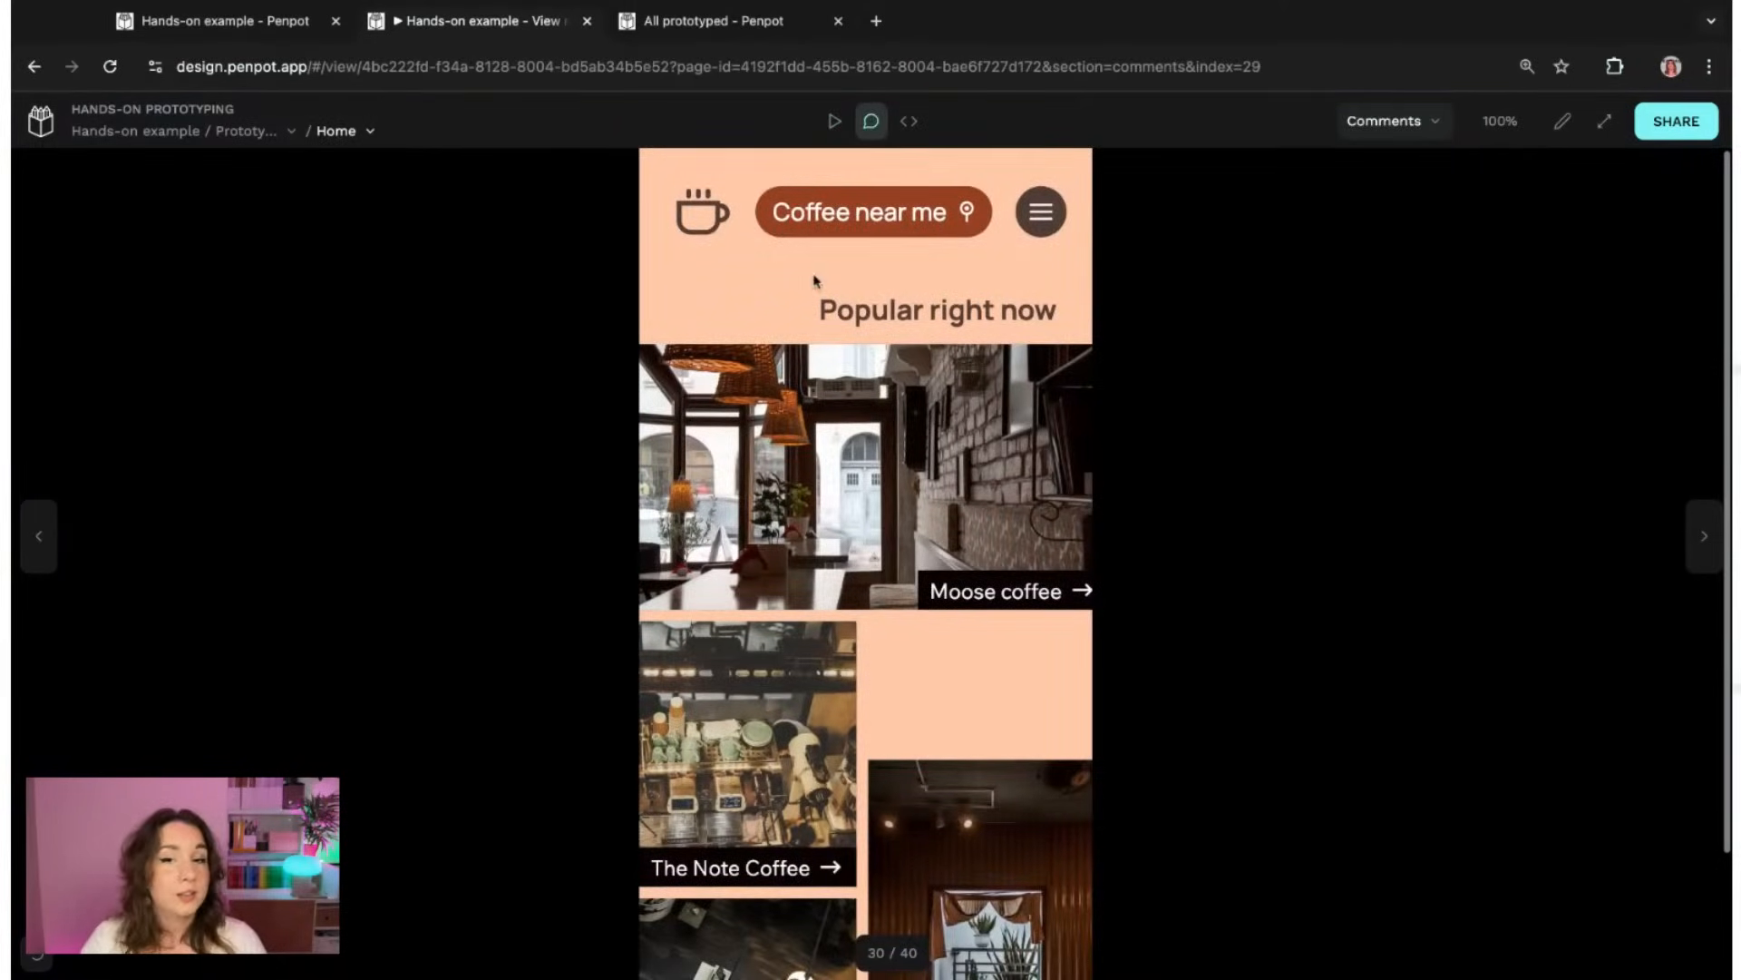
pyautogui.click(697, 220)
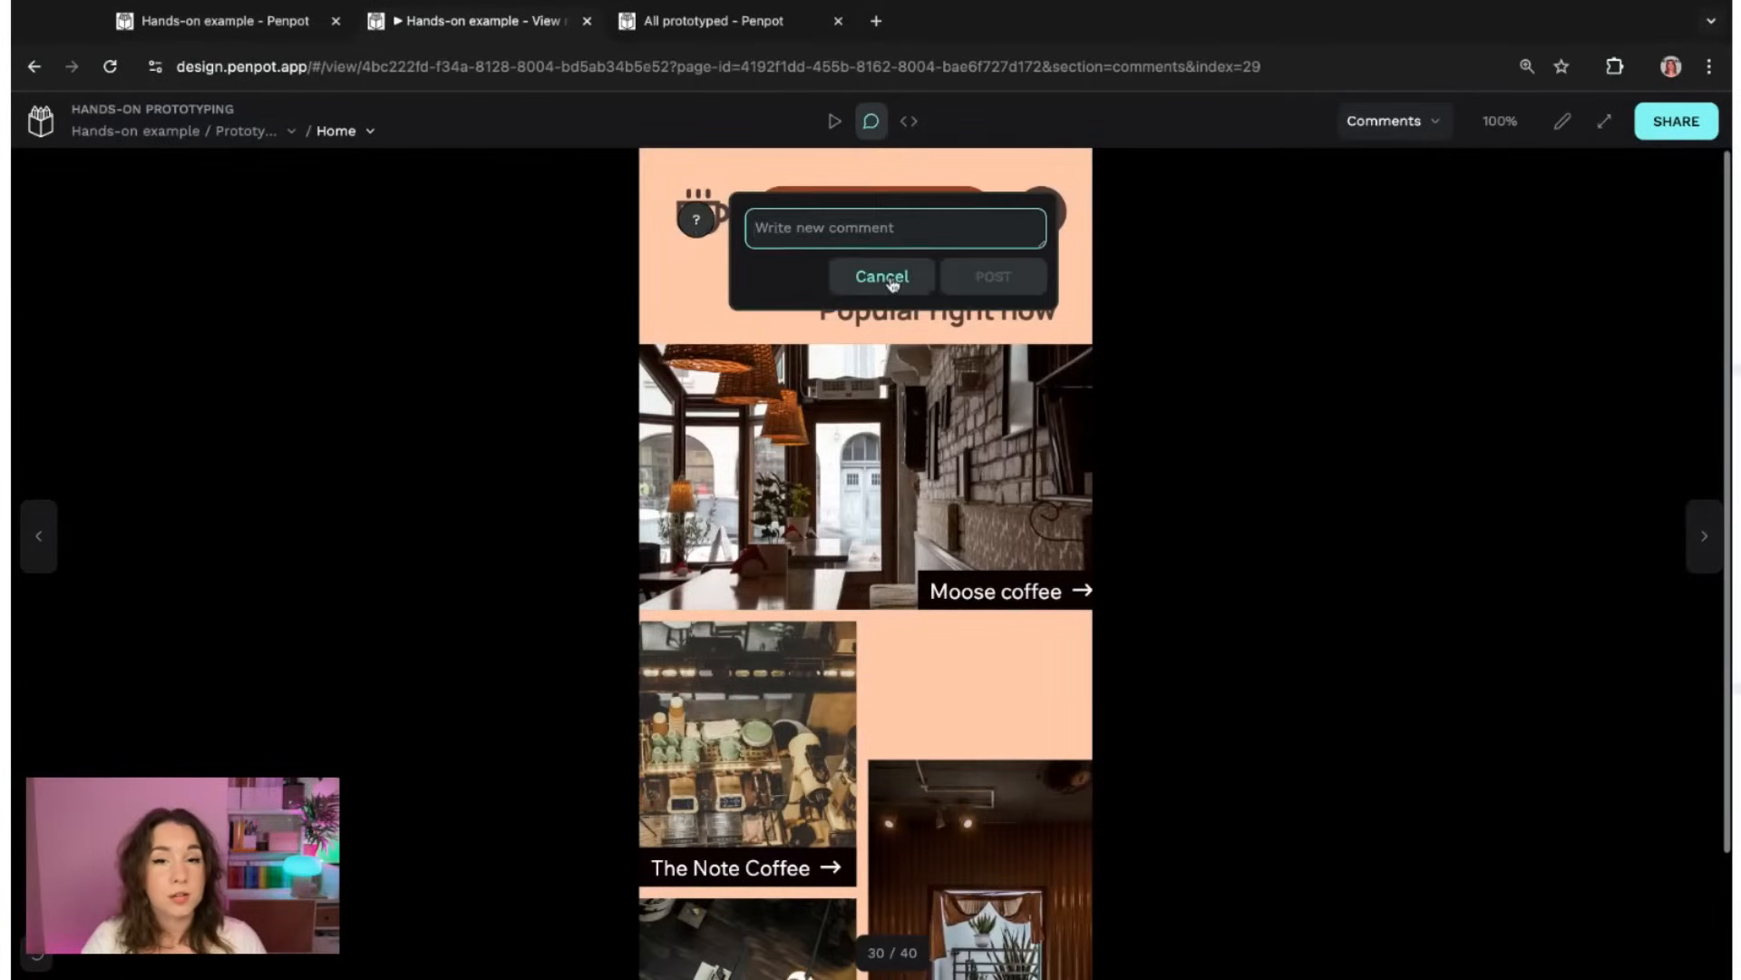
pyautogui.write('Make the ')
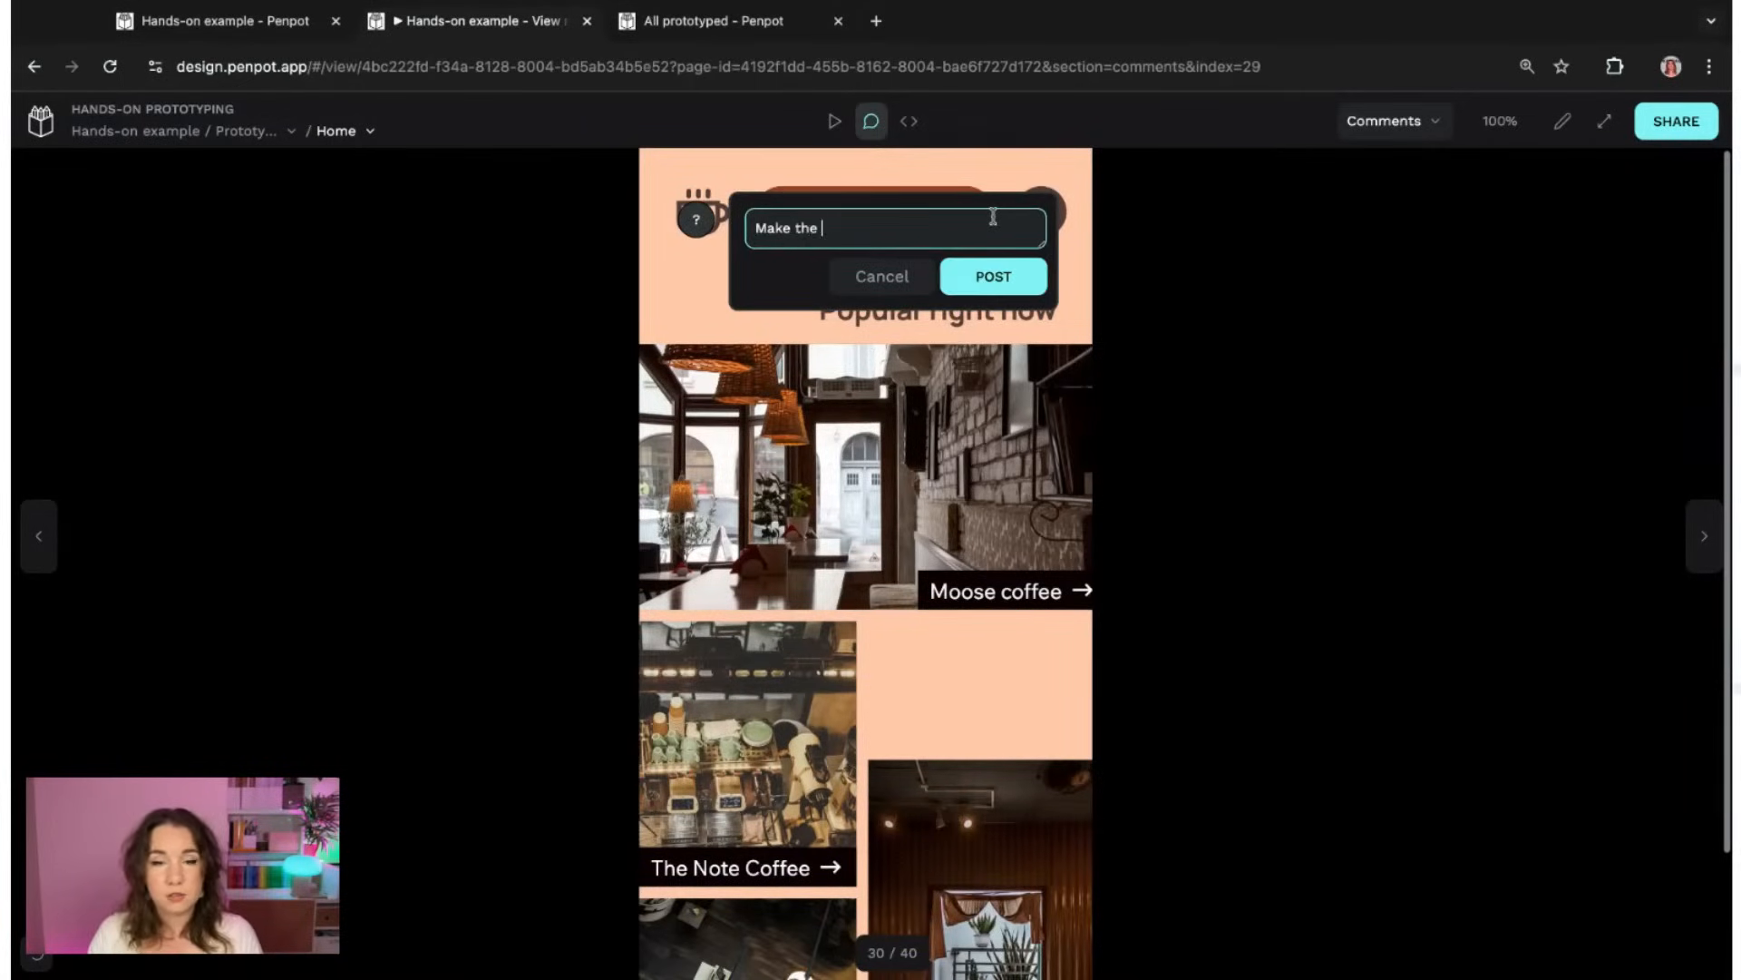
pyautogui.write('logo ')
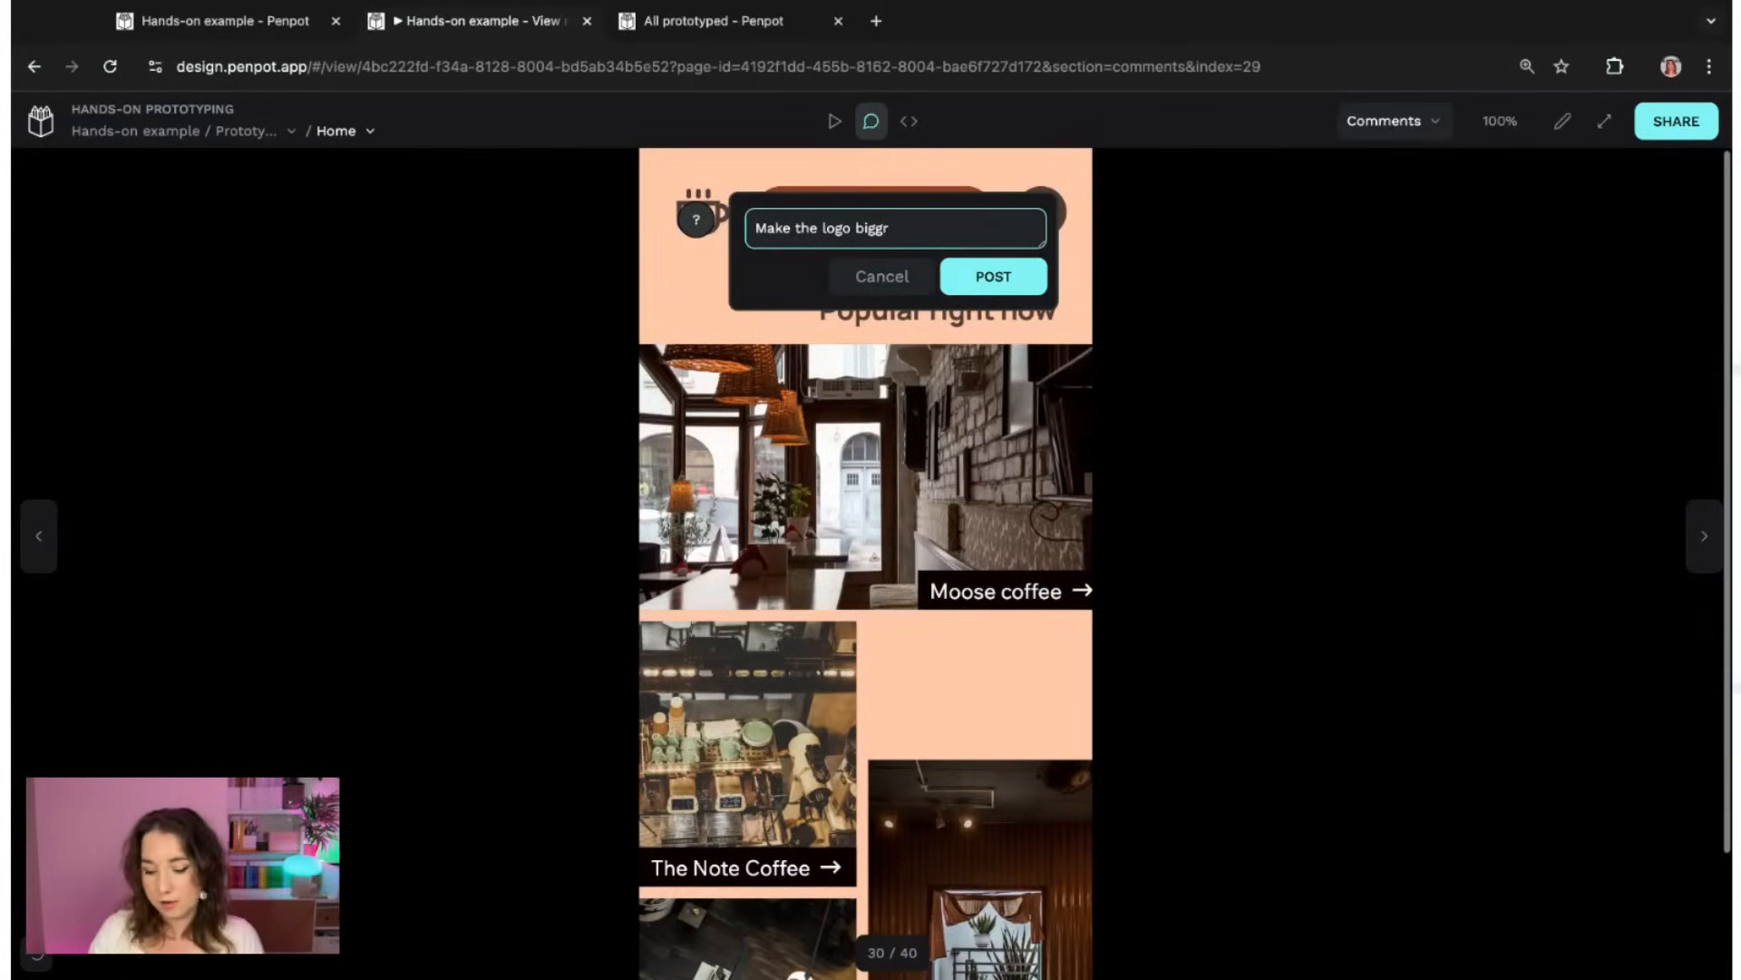
pyautogui.write('bigger')
pyautogui.click(1038, 278)
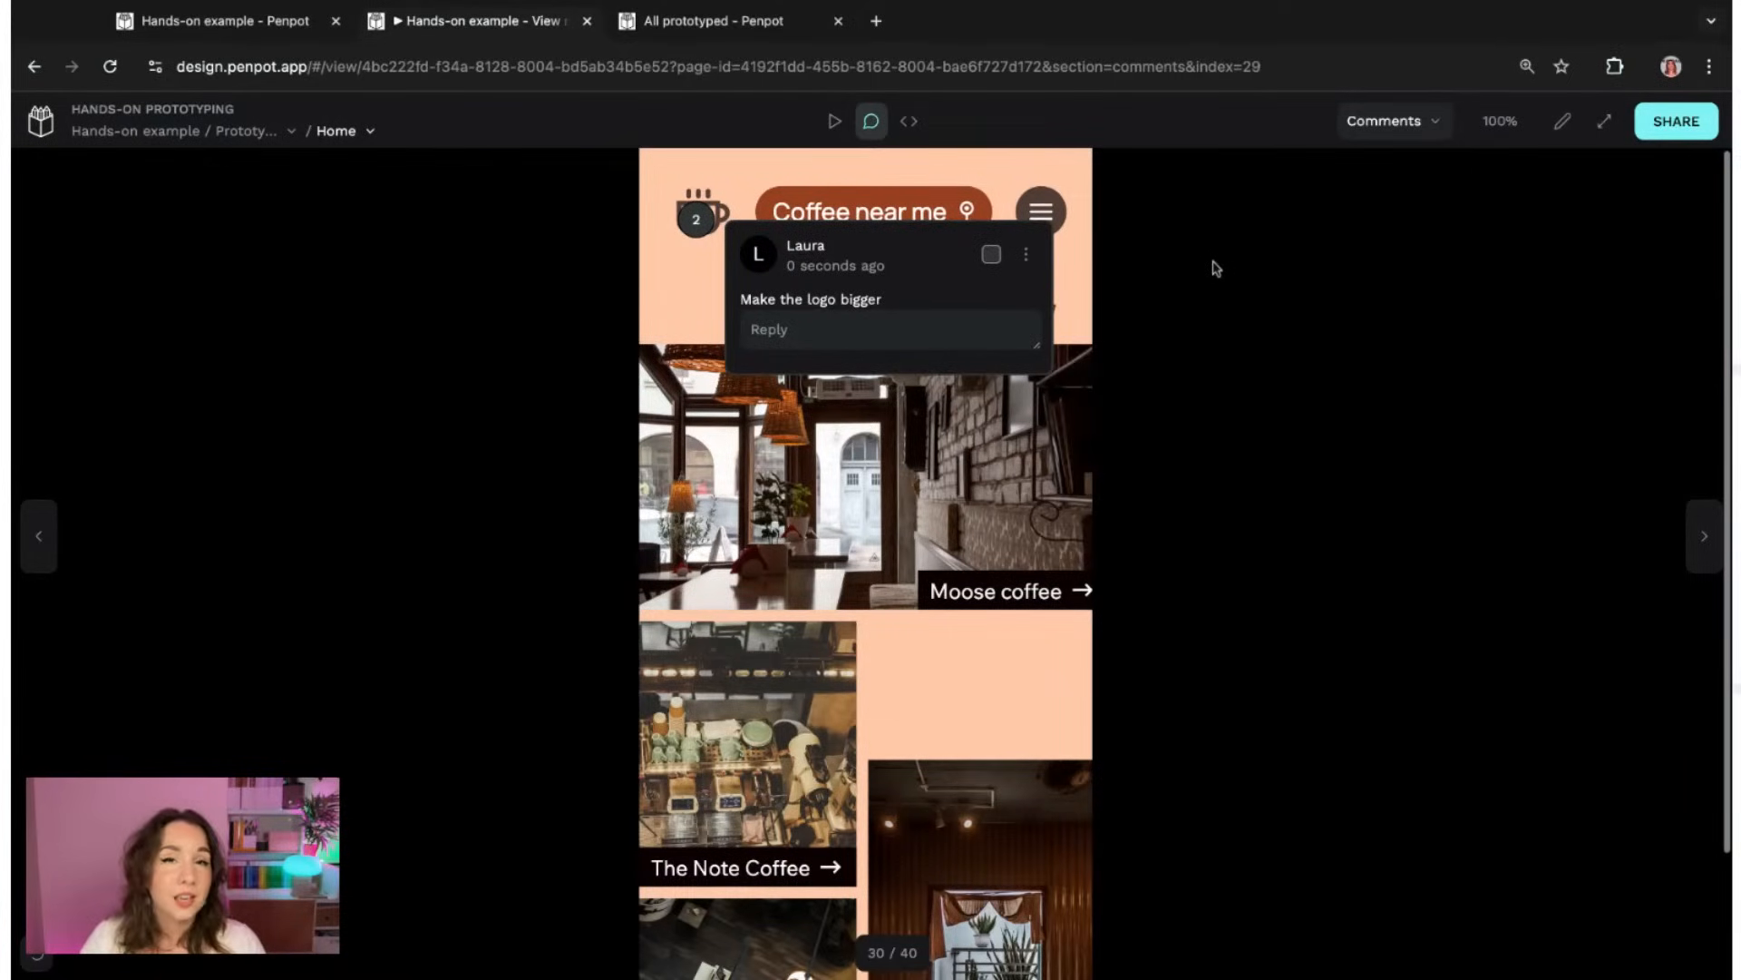
# - Inspect the header logo's size information and its CSS, HTML and SVG code
pyautogui.click(909, 123)
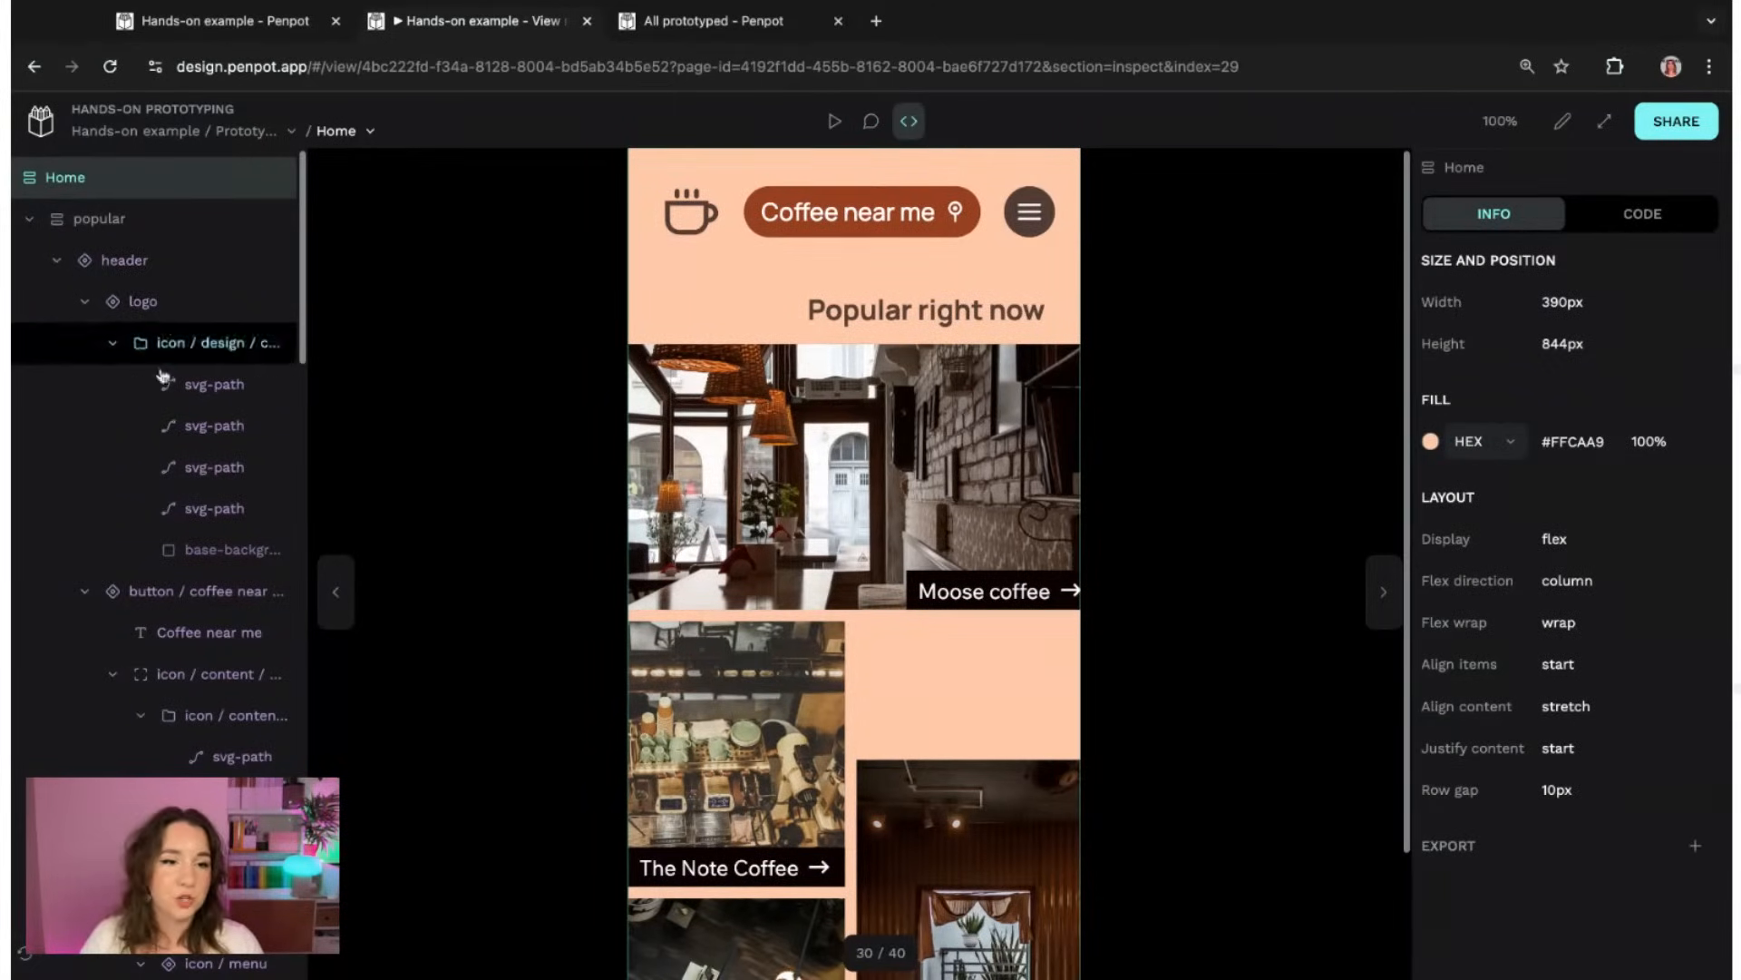
pyautogui.click(155, 301)
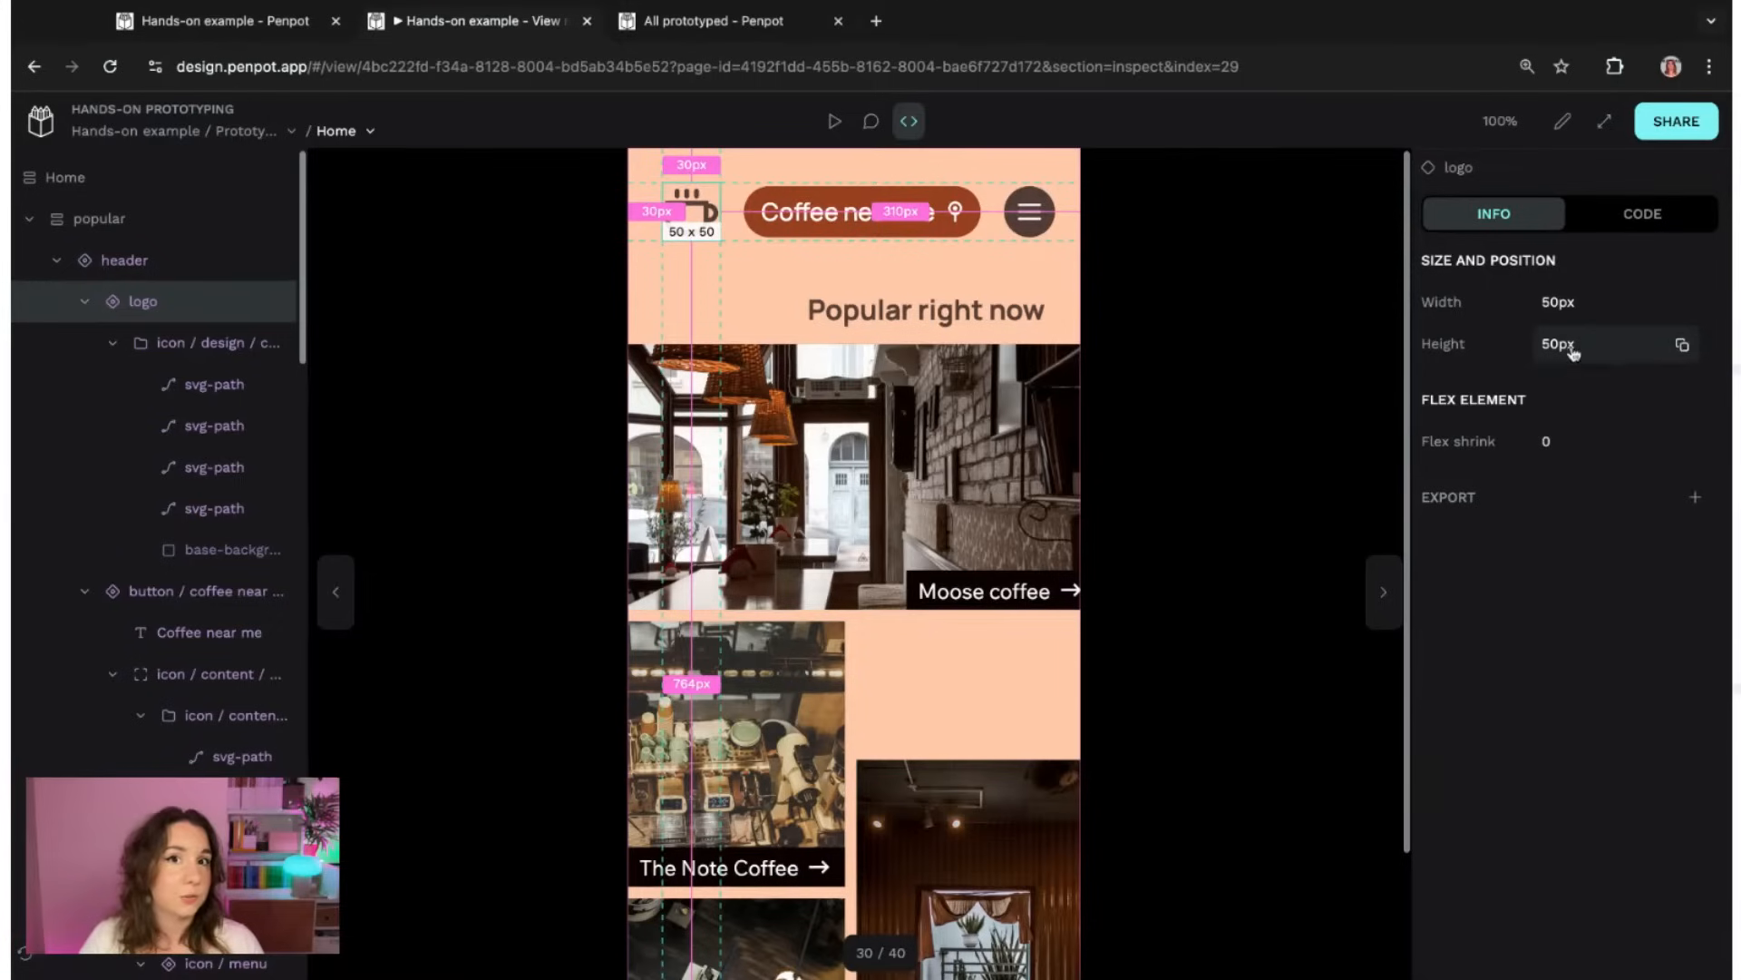
pyautogui.click(1632, 215)
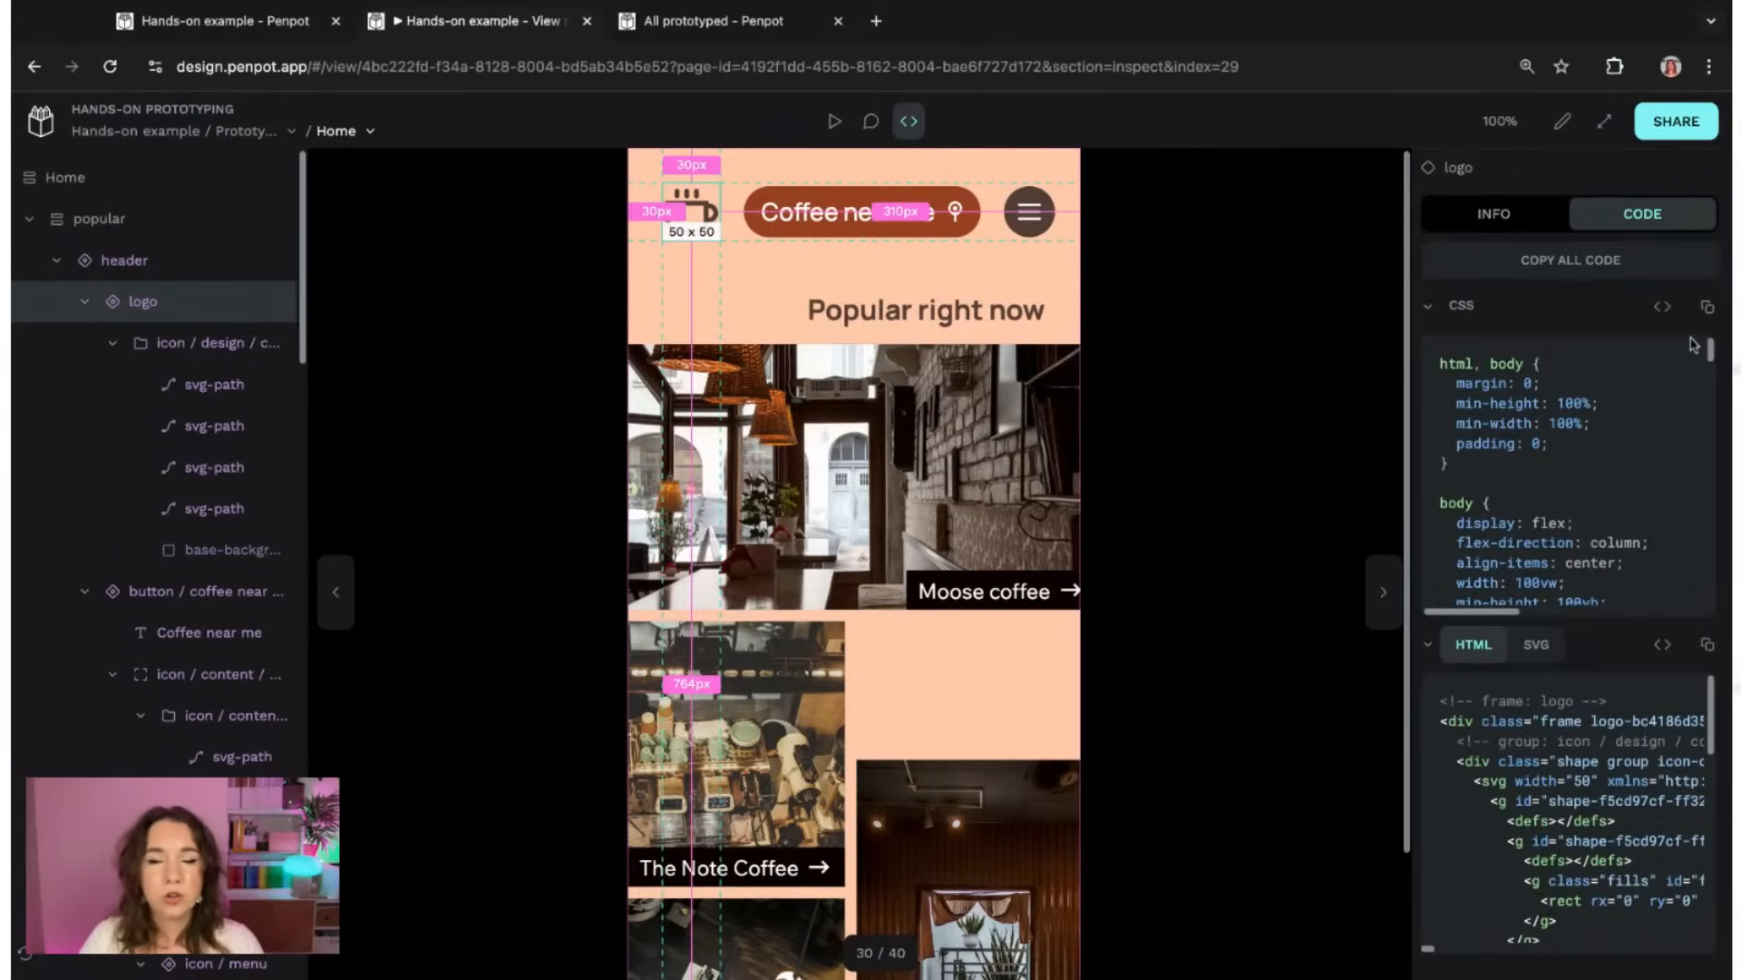
pyautogui.moveTo(1710, 351)
pyautogui.mouseDown()
pyautogui.moveTo(1710, 378)
pyautogui.moveTo(1711, 352)
pyautogui.mouseUp()
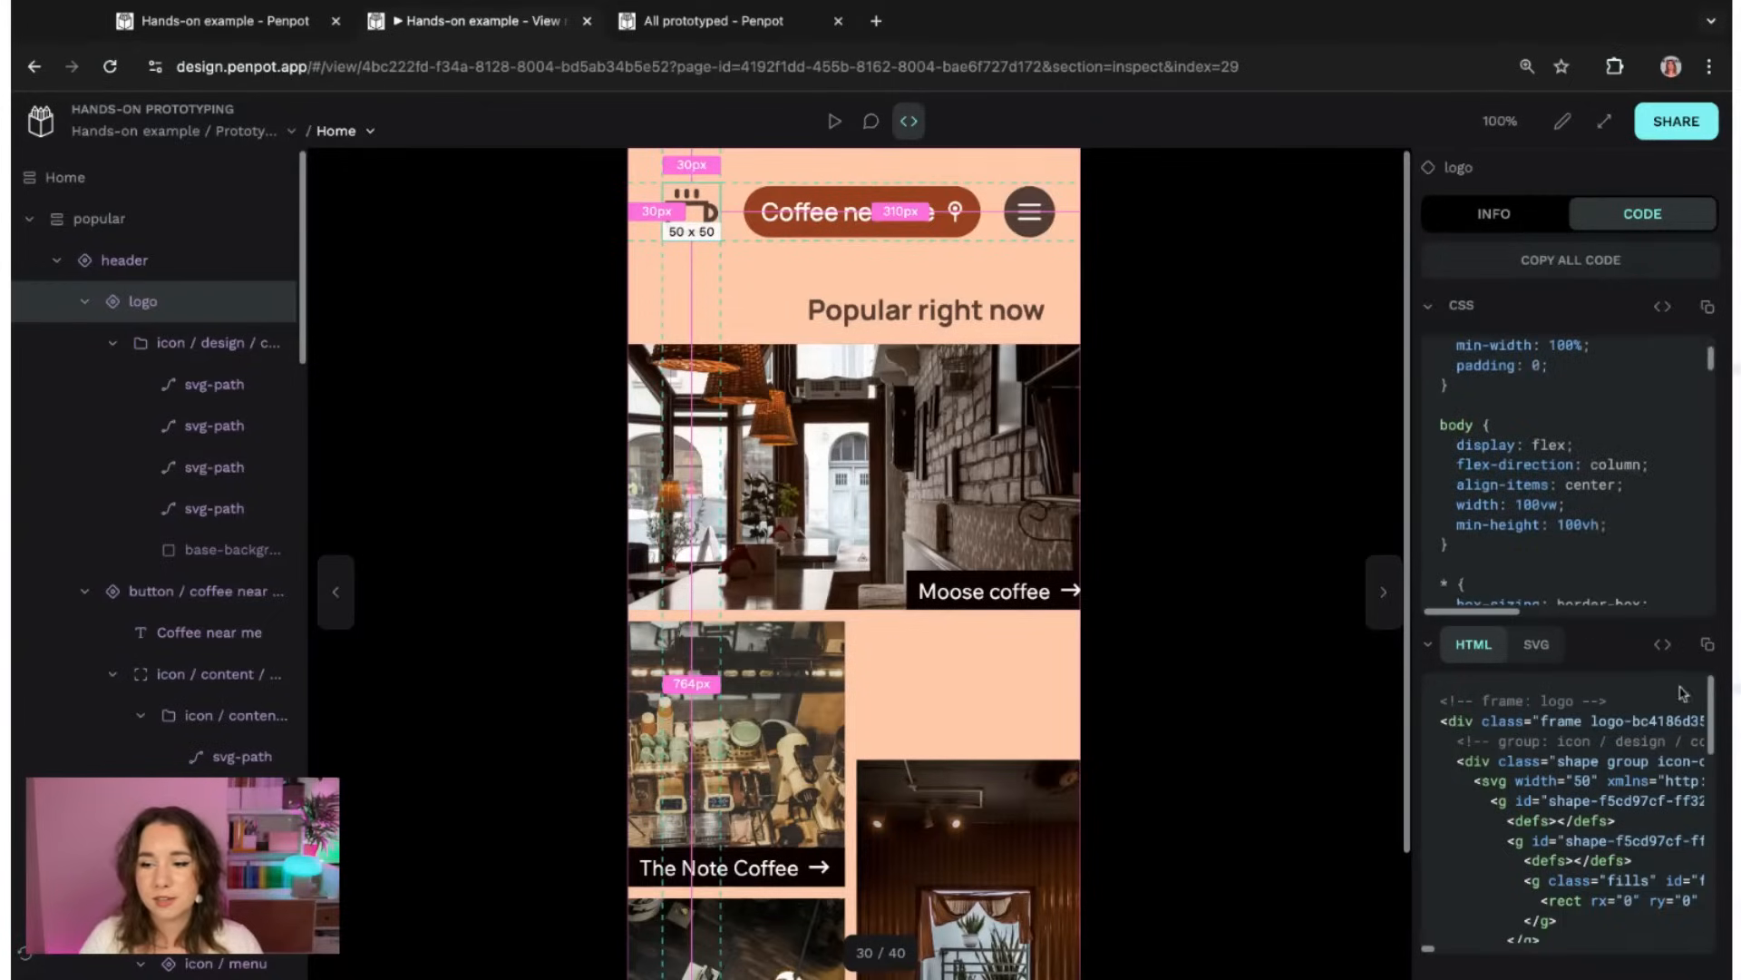
pyautogui.click(1539, 645)
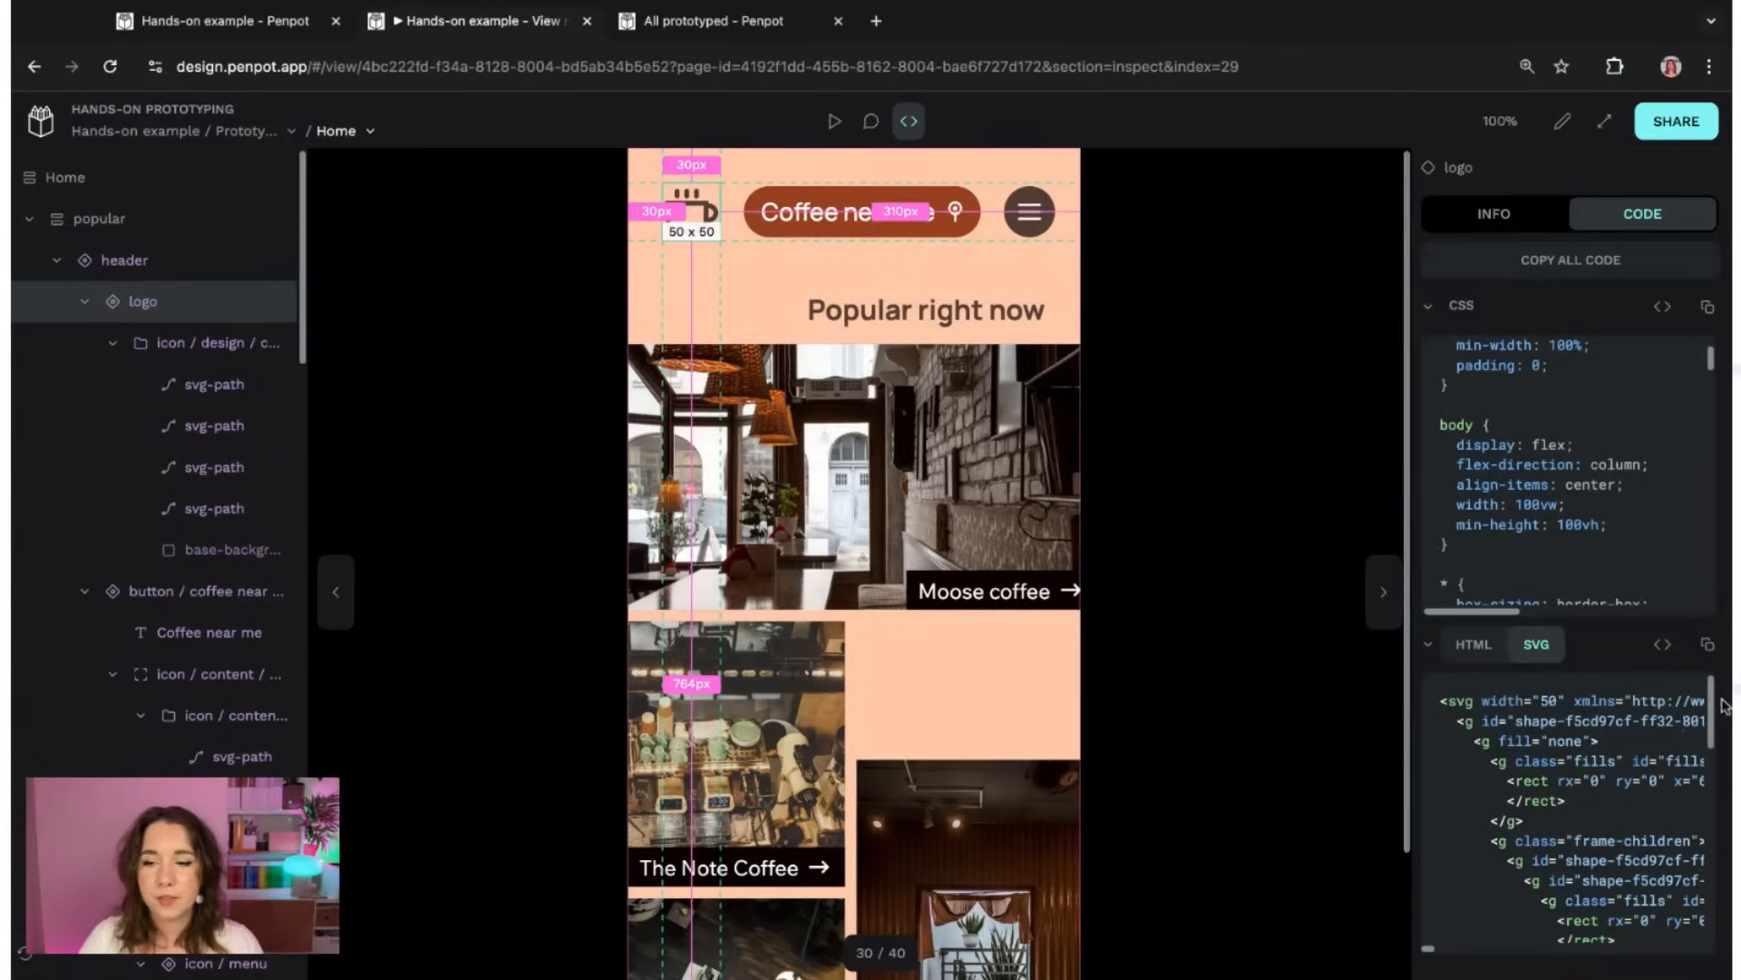
pyautogui.moveTo(1711, 707)
pyautogui.mouseDown()
pyautogui.moveTo(1711, 741)
pyautogui.moveTo(1711, 706)
pyautogui.mouseUp()
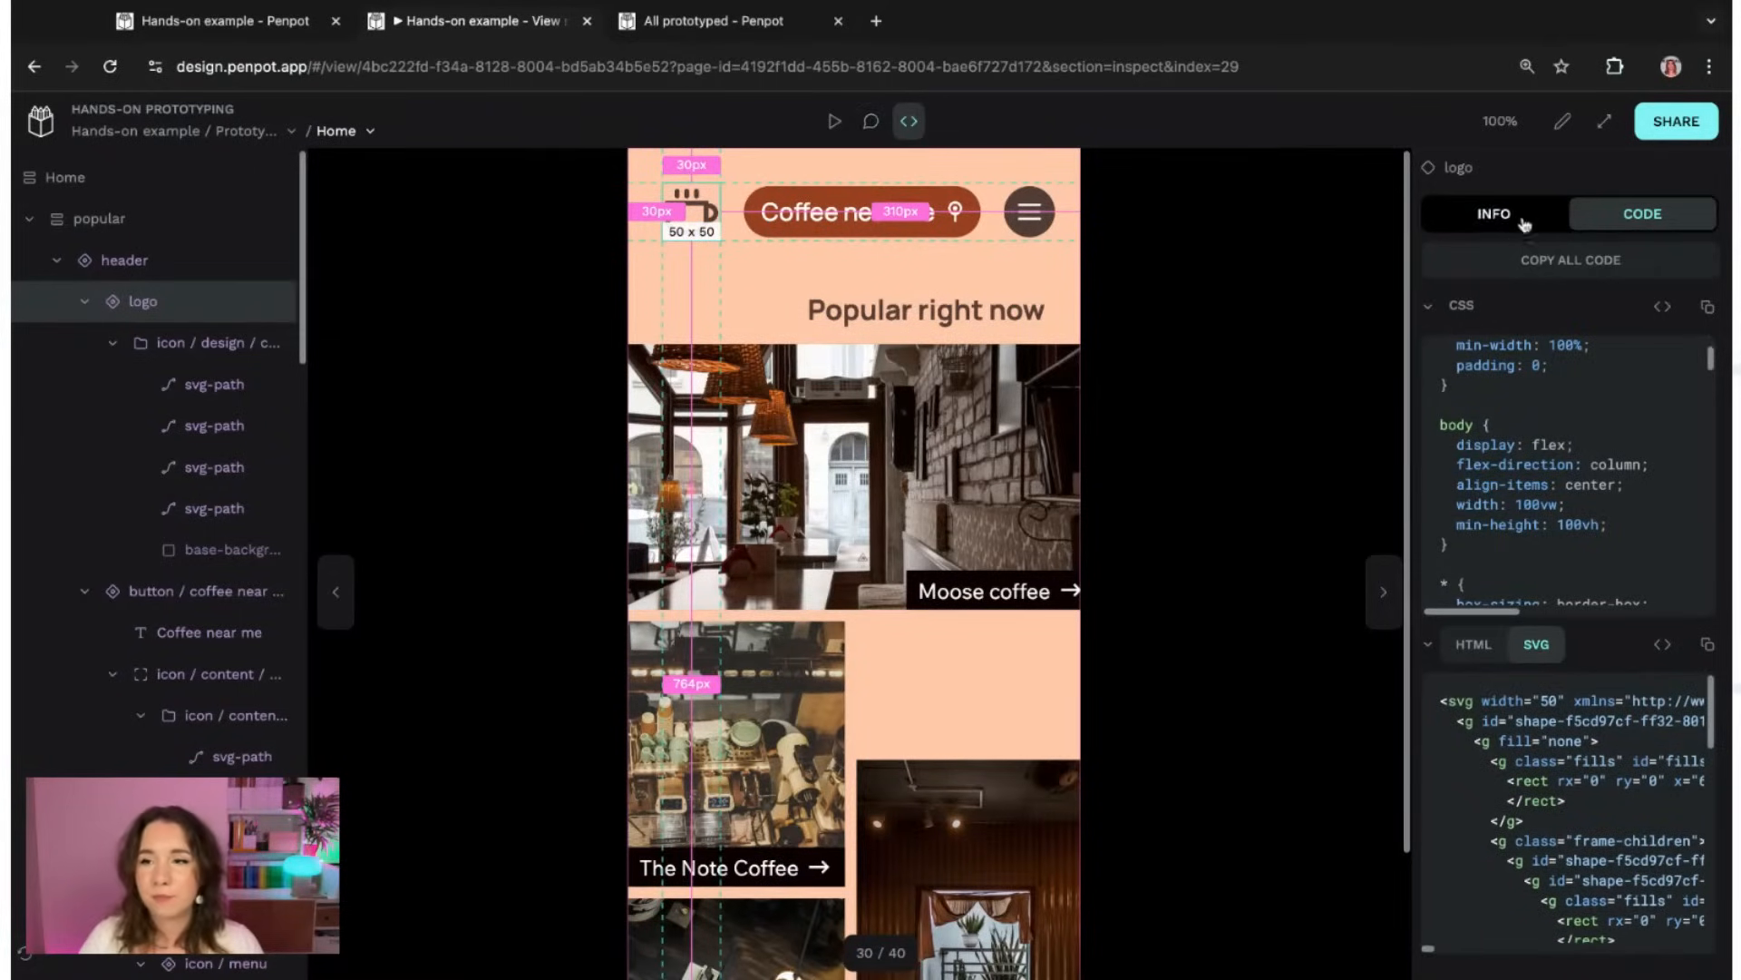
# - Go back to the interactions view and destroy the prototype's existing share link
pyautogui.click(834, 121)
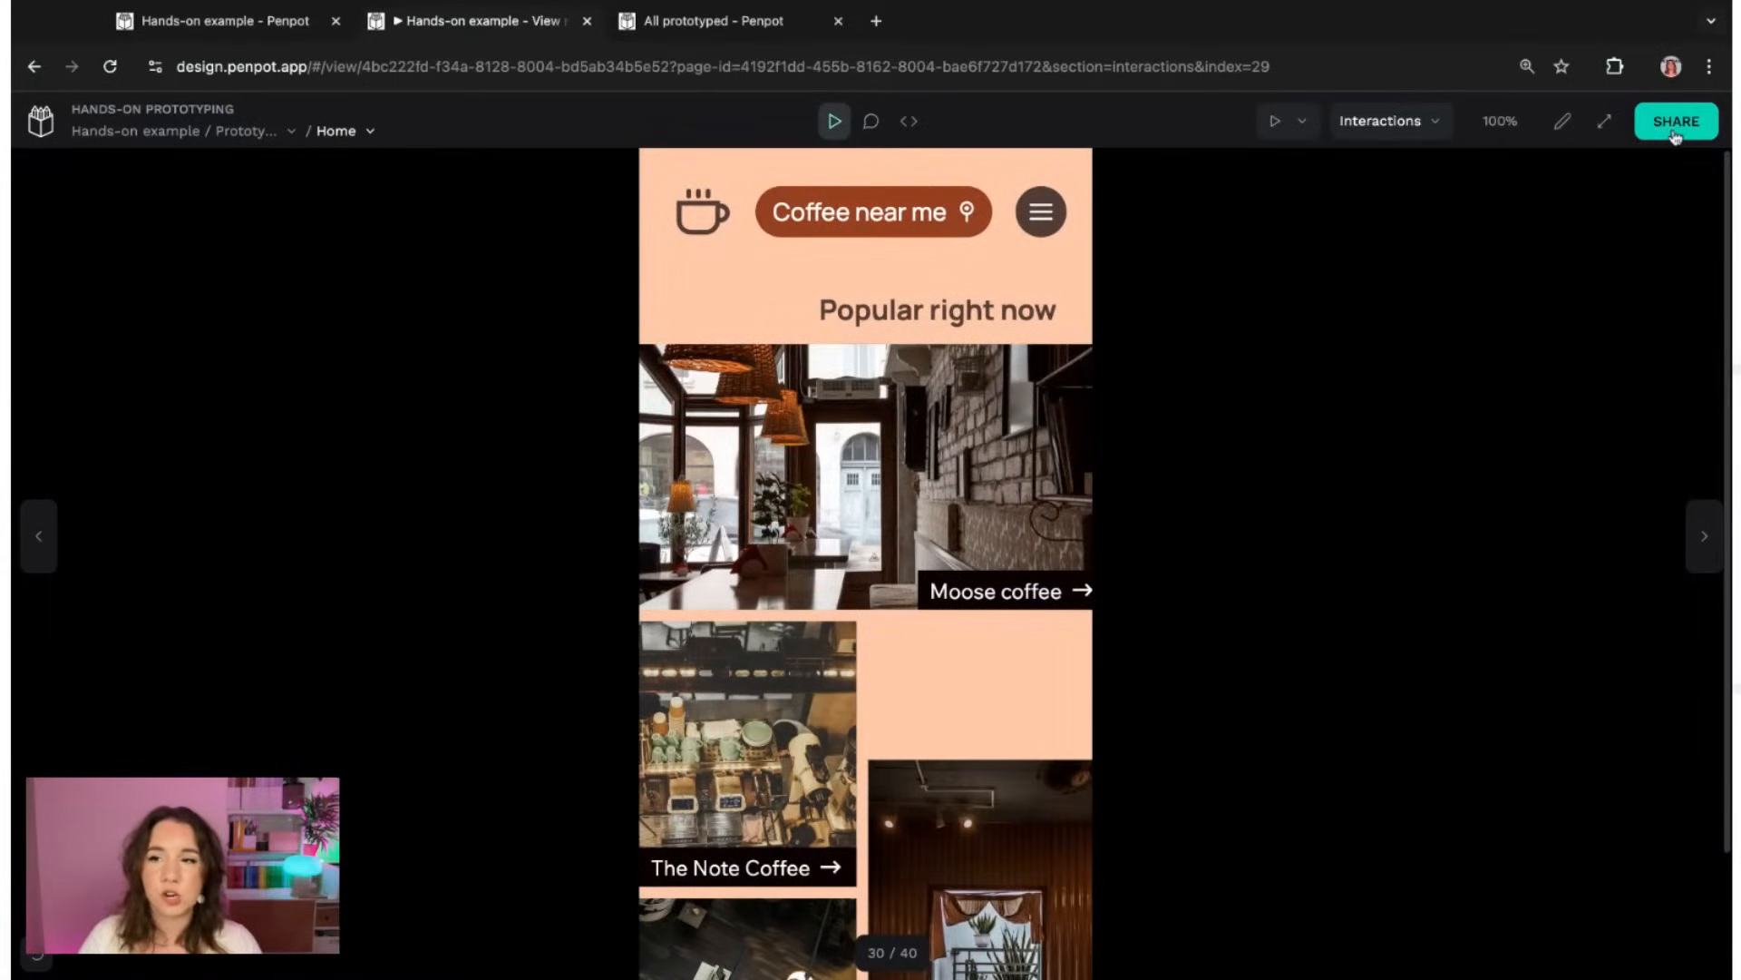
pyautogui.click(1676, 127)
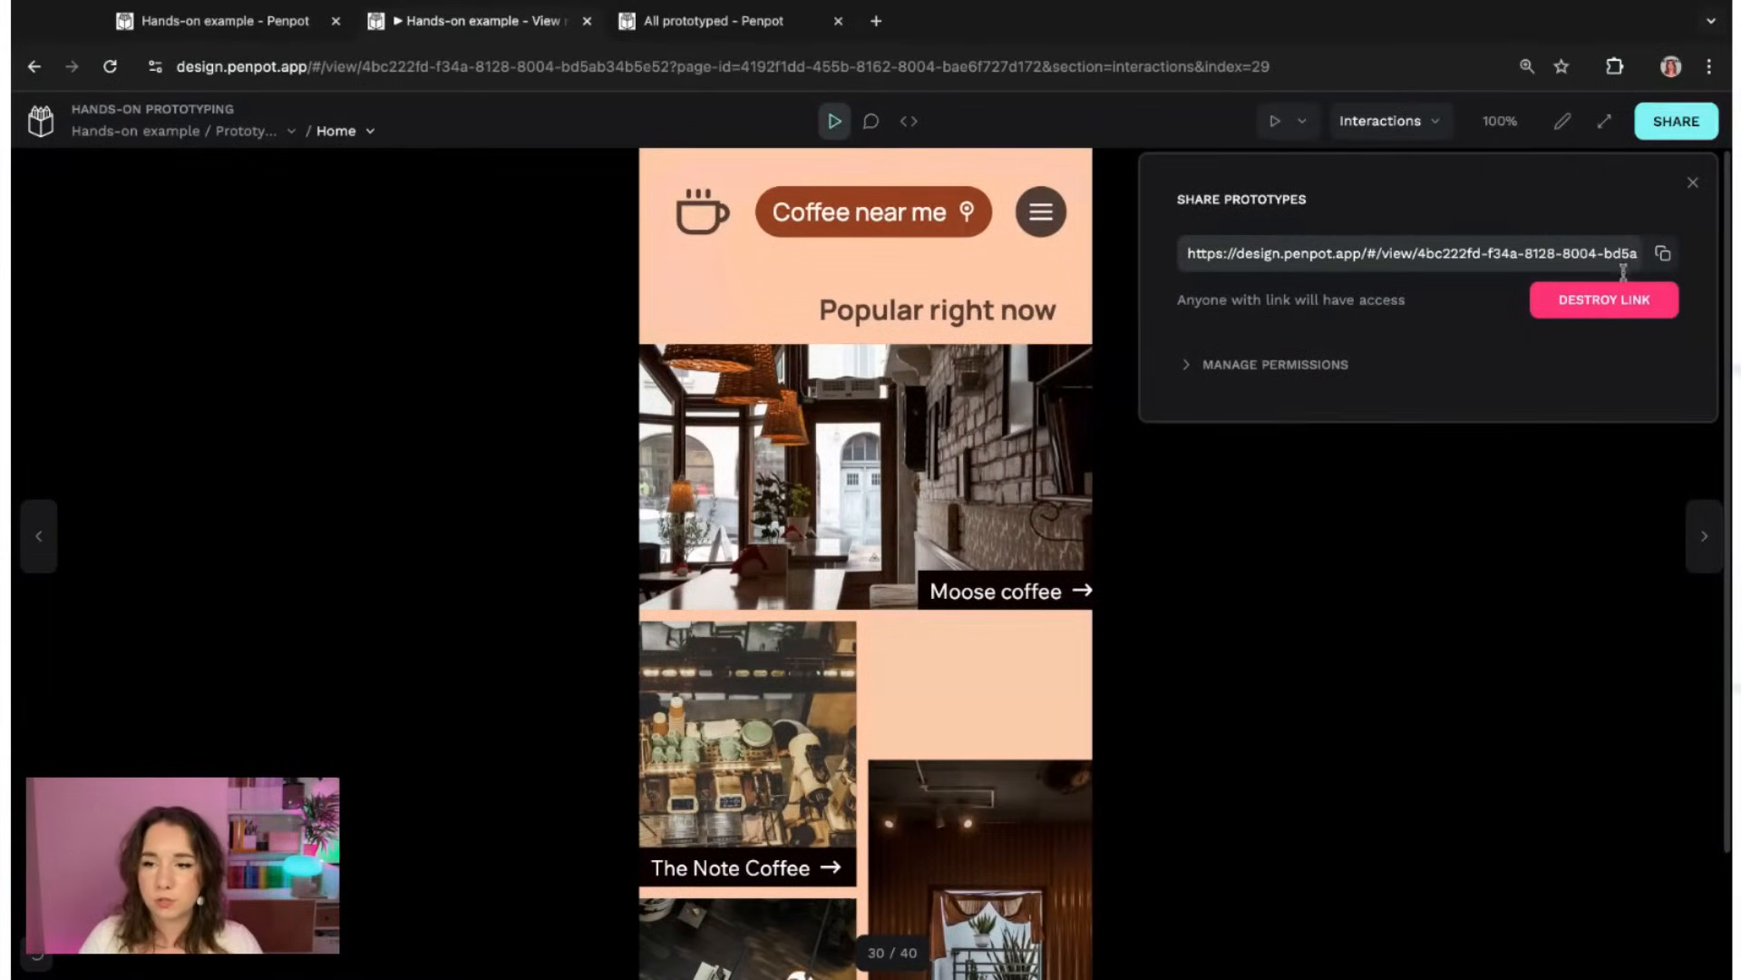
pyautogui.click(1605, 299)
pyautogui.click(1594, 326)
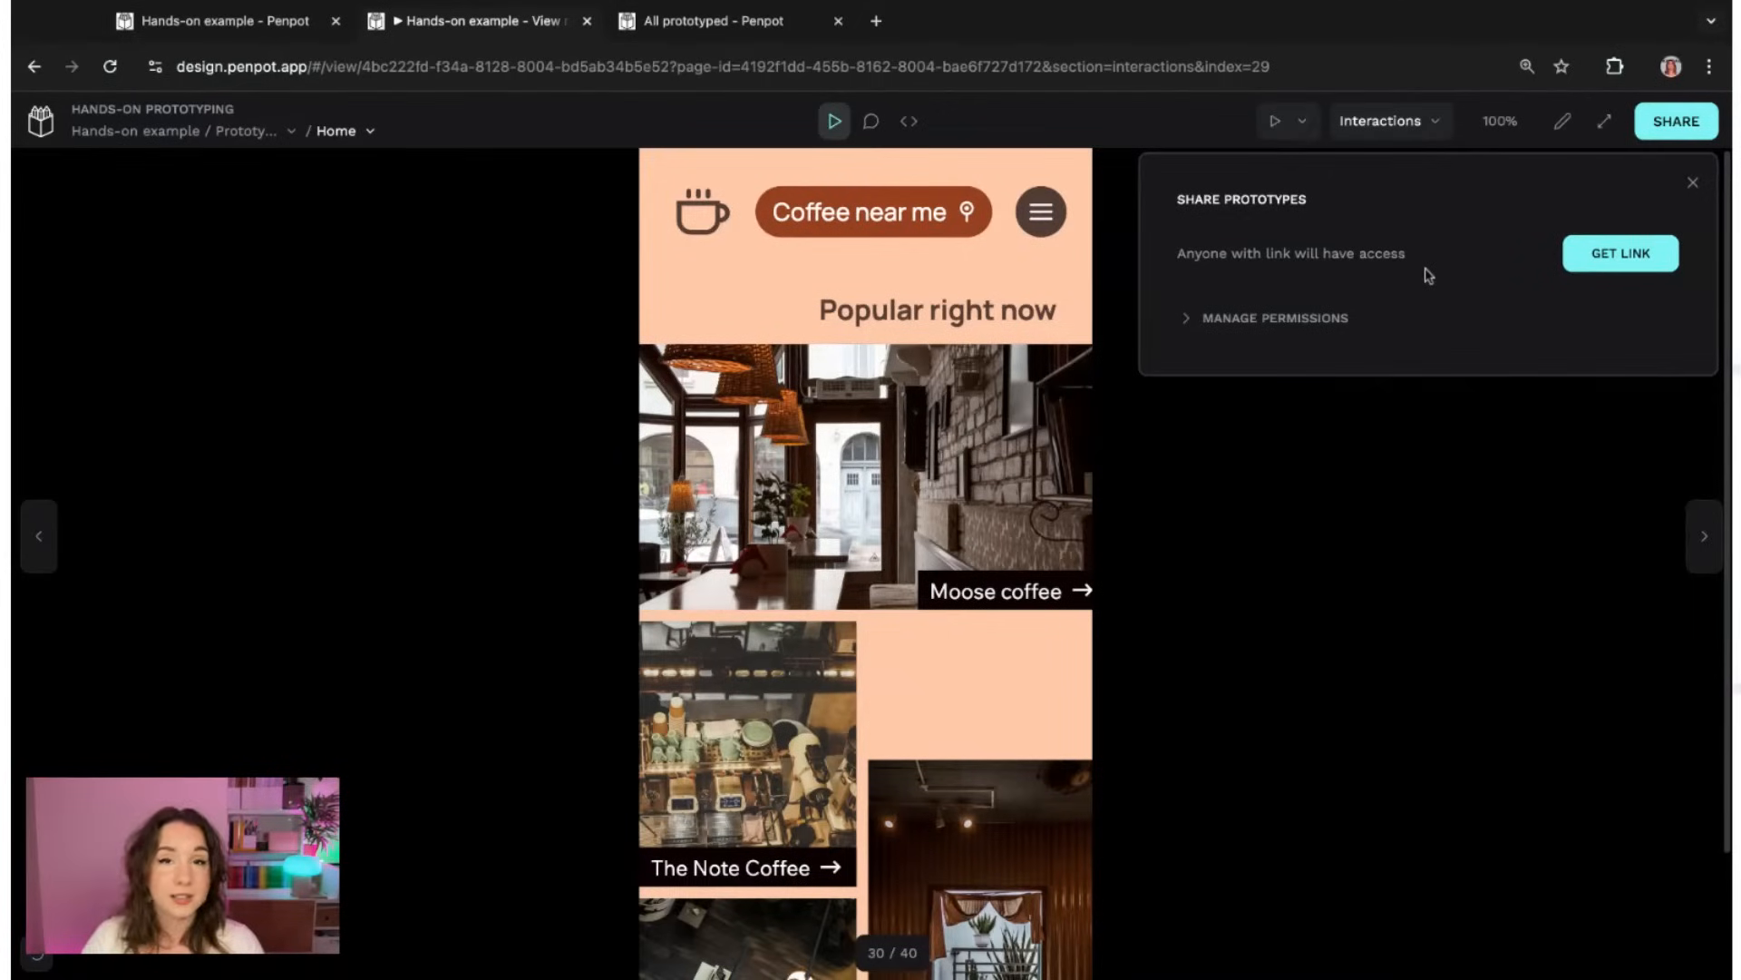
# - Review the share permissions for pages, commenting and code inspection, including the available audience options
pyautogui.click(1287, 320)
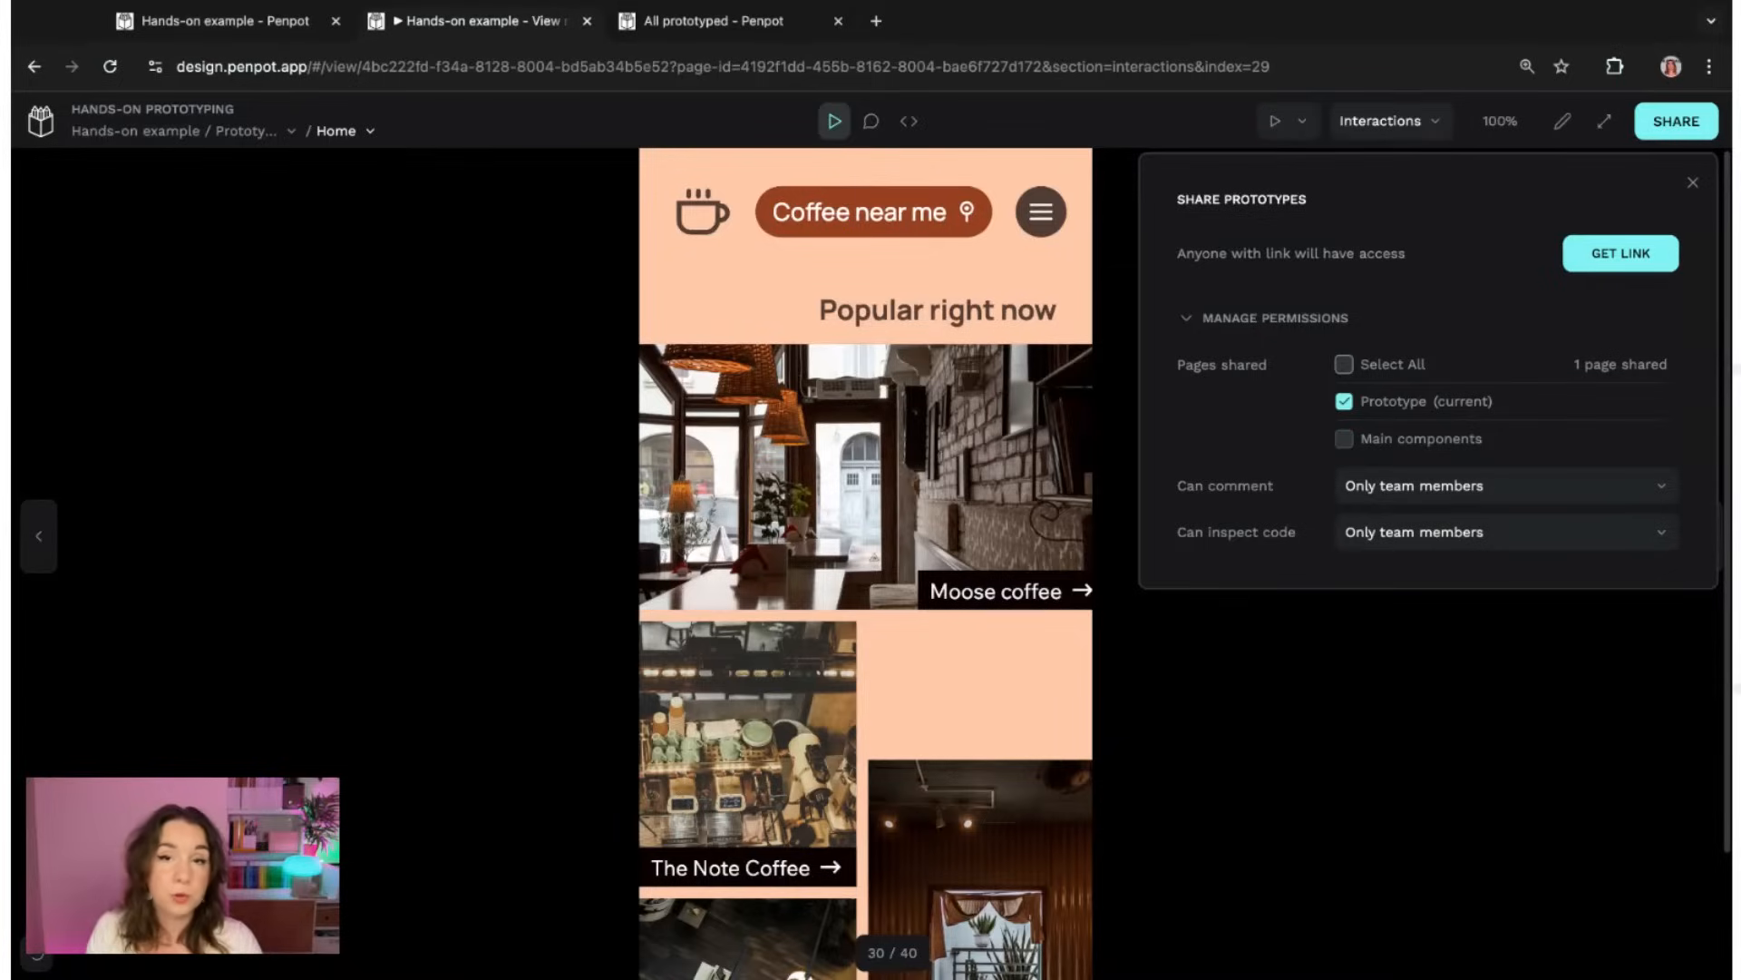
pyautogui.click(1521, 490)
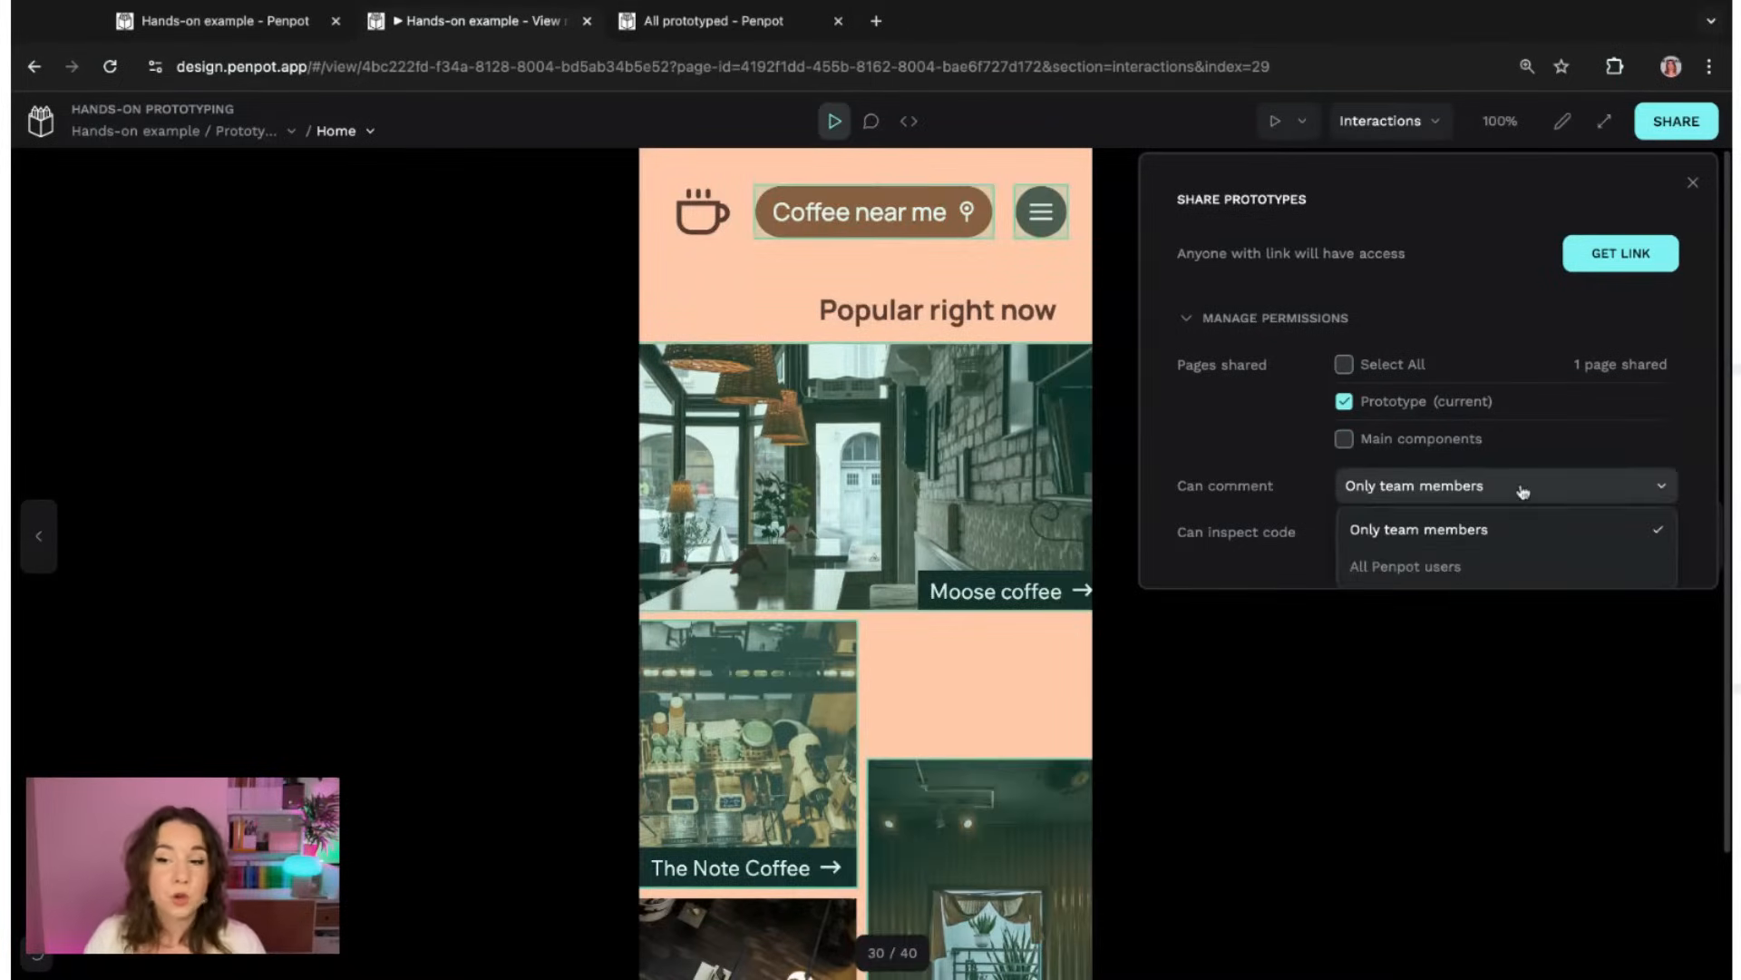
pyautogui.click(1493, 533)
pyautogui.click(1430, 544)
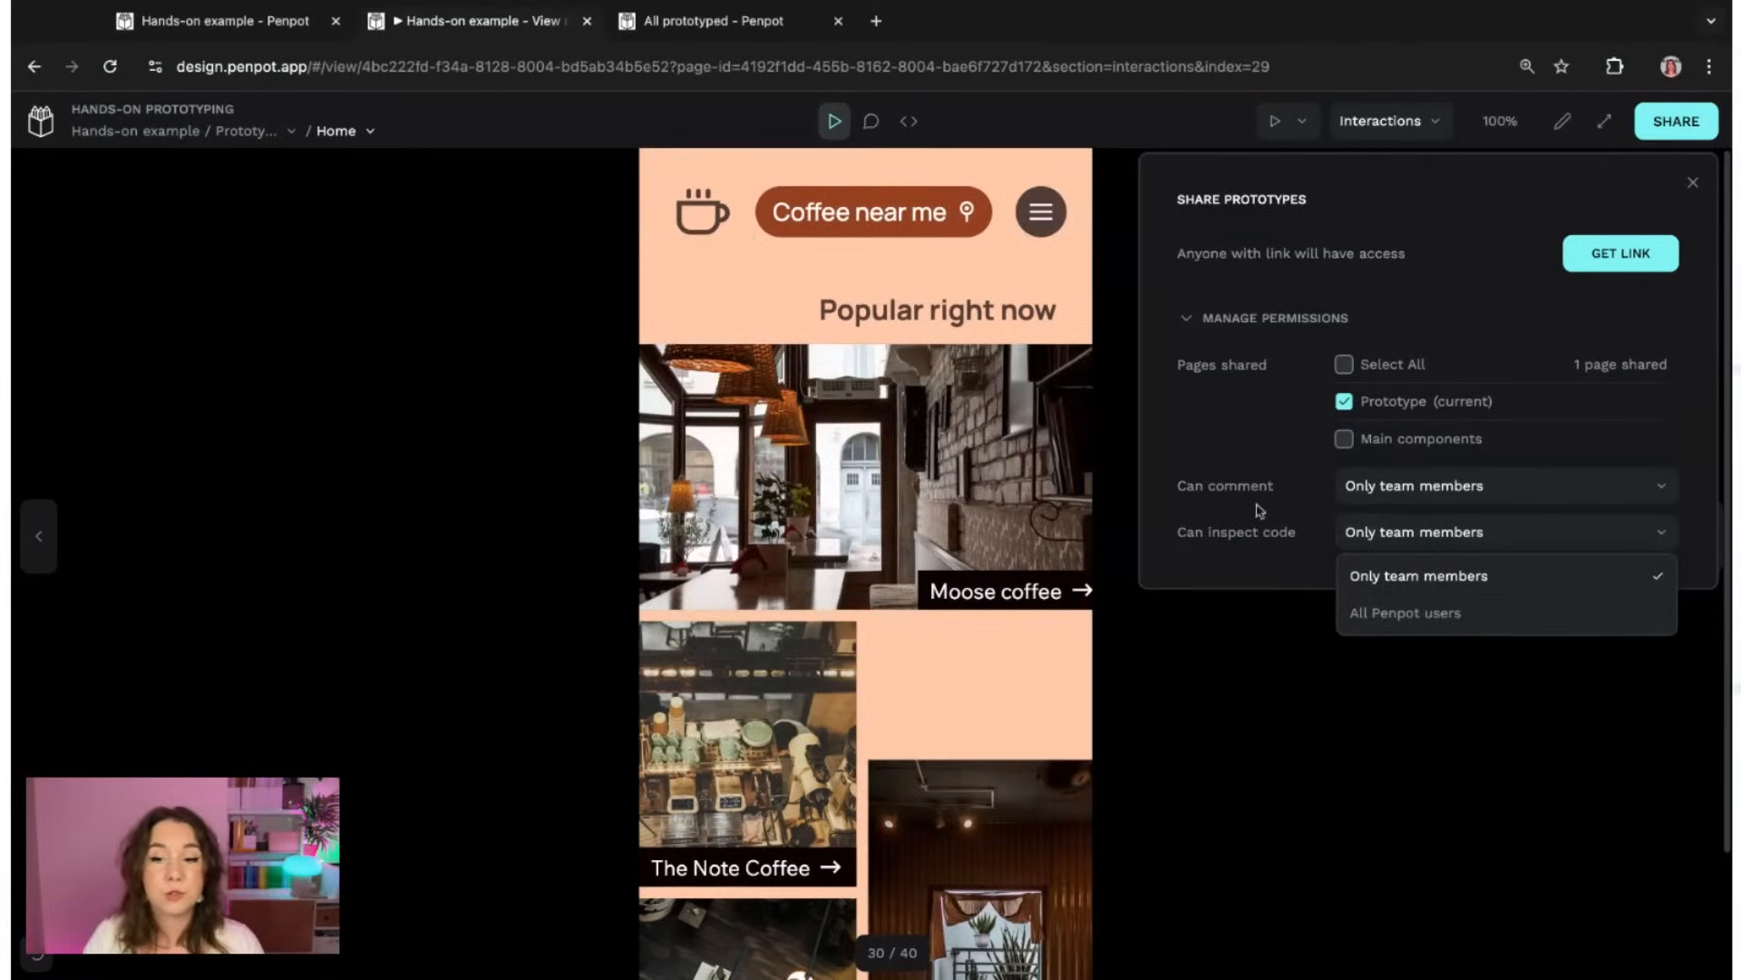
pyautogui.click(1412, 281)
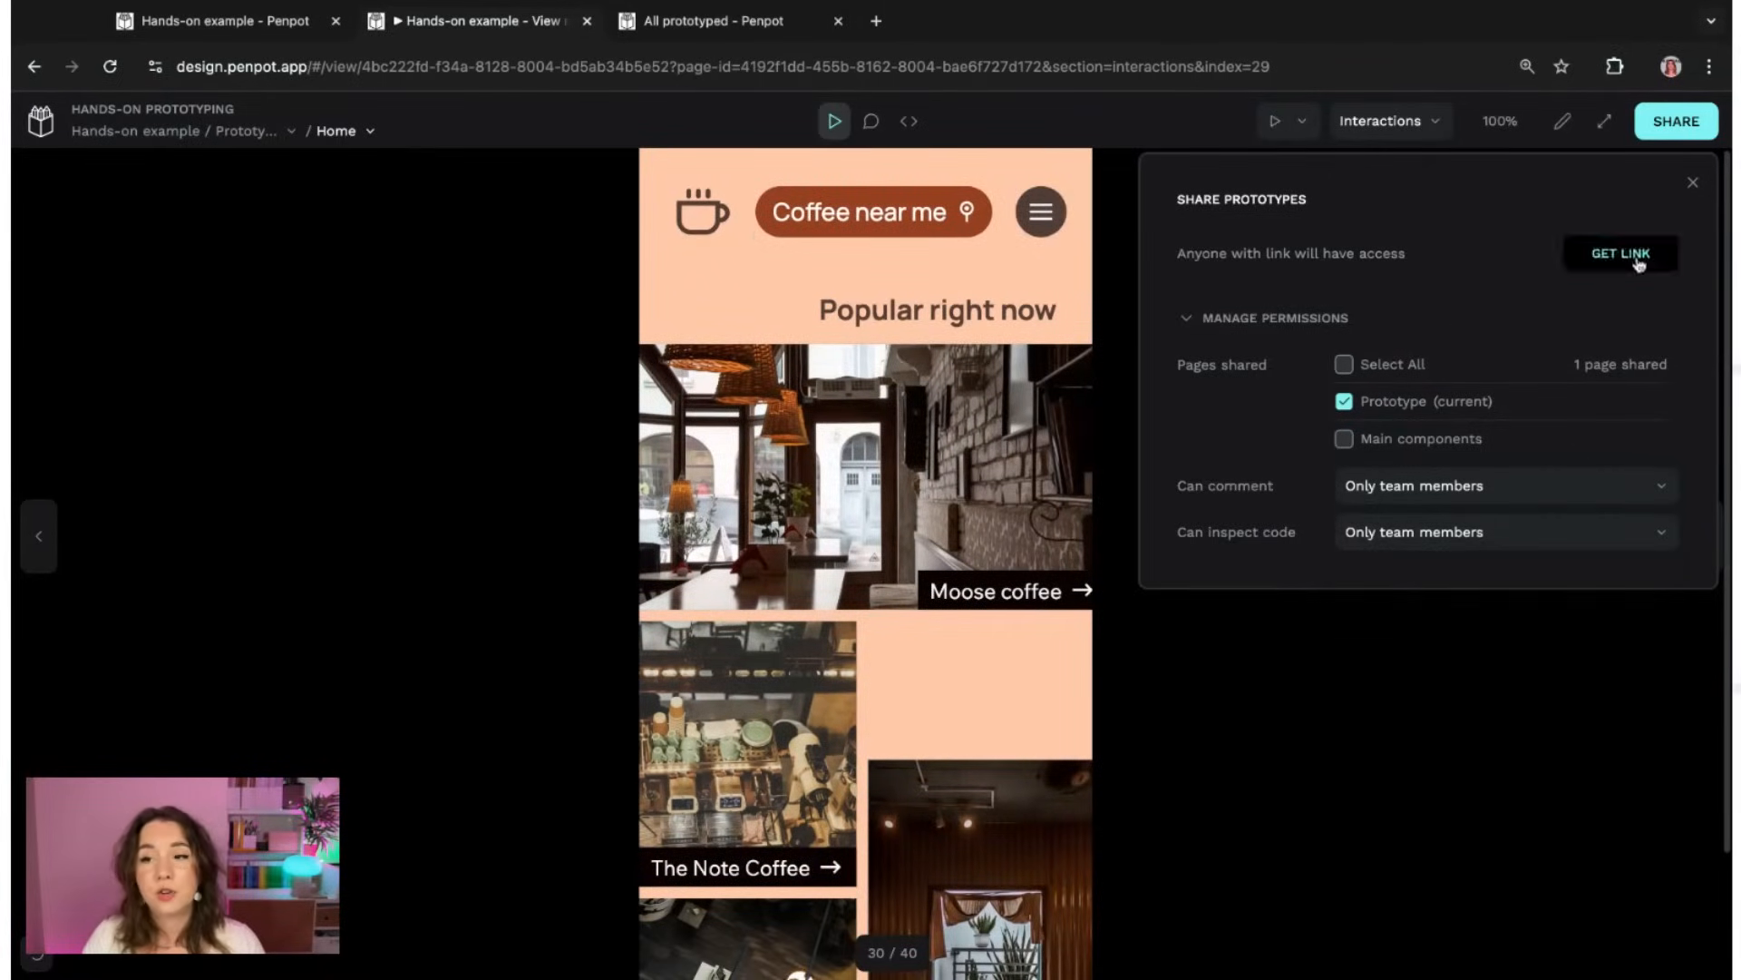
# - Generate a share link for the Prototype page and open it in a new browser tab
pyautogui.click(1612, 255)
pyautogui.click(1662, 253)
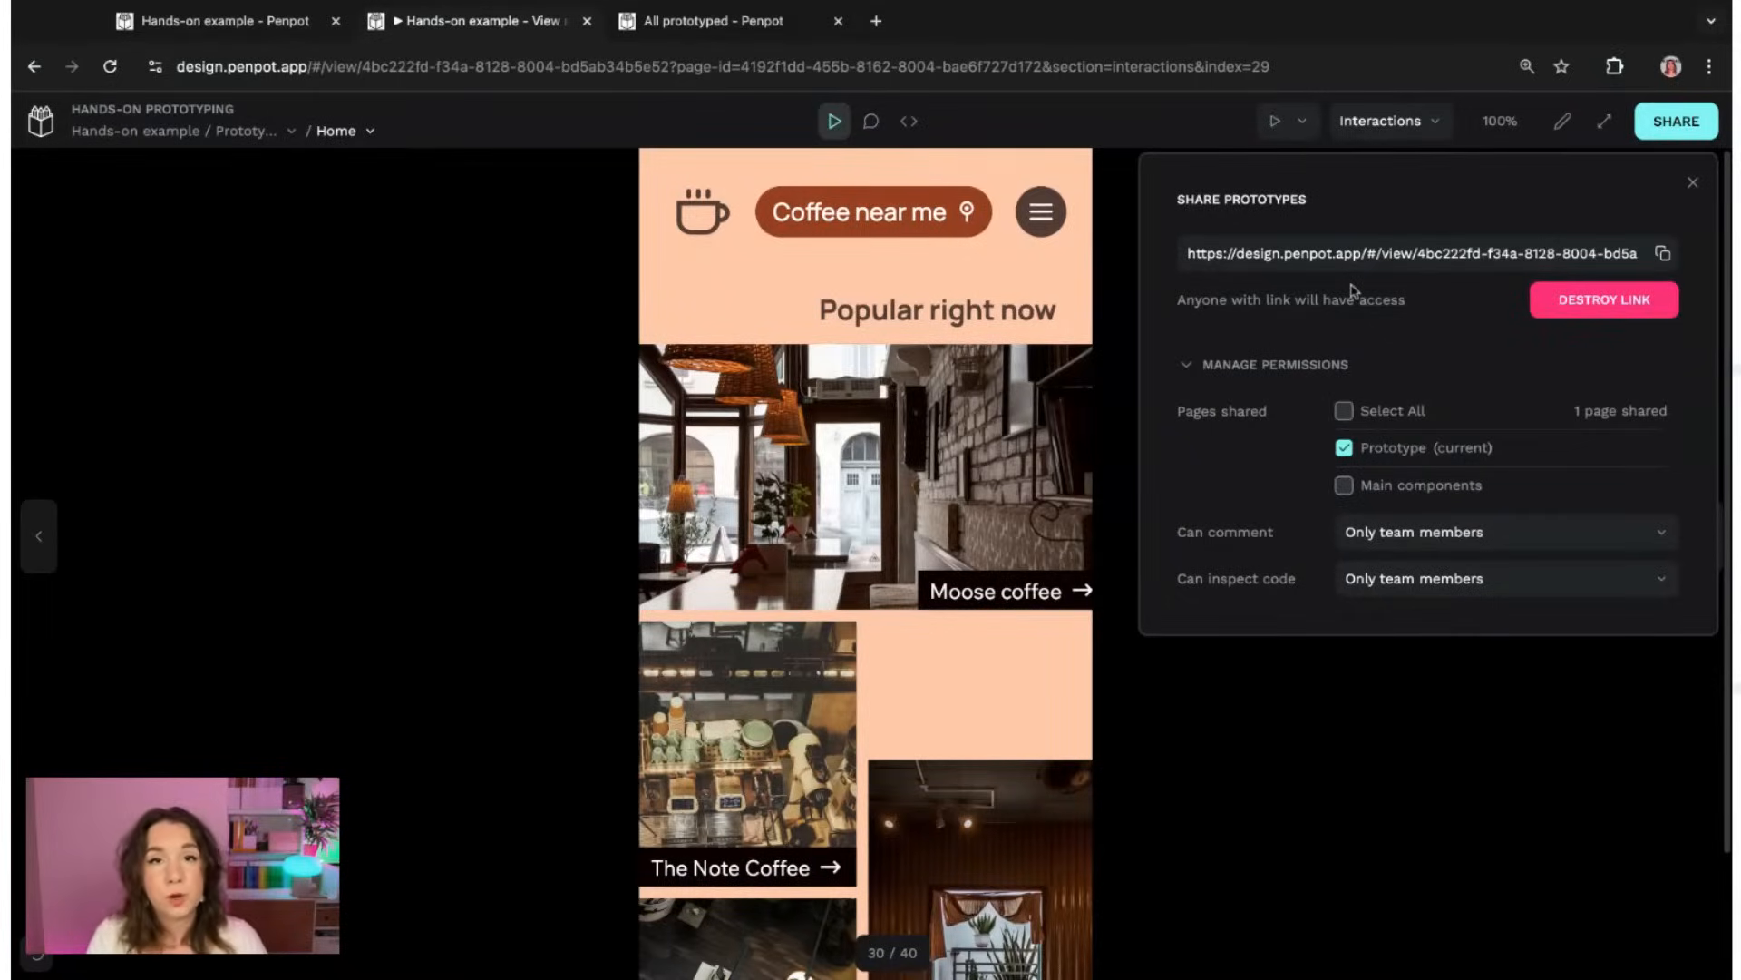
pyautogui.hotkey('ctrl', 't')
pyautogui.hotkey('ctrl', 'v')
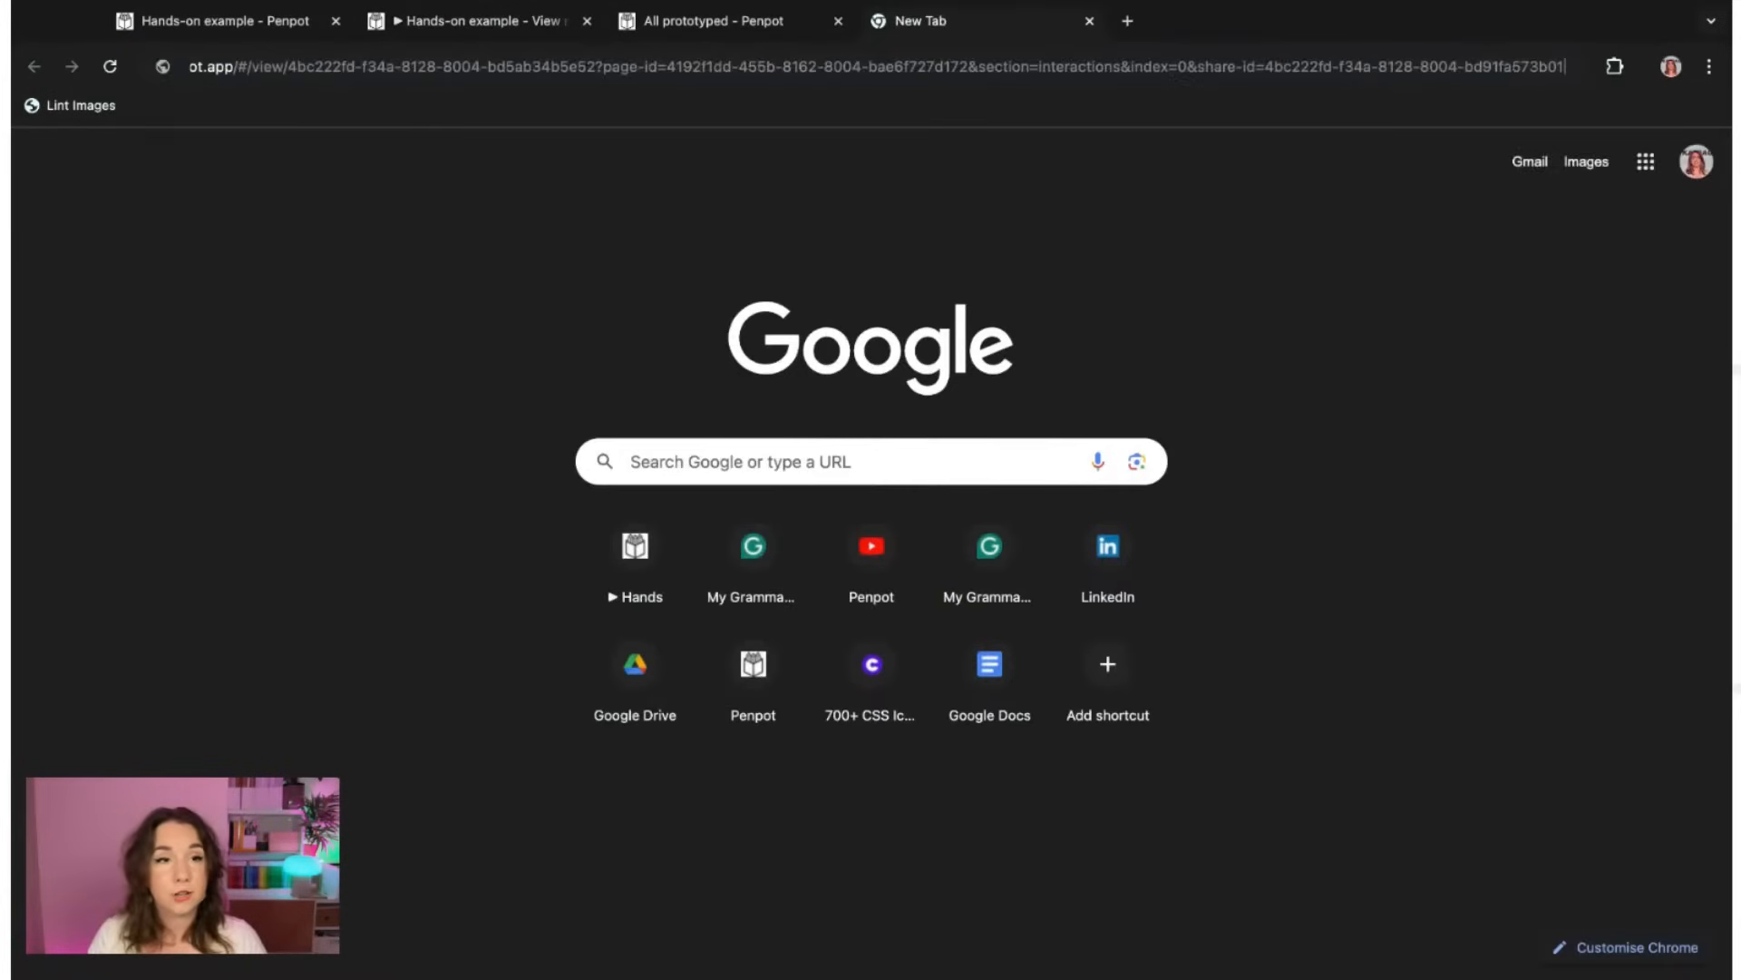
pyautogui.press('Return')
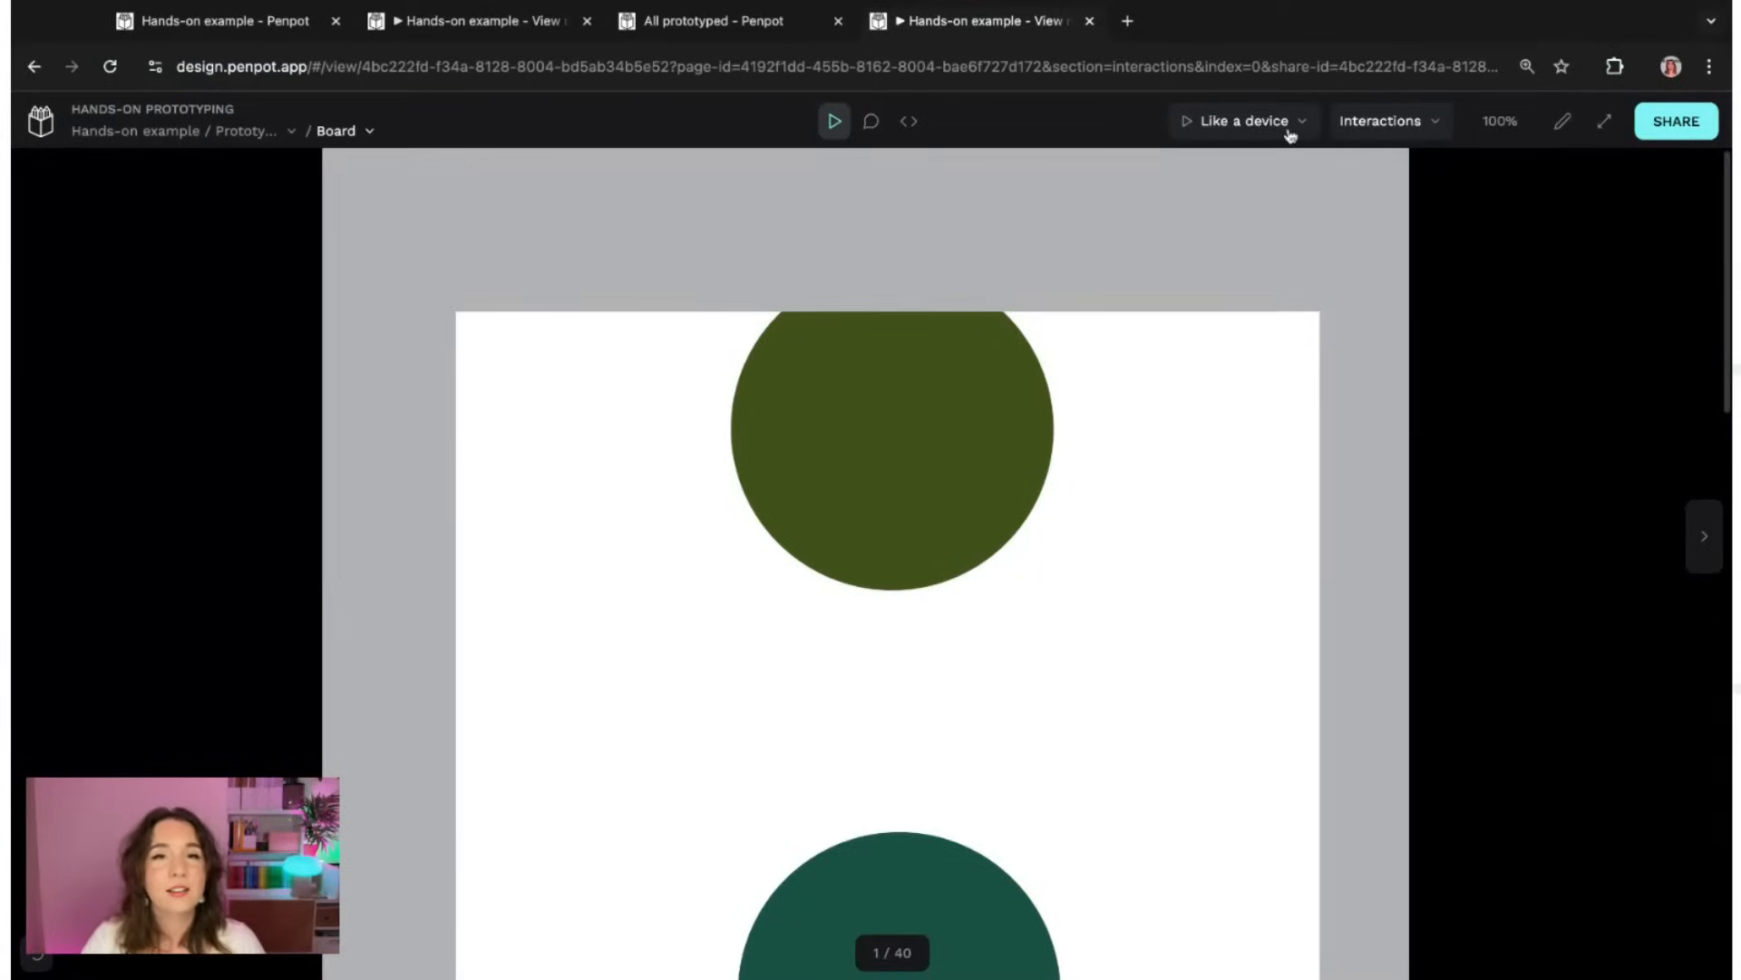
# - Look over the first shared board, switch to the Coffee spotter flow and view its Home board
pyautogui.scroll(-1, 1293, 622)
pyautogui.scroll(-3, 1294, 622)
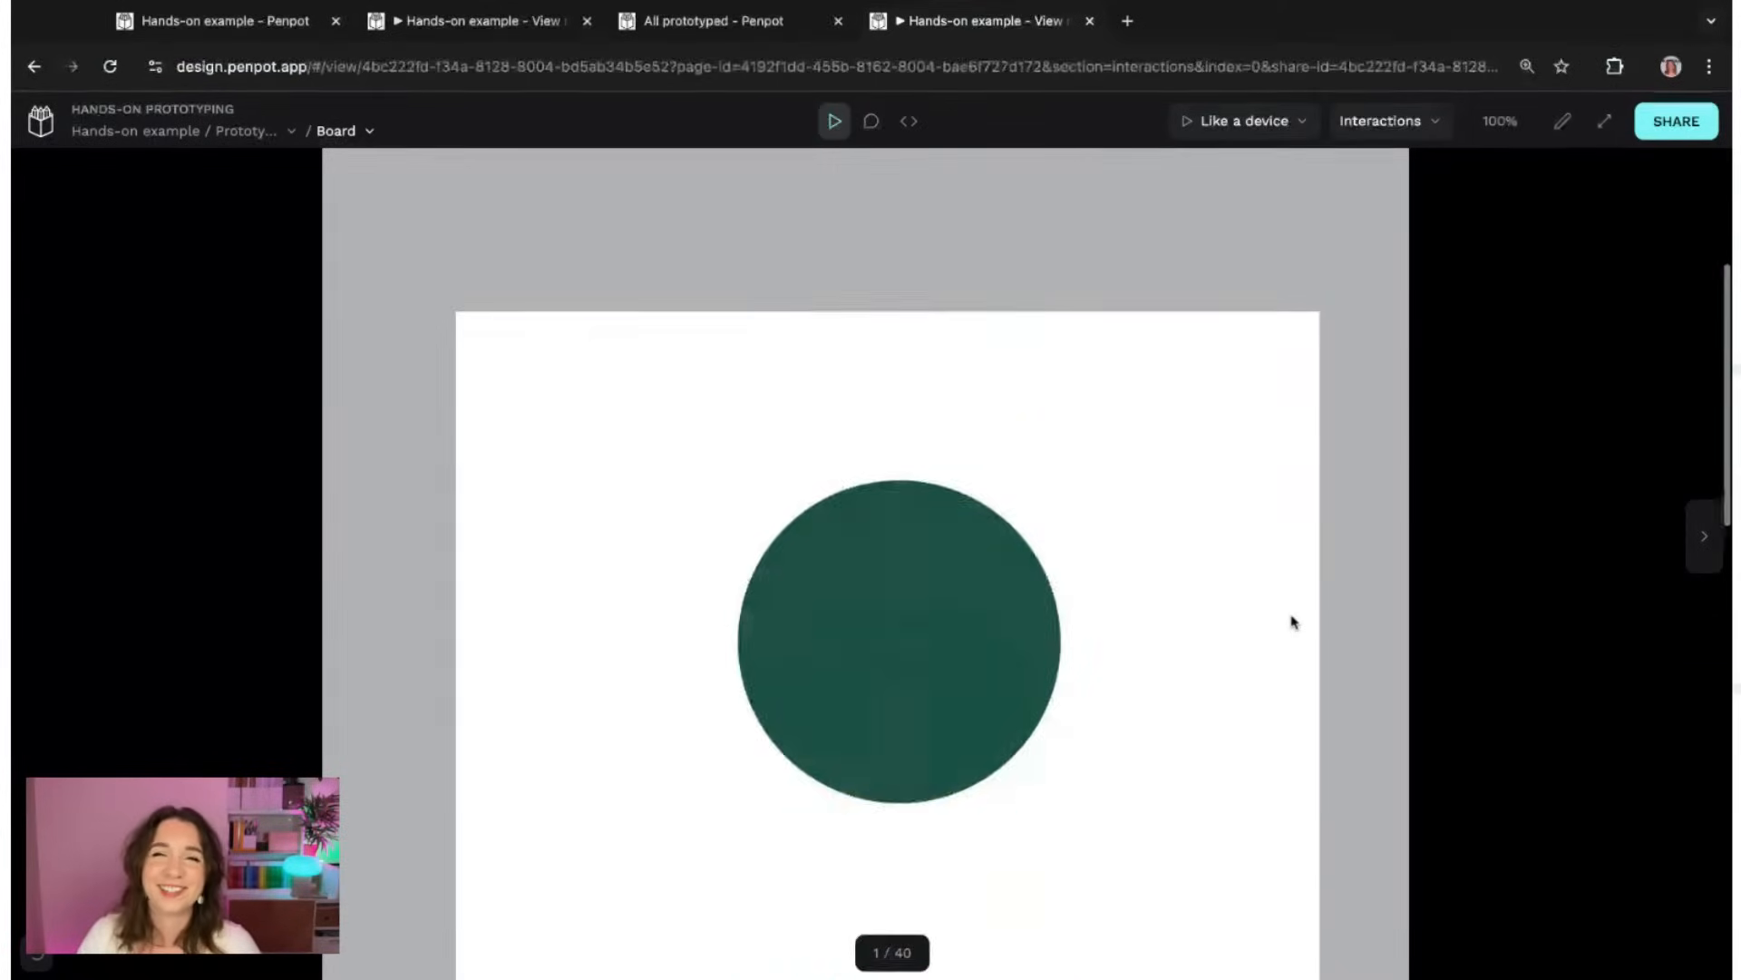
pyautogui.scroll(4, 1294, 622)
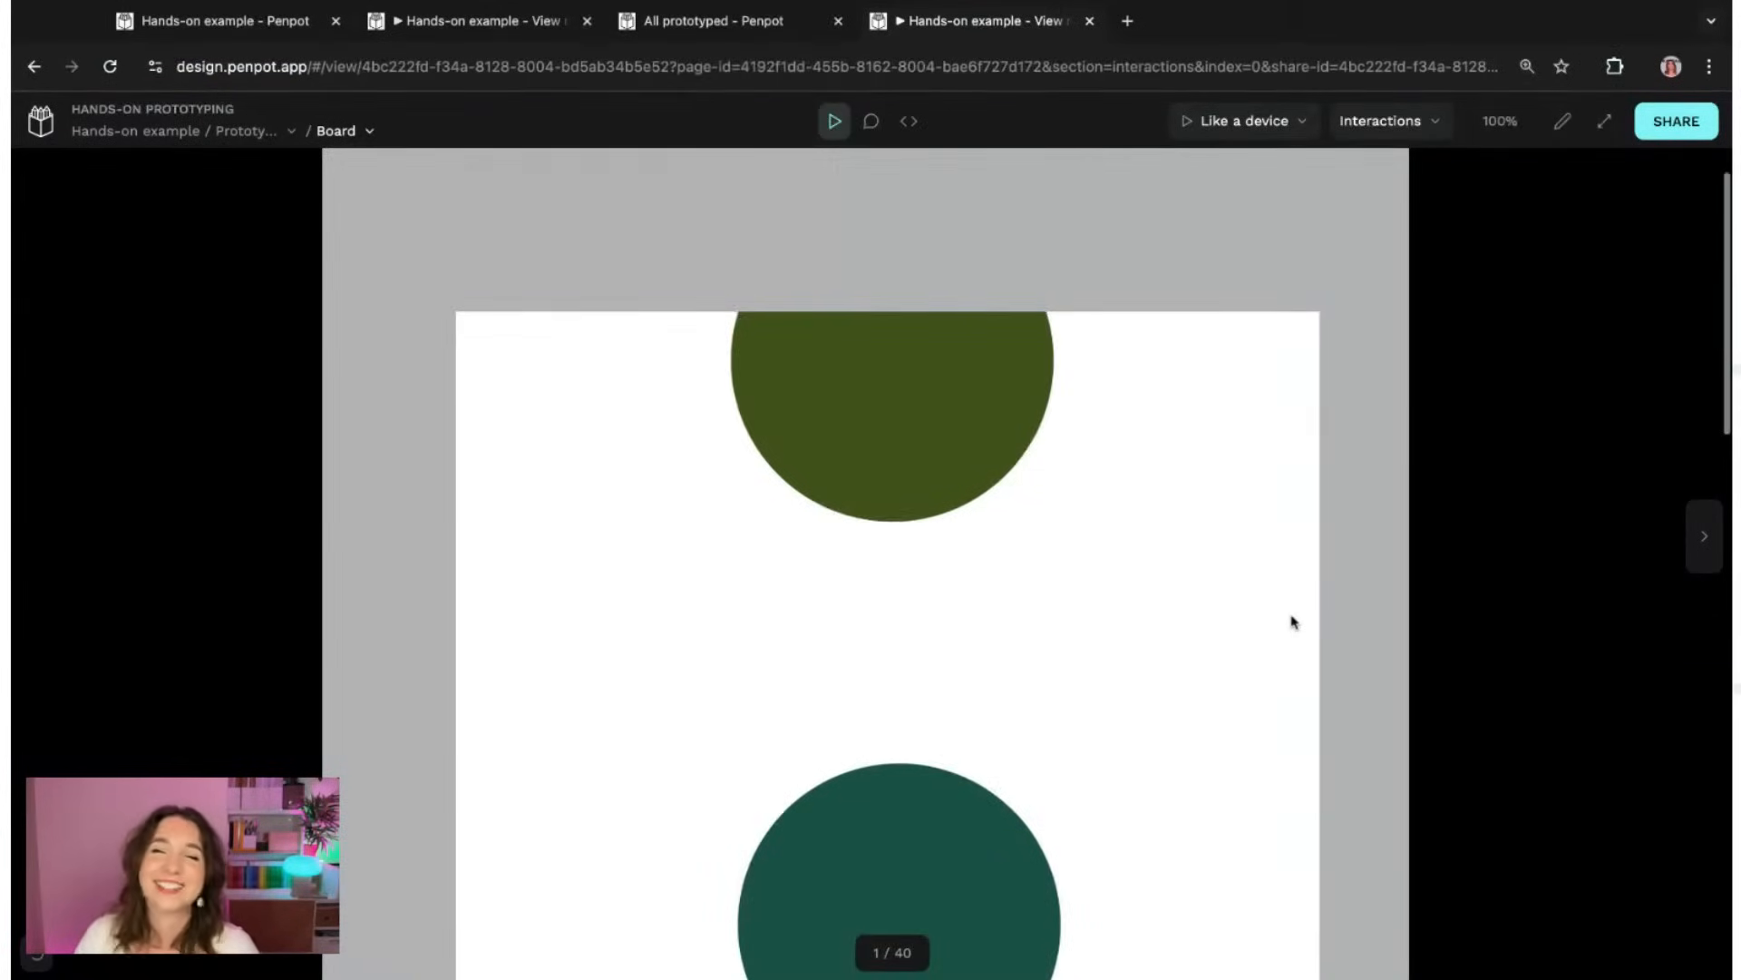
pyautogui.click(1258, 121)
pyautogui.click(1079, 185)
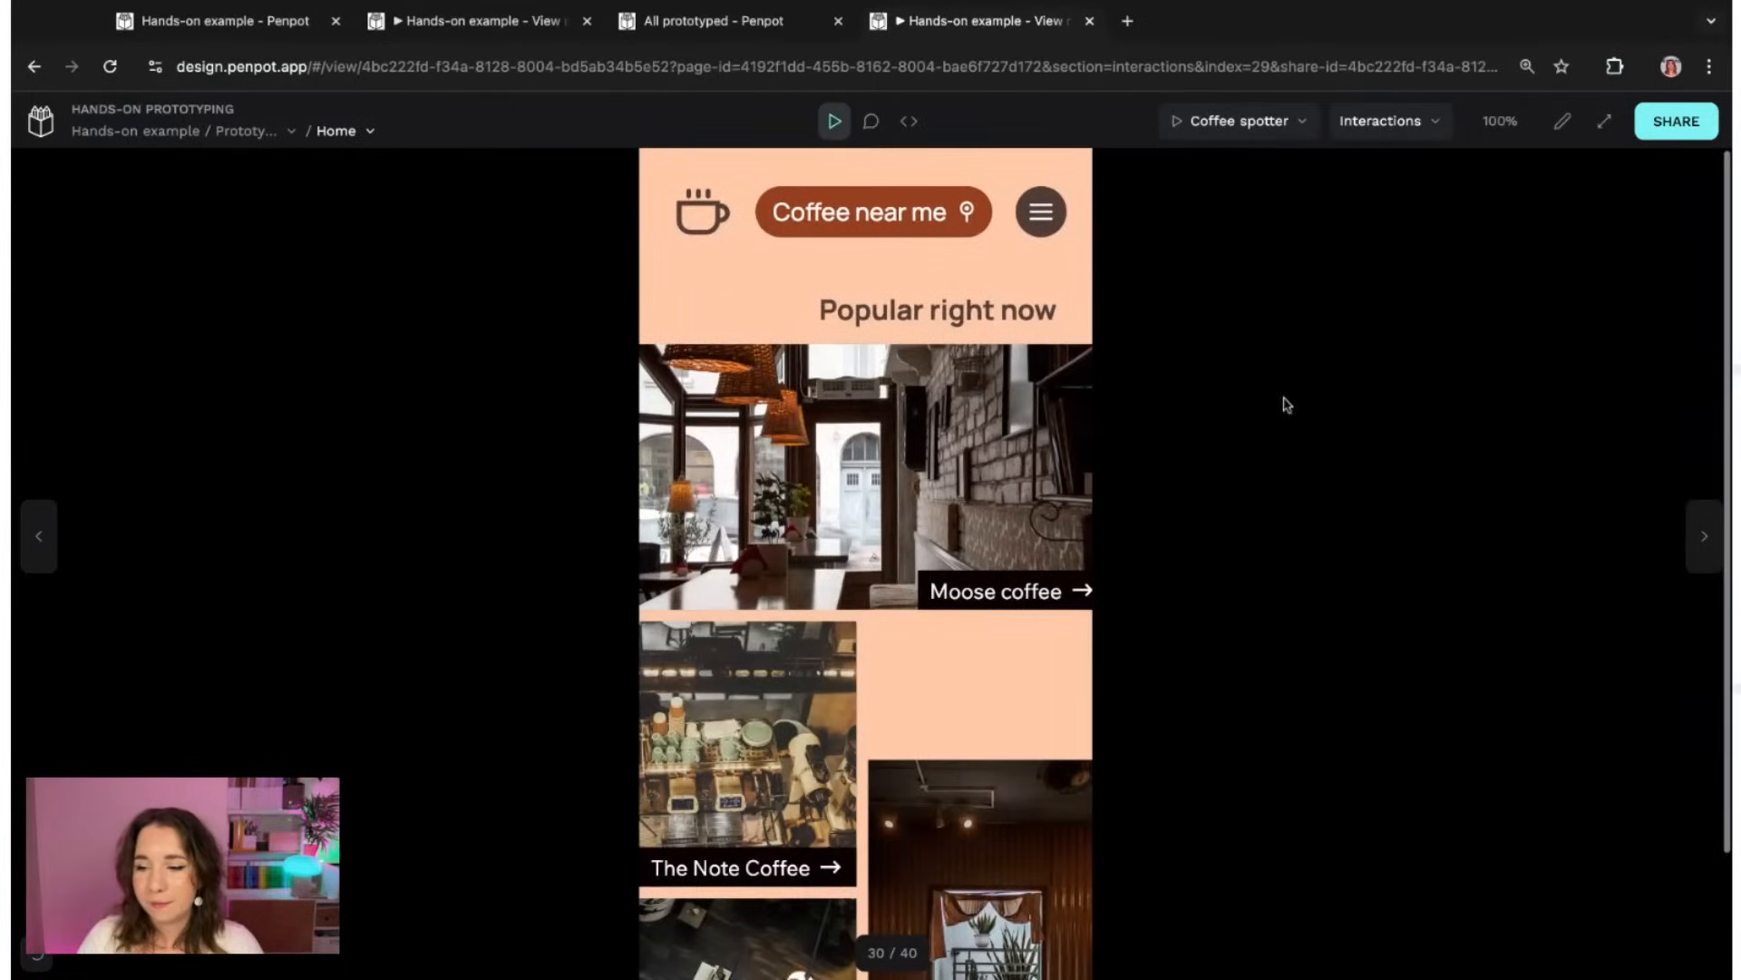
pyautogui.scroll(-1, 961, 338)
pyautogui.scroll(-1, 961, 338)
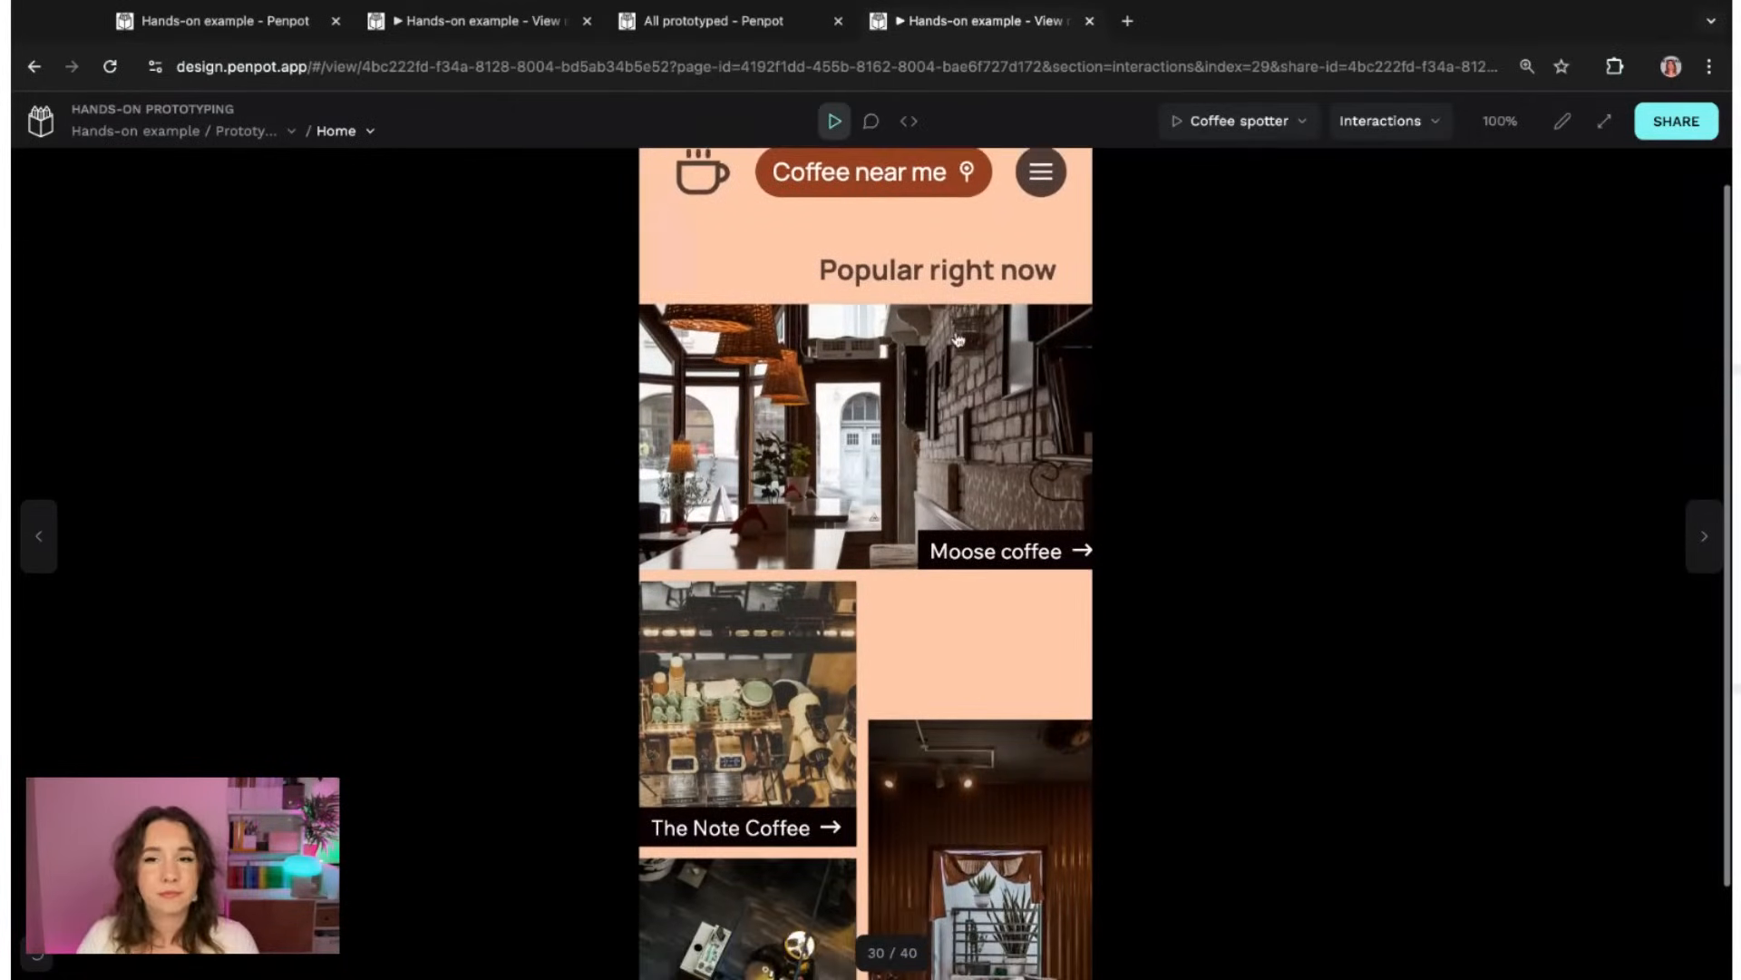
pyautogui.scroll(1, 989, 345)
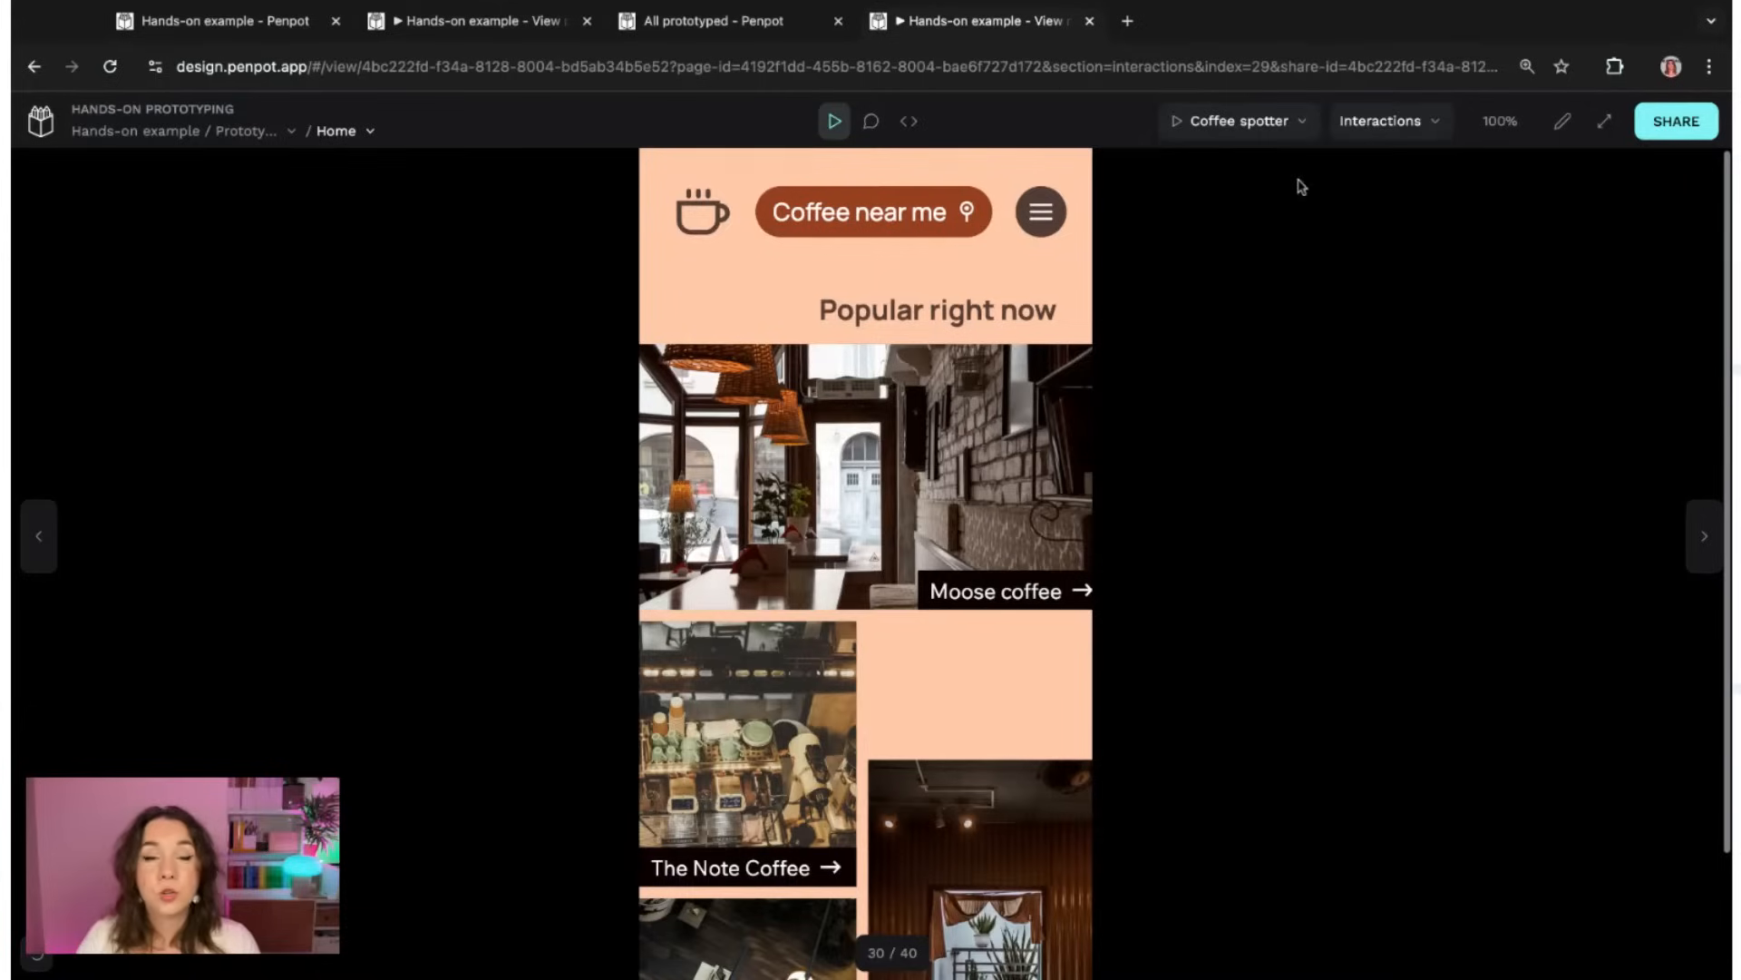
# - Reload the shared prototype from the copied link and switch it to the Book a table flow
pyautogui.click(1265, 138)
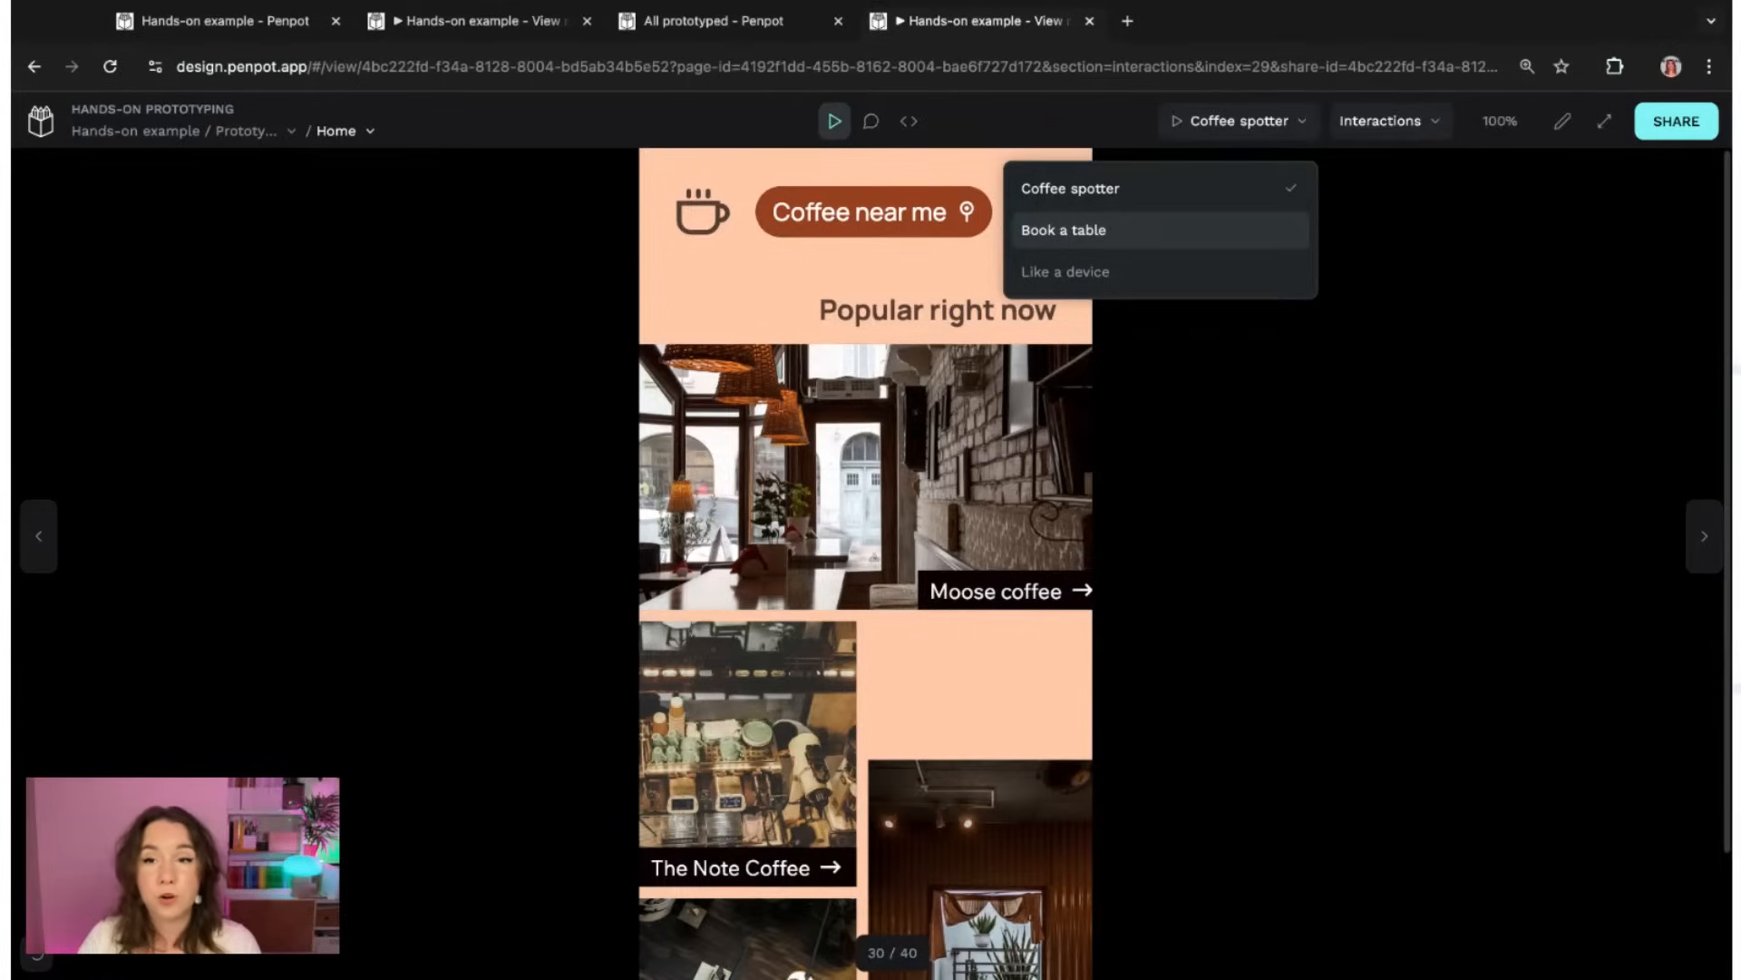
pyautogui.click(1466, 222)
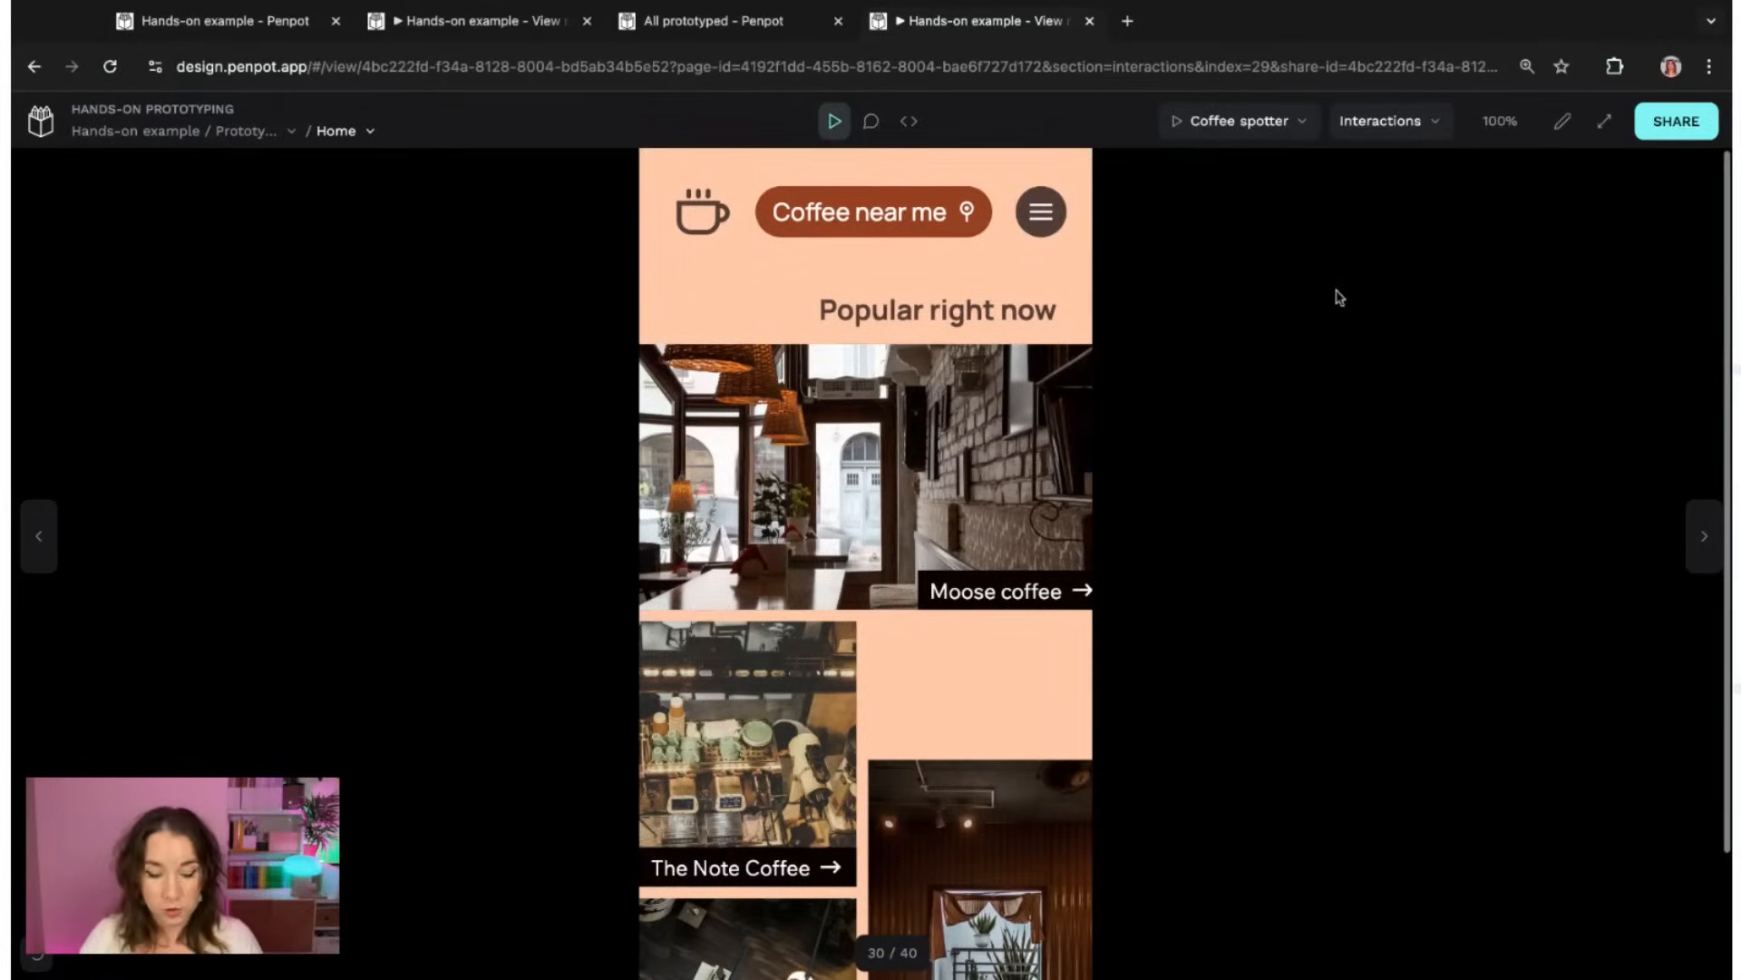
pyautogui.click(1356, 66)
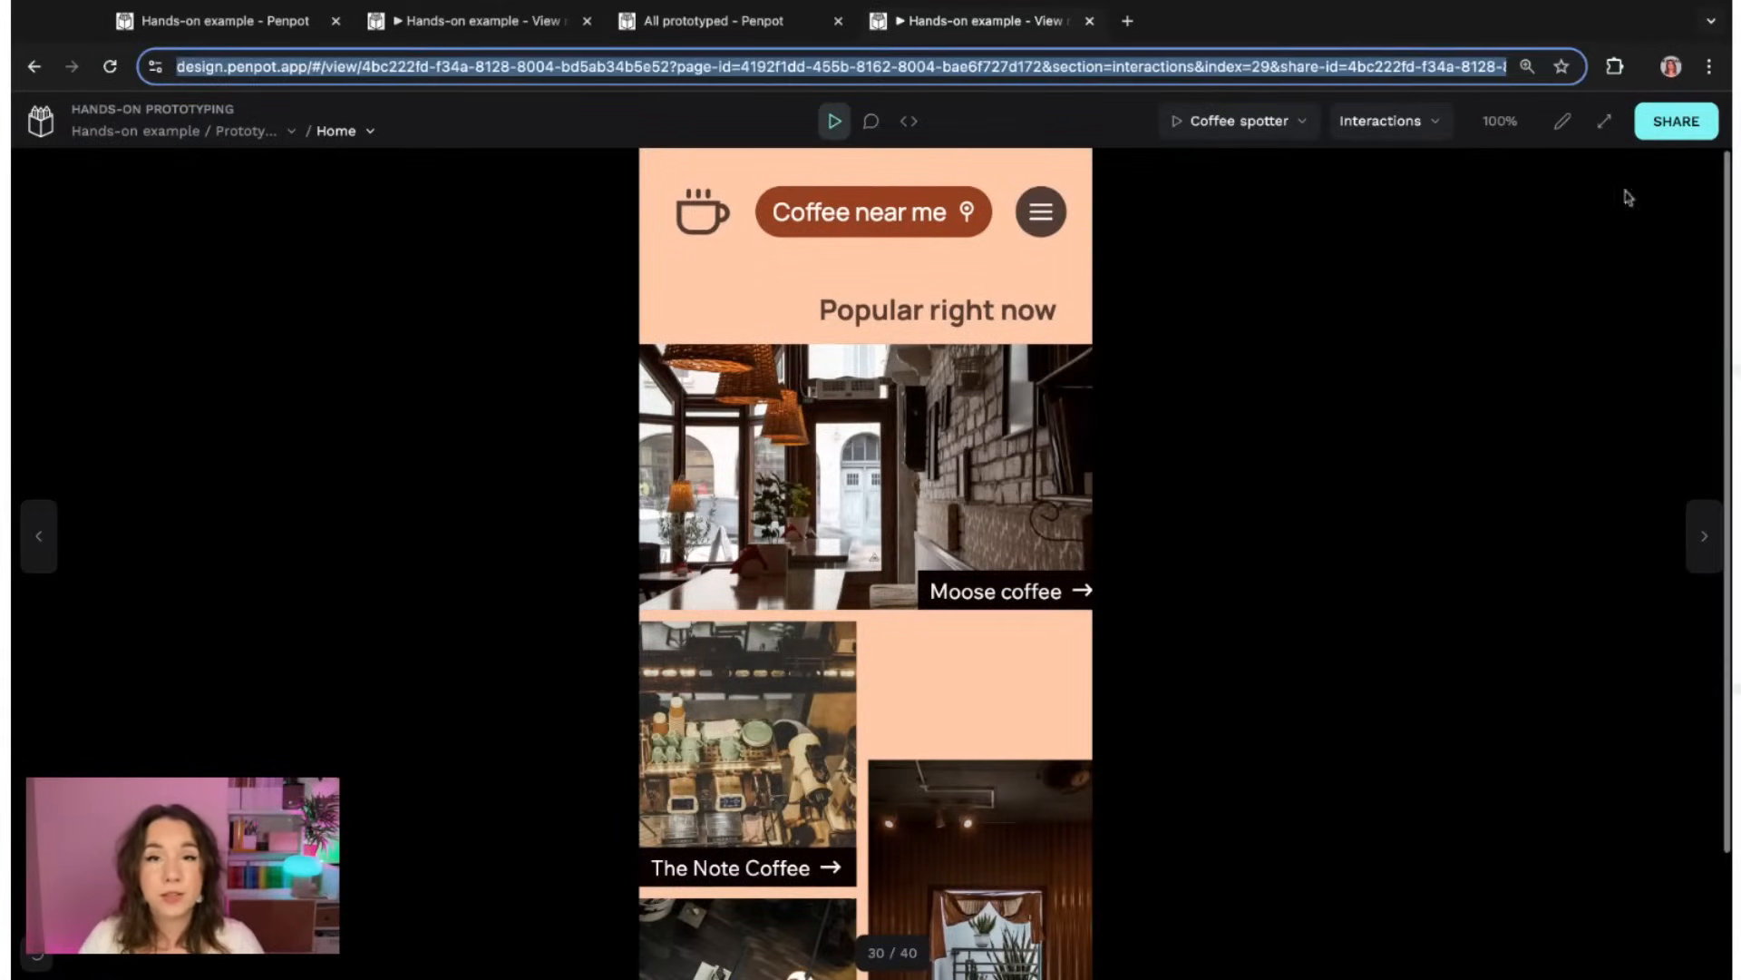
pyautogui.press('super+v')
pyautogui.press('Return')
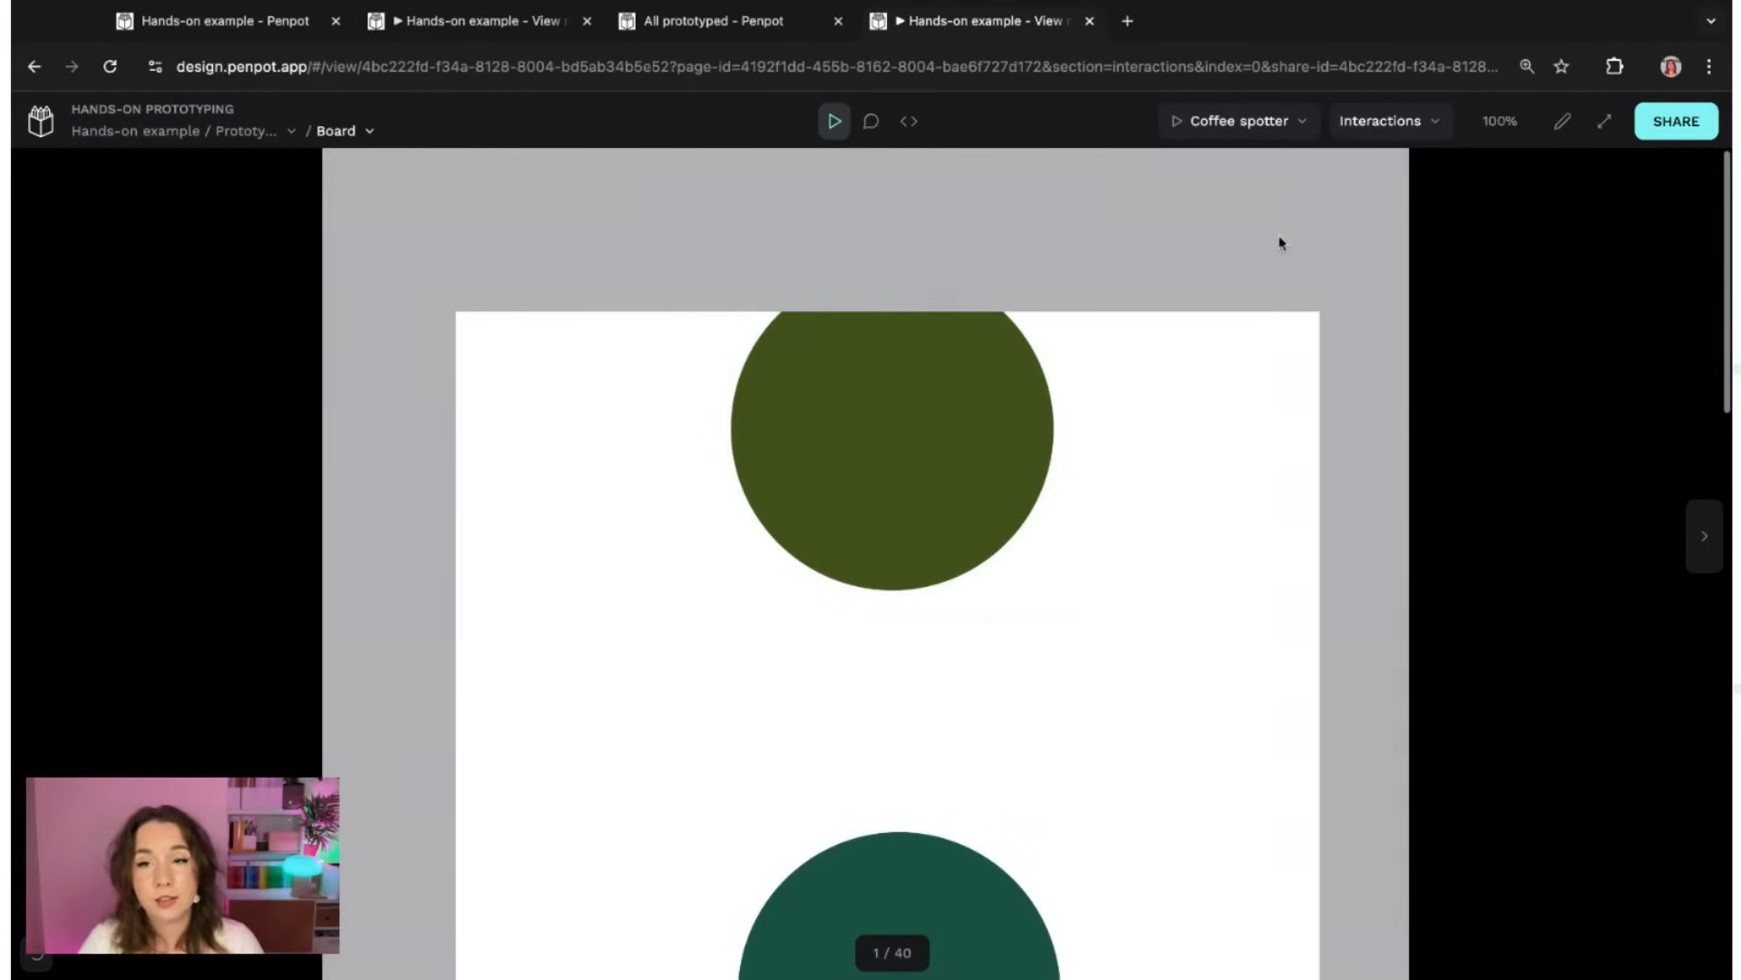
pyautogui.click(1250, 127)
pyautogui.click(1086, 242)
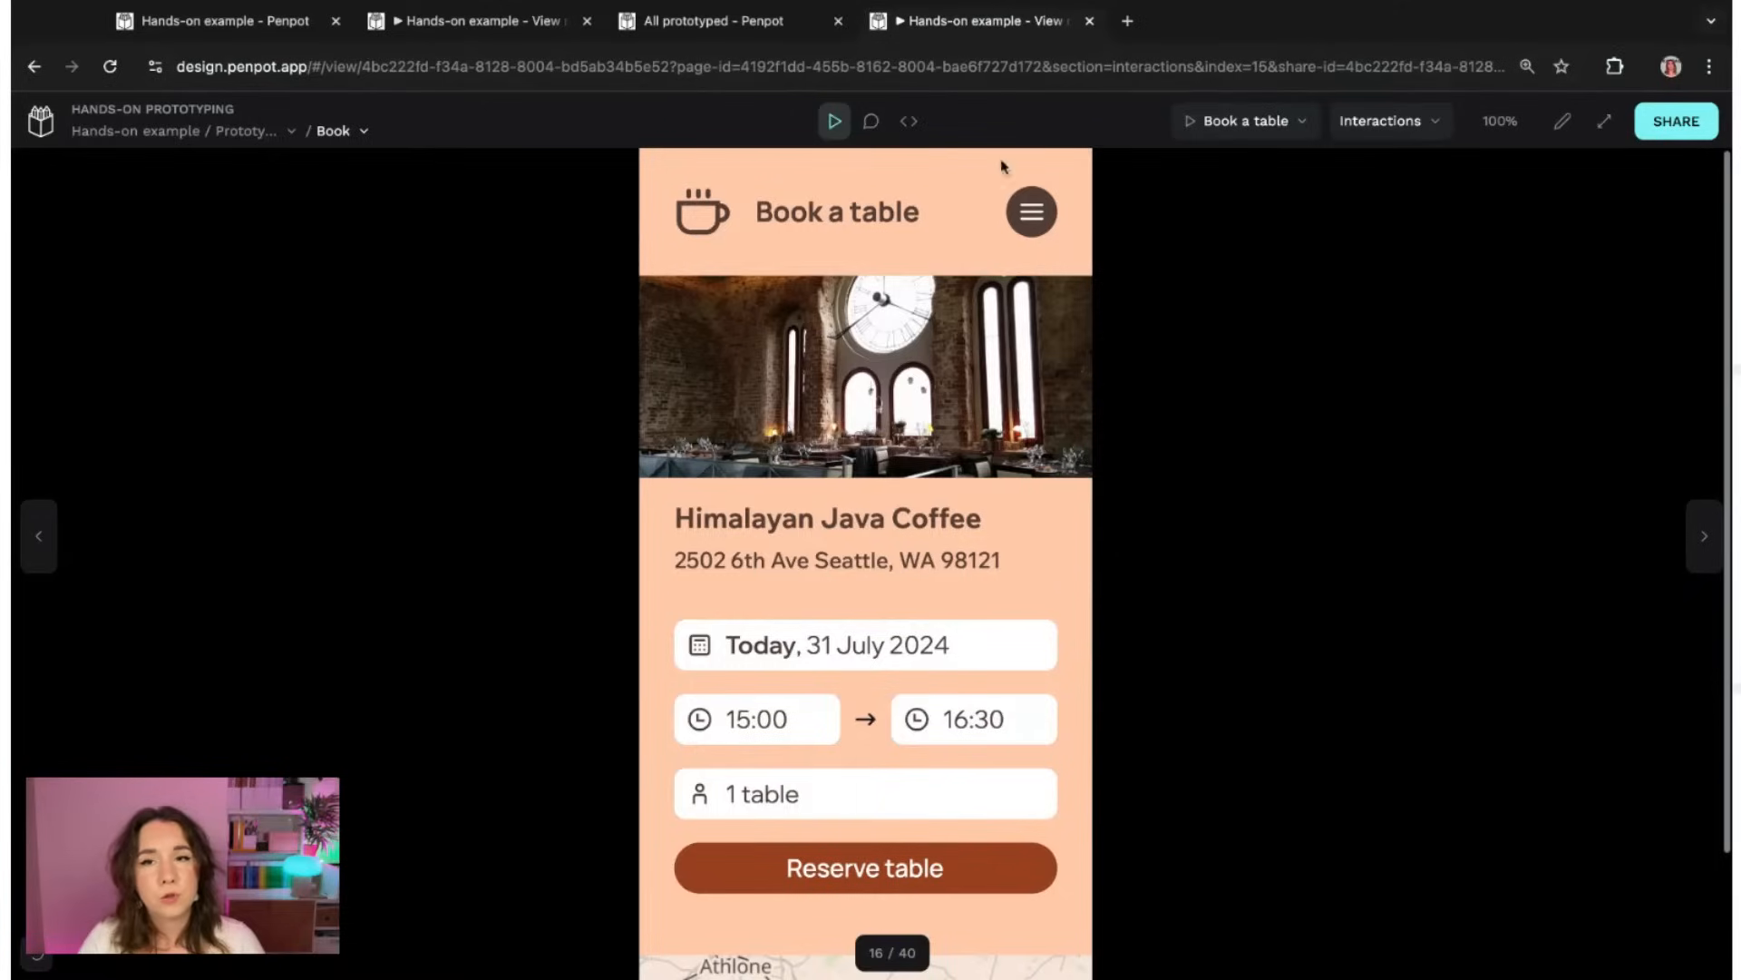
# - Copy the address of the Book a table flow and open it in a new browser tab
pyautogui.click(1058, 62)
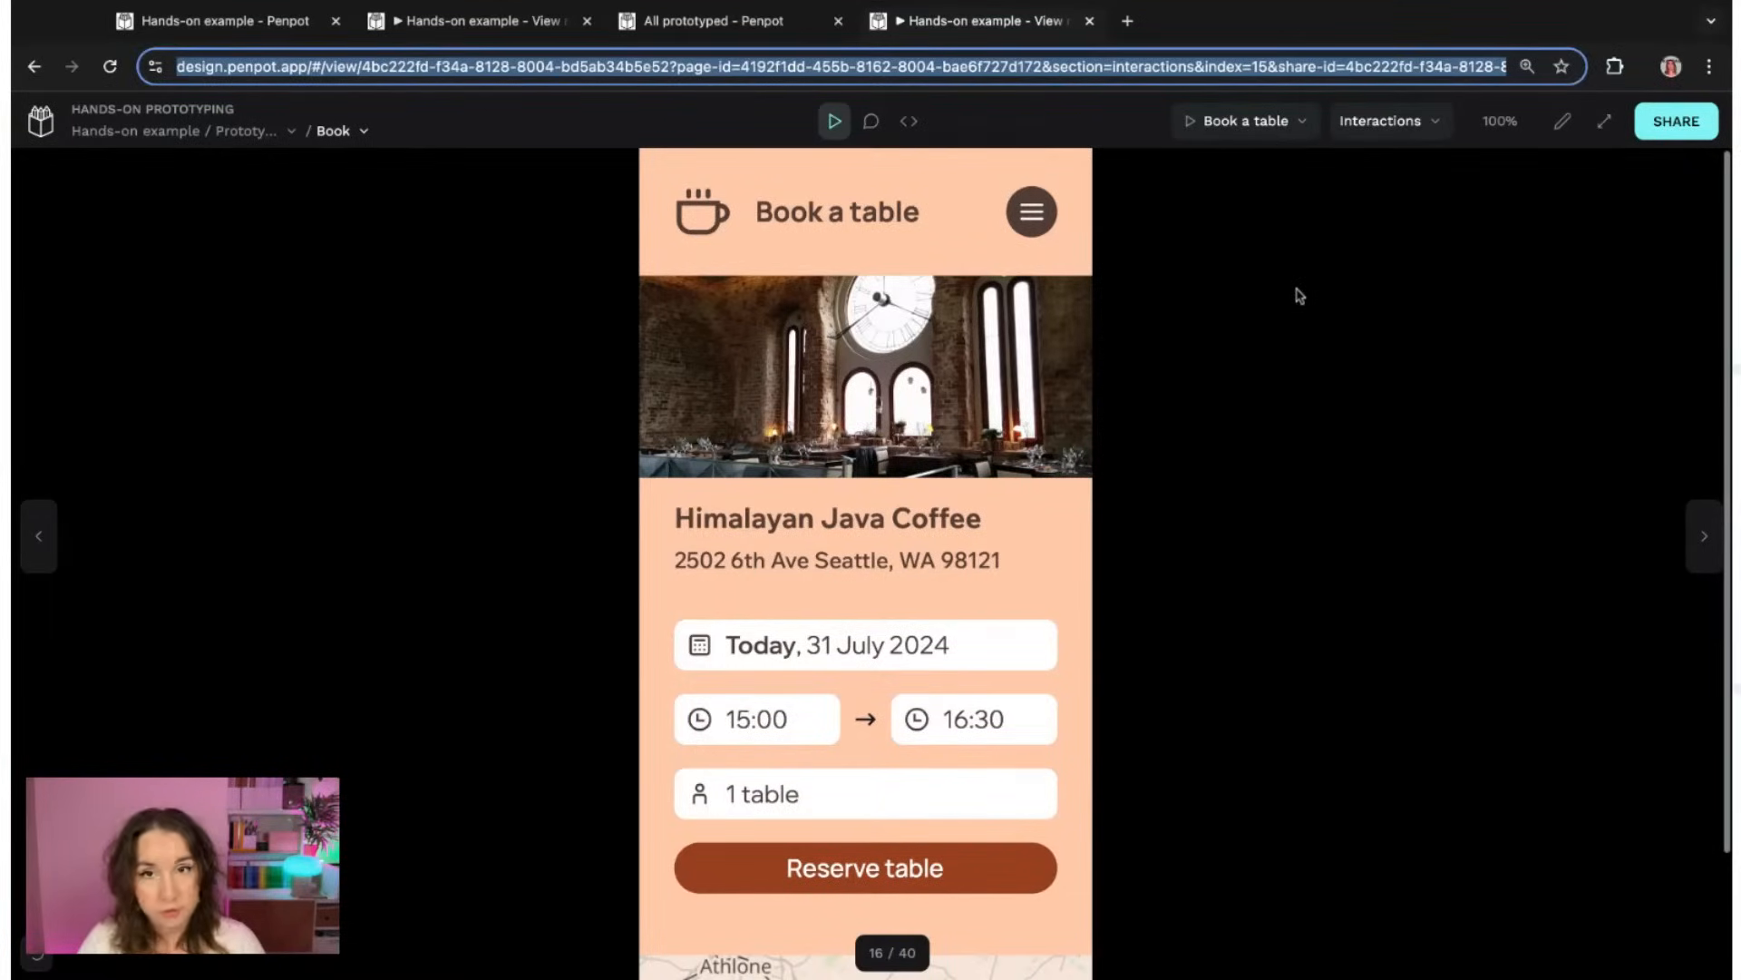
pyautogui.click(1320, 308)
pyautogui.hotkey('ctrl', 't')
pyautogui.hotkey('ctrl', 'v')
pyautogui.press('Return')
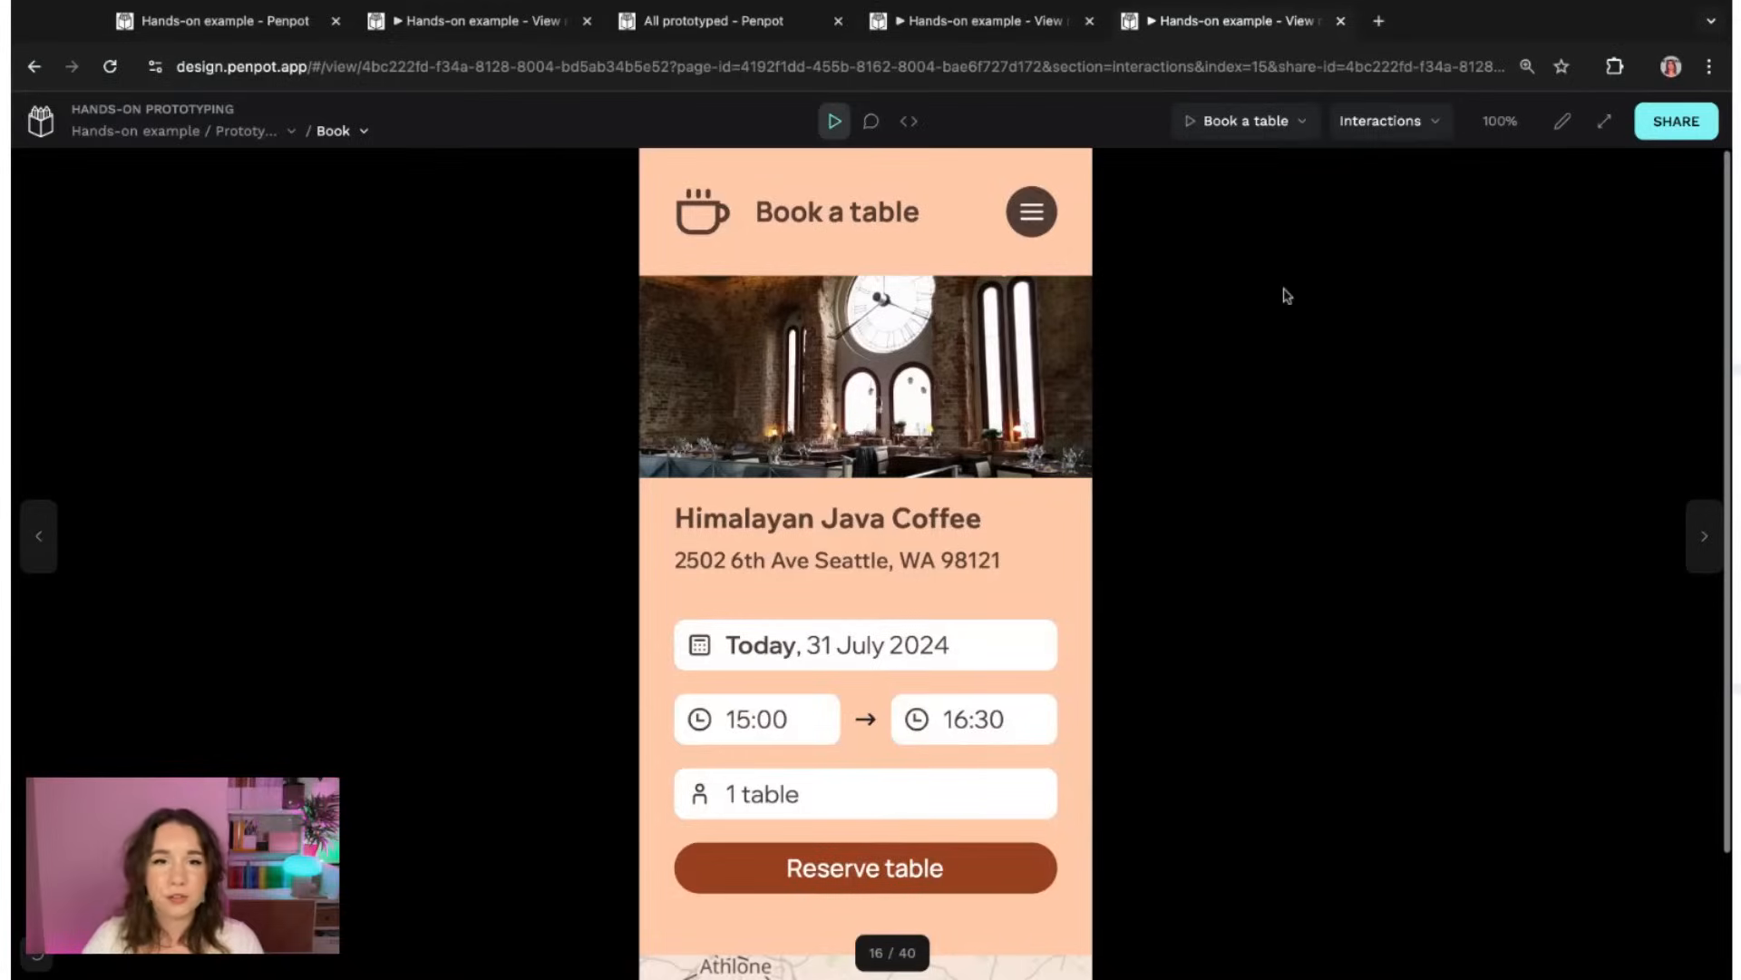
# - Open the design file in the workspace, select the grey frame shape on Board, and launch view mode from there
pyautogui.click(1563, 125)
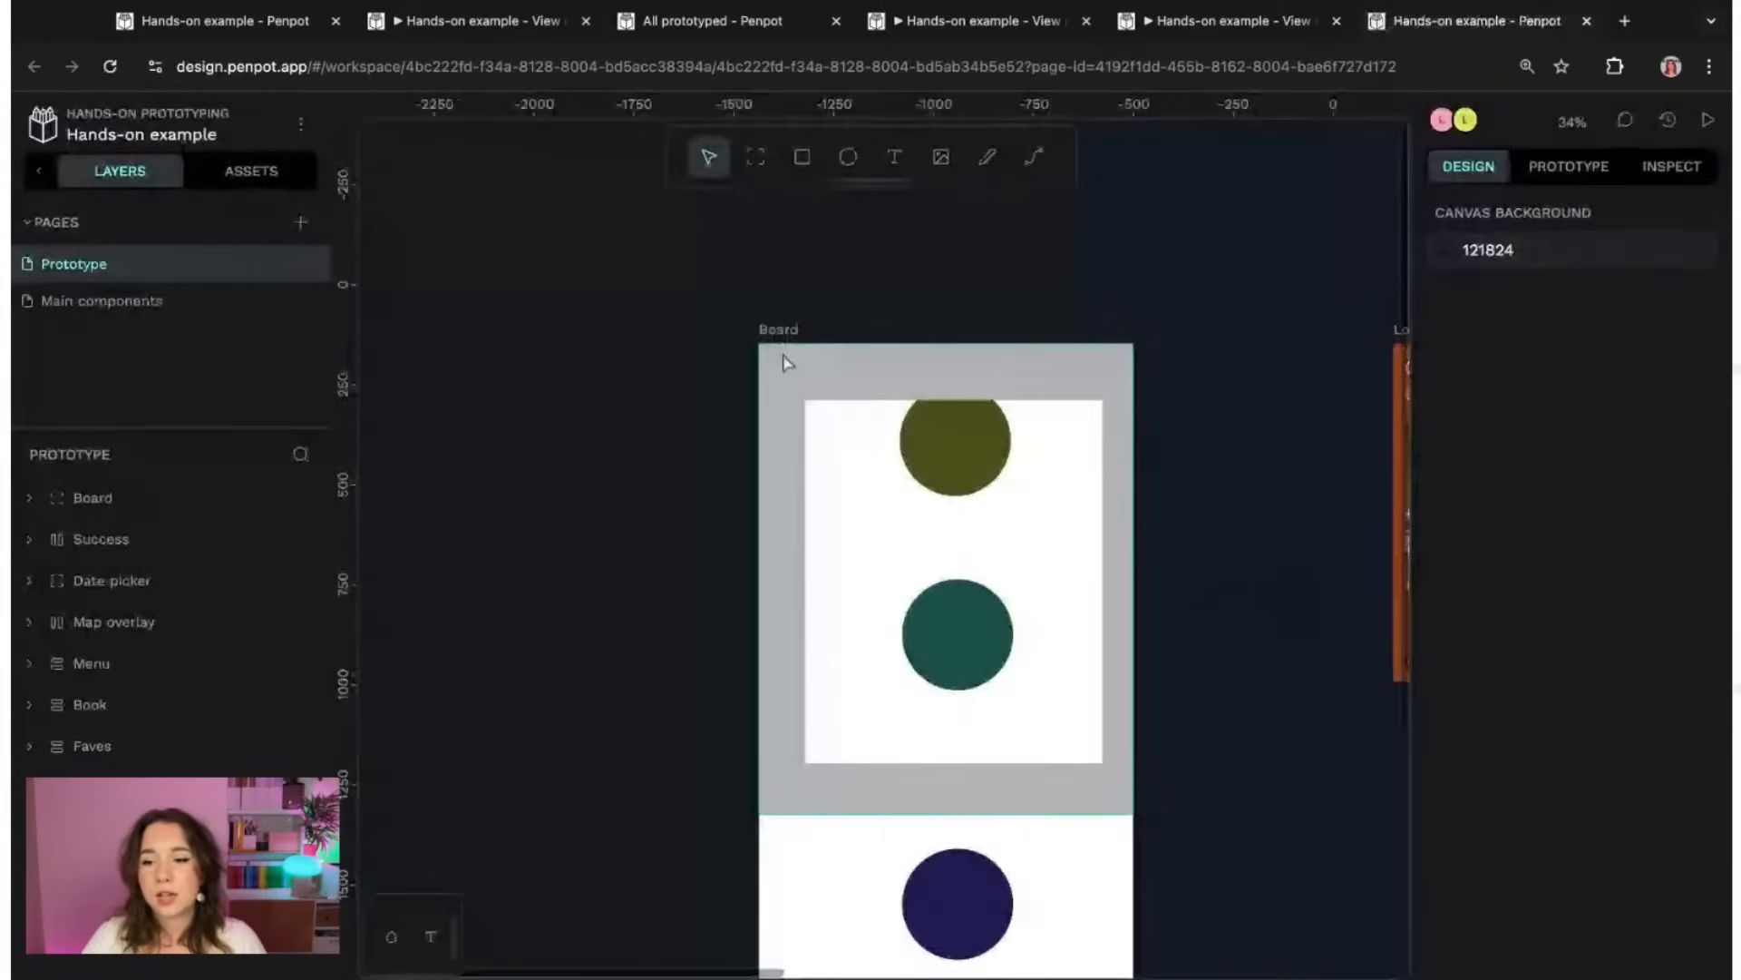
pyautogui.click(789, 365)
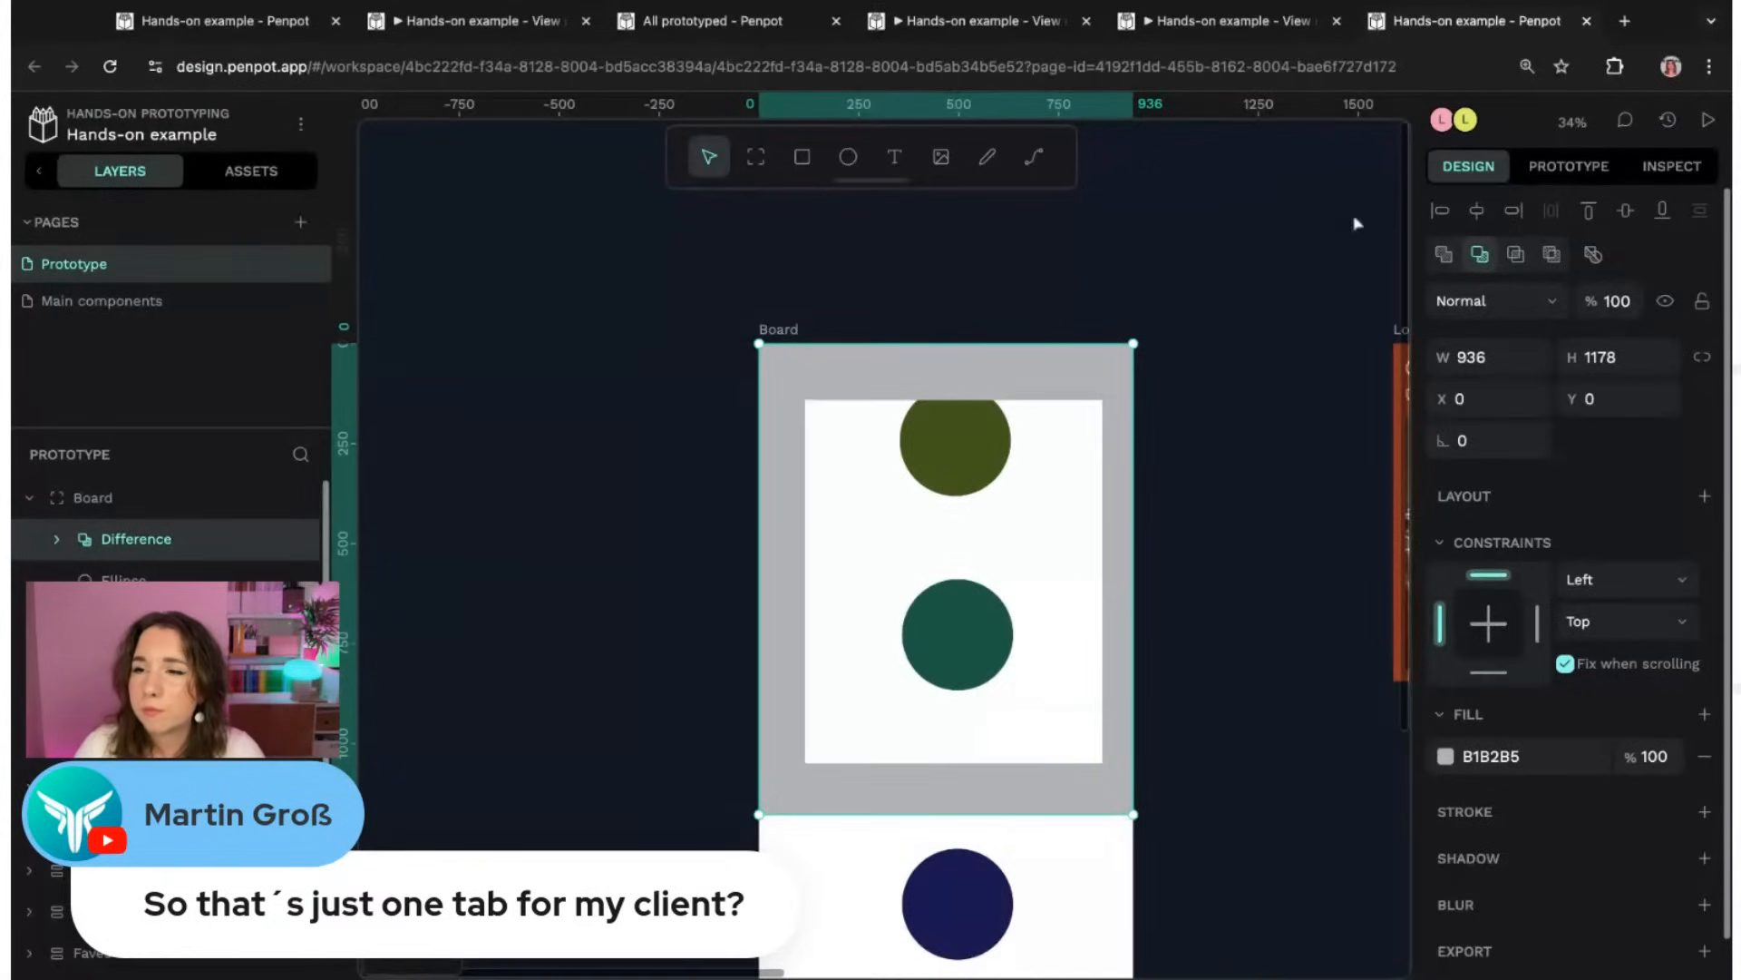
pyautogui.click(1704, 118)
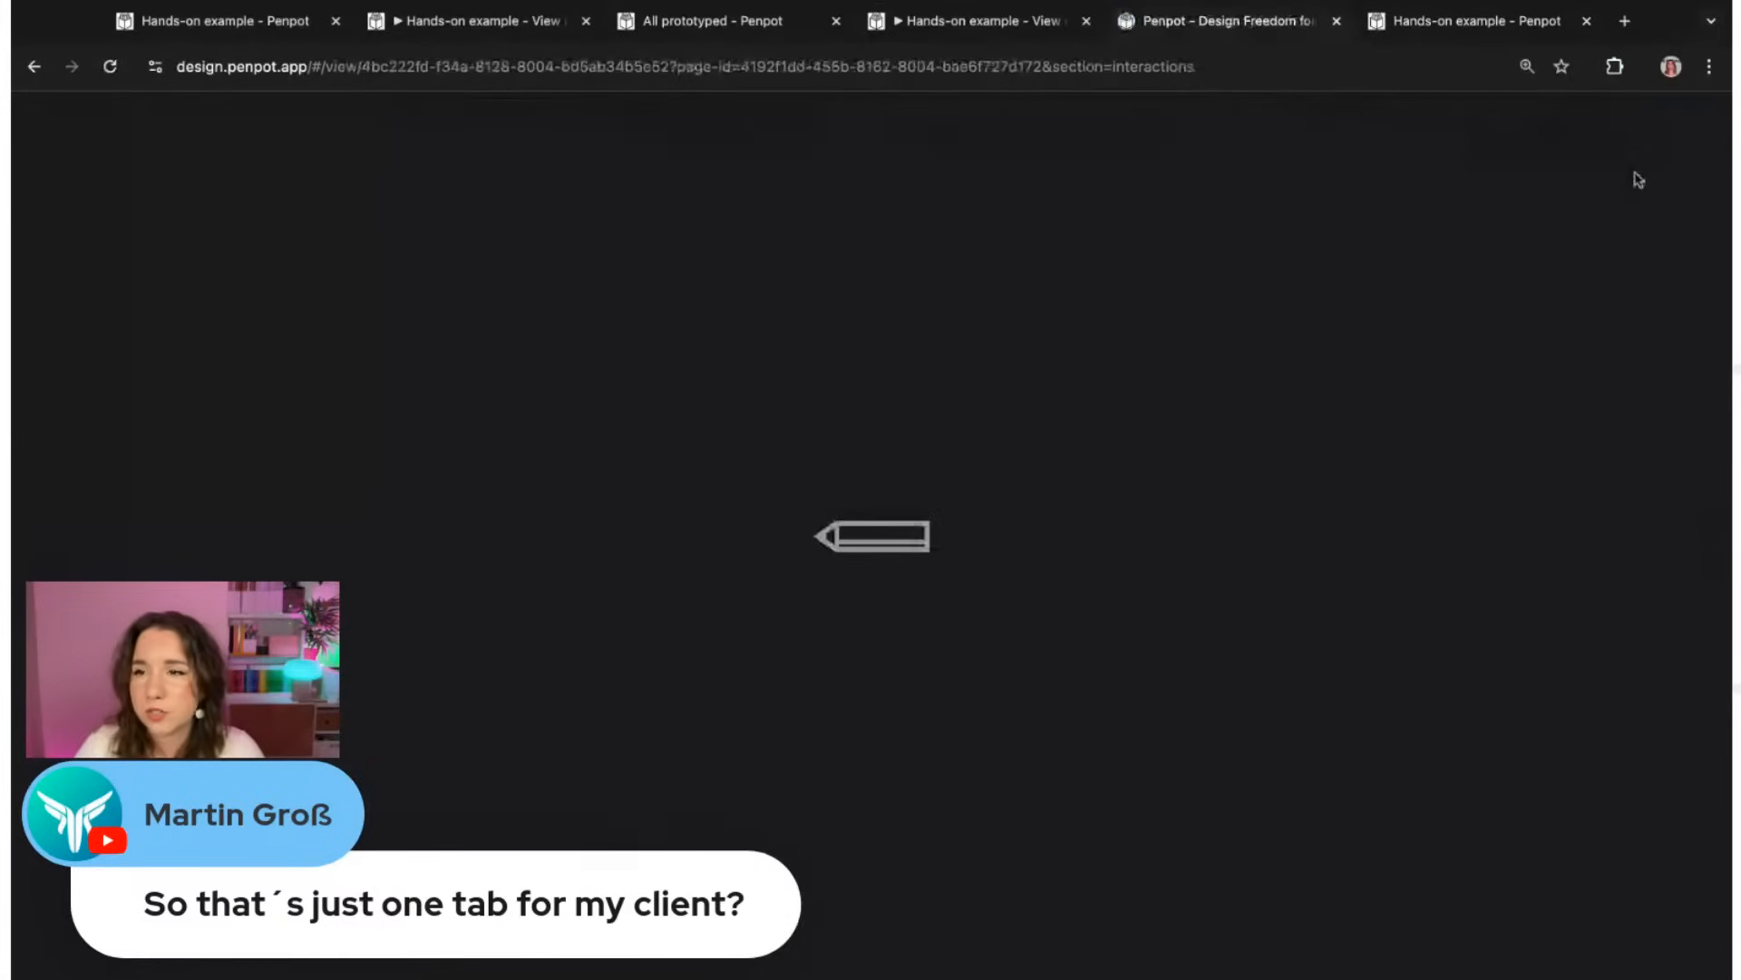
# - Destroy the existing share link and generate a new one that shares both the Prototype and Main components pages
pyautogui.click(1676, 125)
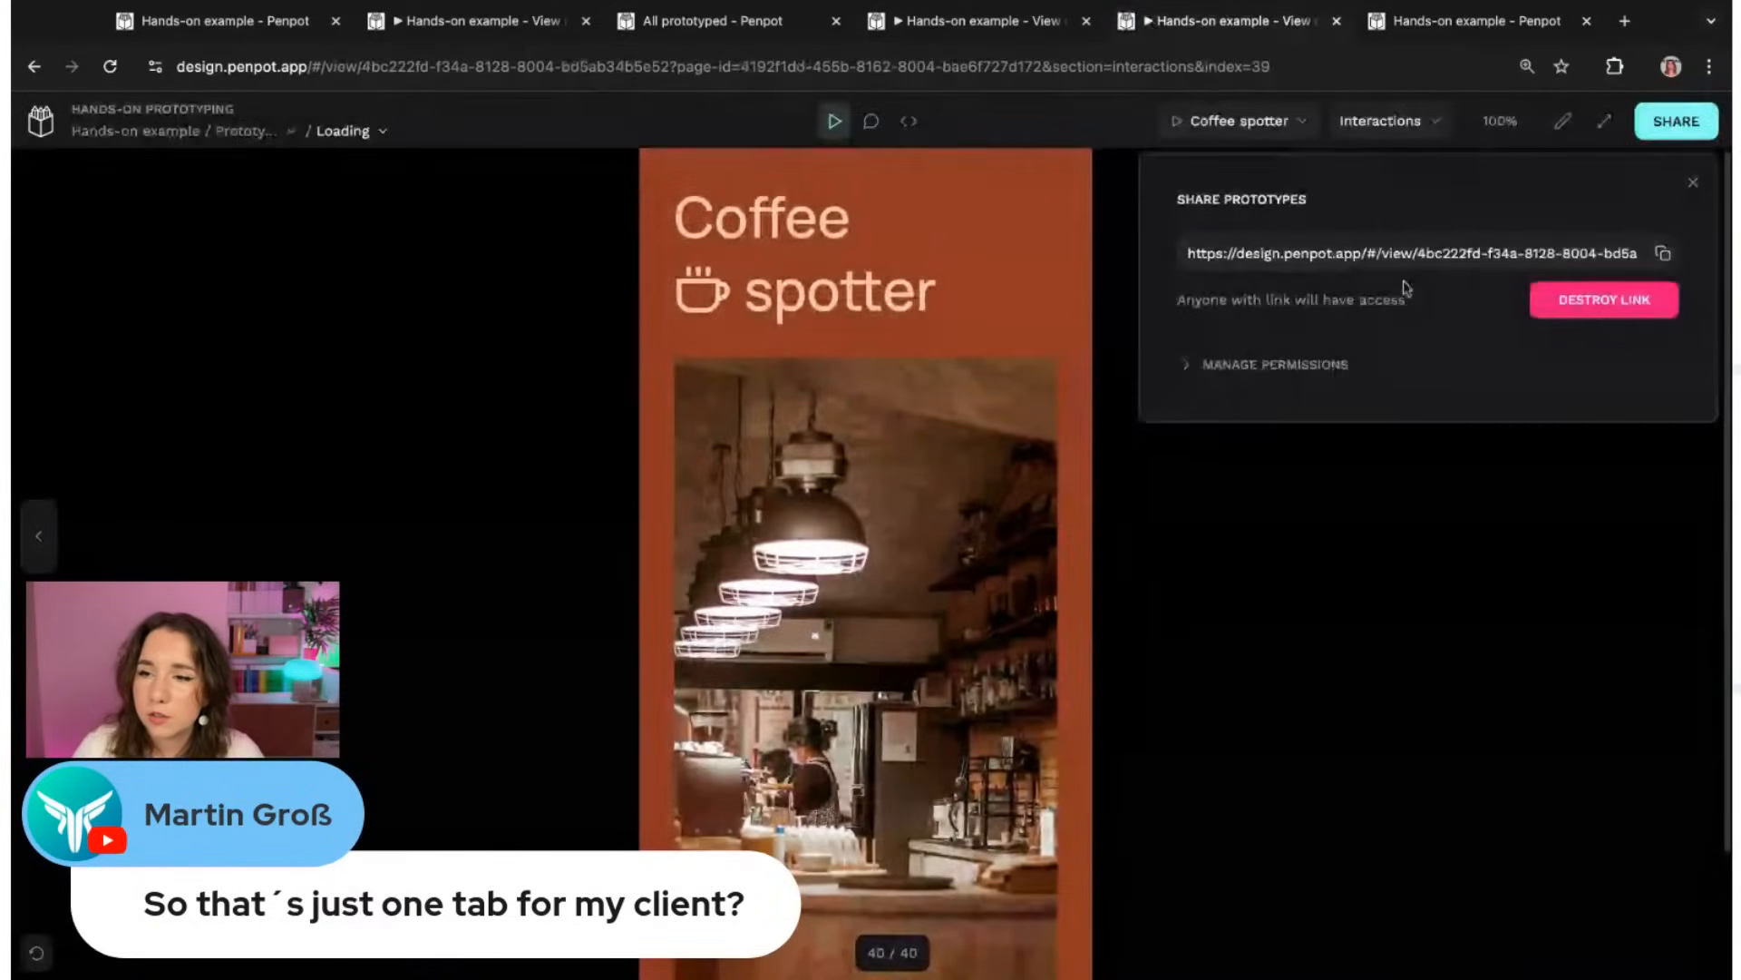
pyautogui.click(1658, 298)
pyautogui.click(1628, 314)
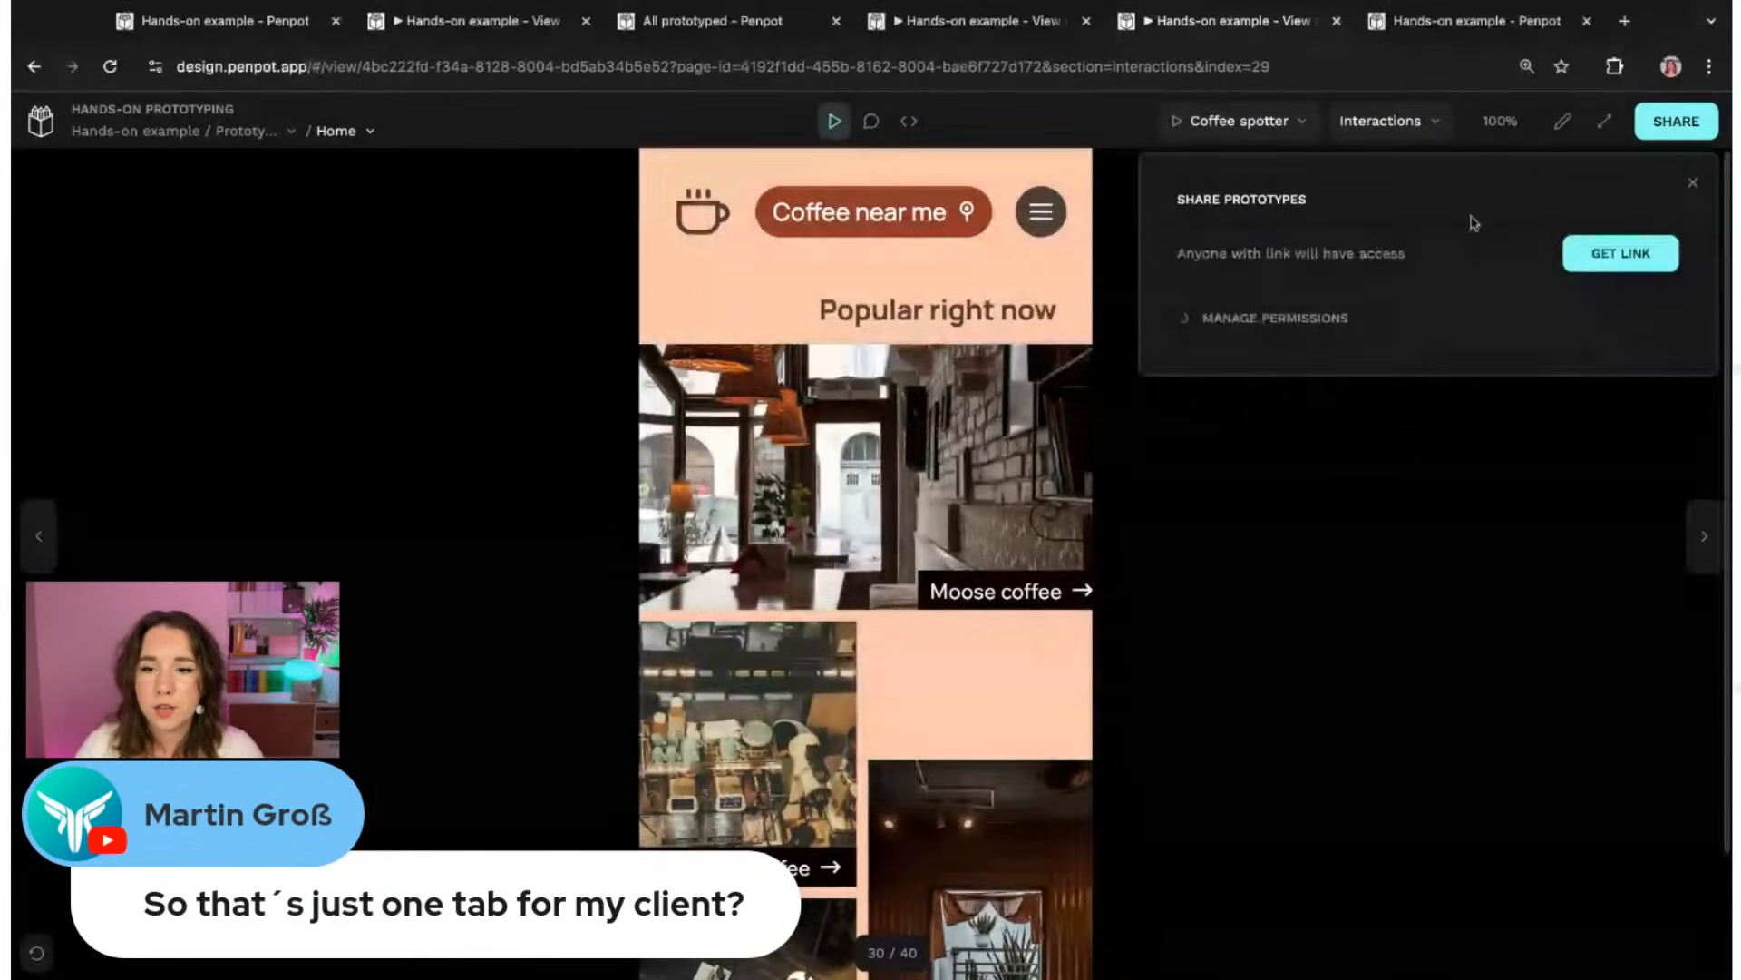
pyautogui.click(1196, 322)
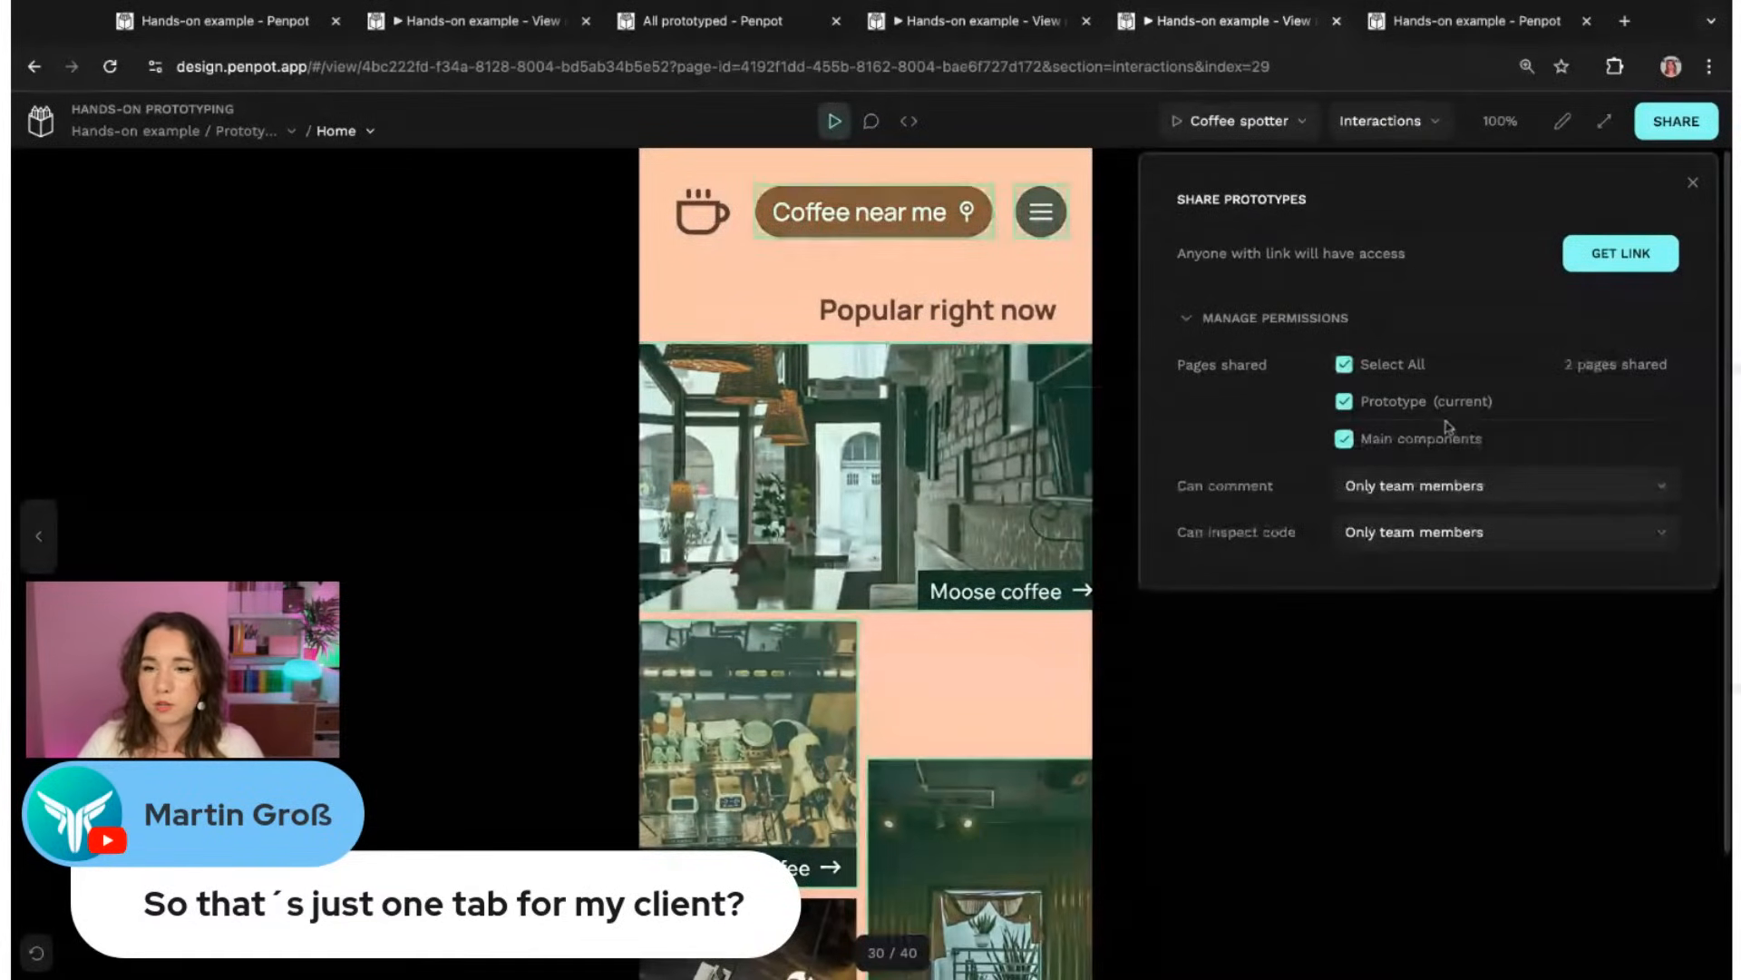
pyautogui.click(1623, 253)
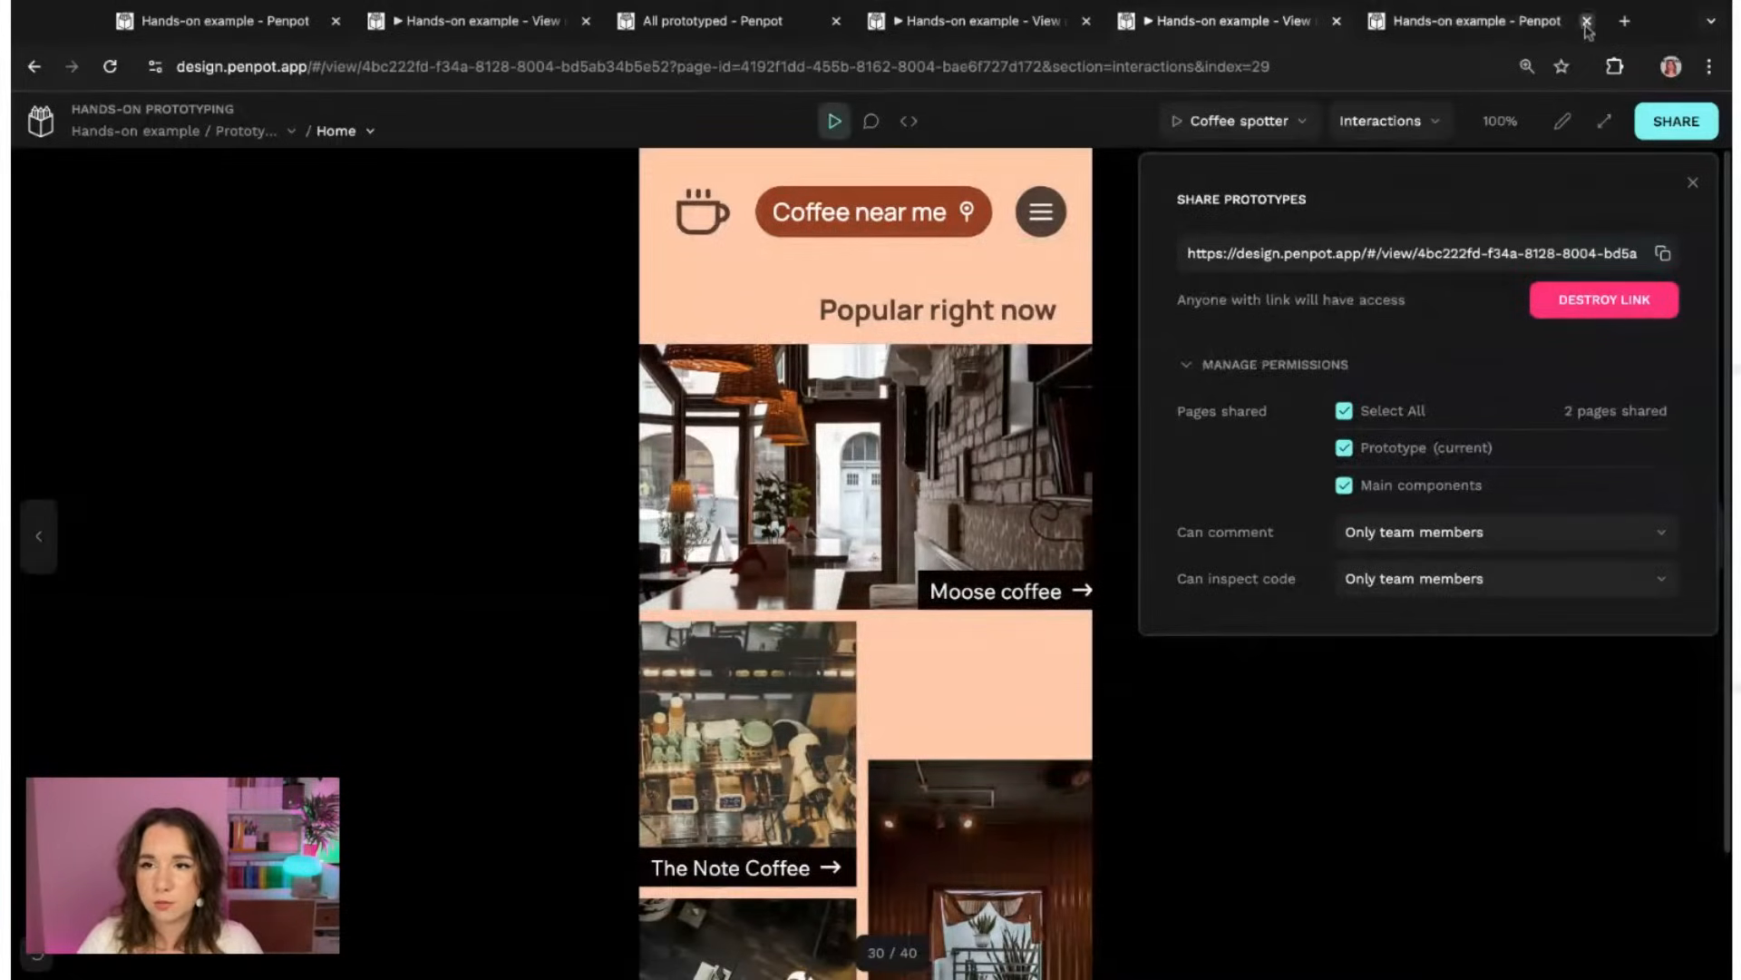
# - Close the duplicate workspace, view mode and All prototyped tabs, keeping the original Hands-on example file open
pyautogui.click(1586, 21)
pyautogui.click(1290, 21)
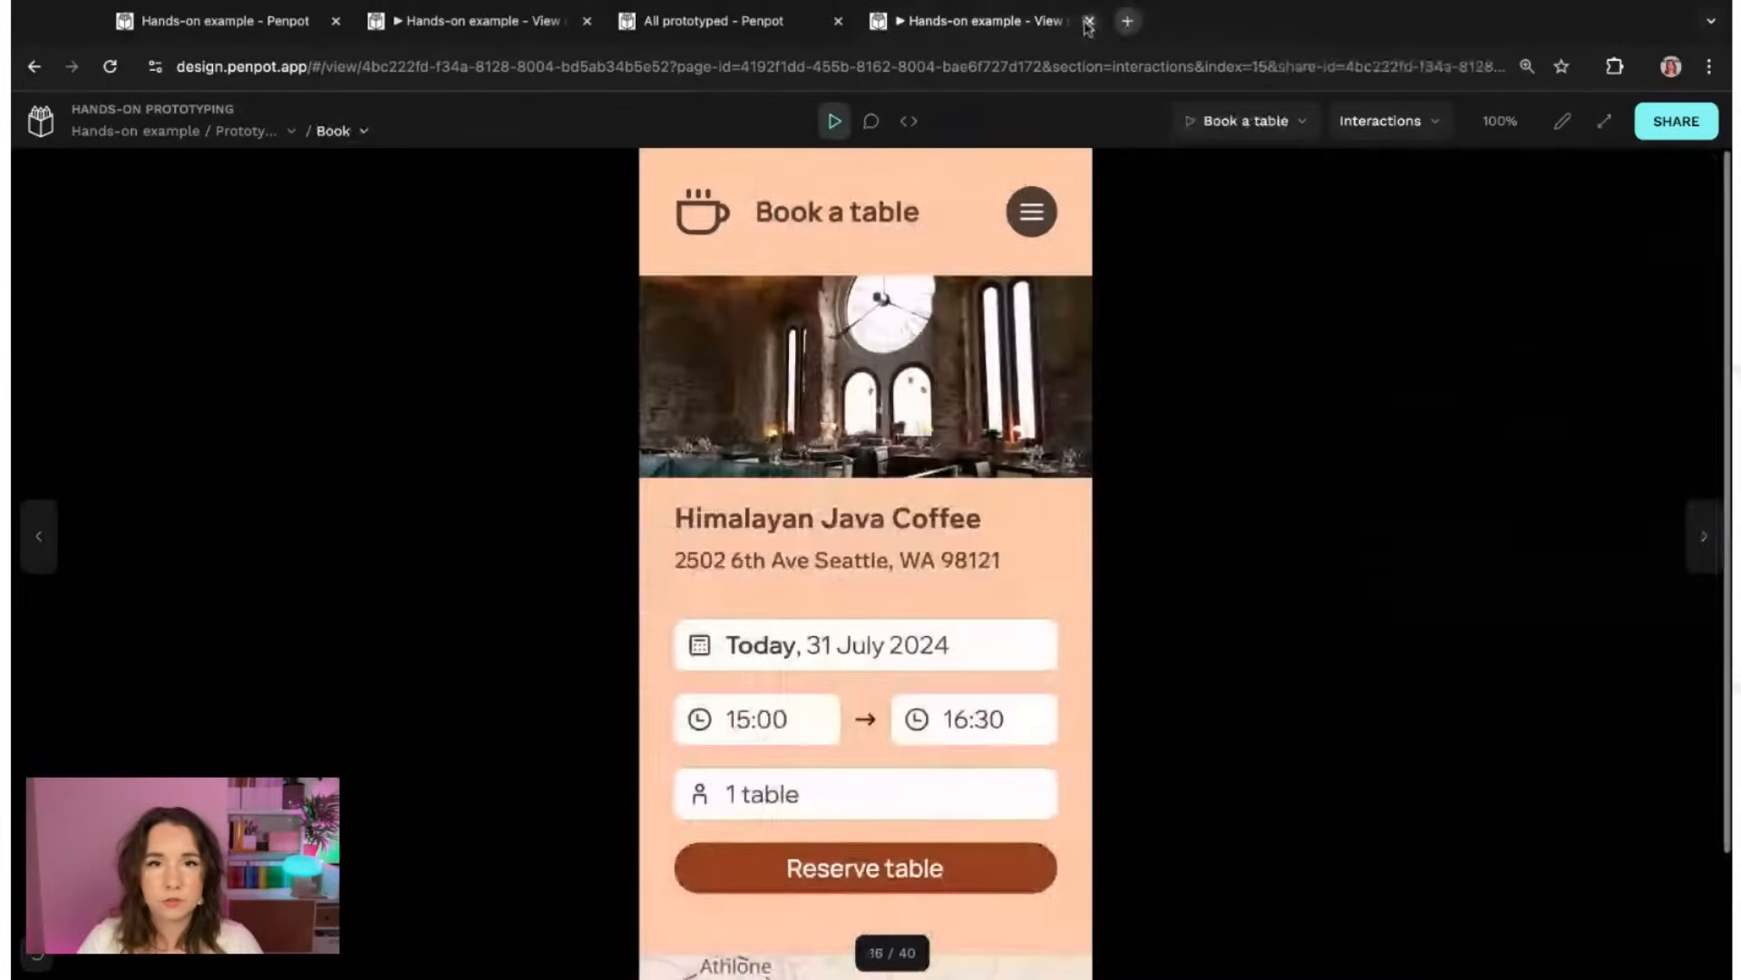
pyautogui.click(1088, 21)
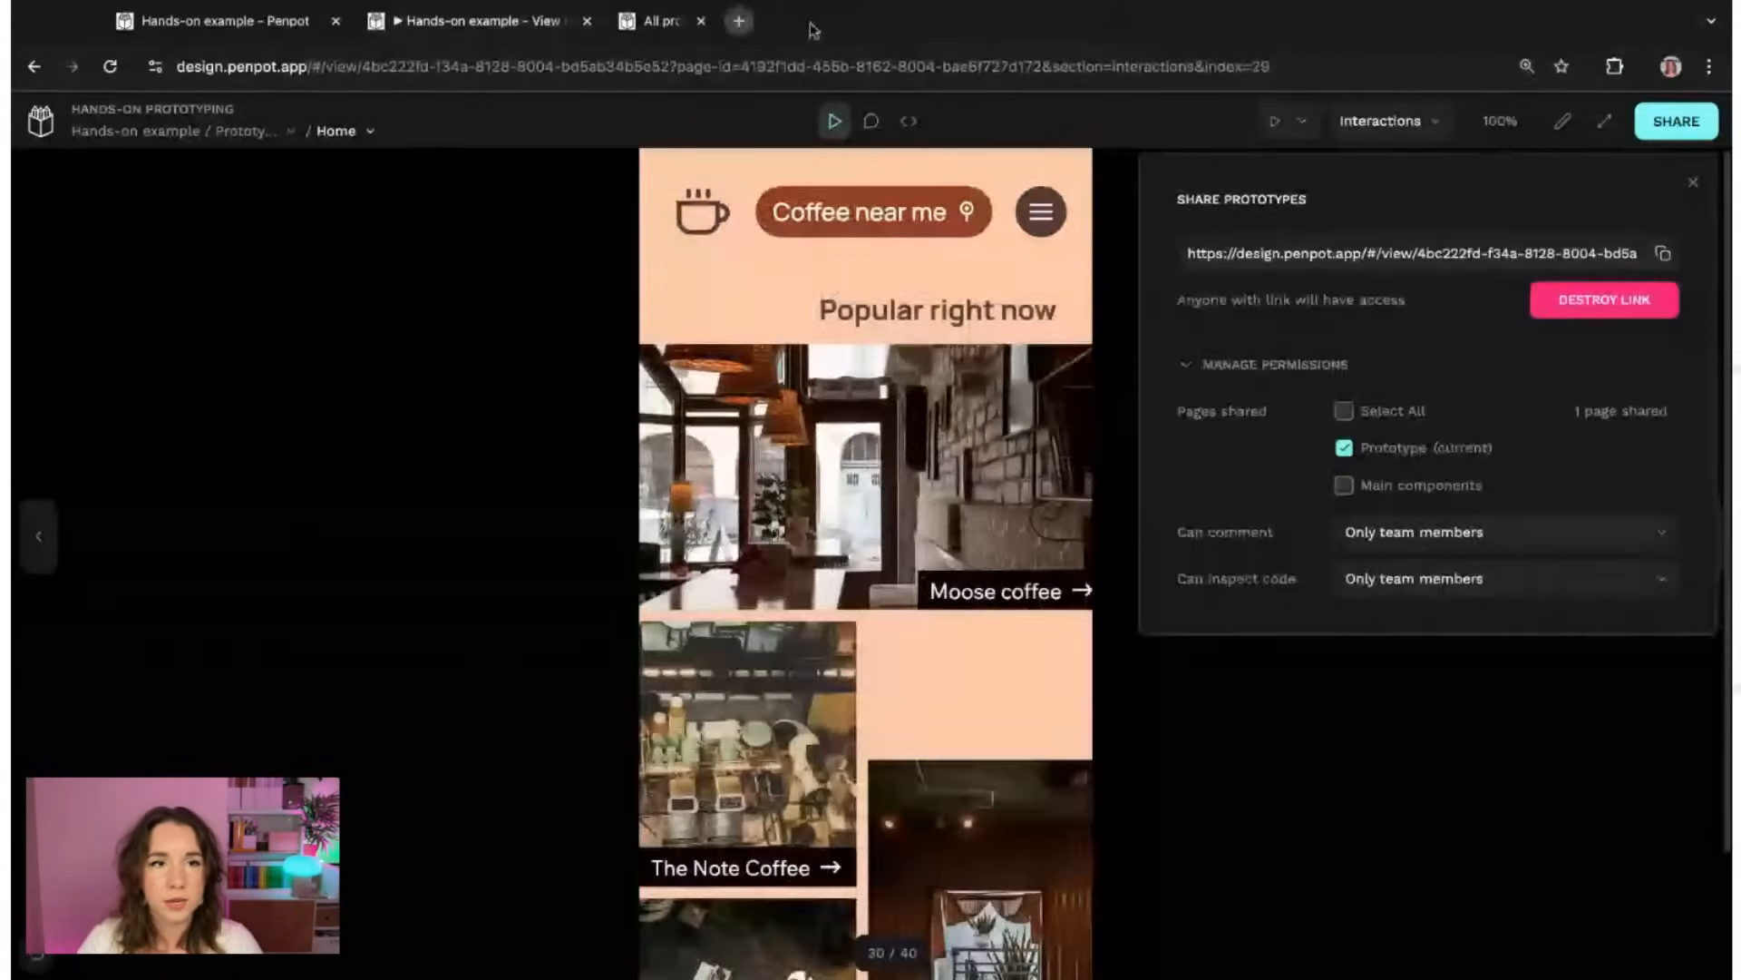
pyautogui.click(702, 20)
pyautogui.click(587, 21)
# - Open the copied Book a table link in a new tab and check which pages and boards it offers
pyautogui.hotkey('ctrl', 't')
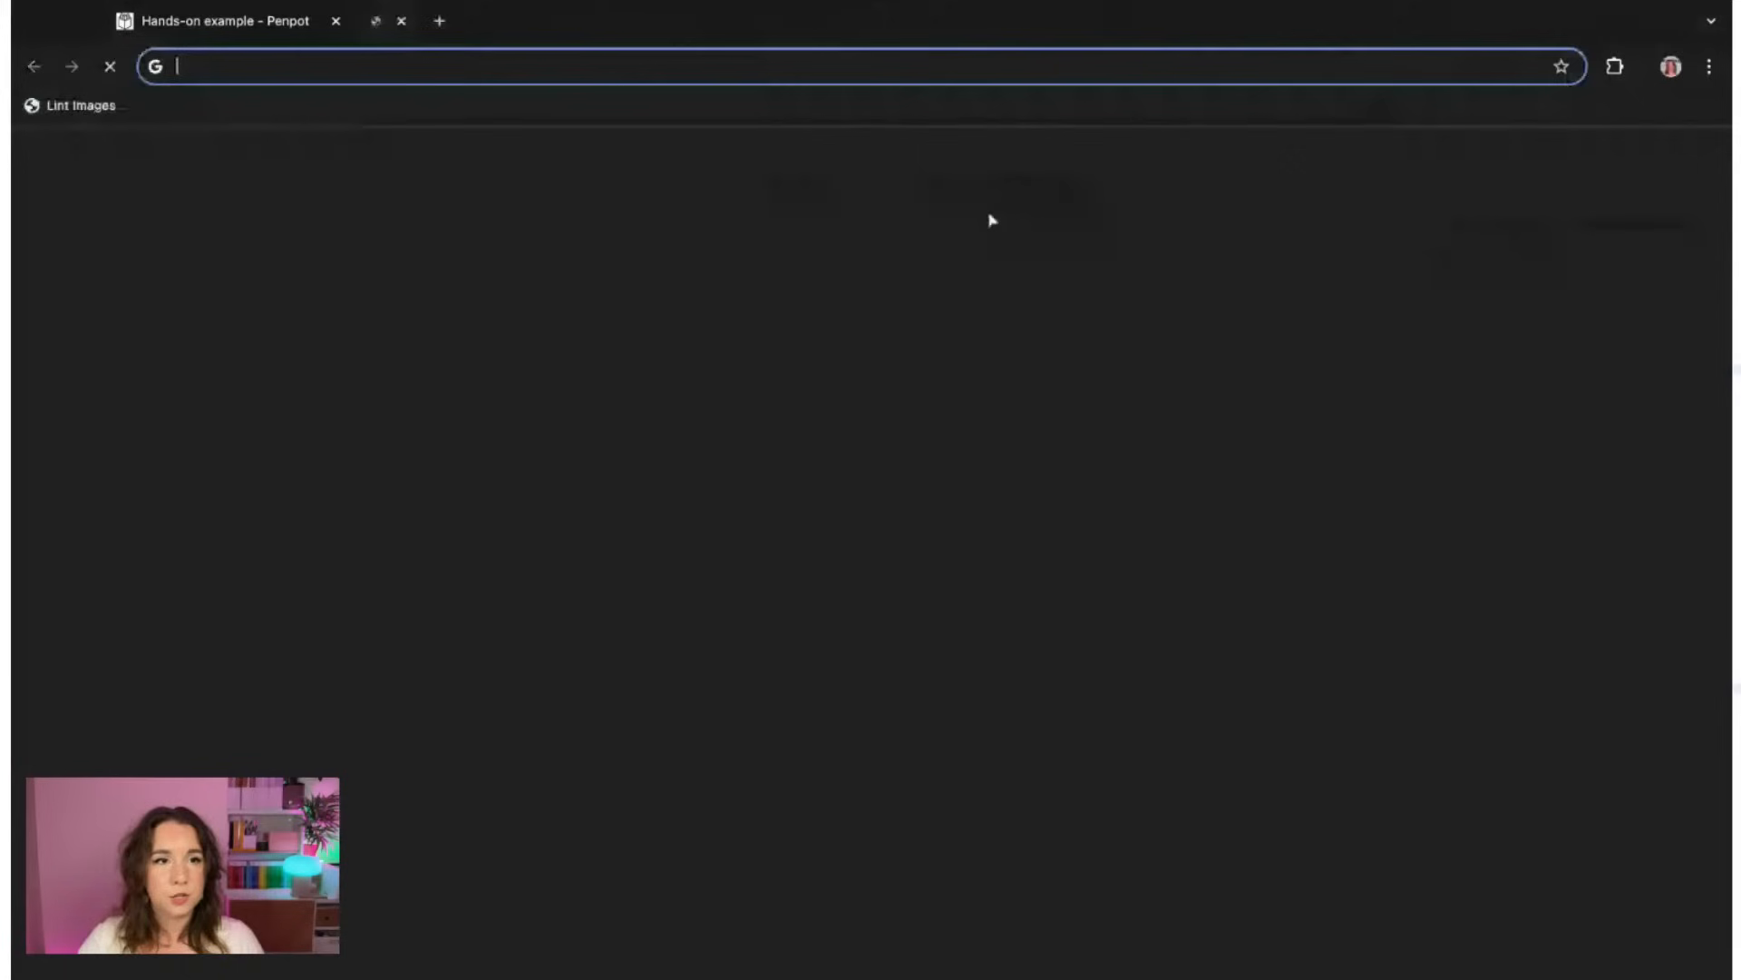
pyautogui.hotkey('ctrl', 'v')
pyautogui.press('Return')
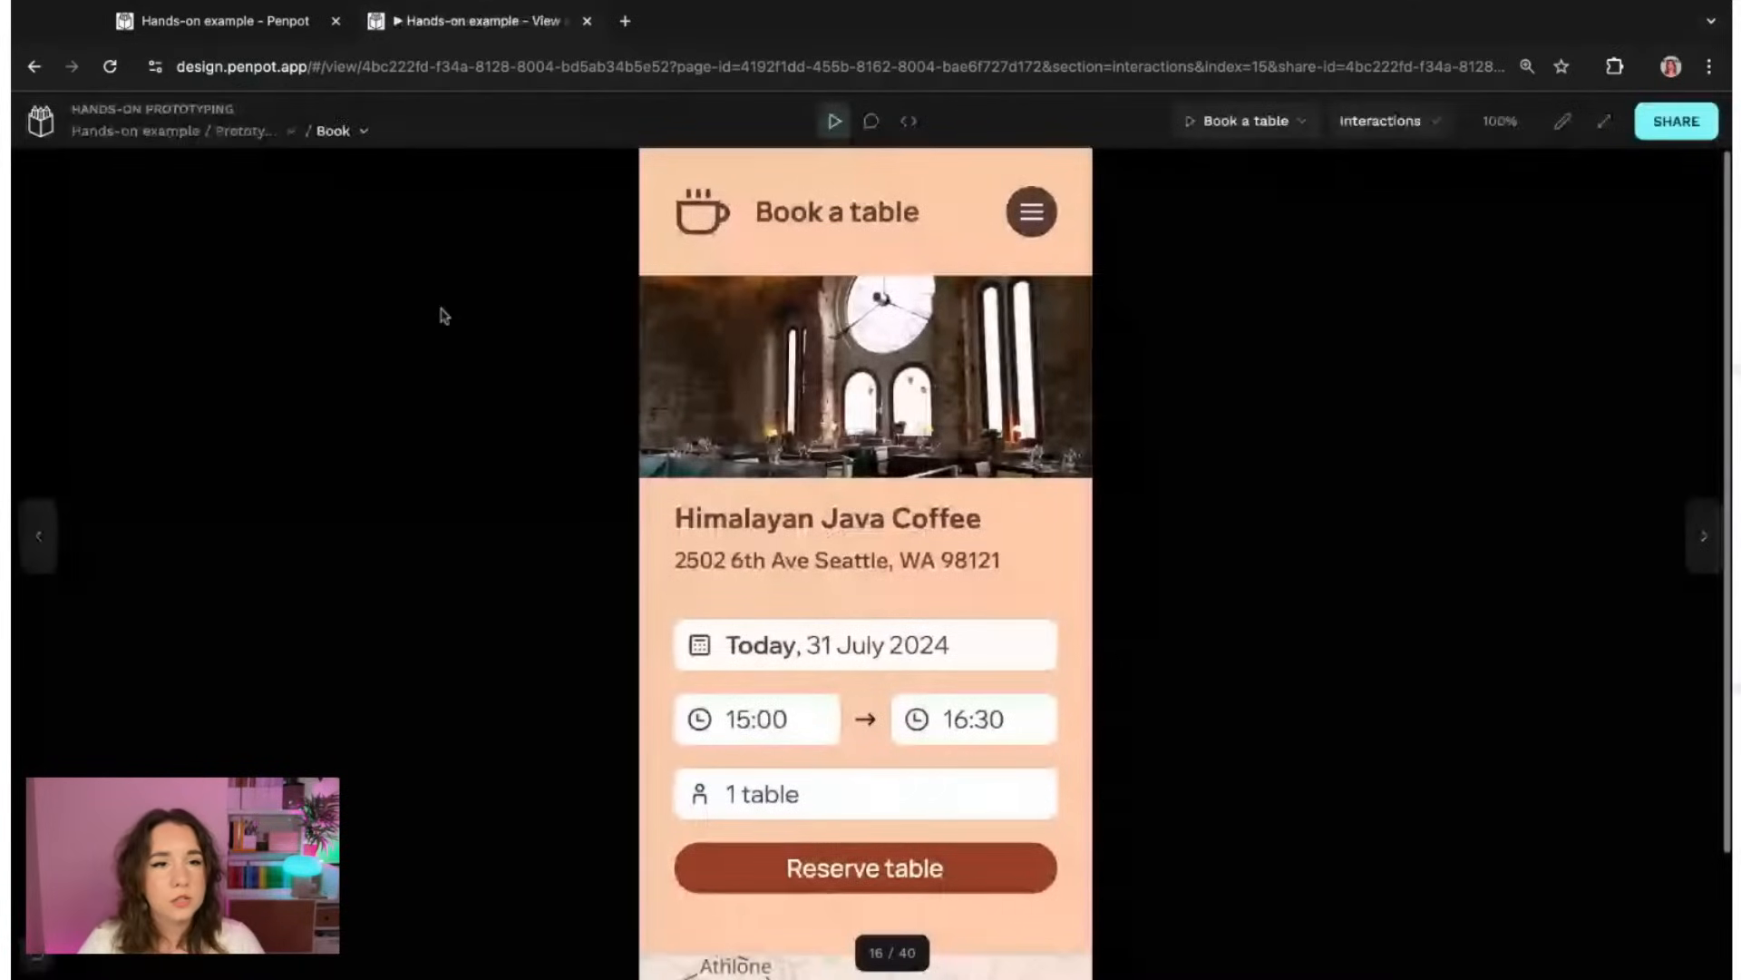
pyautogui.click(280, 135)
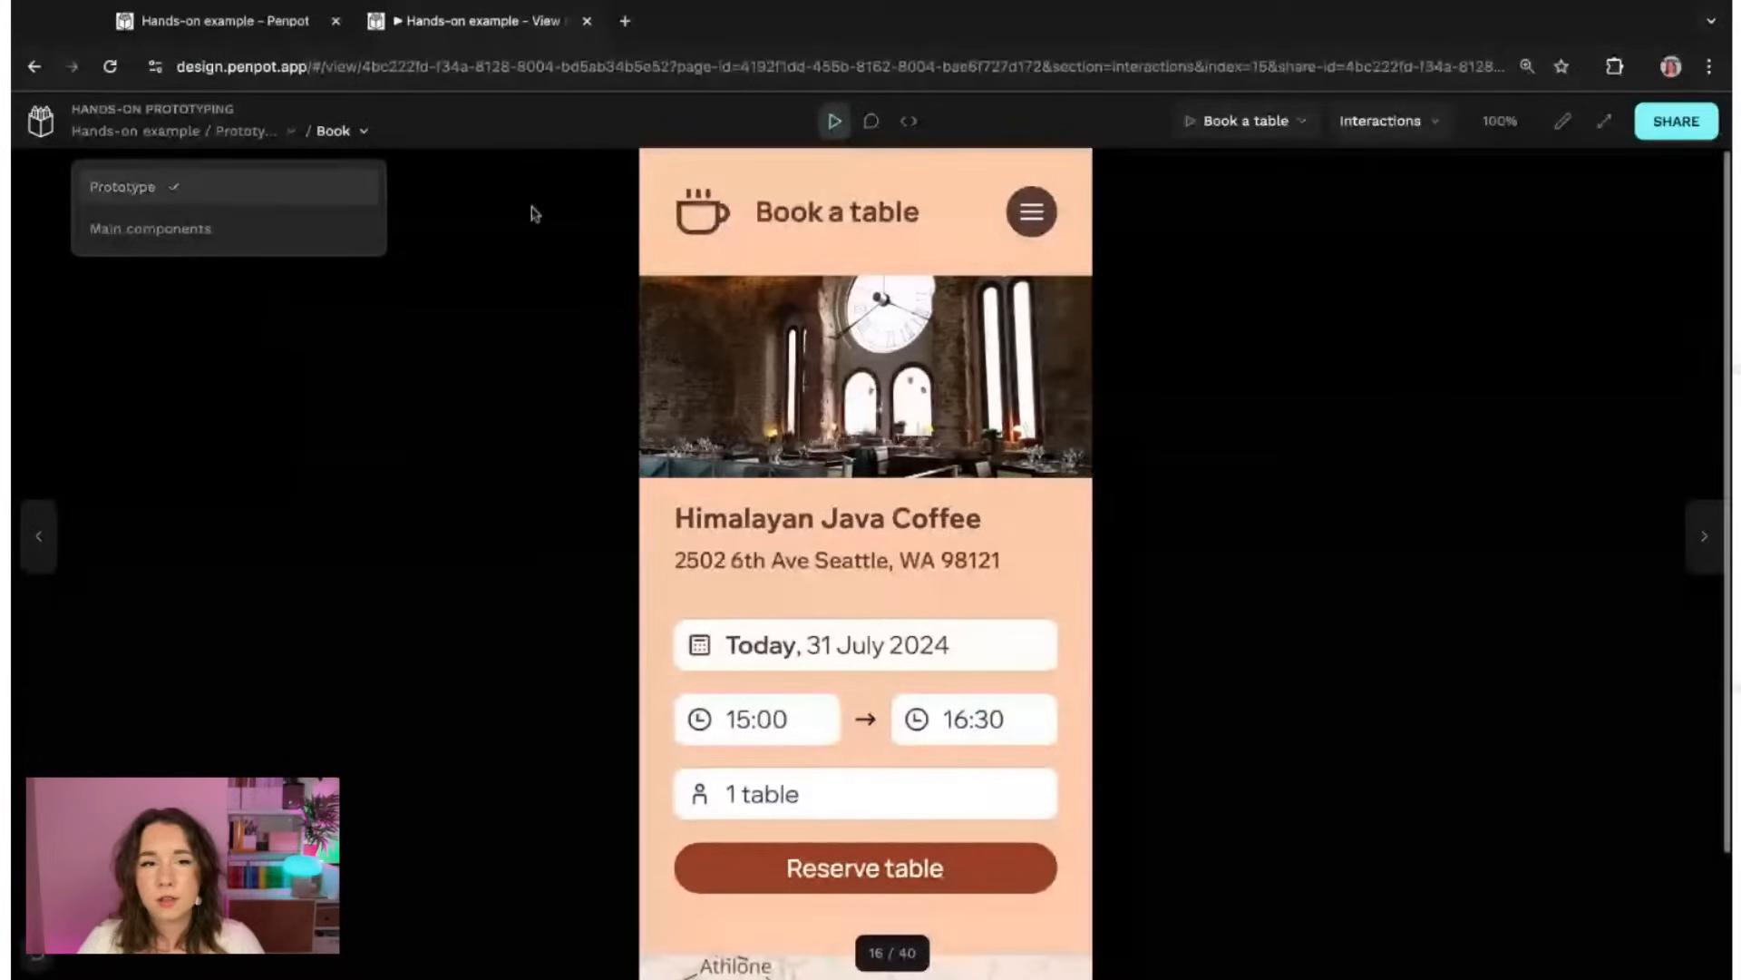
pyautogui.click(363, 131)
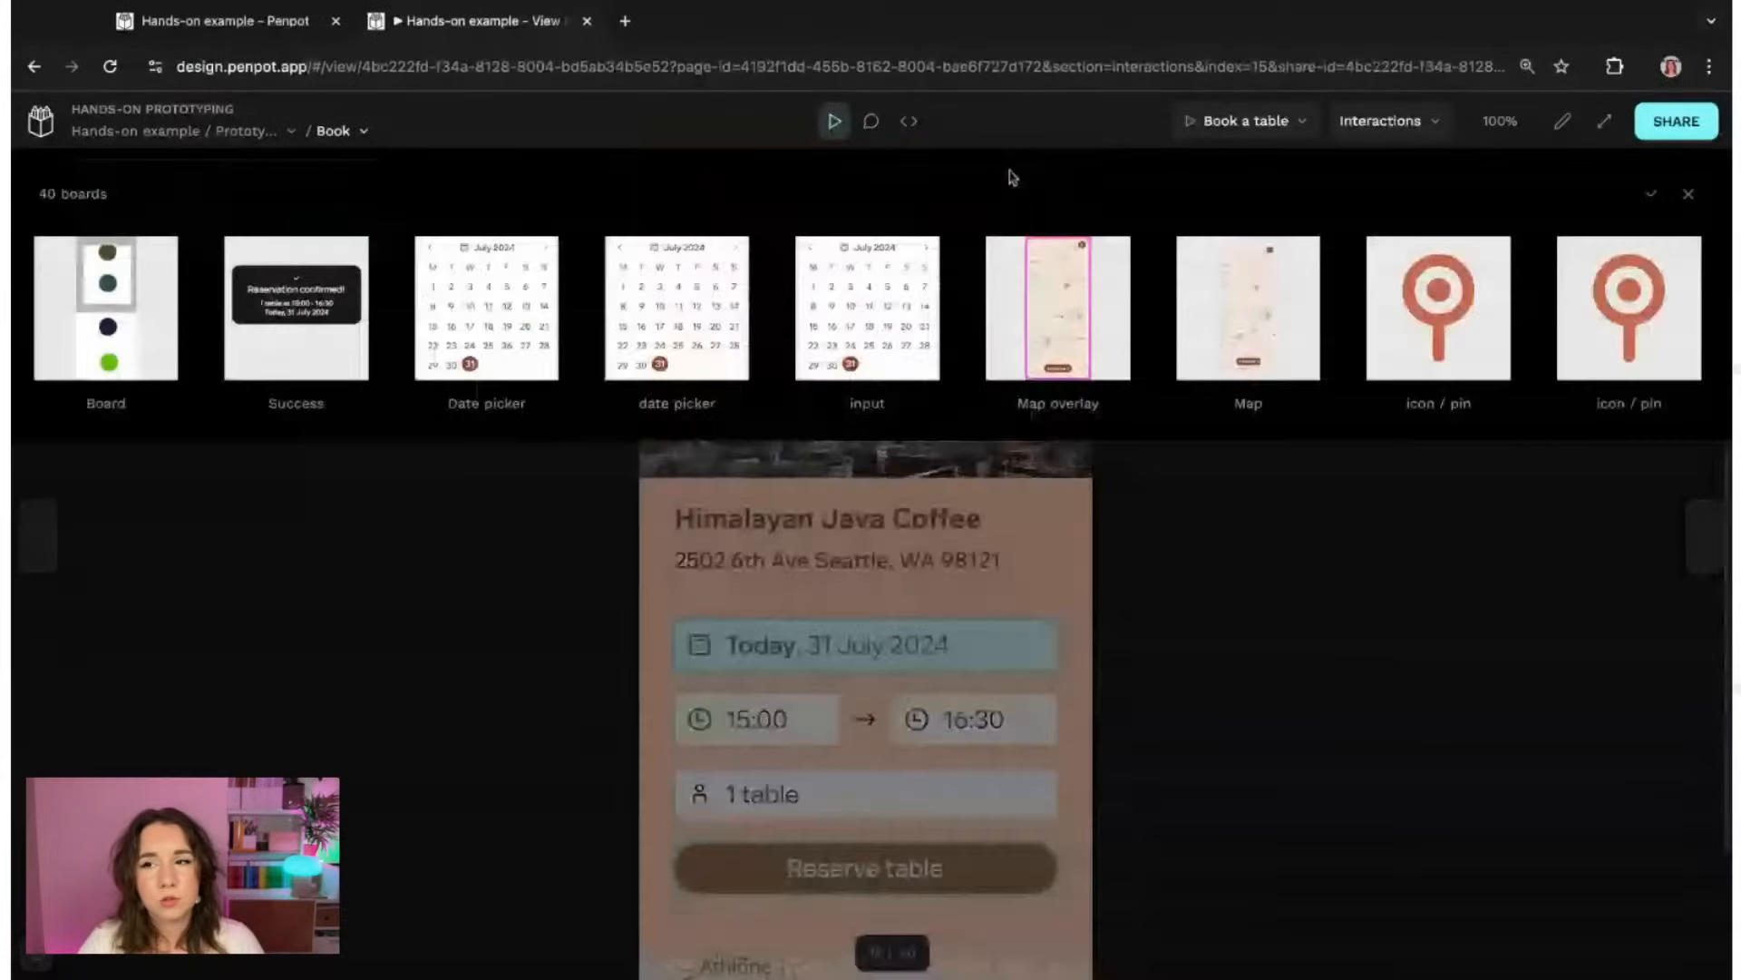
pyautogui.click(1688, 193)
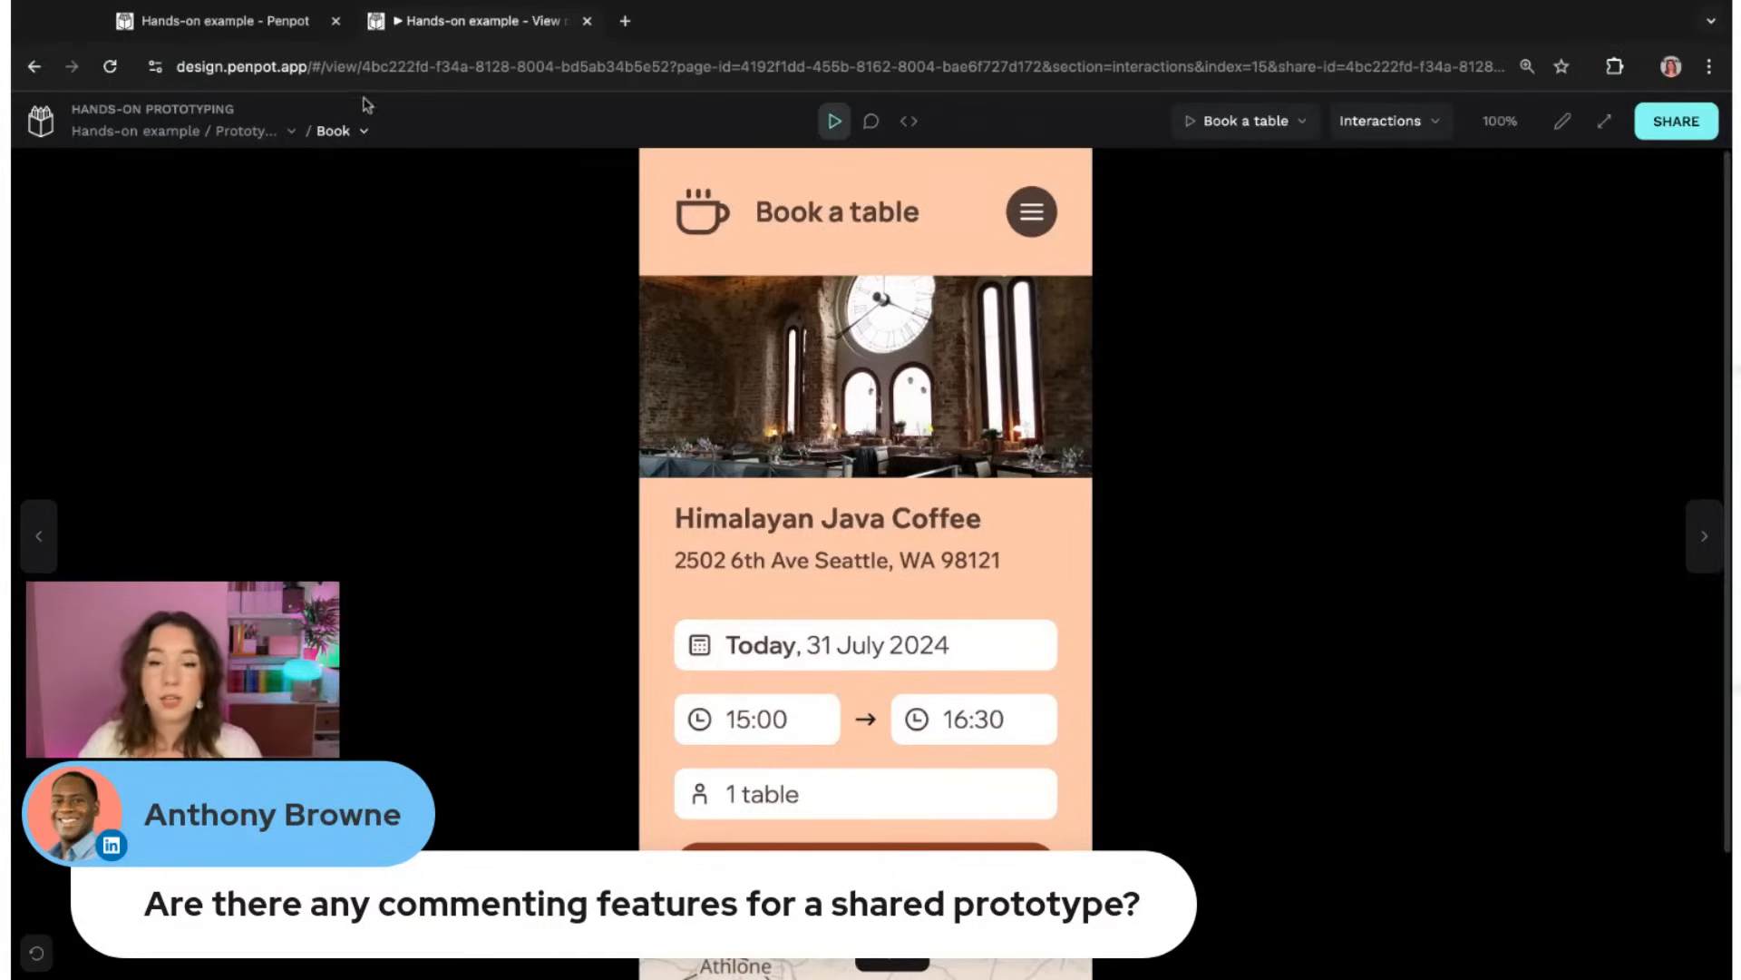
# - Post the comment "Can you make the menu button bigger?" on the menu button of the Book board
pyautogui.click(874, 127)
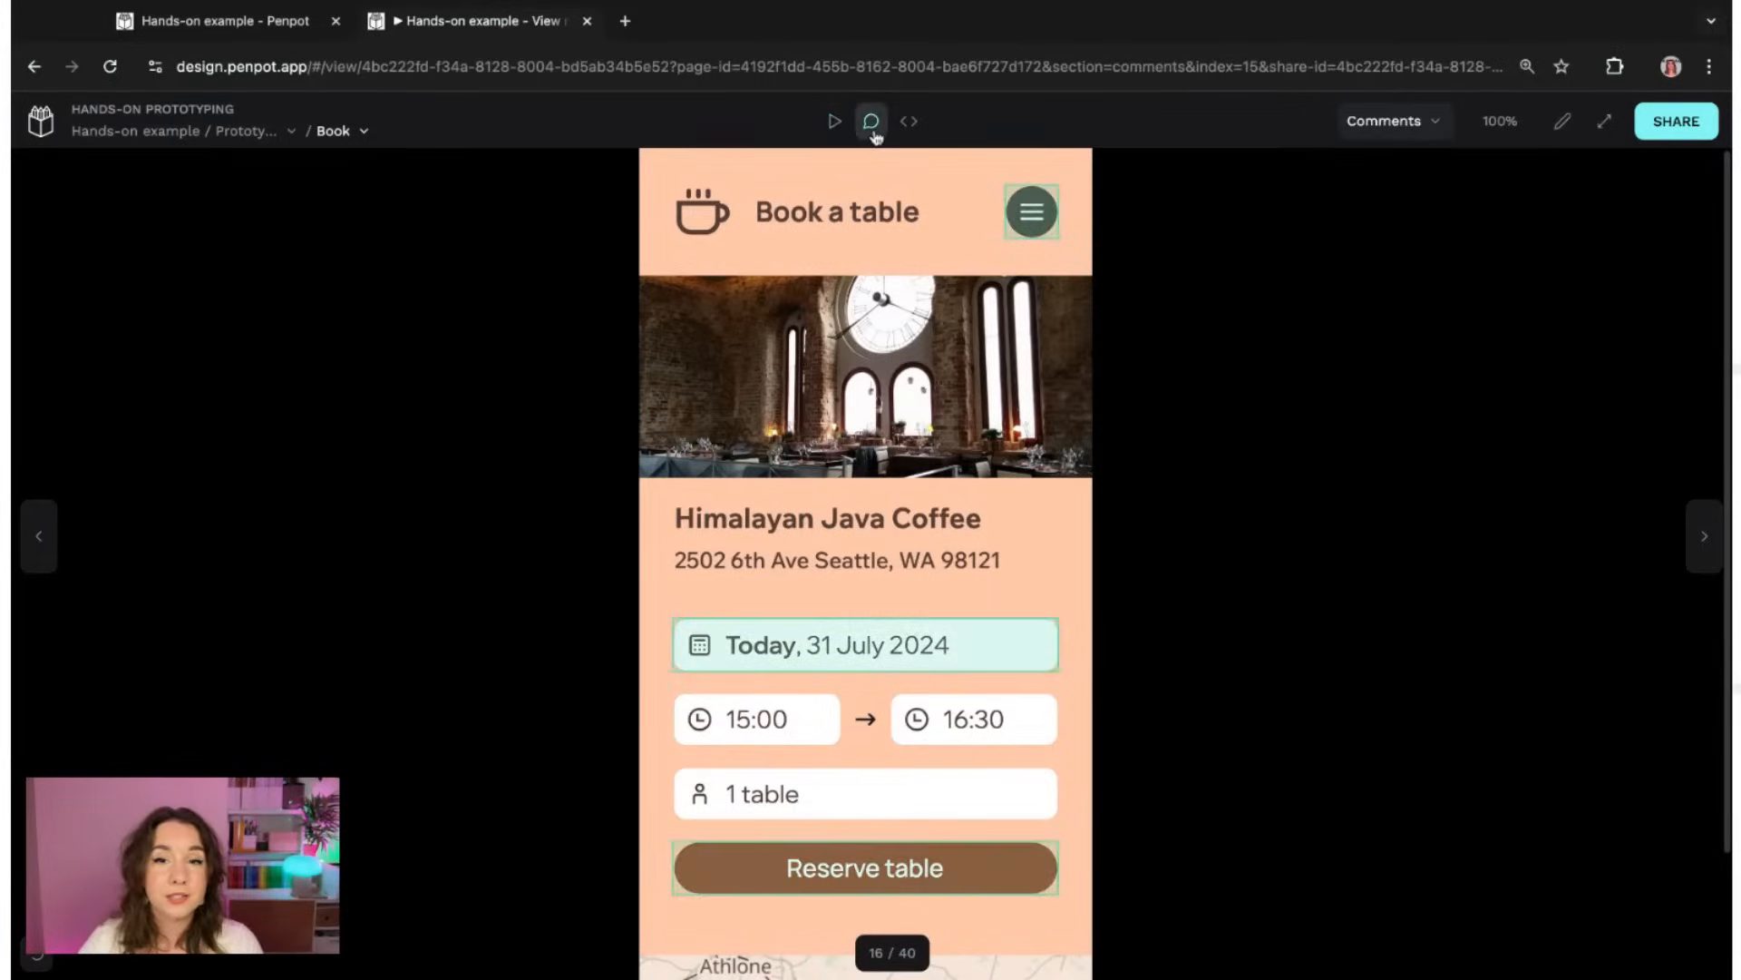
pyautogui.click(1030, 229)
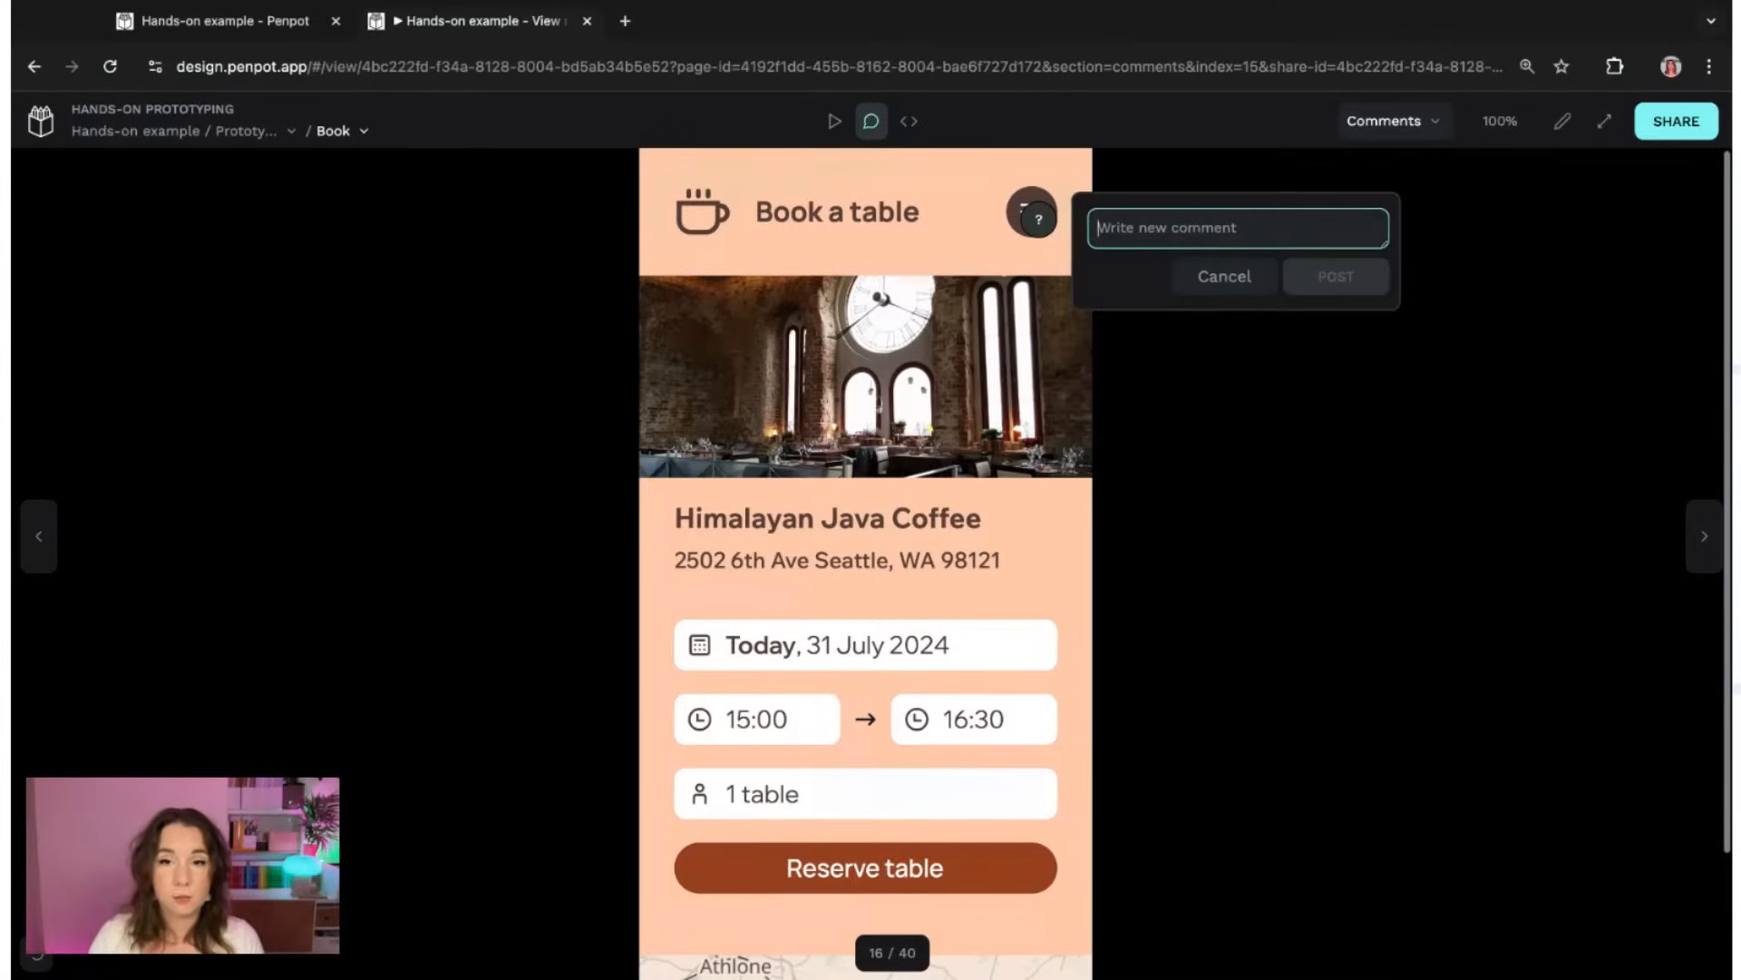
pyautogui.write('d')
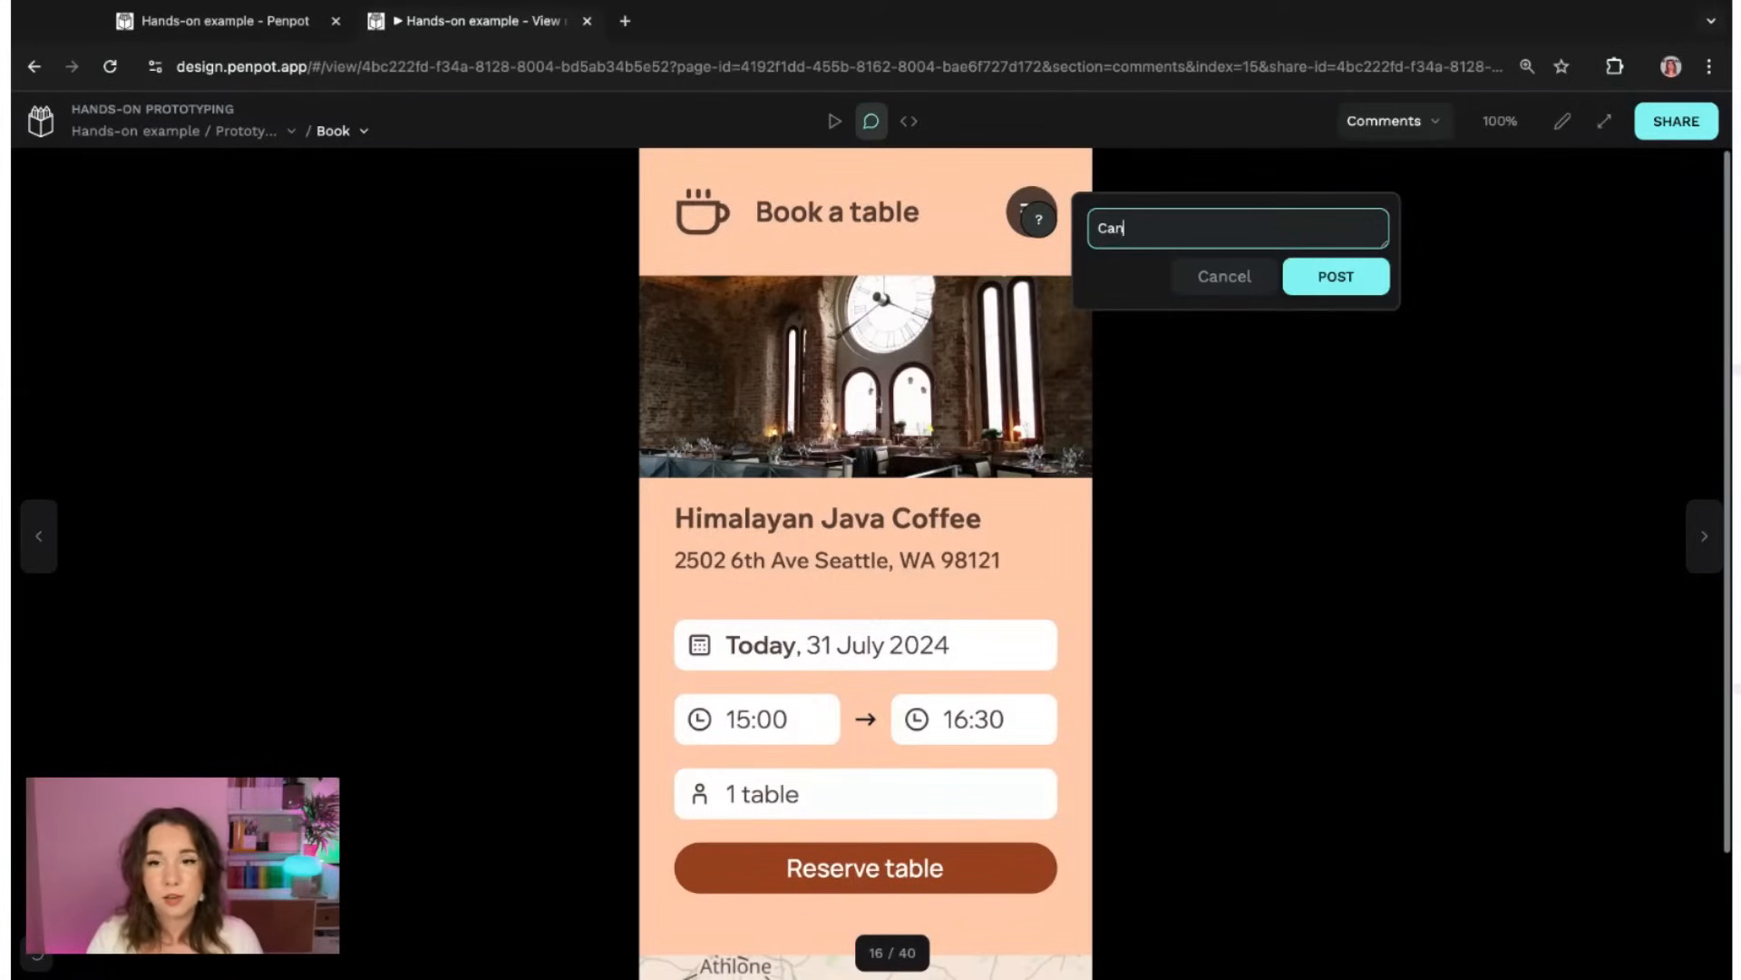
pyautogui.write('an you make the menu butto')
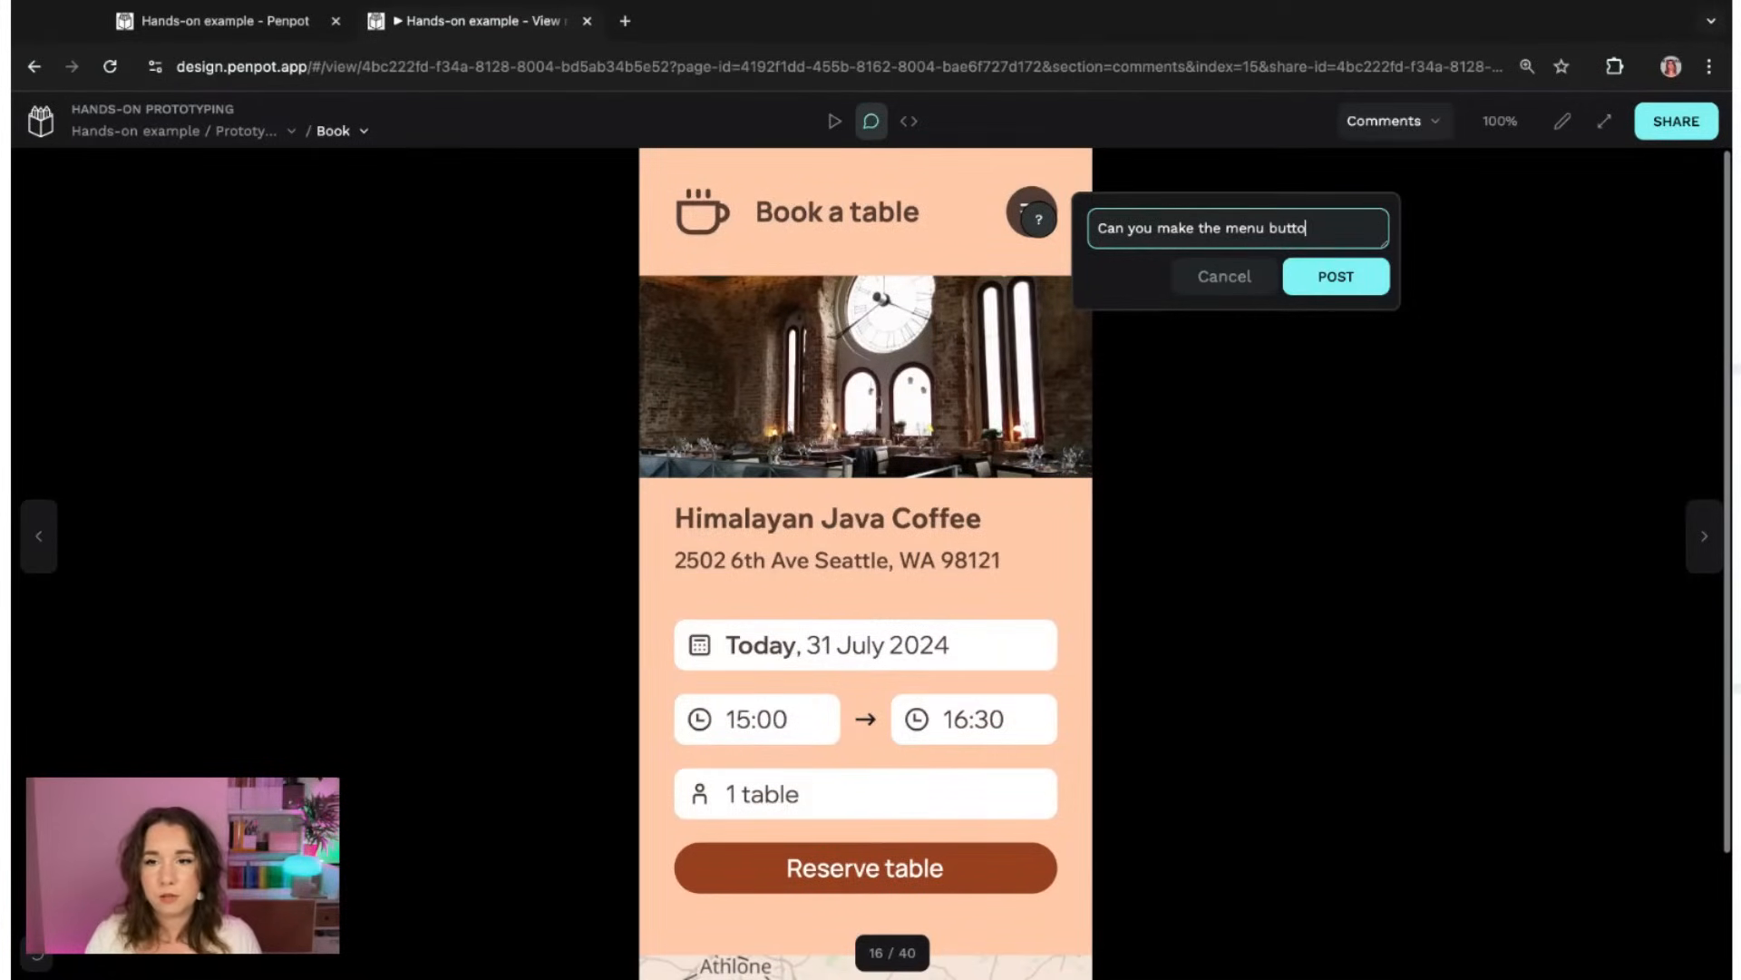
pyautogui.write('n bigger')
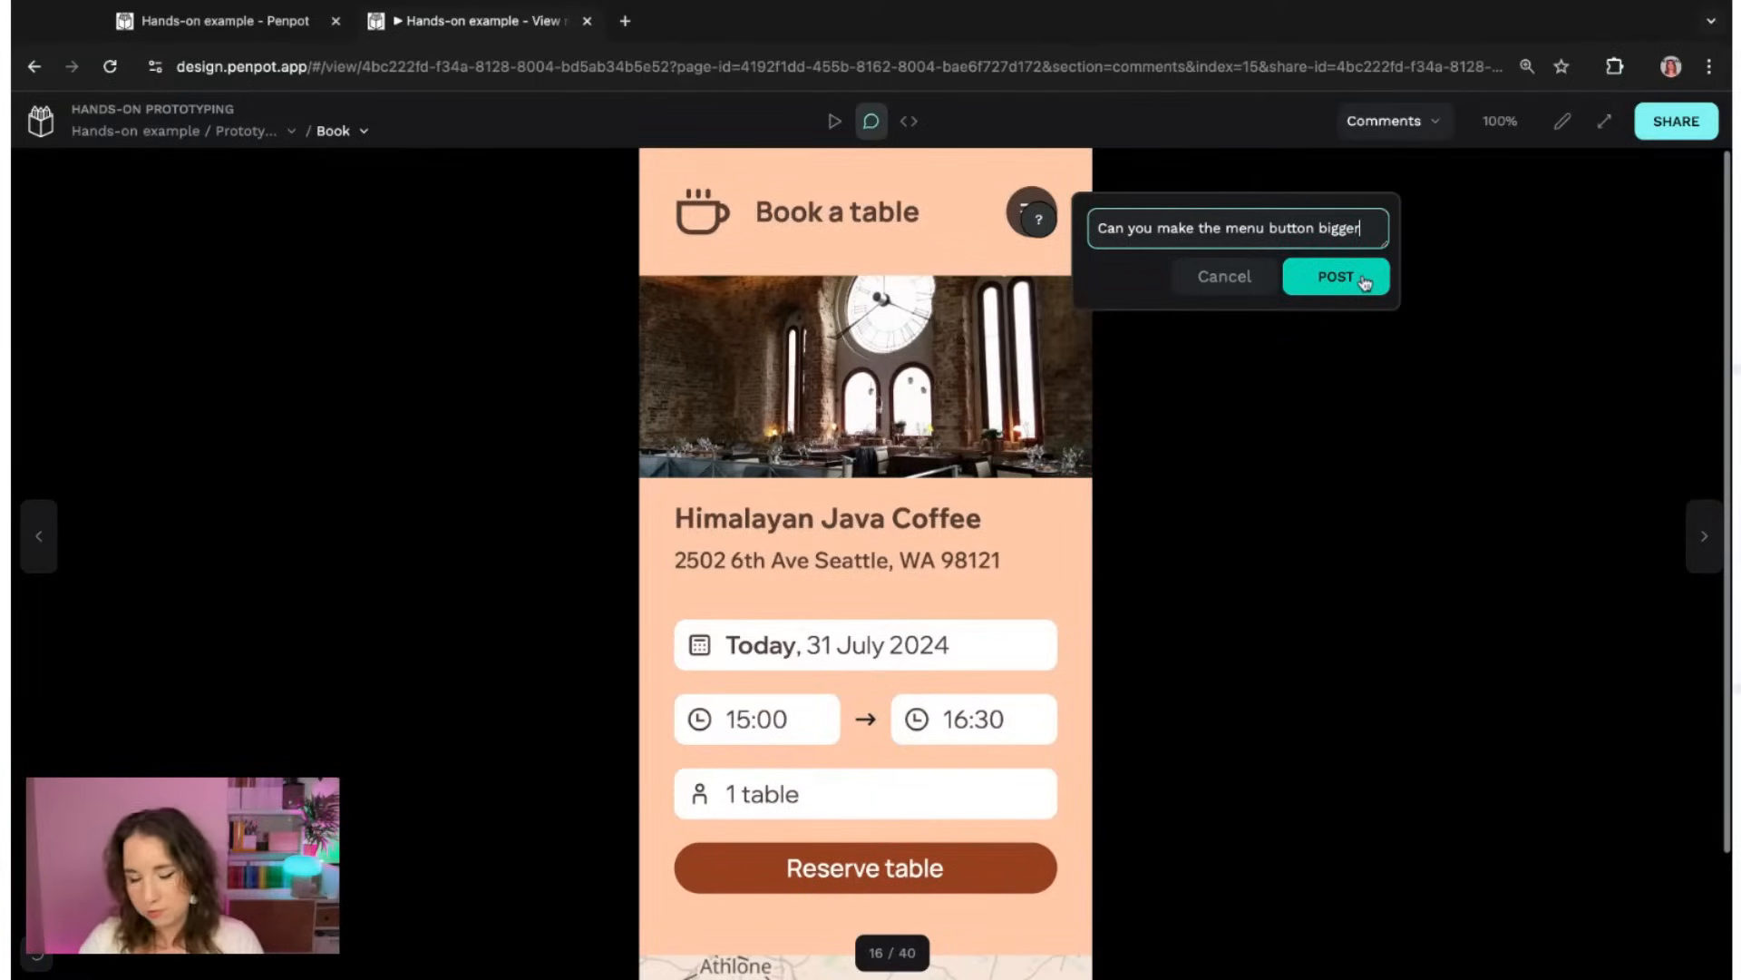
pyautogui.write('?')
pyautogui.press('Return')
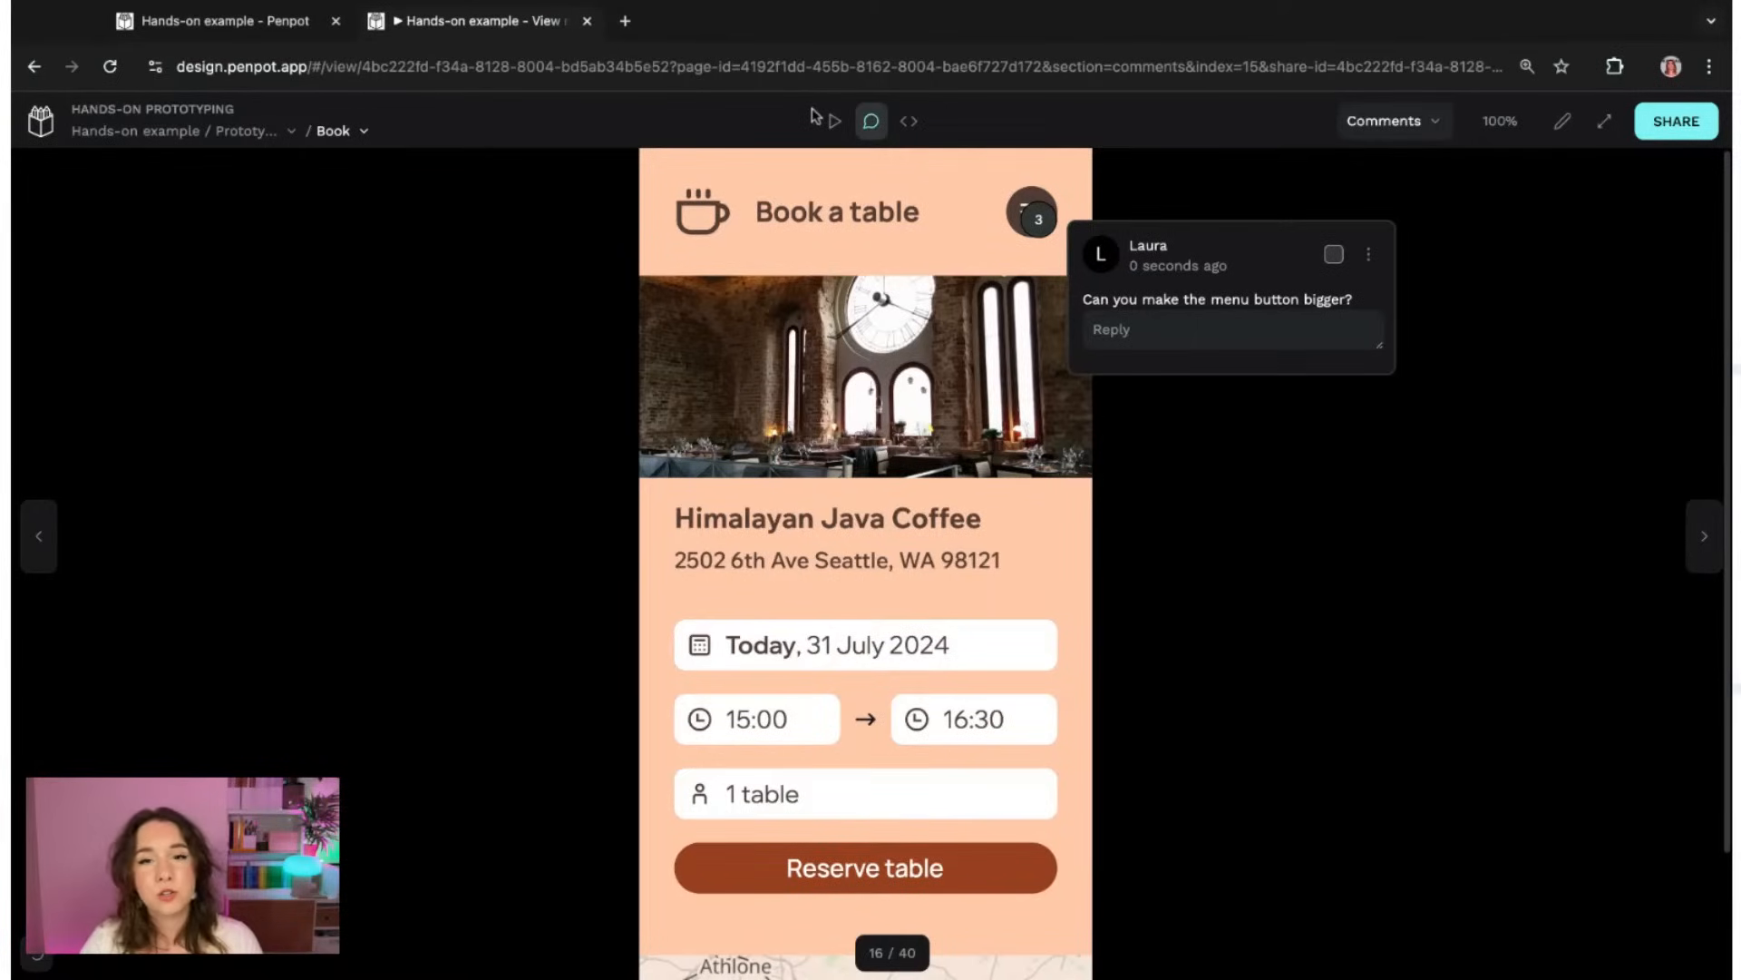
# - Switch to the Hands-on example workspace, show its comments, and open the "Make the logo bigger" comment on the Home board
pyautogui.click(1675, 121)
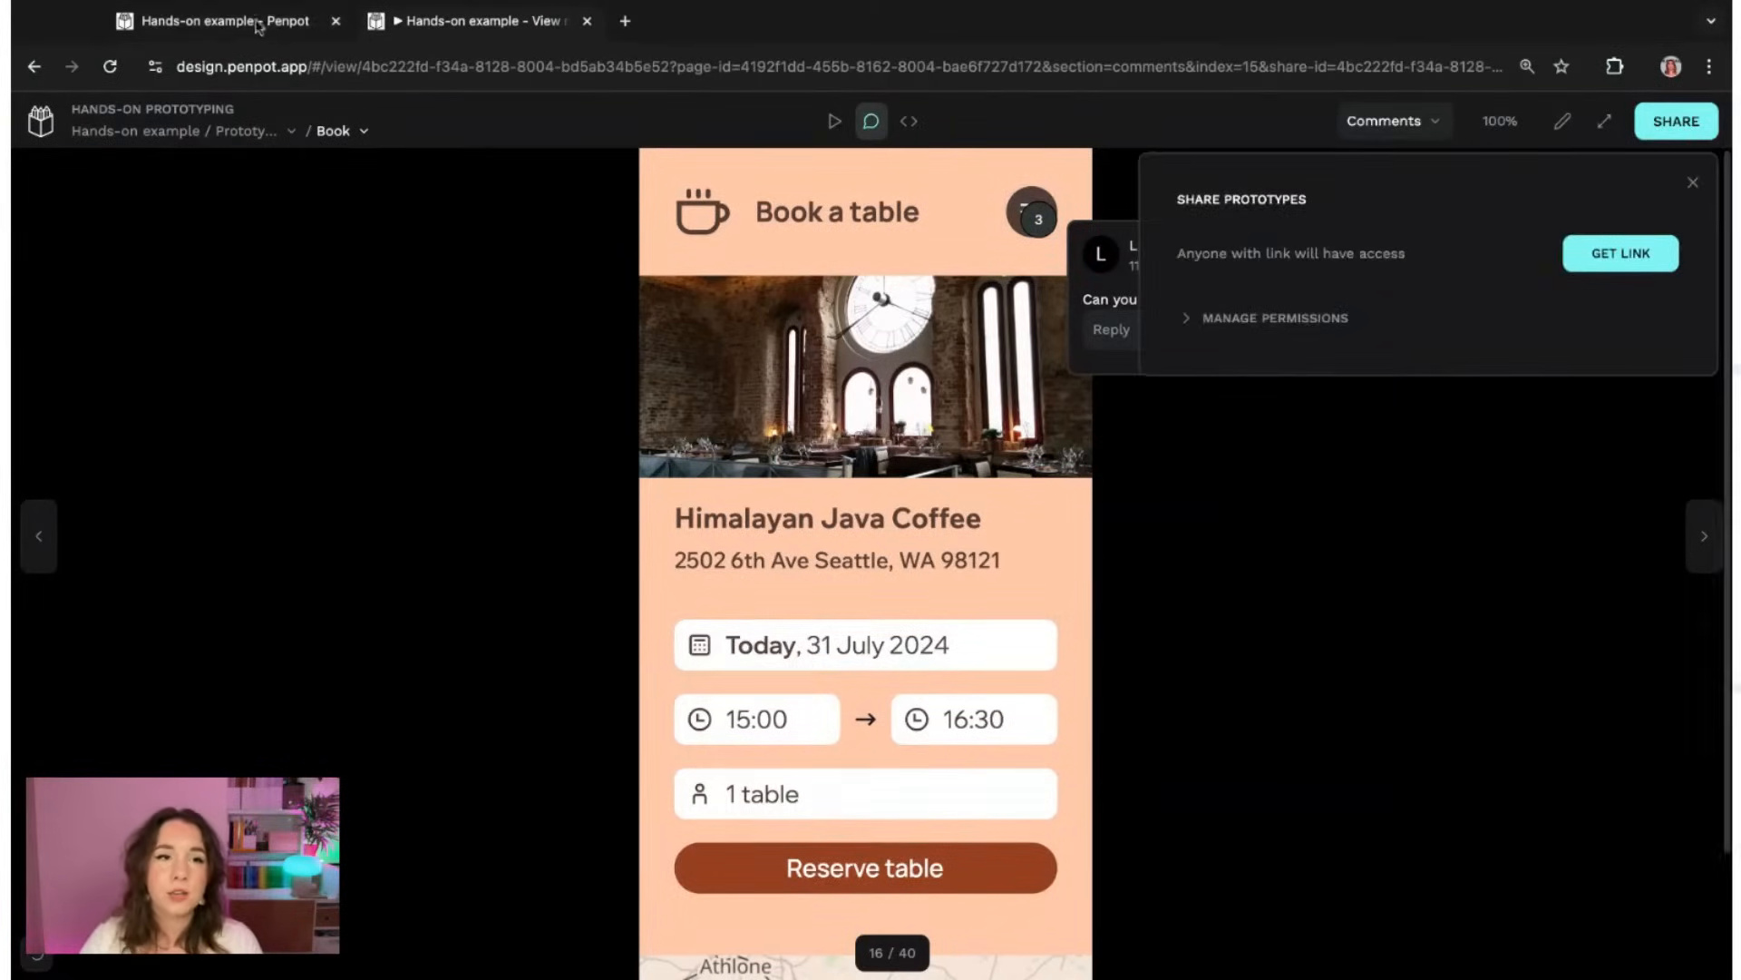
pyautogui.click(299, 21)
pyautogui.click(1623, 121)
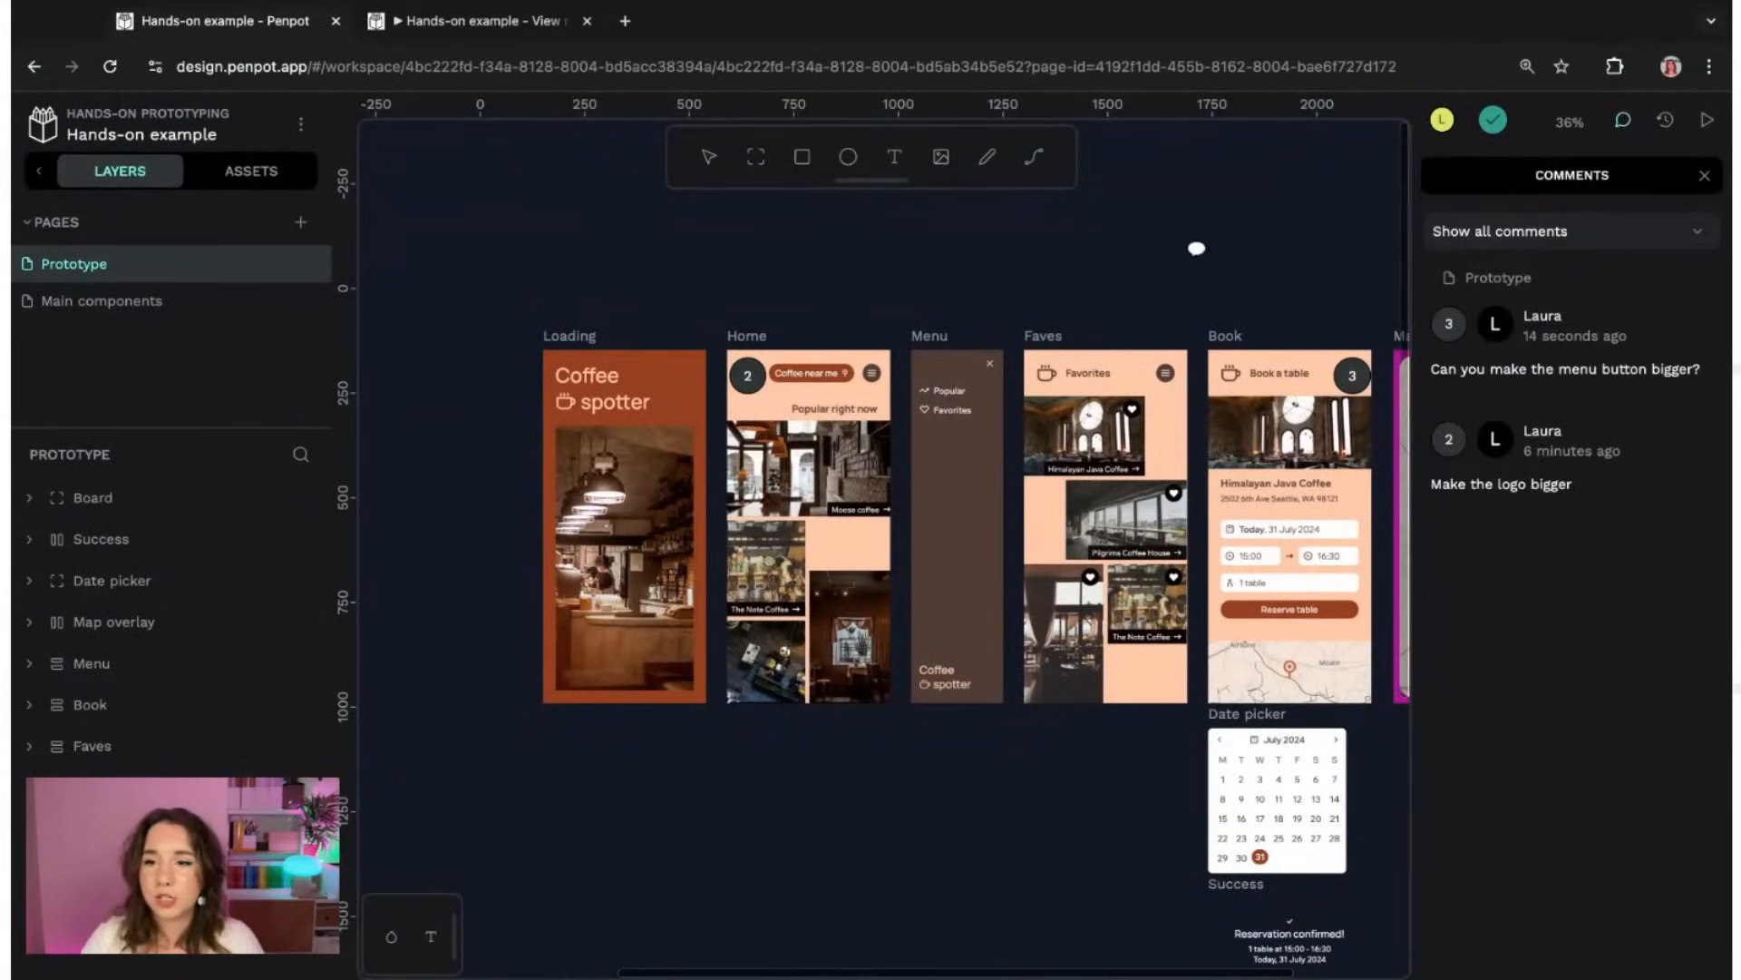
pyautogui.scroll(3, 1199, 245)
pyautogui.moveTo(1305, 363); pyautogui.dragTo(1235, 274)
pyautogui.press('Escape')
pyautogui.click(1623, 121)
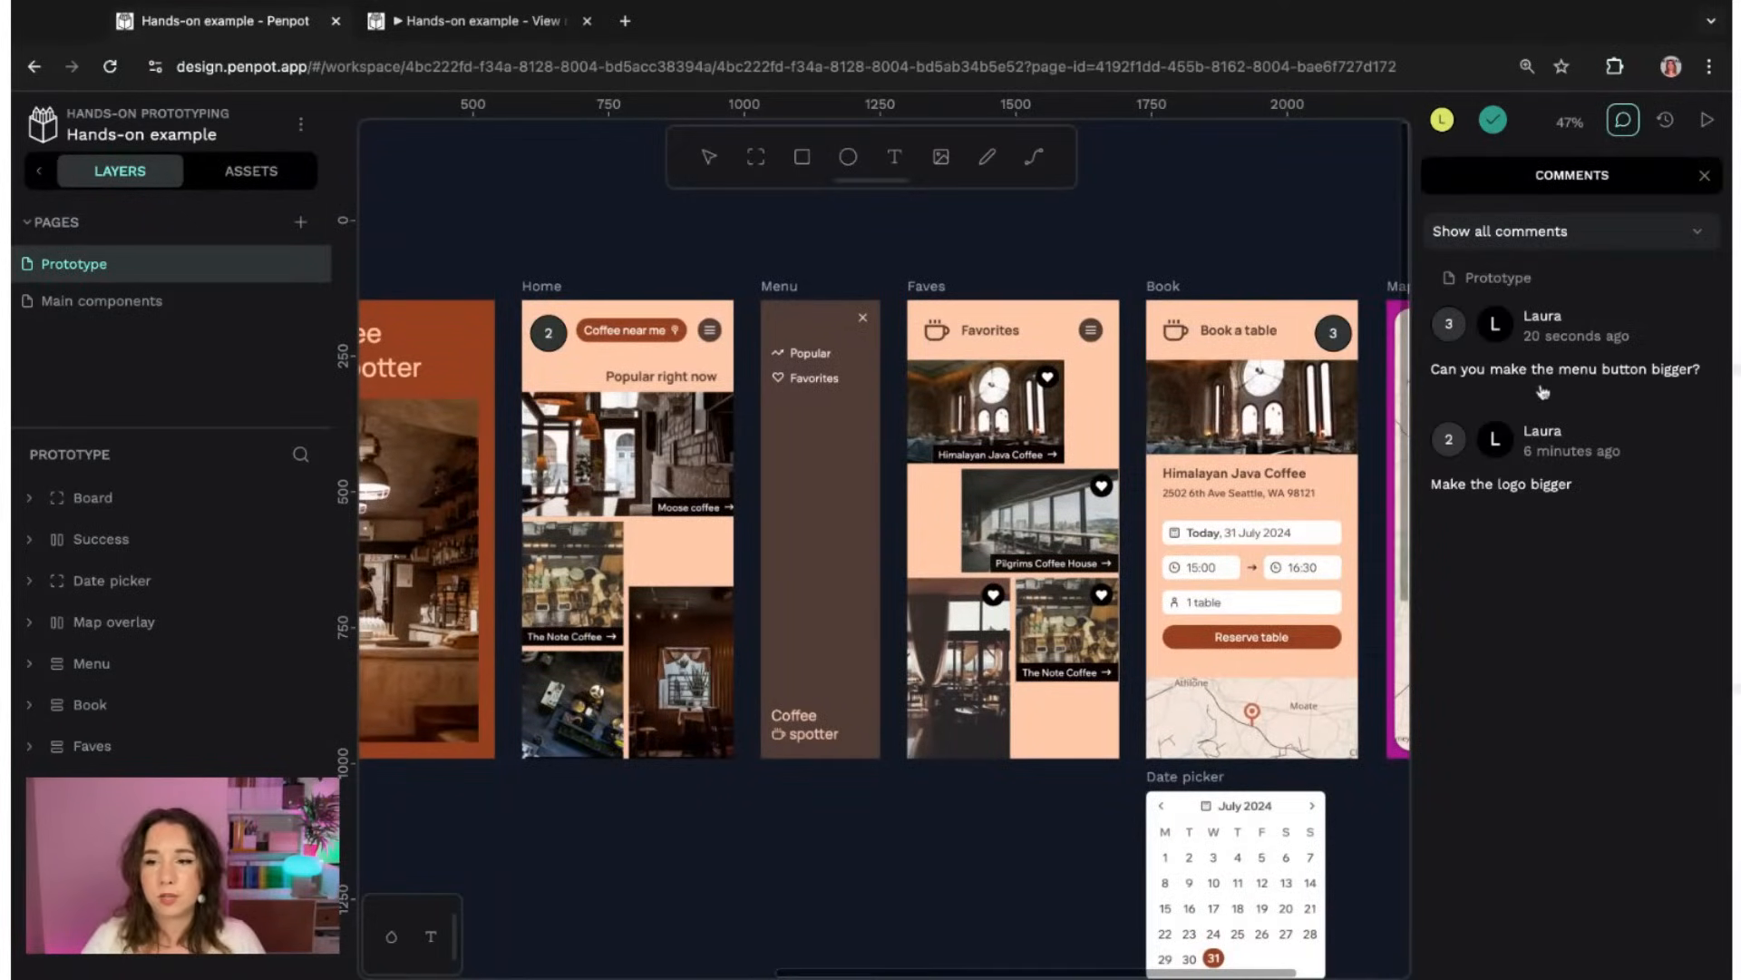
pyautogui.click(1479, 510)
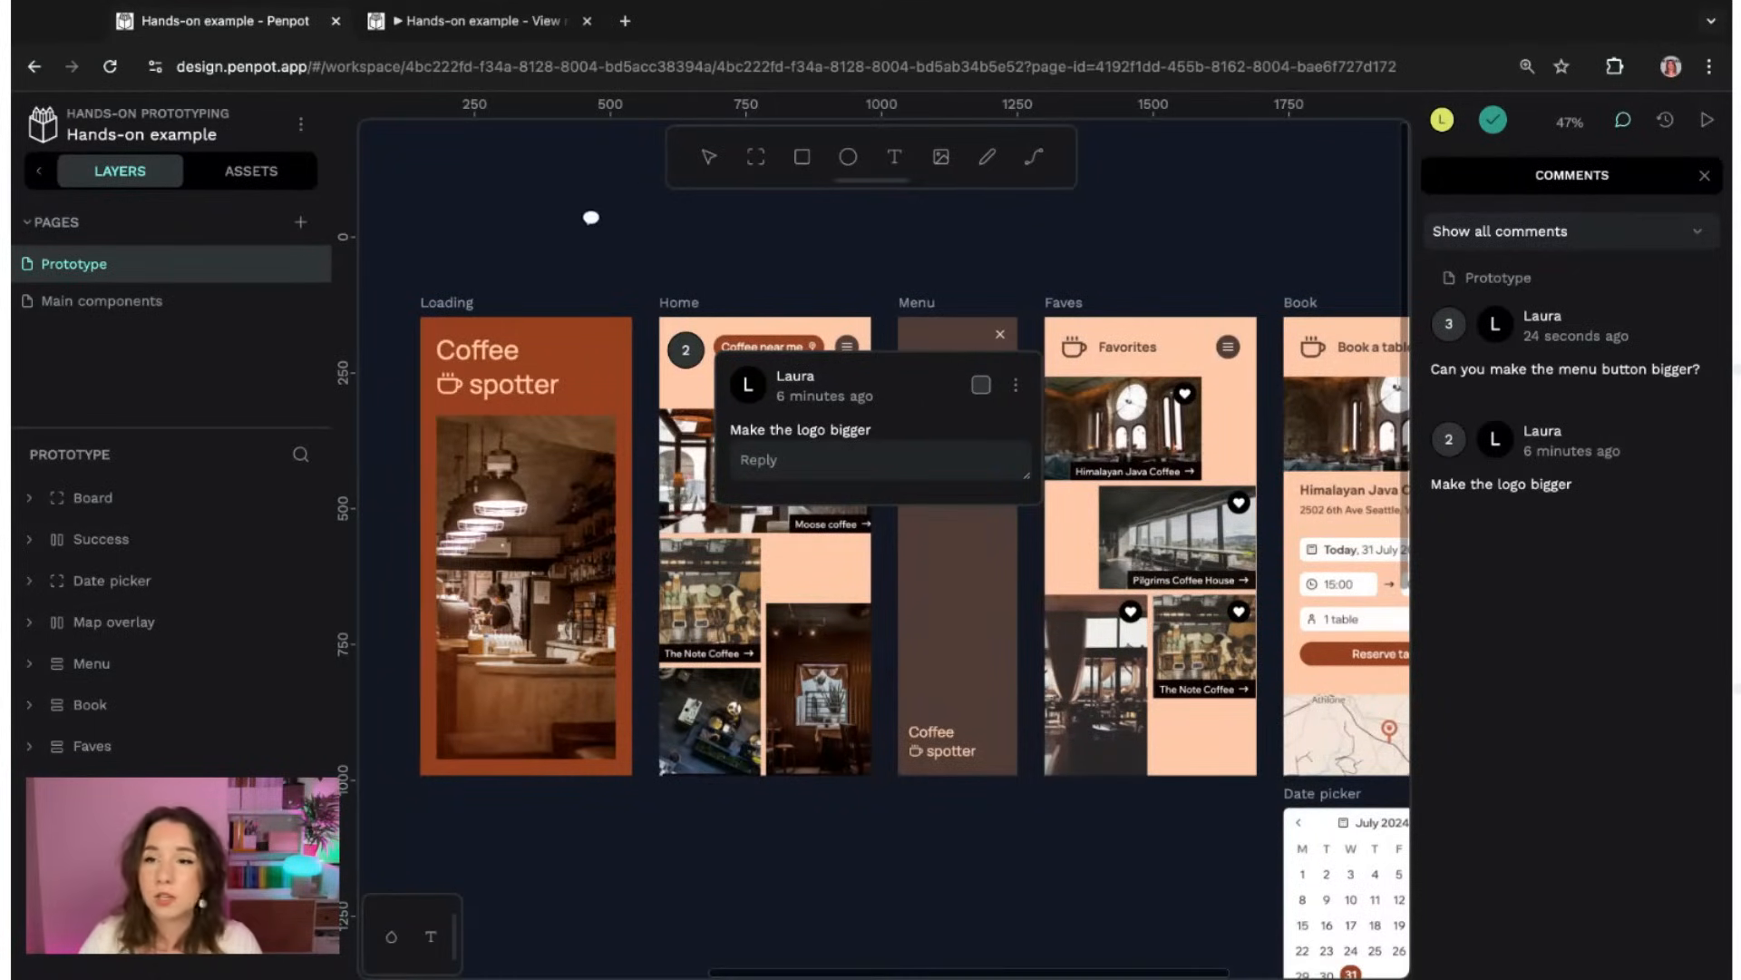
# - In the prototype view's sharing permissions, set who can comment to All Penpot users and close the share settings
pyautogui.click(490, 23)
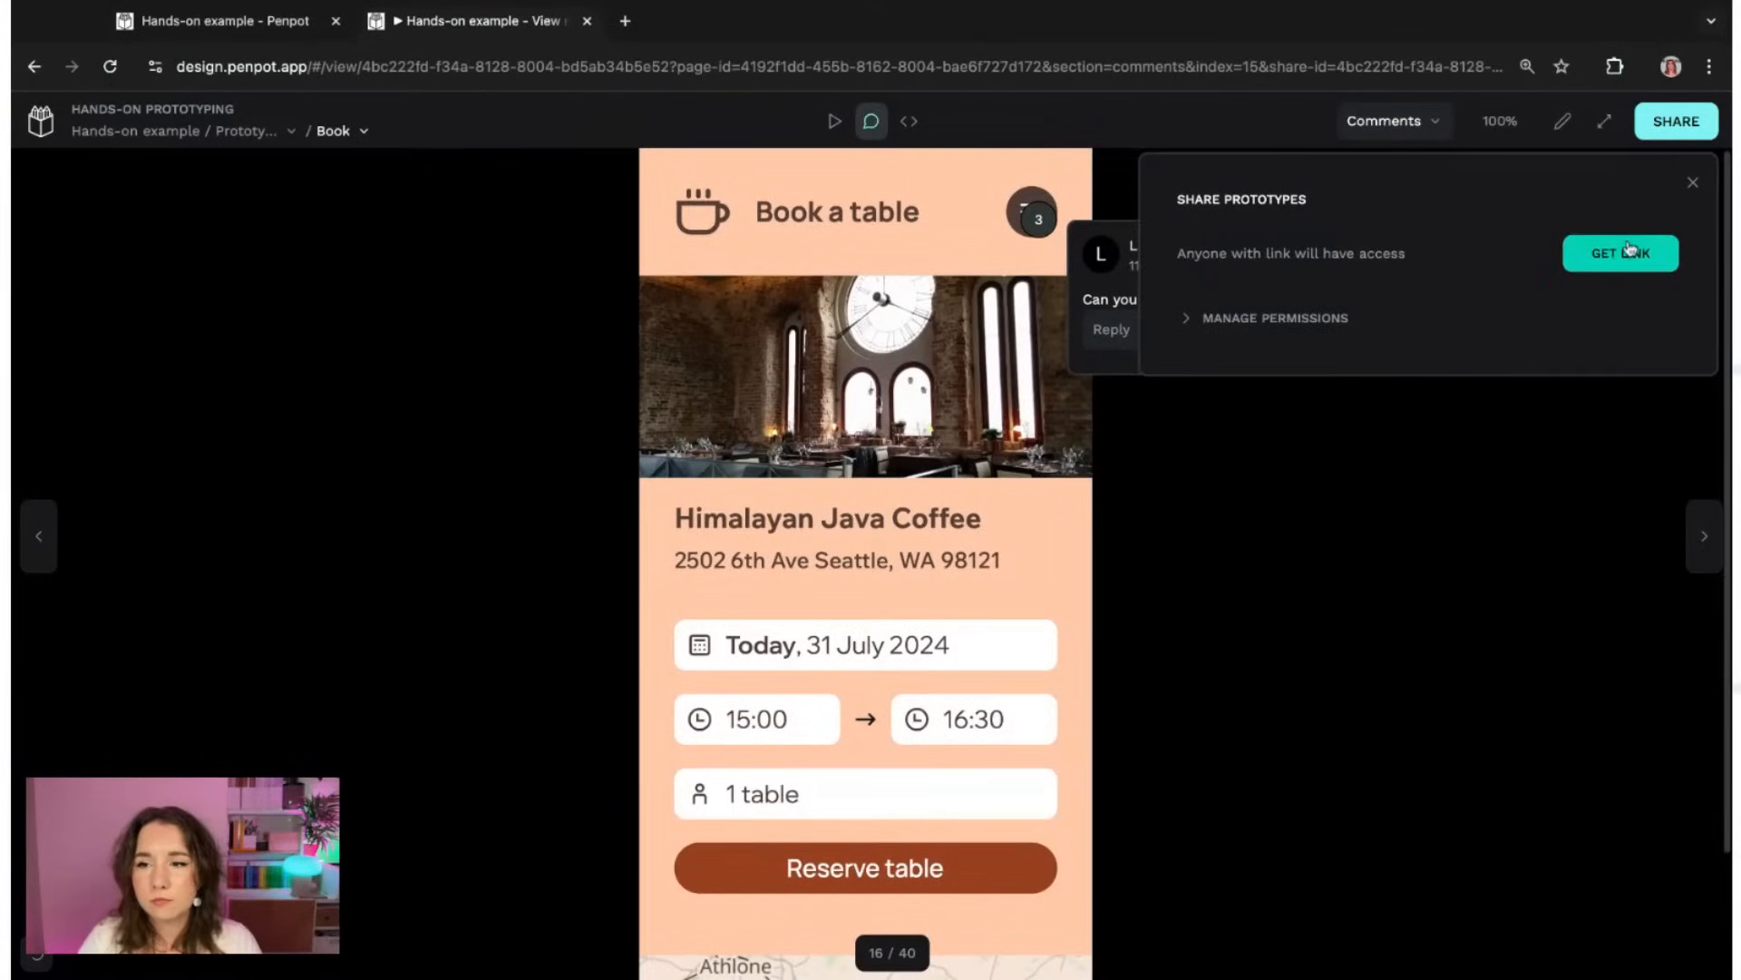
pyautogui.click(1260, 322)
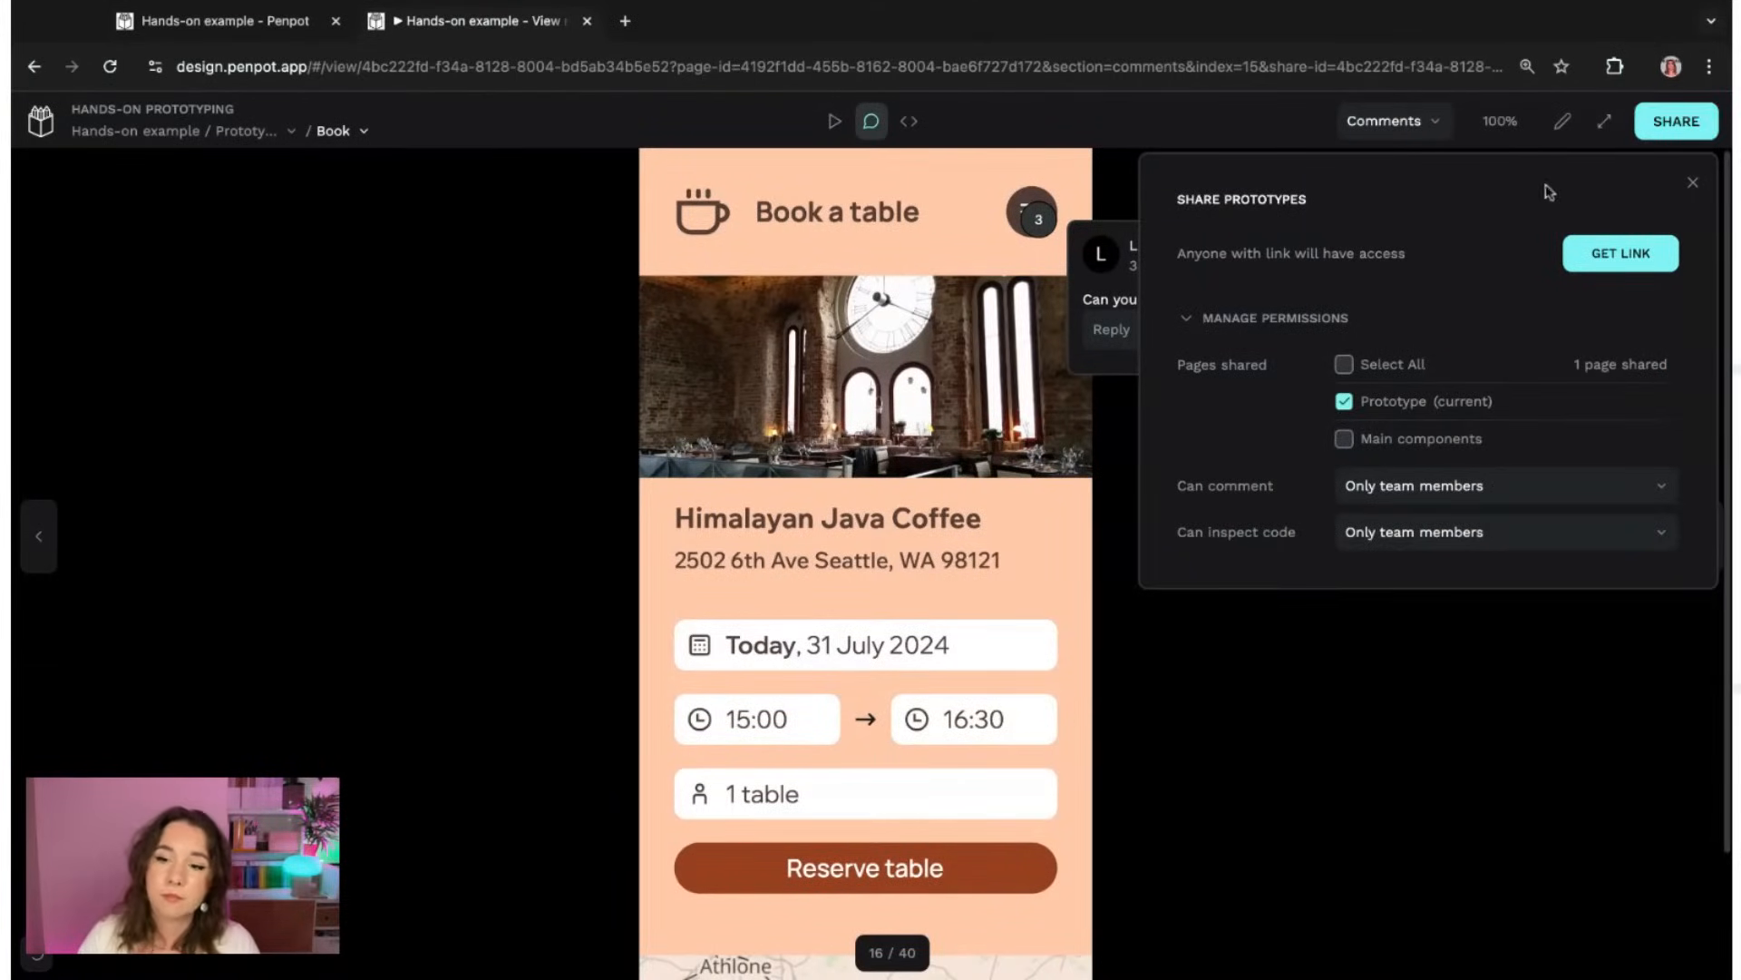
pyautogui.click(1420, 500)
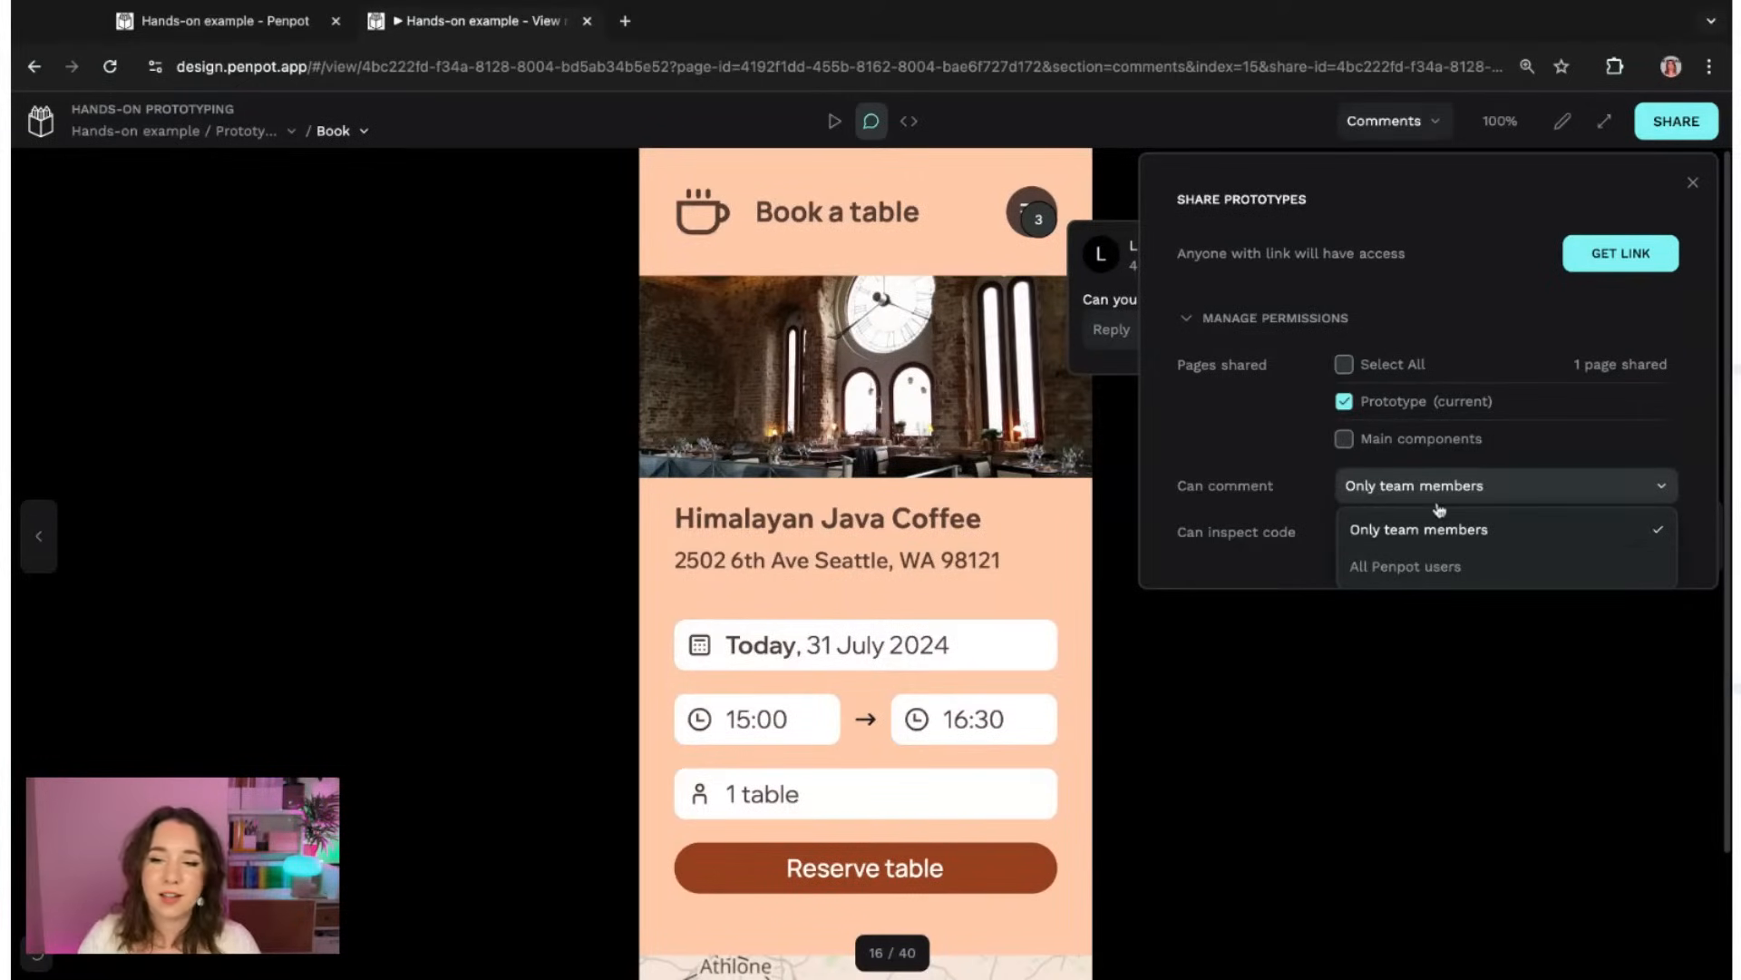
pyautogui.click(1390, 566)
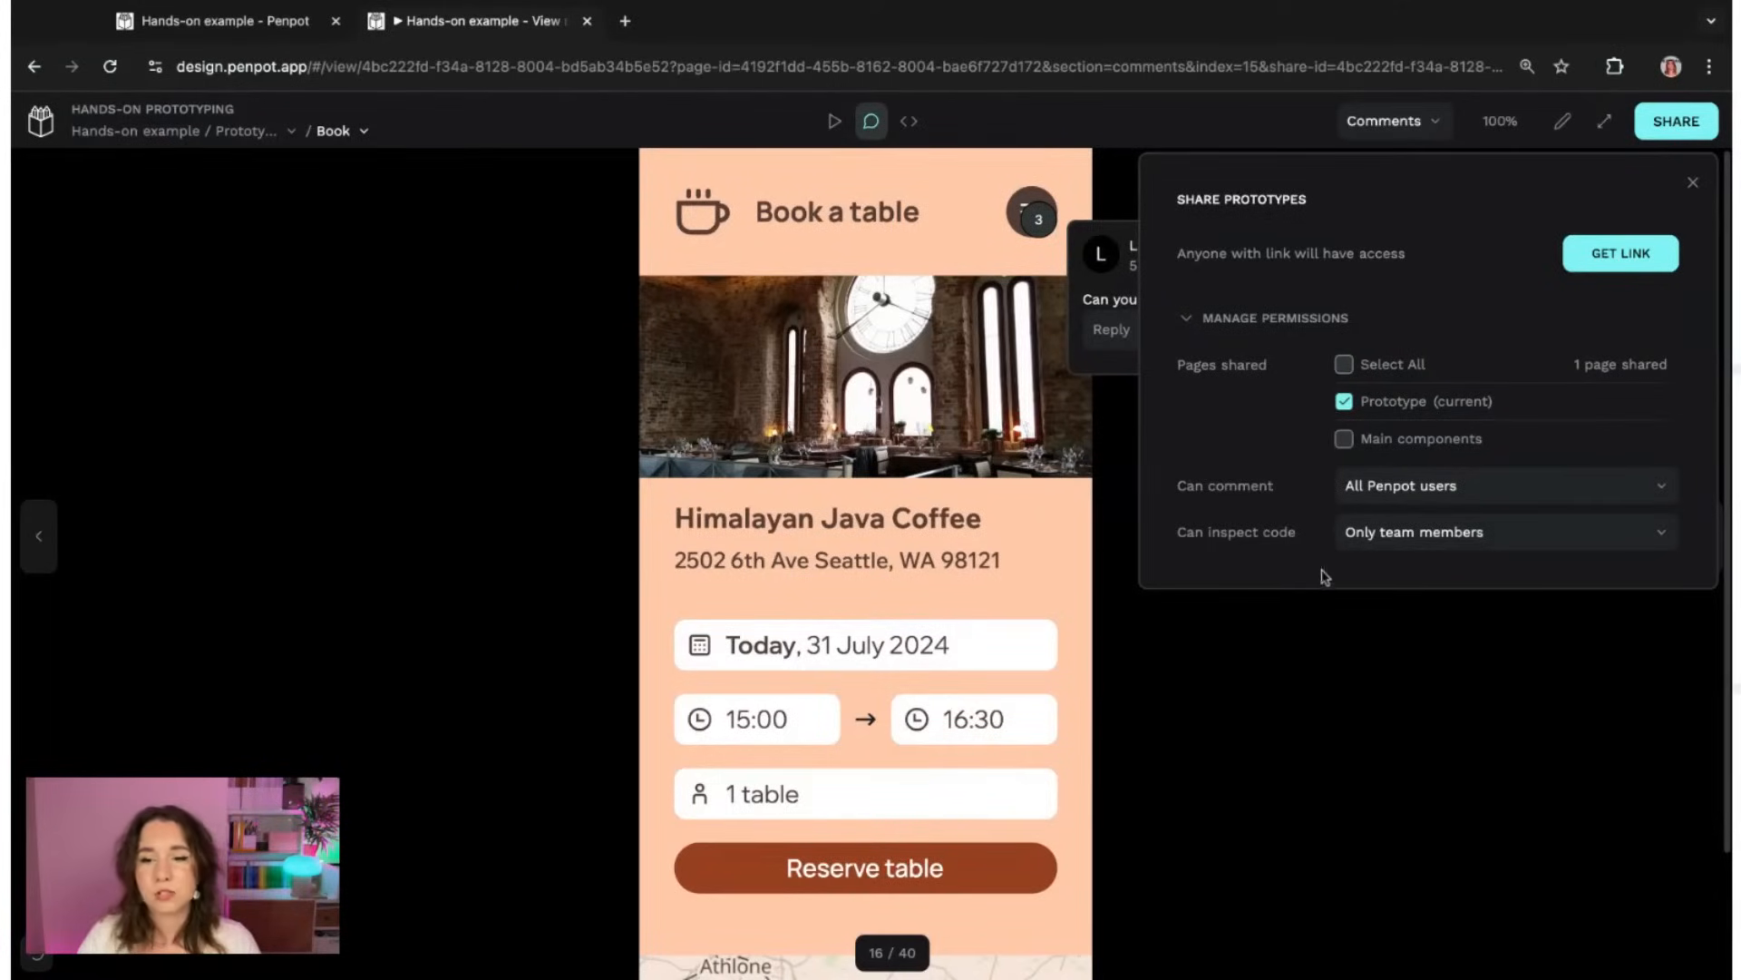
pyautogui.click(1405, 663)
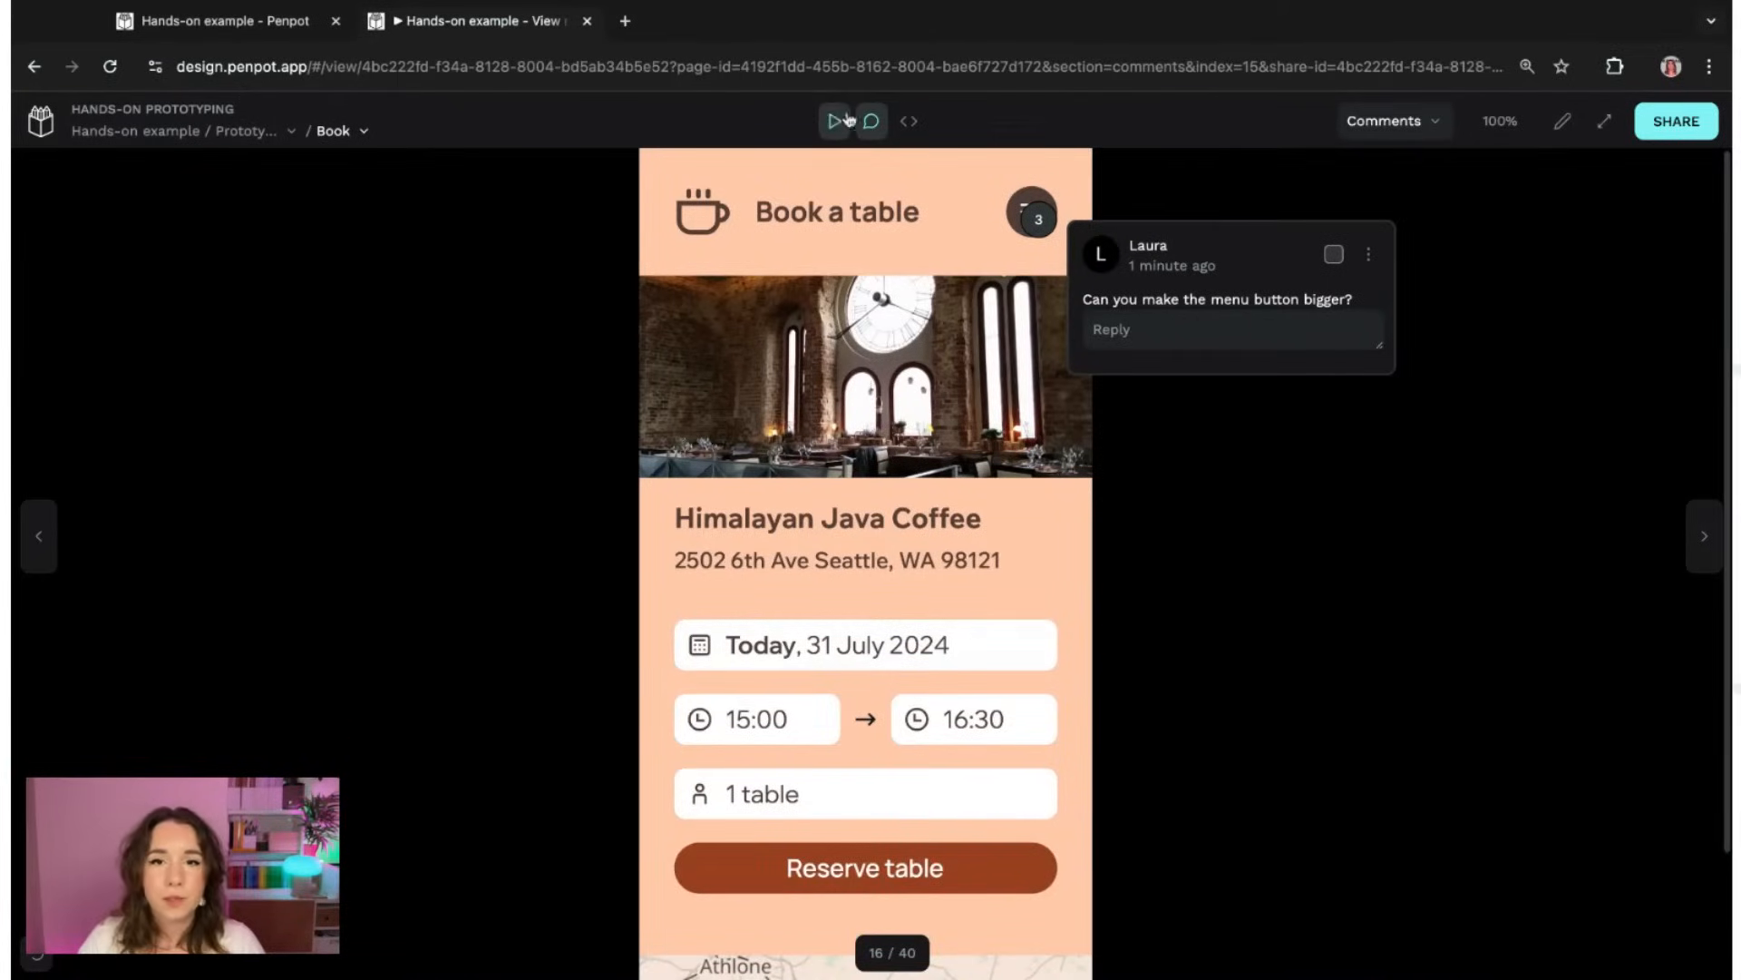
# - Mark the menu button comment on the Book board as resolved and return to the interactions view
pyautogui.click(349, 133)
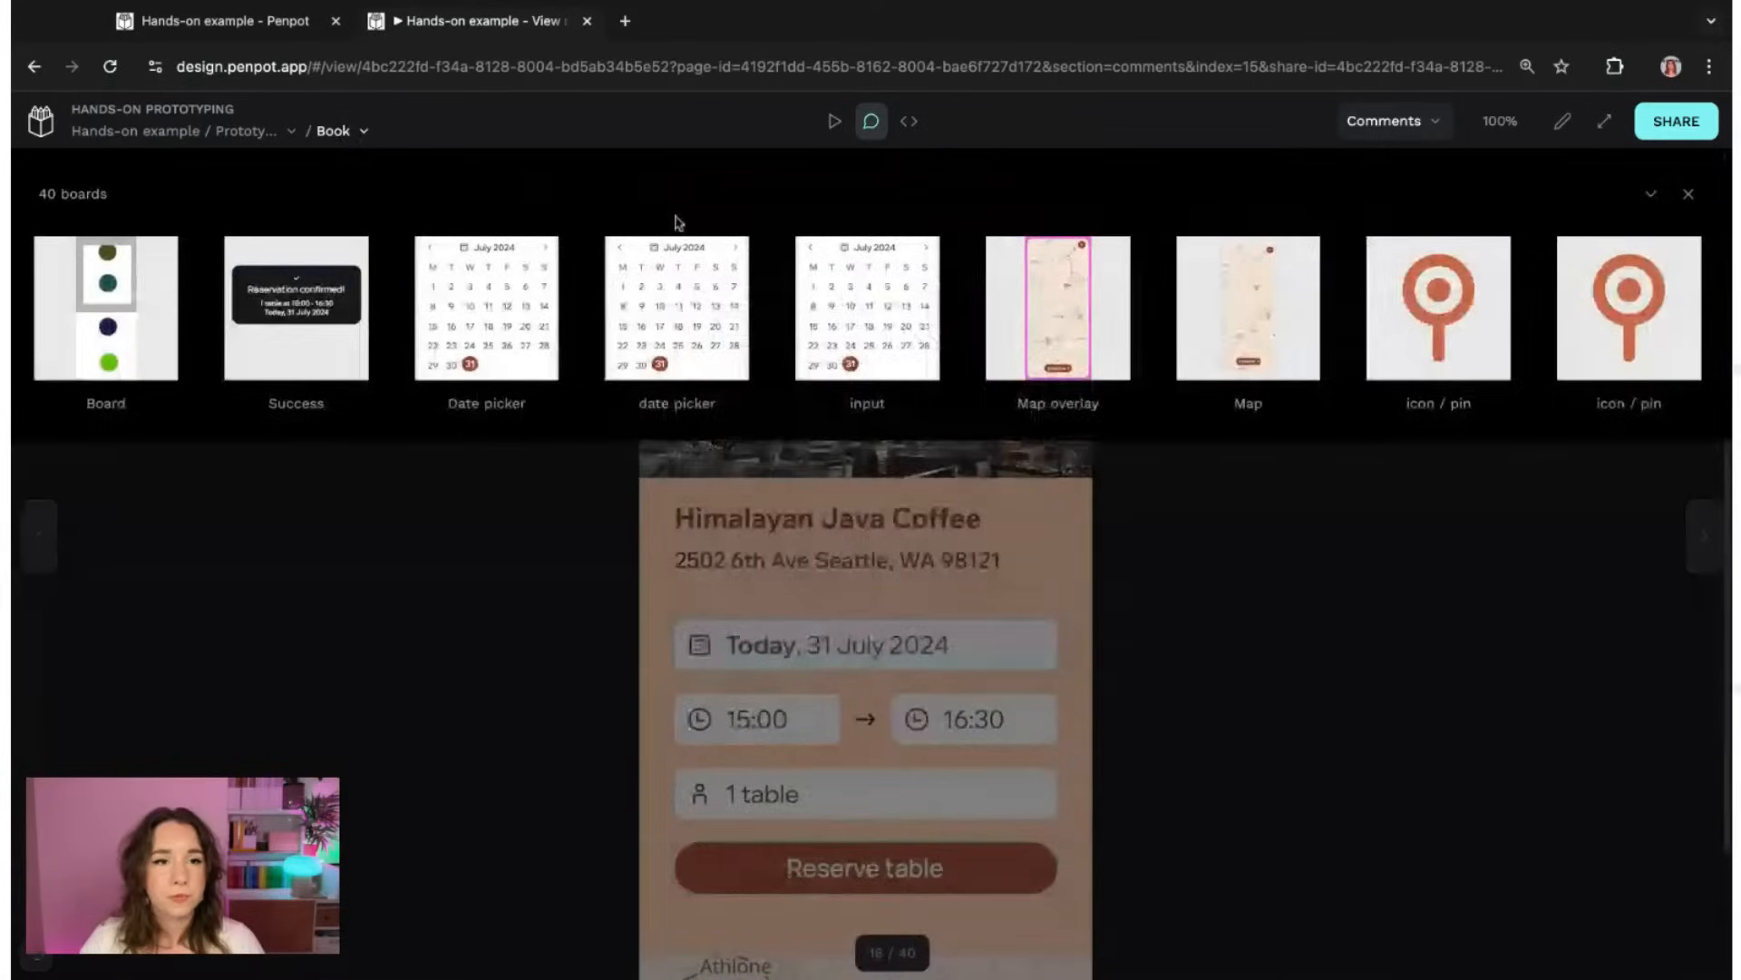
pyautogui.click(354, 135)
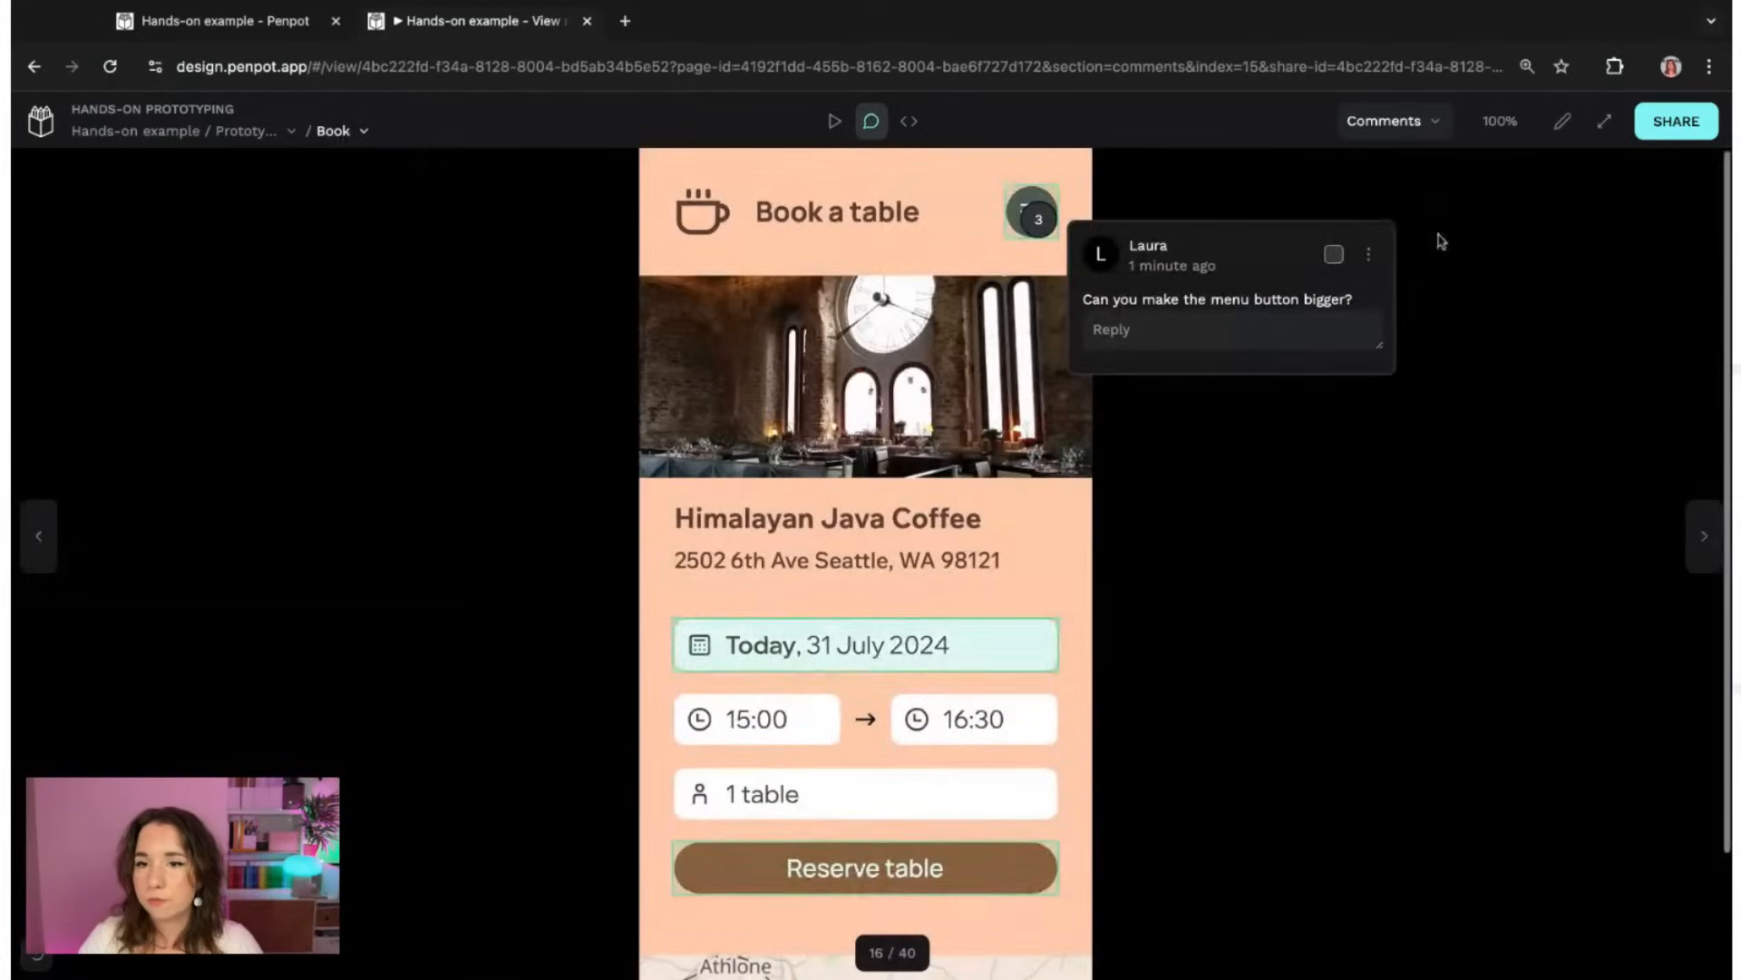
pyautogui.click(1333, 254)
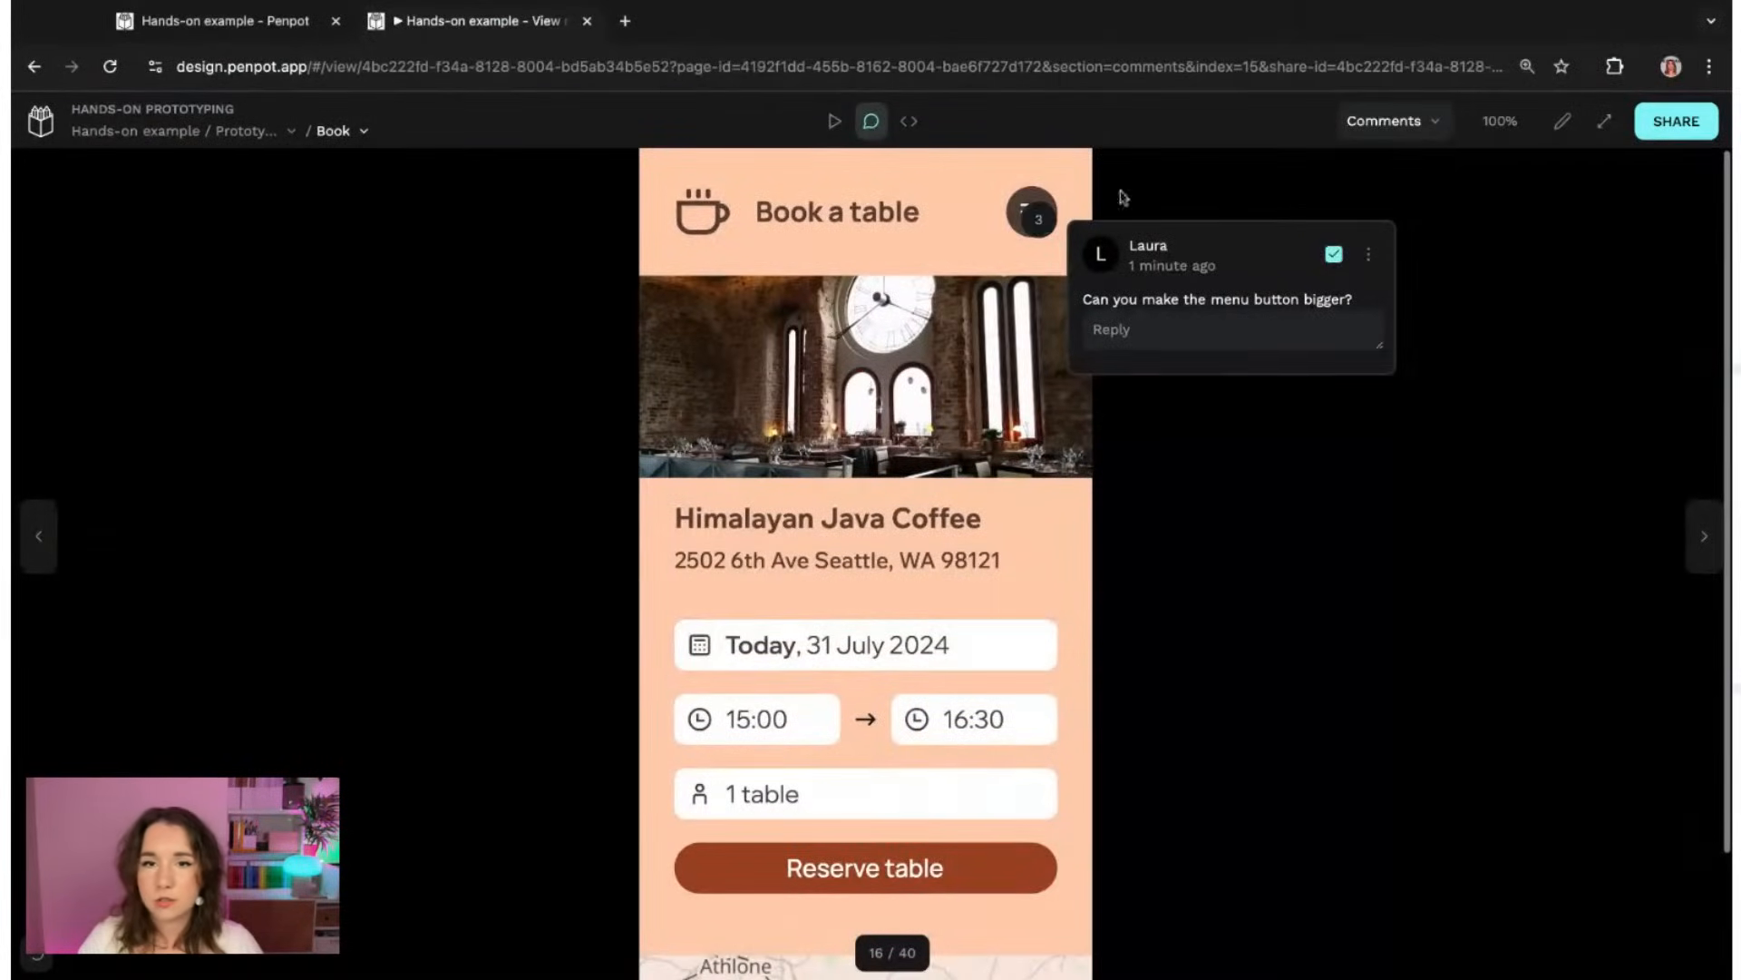
pyautogui.click(869, 122)
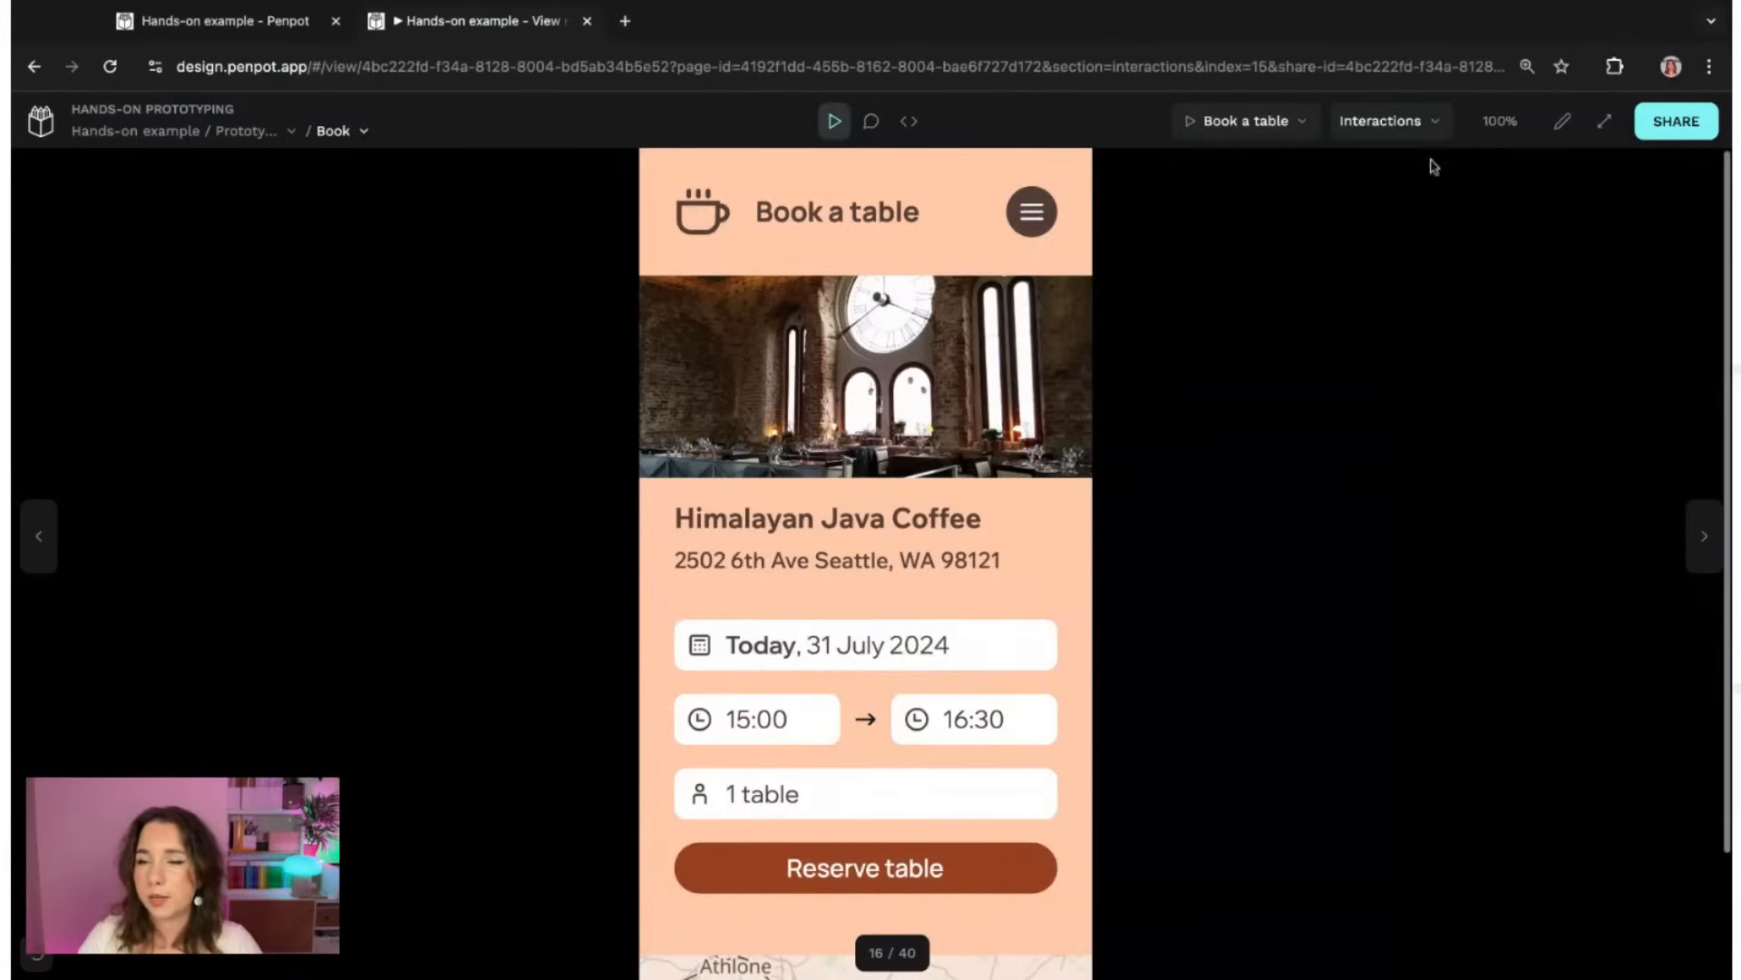
# - Generate a share link for the prototype, copy it, and open it in a new browser tab
pyautogui.click(1673, 127)
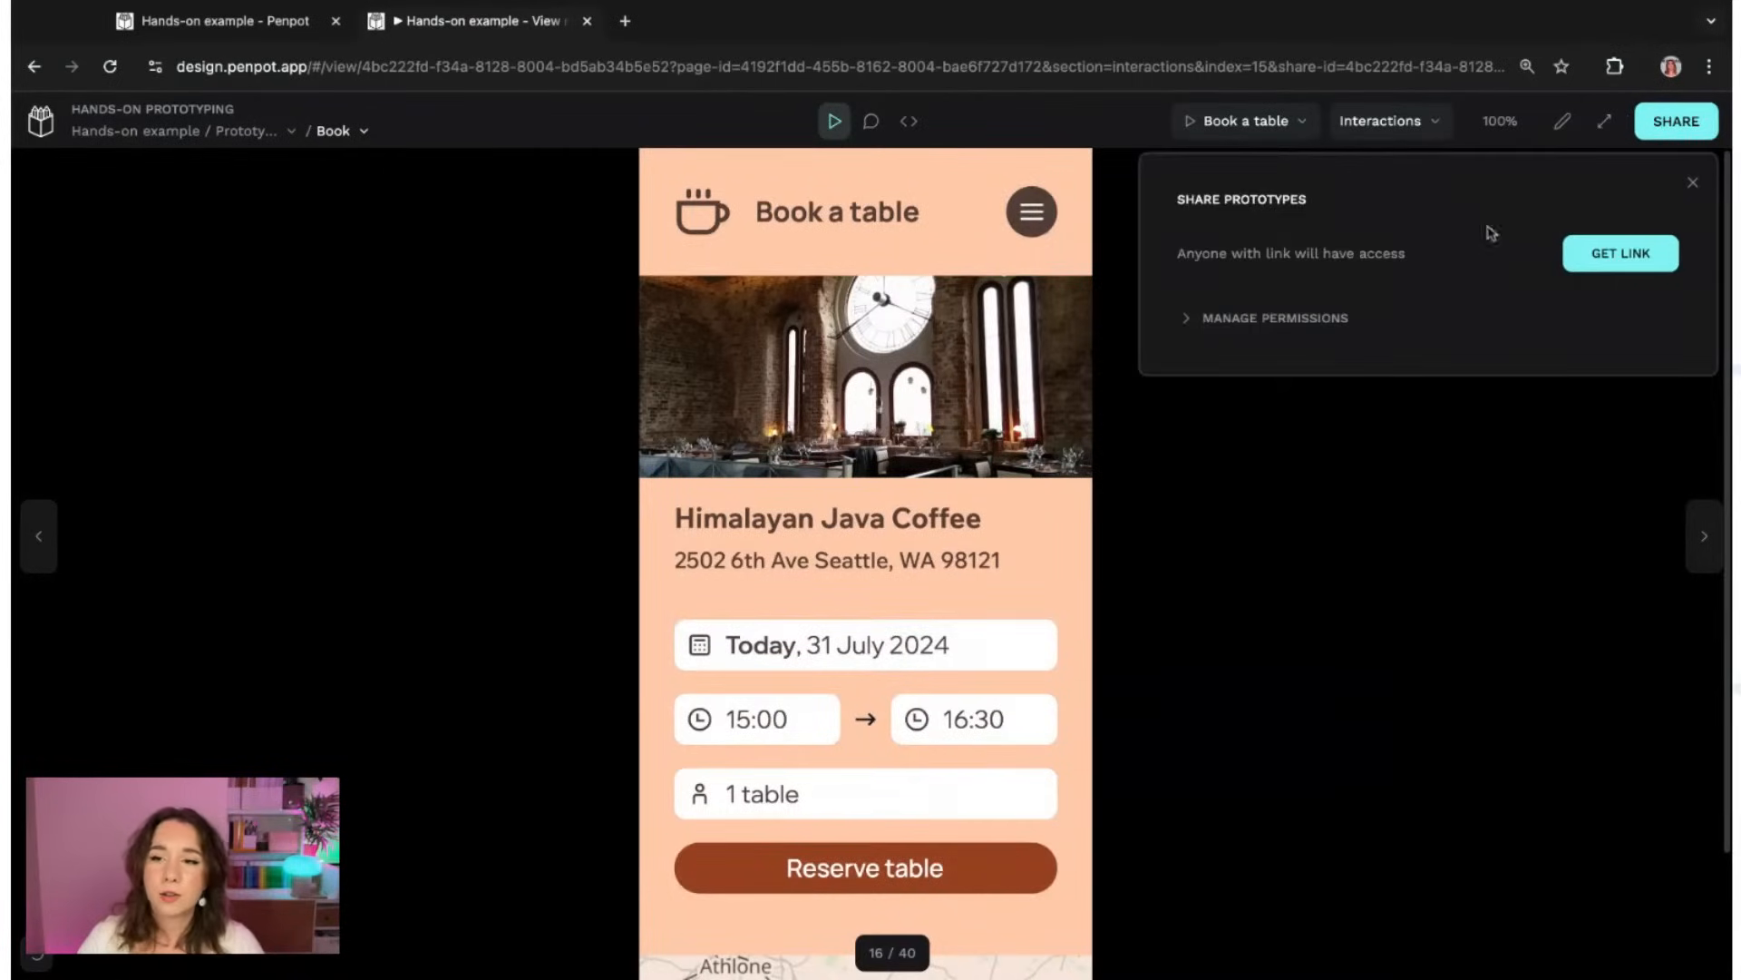
pyautogui.click(1597, 254)
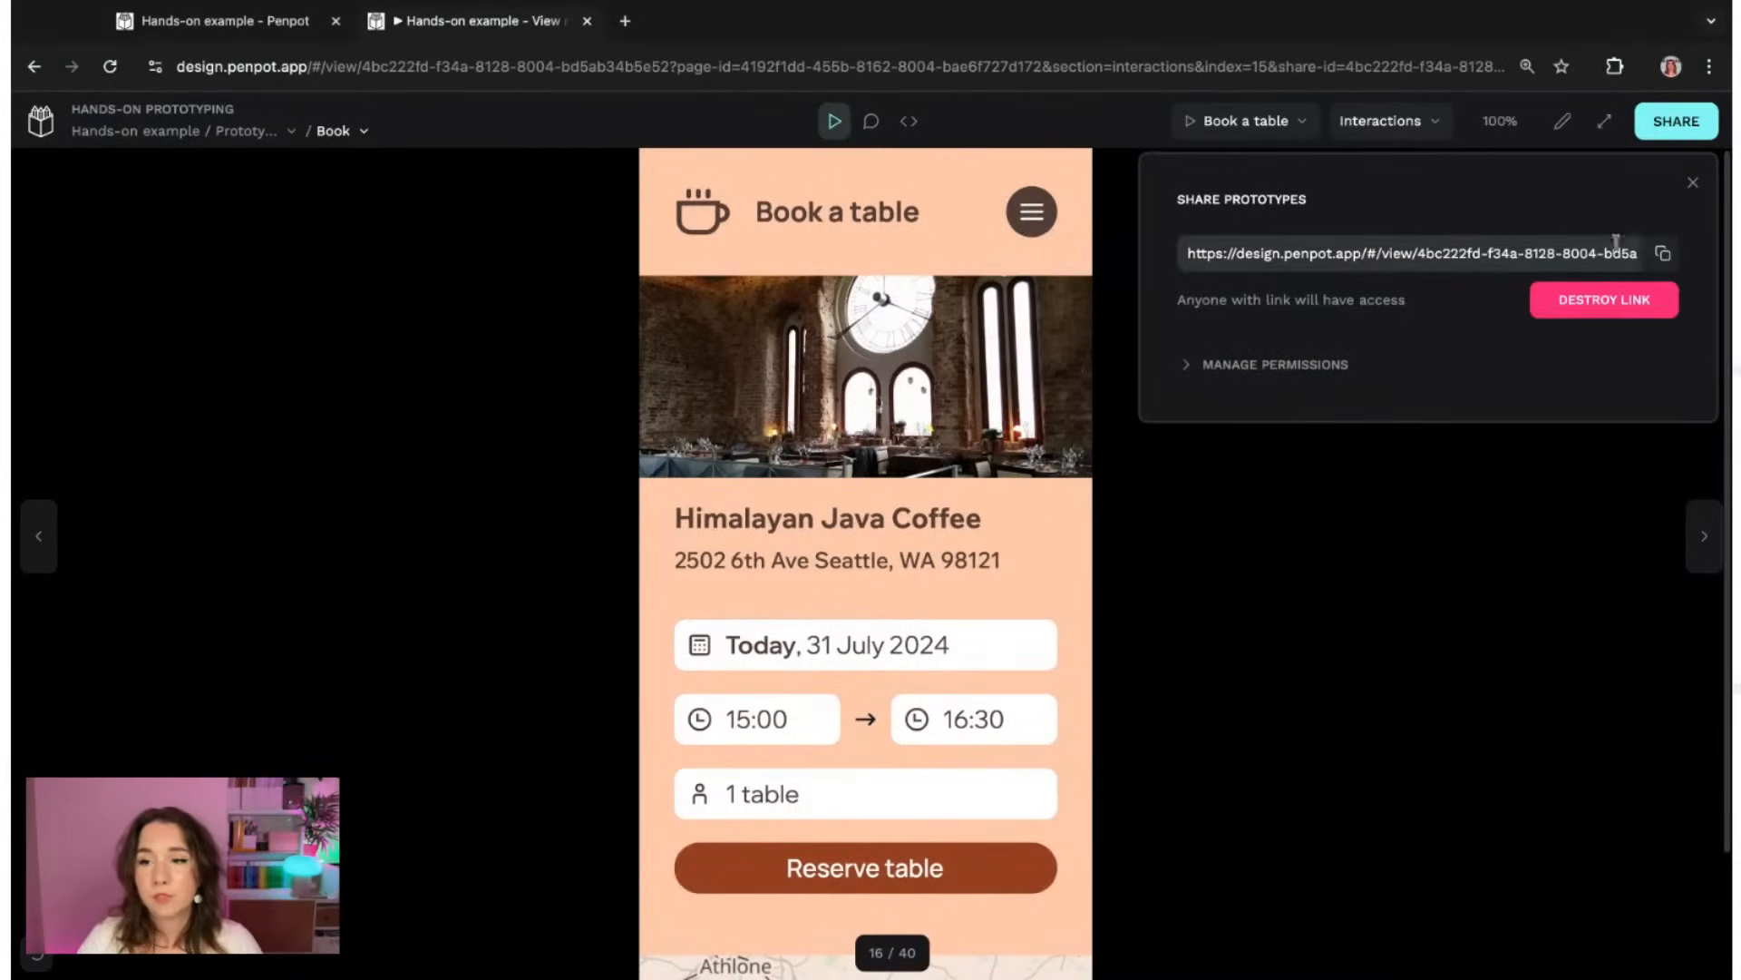
pyautogui.click(1663, 256)
pyautogui.click(537, 381)
pyautogui.hotkey('ctrl', 't')
pyautogui.hotkey('ctrl', 'v')
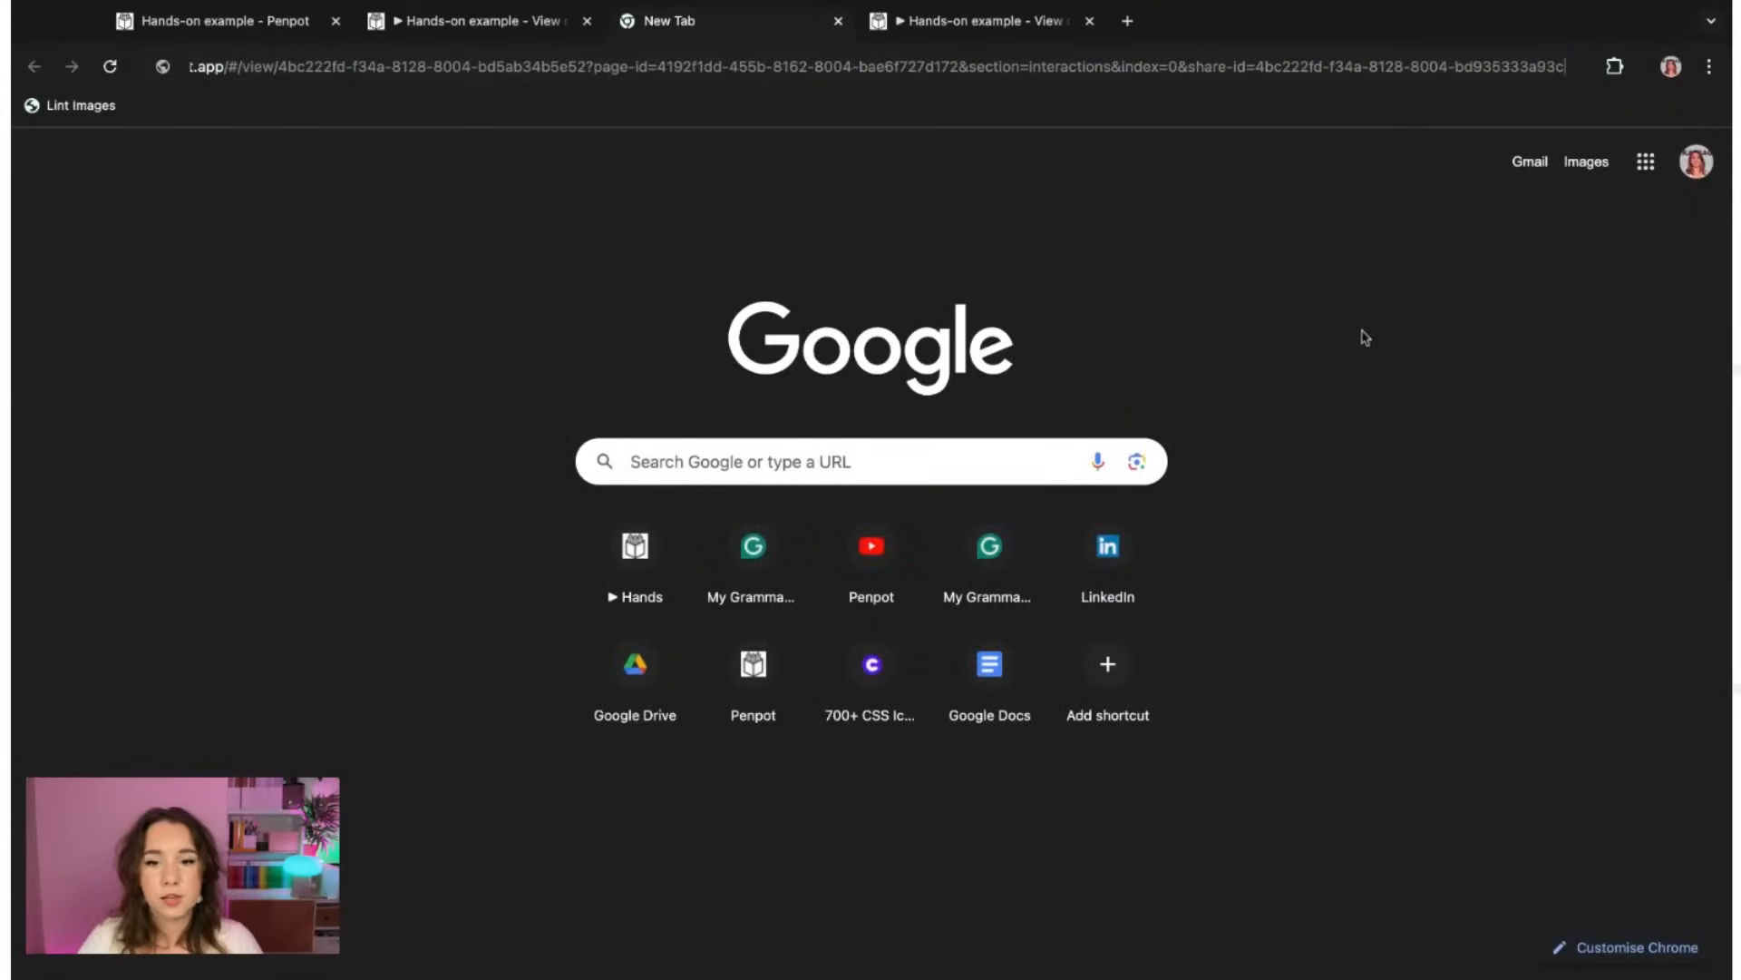
pyautogui.press('Return')
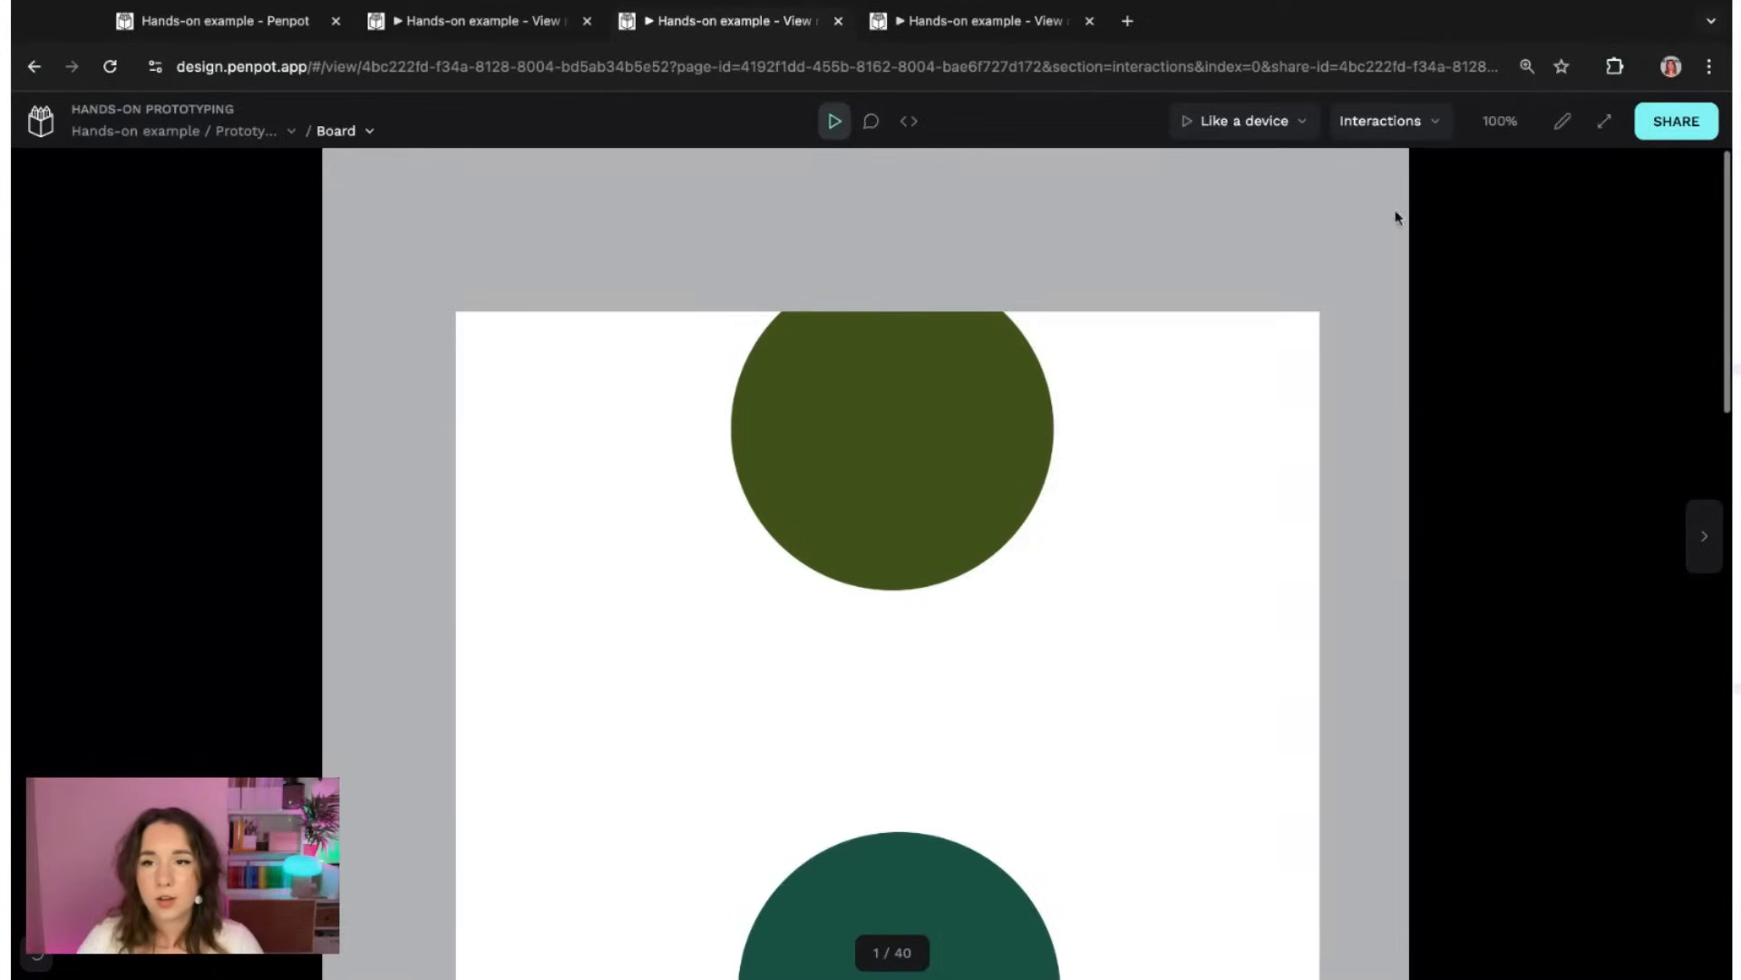
# - Play the Coffee spotter flow through to the Home board and list the flows available in the shared view
pyautogui.click(1269, 132)
pyautogui.click(1121, 202)
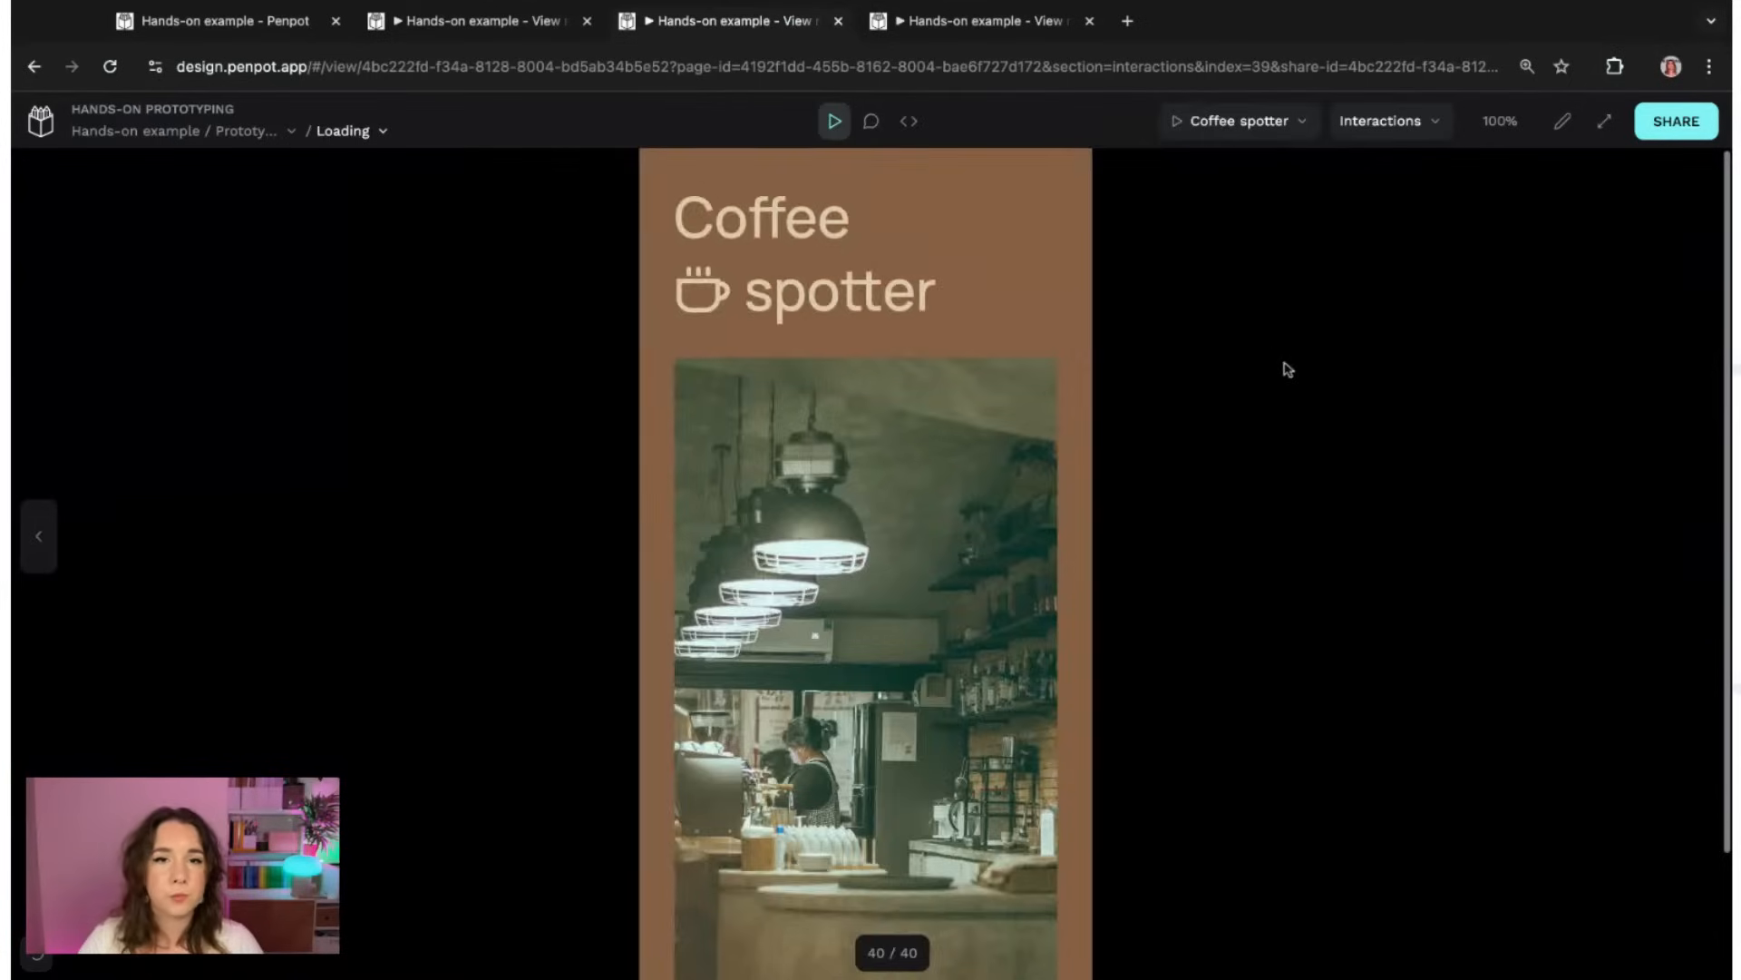
pyautogui.click(1241, 133)
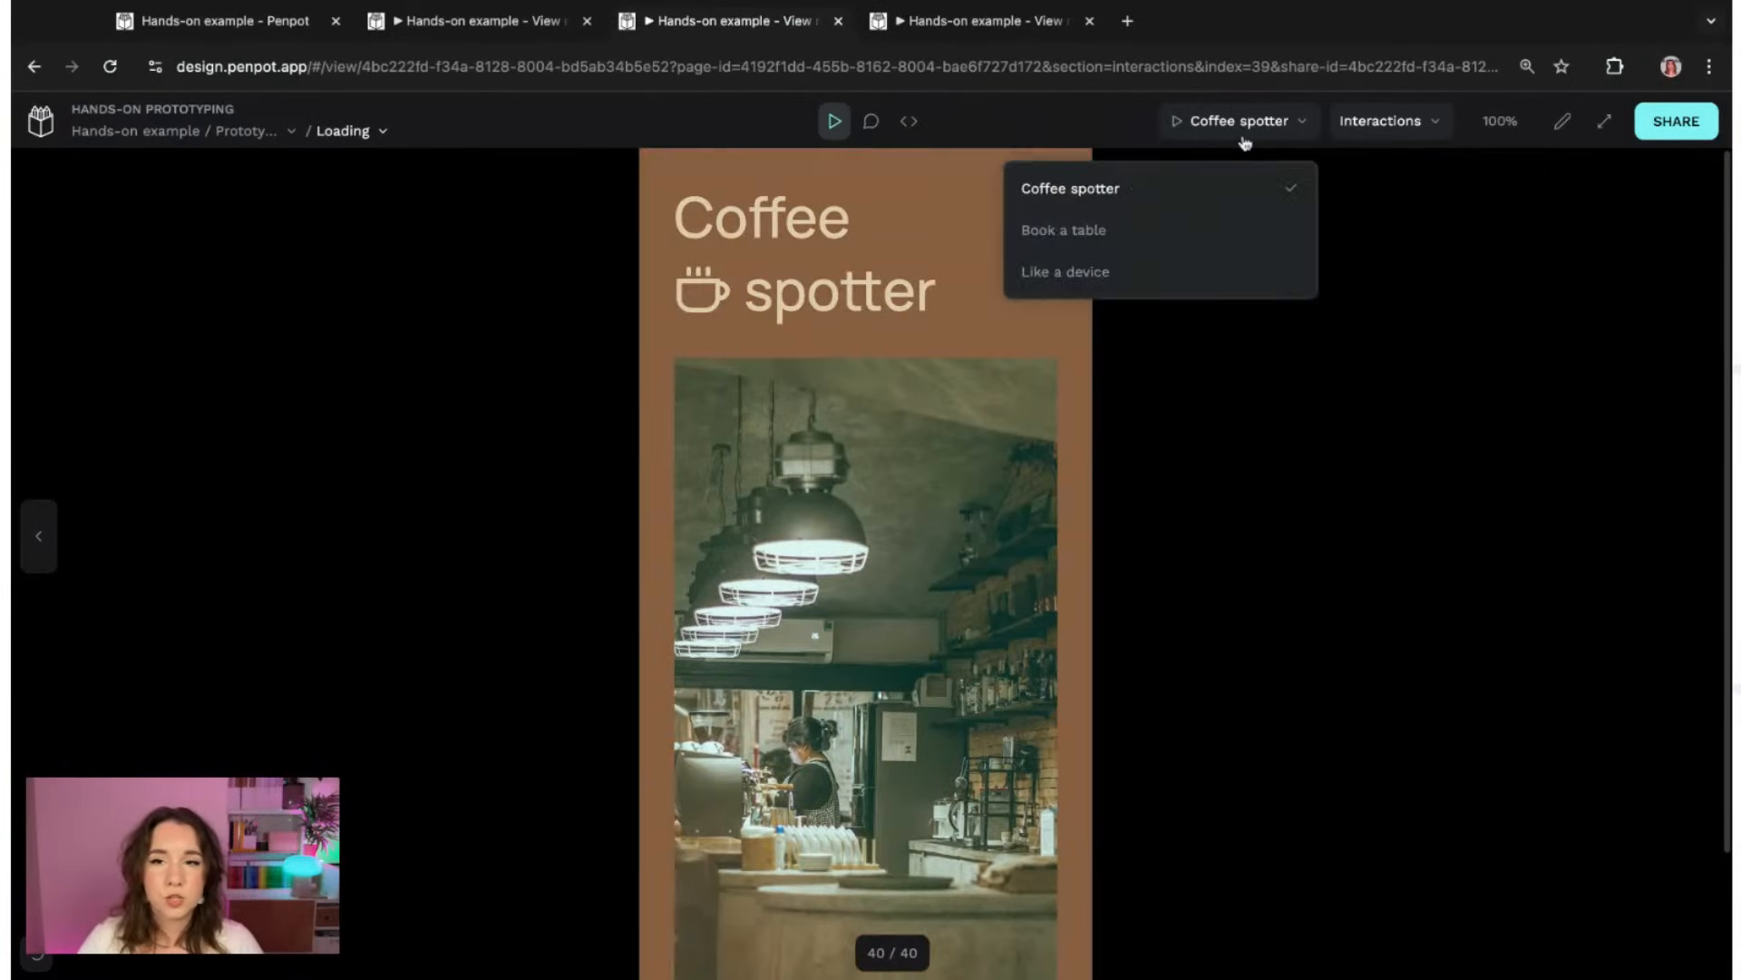
pyautogui.click(1241, 134)
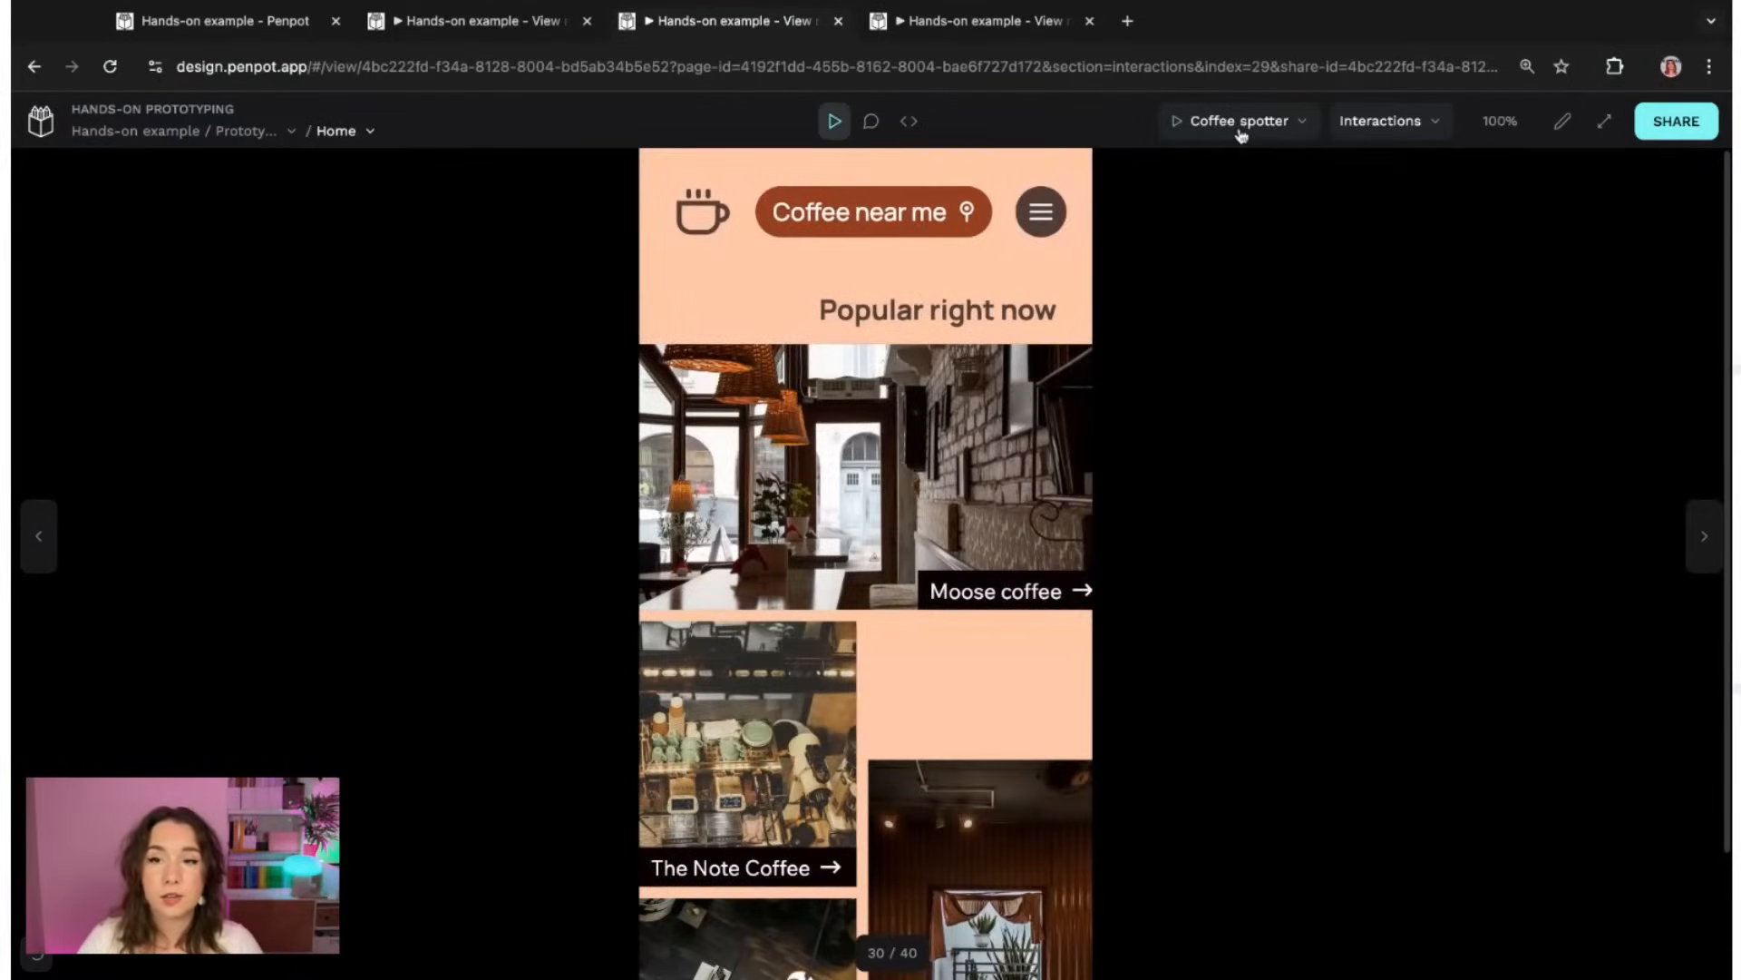
pyautogui.click(1241, 134)
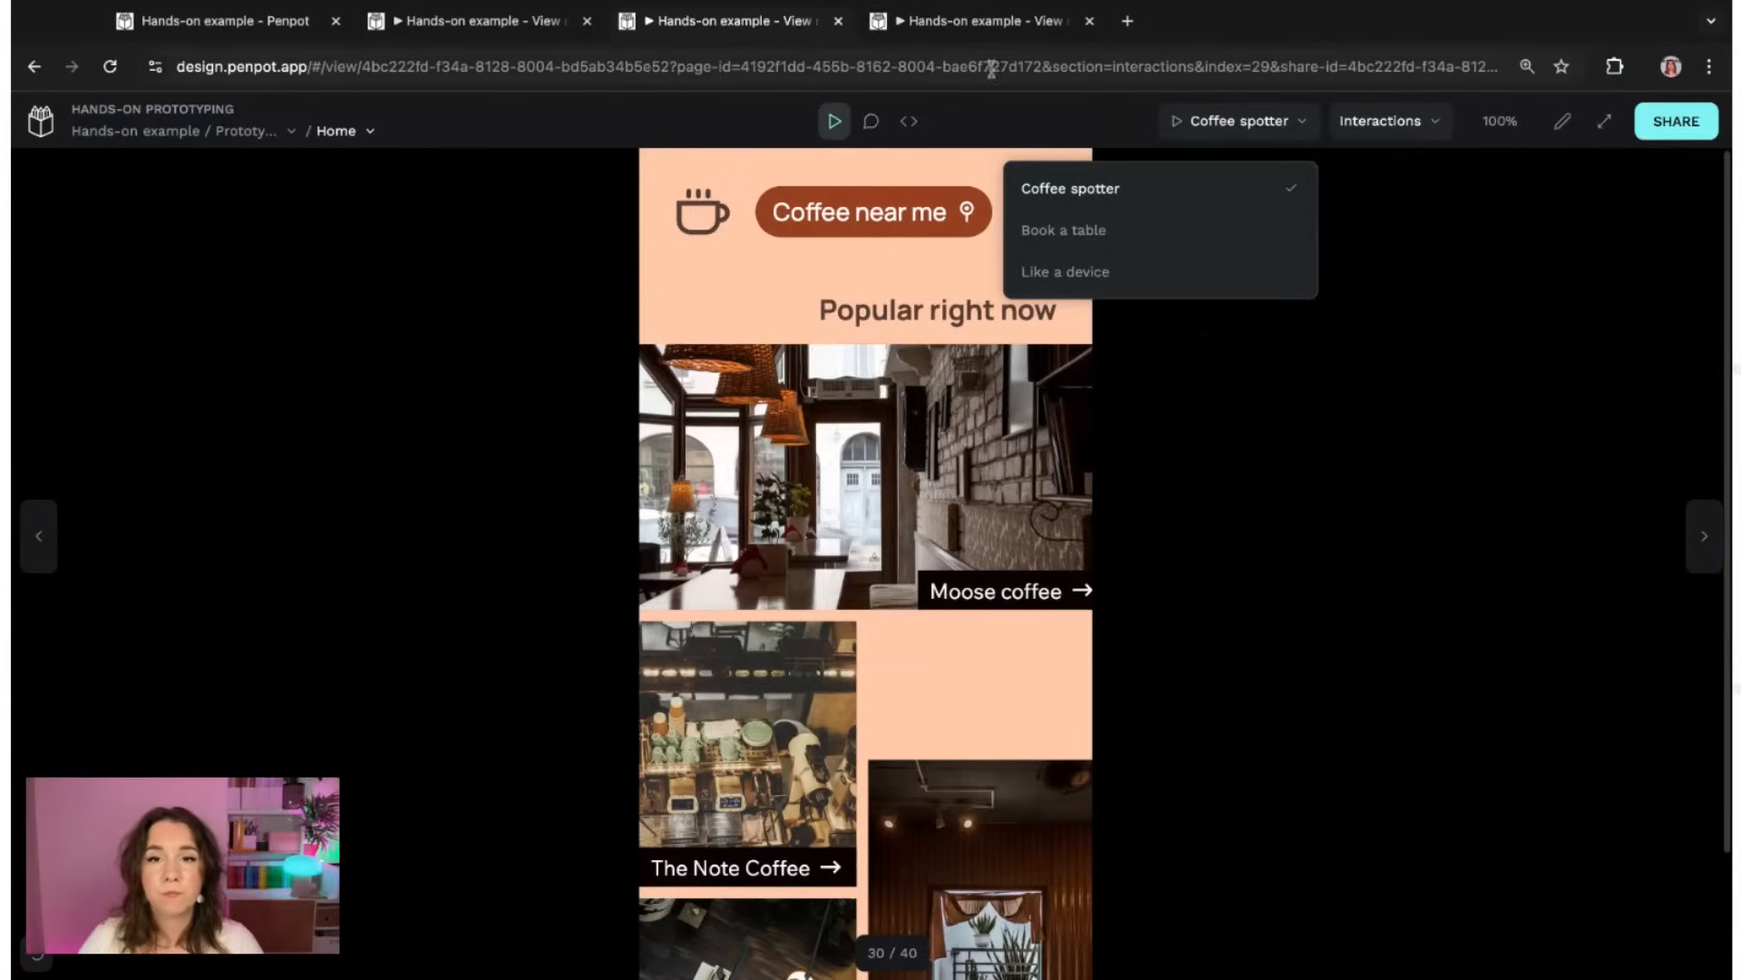
# - Copy the Home board's view address and open it in a new browser tab
pyautogui.click(992, 69)
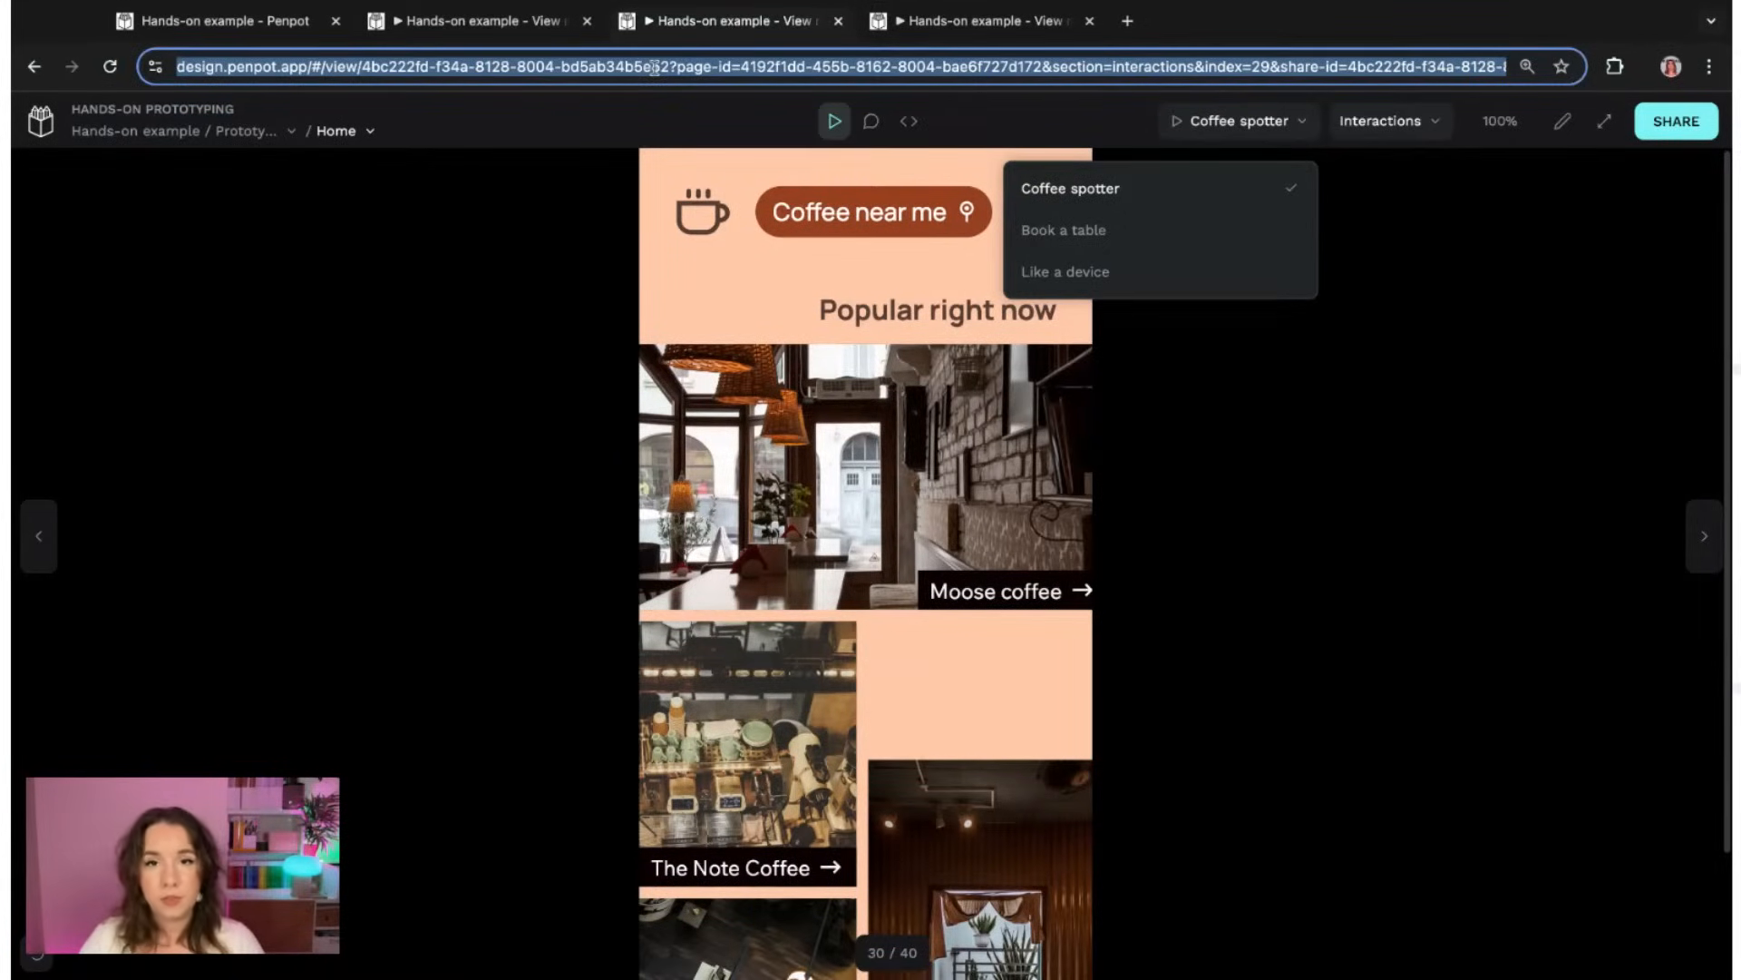
pyautogui.click(354, 288)
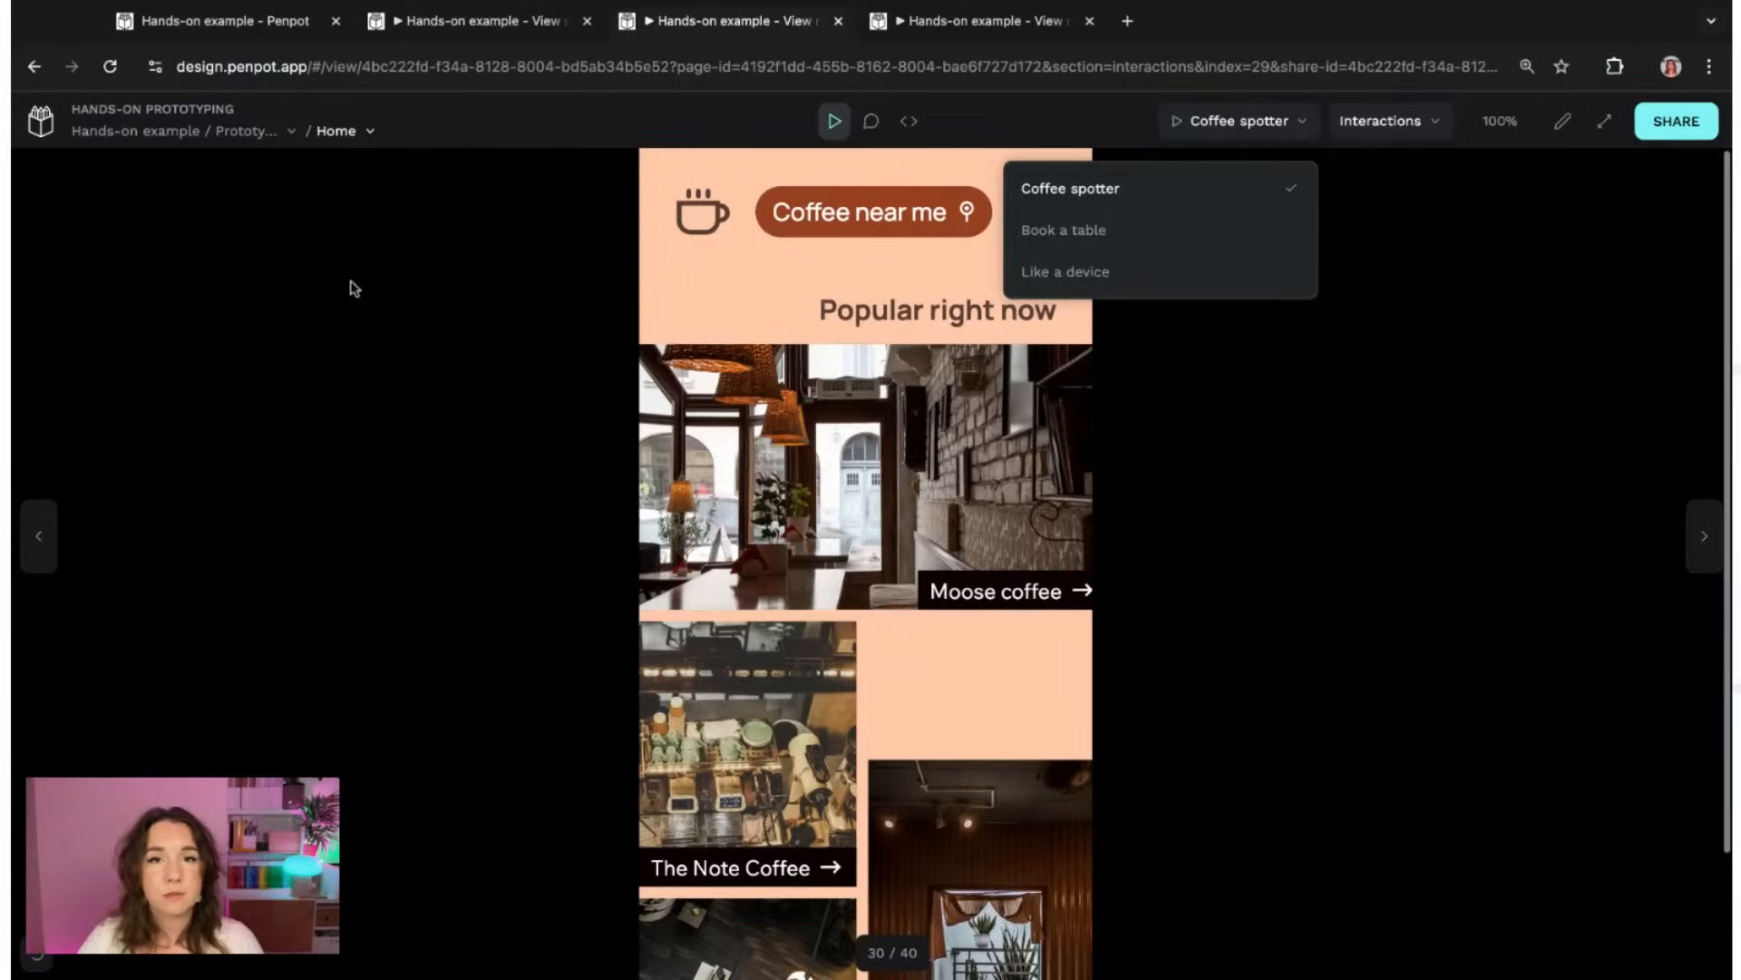
pyautogui.click(353, 288)
pyautogui.hotkey('ctrl', 't')
pyautogui.hotkey('ctrl', 'v')
pyautogui.press('Return')
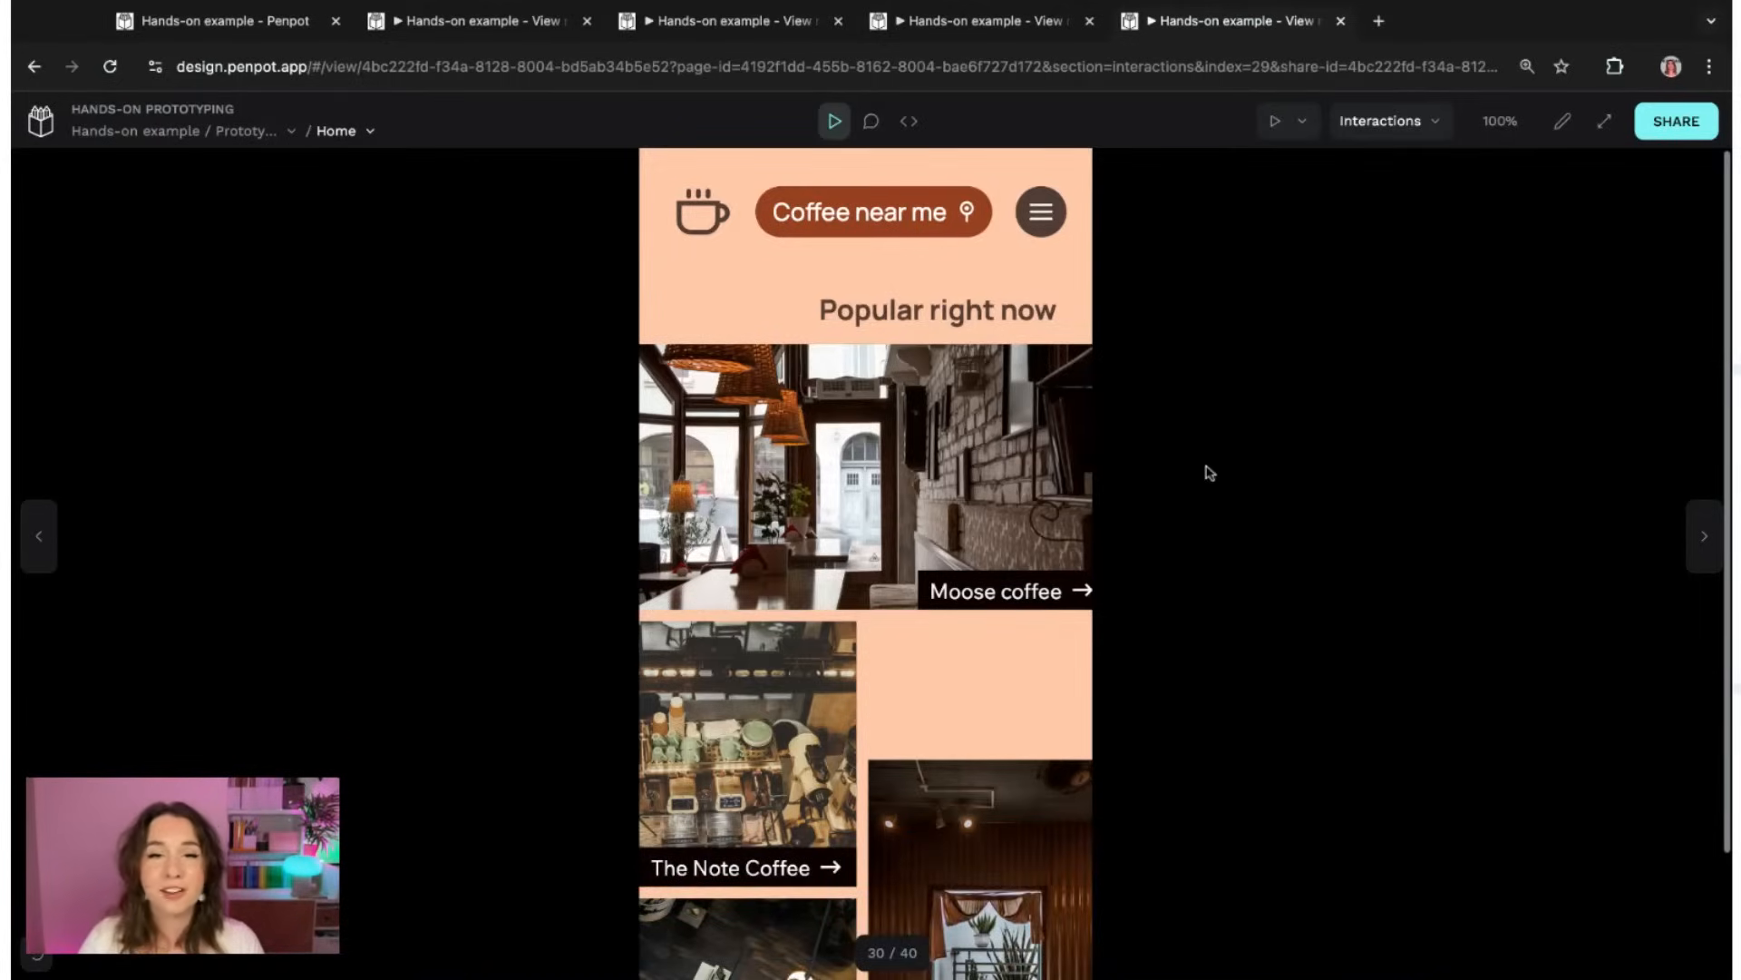
# - Step to the previous board and back to the Home board
pyautogui.click(1210, 471)
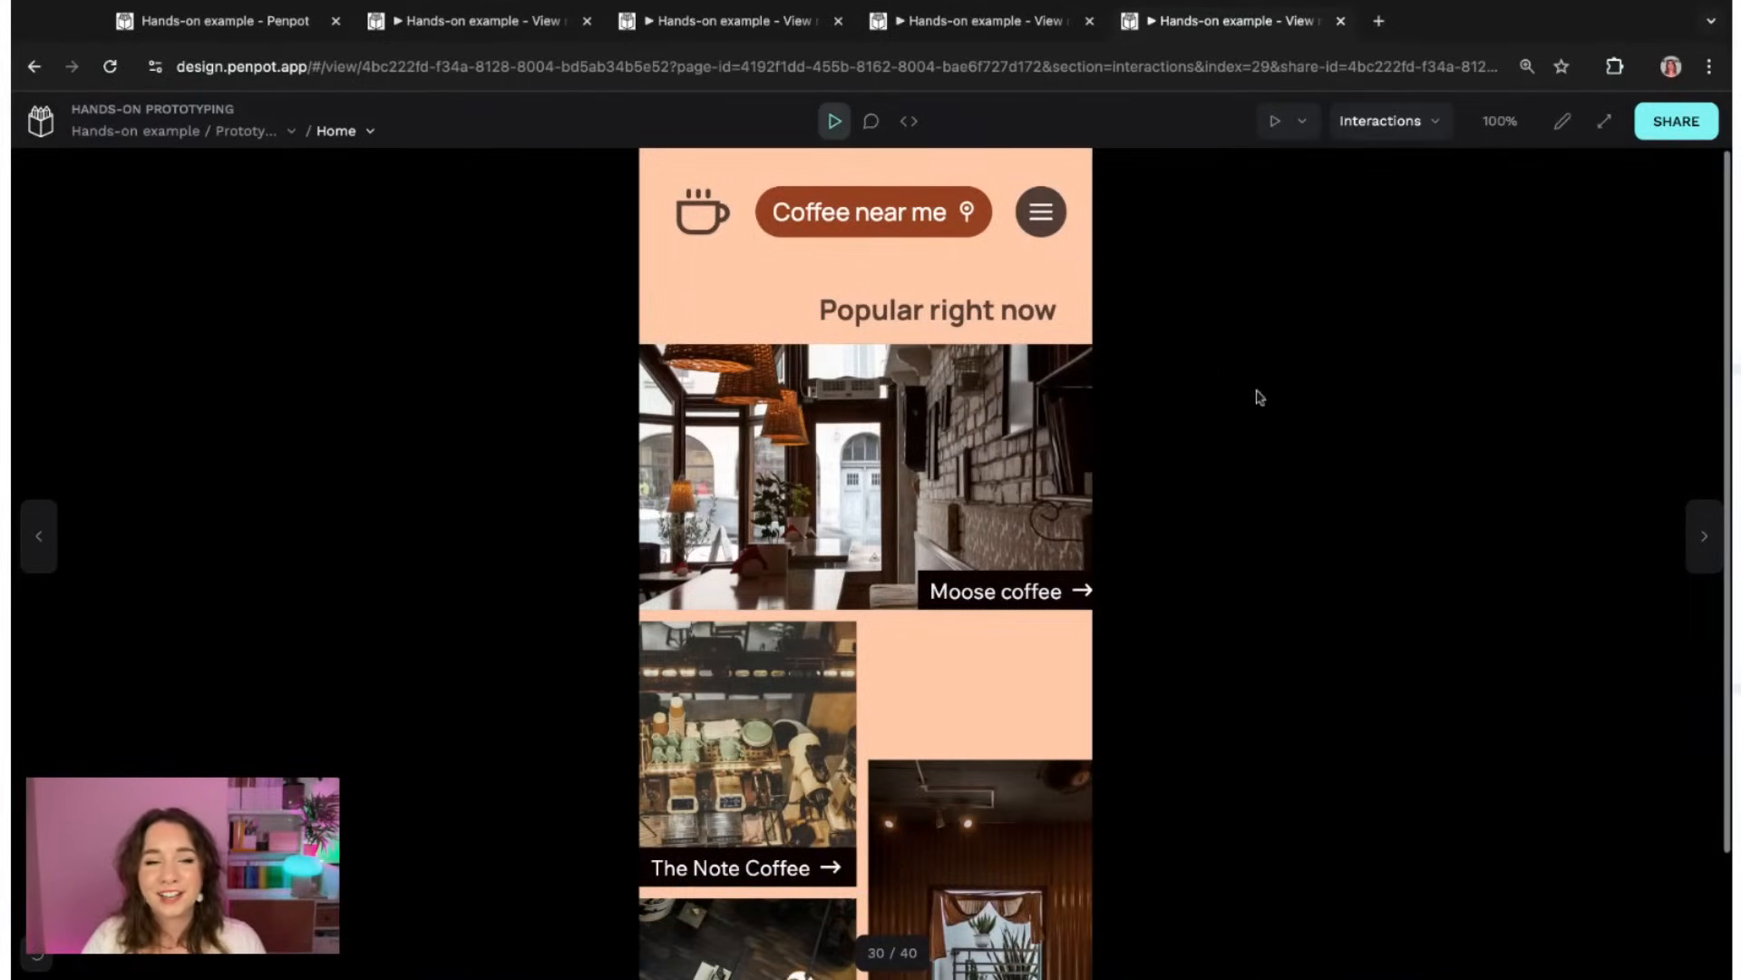
pyautogui.click(39, 535)
pyautogui.click(1136, 541)
pyautogui.click(1705, 535)
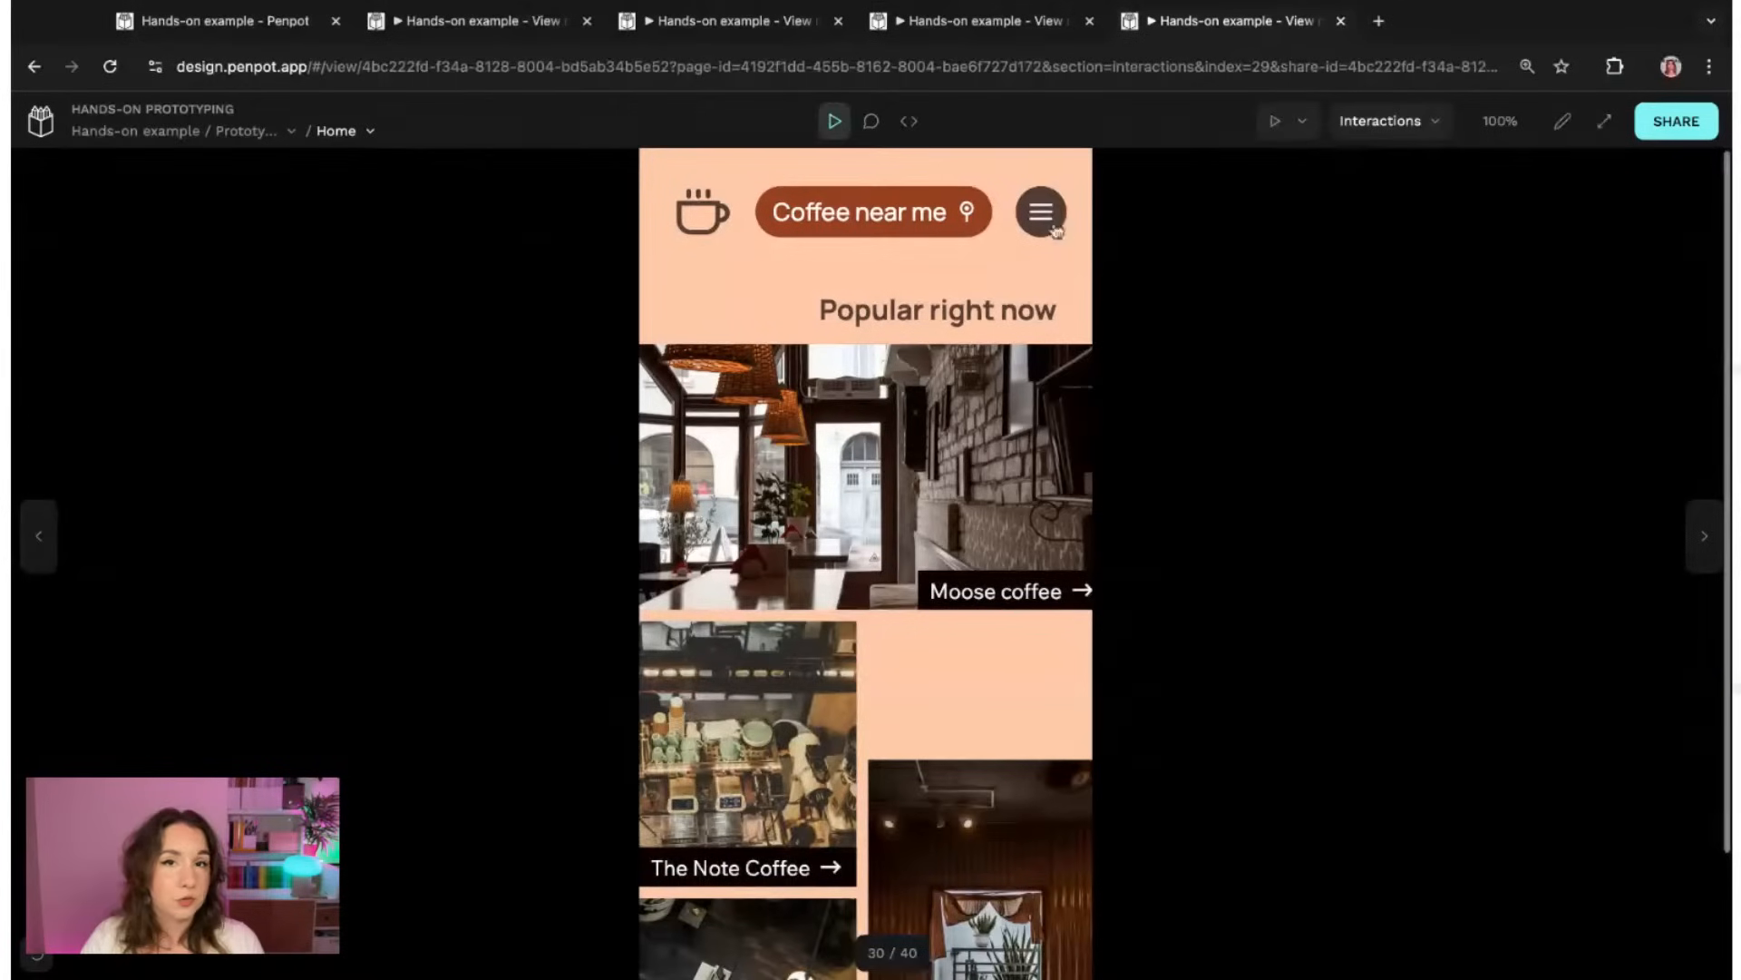
# - Set the view to Don't show interactions and test opening and closing the menu on the Home board
pyautogui.click(1390, 124)
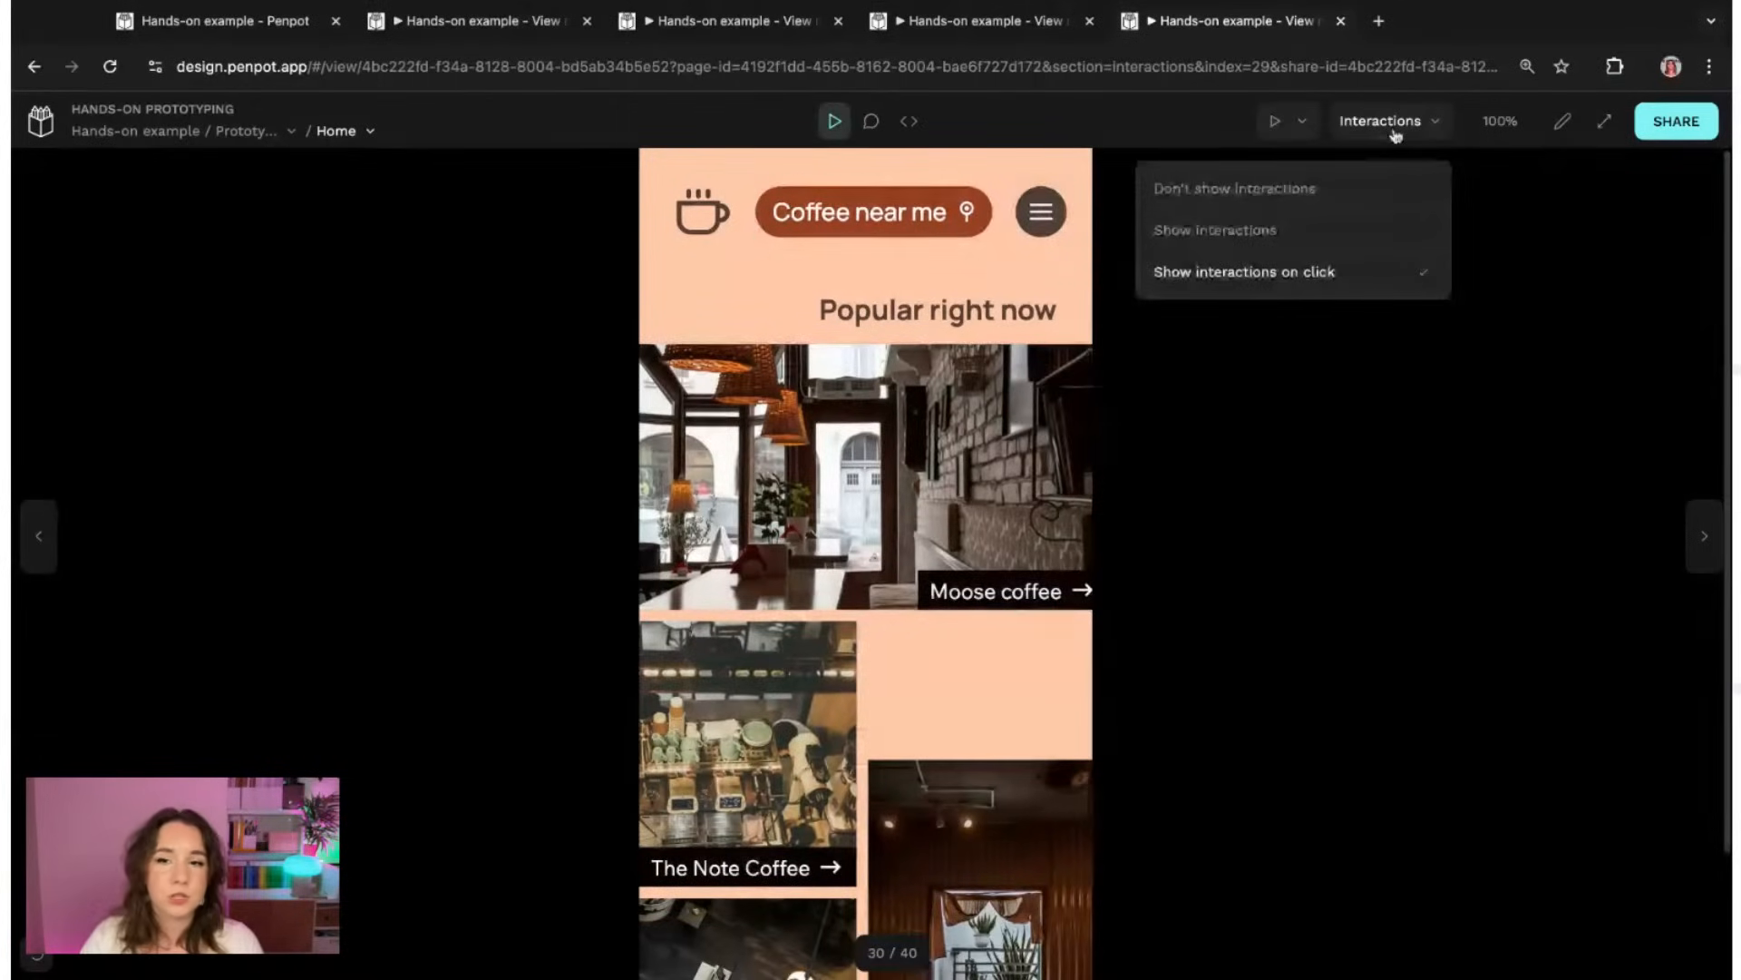
pyautogui.click(1343, 201)
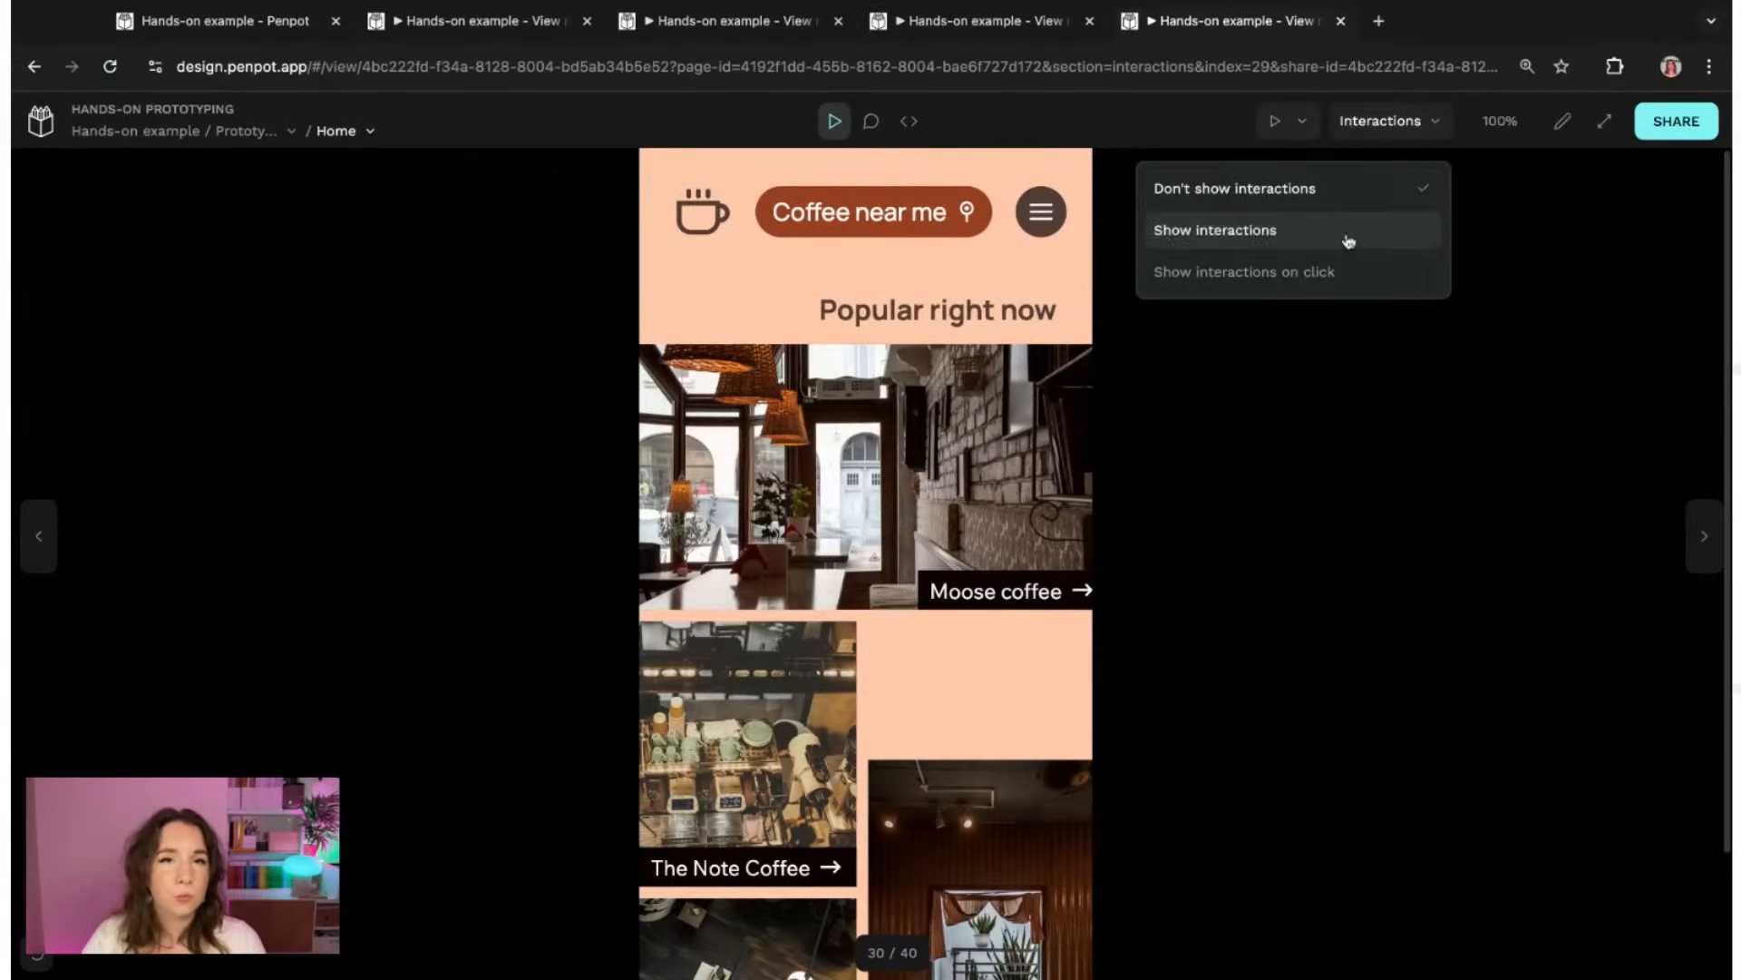
pyautogui.click(1444, 436)
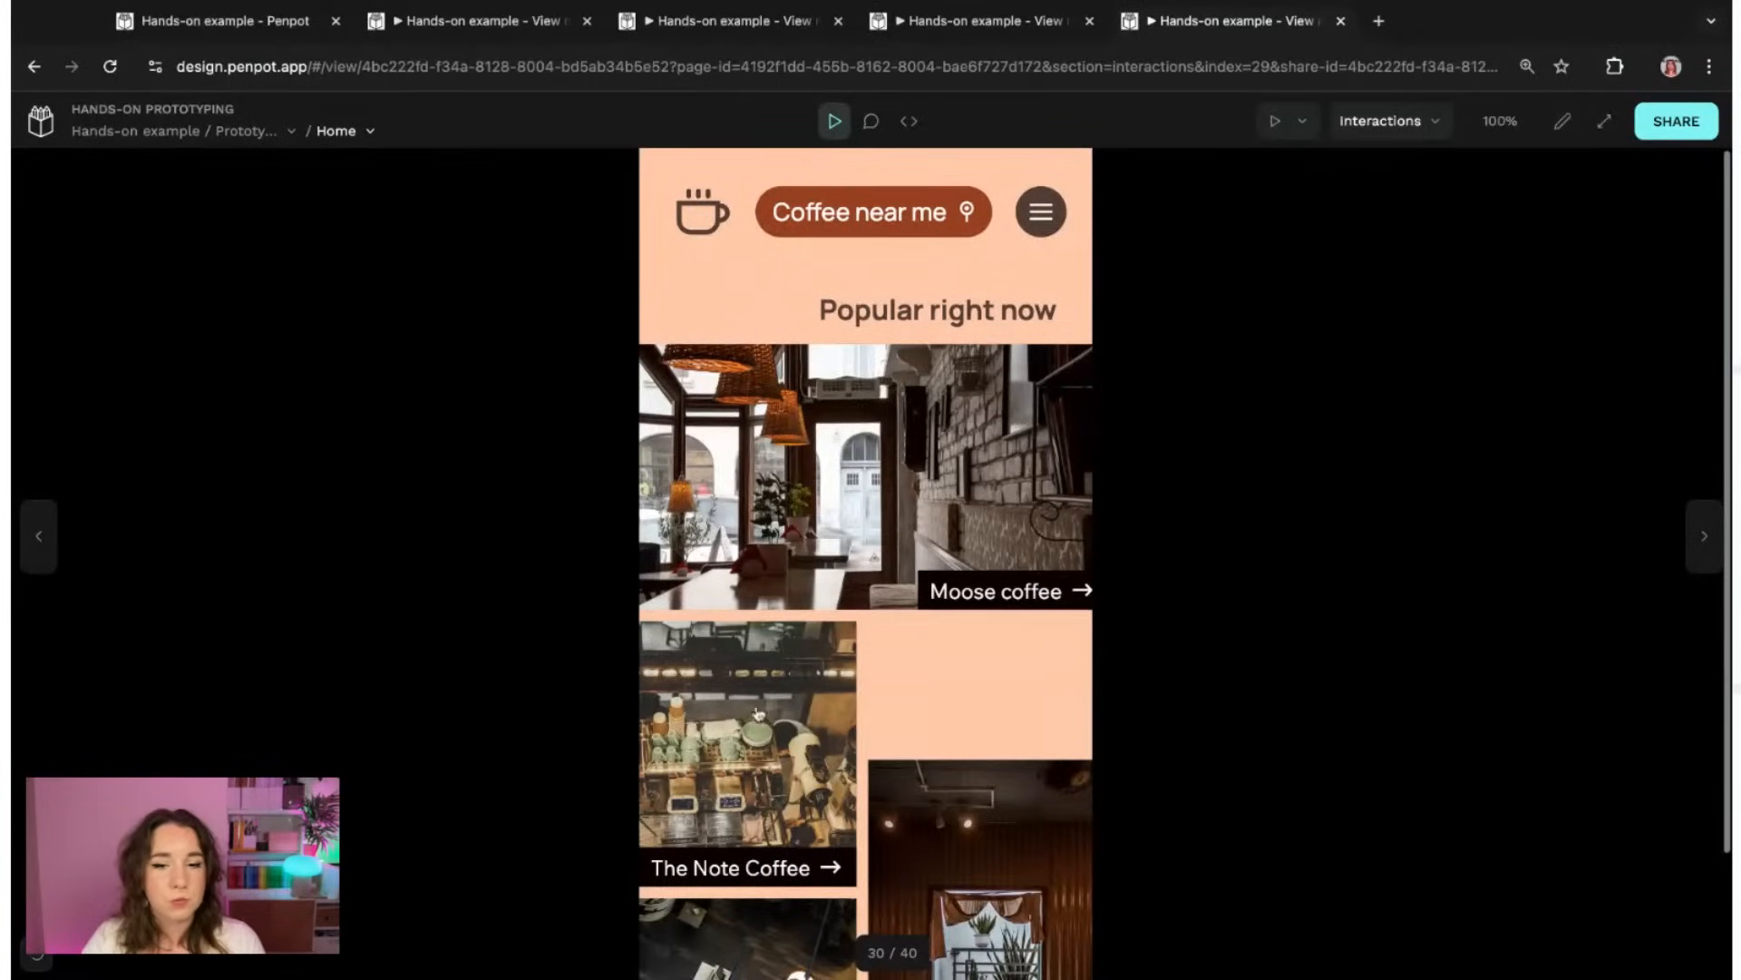
pyautogui.click(1056, 232)
pyautogui.click(1068, 190)
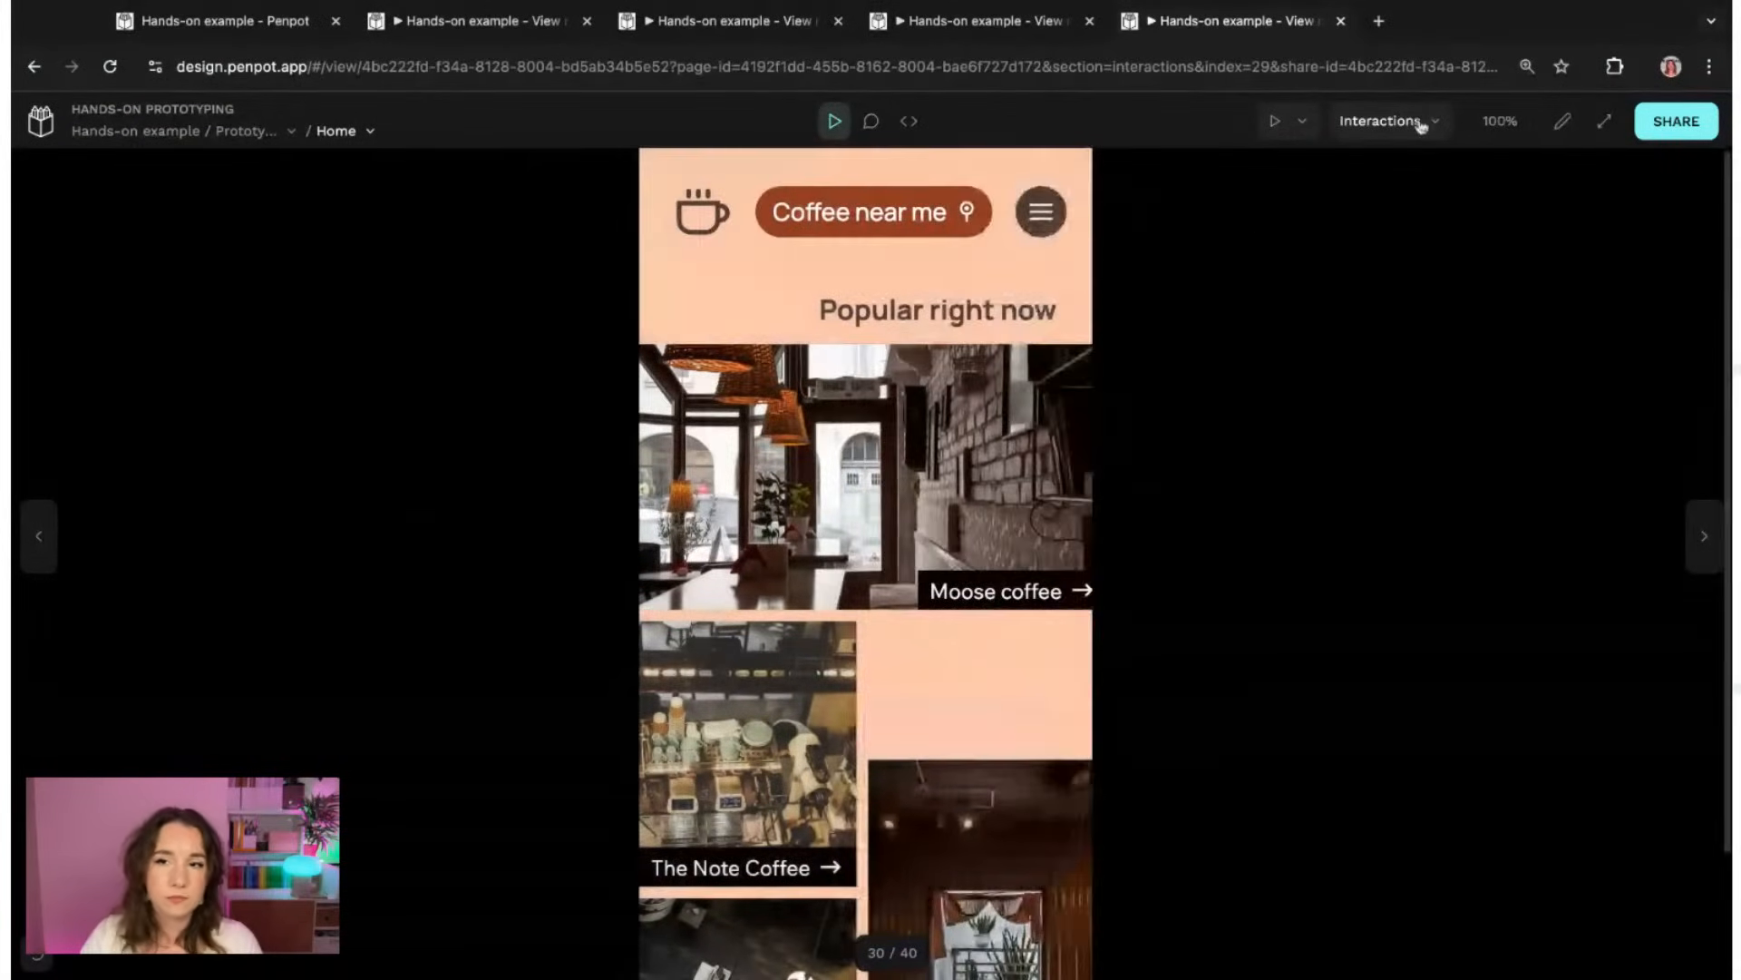
# - Try Show interactions, switch to Show interactions on click, and test the Home board's menu by opening and closing it
pyautogui.click(1421, 126)
pyautogui.click(1226, 232)
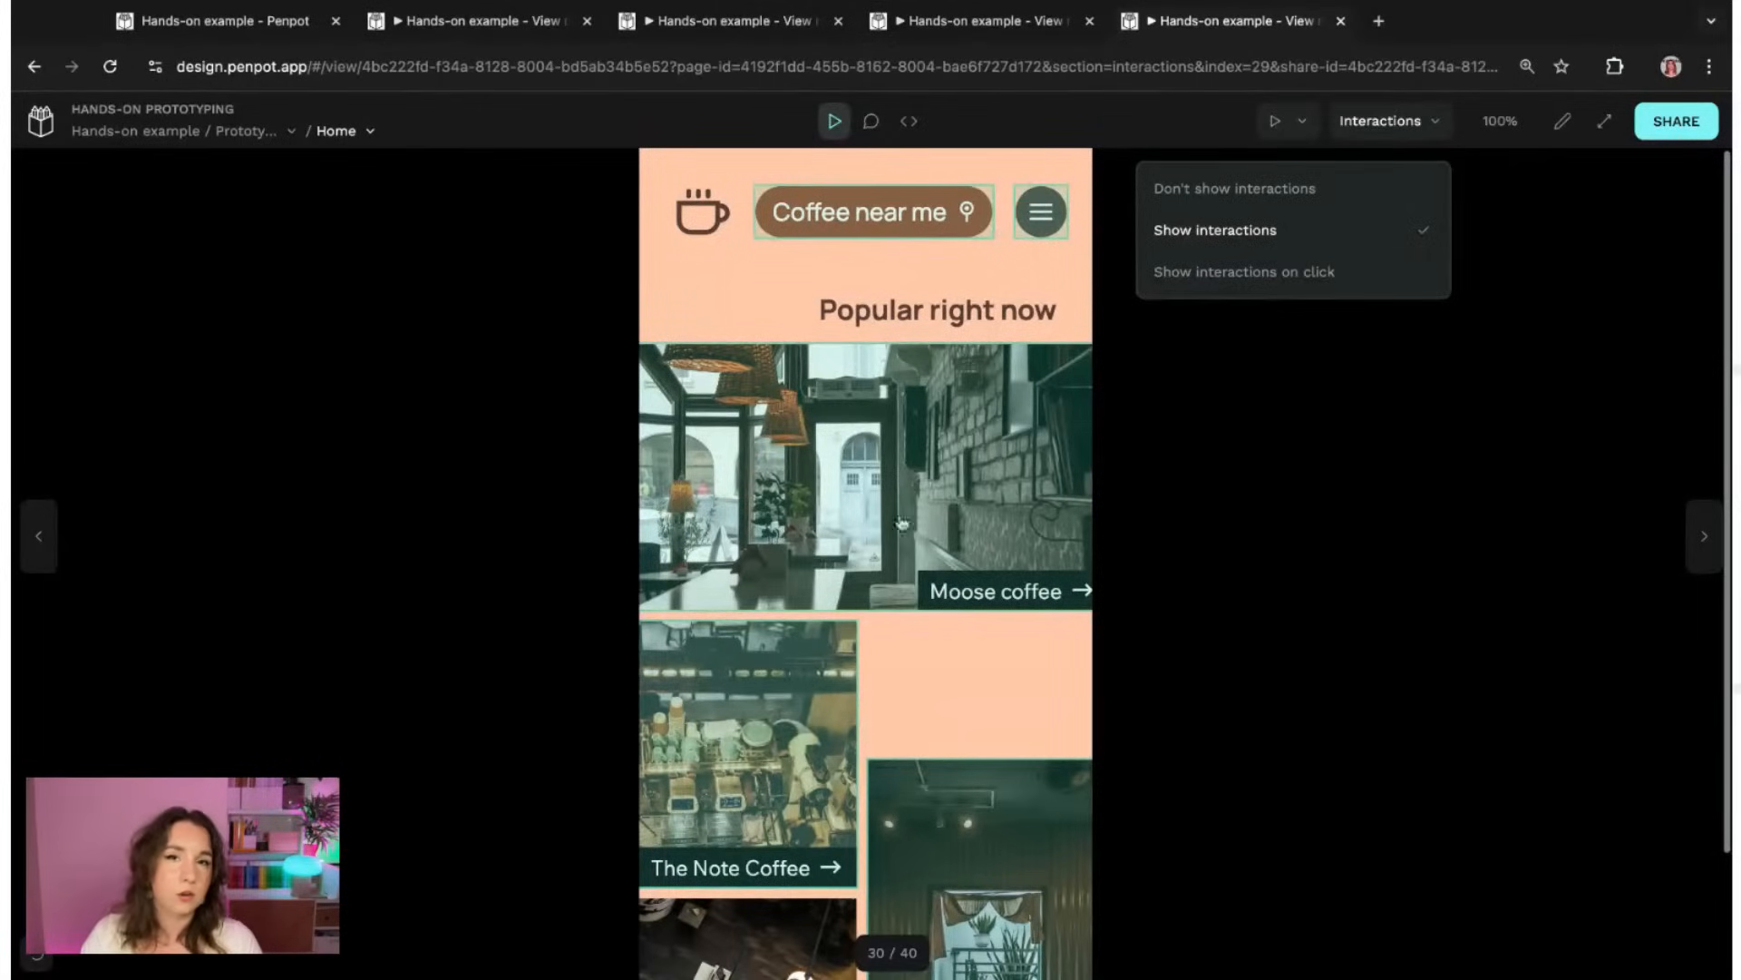
pyautogui.click(1266, 283)
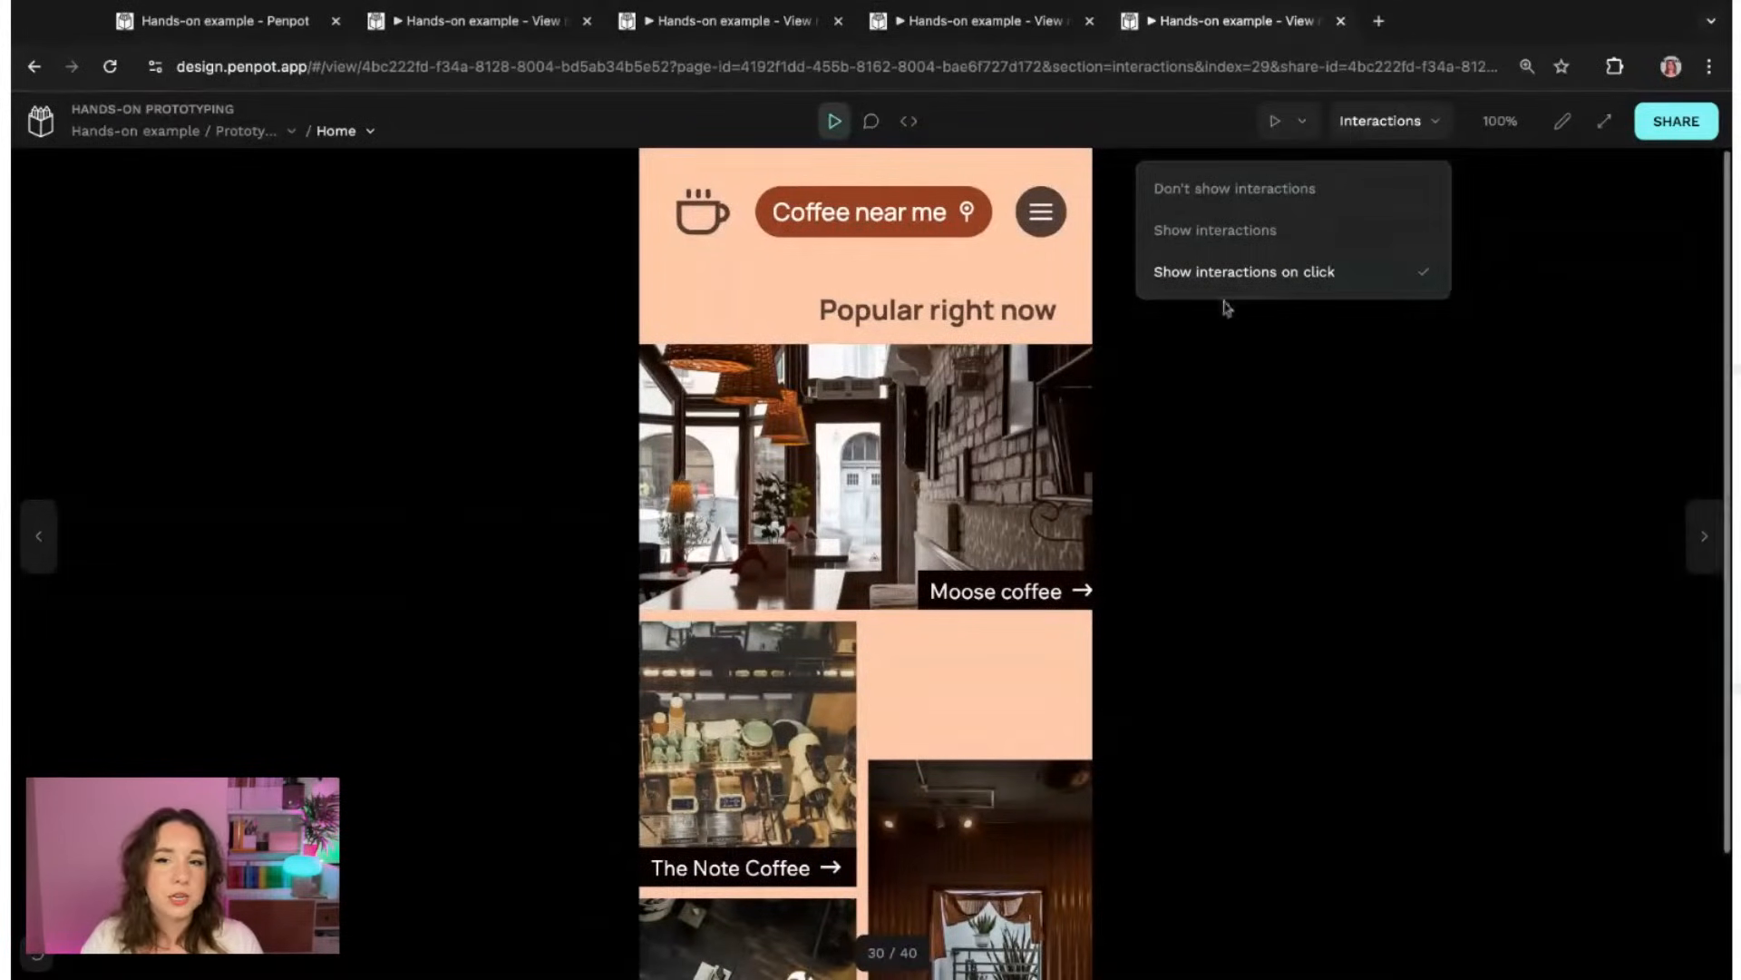
pyautogui.click(1045, 215)
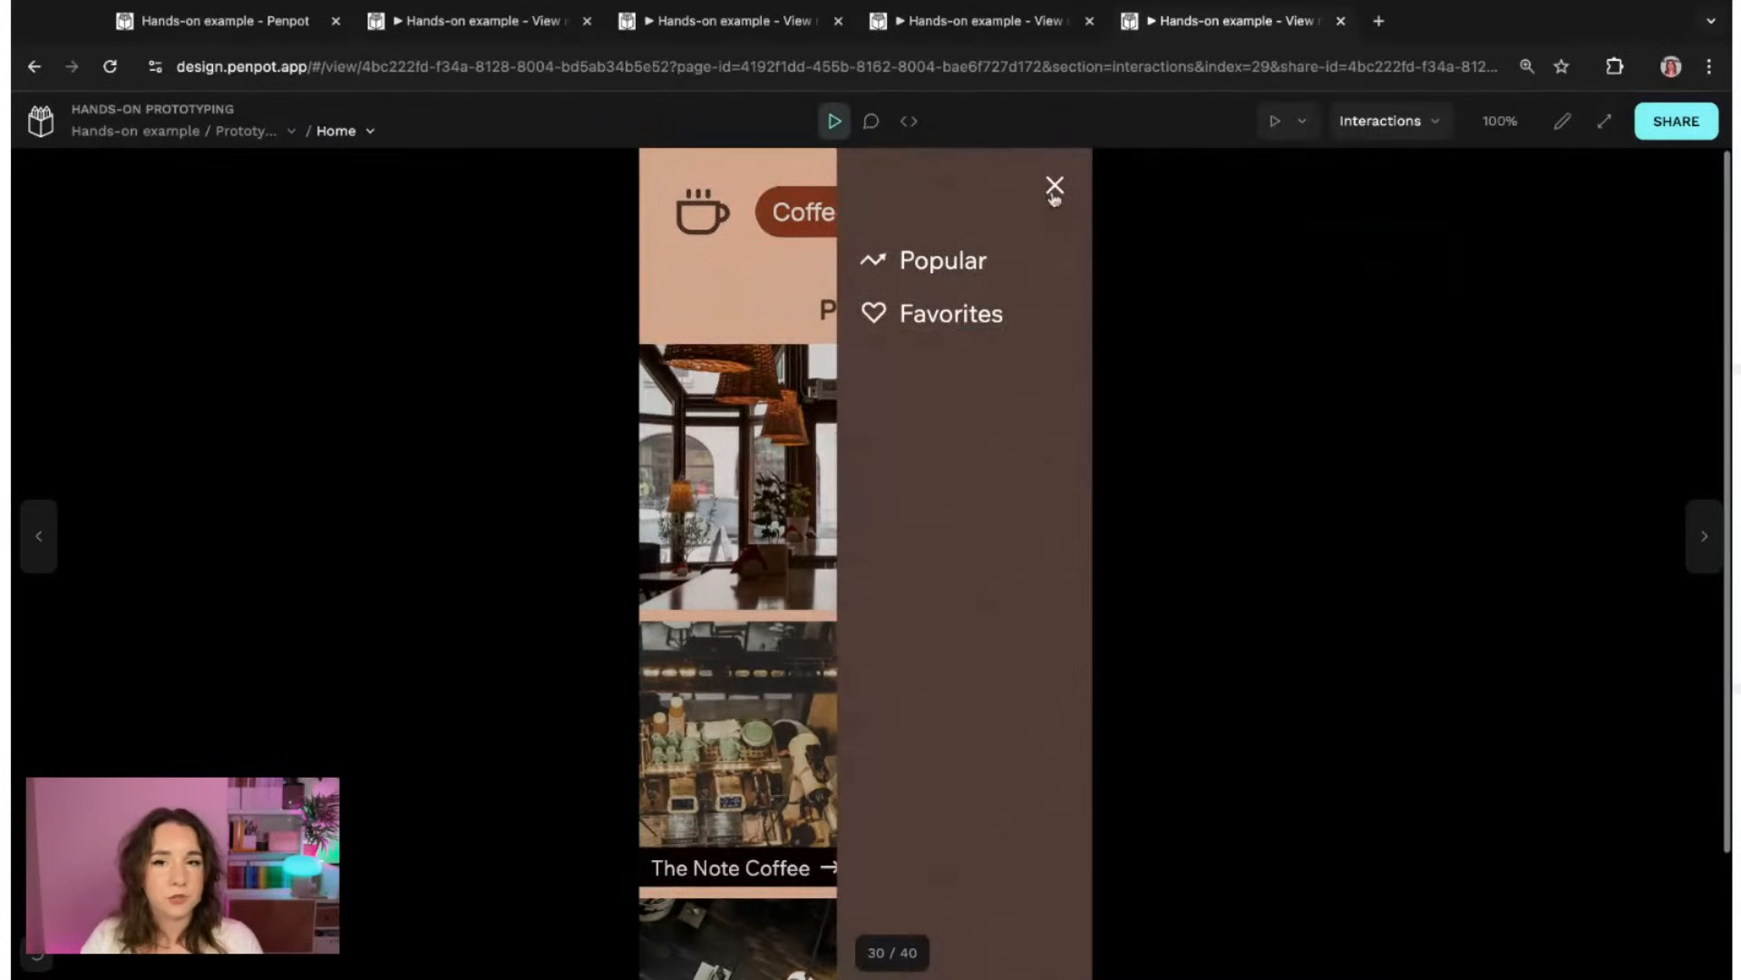
pyautogui.click(1054, 189)
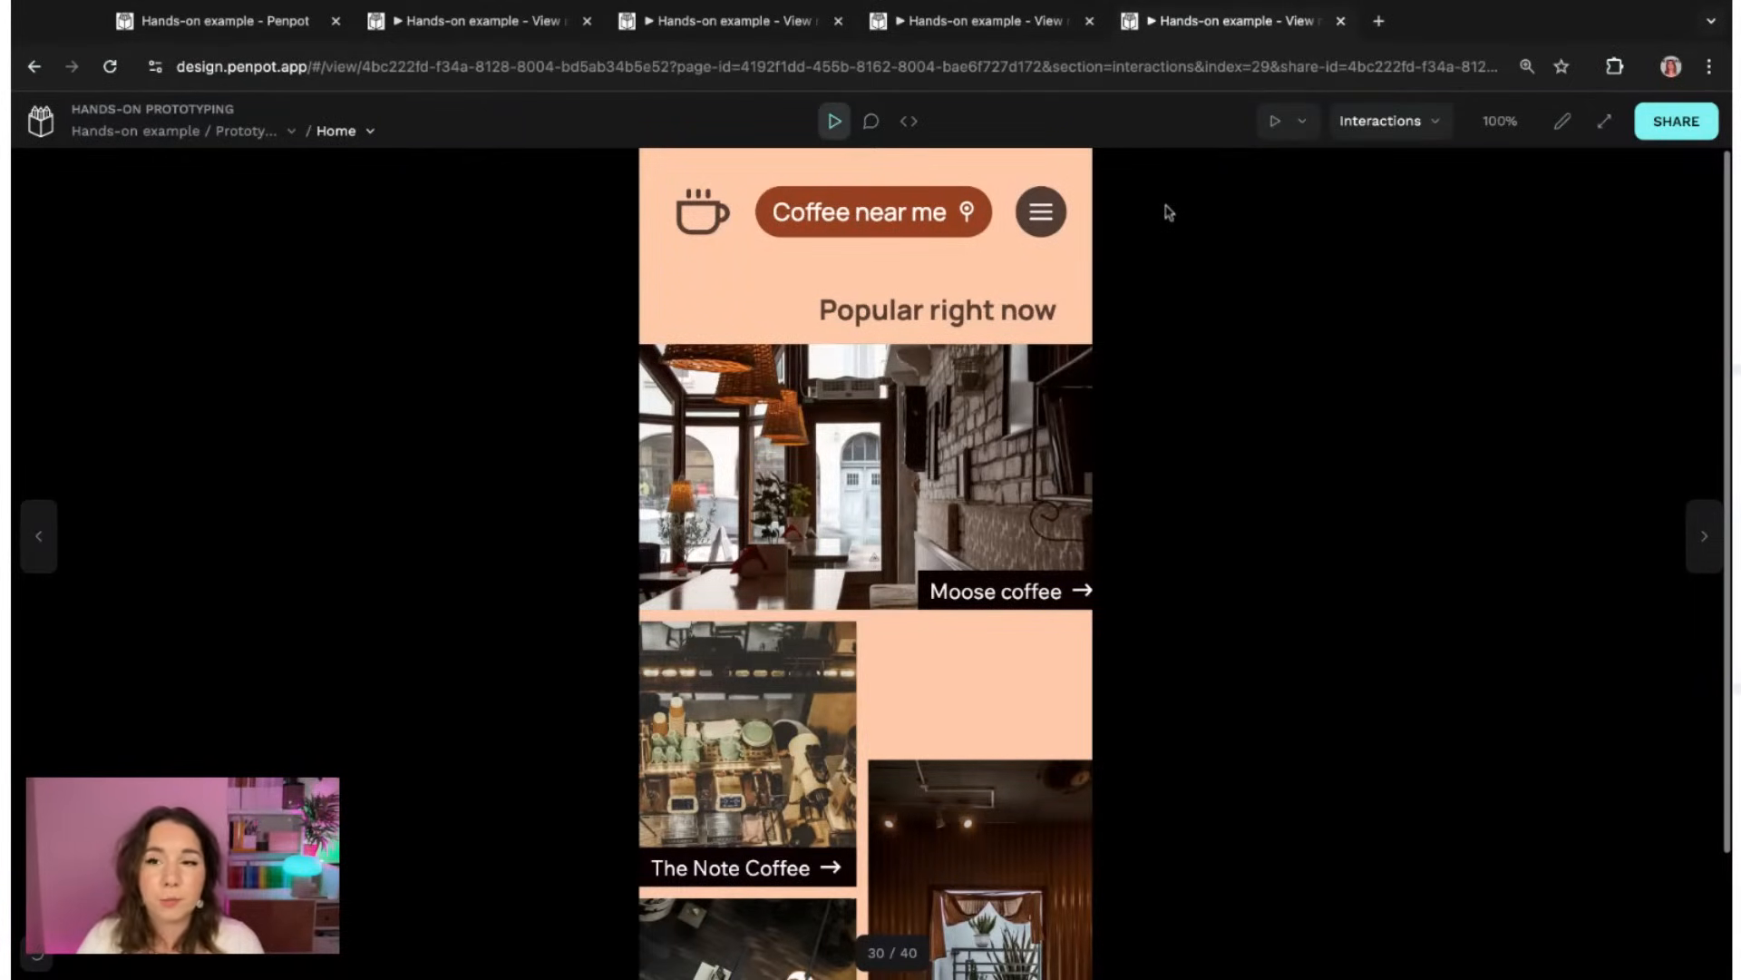
# - Return from the prototype view to editing the design and select the gallery grid on the Home board
pyautogui.click(1560, 125)
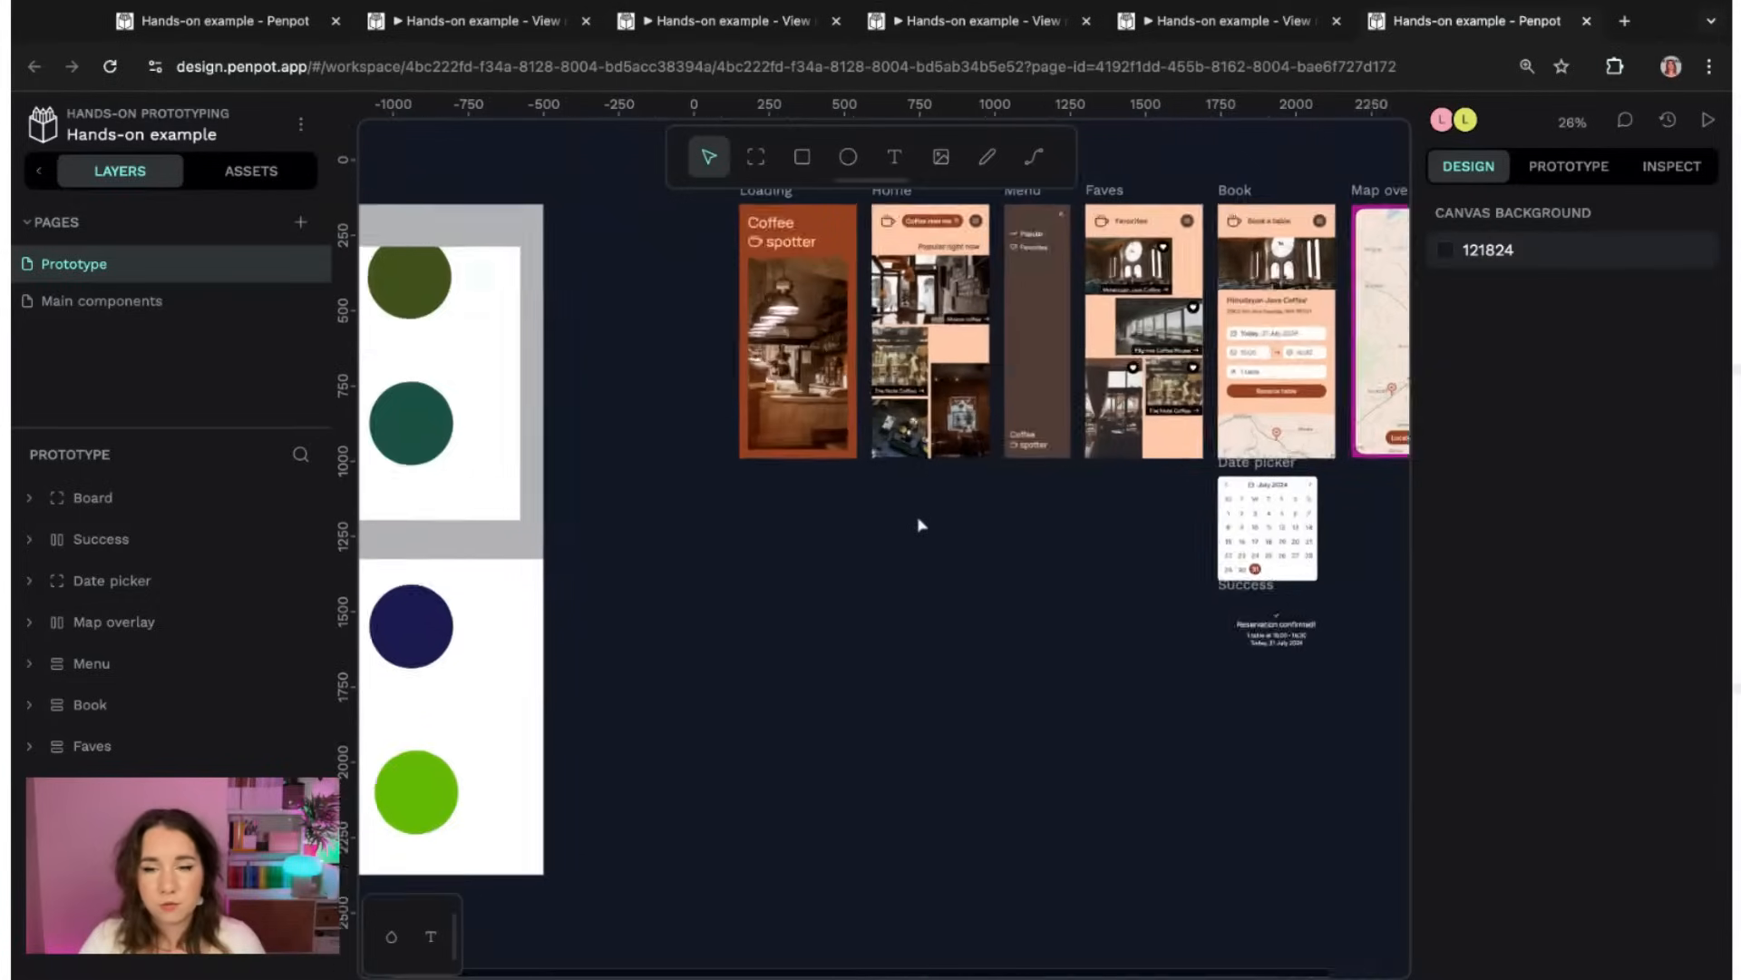
pyautogui.scroll(5, 912, 525)
pyautogui.scroll(3, 1154, 654)
pyautogui.moveTo(1151, 782); pyautogui.dragTo(999, 832)
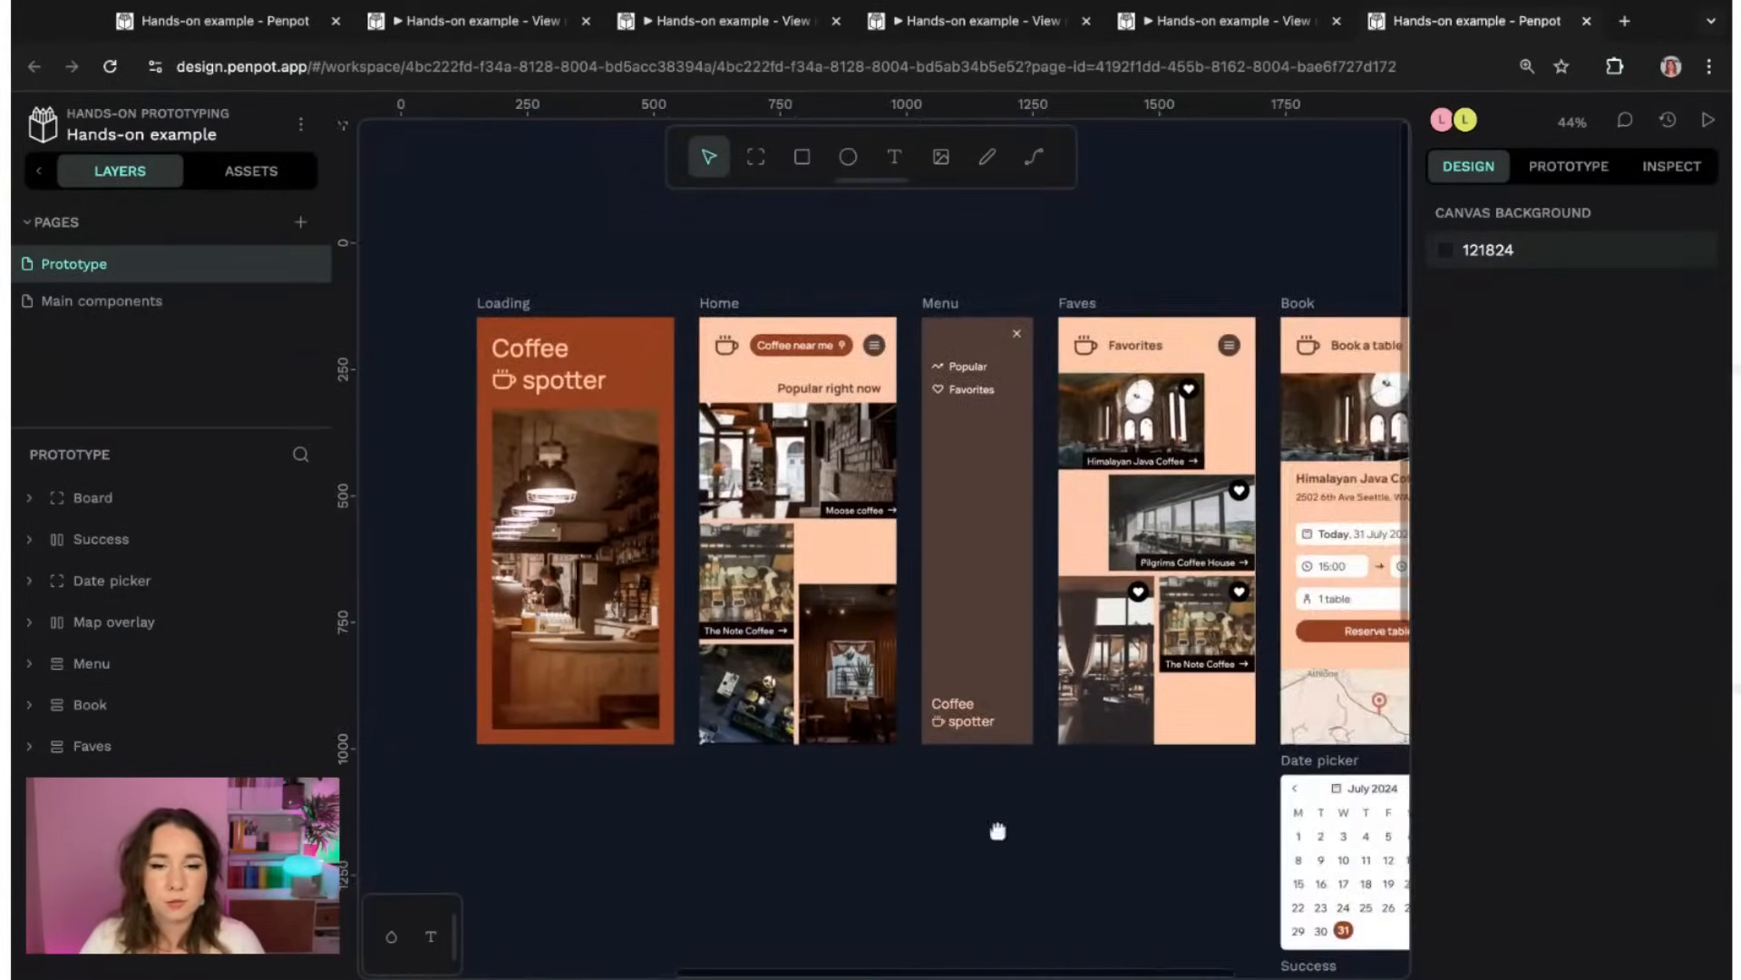
pyautogui.scroll(3, 995, 824)
pyautogui.moveTo(860, 750); pyautogui.dragTo(1009, 944)
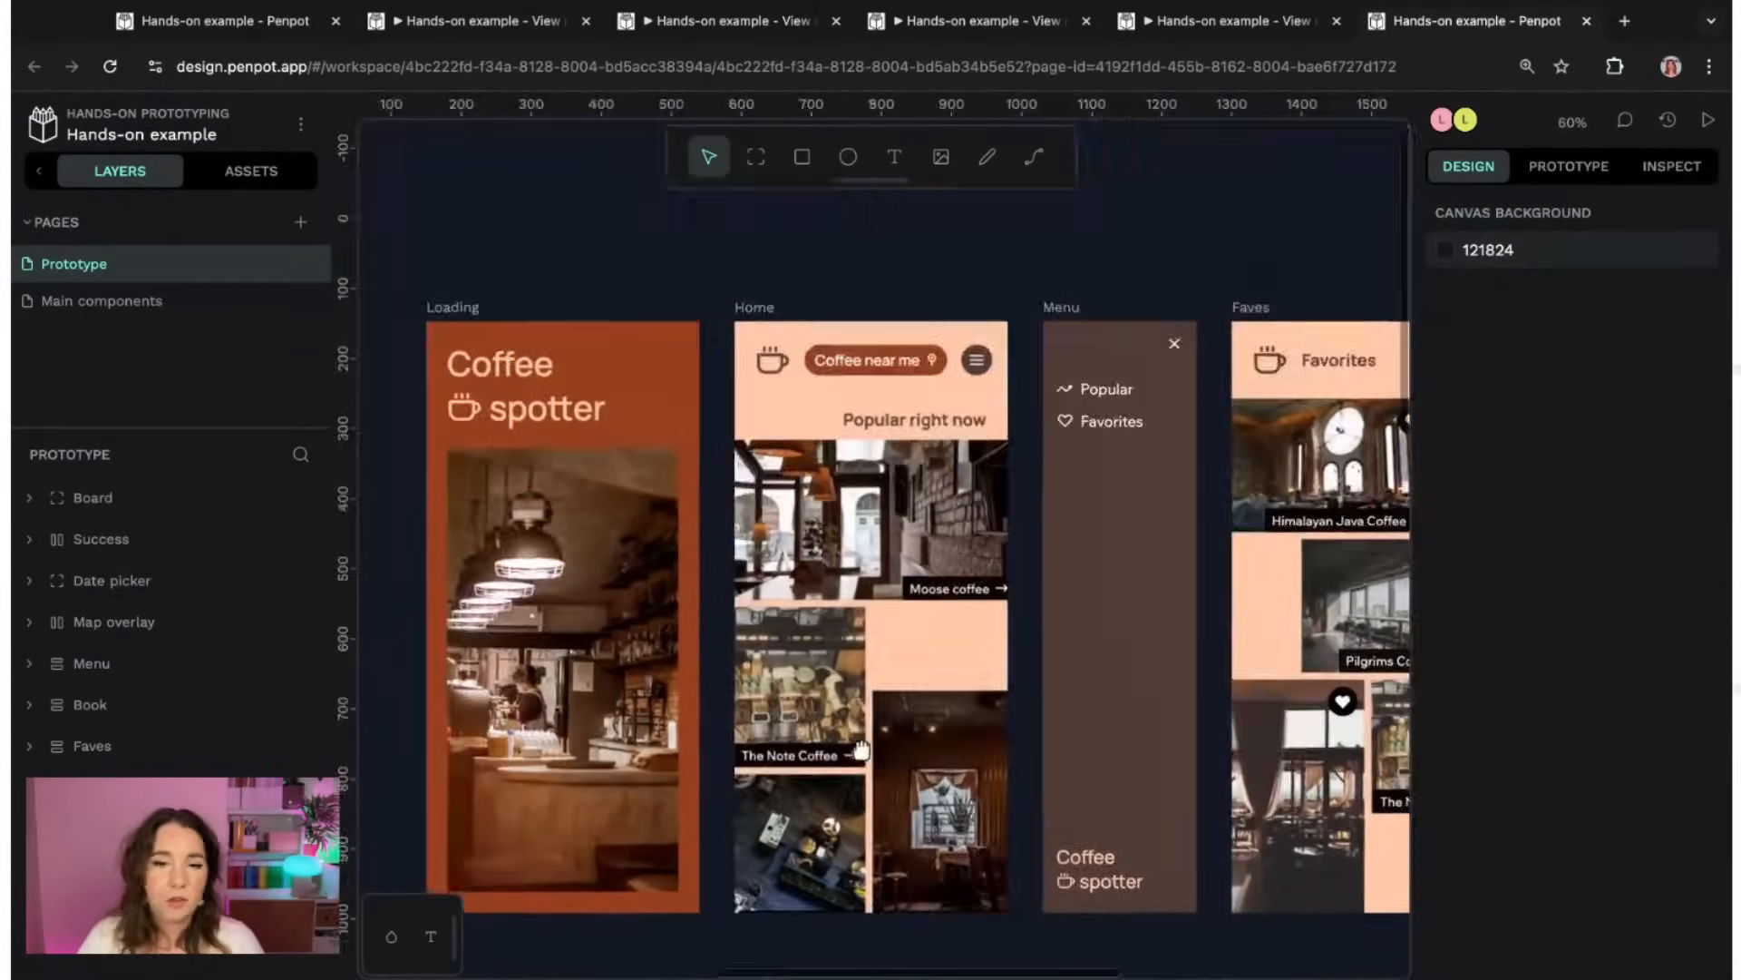
pyautogui.click(937, 529)
pyautogui.click(807, 501)
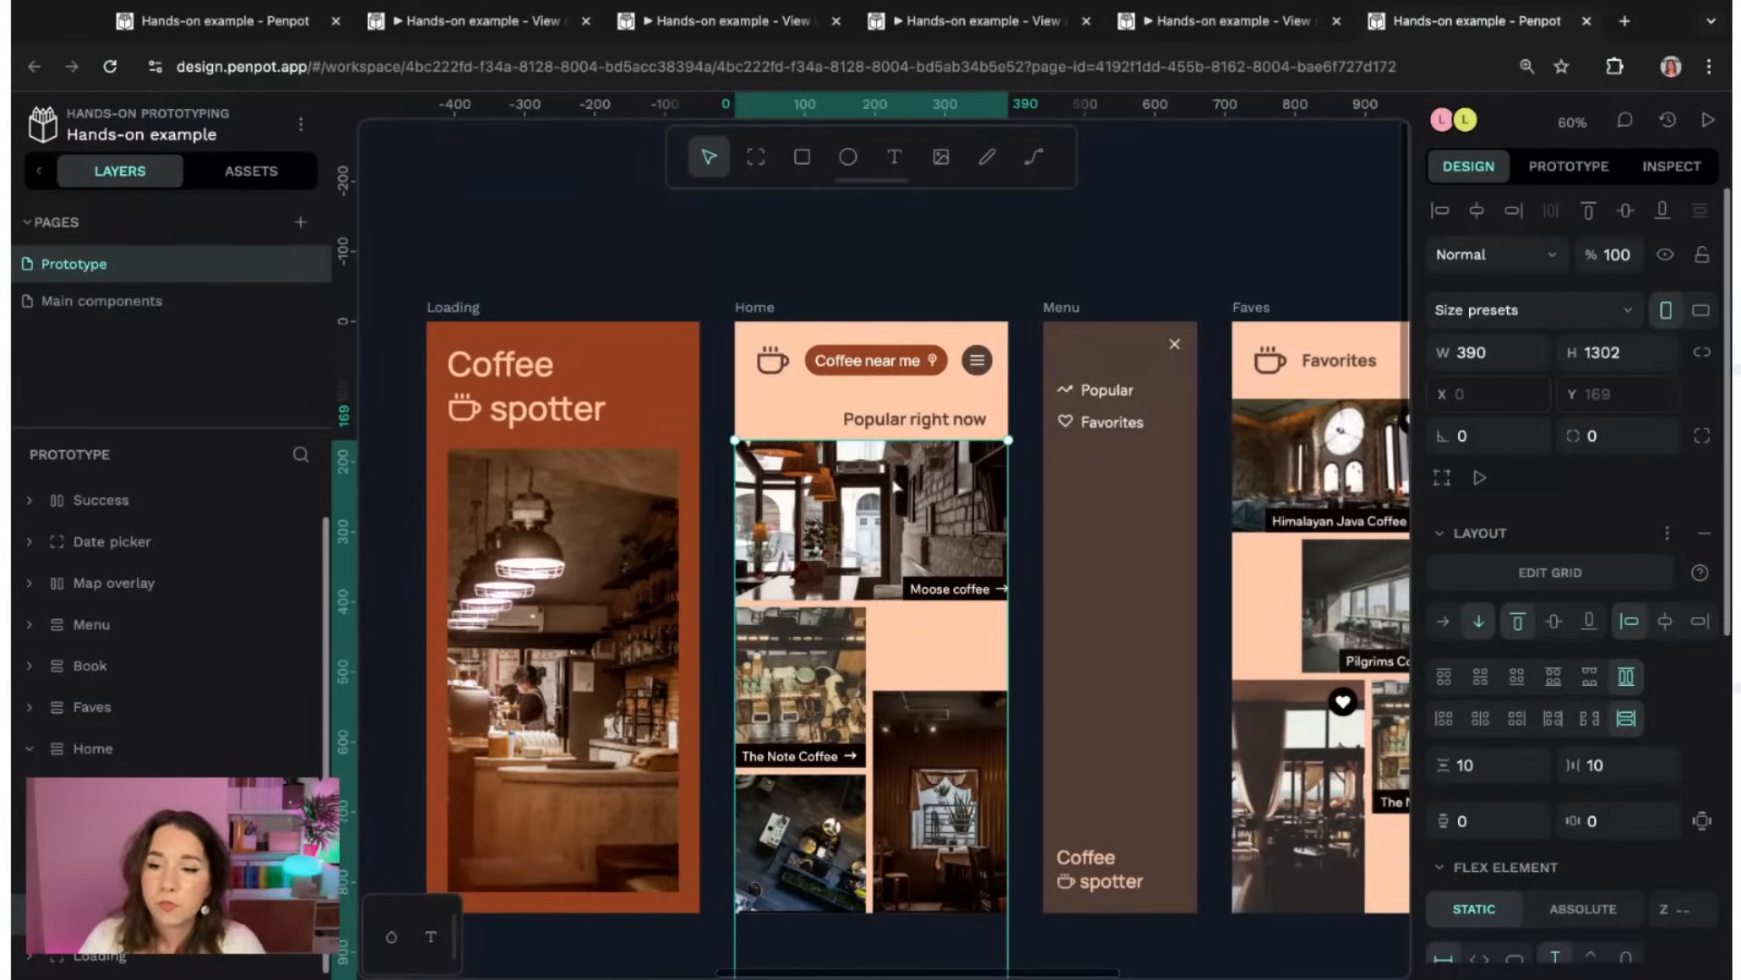
# - Open the gallery's grid layout for editing to view its columns and rows, and exit grid editing
pyautogui.scroll(-1, 1538, 557)
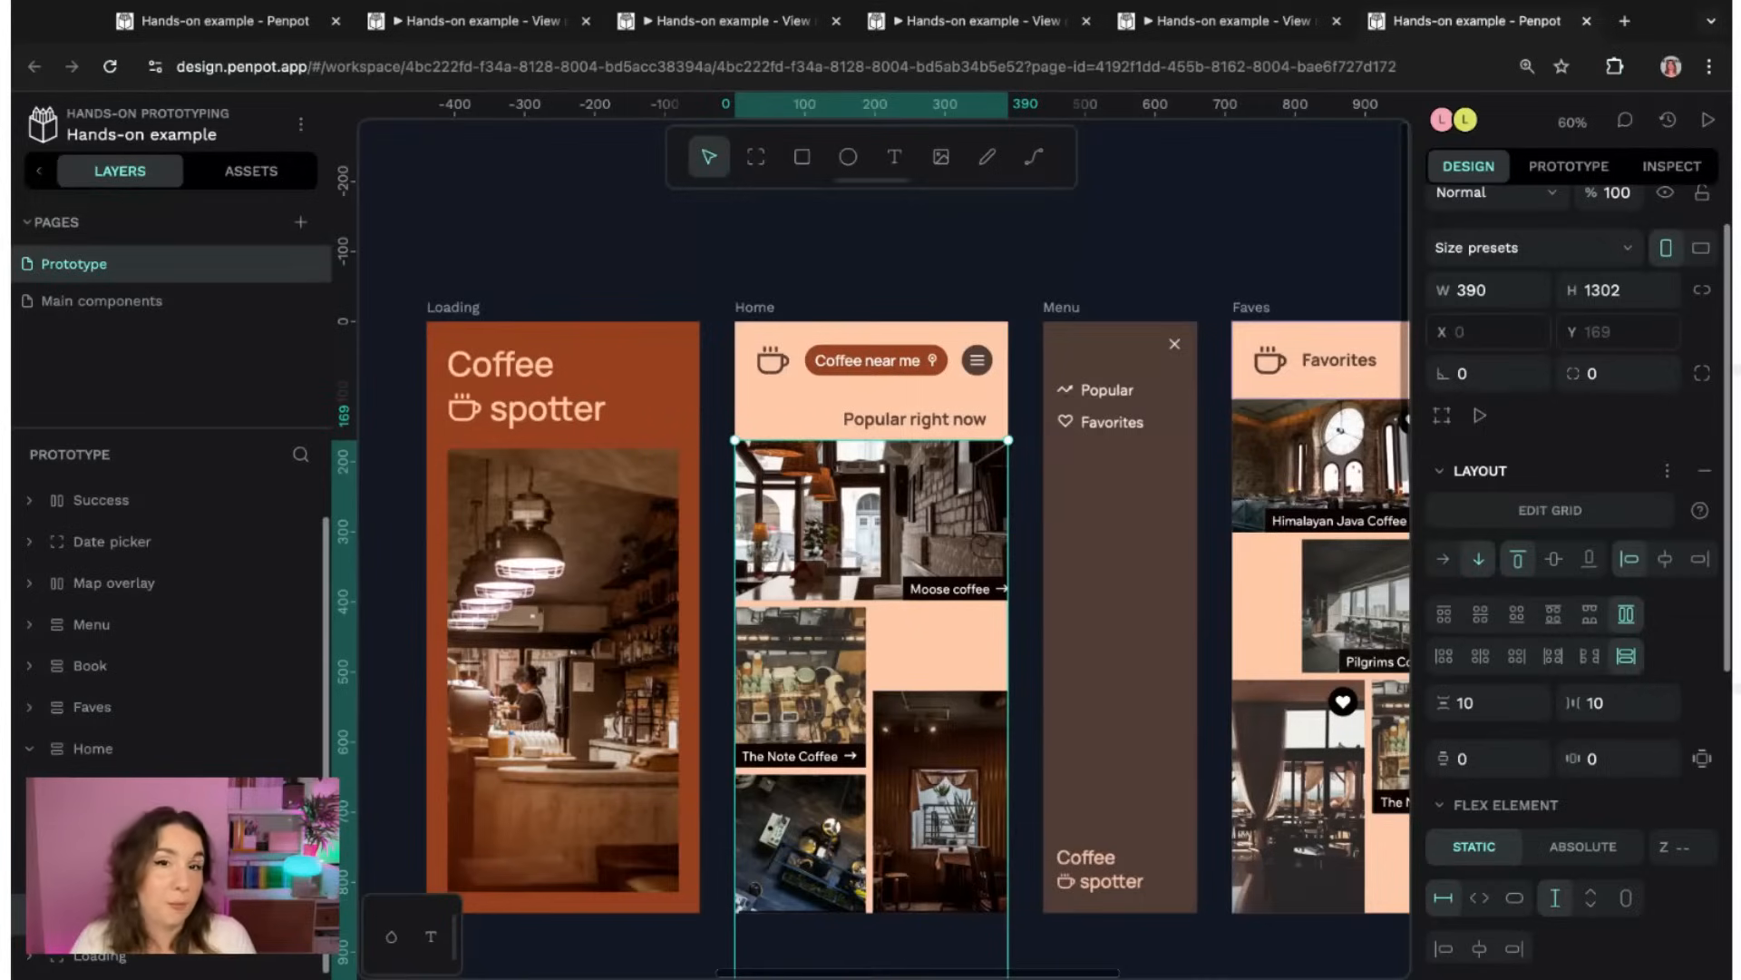
pyautogui.click(1523, 509)
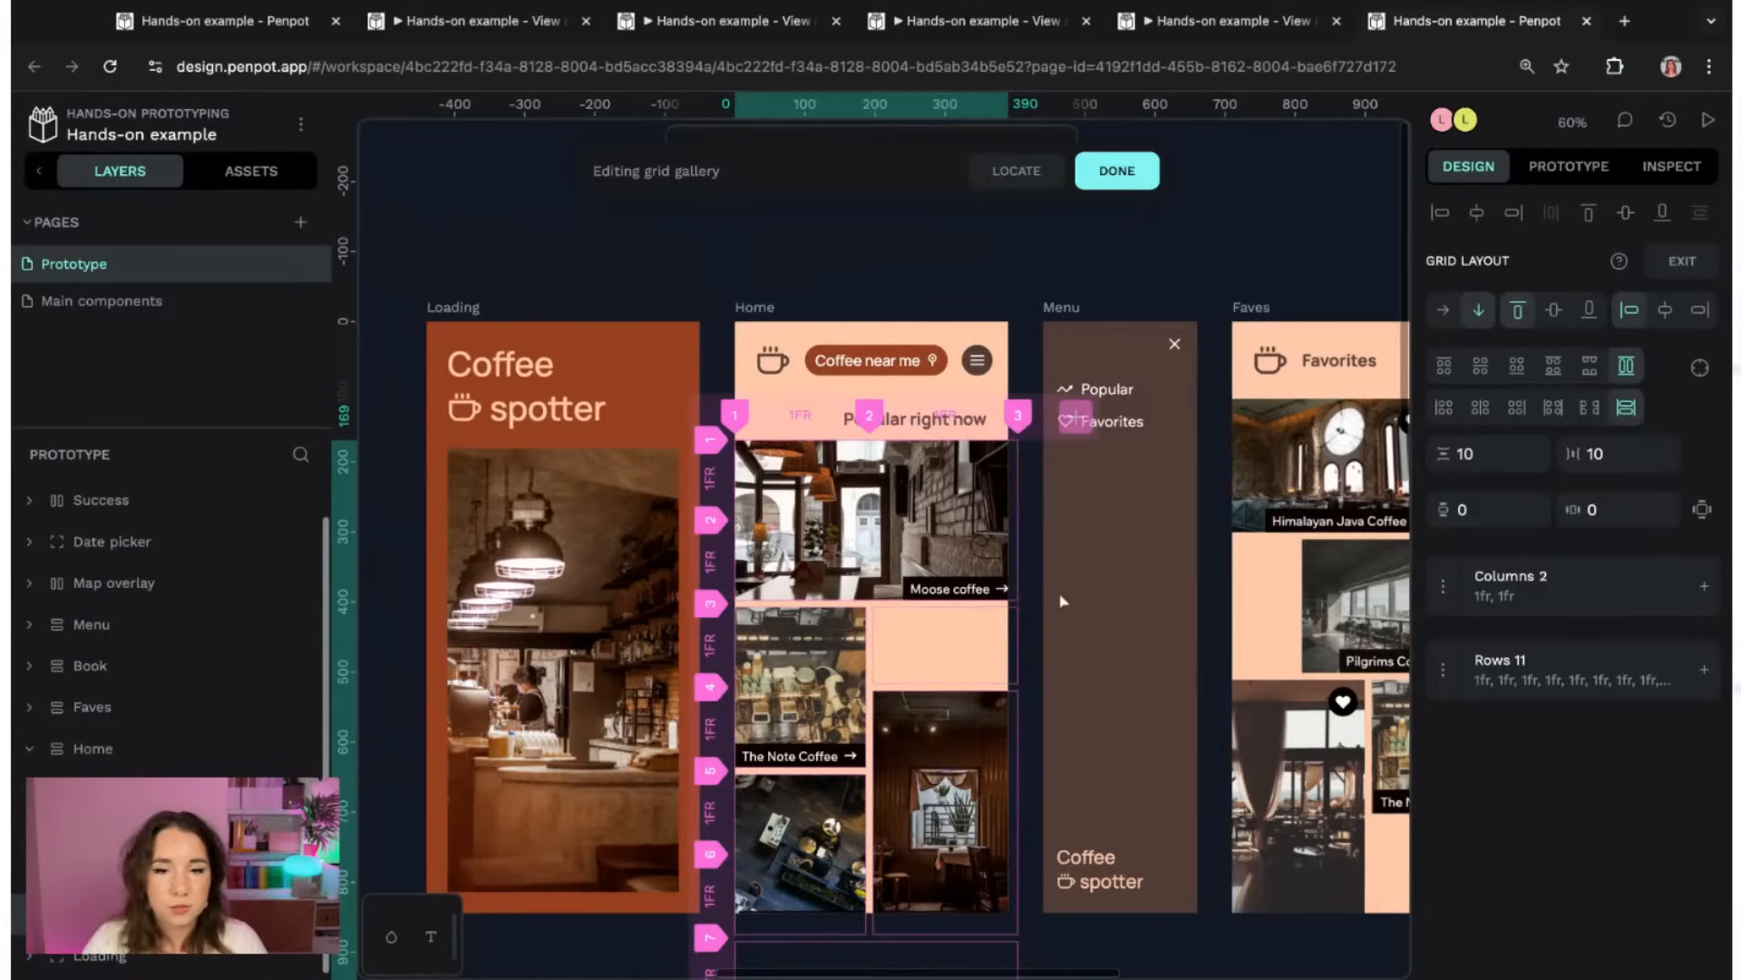
pyautogui.scroll(1, 1059, 603)
pyautogui.scroll(2, 1061, 612)
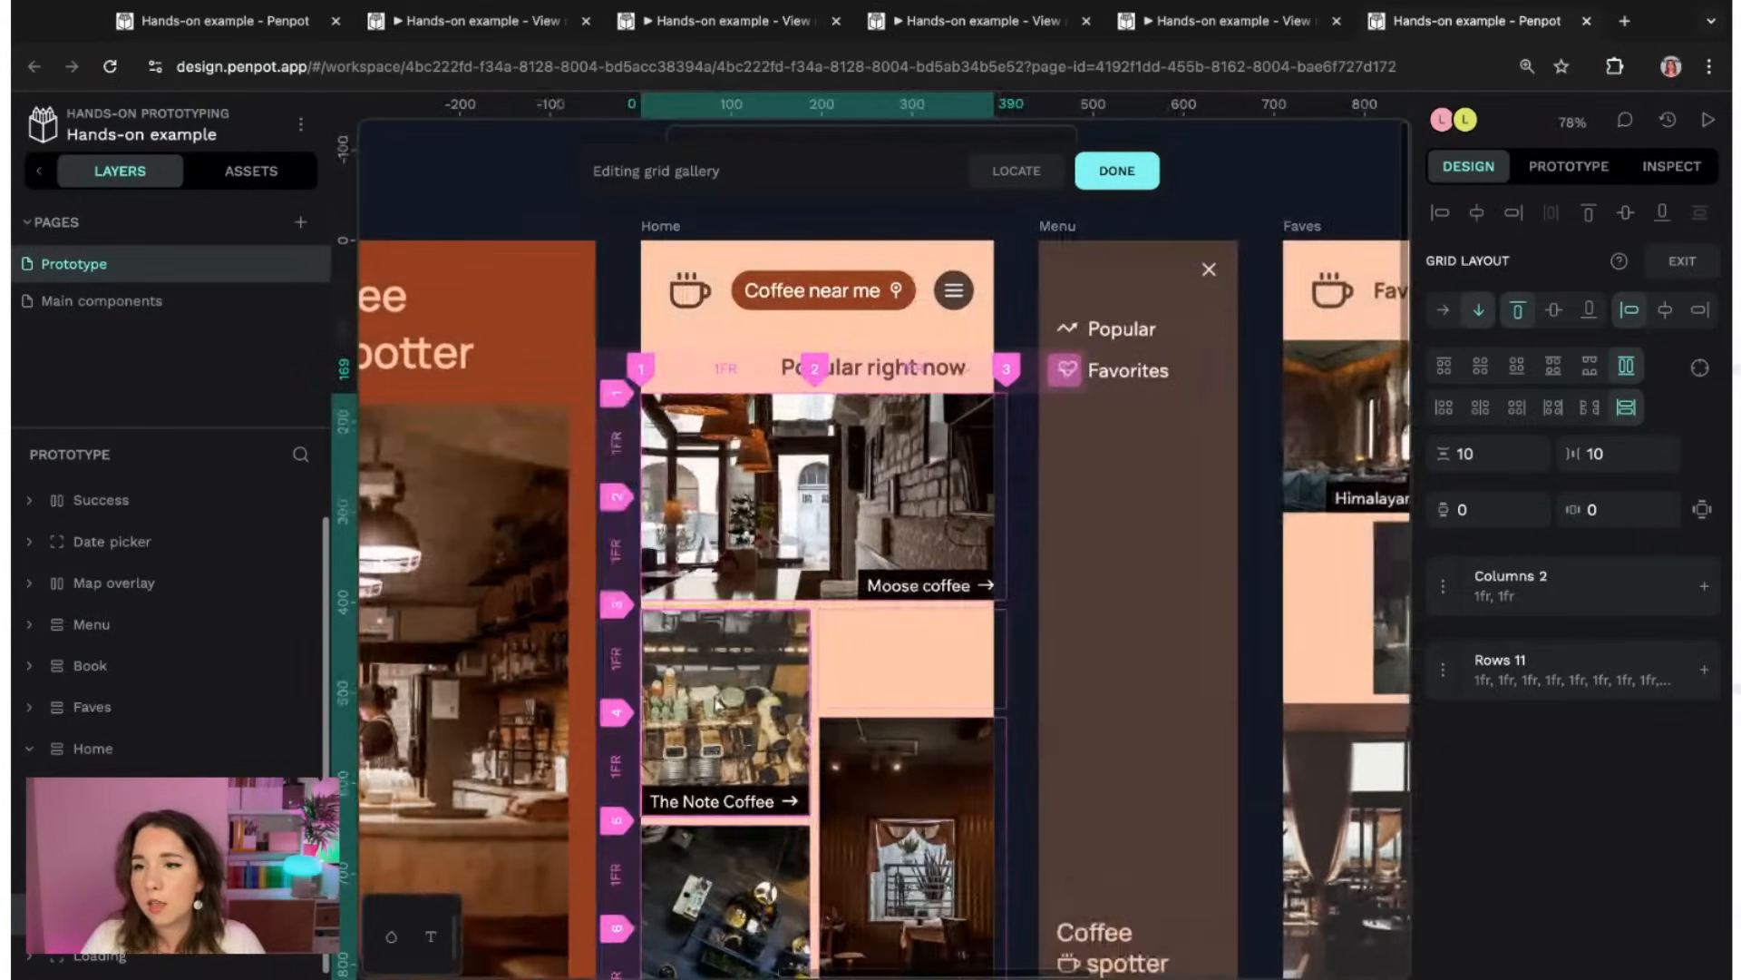
pyautogui.click(1682, 261)
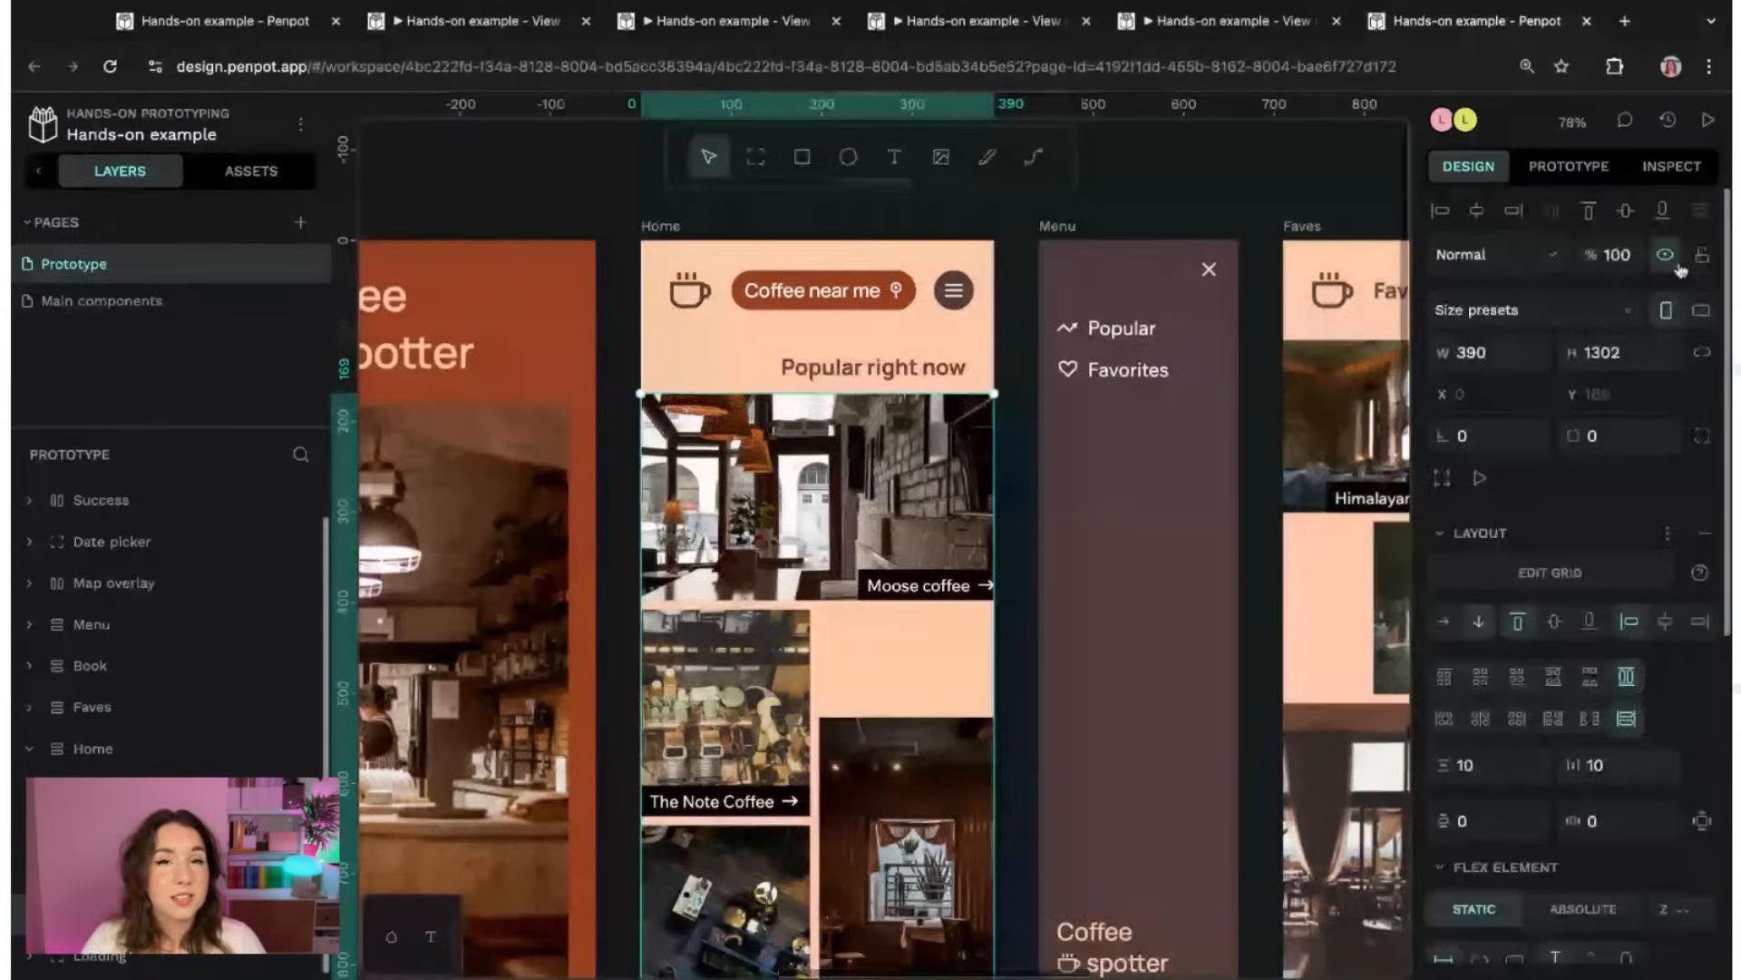
# - Inspect the size and layout properties of the Home board's gallery
pyautogui.click(1672, 176)
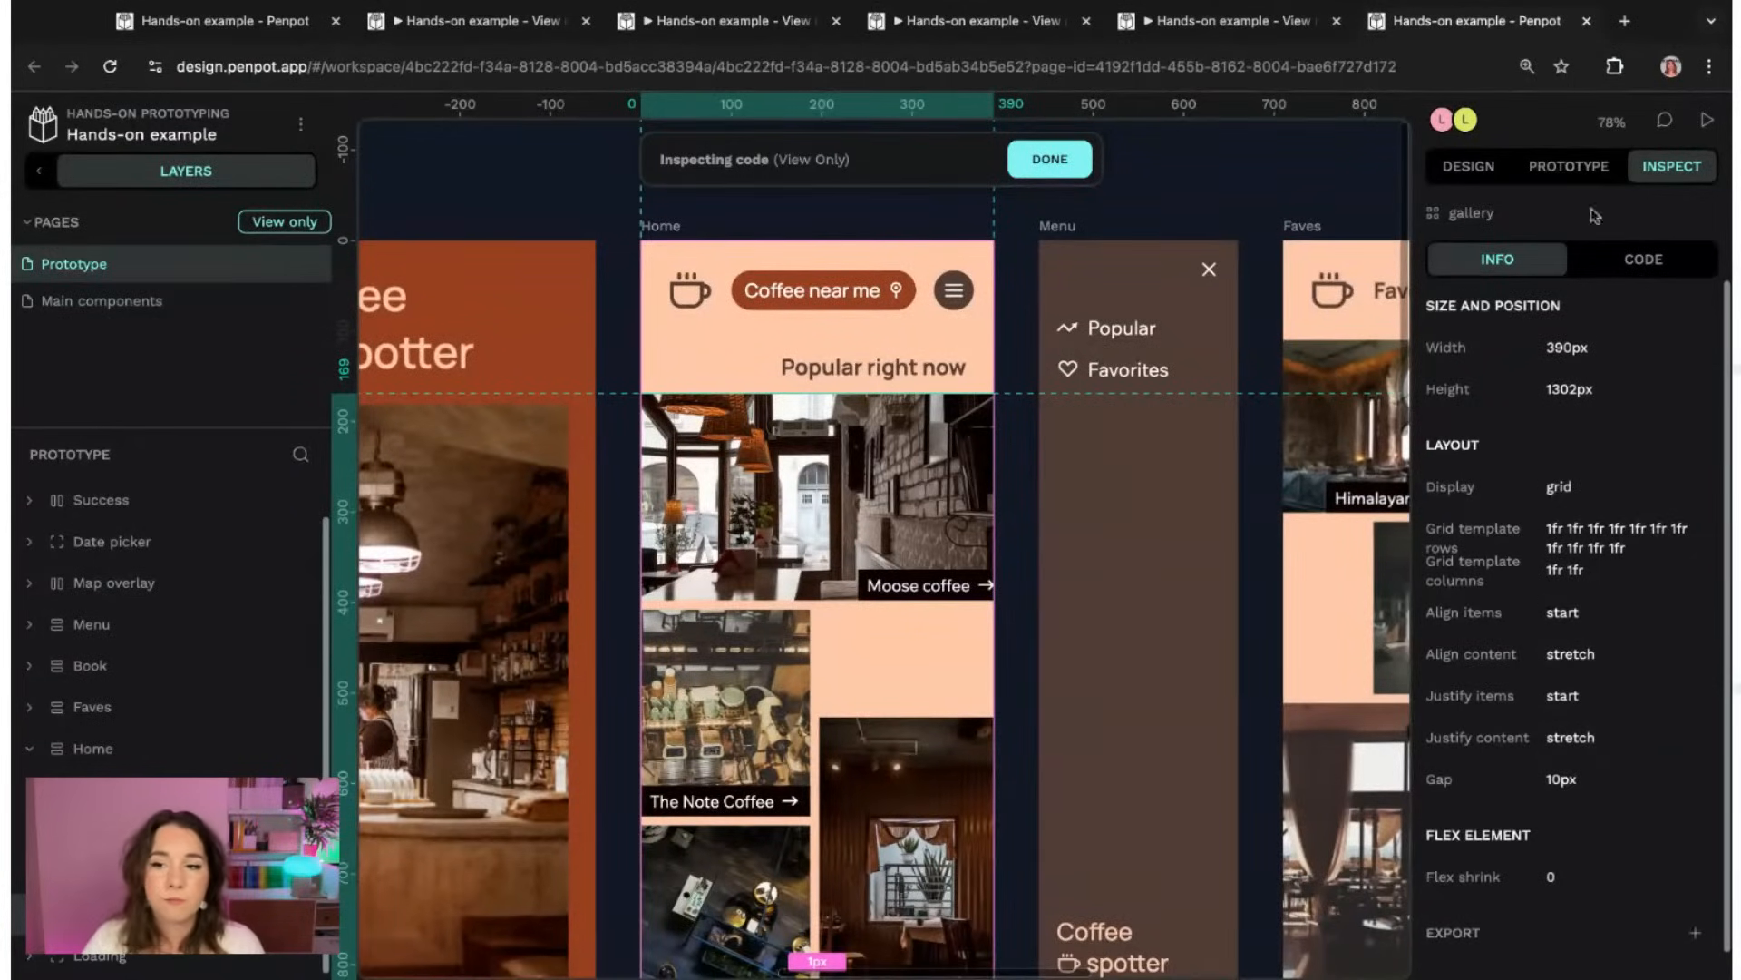
pyautogui.click(1659, 260)
pyautogui.click(1541, 257)
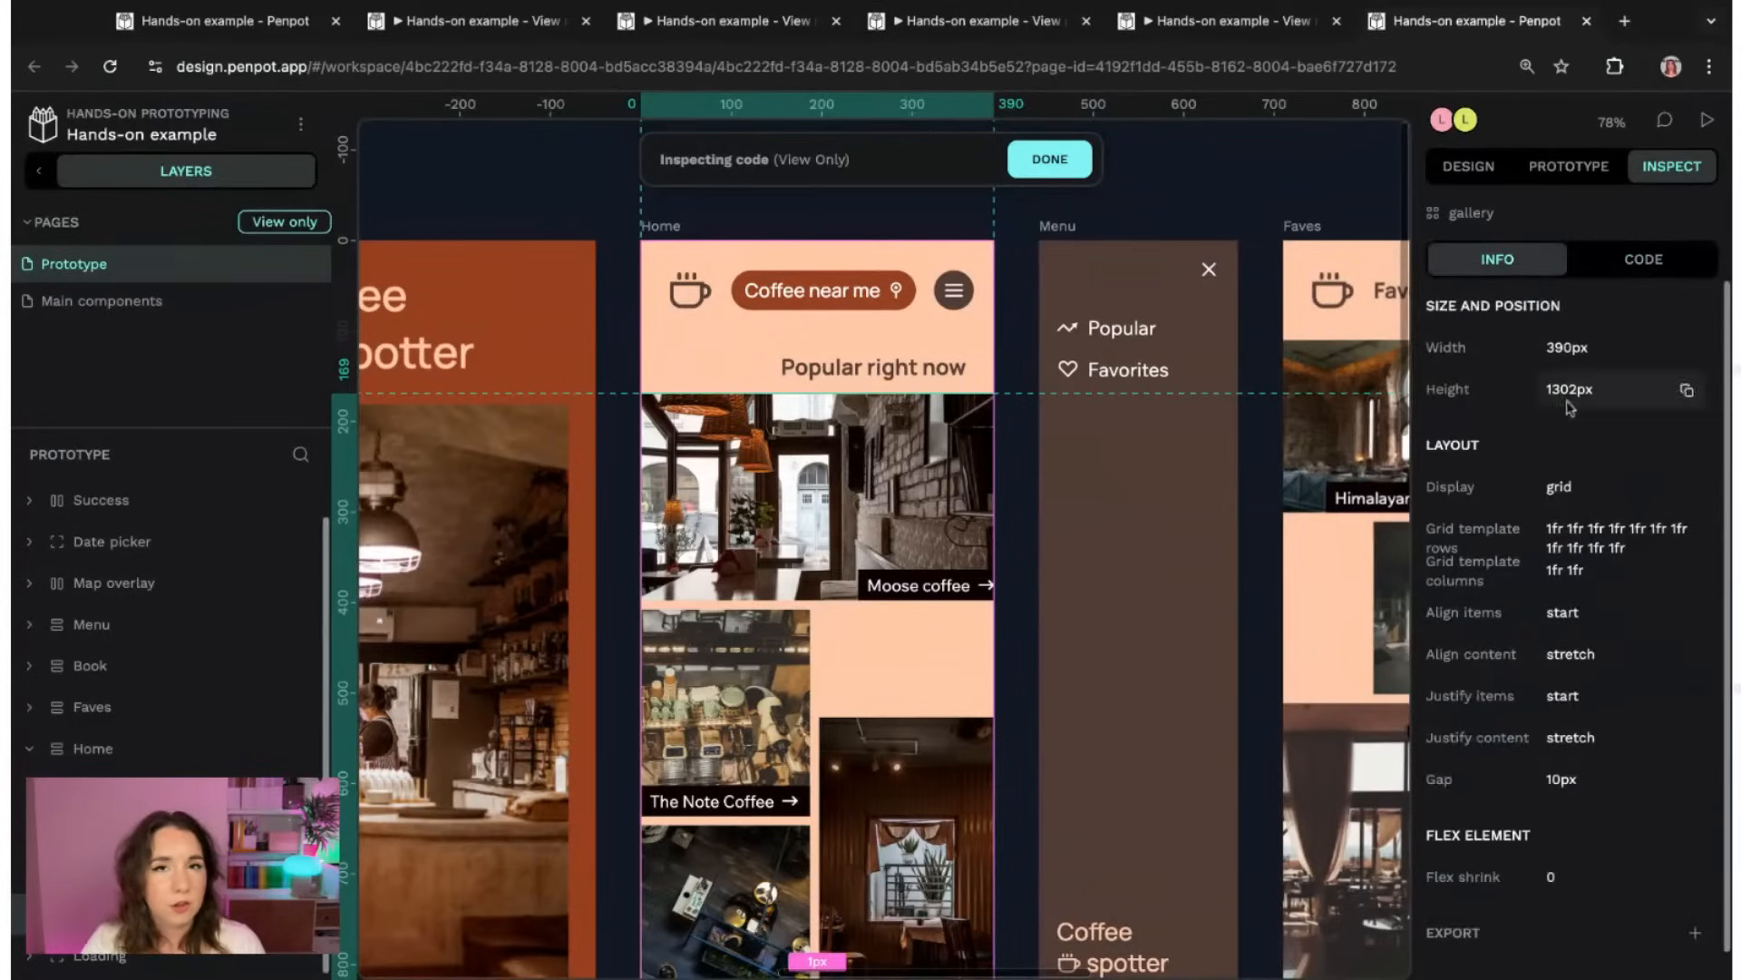
# - Examine the gallery's generated CSS and HTML code and finish inspecting
pyautogui.click(1643, 260)
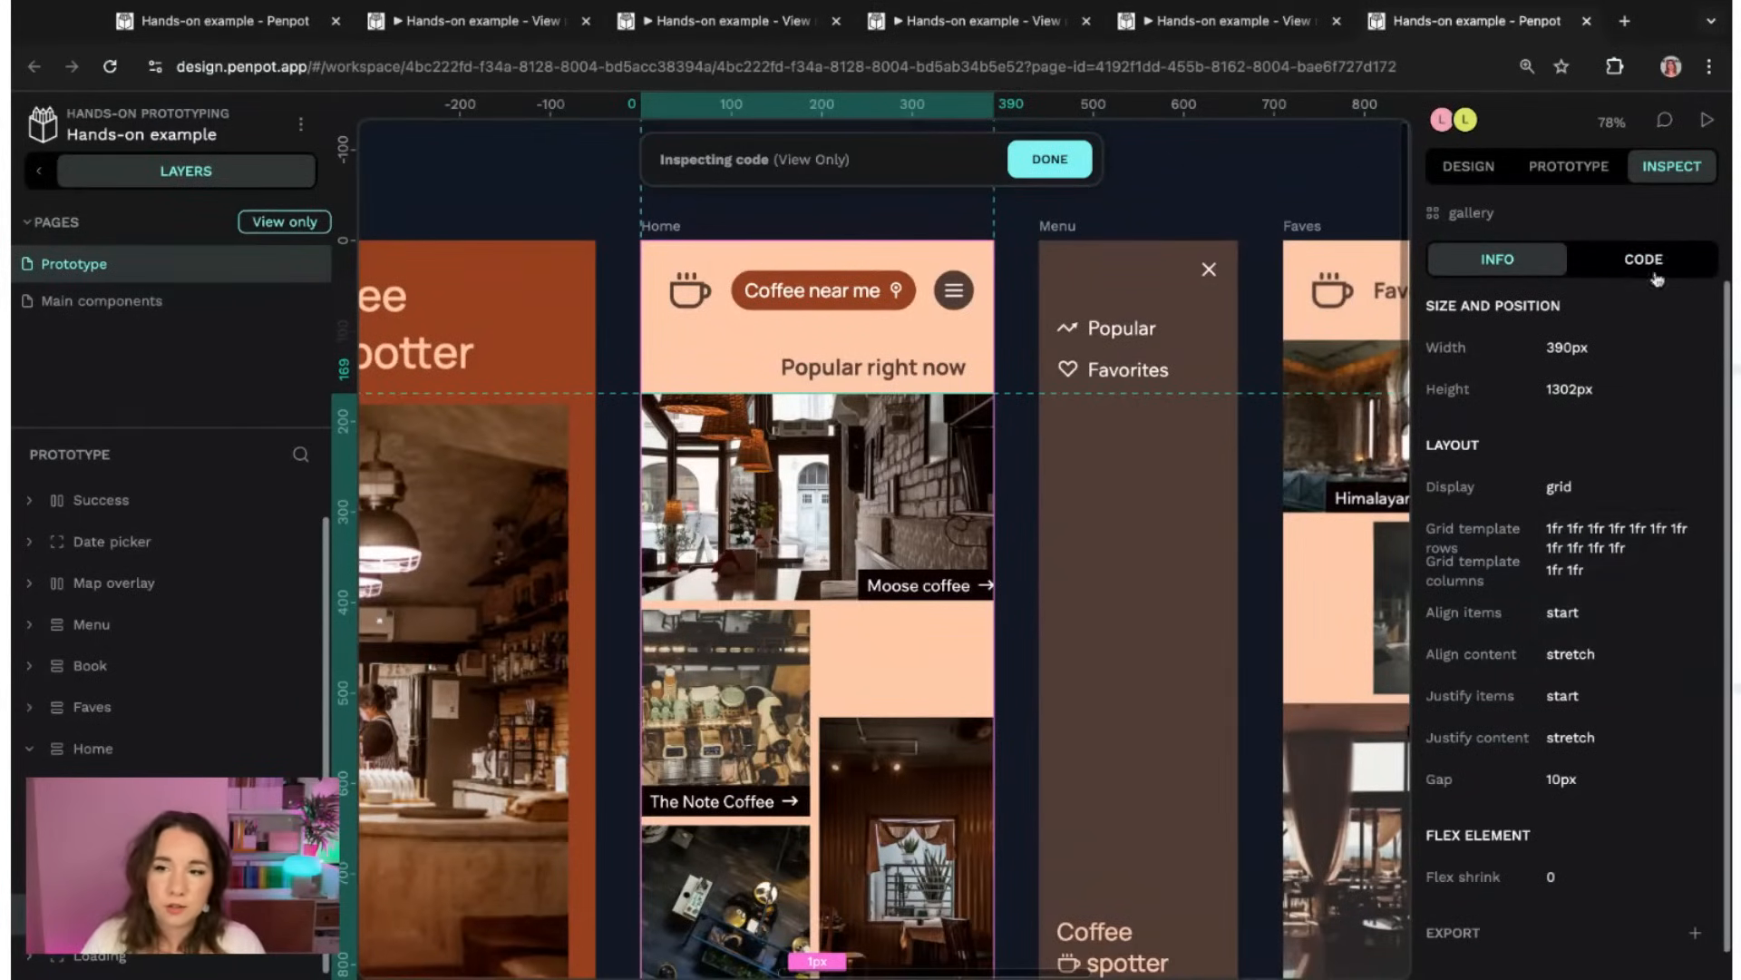
pyautogui.scroll(-2, 1609, 745)
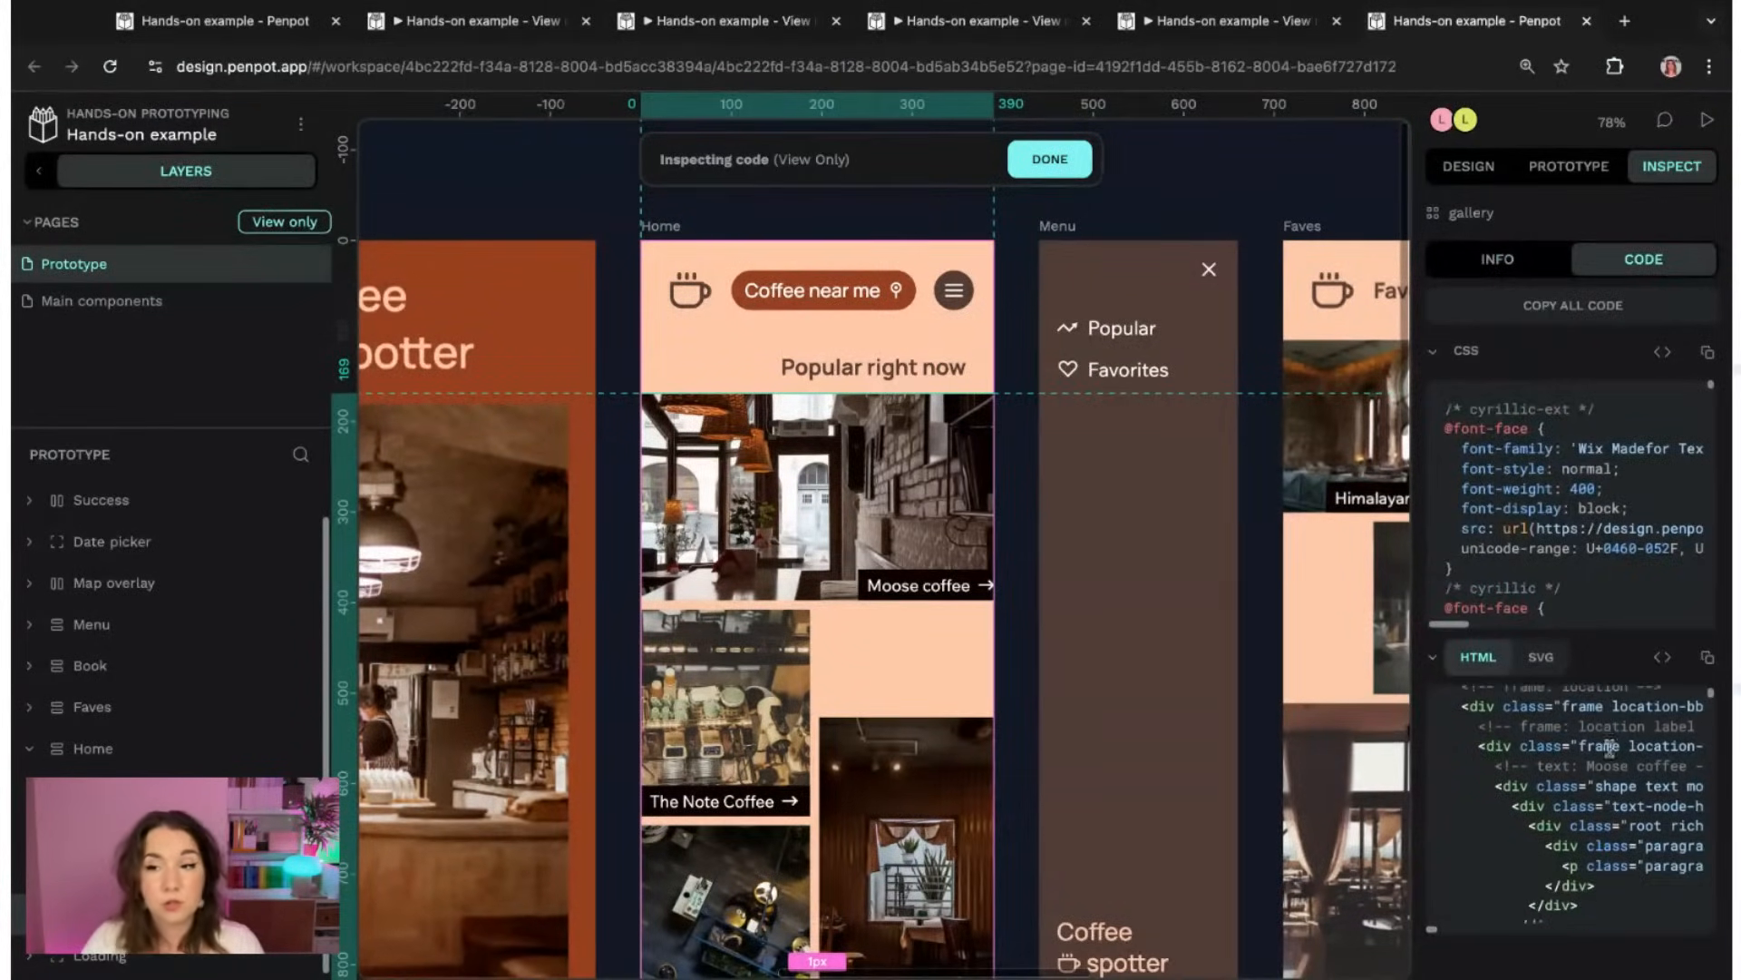
pyautogui.scroll(-2, 1571, 514)
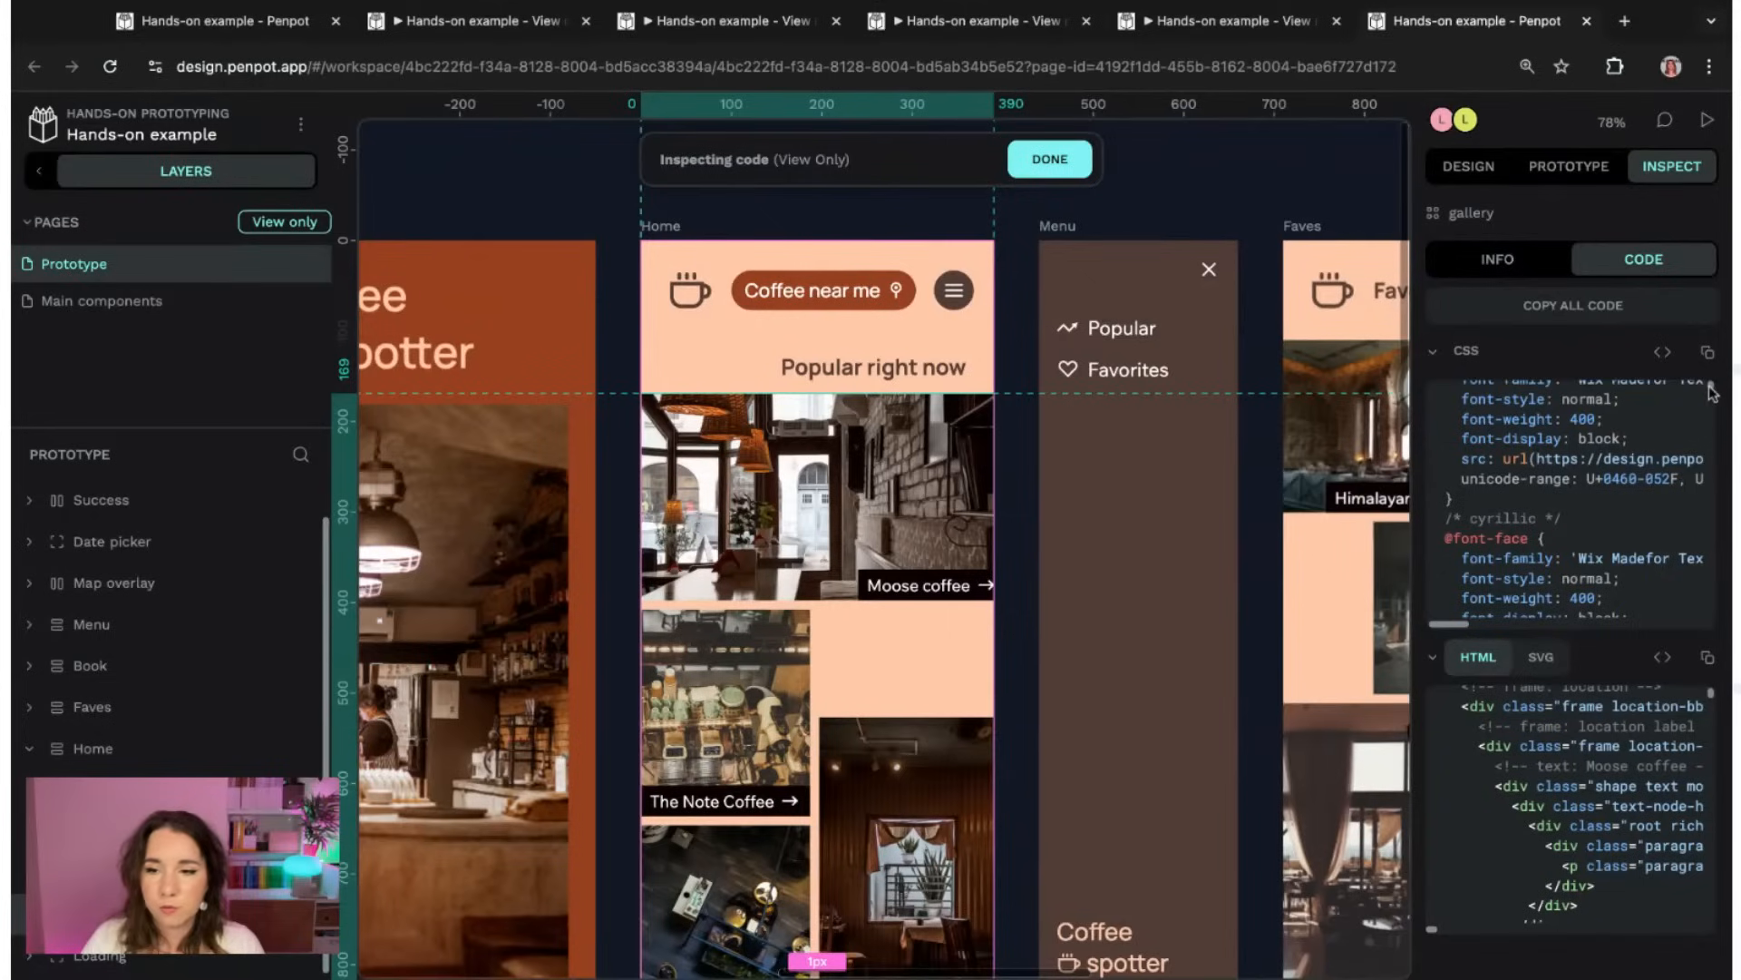
pyautogui.moveTo(1709, 389); pyautogui.dragTo(1710, 417)
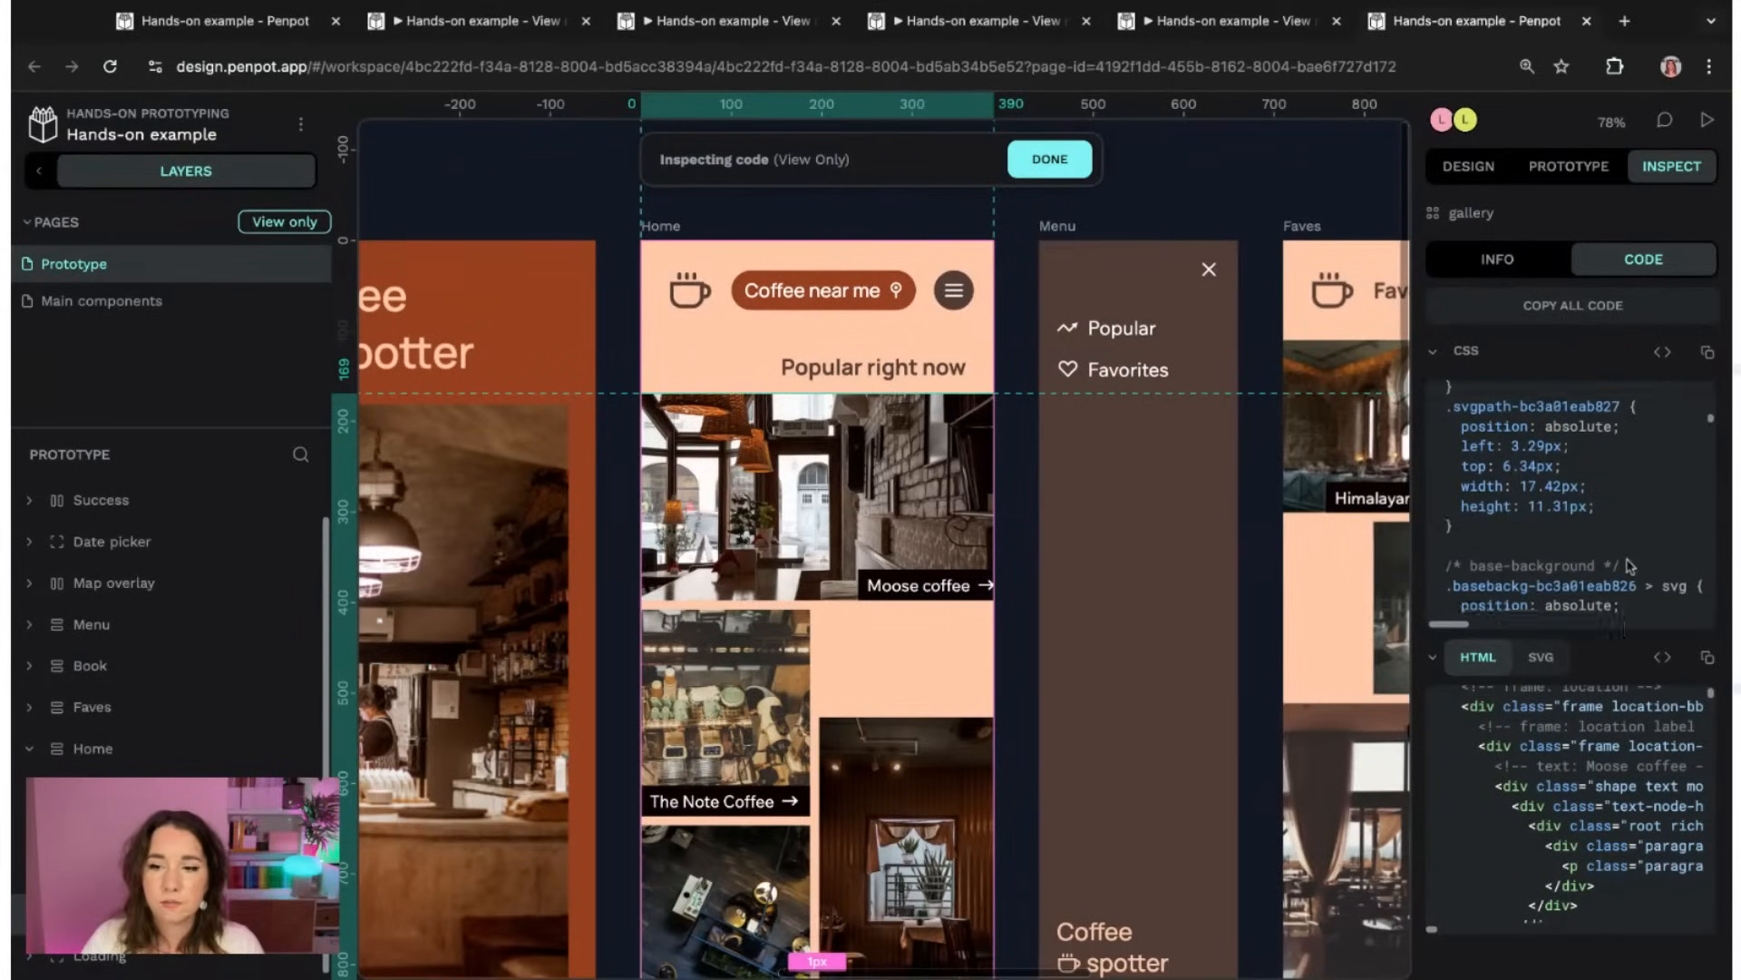
pyautogui.scroll(-5, 1624, 558)
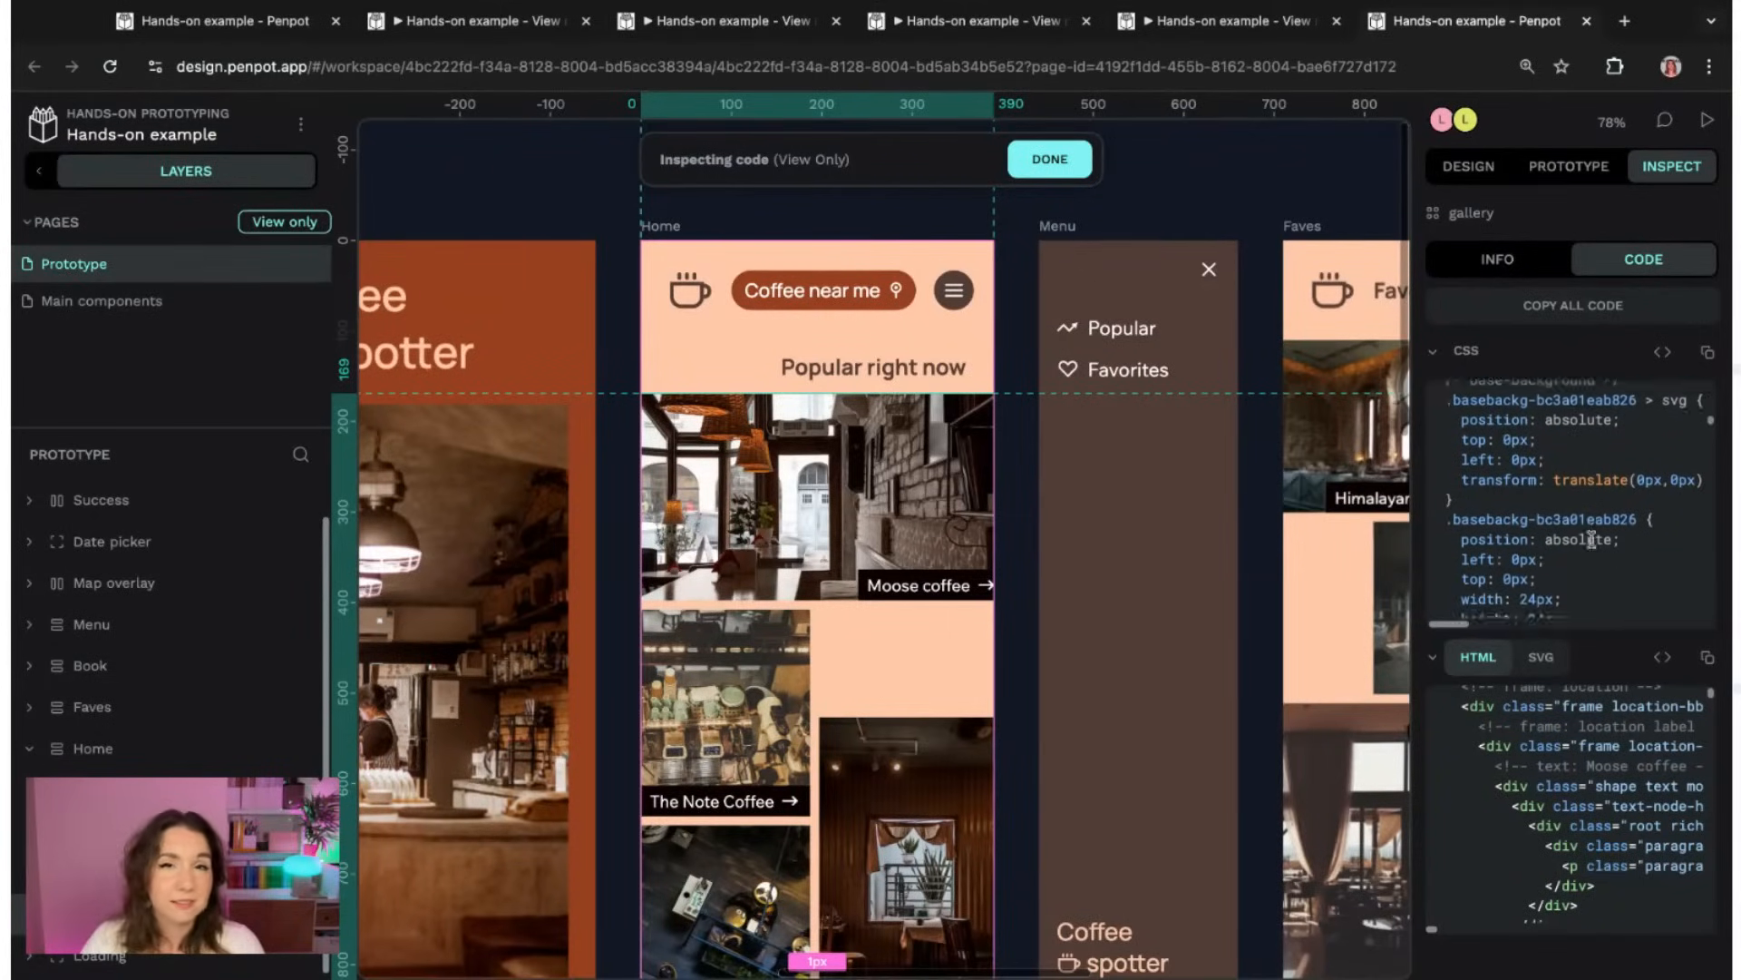
pyautogui.scroll(-1, 1591, 539)
pyautogui.scroll(-2, 1646, 499)
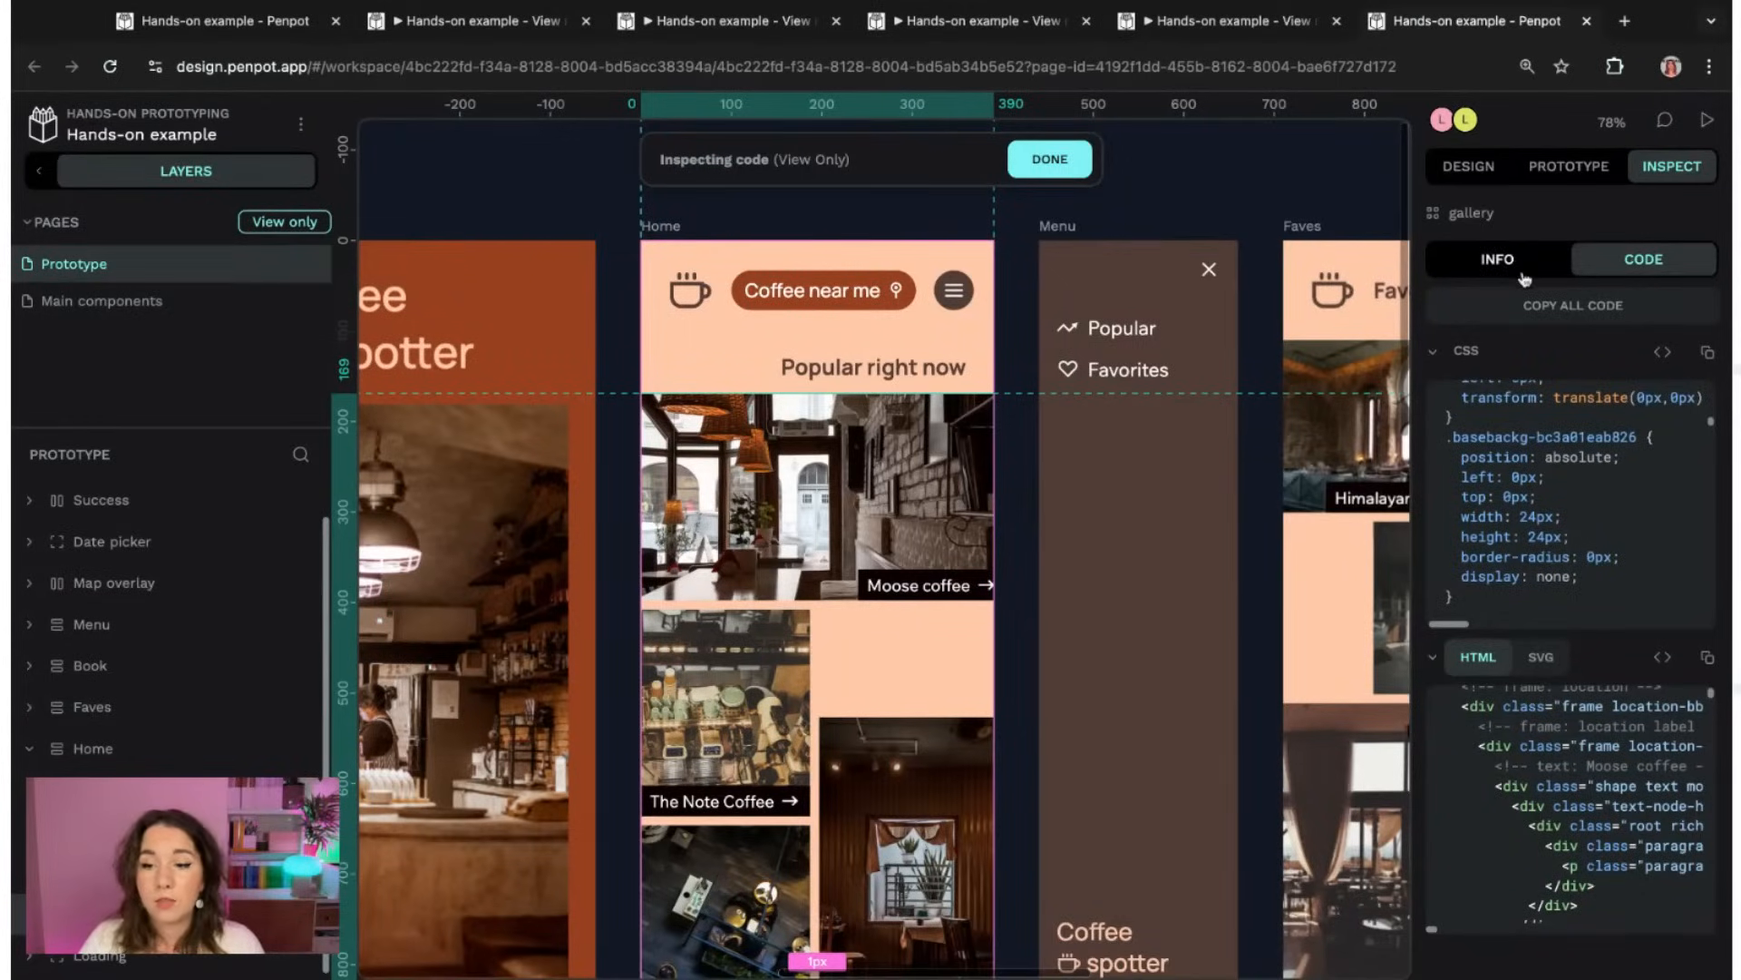
pyautogui.scroll(-4, 1576, 772)
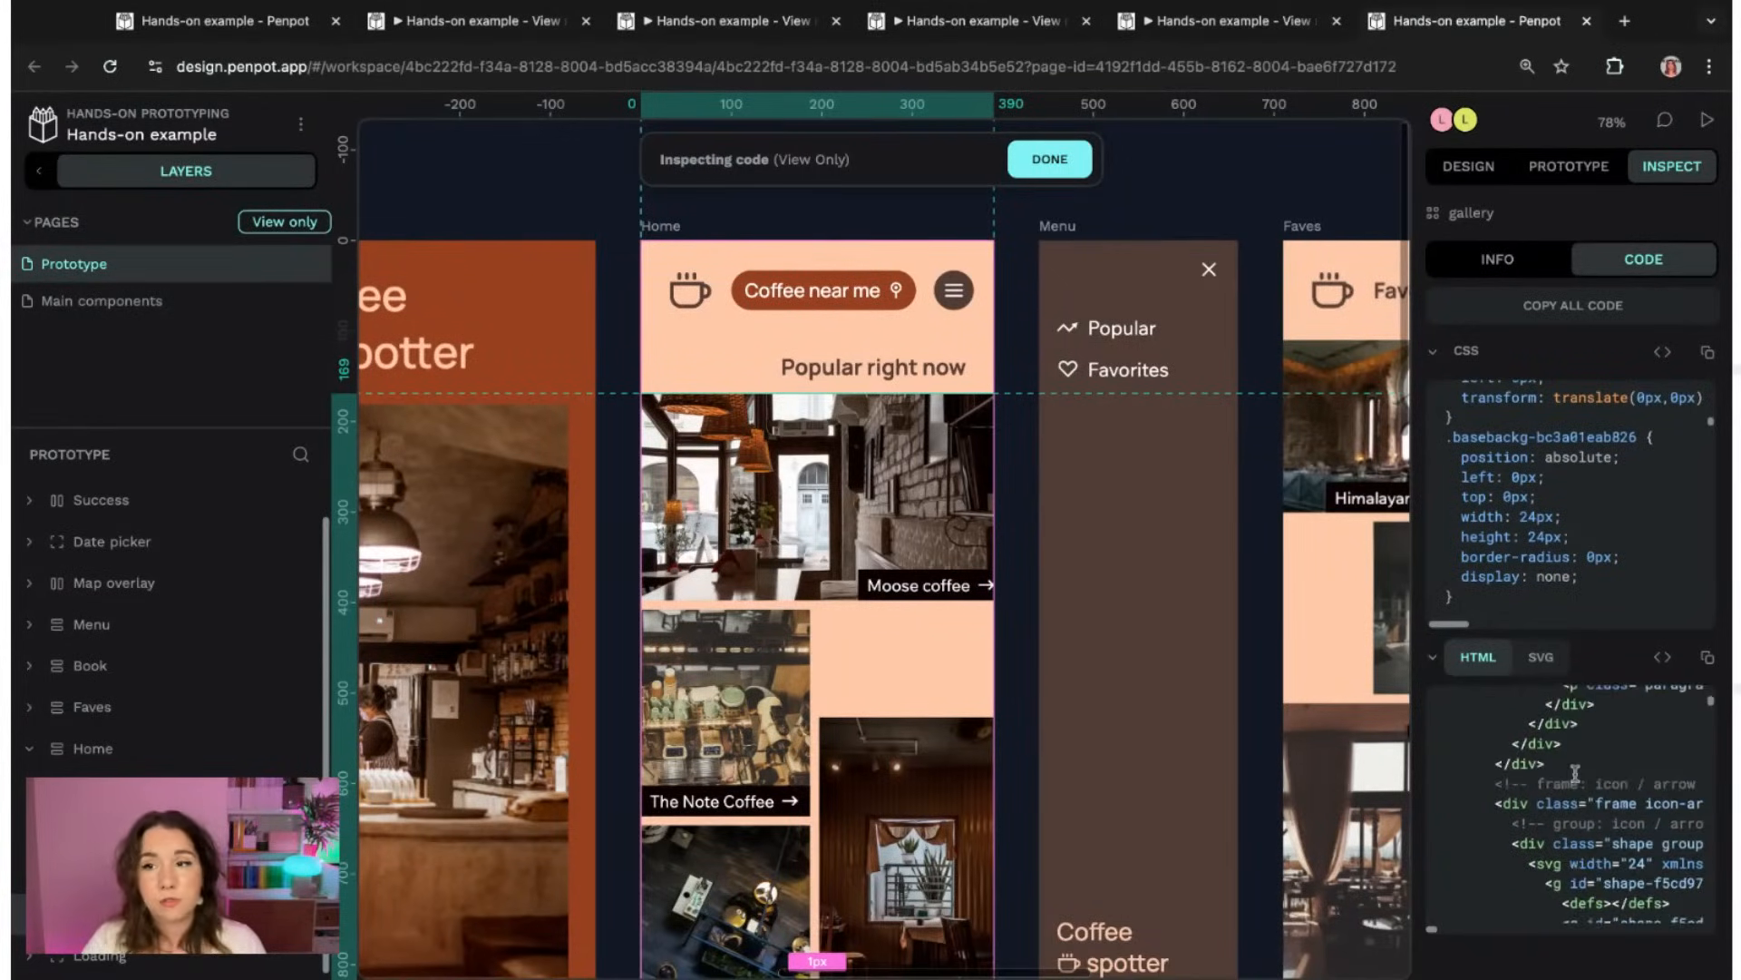
pyautogui.scroll(1, 1576, 773)
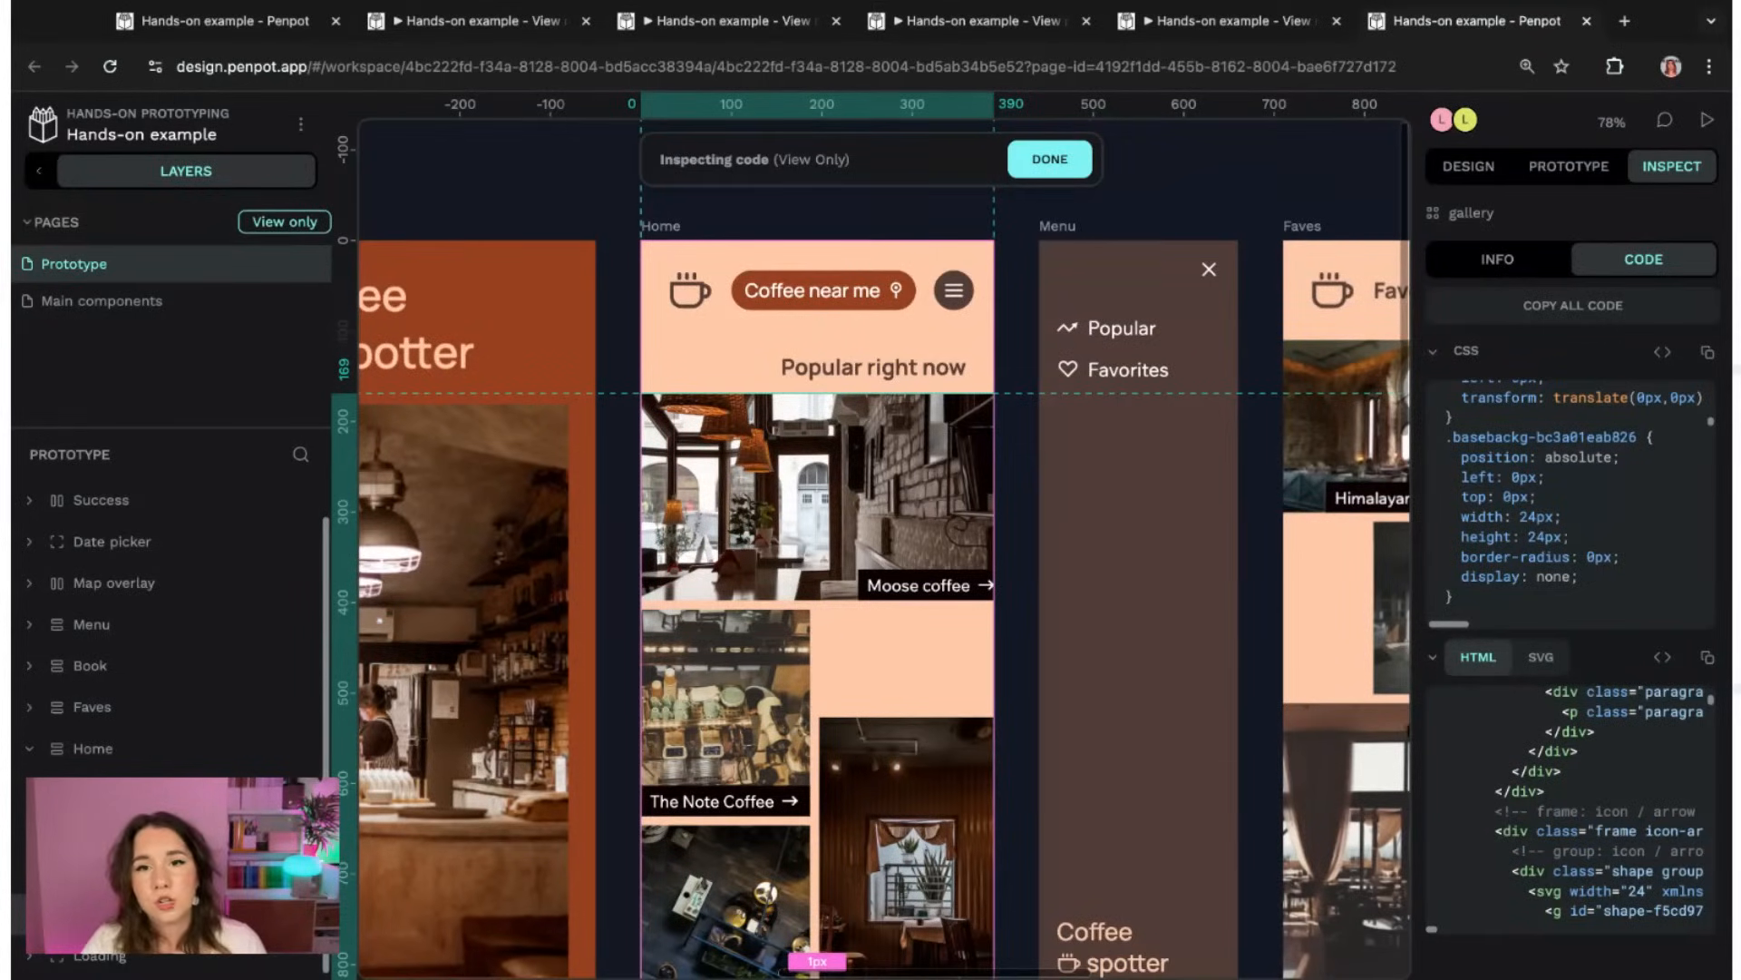
pyautogui.click(1047, 160)
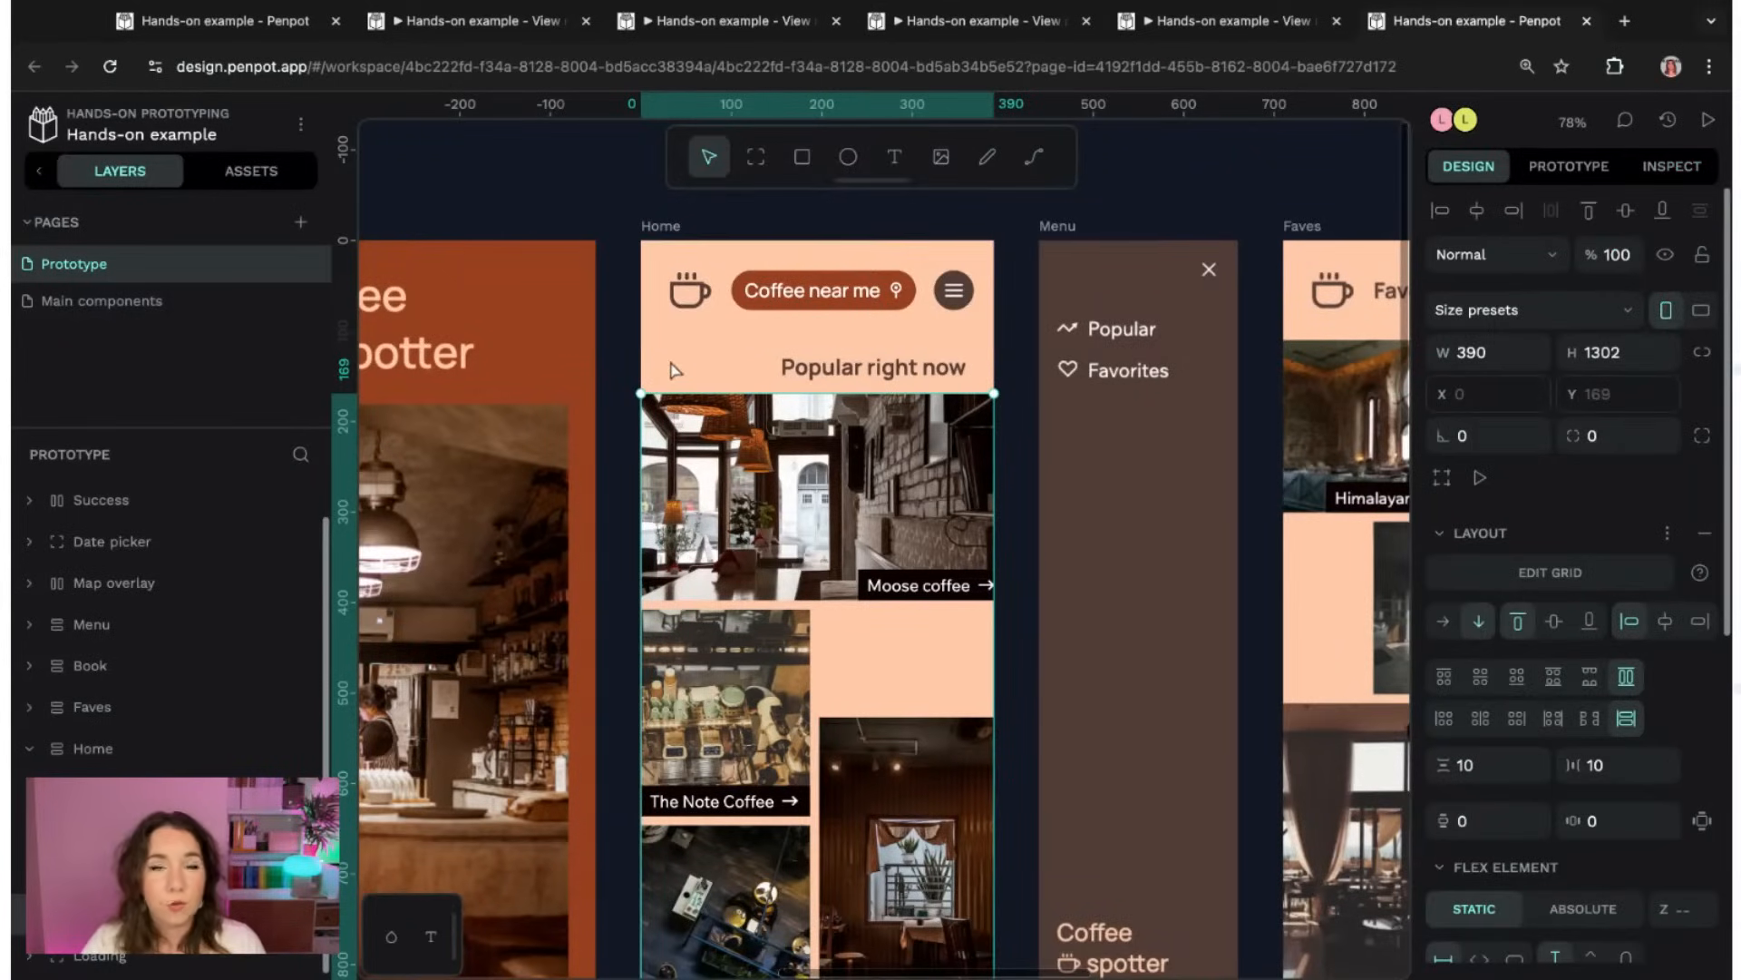
# - Add an export preset to the Home board's header, check the available file formats, and remove the preset
pyautogui.press('Escape')
pyautogui.click(708, 297)
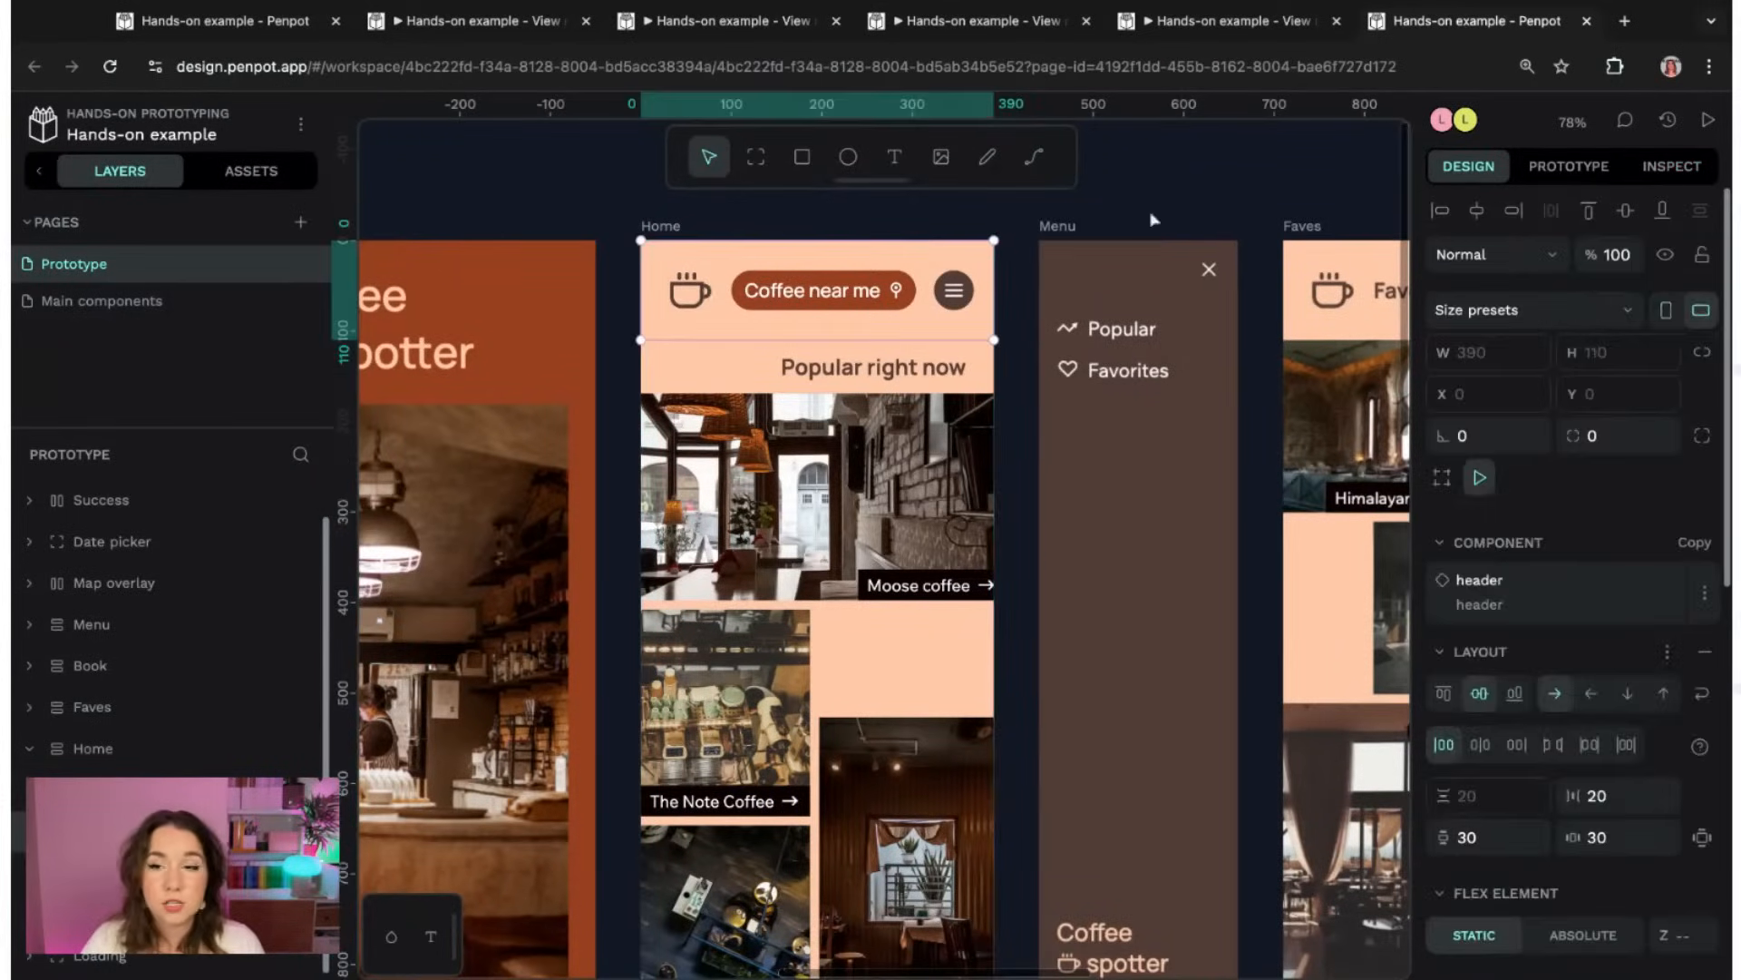
pyautogui.scroll(-8, 1659, 542)
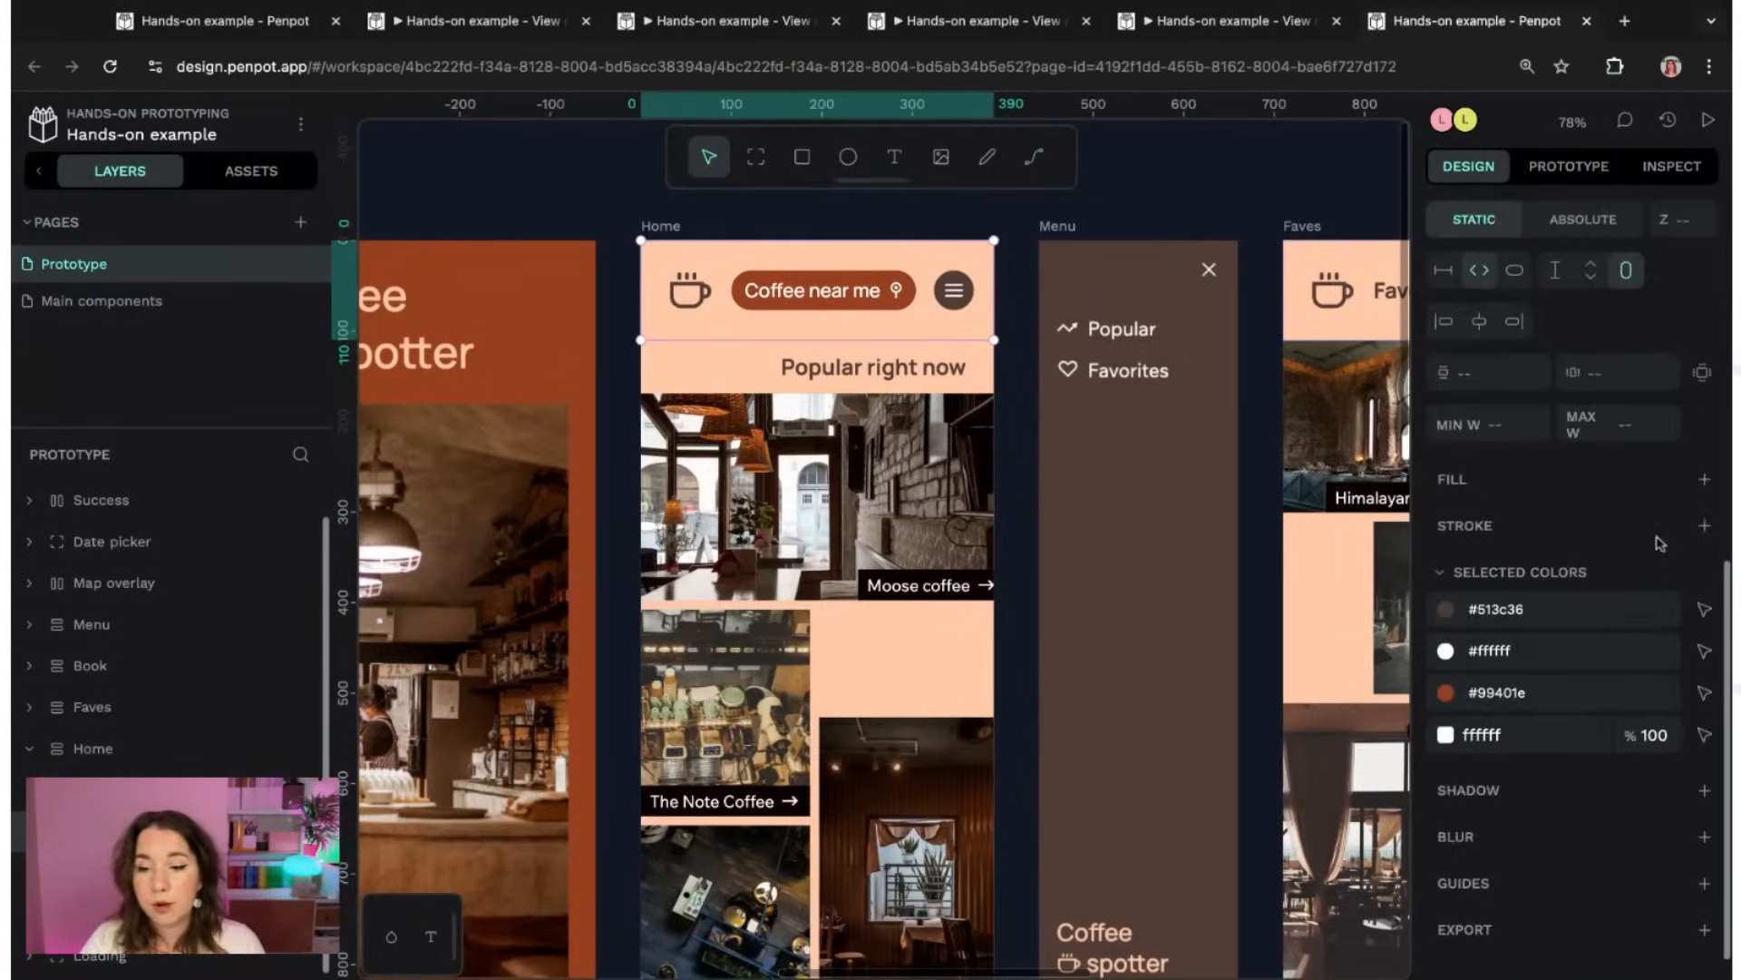
pyautogui.click(1704, 929)
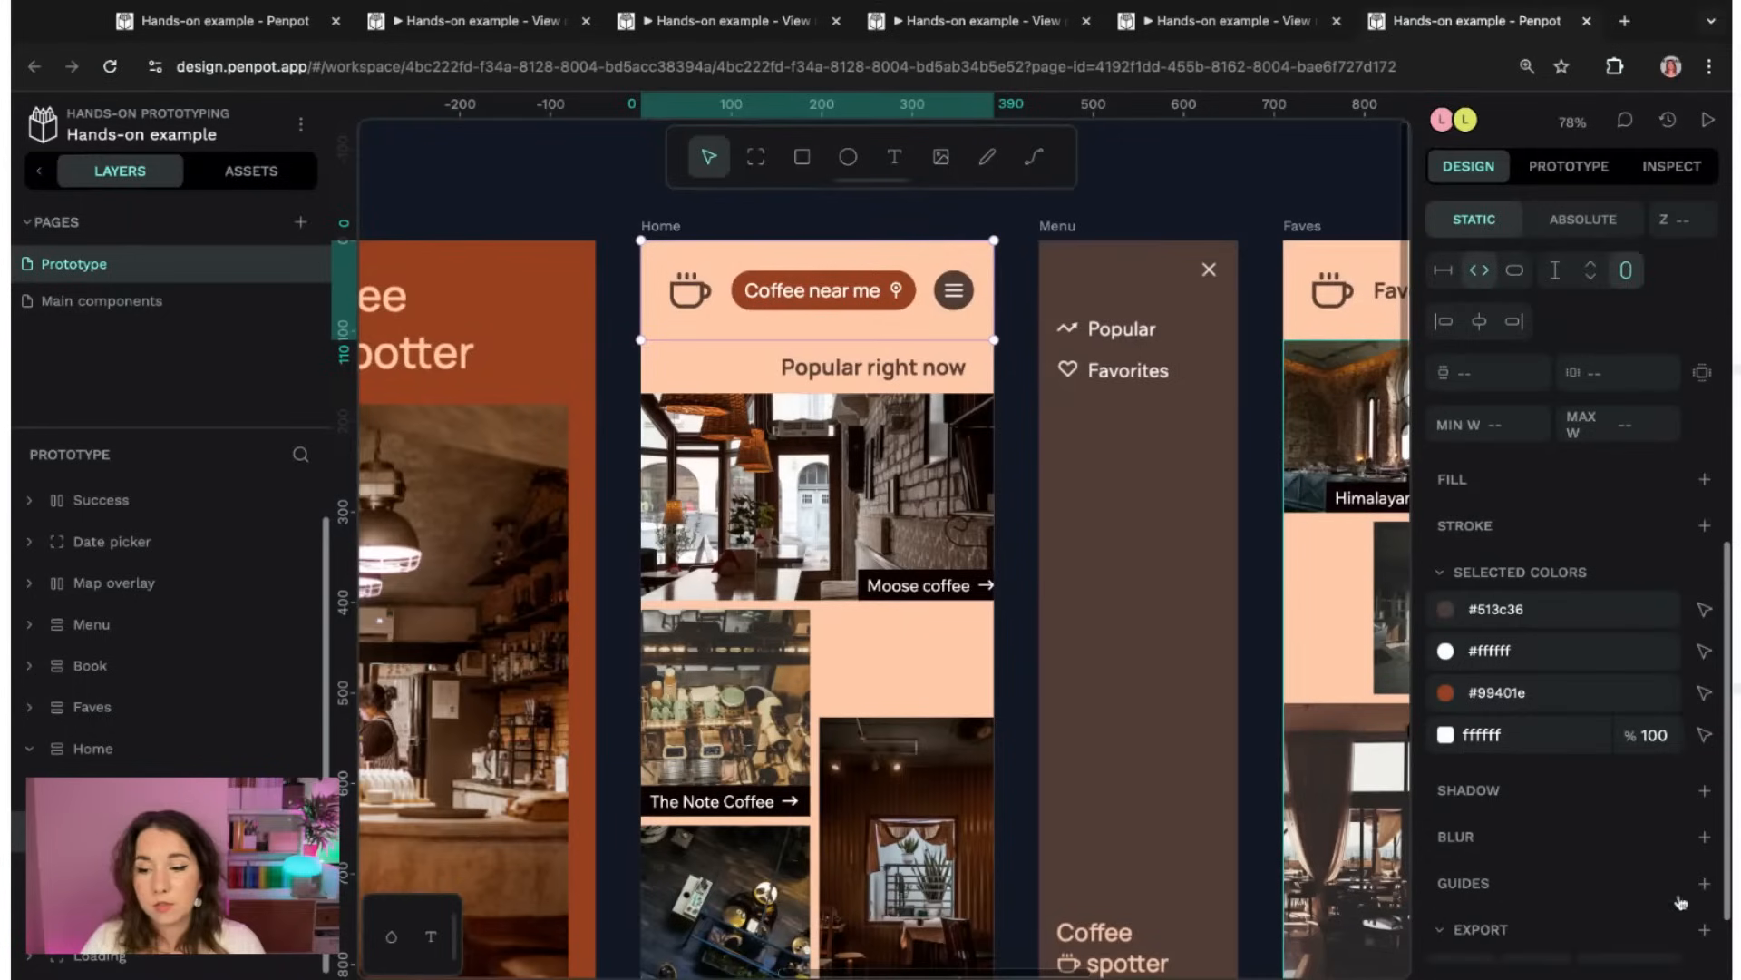
pyautogui.scroll(-2, 1681, 900)
pyautogui.click(1459, 894)
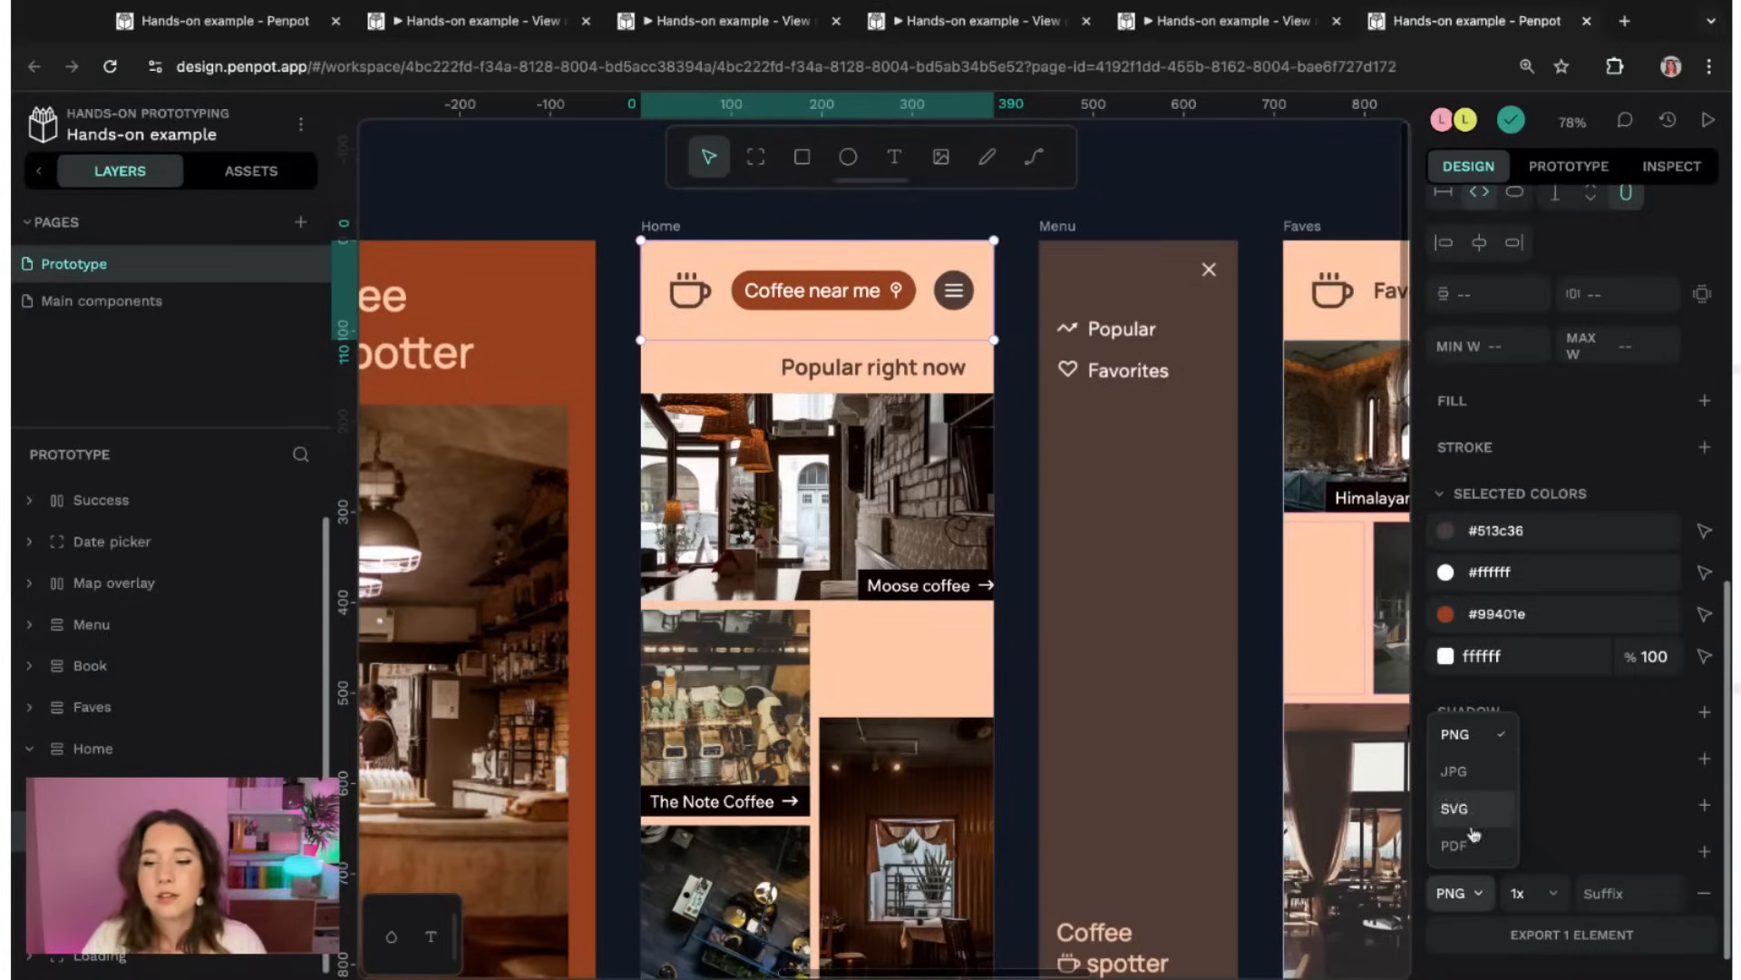
pyautogui.click(1646, 821)
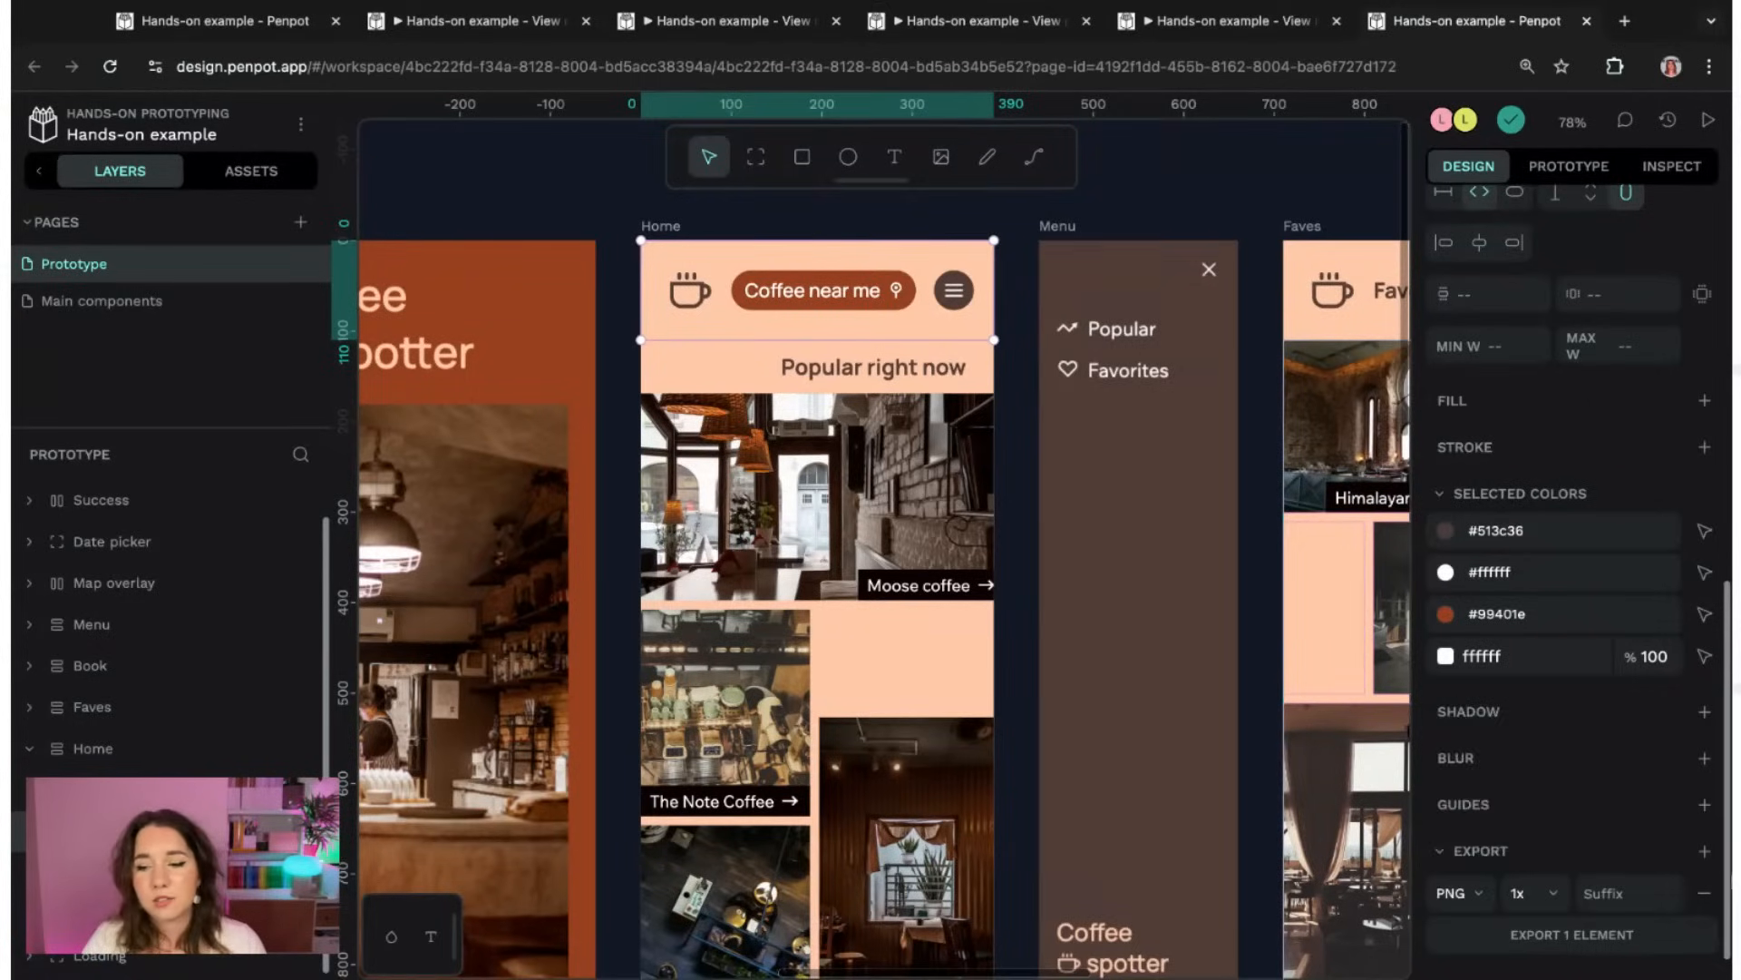
pyautogui.click(1705, 892)
pyautogui.click(1176, 223)
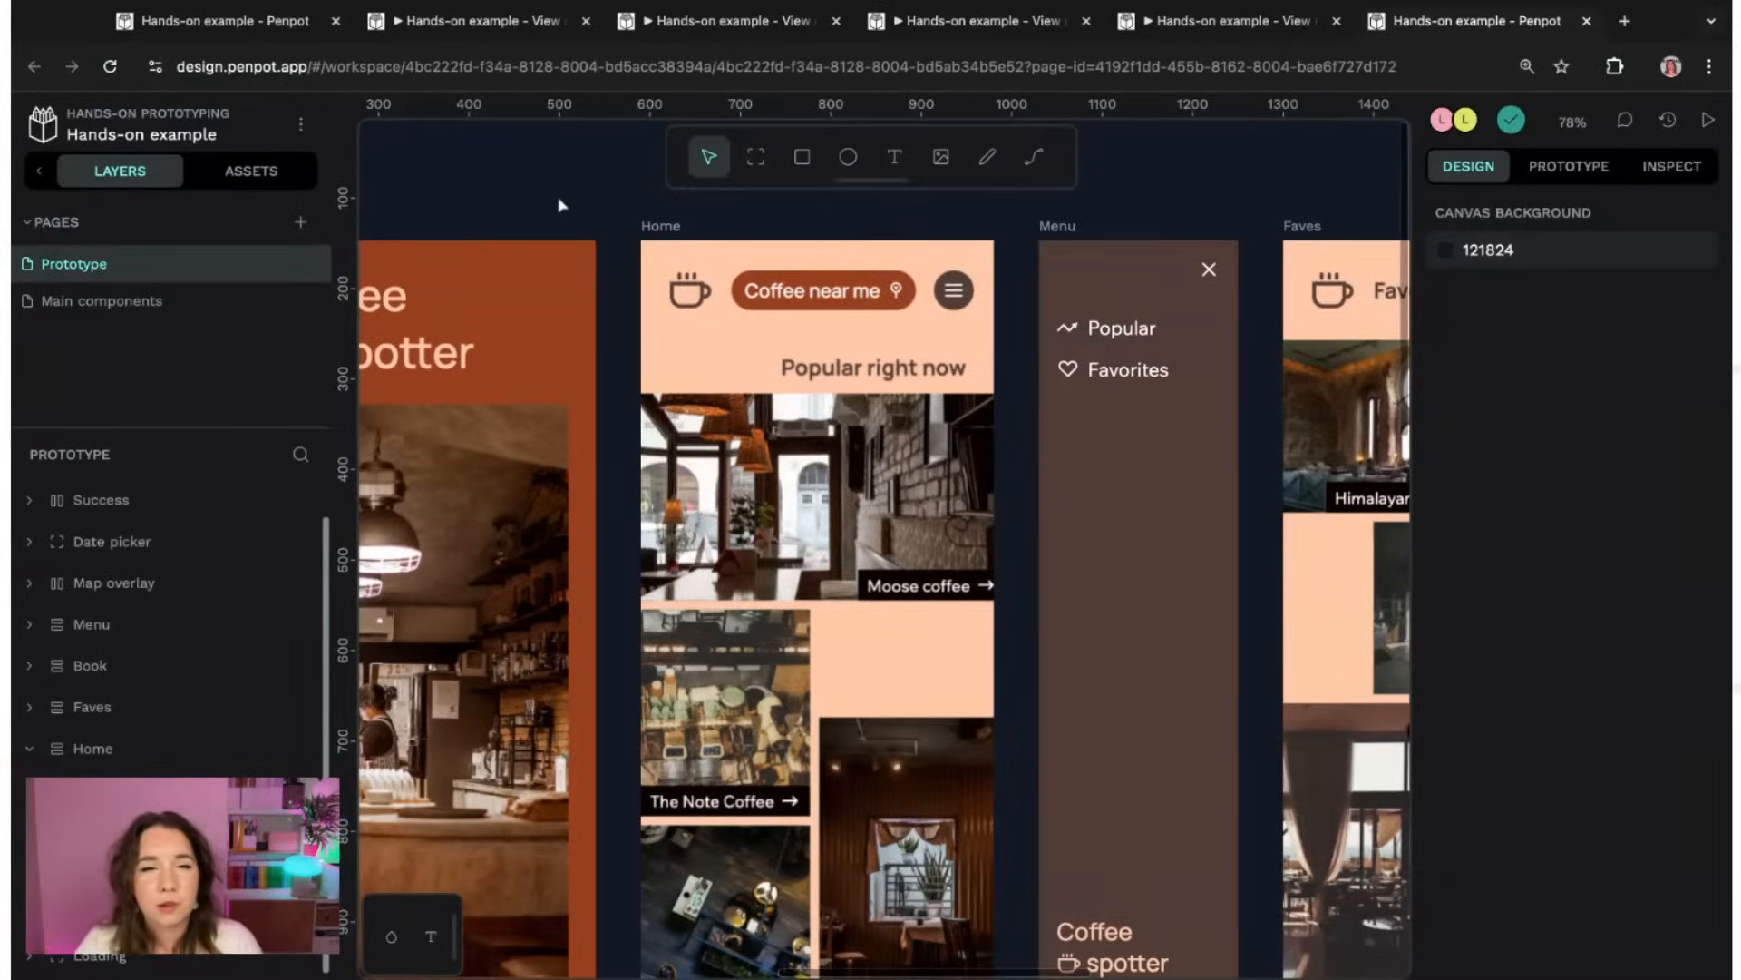
# - Draw a board about 444 by 405 on the empty canvas area above the existing boards
pyautogui.hscroll(-5, 556, 202)
pyautogui.hscroll(-5, 1264, 225)
pyautogui.scroll(8, 731, 389)
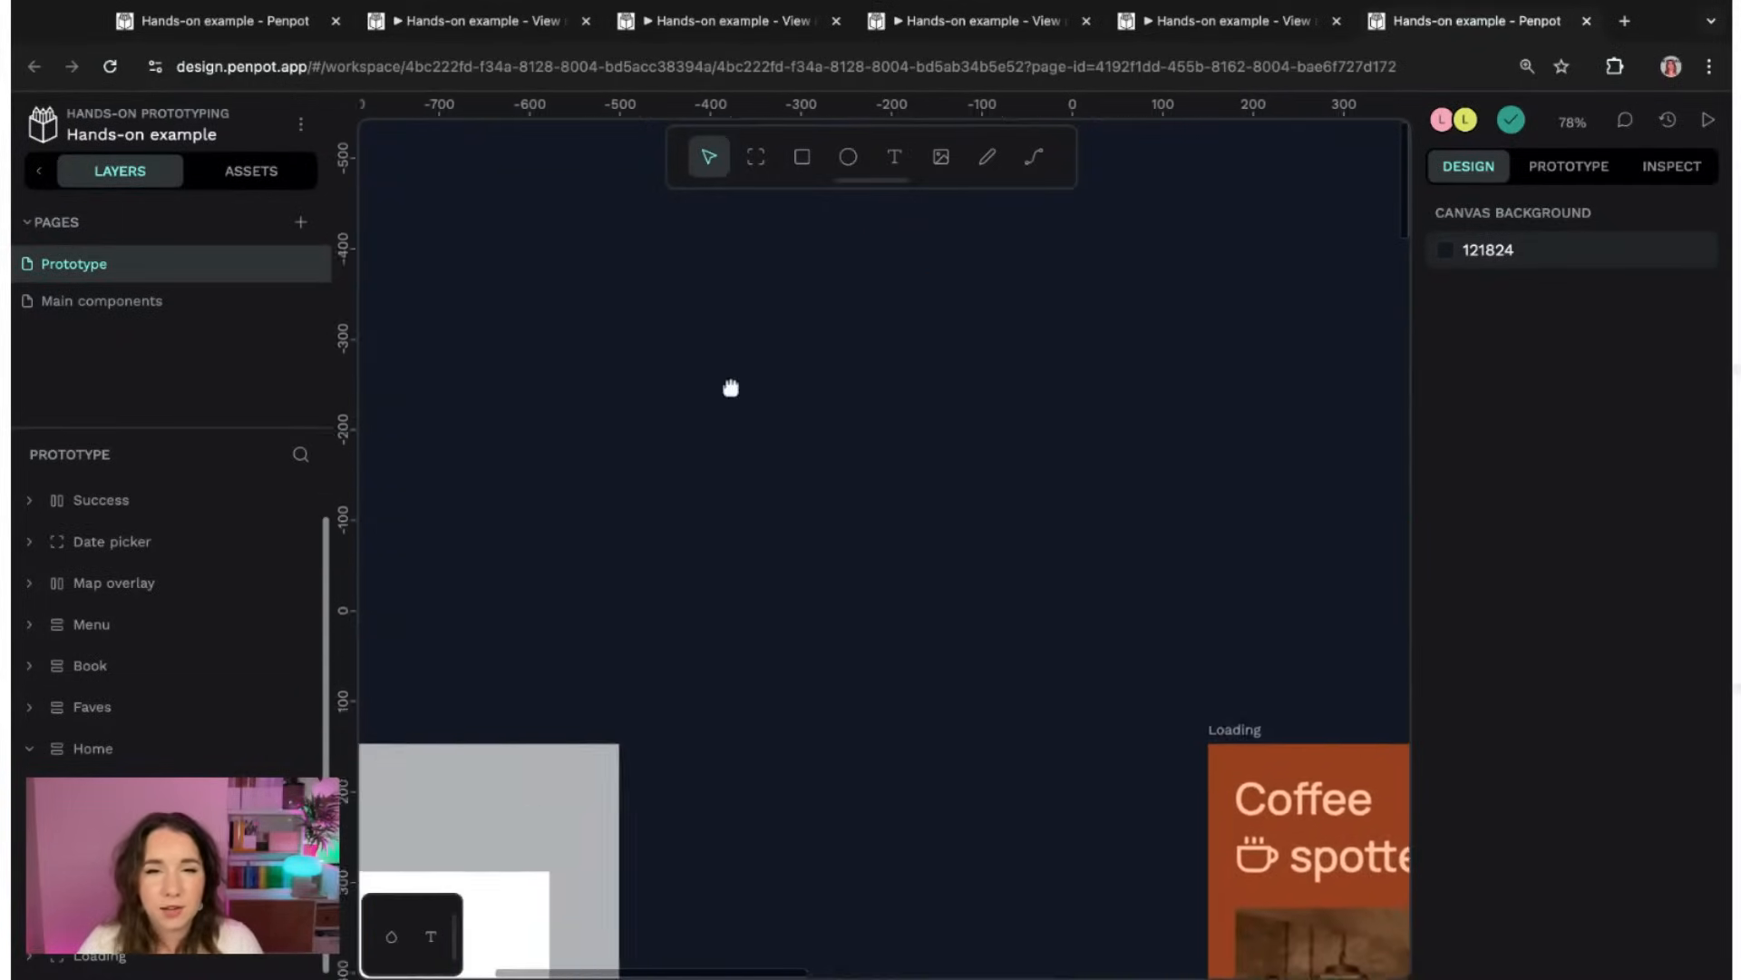
pyautogui.click(756, 156)
pyautogui.moveTo(657, 442); pyautogui.dragTo(1058, 807)
pyautogui.moveTo(755, 650); pyautogui.dragTo(807, 569)
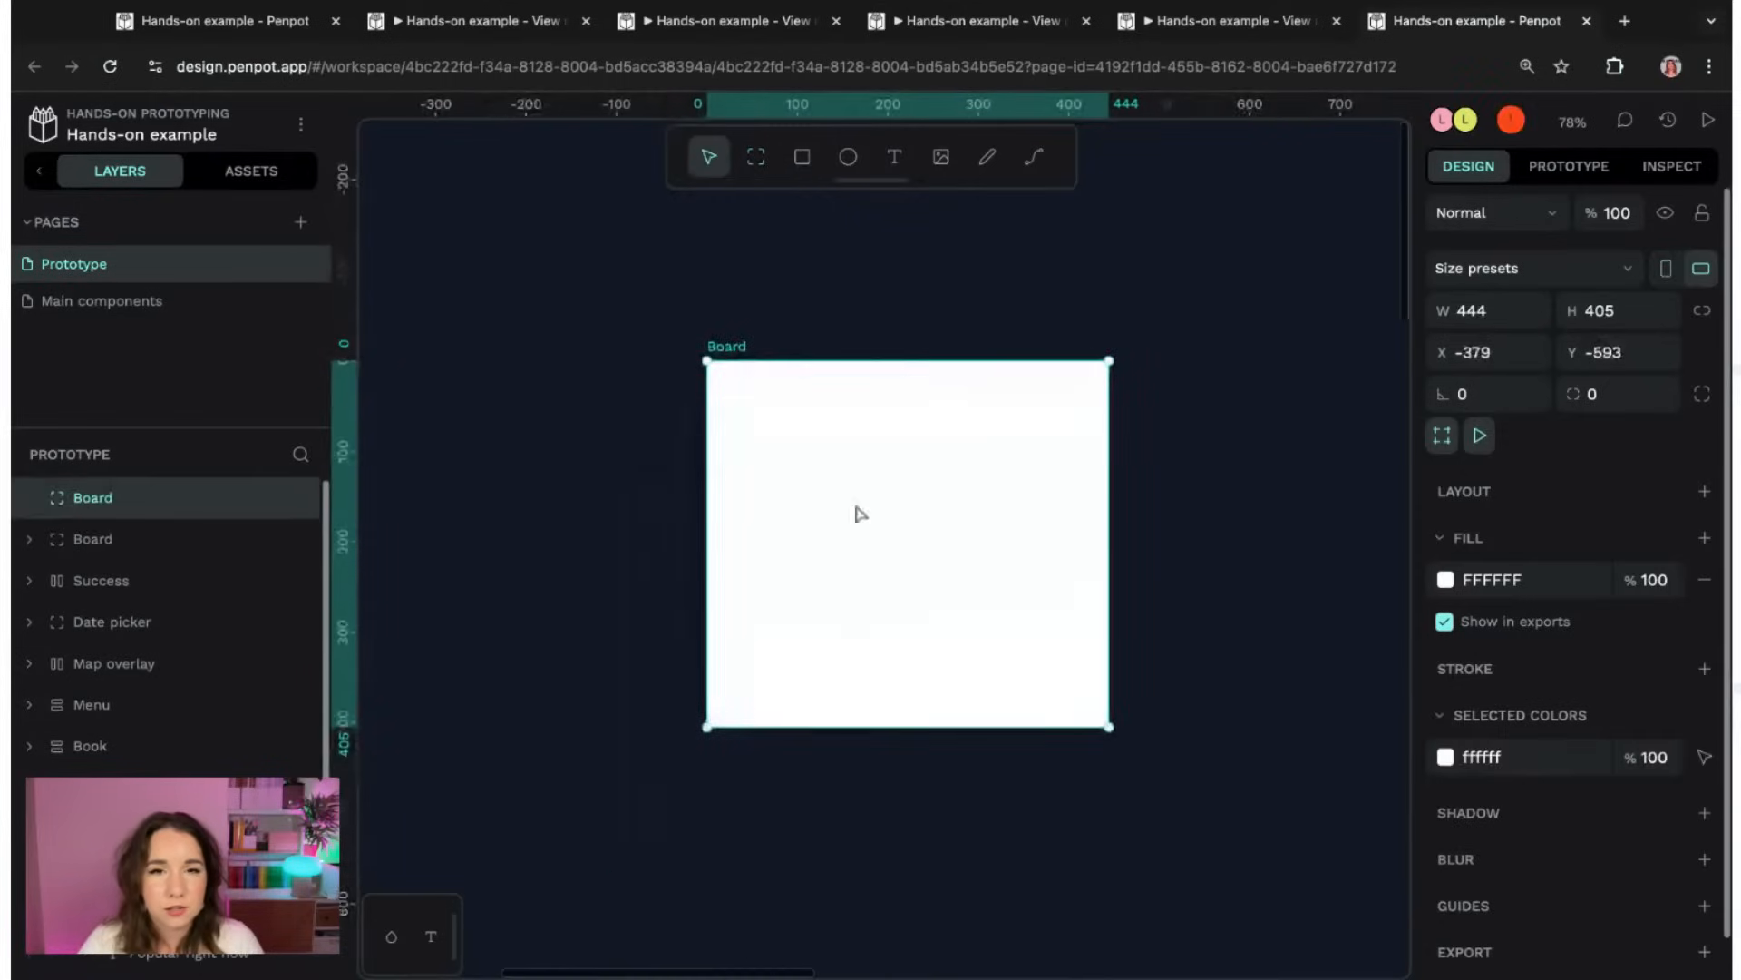
# - Draw a smaller board to the right of the new board and one about 269 by 319 to its left
pyautogui.click(756, 157)
pyautogui.moveTo(1141, 393); pyautogui.dragTo(1339, 641)
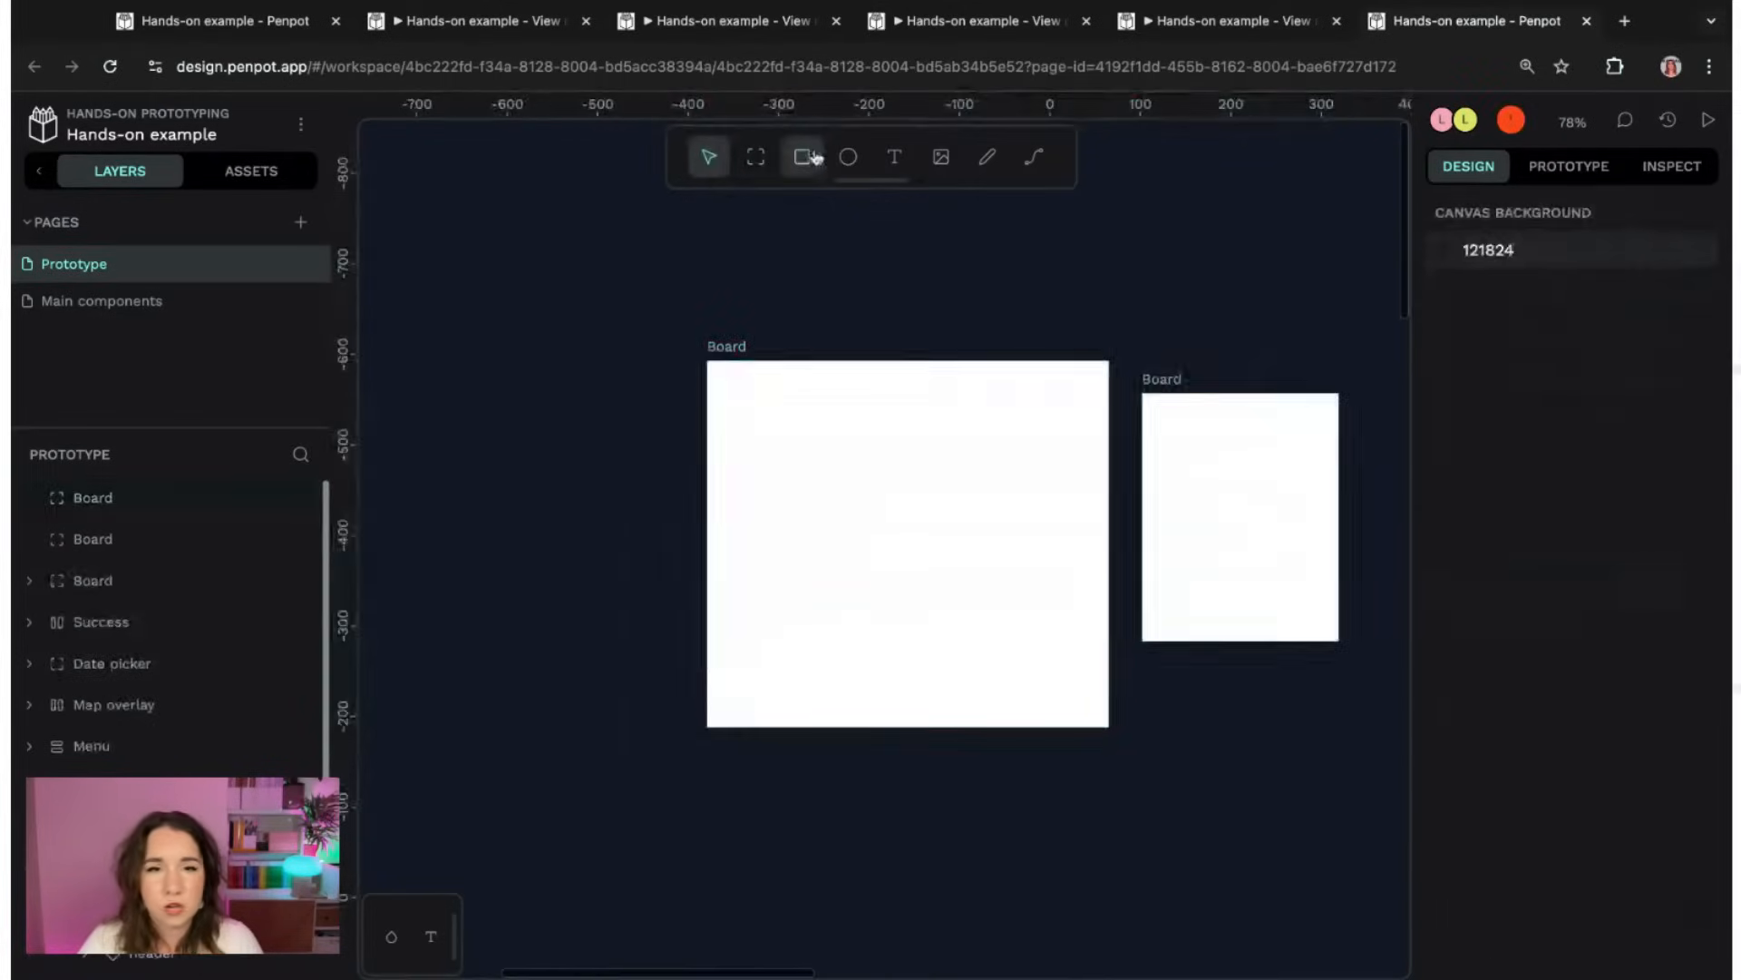
pyautogui.click(757, 157)
pyautogui.moveTo(635, 352); pyautogui.dragTo(389, 641)
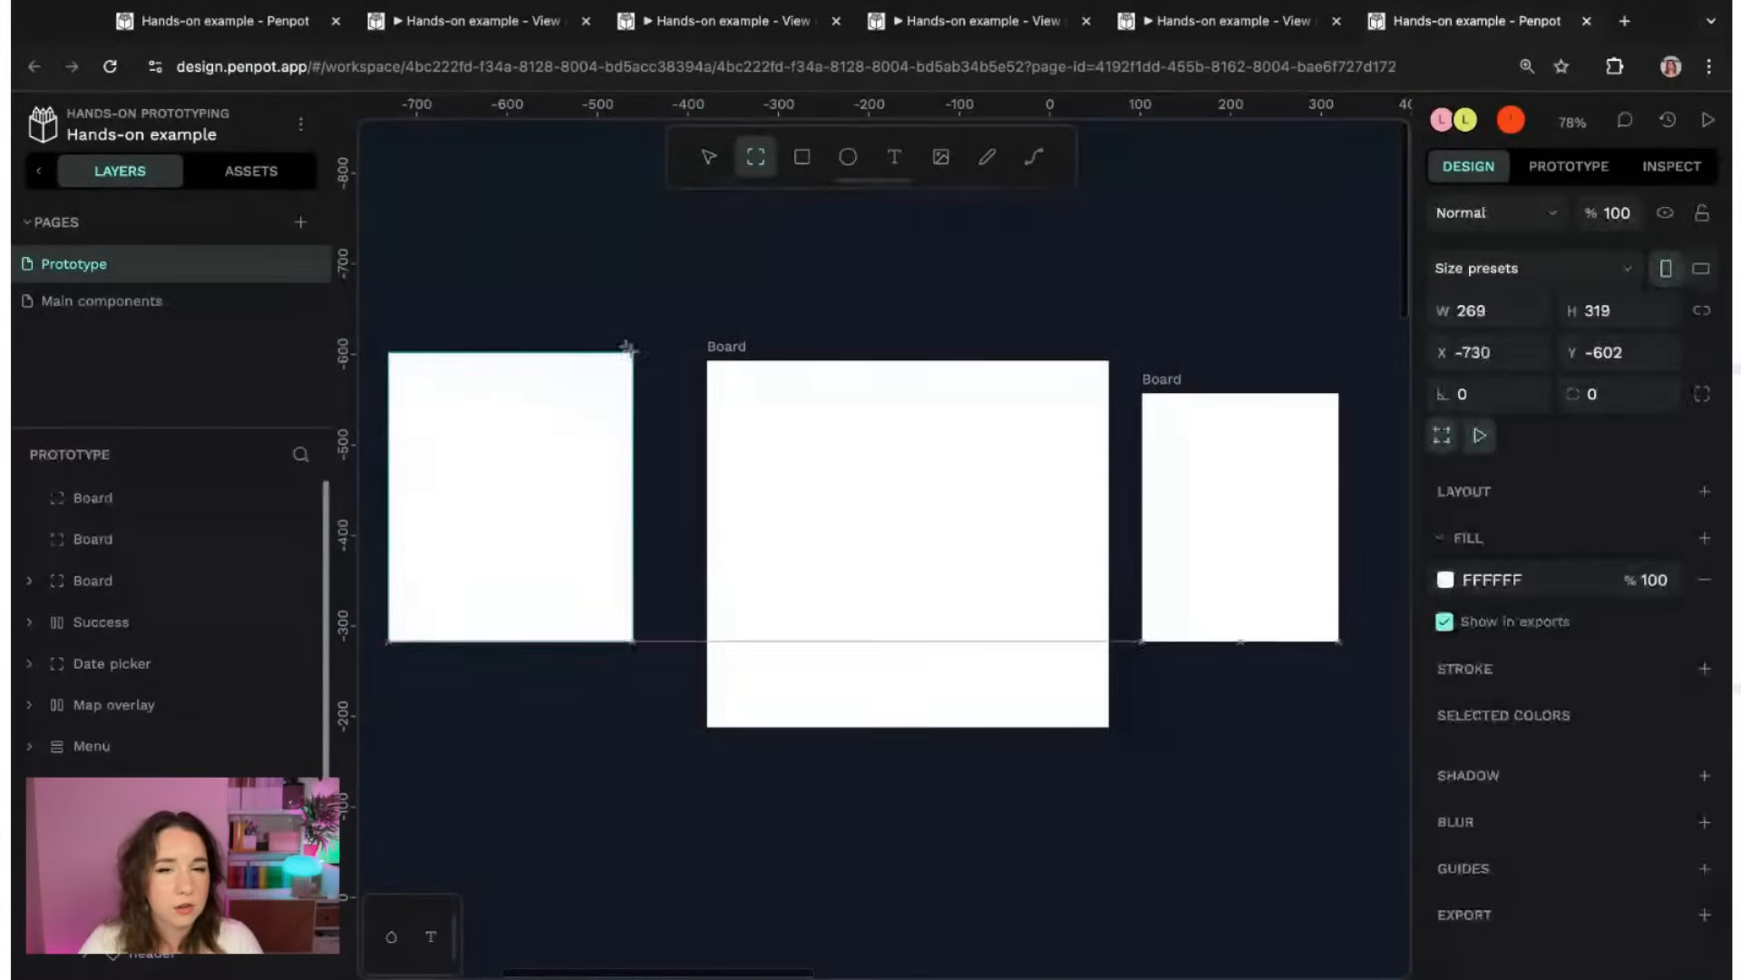
pyautogui.click(699, 331)
# - Draw a large board about 766 by 448 above the three new boards
pyautogui.scroll(5, 1010, 369)
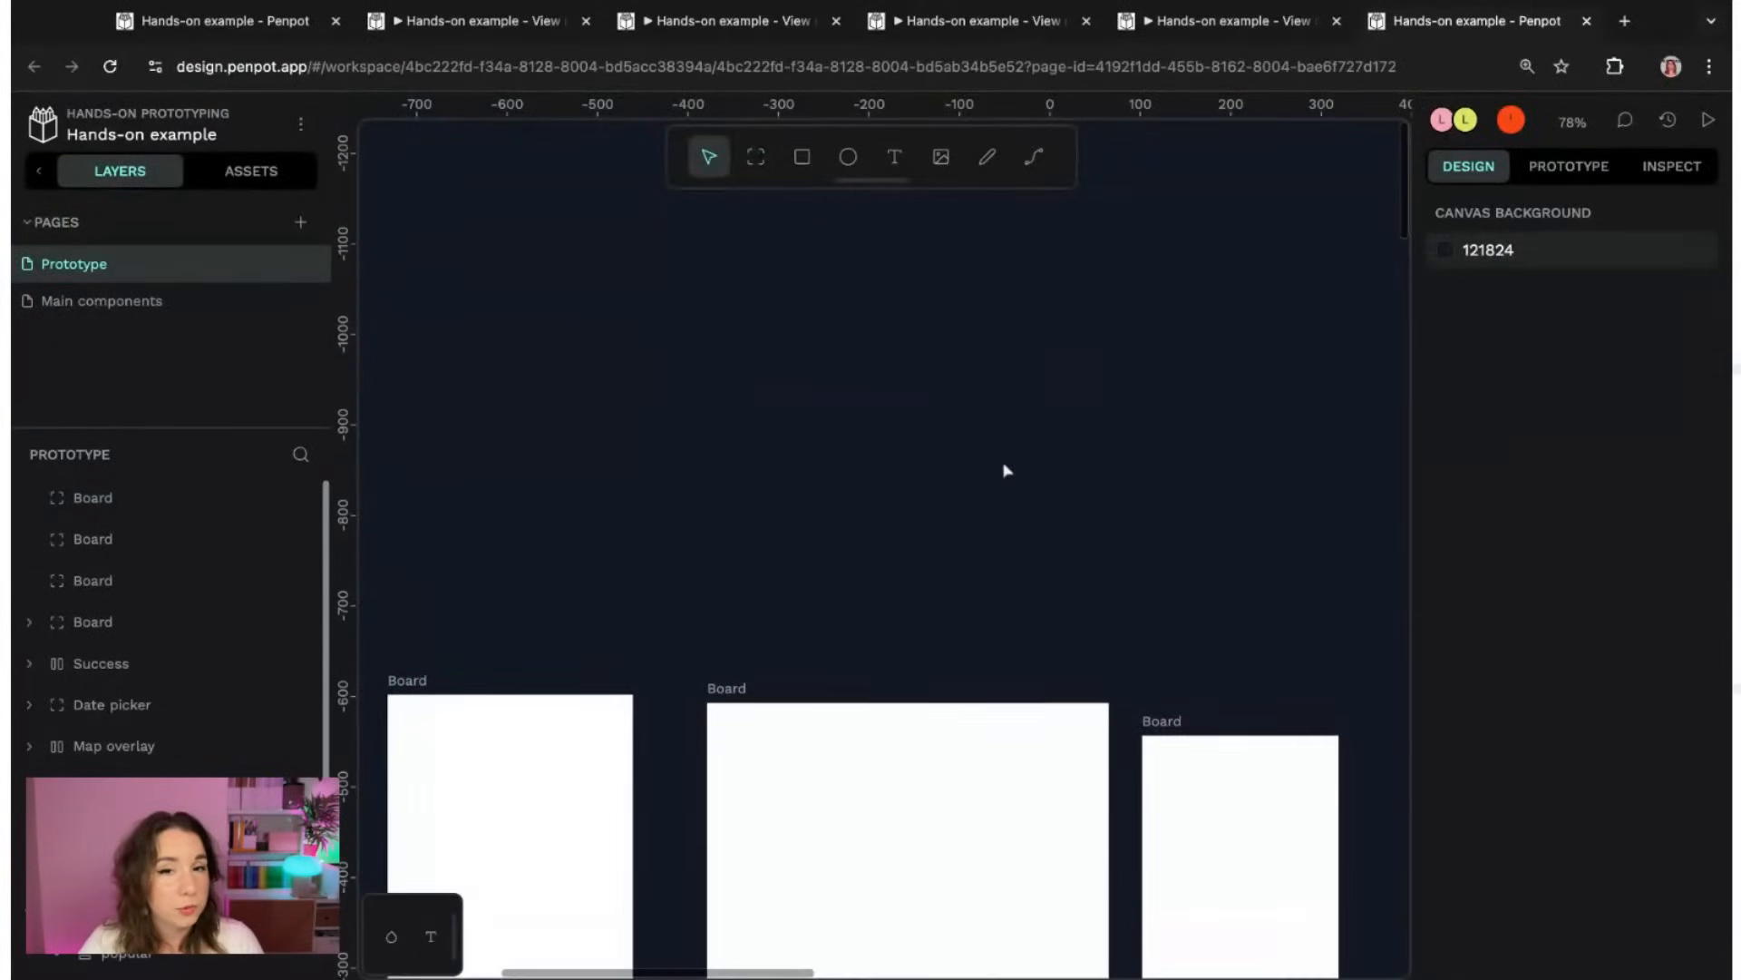
pyautogui.click(759, 159)
pyautogui.moveTo(602, 233); pyautogui.dragTo(1294, 638)
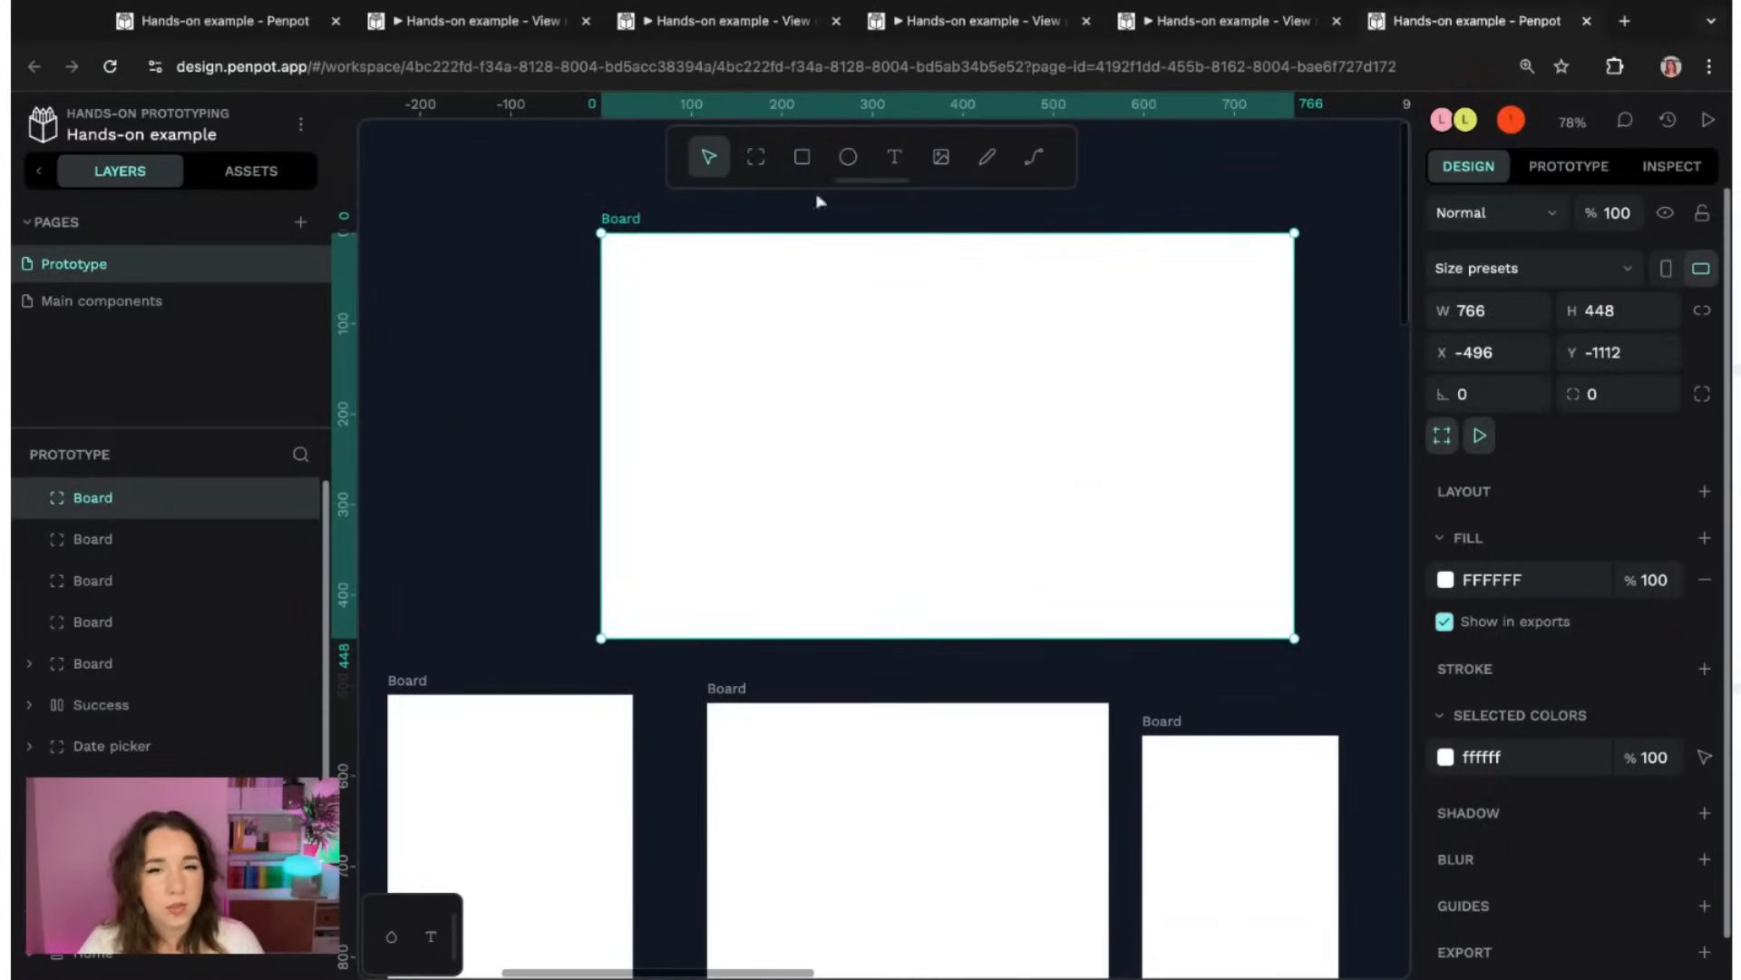
# - Move the middle 444 by 405 board into the large board above so it becomes nested
pyautogui.scroll(-1, 843, 261)
pyautogui.scroll(-1, 842, 260)
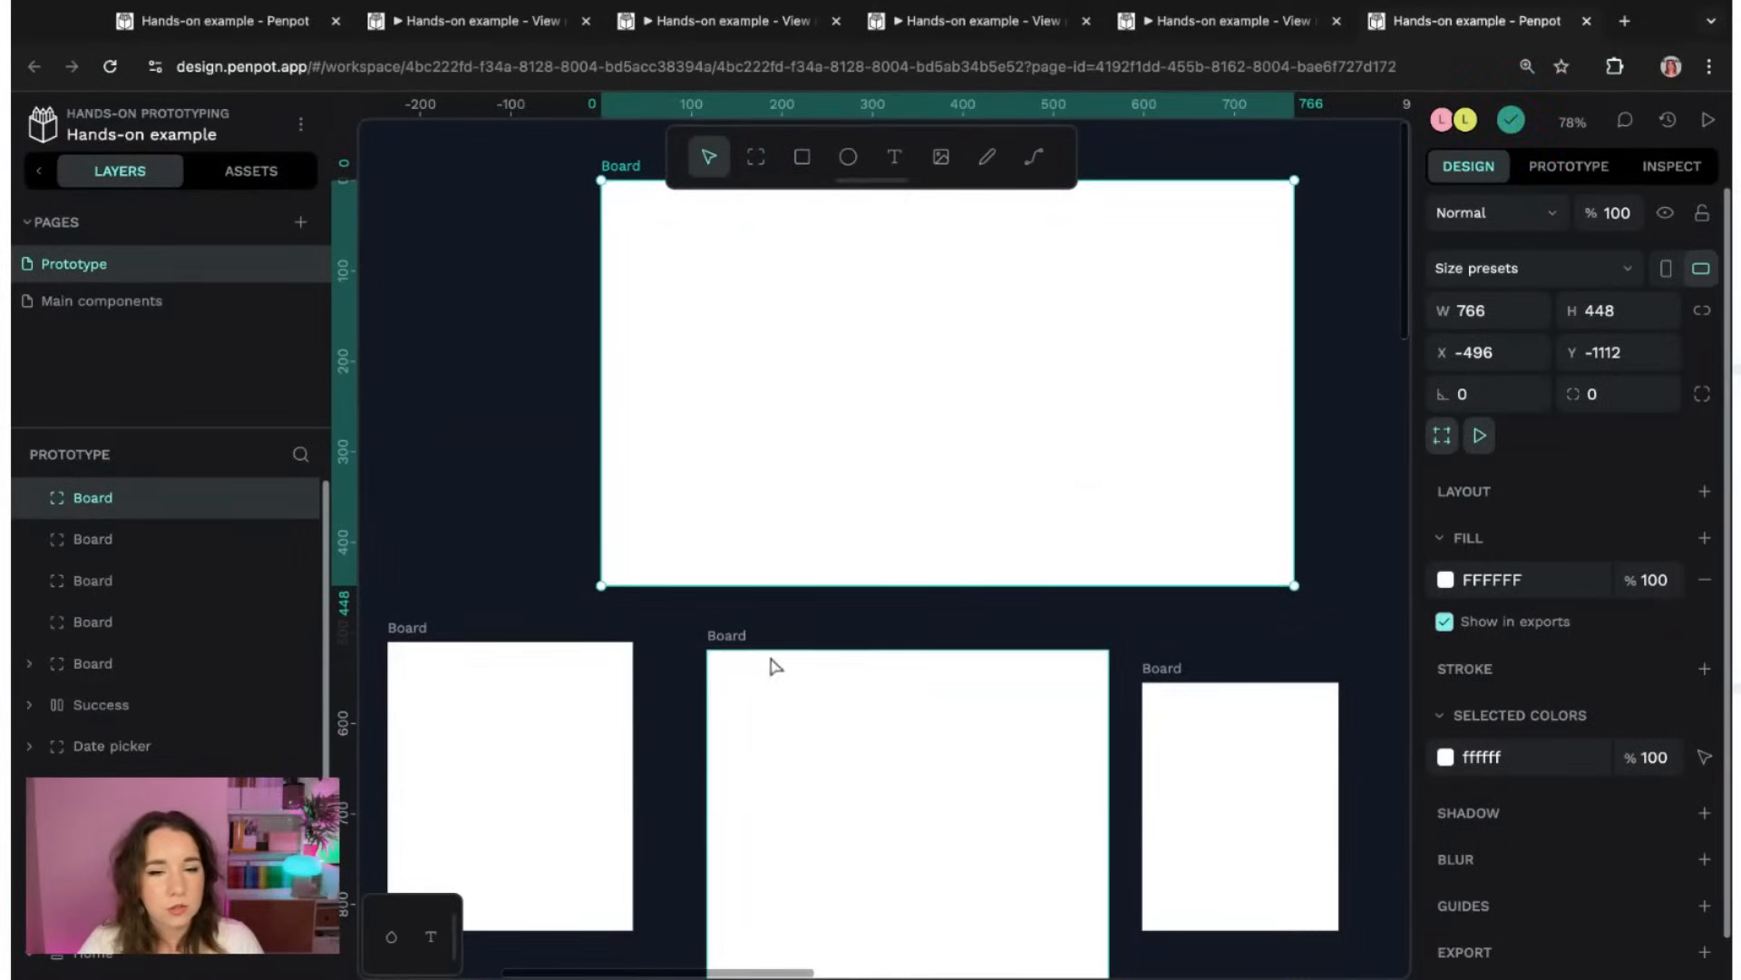
pyautogui.click(727, 642)
pyautogui.moveTo(727, 642); pyautogui.dragTo(779, 281)
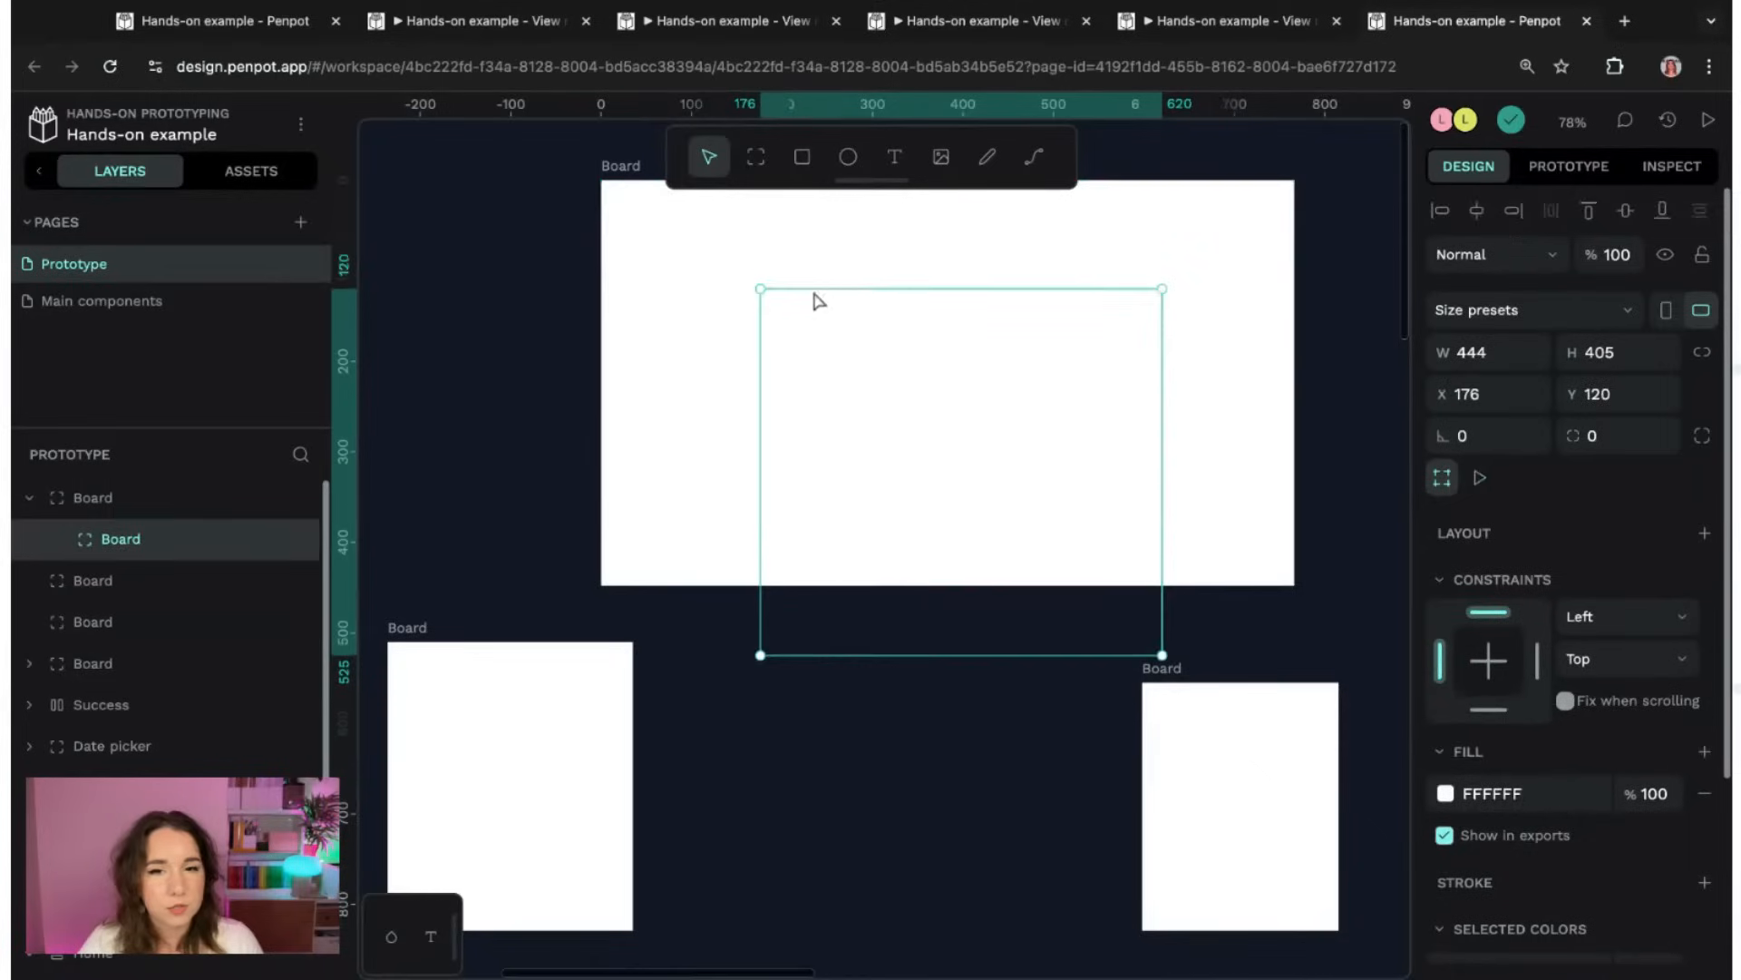
# - Fill the nested board with #FF7272 and center it inside the large board at about X 161, Y 22
pyautogui.click(1445, 793)
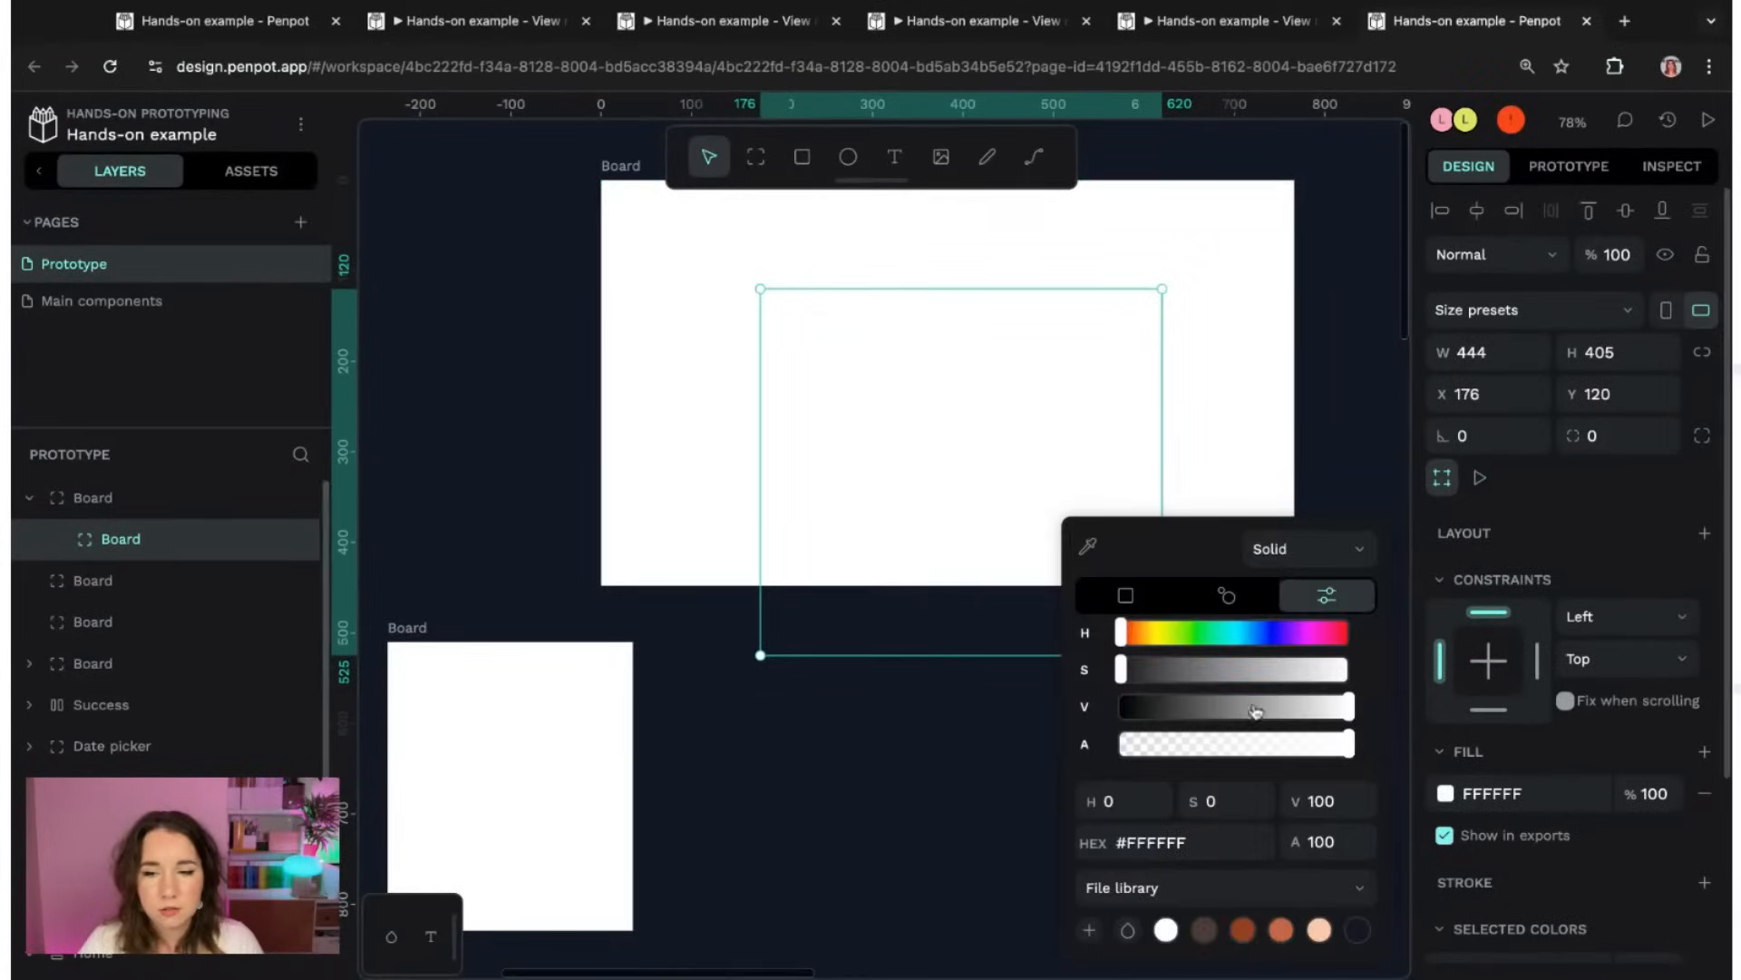
pyautogui.click(1246, 669)
pyautogui.click(1080, 471)
pyautogui.moveTo(1072, 555); pyautogui.dragTo(1058, 467)
pyautogui.scroll(2, 1228, 392)
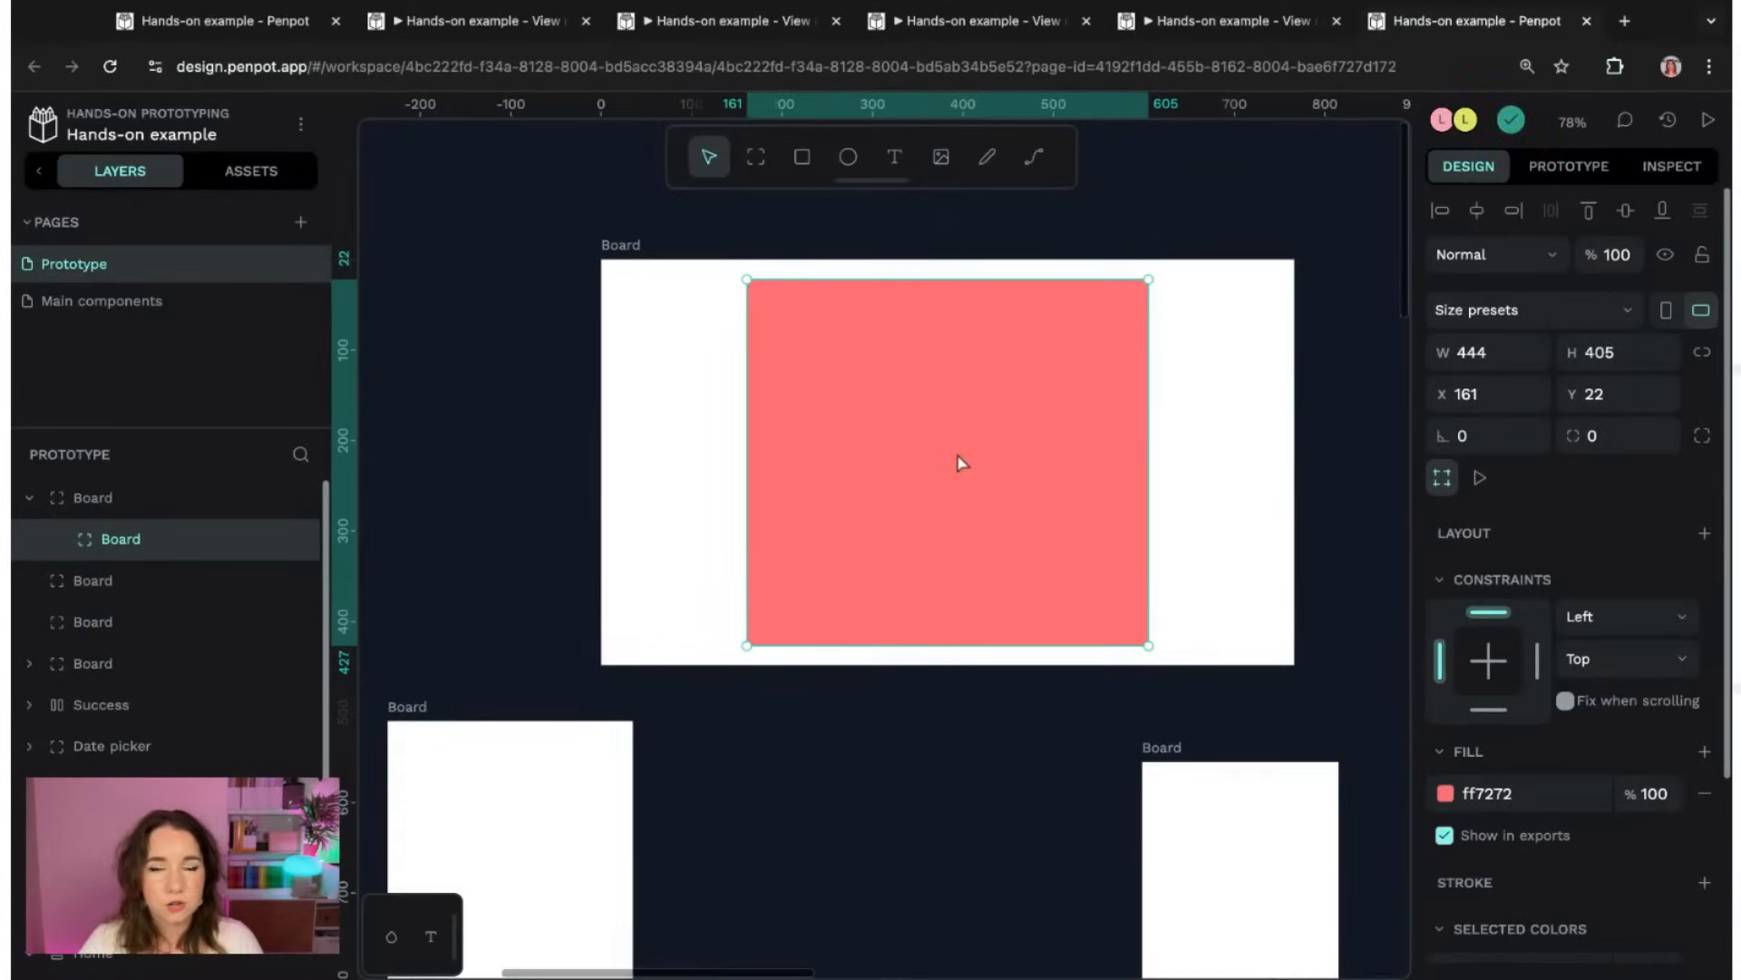
# - Add an On Click interaction to the red nested board that navigates to the small white board below the large board
pyautogui.click(1542, 170)
pyautogui.click(1704, 260)
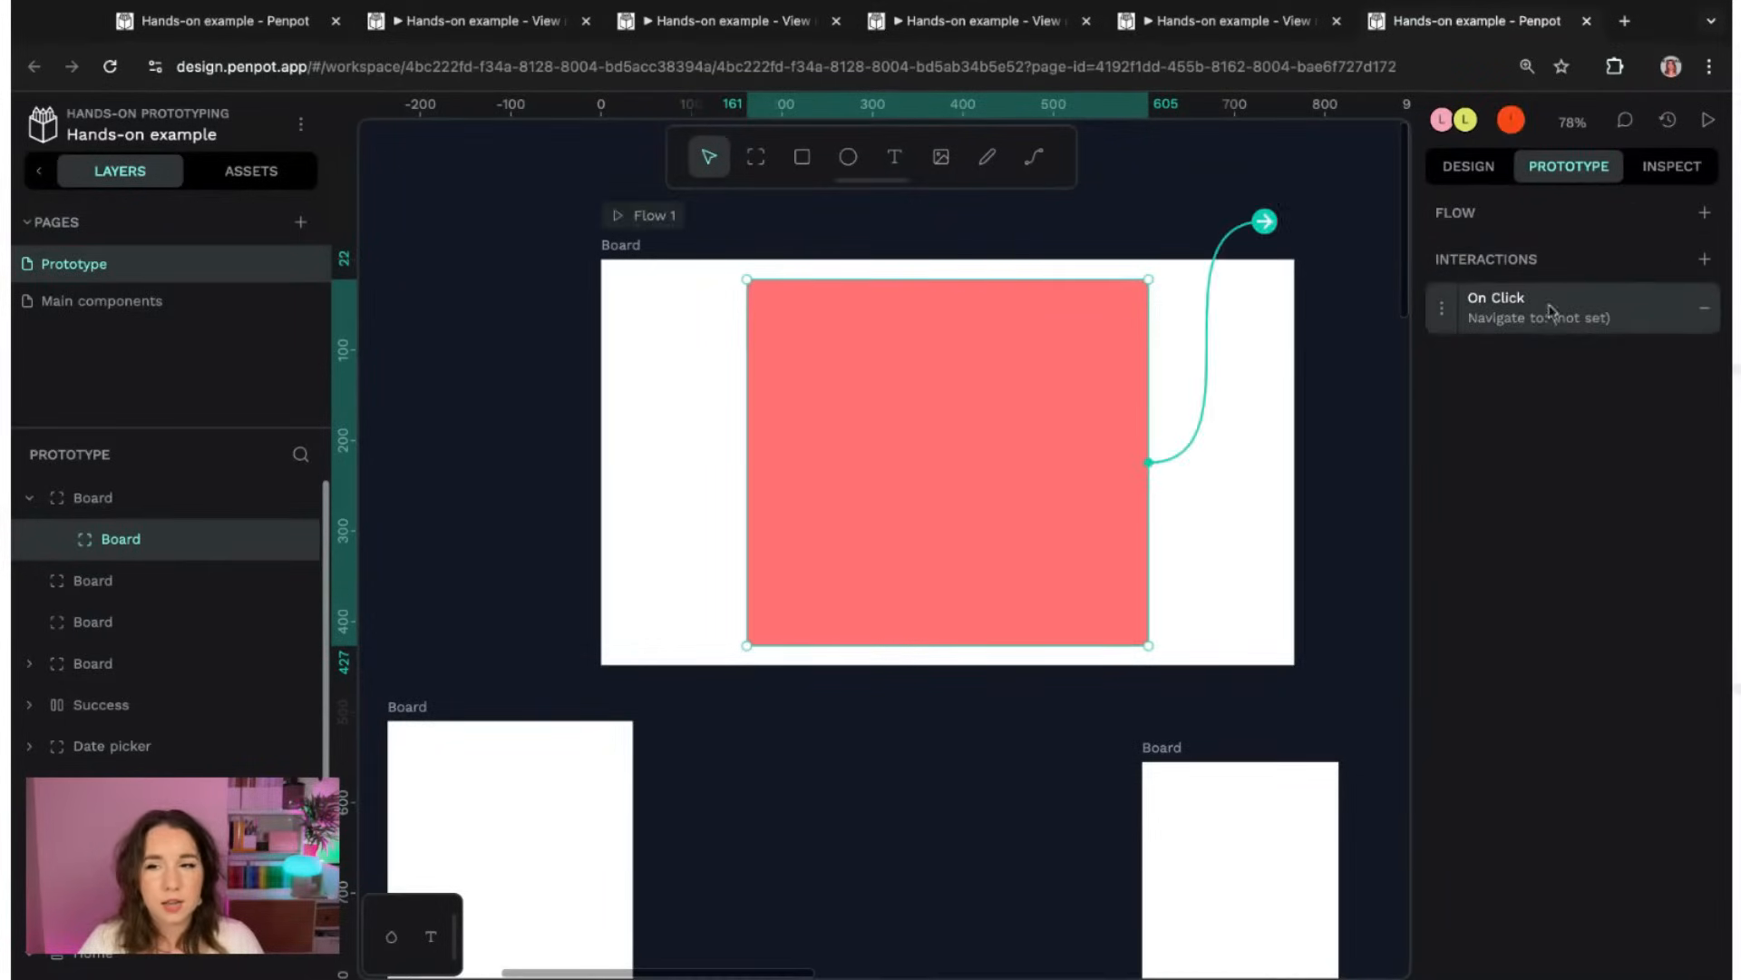
pyautogui.click(1545, 317)
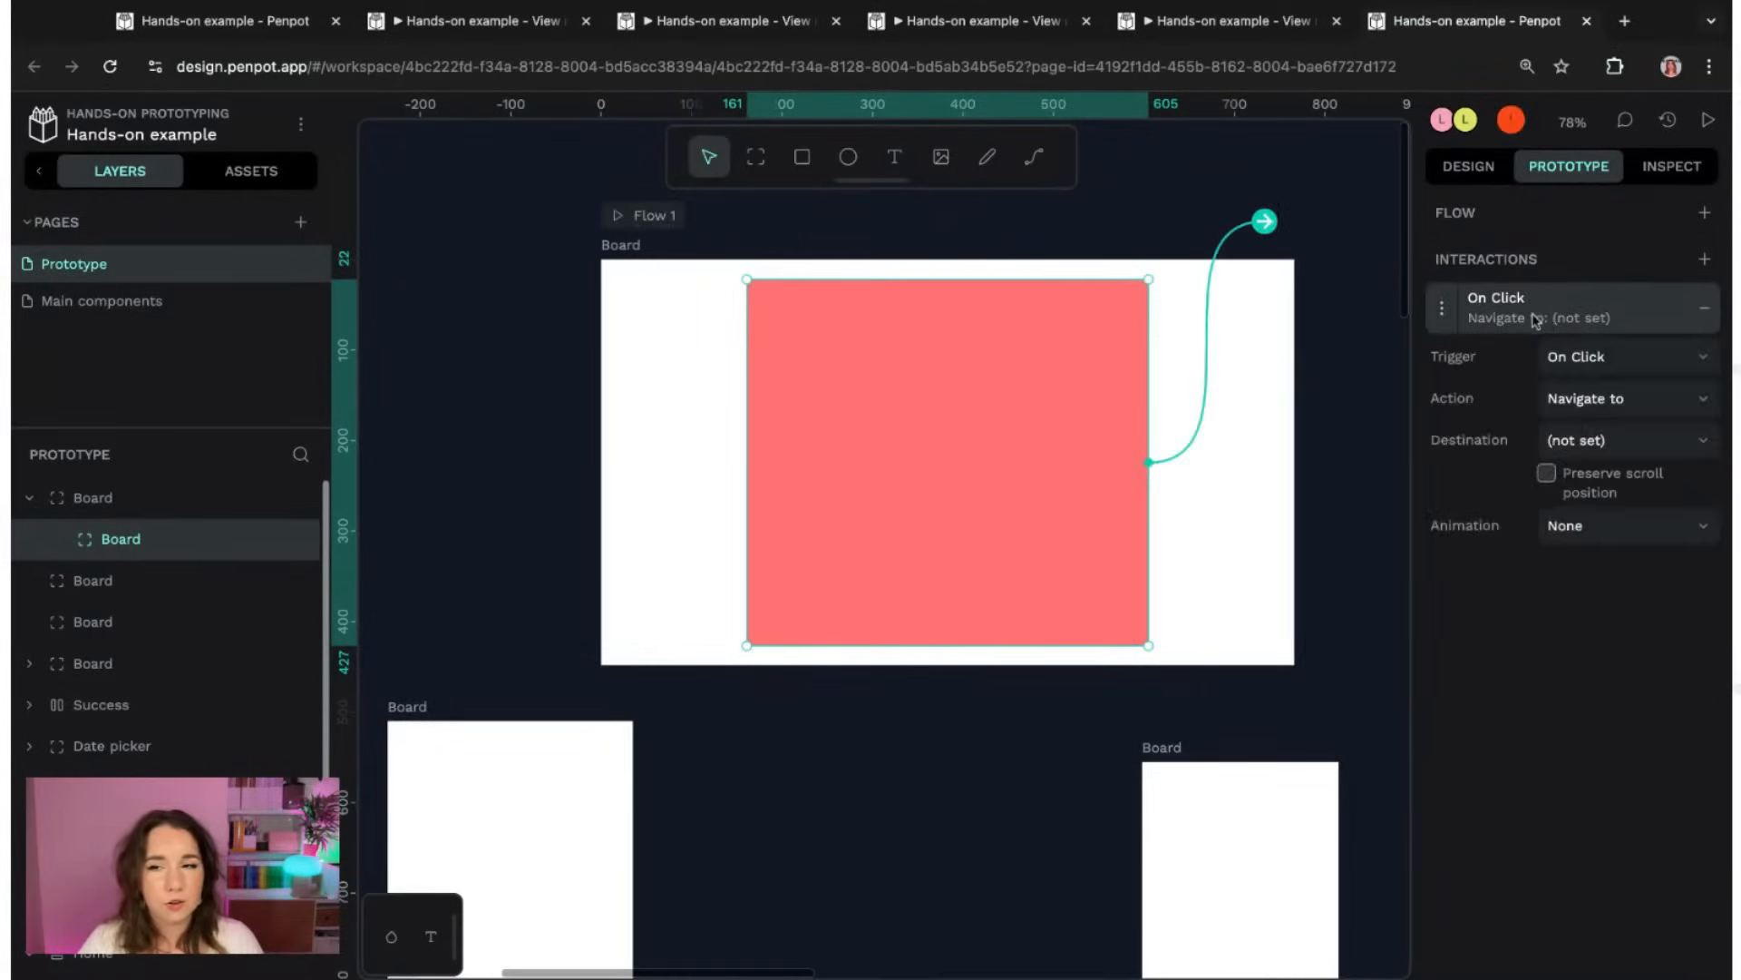
pyautogui.click(1558, 452)
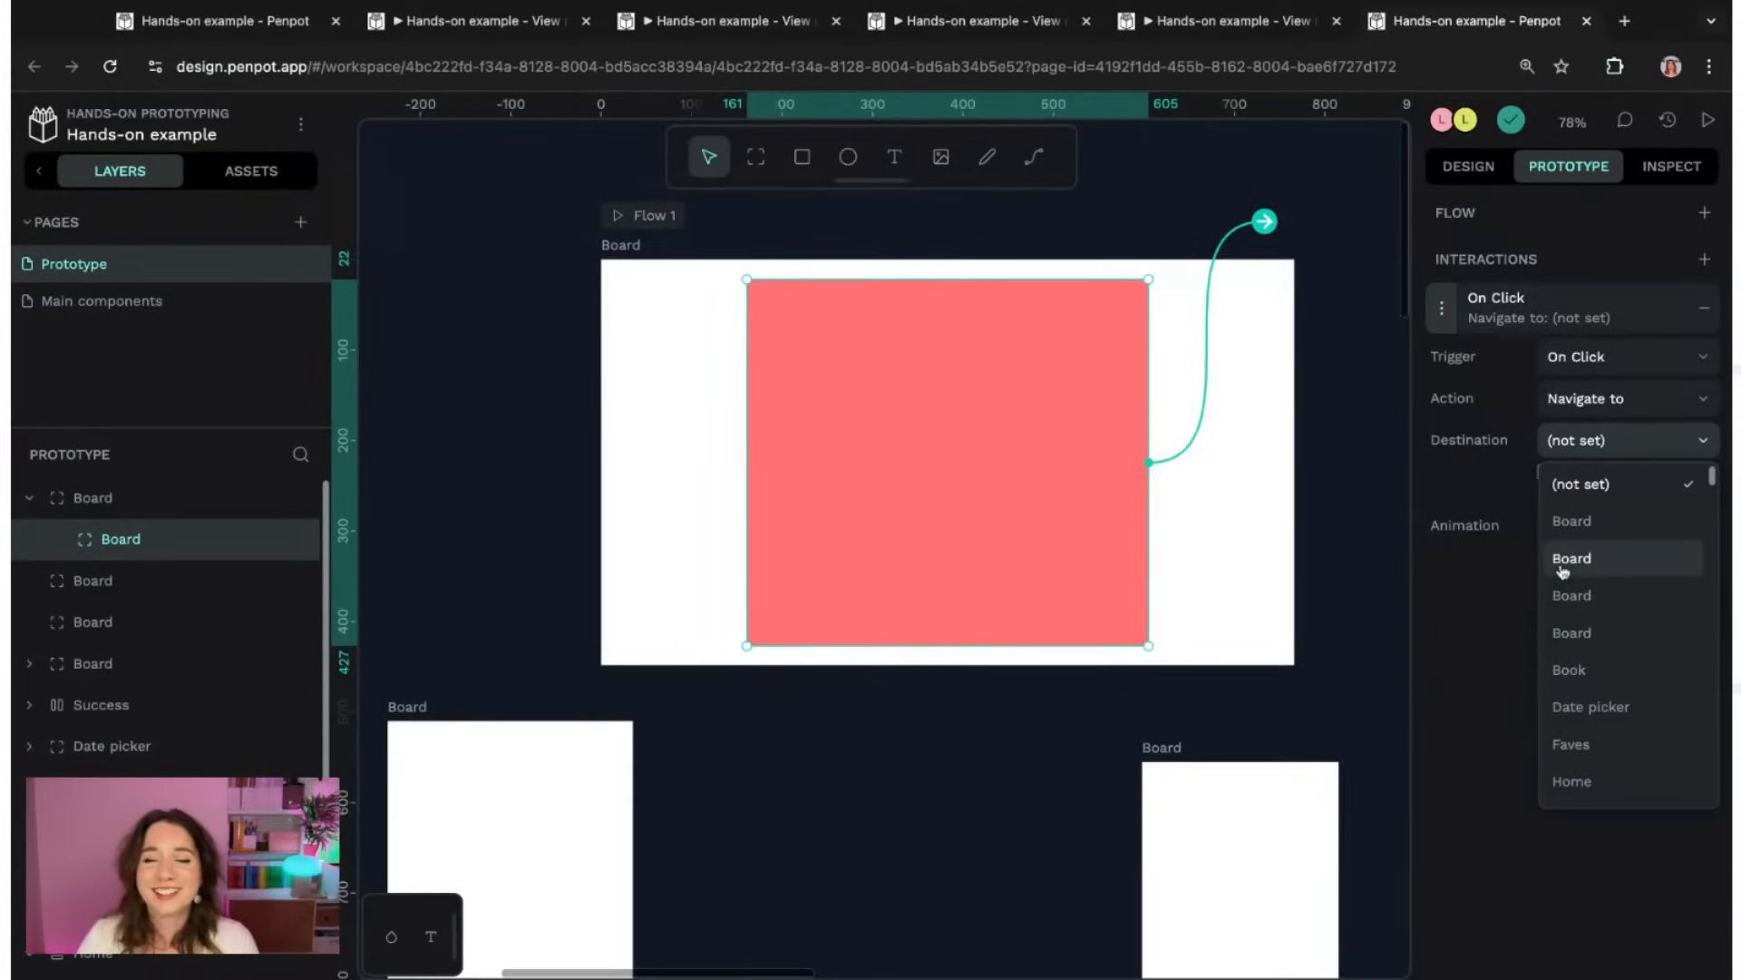
pyautogui.click(1479, 449)
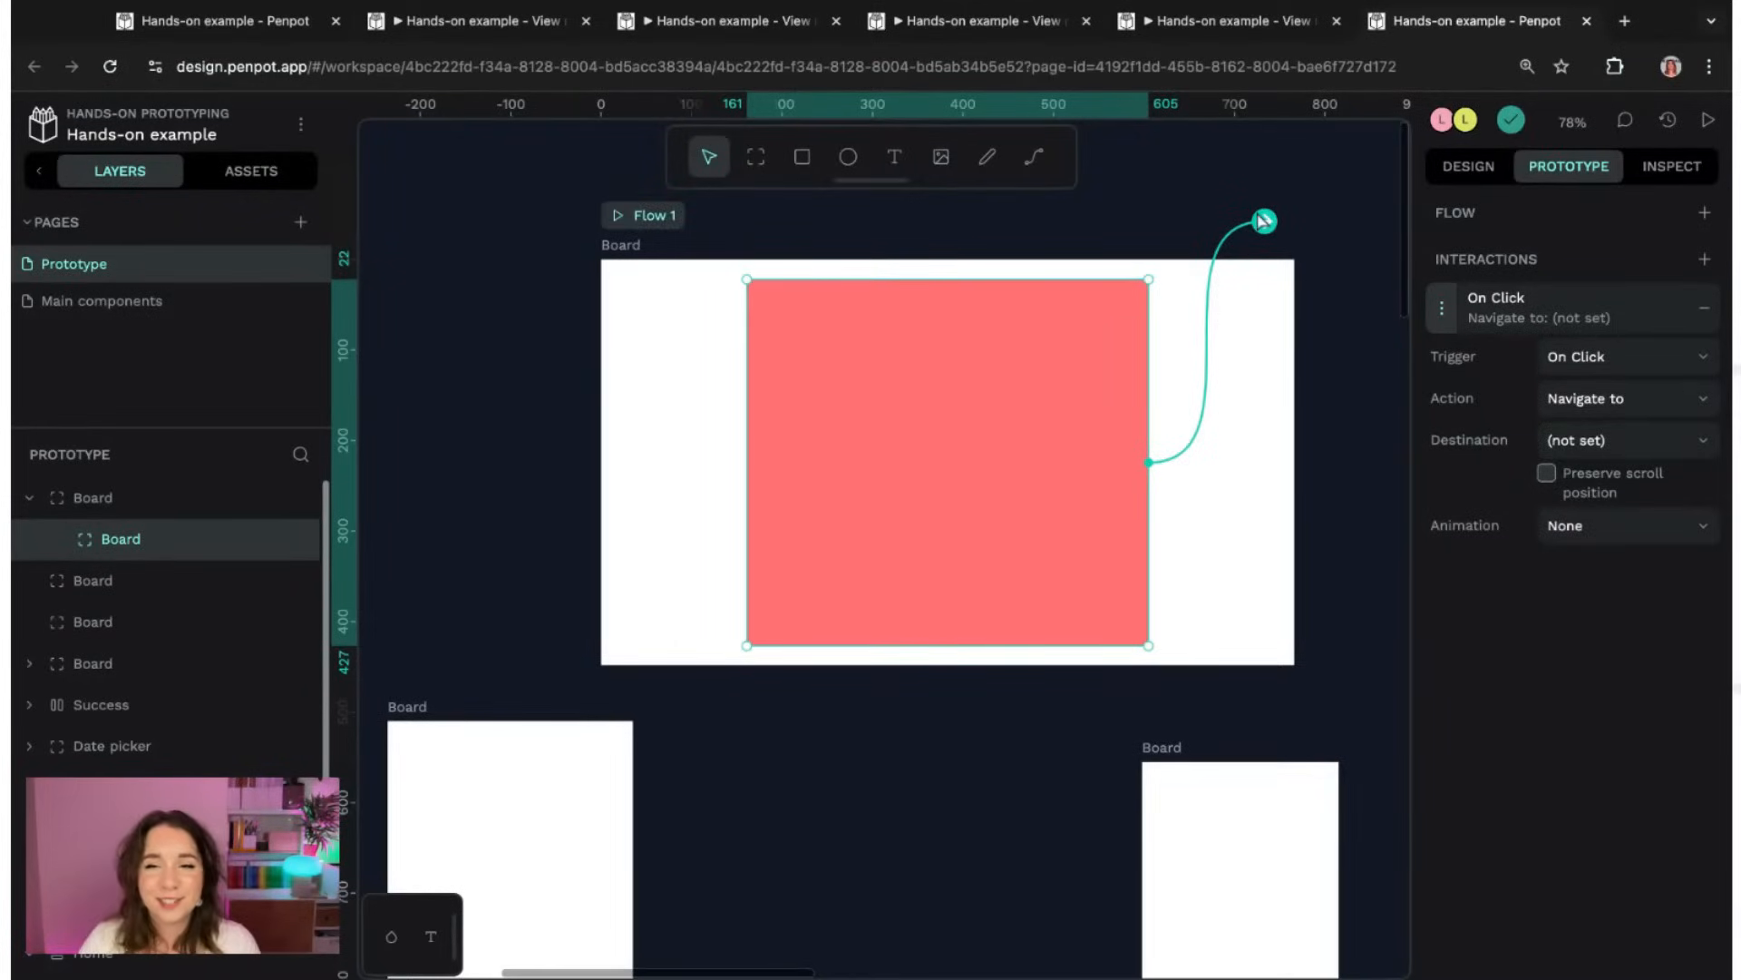
pyautogui.moveTo(1264, 220); pyautogui.dragTo(1261, 816)
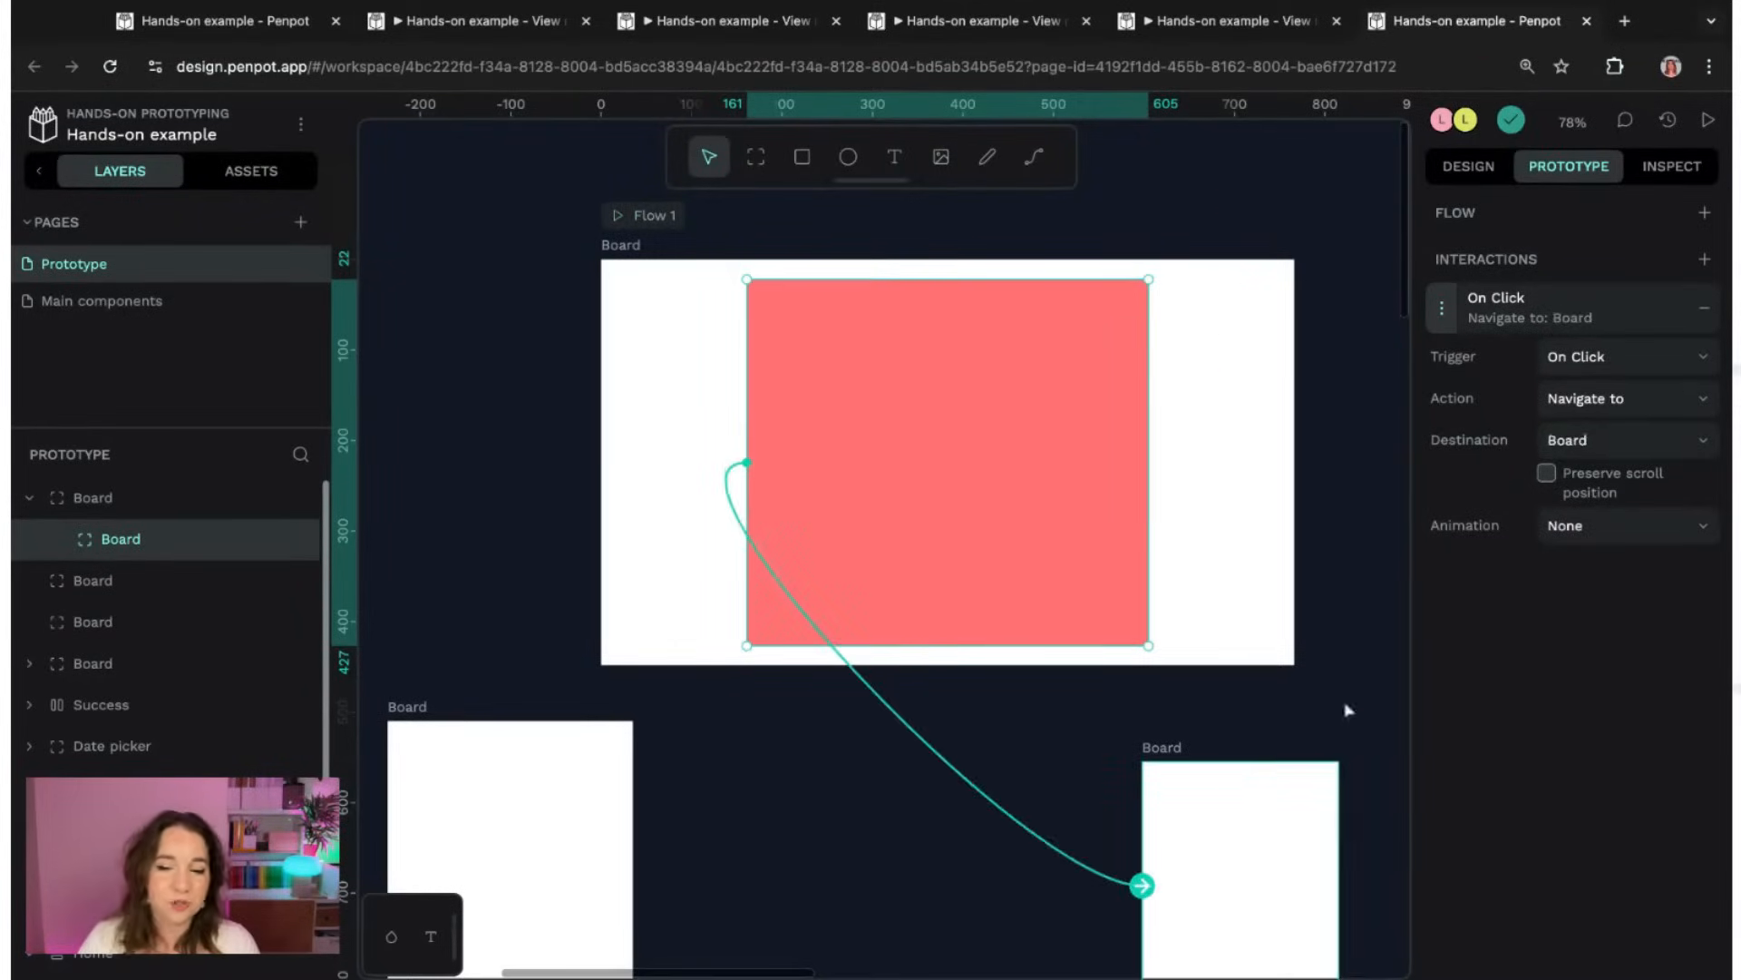
# - Change the red board's interaction action to Open overlay and set its animation to Slide
pyautogui.click(1583, 442)
pyautogui.click(1585, 405)
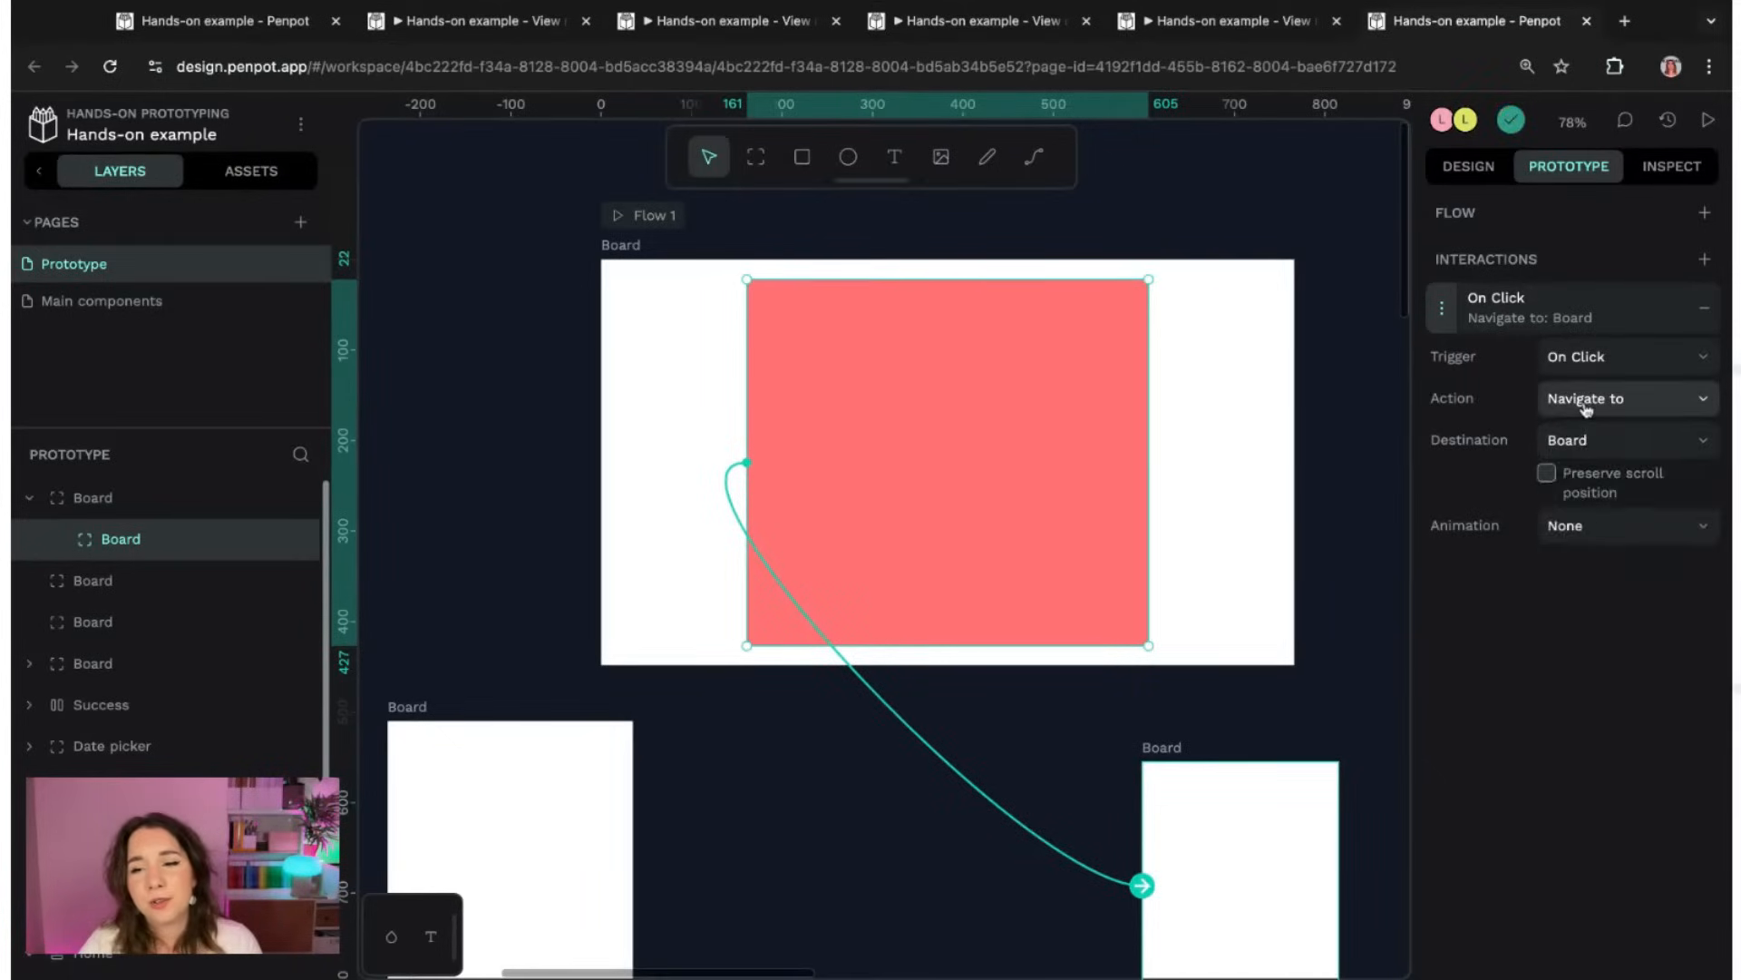
pyautogui.click(1585, 408)
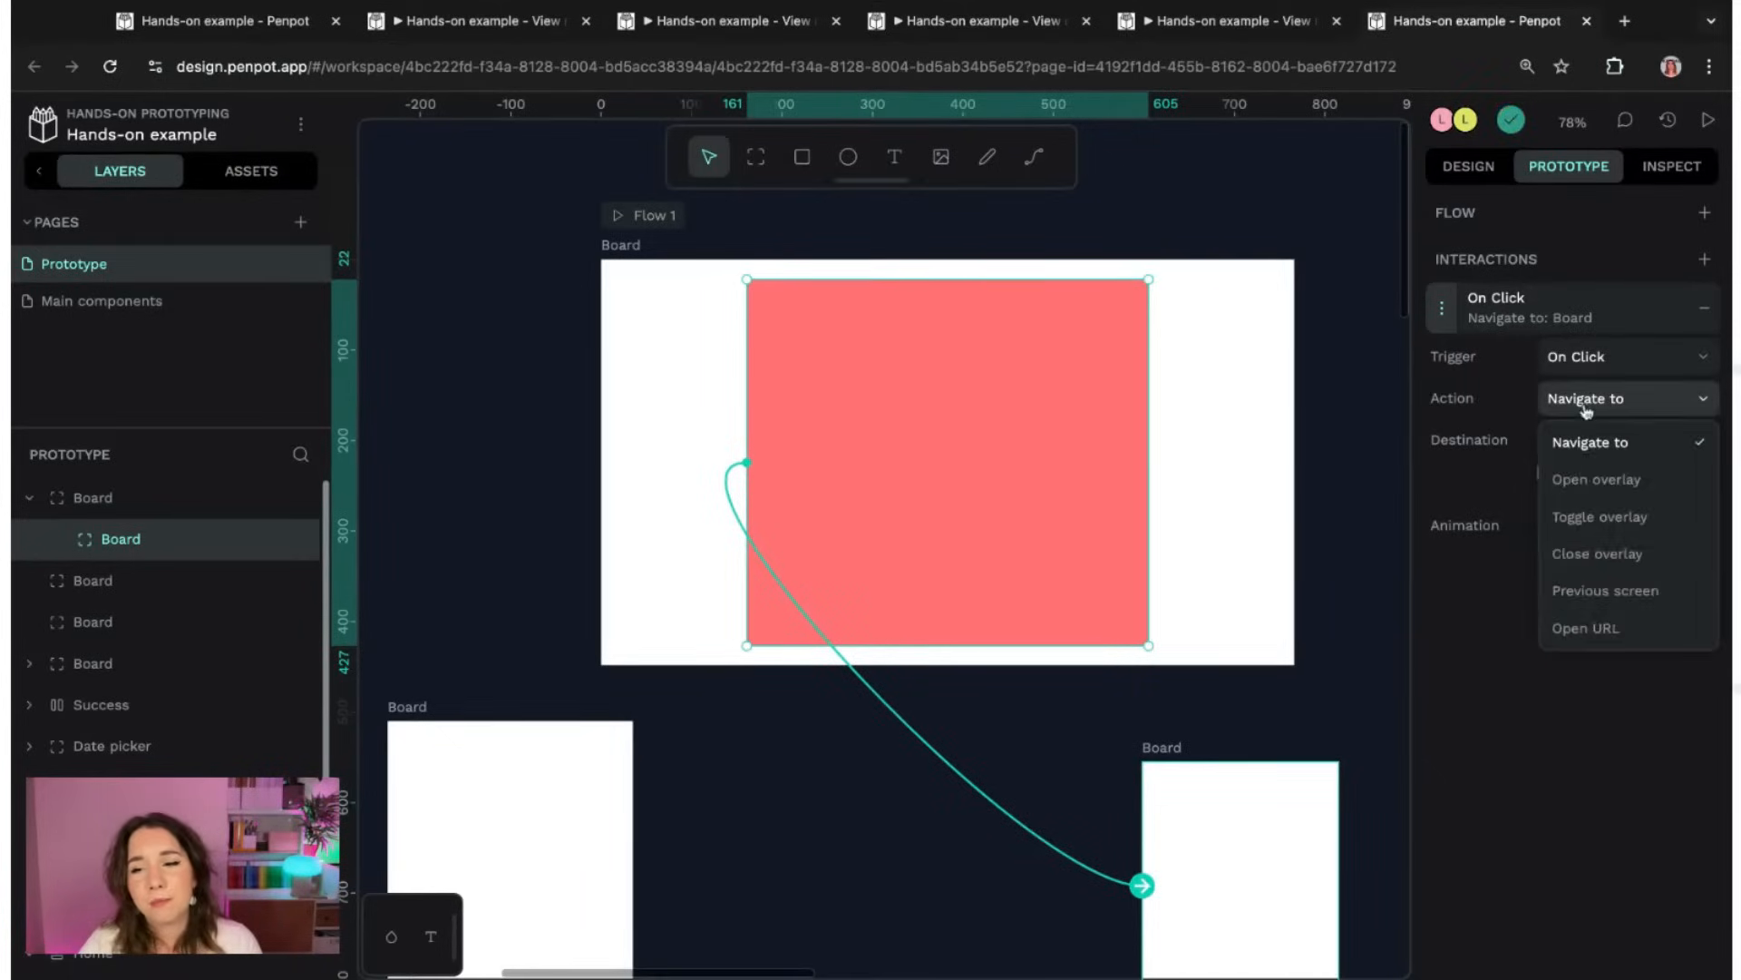
pyautogui.click(1608, 482)
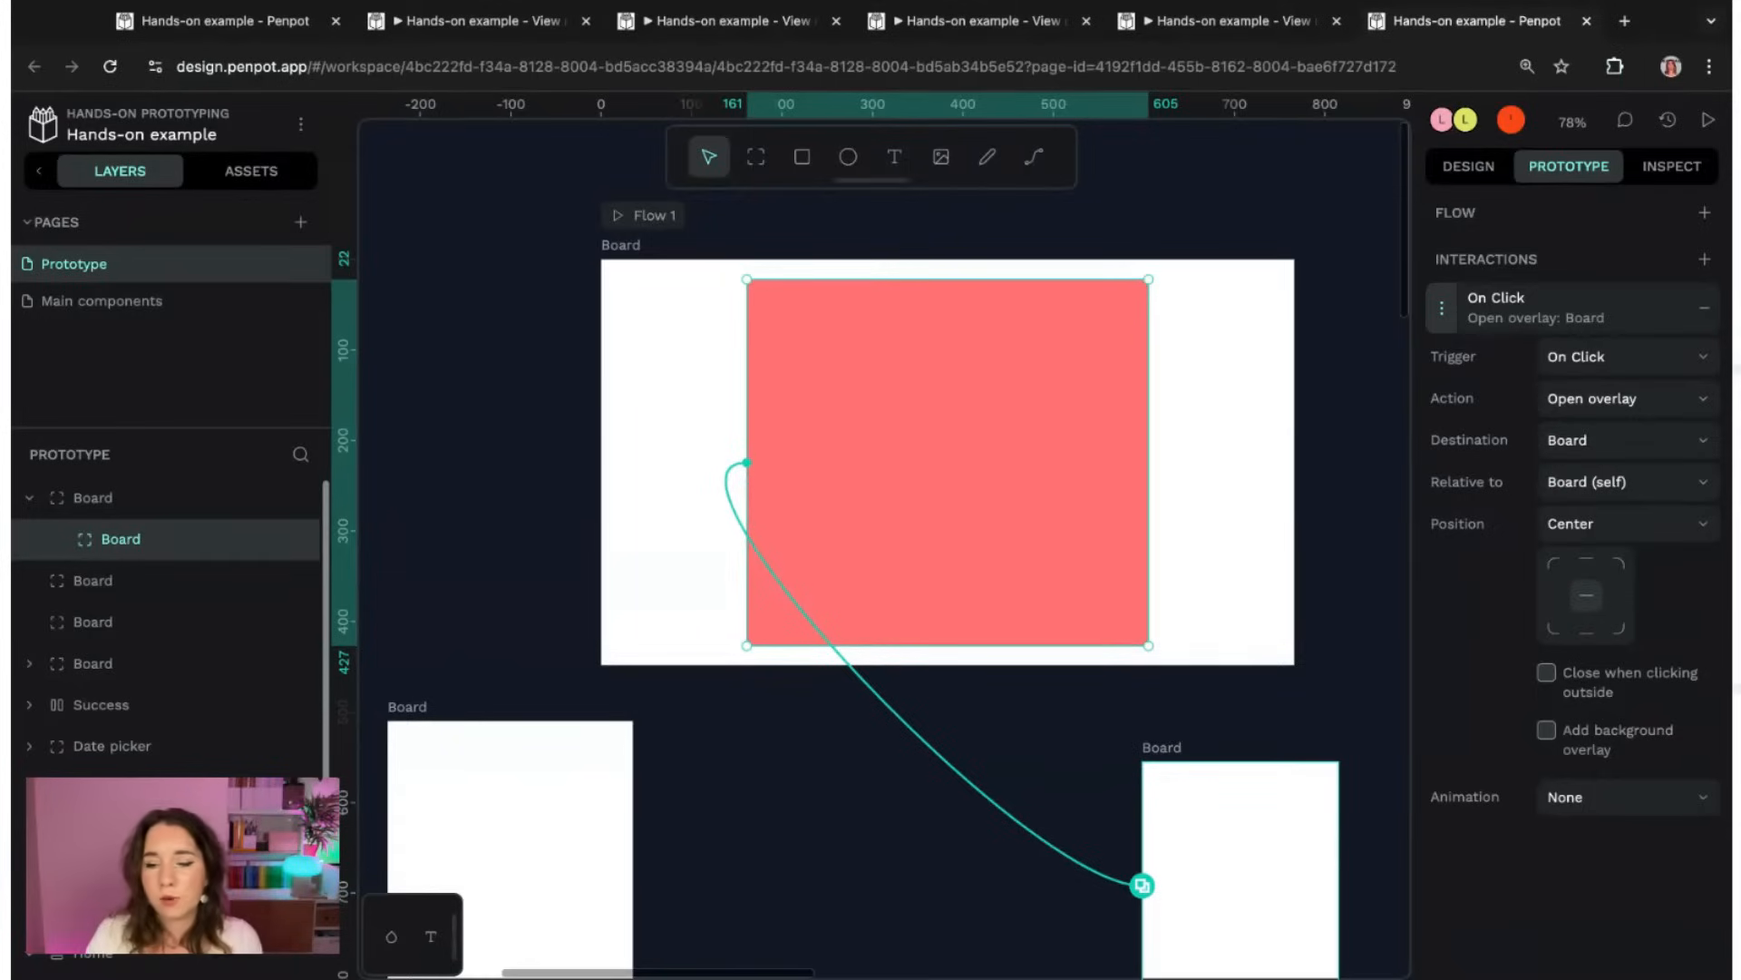
pyautogui.click(1647, 804)
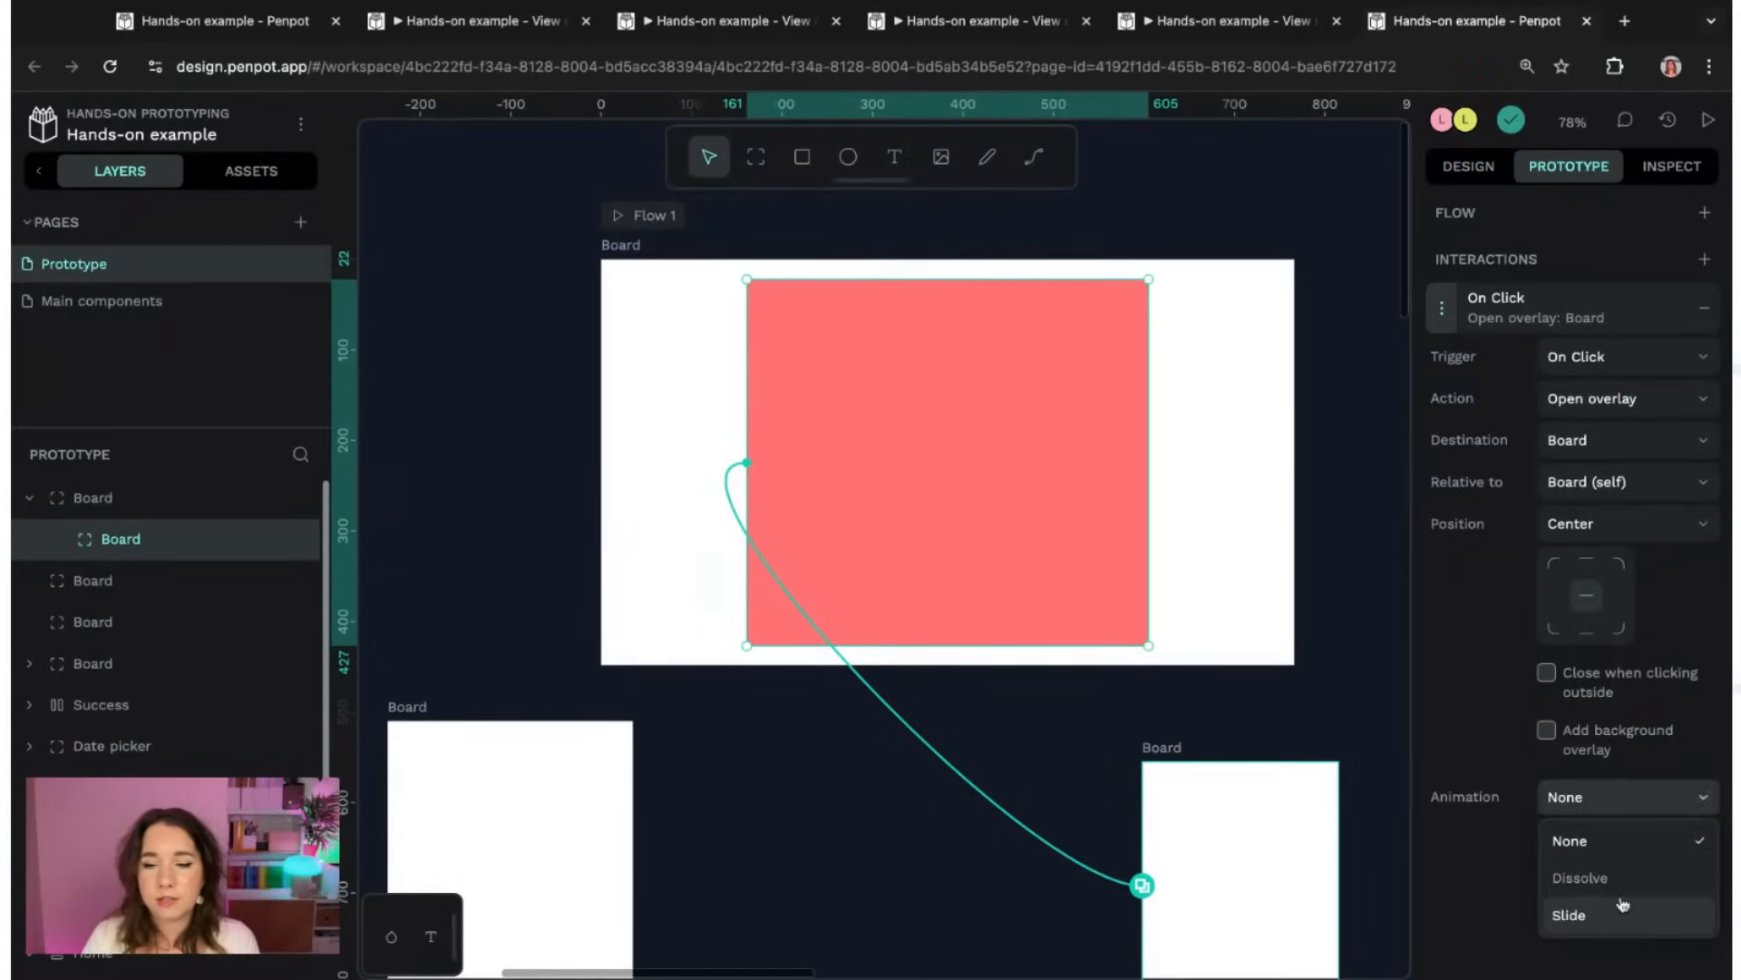
pyautogui.click(1614, 913)
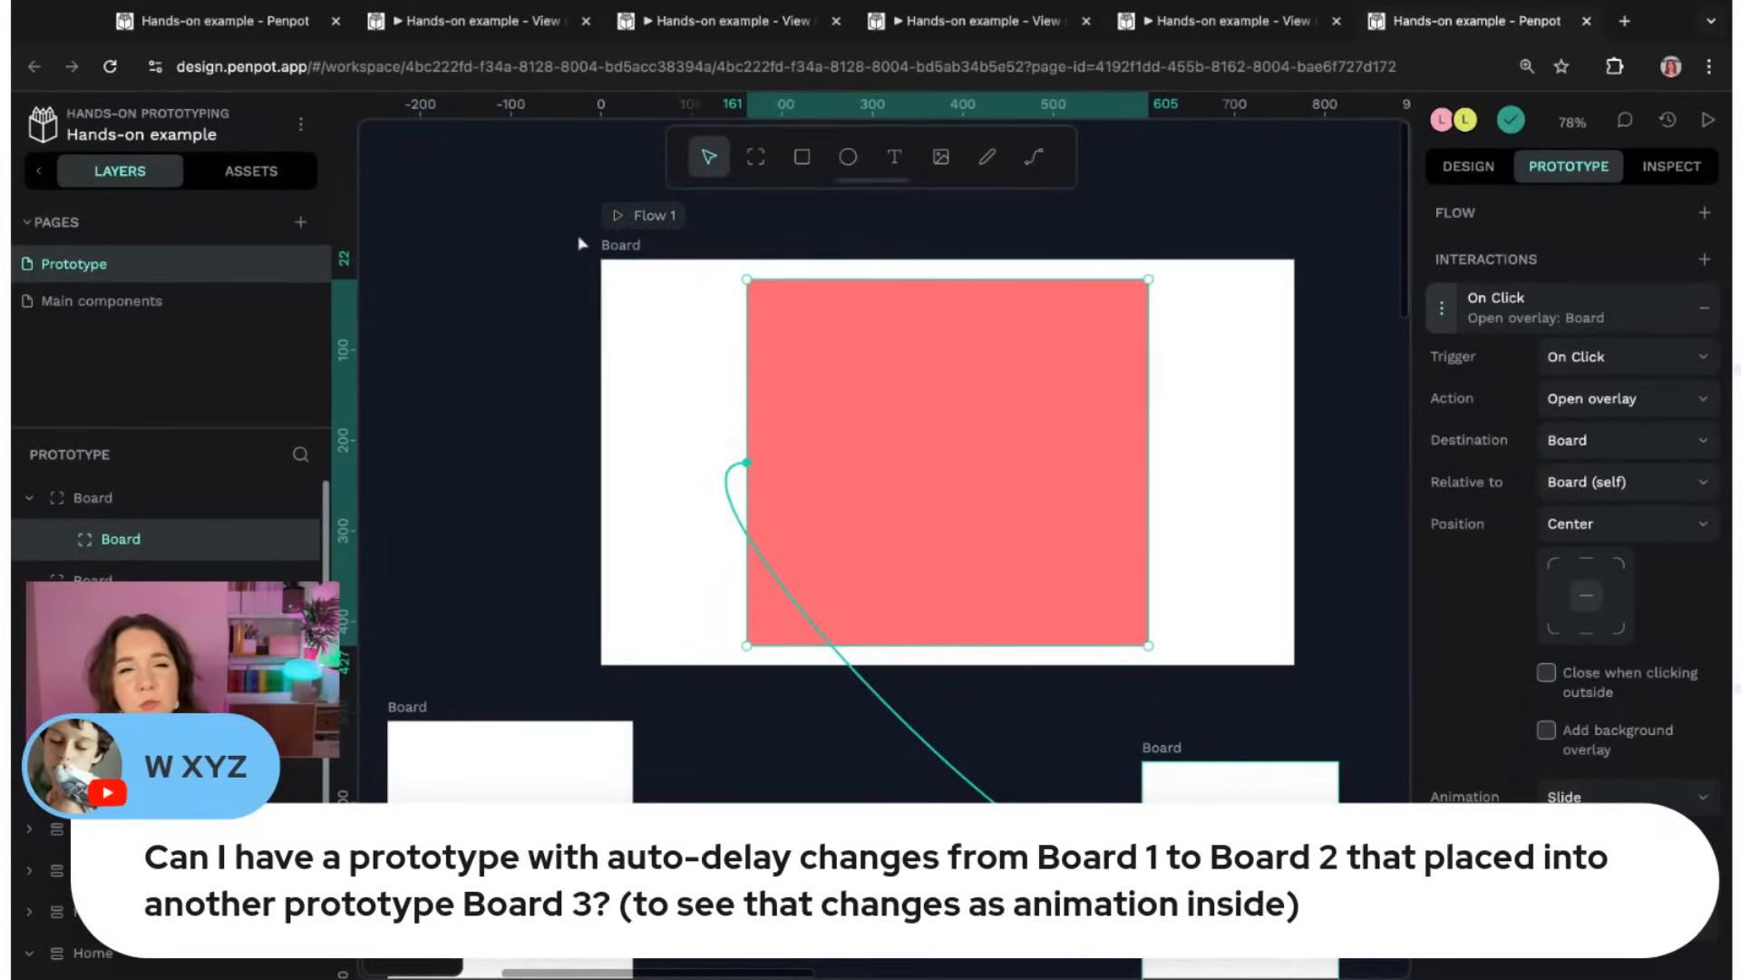
# - Delete the large board with its nested red board, and the two smaller white boards below it
pyautogui.click(507, 362)
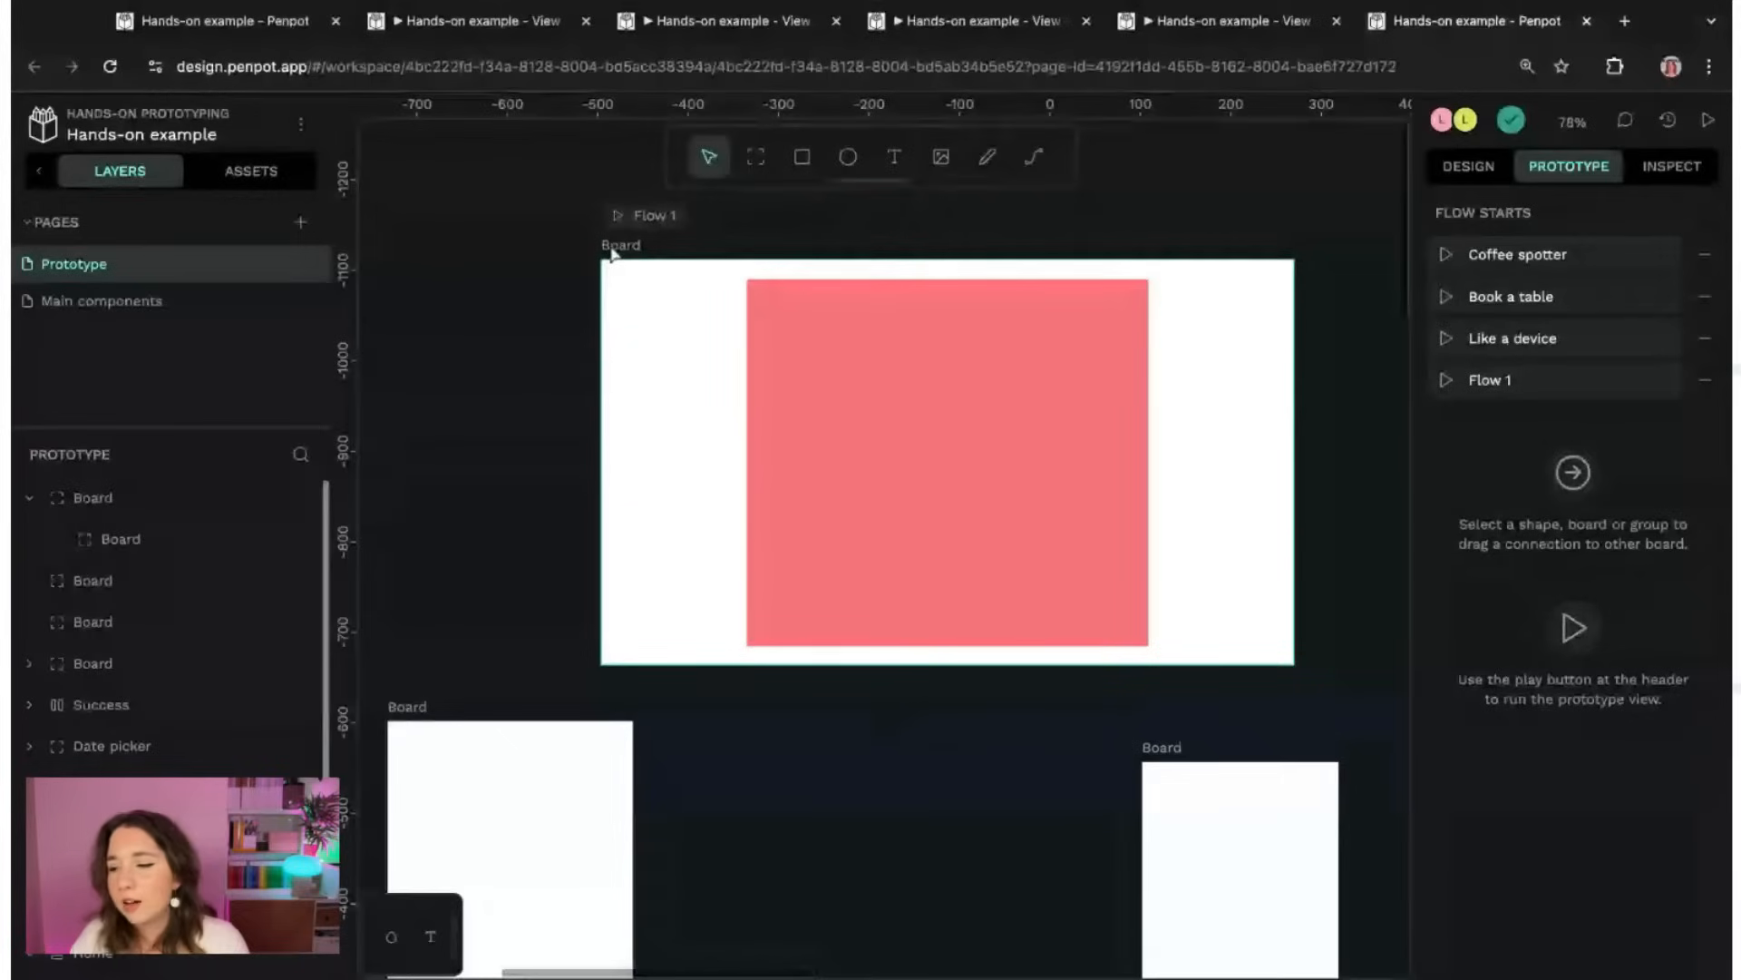
pyautogui.click(613, 250)
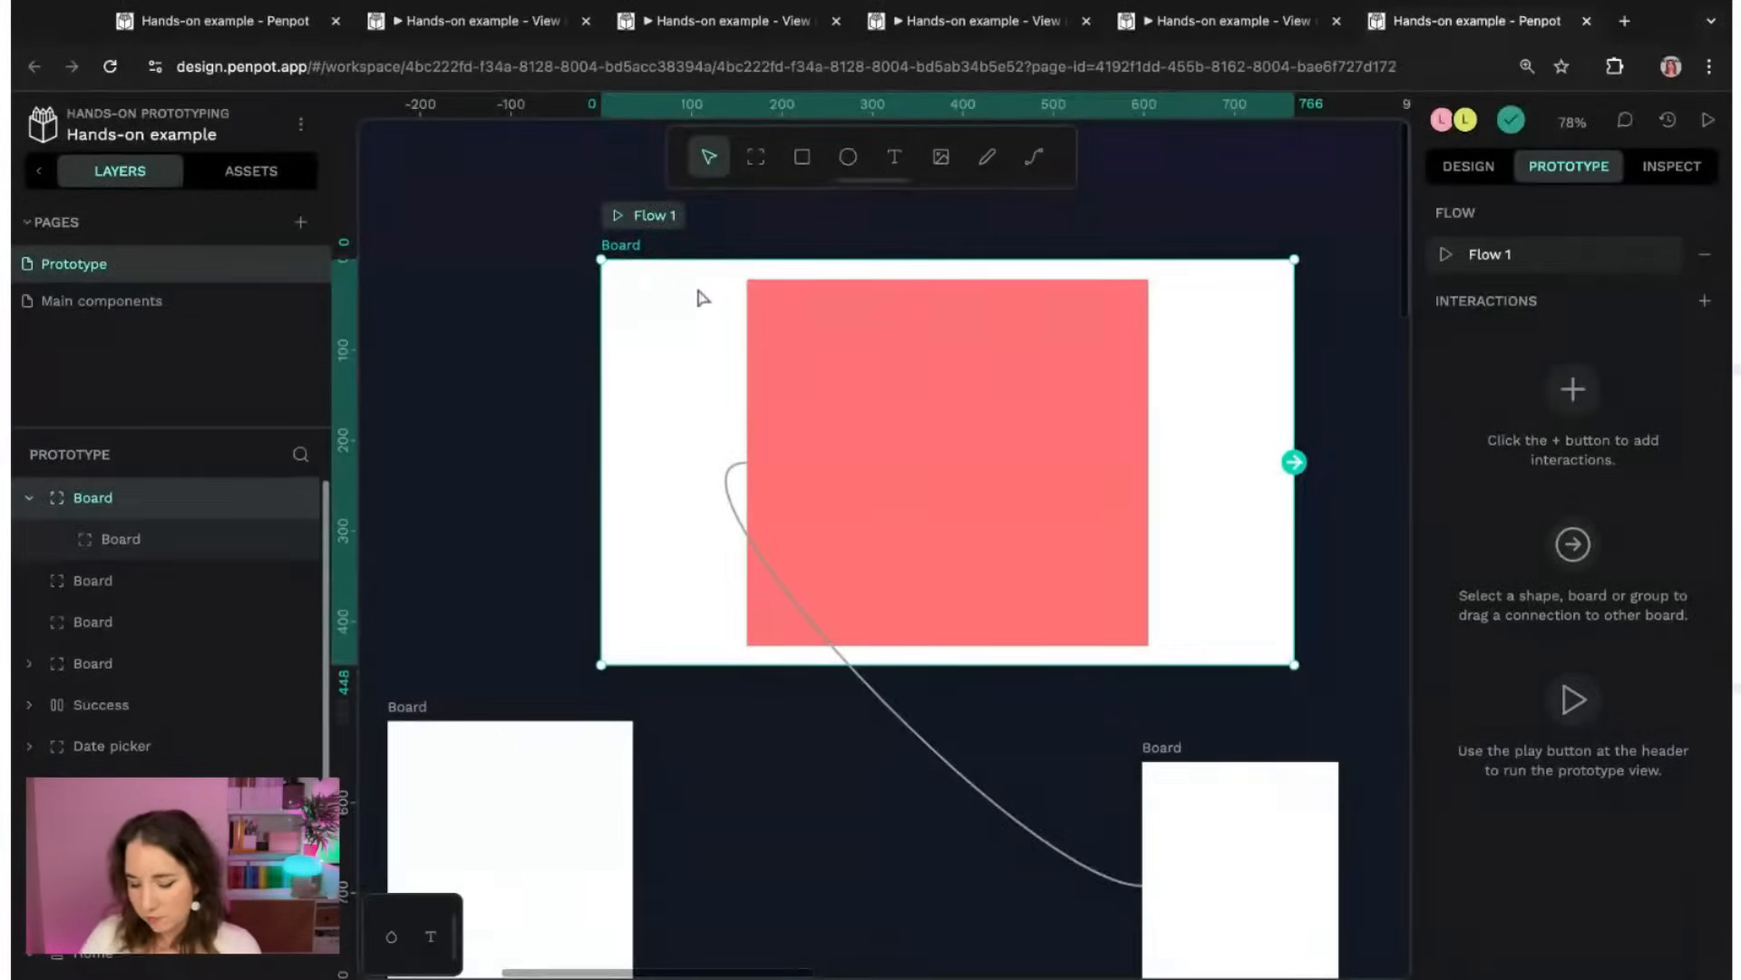
pyautogui.click(767, 589)
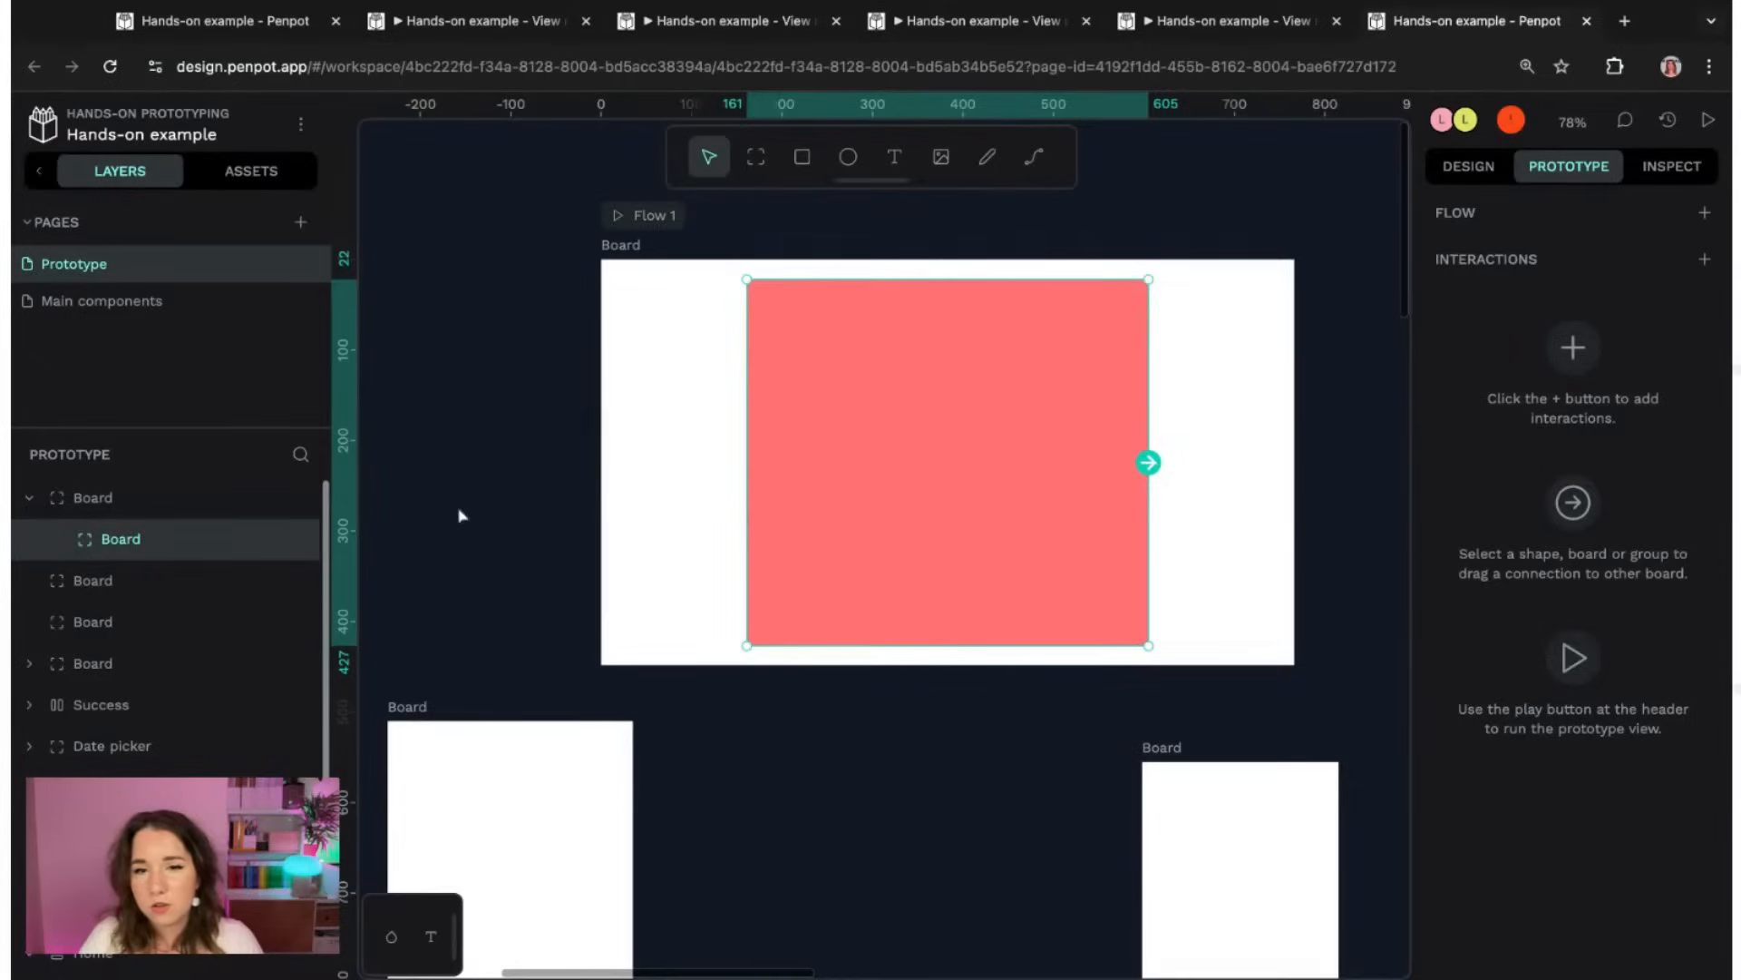
pyautogui.click(686, 263)
pyautogui.press('Delete')
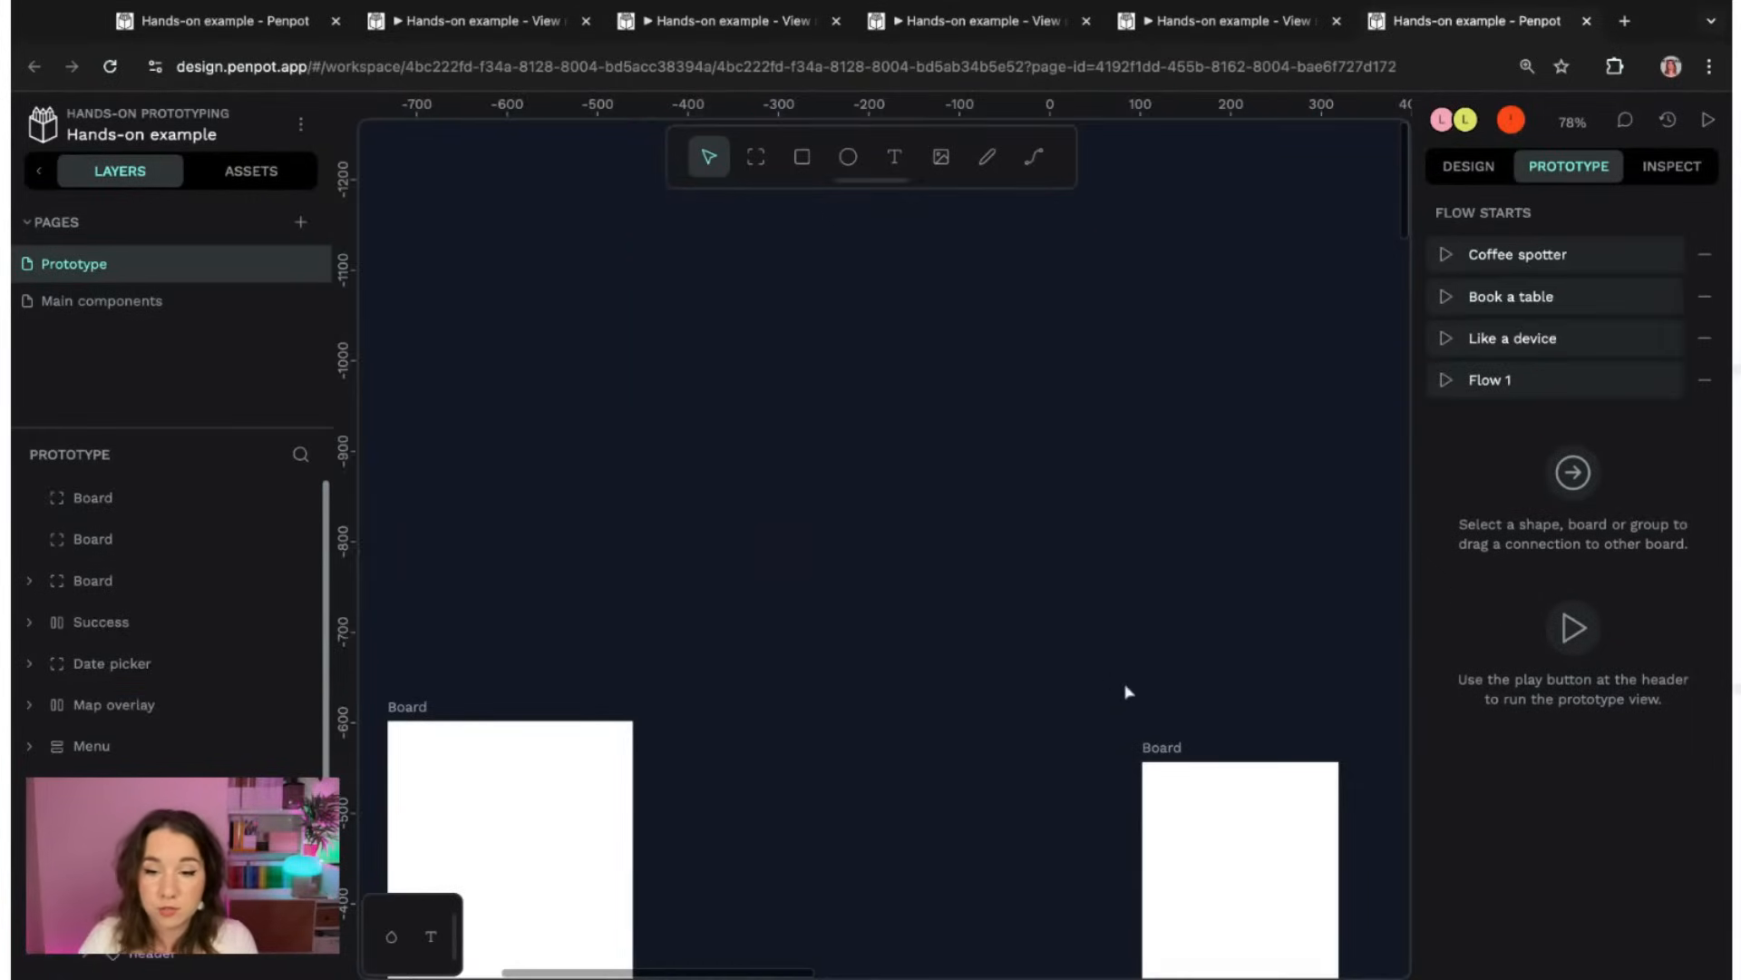
pyautogui.click(1139, 742)
pyautogui.press('Delete')
pyautogui.click(429, 707)
pyautogui.press('Delete')
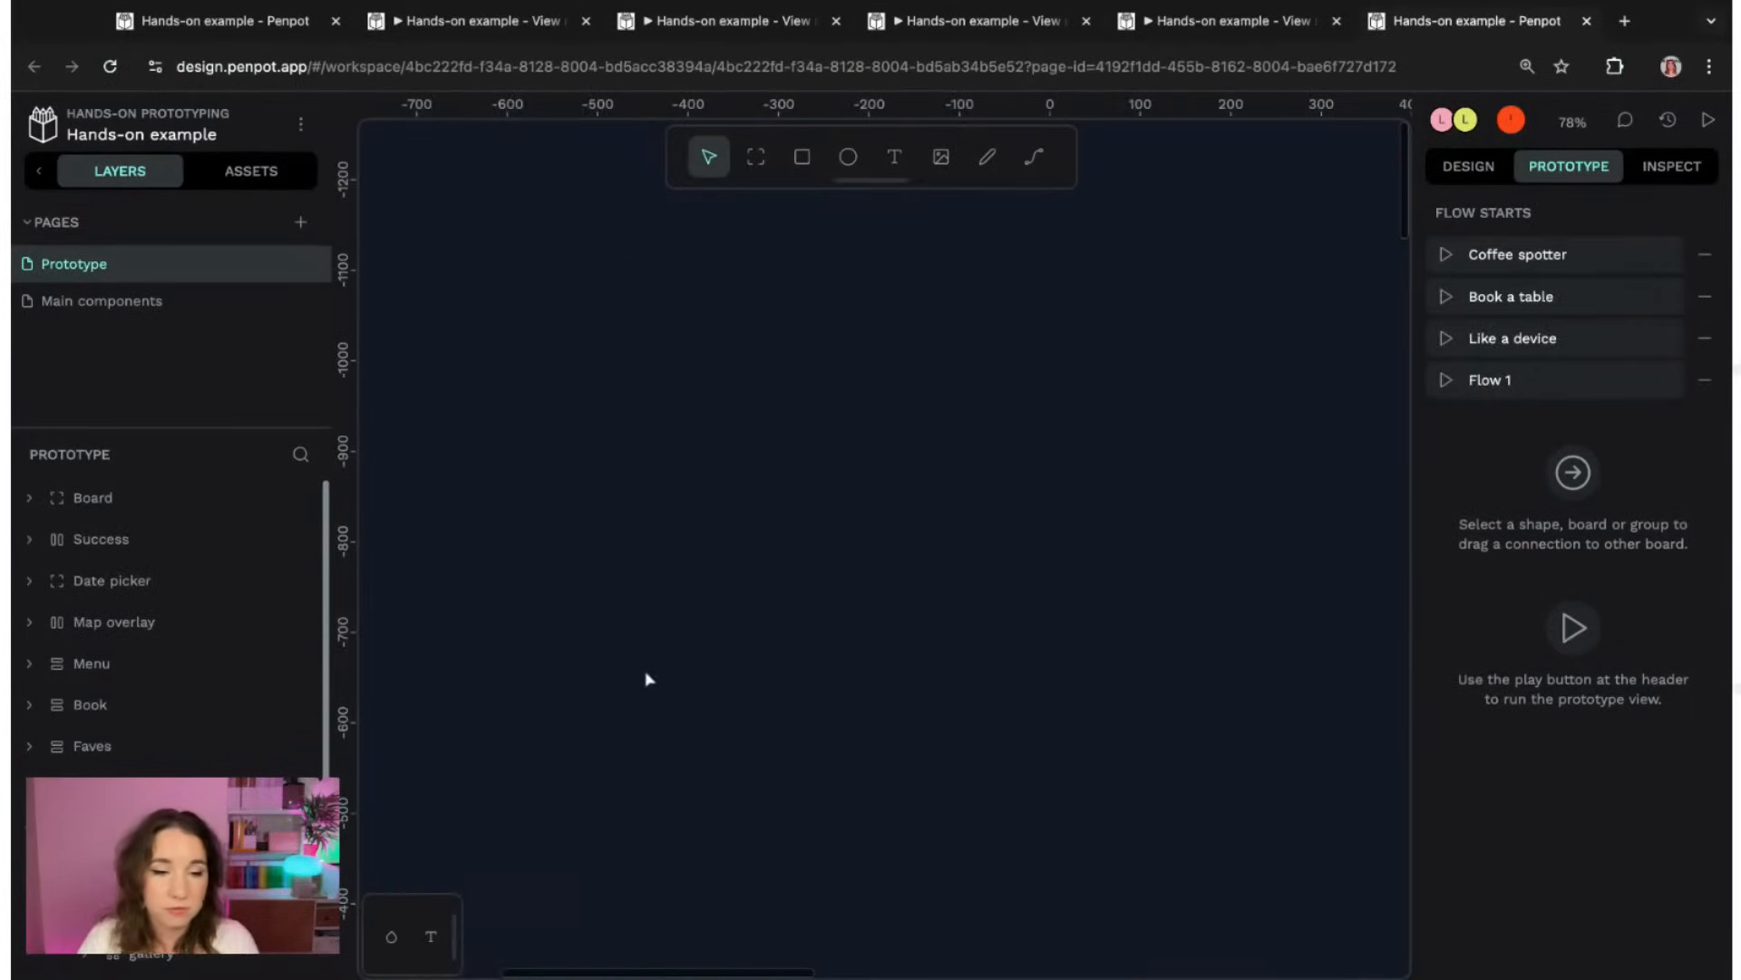
# - Examine the Loading board's After delay interaction settings and its available trigger options
pyautogui.hscroll(-6, 626, 598)
pyautogui.scroll(-4, 625, 598)
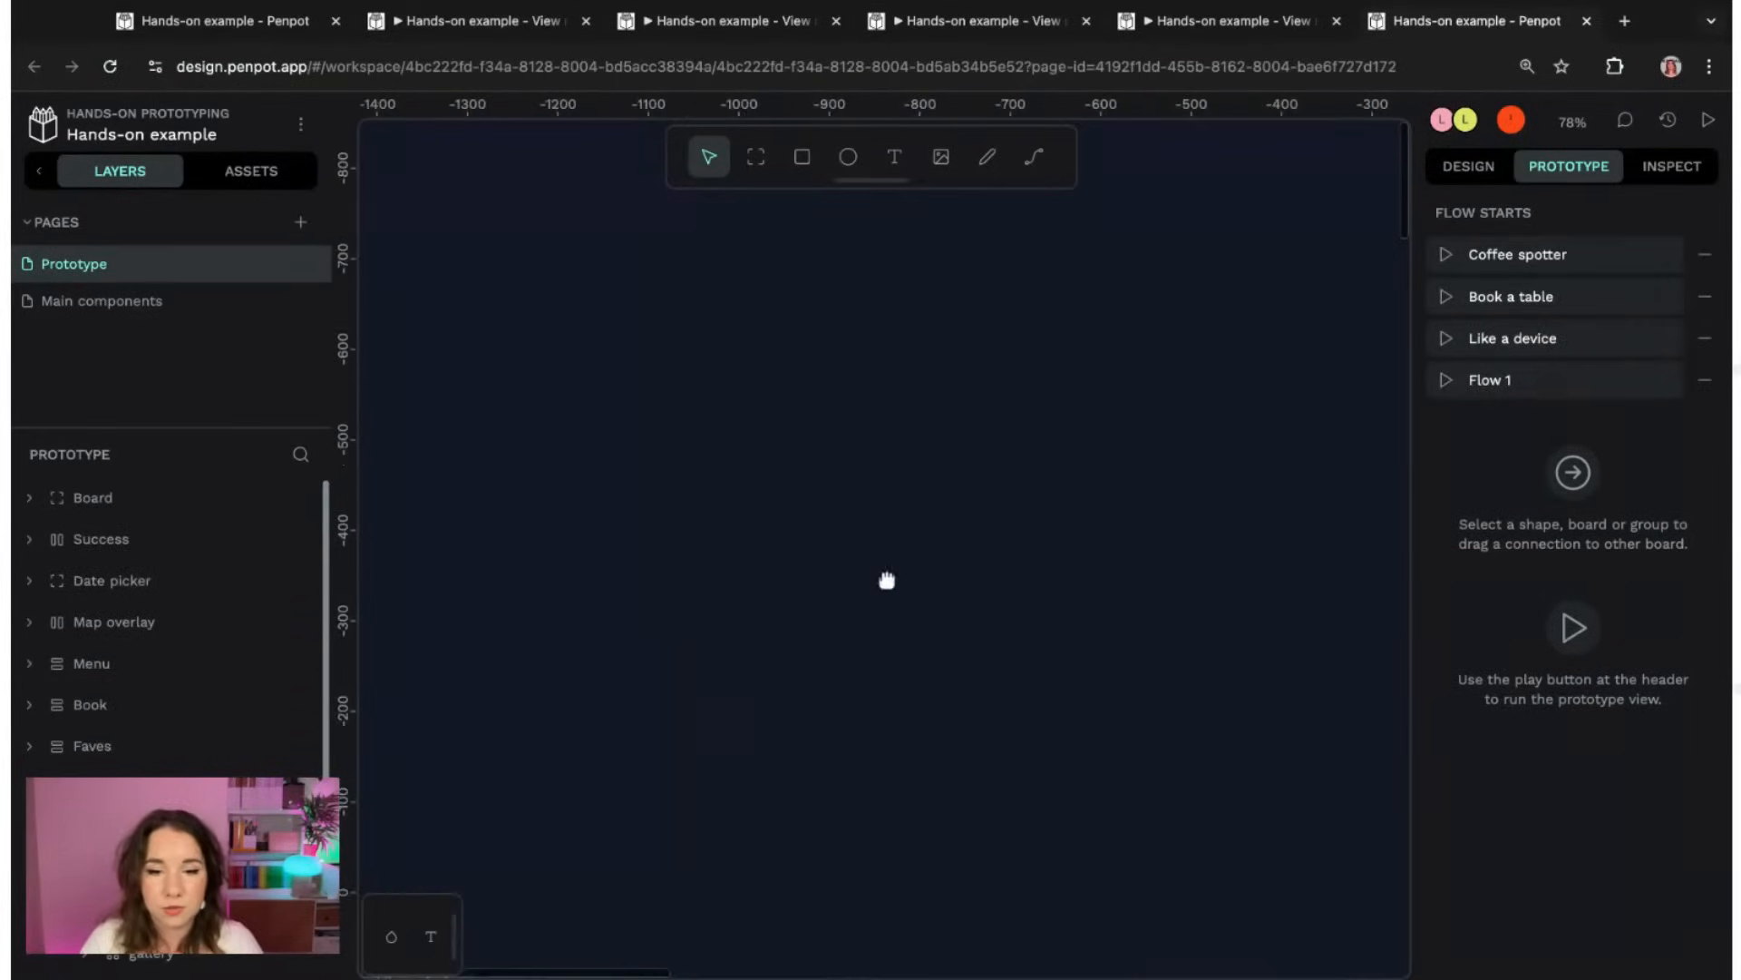
pyautogui.scroll(-4, 1007, 423)
pyautogui.hscroll(-4, 1007, 424)
pyautogui.scroll(4, 1007, 423)
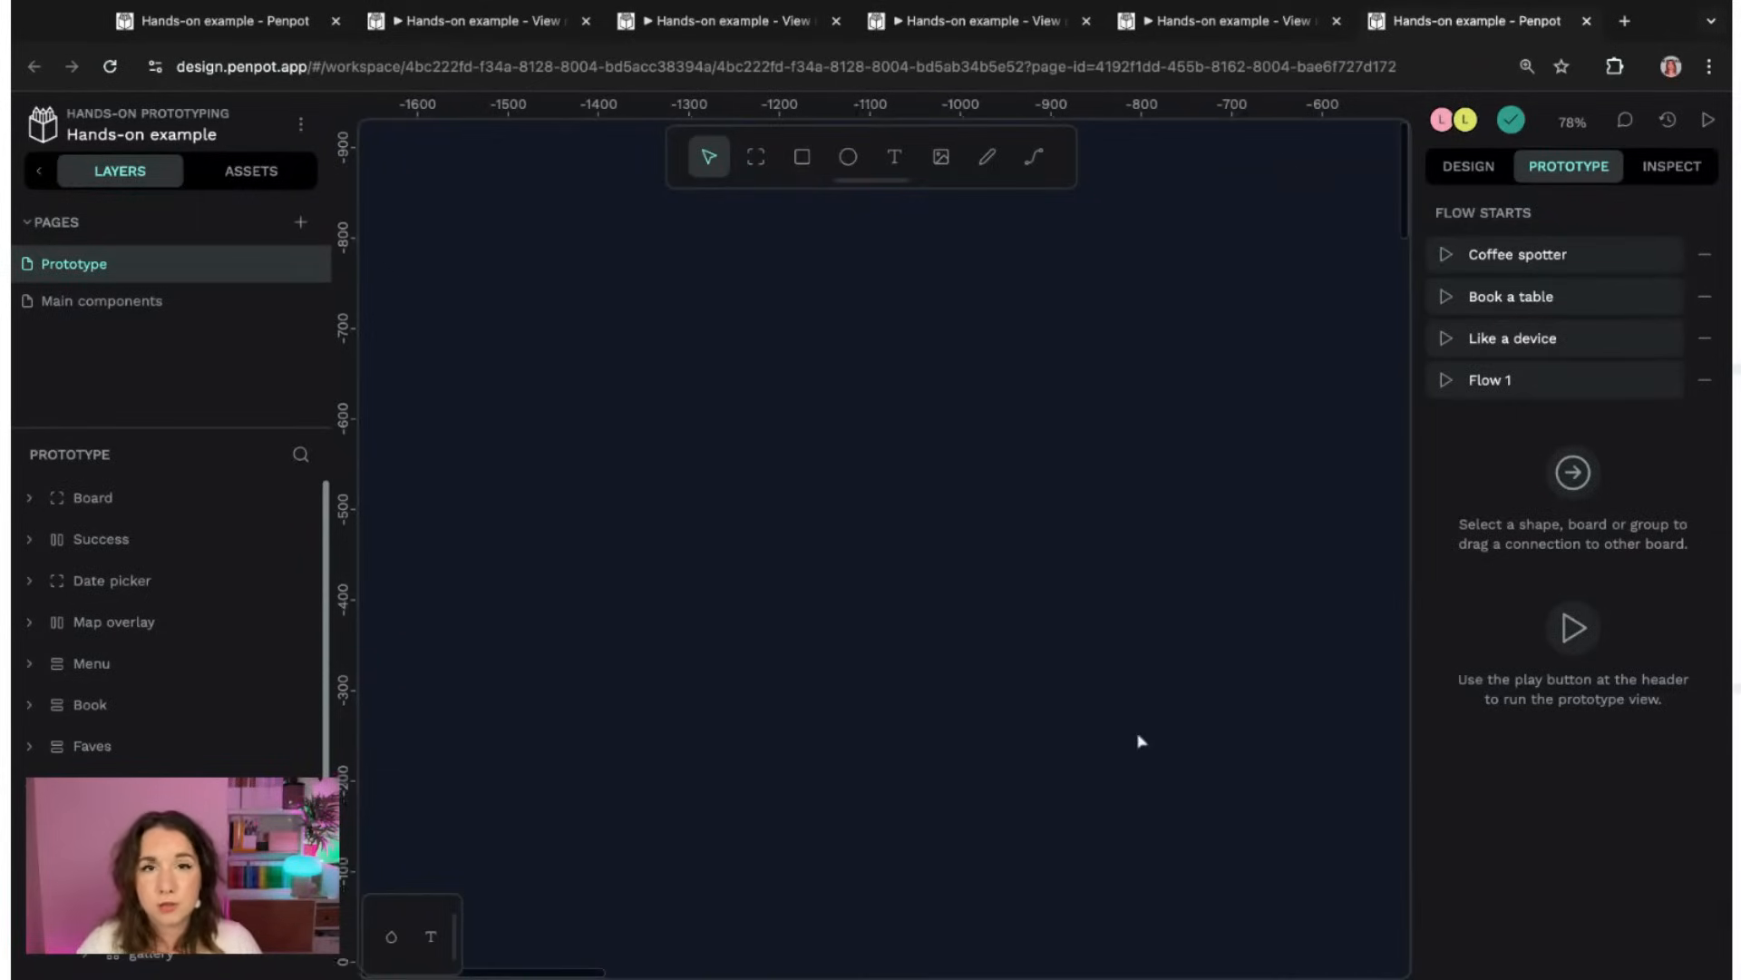
pyautogui.moveTo(1139, 738); pyautogui.dragTo(895, 361)
pyautogui.moveTo(1210, 857); pyautogui.dragTo(701, 376)
pyautogui.hscroll(7, 1053, 659)
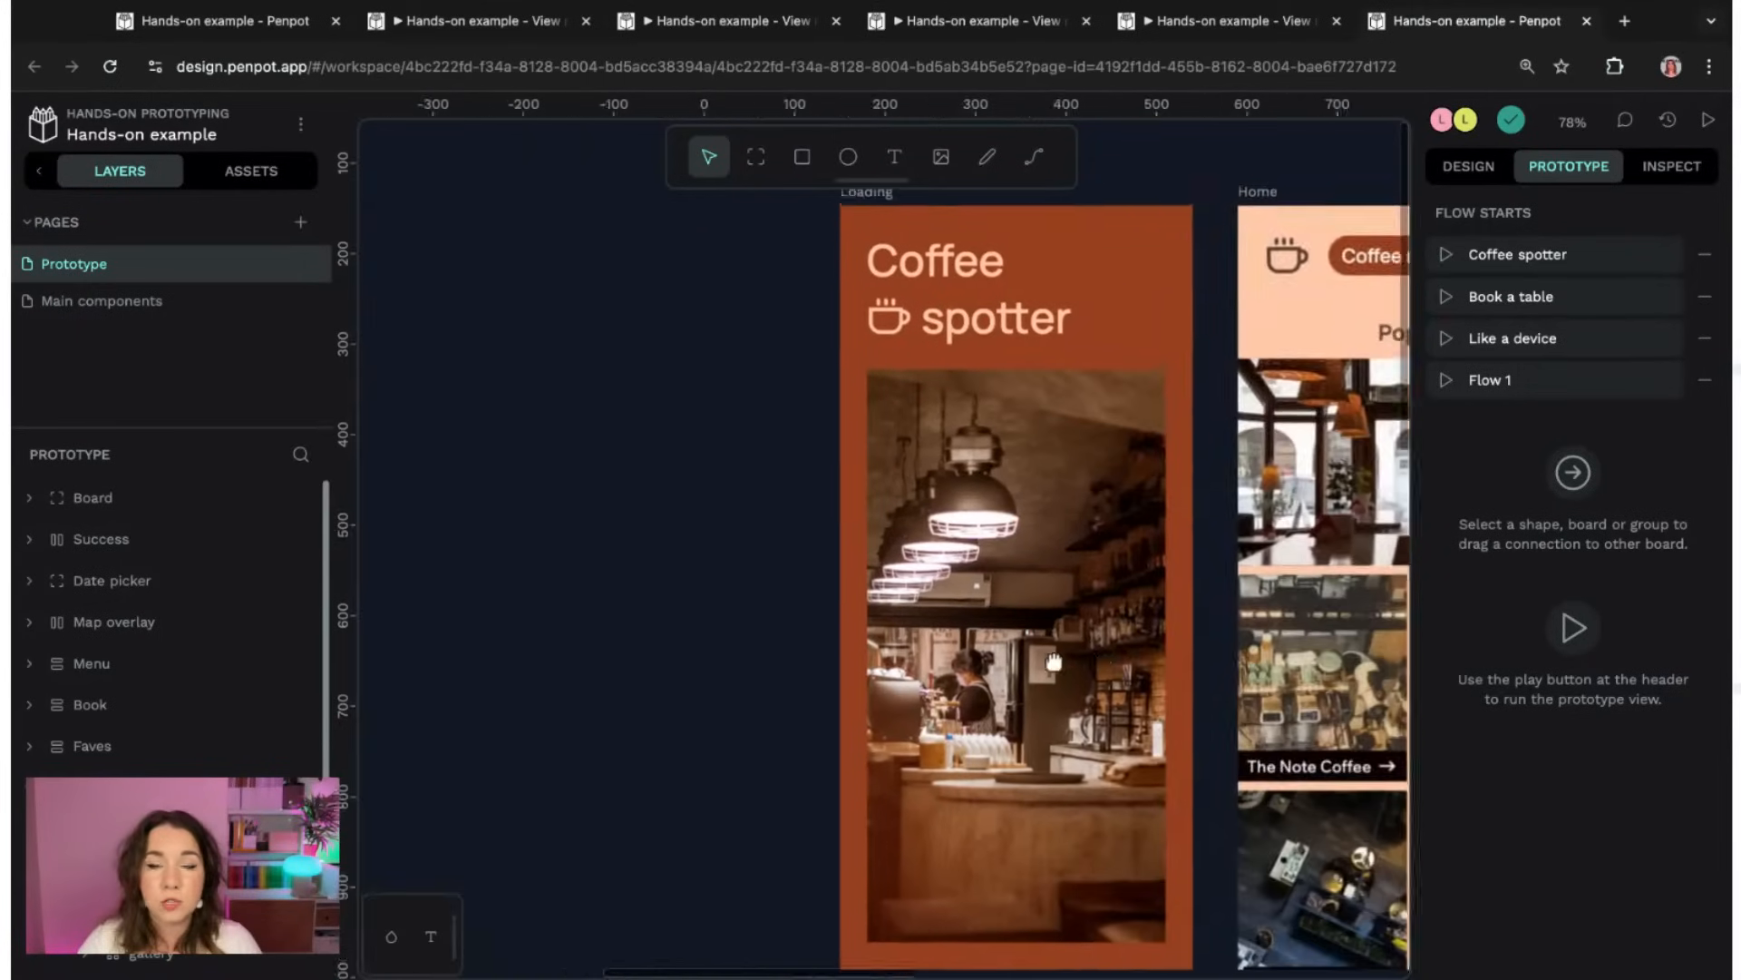
pyautogui.moveTo(512, 392); pyautogui.dragTo(494, 385)
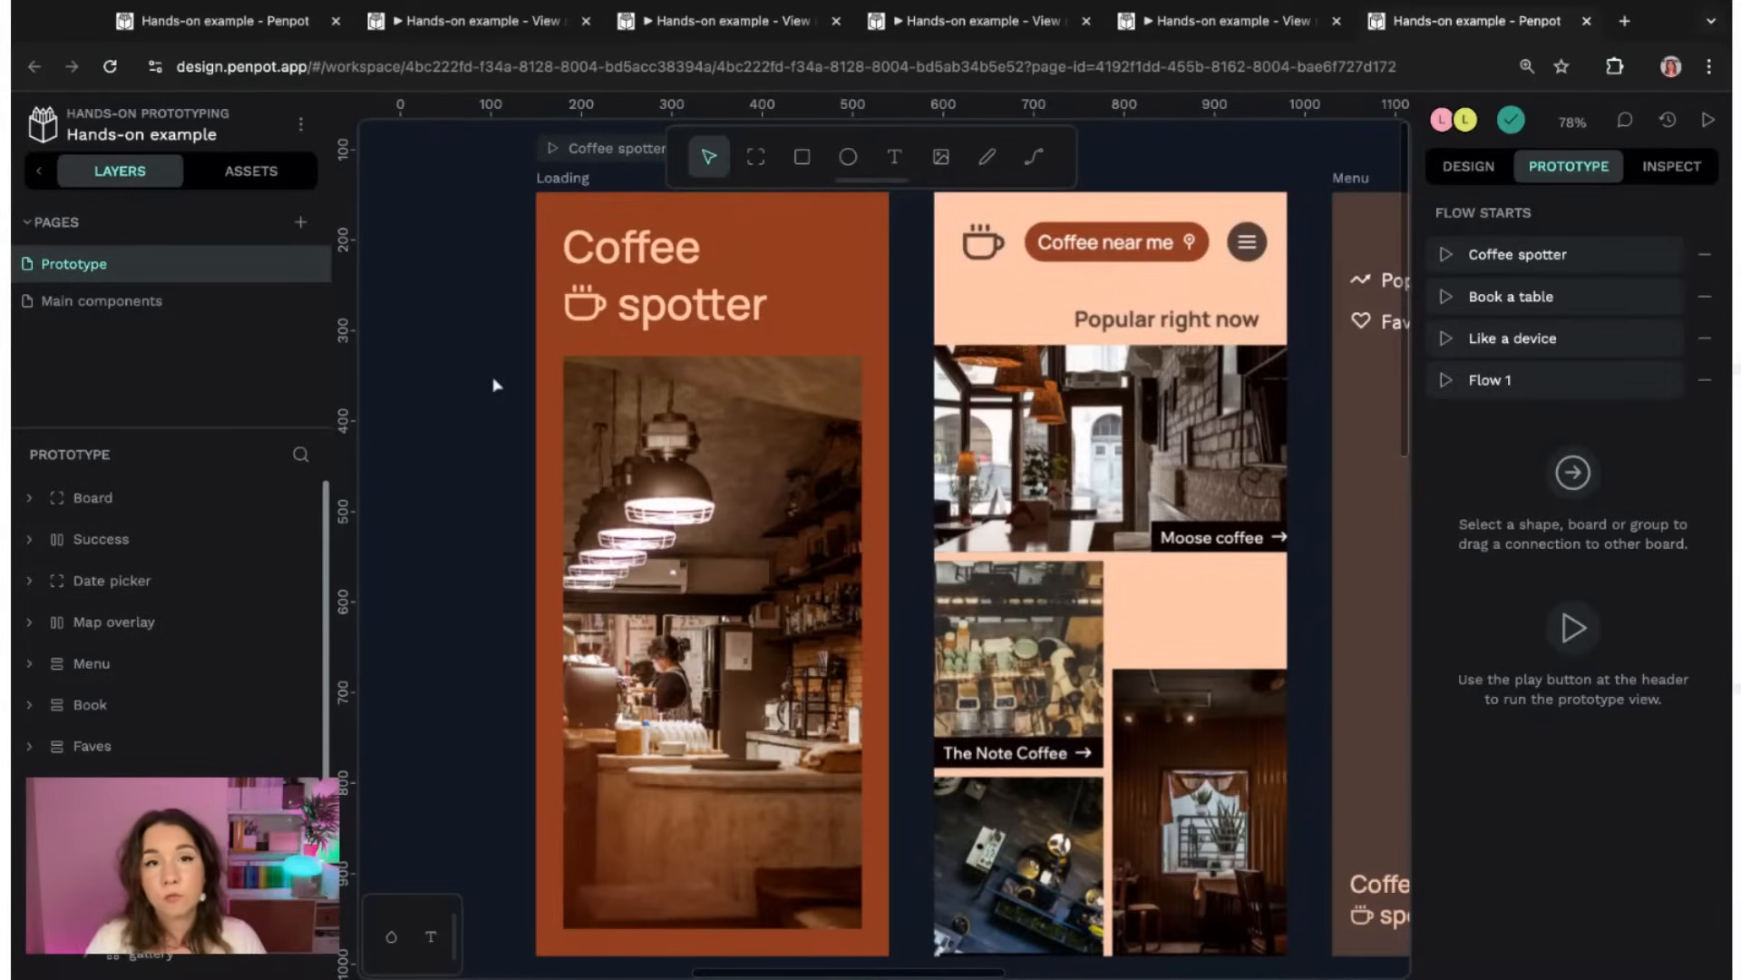
pyautogui.click(609, 210)
pyautogui.click(1540, 345)
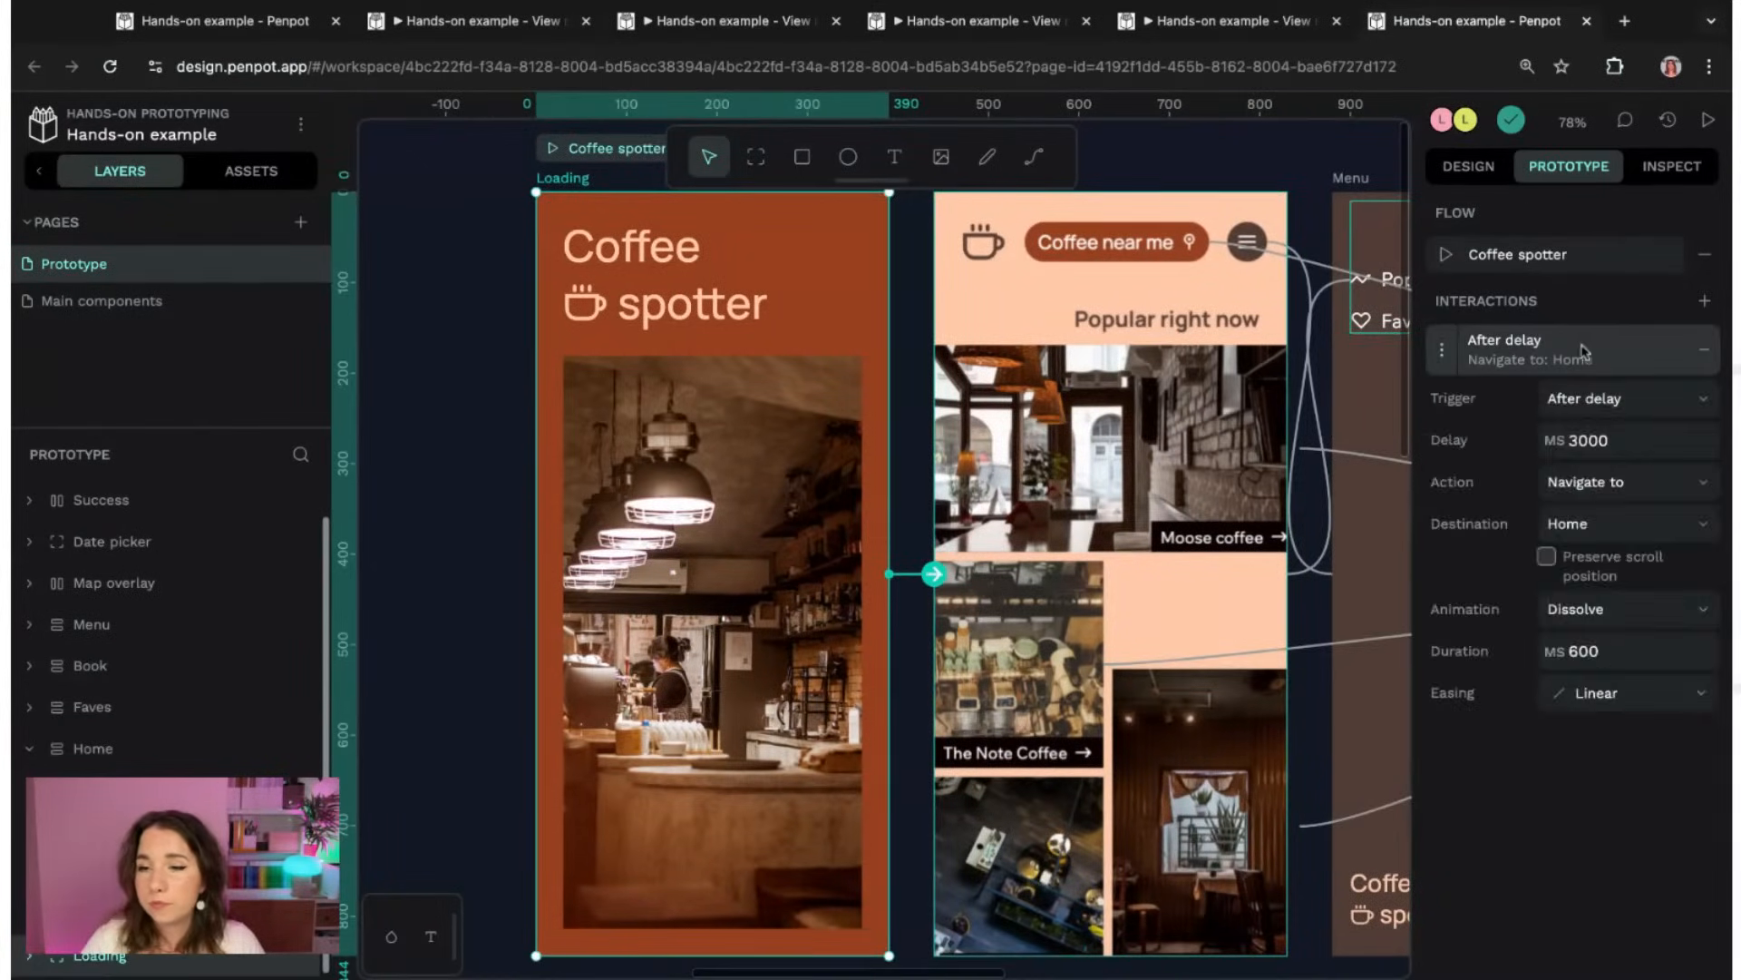
pyautogui.click(1616, 401)
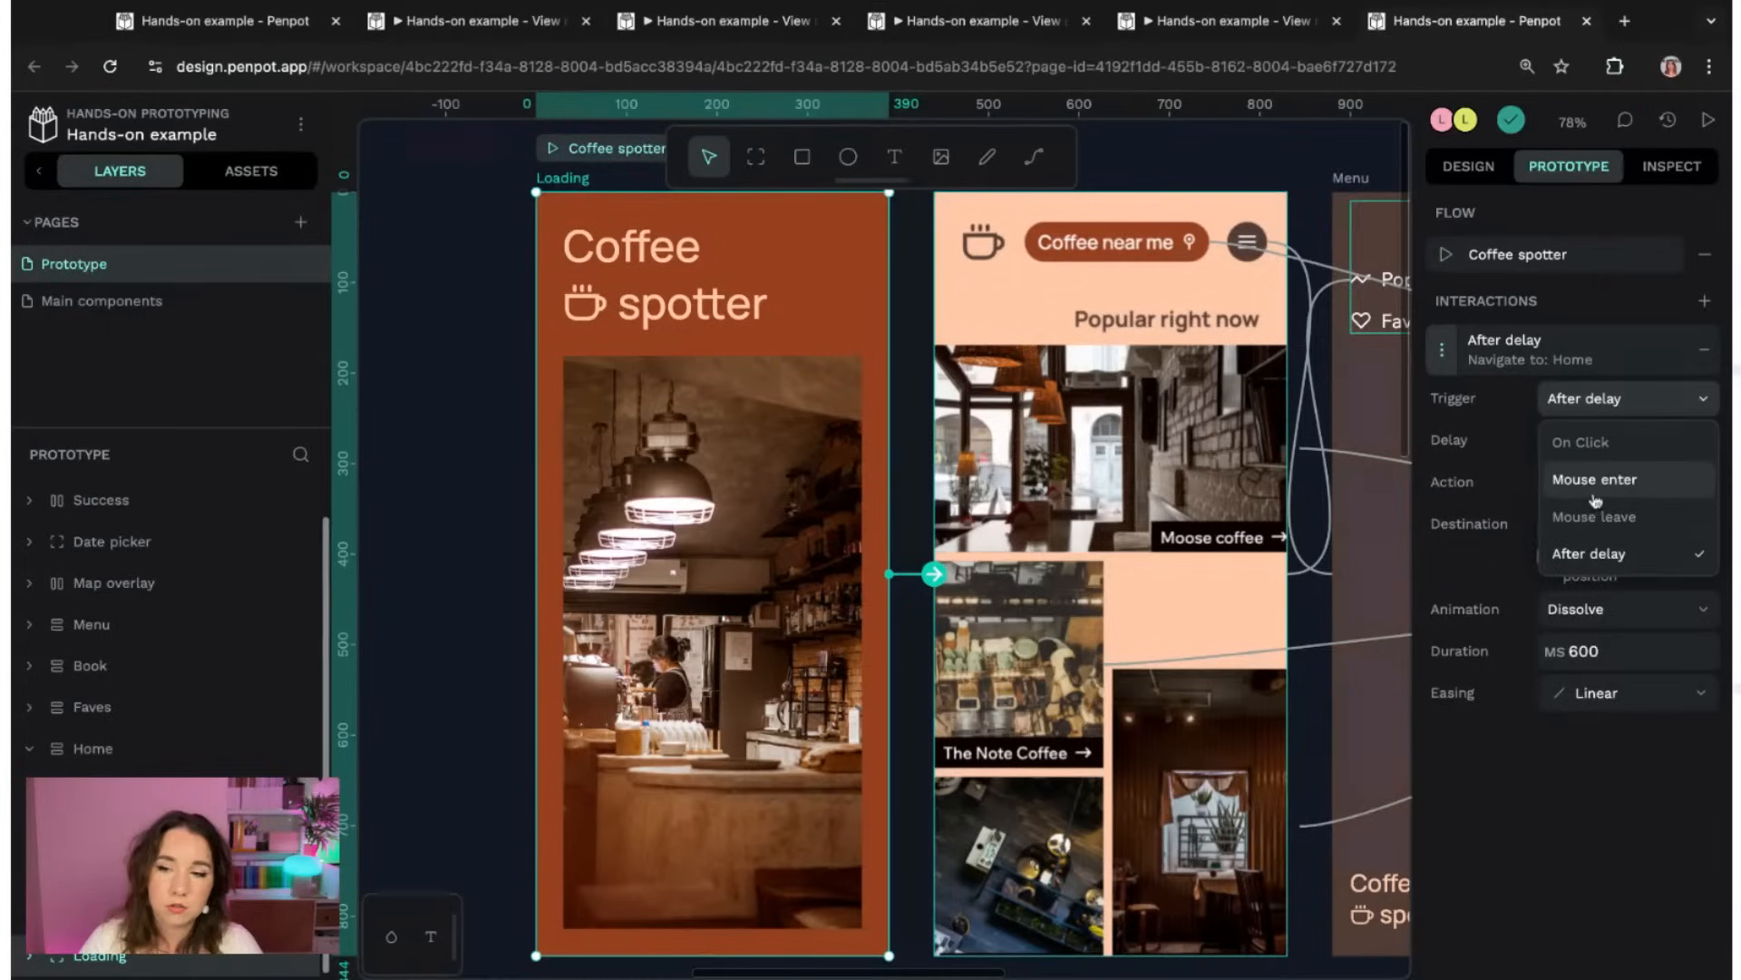
pyautogui.click(1509, 483)
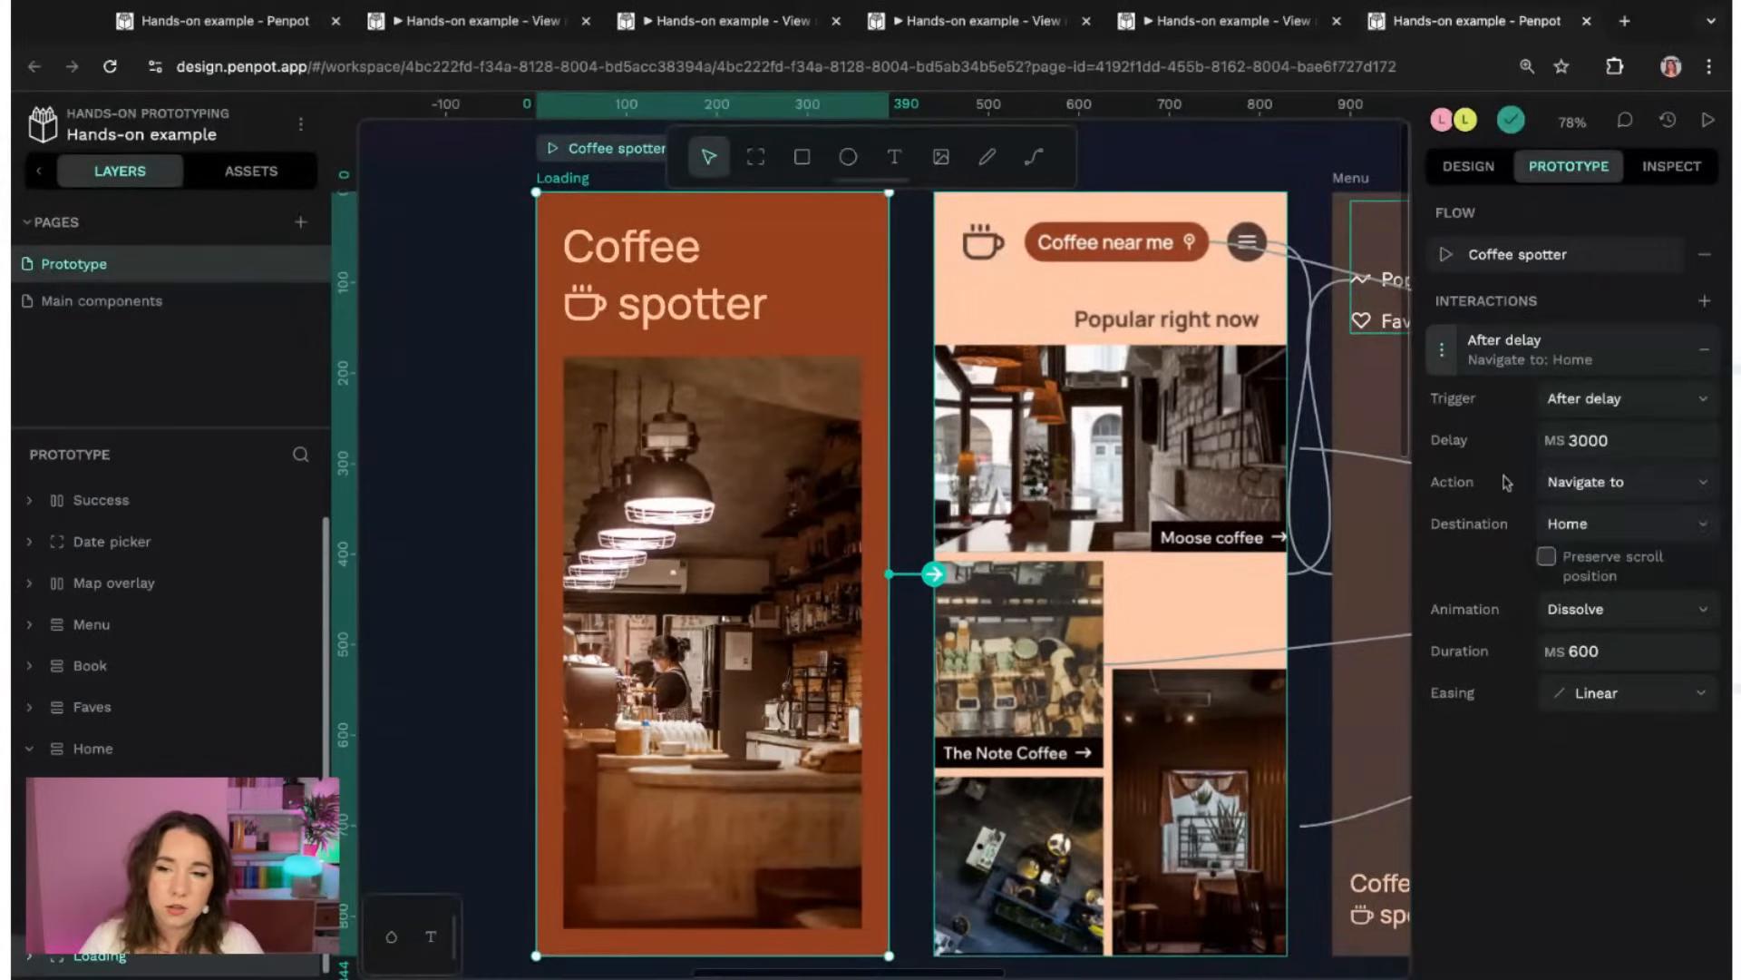
# - Play the prototype from the Coffee spotter flow's Loading board and check the interaction visibility options in view mode
pyautogui.click(465, 244)
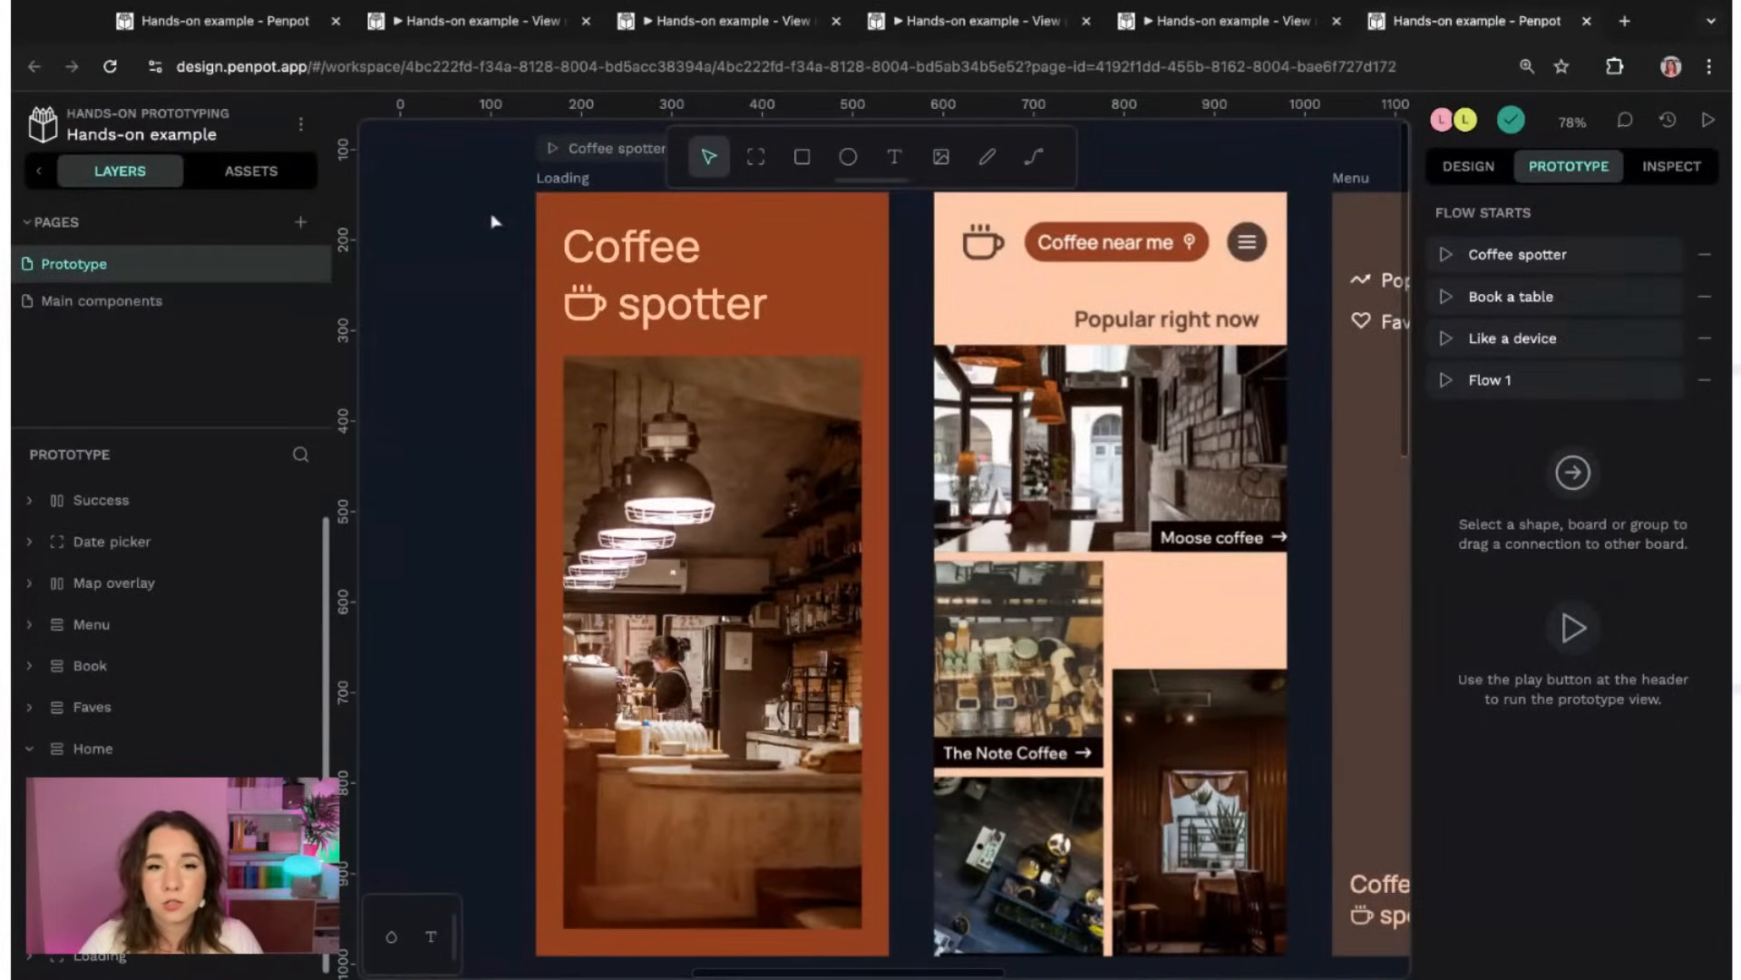
pyautogui.keyDown('ctrl'); pyautogui.scroll(-5, 487, 238); pyautogui.keyUp('ctrl')
pyautogui.keyDown('ctrl'); pyautogui.scroll(-3, 488, 241); pyautogui.keyUp('ctrl')
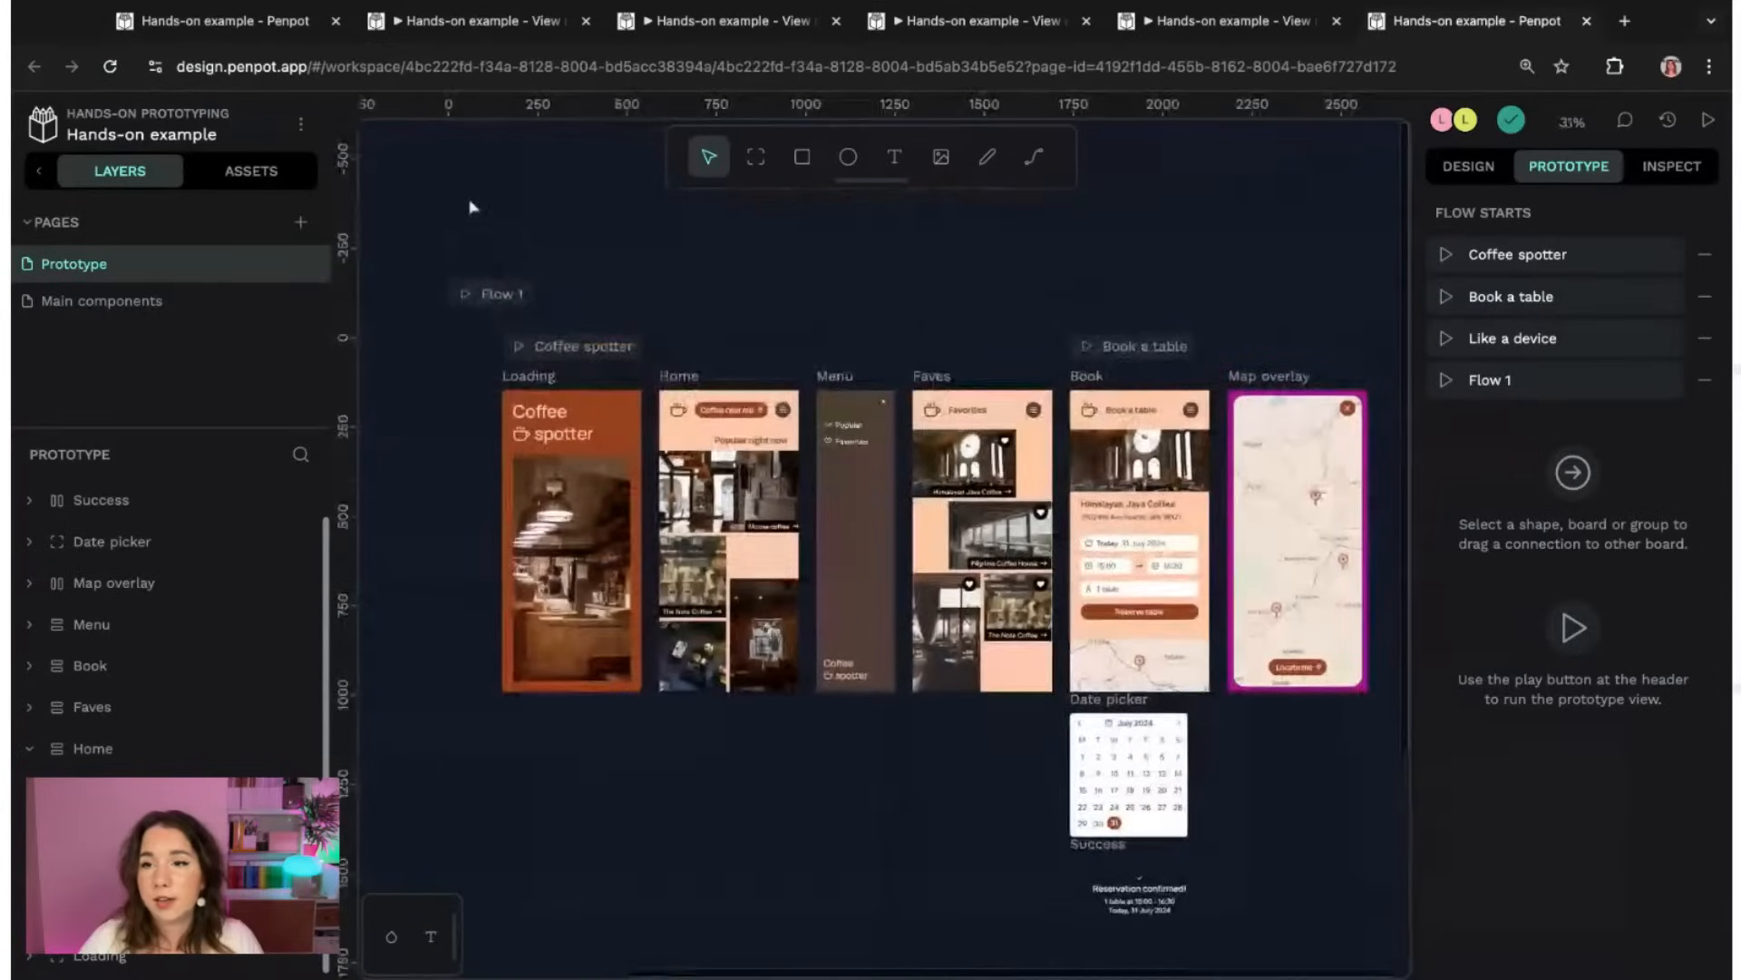
pyautogui.click(1517, 254)
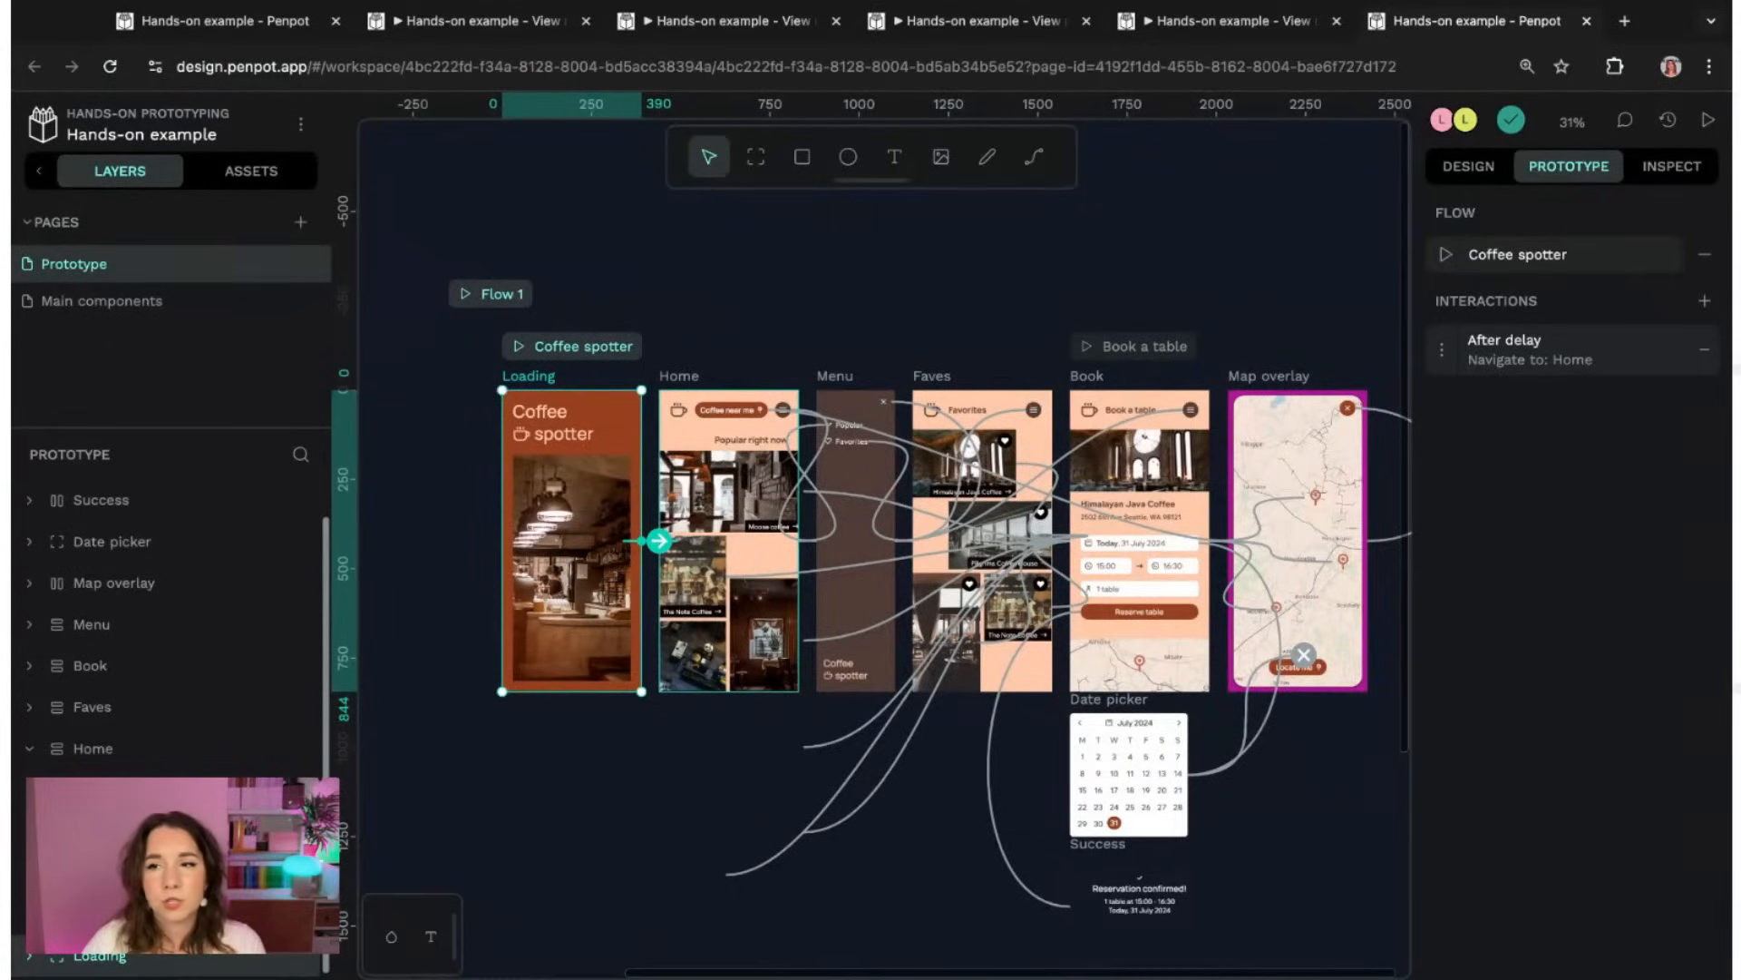
pyautogui.click(1707, 122)
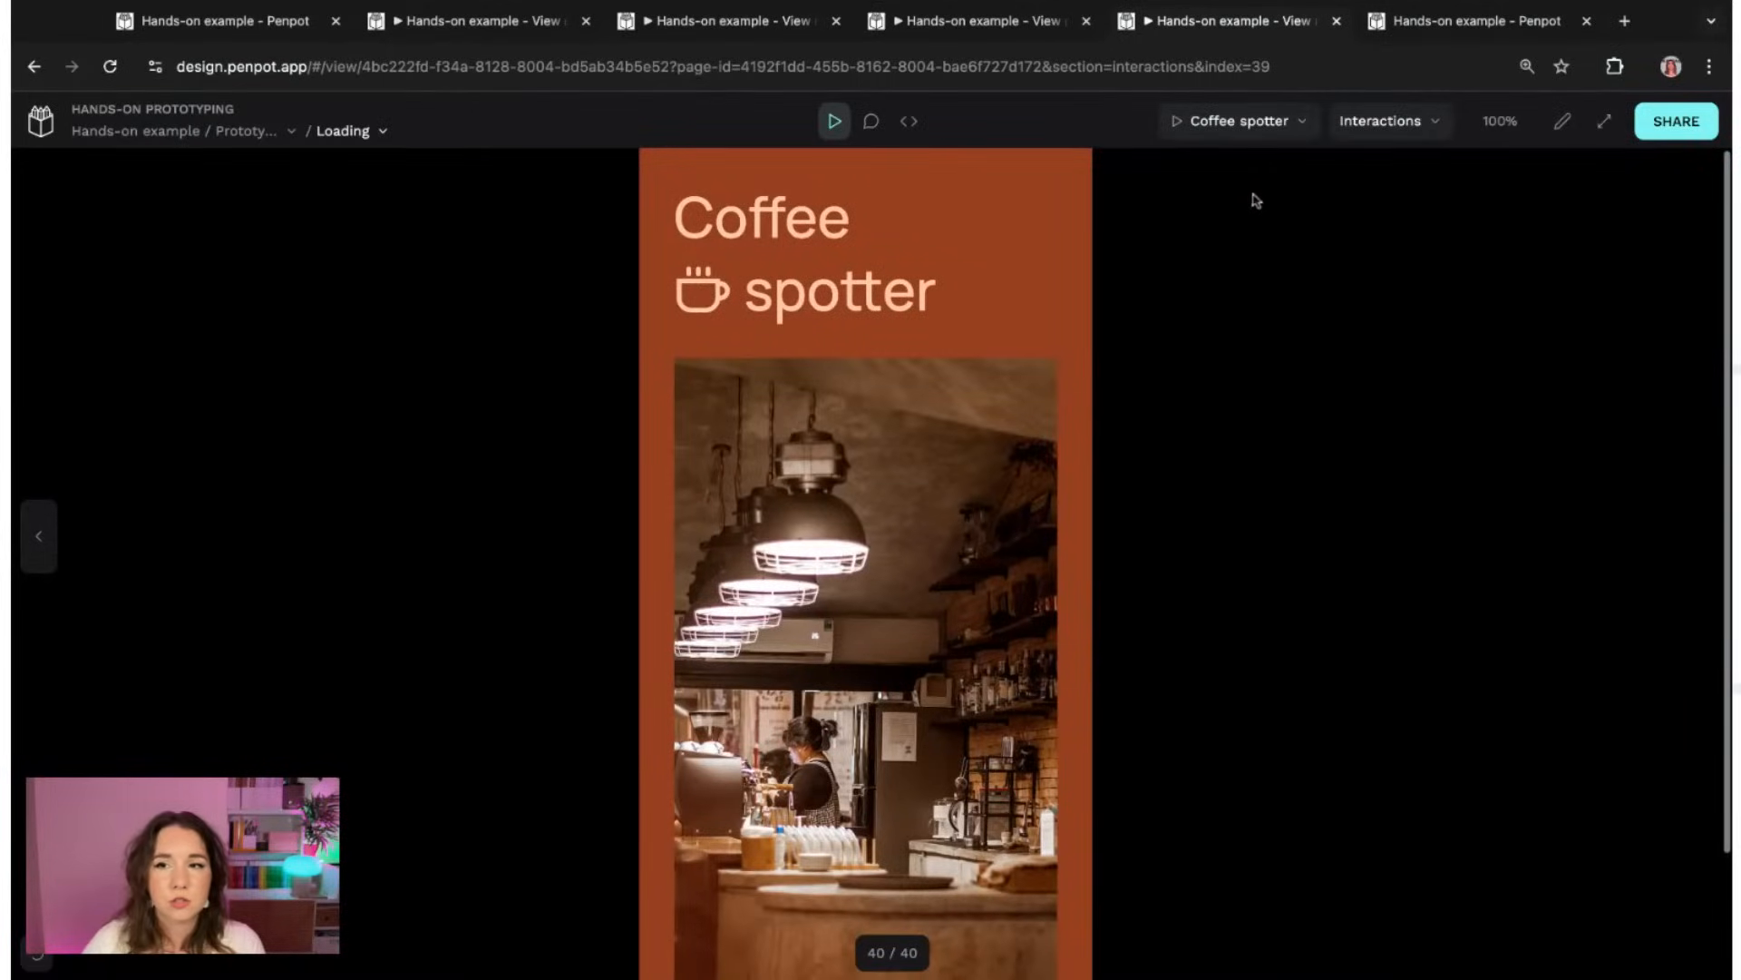
pyautogui.click(1393, 129)
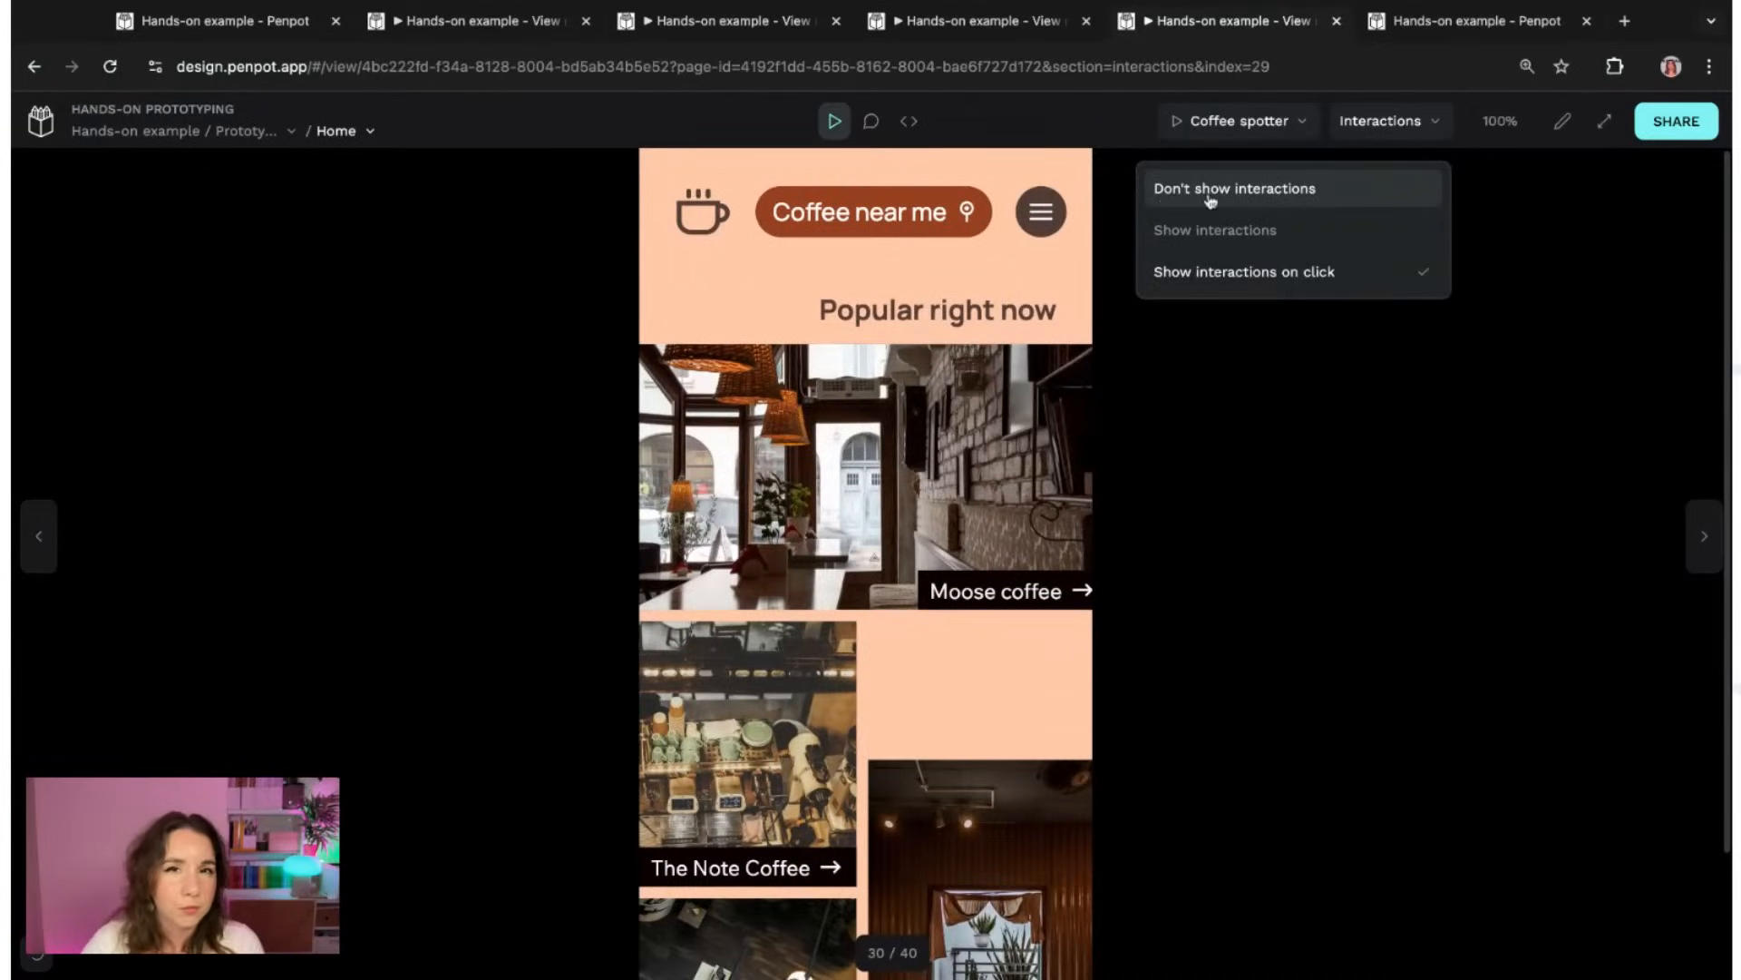
pyautogui.click(1230, 530)
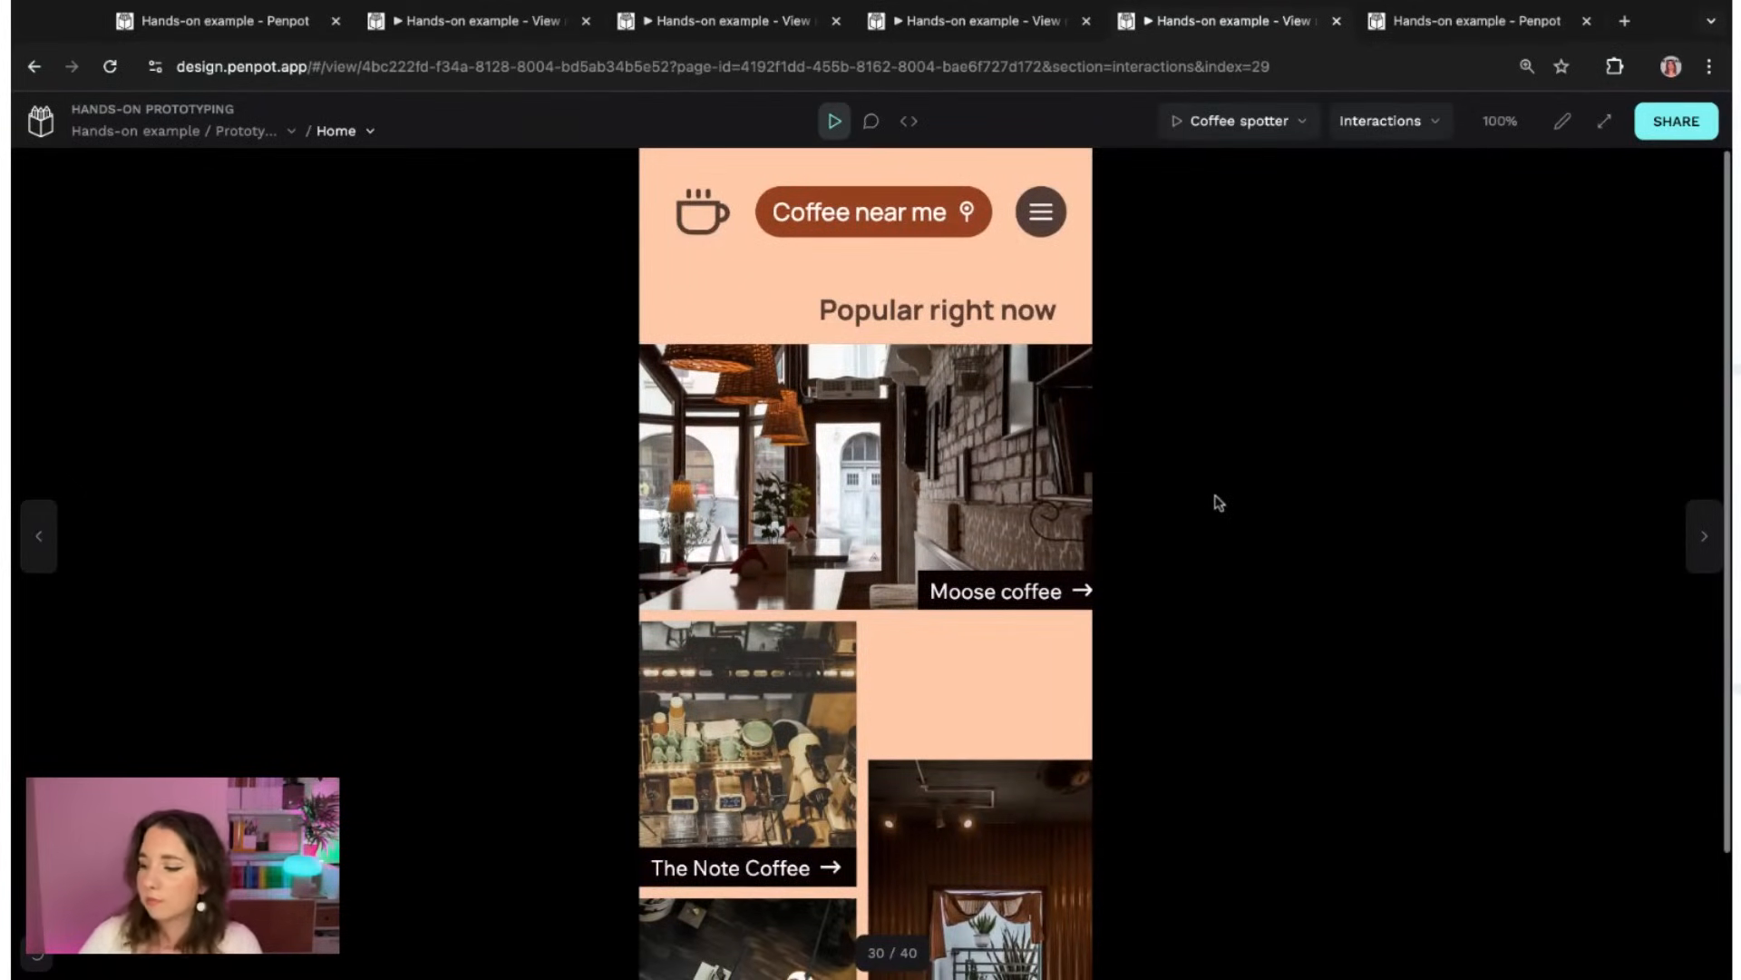